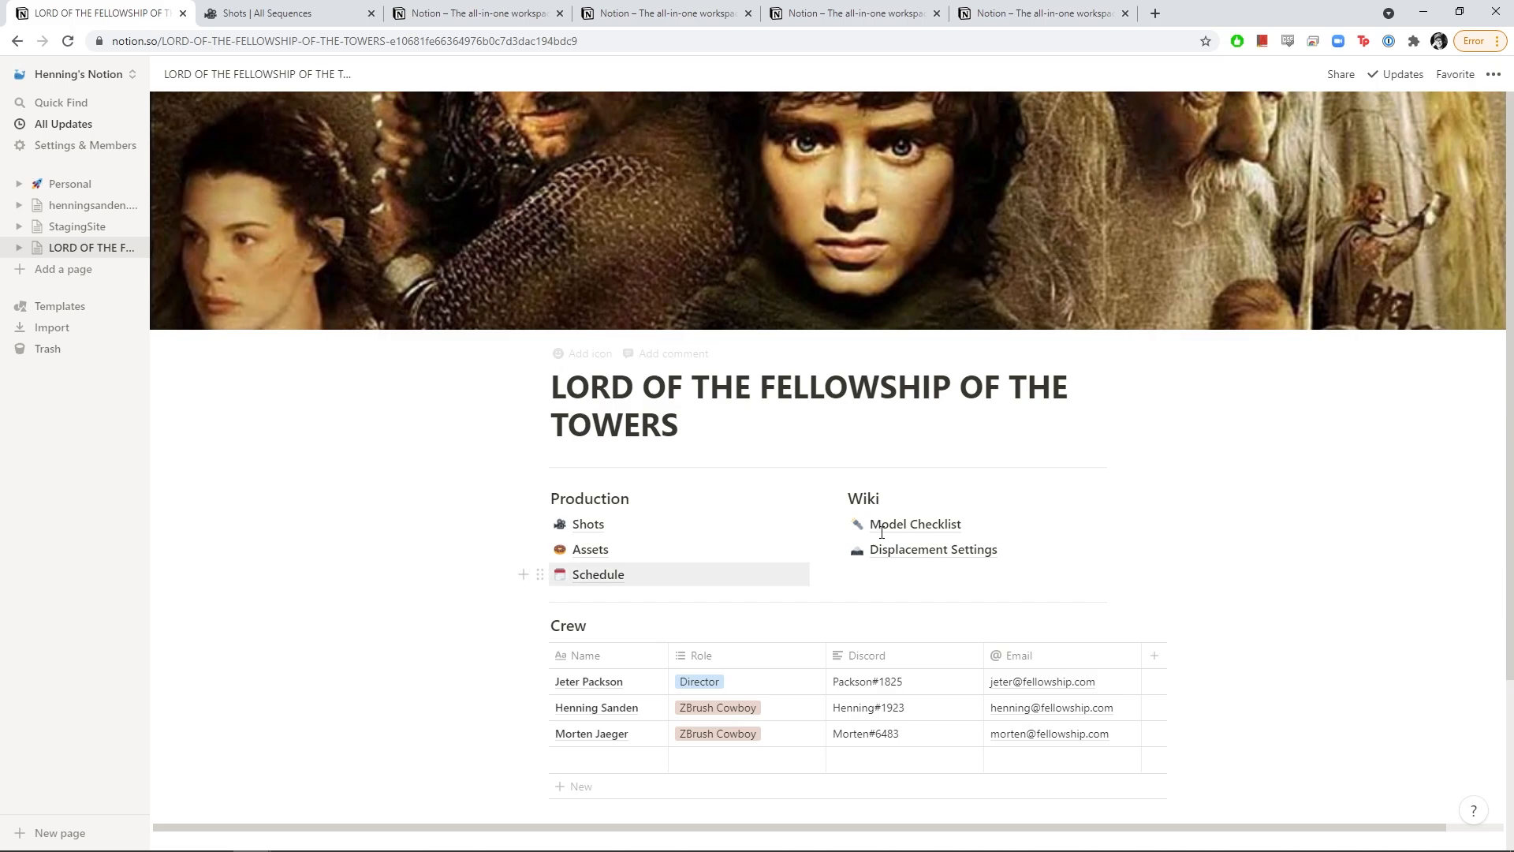
Switch from the LOTR project page to the Shots database's All Sequences view
{"action": "scroll", "coordinate": [584, 394], "scroll_direction": "down", "scroll_amount": 1}
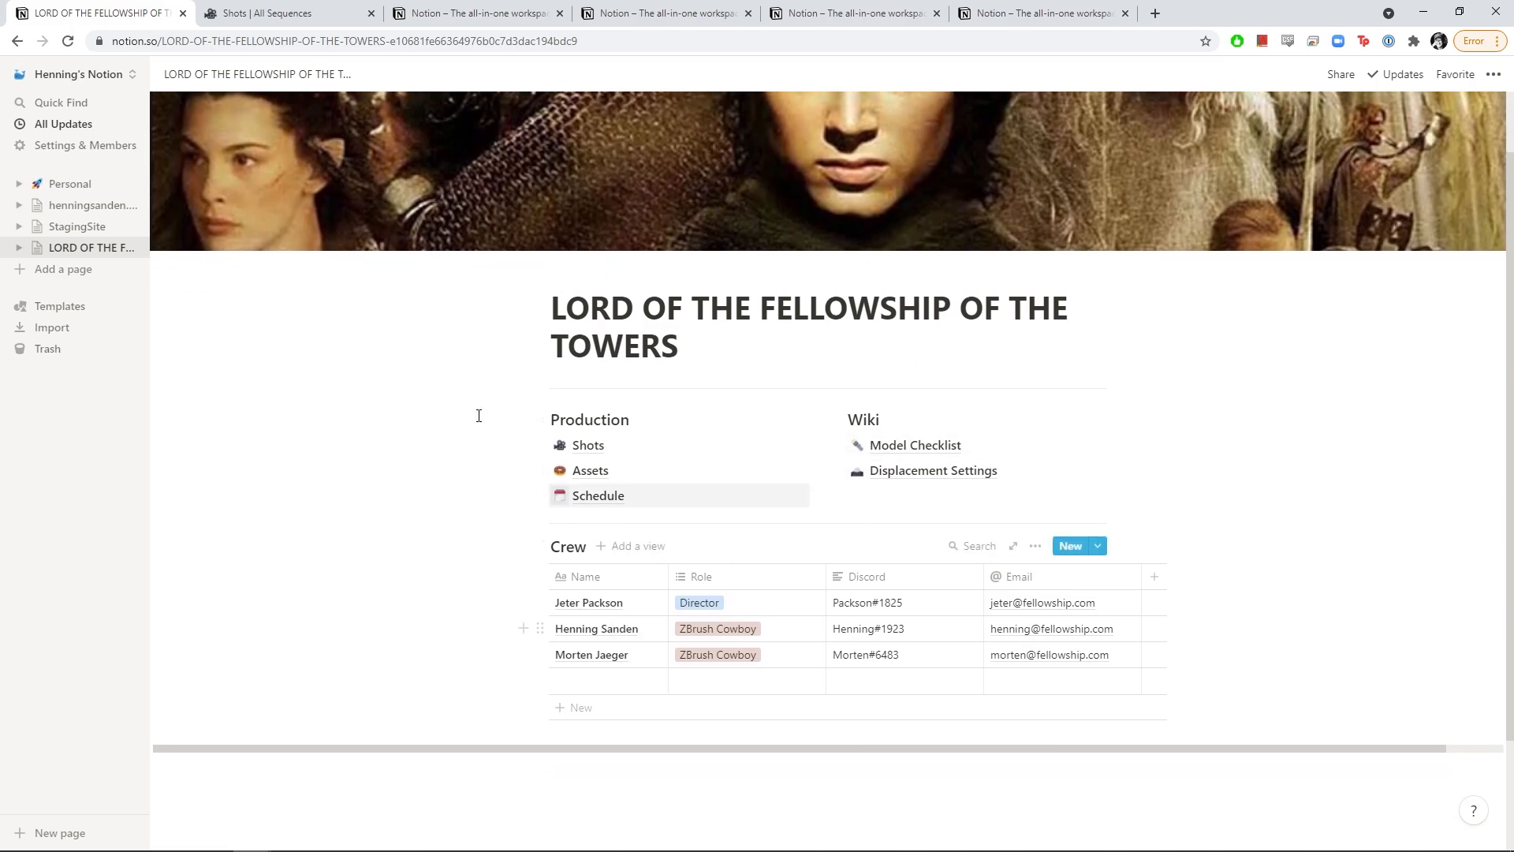
{"action": "scroll", "coordinate": [470, 383], "scroll_direction": "up", "scroll_amount": 1}
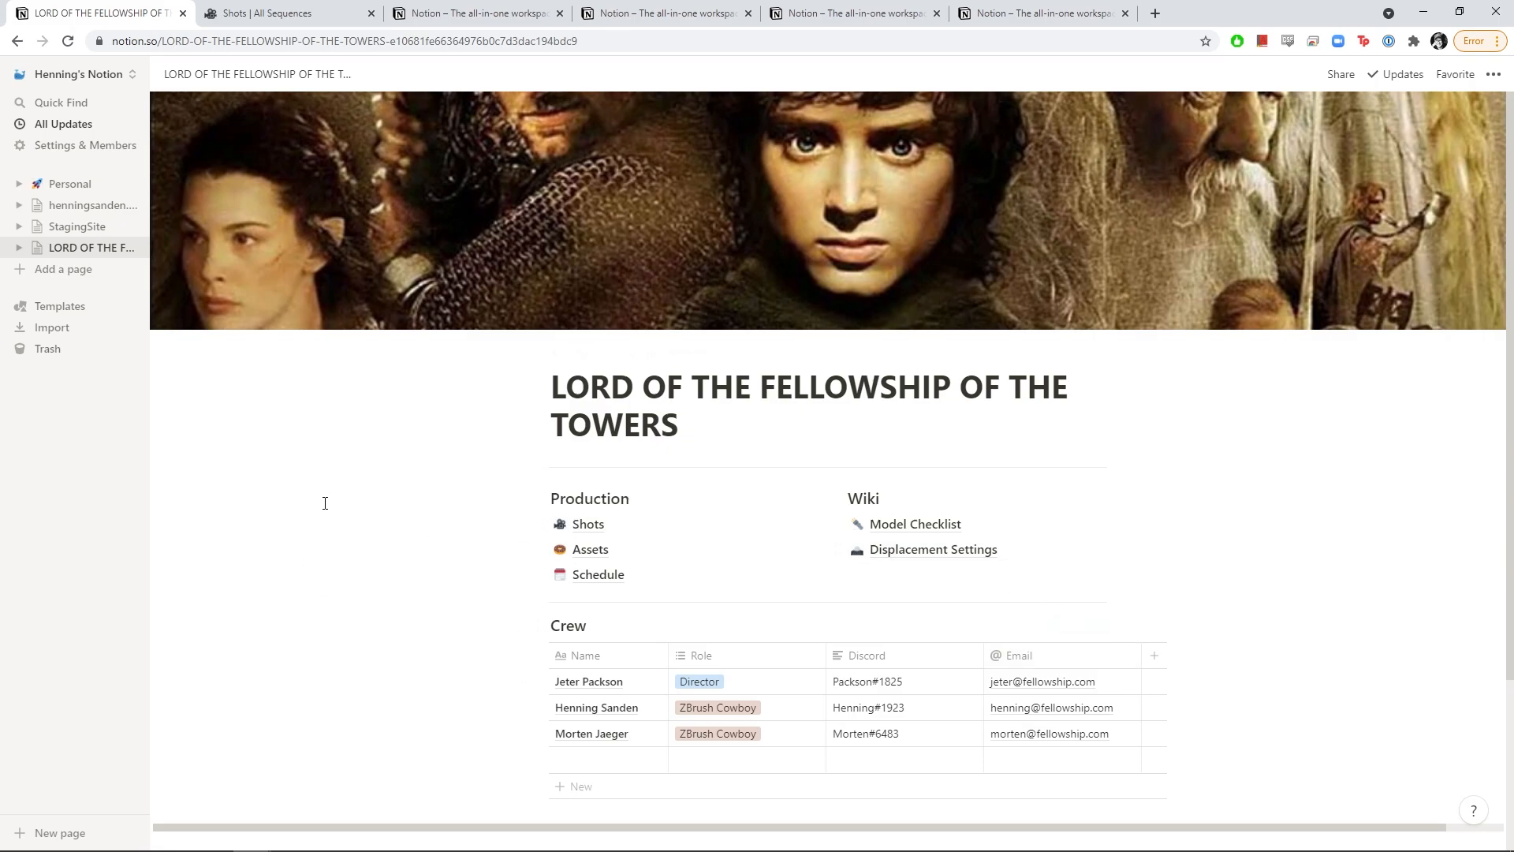
{"action": "key", "text": "ctrl+Tab"}
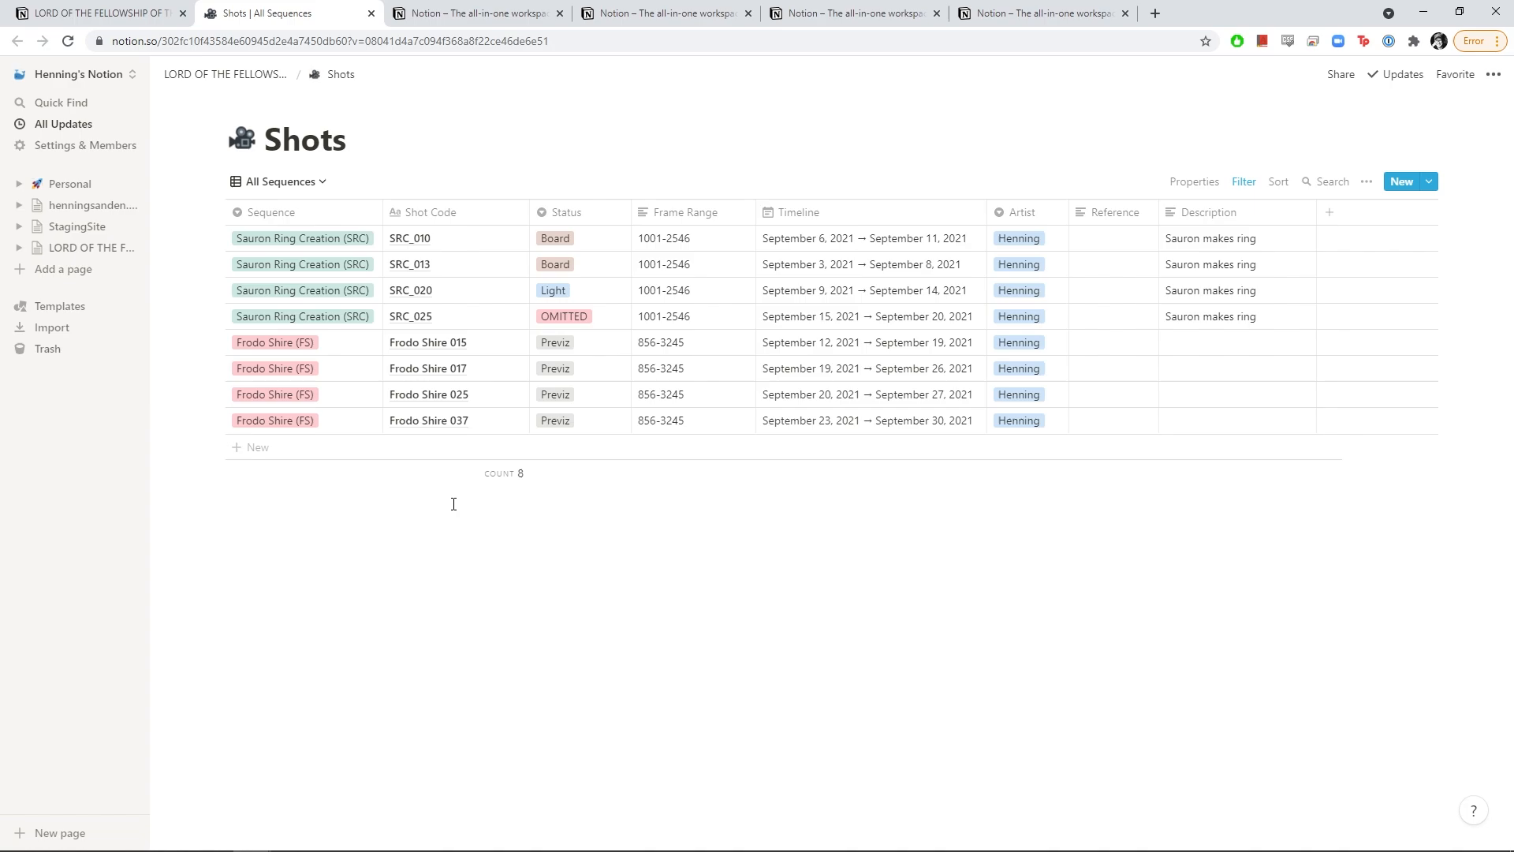
Look through the Assets and Schedule pages, ending on the Model Checklist page
{"action": "left_click", "coordinate": [479, 11]}
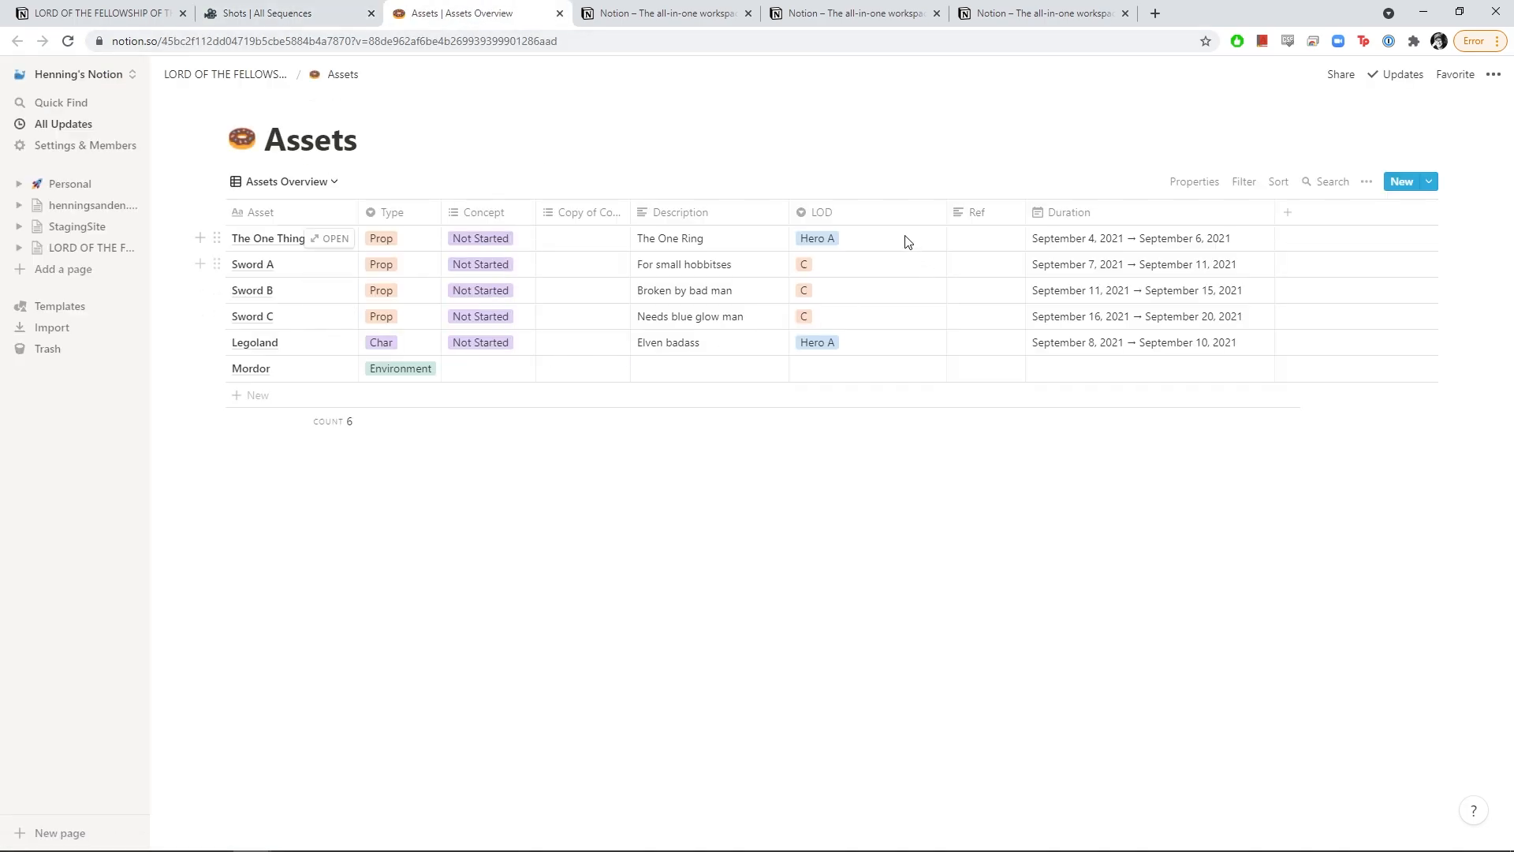
{"action": "left_click", "coordinate": [680, 18]}
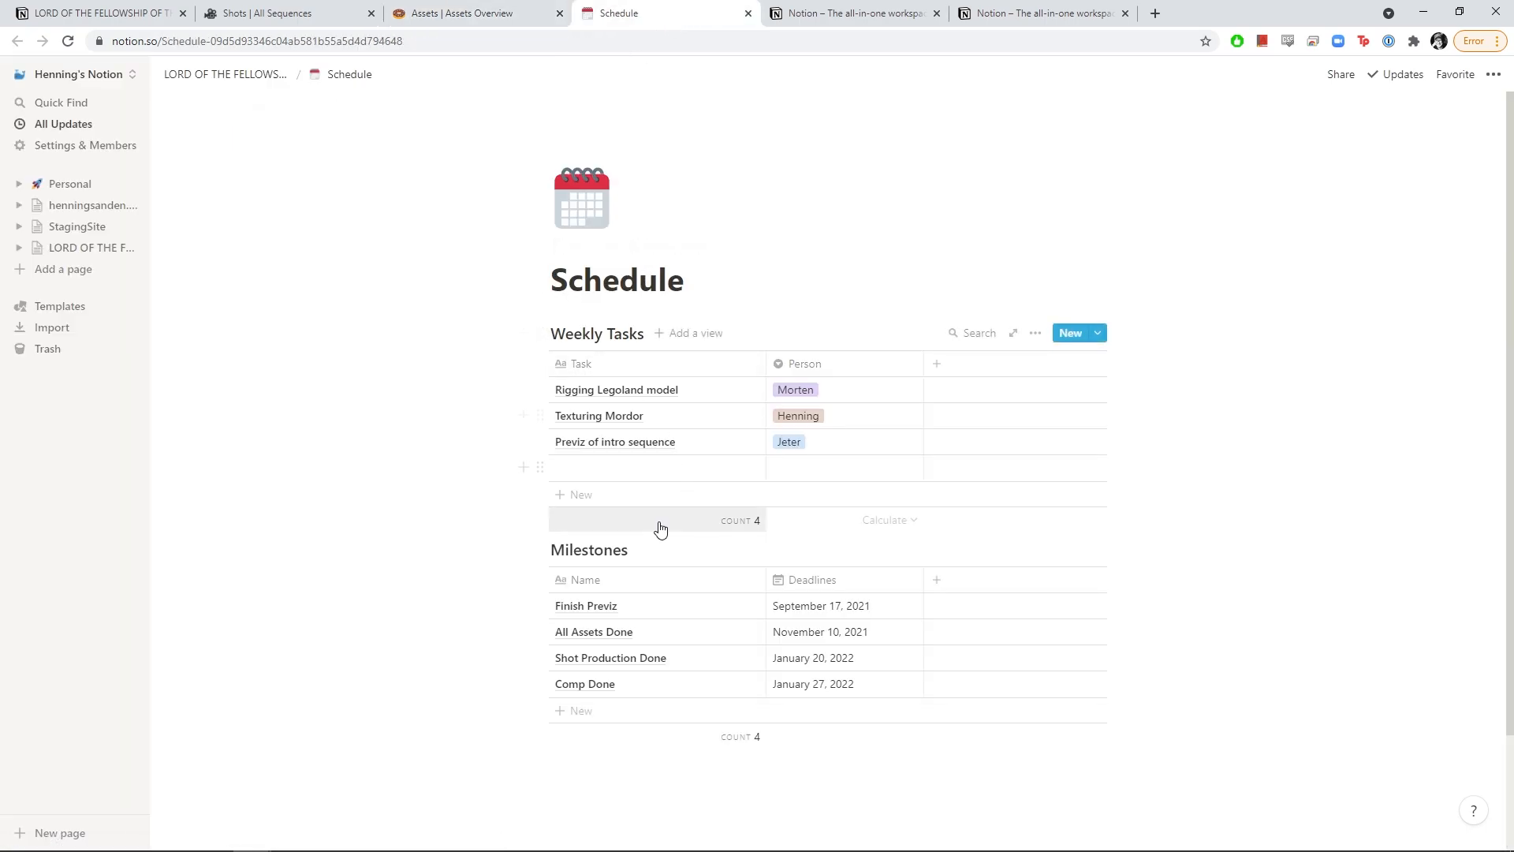
{"action": "key", "text": "ctrl+Tab"}
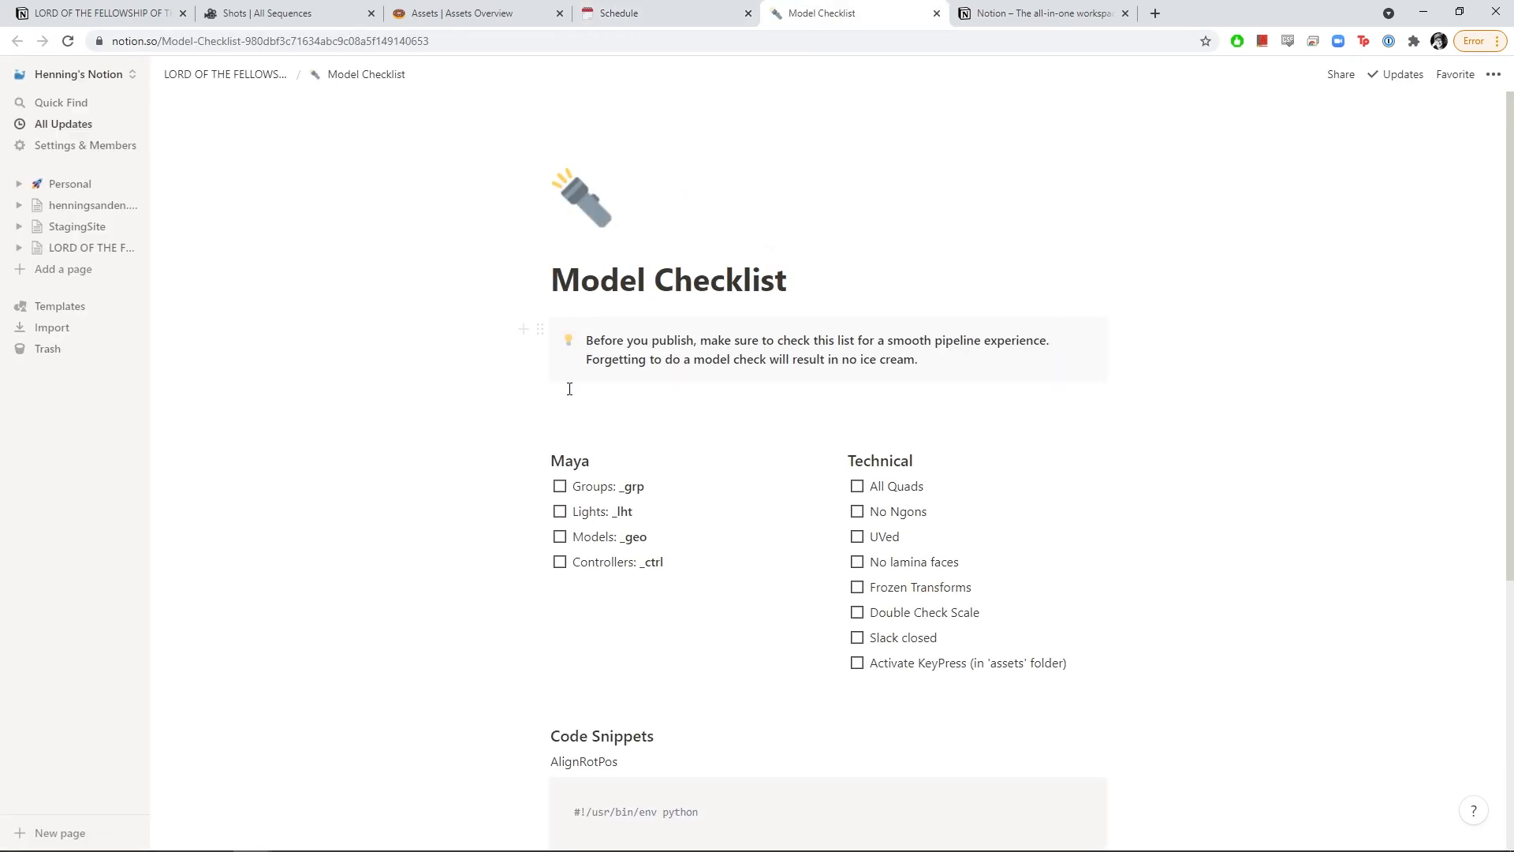
Tick and then untick the Groups item on the Model Checklist
{"action": "left_click", "coordinate": [563, 489]}
{"action": "scroll", "coordinate": [574, 494], "scroll_direction": "down", "scroll_amount": 1}
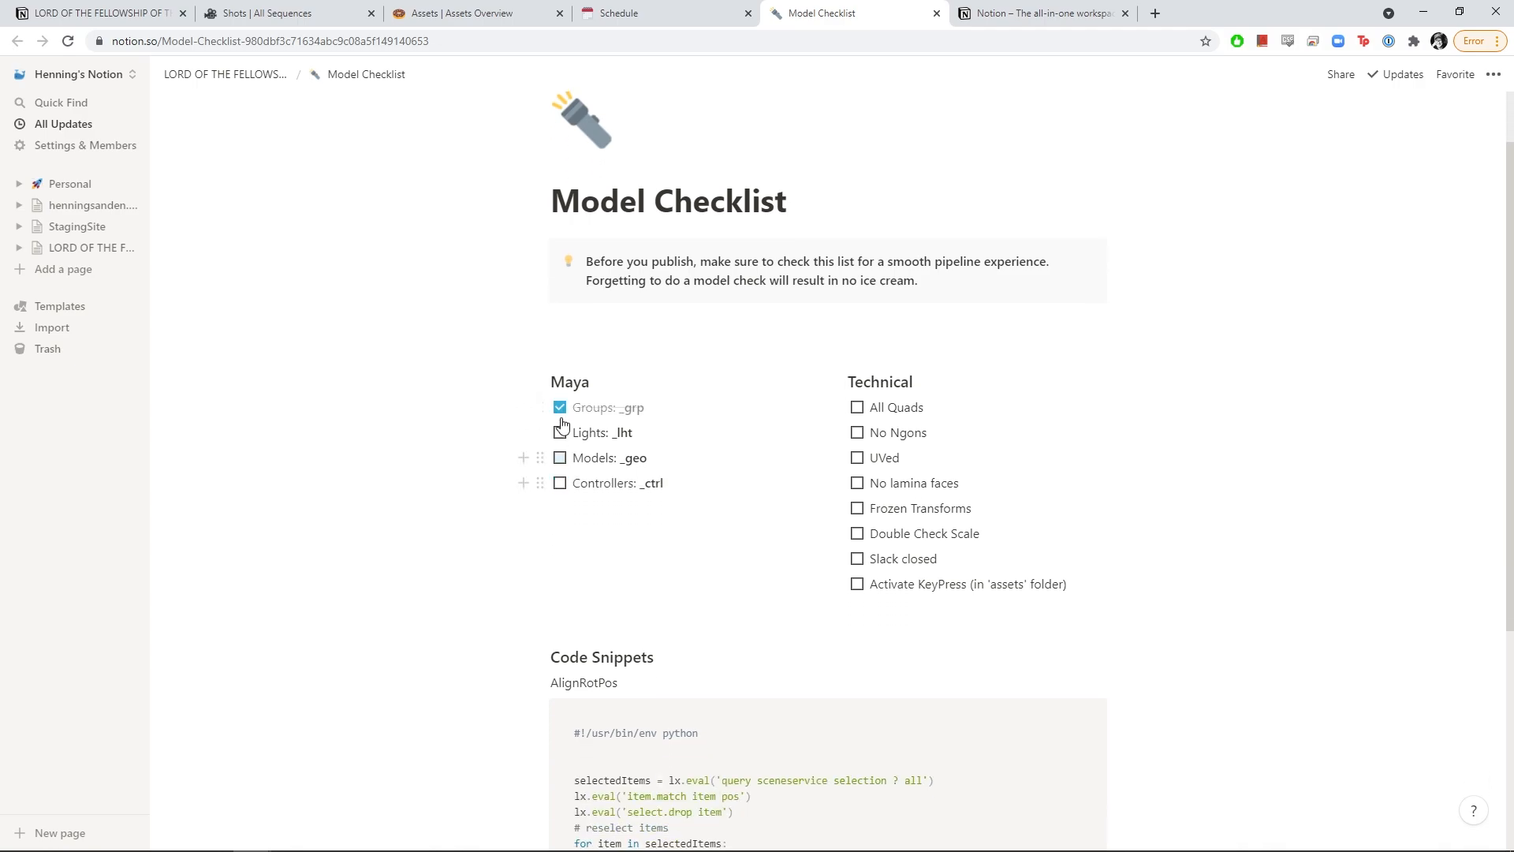
{"action": "left_click", "coordinate": [561, 411]}
{"action": "scroll", "coordinate": [607, 497], "scroll_direction": "down", "scroll_amount": 2}
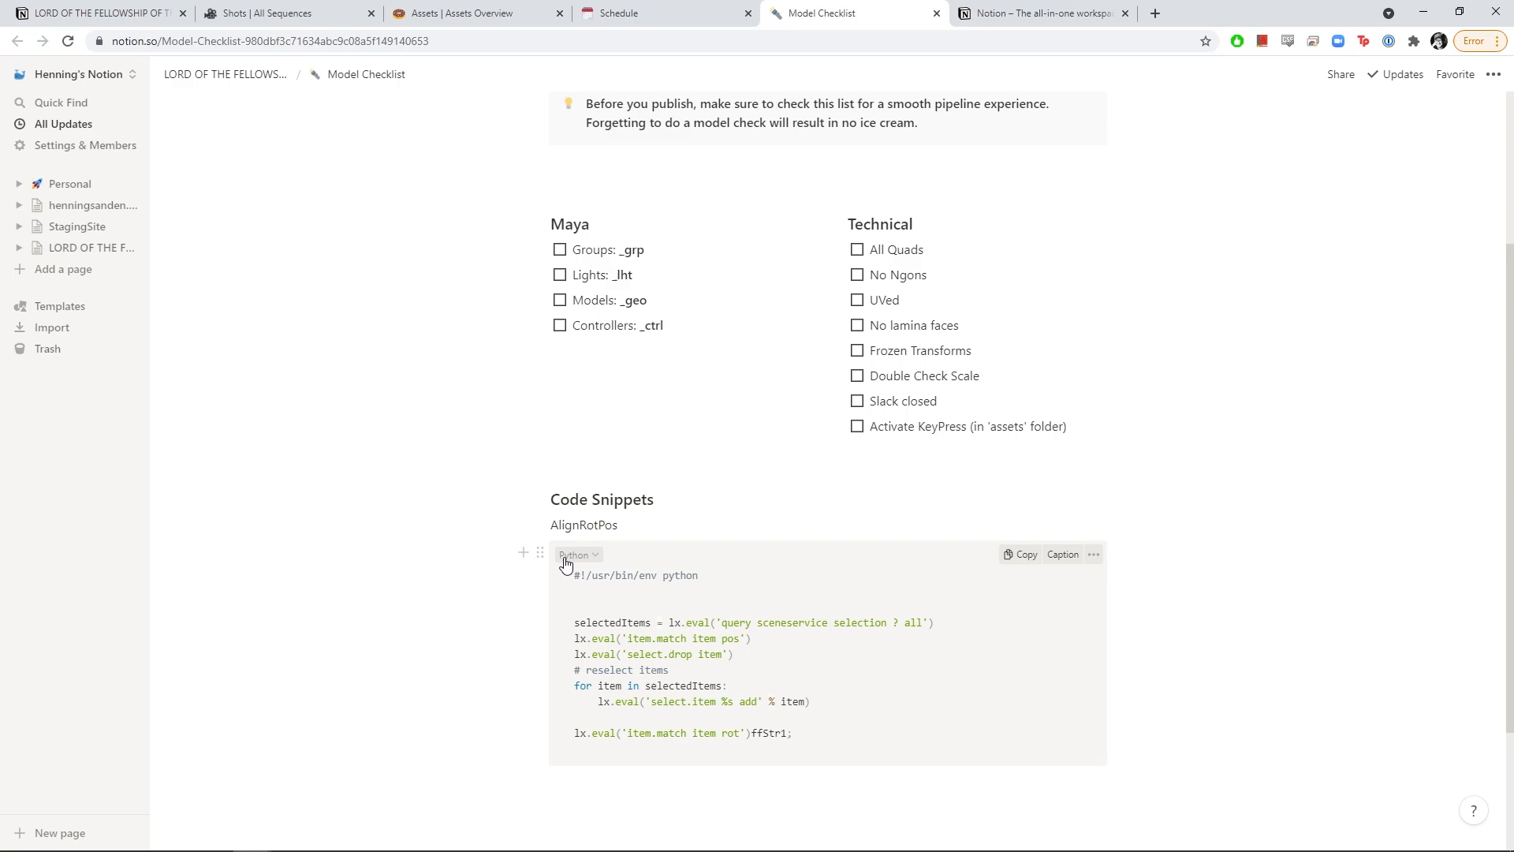
Review the Displacement Settings page, then return to the main project page
{"action": "left_click", "coordinate": [1029, 14]}
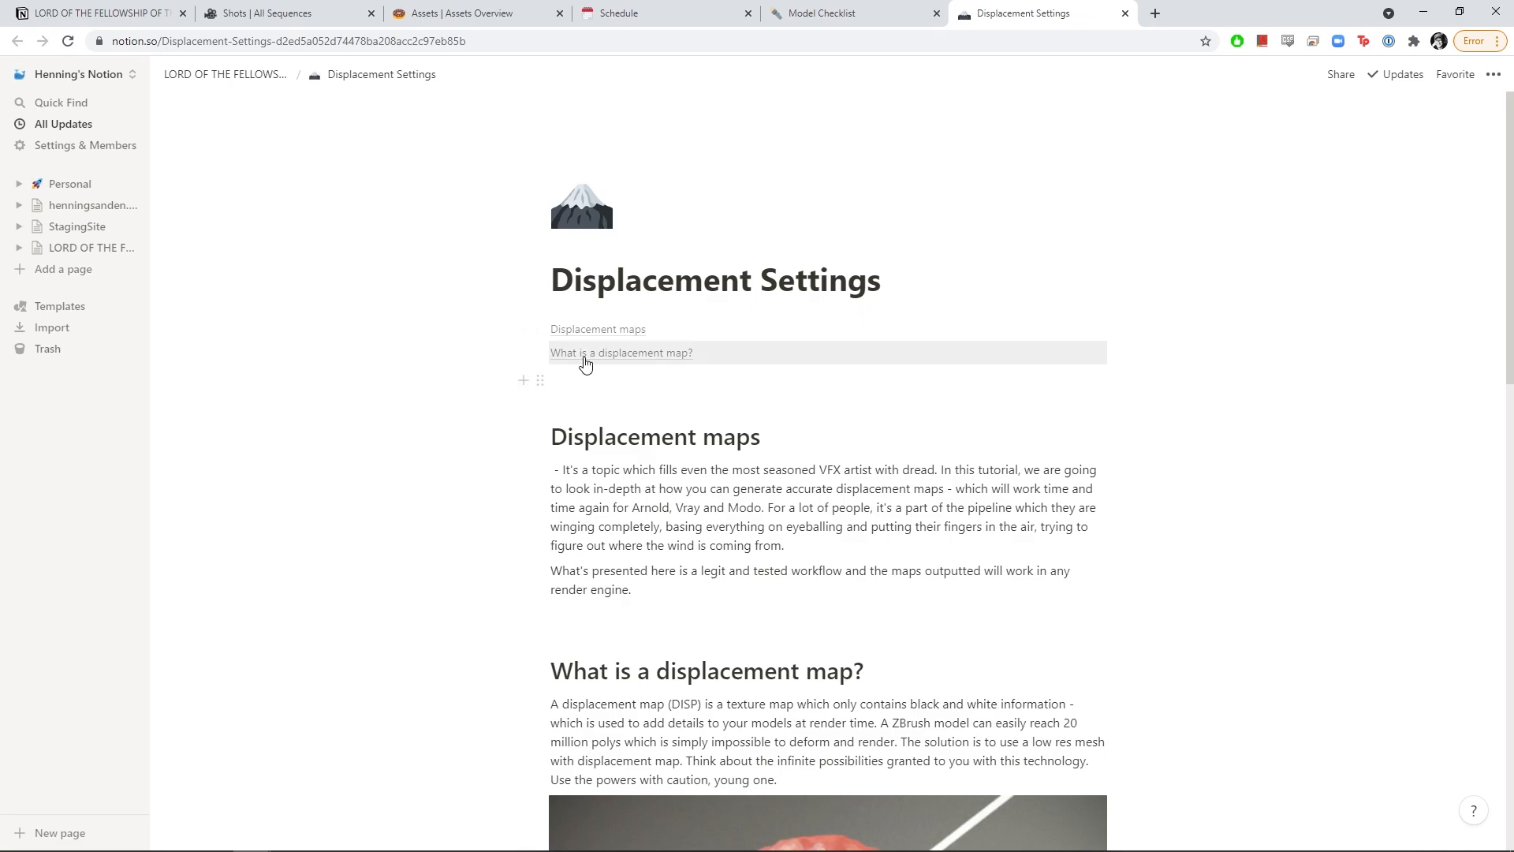
{"action": "scroll", "coordinate": [669, 328], "scroll_direction": "down", "scroll_amount": 15}
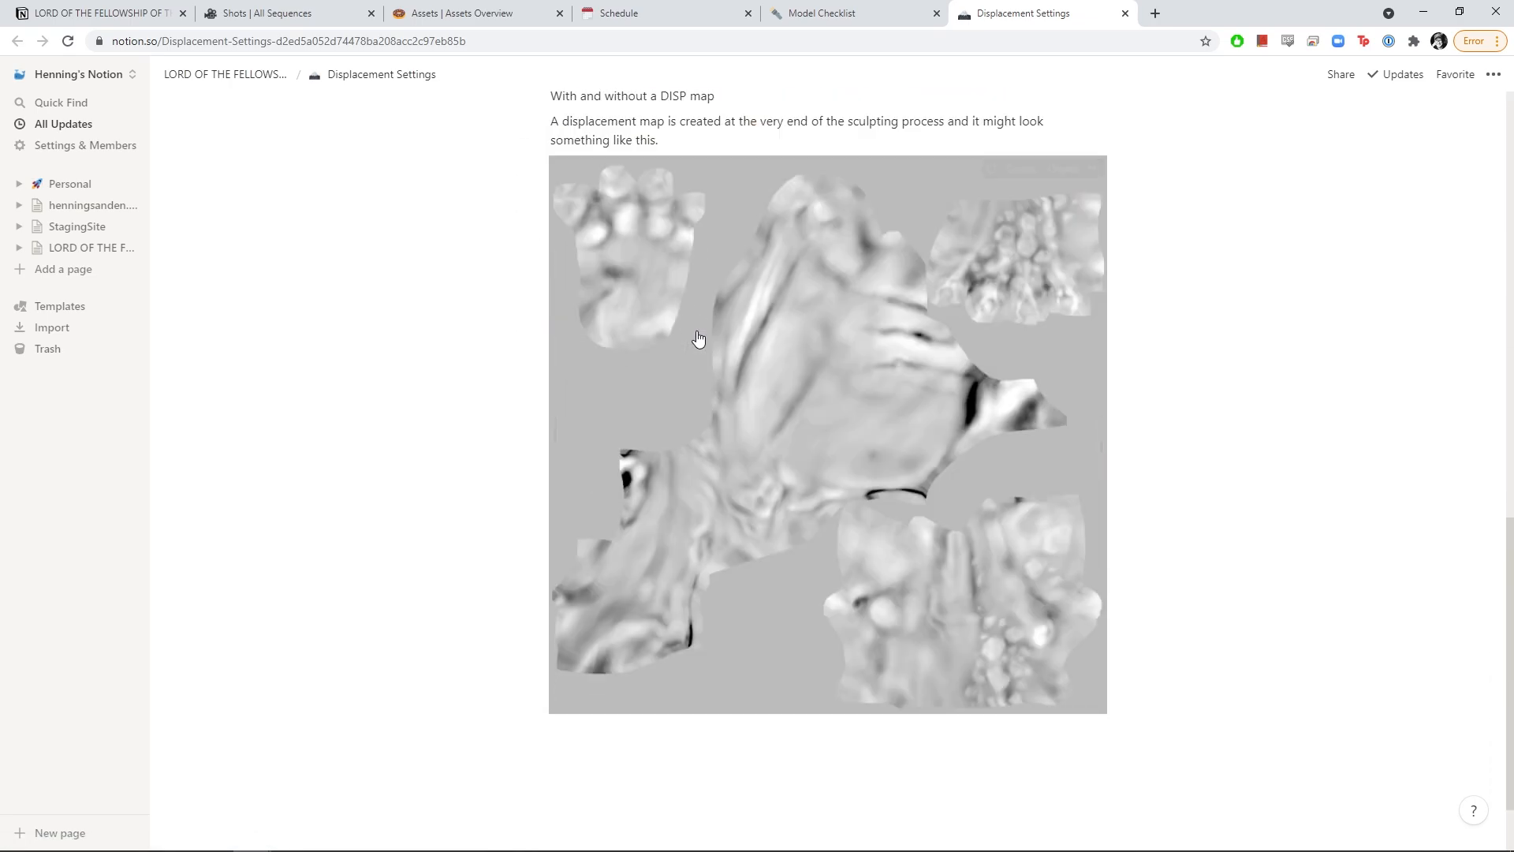
{"action": "scroll", "coordinate": [698, 339], "scroll_direction": "up", "scroll_amount": 15}
{"action": "left_click", "coordinate": [76, 8]}
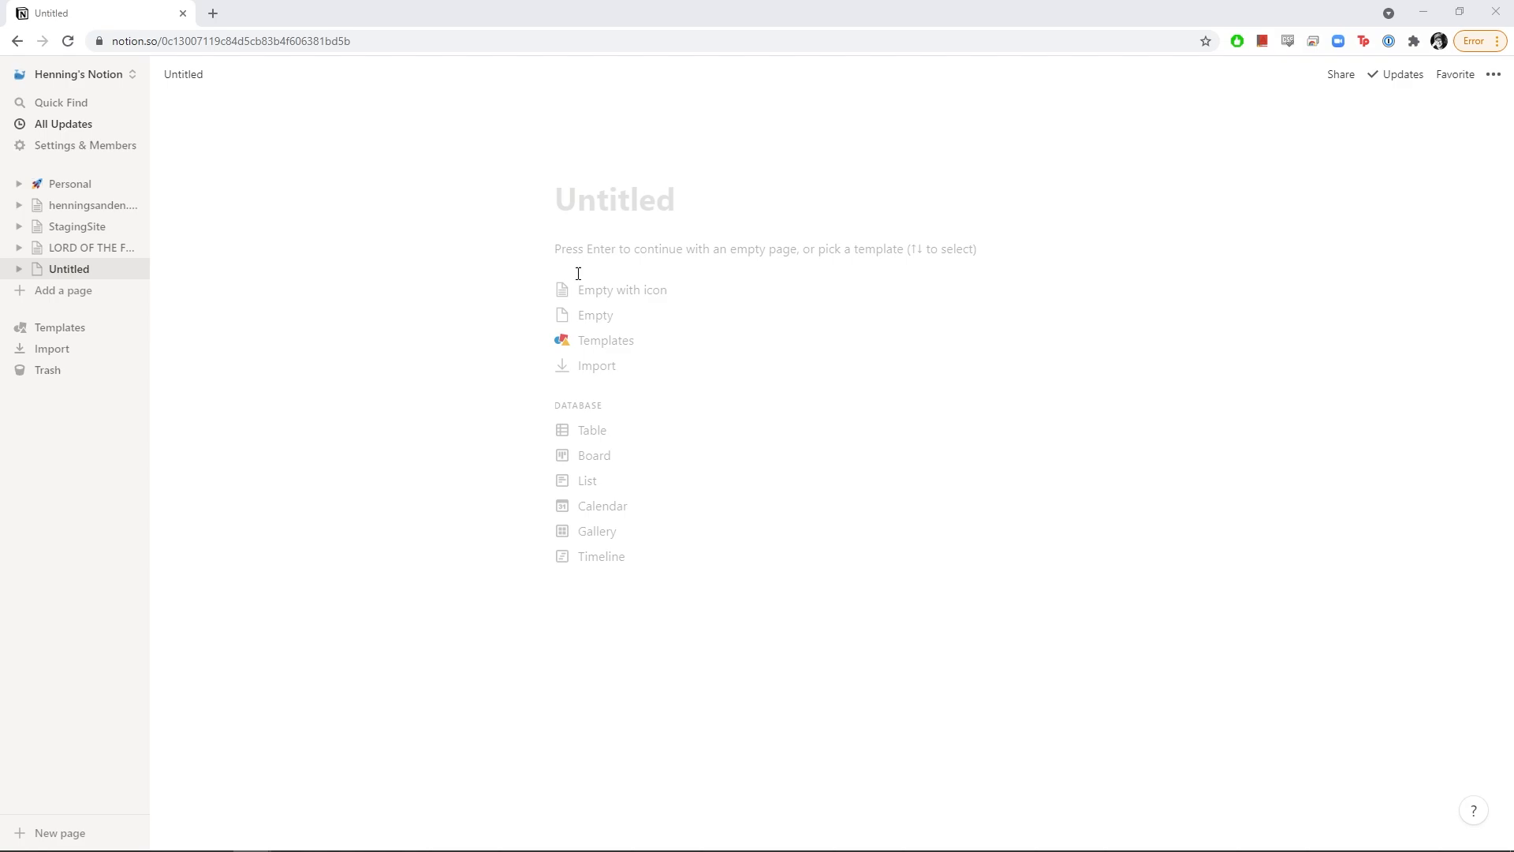
{"action": "left_click", "coordinate": [597, 343]}
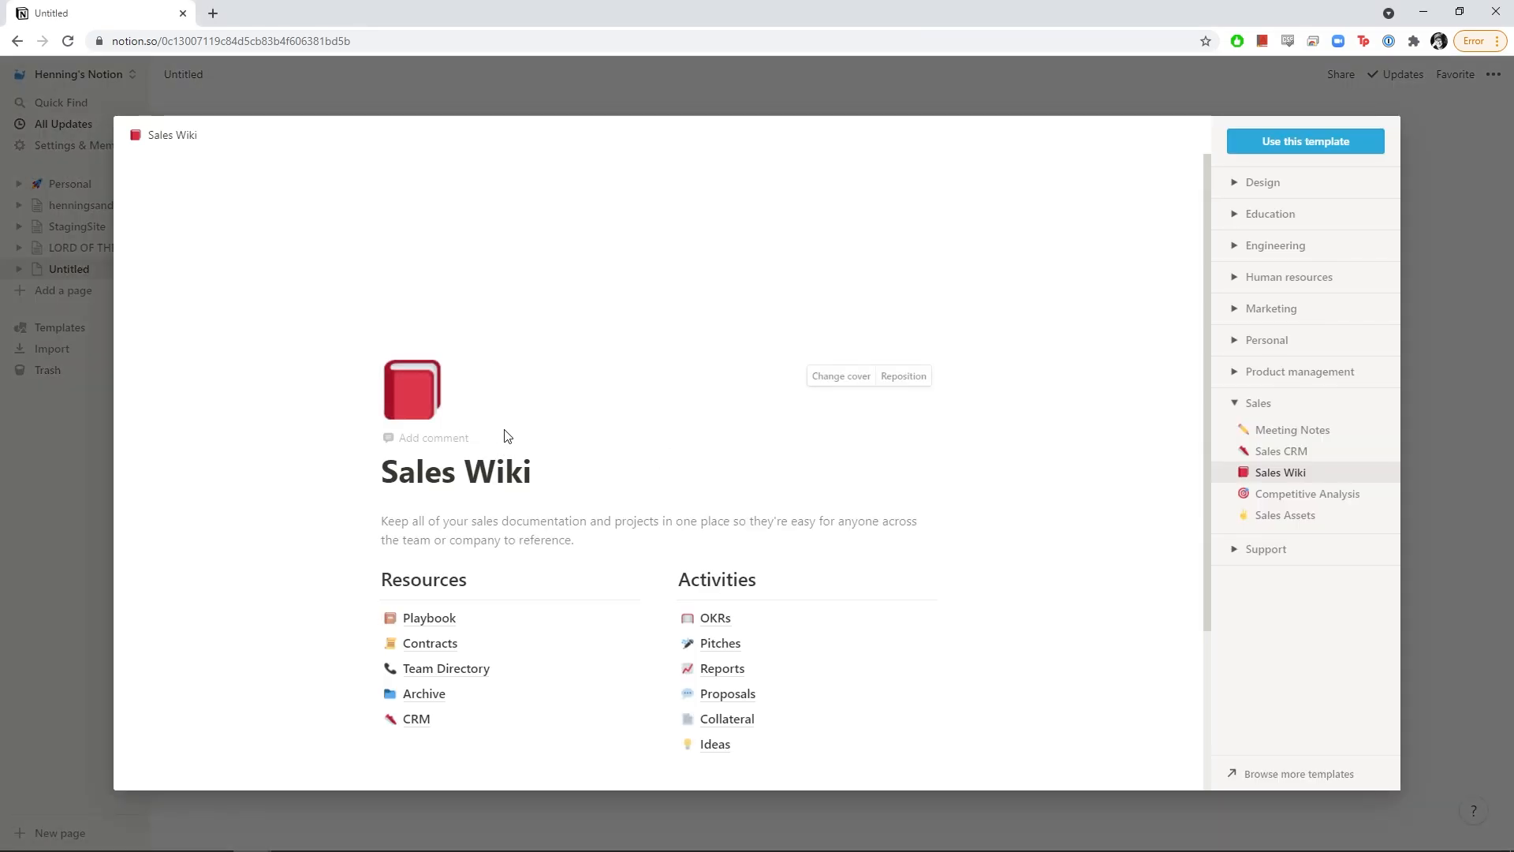
{"action": "scroll", "coordinate": [536, 445], "scroll_direction": "down", "scroll_amount": 3}
{"action": "scroll", "coordinate": [510, 468], "scroll_direction": "up", "scroll_amount": 3}
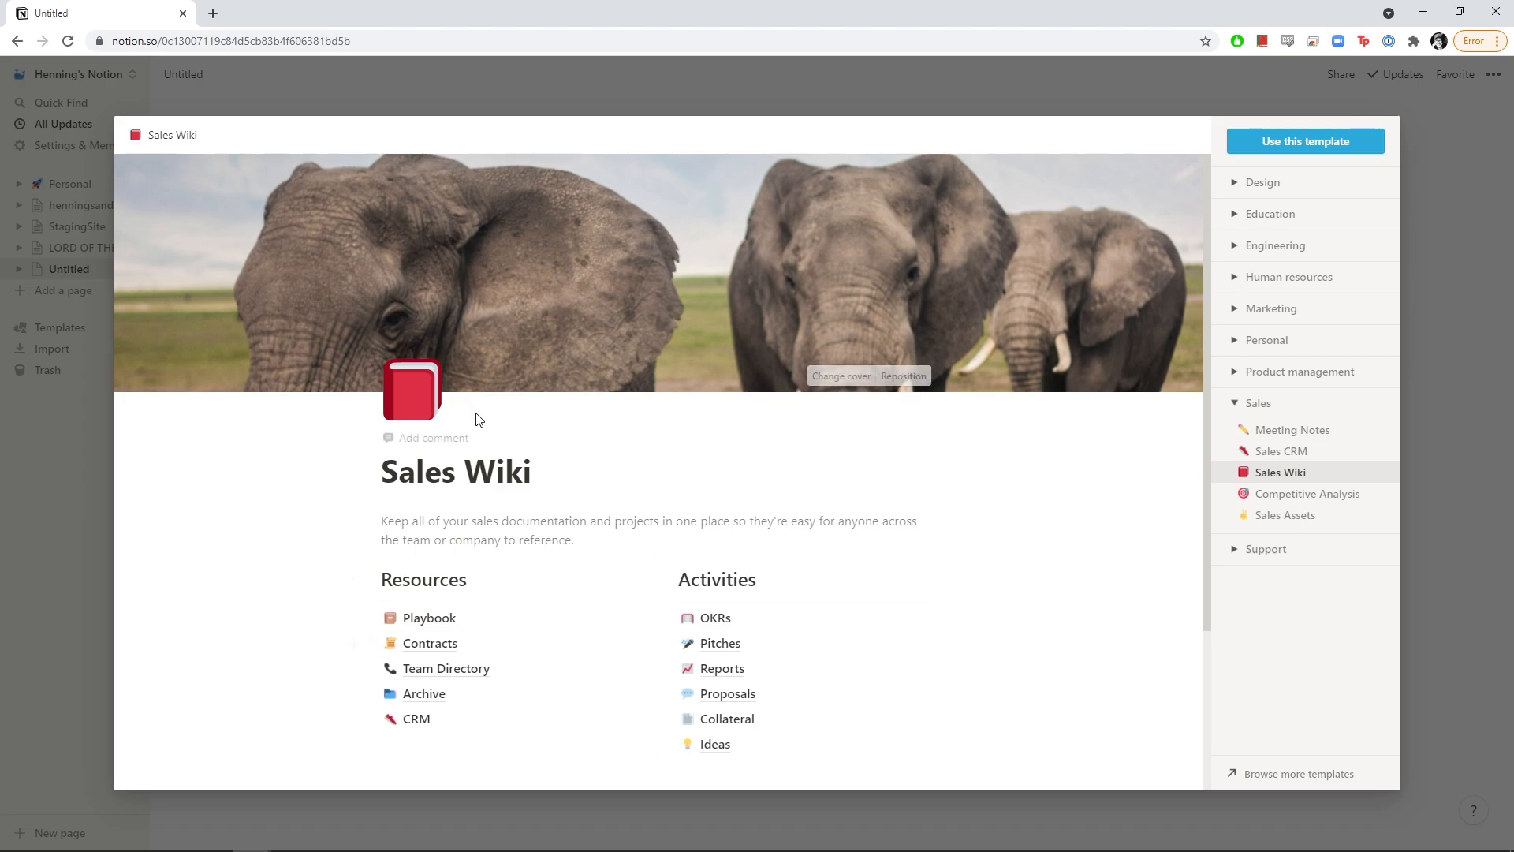
{"action": "left_click", "coordinate": [1279, 187]}
{"action": "left_click", "coordinate": [1270, 210]}
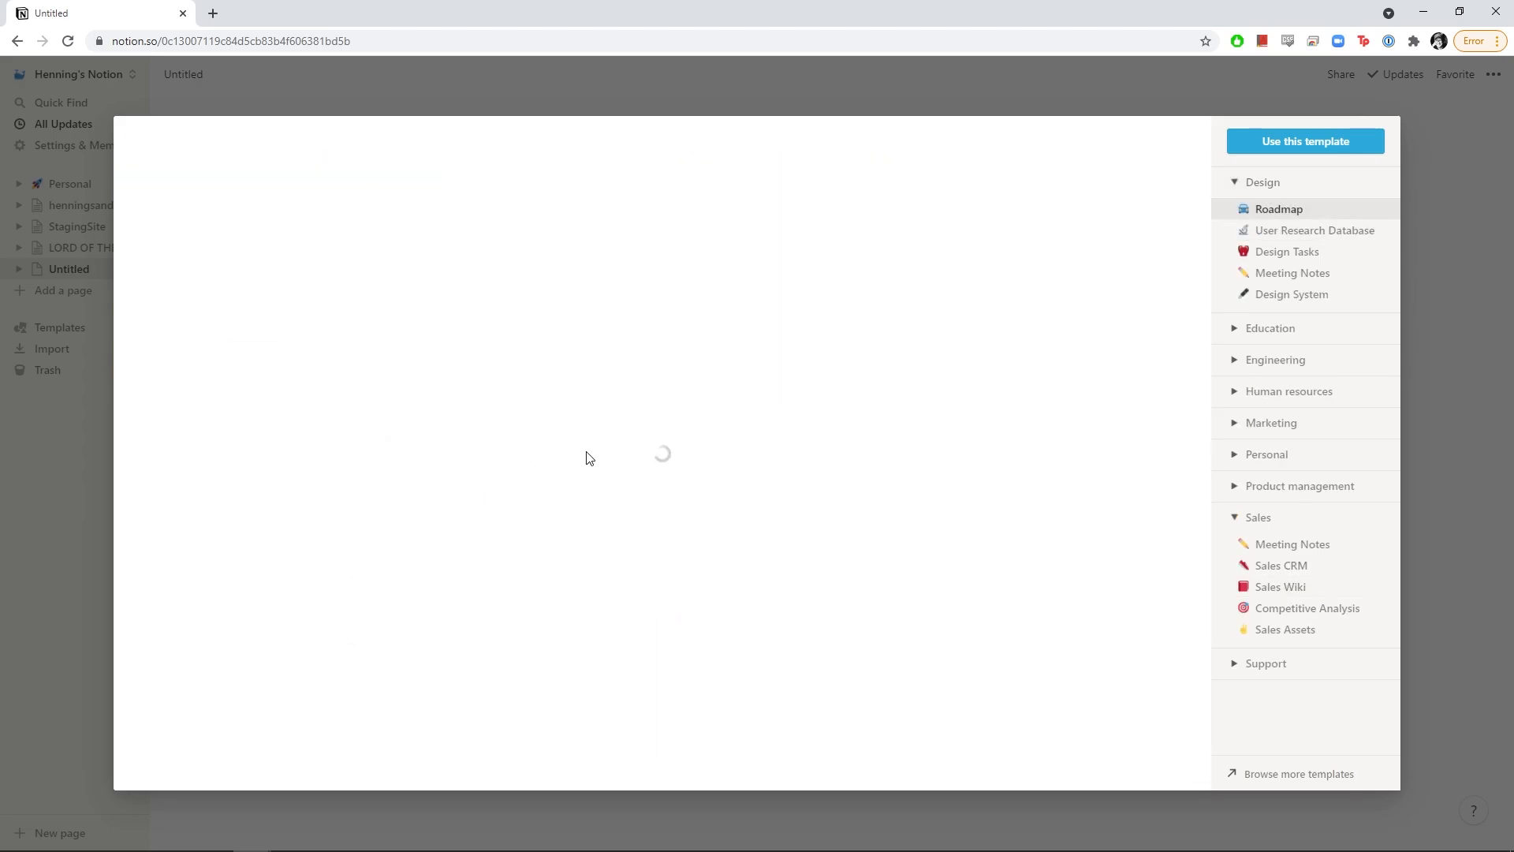
{"action": "scroll", "coordinate": [552, 473], "scroll_direction": "down", "scroll_amount": 2}
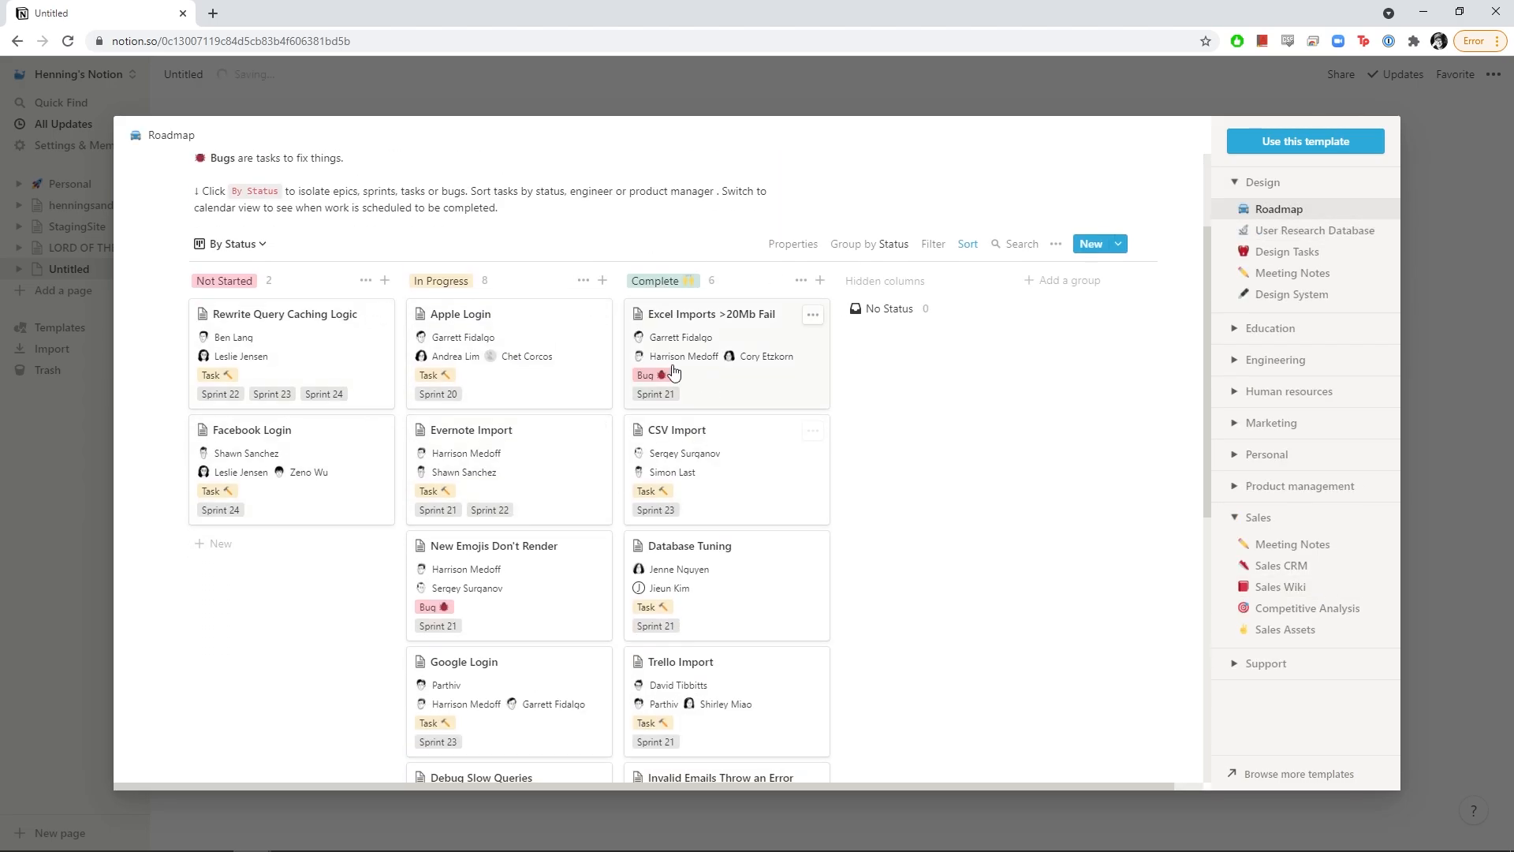
{"action": "scroll", "coordinate": [791, 372], "scroll_direction": "down", "scroll_amount": 4}
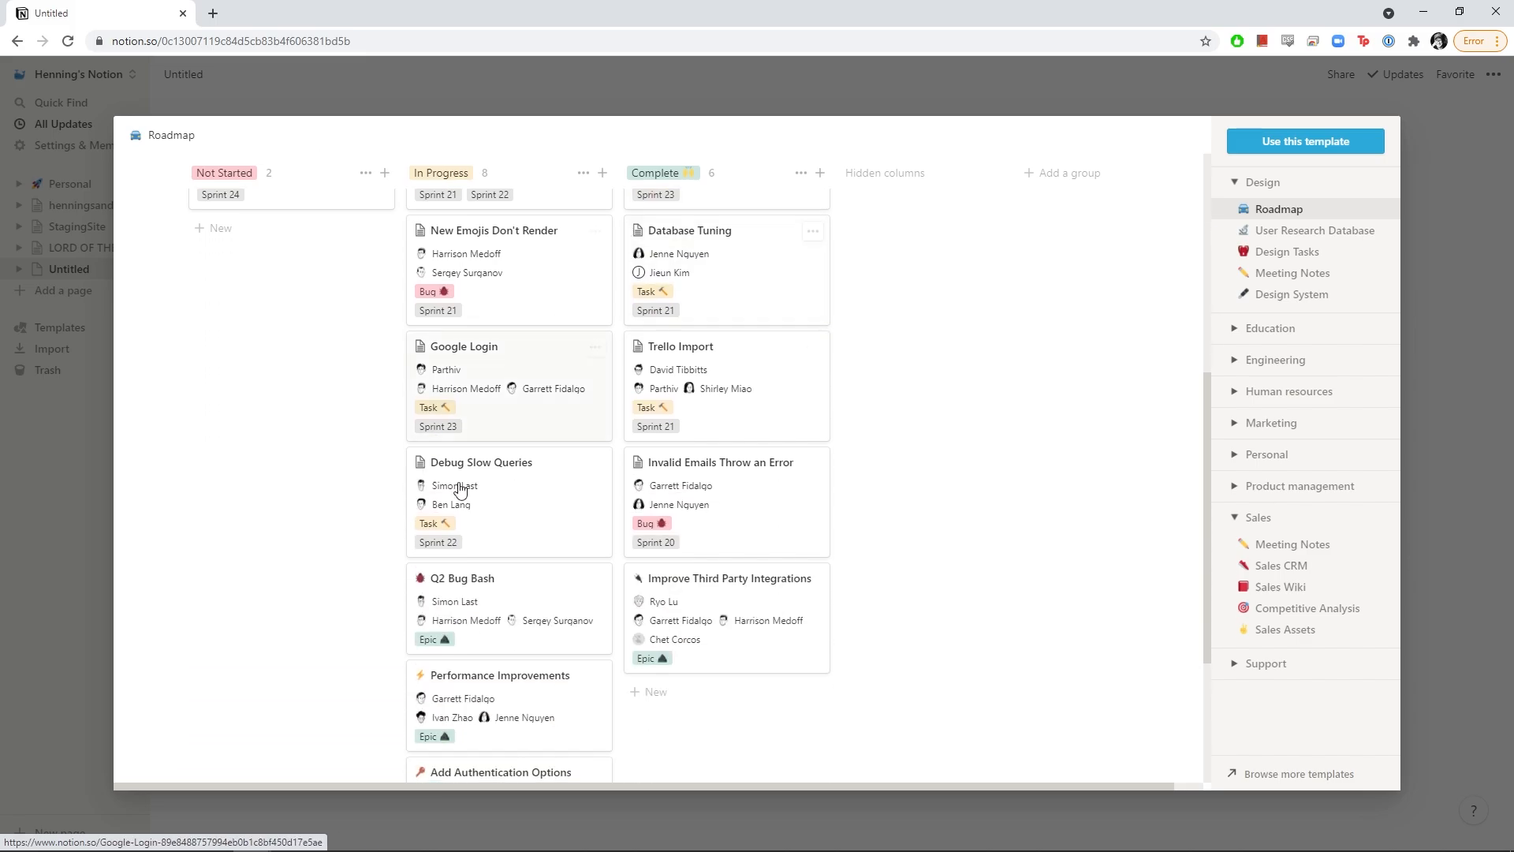
{"action": "scroll", "coordinate": [1000, 426], "scroll_direction": "up", "scroll_amount": 1}
{"action": "scroll", "coordinate": [1000, 426], "scroll_direction": "up", "scroll_amount": 5}
{"action": "left_click", "coordinate": [1455, 179]}
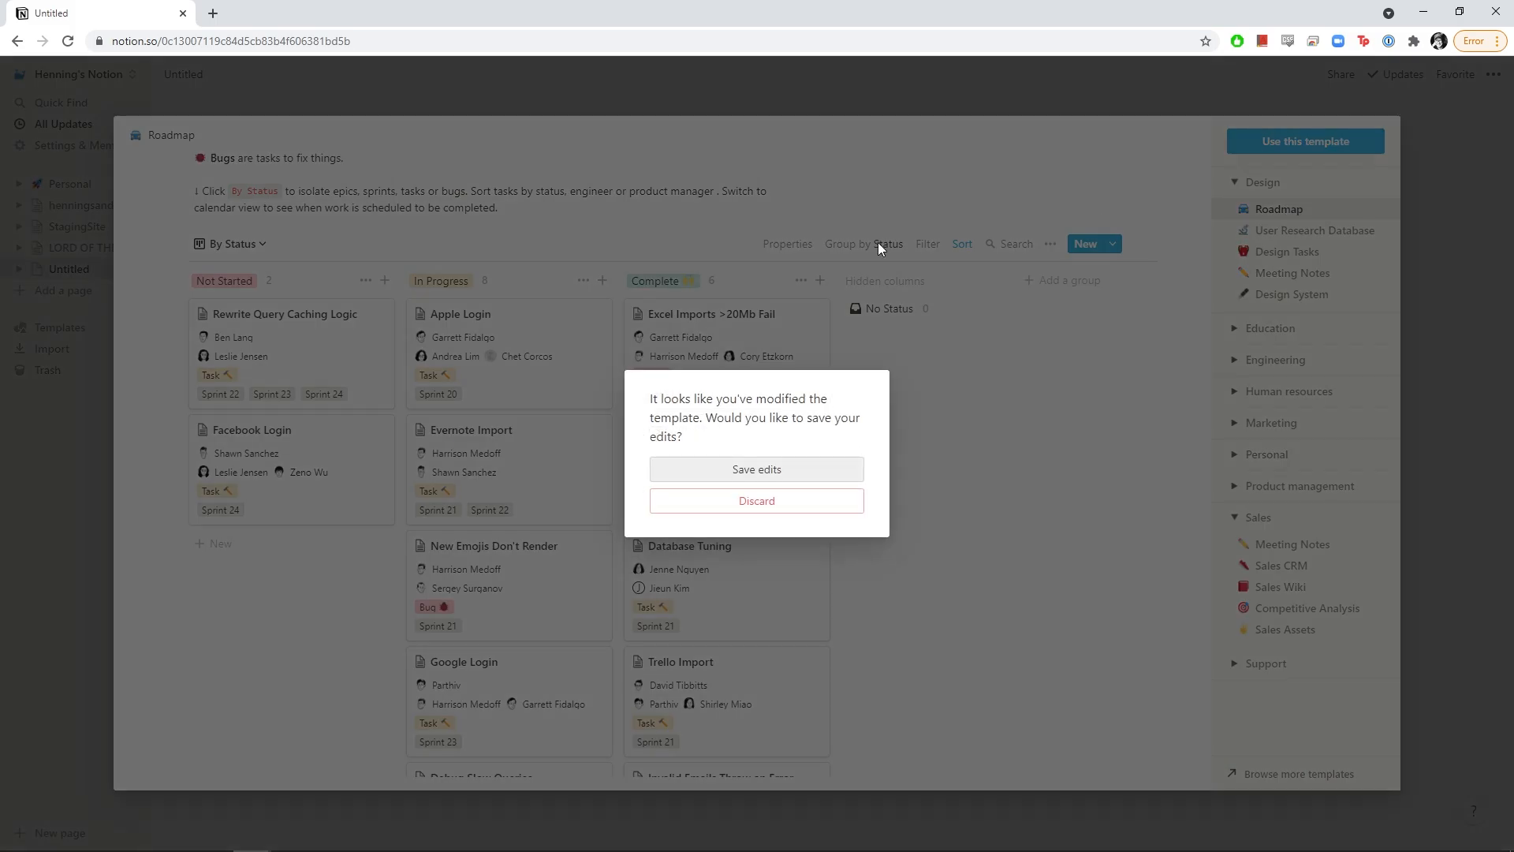
{"action": "left_click", "coordinate": [757, 502]}
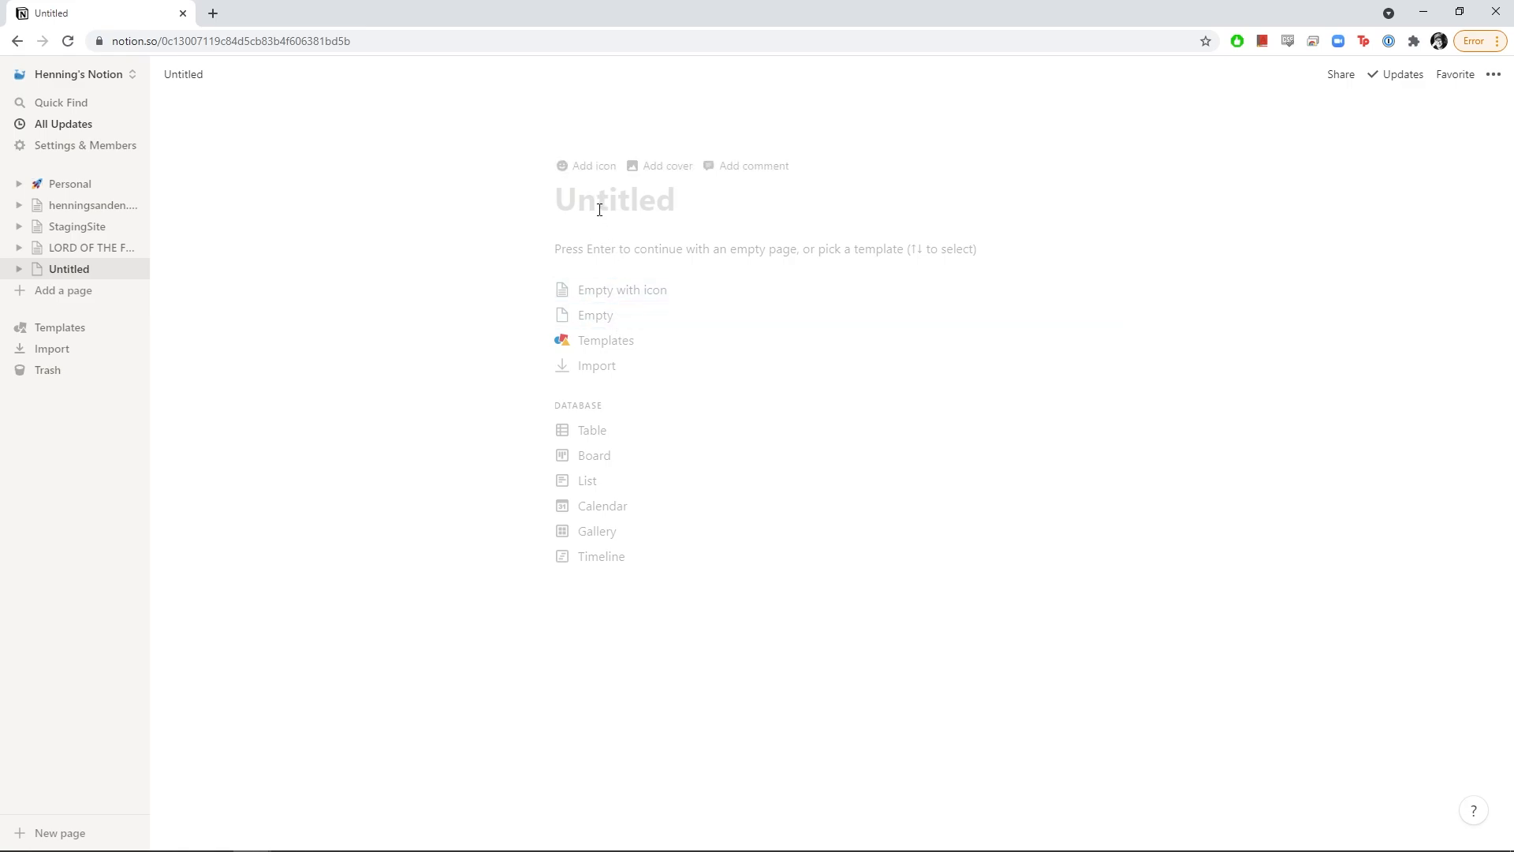
Title the page 'LORD OF THE FELLOWSHIP OF THE TOWER', then add and remove test blocks
{"action": "type", "text": "LO"}
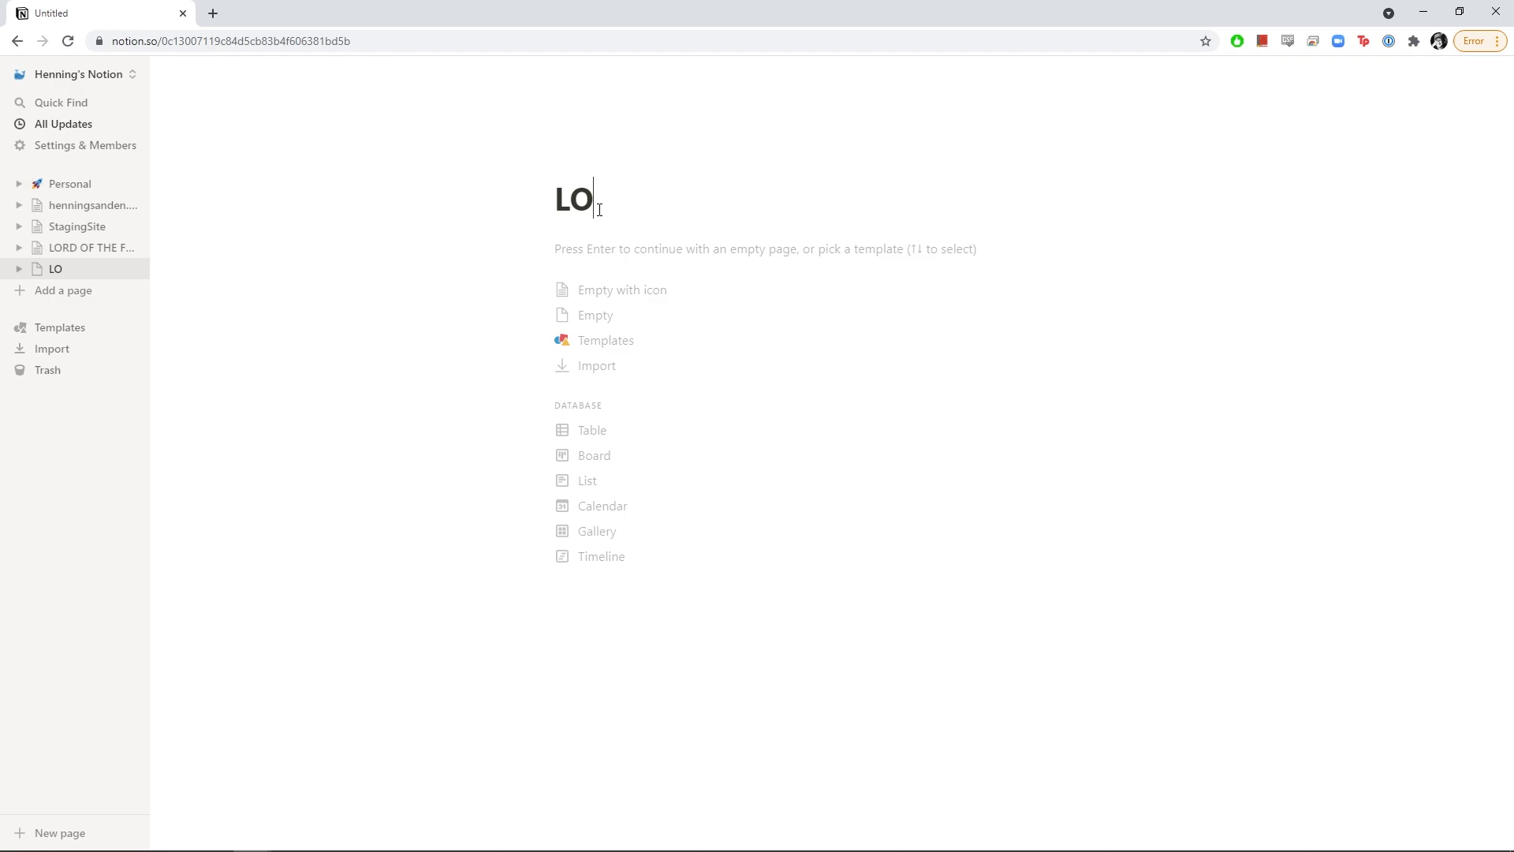
{"action": "type", "text": "RD OF THE F"}
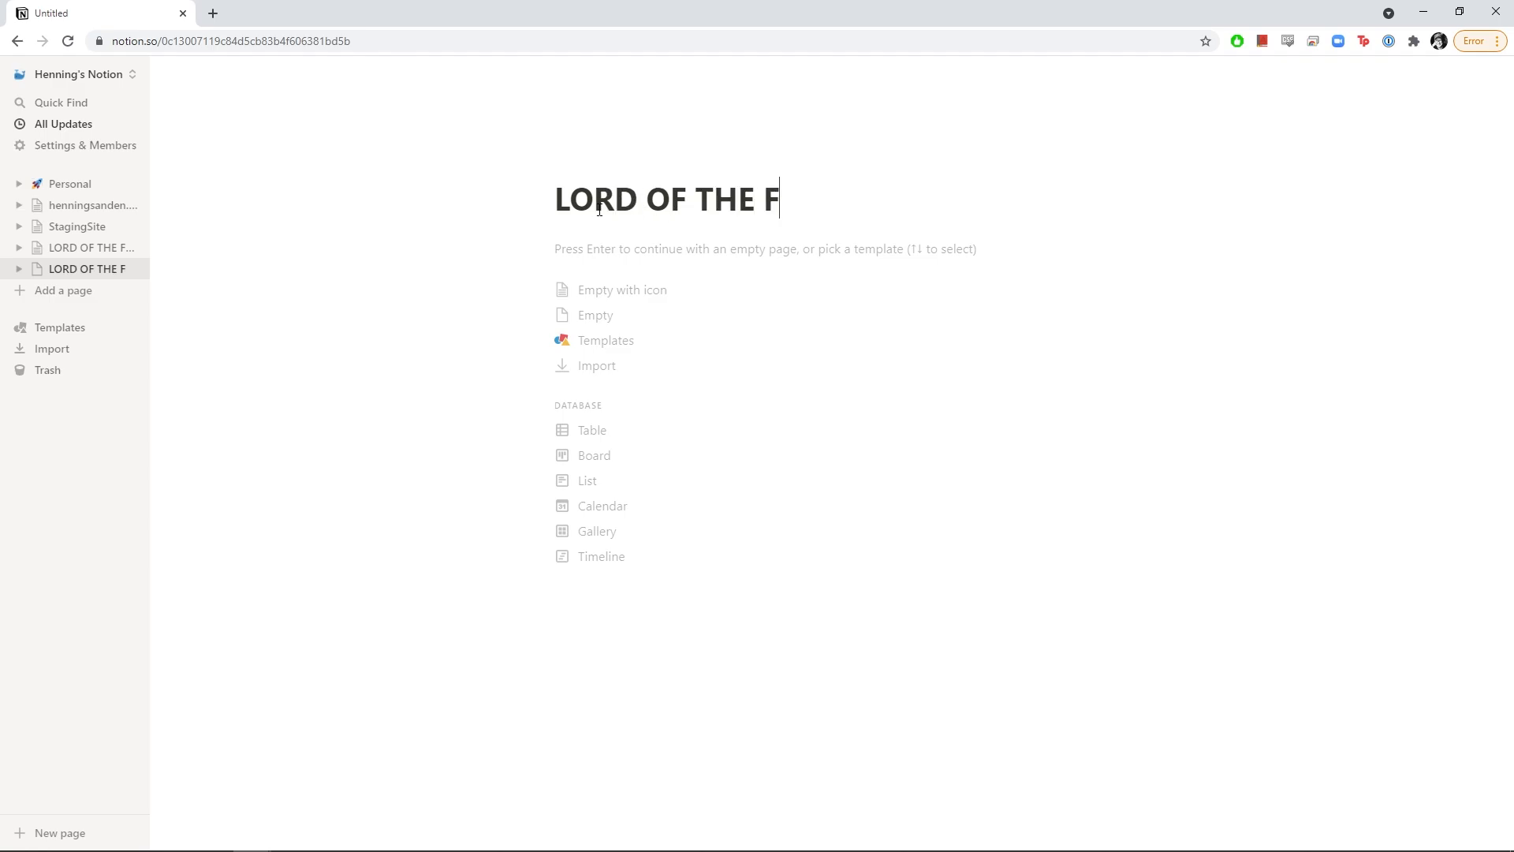
{"action": "type", "text": "ELLOWSHIP OF THE TOWER"}
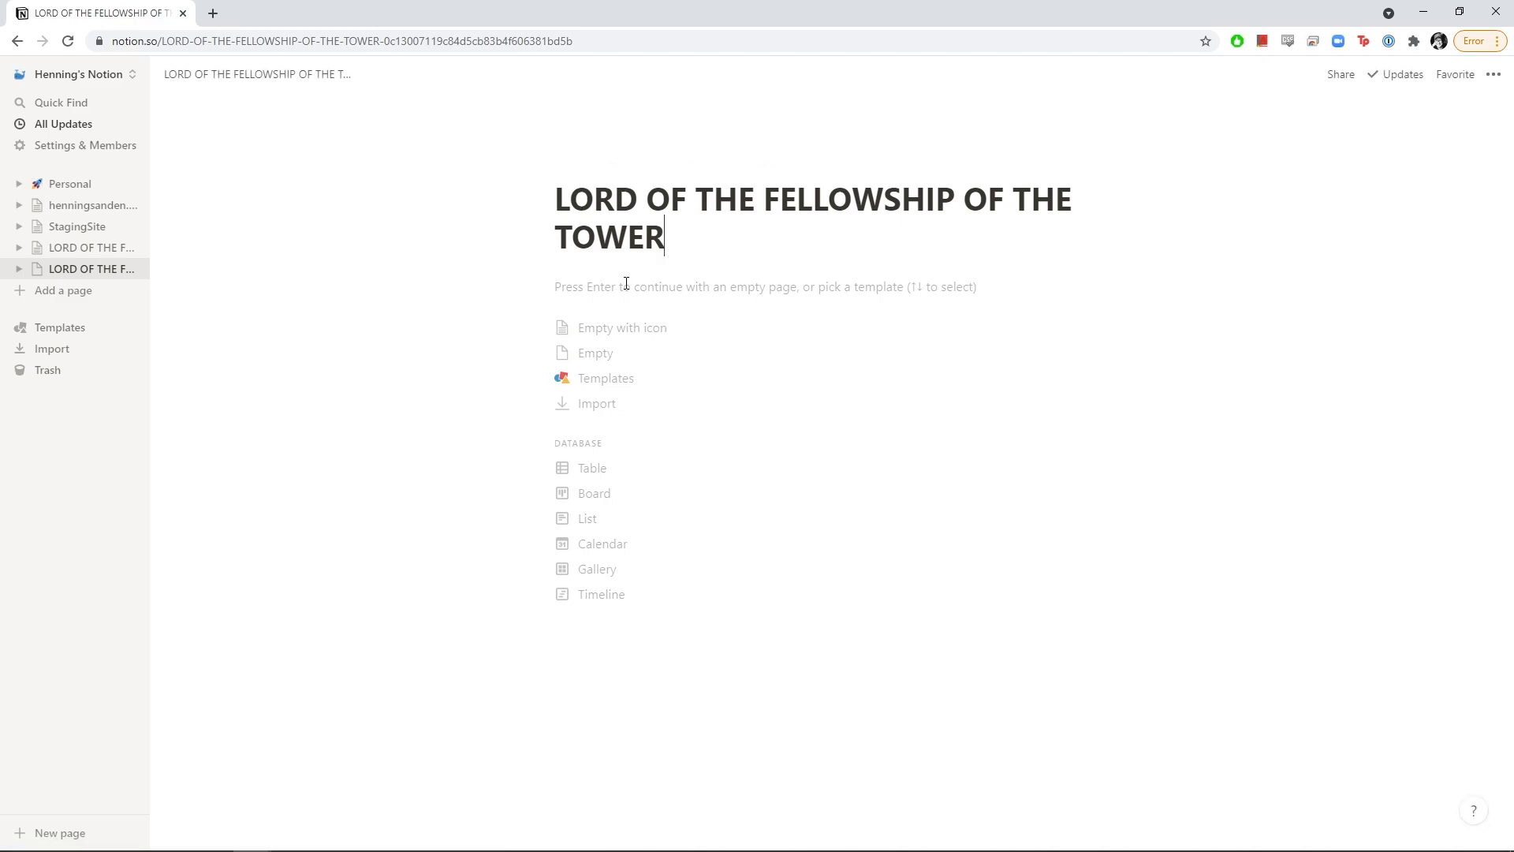
{"action": "key", "text": "Return"}
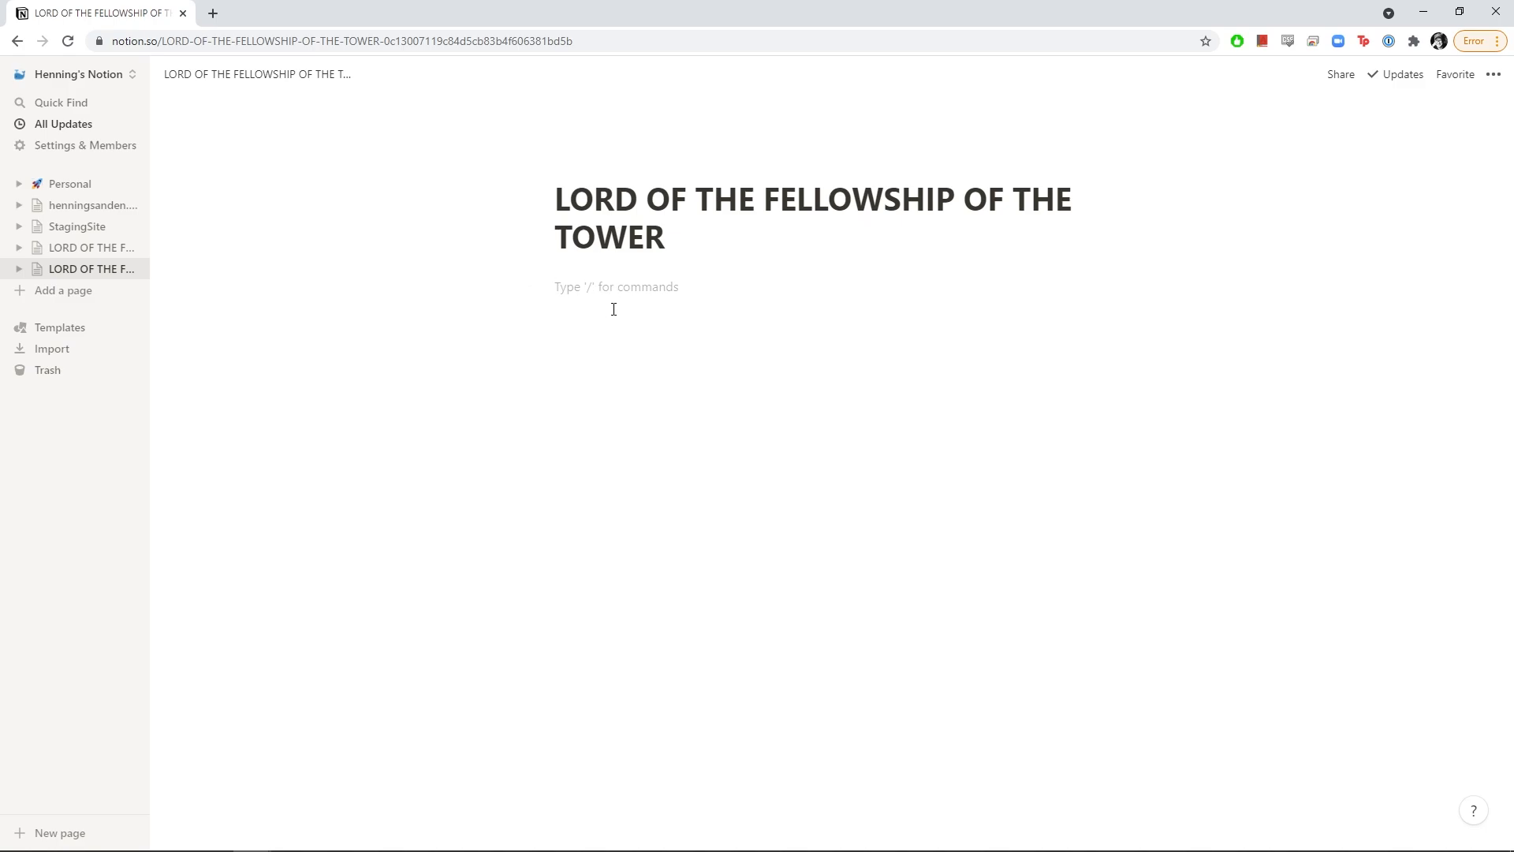
{"action": "key", "text": "Return"}
{"action": "key", "text": "Return"}
{"action": "key", "text": "Return"}
{"action": "key", "text": "Return"}
{"action": "key", "text": "Return"}
{"action": "key", "text": "Return"}
{"action": "key", "text": "Return"}
{"action": "key", "text": "BackSpace"}
{"action": "key", "text": "BackSpace"}
{"action": "key", "text": "BackSpace"}
{"action": "key", "text": "BackSpace"}
{"action": "type", "text": "dsd"}
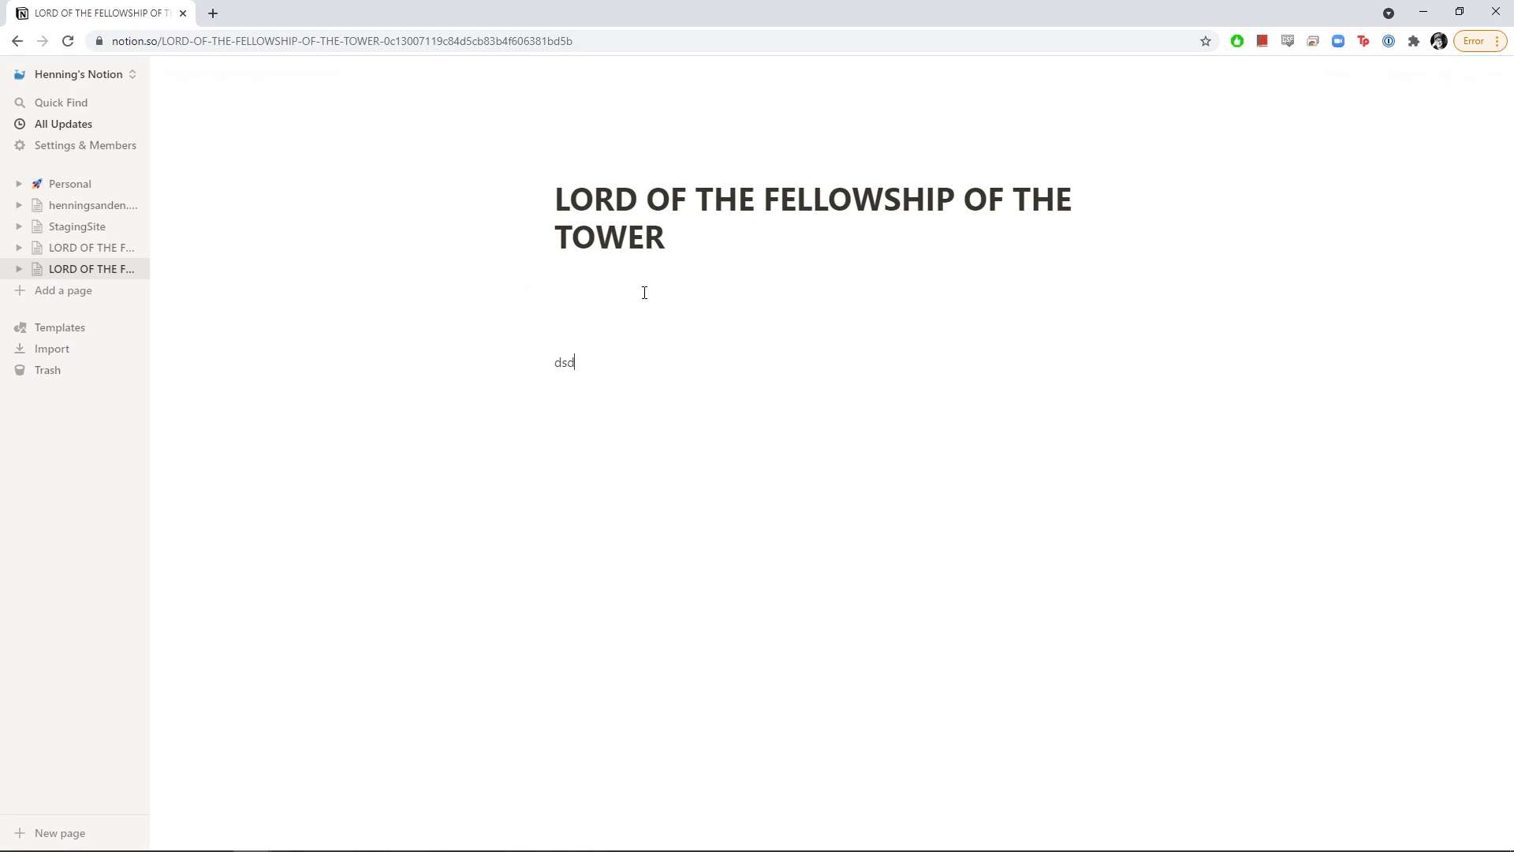
{"action": "type", "text": "sd"}
{"action": "key", "text": "Return"}
{"action": "key", "text": "Return"}
{"action": "key", "text": "Return"}
{"action": "key", "text": "Return"}
{"action": "key", "text": "BackSpace"}
{"action": "key", "text": "BackSpace"}
{"action": "key", "text": "BackSpace"}
{"action": "key", "text": "BackSpace"}
{"action": "key", "text": "BackSpace"}
{"action": "key", "text": "BackSpace"}
{"action": "key", "text": "BackSpace"}
{"action": "key", "text": "BackSpace"}
{"action": "key", "text": "BackSpace"}
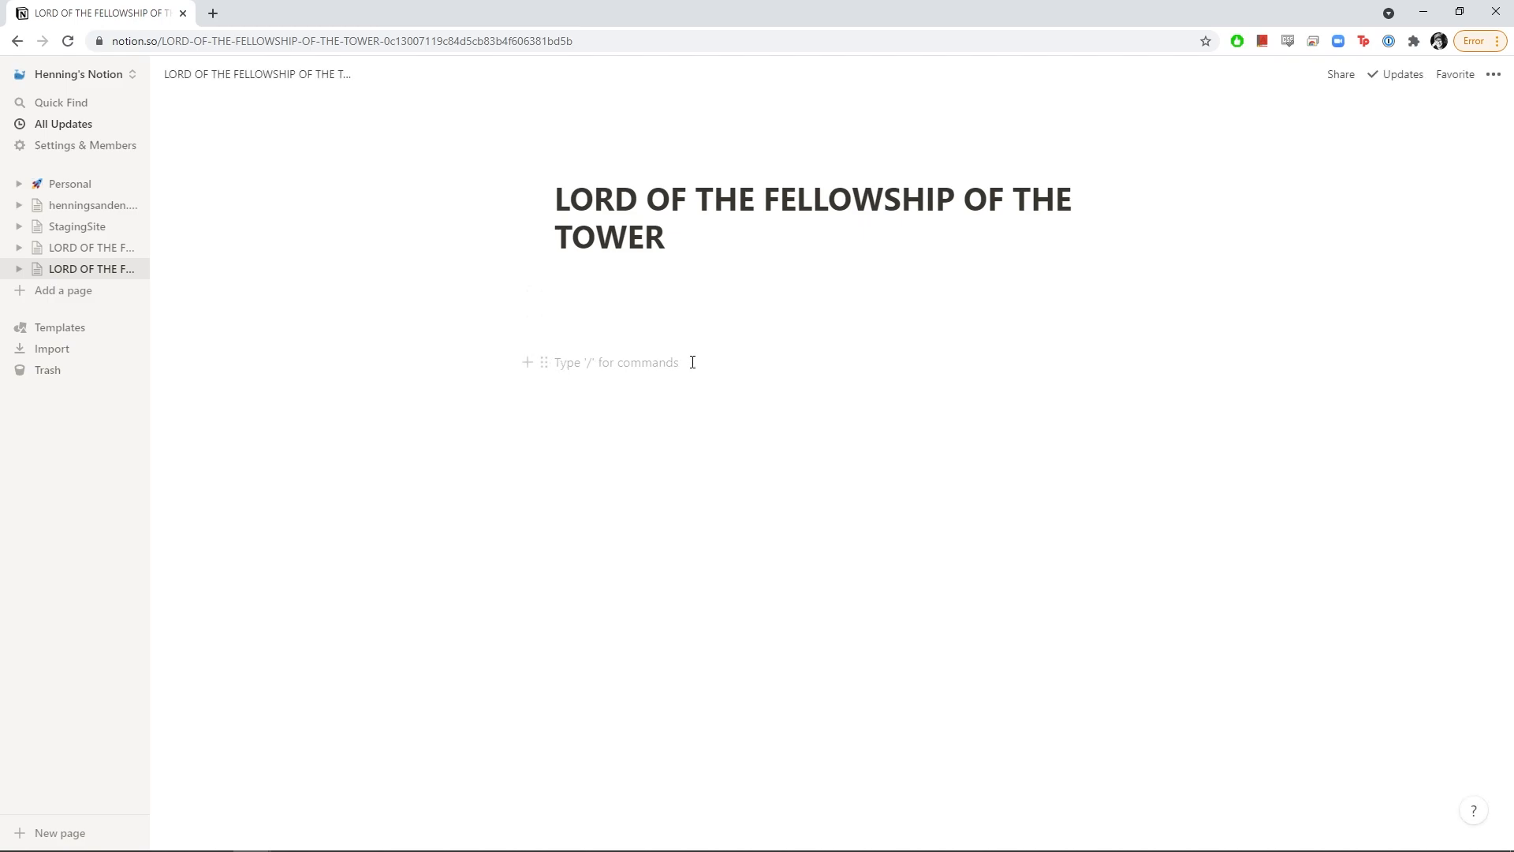
Enter /table in the empty block to list the table database options
{"action": "type", "text": "/"}
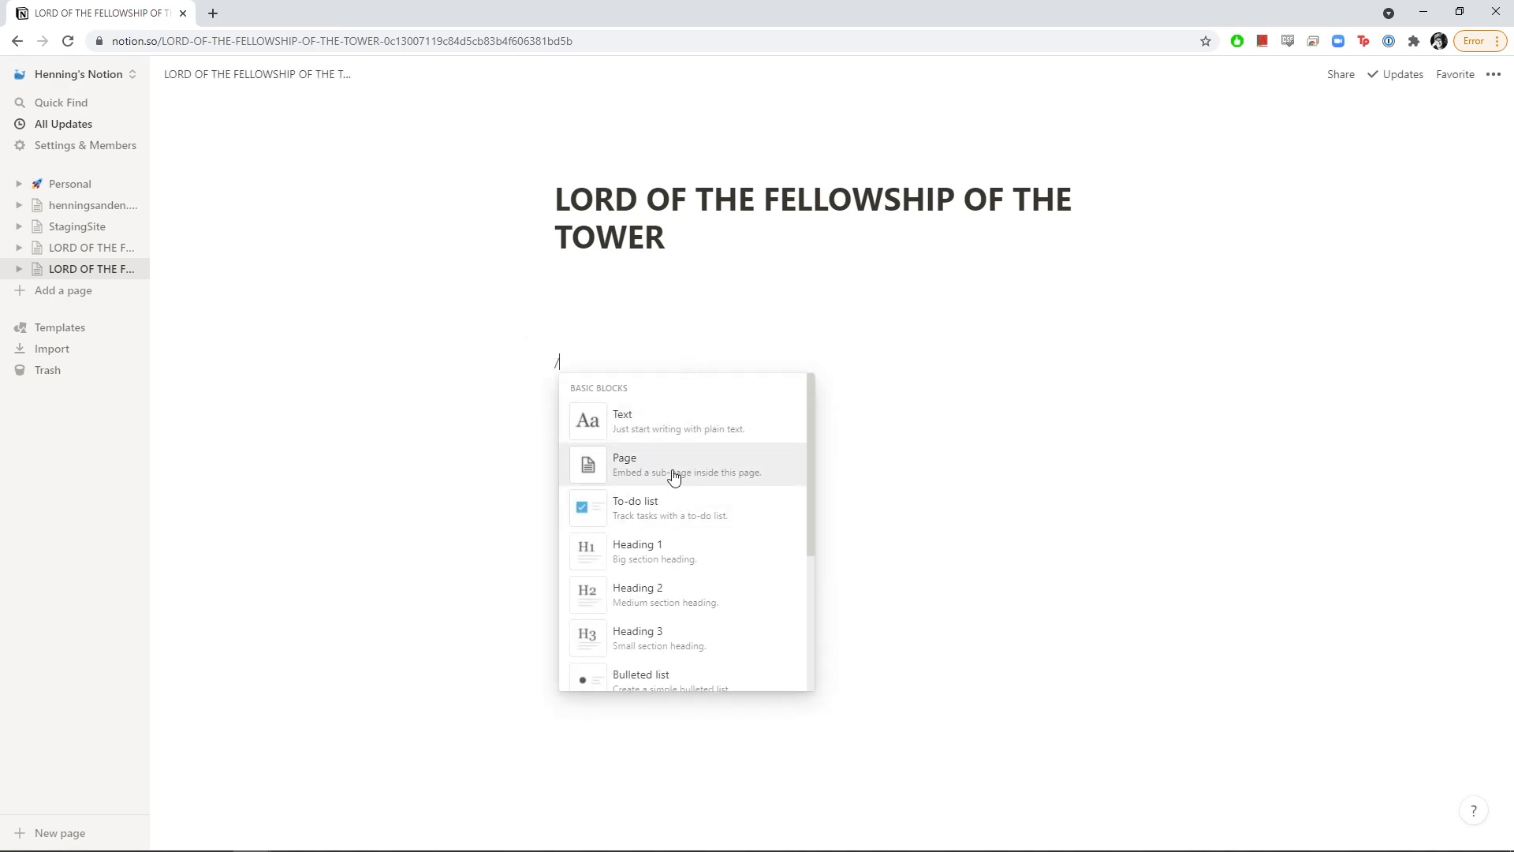
{"action": "scroll", "coordinate": [674, 544], "scroll_direction": "down", "scroll_amount": 1}
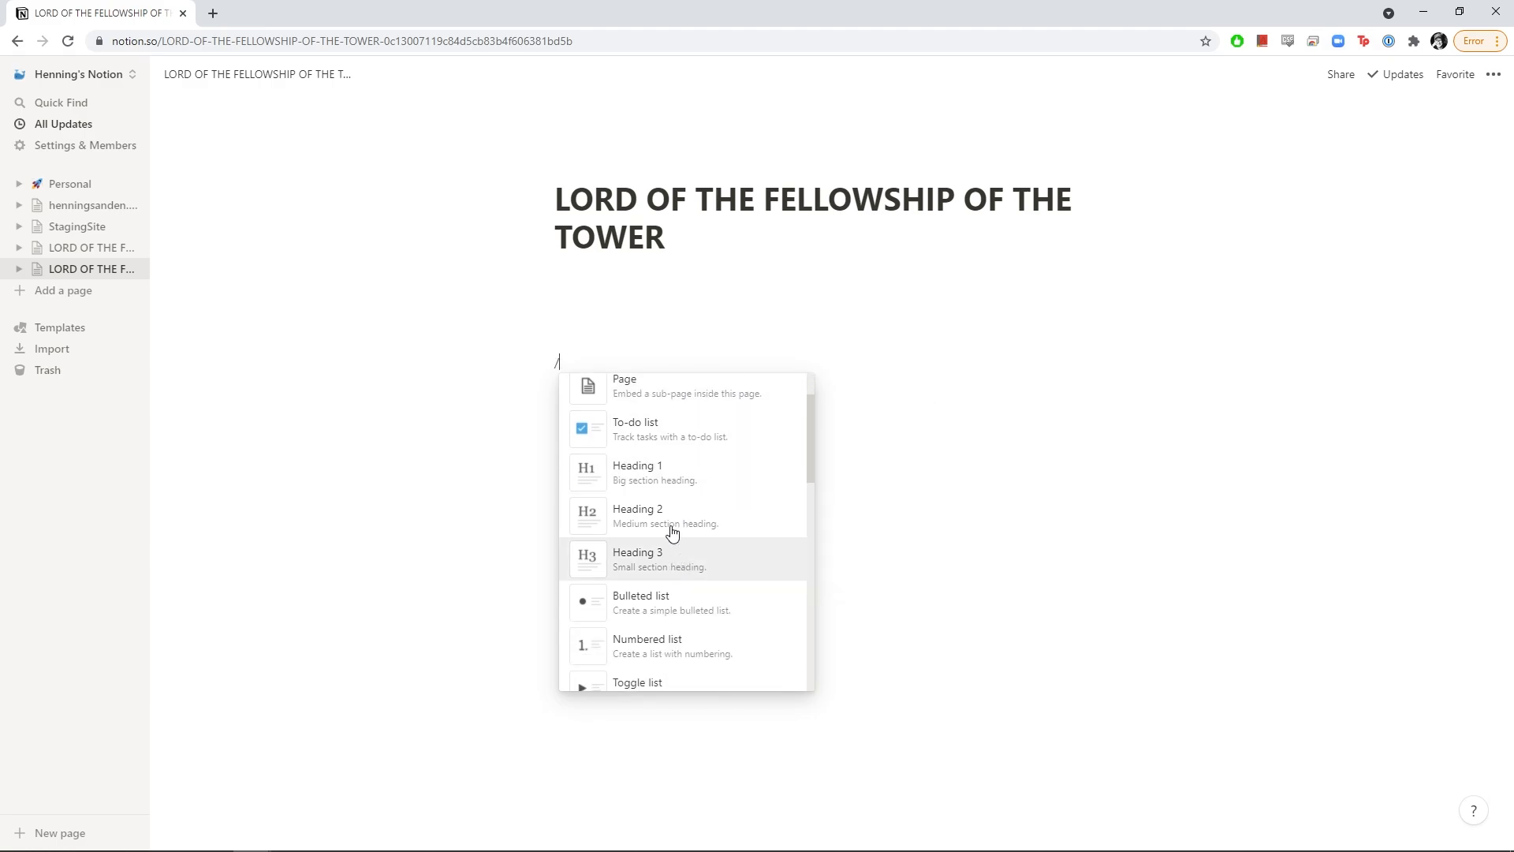
{"action": "scroll", "coordinate": [653, 527], "scroll_direction": "down", "scroll_amount": 2}
{"action": "scroll", "coordinate": [652, 529], "scroll_direction": "down", "scroll_amount": 2}
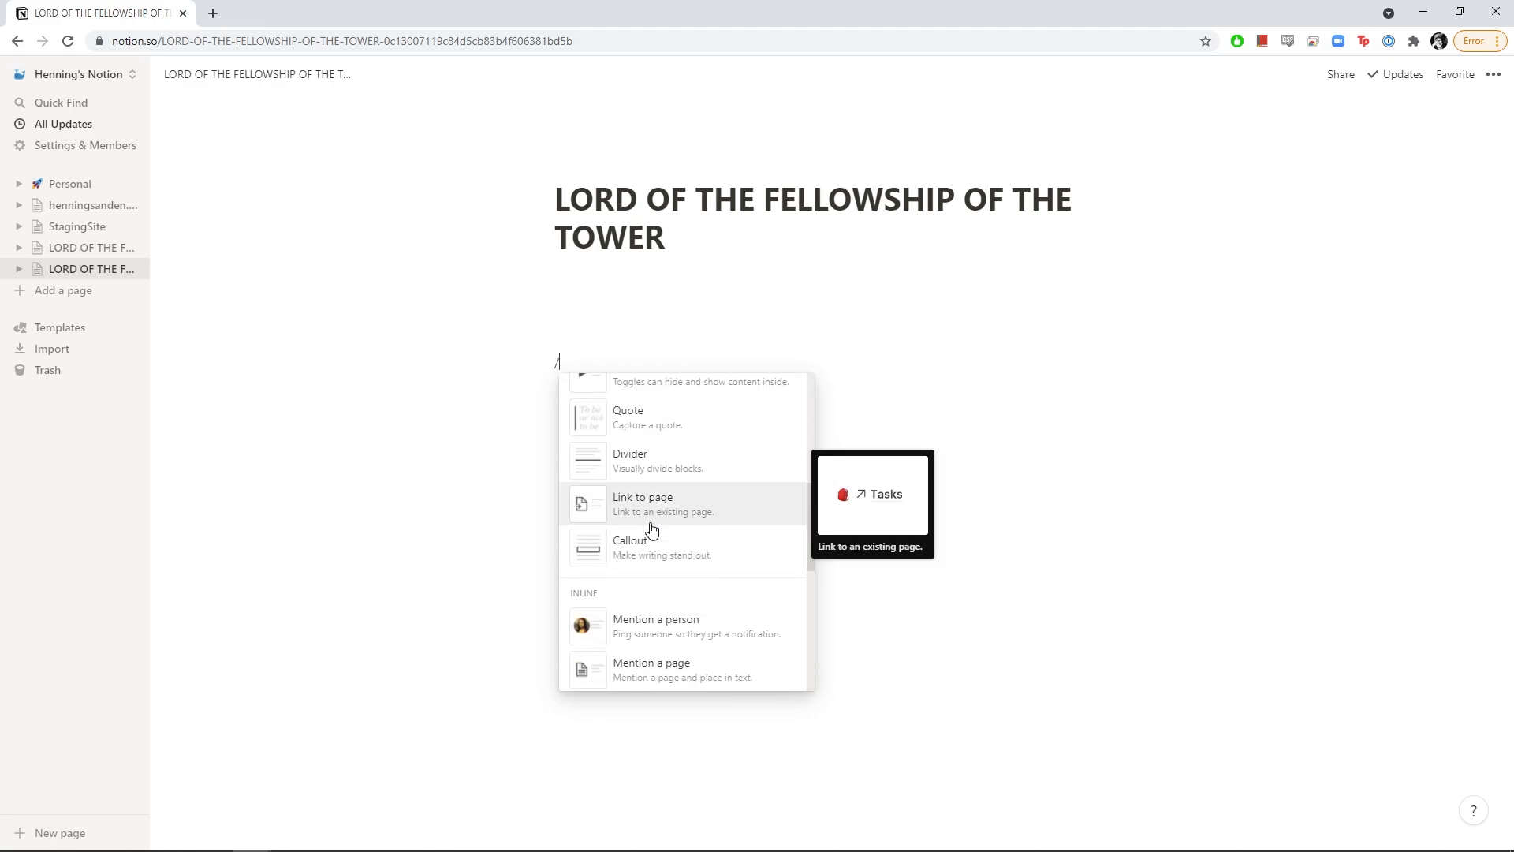
{"action": "type", "text": "ta"}
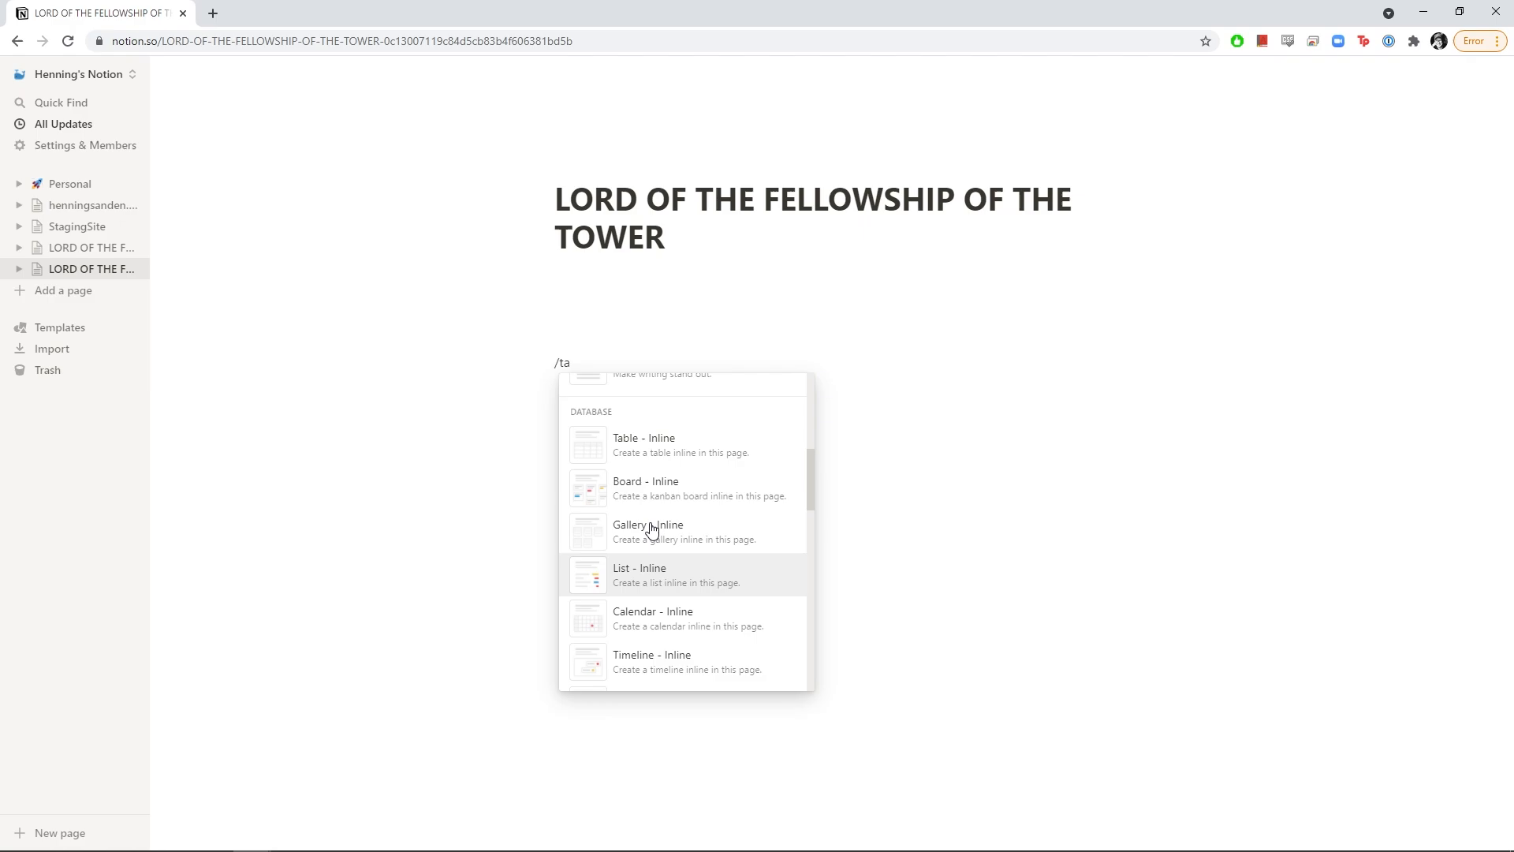
{"action": "mouse_move", "coordinate": [650, 469]}
{"action": "type", "text": "ble"}
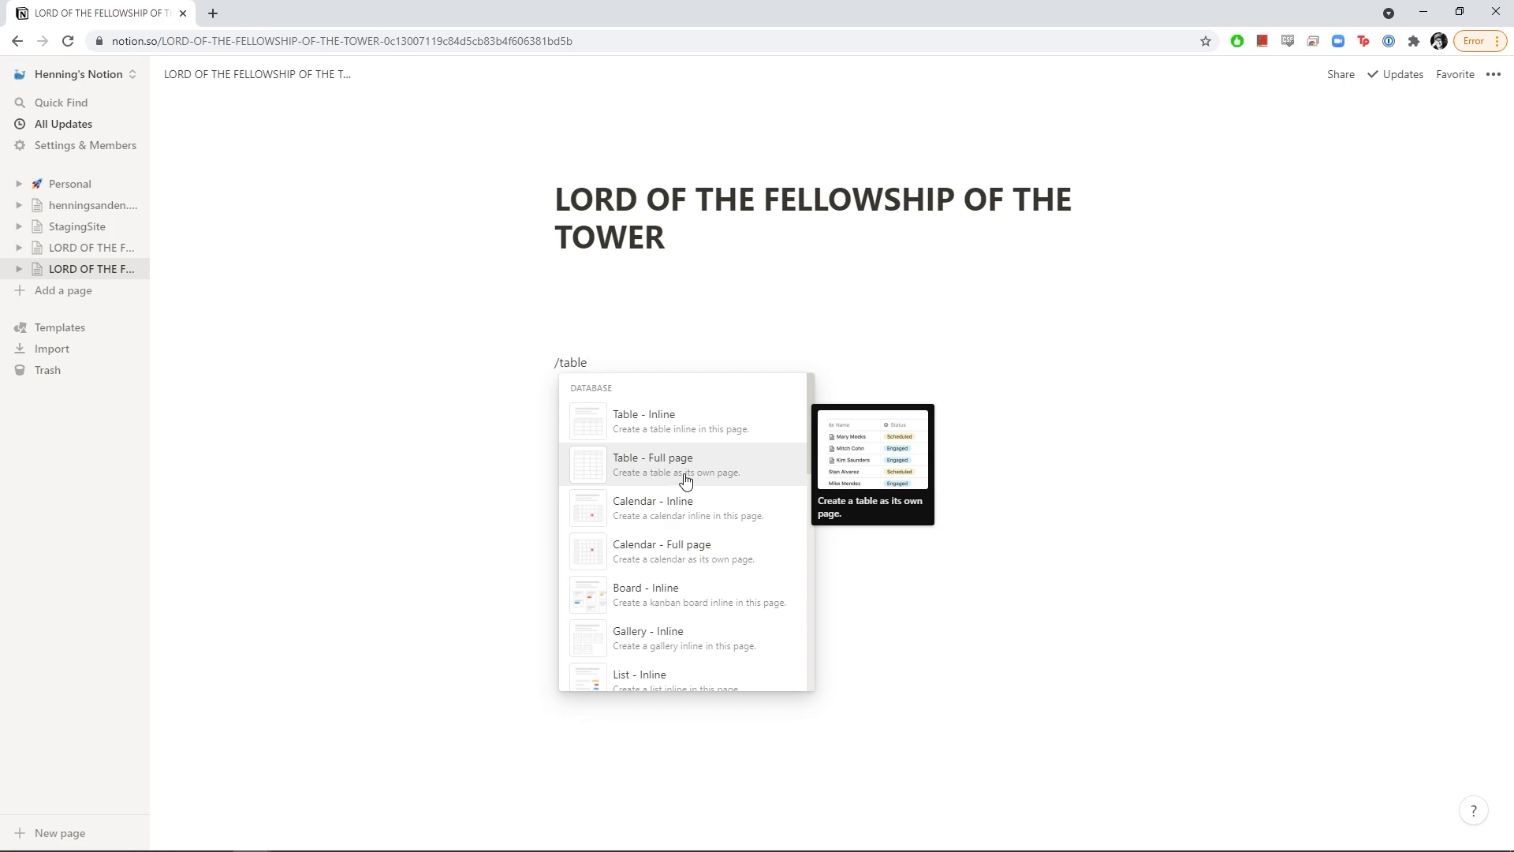
Insert an inline table database titled 'Crew' and narrow its Name column
{"action": "left_click", "coordinate": [683, 433]}
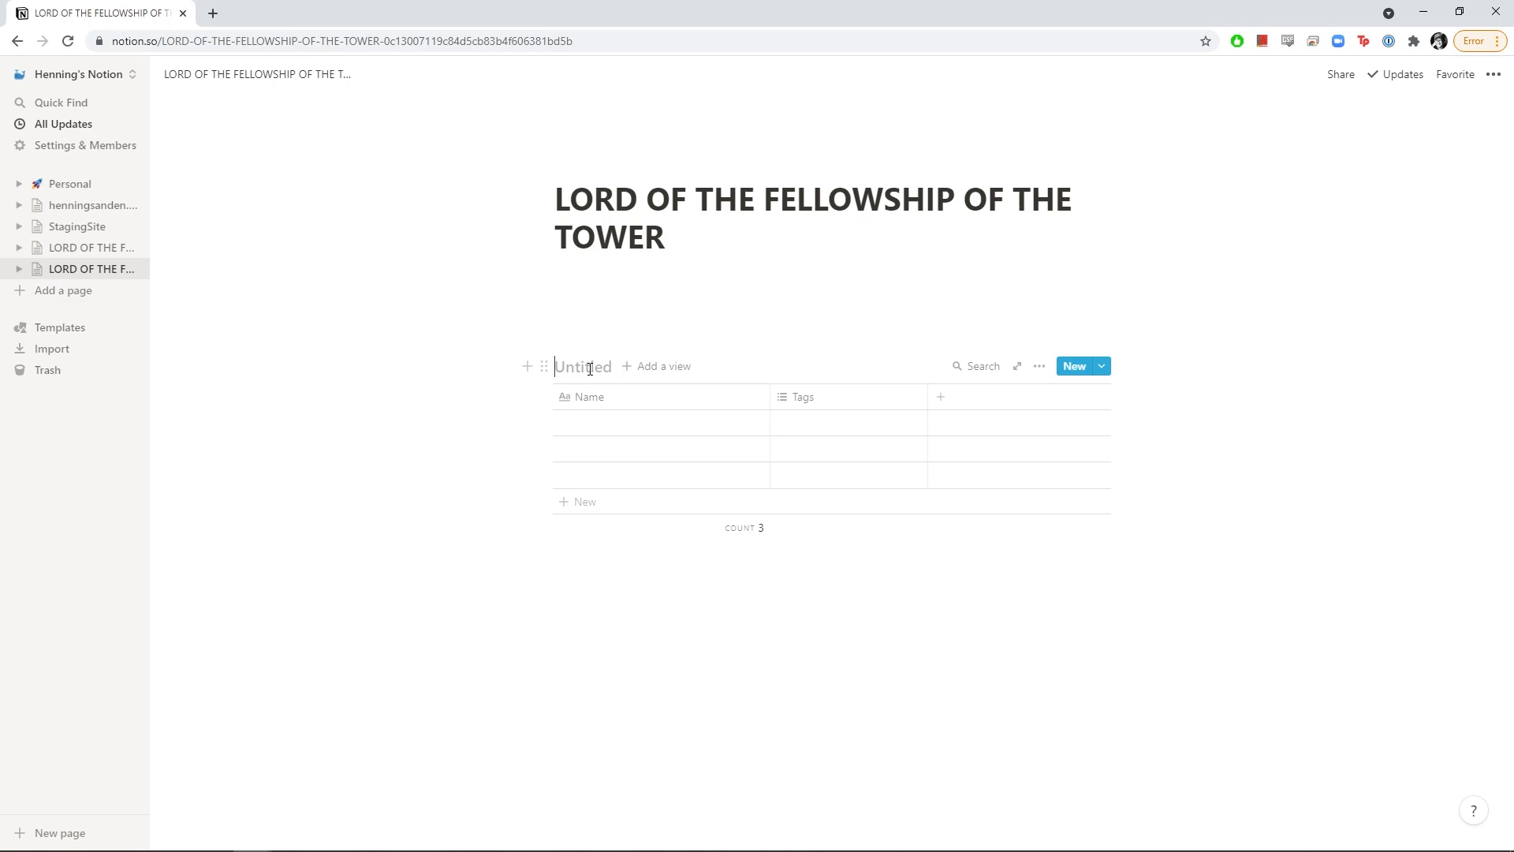
{"action": "type", "text": "Crew"}
{"action": "left_click_drag", "start_coordinate": [770, 396], "coordinate": [700, 398]}
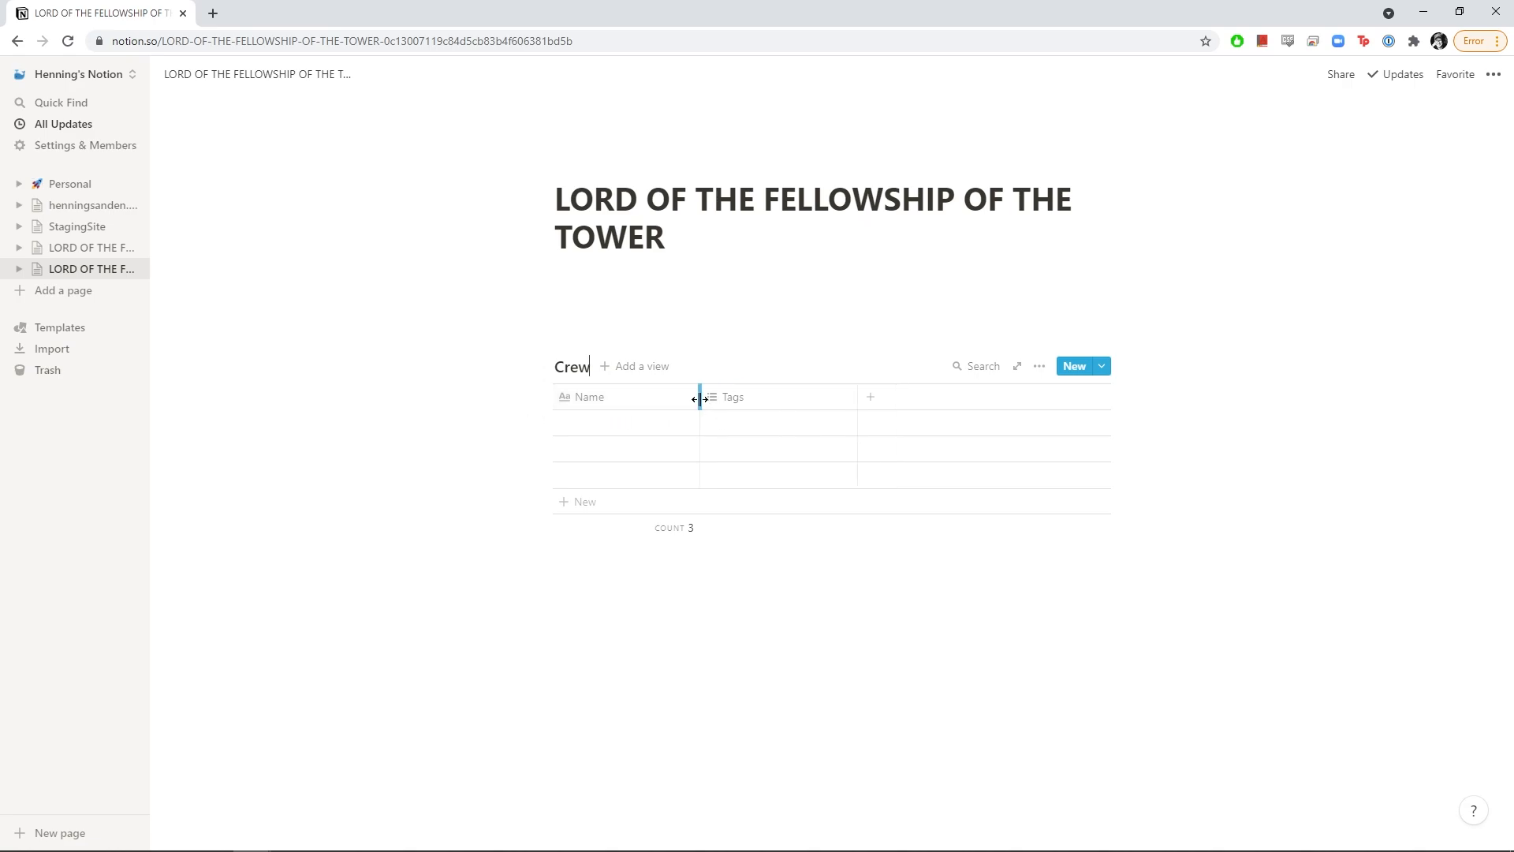
Rename the Crew table's Name column to Artist
{"action": "left_click", "coordinate": [618, 405]}
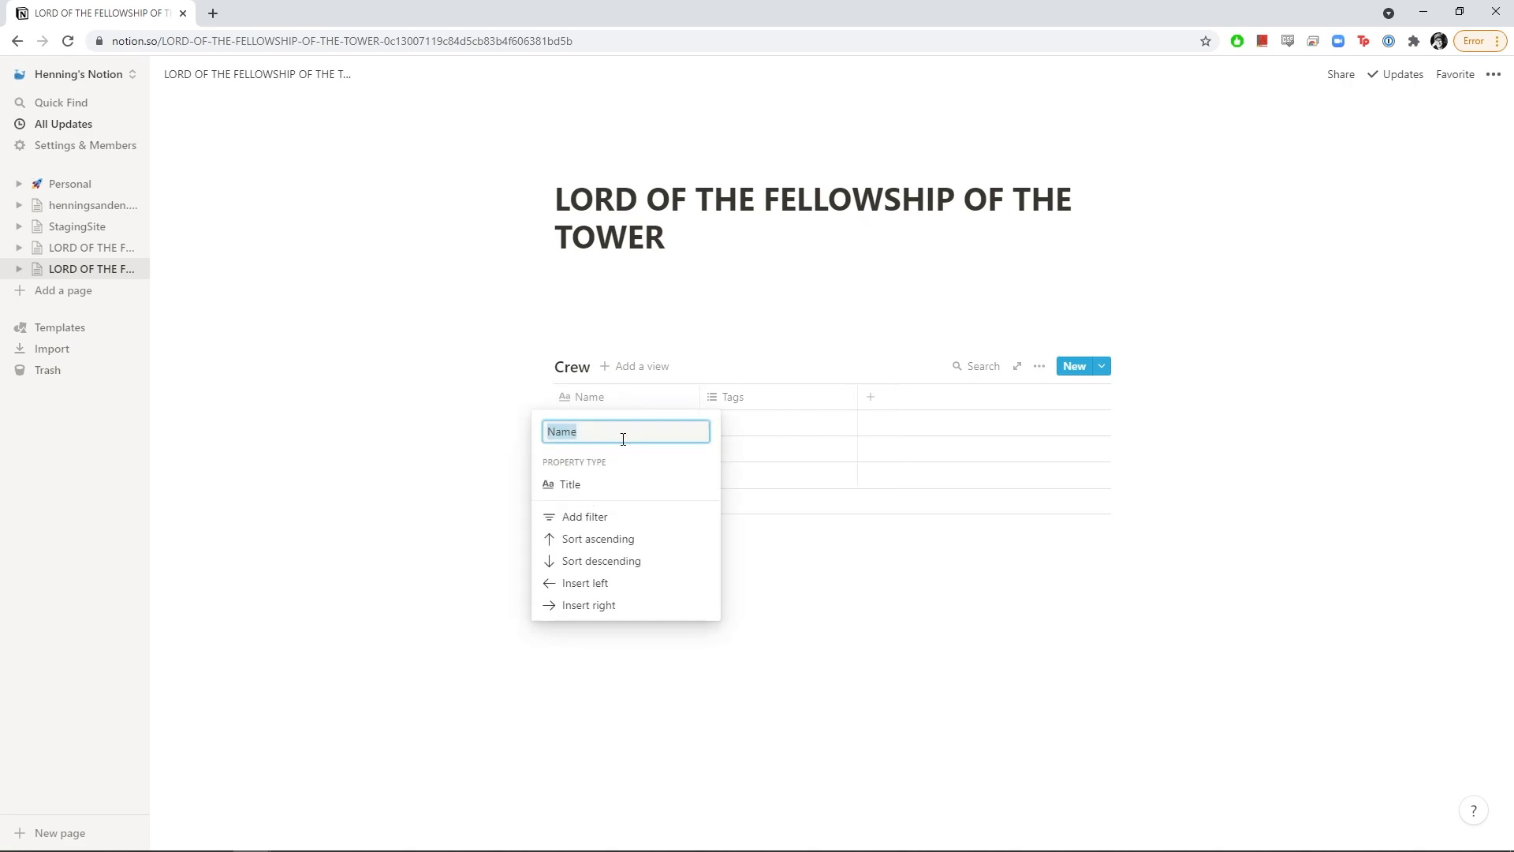
{"action": "type", "text": "Artist"}
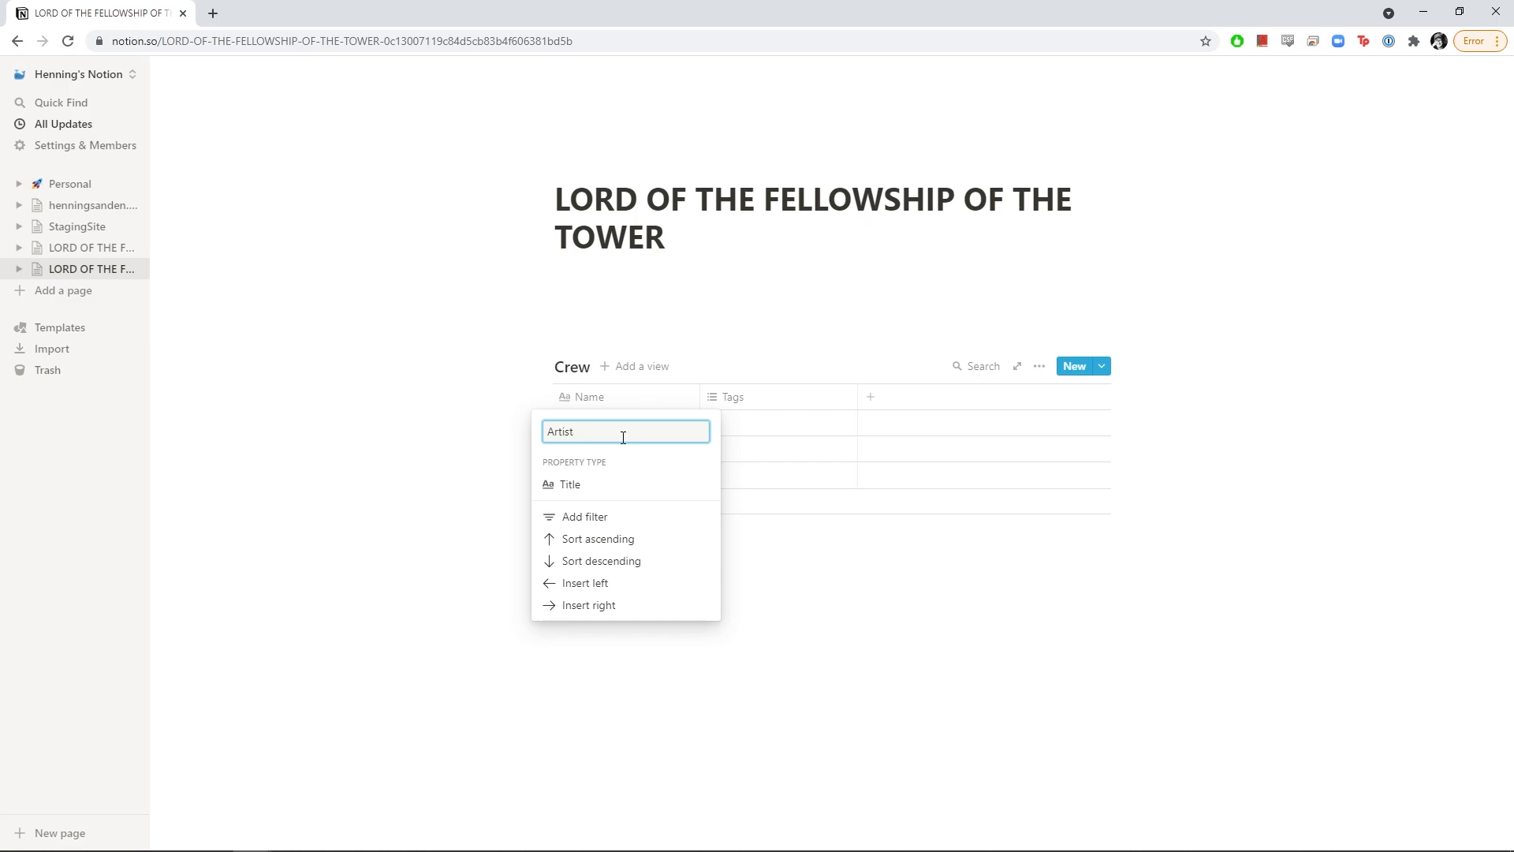
{"action": "key", "text": "Return"}
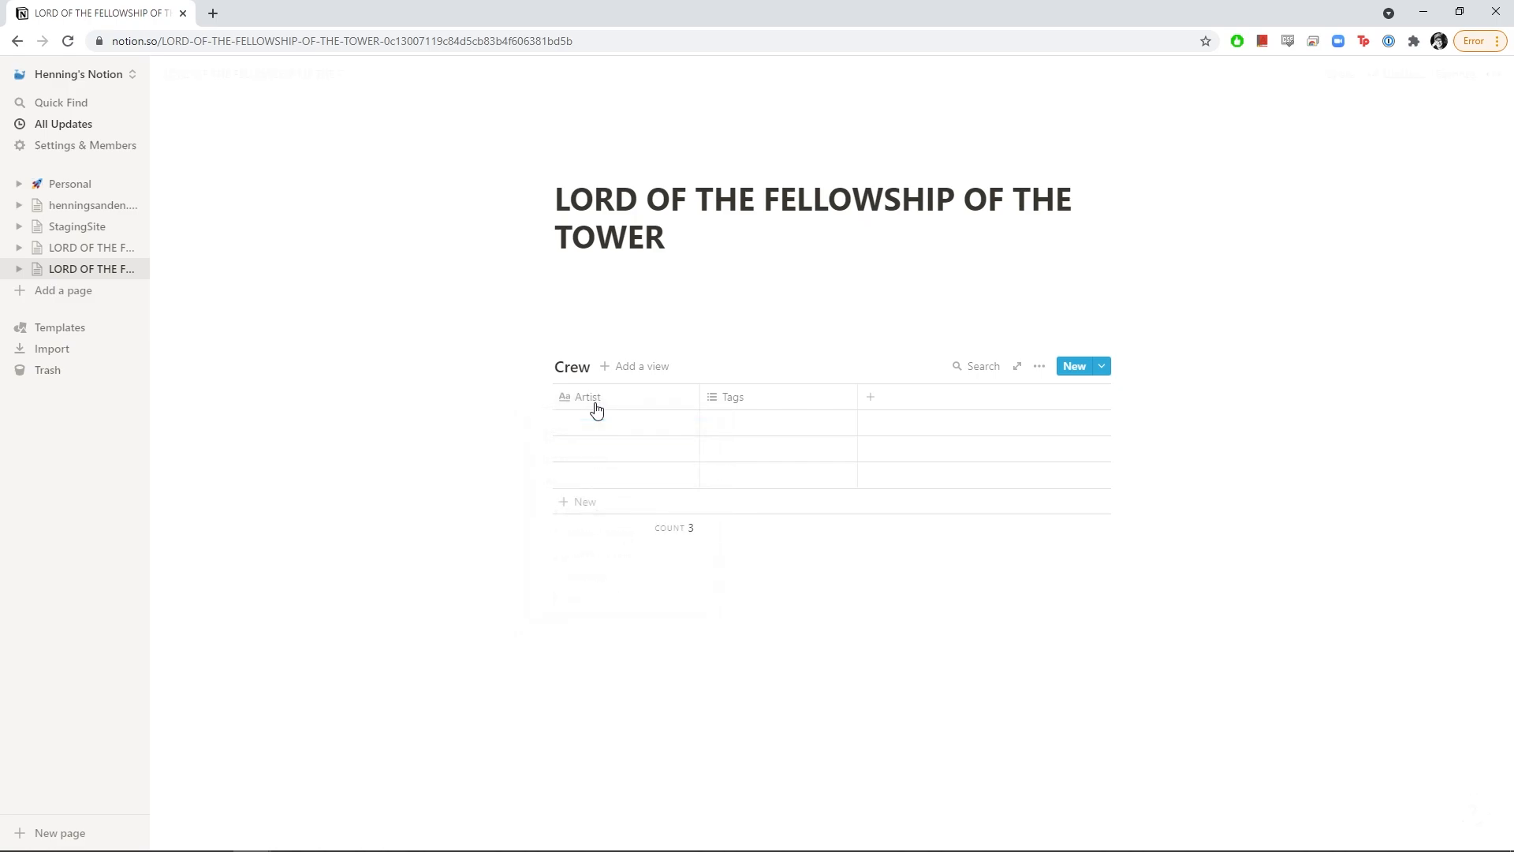
Enter the first crew member's full name in the first Artist cell
{"action": "left_click", "coordinate": [612, 429]}
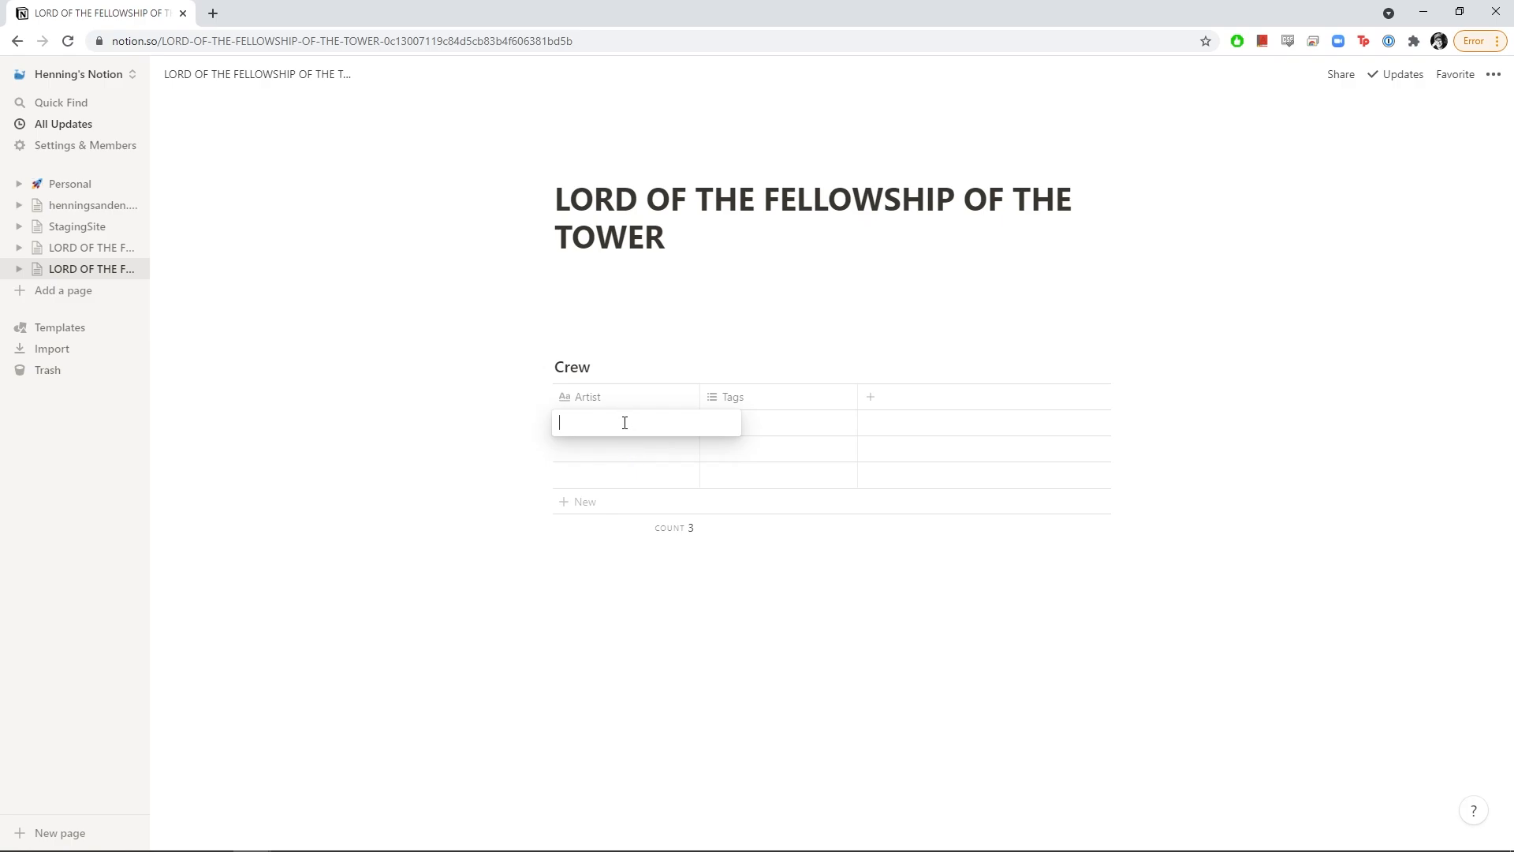
{"action": "type", "text": "Jeter Packson"}
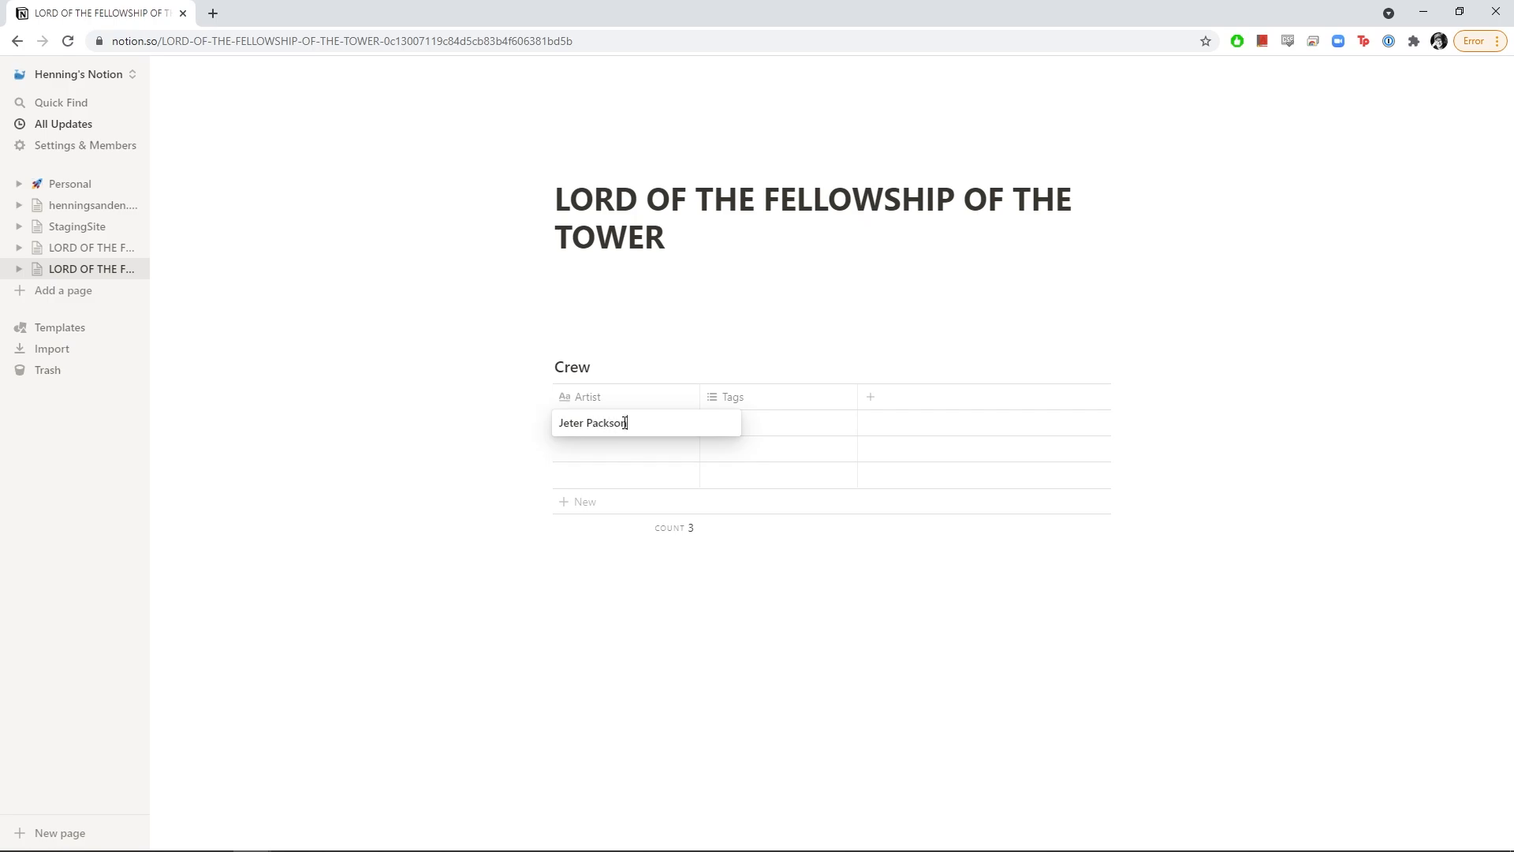
{"action": "key", "text": "Return"}
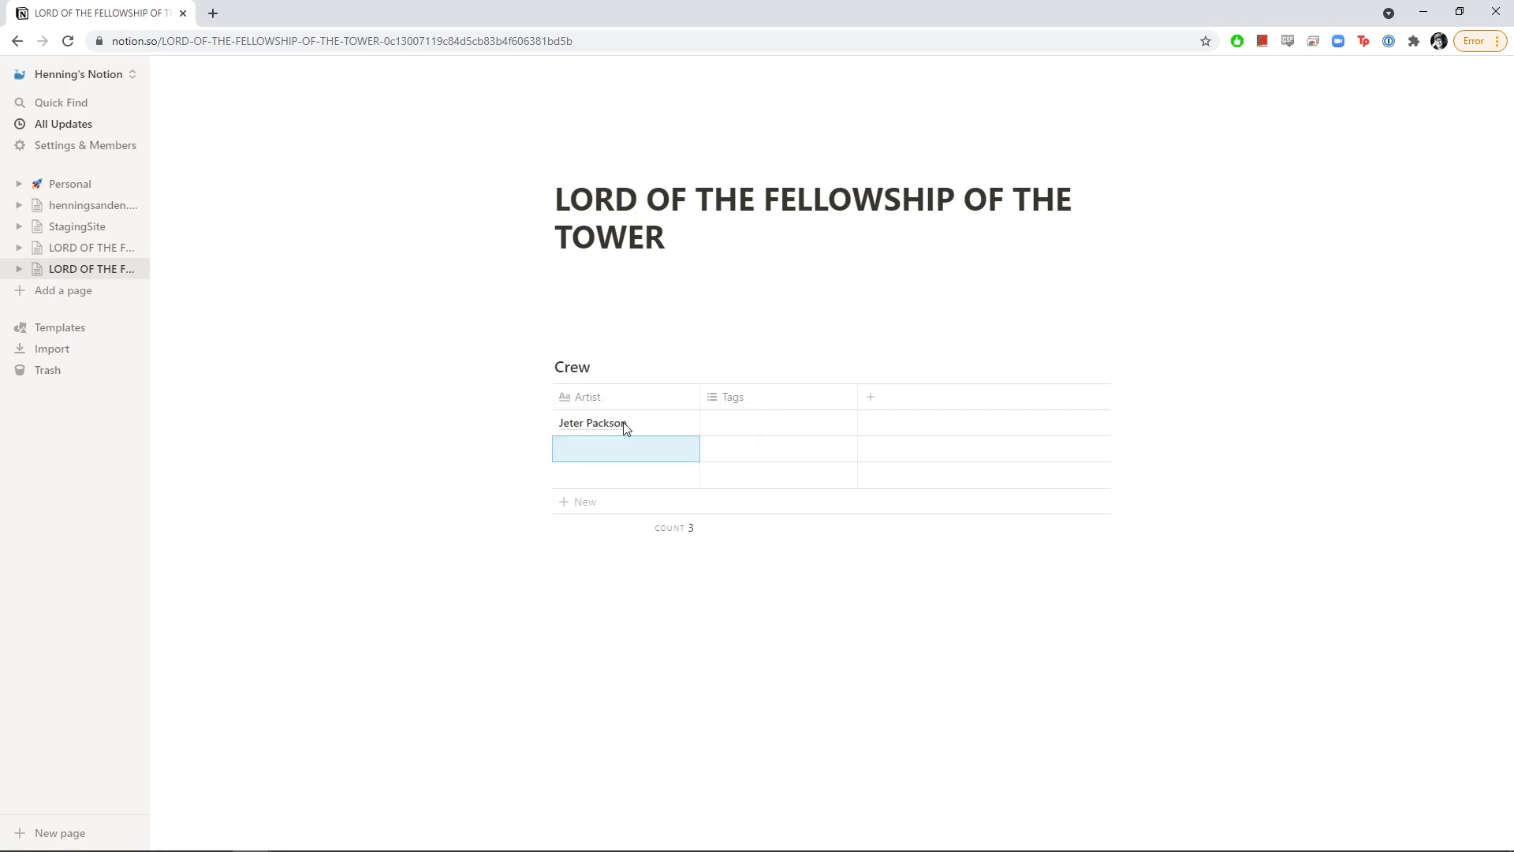
Rename the Tags column to Role
{"action": "left_click", "coordinate": [742, 414]}
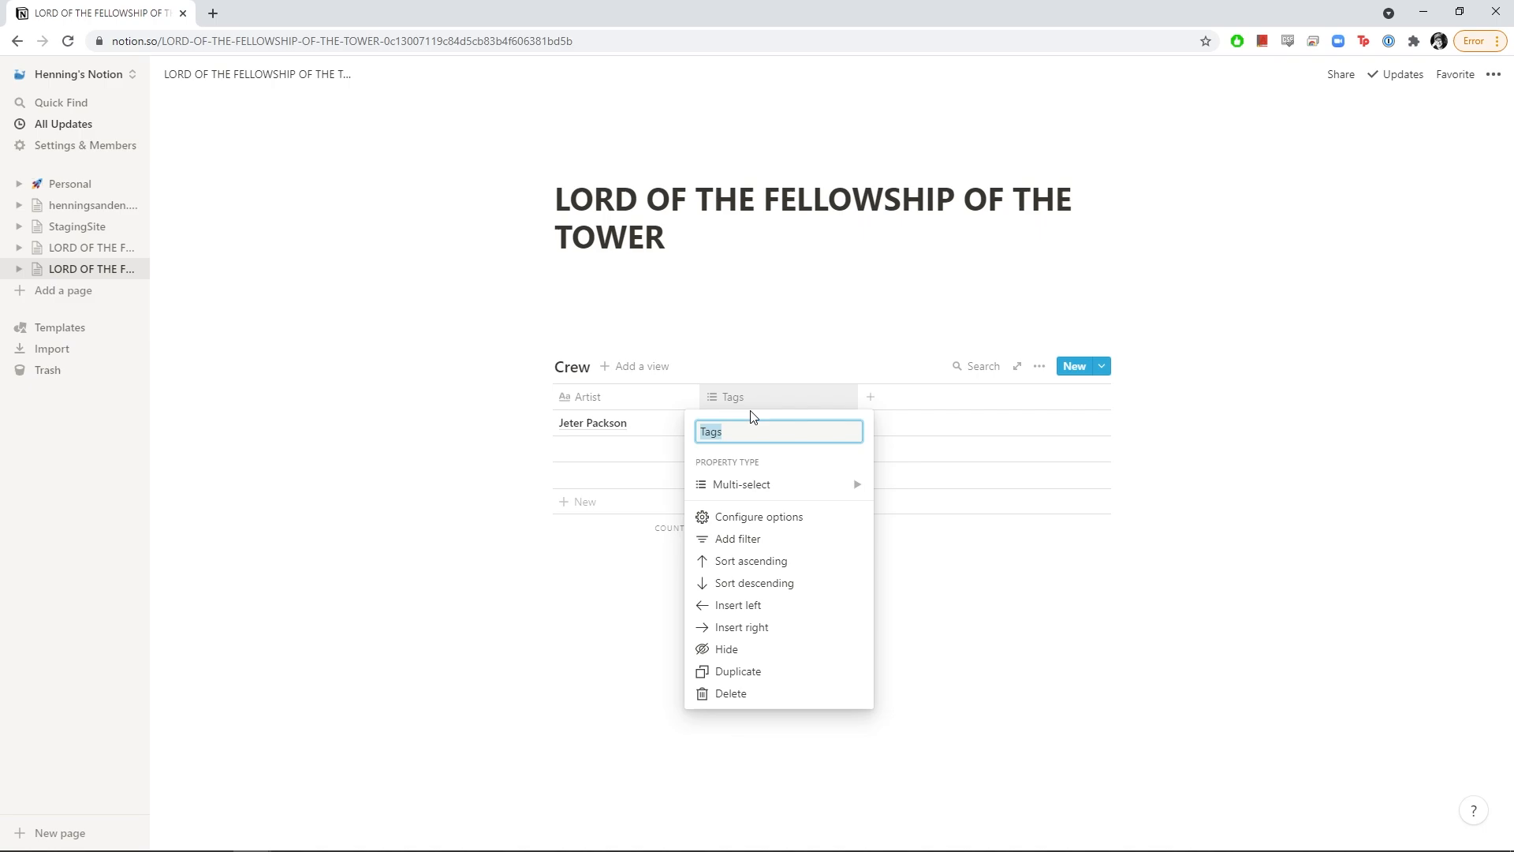
{"action": "mouse_move", "coordinate": [749, 487]}
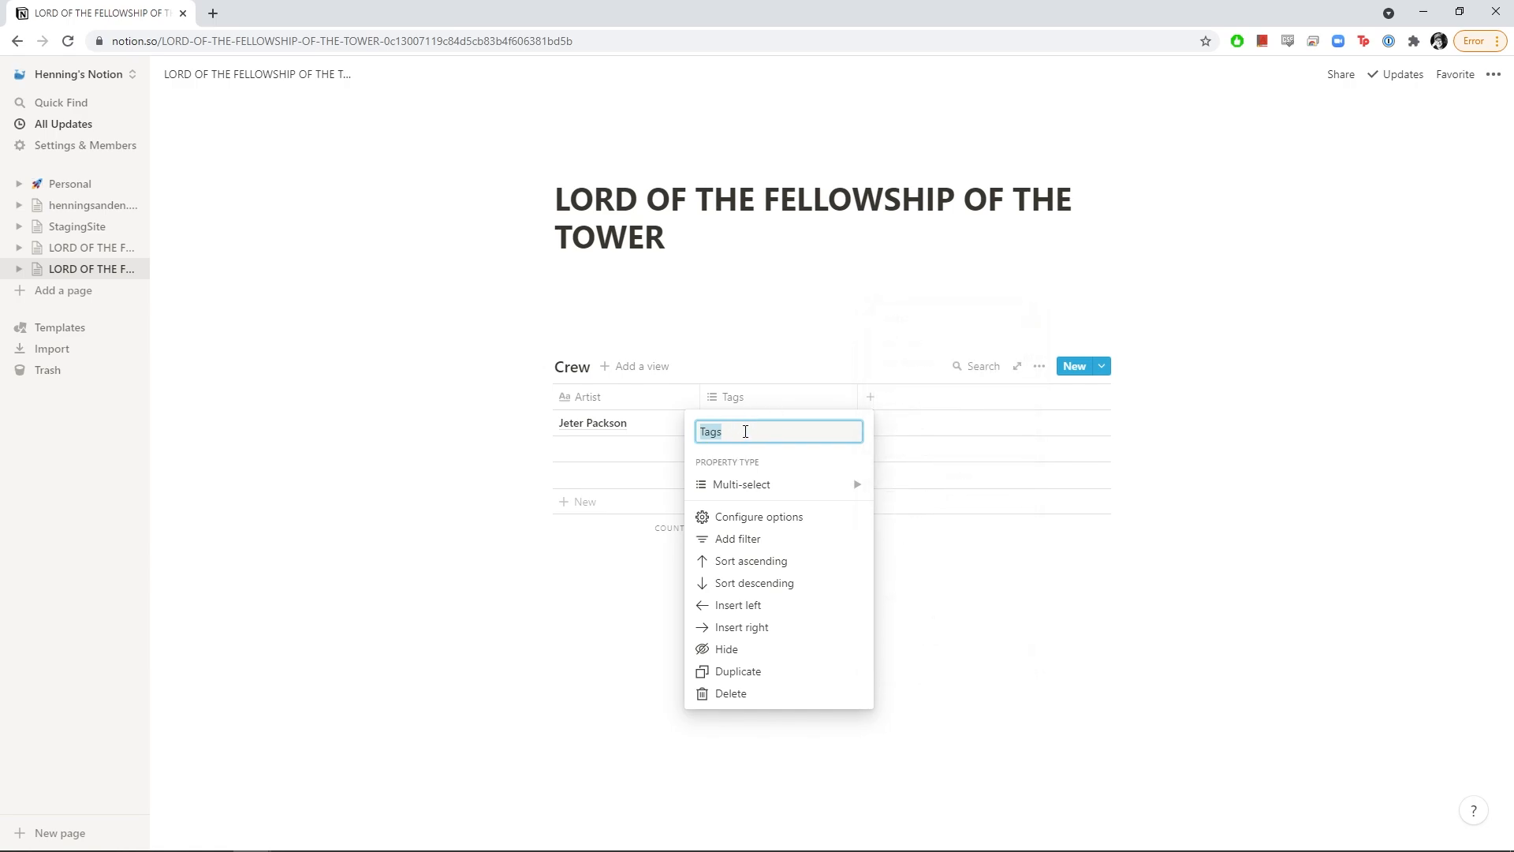
{"action": "type", "text": "Role"}
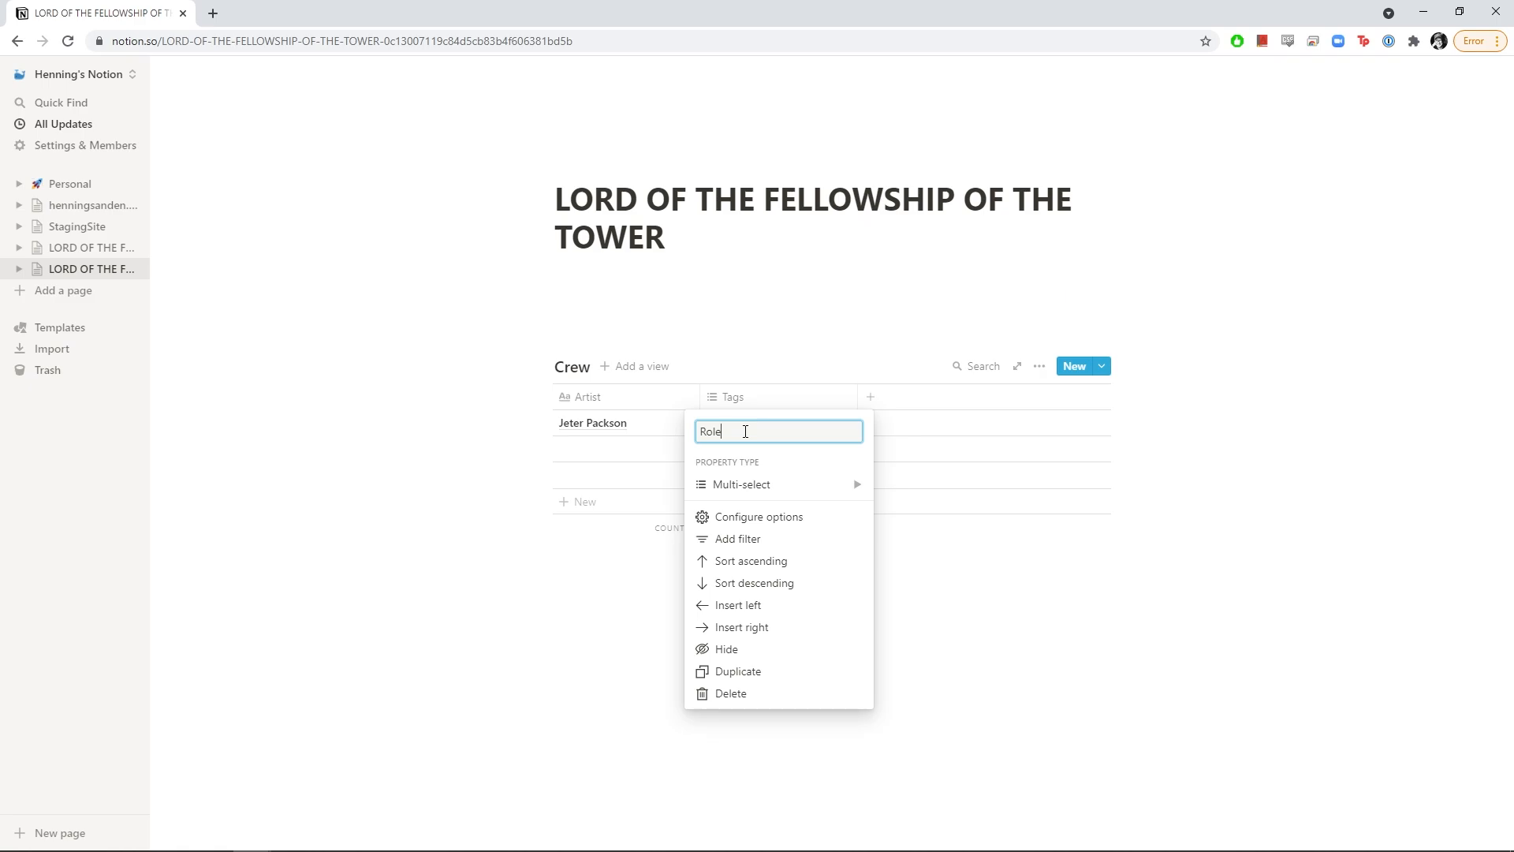
{"action": "key", "text": "Return"}
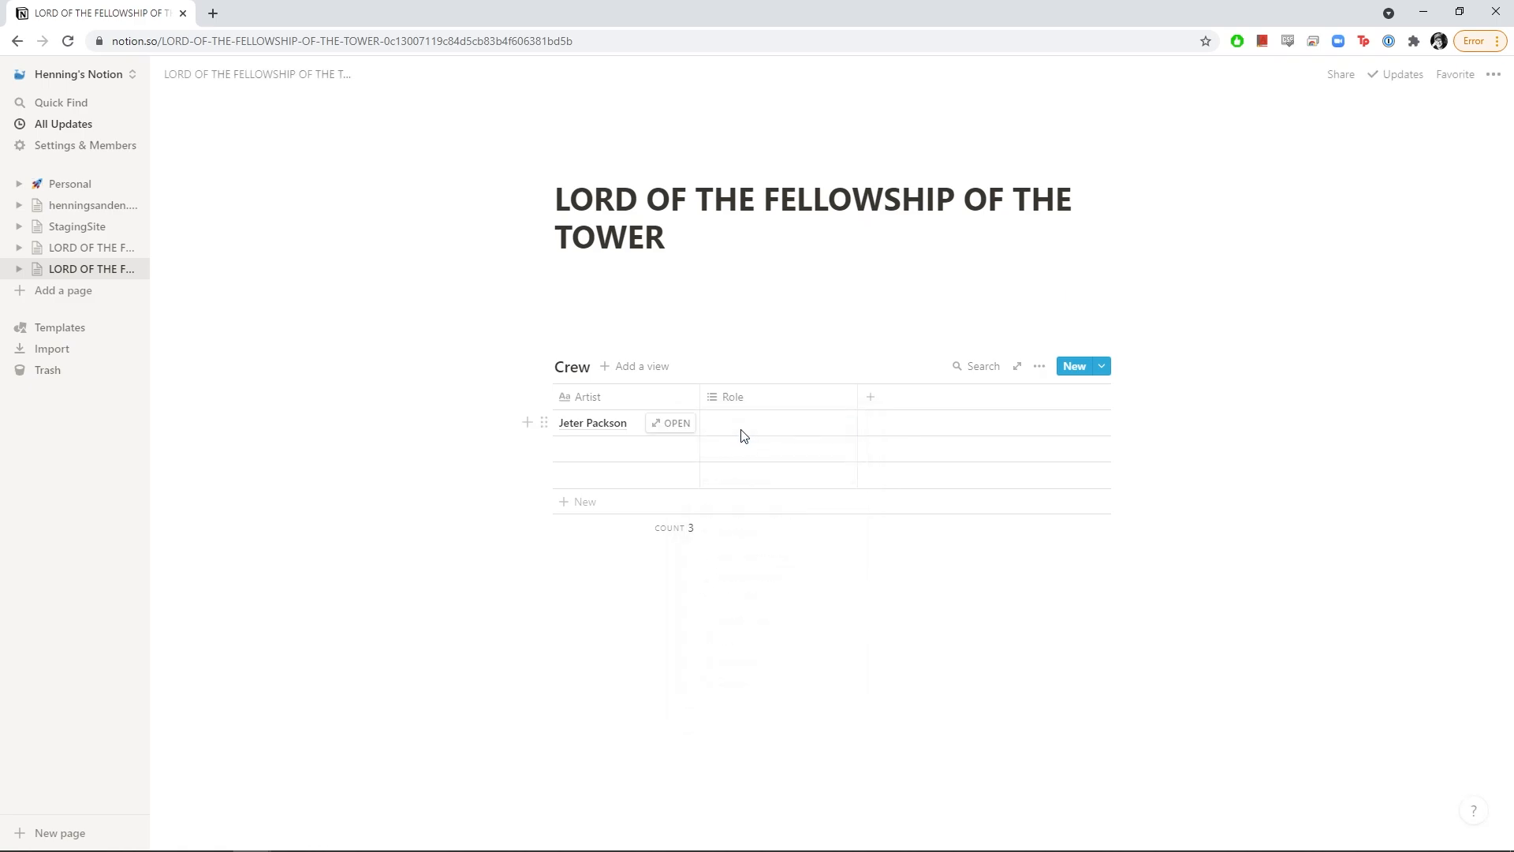
Tag the first crew member with Director and TD roles
{"action": "left_click", "coordinate": [742, 427]}
{"action": "type", "text": "Dire"}
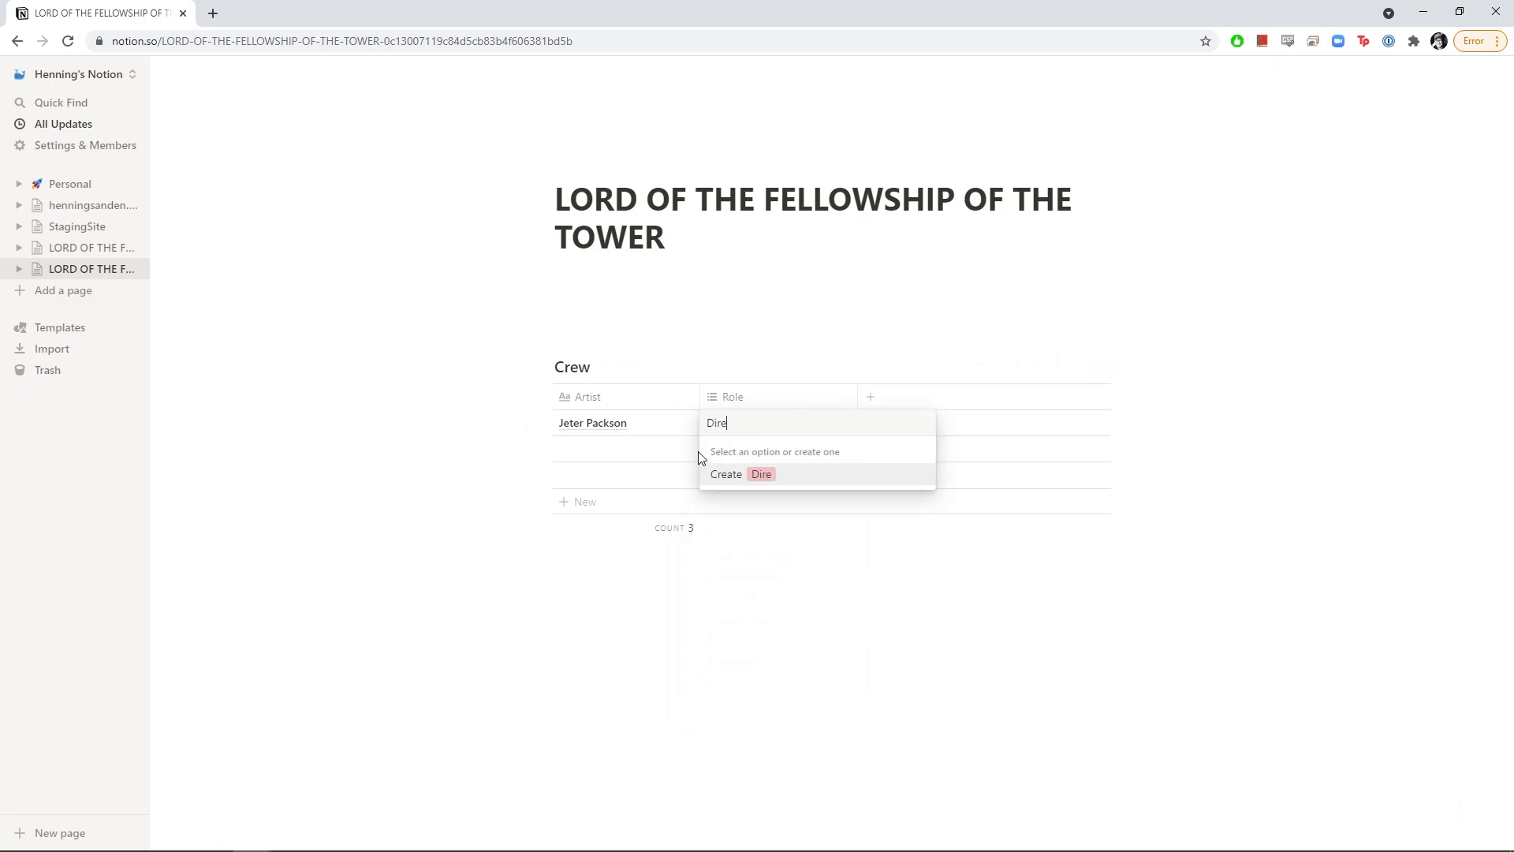
{"action": "type", "text": "ctor"}
{"action": "key", "text": "Return"}
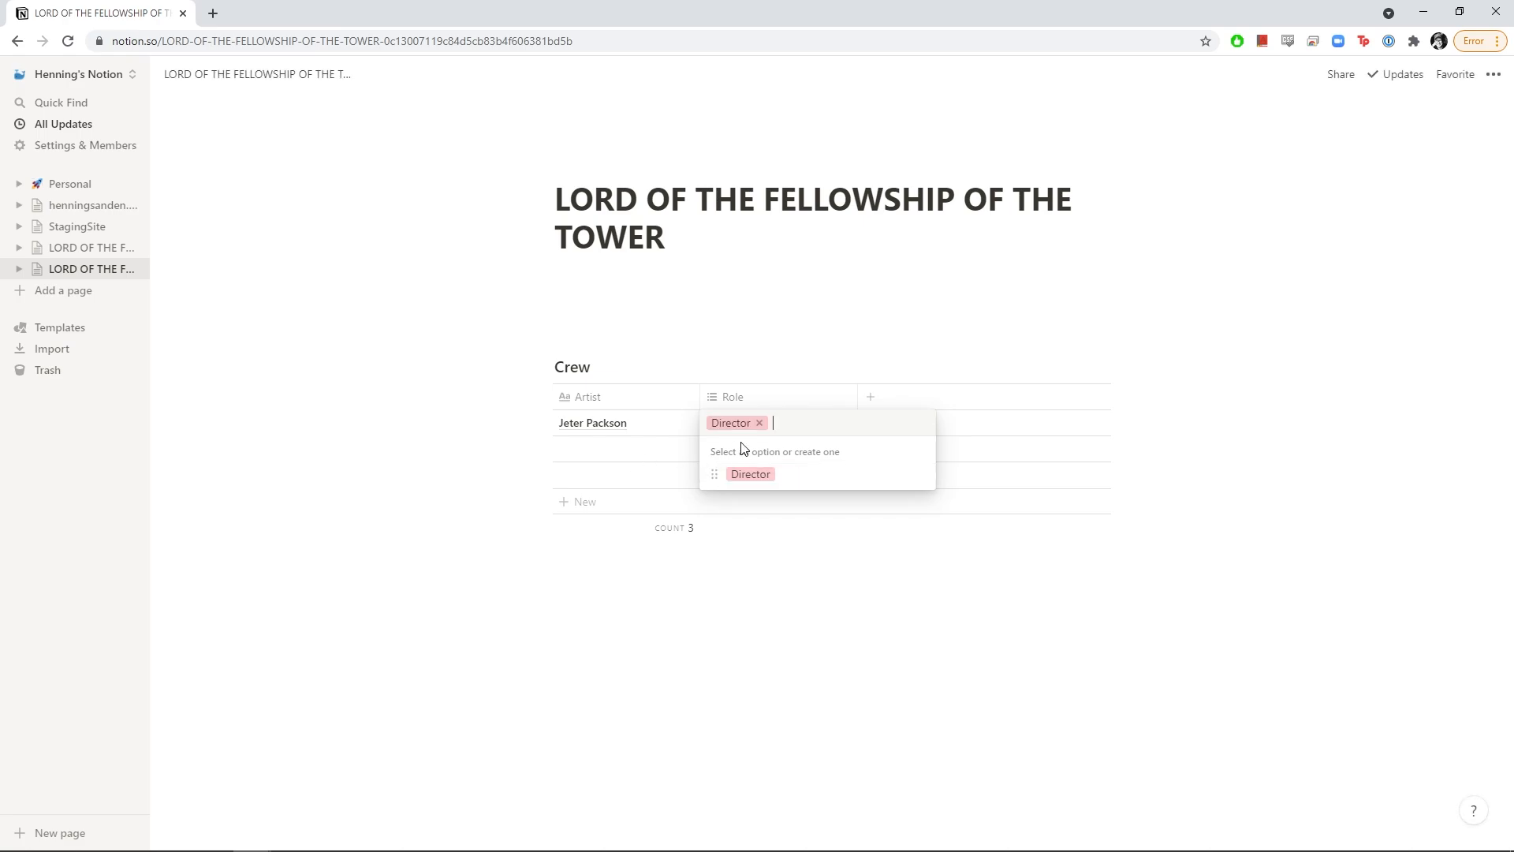
{"action": "key", "text": "Escape"}
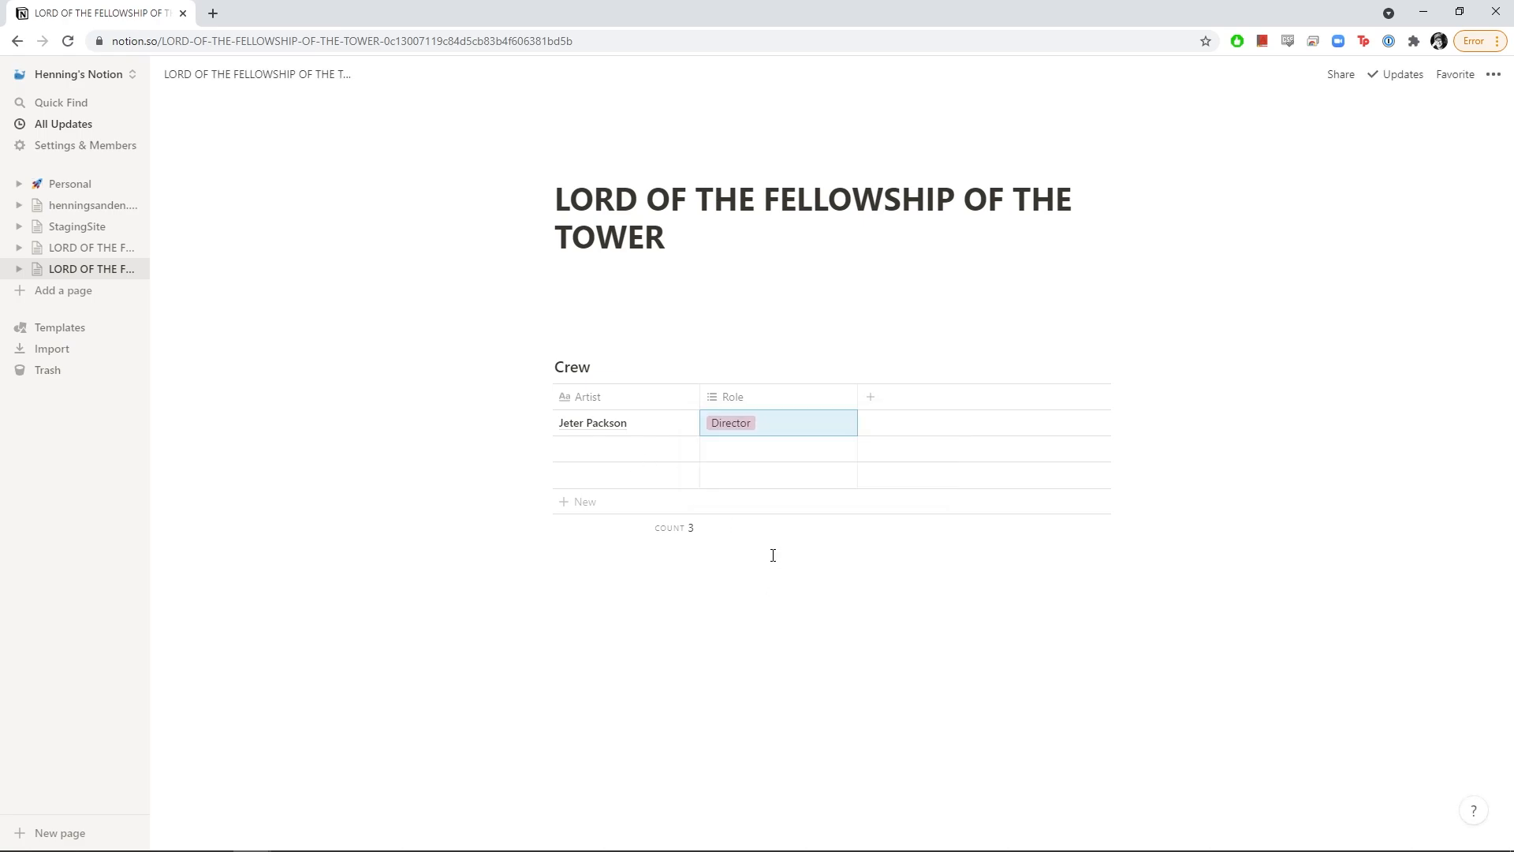
{"action": "left_click", "coordinate": [791, 429]}
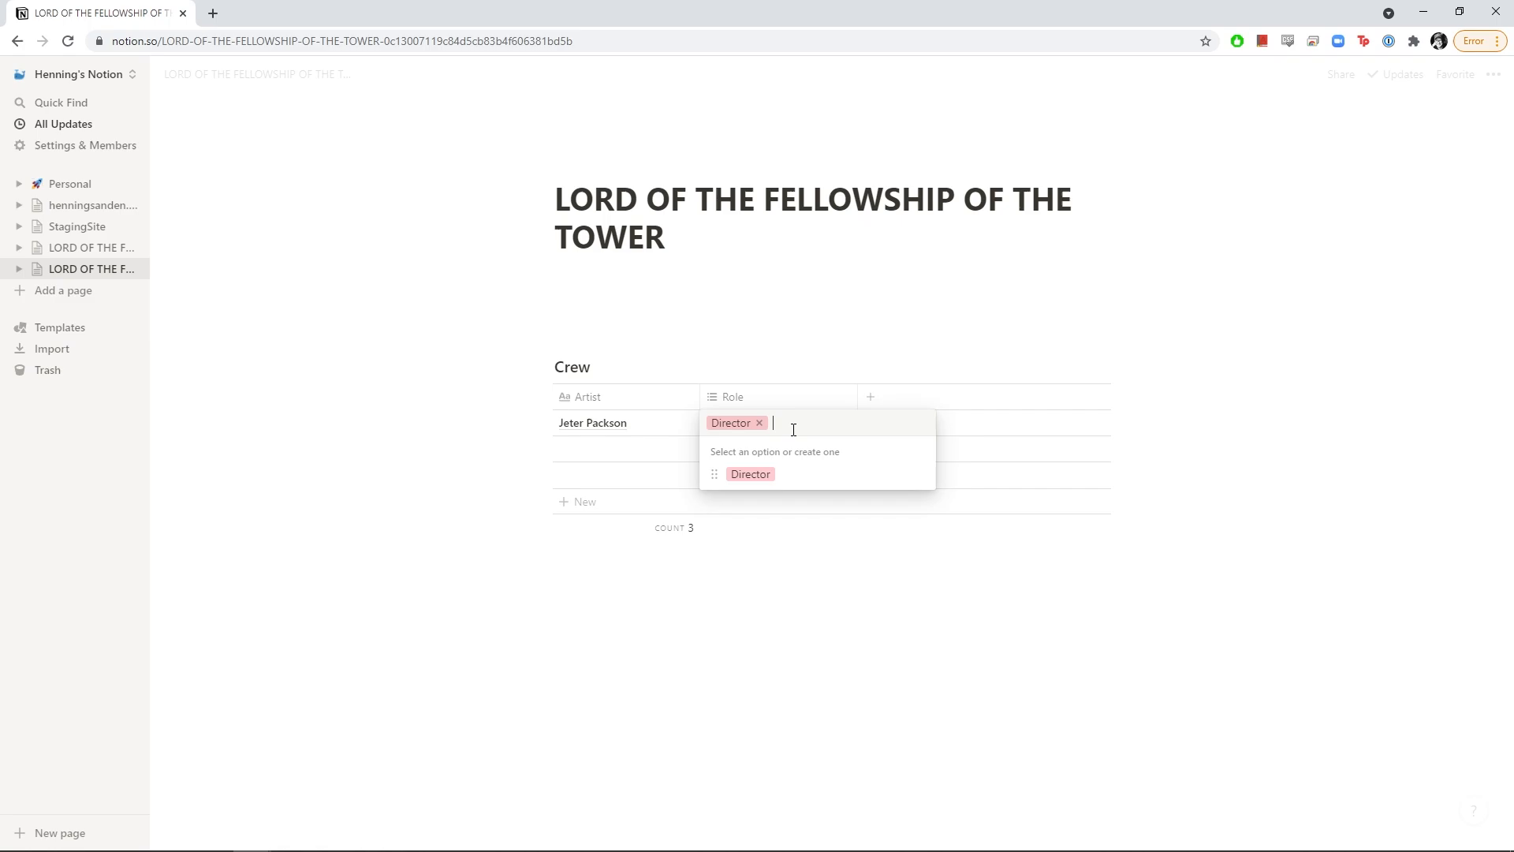
{"action": "type", "text": "TD"}
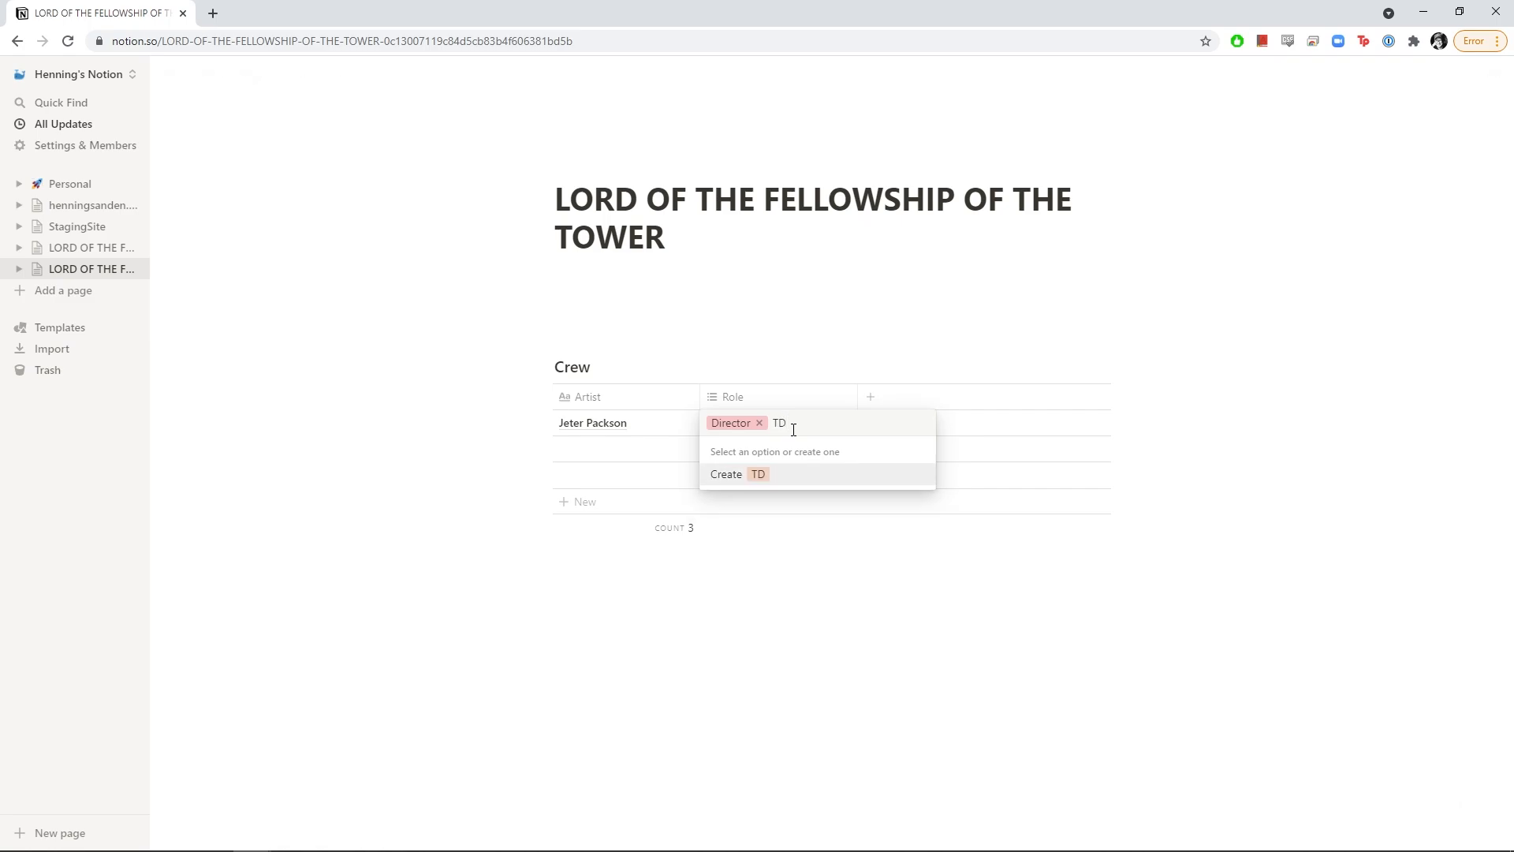
{"action": "key", "text": "Return"}
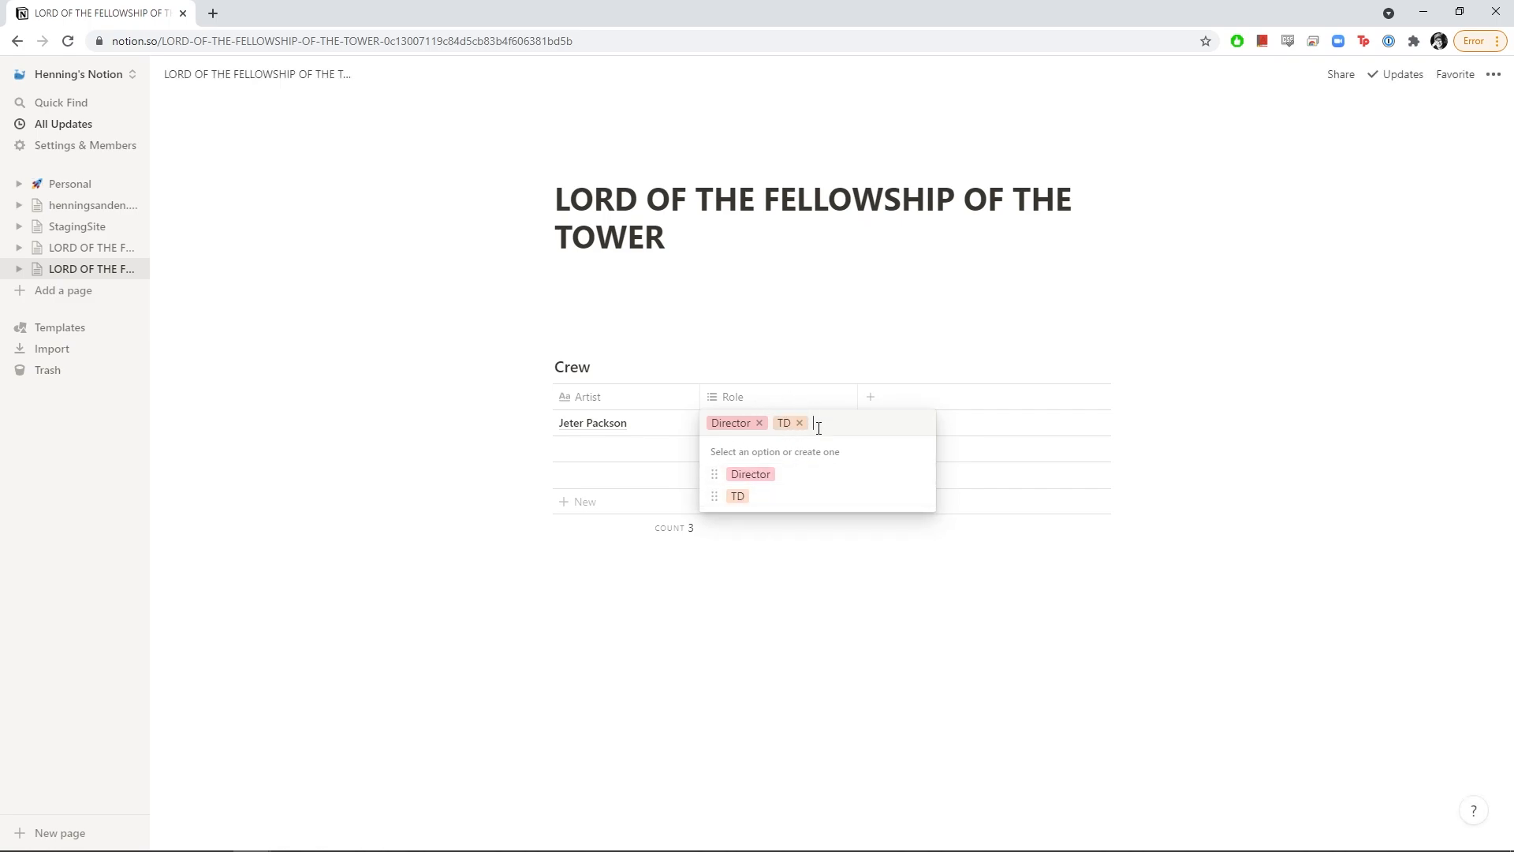
{"action": "key", "text": "Escape"}
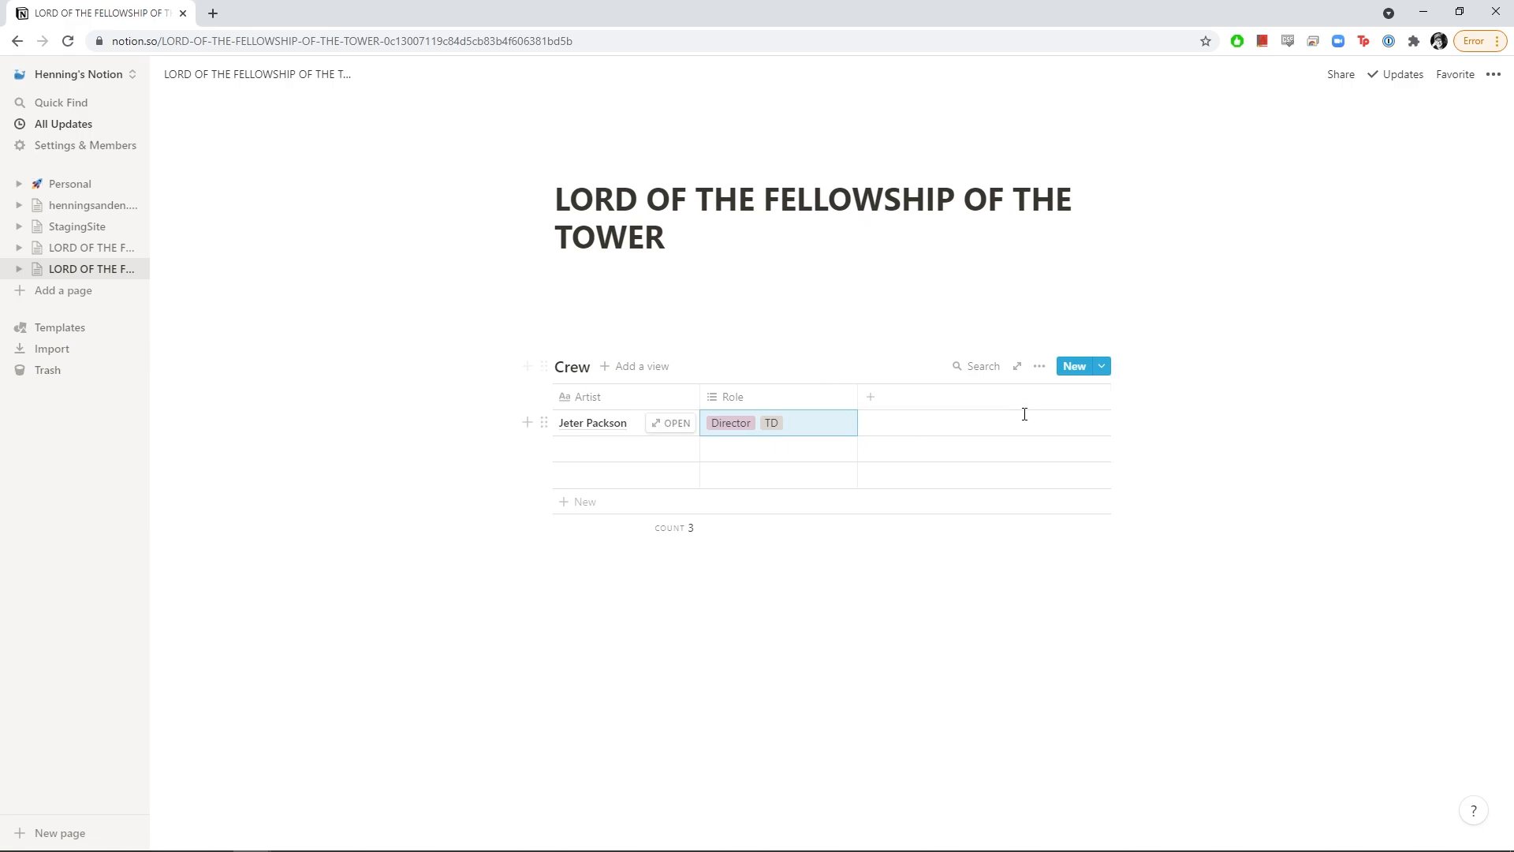
Add a new property column named Discord to the Crew table
{"action": "left_click", "coordinate": [877, 407]}
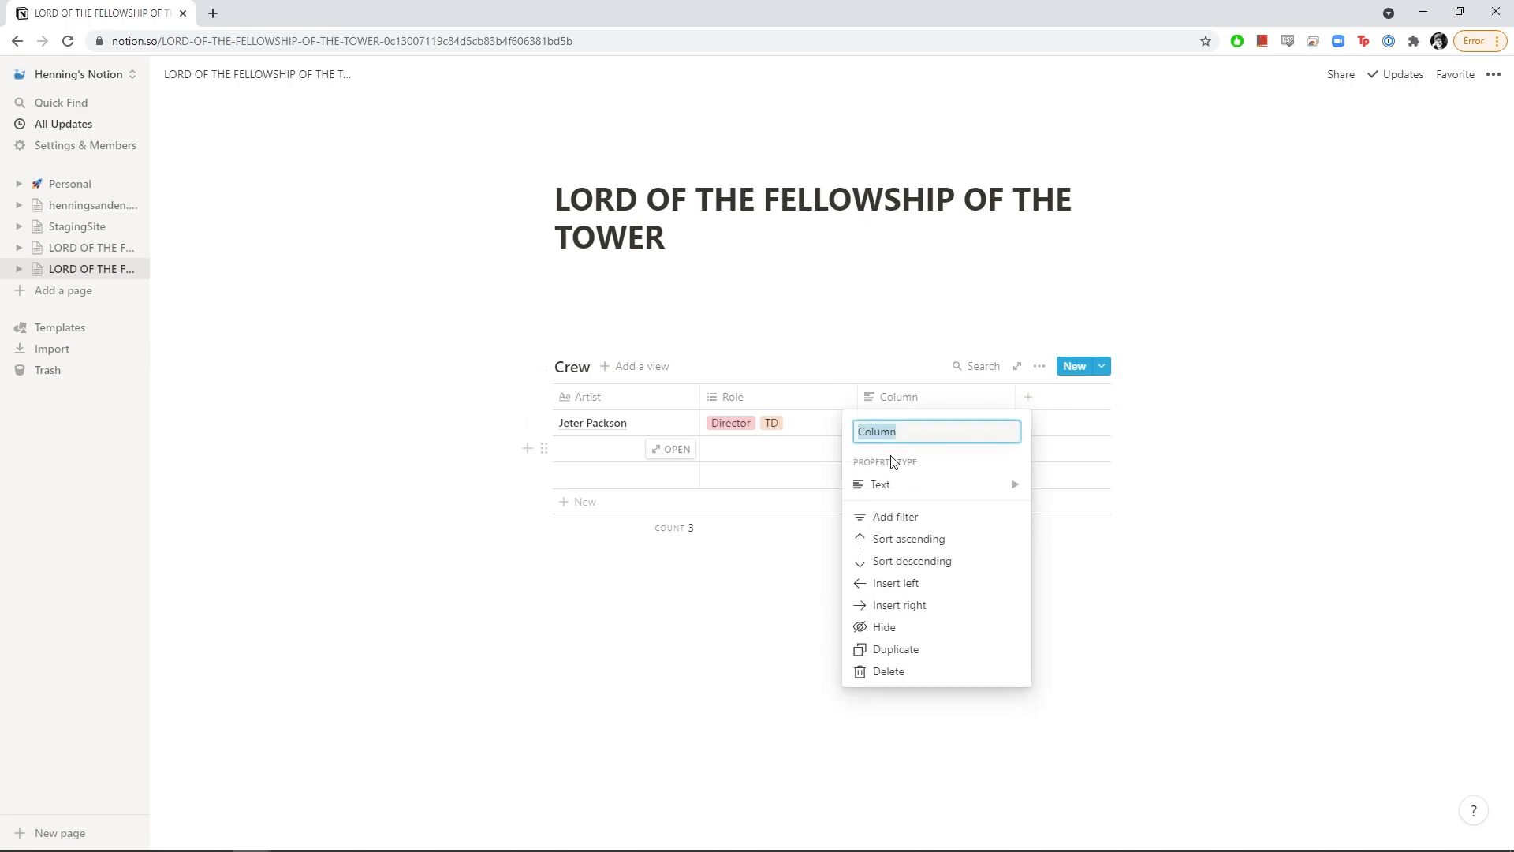
{"action": "key", "text": "Caps_Lock"}
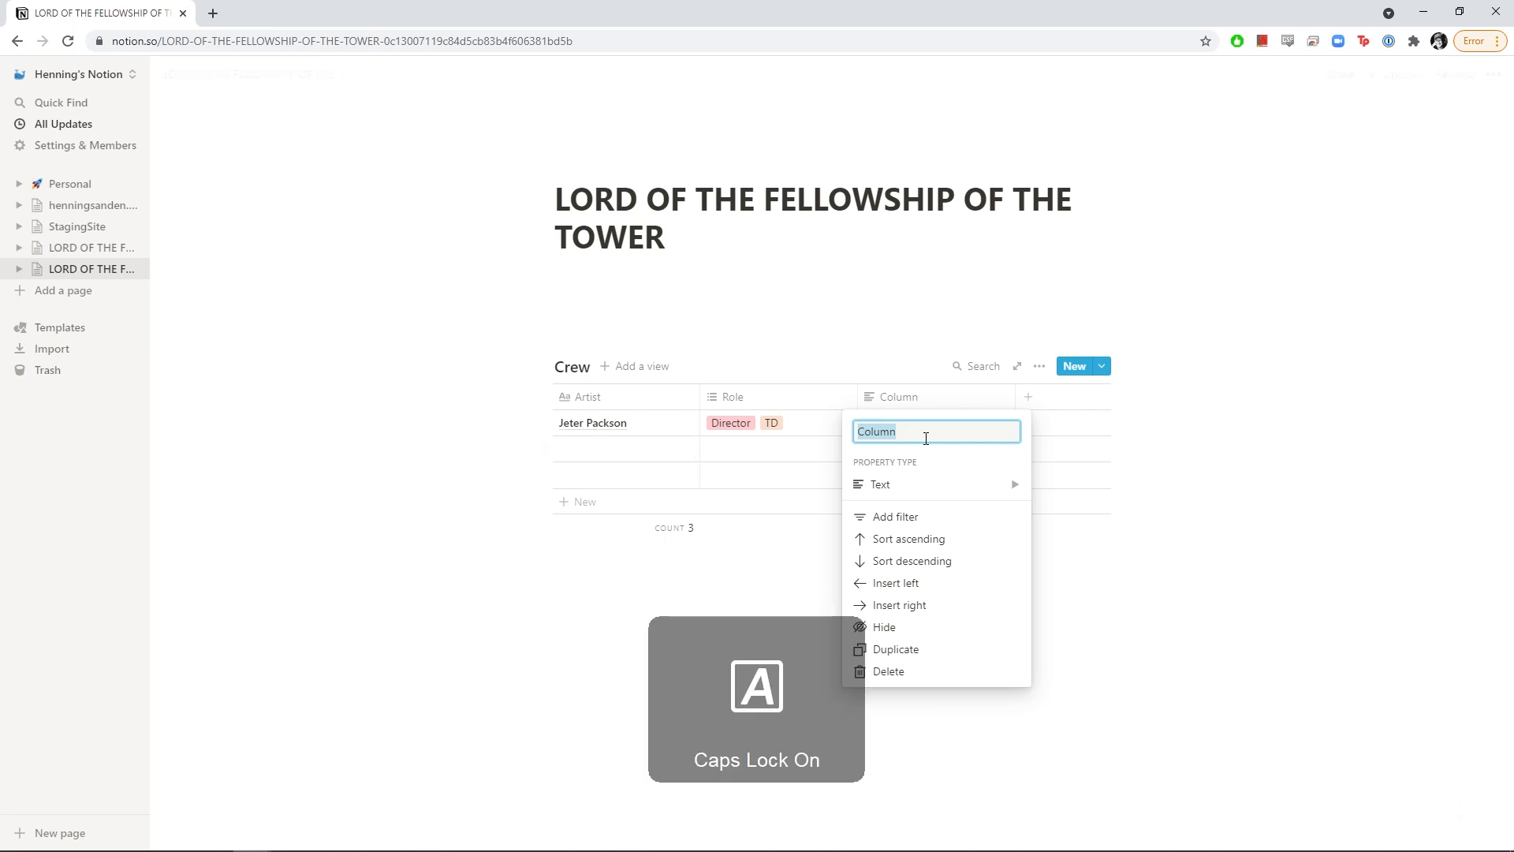
{"action": "key", "text": "Caps_Lock"}
{"action": "type", "text": "Discor"}
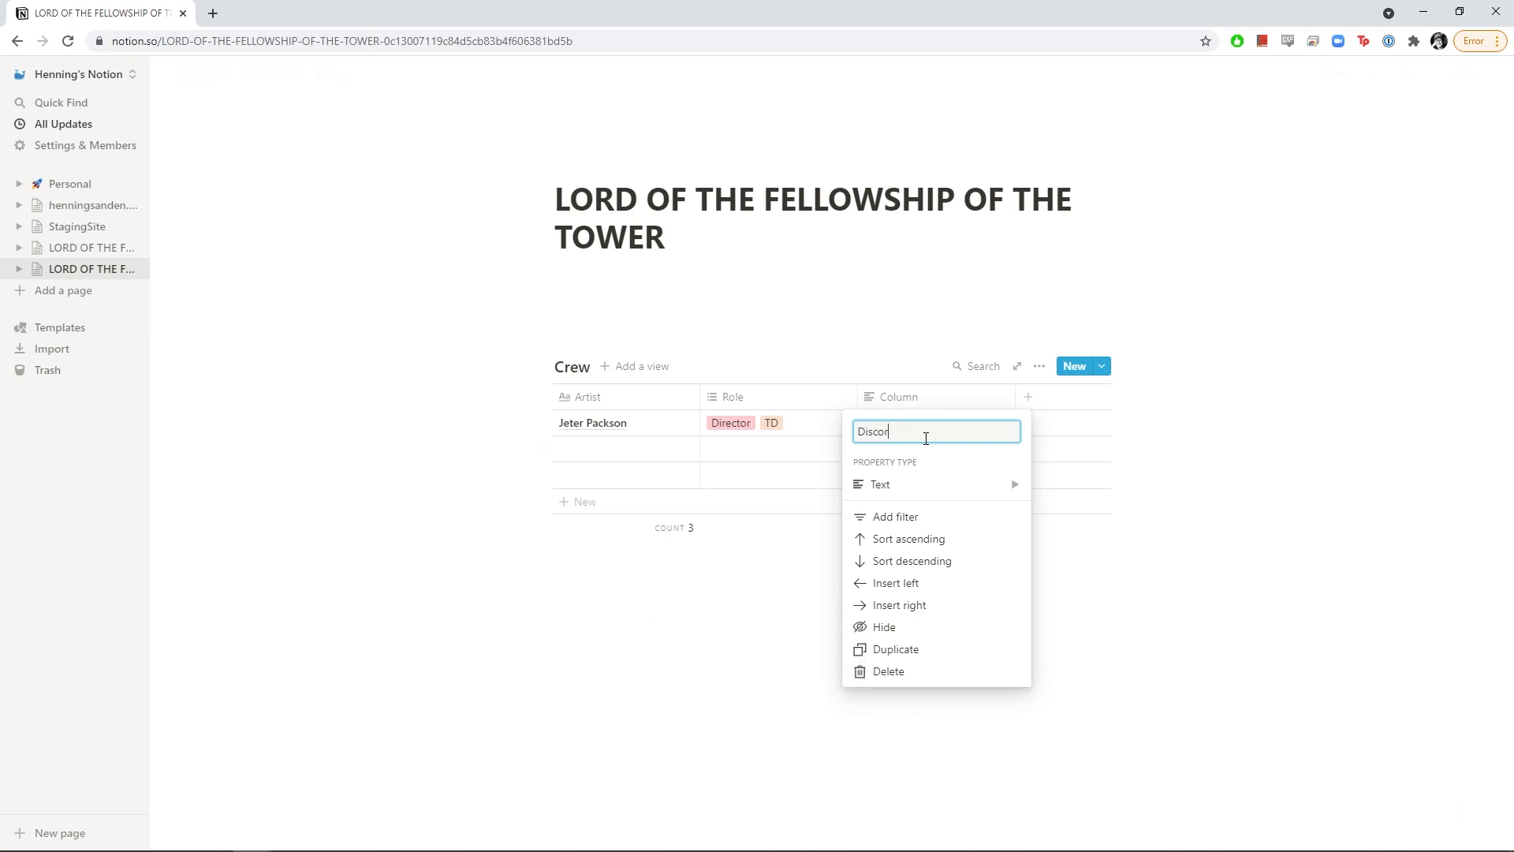
{"action": "type", "text": "d"}
{"action": "key", "text": "Return"}
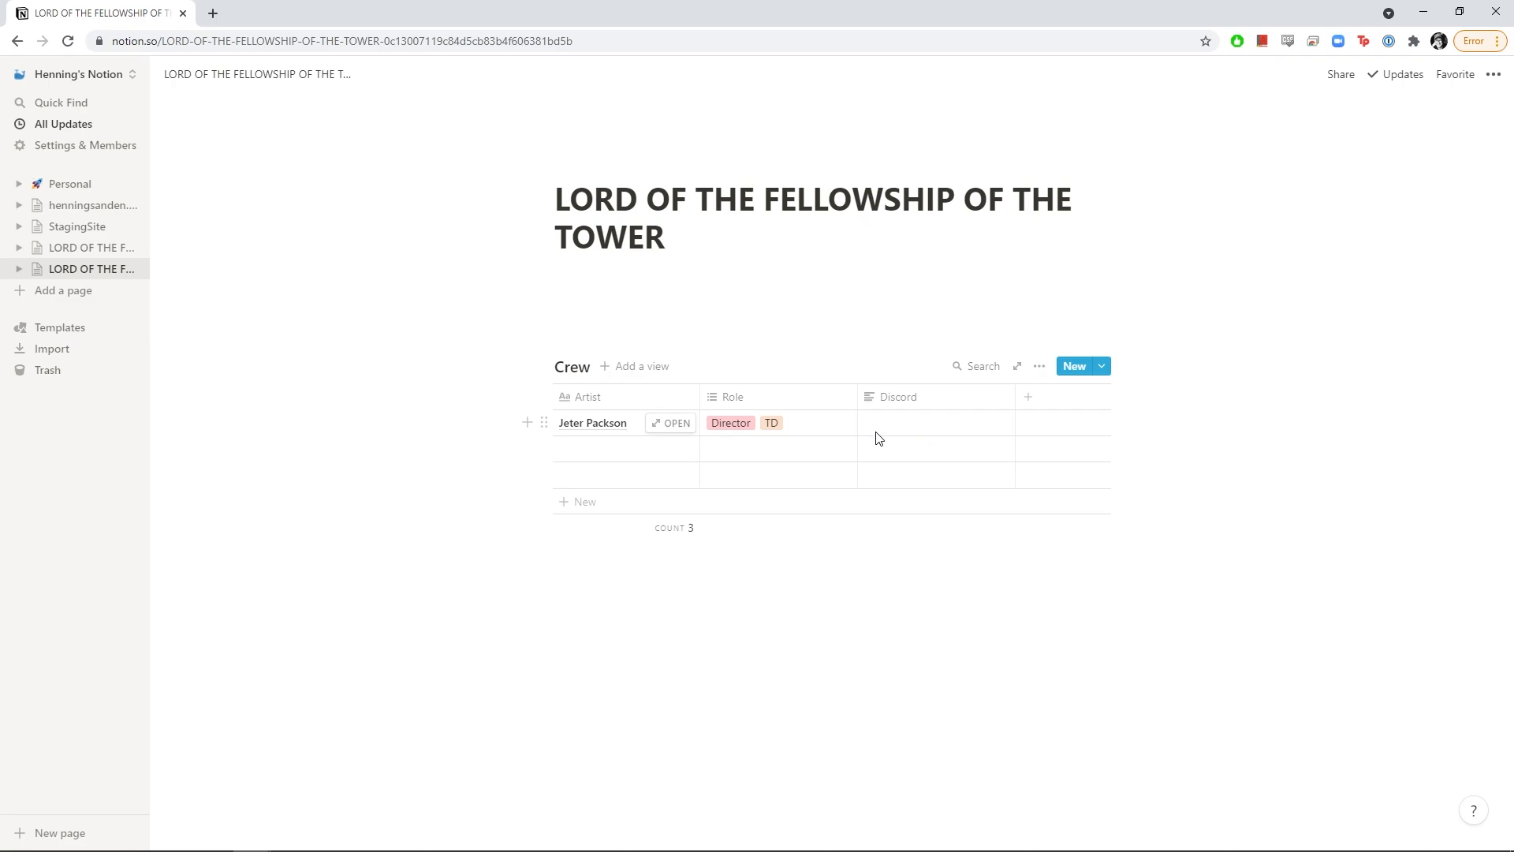
Fill in the first crew member's Discord handle
{"action": "left_click", "coordinate": [901, 437]}
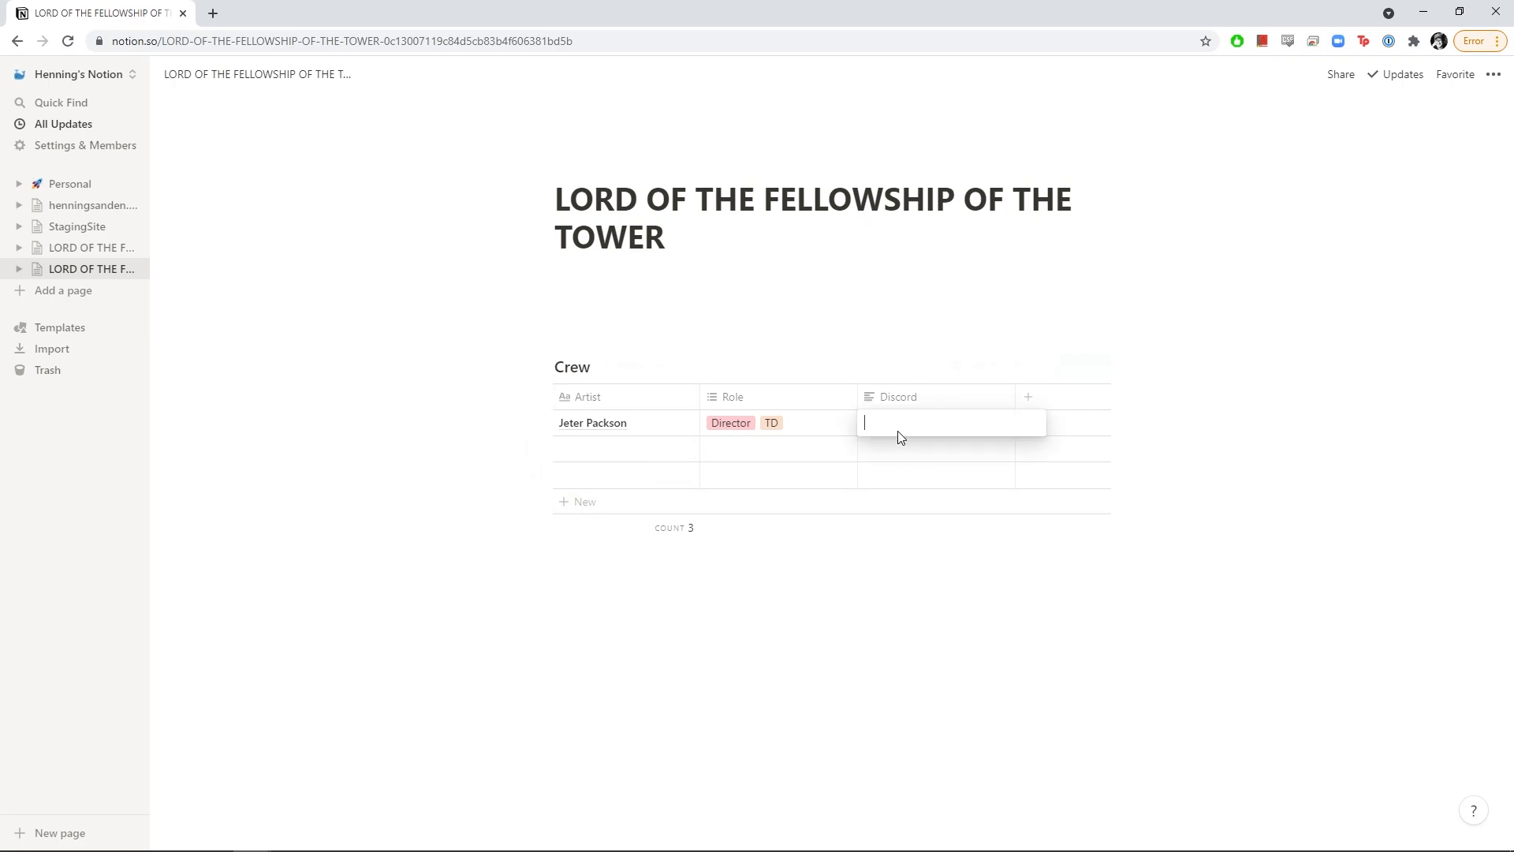
{"action": "type", "text": "#1346"}
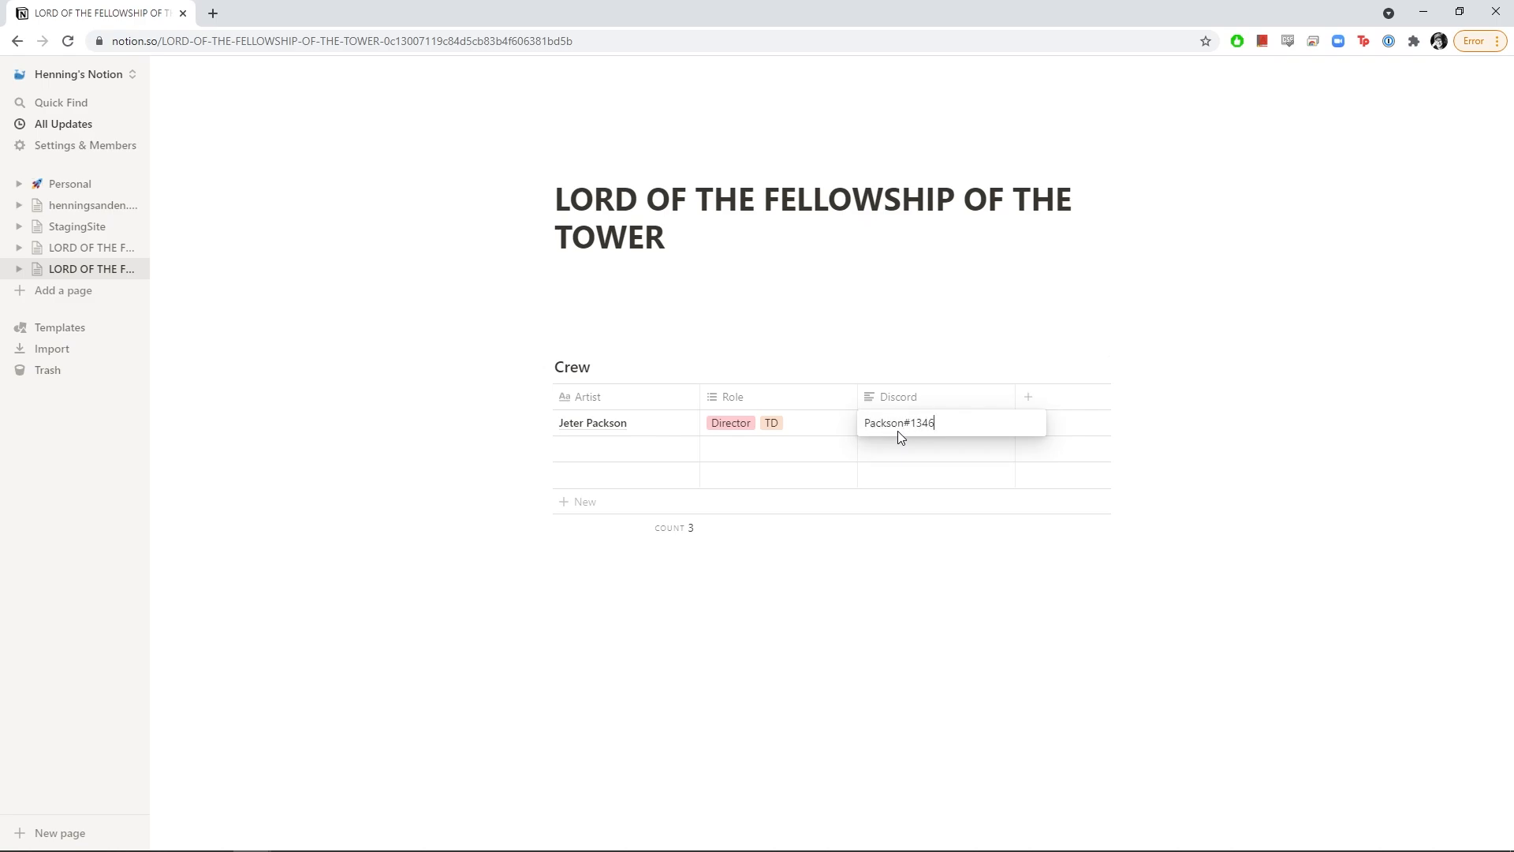
{"action": "key", "text": "Return"}
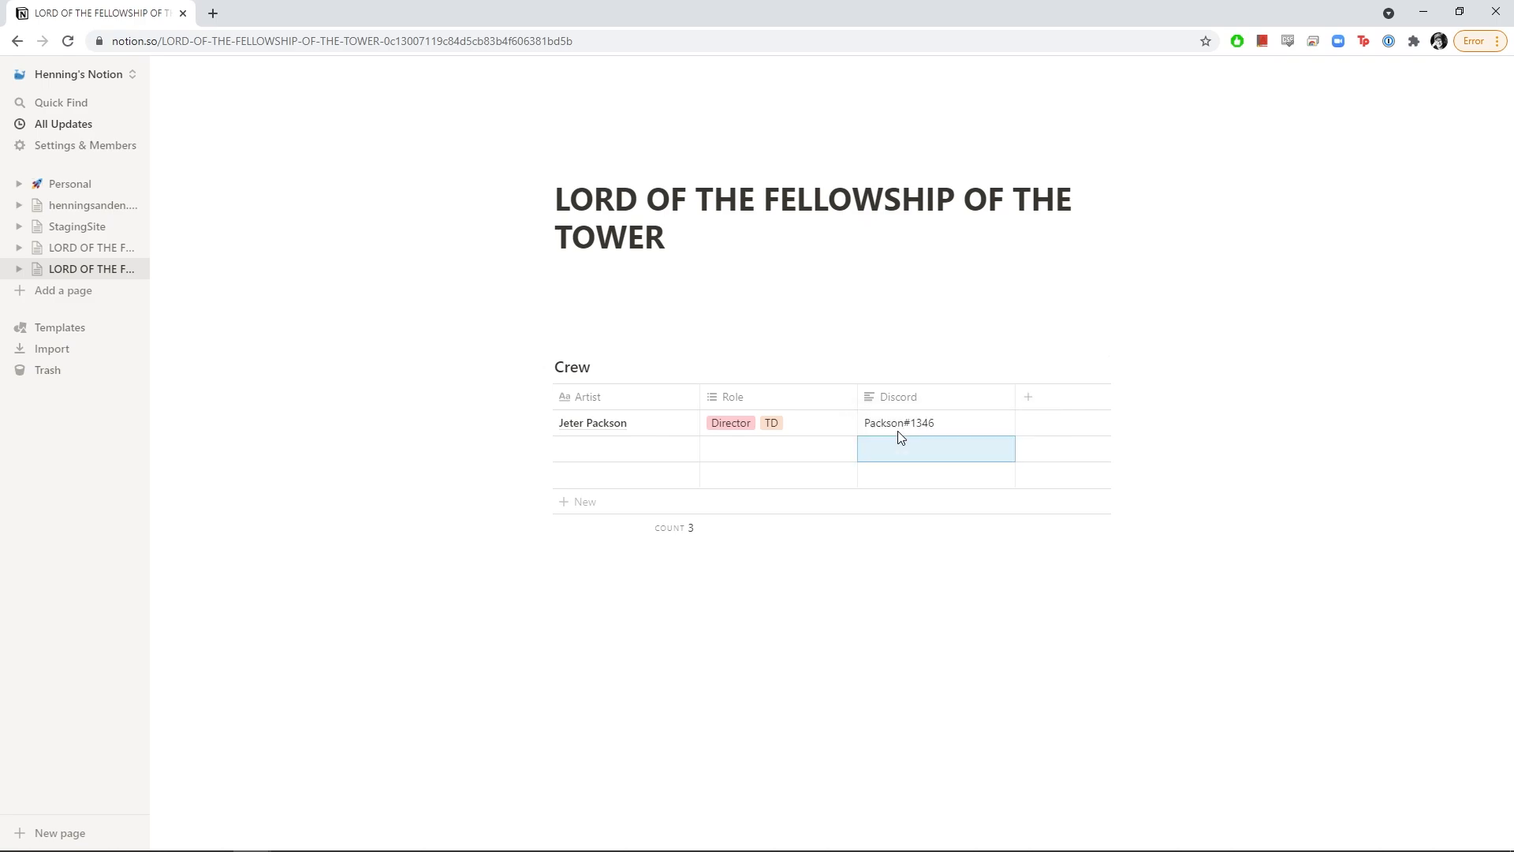
Add an Email-type column and enter the first crew member's e-mail address
{"action": "left_click", "coordinate": [1028, 407]}
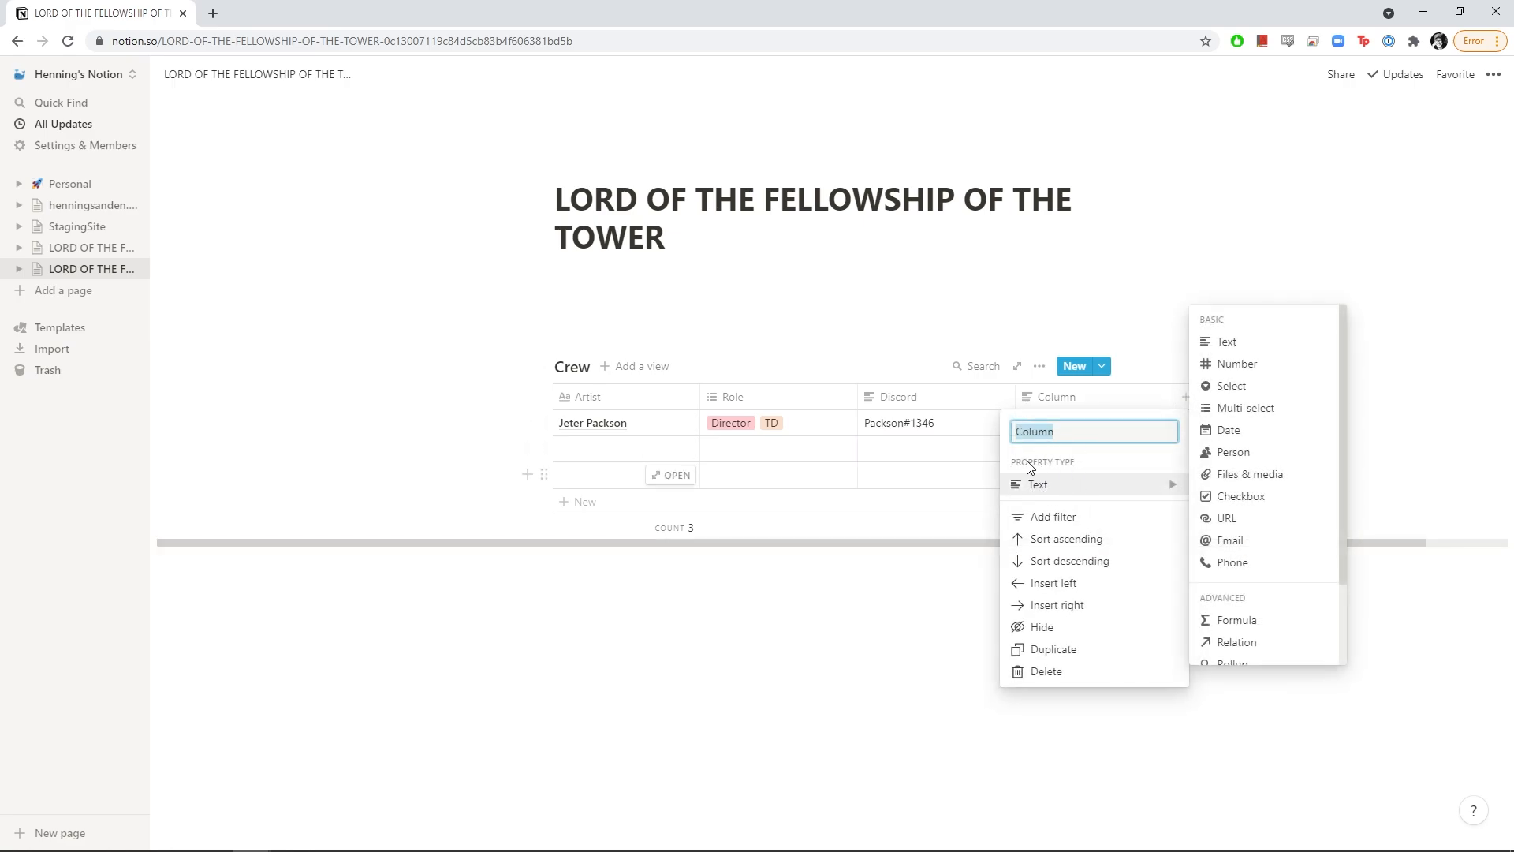
{"action": "left_click", "coordinate": [1241, 542]}
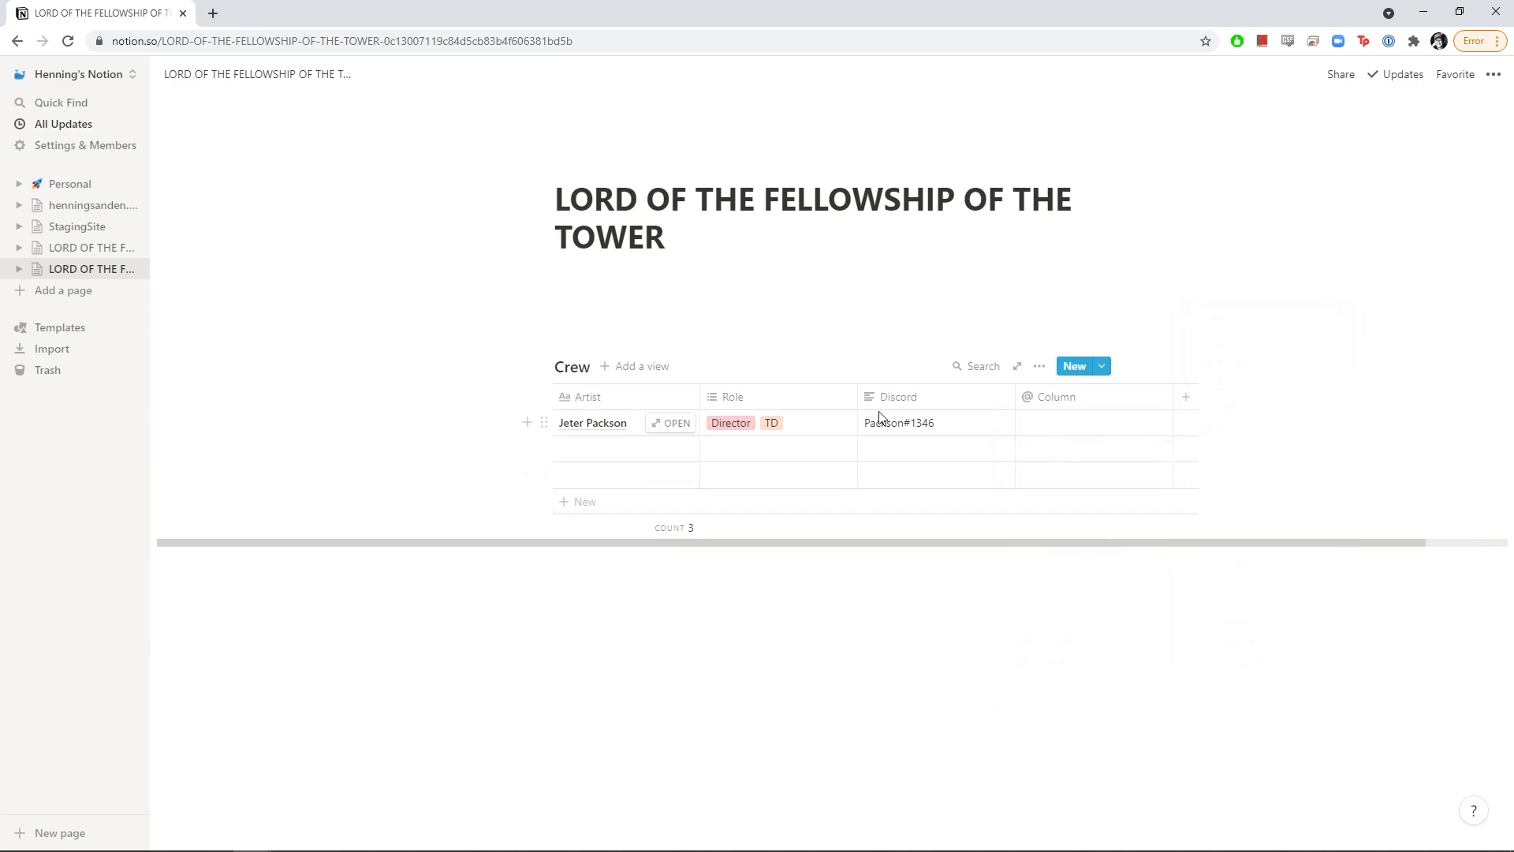
{"action": "left_click", "coordinate": [1077, 427]}
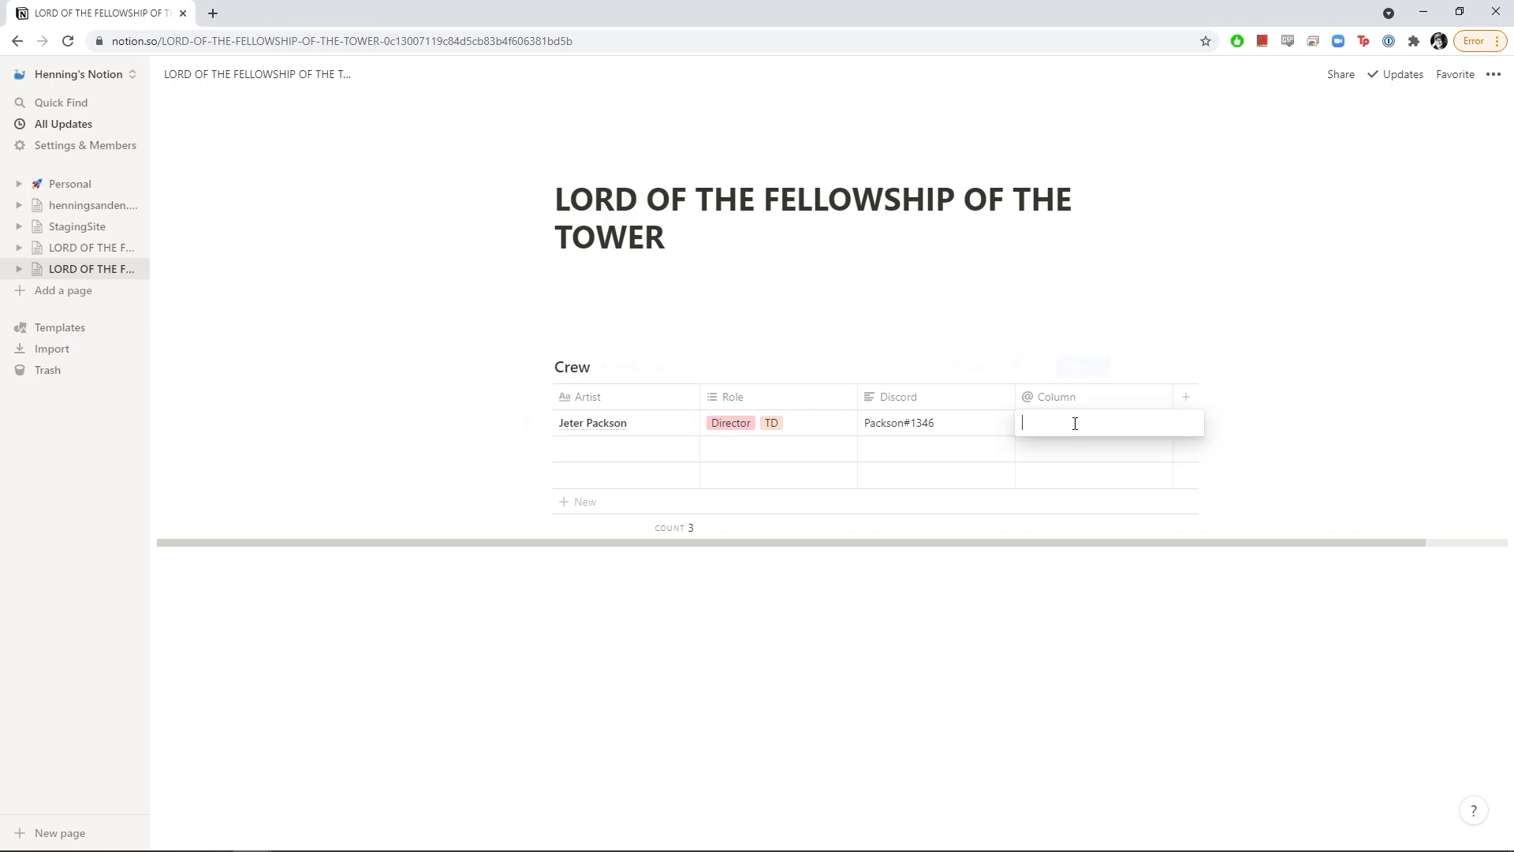
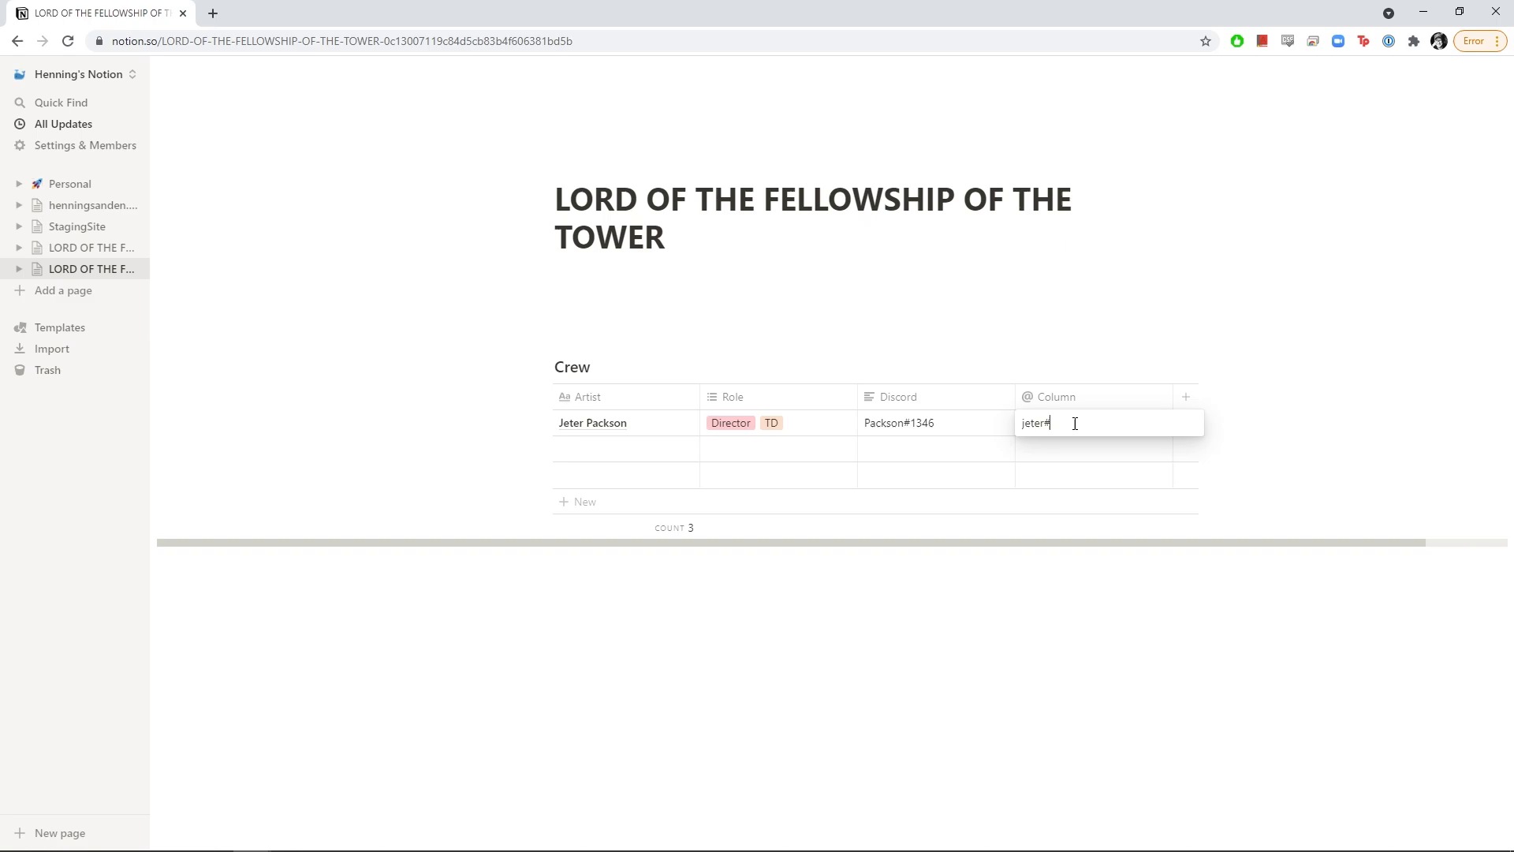
{"action": "key", "text": "Return"}
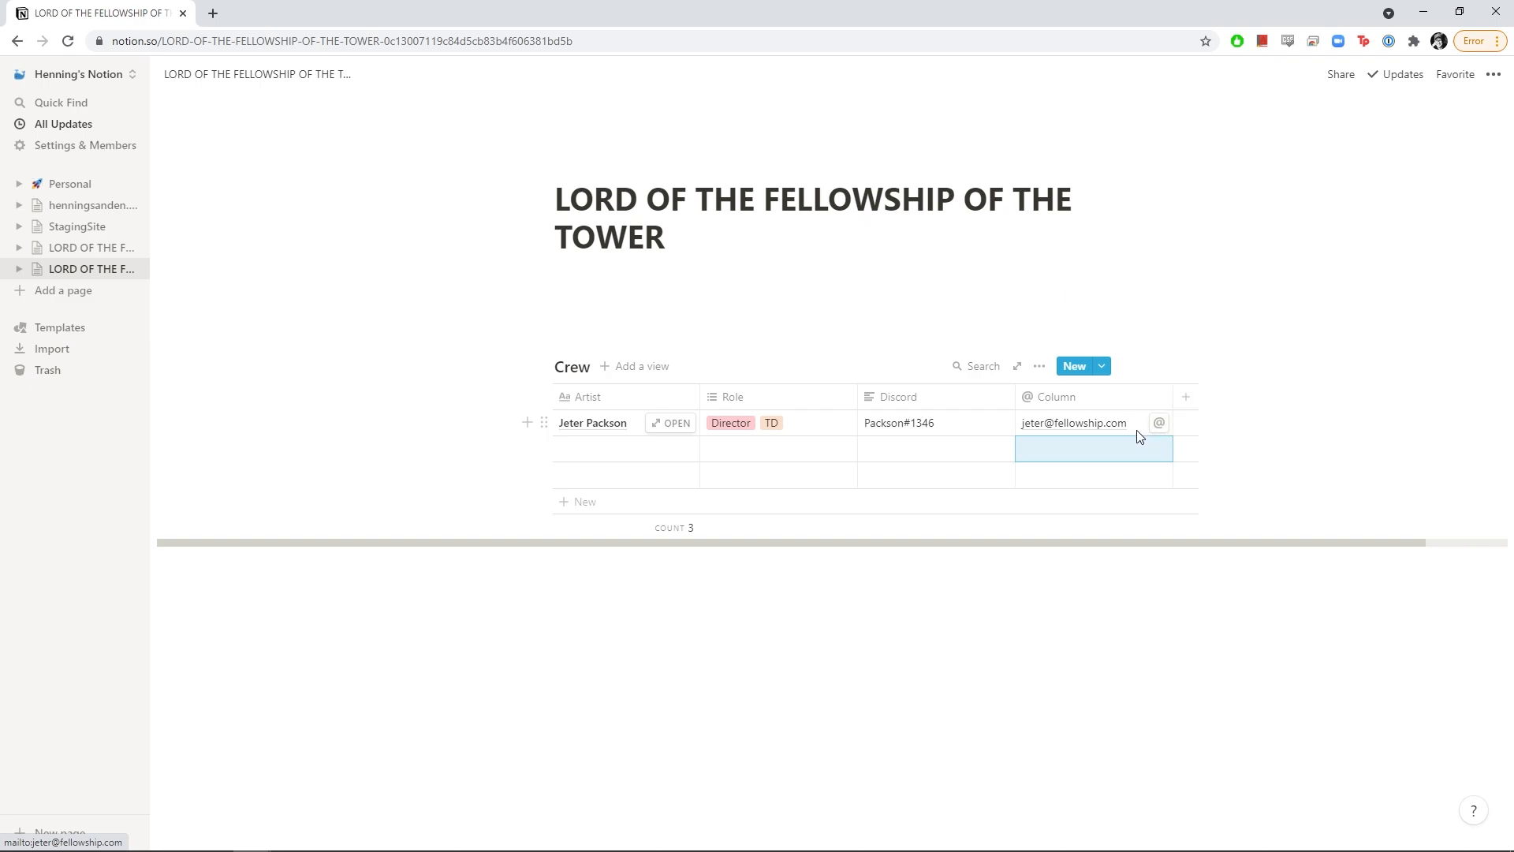
Enter the second artist's name and give them the TD and new Texture Artist roles
{"action": "left_click", "coordinate": [604, 450]}
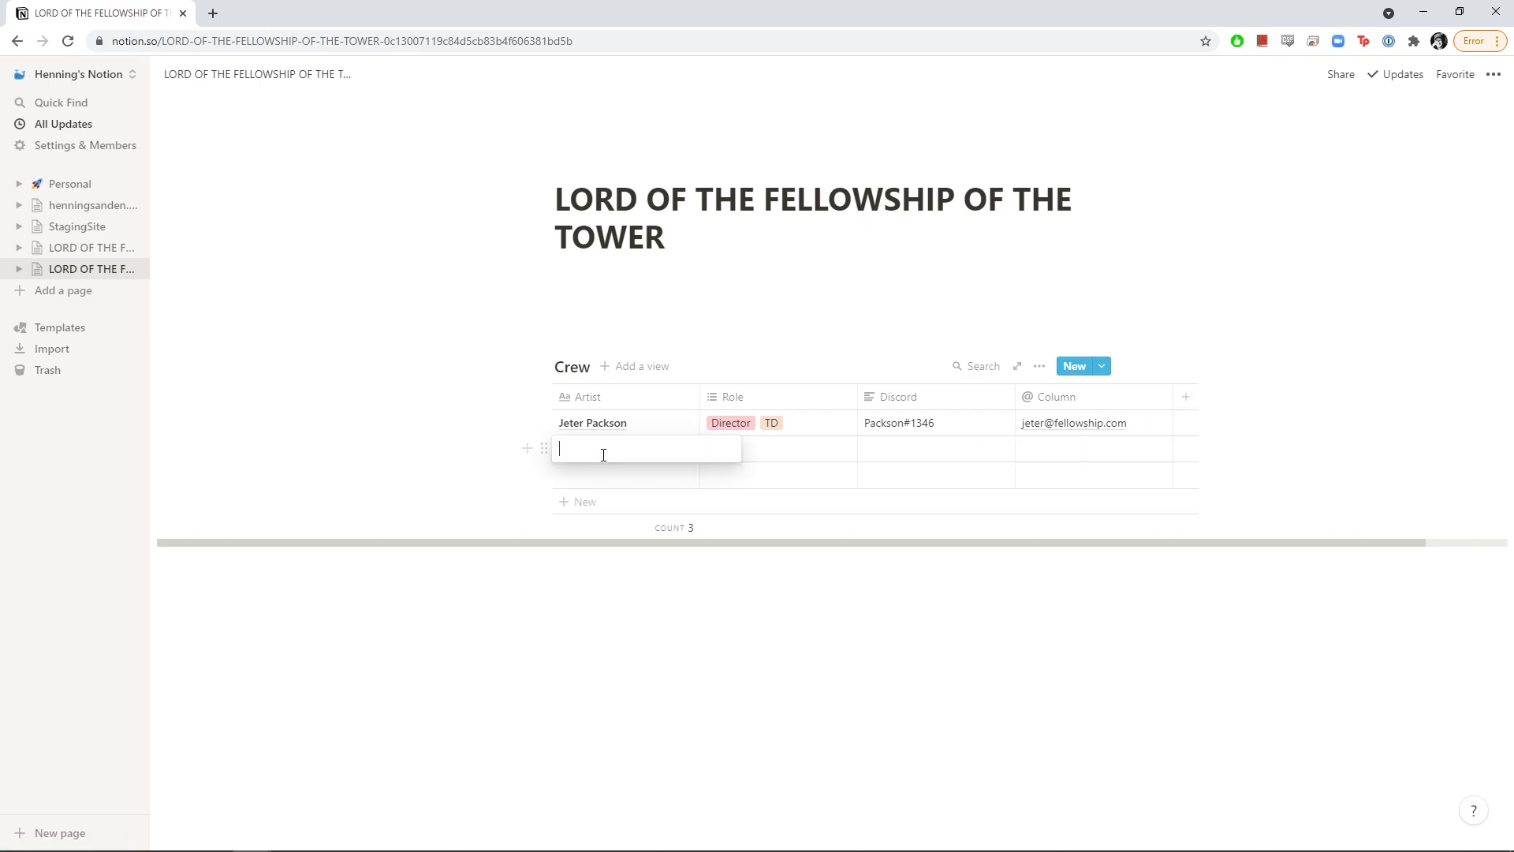
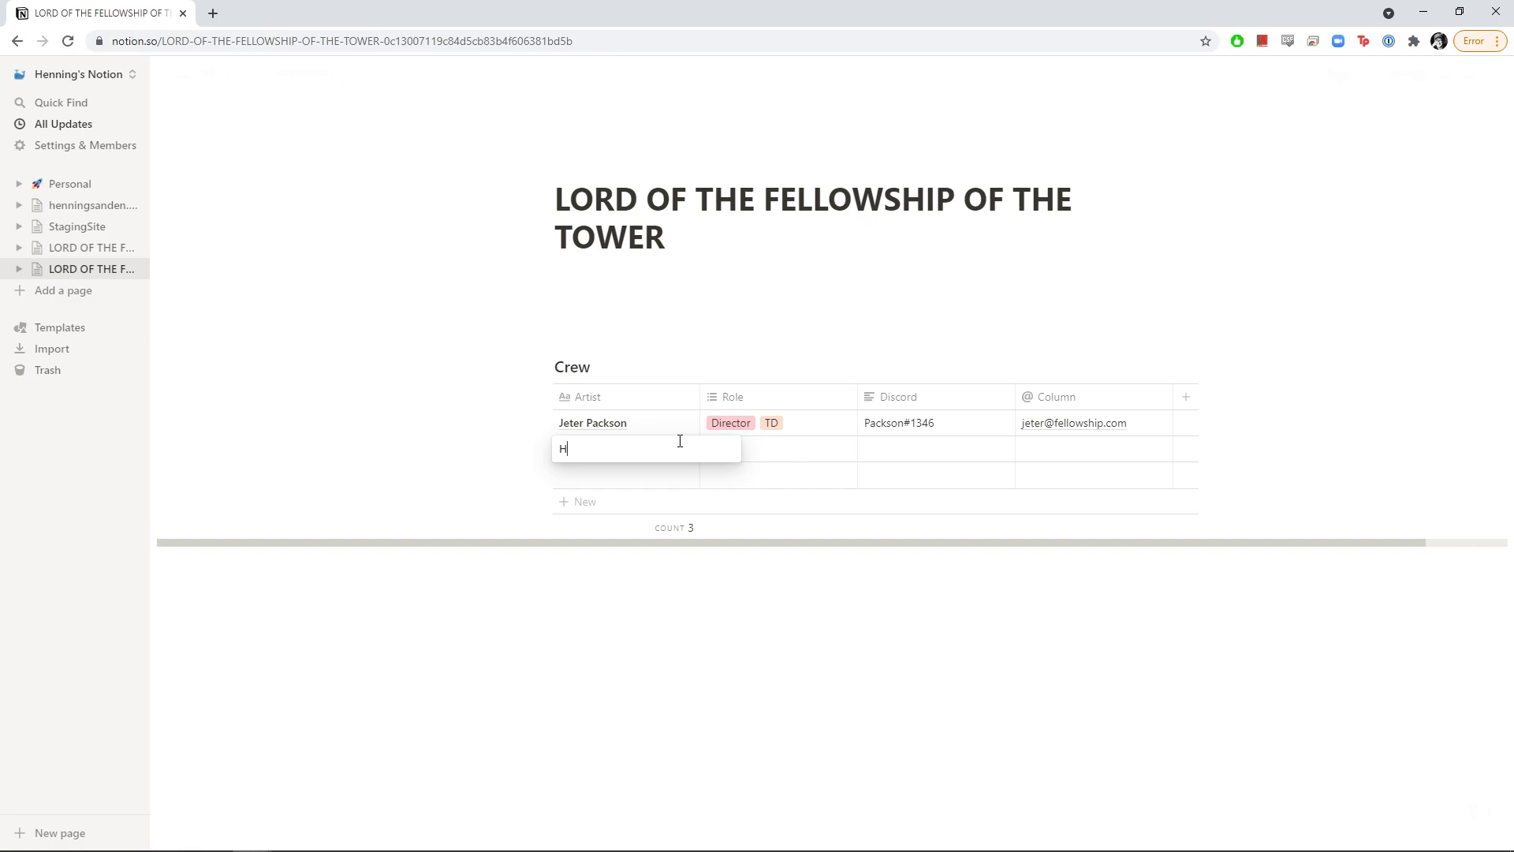
{"action": "key", "text": "Return"}
{"action": "left_click", "coordinate": [727, 456]}
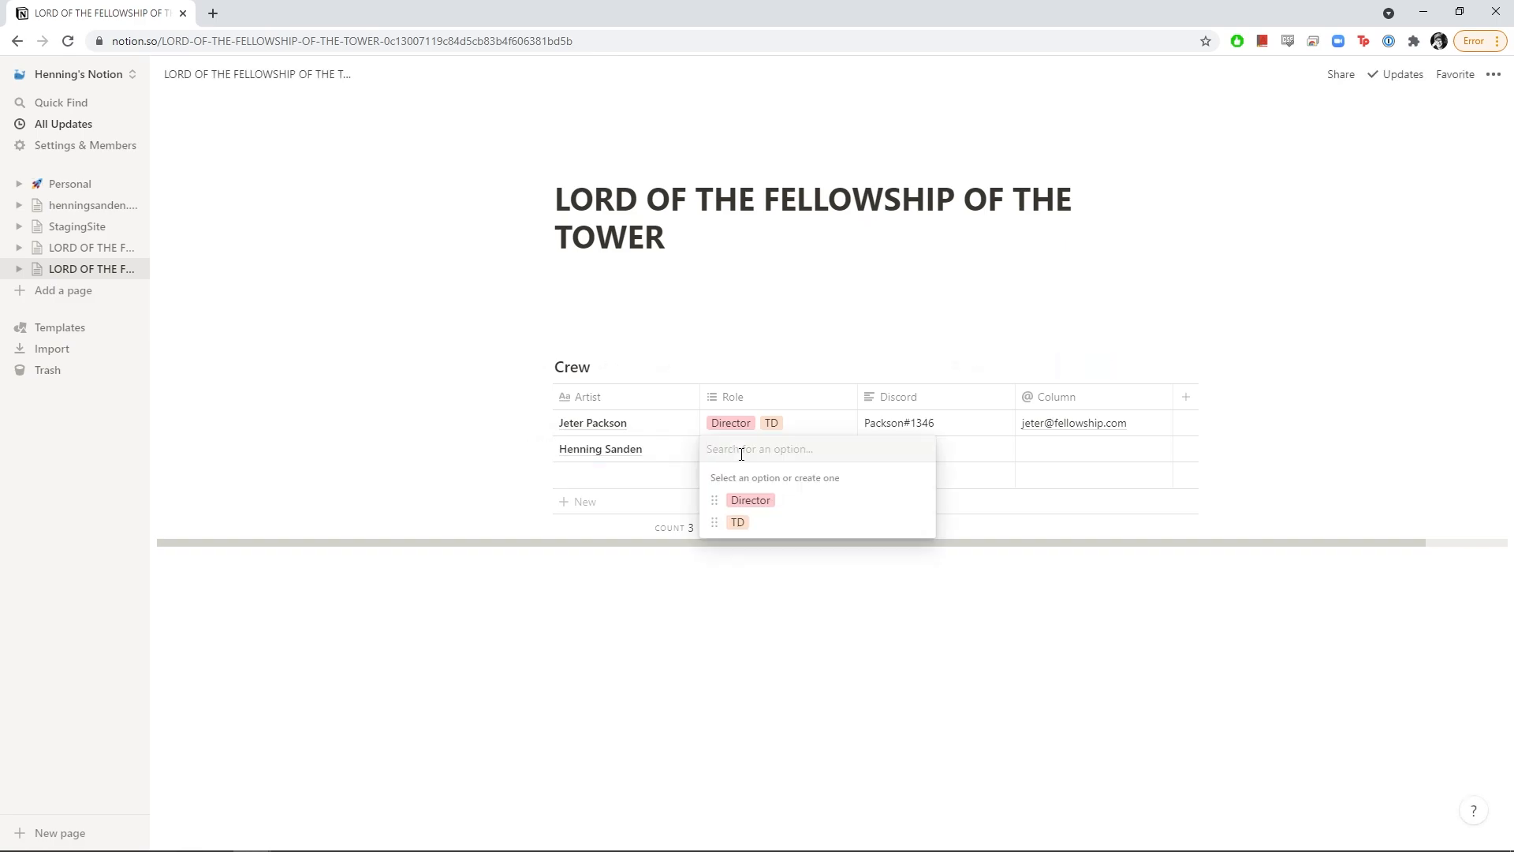
{"action": "left_click", "coordinate": [737, 522]}
{"action": "type", "text": "T"}
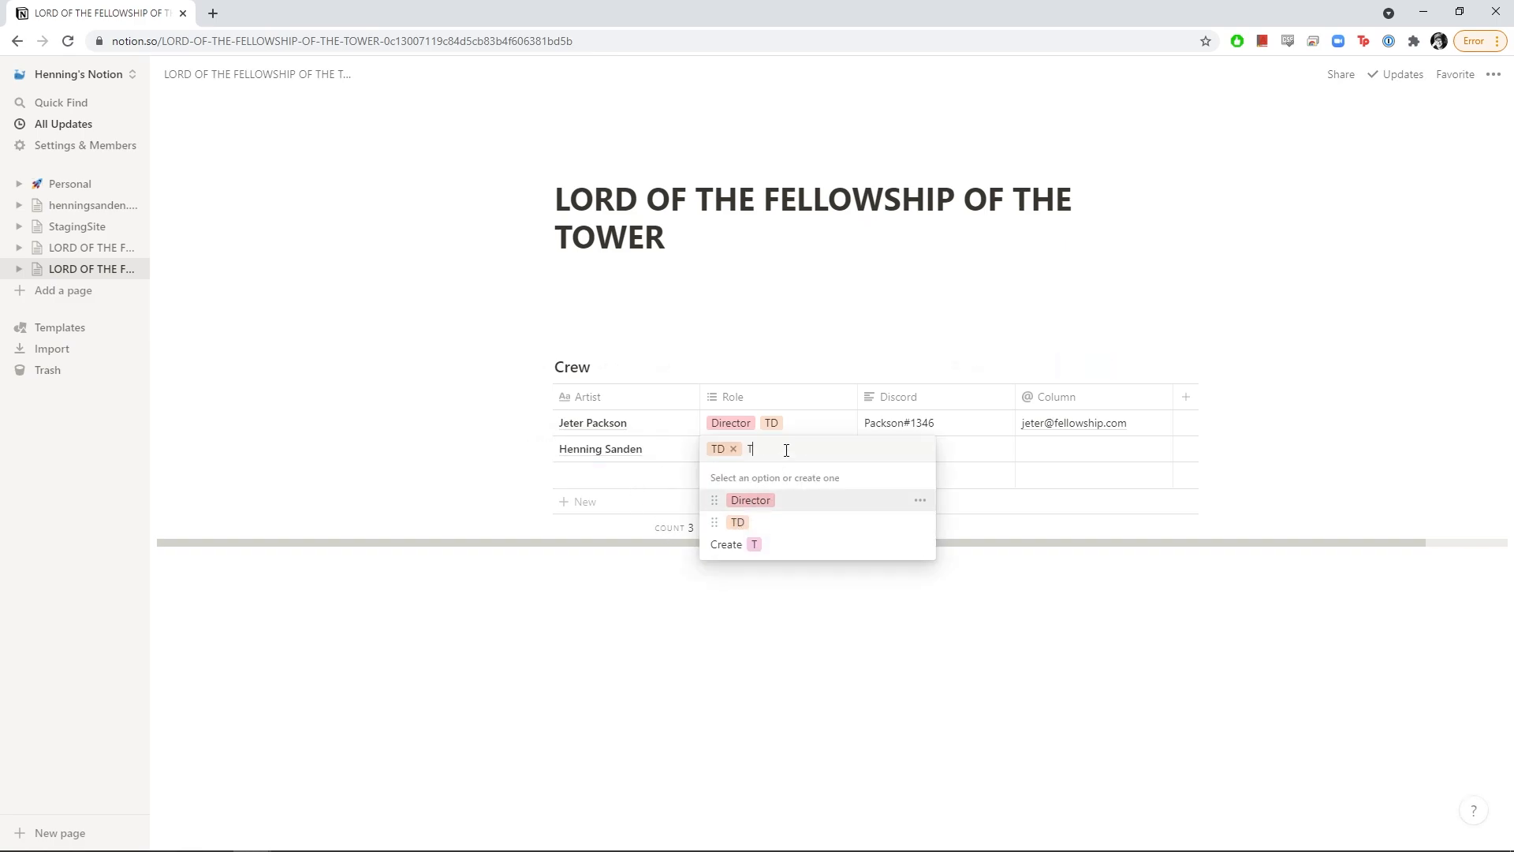
{"action": "type", "text": "exture Artist"}
{"action": "key", "text": "Return"}
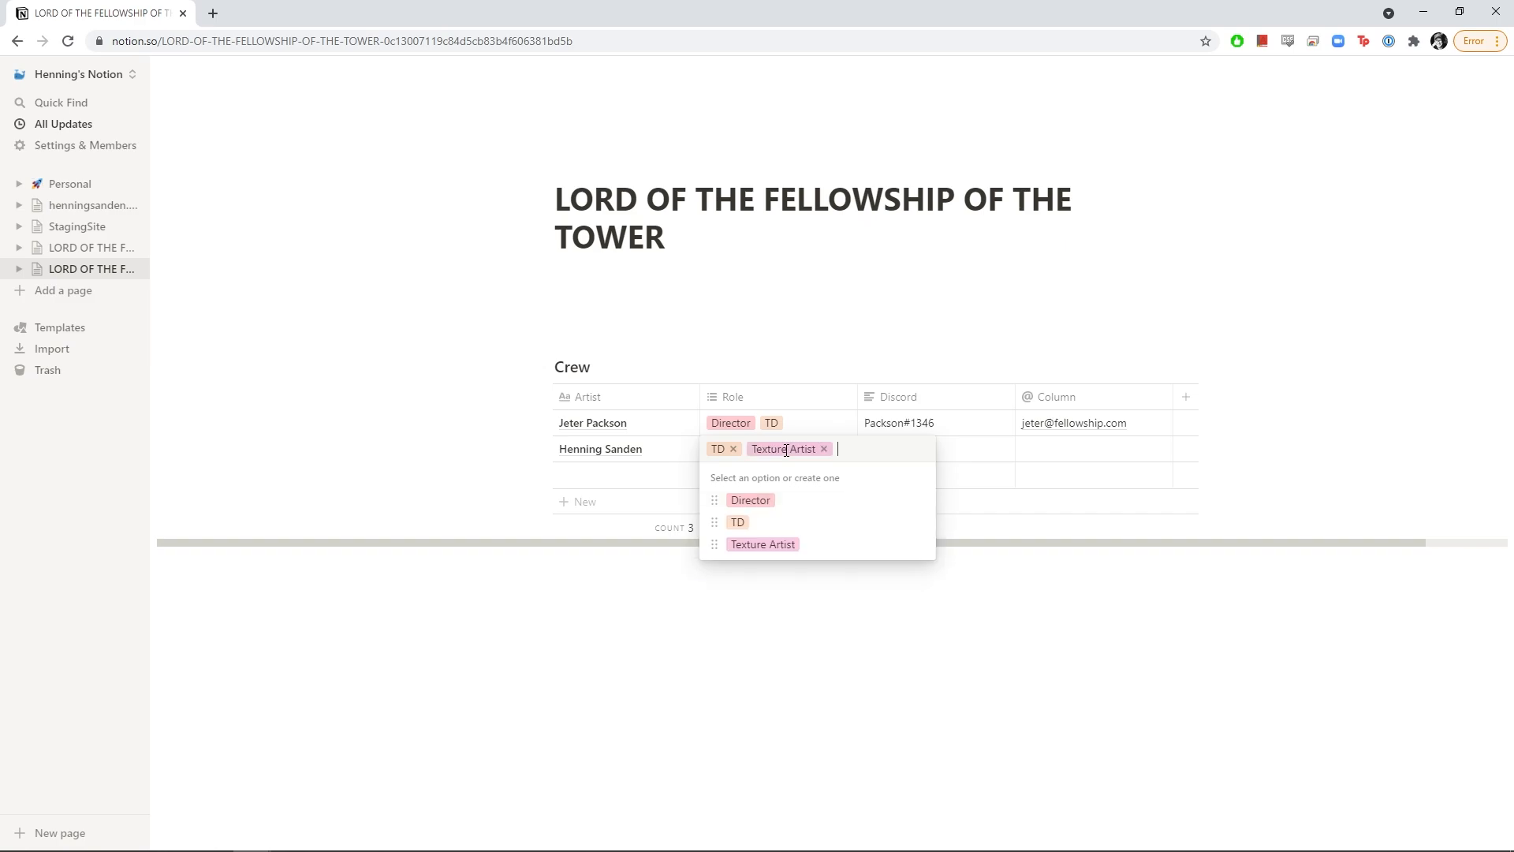
Fill in the second artist's Discord handle and e-mail address
{"action": "left_click", "coordinate": [976, 455]}
{"action": "type", "text": "#"}
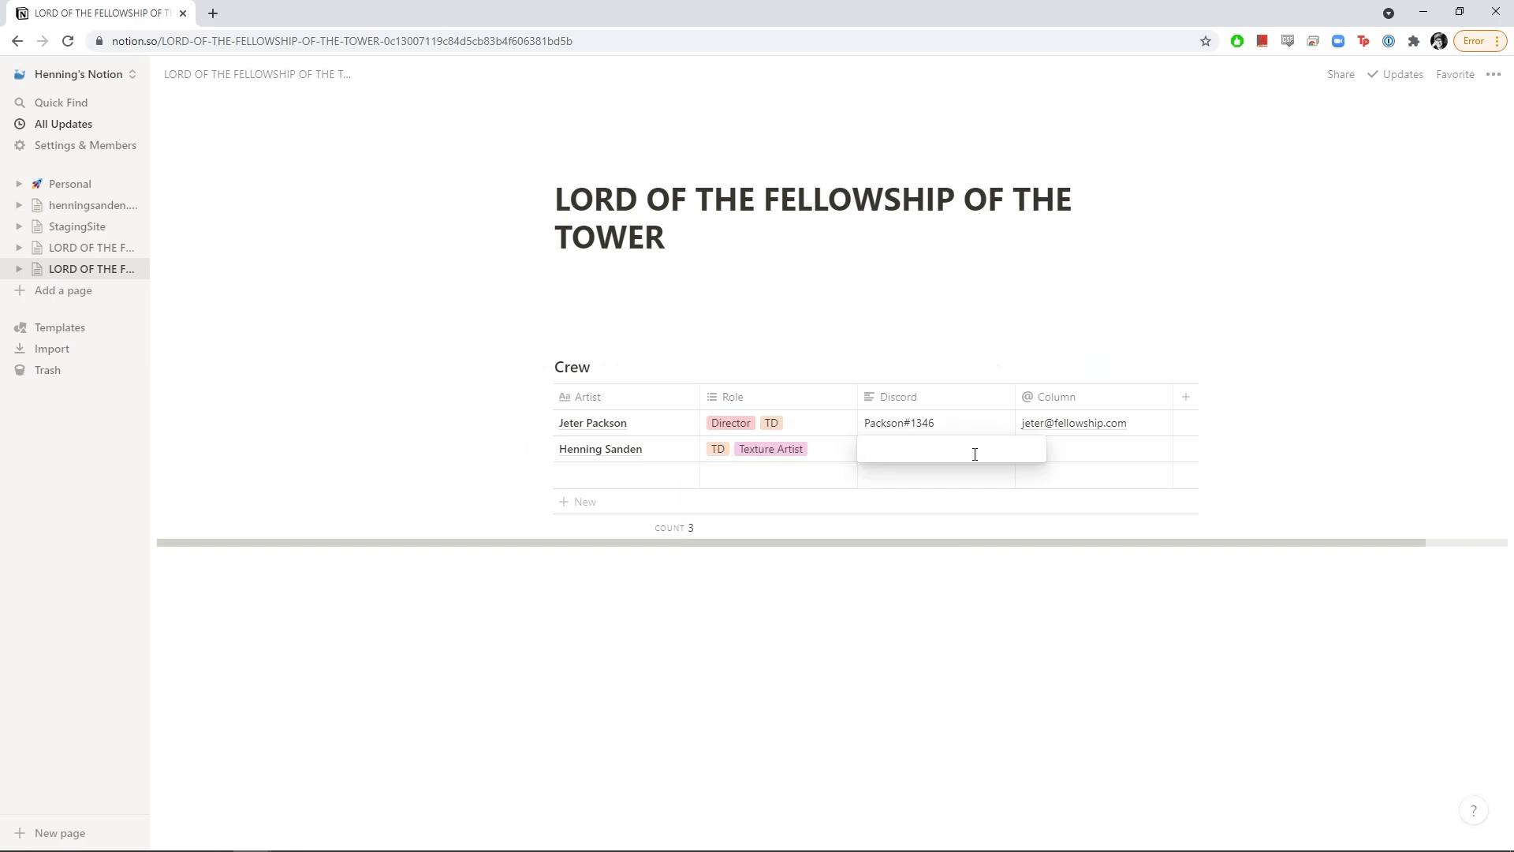
{"action": "type", "text": "Henning1342"}
{"action": "key", "text": "Return"}
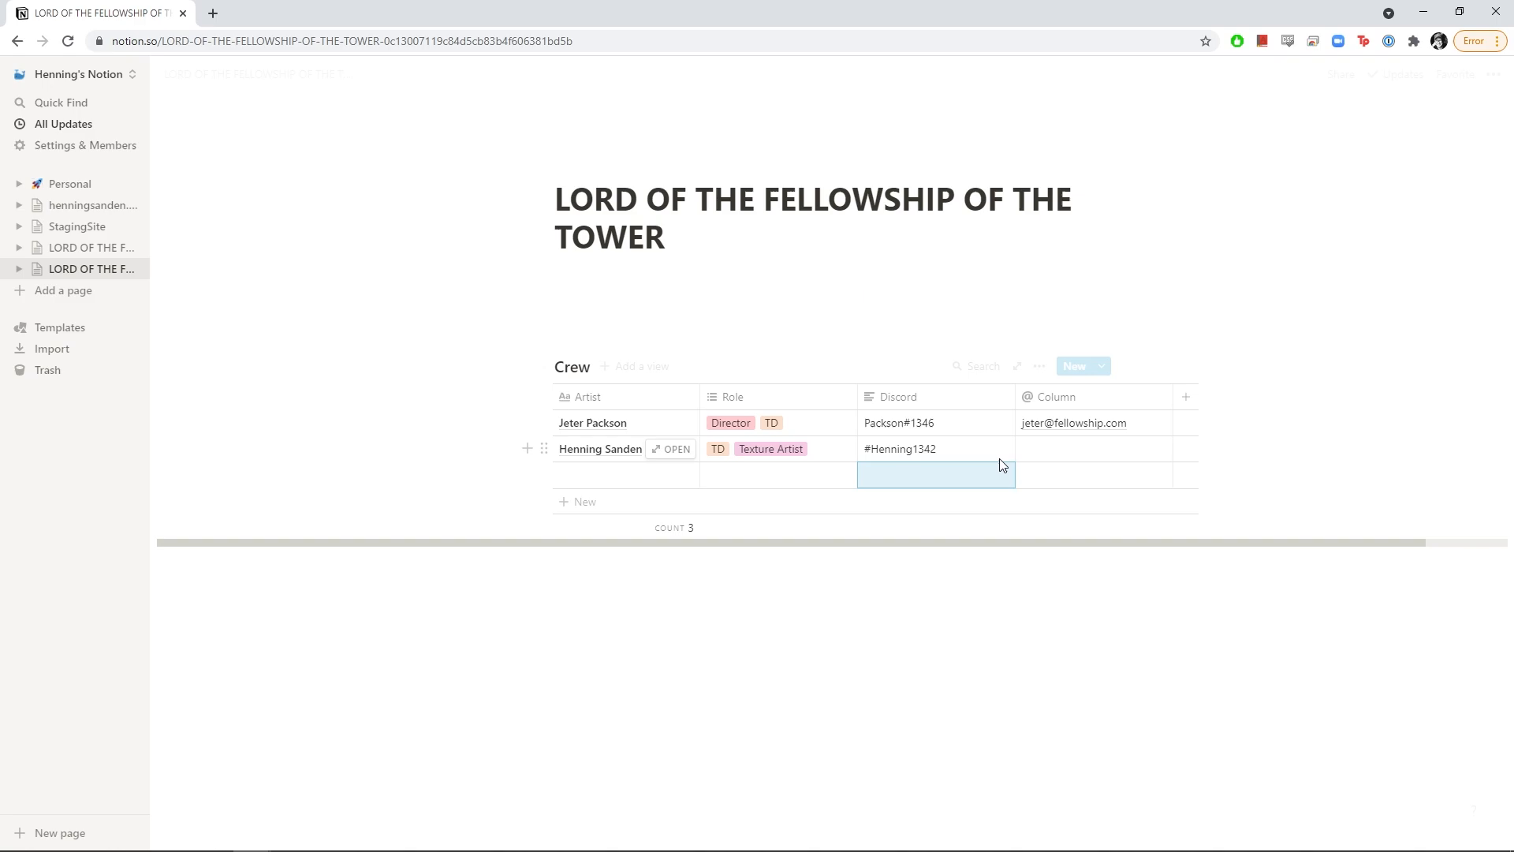
{"action": "left_click", "coordinate": [1044, 450]}
{"action": "left_click", "coordinate": [607, 478]}
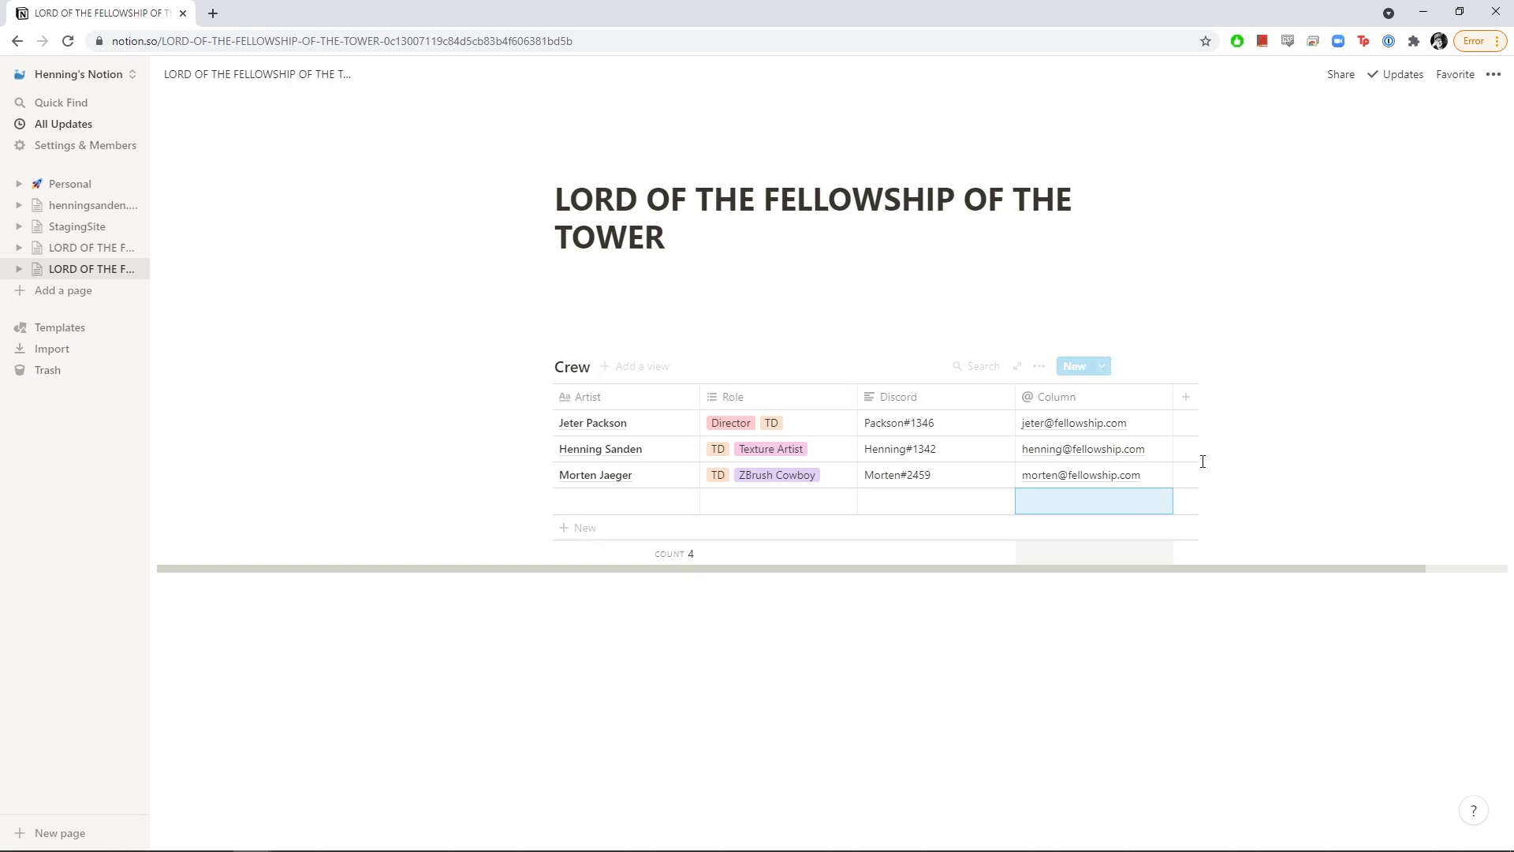
Add a 'Production' line under the page title and turn it into a Heading 3
{"action": "left_click", "coordinate": [622, 287]}
{"action": "type", "text": "Production"}
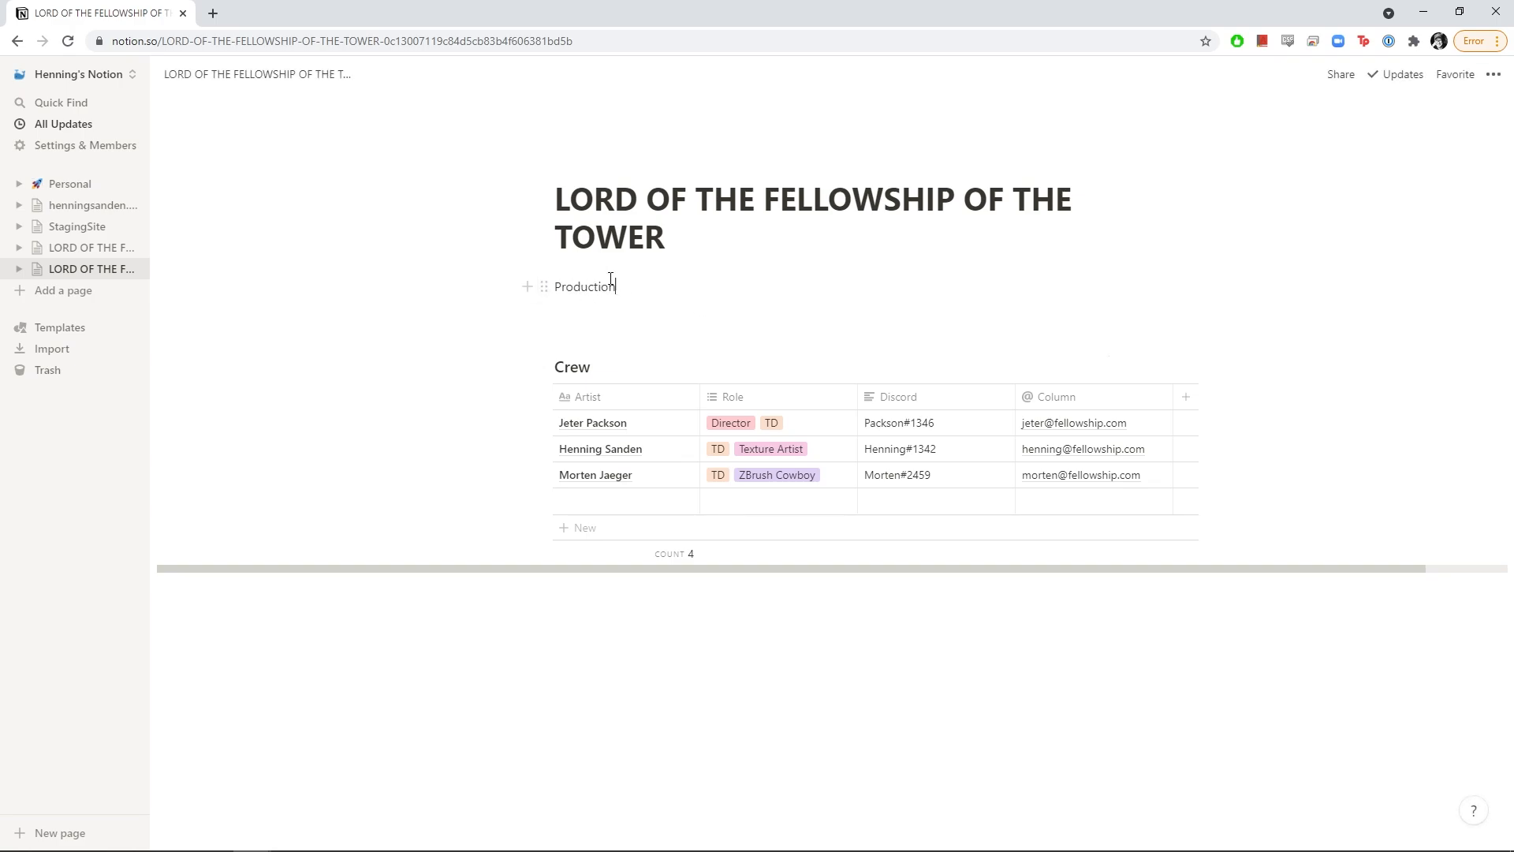
{"action": "left_click", "coordinate": [543, 287]}
{"action": "mouse_move", "coordinate": [520, 237]}
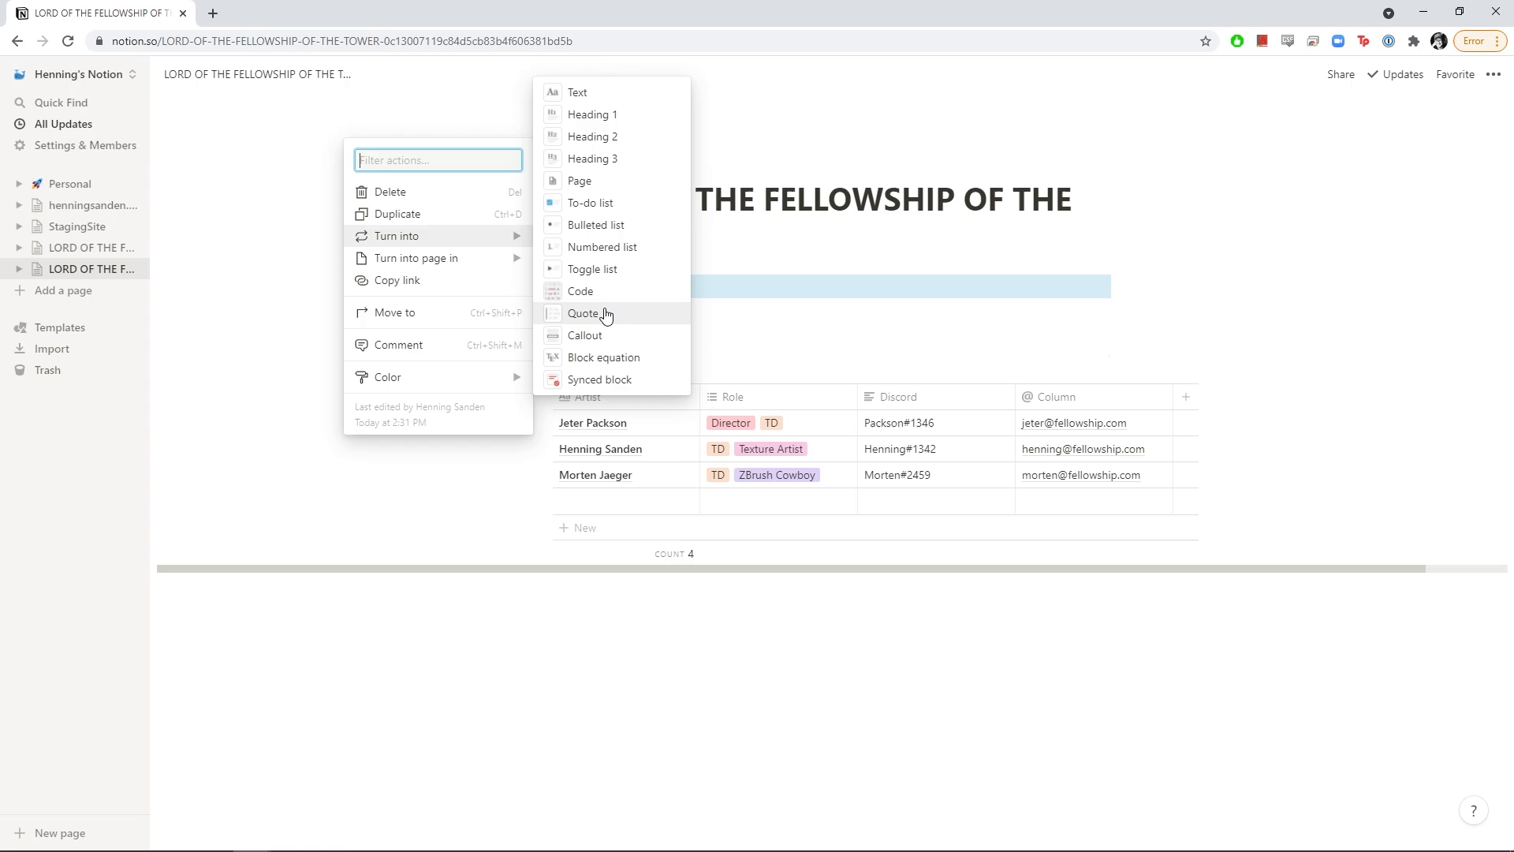
{"action": "left_click", "coordinate": [639, 160]}
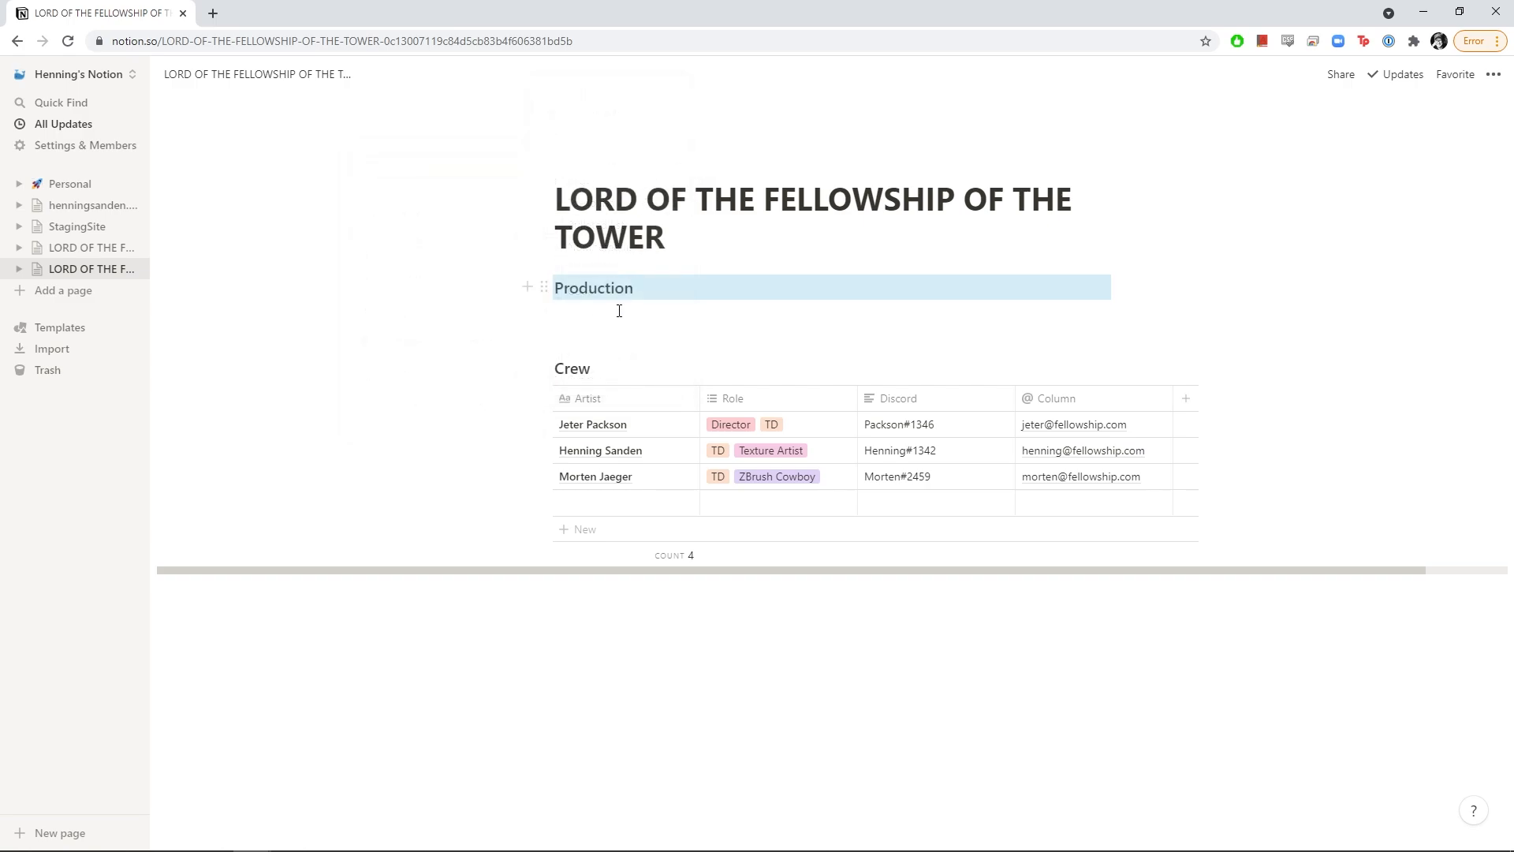
{"action": "left_click", "coordinate": [638, 316]}
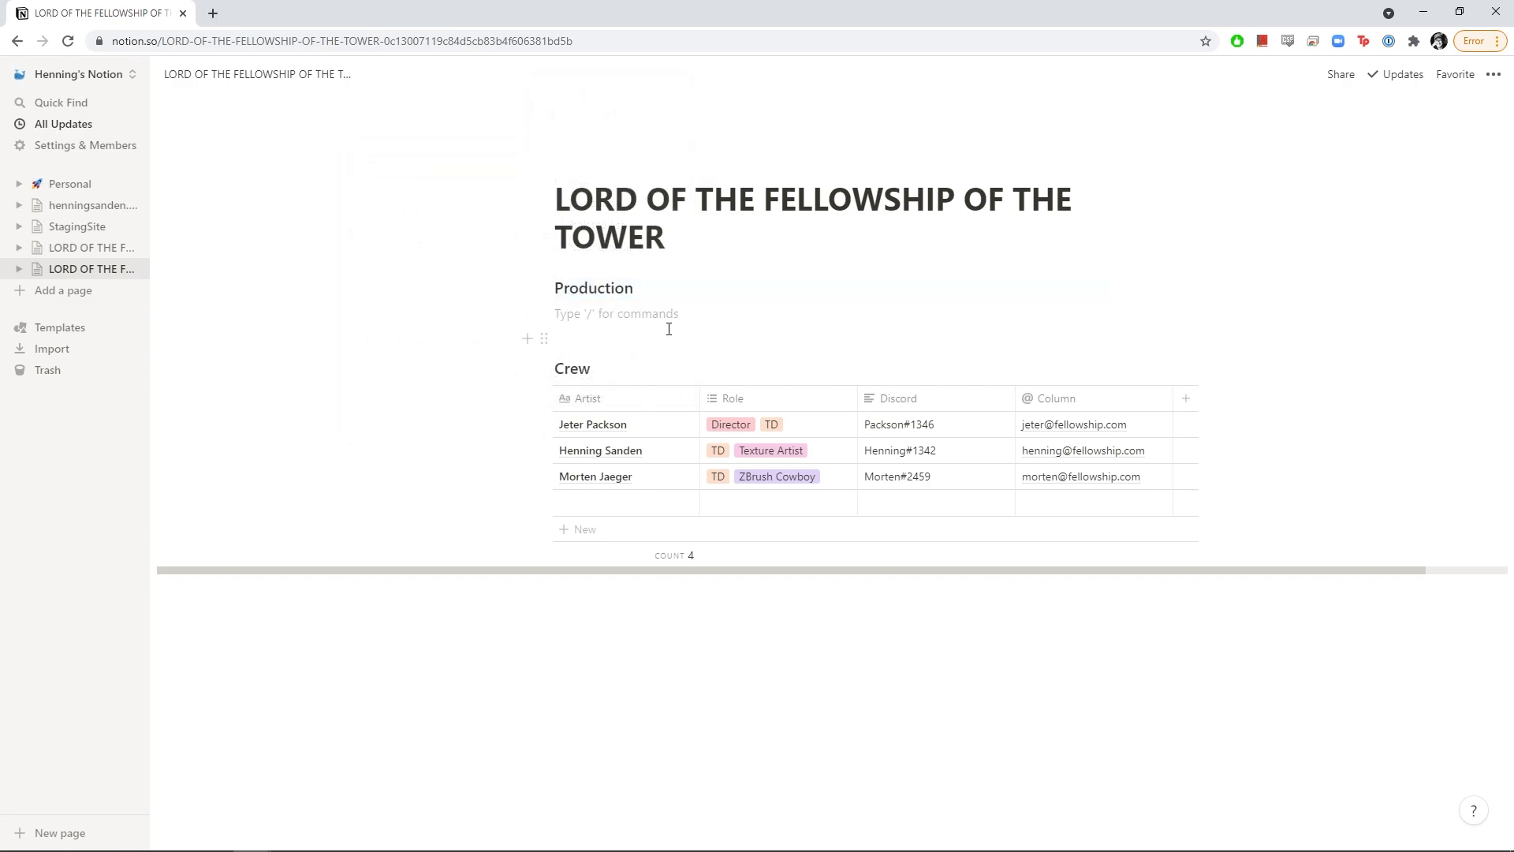
Insert an Untitled full-page table database below Production with /table, then return to the project page
{"action": "double_click", "coordinate": [593, 288]}
{"action": "left_click", "coordinate": [600, 315]}
{"action": "type", "text": "/table"}
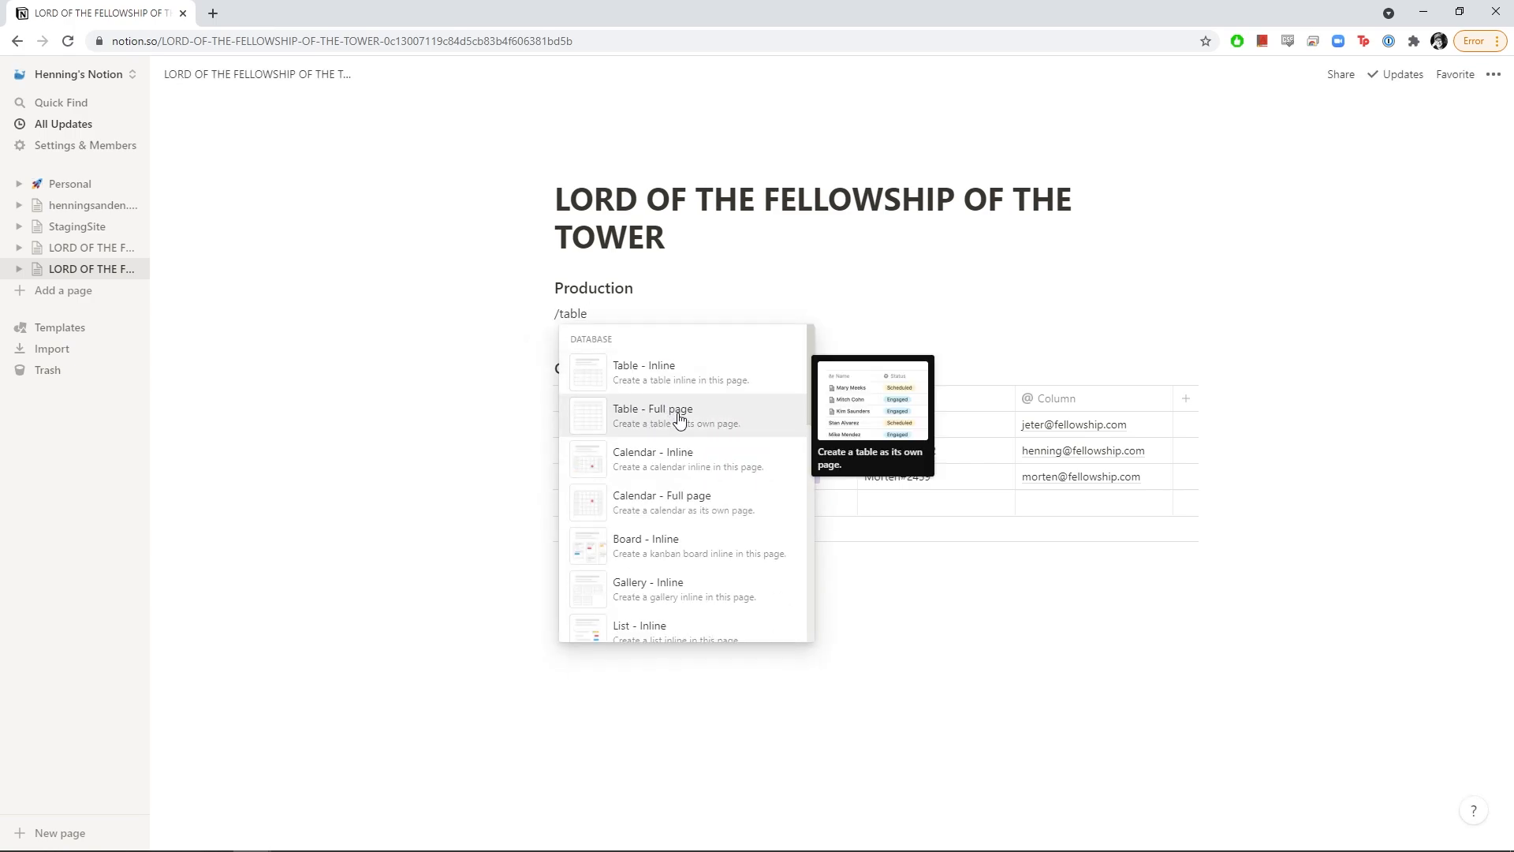
{"action": "left_click", "coordinate": [679, 418]}
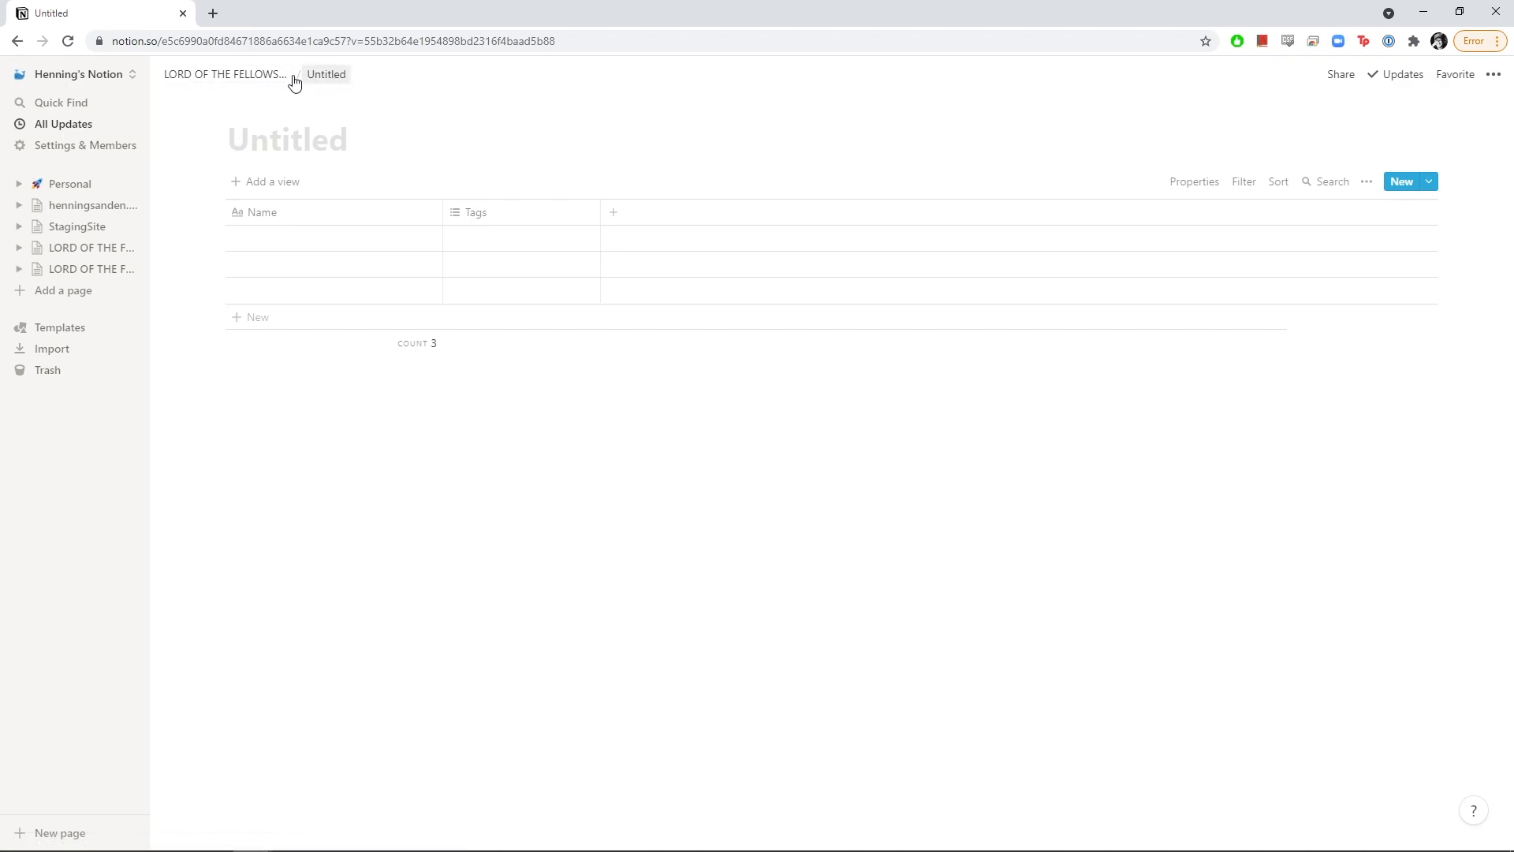
{"action": "left_click", "coordinate": [248, 81]}
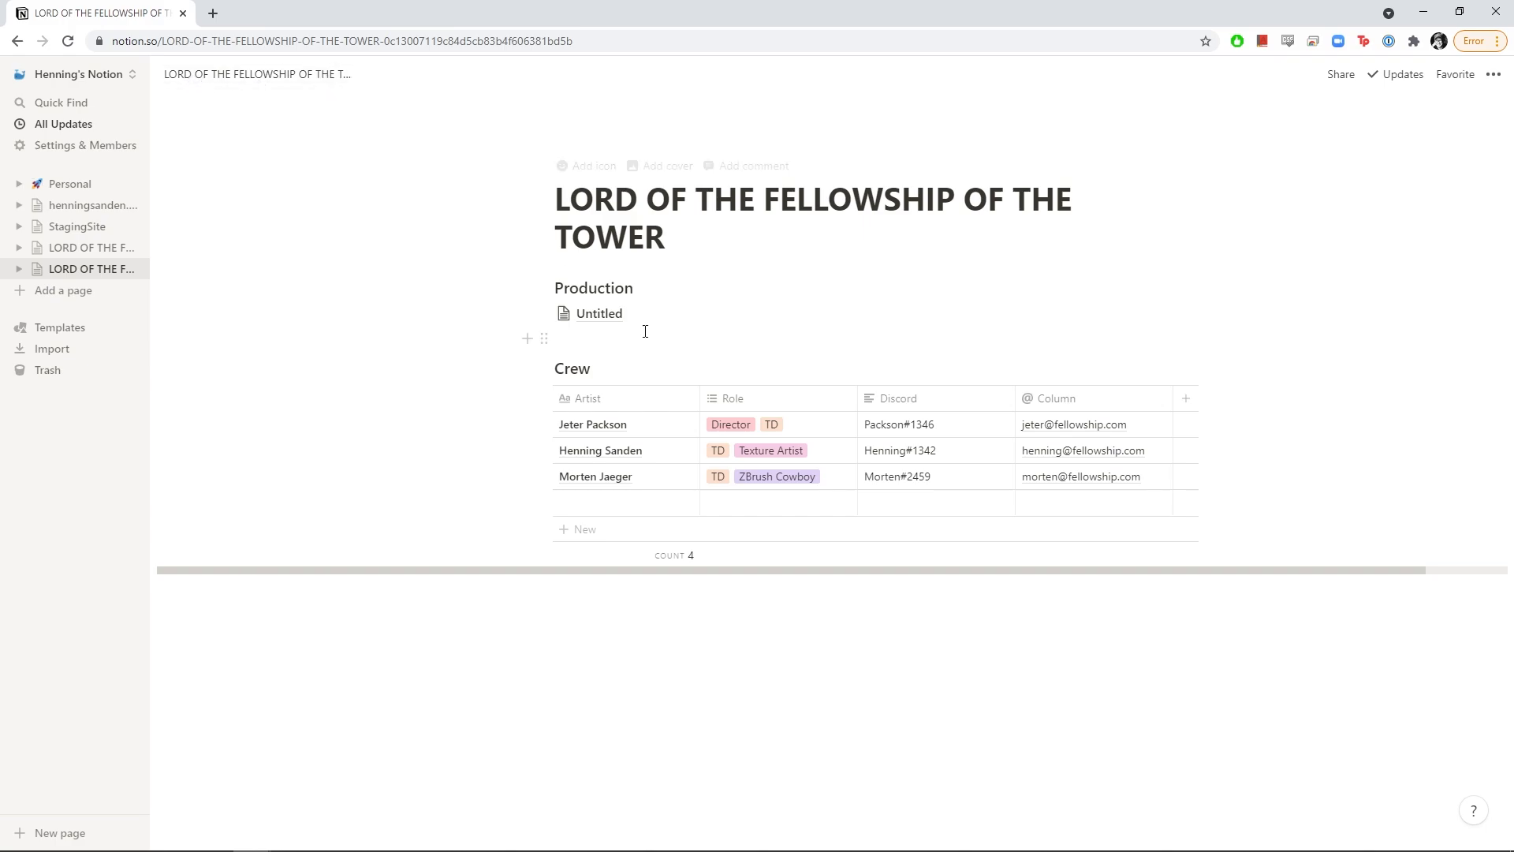
Title the new database 'Shots' and set its page icon to the movie camera emoji
{"action": "left_click", "coordinate": [599, 314]}
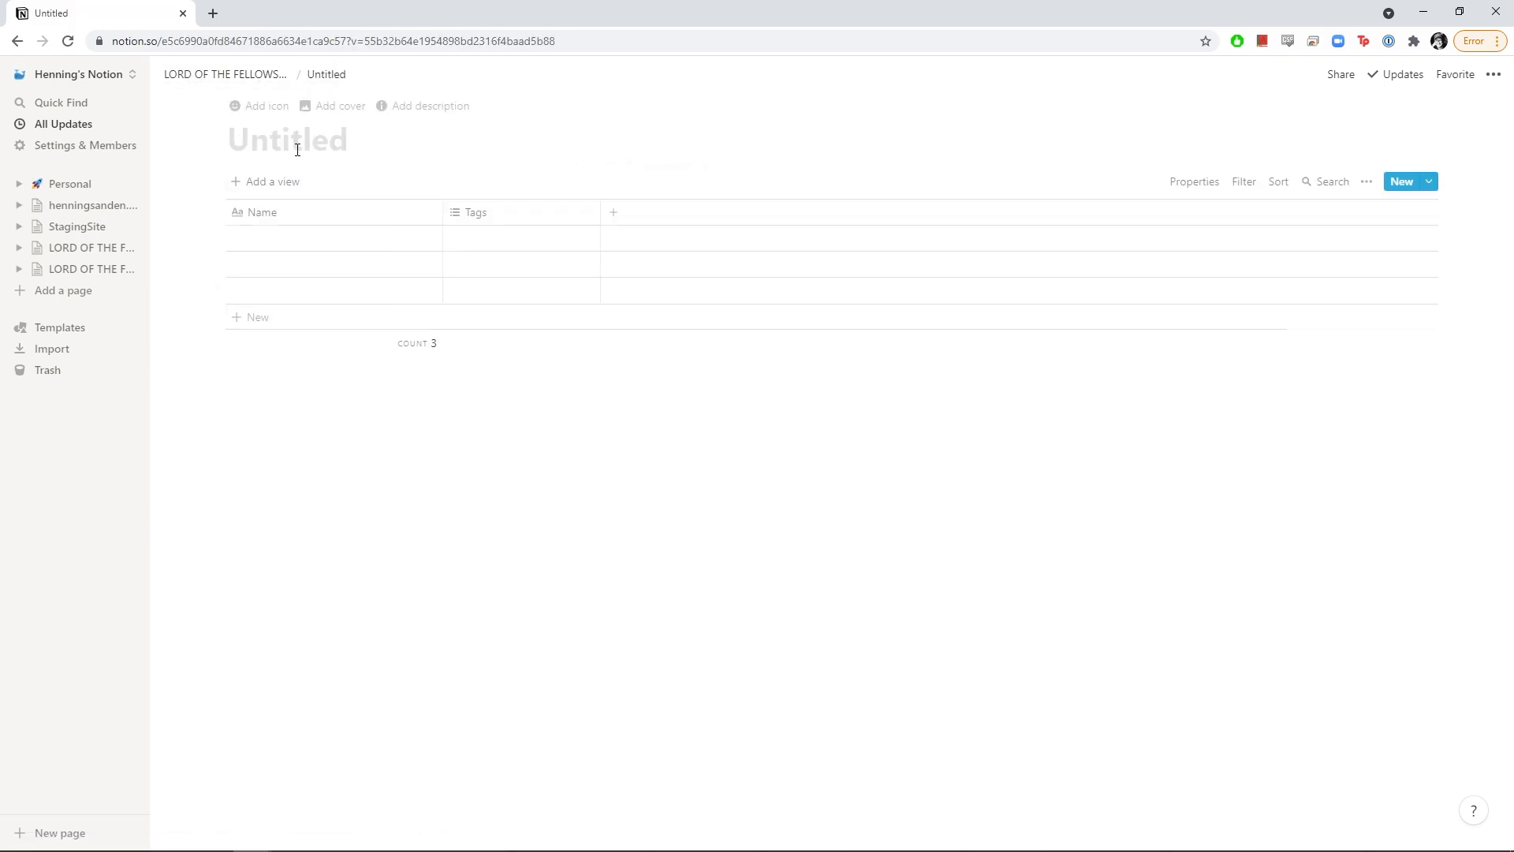
{"action": "type", "text": "Shots"}
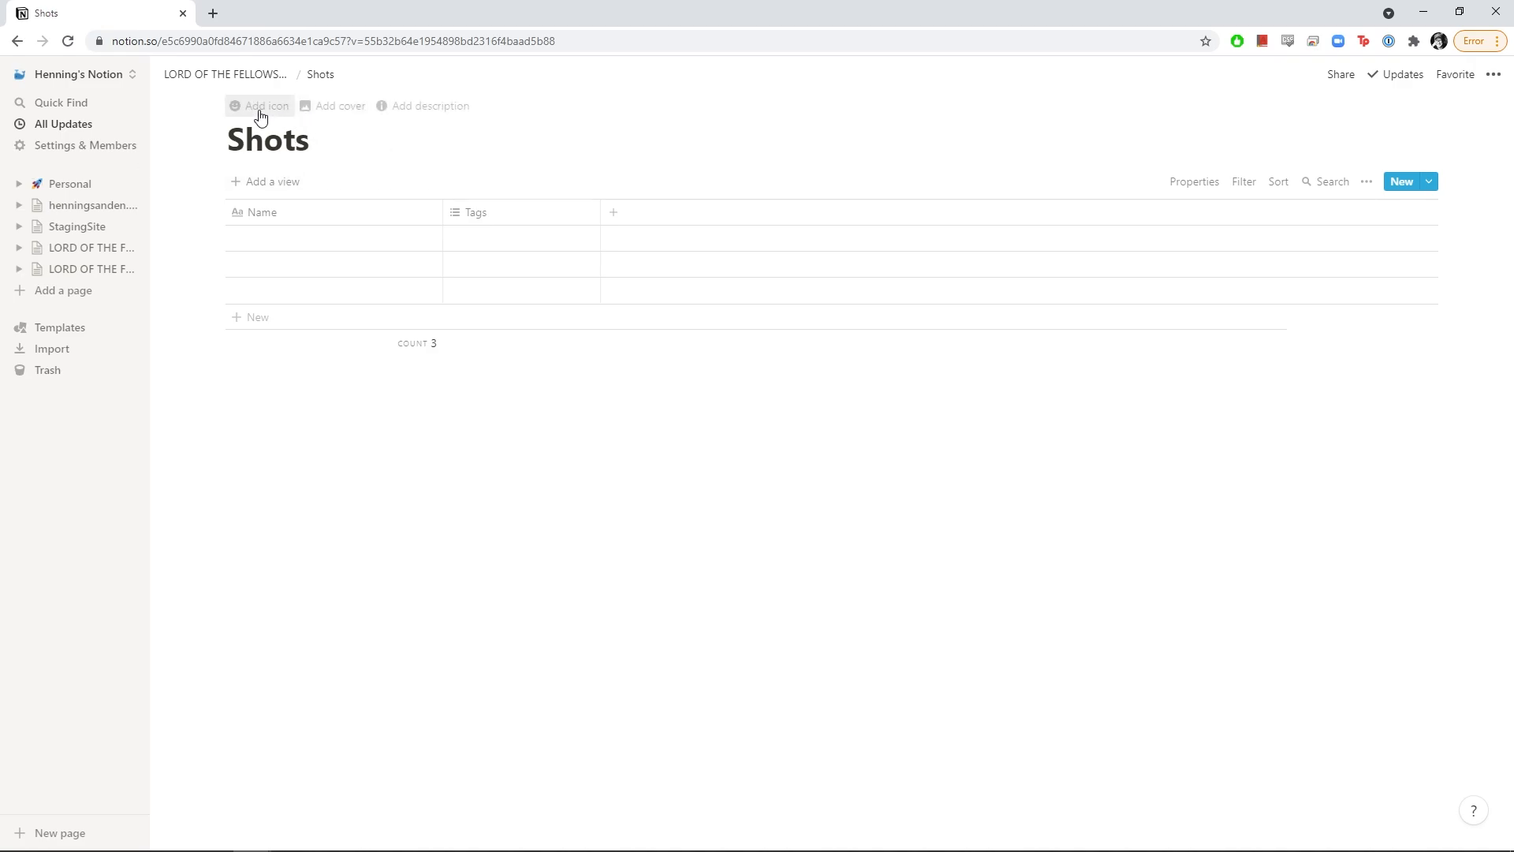
{"action": "left_click", "coordinate": [267, 110]}
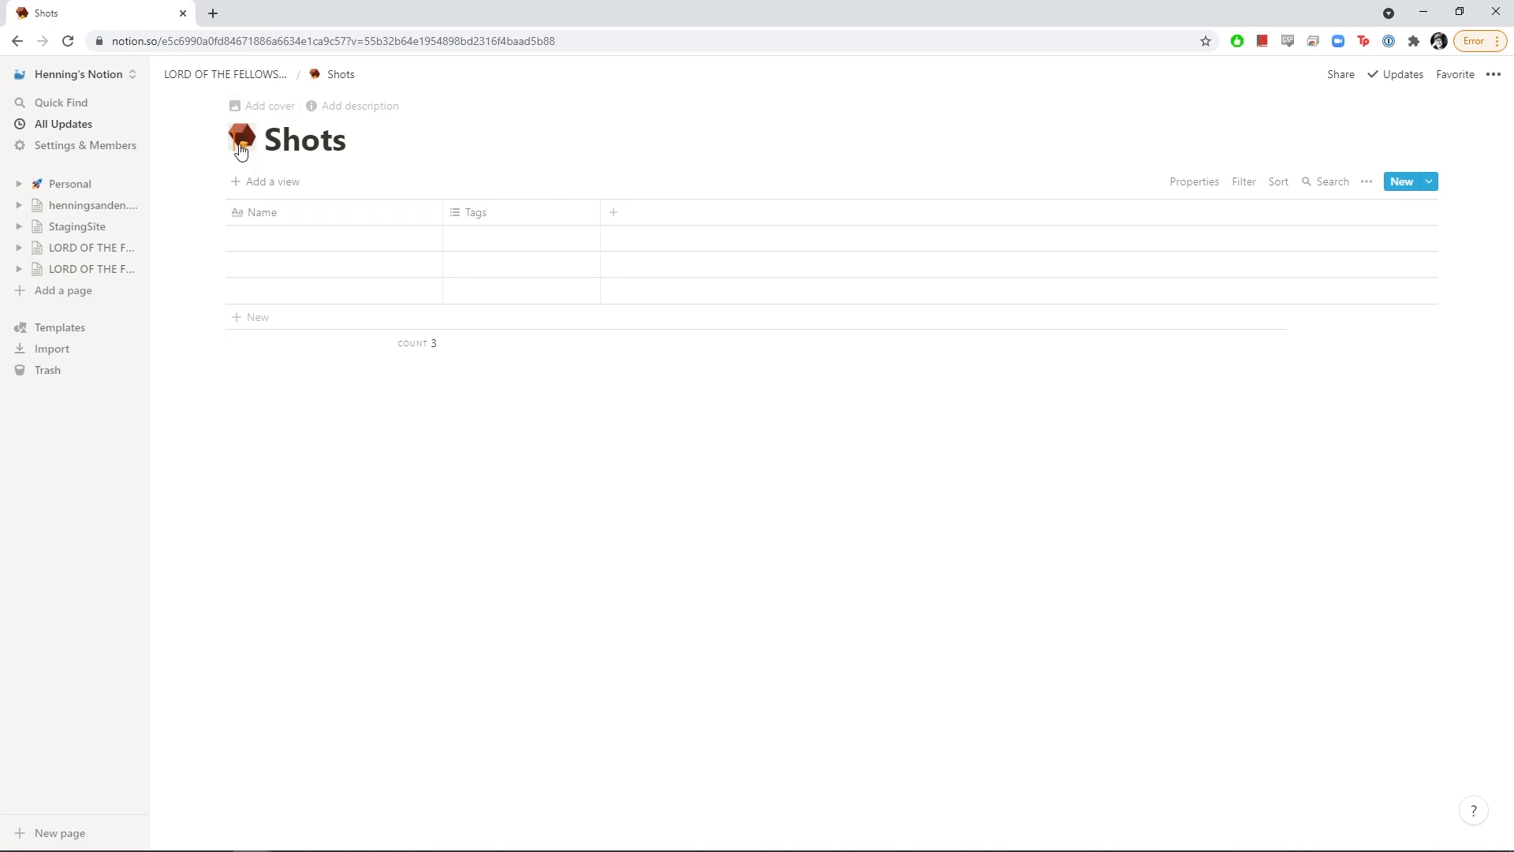
{"action": "left_click", "coordinate": [242, 147]}
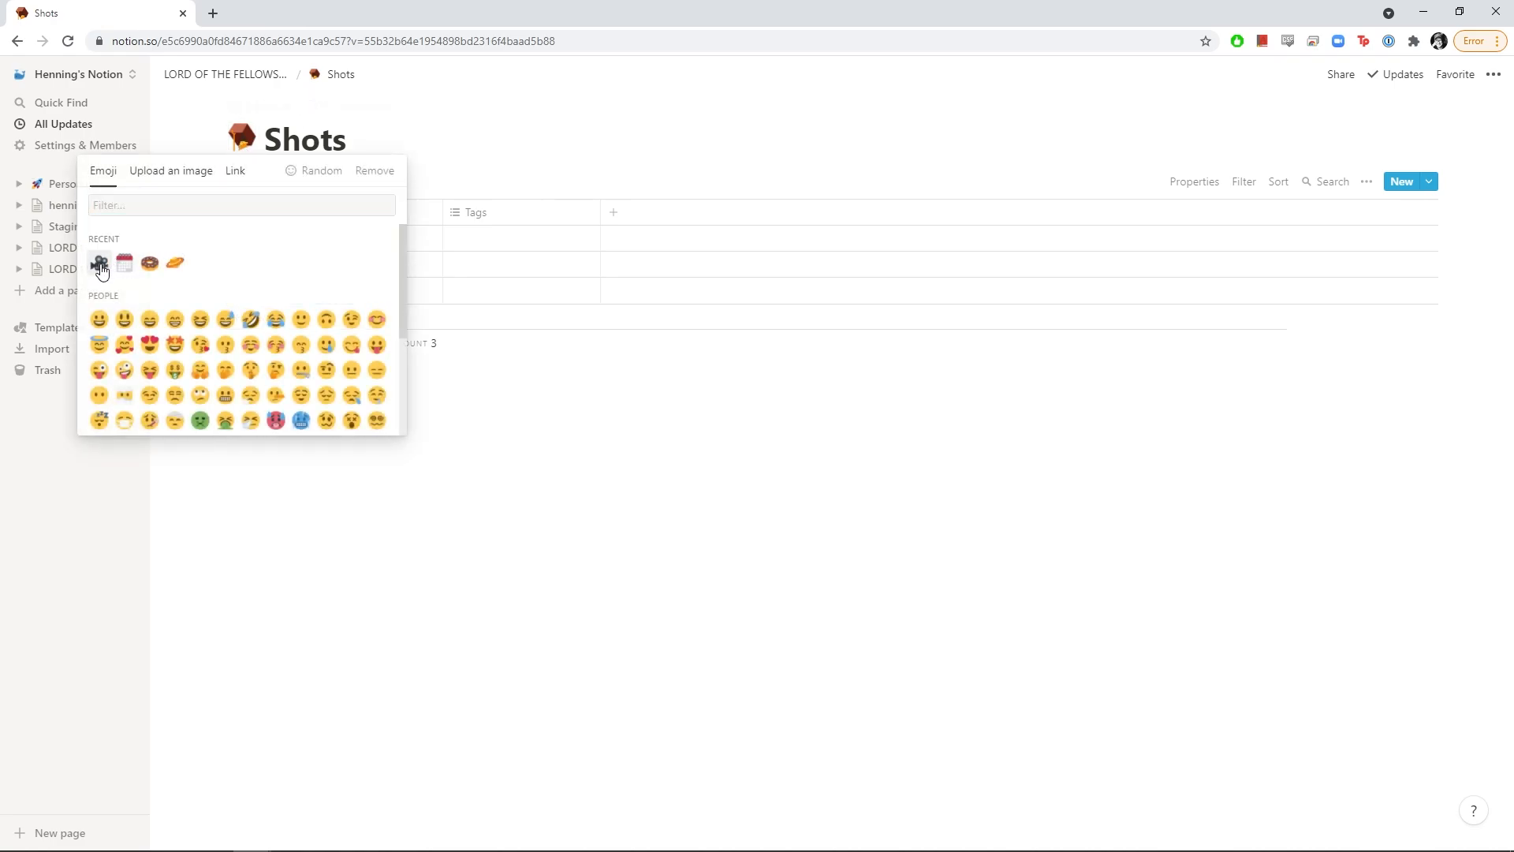
{"action": "left_click", "coordinate": [101, 265]}
{"action": "left_click", "coordinate": [240, 147]}
{"action": "type", "text": "camera"}
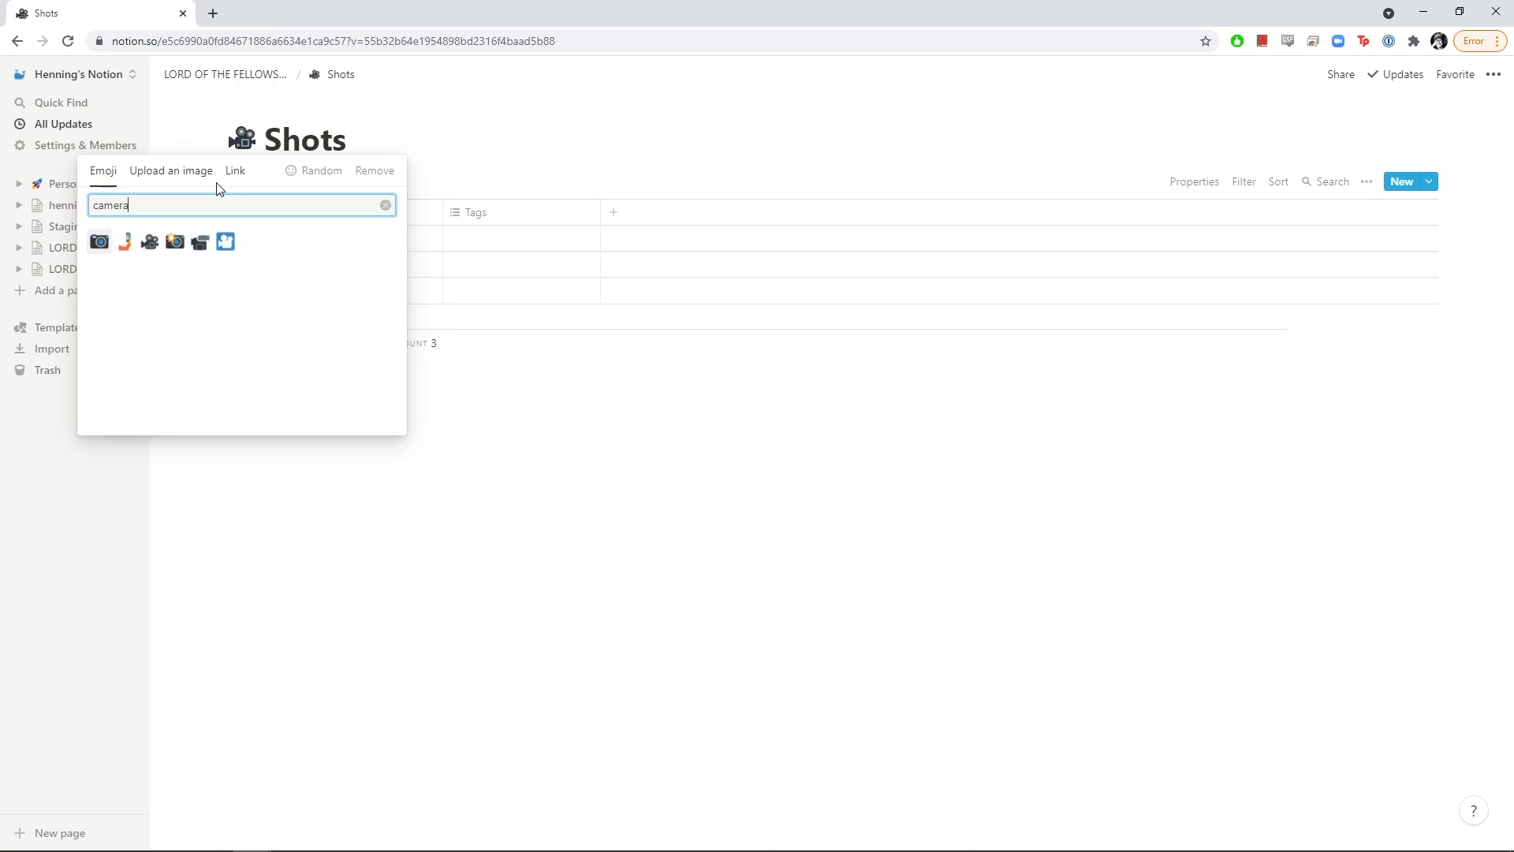
{"action": "left_click", "coordinate": [175, 241]}
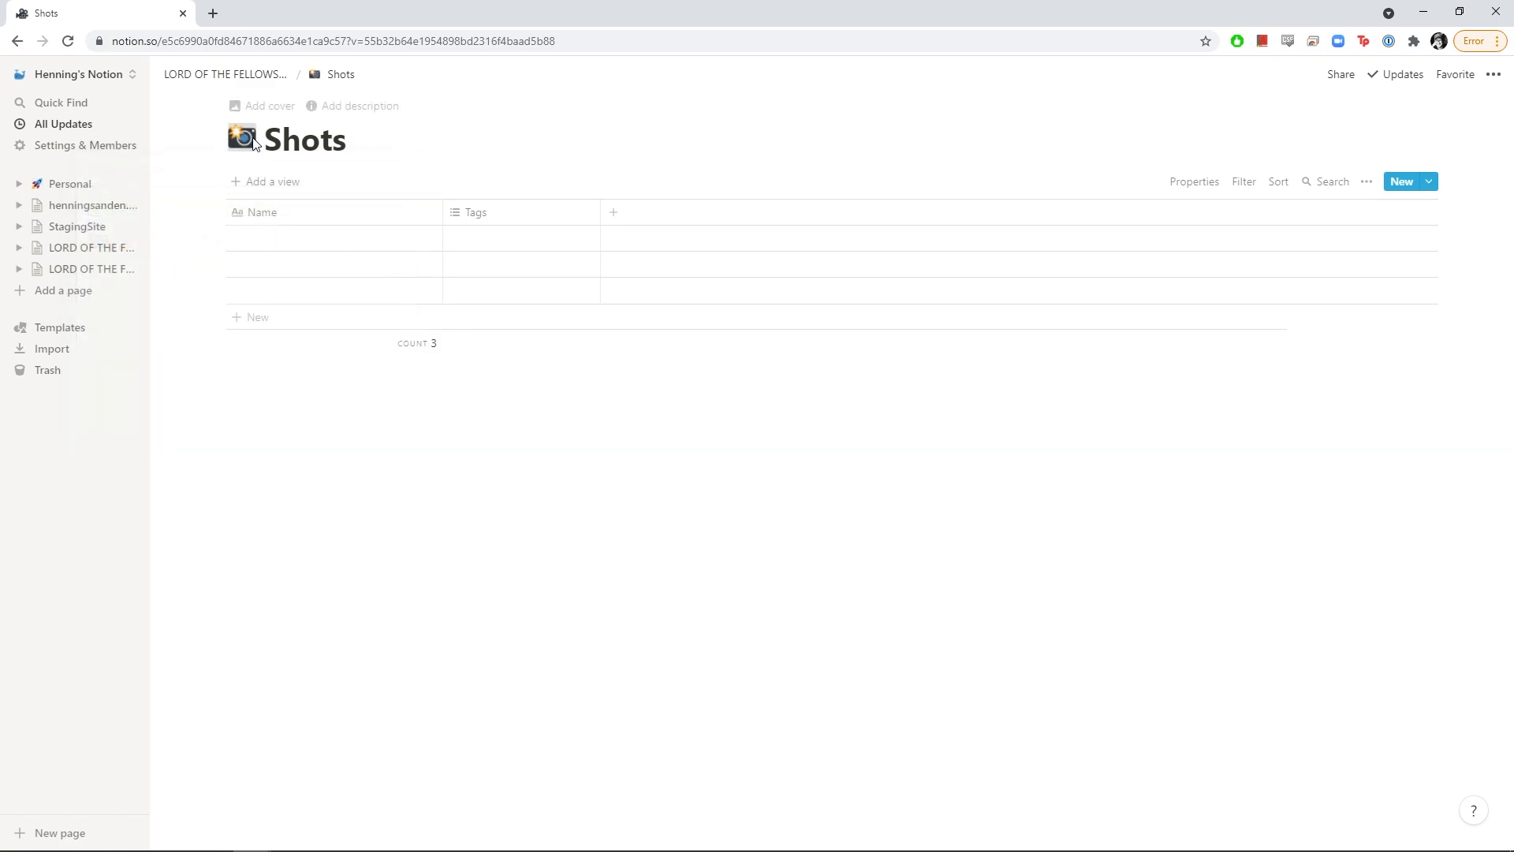
{"action": "left_click", "coordinate": [241, 139]}
{"action": "left_click", "coordinate": [123, 263]}
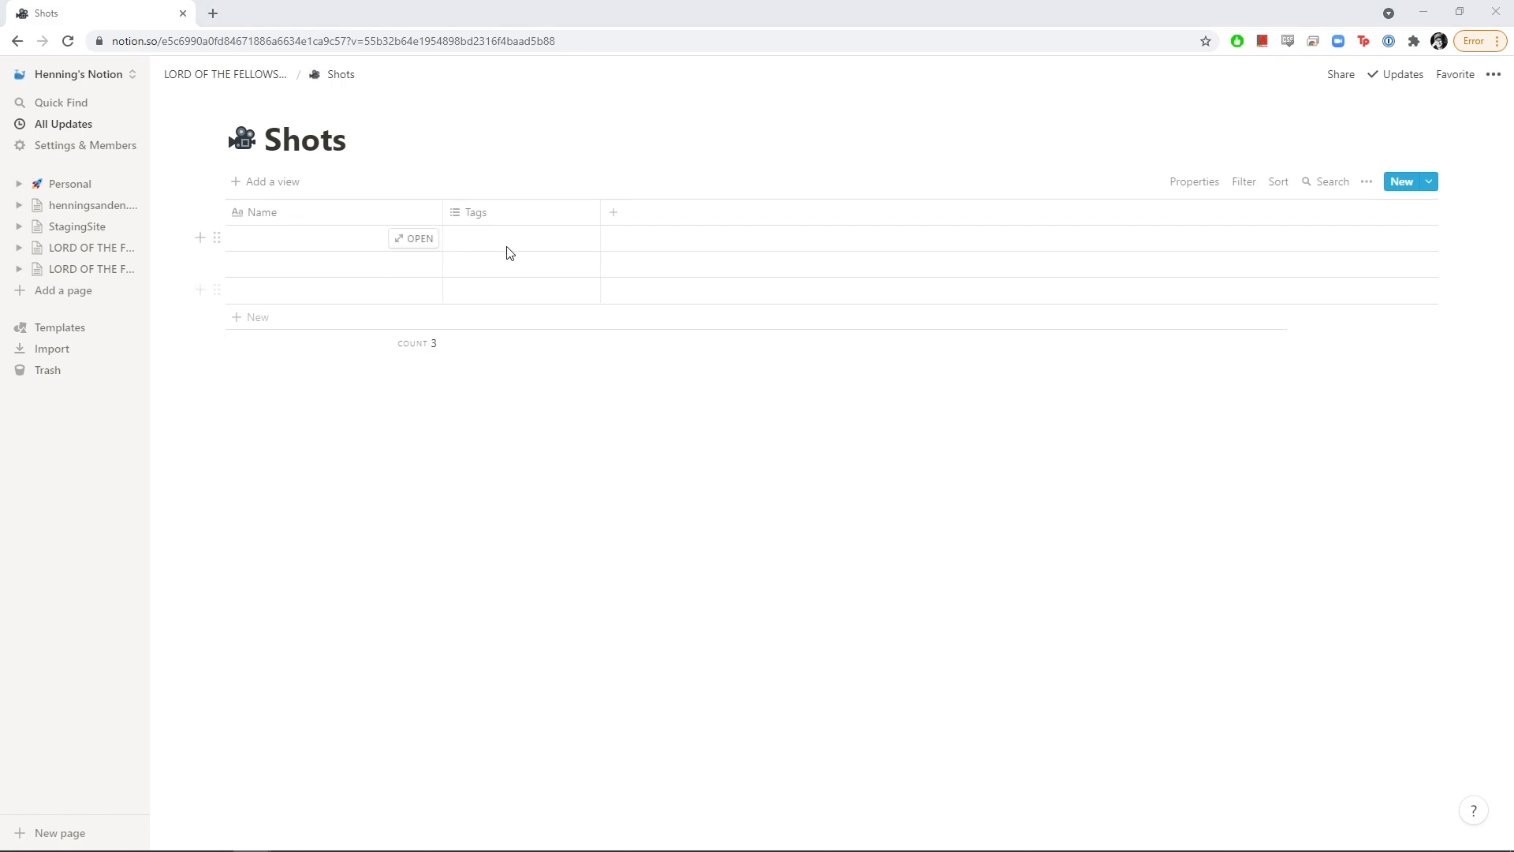
Rename Name to 'Shot Code' and turn Tags into a select column named 'Sequence'
{"action": "left_click", "coordinate": [311, 226]}
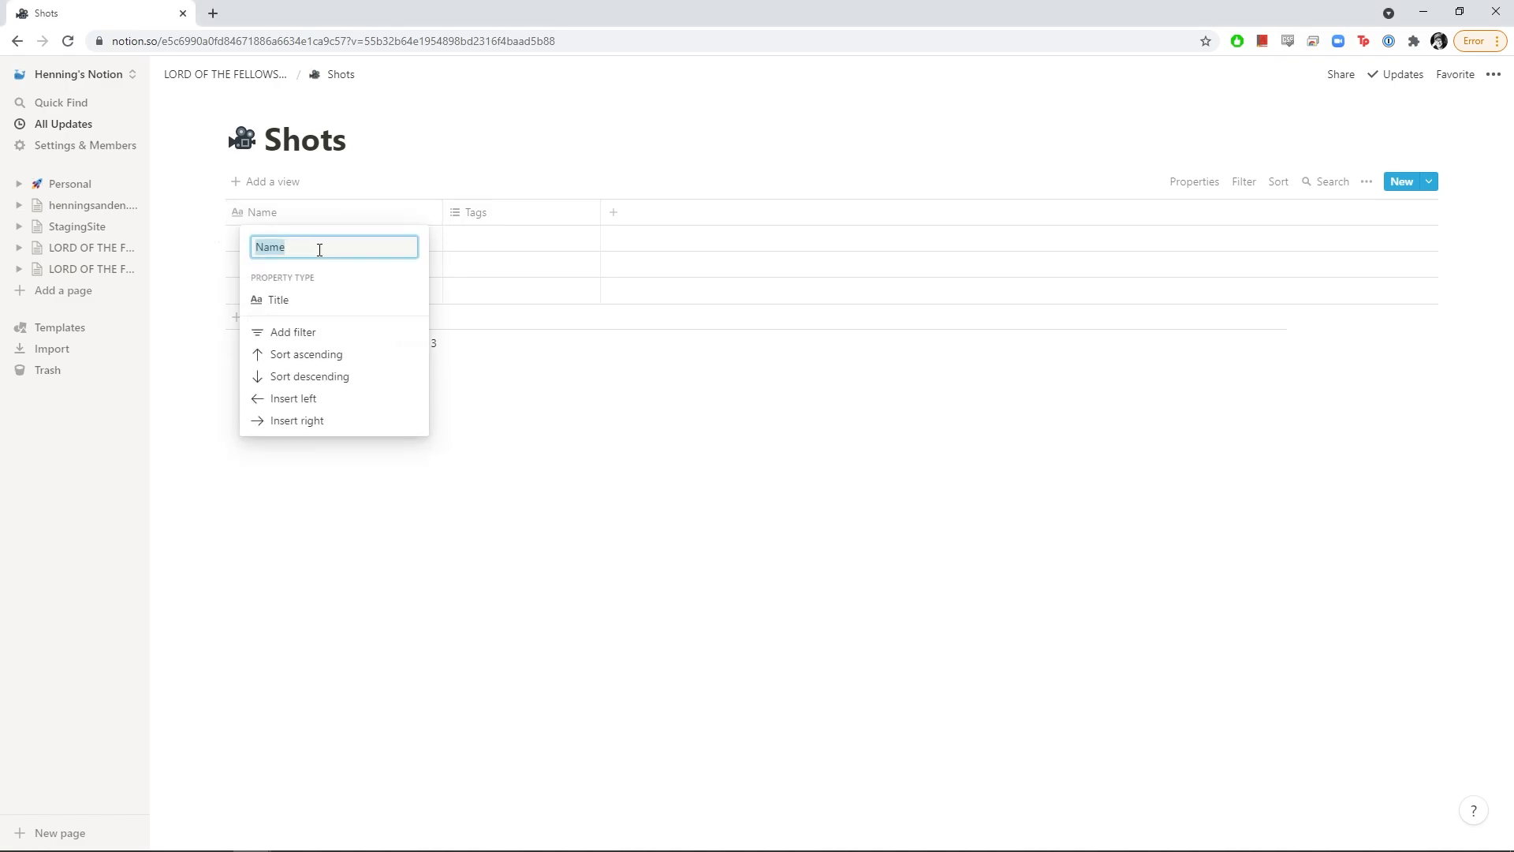
{"action": "type", "text": "Code"}
{"action": "key", "text": "ctrl+a"}
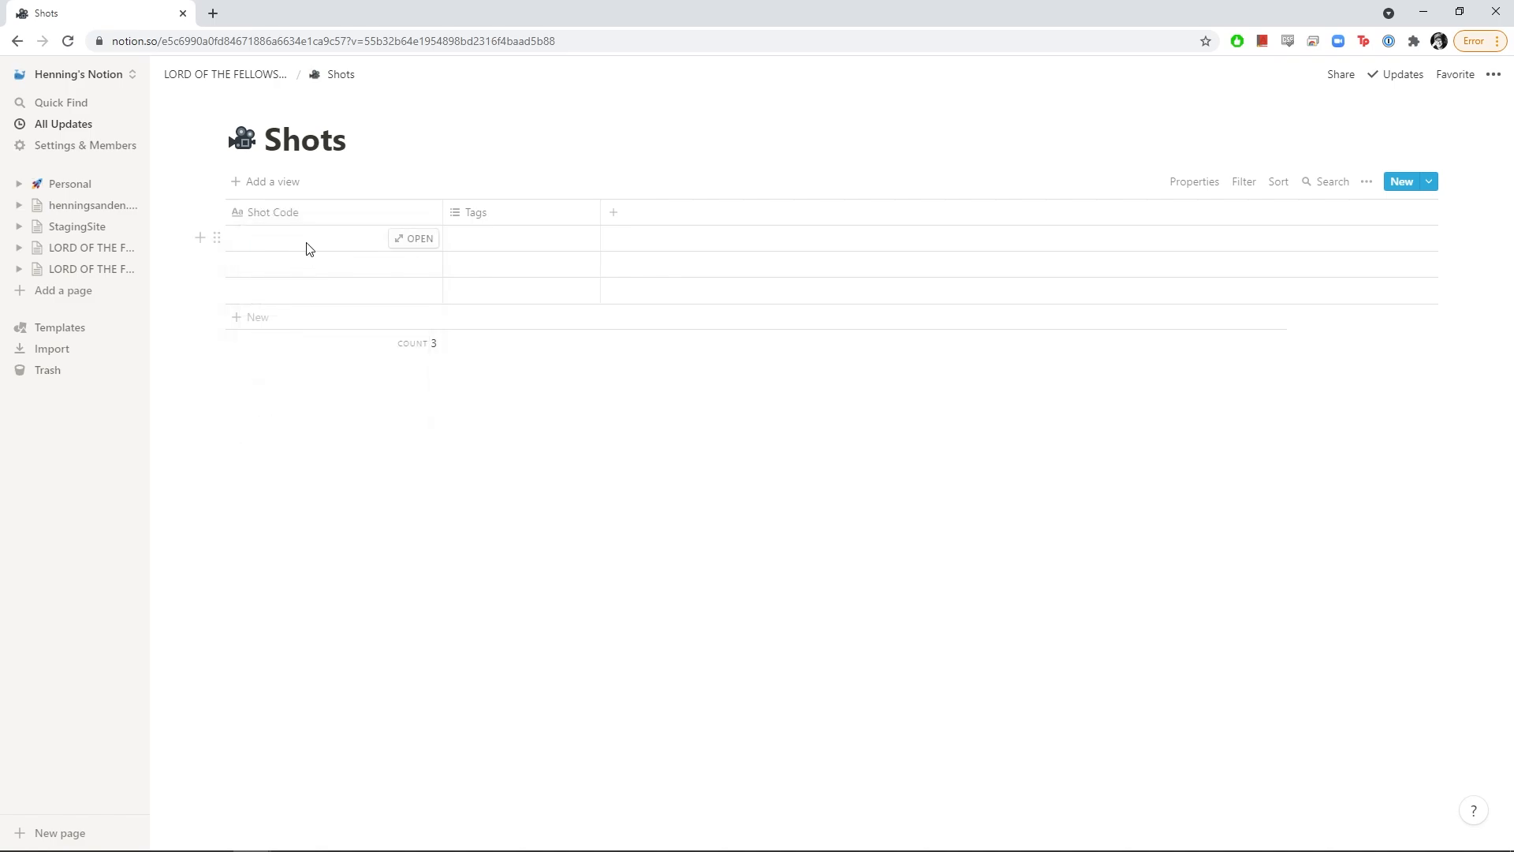
{"action": "left_click", "coordinate": [485, 216]}
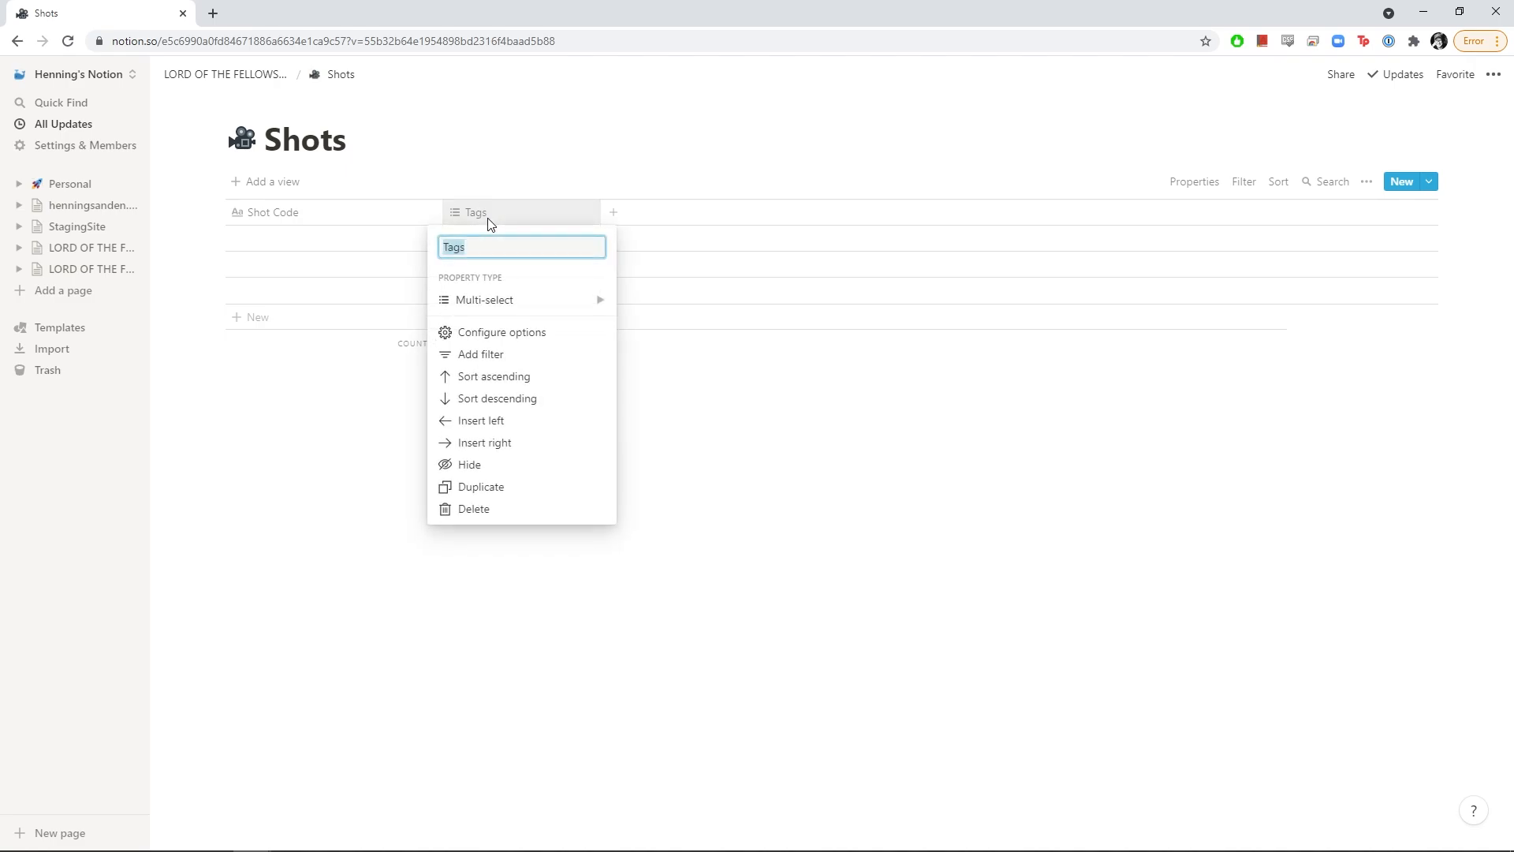
{"action": "mouse_move", "coordinate": [486, 310]}
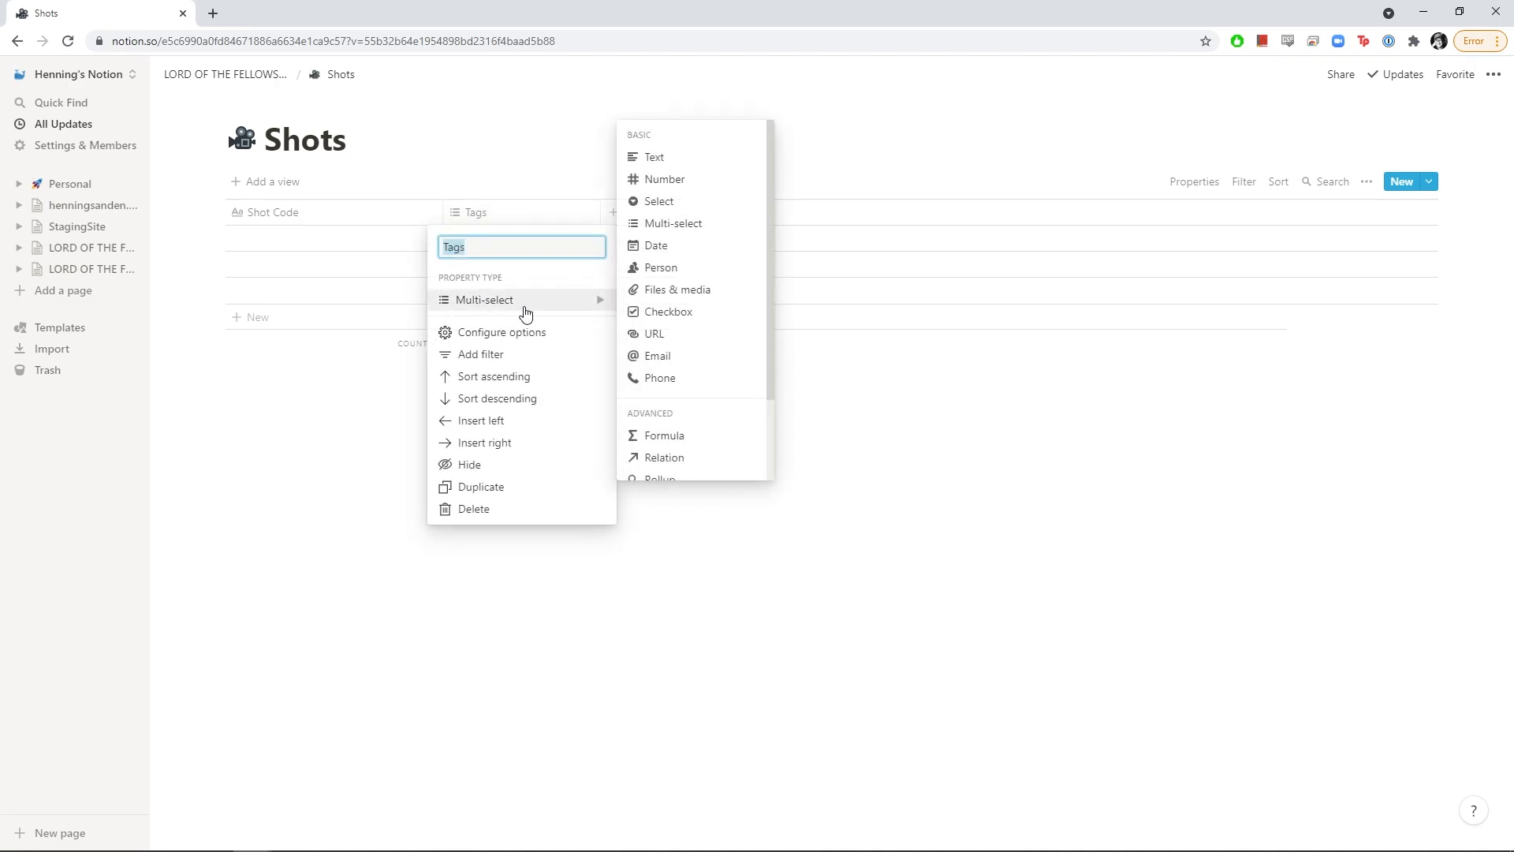
{"action": "left_click", "coordinate": [674, 203]}
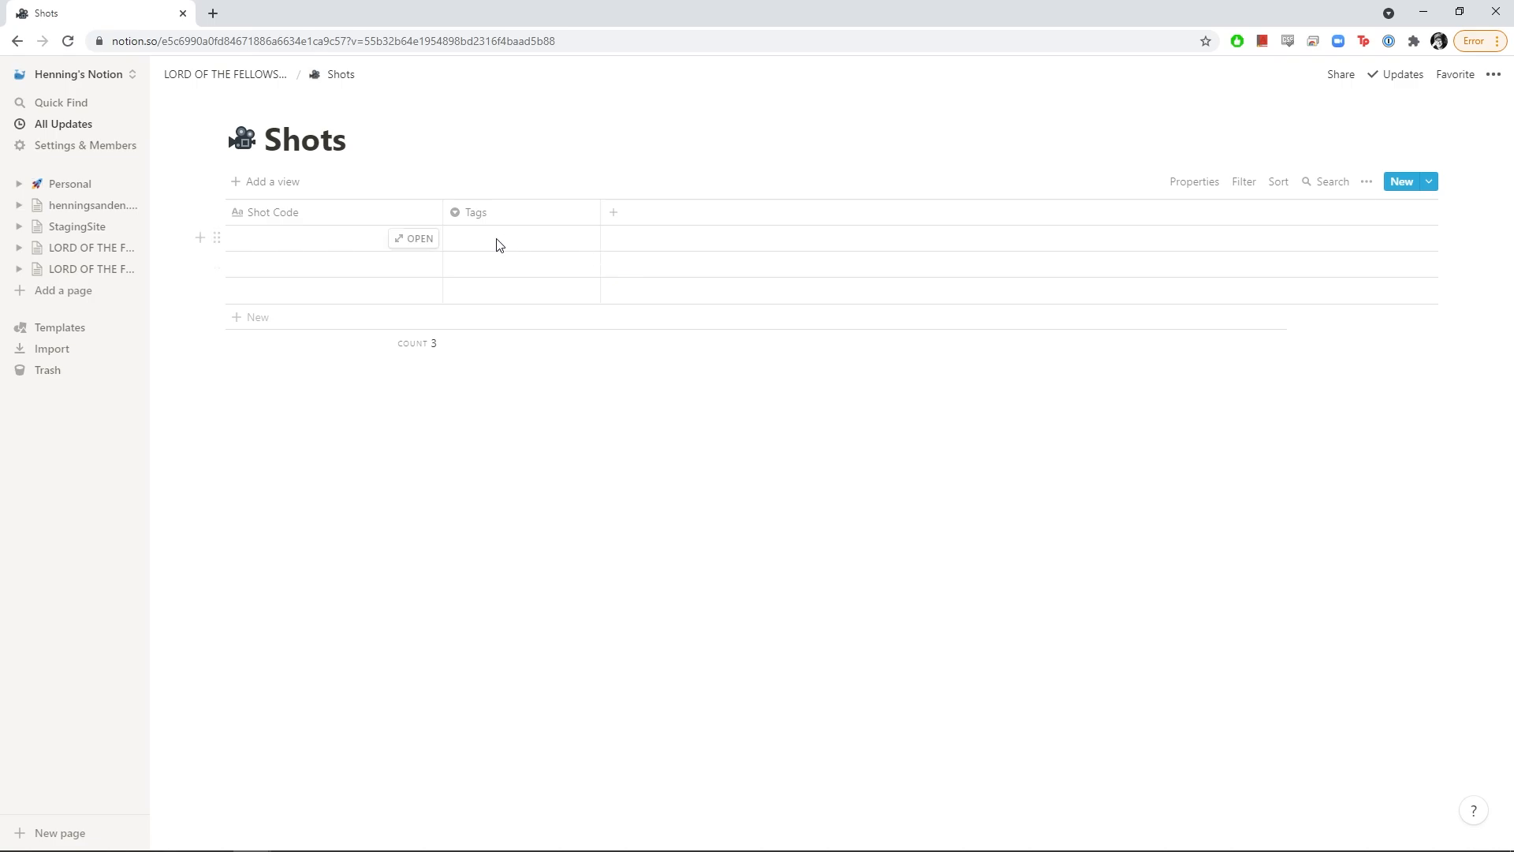
{"action": "left_click", "coordinate": [498, 214]}
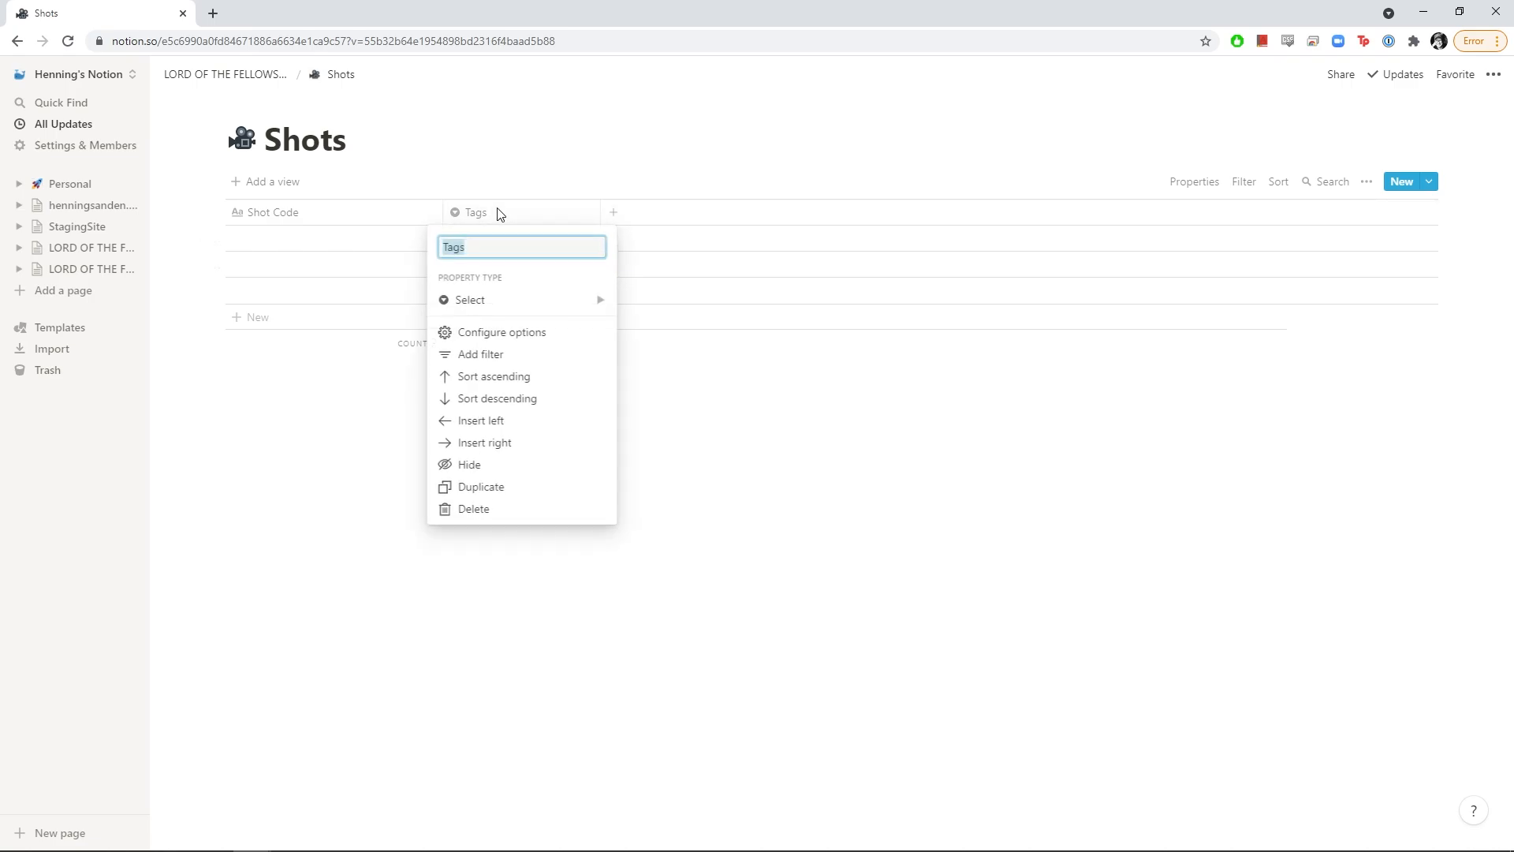
{"action": "type", "text": "Sequence"}
{"action": "key", "text": "Return"}
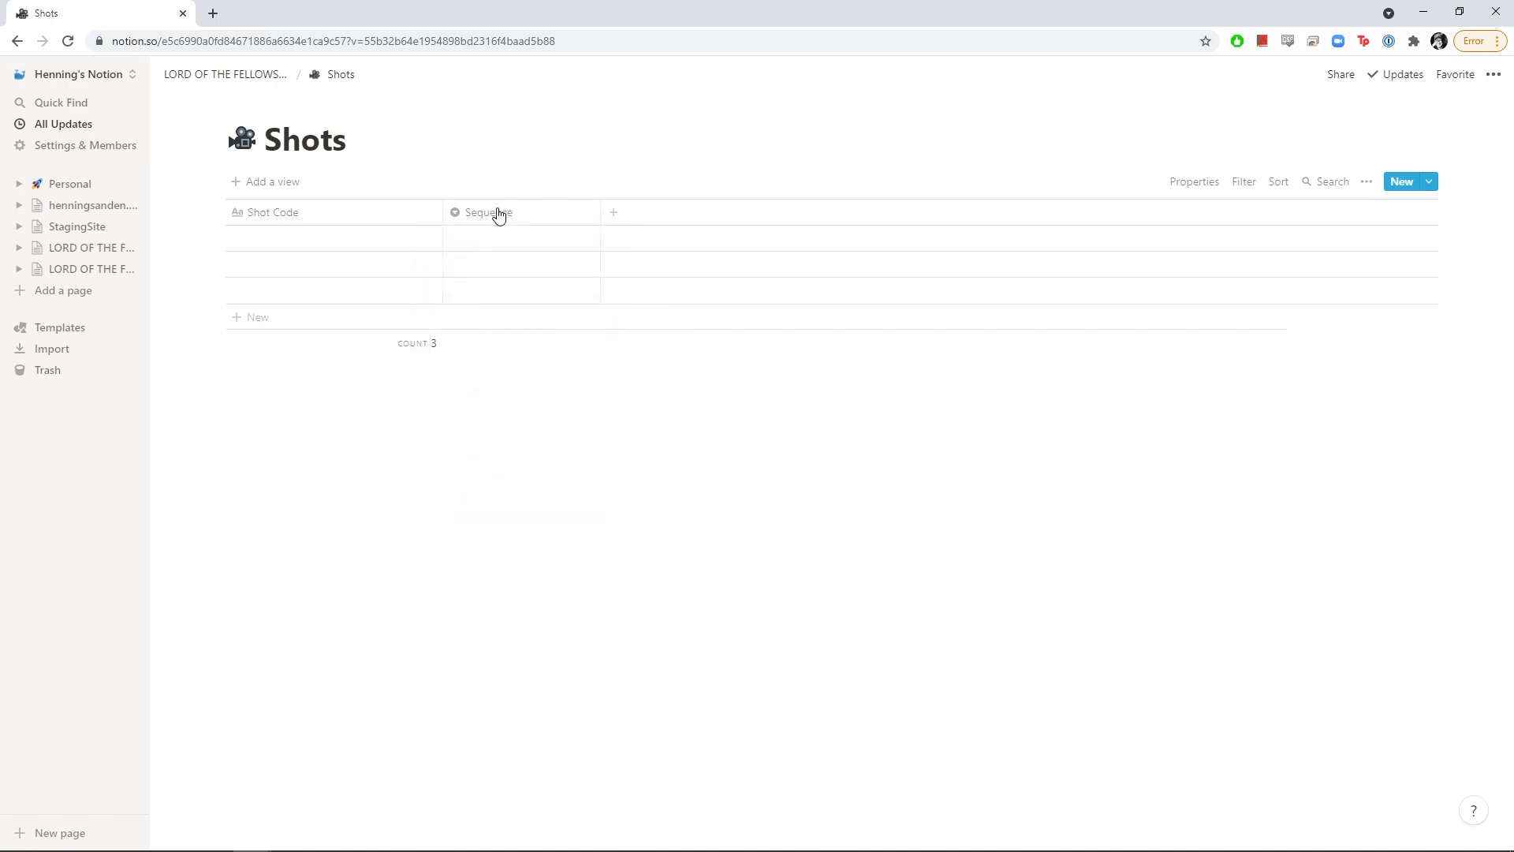
Reorder the columns so Sequence sits before Shot Code
{"action": "mouse_move", "coordinate": [496, 213]}
{"action": "left_mouse_down"}
{"action": "mouse_move", "coordinate": [279, 220]}
{"action": "mouse_move", "coordinate": [523, 225]}
{"action": "left_mouse_up"}
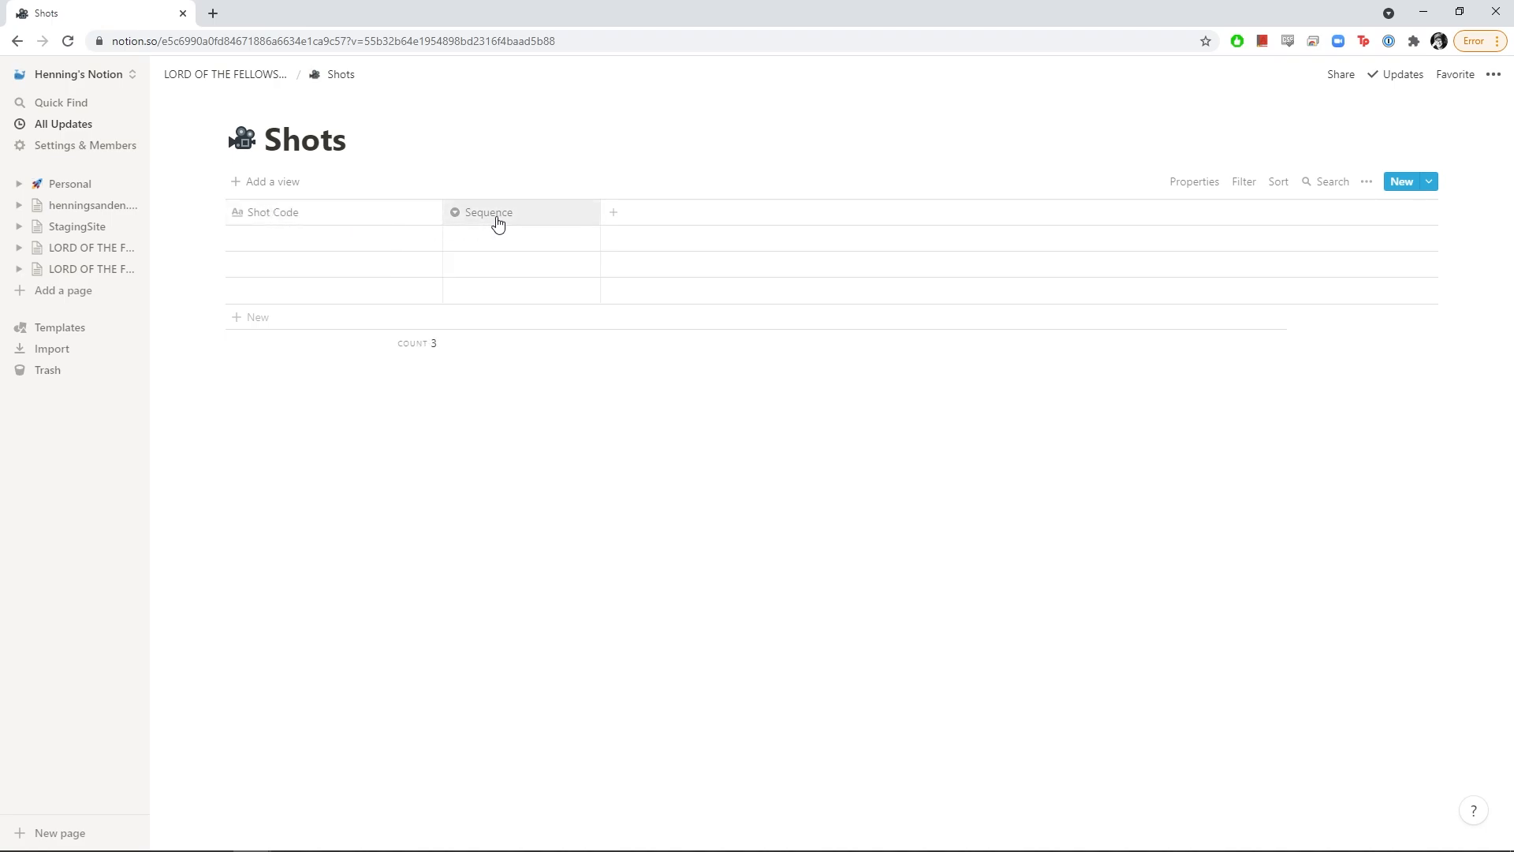
{"action": "left_click", "coordinate": [341, 215]}
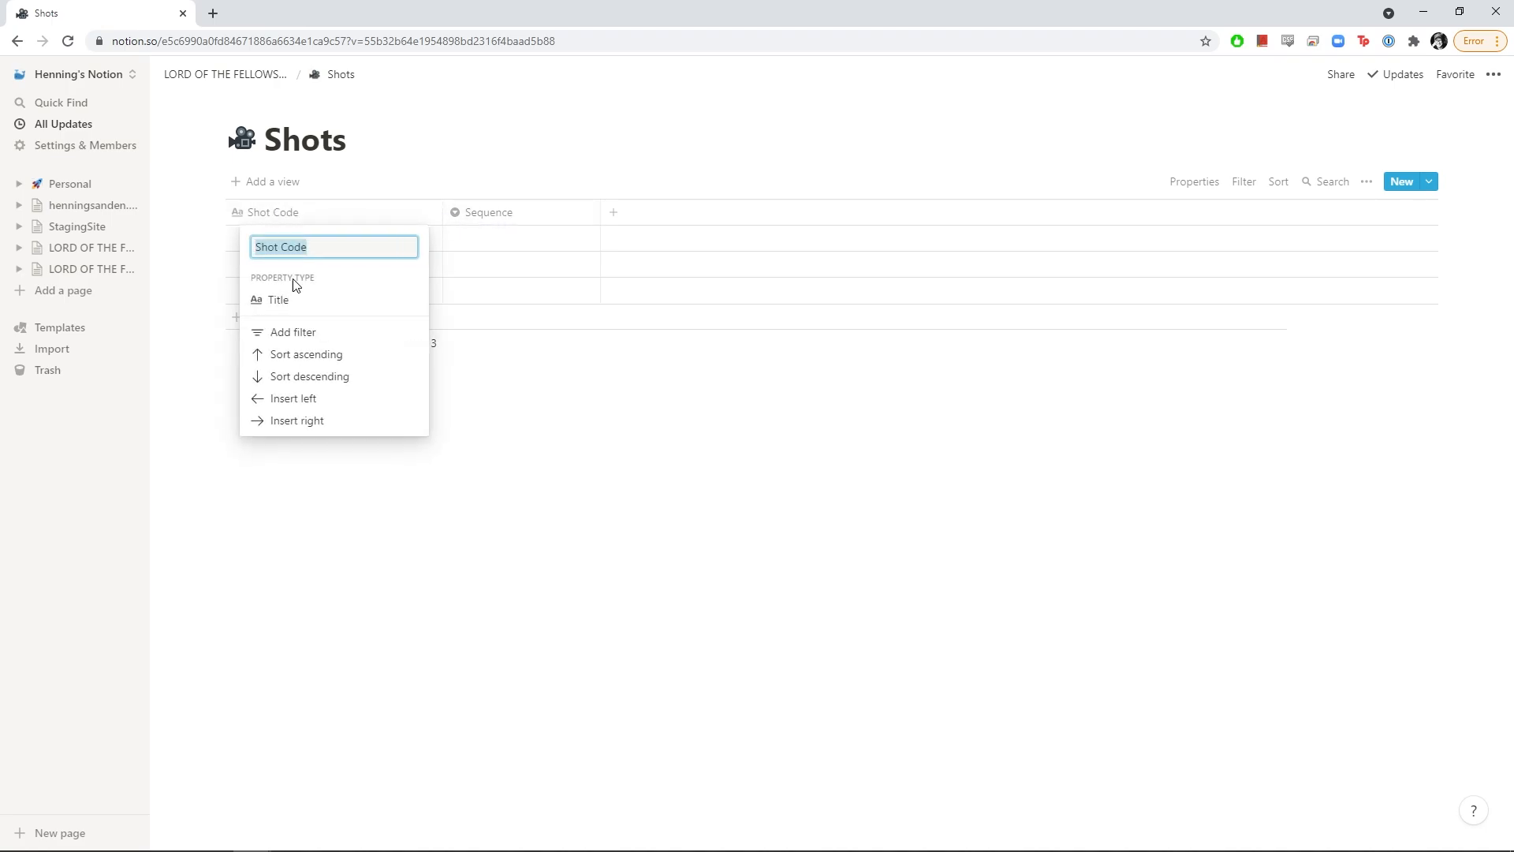
{"action": "left_click", "coordinate": [304, 497]}
{"action": "left_click_drag", "start_coordinate": [321, 213], "coordinate": [476, 223]}
{"action": "left_click", "coordinate": [473, 221]}
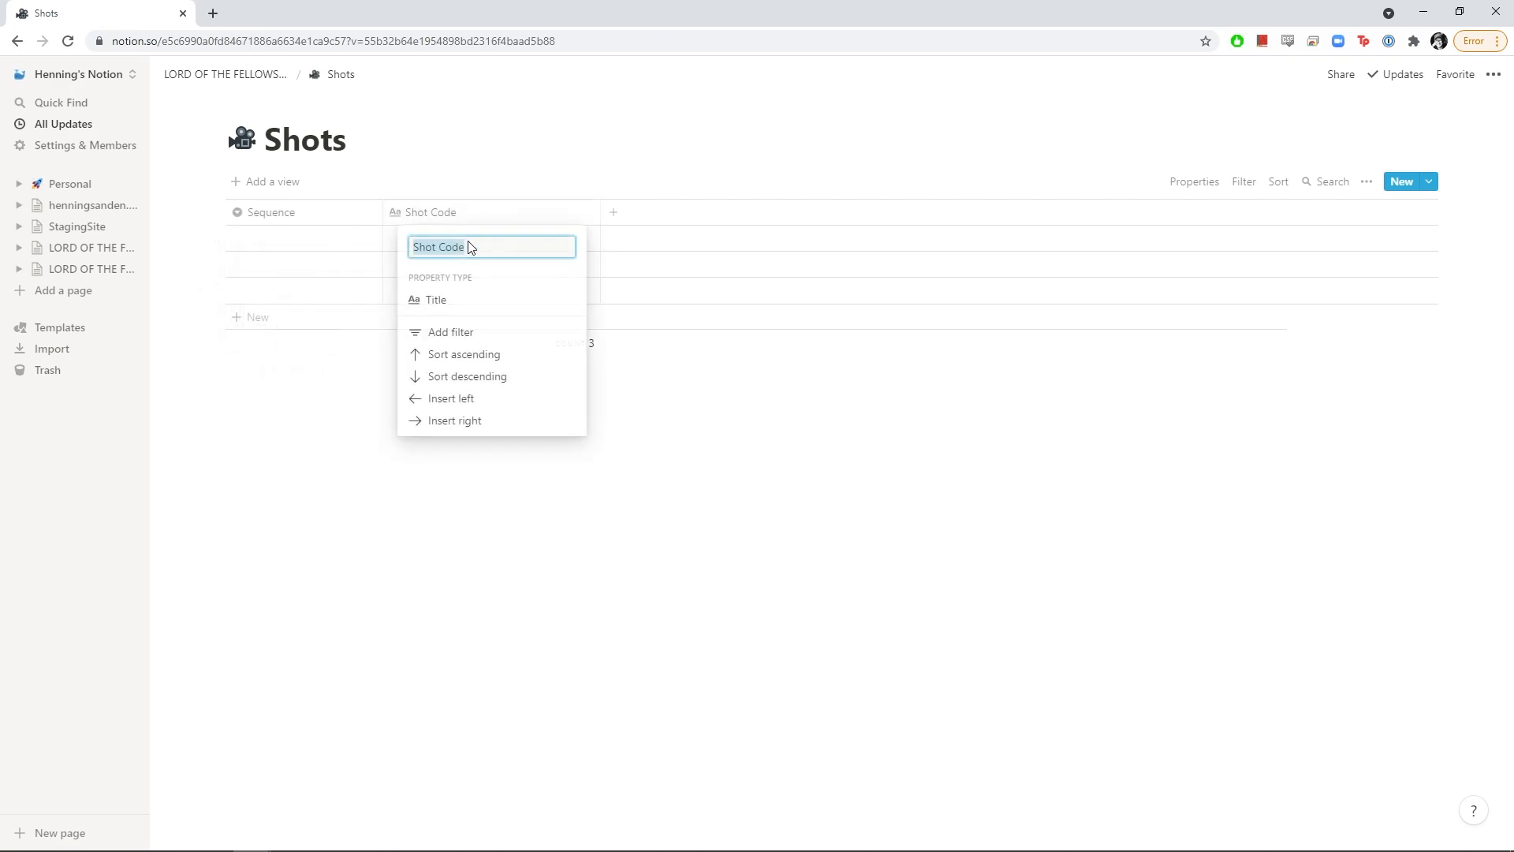
{"action": "left_click", "coordinate": [266, 405]}
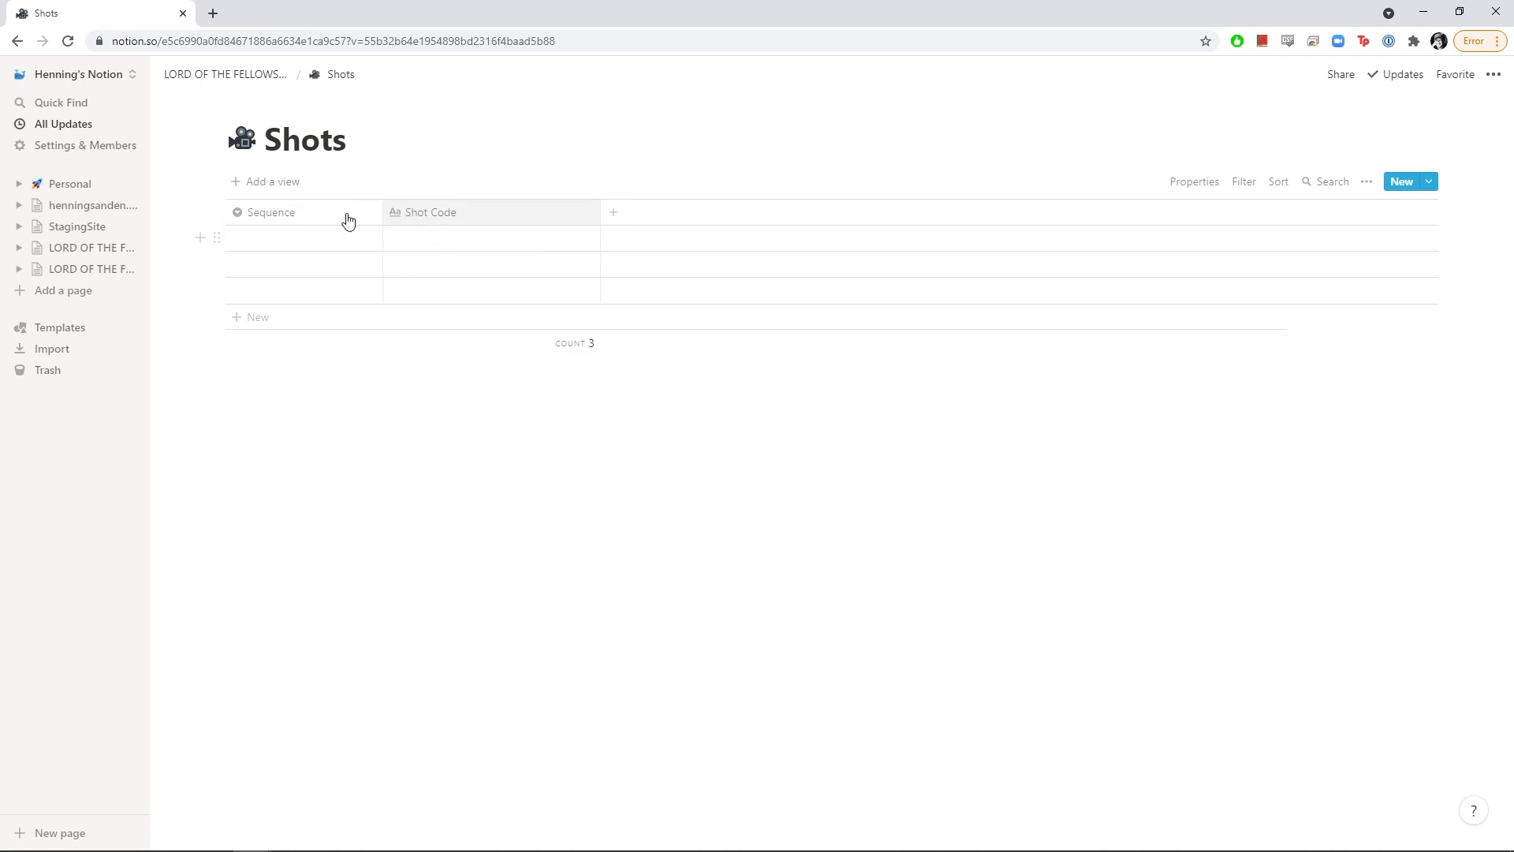
Confirm Sequence is a Select column and narrow the Shot Code column
{"action": "left_click", "coordinate": [311, 218]}
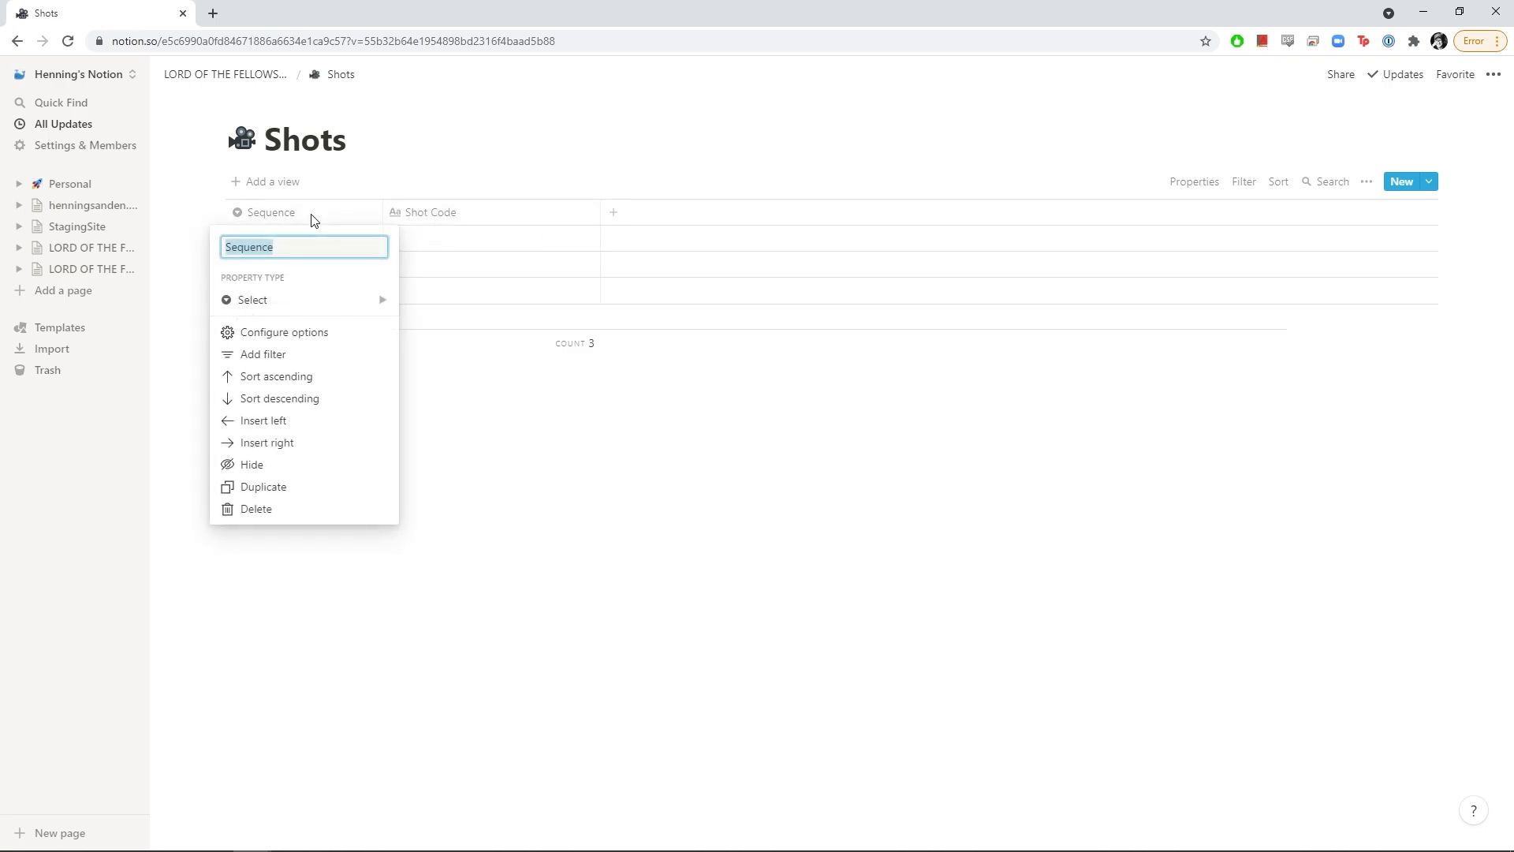
{"action": "left_click", "coordinate": [318, 297]}
{"action": "left_click", "coordinate": [681, 583]}
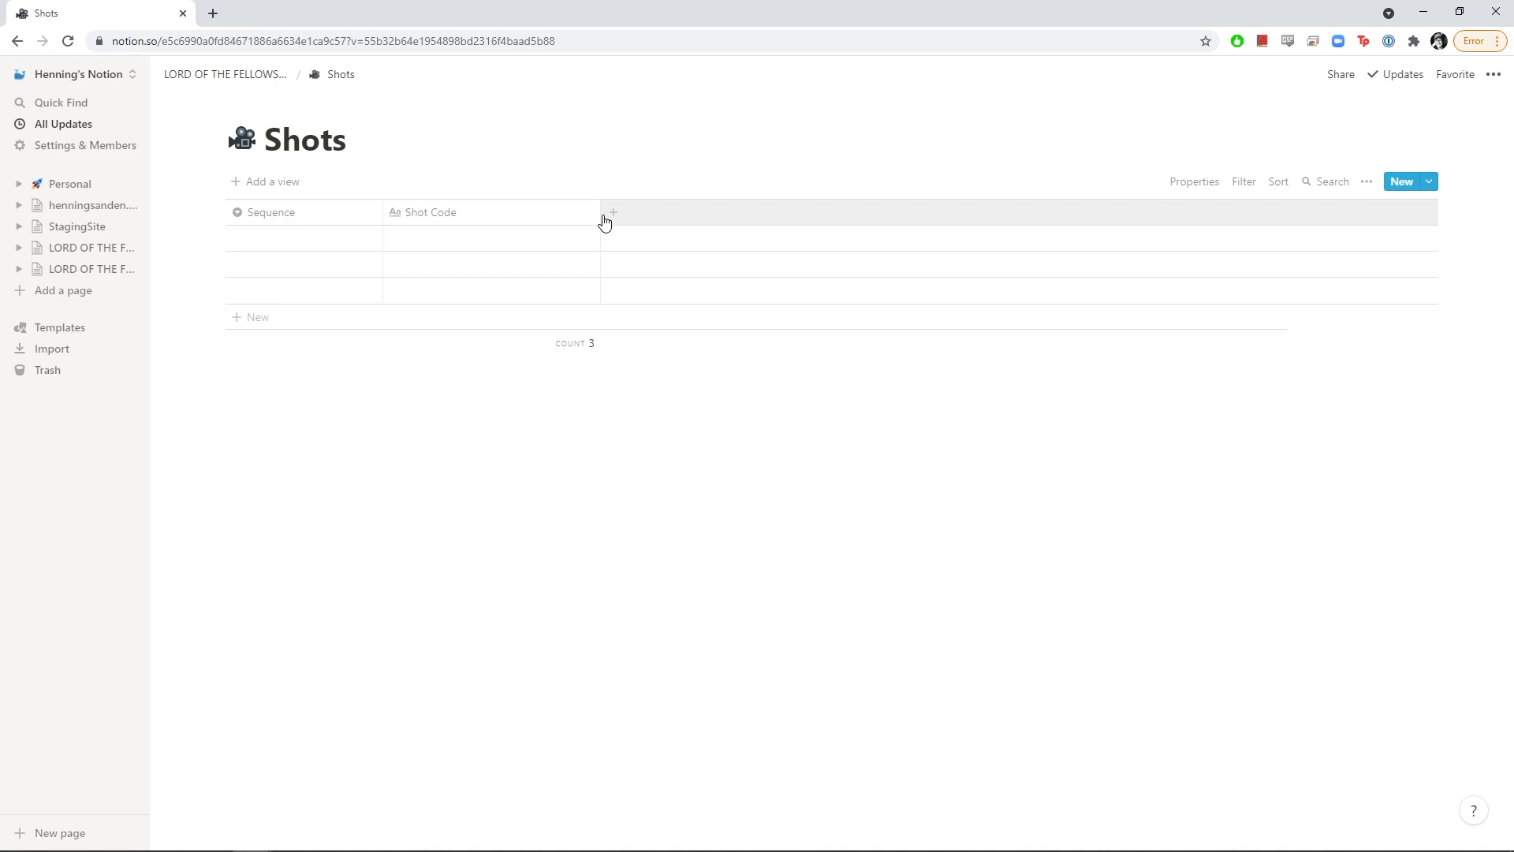
{"action": "left_click_drag", "start_coordinate": [601, 223], "coordinate": [492, 219]}
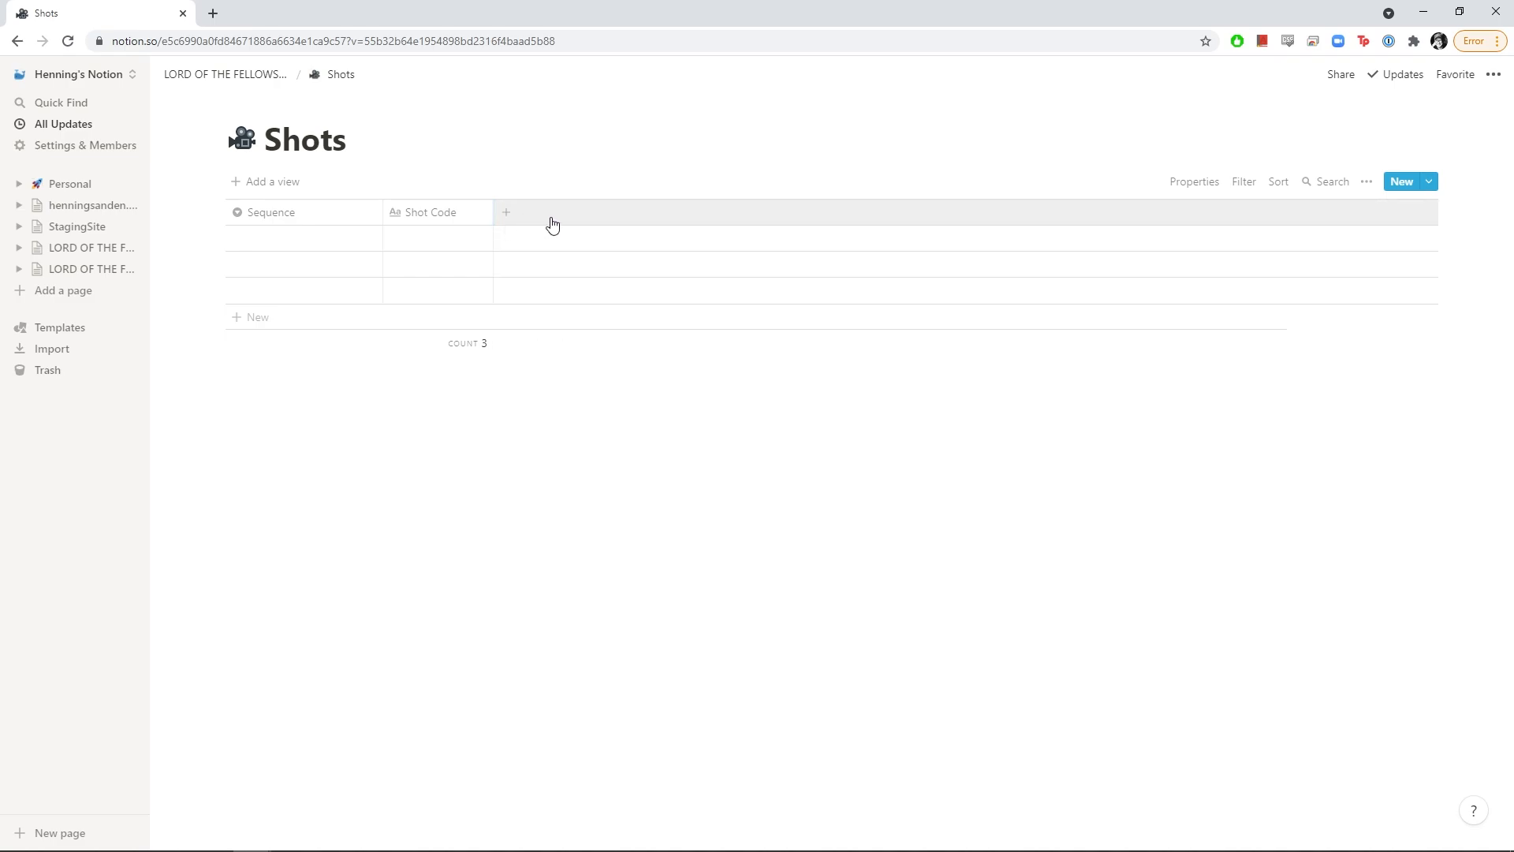
Add a Status select column and a Frame Range column
{"action": "left_click", "coordinate": [511, 216]}
{"action": "mouse_move", "coordinate": [561, 305]}
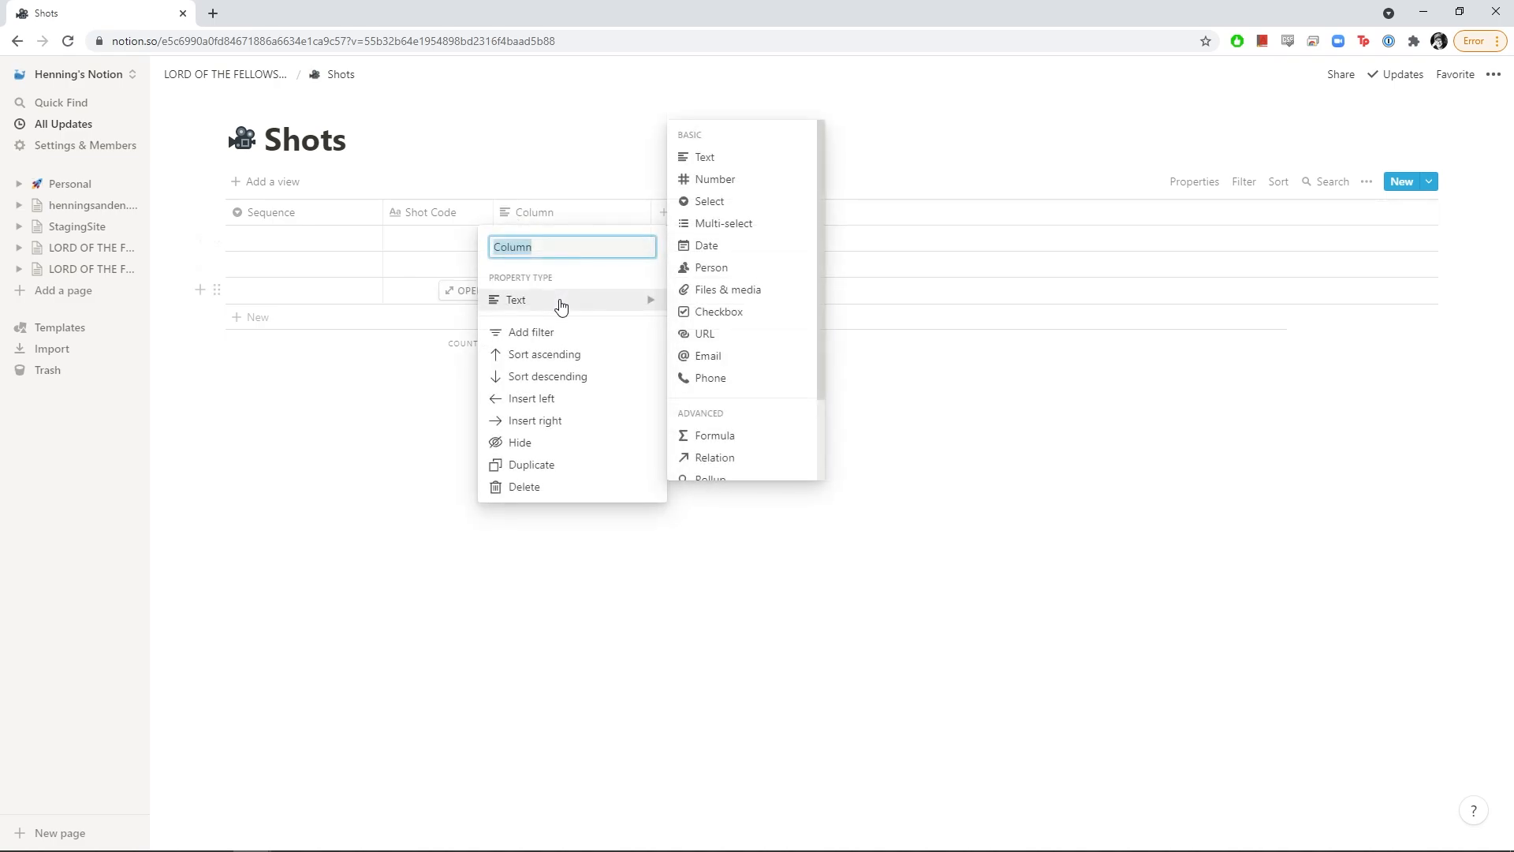
{"action": "left_click", "coordinate": [713, 203]}
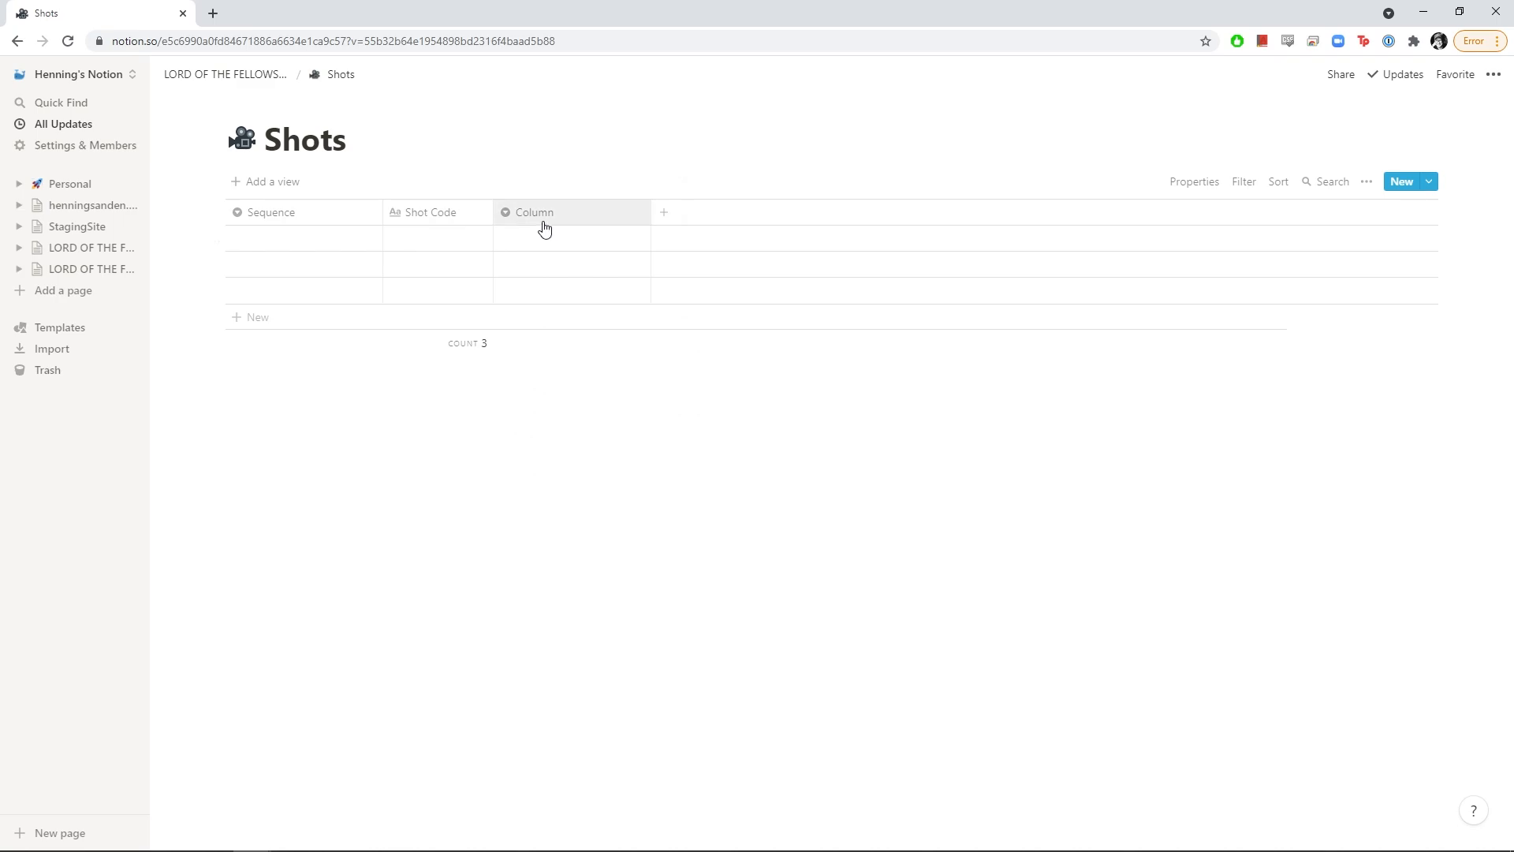
{"action": "left_click", "coordinate": [544, 228]}
{"action": "type", "text": "Status"}
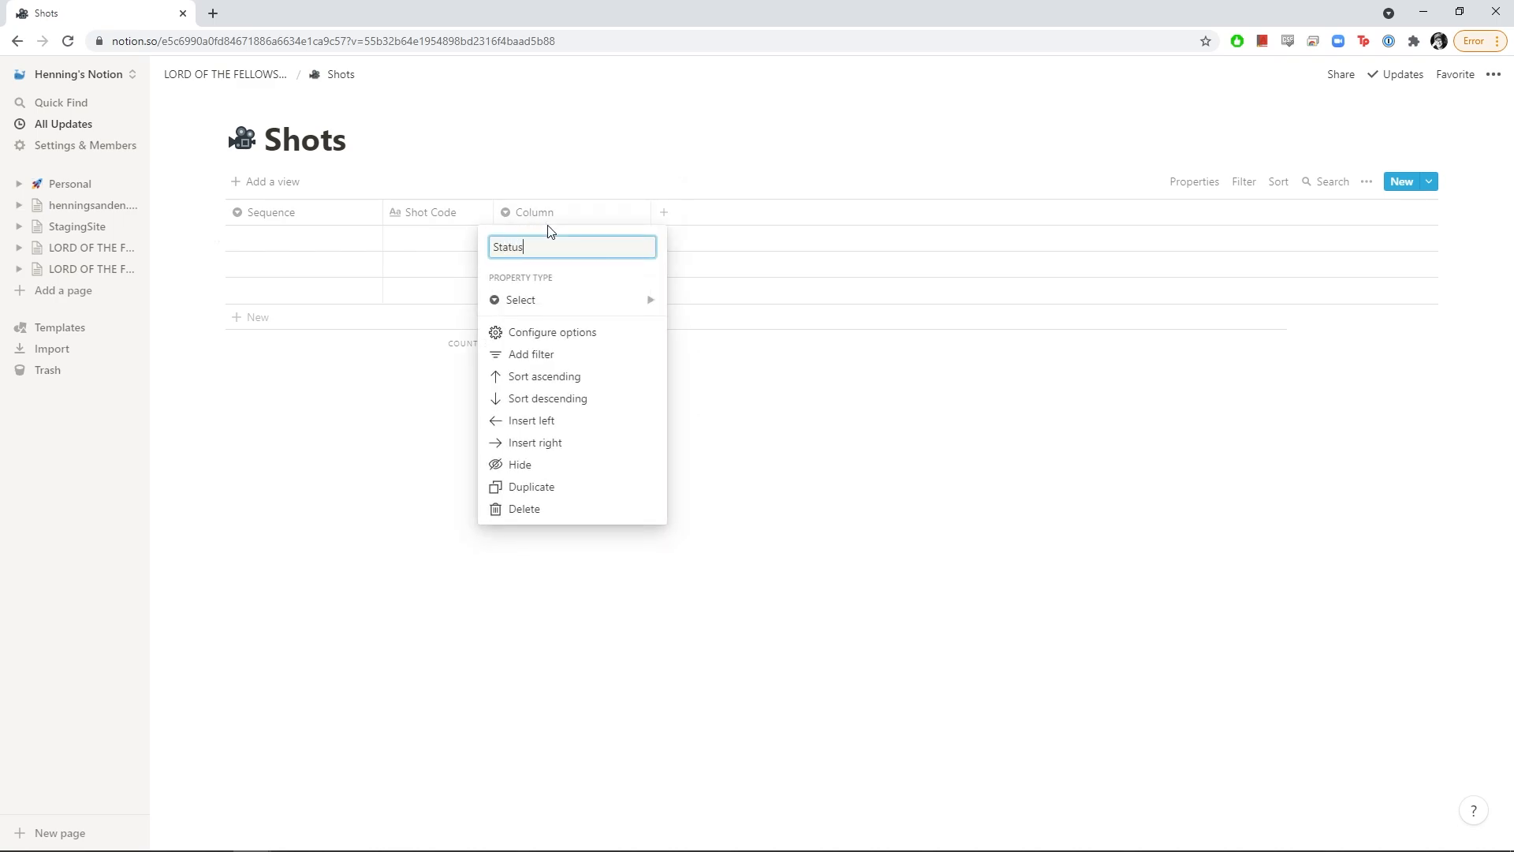
{"action": "key", "text": "Return"}
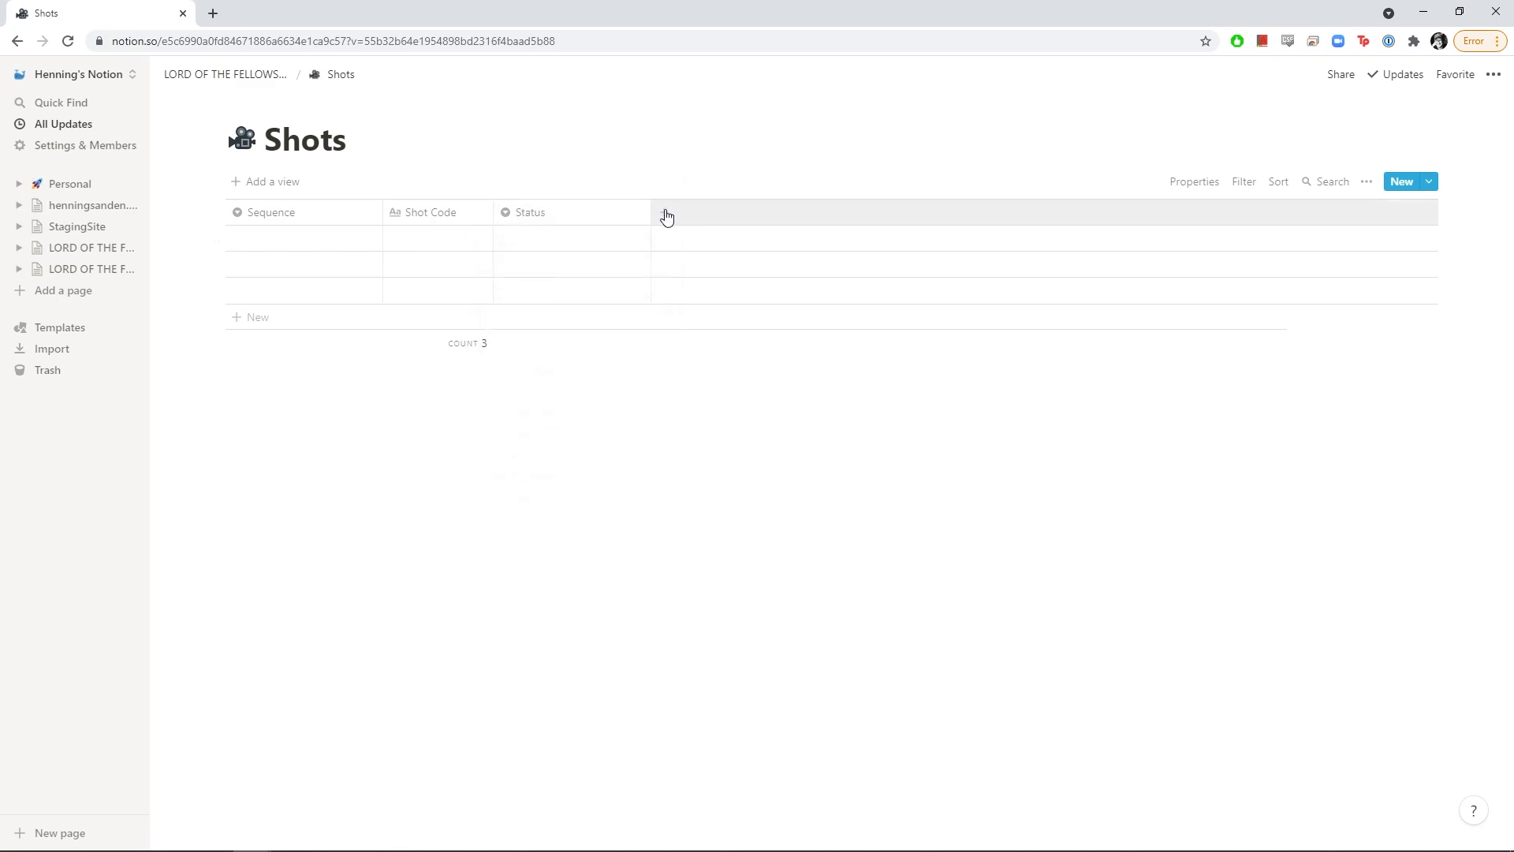
{"action": "left_click", "coordinate": [667, 218]}
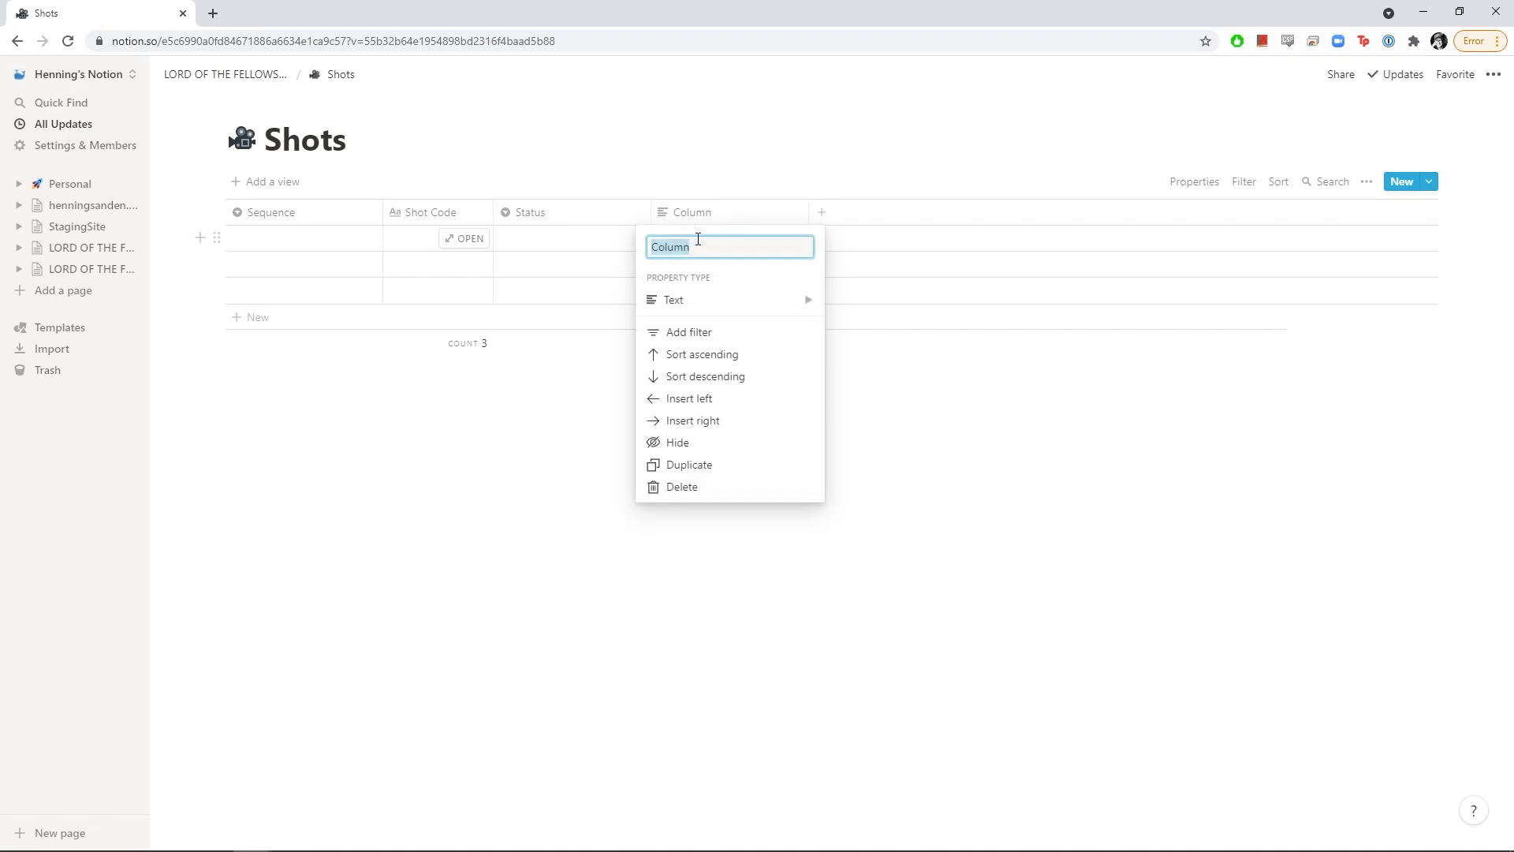
{"action": "type", "text": "Frame Range"}
{"action": "key", "text": "Return"}
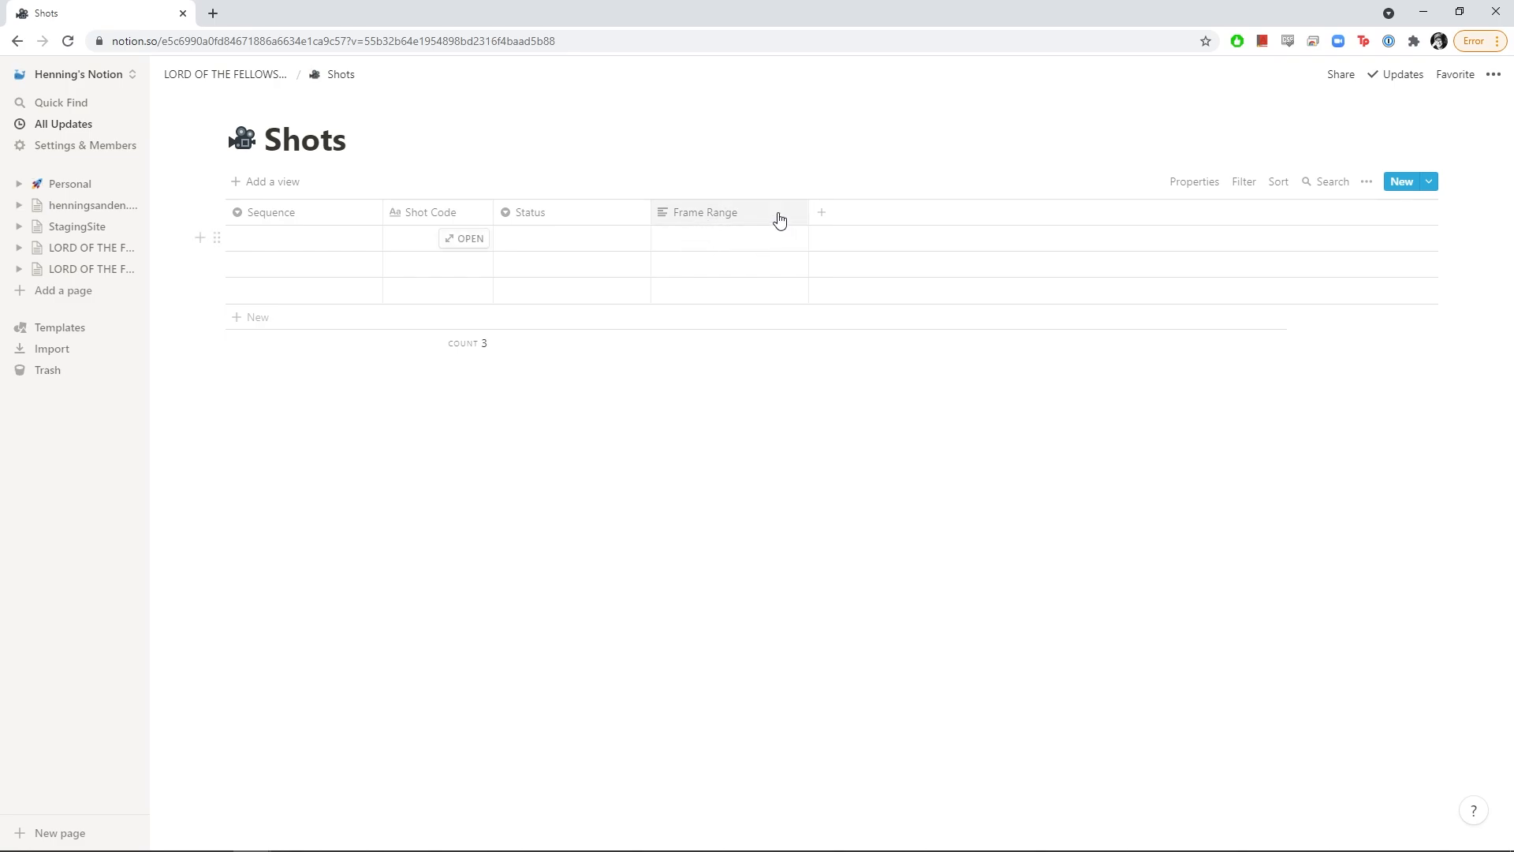
Add a date-type column named Timeline
{"action": "left_click", "coordinate": [824, 220]}
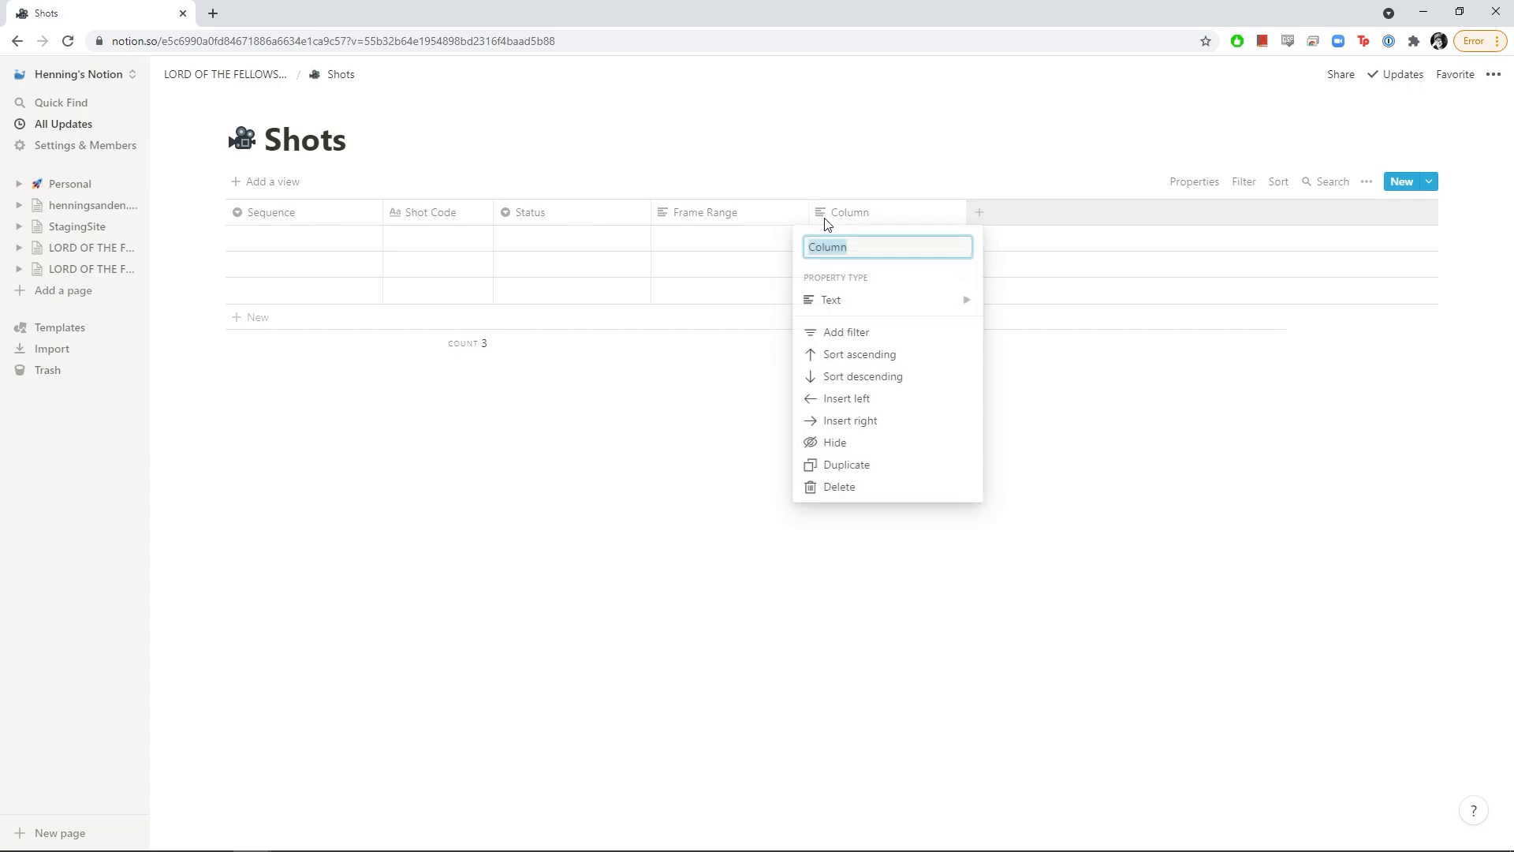
{"action": "mouse_move", "coordinate": [840, 301]}
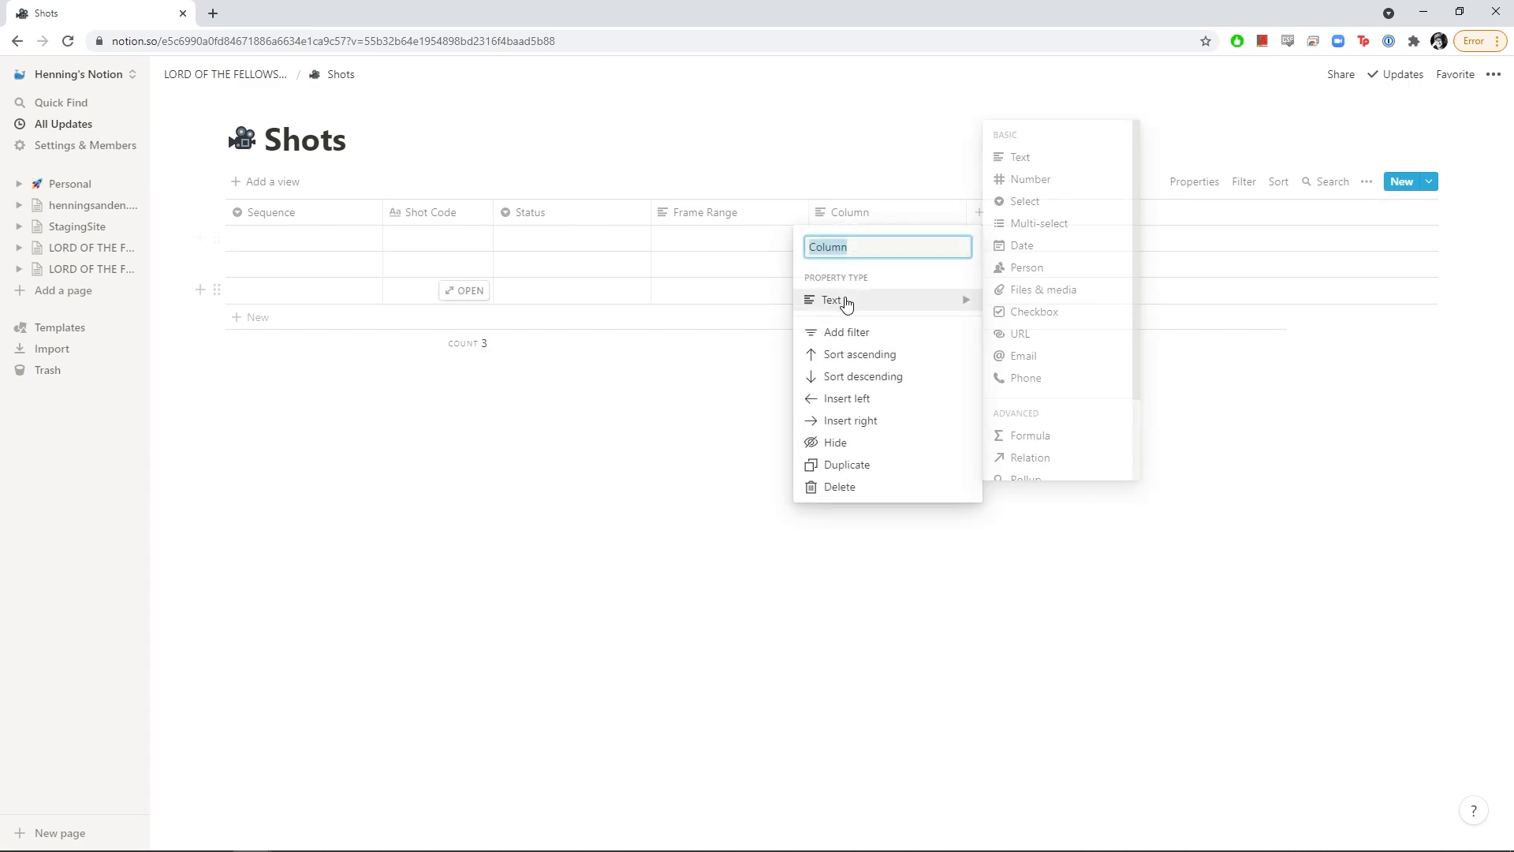
{"action": "left_click", "coordinate": [1027, 256]}
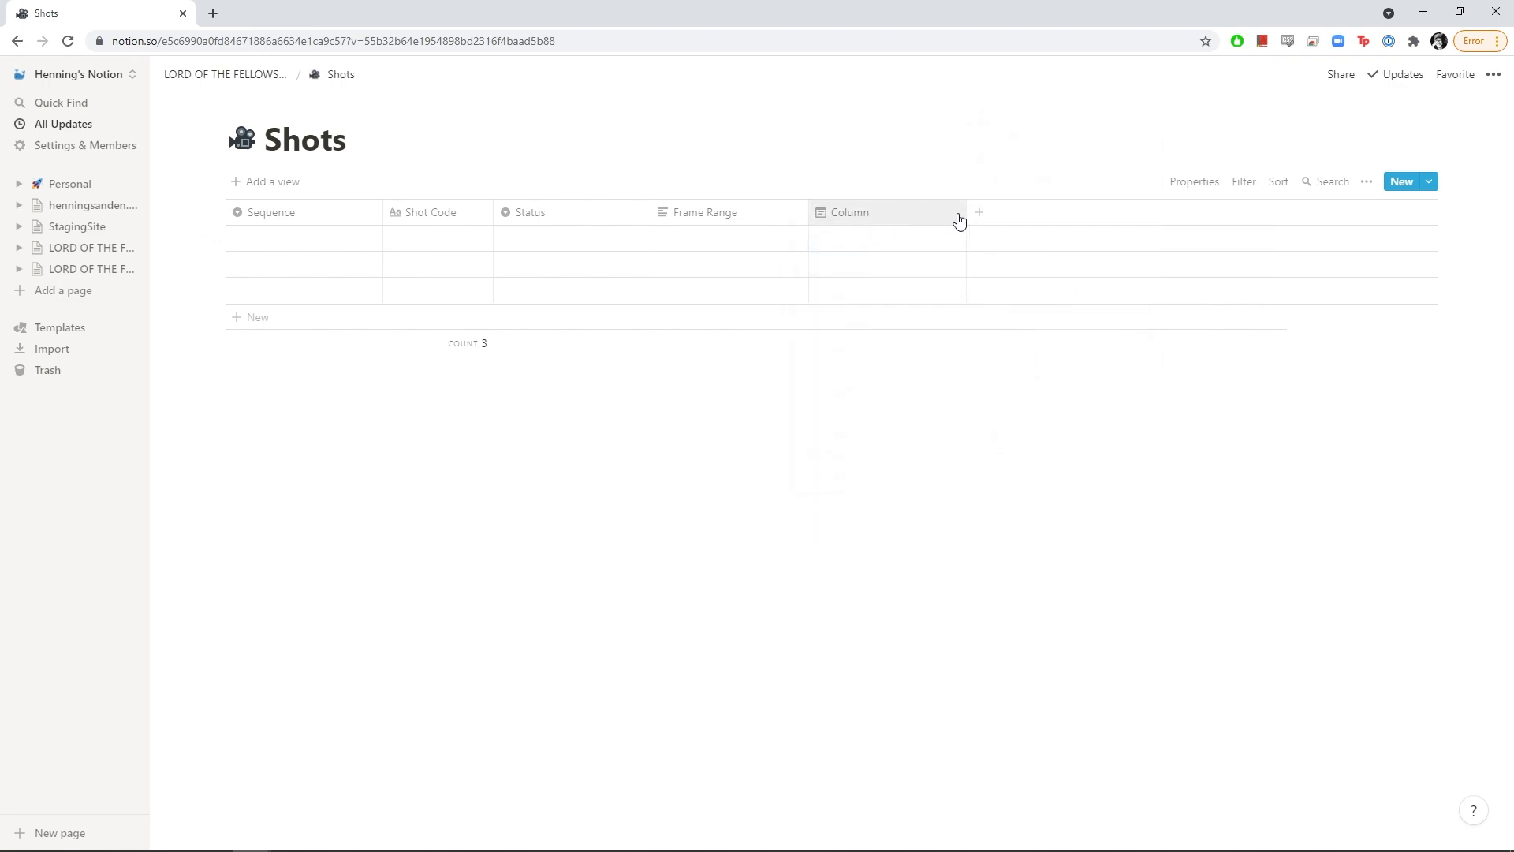
{"action": "left_click", "coordinate": [874, 223]}
{"action": "type", "text": "Timeline"}
{"action": "key", "text": "Return"}
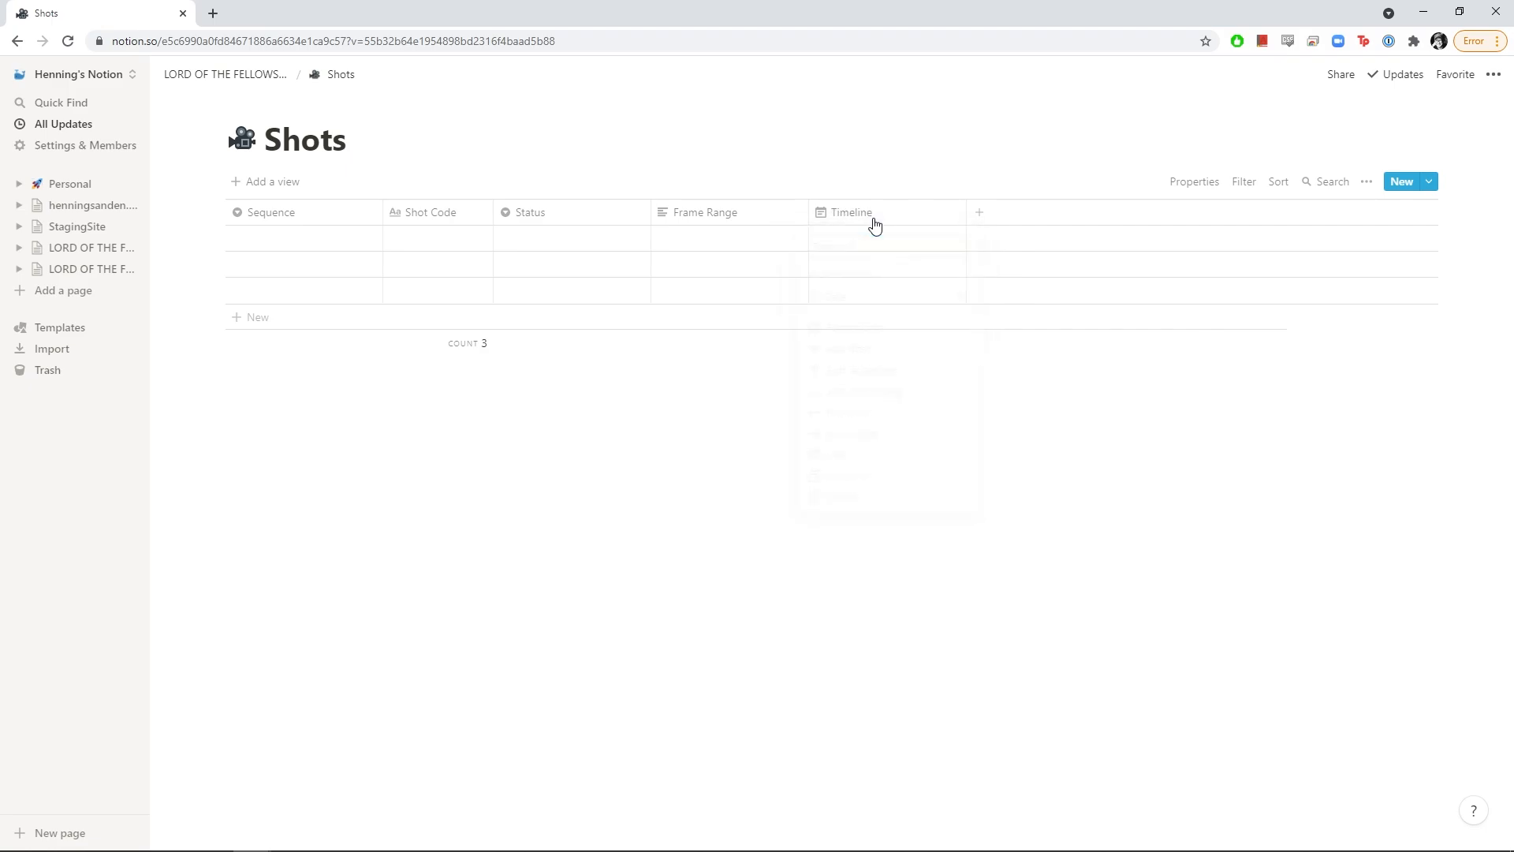
Add a new select column and name it Artist
{"action": "left_click", "coordinate": [980, 213]}
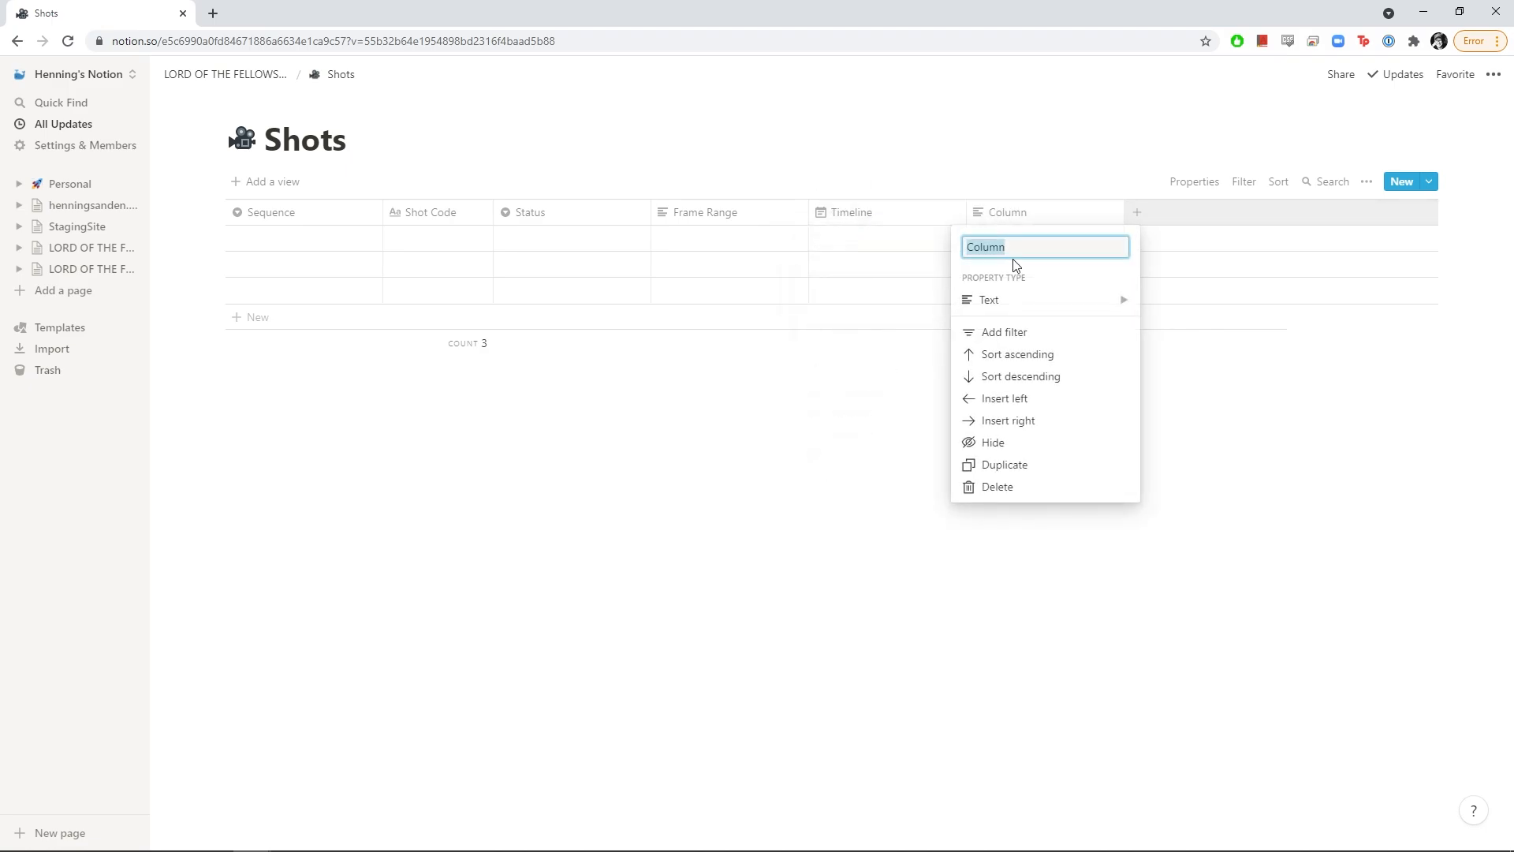
{"action": "left_click", "coordinate": [1001, 300]}
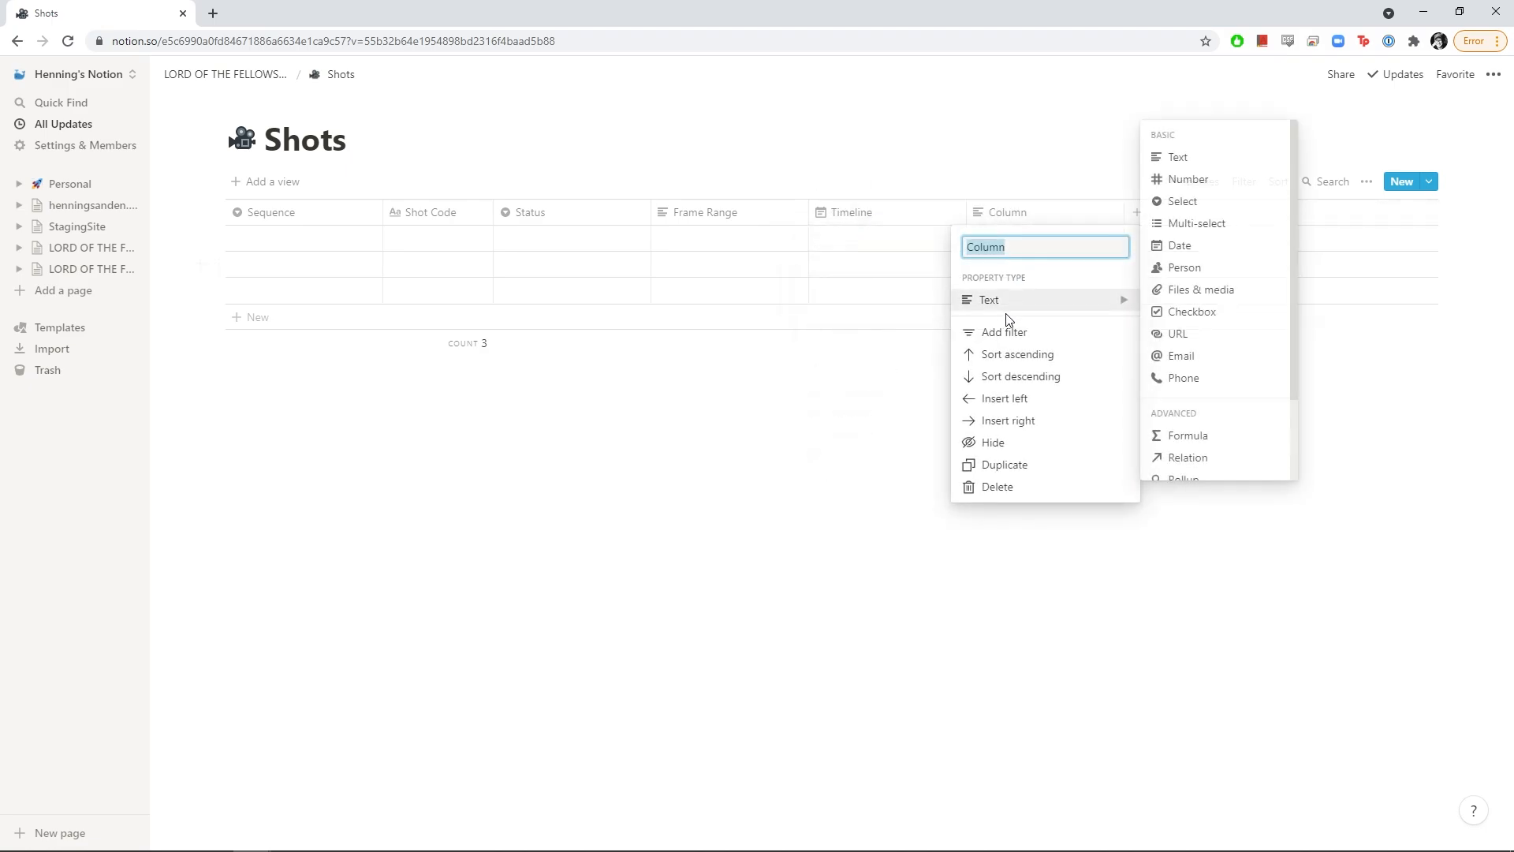
{"action": "left_click", "coordinate": [1188, 207]}
{"action": "left_click", "coordinate": [1030, 246]}
{"action": "type", "text": "Arits"}
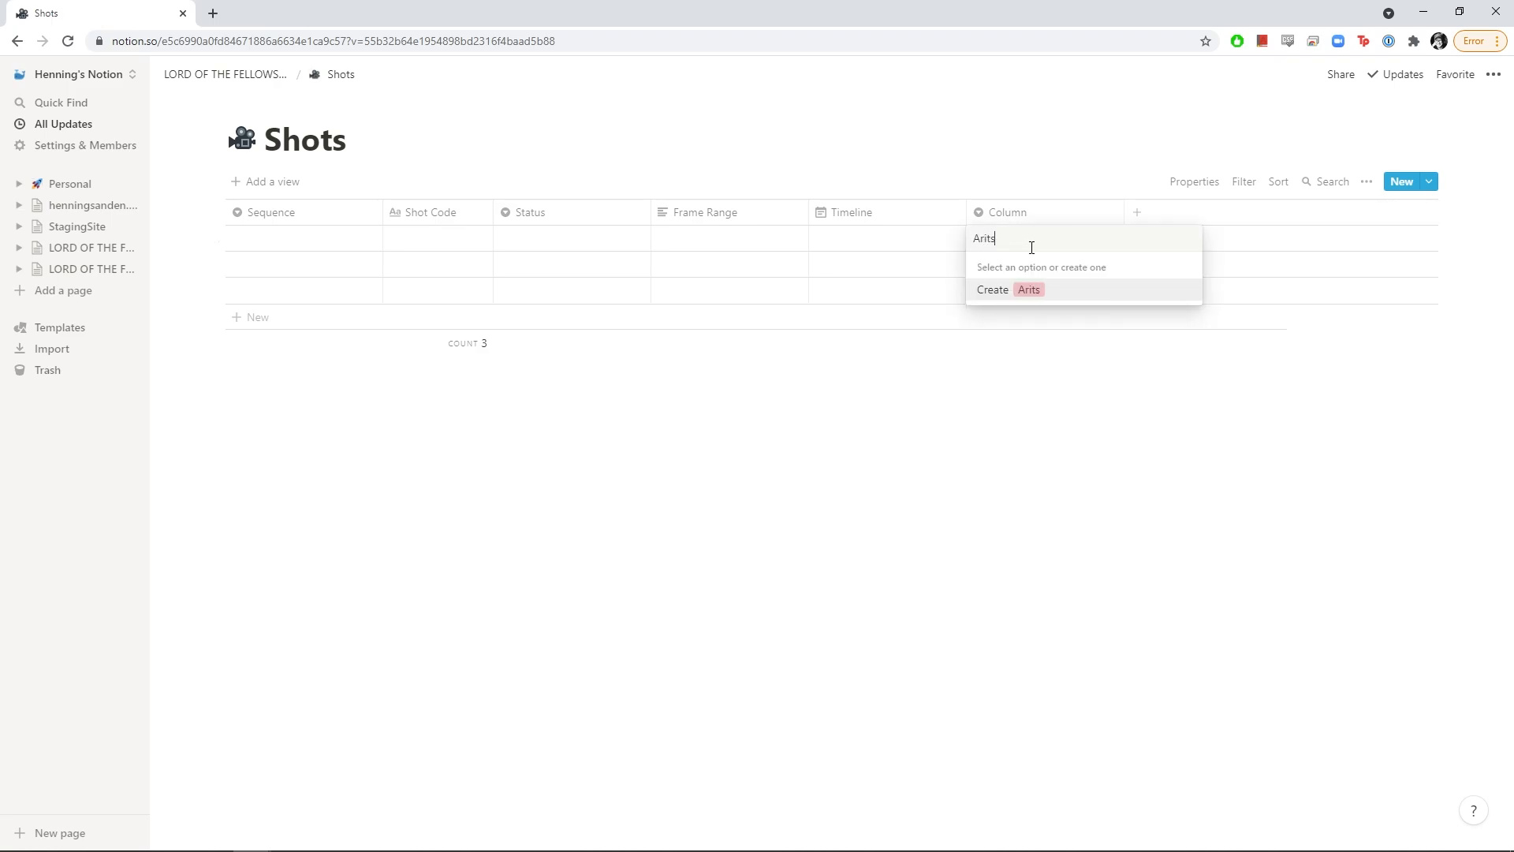
{"action": "type", "text": "t"}
{"action": "key", "text": "BackSpace"}
{"action": "key", "text": "BackSpace"}
{"action": "key", "text": "BackSpace"}
{"action": "key", "text": "BackSpace"}
{"action": "key", "text": "BackSpace"}
{"action": "key", "text": "BackSpace"}
{"action": "type", "text": "Artist"}
{"action": "key", "text": "Return"}
{"action": "left_click", "coordinate": [1040, 219]}
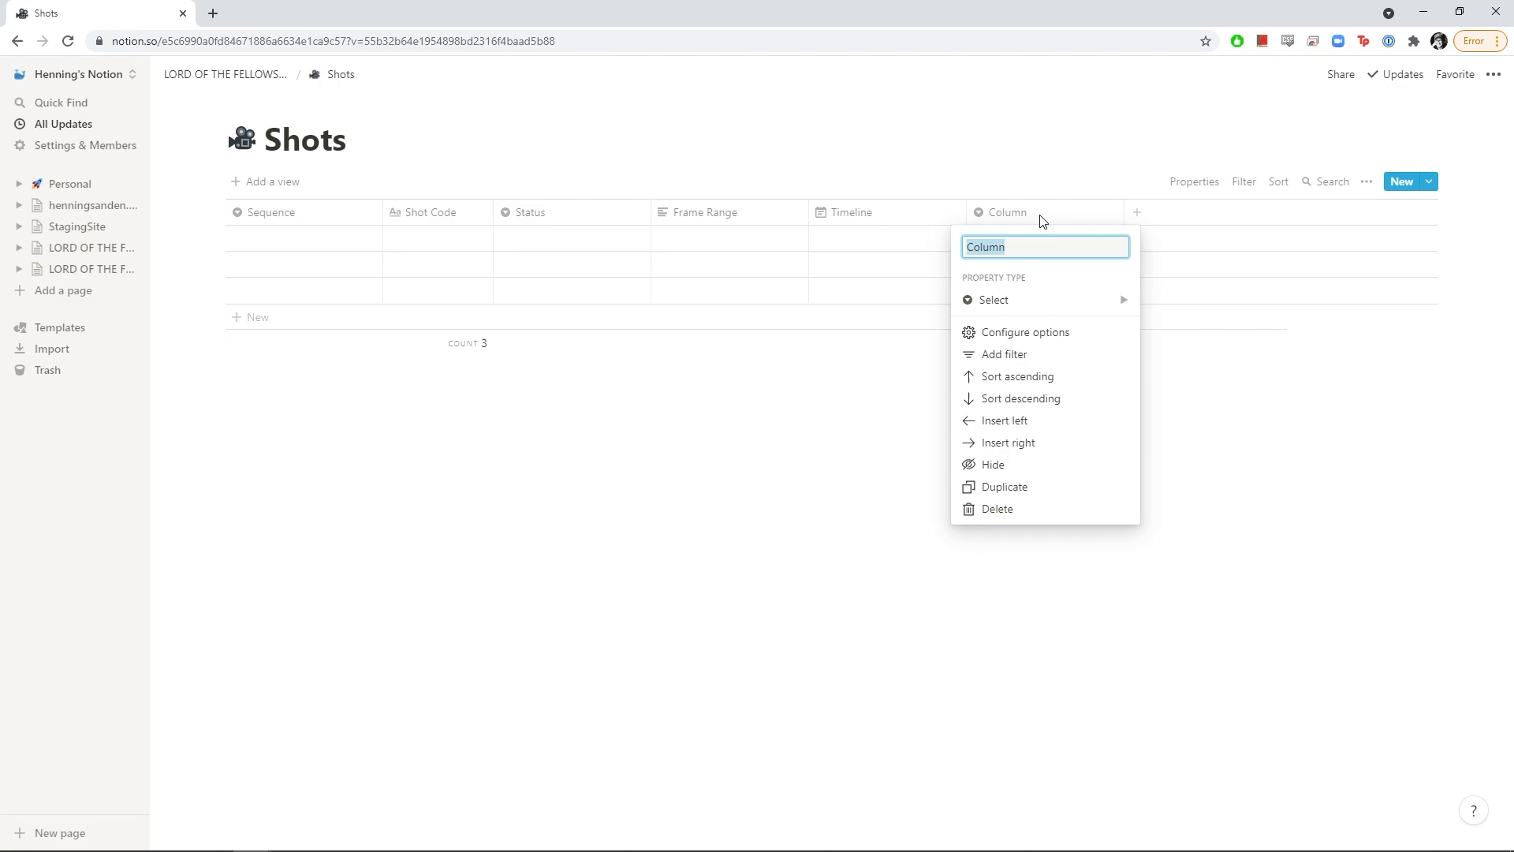
{"action": "type", "text": "Artist"}
{"action": "key", "text": "Return"}
Clear and delete the stray 'Artist' test option from the Artist column
{"action": "left_click", "coordinate": [1023, 241]}
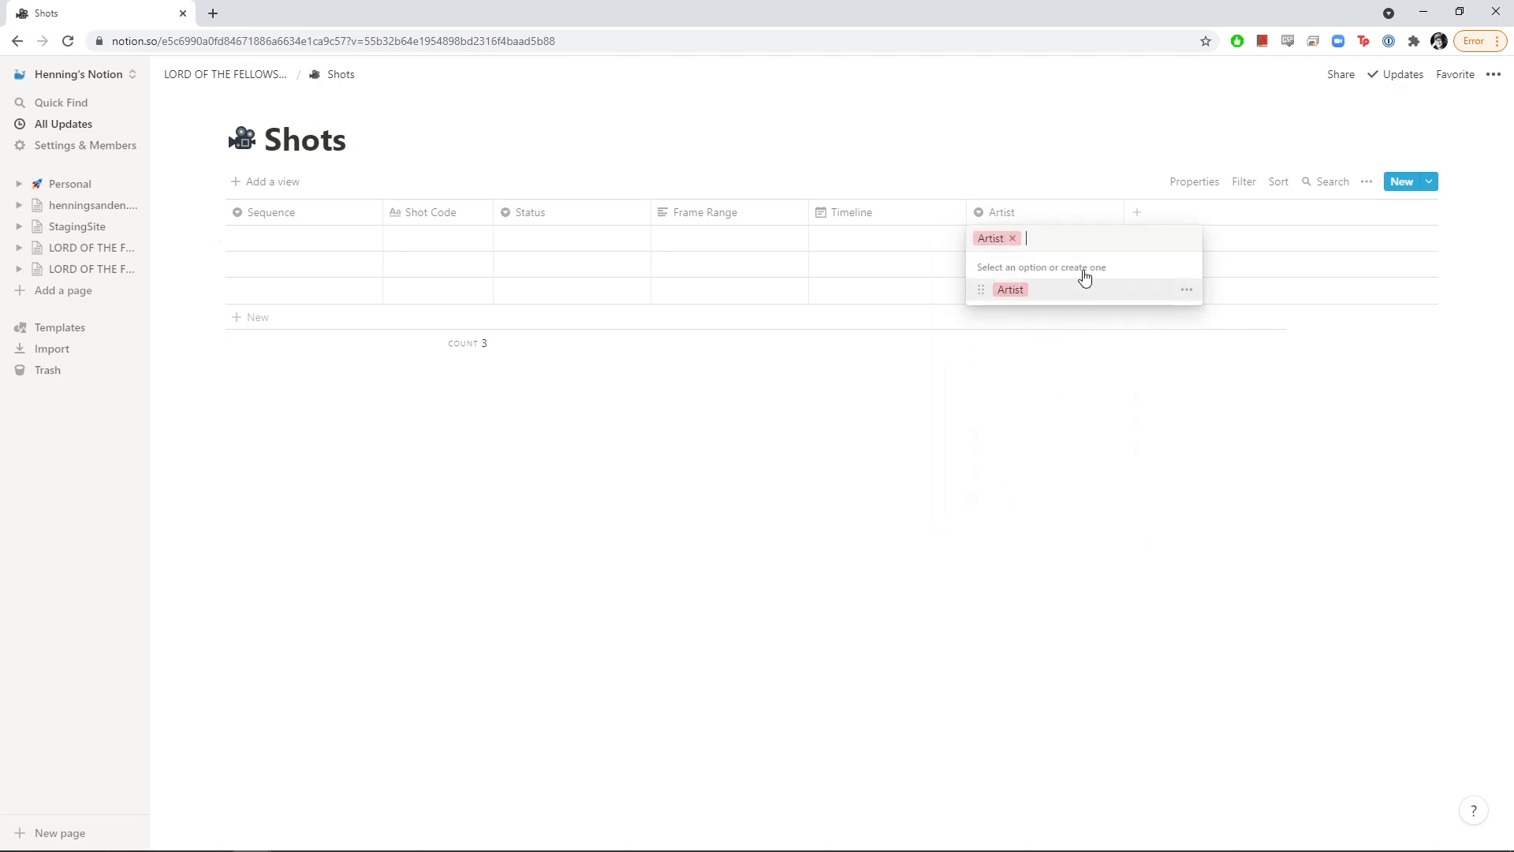
{"action": "left_click", "coordinate": [1013, 239]}
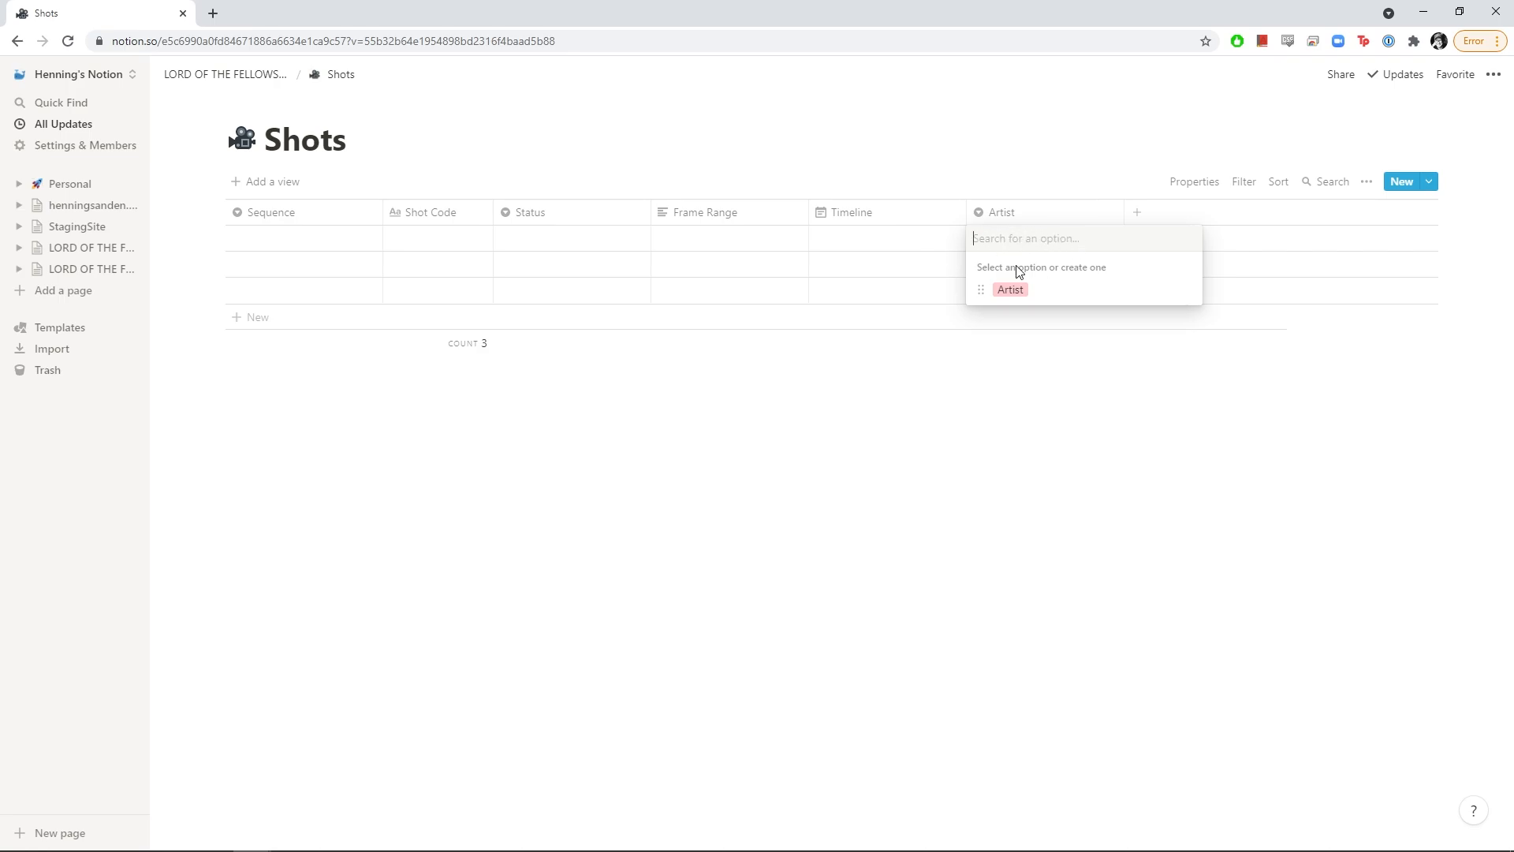
{"action": "mouse_move", "coordinate": [1068, 295]}
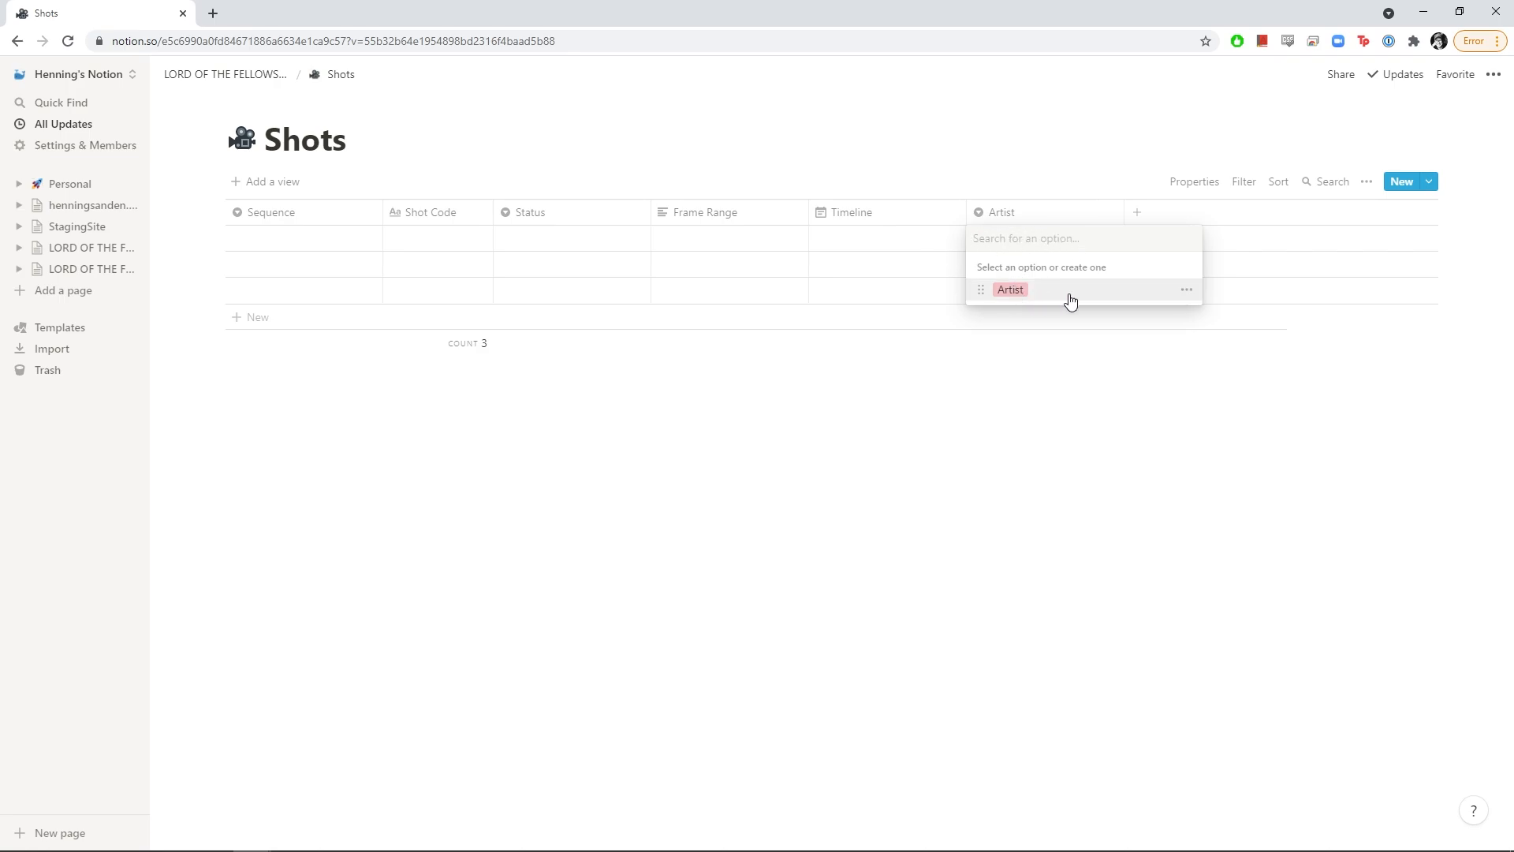
{"action": "left_click", "coordinate": [1188, 293]}
{"action": "left_click", "coordinate": [1154, 355]}
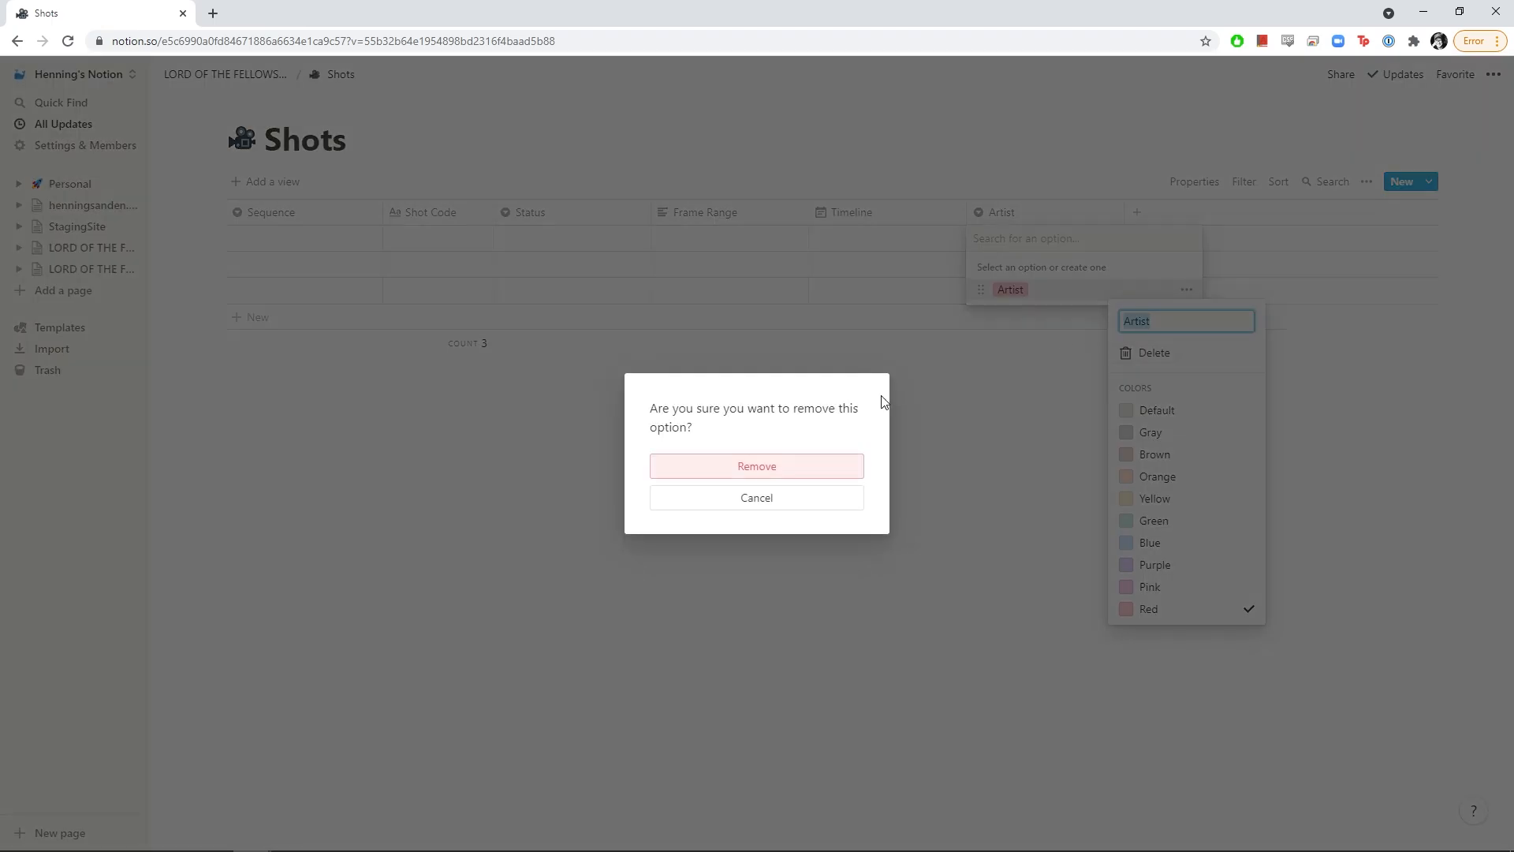
{"action": "left_click", "coordinate": [821, 465]}
{"action": "key", "text": "Escape"}
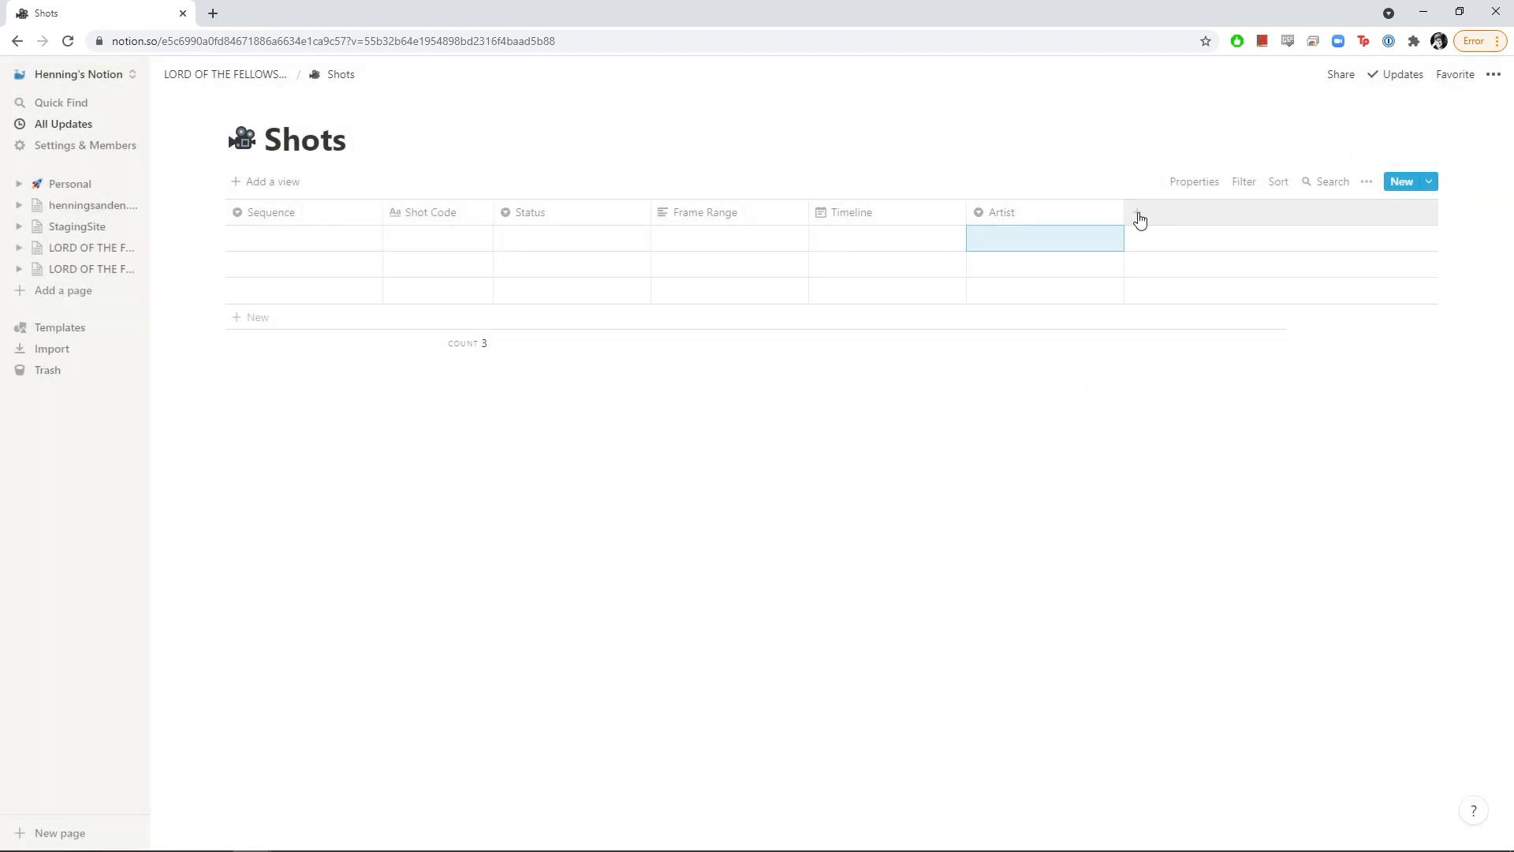
Add a Reference column of URL type and a Description column
{"action": "left_click", "coordinate": [1138, 215]}
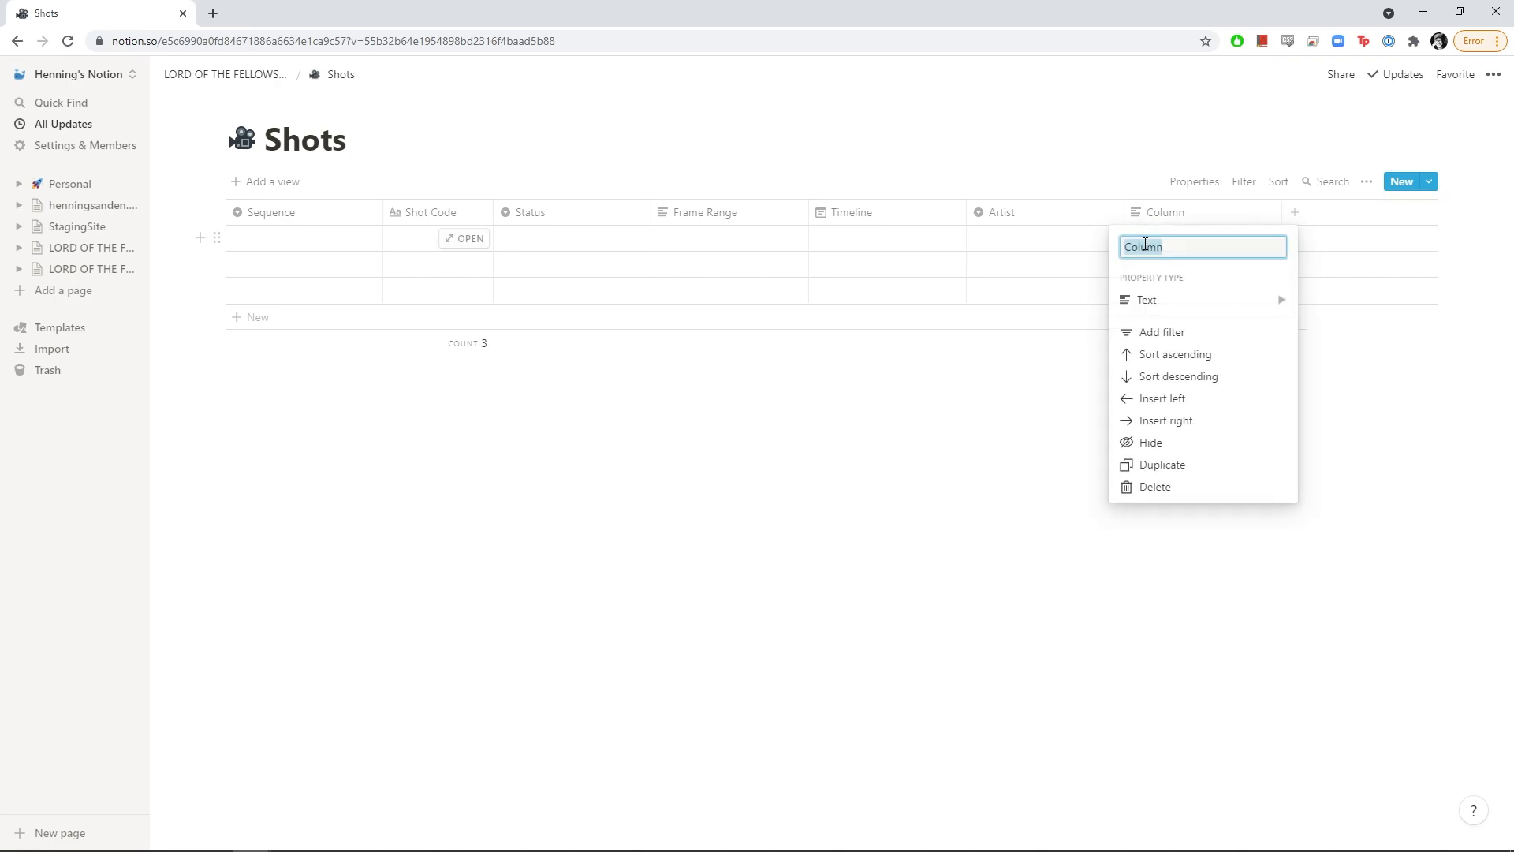
{"action": "type", "text": "Pro"}
{"action": "key", "text": "BackSpace"}
{"action": "key", "text": "BackSpace"}
{"action": "key", "text": "BackSpace"}
{"action": "type", "text": "Reference"}
{"action": "key", "text": "Return"}
{"action": "left_click", "coordinate": [1159, 212]}
{"action": "left_click", "coordinate": [1144, 300]}
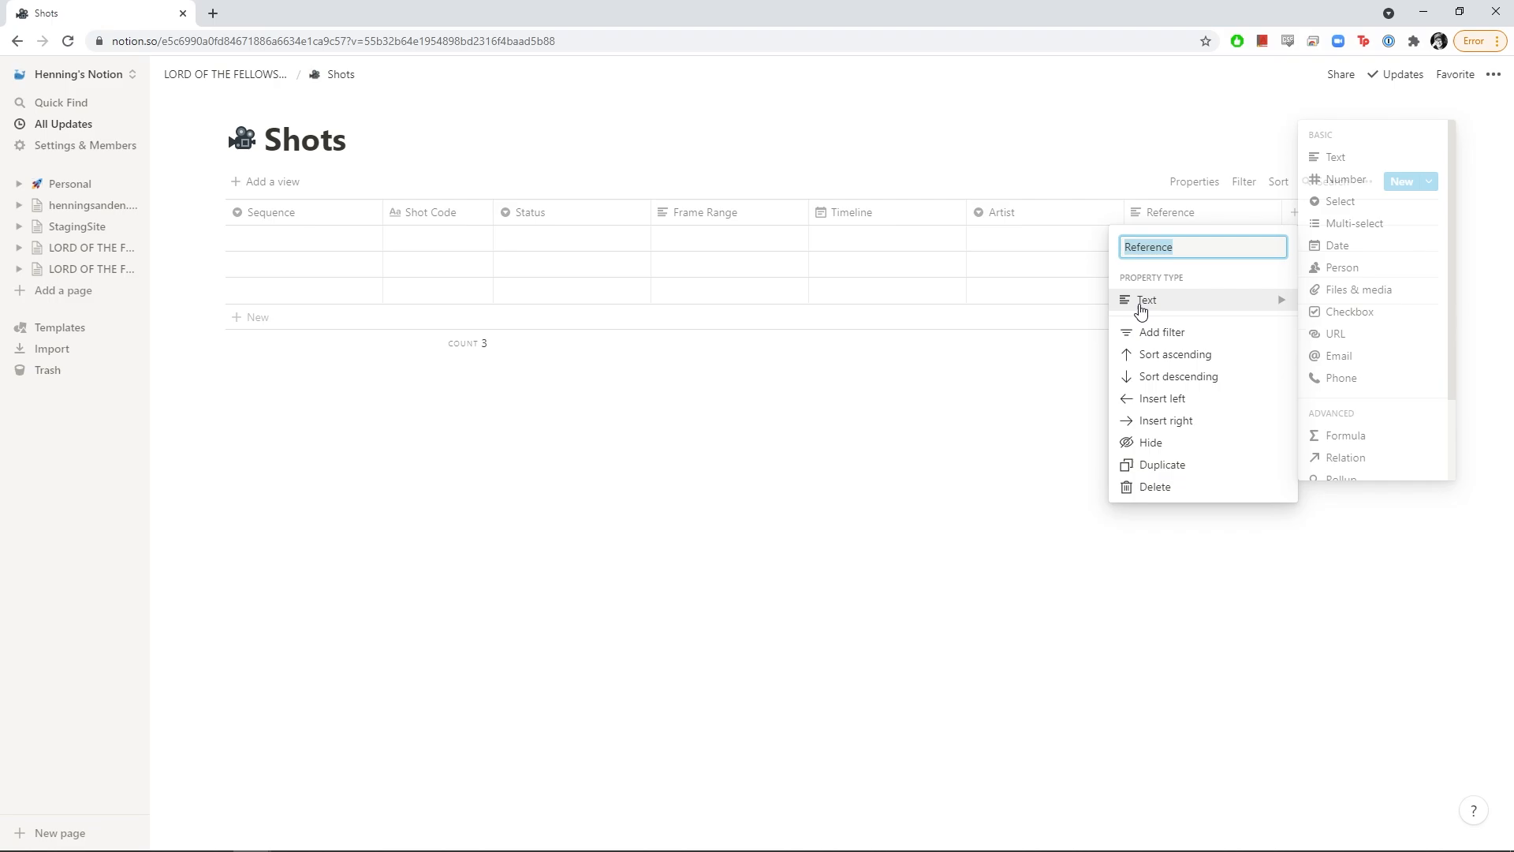
{"action": "left_click", "coordinate": [1343, 335]}
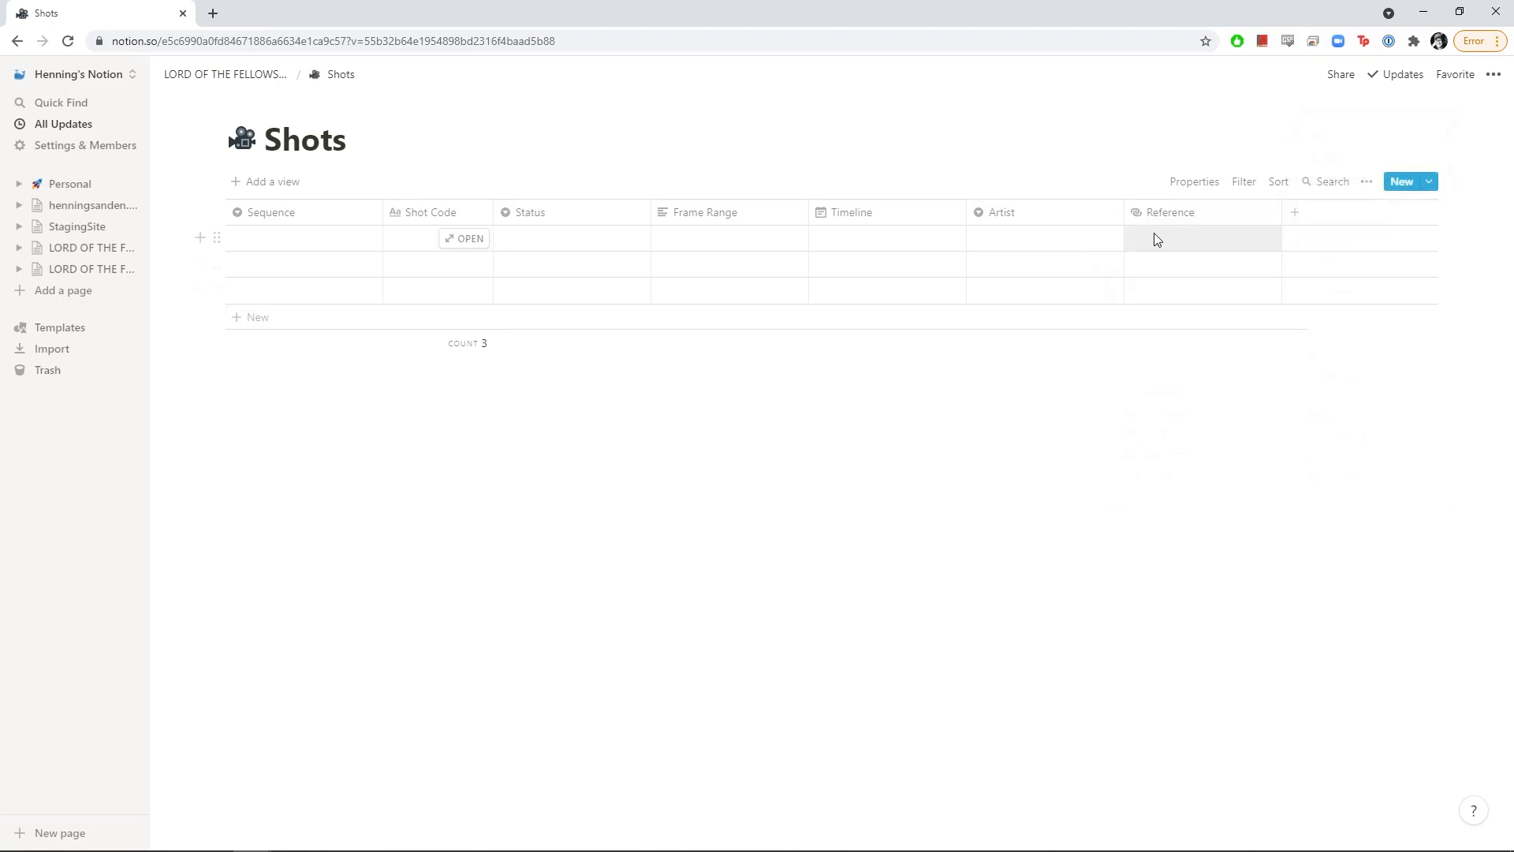
{"action": "left_click", "coordinate": [1294, 212]}
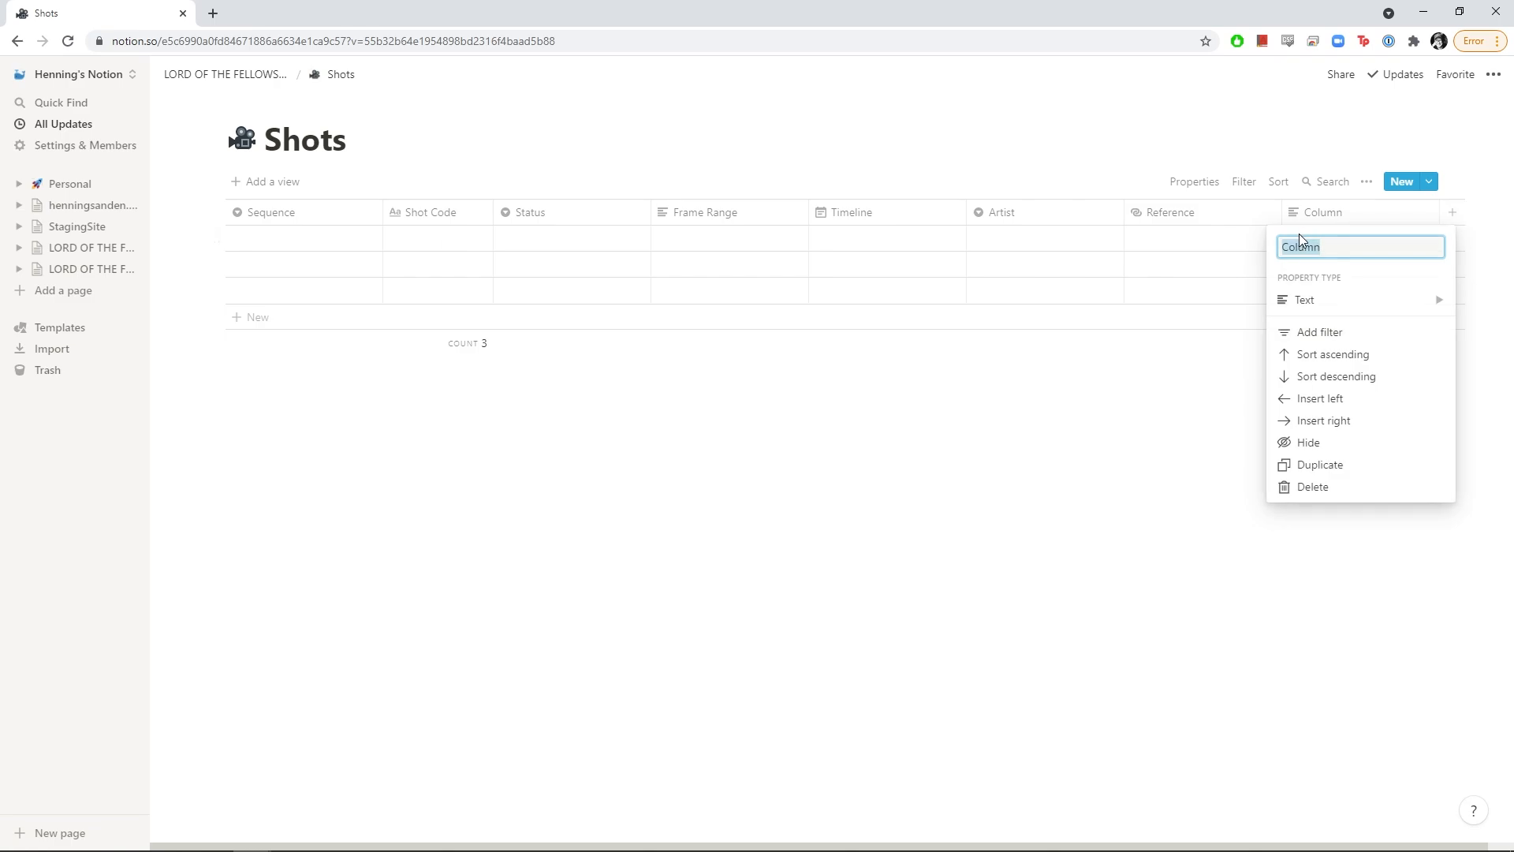
{"action": "type", "text": "Description"}
{"action": "key", "text": "Return"}
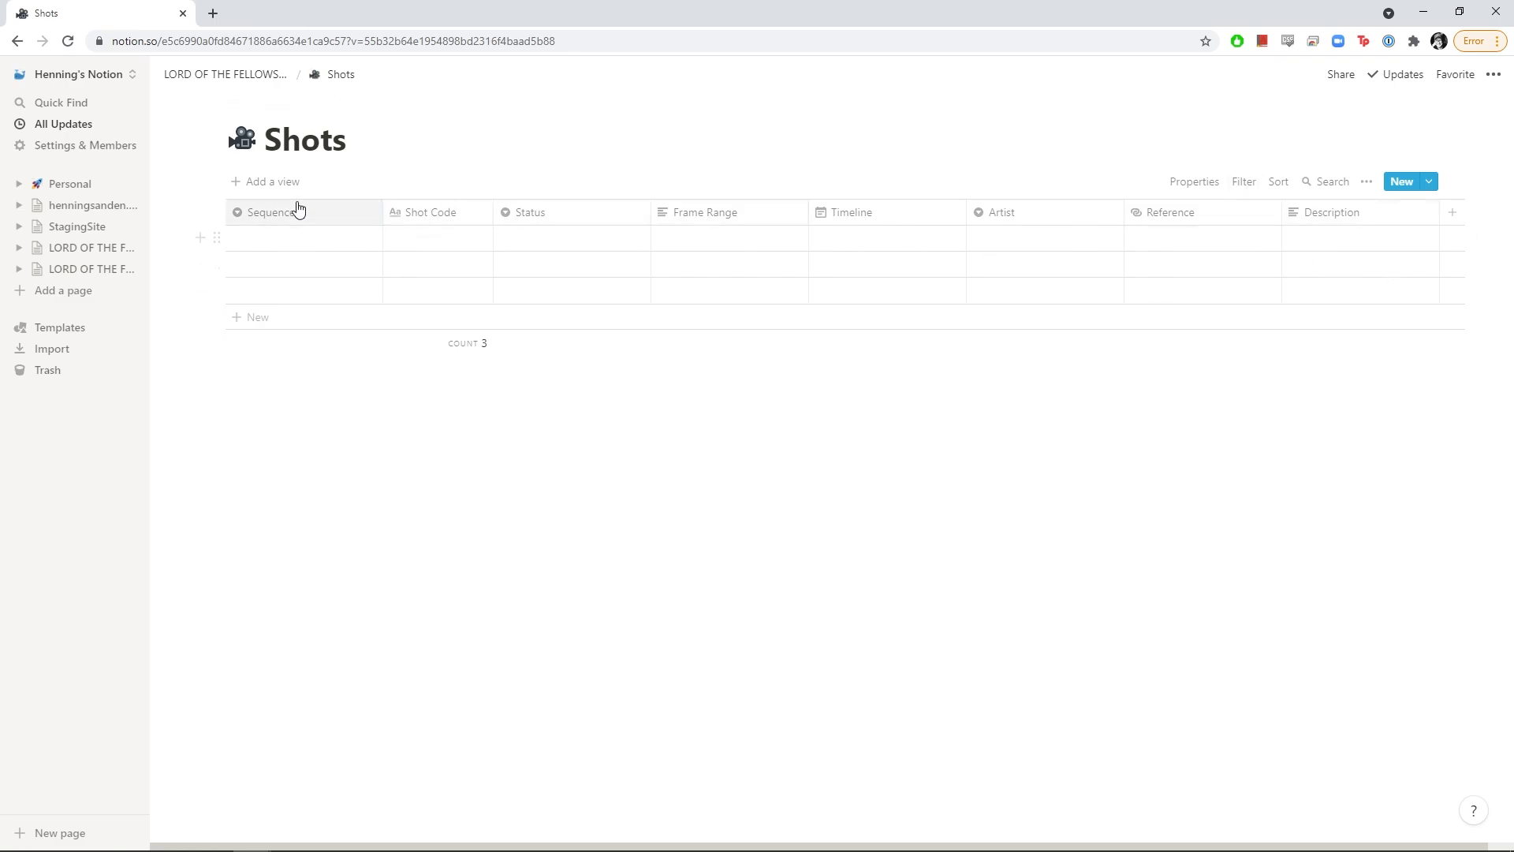
Assign the new Sauron Ring Creation (SRC) sequence to all three shots
{"action": "left_click", "coordinate": [287, 244]}
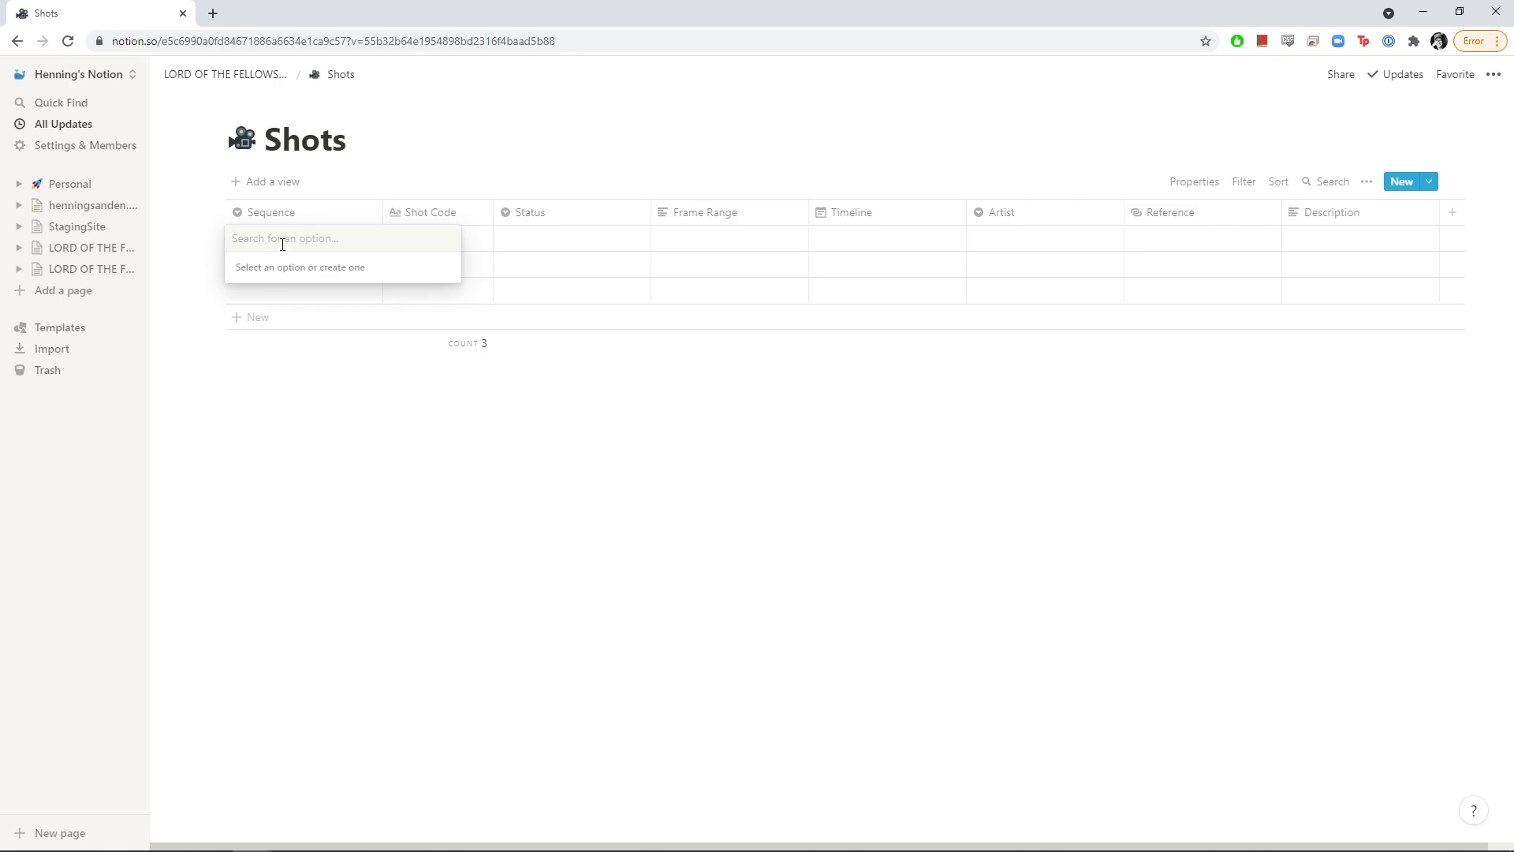
{"action": "type", "text": "Sauron Ri"}
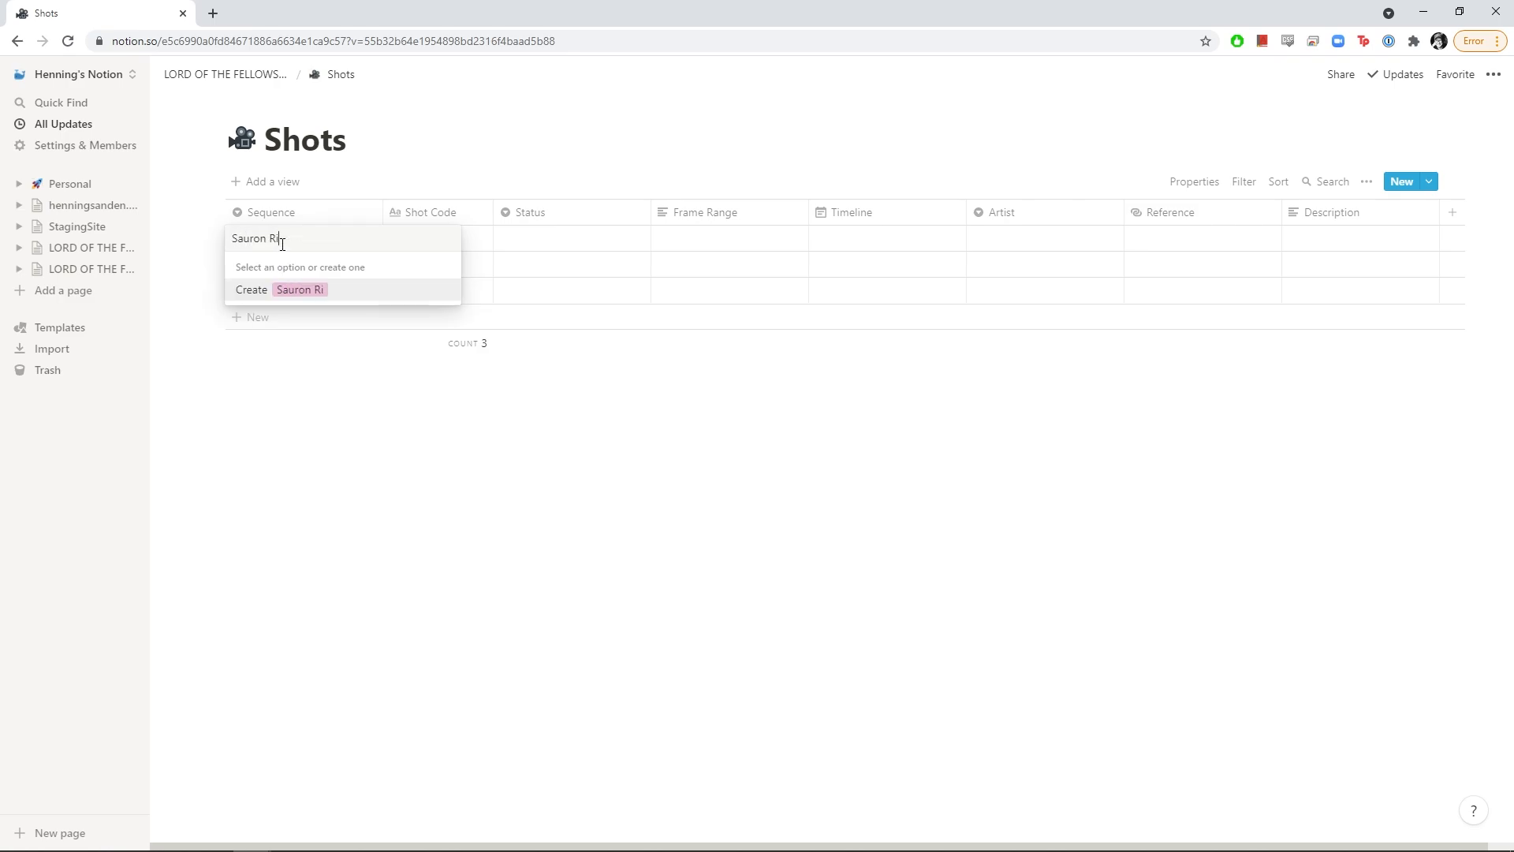
{"action": "type", "text": "ng Creation (SRC"}
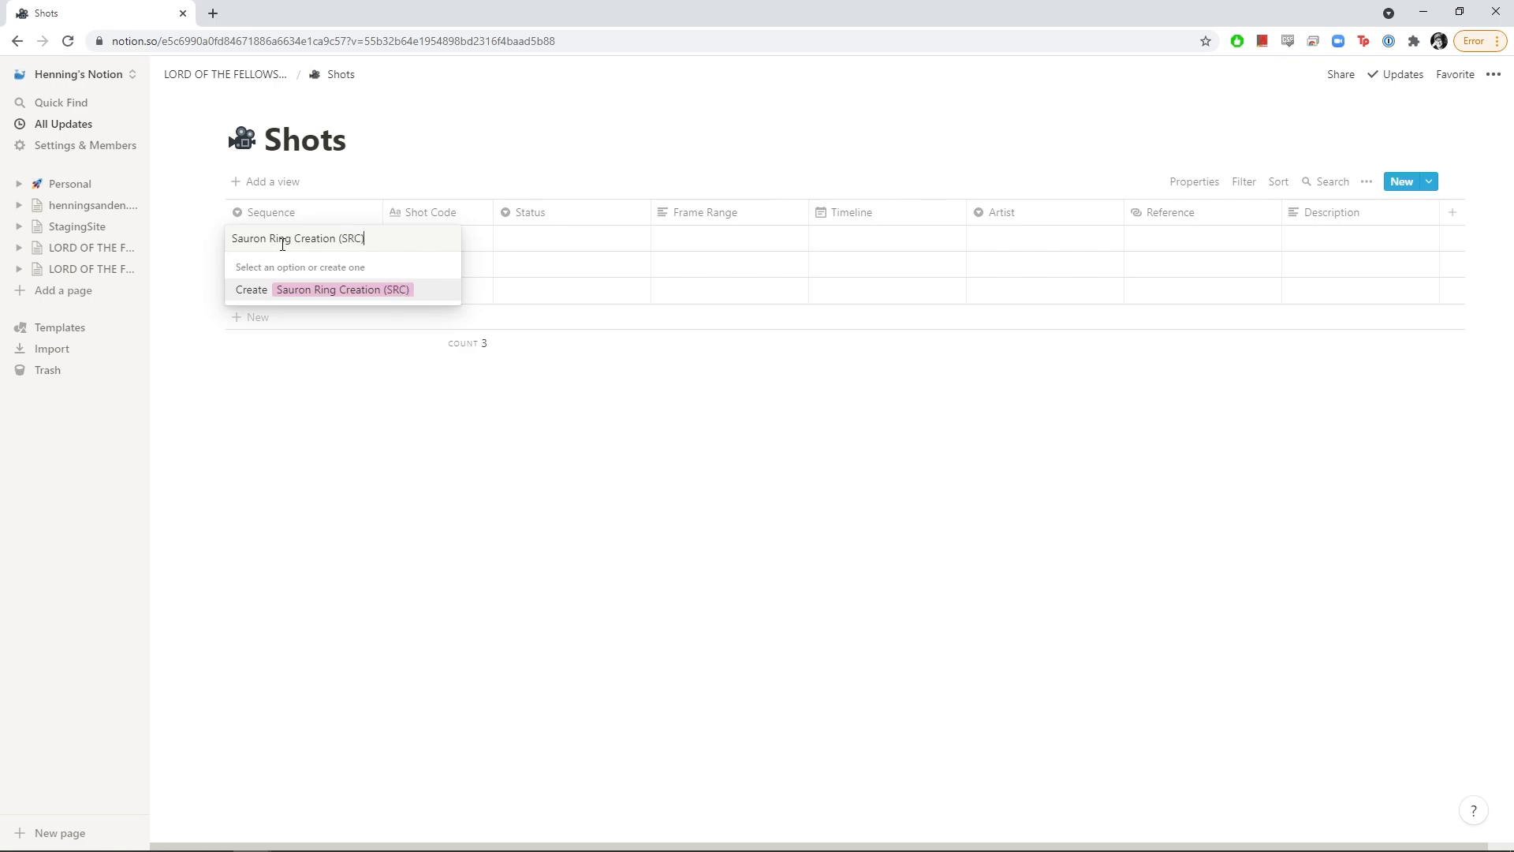
{"action": "type", "text": ")"}
{"action": "key", "text": "Return"}
{"action": "left_click", "coordinate": [328, 264]}
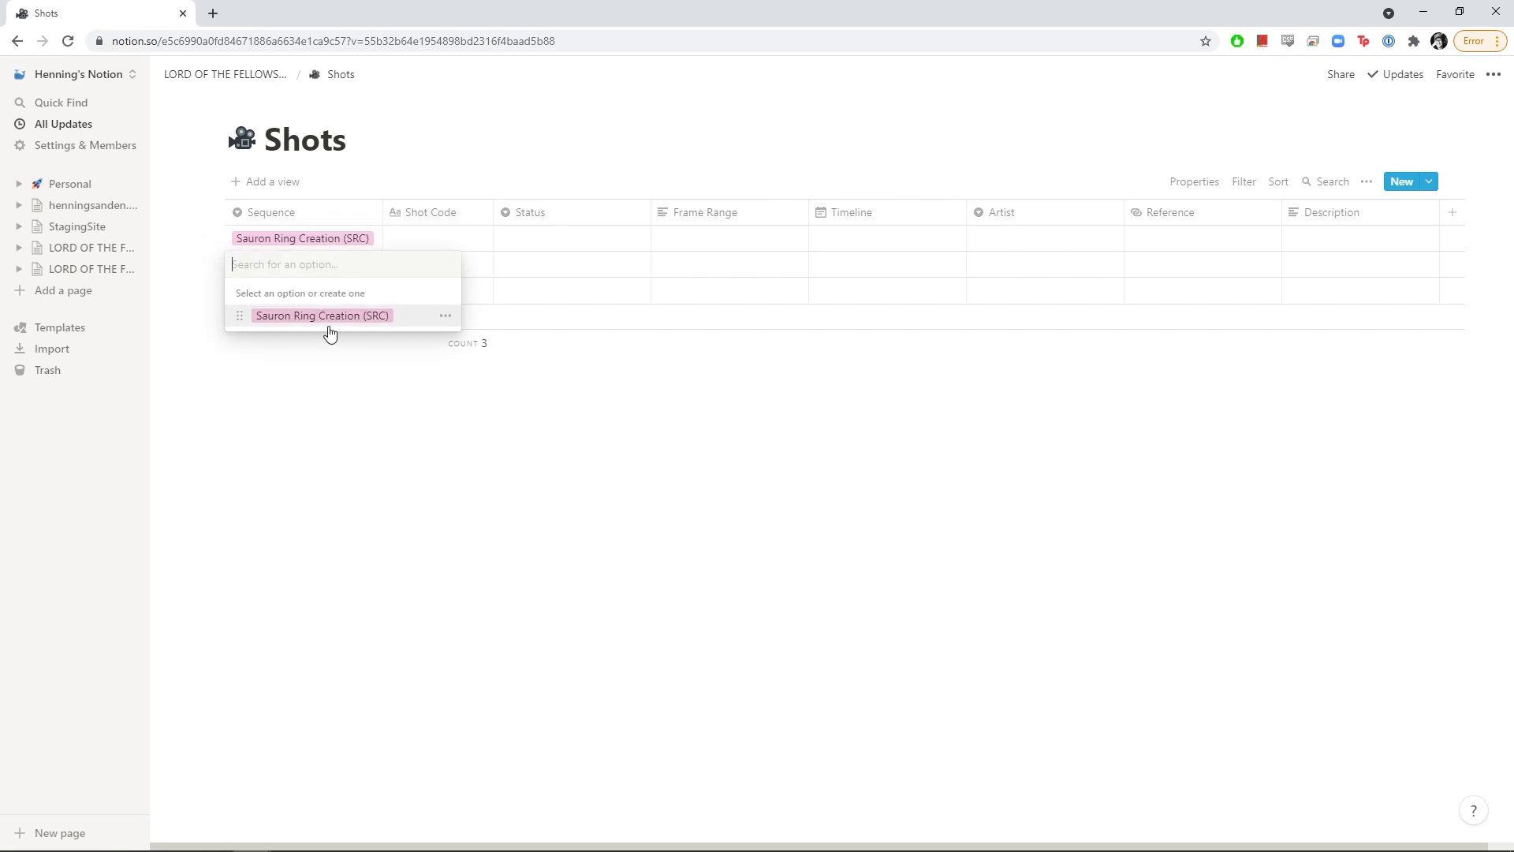
{"action": "left_click", "coordinate": [331, 316]}
{"action": "left_click", "coordinate": [315, 342]}
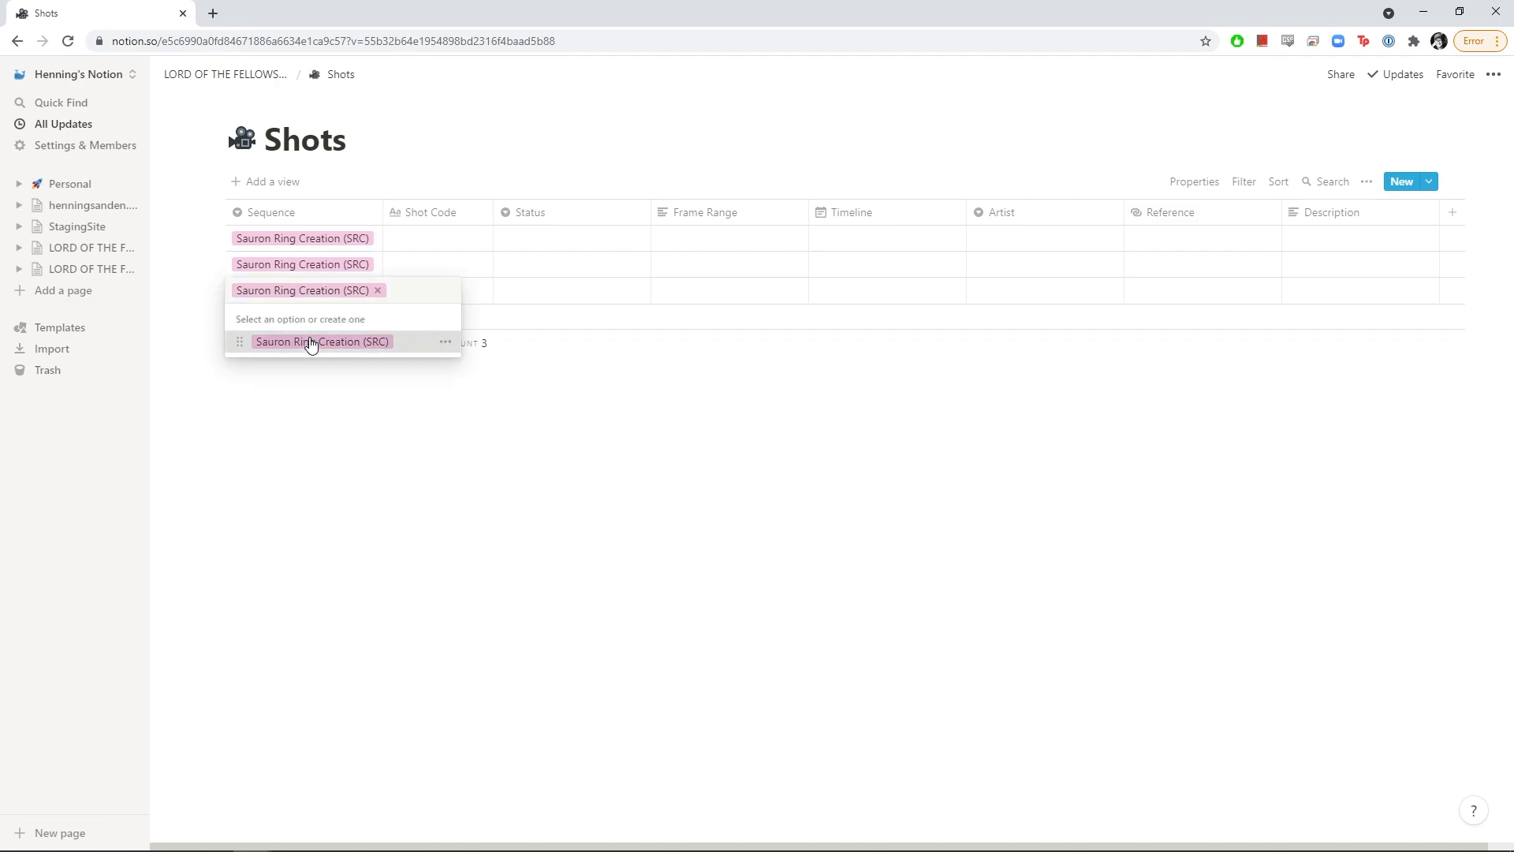
Give the first shot the code SRC_025
{"action": "left_click", "coordinate": [443, 240]}
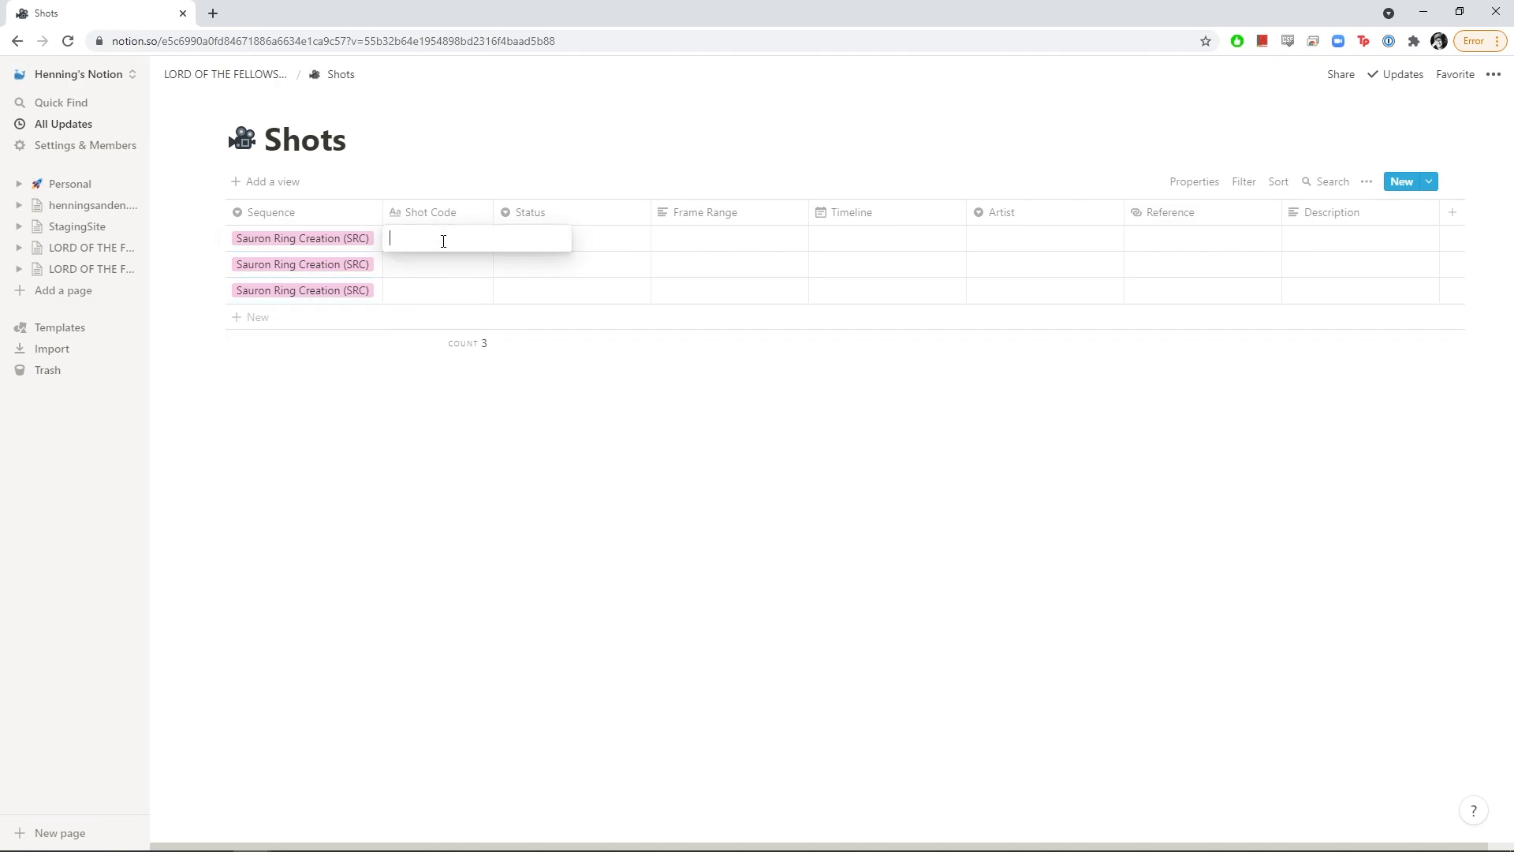
{"action": "type", "text": "SRC_102"}
{"action": "key", "text": "BackSpace"}
{"action": "key", "text": "BackSpace"}
{"action": "key", "text": "BackSpace"}
{"action": "type", "text": "025"}
{"action": "key", "text": "Return"}
{"action": "left_click", "coordinate": [524, 241]}
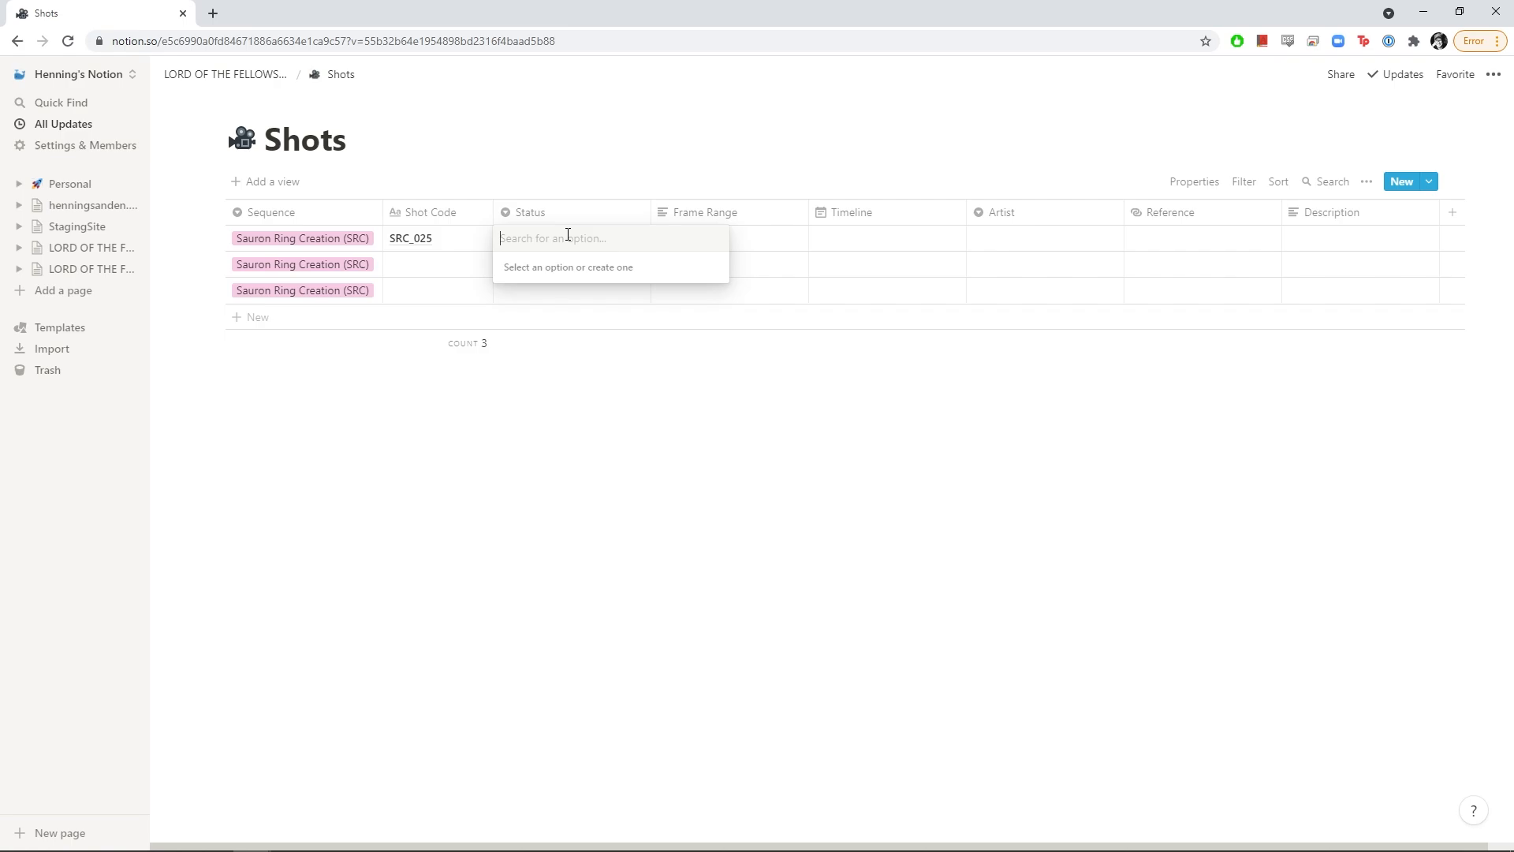
Create the Board, Previz and Anim status options from the first shot's Status cell
{"action": "type", "text": "Boq"}
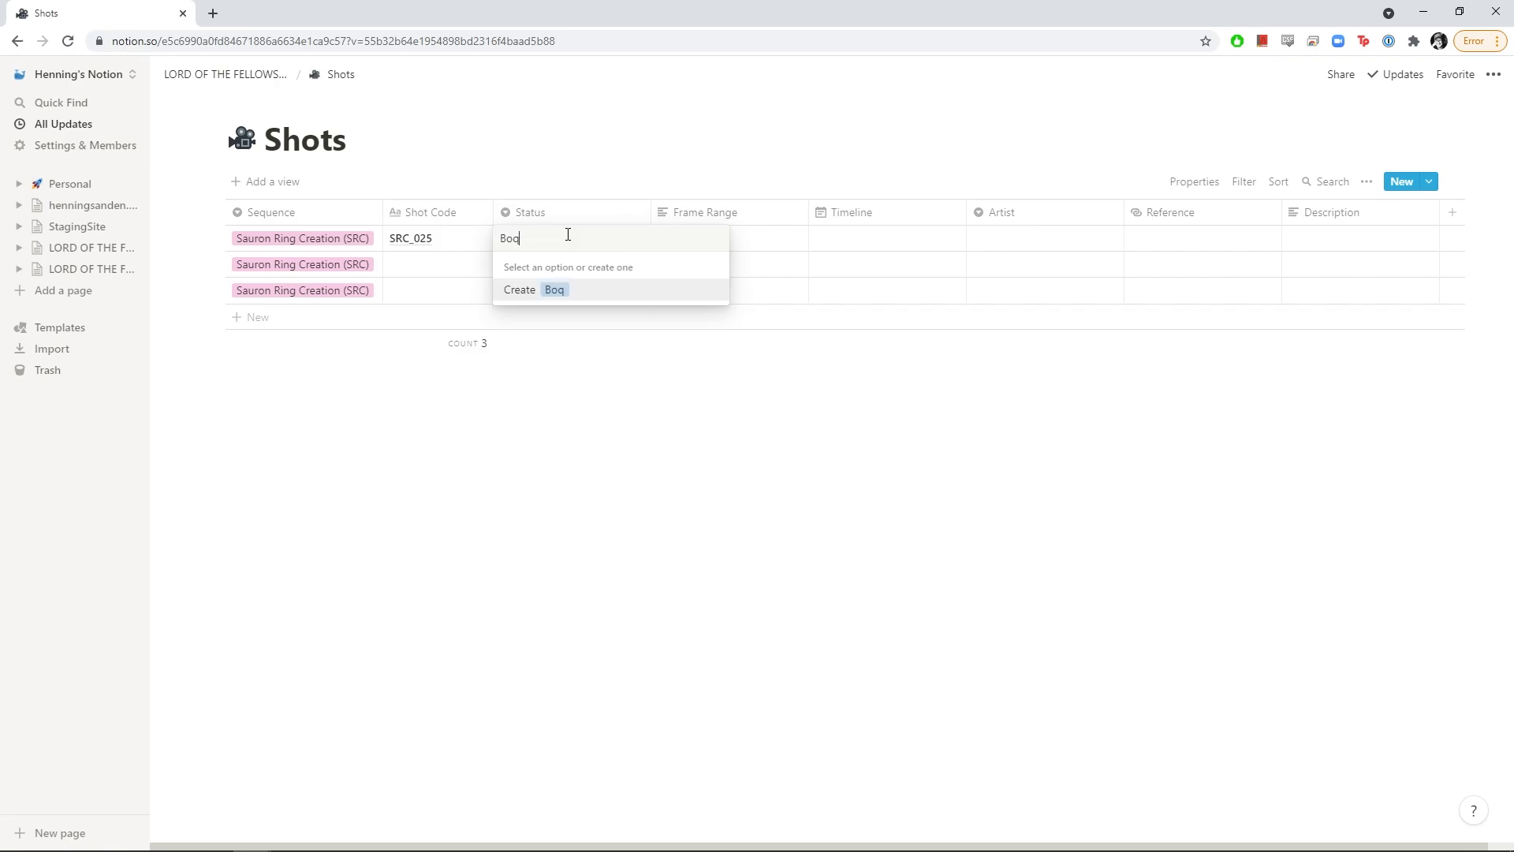
{"action": "key", "text": "BackSpace"}
{"action": "type", "text": "ard"}
{"action": "key", "text": "Return"}
{"action": "left_click", "coordinate": [569, 237]}
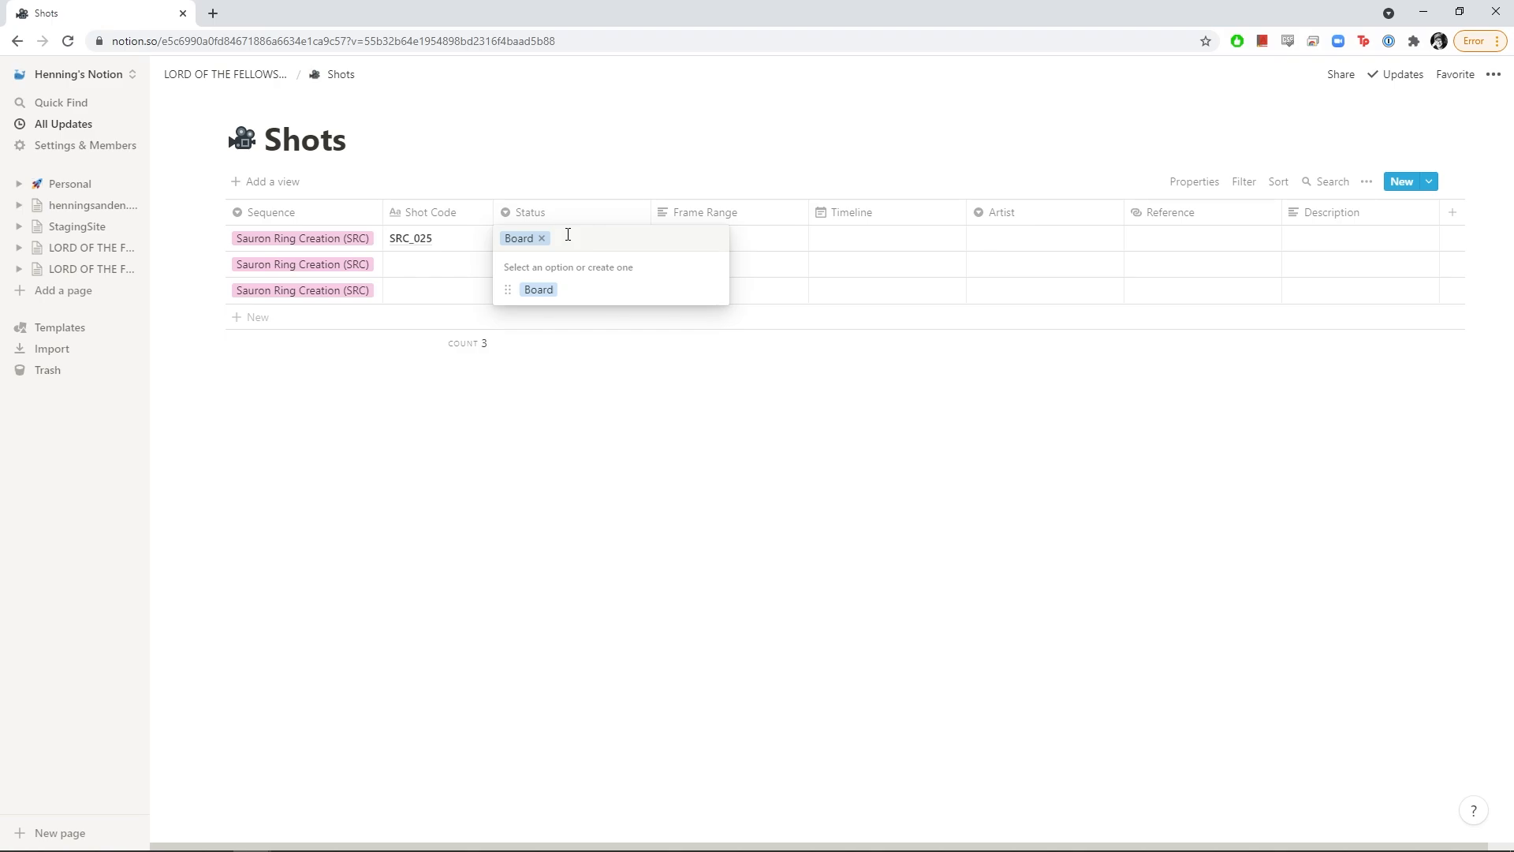
{"action": "type", "text": "Previz"}
{"action": "key", "text": "Return"}
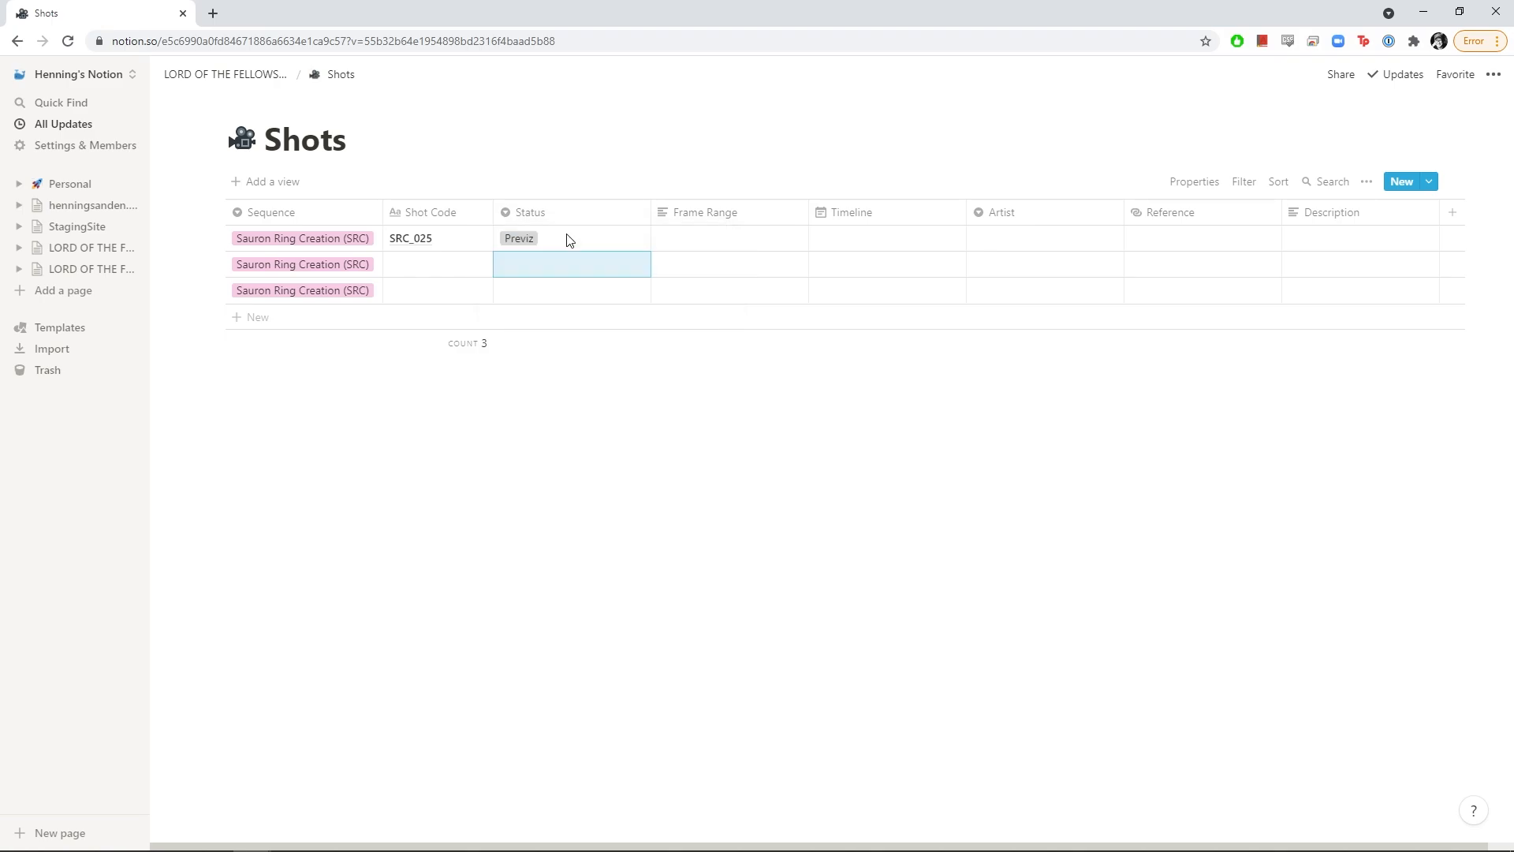
{"action": "left_click", "coordinate": [627, 239]}
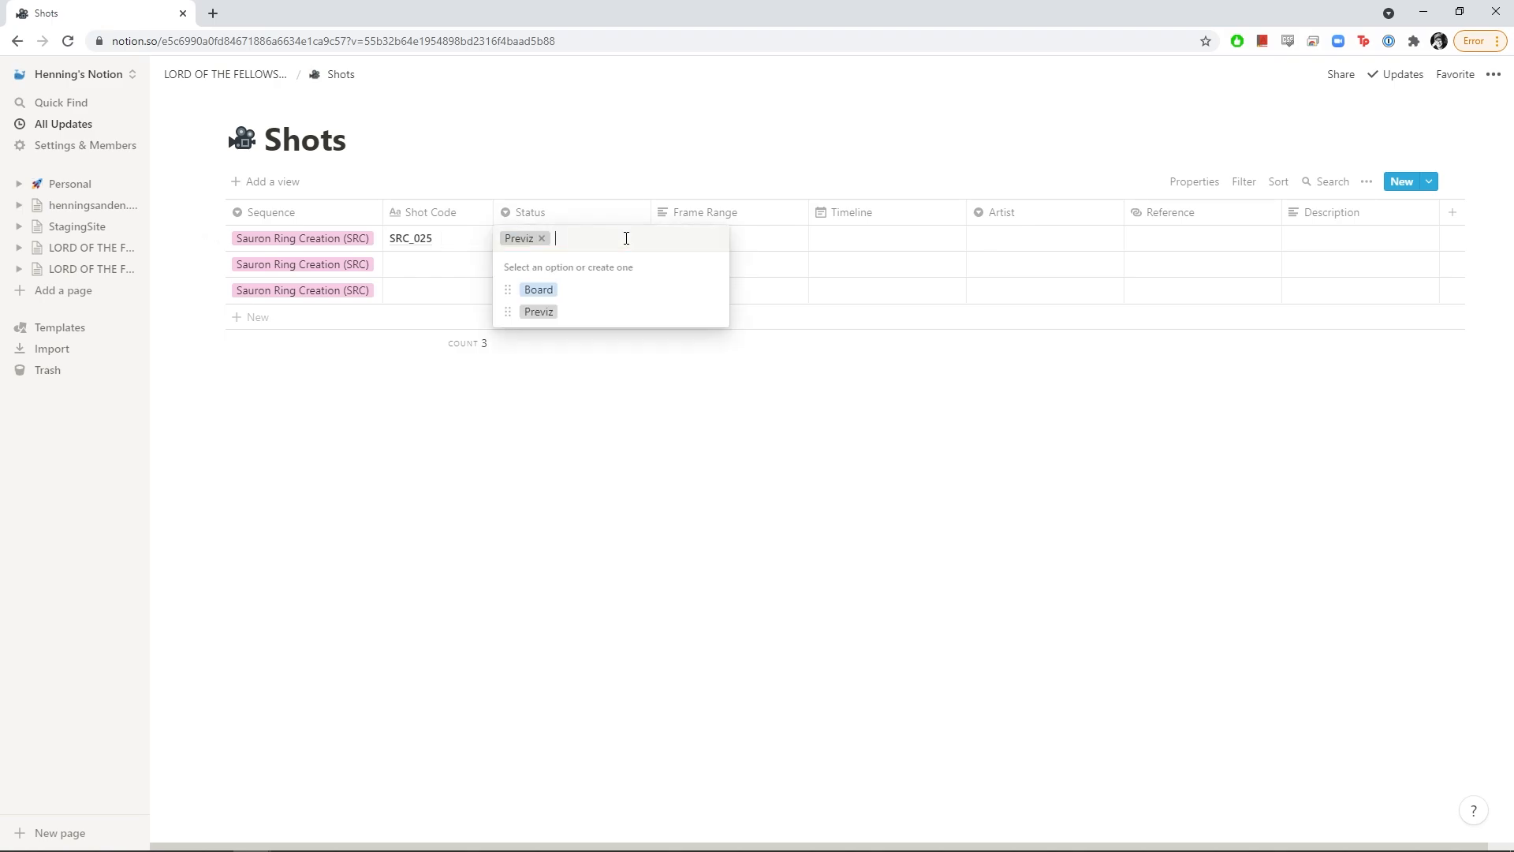
{"action": "type", "text": "Ani"}
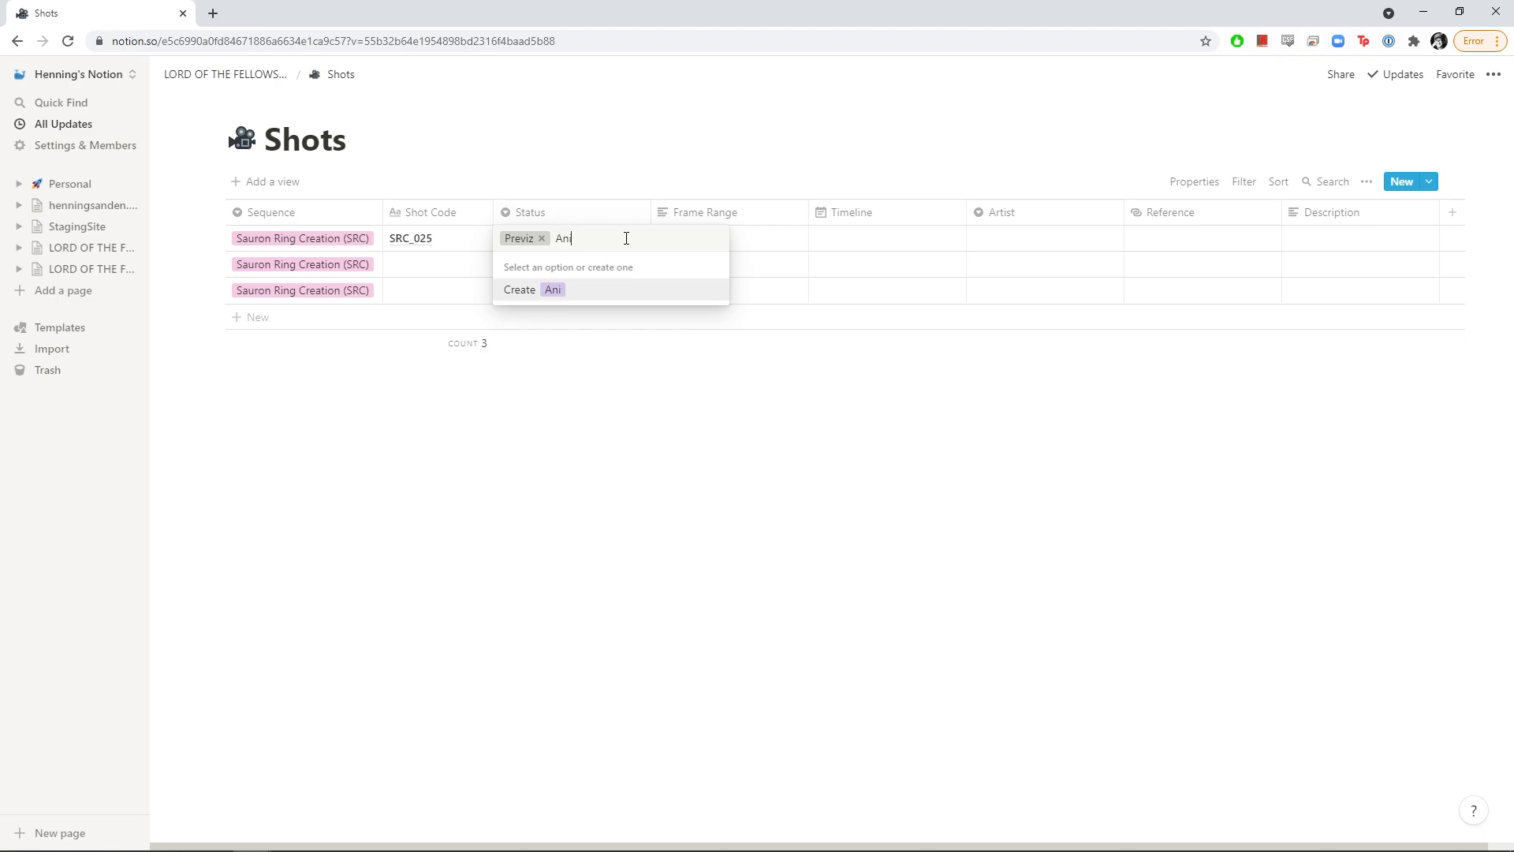
{"action": "type", "text": "m"}
{"action": "key", "text": "Return"}
Add the Light status option and correct its misspelled 'LIght' name
{"action": "left_click", "coordinate": [626, 239]}
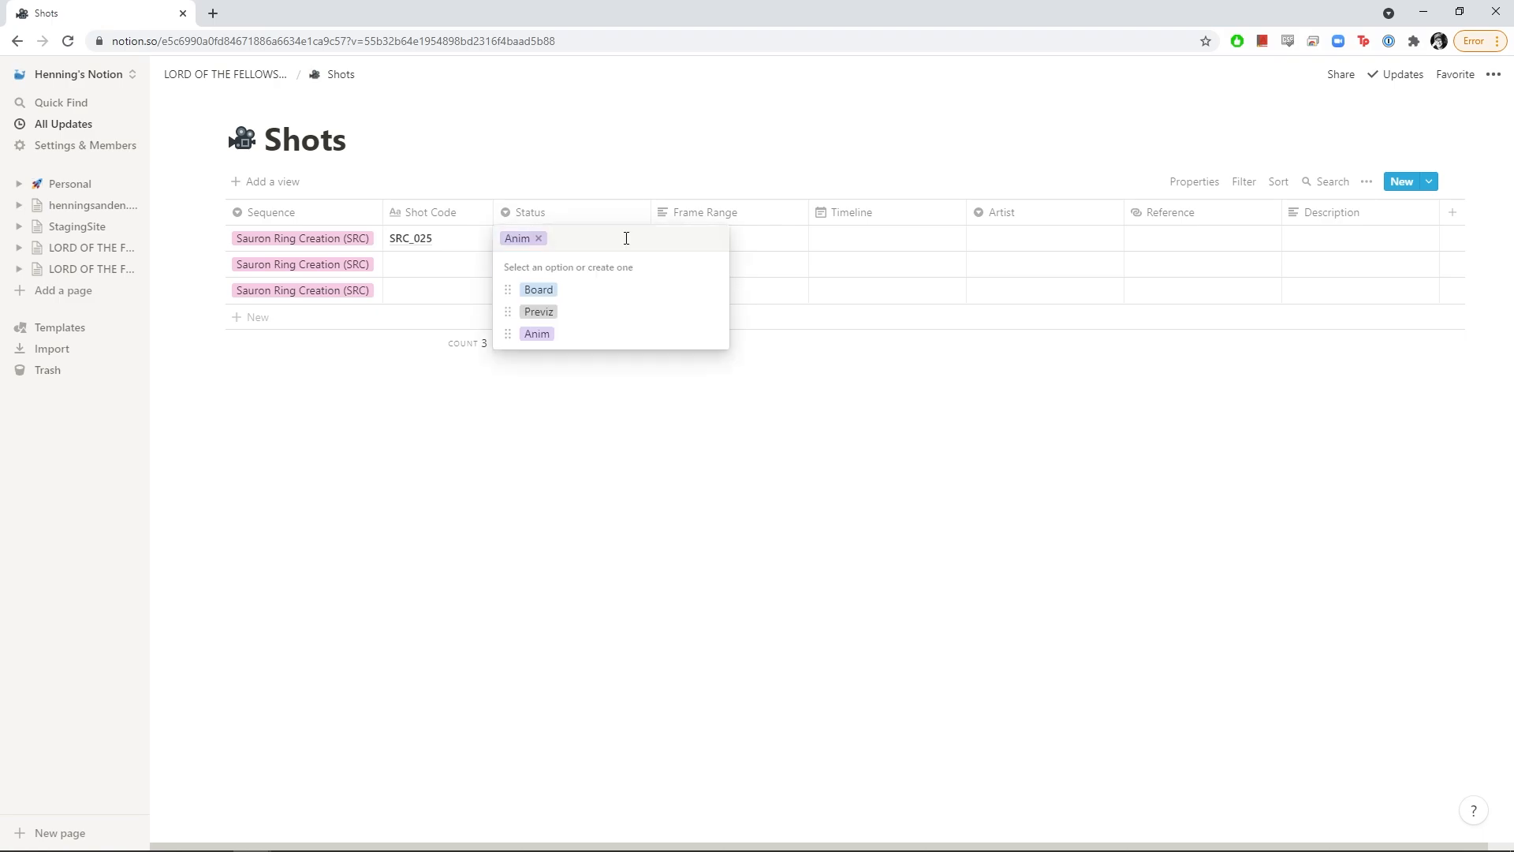
{"action": "type", "text": "Light"}
{"action": "key", "text": "Return"}
{"action": "left_click", "coordinate": [620, 237]}
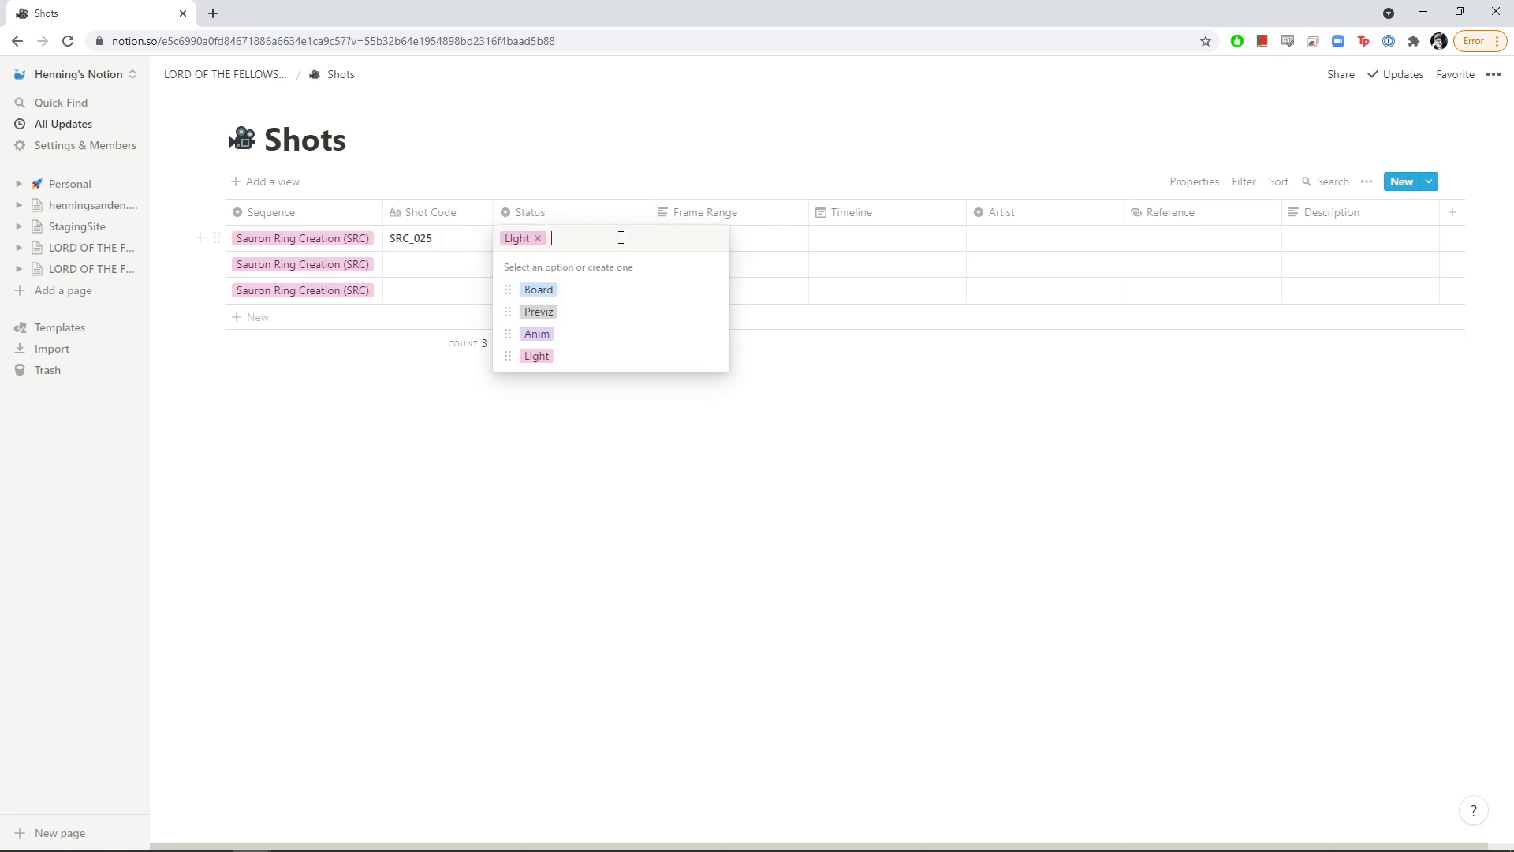
{"action": "mouse_move", "coordinate": [540, 361]}
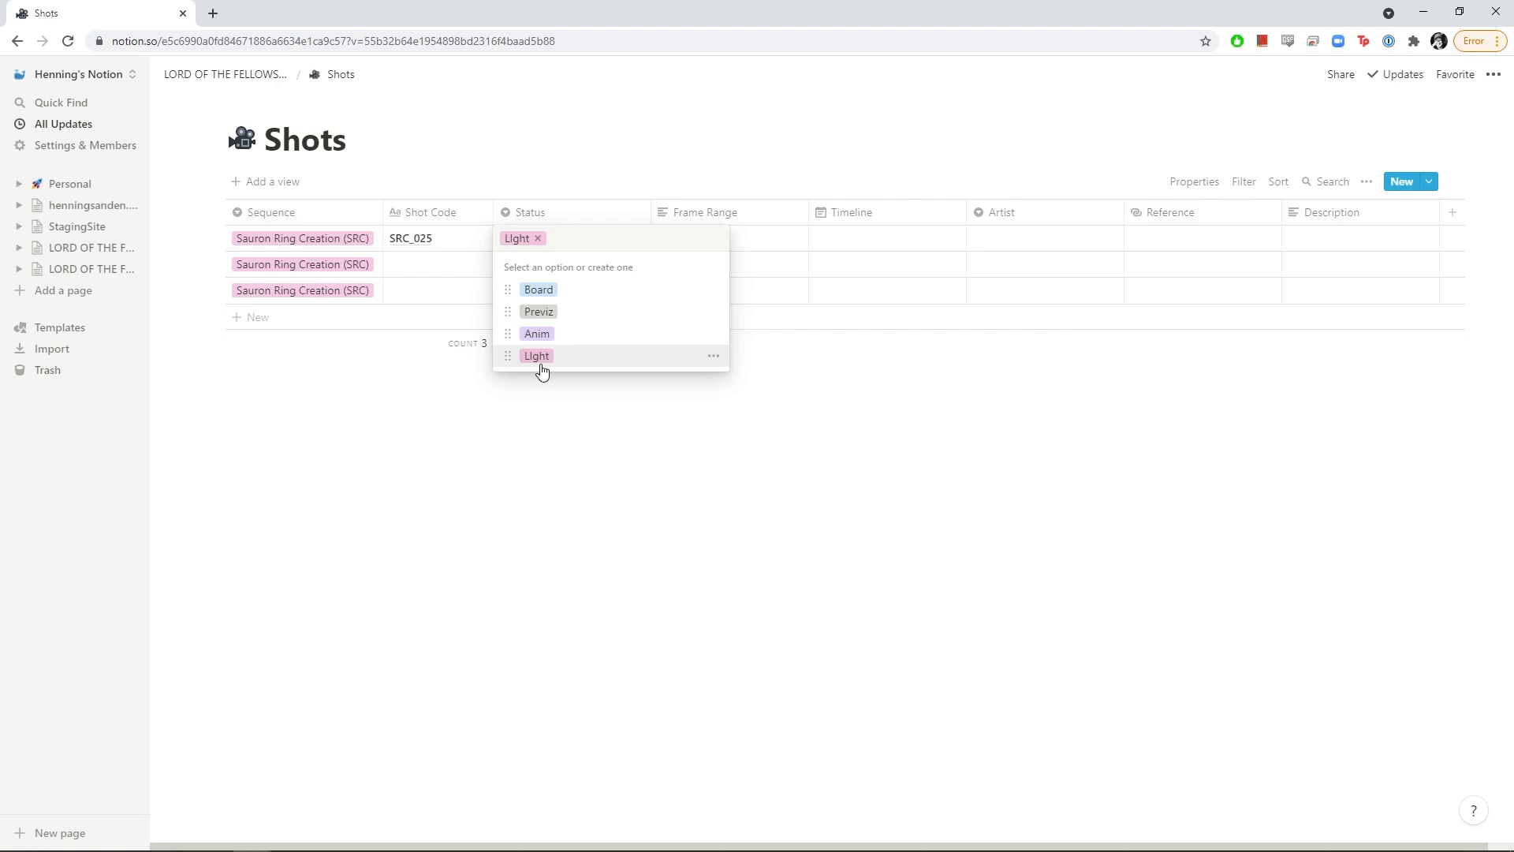
{"action": "left_click", "coordinate": [713, 361]}
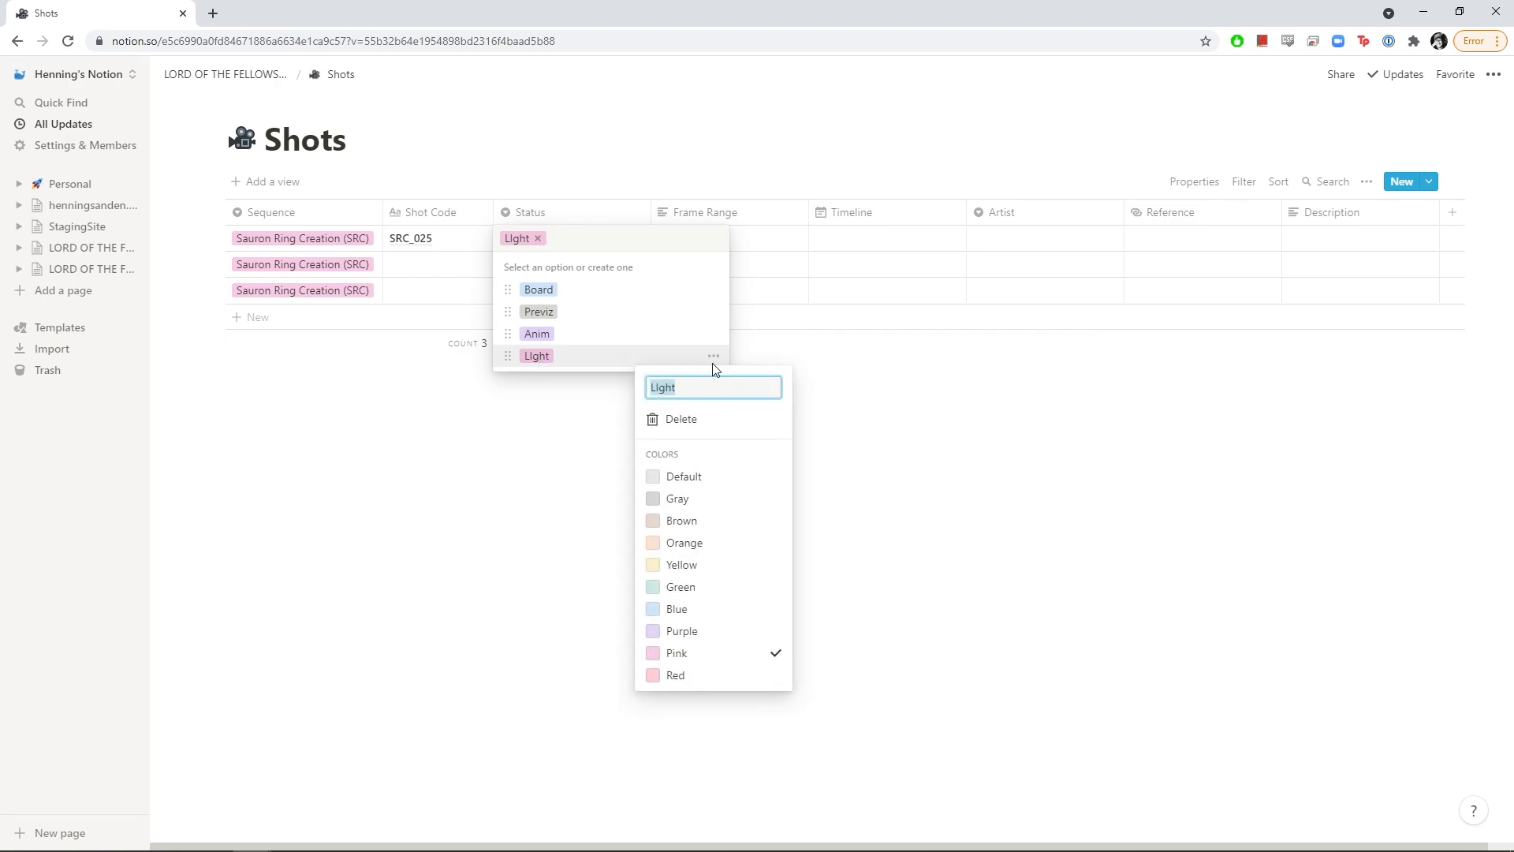
{"action": "type", "text": "Light"}
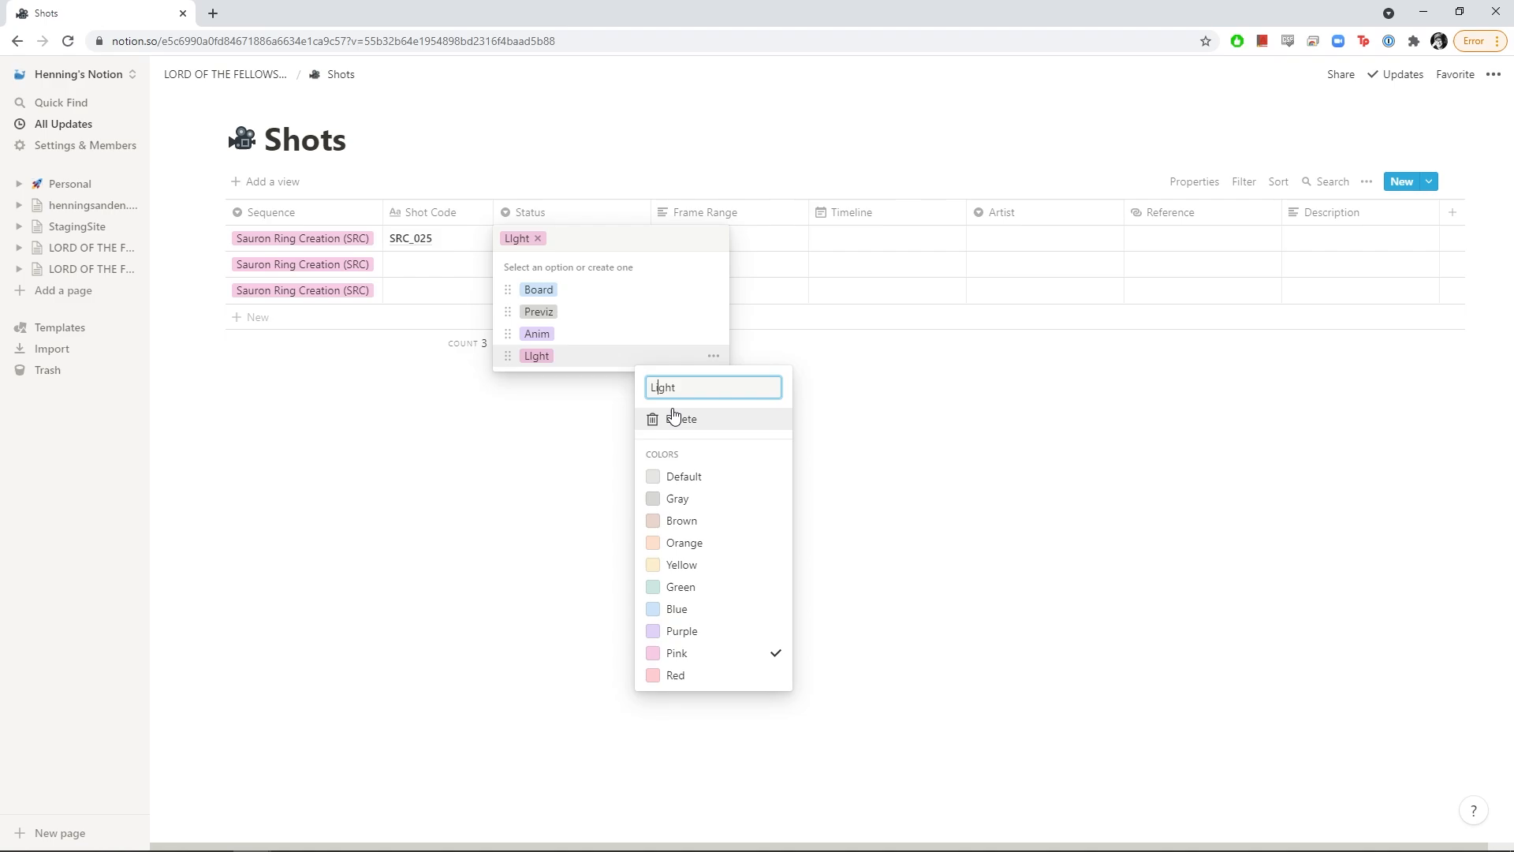
{"action": "key", "text": "Return"}
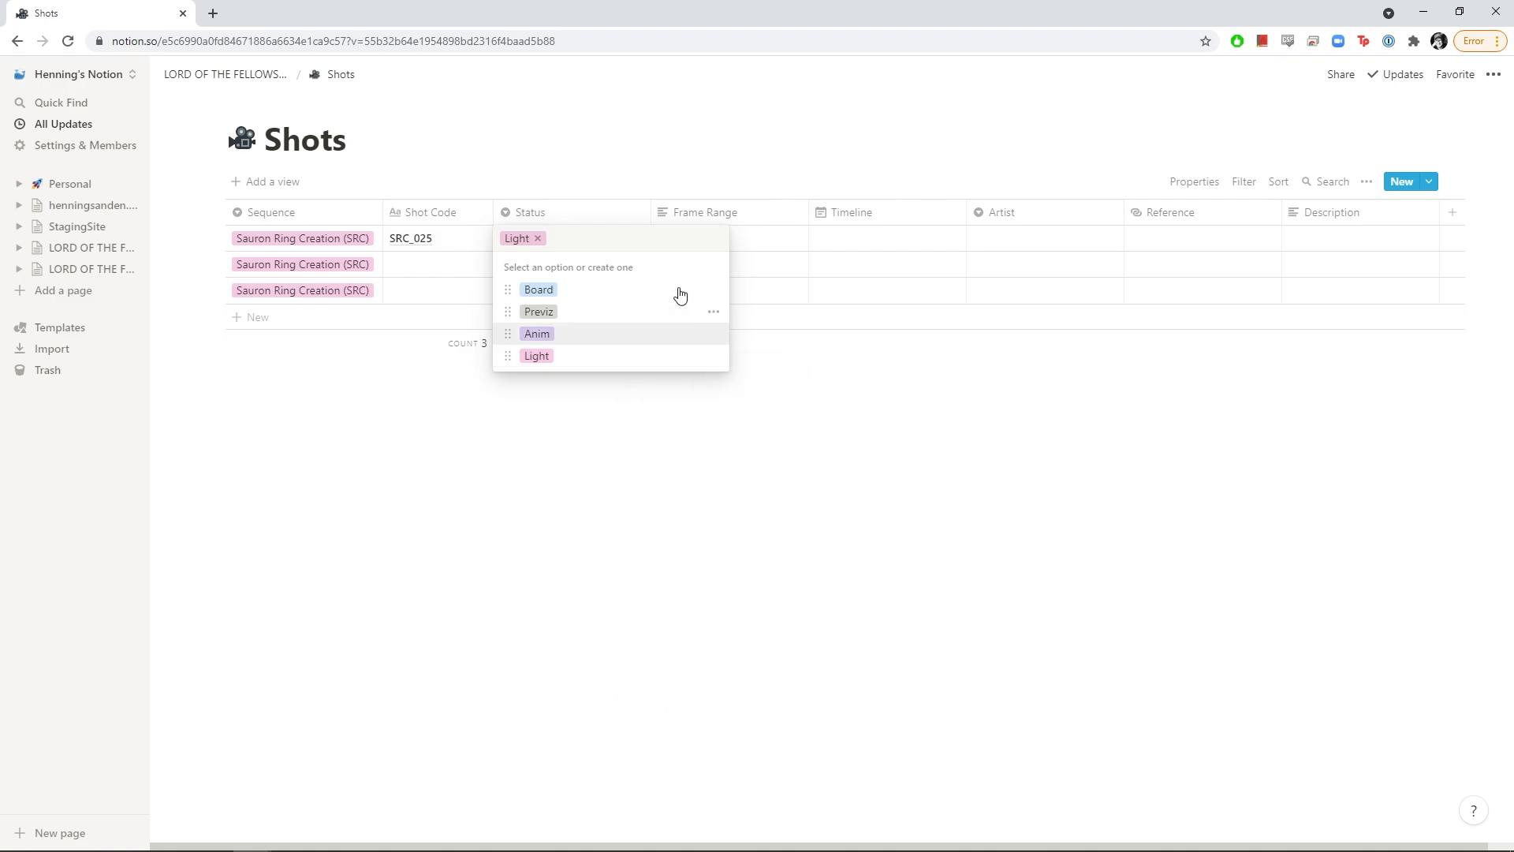
Create the Comp and OMITTED status options, leaving the first shot marked OMITTED
{"action": "key", "text": "BackSpace"}
{"action": "type", "text": "Comp"}
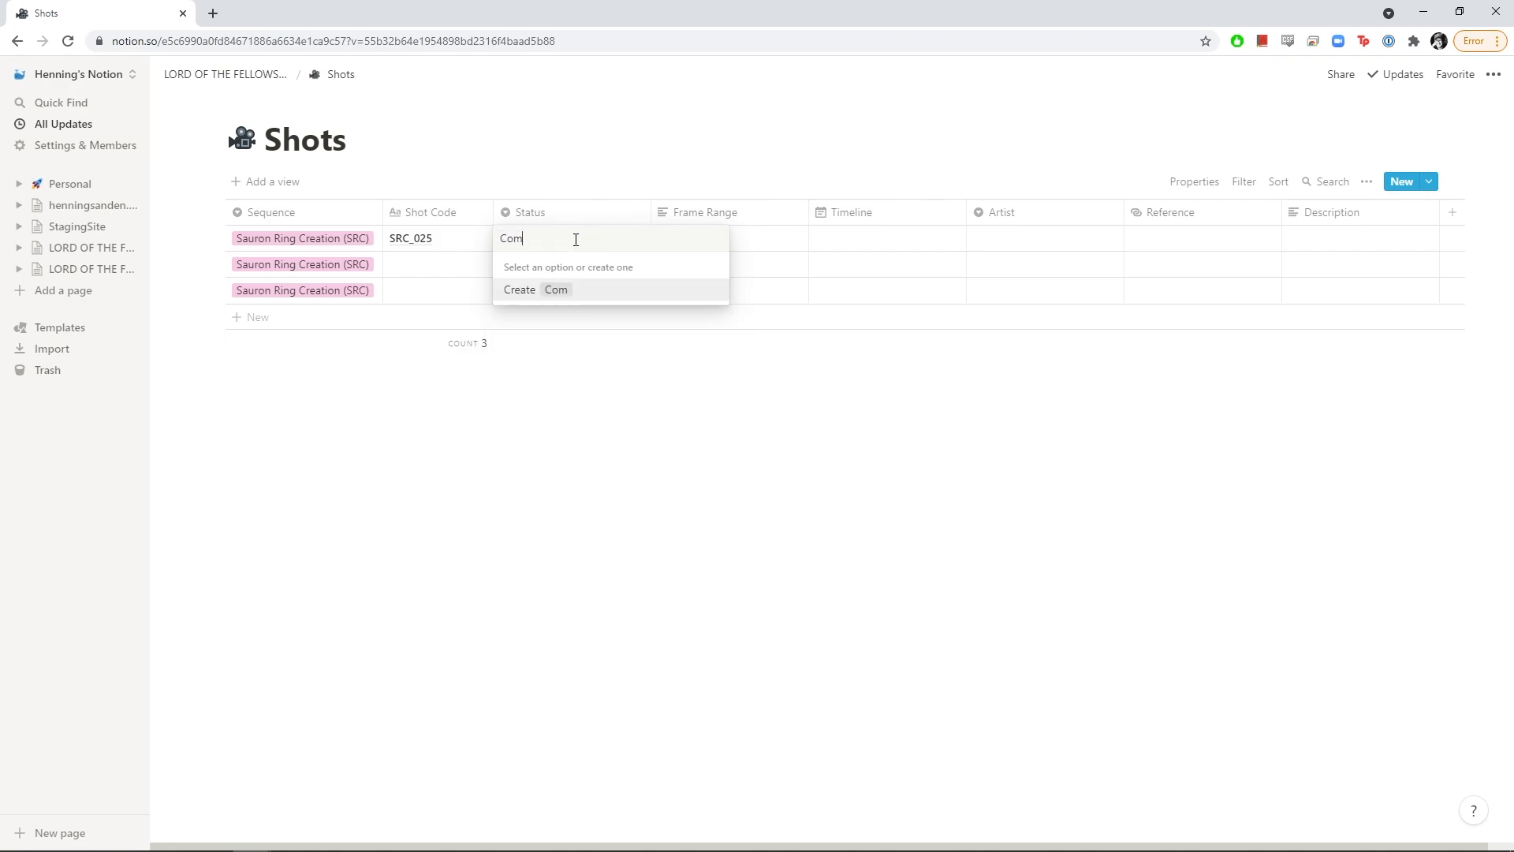
{"action": "key", "text": "Return"}
{"action": "left_click", "coordinate": [575, 245]}
{"action": "key", "text": "BackSpace"}
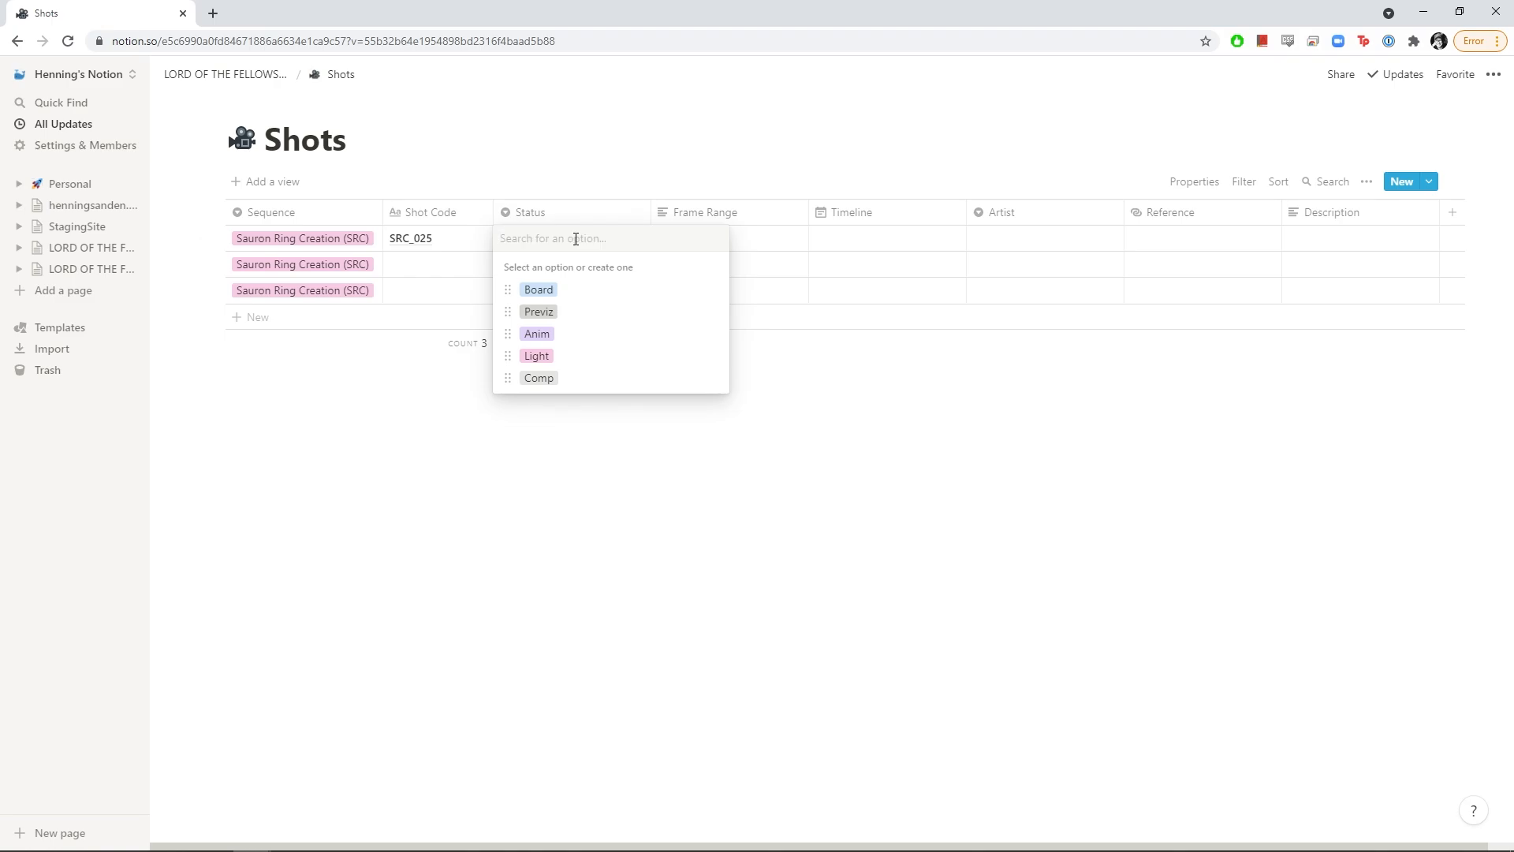
{"action": "type", "text": "OMITTED"}
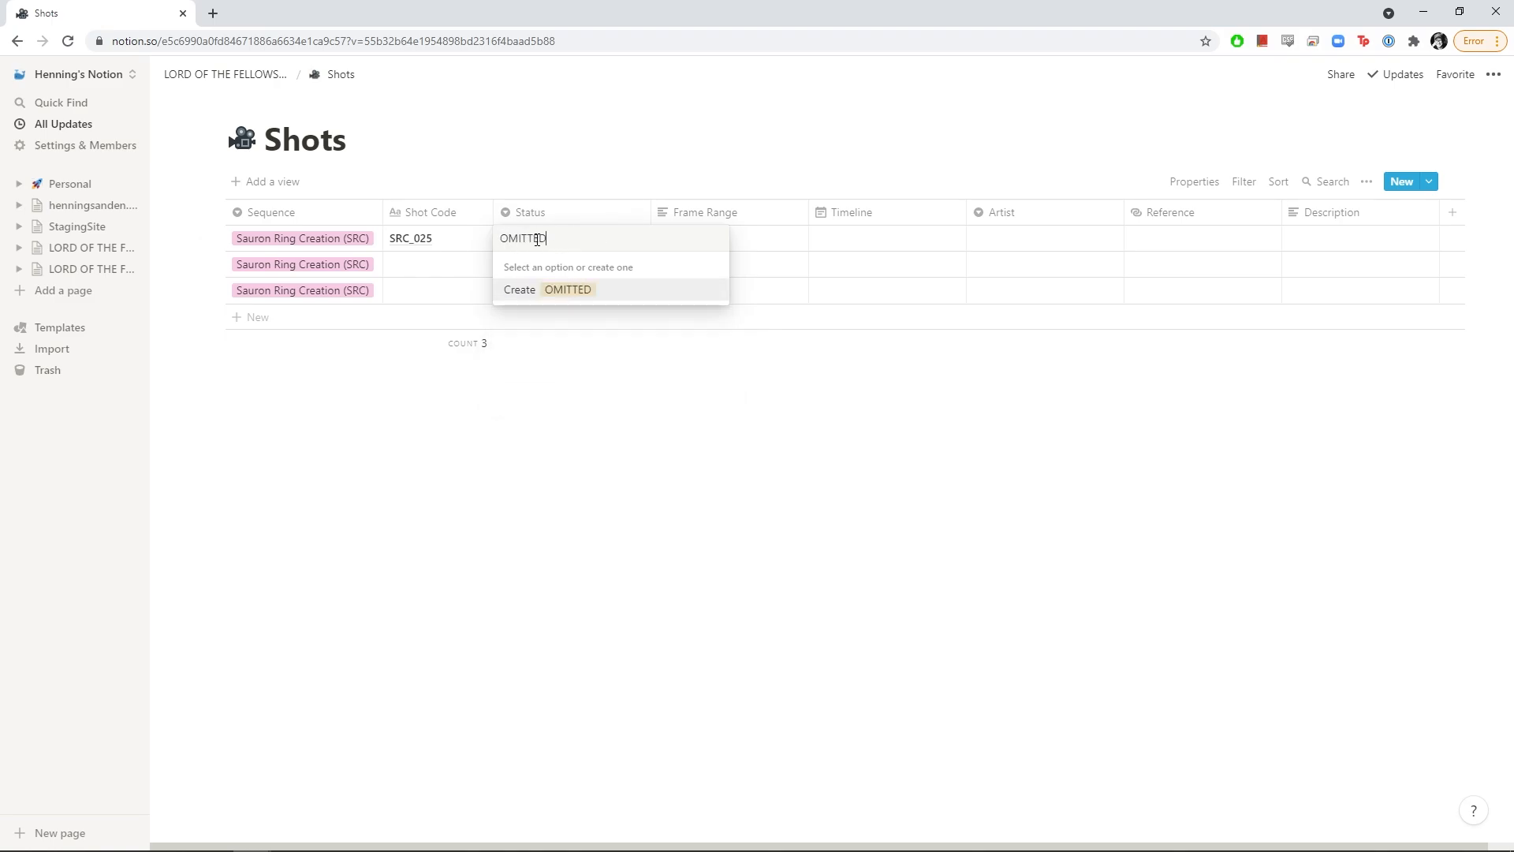
{"action": "key", "text": "Return"}
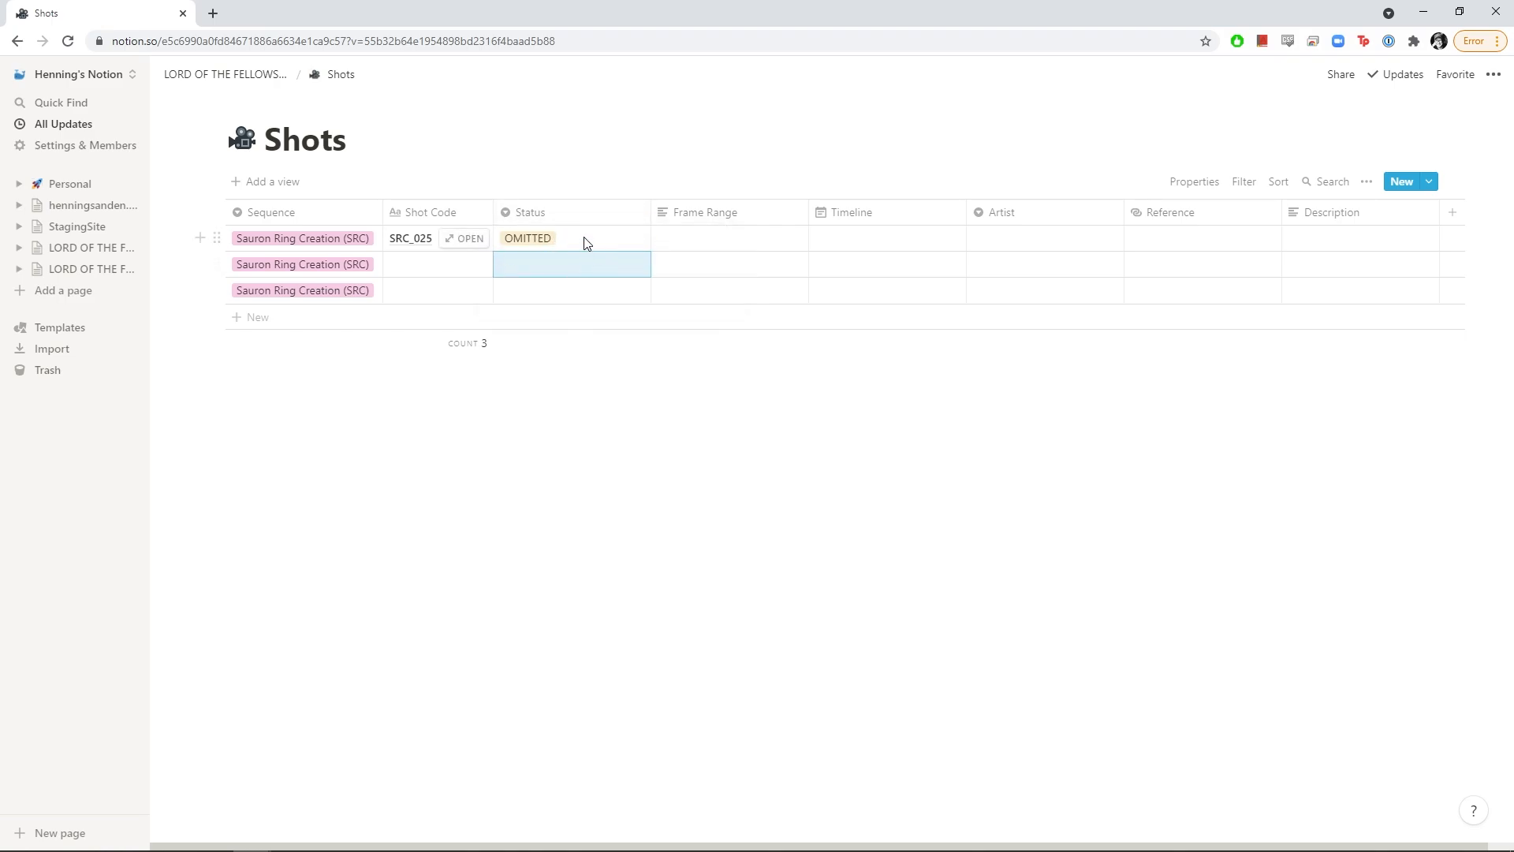
Change the OMITTED status colour to red
{"action": "left_click", "coordinate": [217, 238]}
{"action": "key", "text": "Escape"}
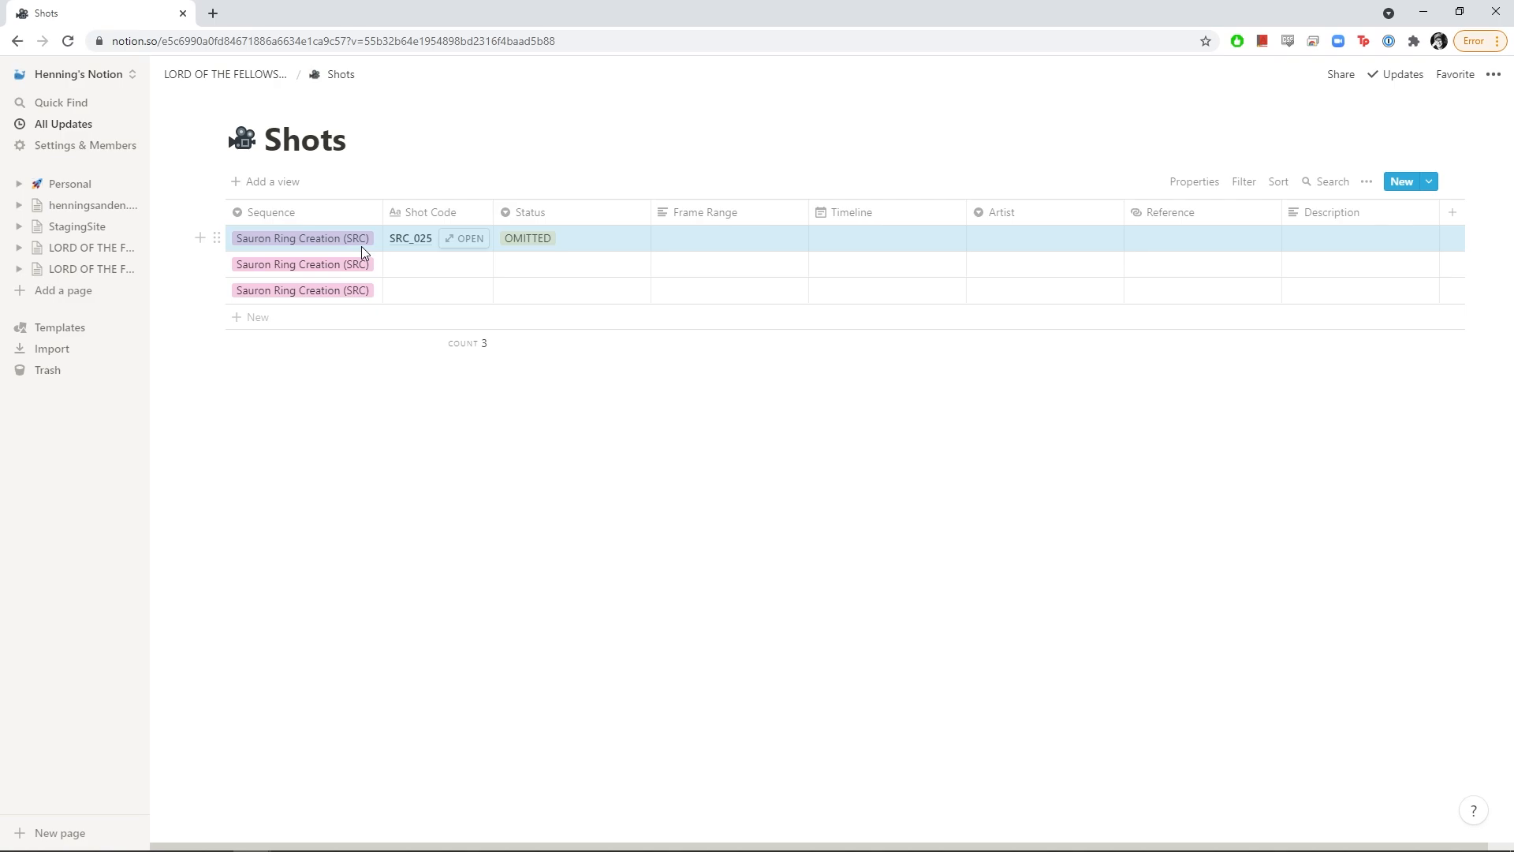
{"action": "left_click", "coordinate": [599, 244]}
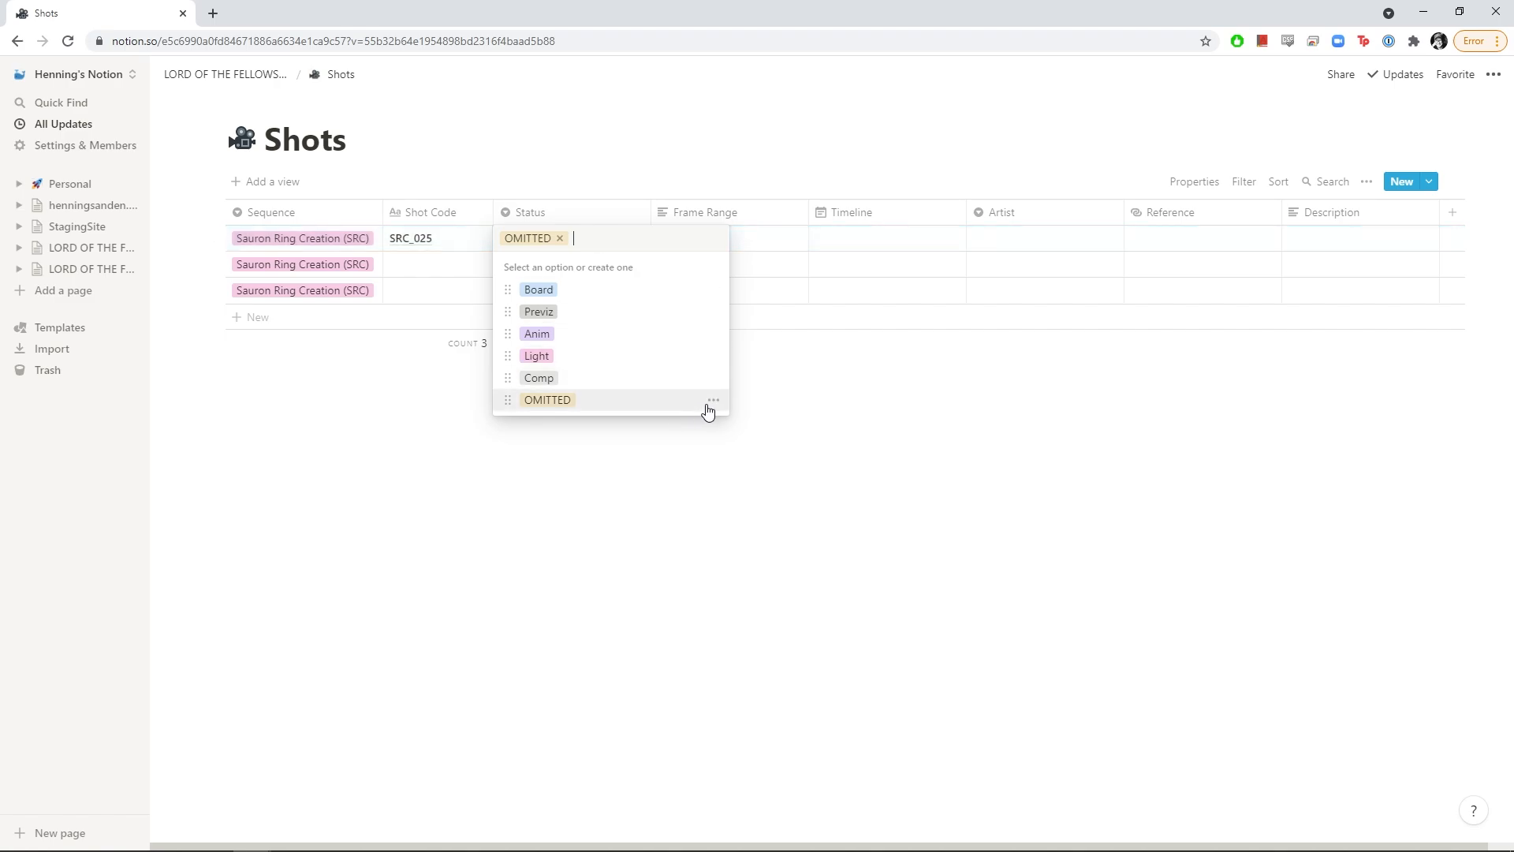
{"action": "left_click", "coordinate": [714, 402]}
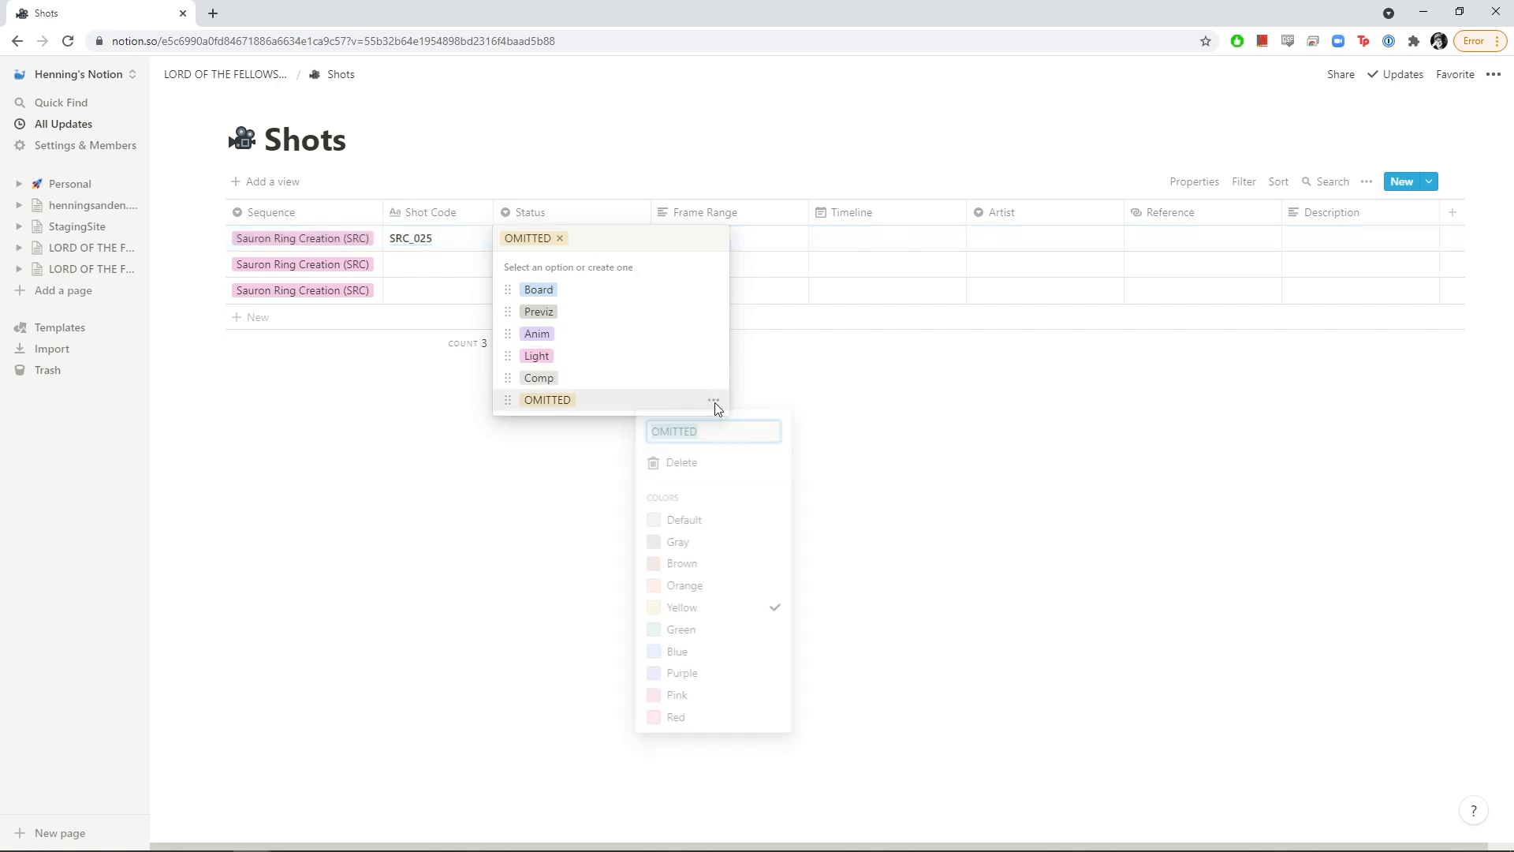
{"action": "left_click", "coordinate": [680, 718]}
{"action": "left_click", "coordinate": [620, 499]}
{"action": "left_click", "coordinate": [627, 504]}
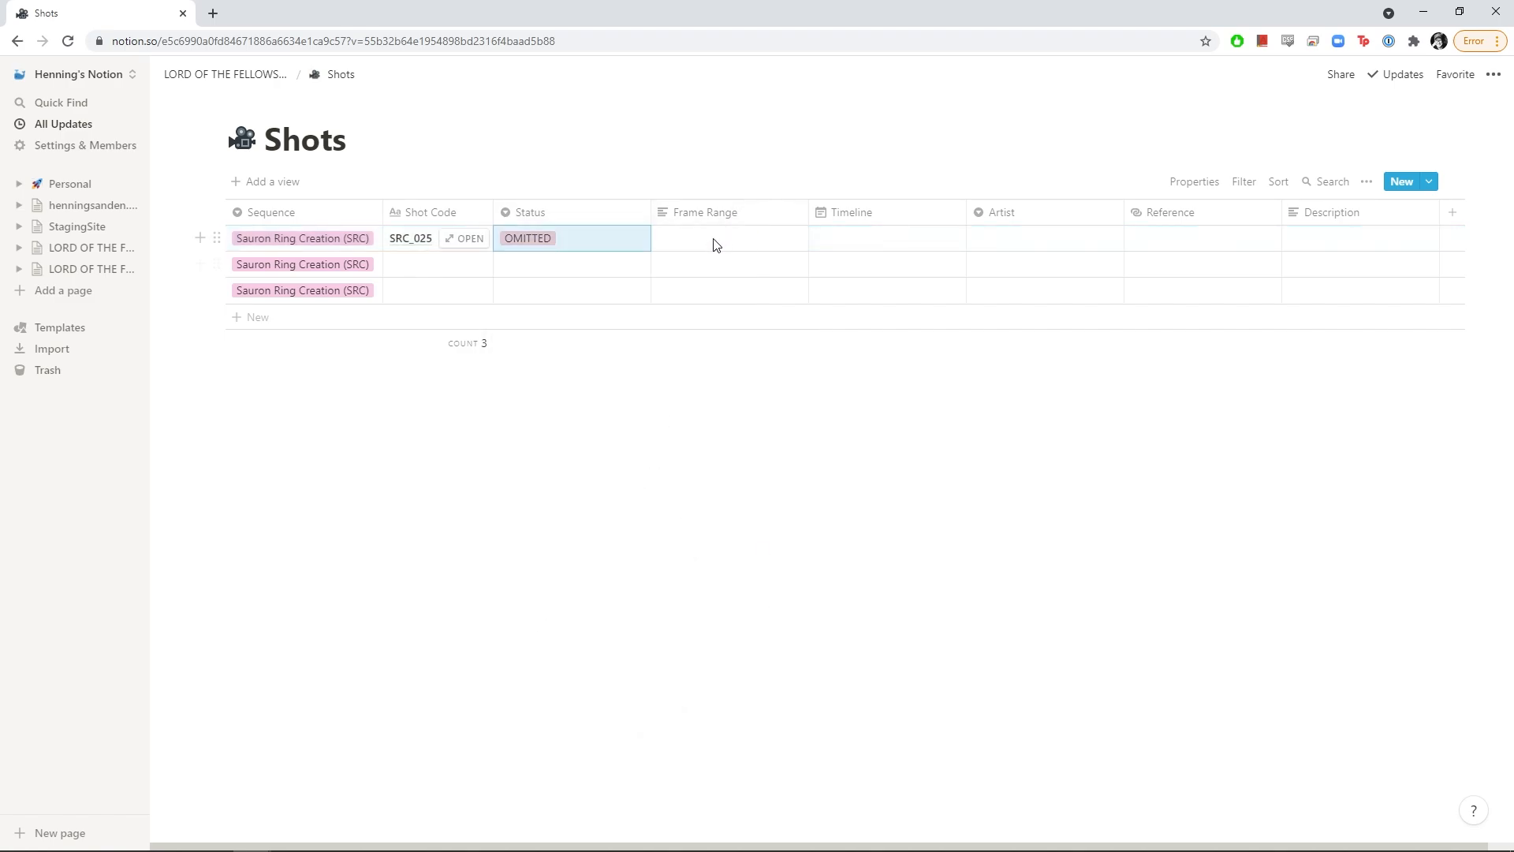
{"action": "left_click", "coordinate": [715, 243]}
Enter 1001-1545 as the first shot's frame range, removing the extra trailing digit
{"action": "type", "text": "10"}
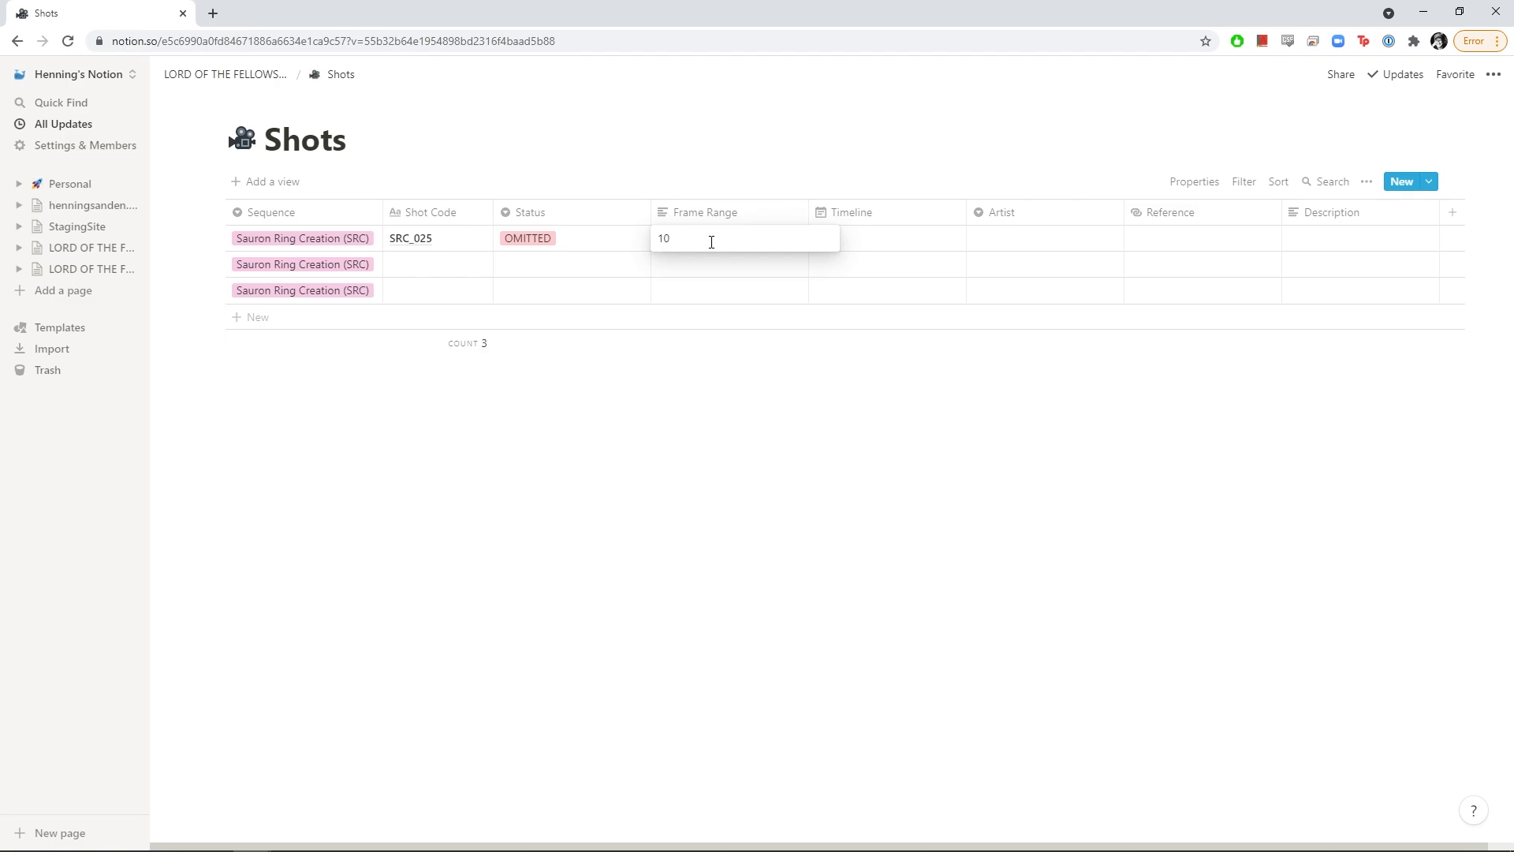
{"action": "type", "text": "01-15456"}
{"action": "key", "text": "Return"}
{"action": "left_click", "coordinate": [736, 240]}
{"action": "key", "text": "F12"}
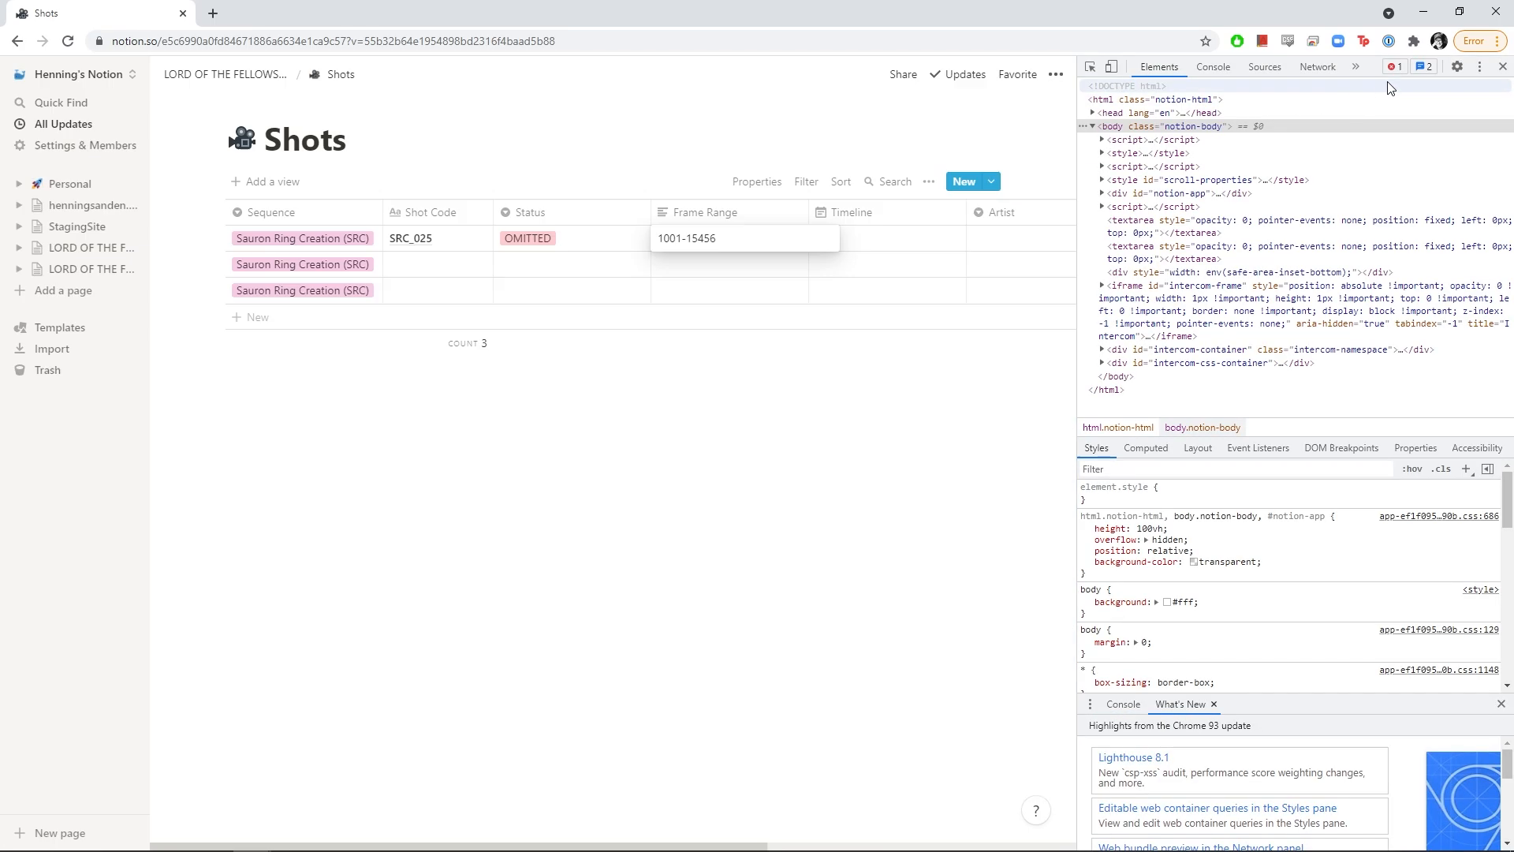
{"action": "left_click", "coordinate": [1500, 68]}
{"action": "key", "text": "BackSpace"}
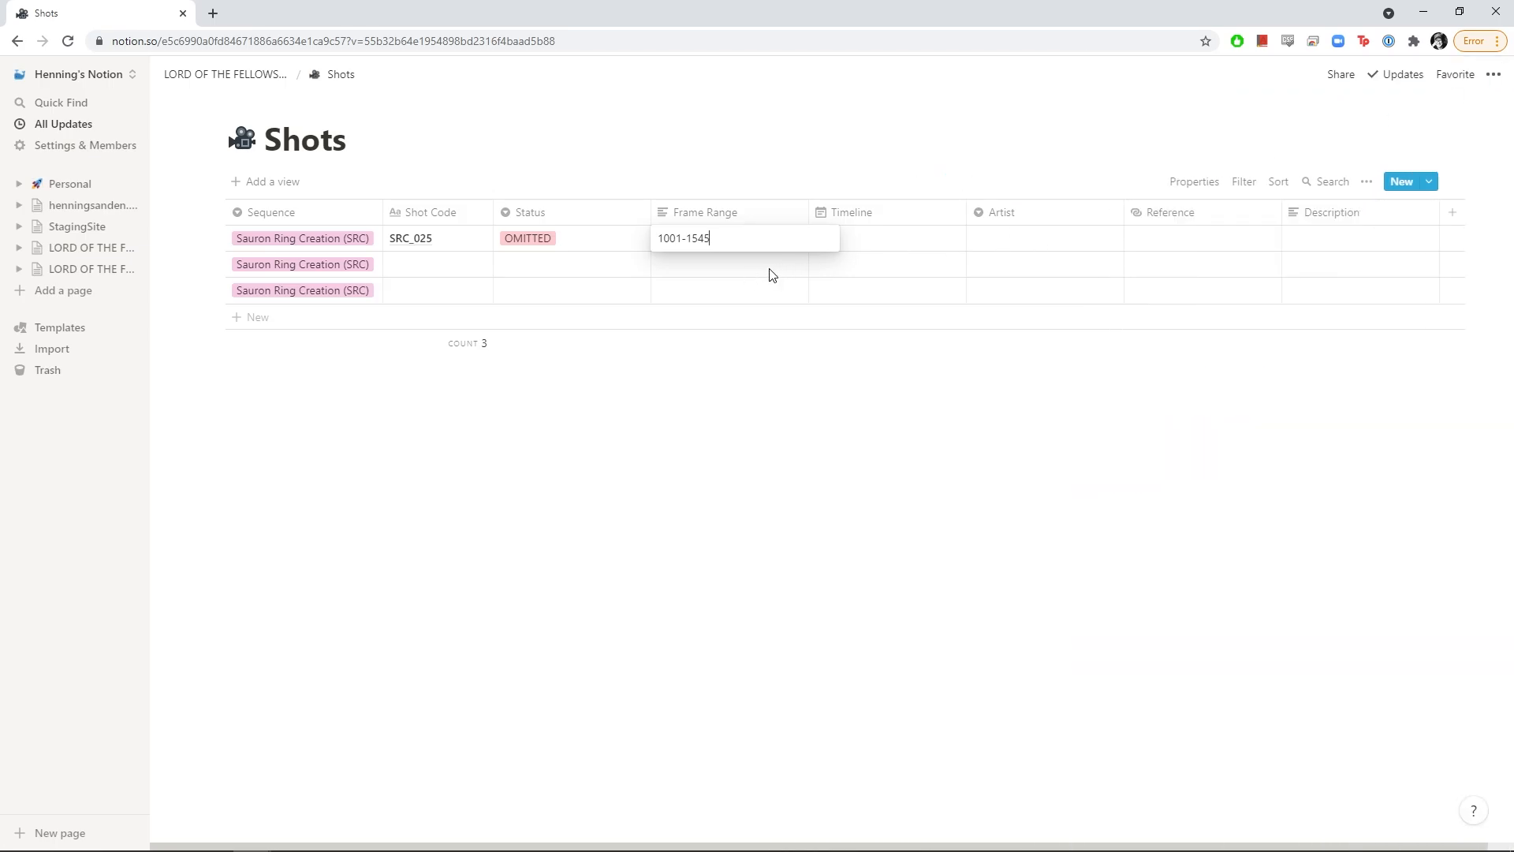
{"action": "key", "text": "Return"}
Set the first shot's timeline to run from September 7 to 11, 2021
{"action": "left_click", "coordinate": [881, 247]}
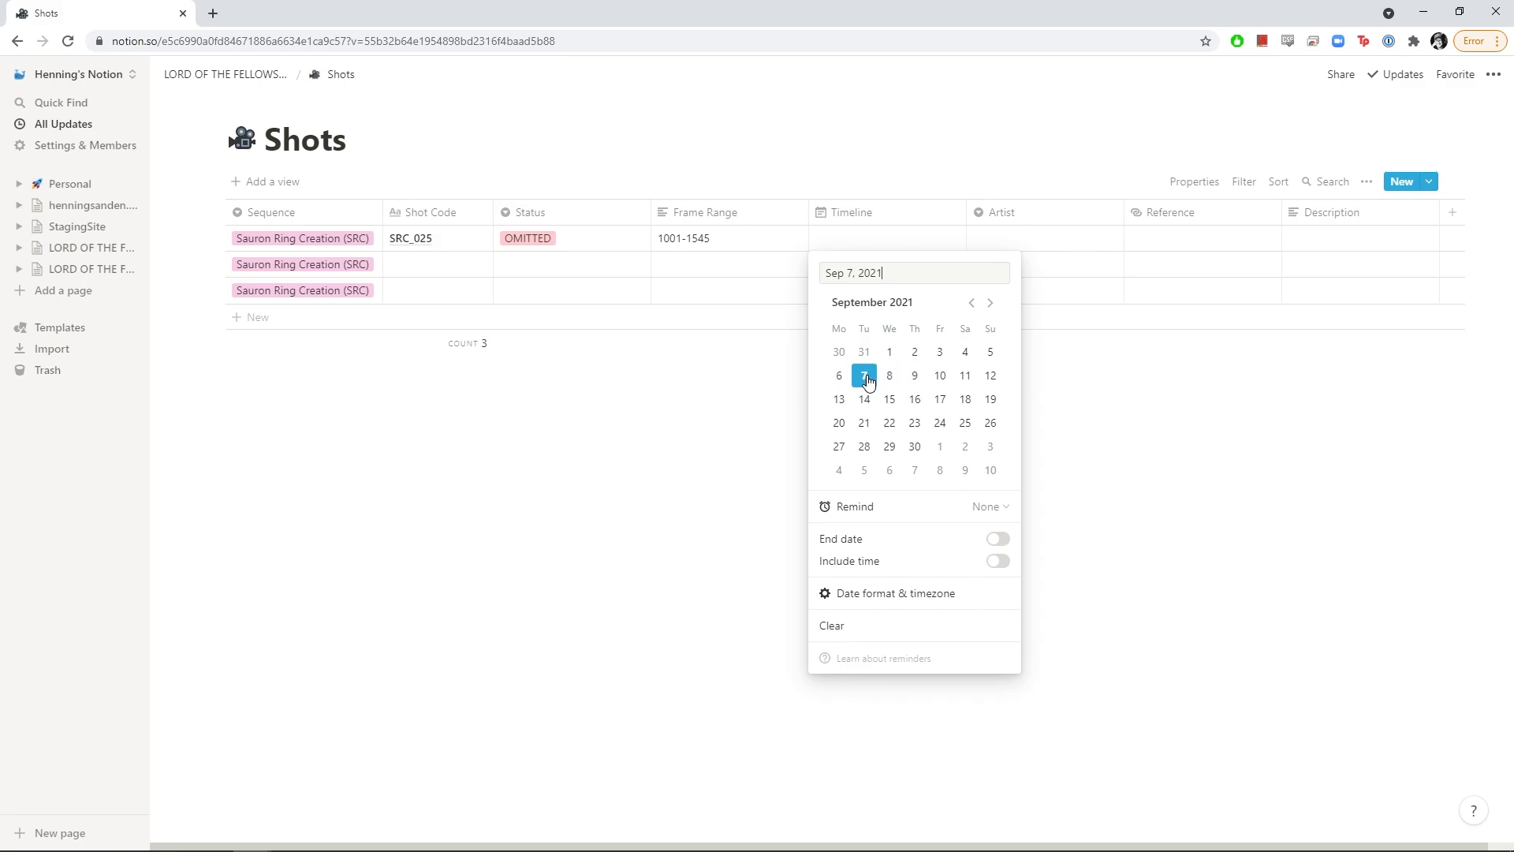
{"action": "left_click", "coordinate": [999, 540]}
{"action": "left_click", "coordinate": [966, 377]}
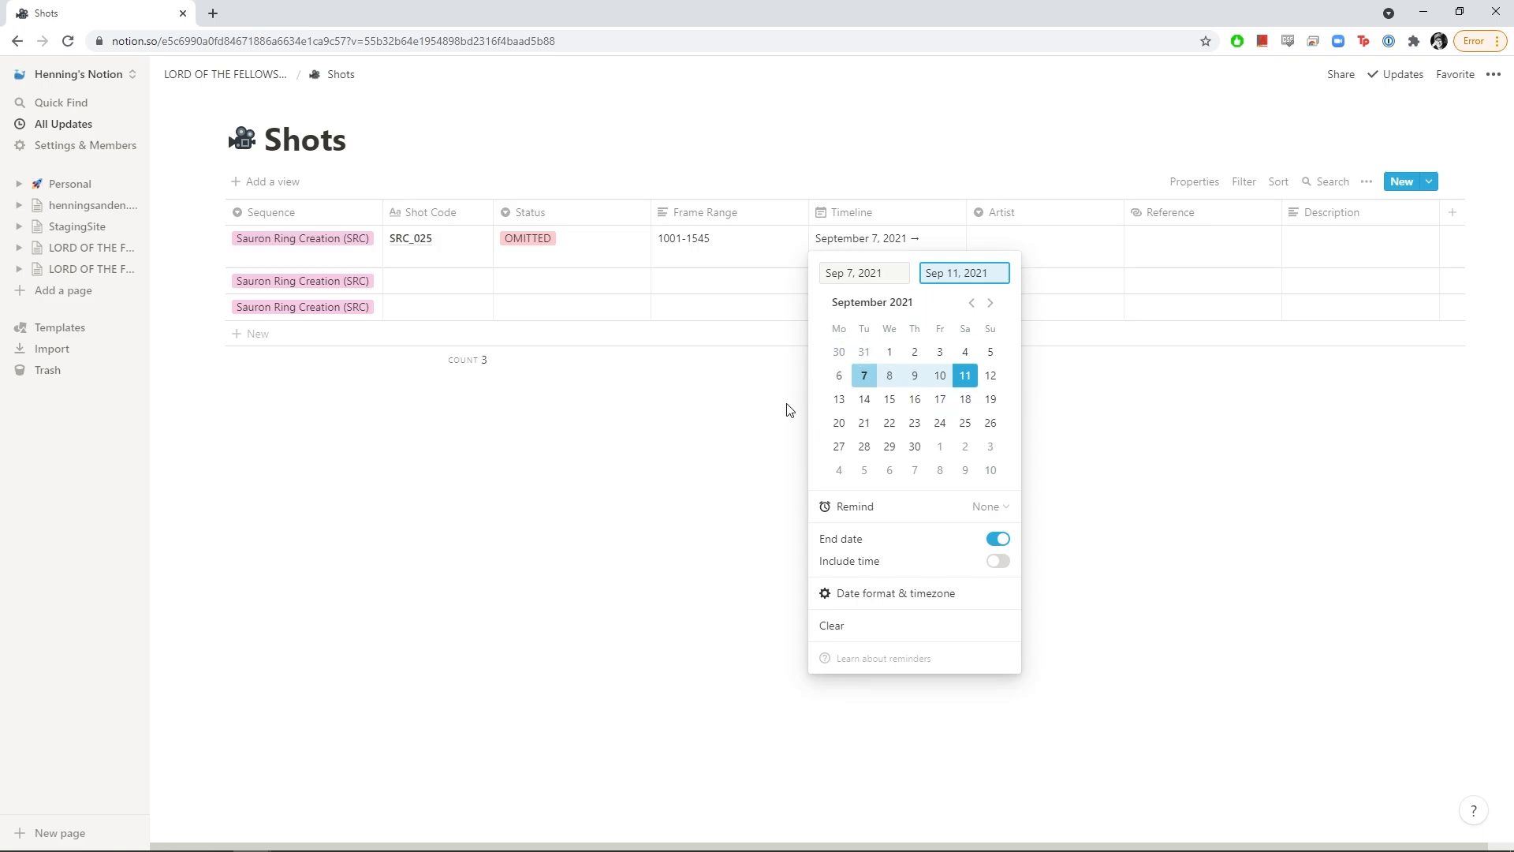
{"action": "key", "text": "Escape"}
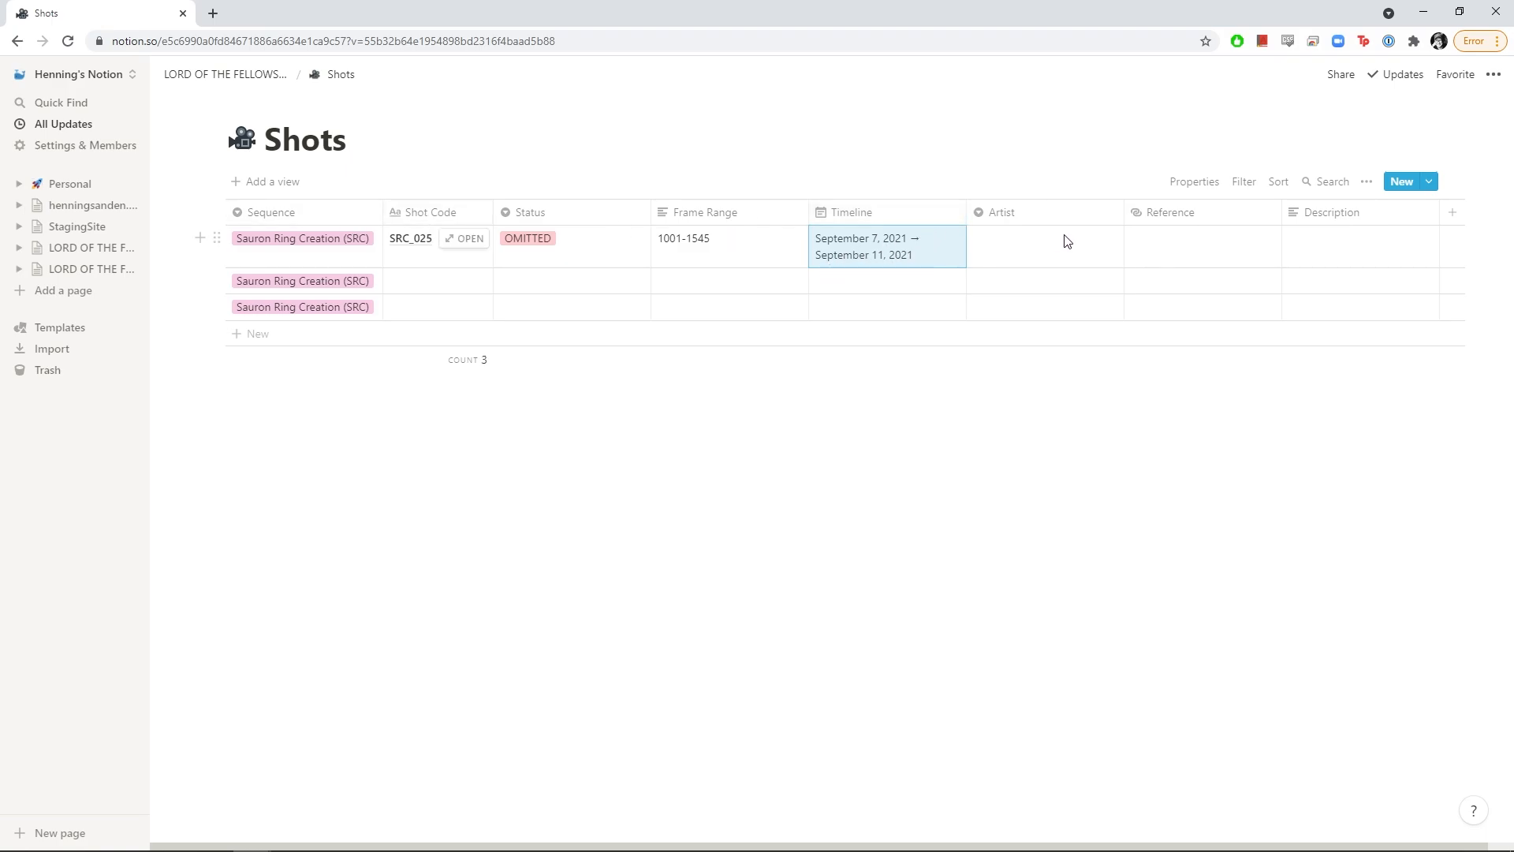
Create new artist options in the first shot's Artist select
{"action": "left_click", "coordinate": [1018, 246]}
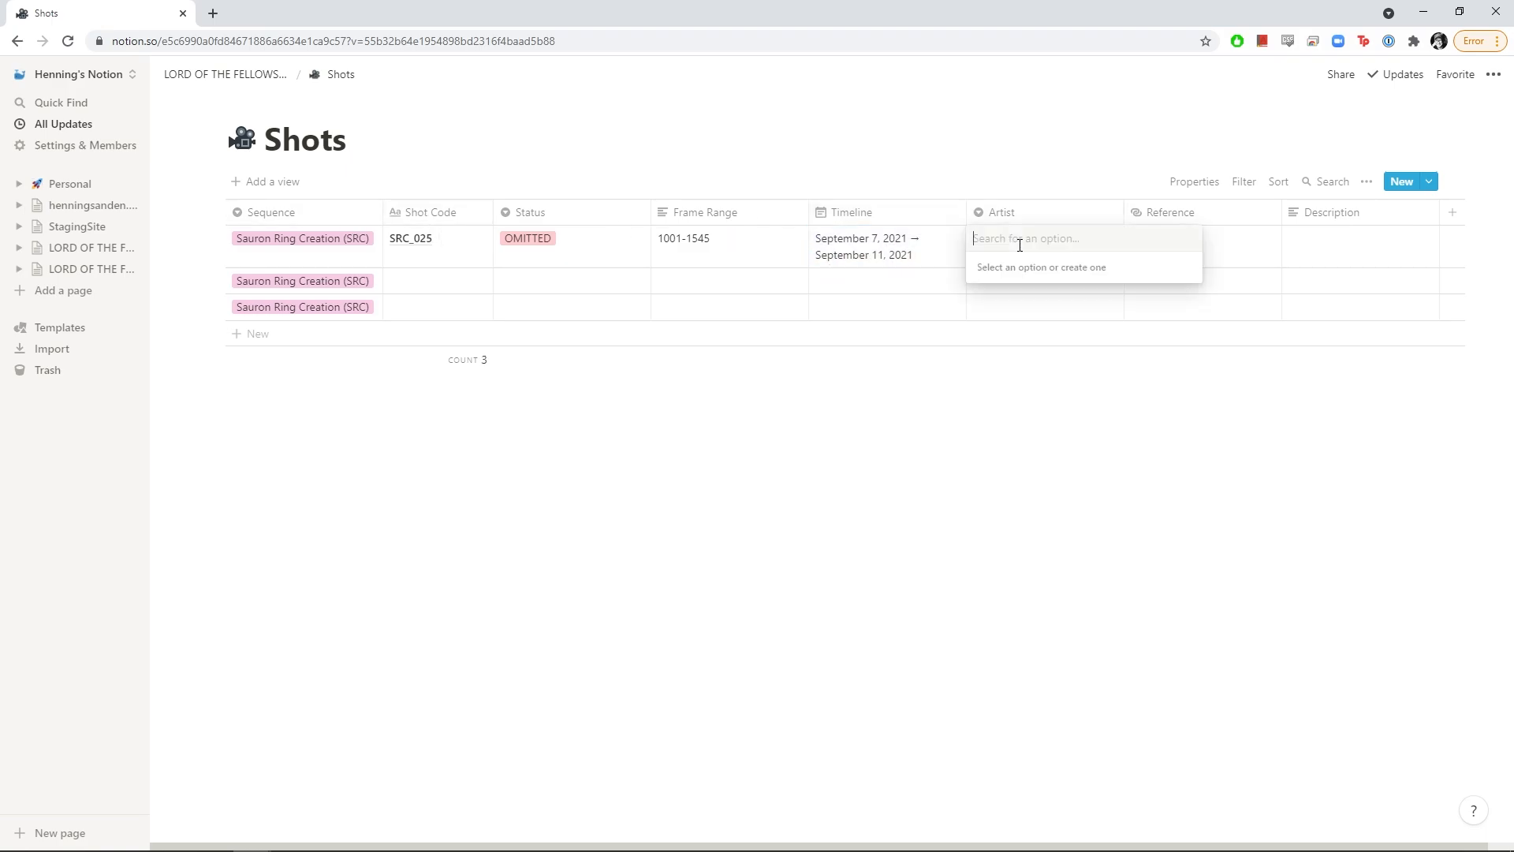
{"action": "type", "text": "Jeter"}
{"action": "key", "text": "Return"}
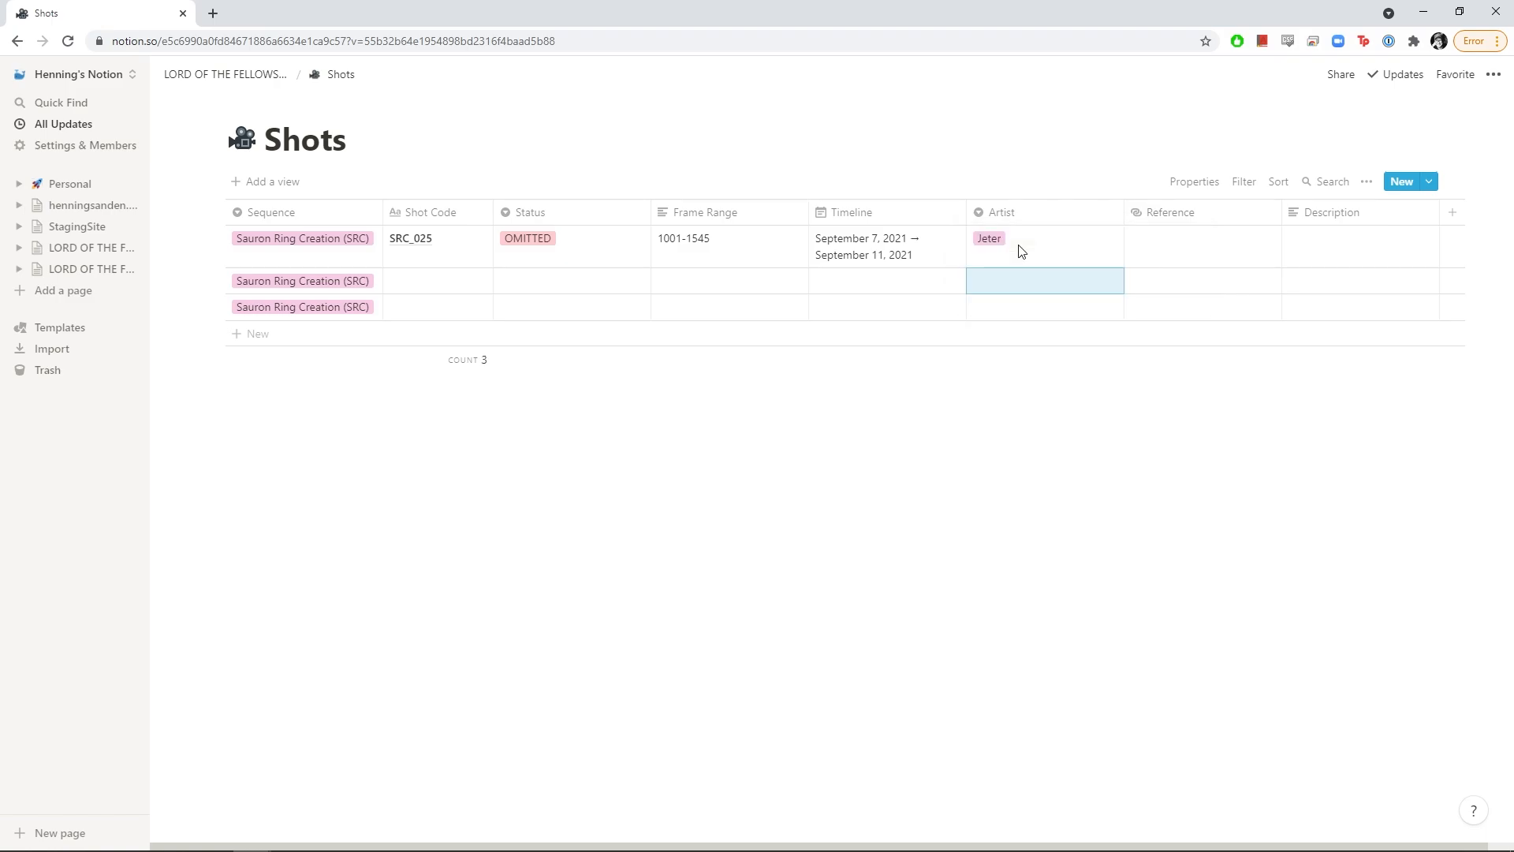
{"action": "left_click", "coordinate": [1020, 251]}
{"action": "type", "text": "Henning"}
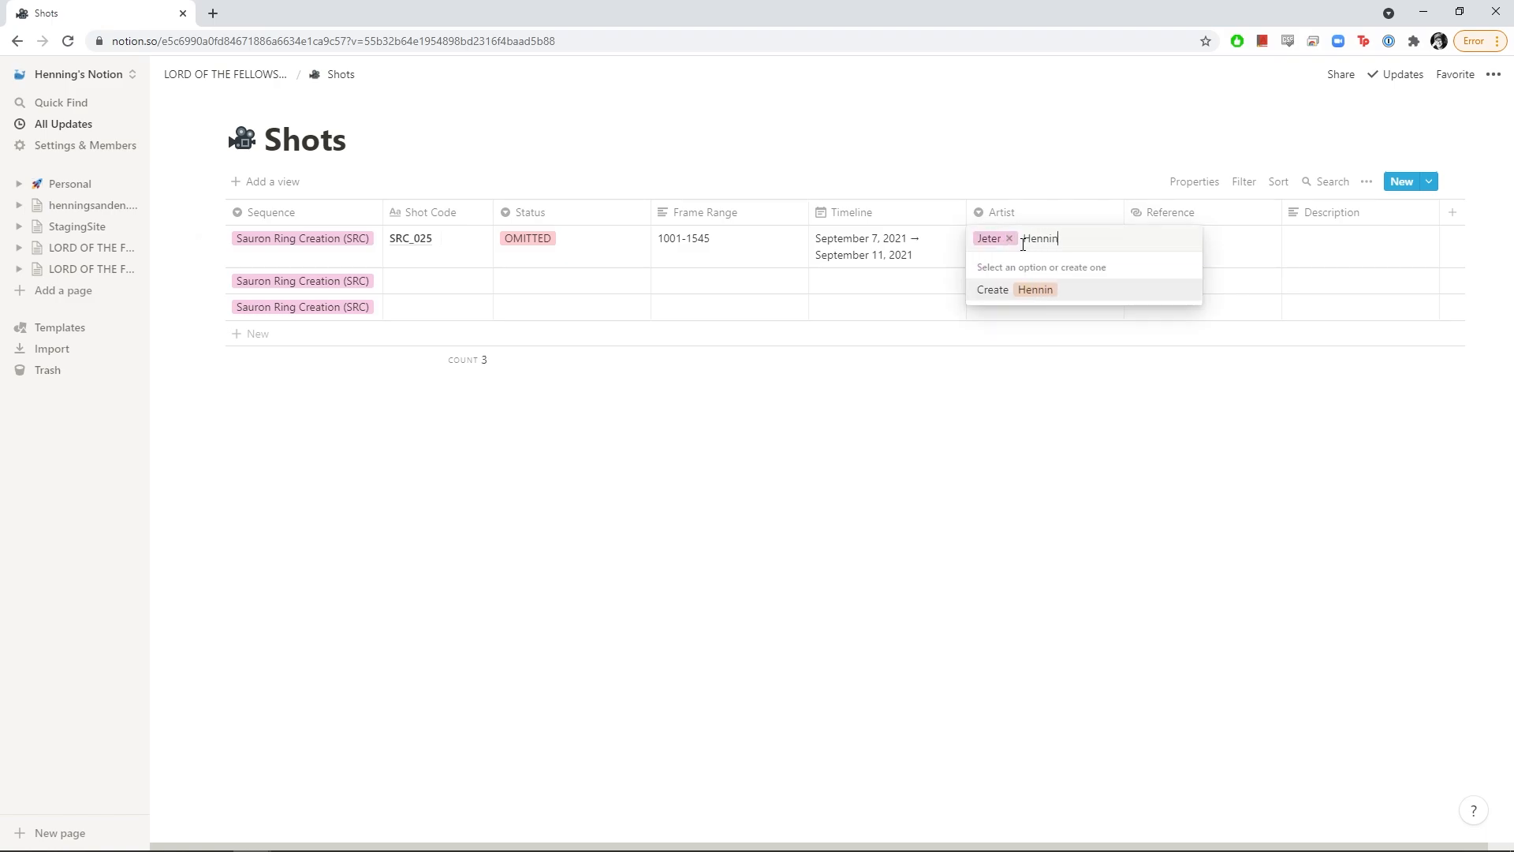
{"action": "key", "text": "Return"}
{"action": "left_click", "coordinate": [1025, 251]}
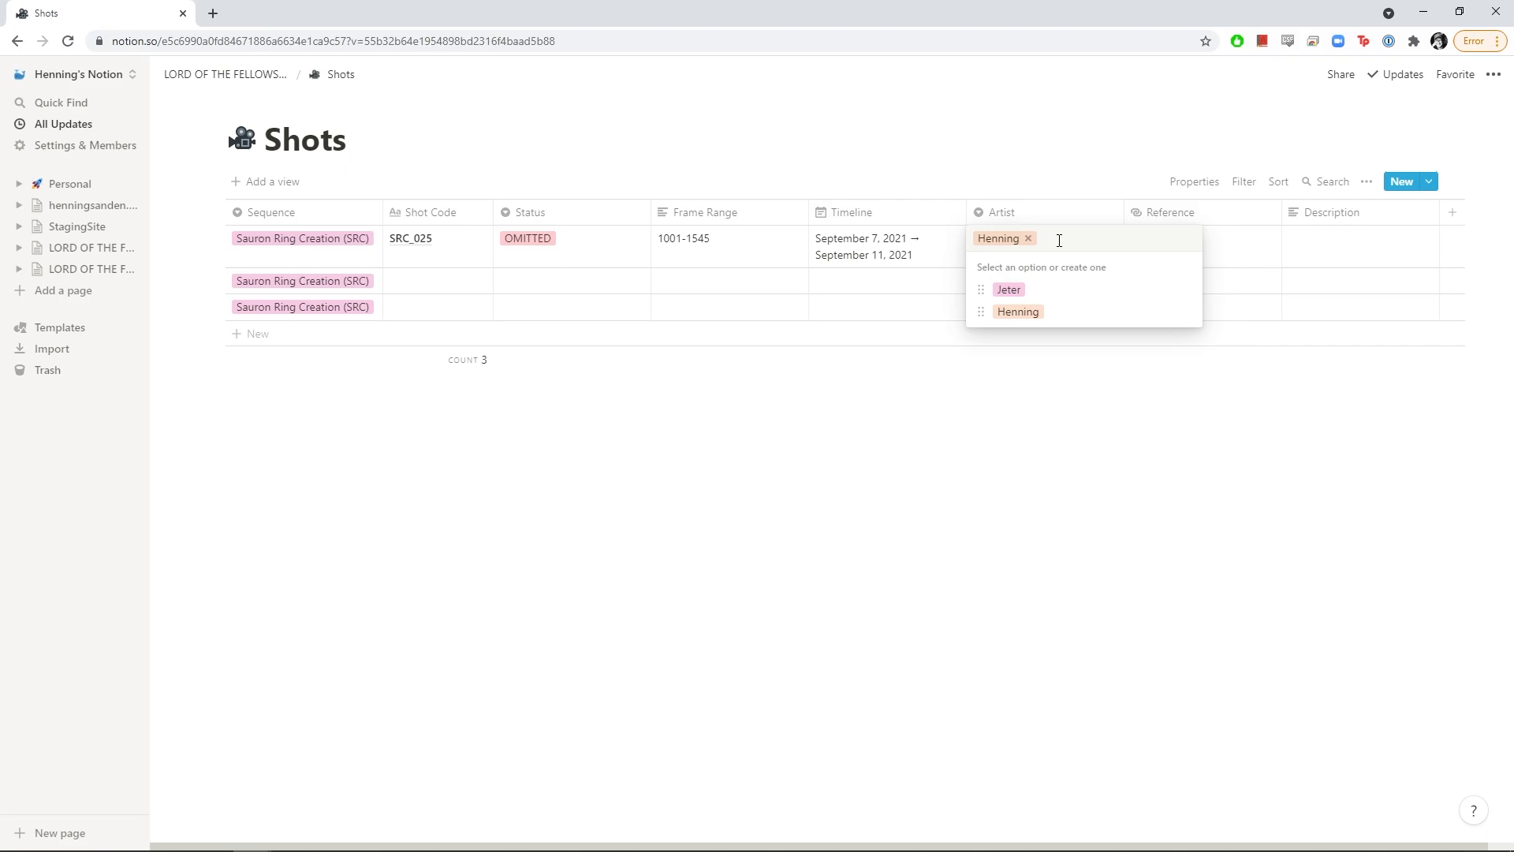
{"action": "type", "text": "Morten"}
{"action": "key", "text": "Return"}
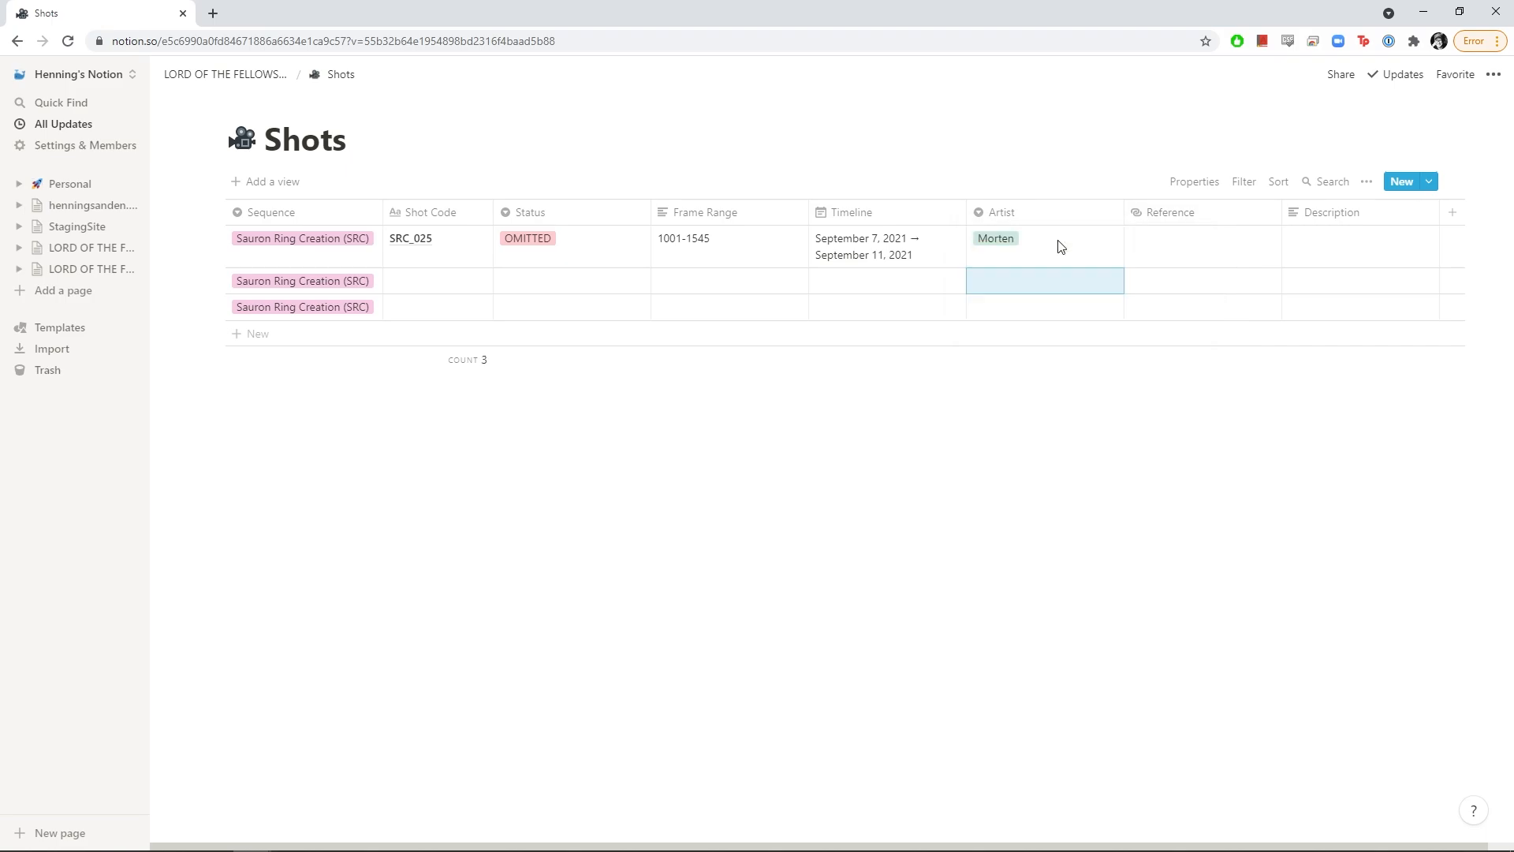
Switch the first shot back to its original artist
{"action": "left_click", "coordinate": [1061, 247]}
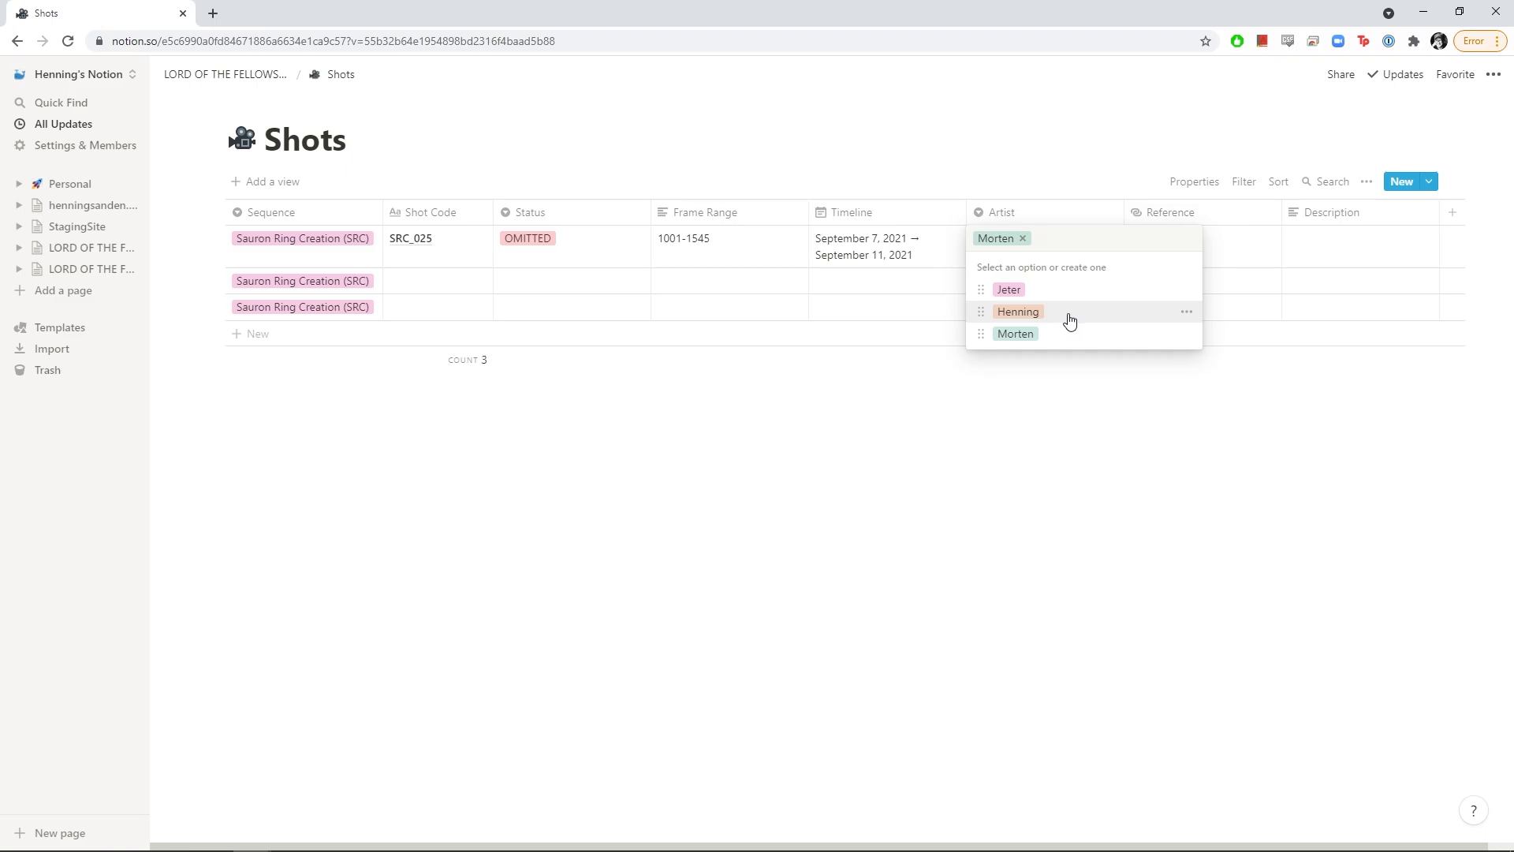
{"action": "left_click", "coordinate": [1065, 313]}
{"action": "left_click", "coordinate": [1079, 238]}
{"action": "left_click", "coordinate": [1051, 289]}
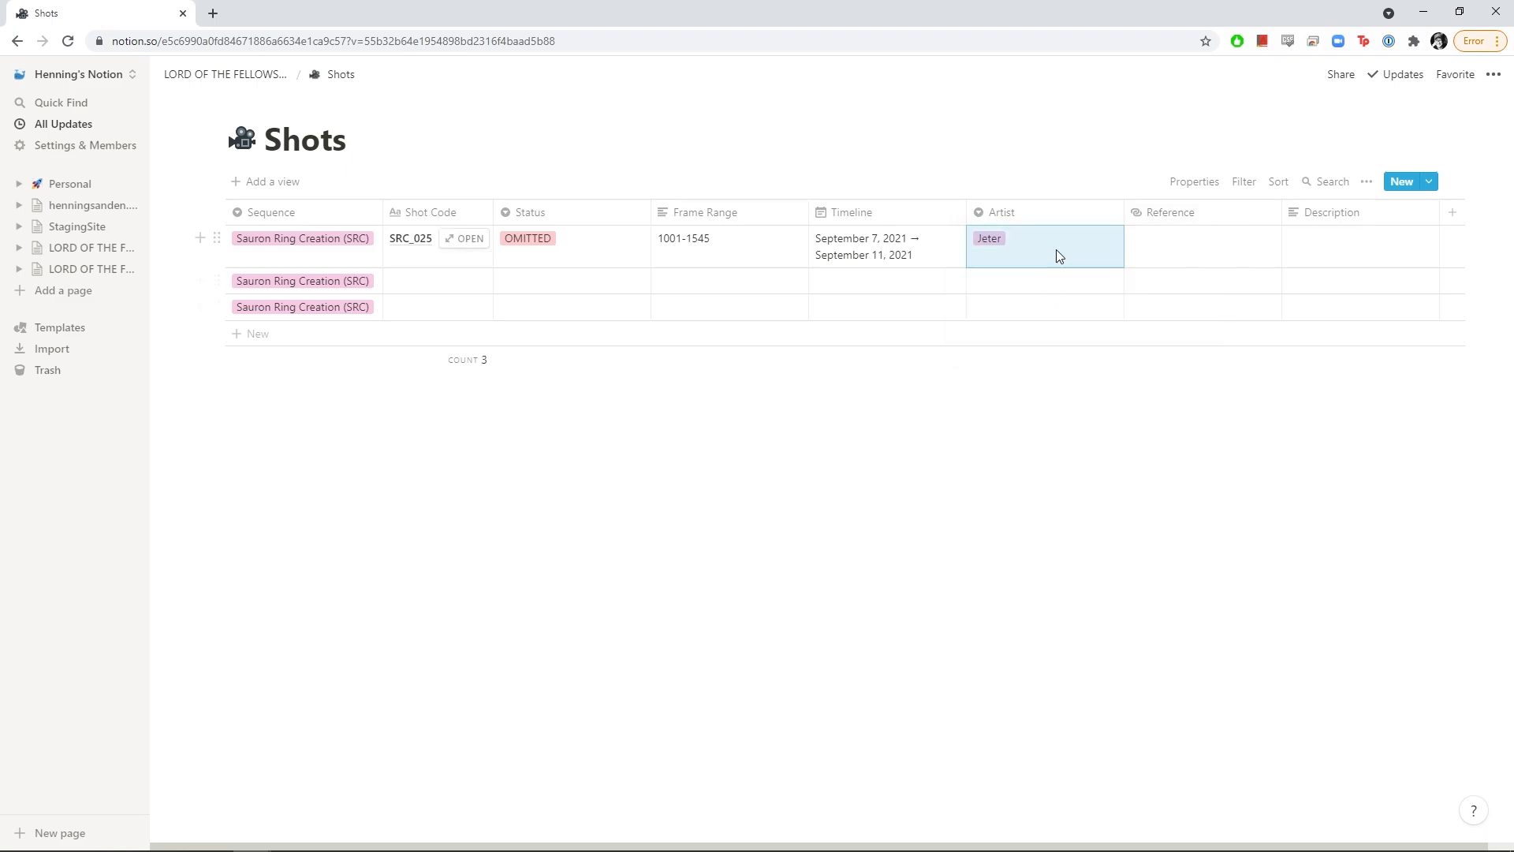
{"action": "left_click", "coordinate": [1056, 249]}
{"action": "left_click", "coordinate": [1014, 333]}
{"action": "left_click", "coordinate": [1057, 244]}
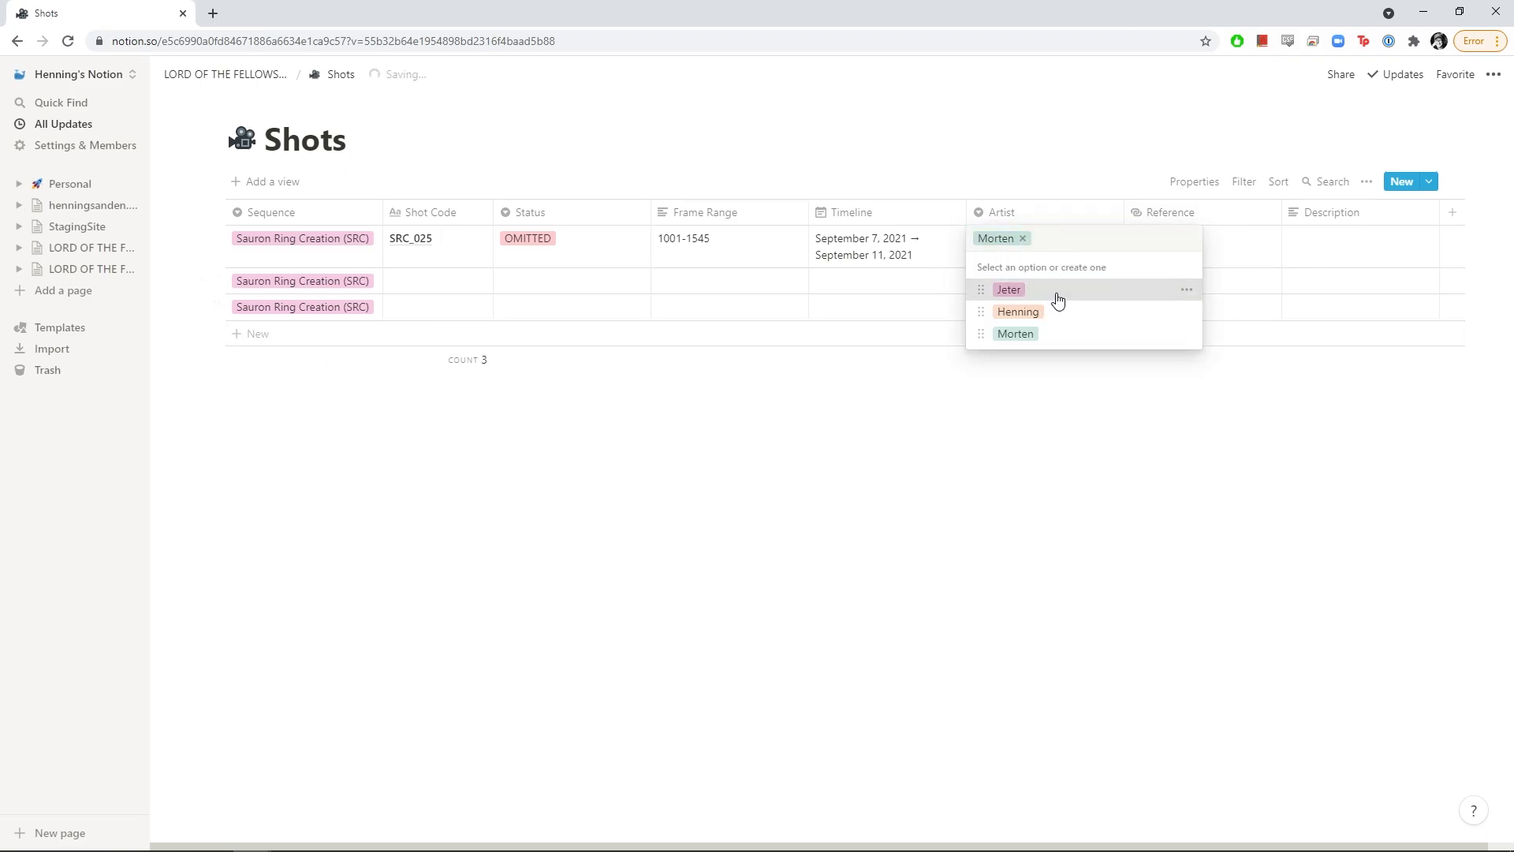
{"action": "left_click", "coordinate": [1056, 289]}
Leave Reference empty and set the description to 'Sauron makes the ring. CU'
{"action": "left_click", "coordinate": [1189, 240]}
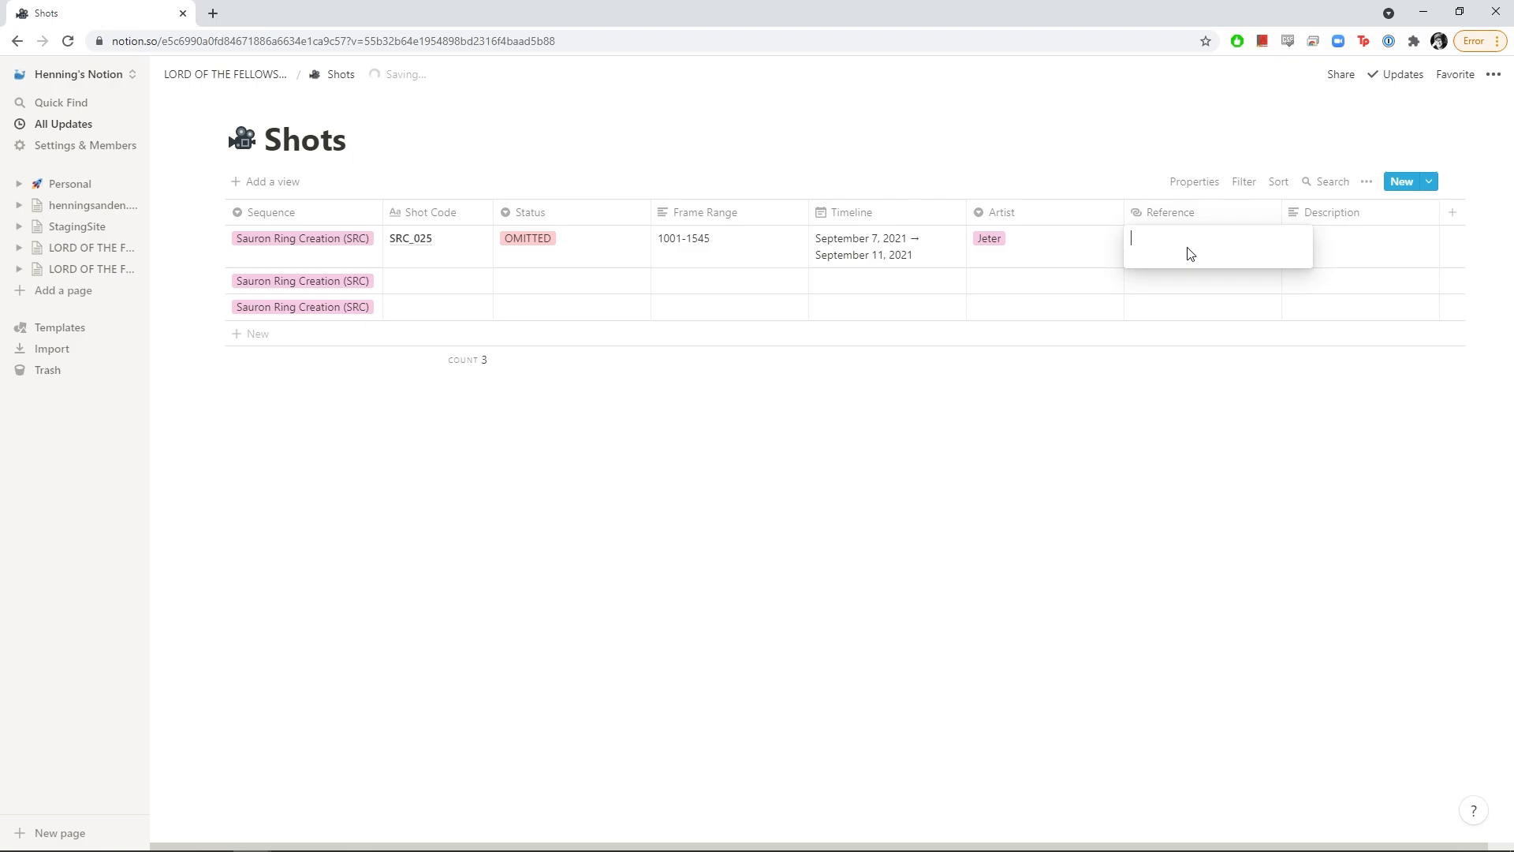
{"action": "left_click", "coordinate": [1349, 246]}
{"action": "left_click", "coordinate": [1348, 242]}
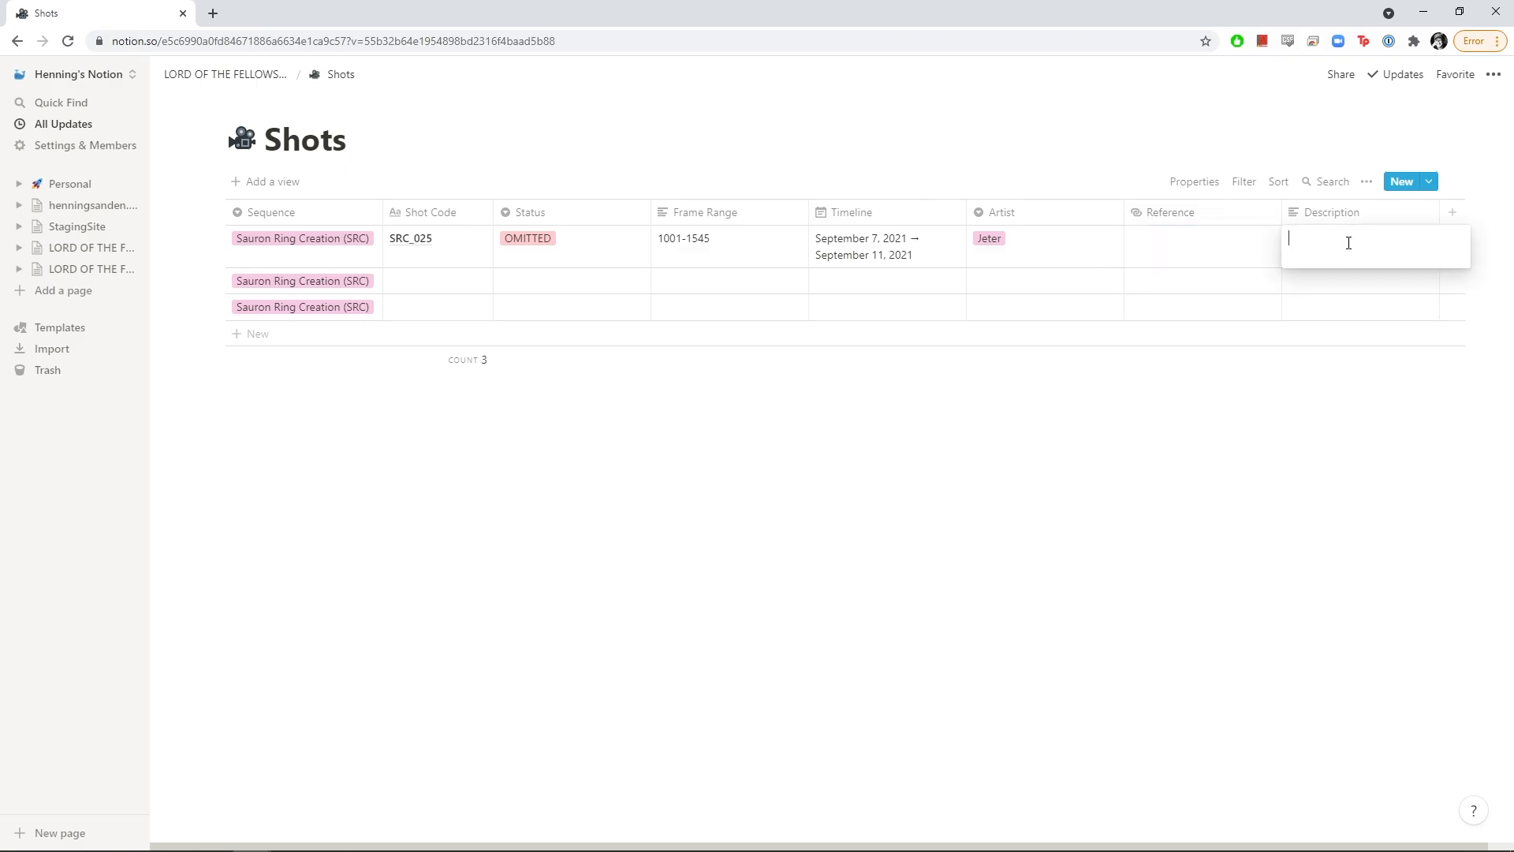
{"action": "type", "text": "Sauron makes the r"}
{"action": "type", "text": "ing."}
{"action": "type", "text": " CU"}
{"action": "key", "text": "Return"}
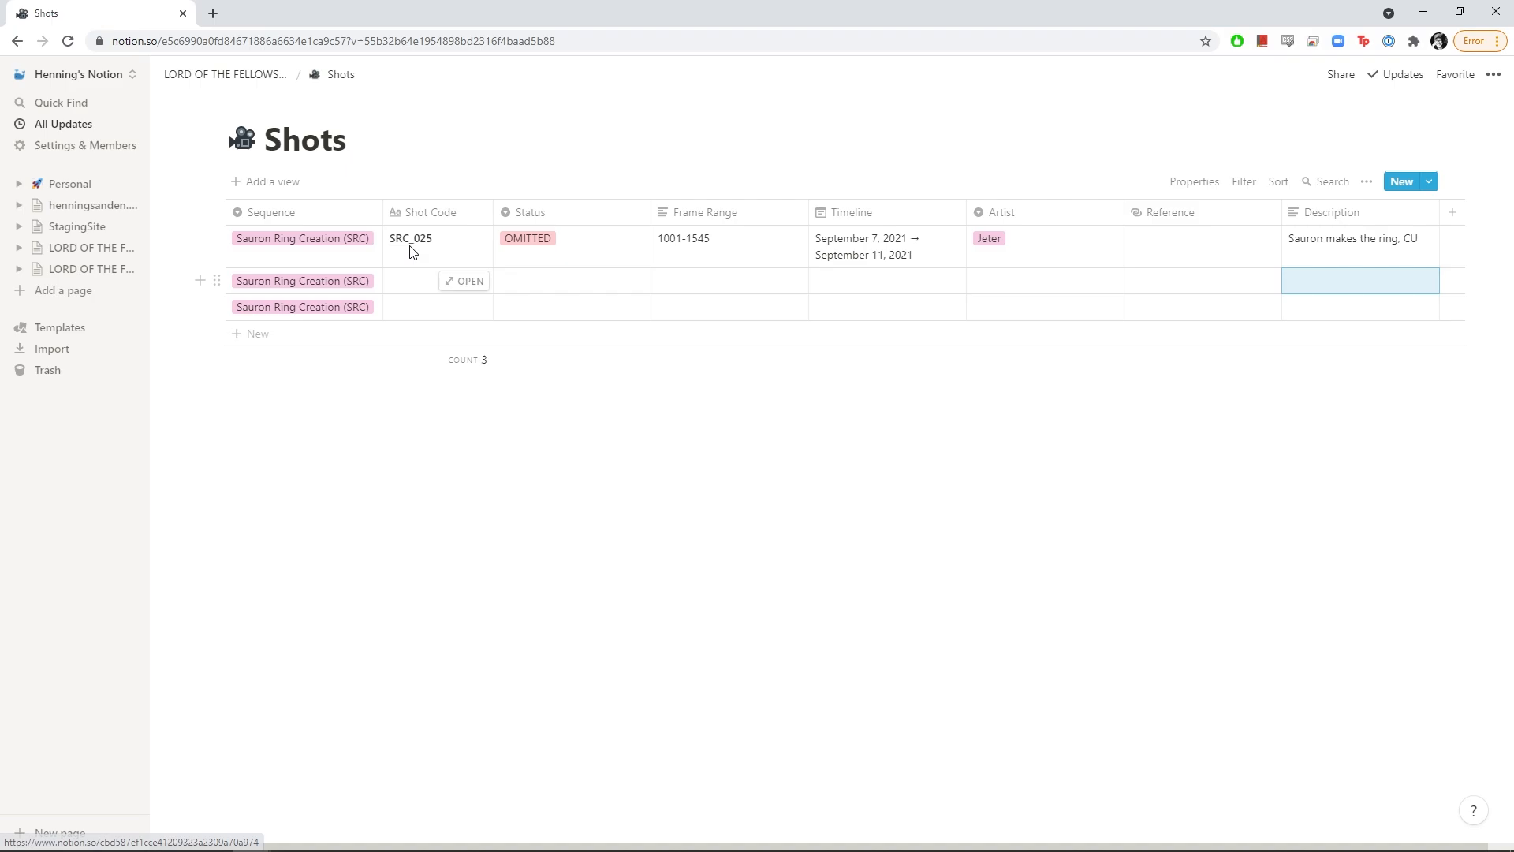
Give the second shot the code SRC_029, based on SRC_025
{"action": "left_click", "coordinate": [443, 240]}
{"action": "key", "text": "Escape"}
{"action": "left_click", "coordinate": [419, 260]}
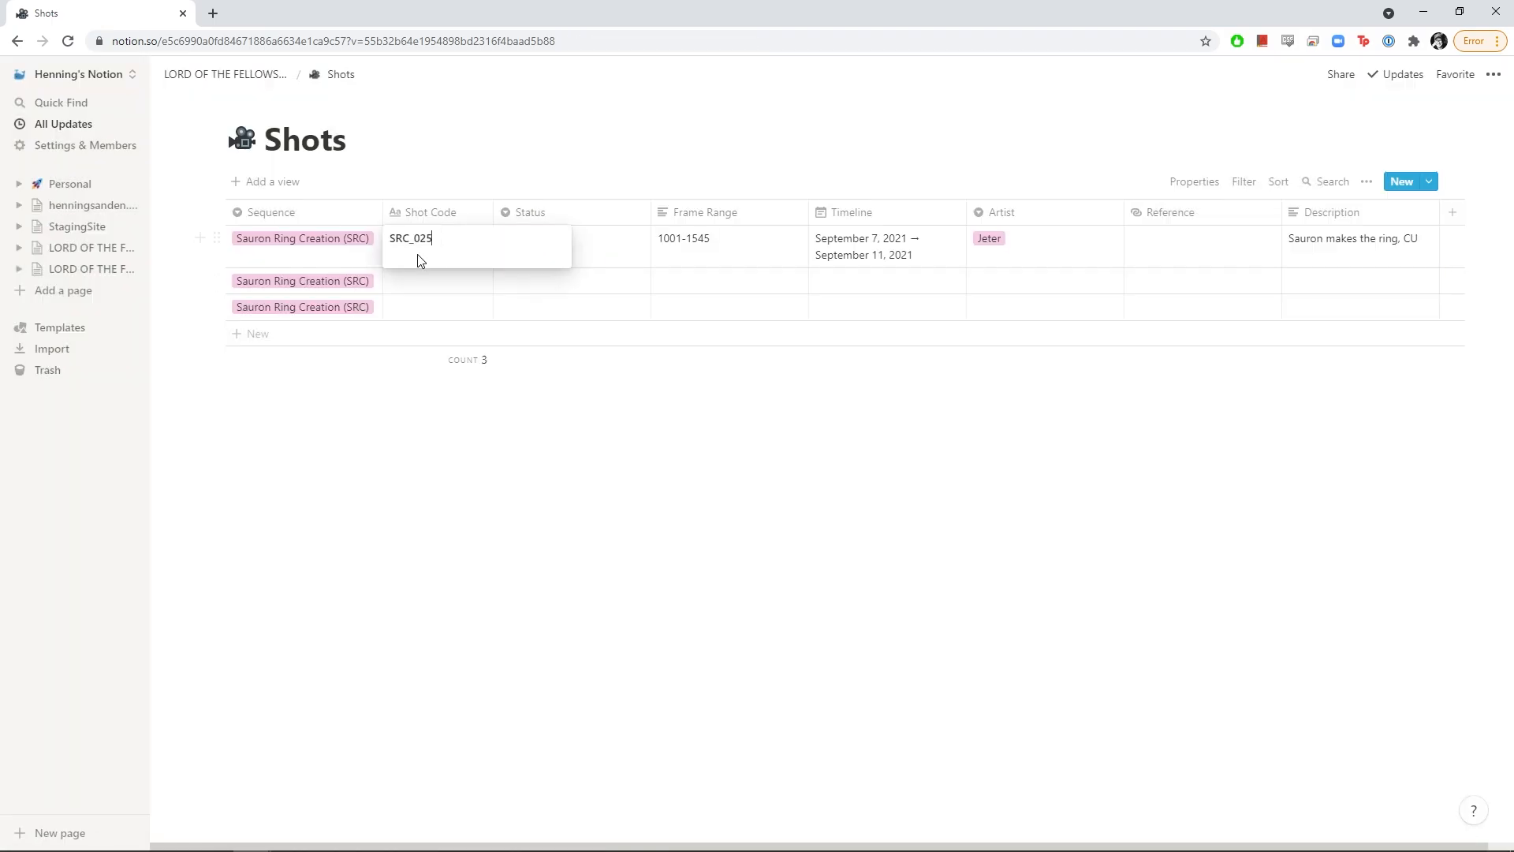
{"action": "key", "text": "ctrl+a"}
{"action": "key", "text": "ctrl+c"}
{"action": "left_click", "coordinate": [426, 284]}
{"action": "left_click", "coordinate": [424, 280]}
{"action": "key", "text": "ctrl+v"}
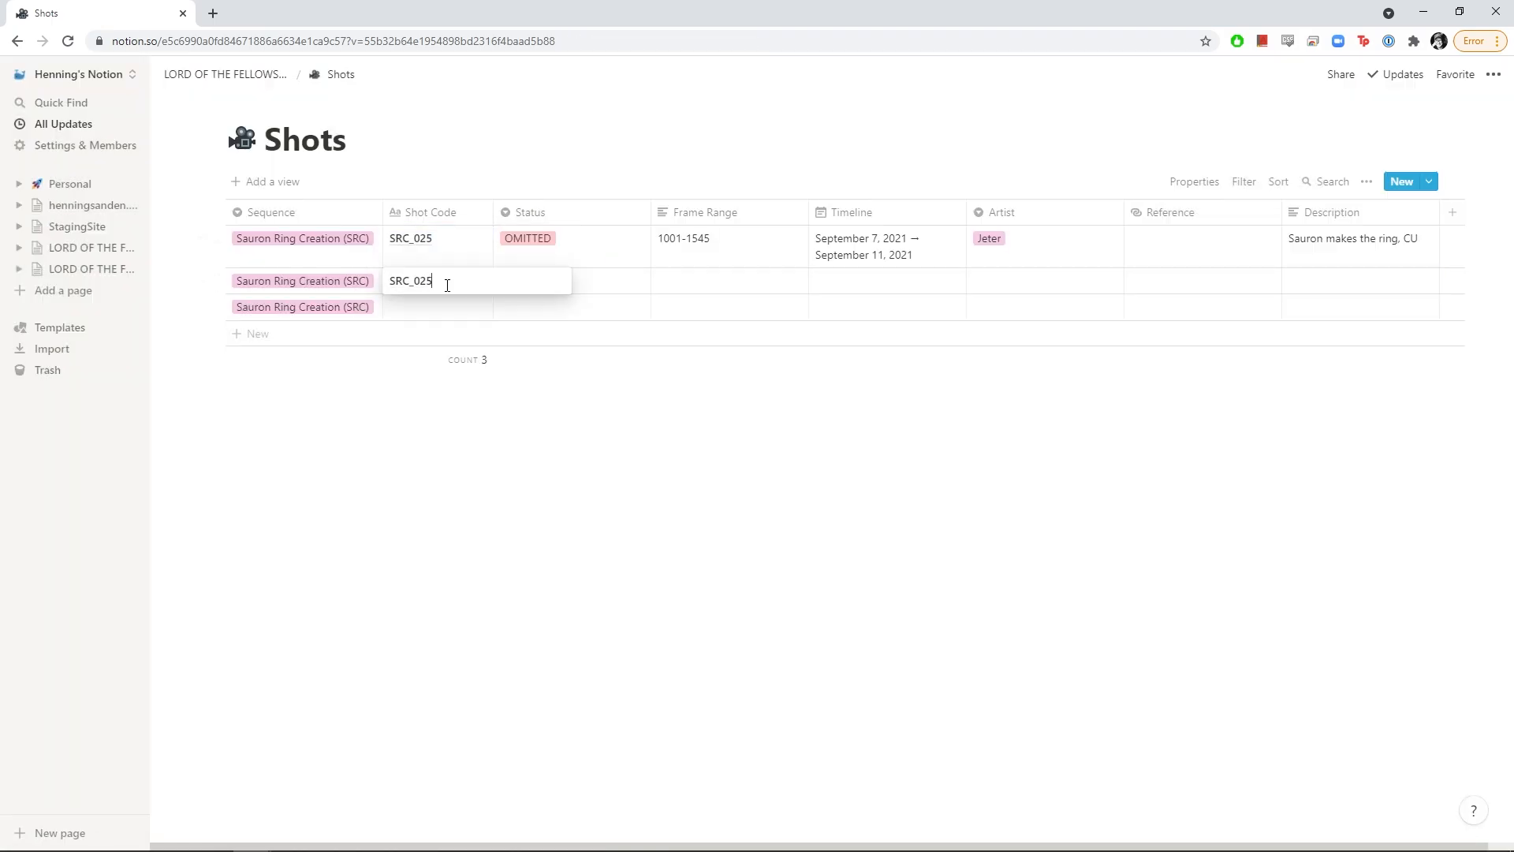
{"action": "type", "text": "9"}
{"action": "key", "text": "Return"}
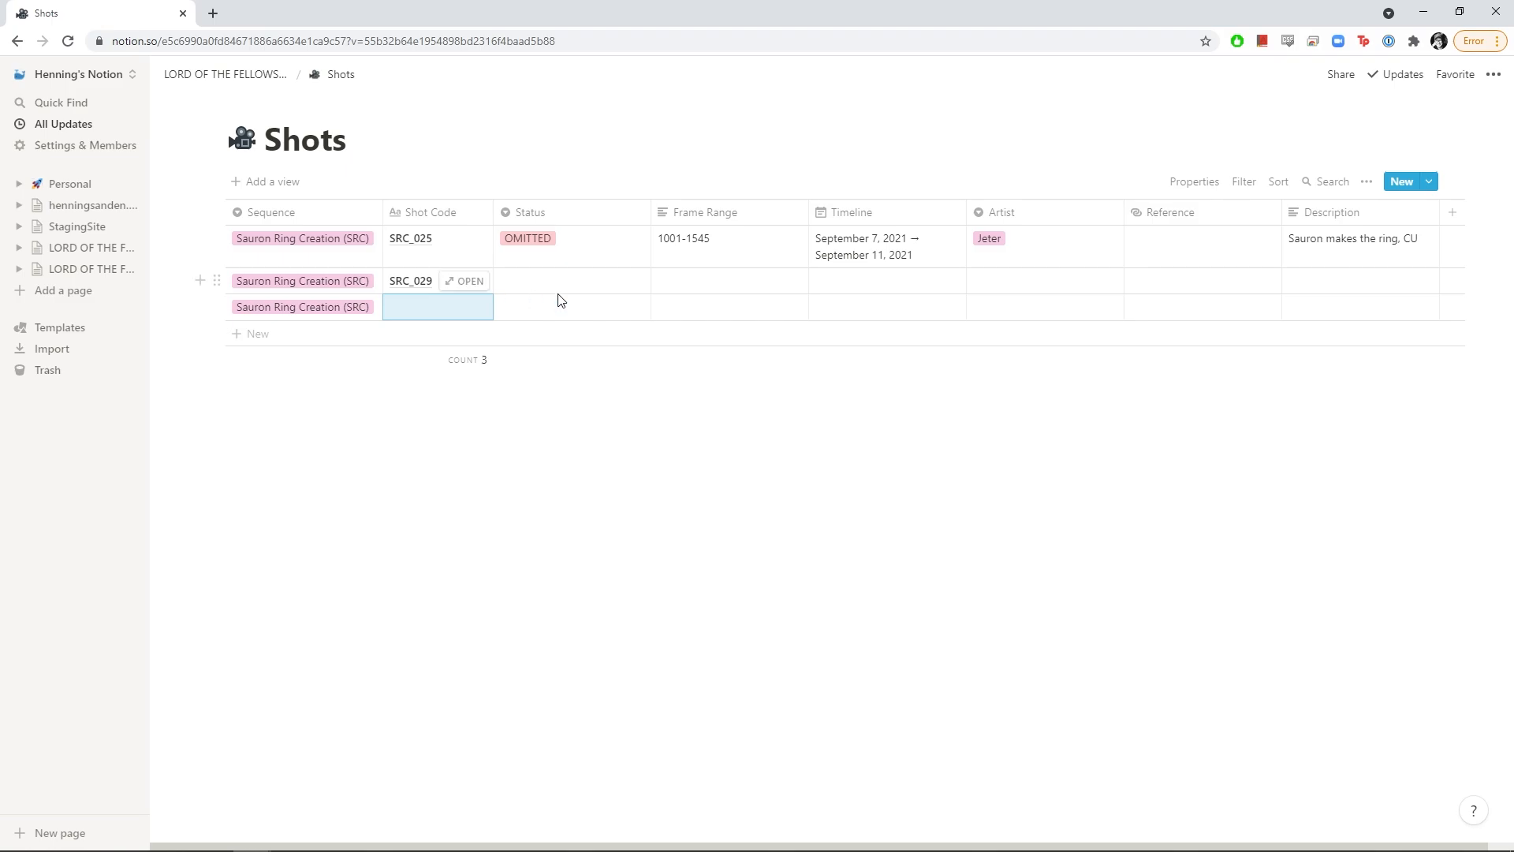
Set the second shot's status to Board and frame range to 1001-1549
{"action": "left_click", "coordinate": [593, 280]}
{"action": "left_click", "coordinate": [538, 332]}
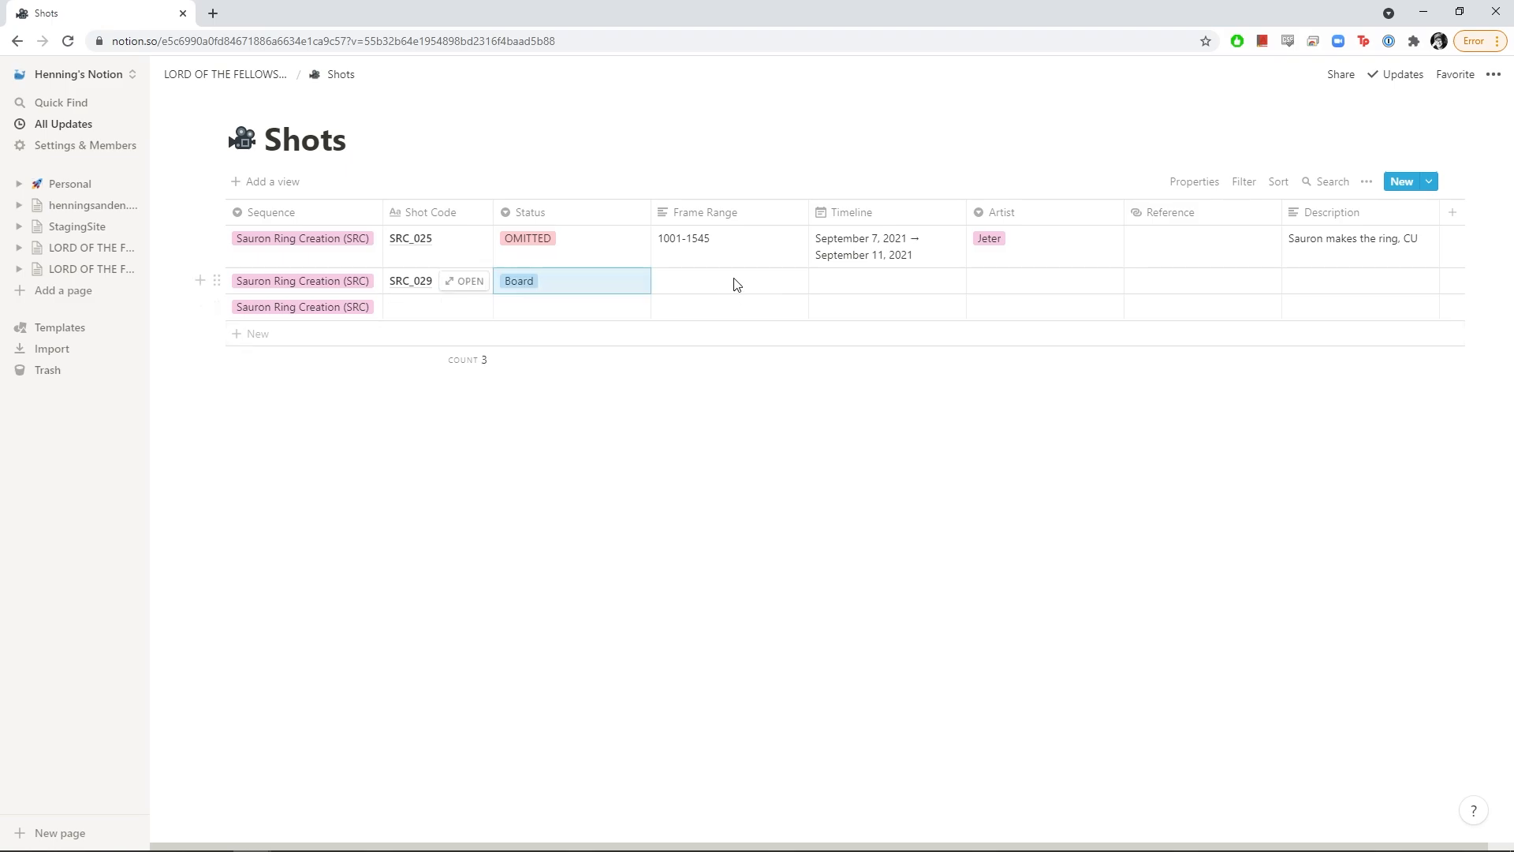
{"action": "left_click", "coordinate": [724, 242]}
{"action": "key", "text": "ctrl+a"}
{"action": "key", "text": "ctrl+c"}
{"action": "left_click", "coordinate": [720, 281]}
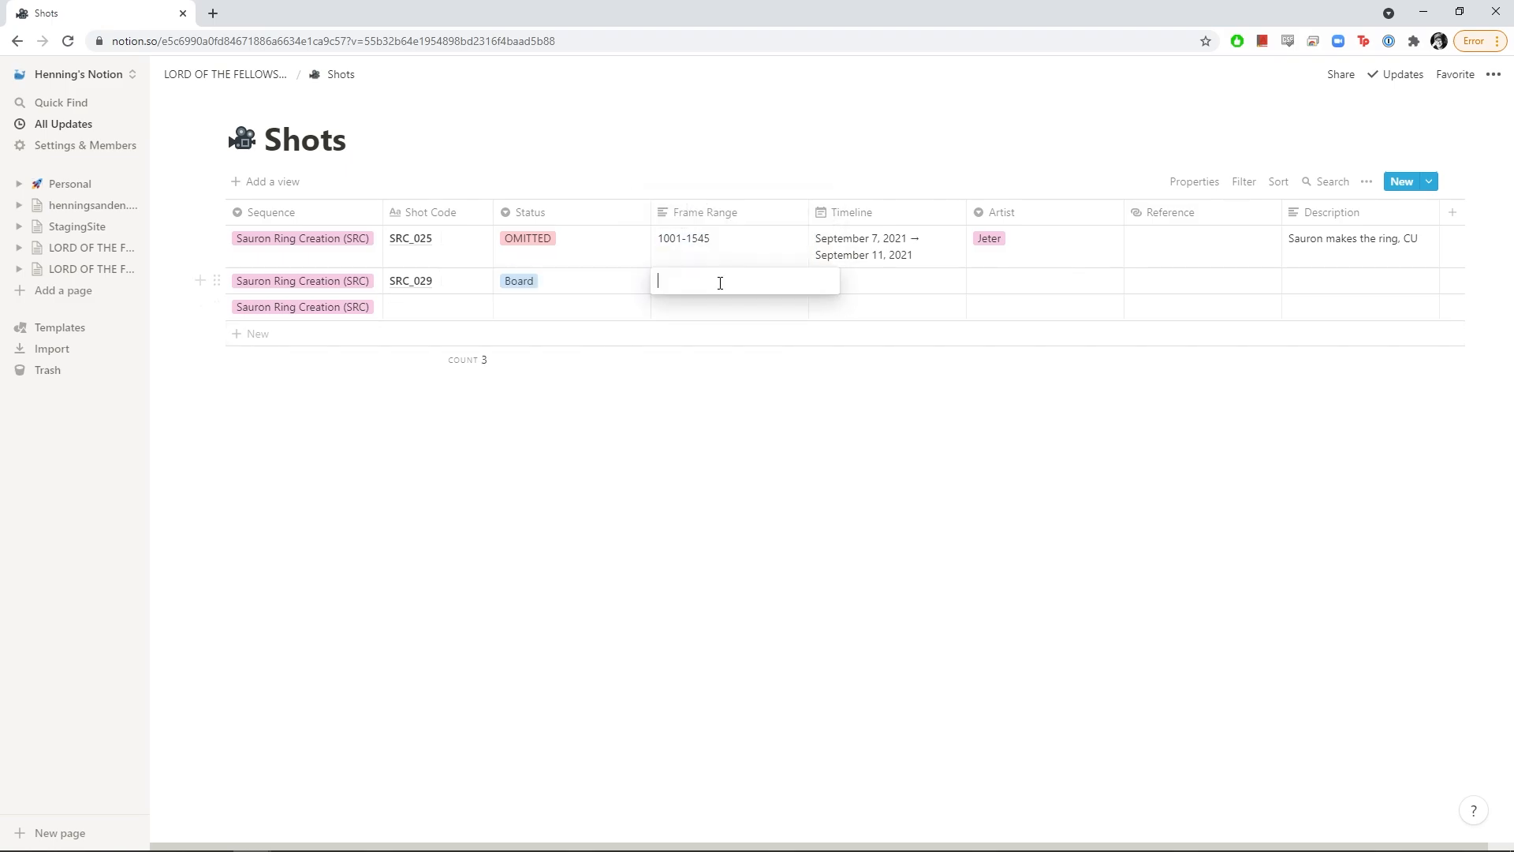
{"action": "key", "text": "ctrl+v"}
{"action": "left_click", "coordinate": [717, 313]}
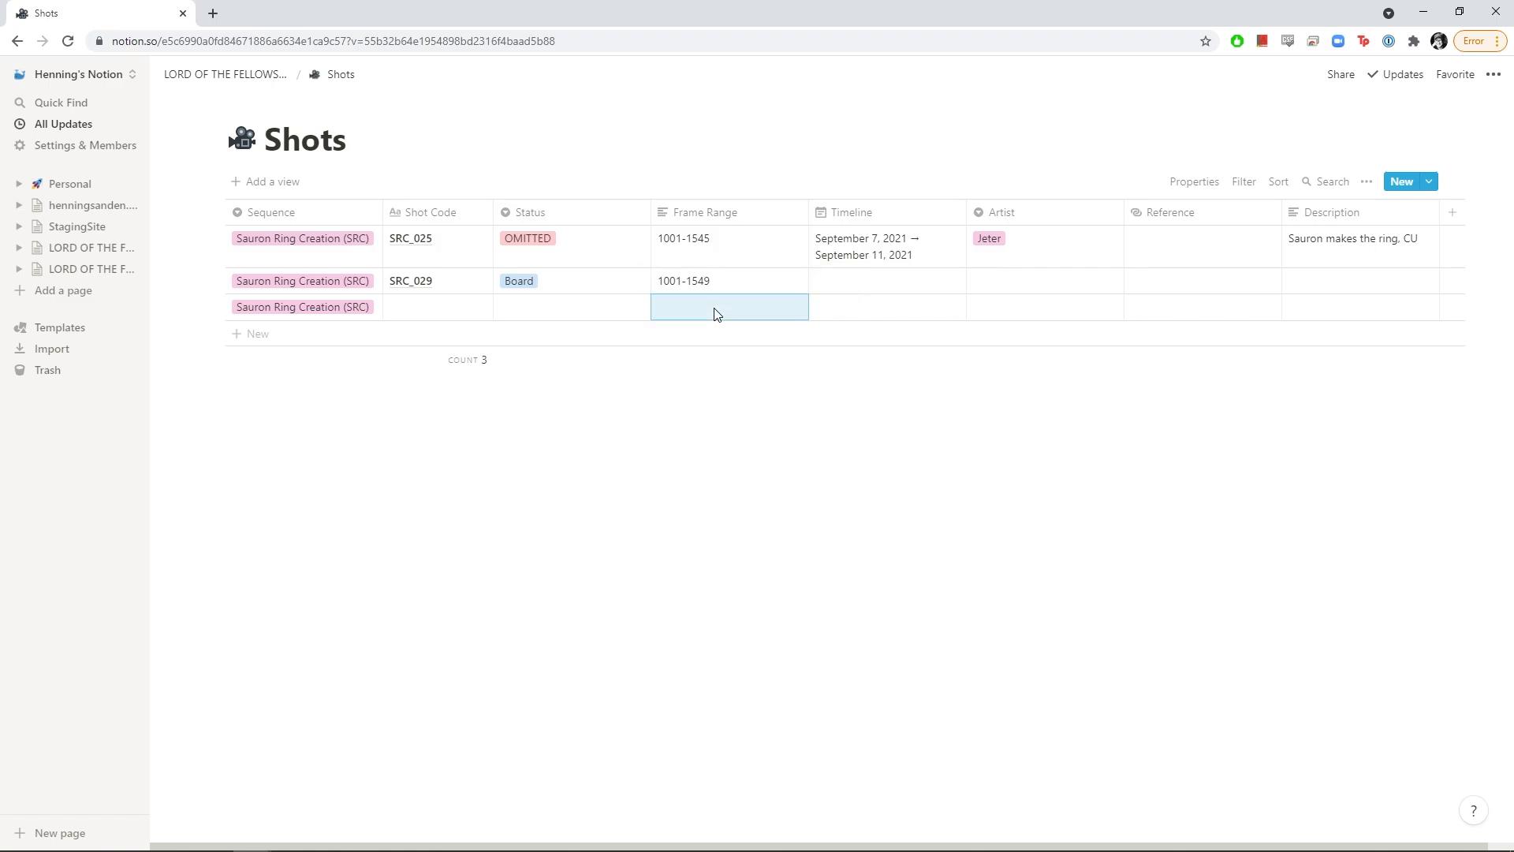
Give the second shot a September 22–25 timeline and assign an artist
{"action": "left_click", "coordinate": [899, 281]}
{"action": "left_click", "coordinate": [890, 466]}
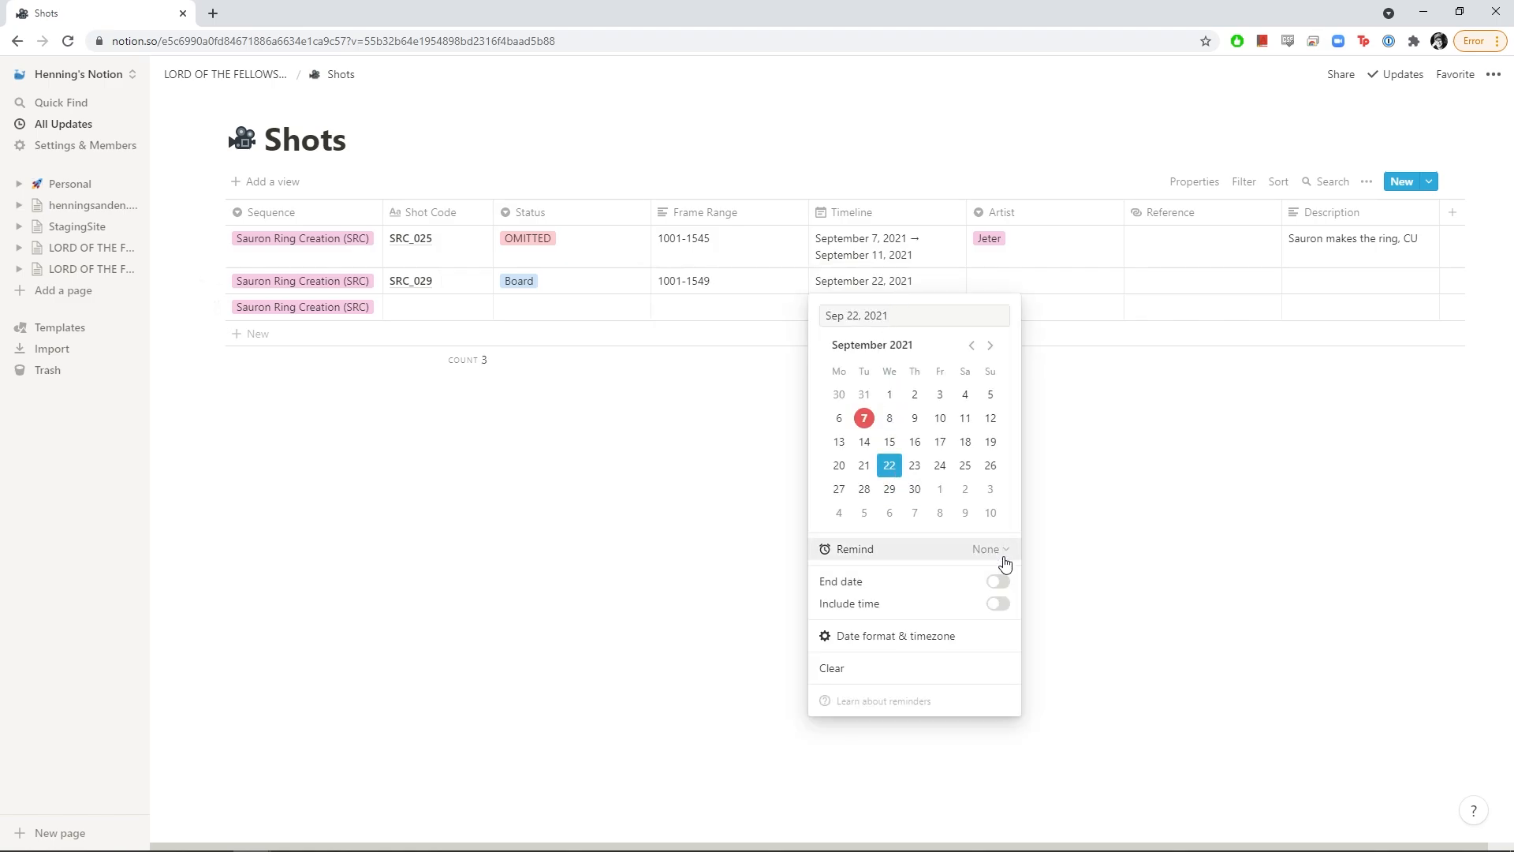
{"action": "left_click", "coordinate": [997, 581]}
{"action": "left_click", "coordinate": [965, 466]}
{"action": "left_click", "coordinate": [1109, 489]}
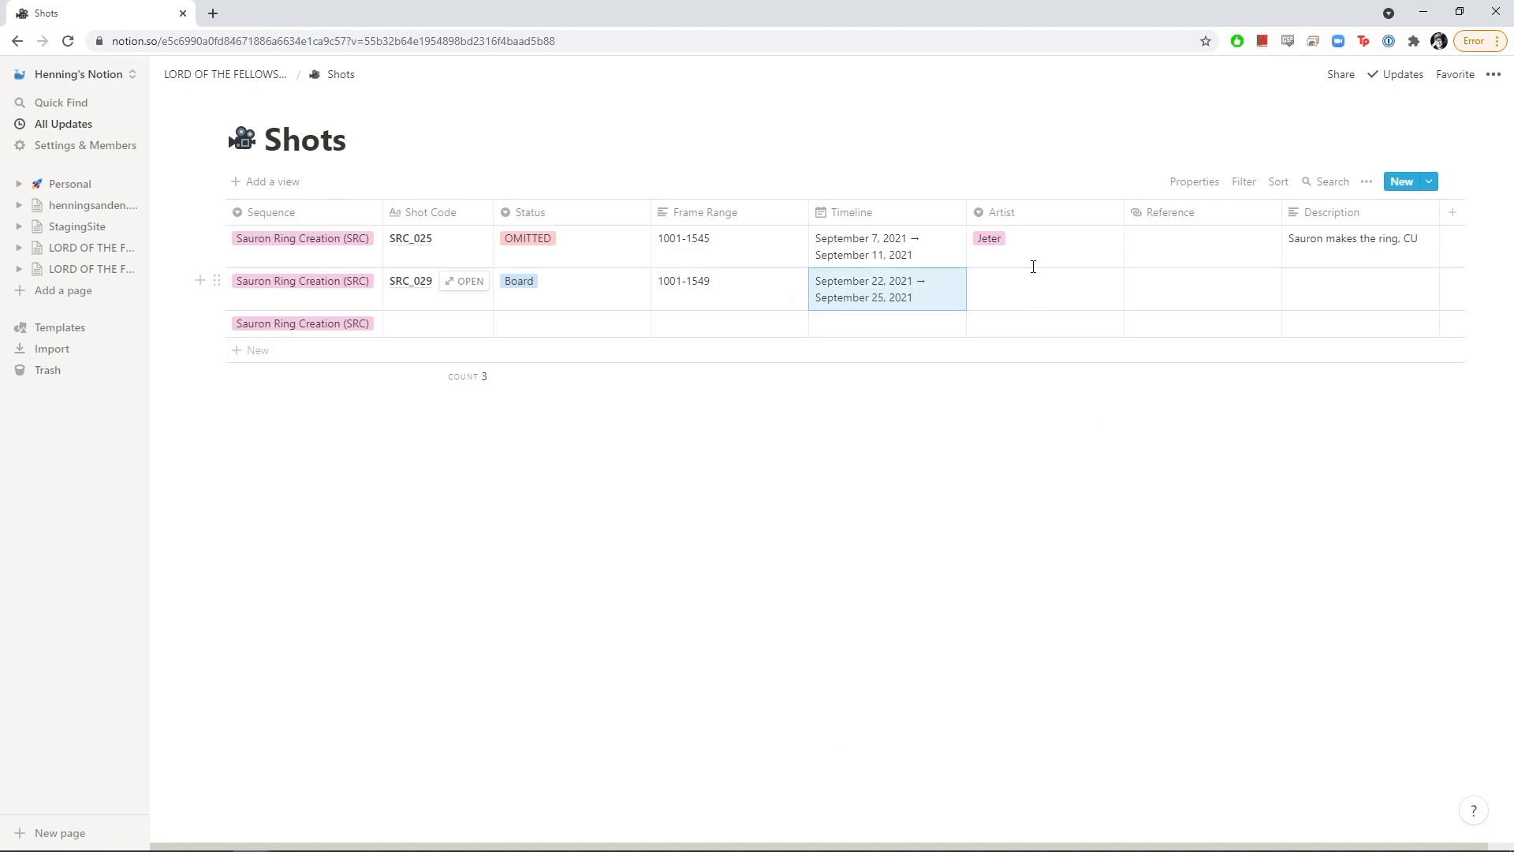
{"action": "left_click", "coordinate": [1021, 288]}
{"action": "left_click", "coordinate": [1016, 352]}
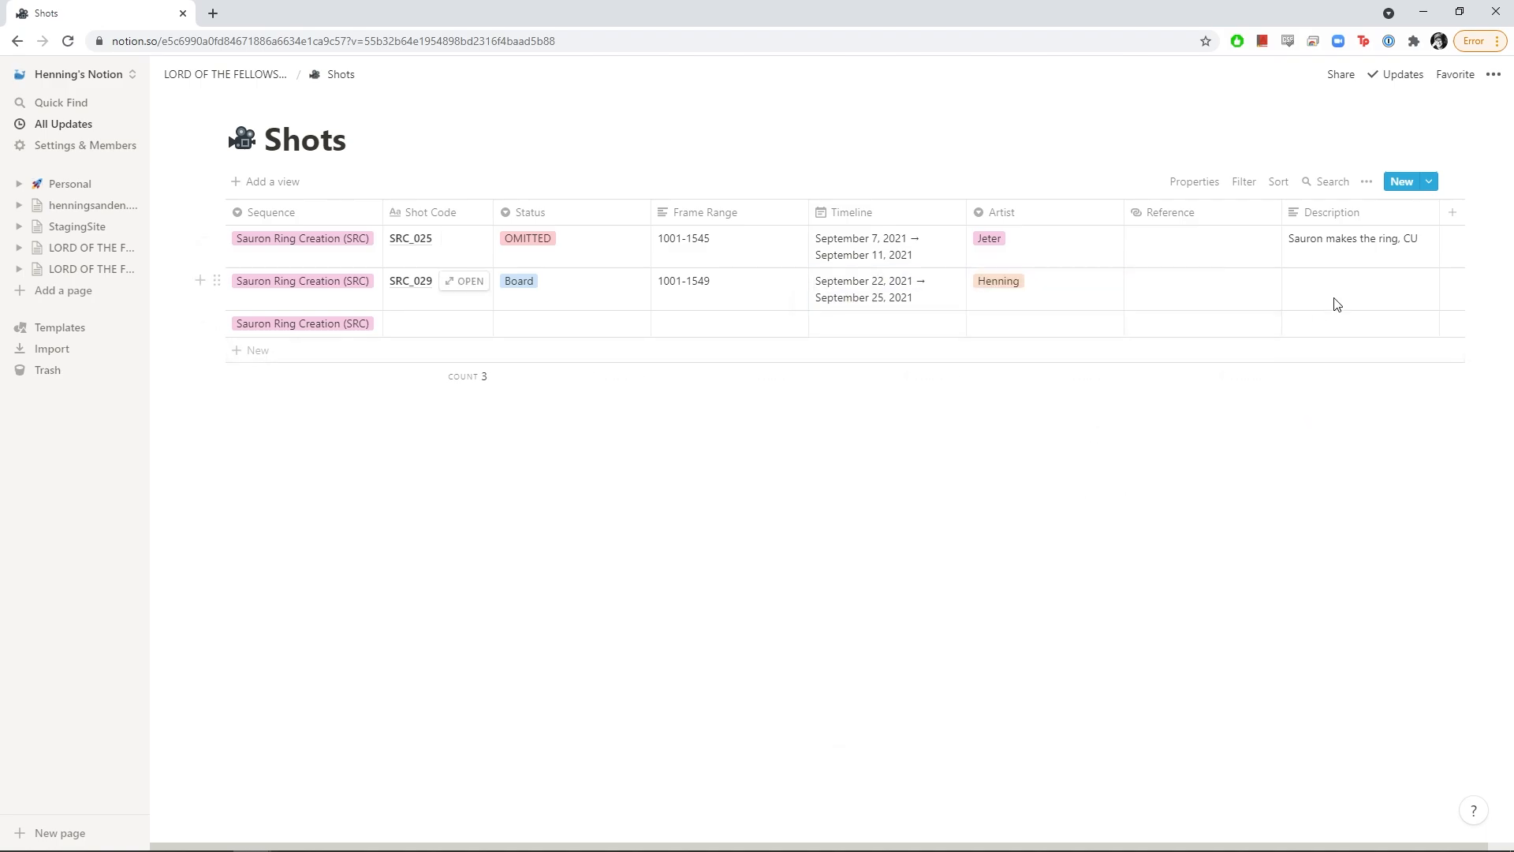
Set rows three and four to the new Frodo Shire (FS) sequence, adding a row
{"action": "left_click", "coordinate": [290, 330]}
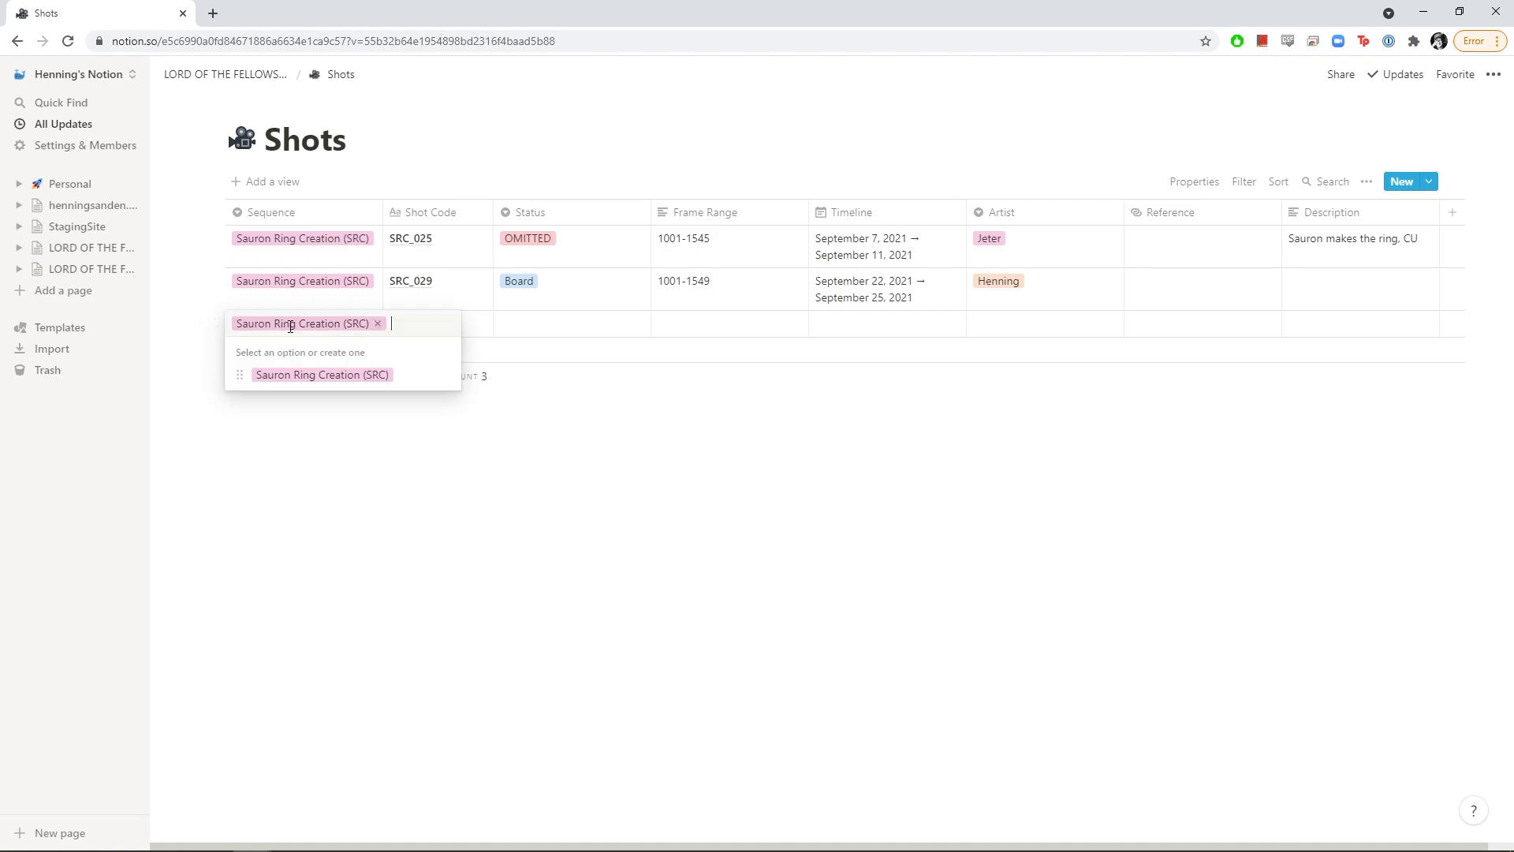
{"action": "left_click", "coordinate": [379, 324]}
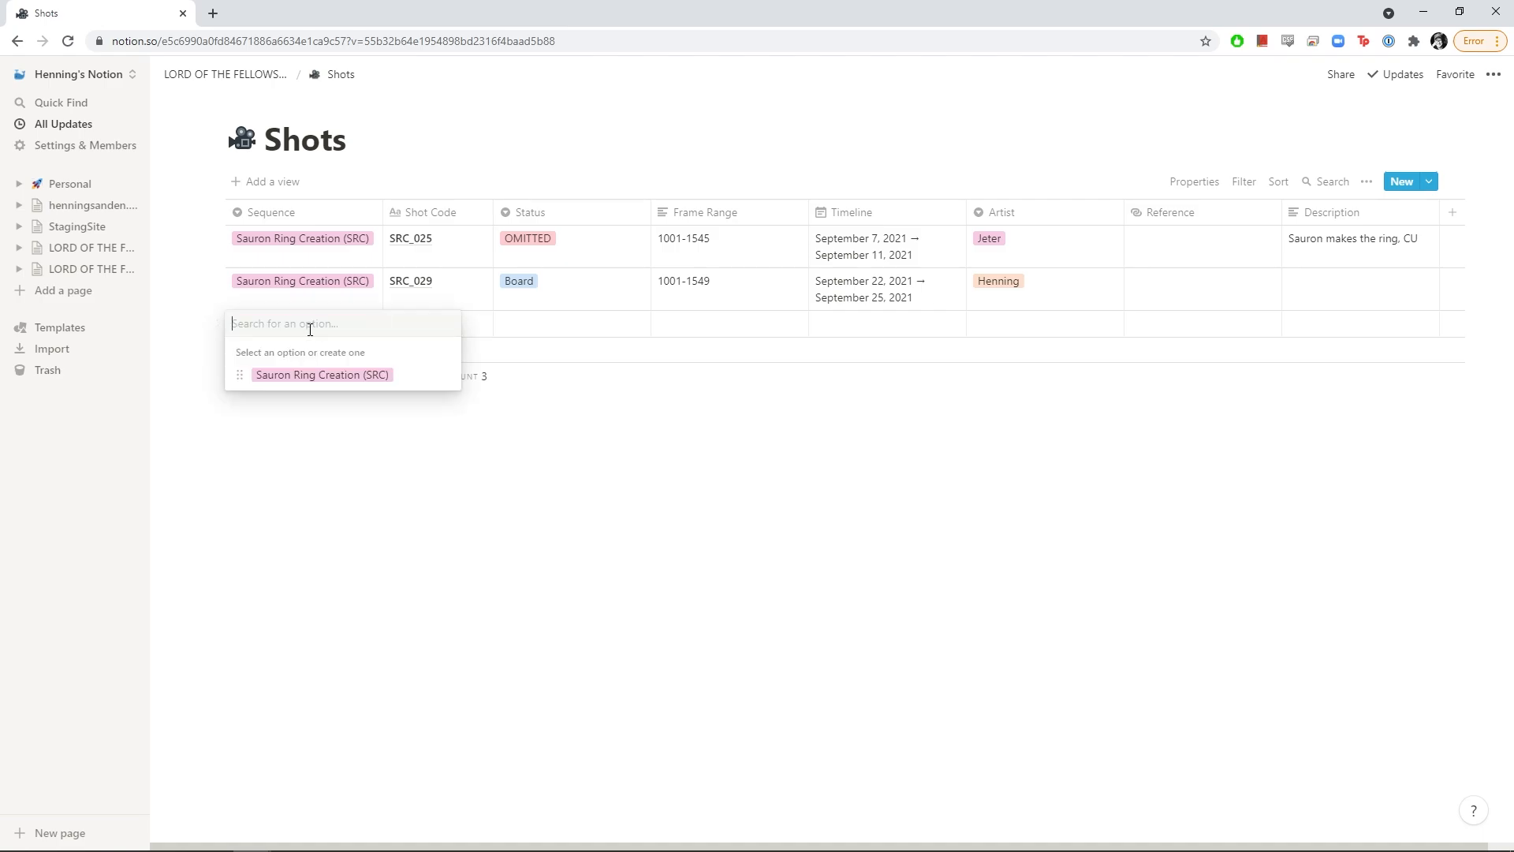
{"action": "type", "text": "Frodo"}
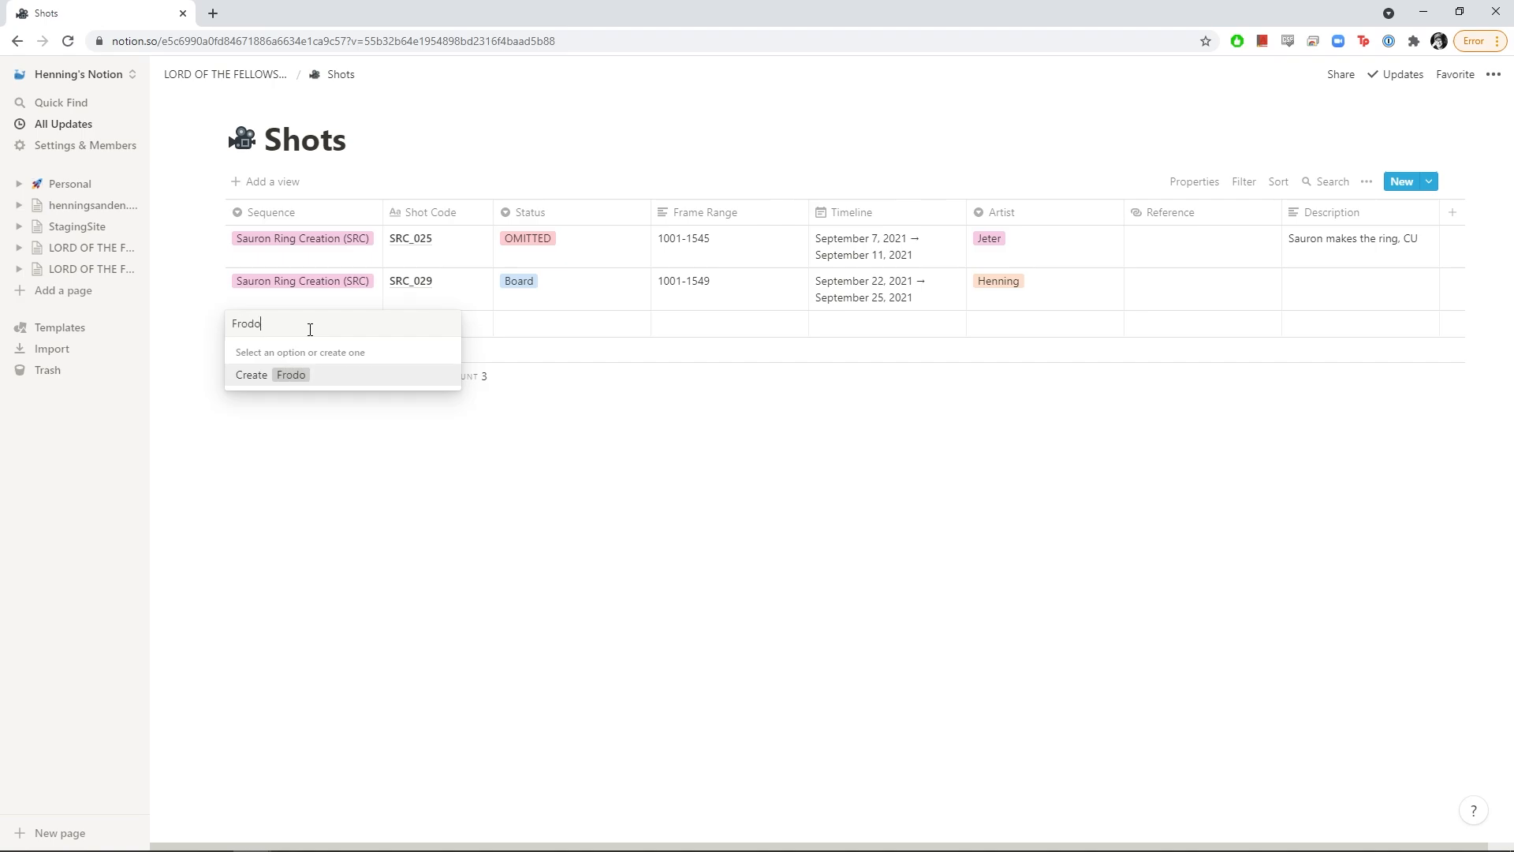
{"action": "type", "text": " Shire (FS)"}
{"action": "key", "text": "Return"}
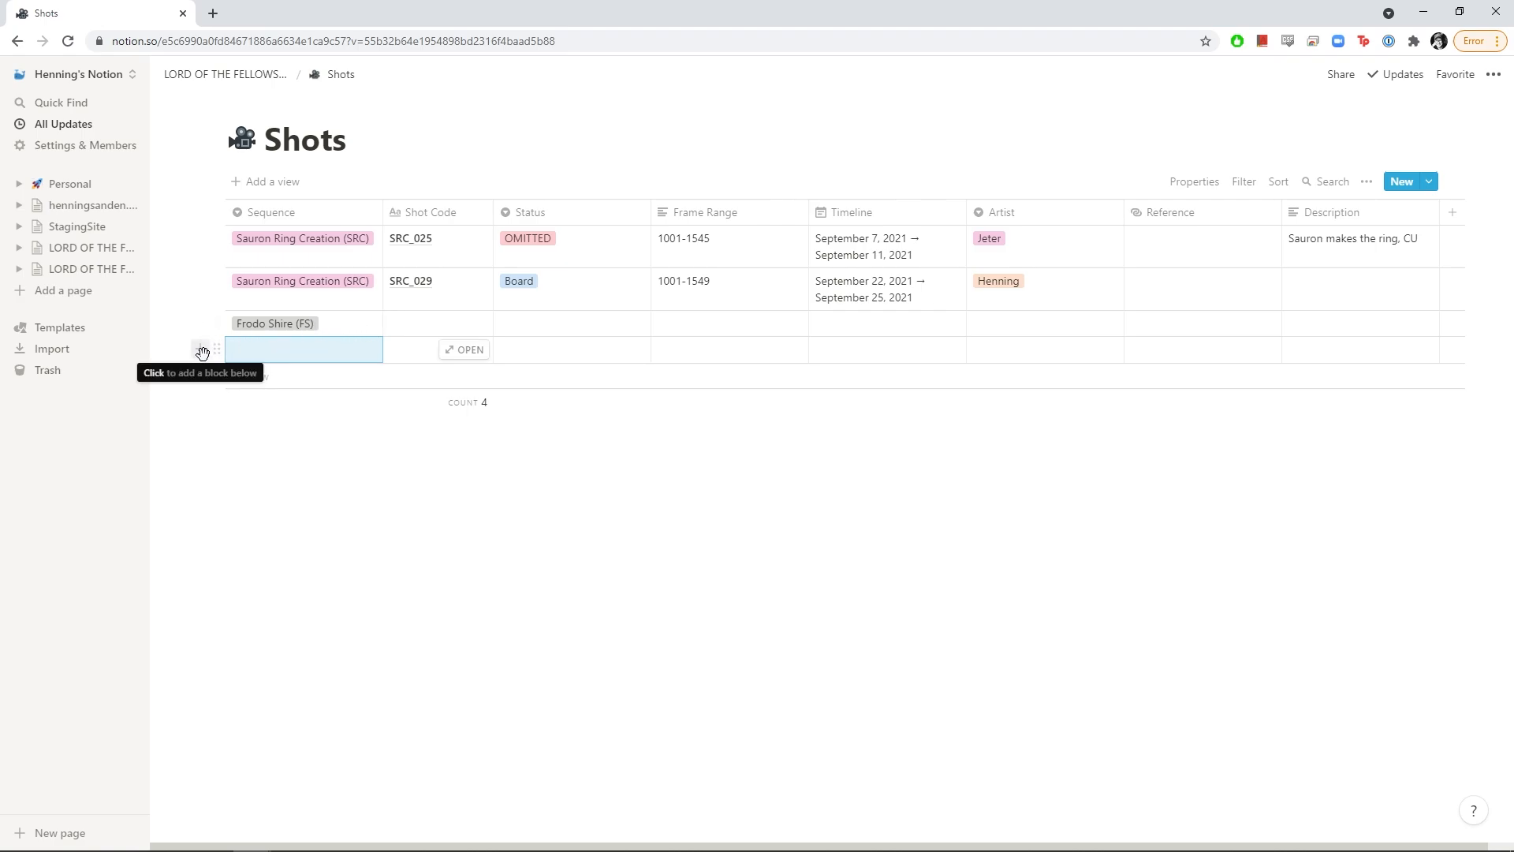
{"action": "left_click", "coordinate": [202, 352]}
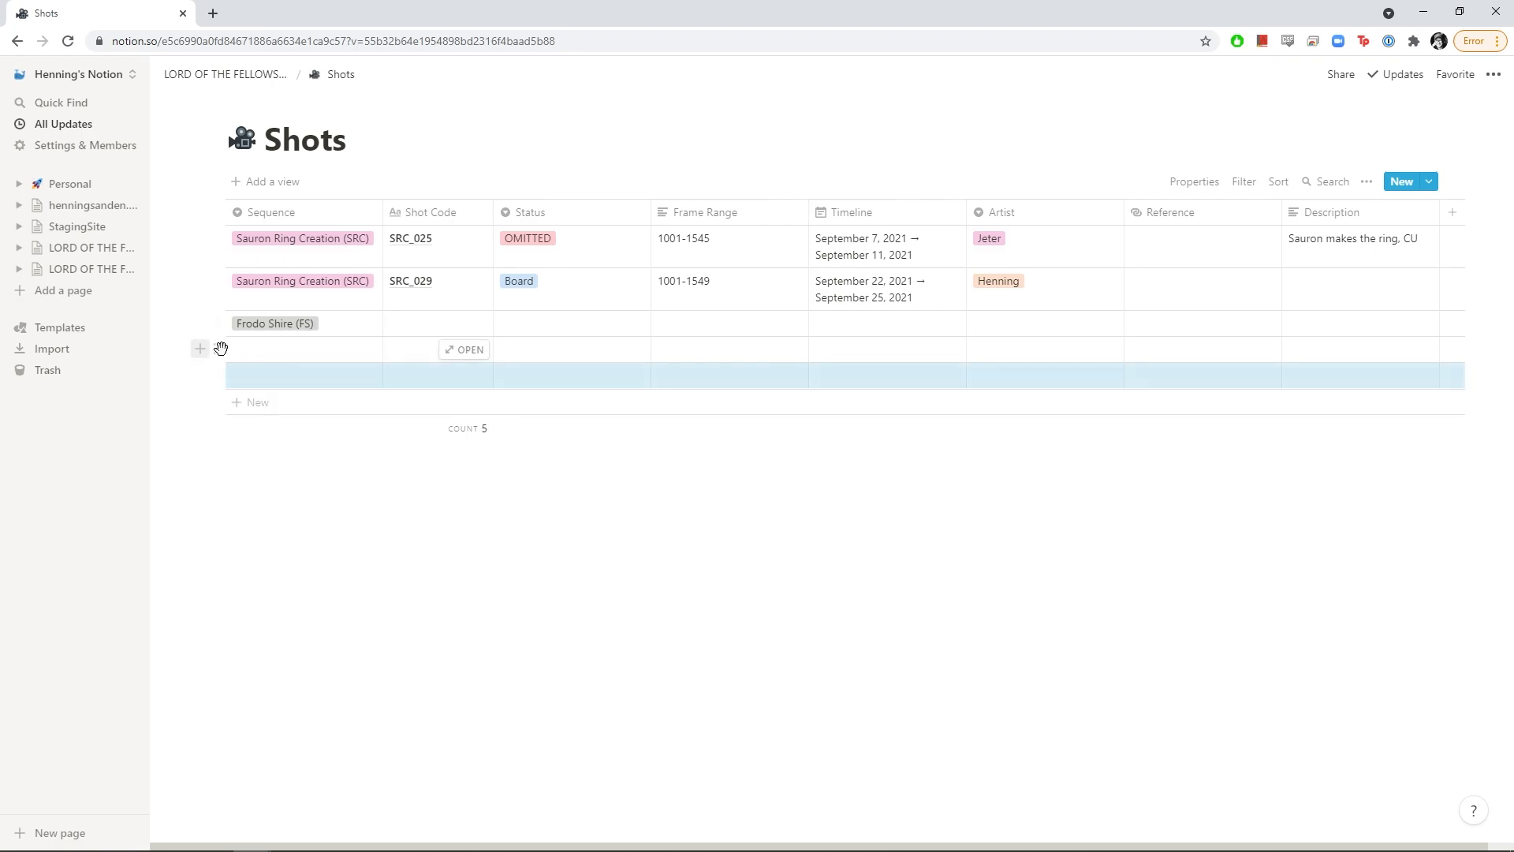
{"action": "left_click", "coordinate": [296, 356]}
{"action": "left_click", "coordinate": [287, 424]}
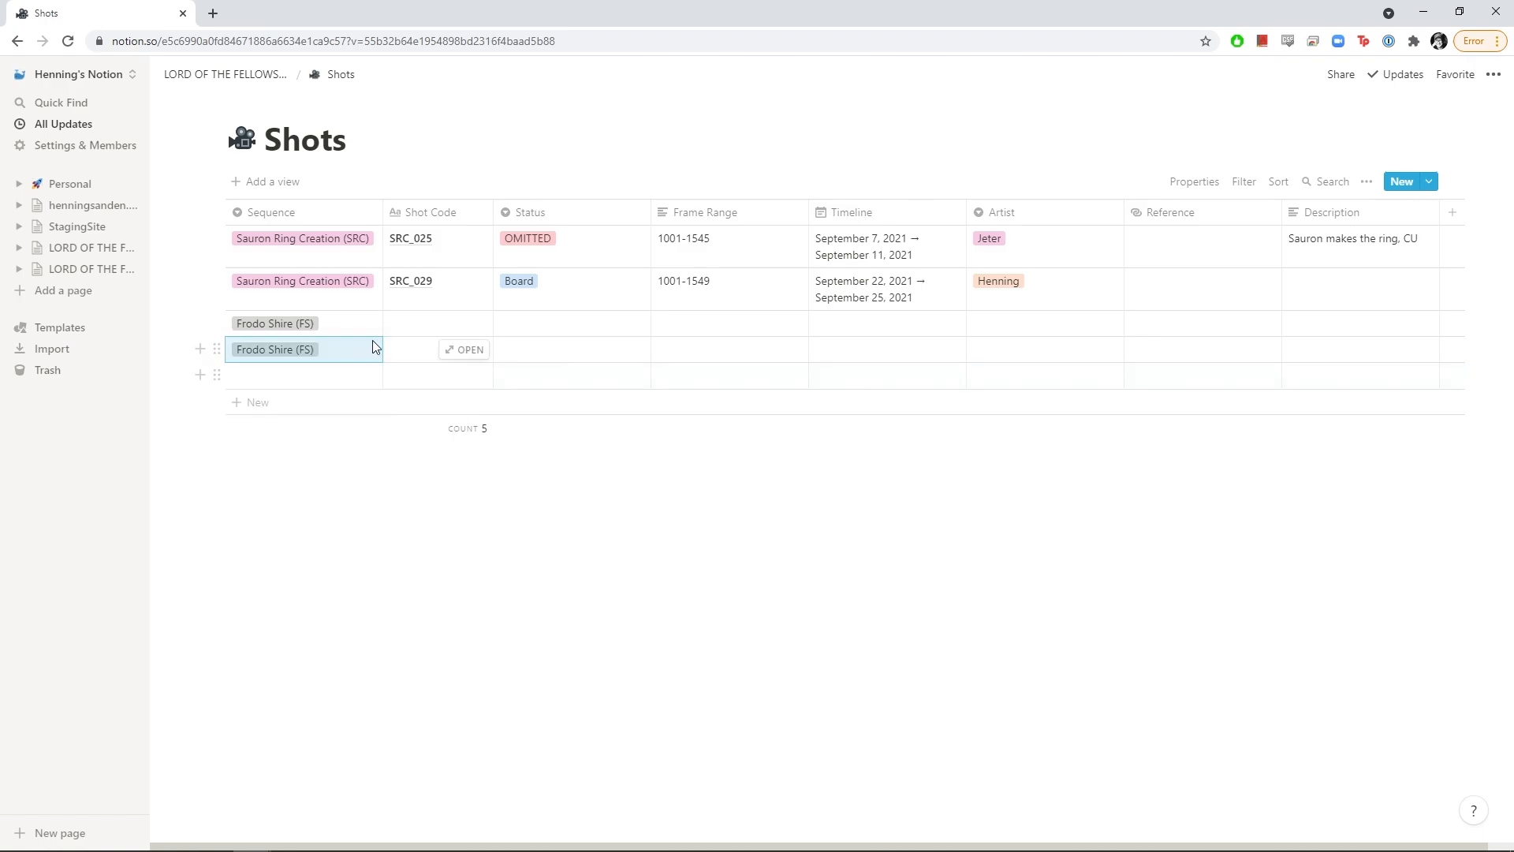
Name the two Frodo Shire shots FS_010 and FS_020
{"action": "left_click", "coordinate": [430, 329]}
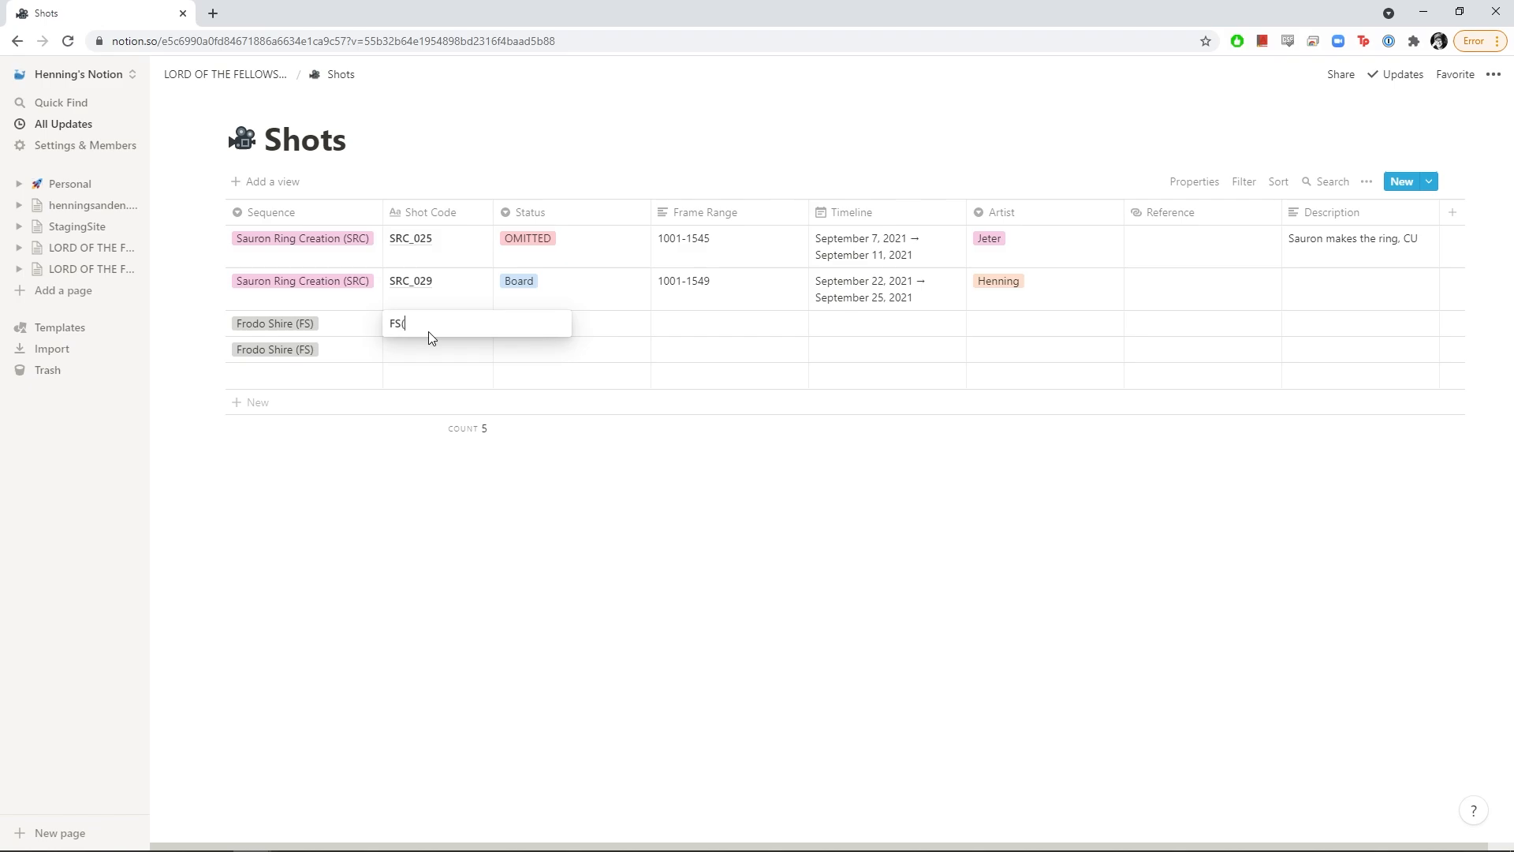
{"action": "type", "text": "FS_01"}
{"action": "key", "text": "Return"}
{"action": "key", "text": "Down"}
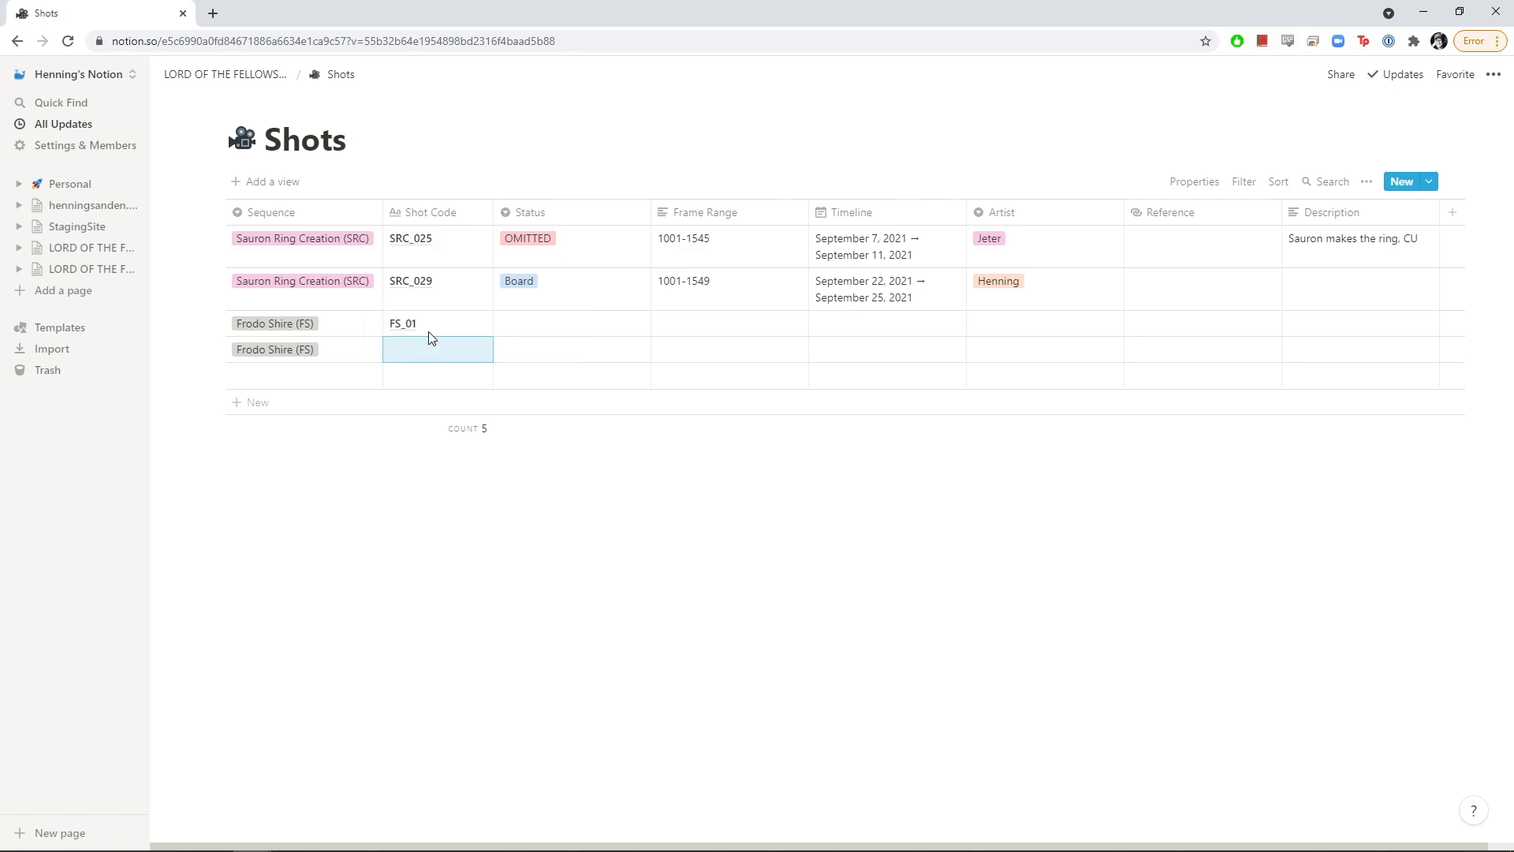
{"action": "type", "text": "FS"}
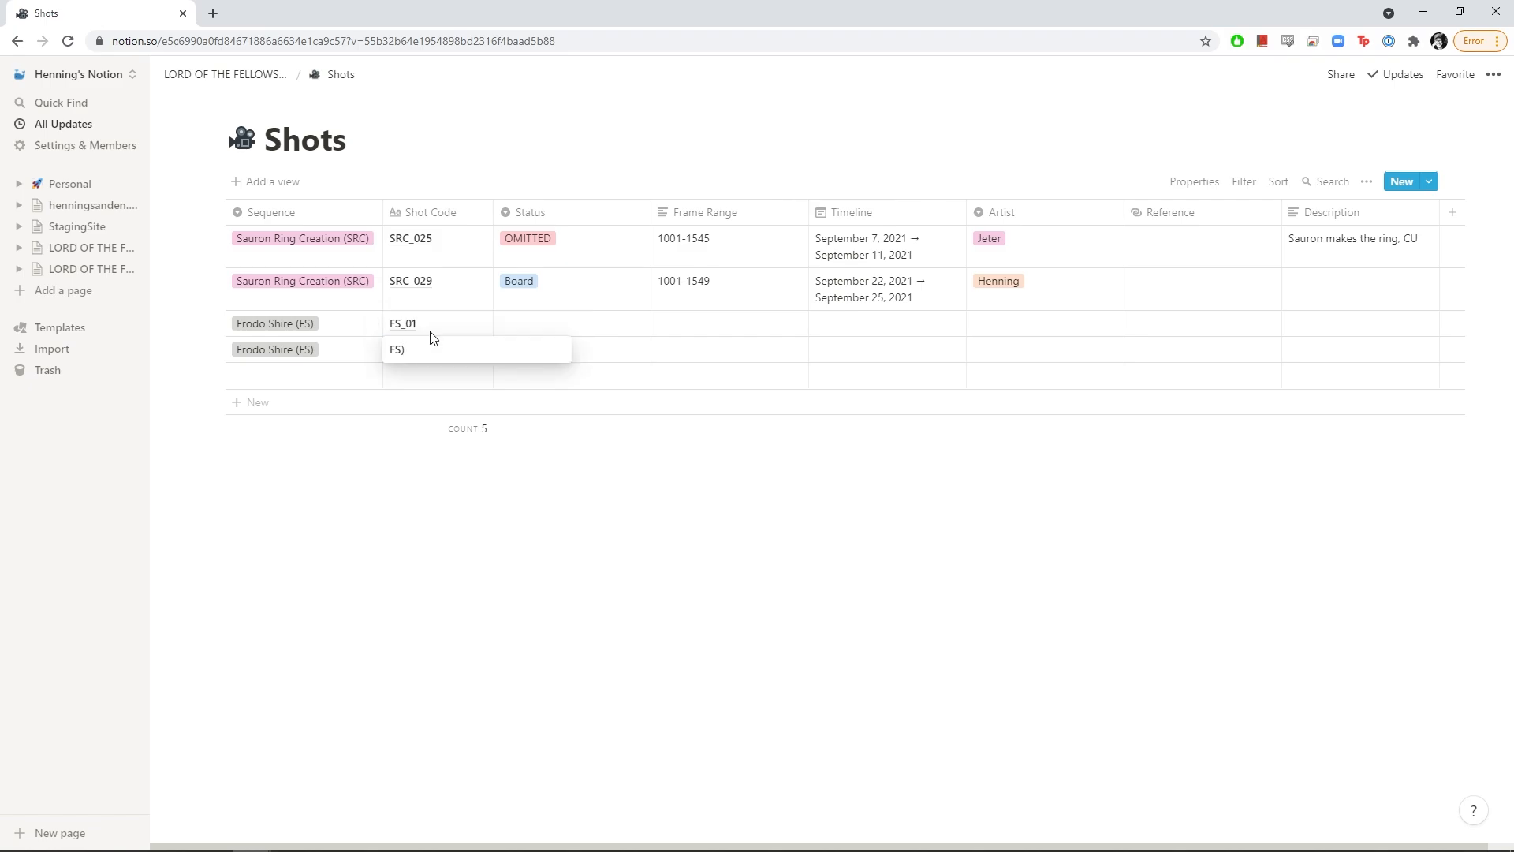
{"action": "left_click", "coordinate": [436, 325]}
{"action": "type", "text": "0"}
{"action": "key", "text": "Return"}
{"action": "key", "text": "Down"}
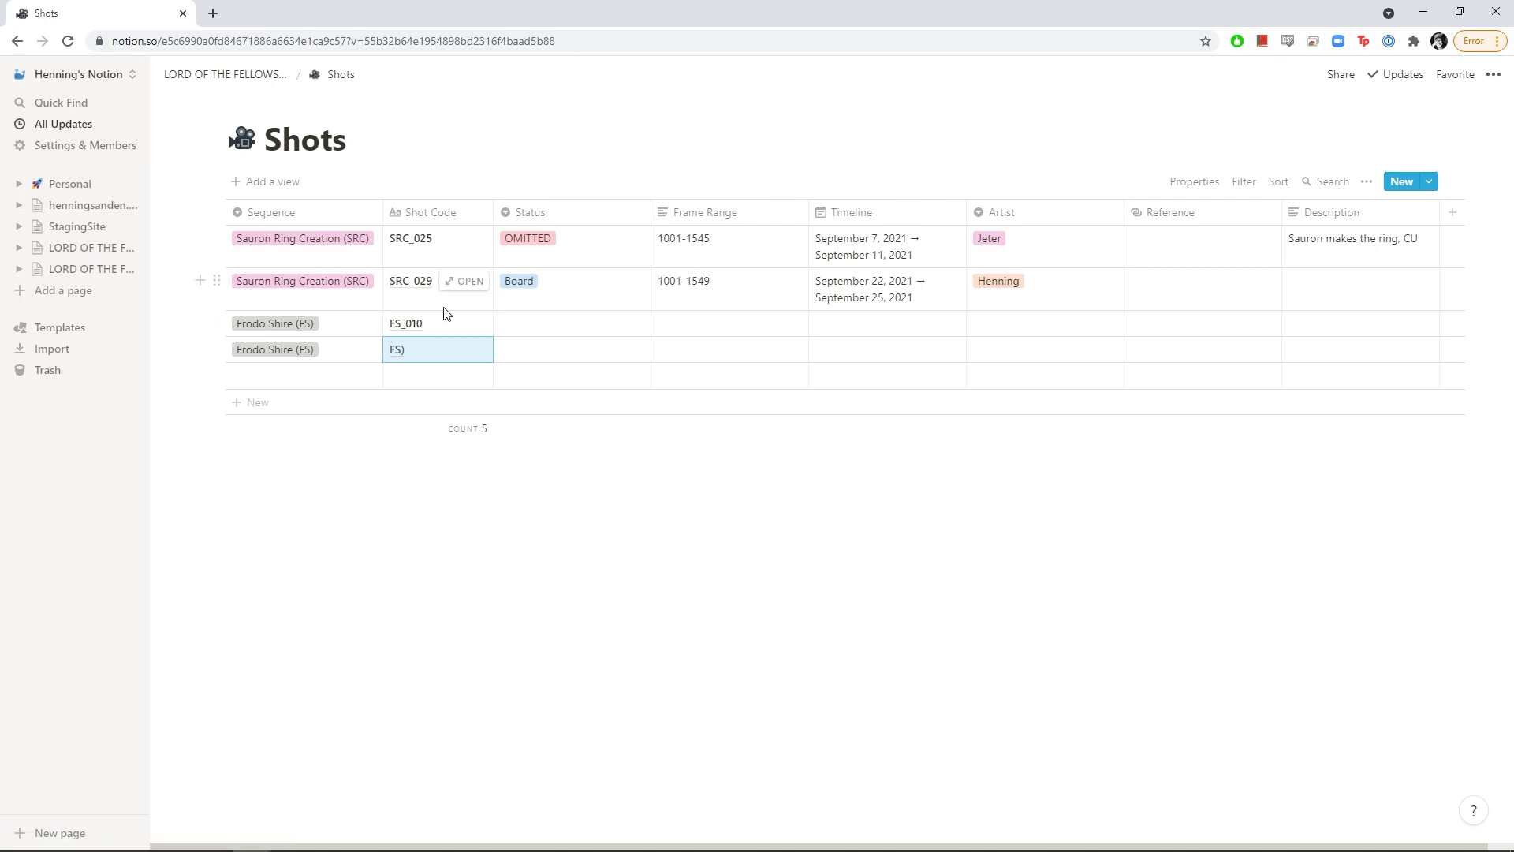
{"action": "left_click", "coordinate": [423, 349]}
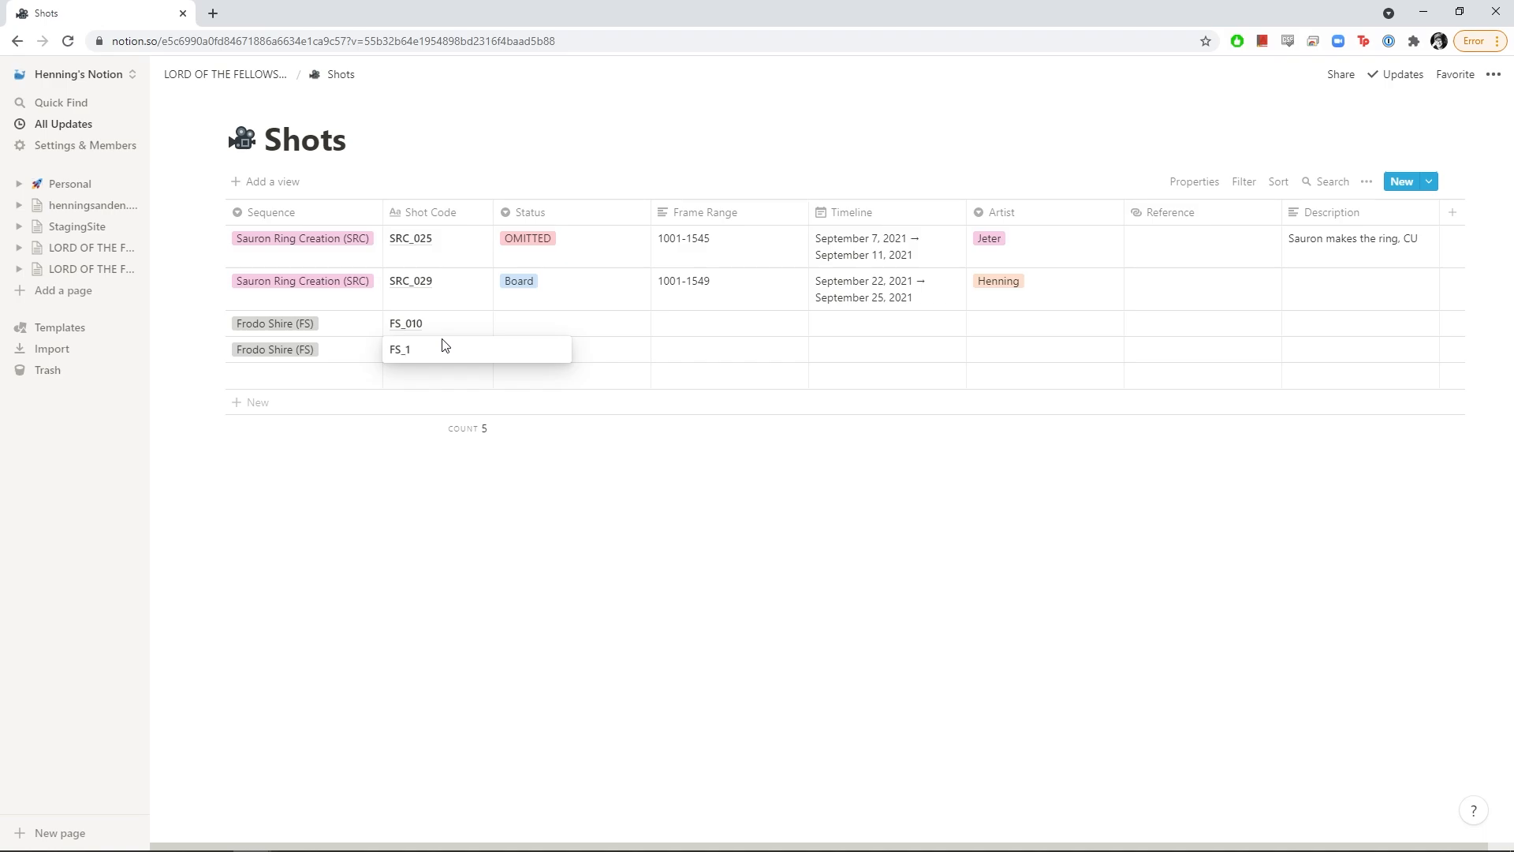
{"action": "key", "text": "Return"}
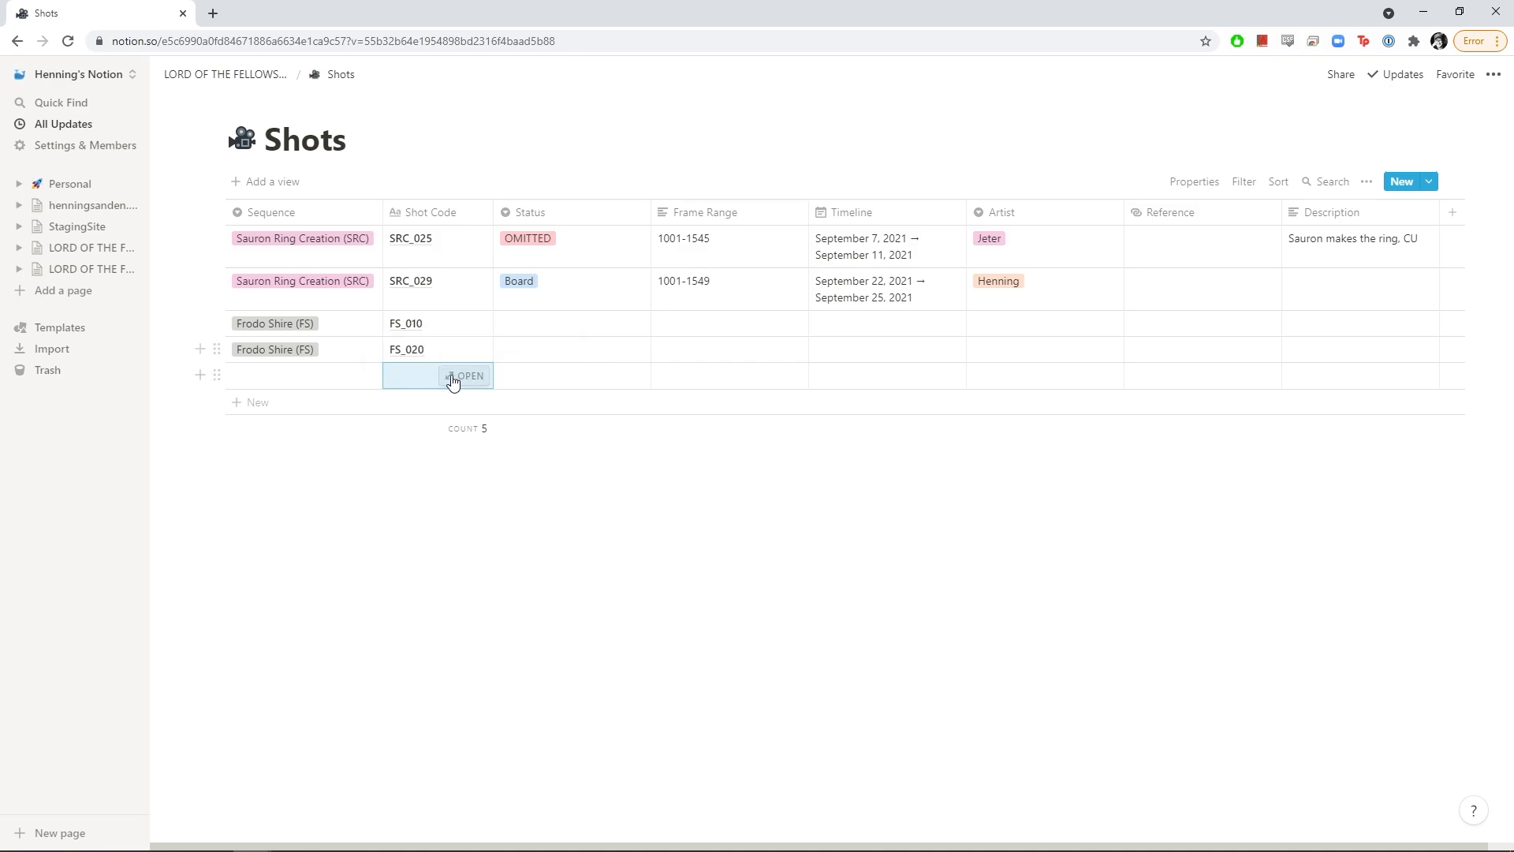
Set FS_010's status to Anim and FS_020's status to Comp
{"action": "left_click", "coordinate": [561, 328]}
{"action": "left_click", "coordinate": [537, 419]}
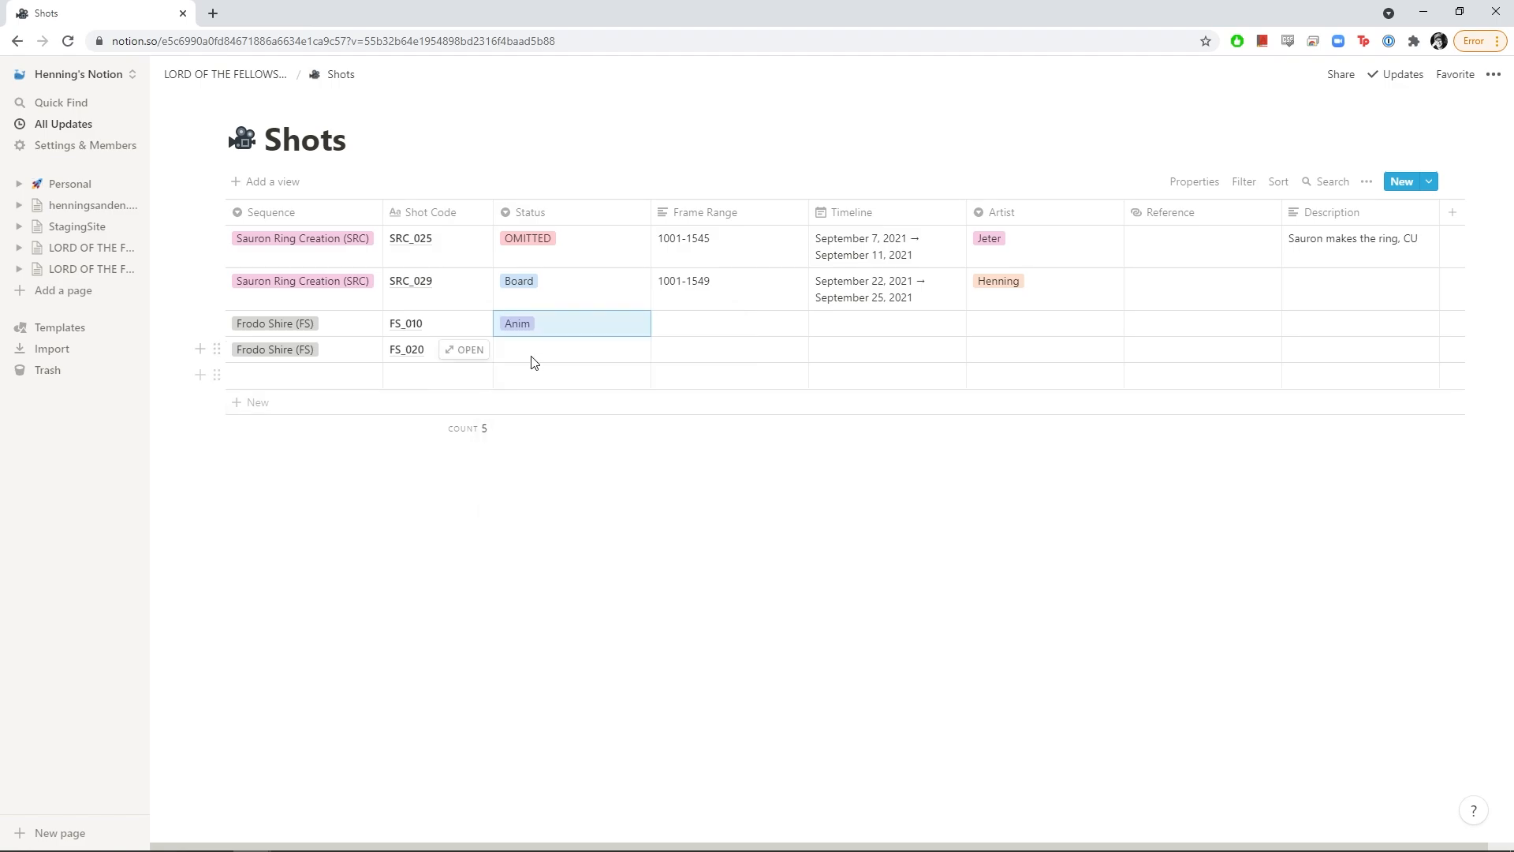
{"action": "left_click", "coordinate": [545, 353]}
{"action": "left_click", "coordinate": [539, 490]}
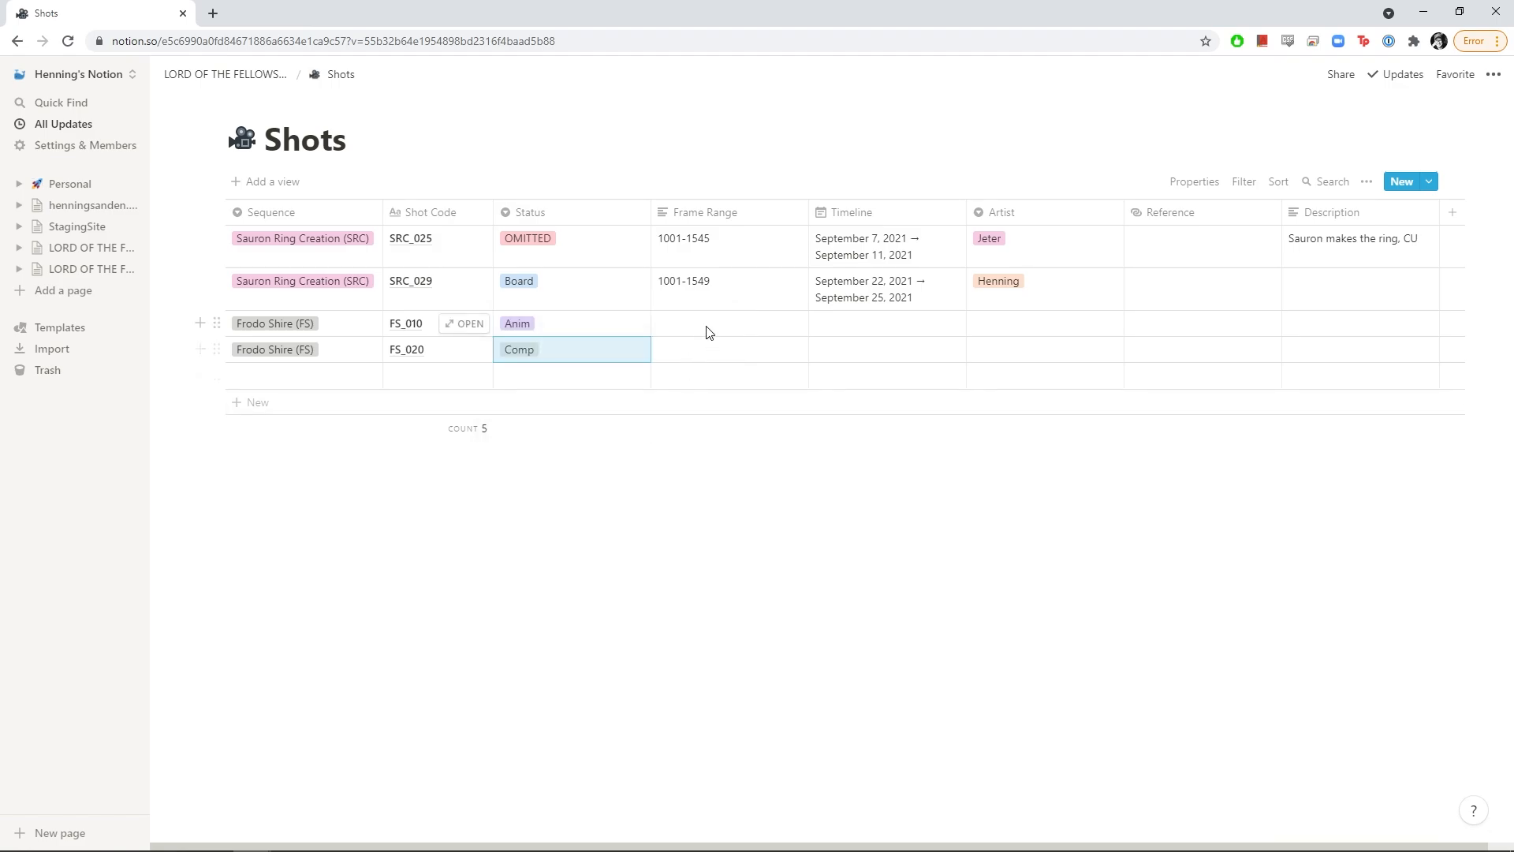
Enter frame ranges 1001-6548 for FS_010 and 982-1024 for FS_020
{"action": "left_click", "coordinate": [683, 330]}
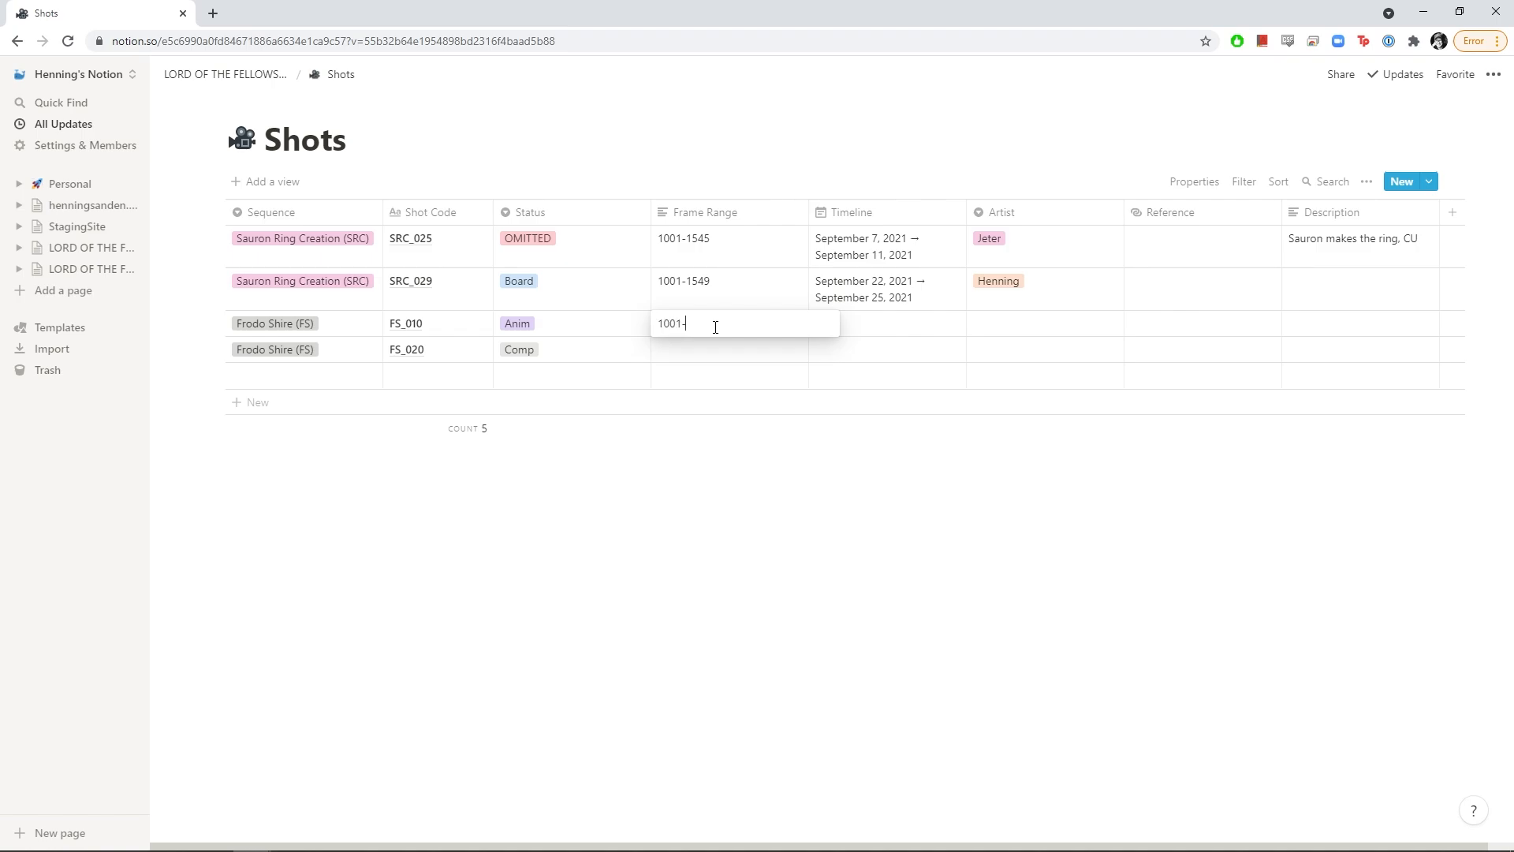
{"action": "type", "text": "1001-6548"}
{"action": "key", "text": "Return"}
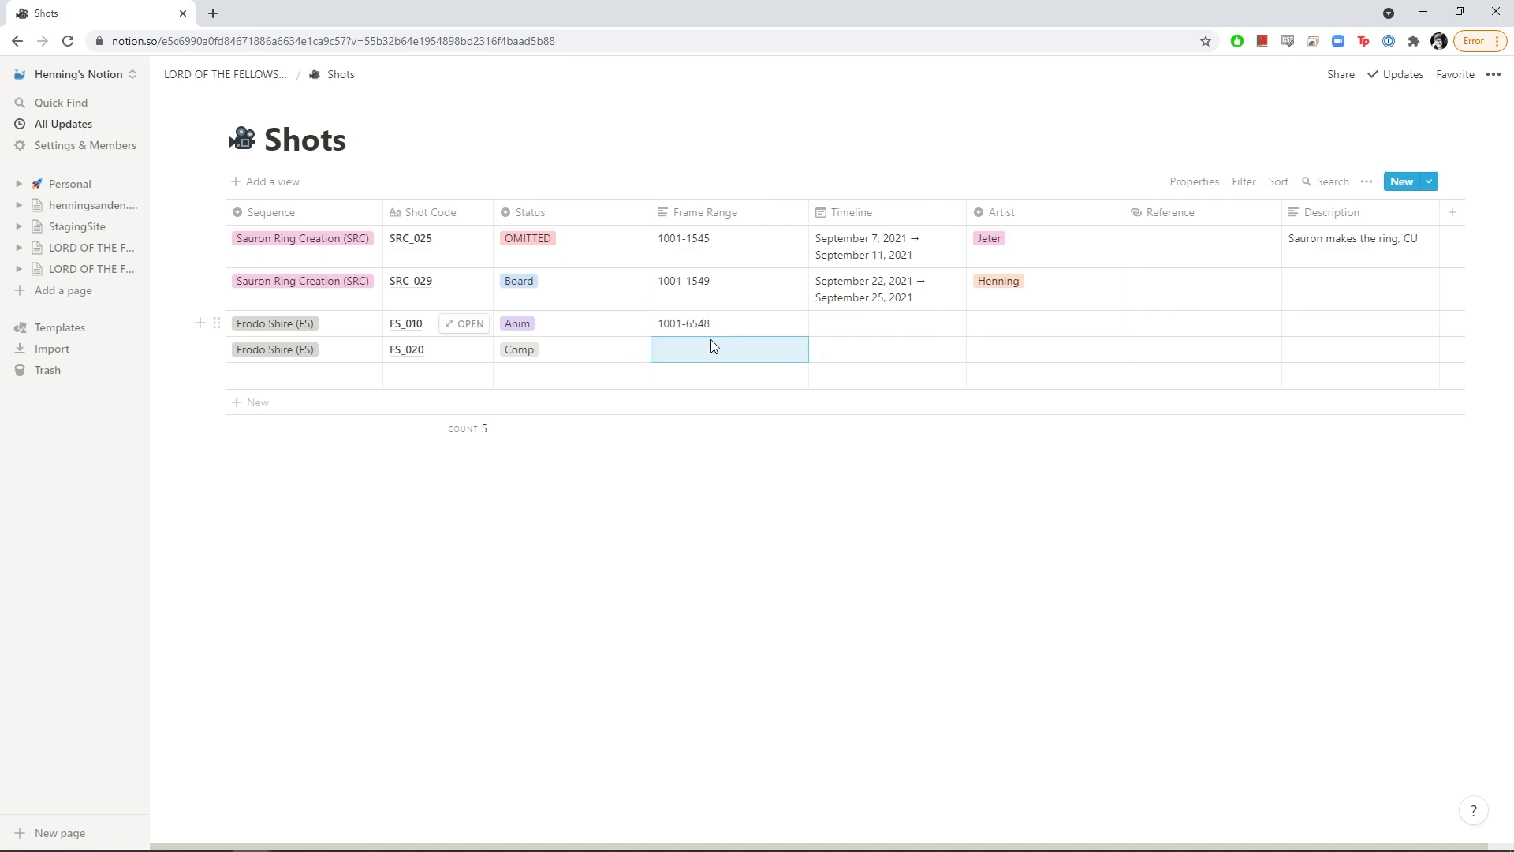
{"action": "left_click", "coordinate": [709, 349]}
{"action": "key", "text": "ctrl+a"}
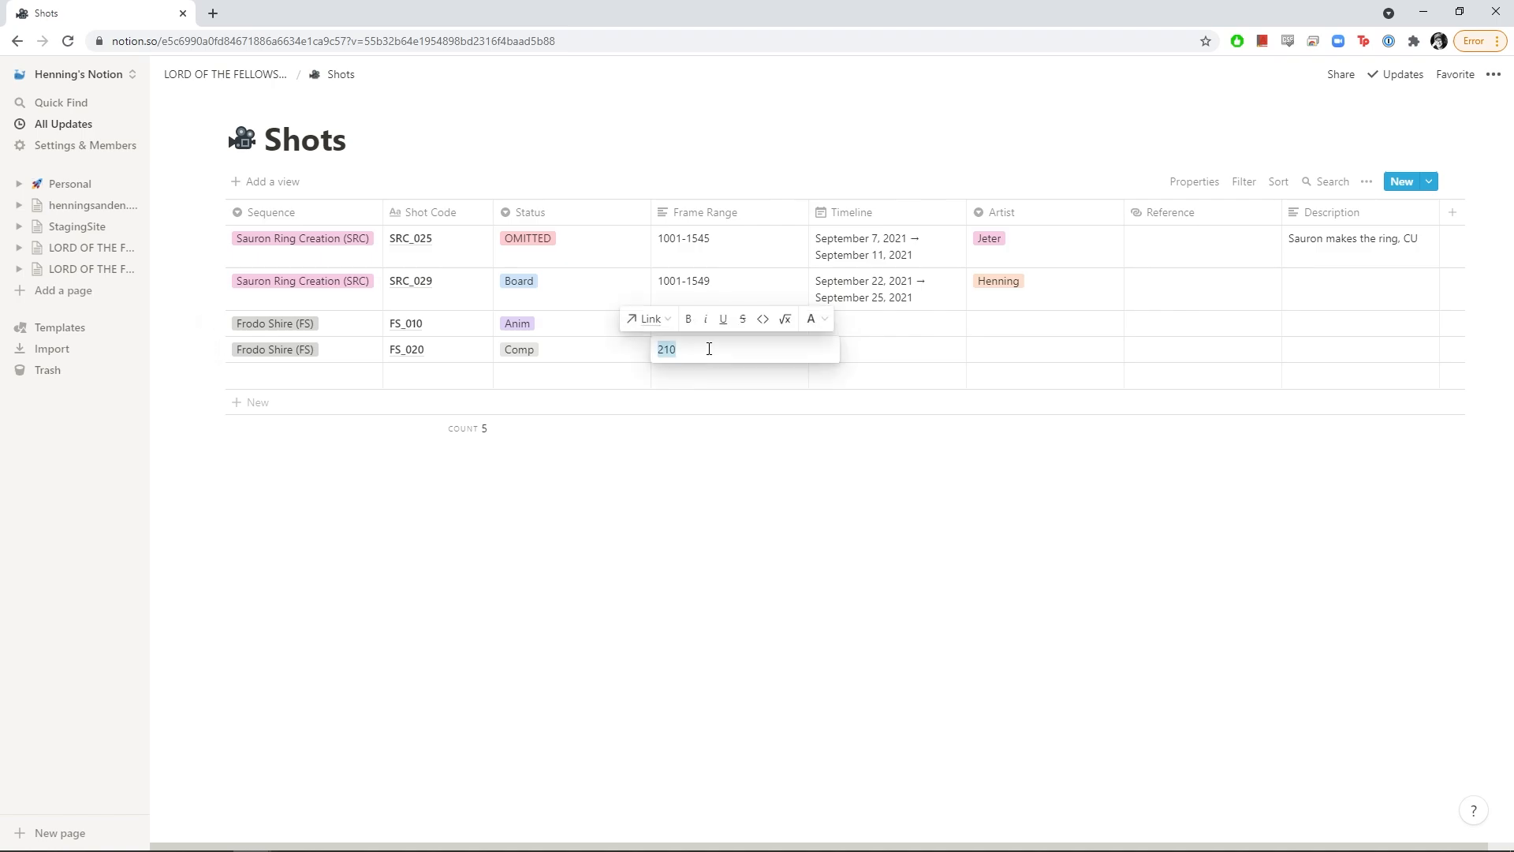
{"action": "type", "text": "1001"}
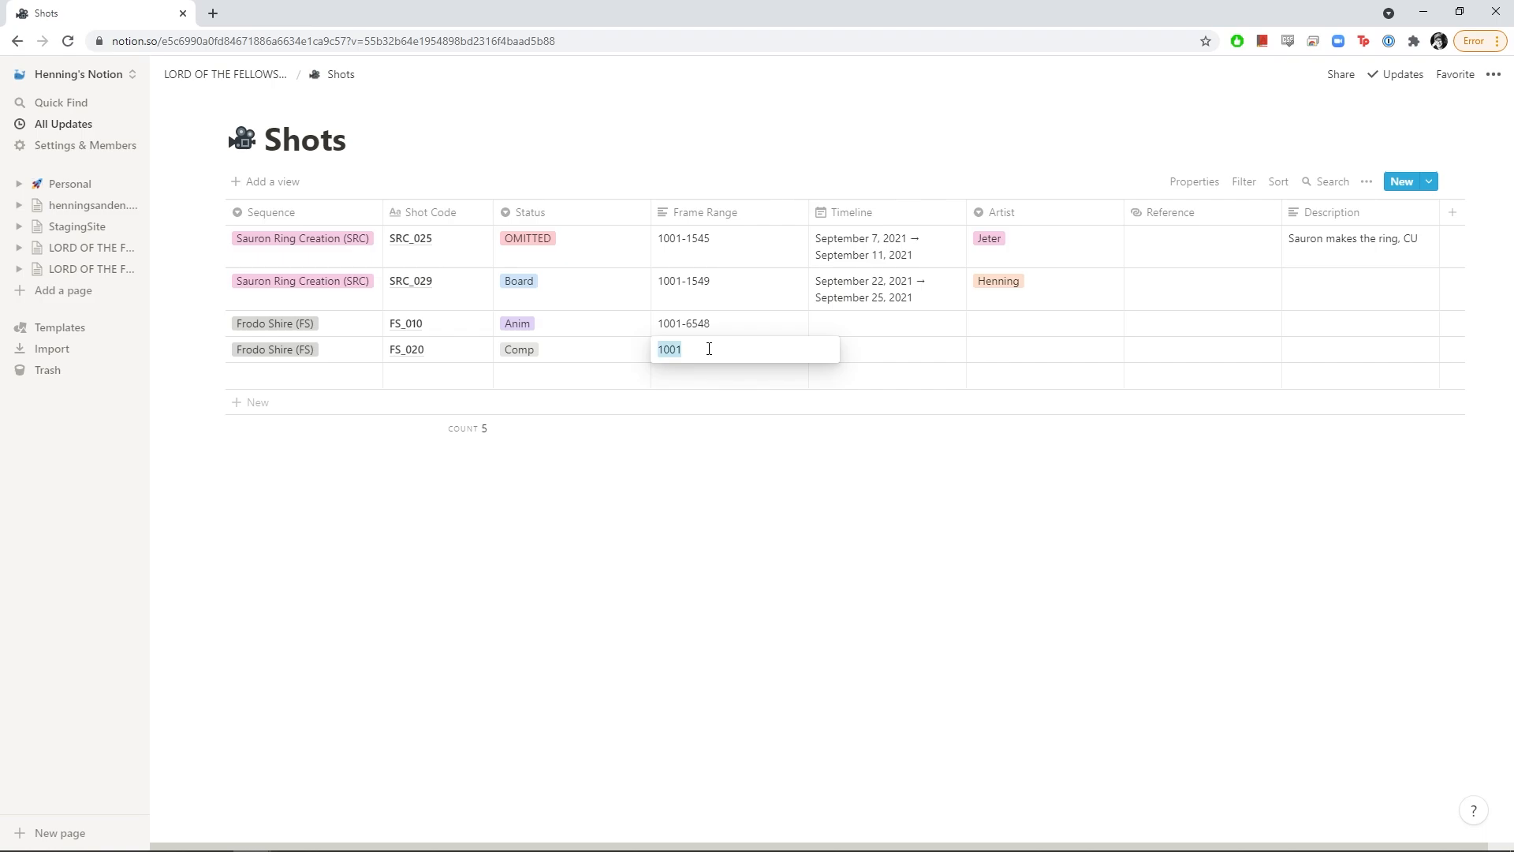
{"action": "type", "text": "982-1024"}
{"action": "key", "text": "Return"}
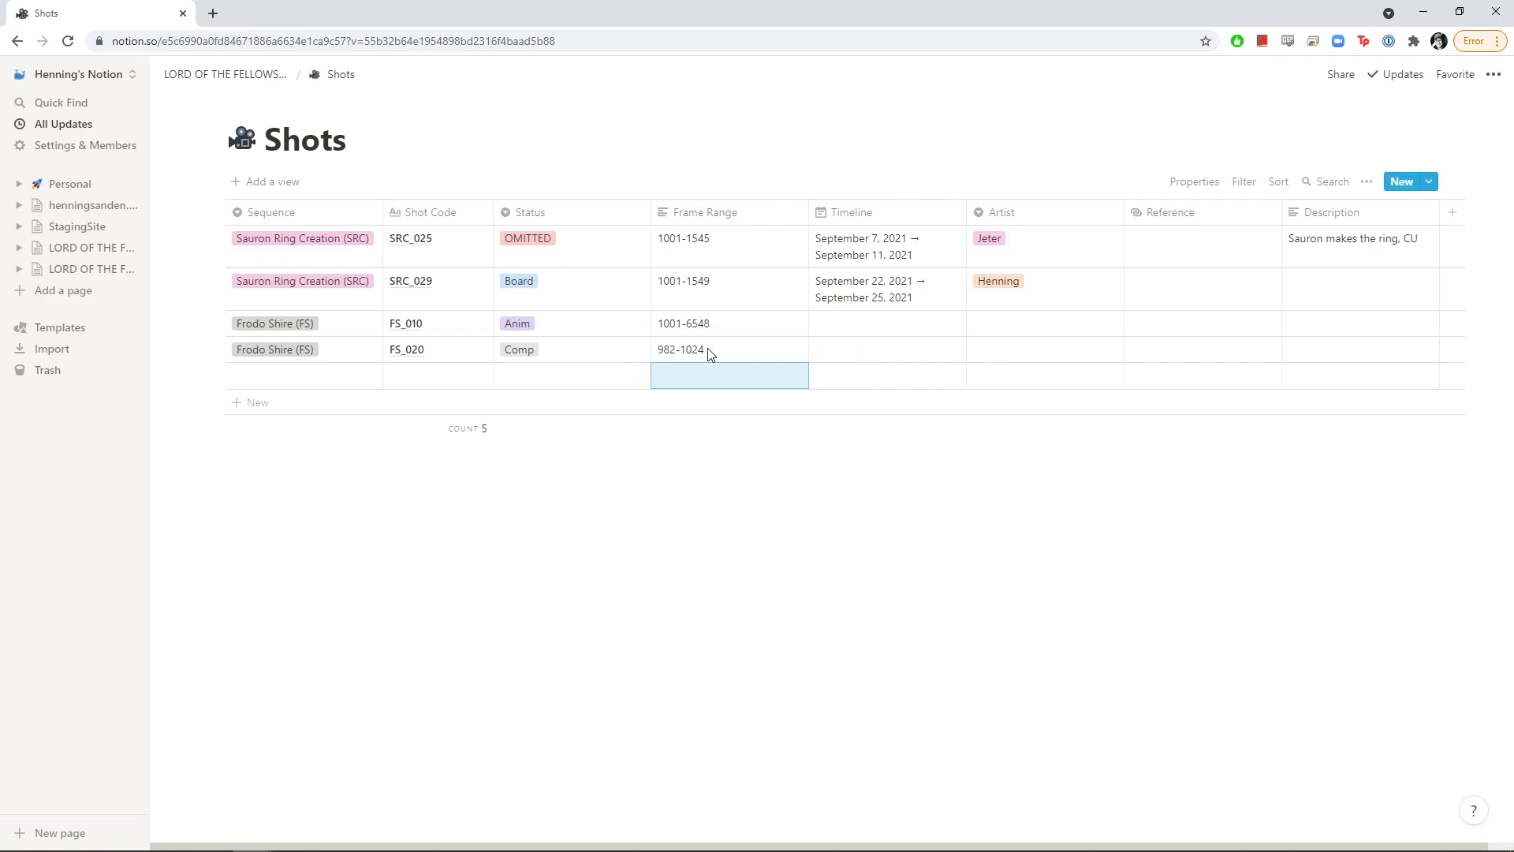
Set FS_010's timeline to September 8–11 and FS_020's to September 15–18
{"action": "left_click", "coordinate": [889, 347]}
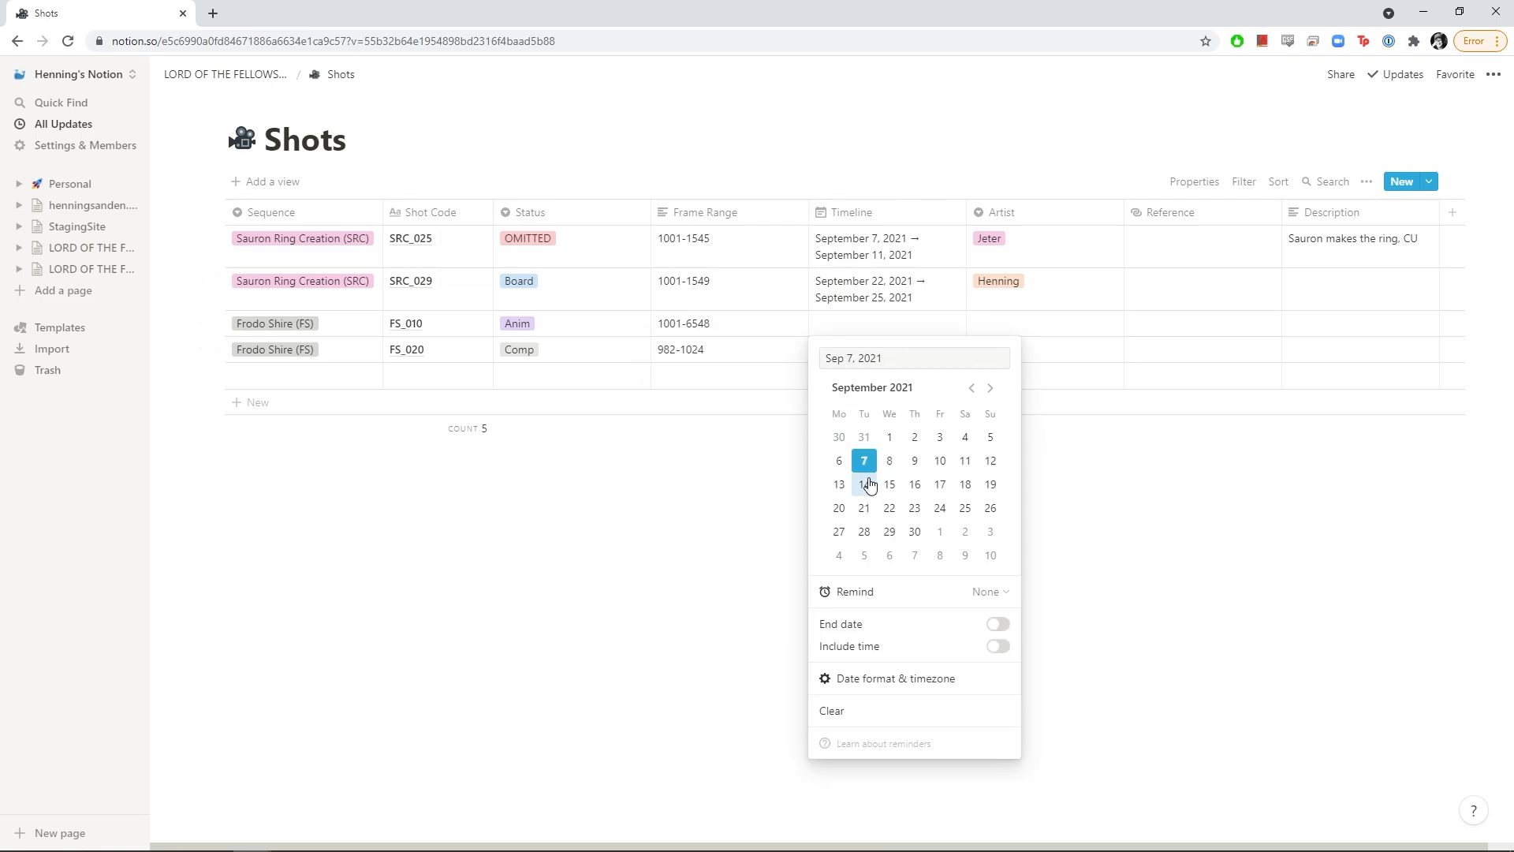
{"action": "left_click", "coordinate": [890, 460]}
{"action": "left_click", "coordinate": [997, 624]}
{"action": "left_click", "coordinate": [964, 462]}
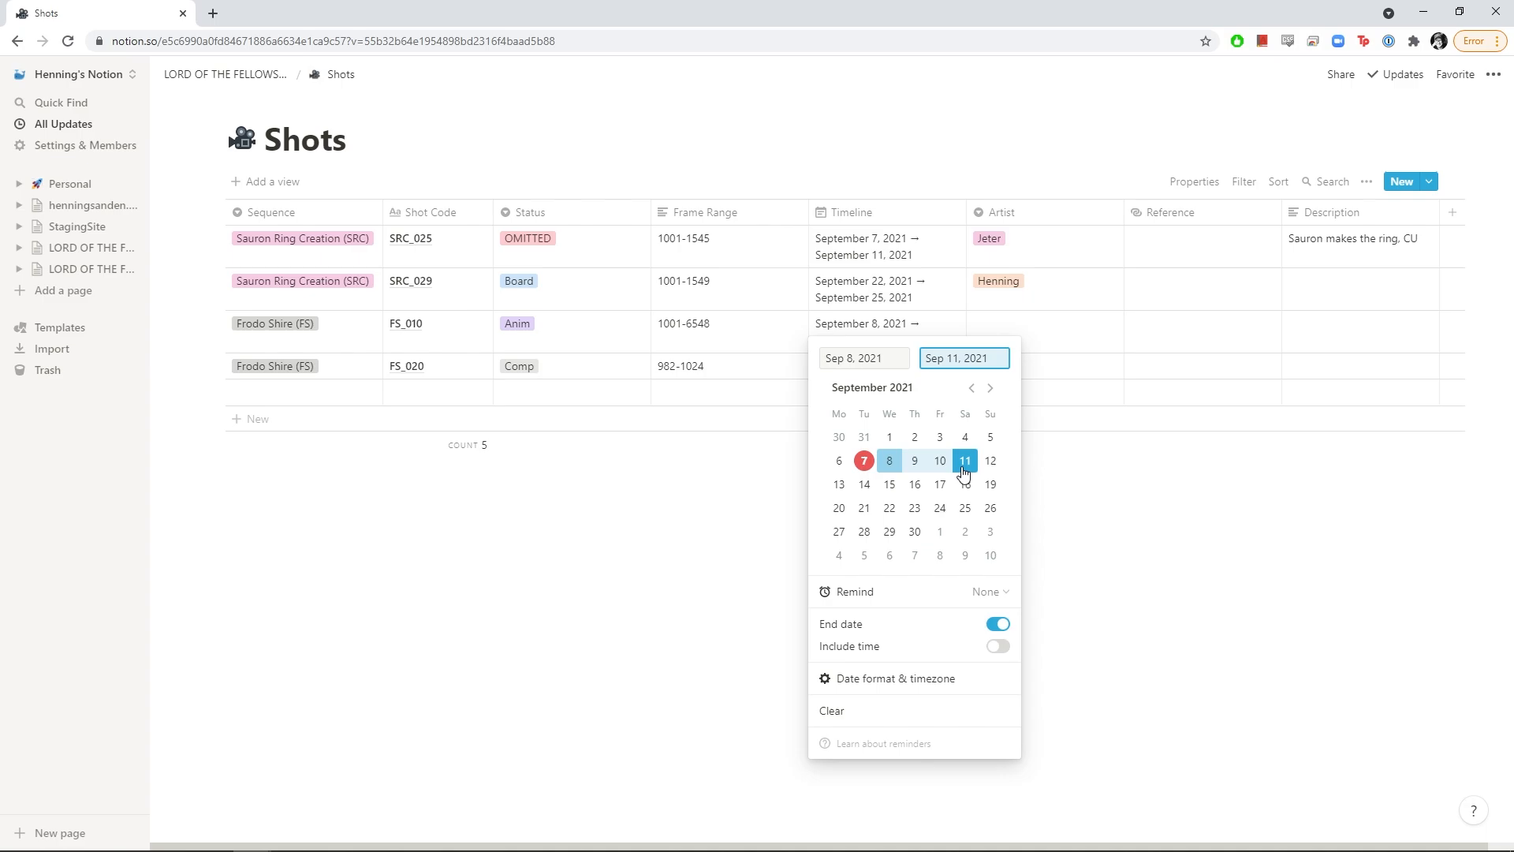
{"action": "key", "text": "Escape"}
{"action": "left_click", "coordinate": [883, 367]}
{"action": "left_click", "coordinate": [889, 527]}
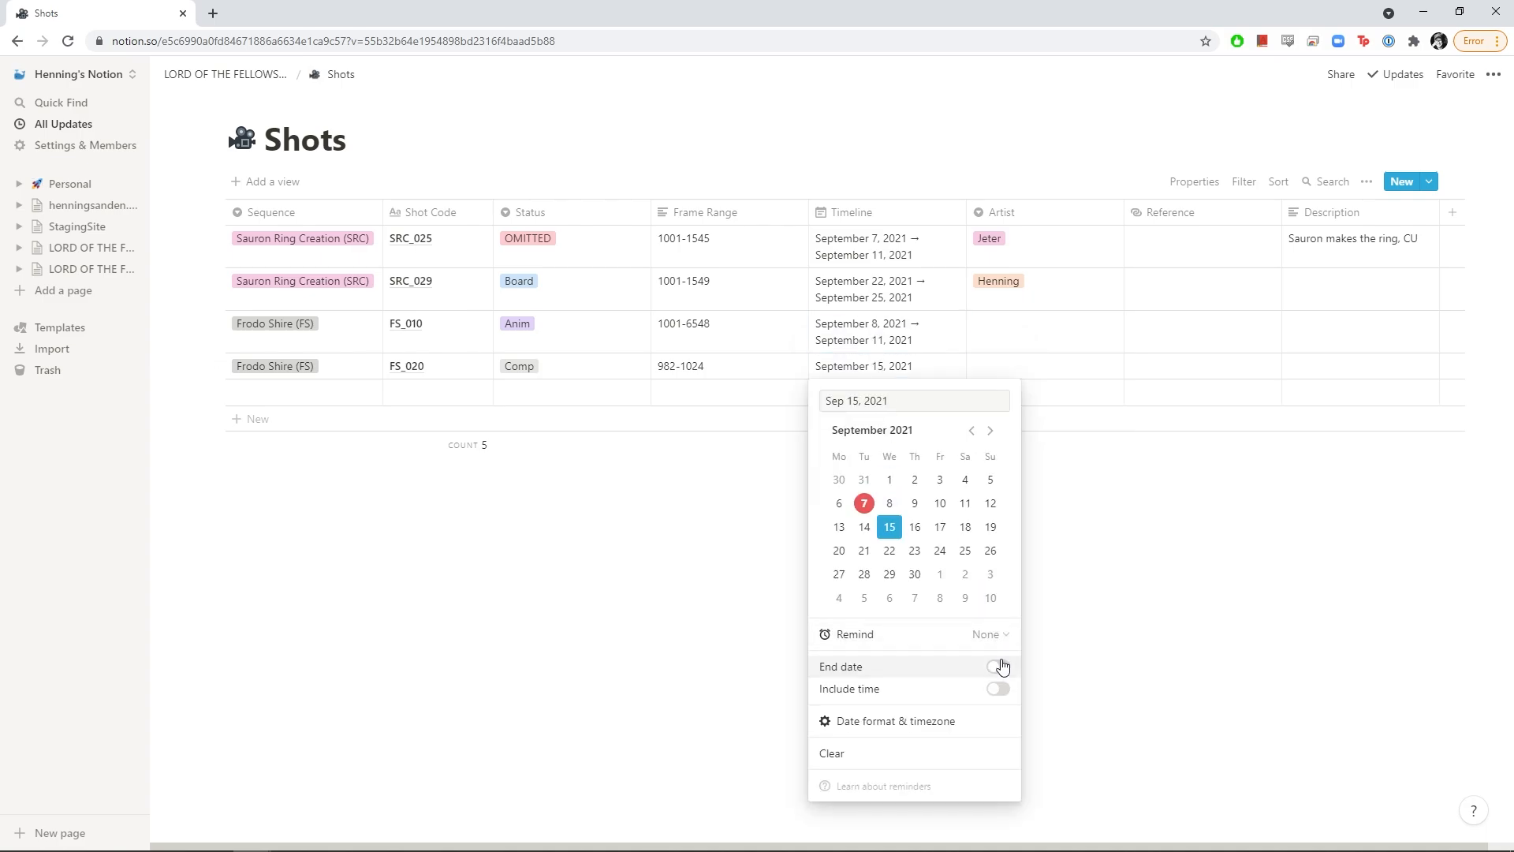
{"action": "left_click", "coordinate": [998, 666]}
{"action": "left_click", "coordinate": [965, 527]}
{"action": "key", "text": "Escape"}
Assign an artist to both FS_010 and FS_020
{"action": "left_click", "coordinate": [1029, 337]}
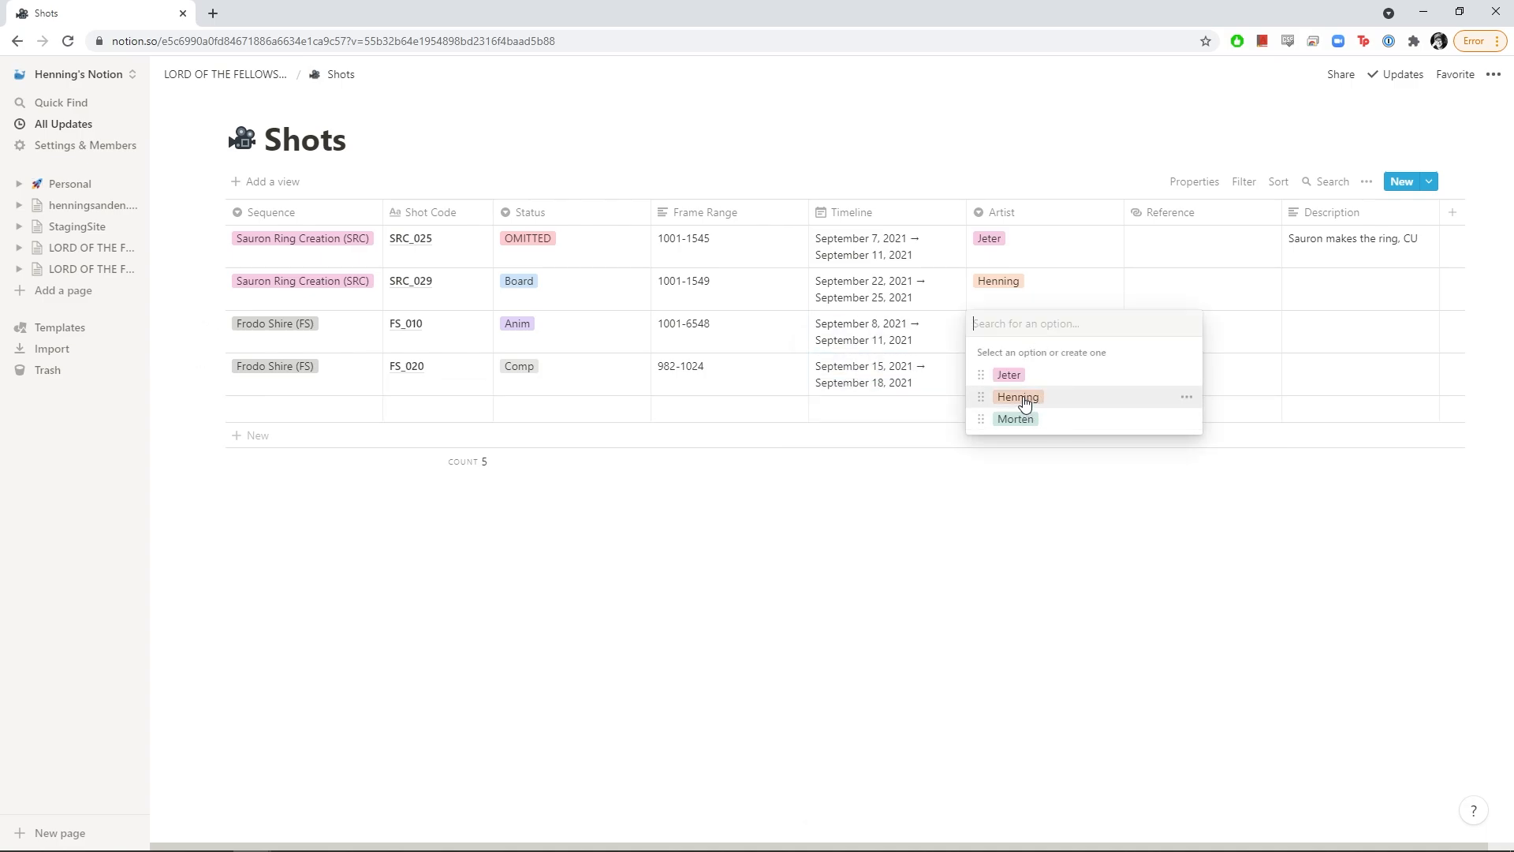
{"action": "left_click", "coordinate": [1017, 397]}
{"action": "left_click", "coordinate": [1041, 375]}
{"action": "left_click", "coordinate": [1017, 469]}
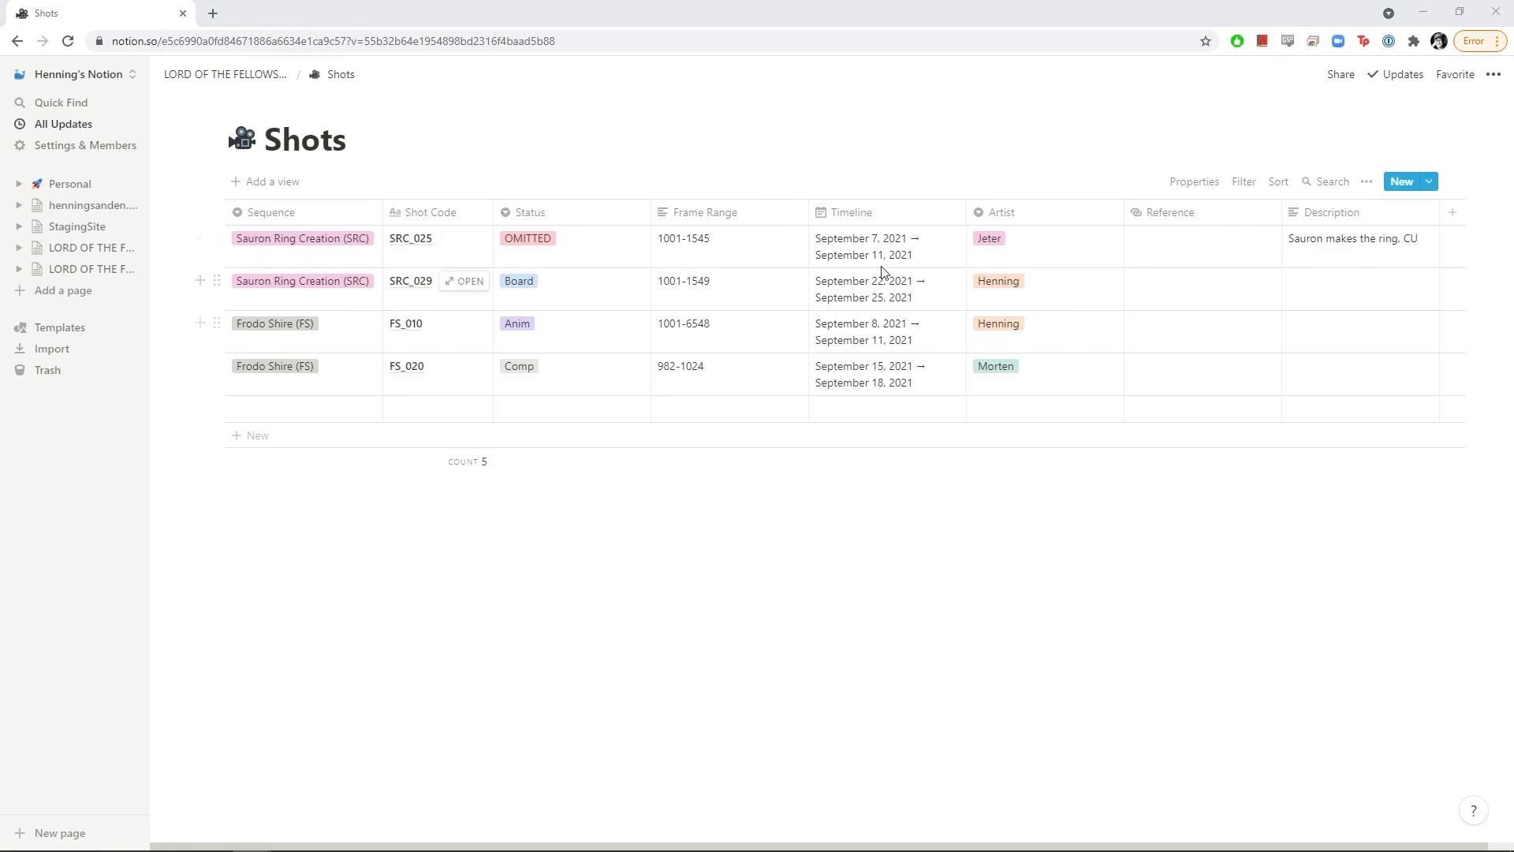
Create a Timeline layout view of Shots named 'Shots Timeline'
{"action": "left_click", "coordinate": [255, 190]}
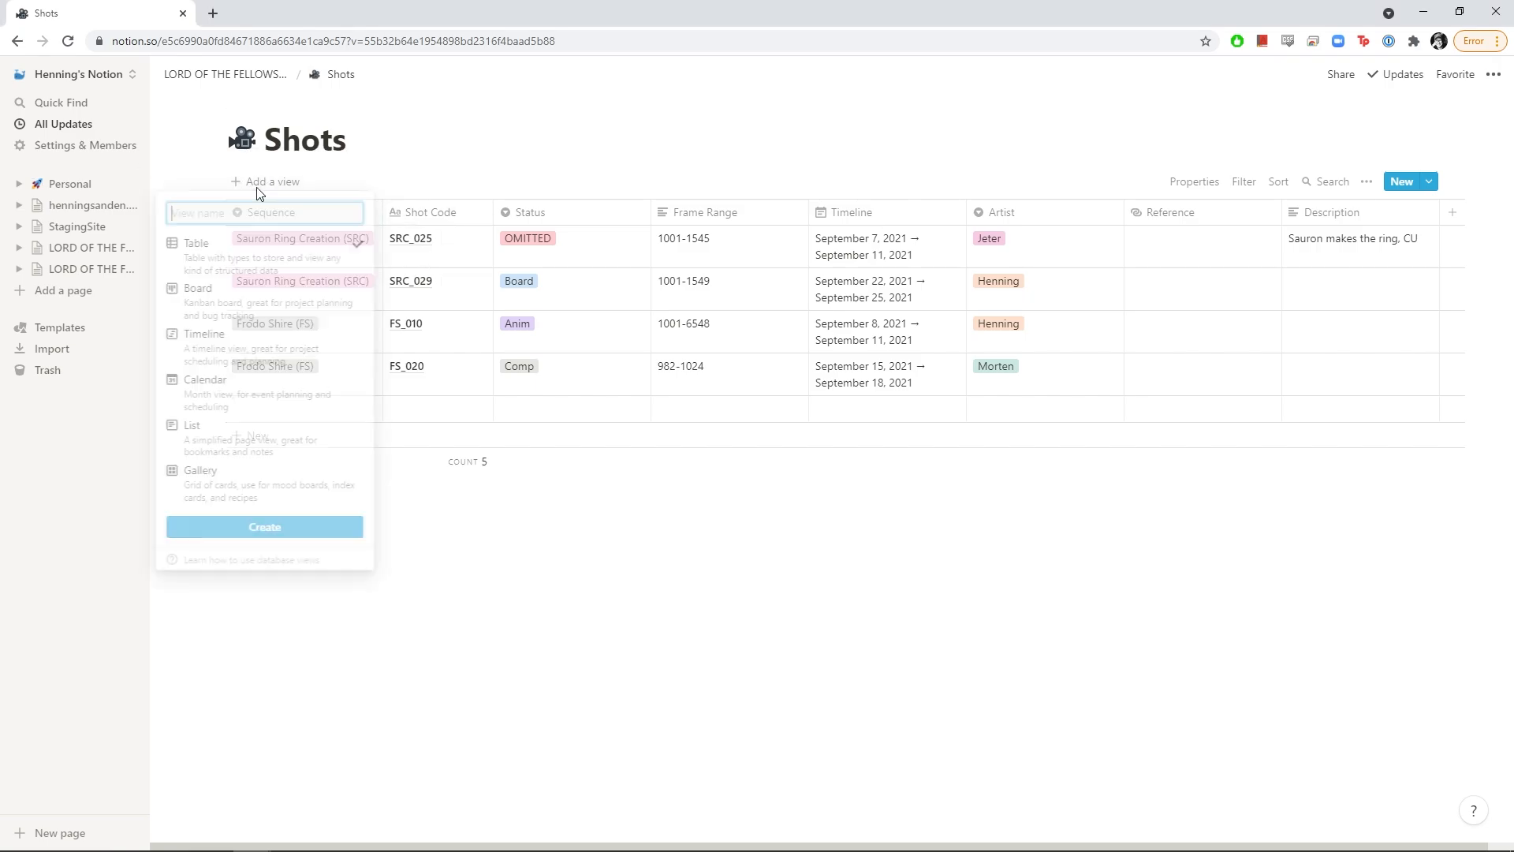
{"action": "left_click", "coordinate": [251, 351]}
{"action": "key", "text": "Caps_Lock"}
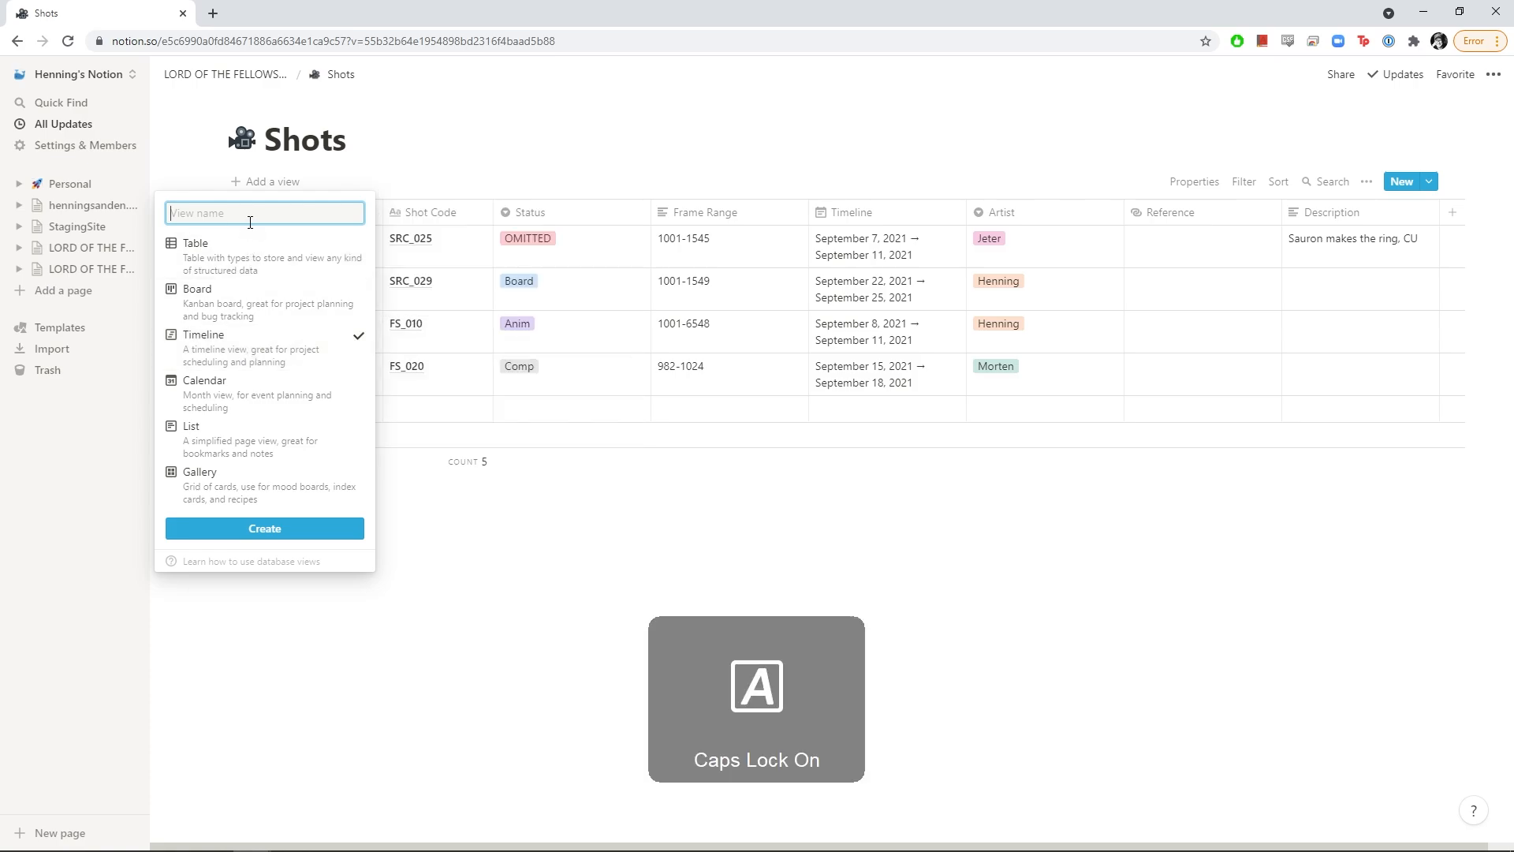
{"action": "type", "text": "Shots Timeline"}
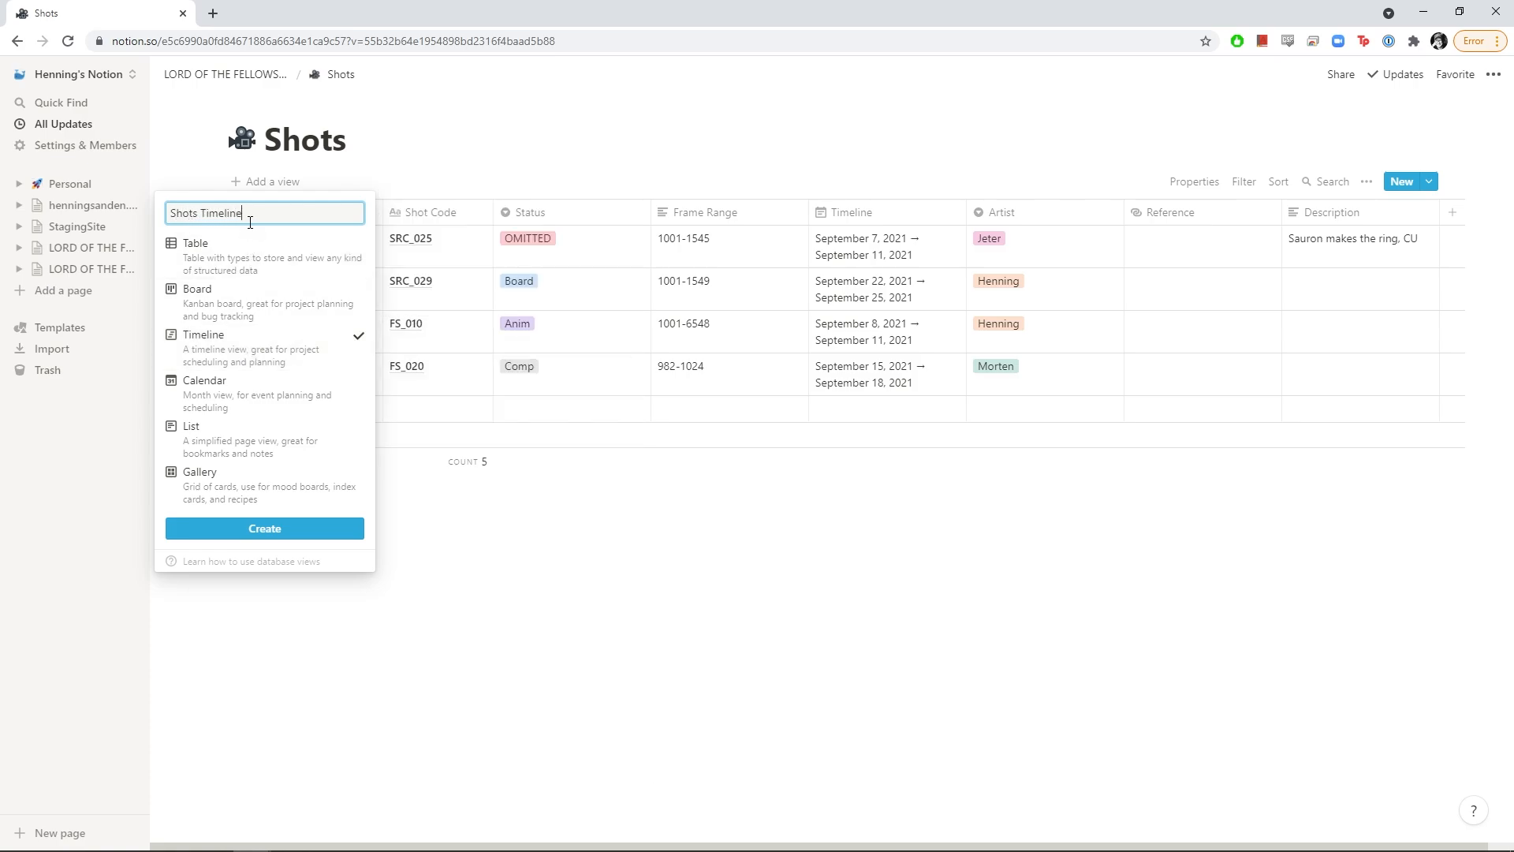
{"action": "left_click", "coordinate": [265, 532]}
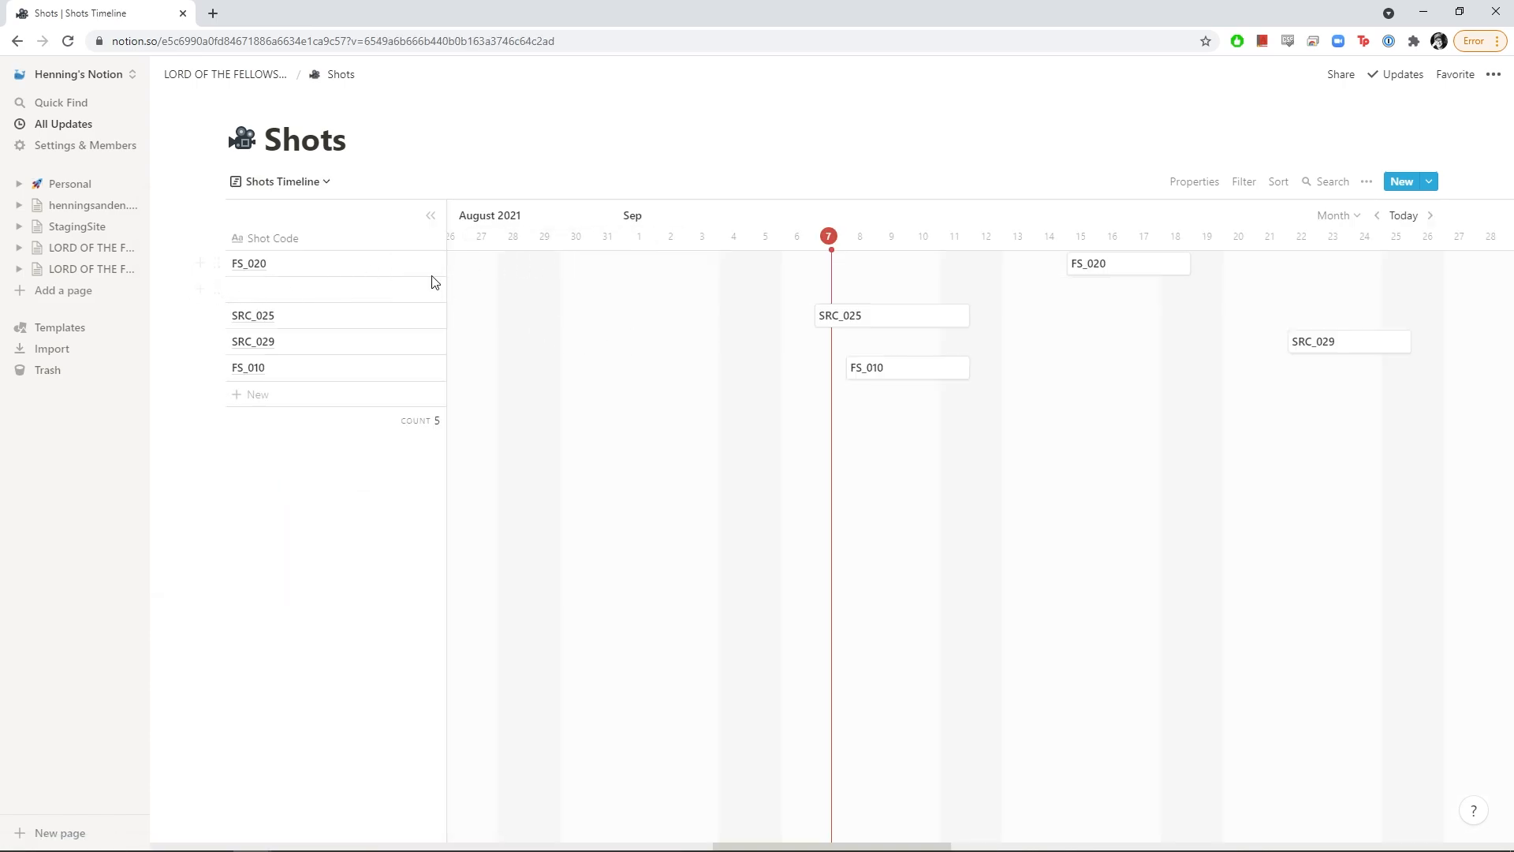
Delete the empty shot row and move SRC_025 to the top of the list
{"action": "left_click", "coordinate": [218, 288]}
{"action": "left_click", "coordinate": [75, 215]}
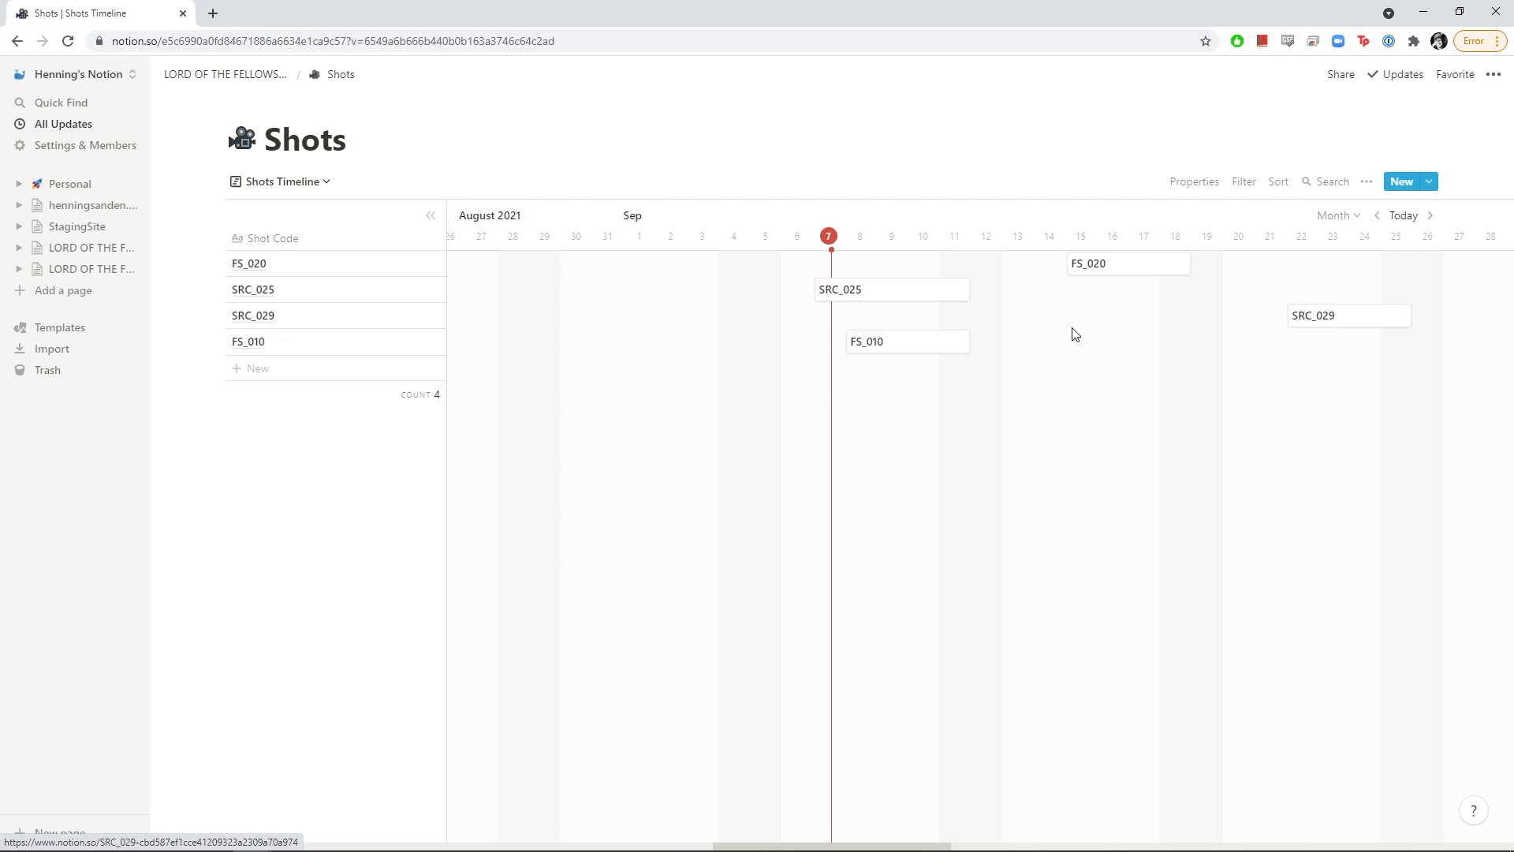
{"action": "left_click_drag", "start_coordinate": [217, 289], "coordinate": [252, 324]}
{"action": "left_click", "coordinate": [412, 319]}
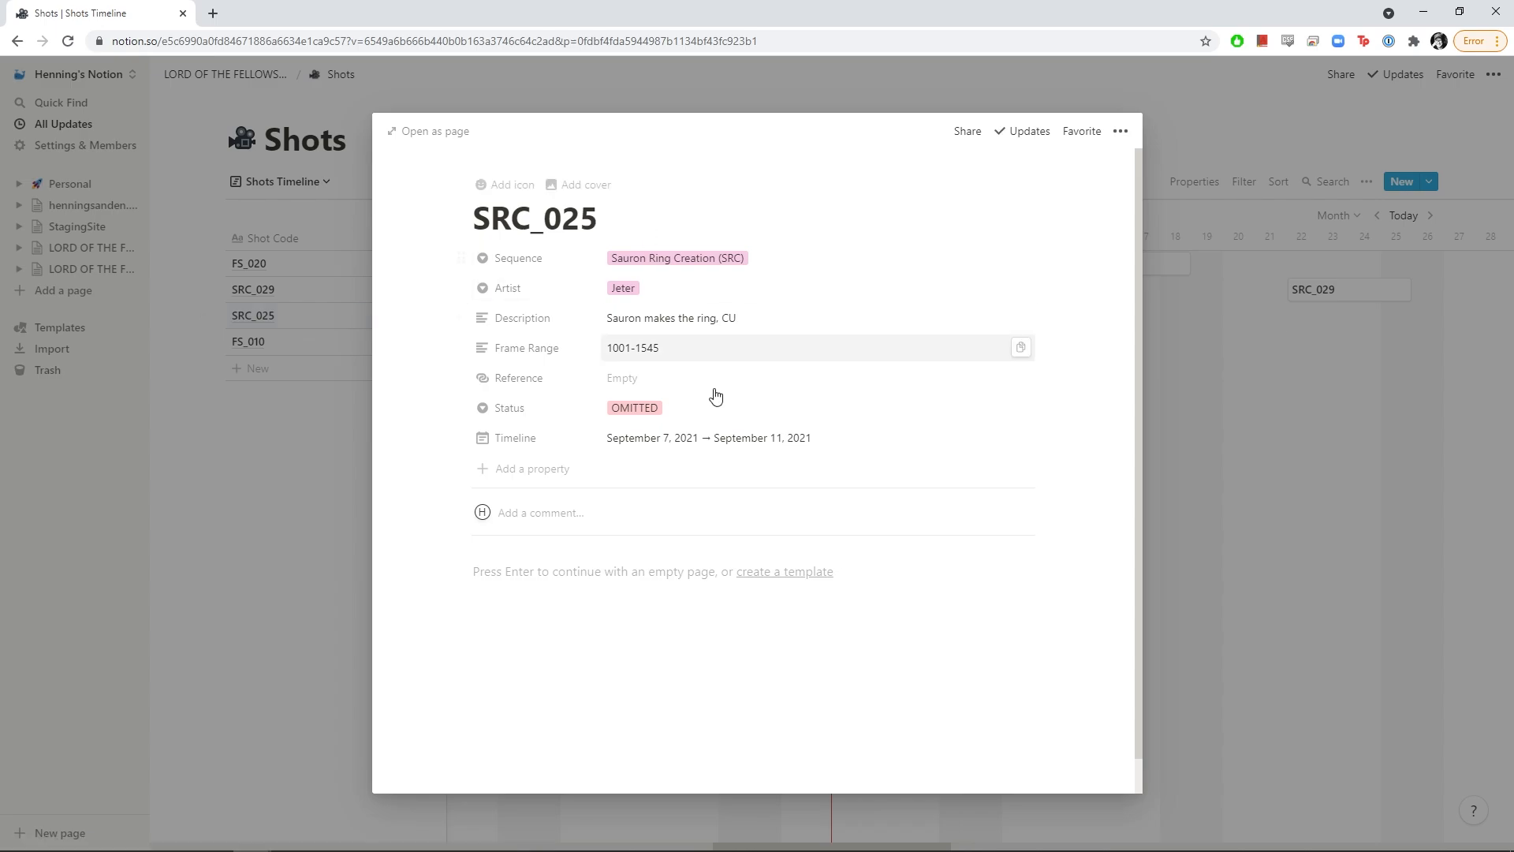
{"action": "left_click", "coordinate": [1185, 281]}
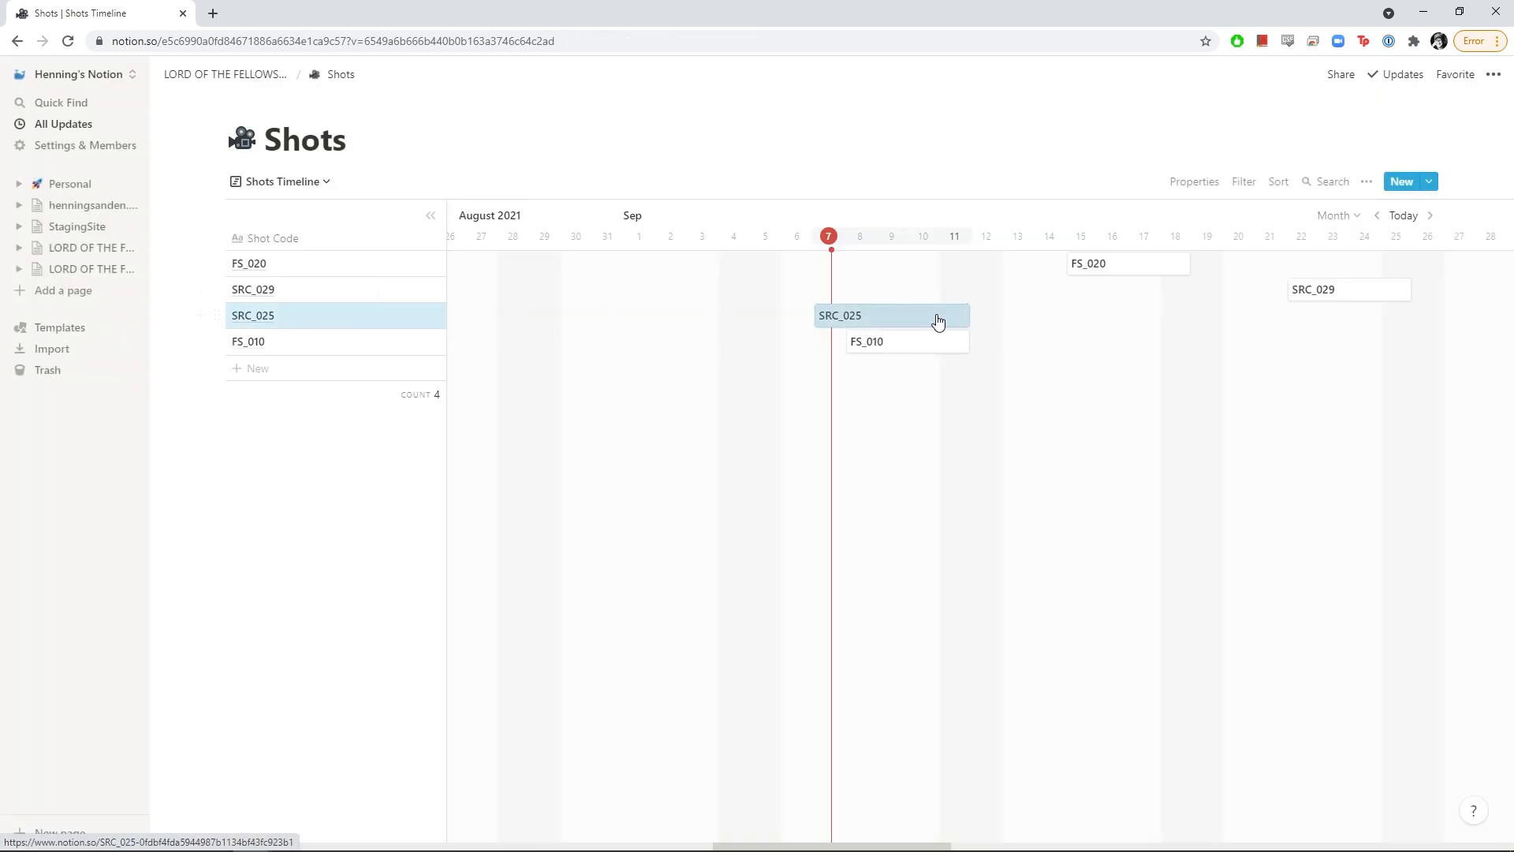
Retime shots: SRC_025 ends Sep 9, FS_010 starts Sep 10, FS_020 Sep 14; reorder rows
{"action": "left_click_drag", "start_coordinate": [967, 324], "coordinate": [942, 352]}
{"action": "left_click_drag", "start_coordinate": [872, 315], "coordinate": [1048, 352]}
{"action": "left_click_drag", "start_coordinate": [944, 352], "coordinate": [908, 342]}
{"action": "left_click_drag", "start_coordinate": [1067, 268], "coordinate": [1038, 286]}
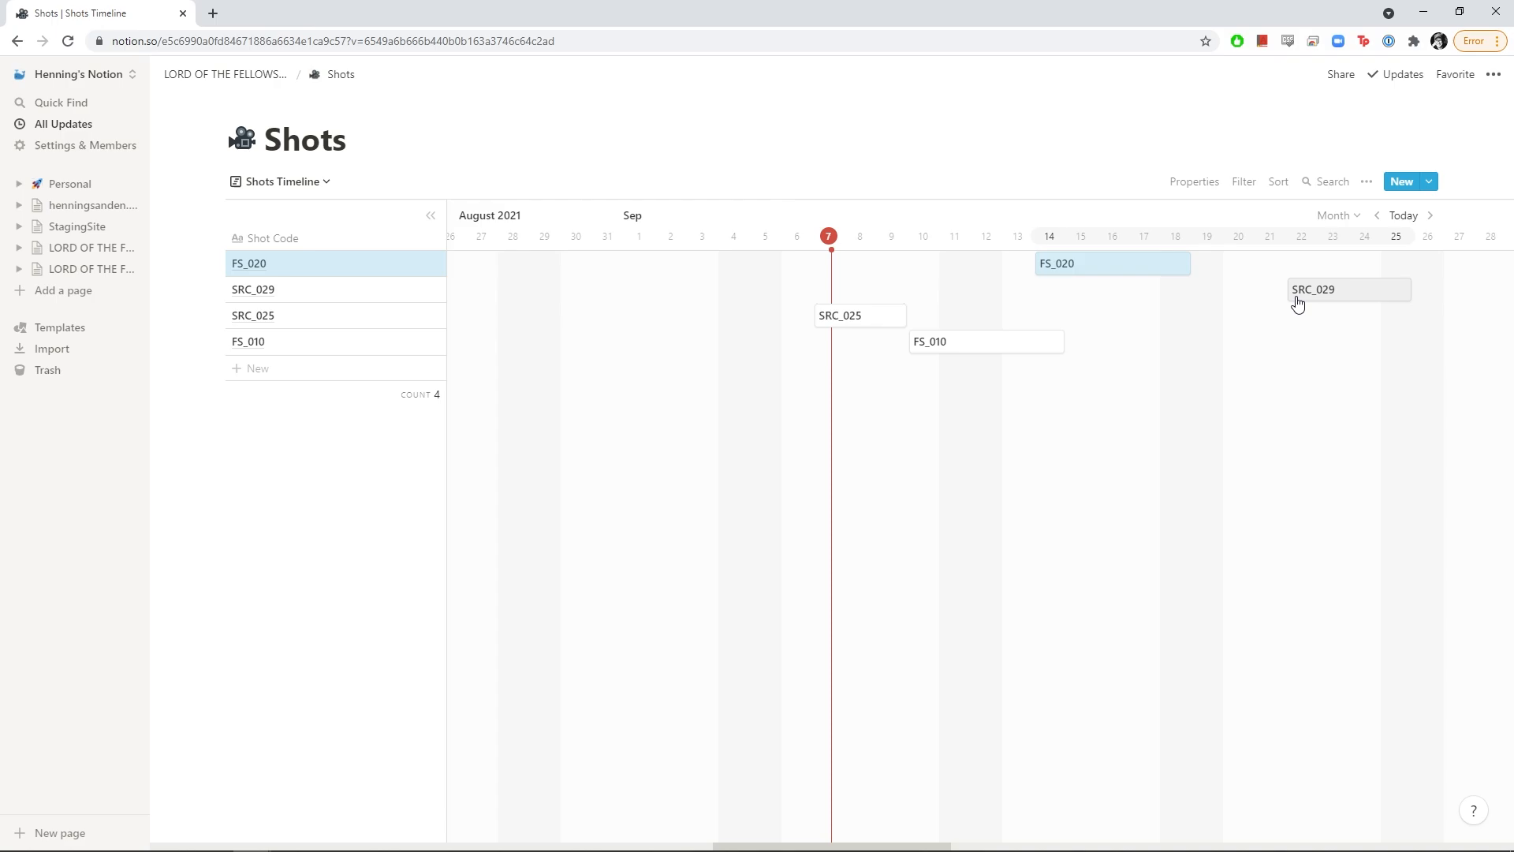
{"action": "left_click_drag", "start_coordinate": [1291, 293], "coordinate": [1224, 290]}
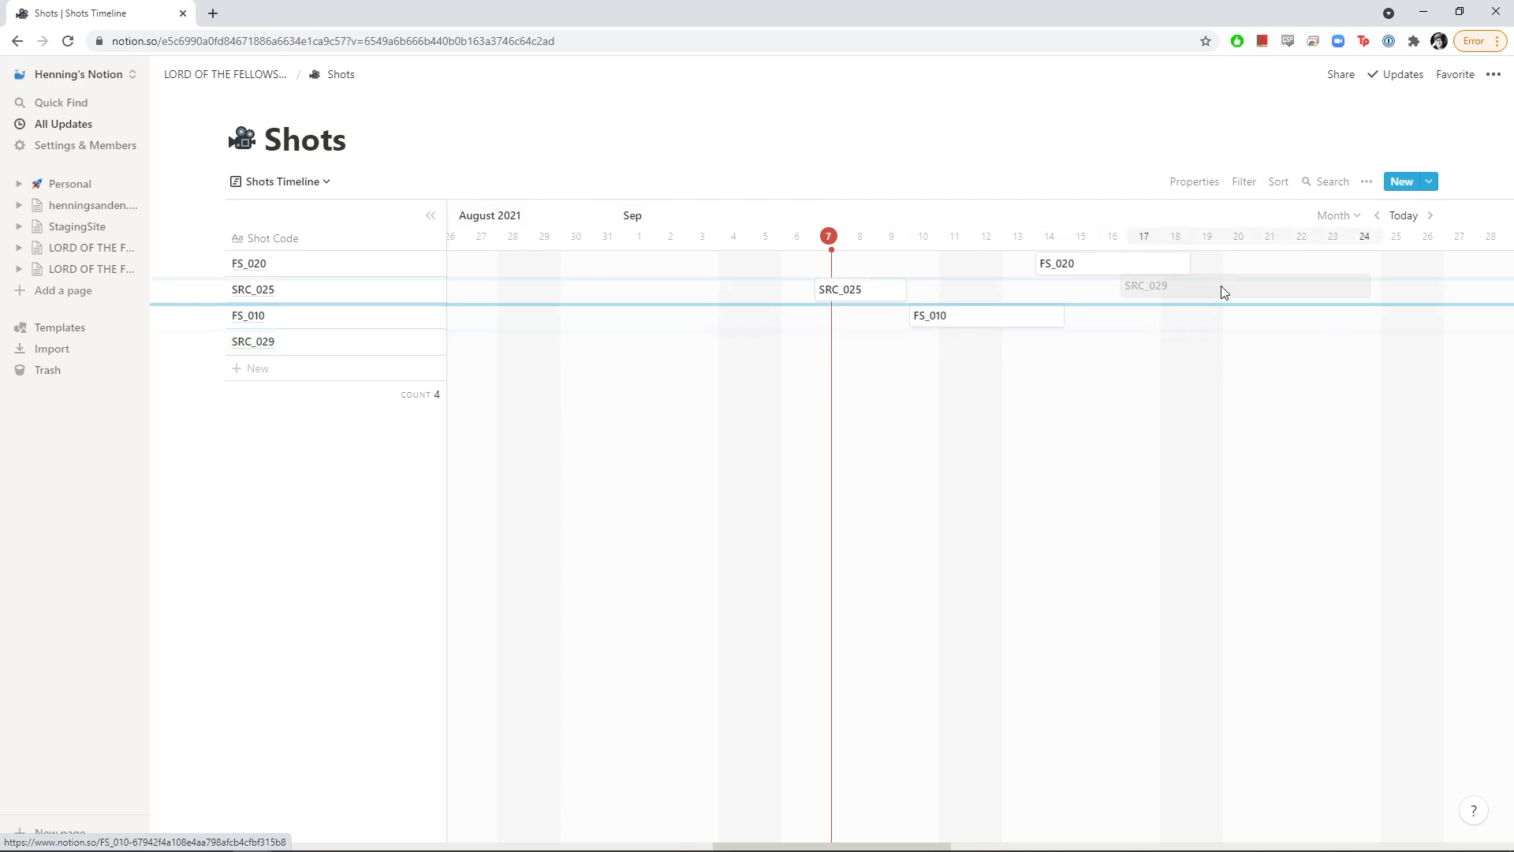
{"action": "left_click_drag", "start_coordinate": [871, 329], "coordinate": [859, 365]}
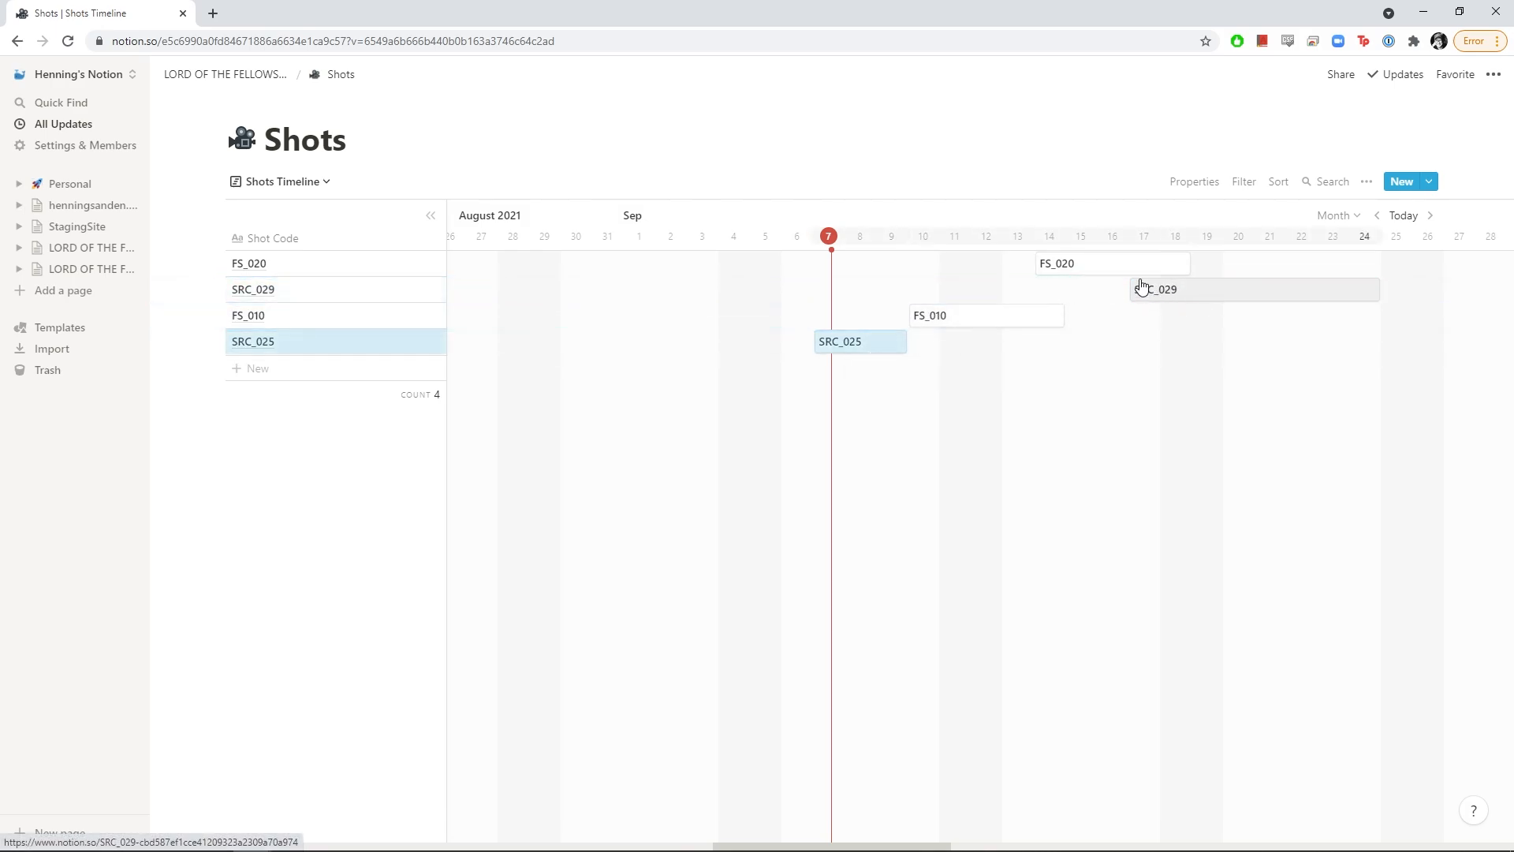
{"action": "left_click_drag", "start_coordinate": [1135, 268], "coordinate": [1098, 315]}
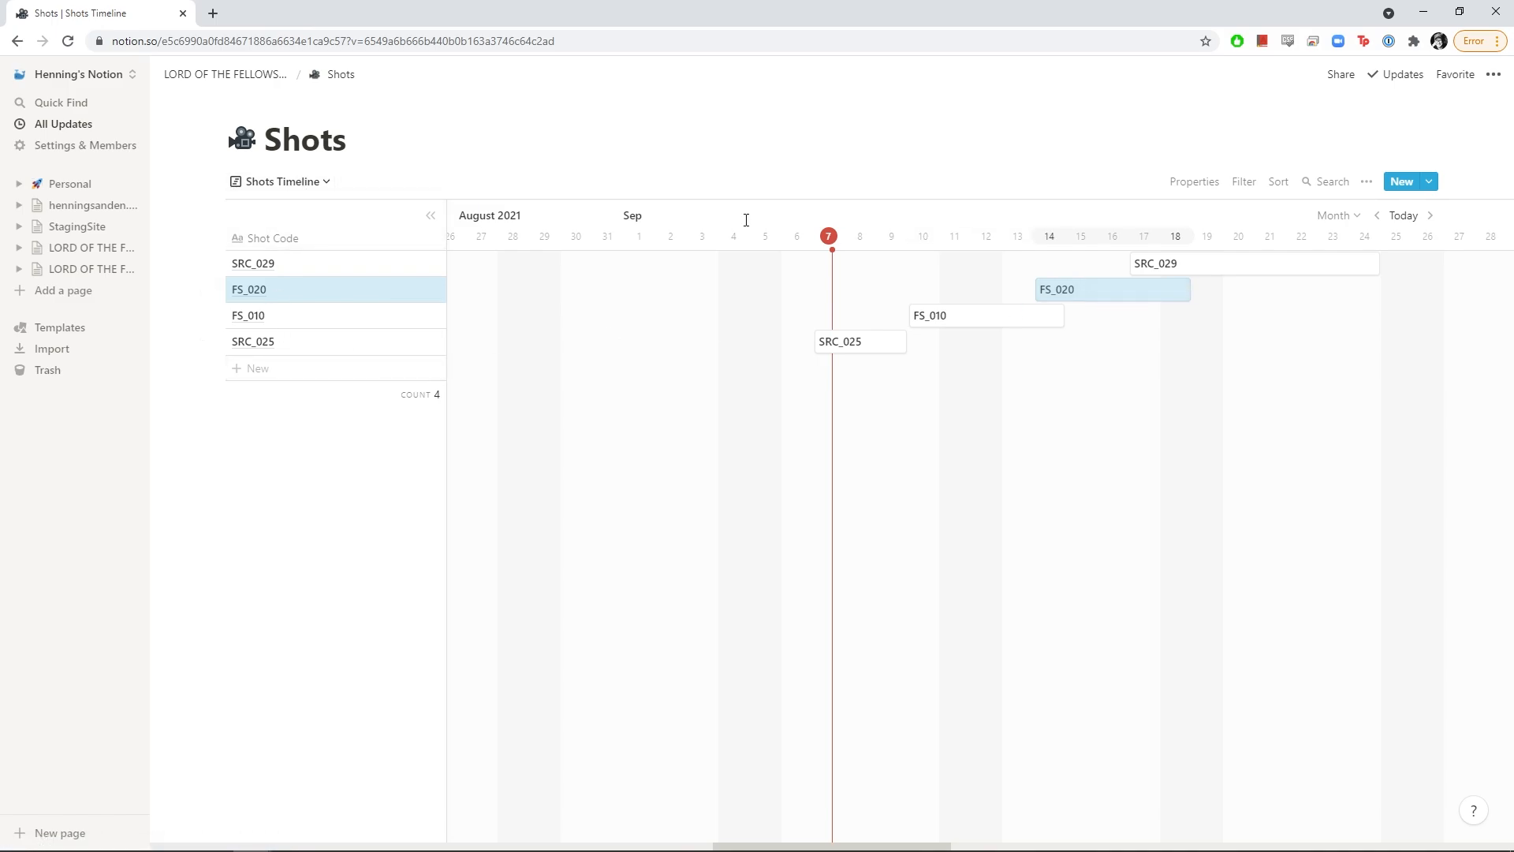
Rename the Default table view to 'Shots Overview' and switch back to it from Shots Timeline
{"action": "left_click", "coordinate": [300, 184]}
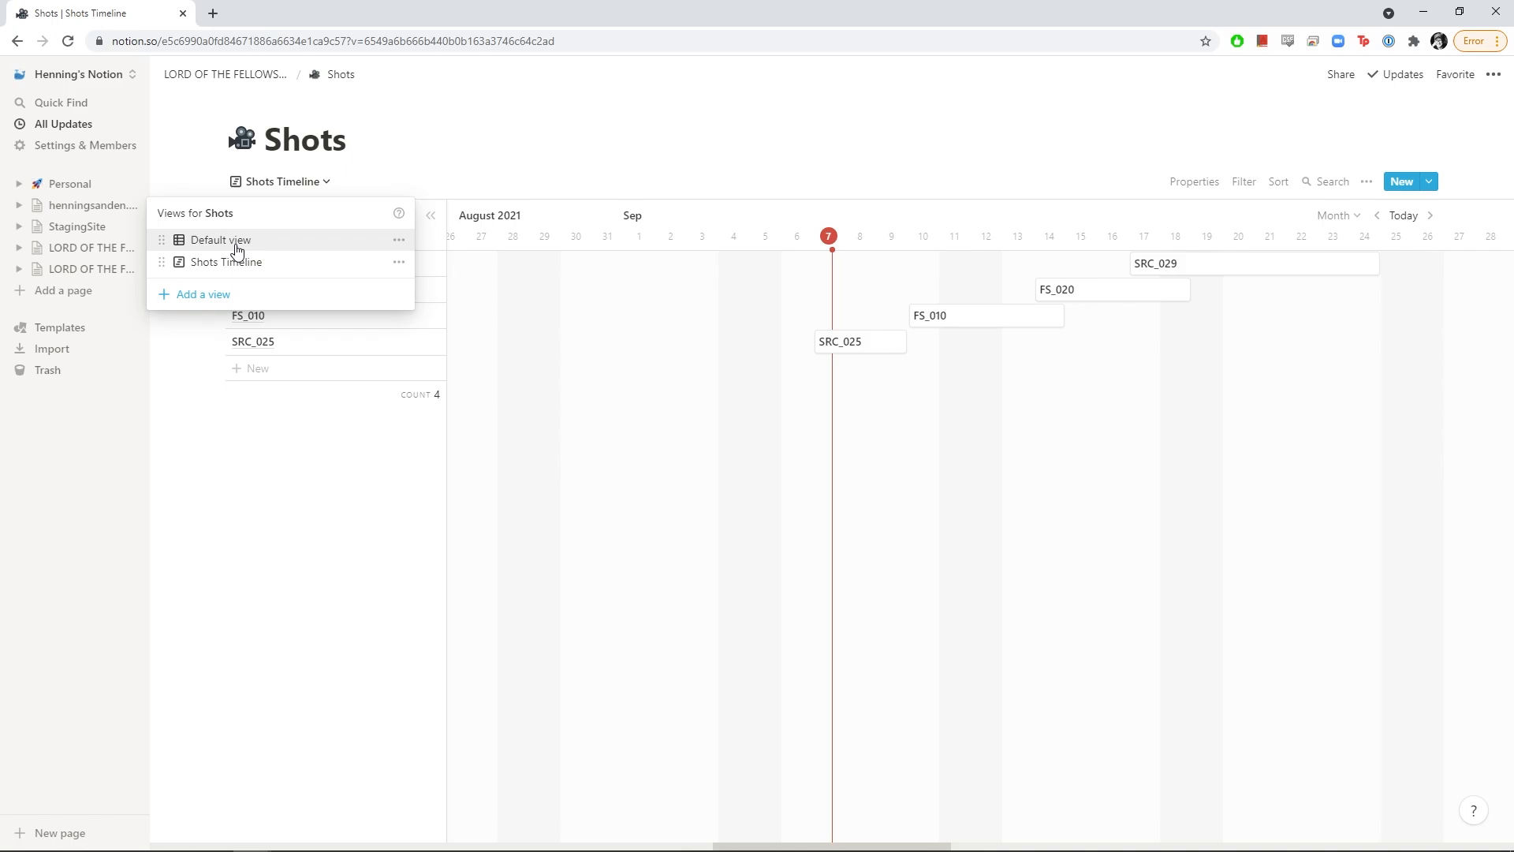
{"action": "left_click", "coordinate": [400, 243]}
{"action": "key", "text": "ctrl+a"}
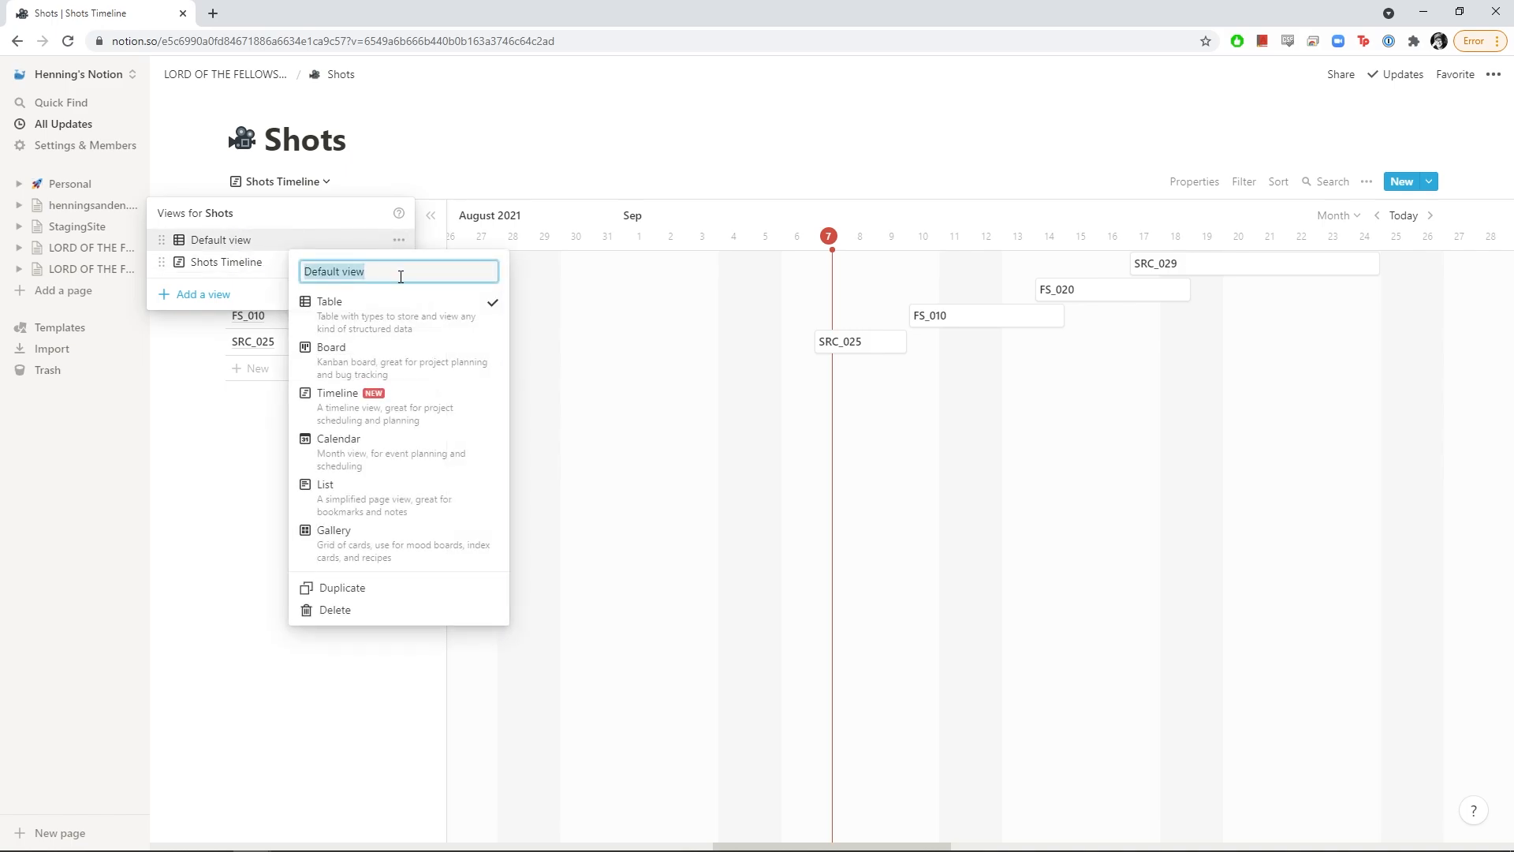
{"action": "type", "text": "Shots Overview"}
{"action": "key", "text": "Return"}
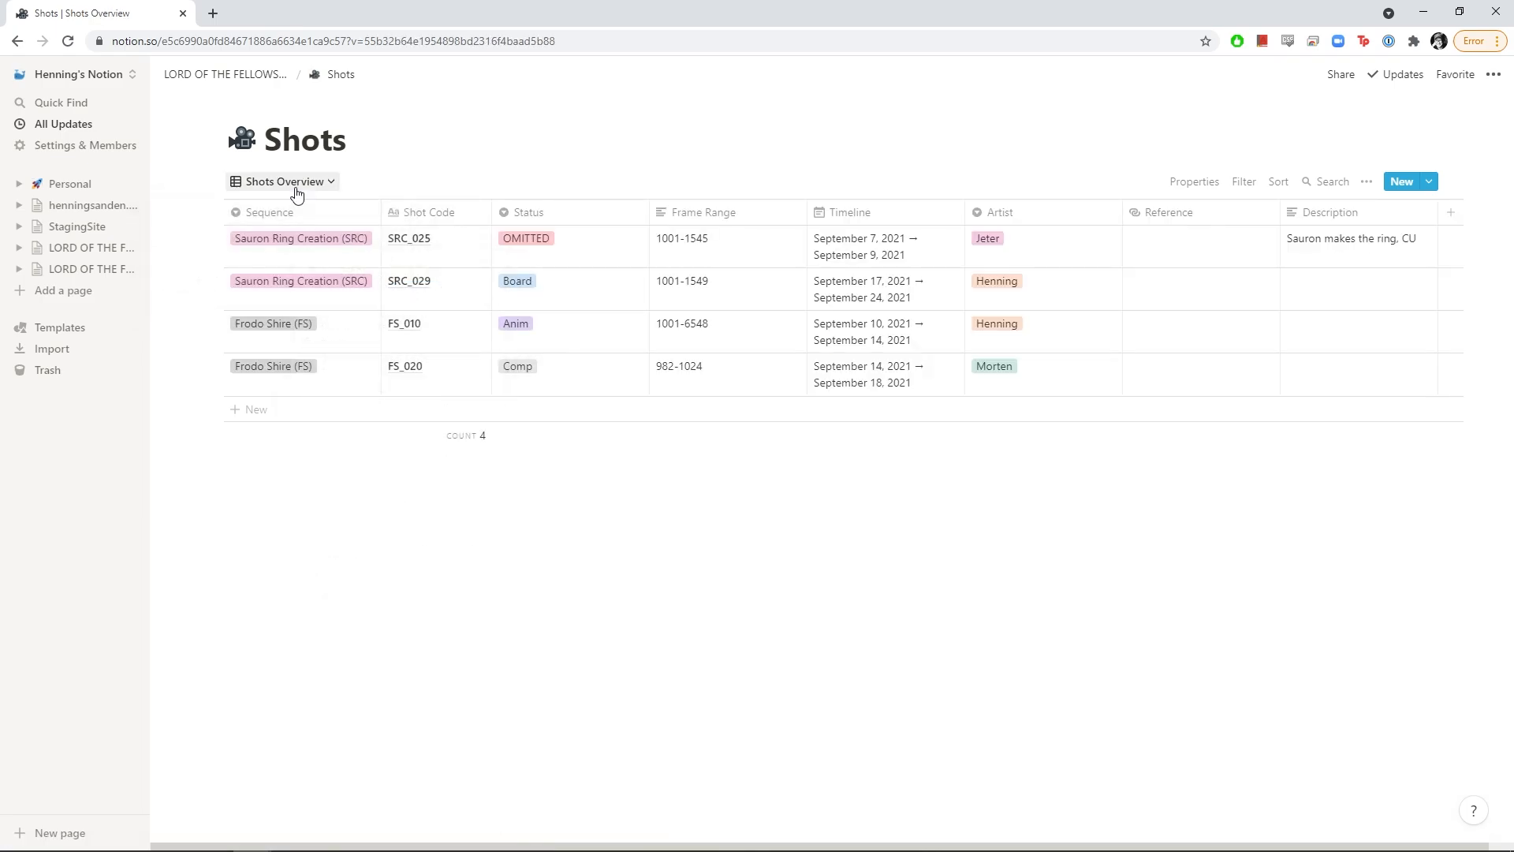
{"action": "left_click", "coordinate": [289, 184]}
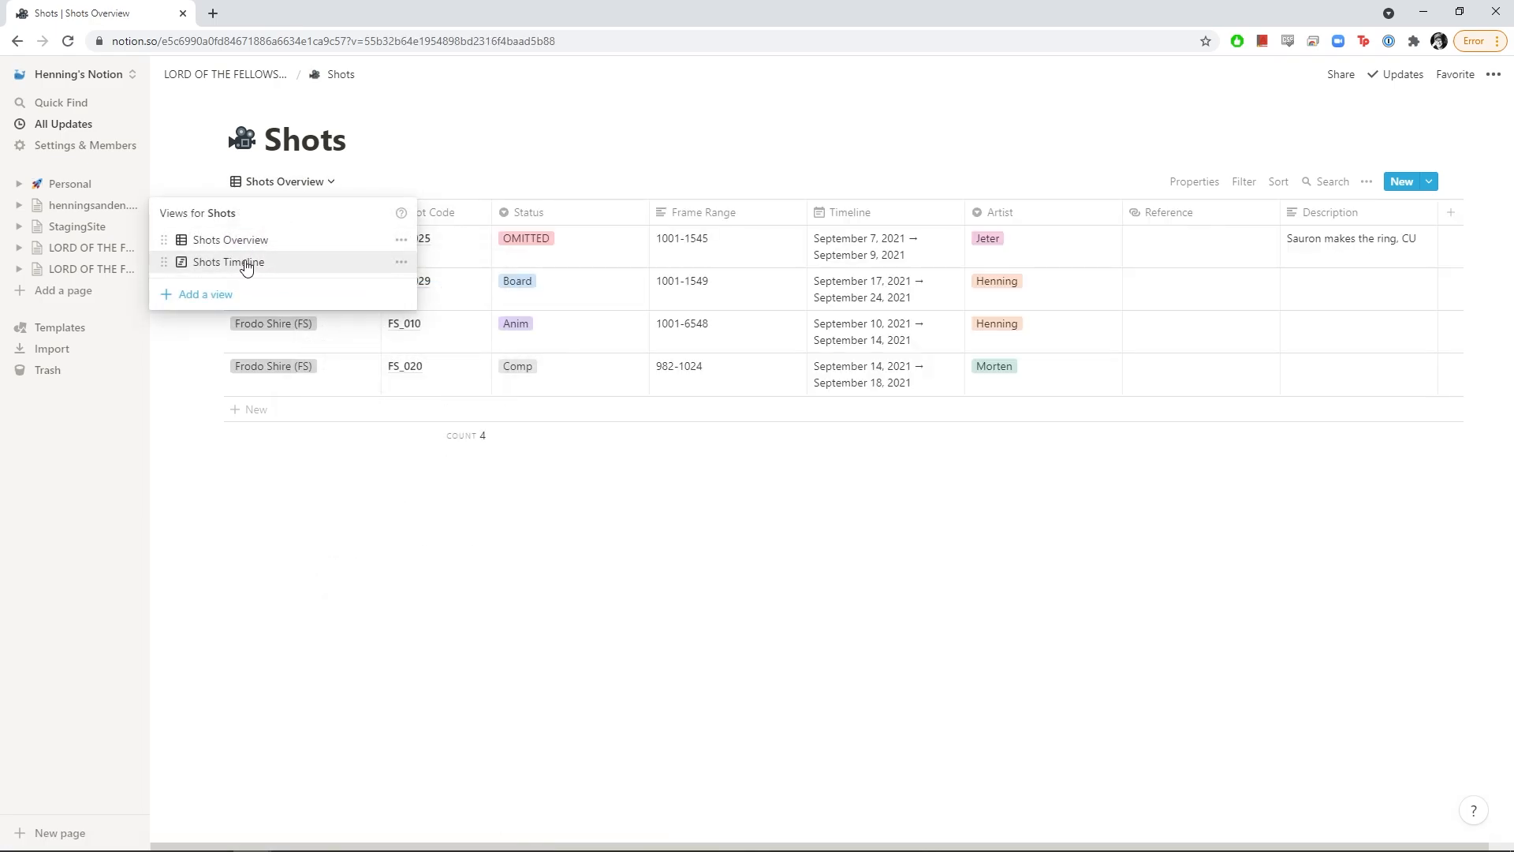
{"action": "left_click", "coordinate": [247, 264]}
{"action": "left_click", "coordinate": [260, 182]}
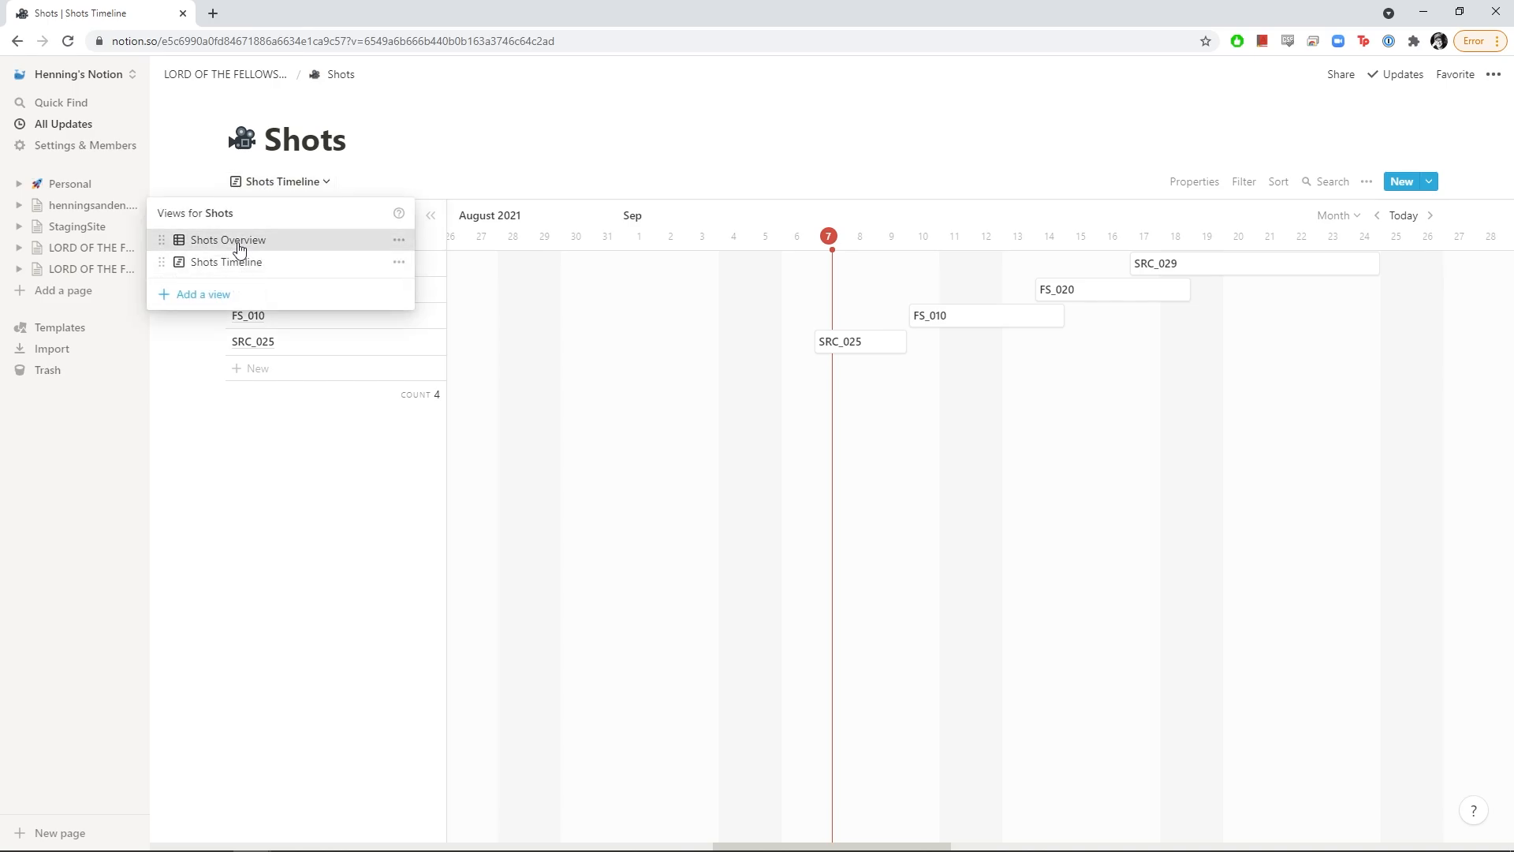
{"action": "left_click", "coordinate": [239, 248]}
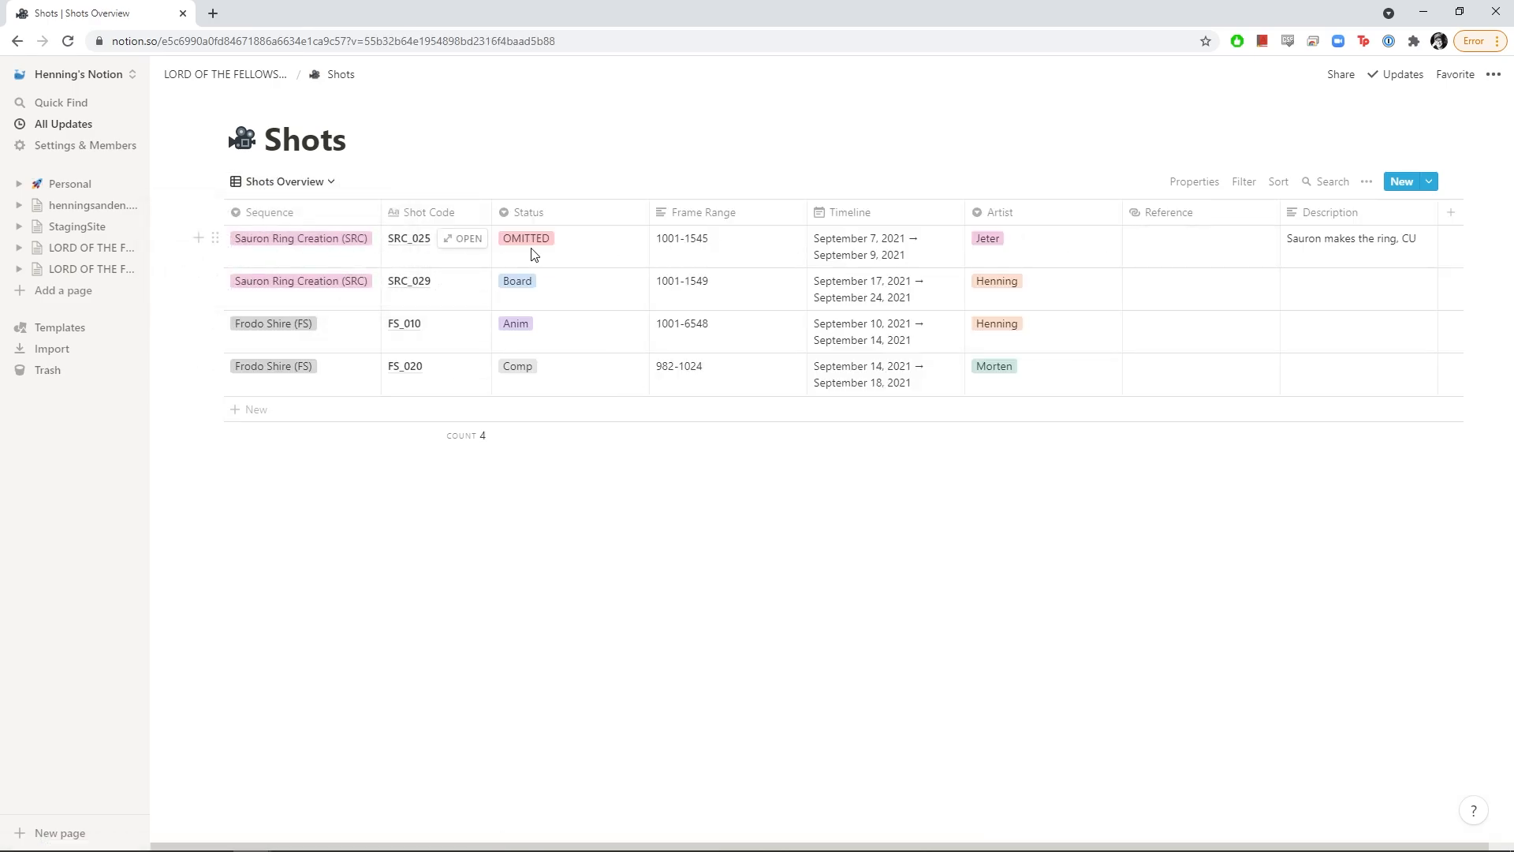
Add a new Calendar view to the Shots database
{"action": "left_click", "coordinate": [291, 190]}
{"action": "left_click", "coordinate": [231, 296]}
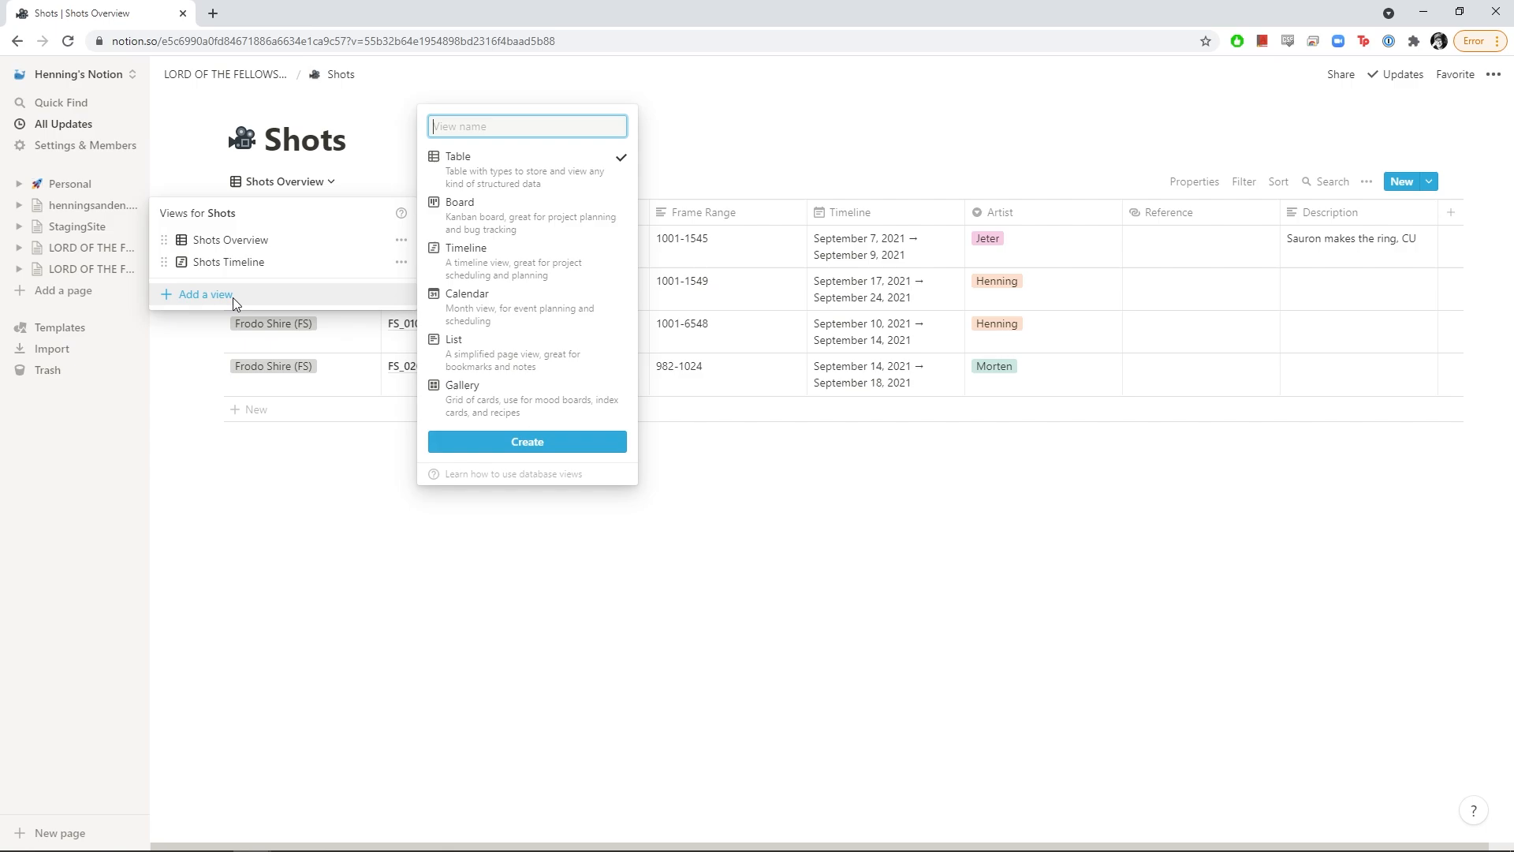
{"action": "left_click", "coordinate": [489, 310]}
{"action": "left_click", "coordinate": [507, 446]}
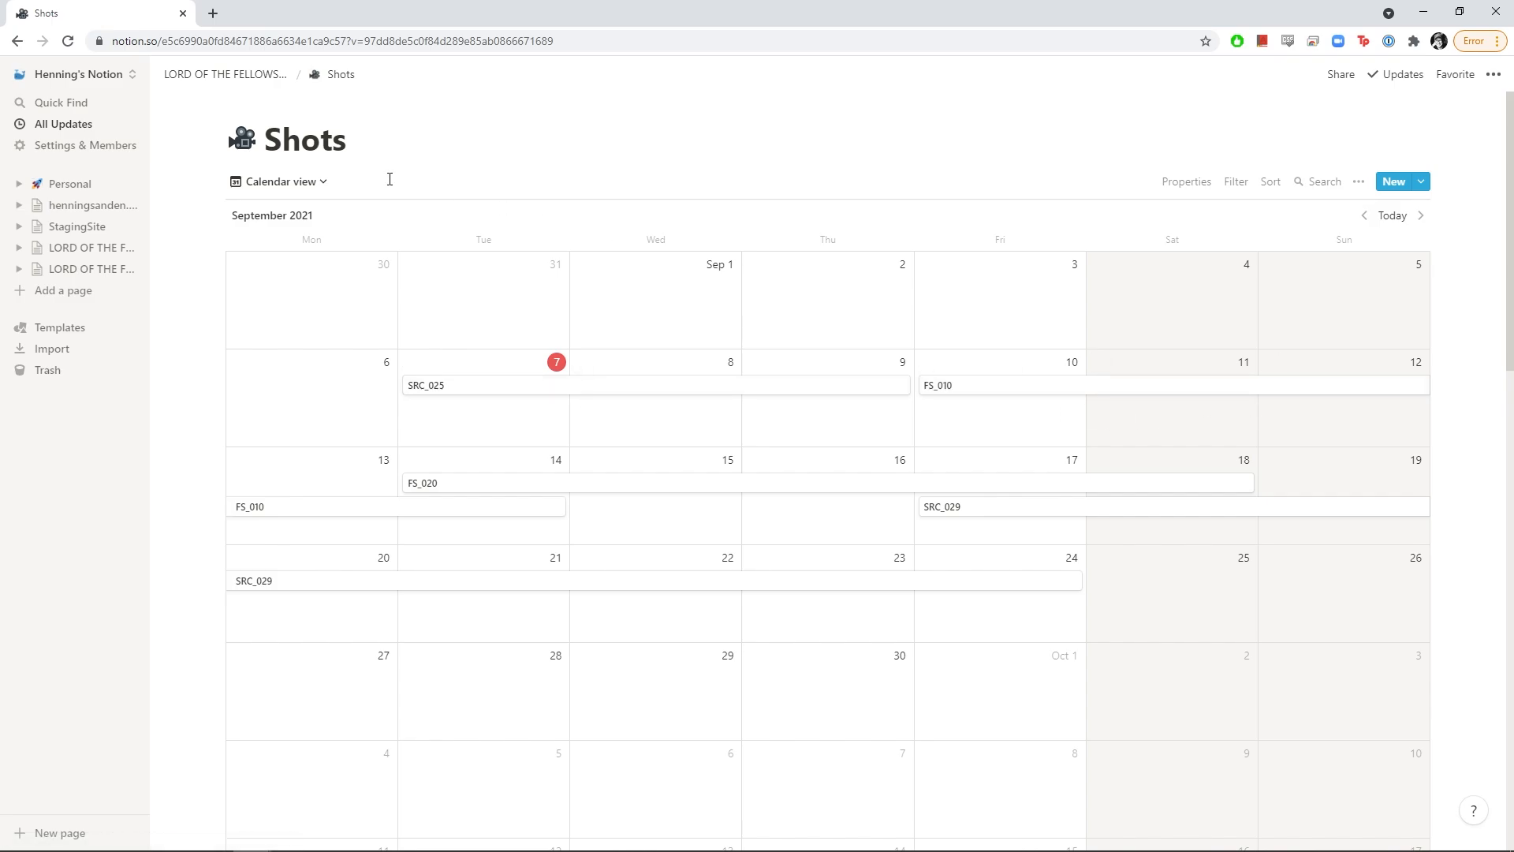
Delete the Calendar view and return to the Shots Overview table
{"action": "left_click", "coordinate": [321, 187]}
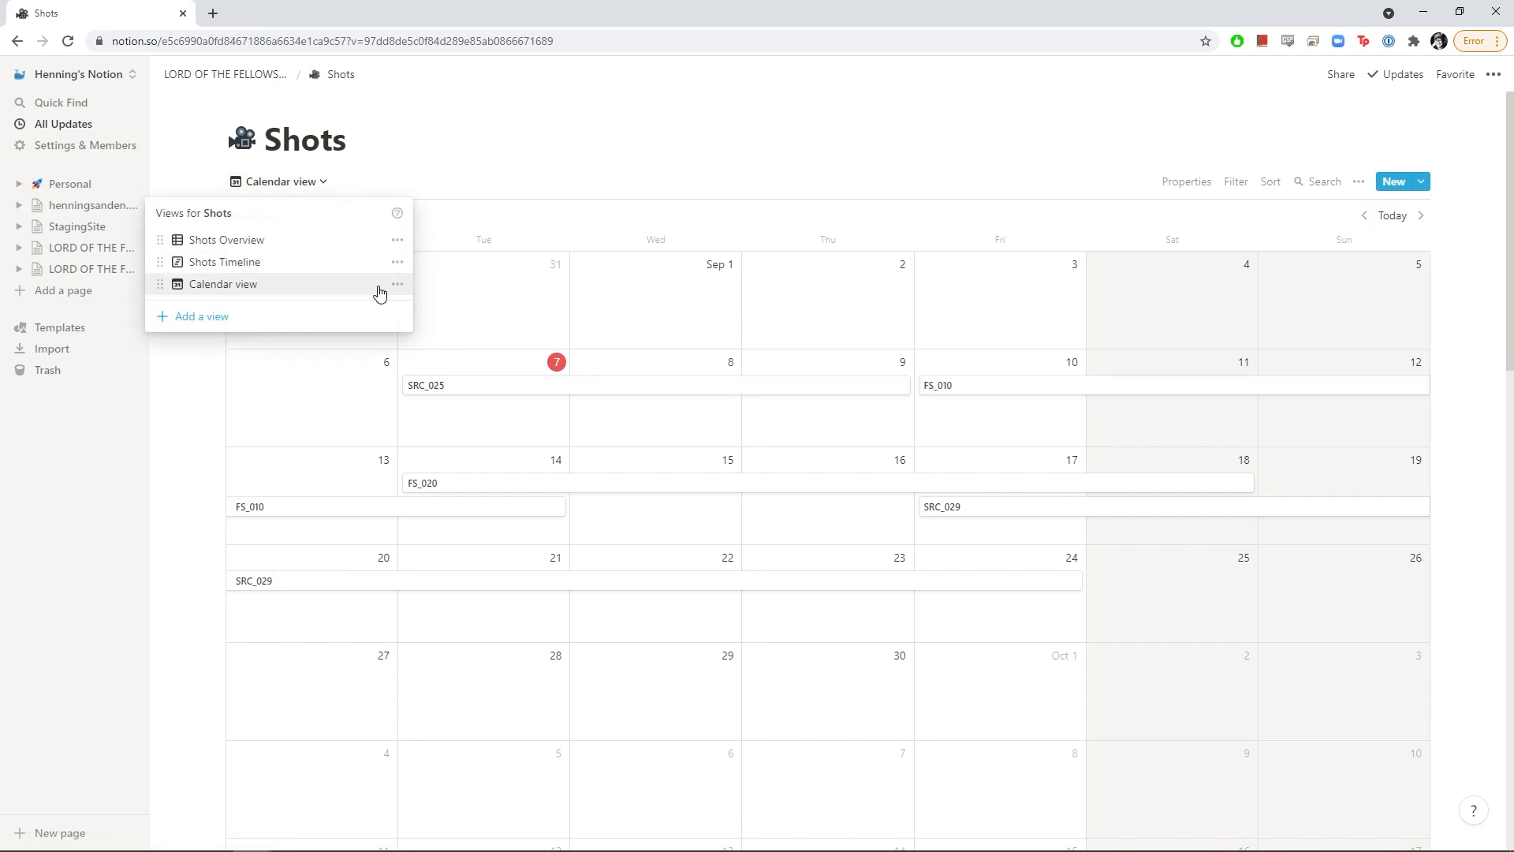
{"action": "left_click", "coordinate": [272, 188]}
{"action": "left_click", "coordinate": [280, 188]}
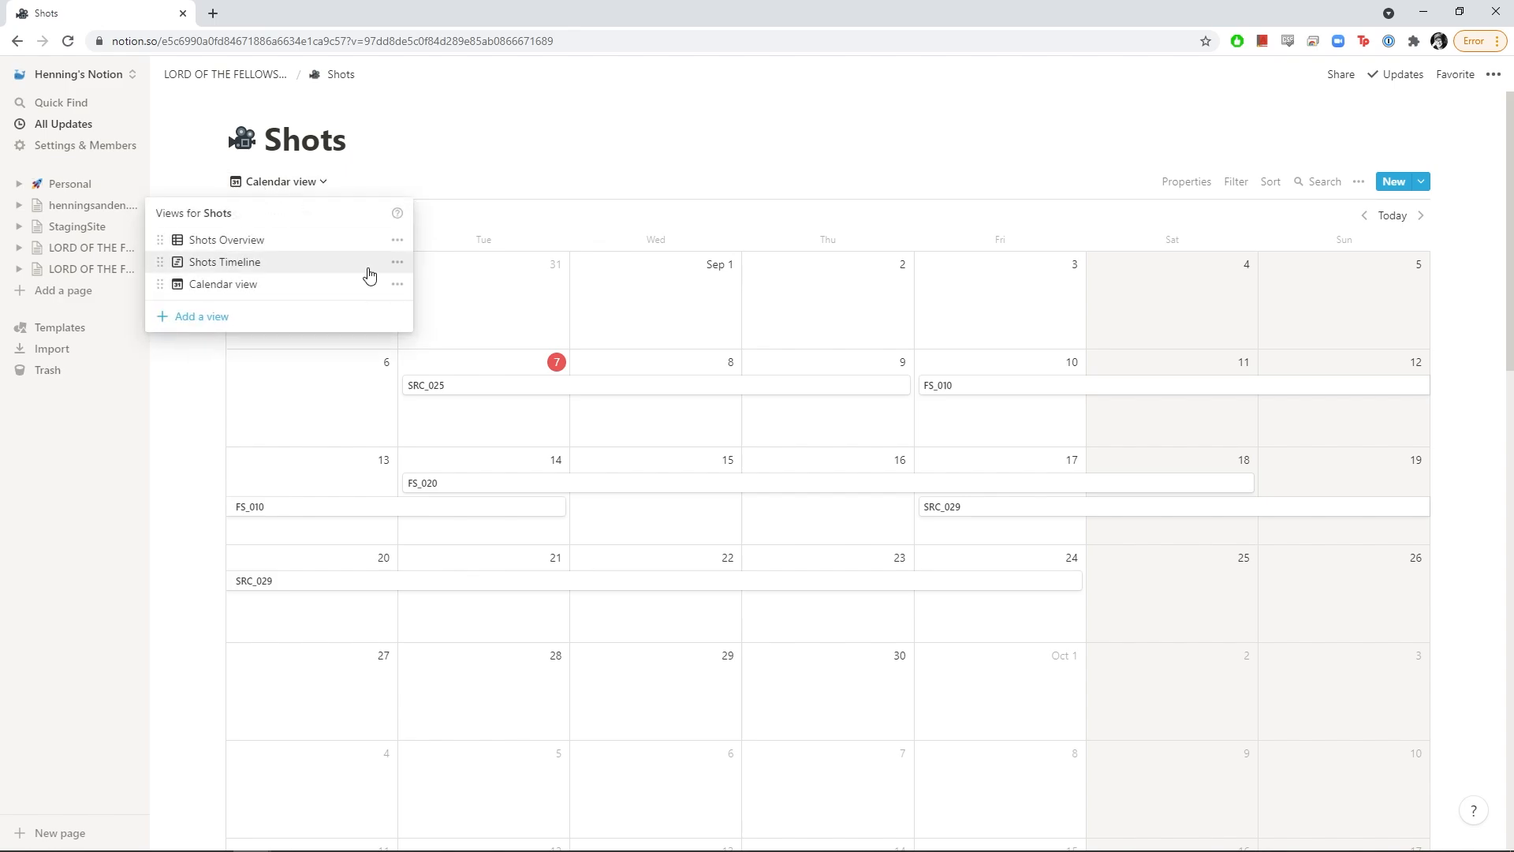
{"action": "left_click", "coordinate": [398, 288]}
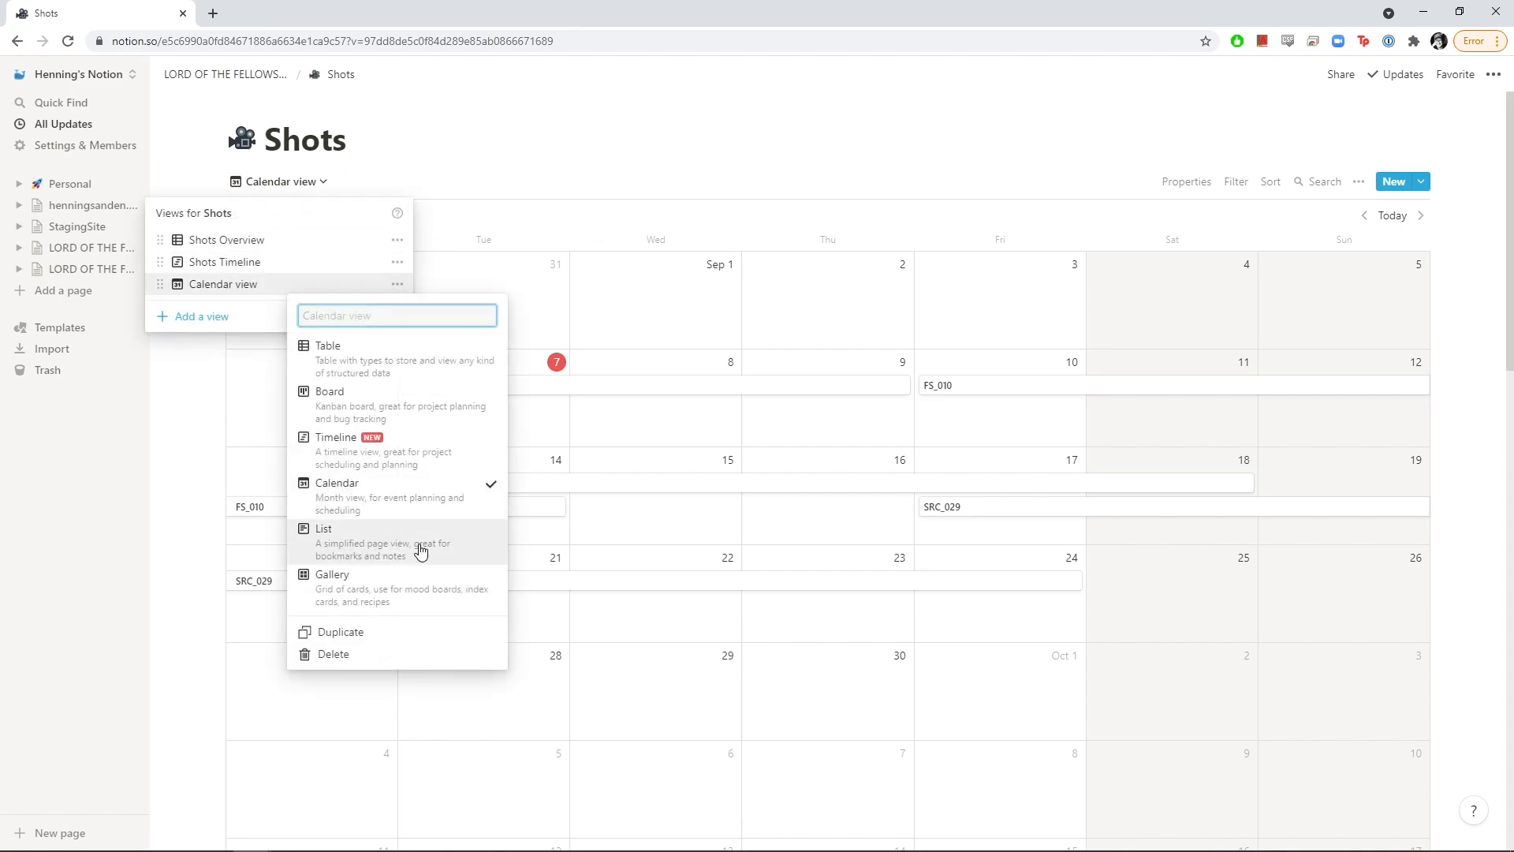
{"action": "left_click", "coordinate": [334, 654]}
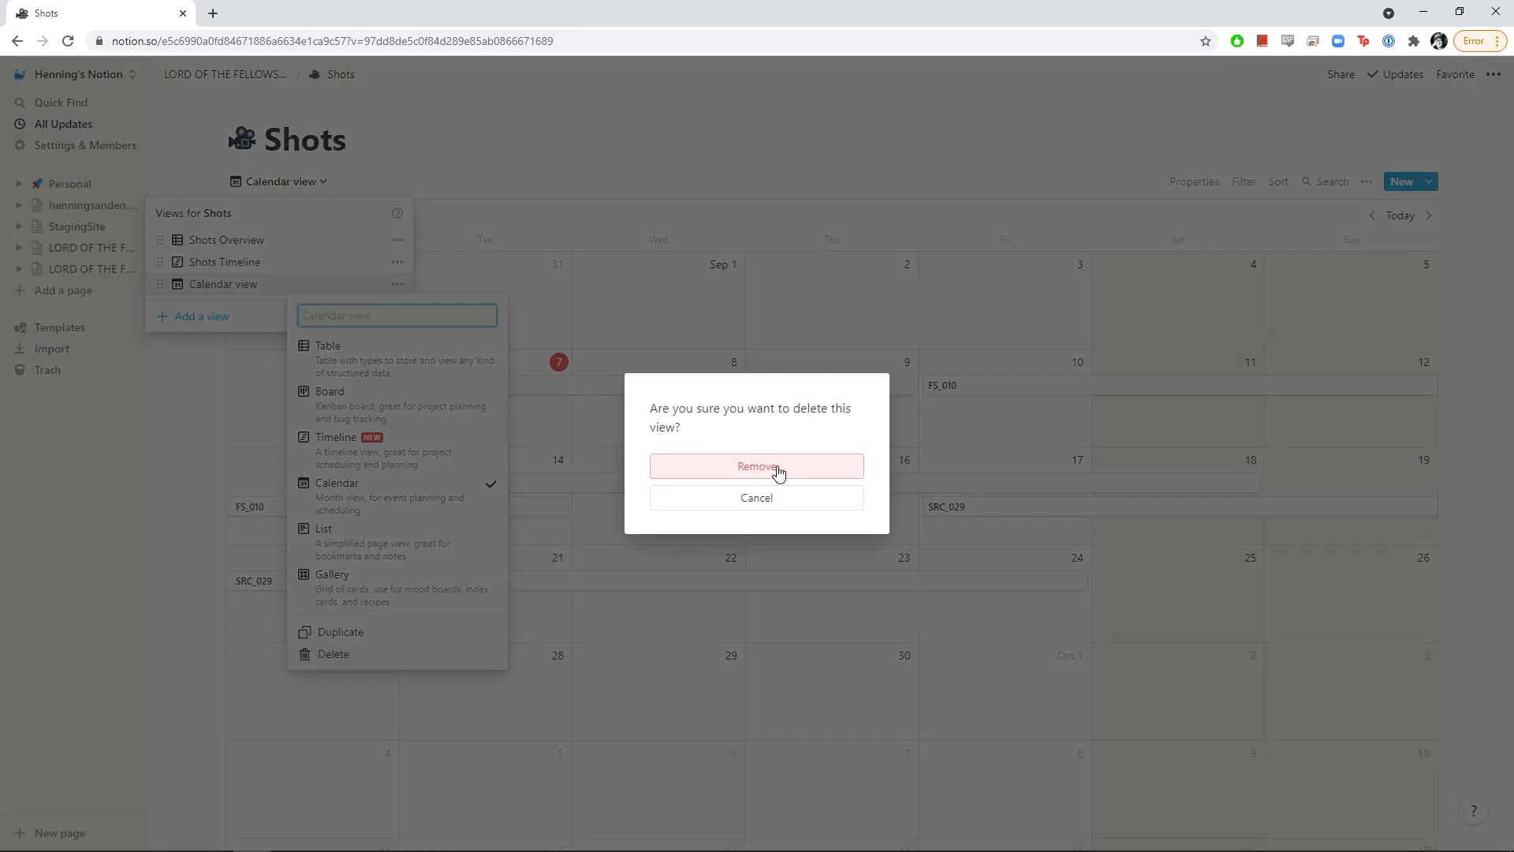
{"action": "left_click", "coordinate": [779, 471]}
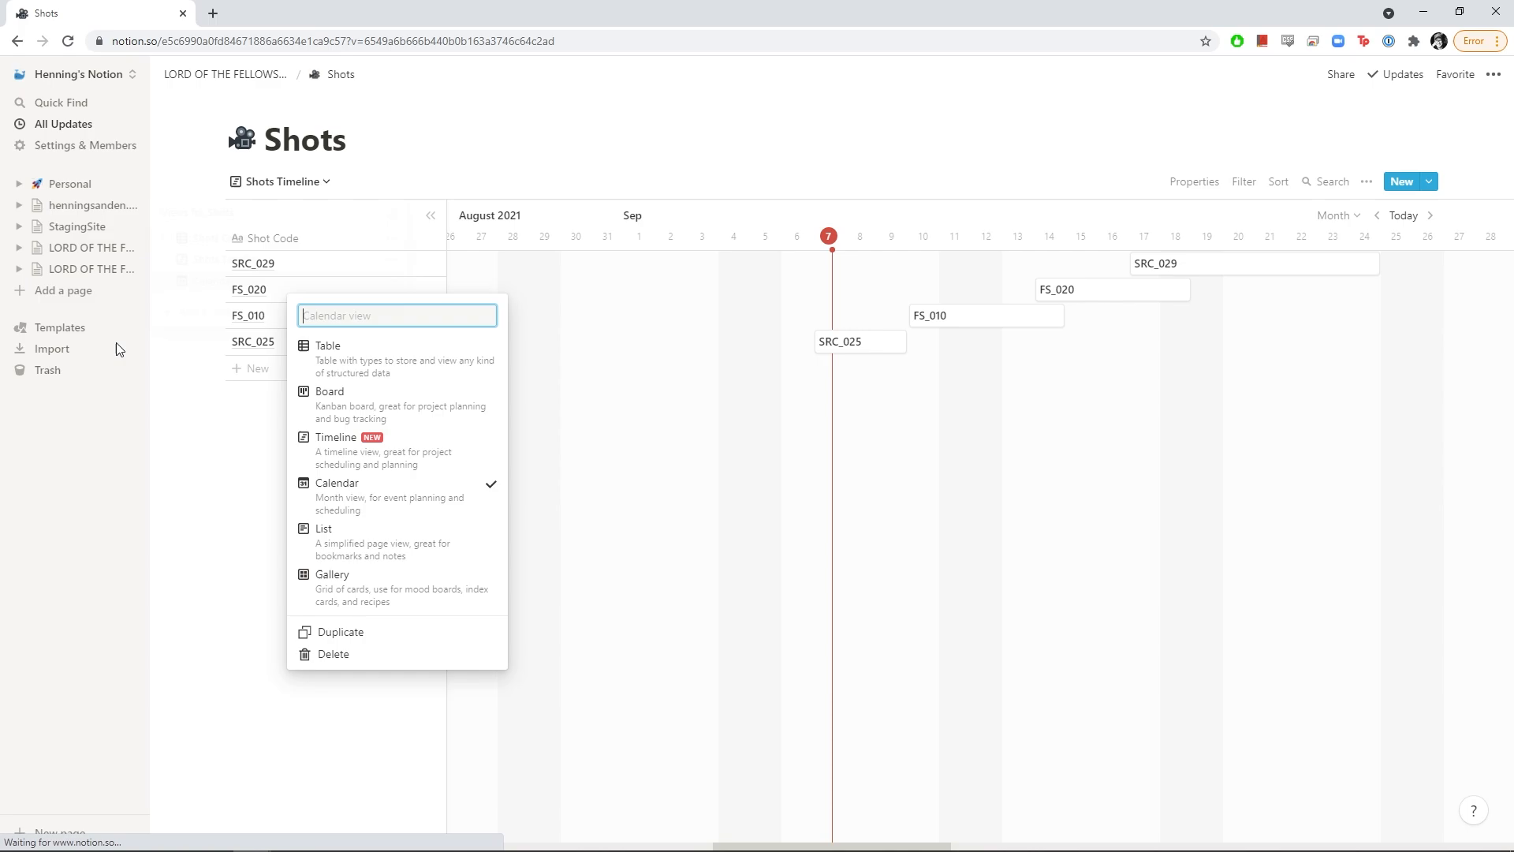
{"action": "left_click", "coordinate": [241, 184]}
{"action": "left_click", "coordinate": [209, 240]}
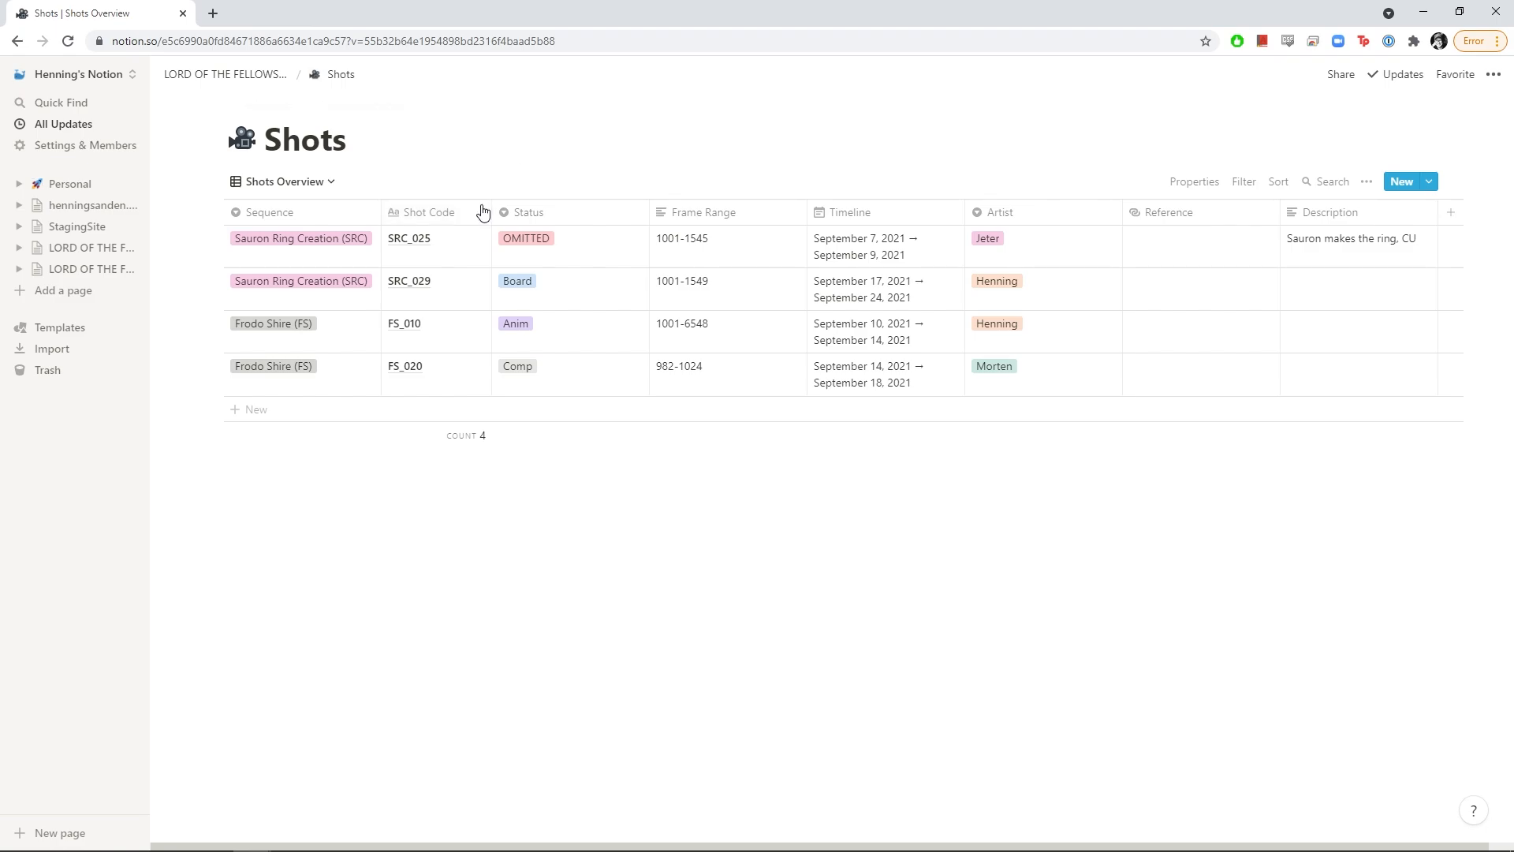
Drag the Status, Frame Range, Artist and Reference column borders left for a compact table
{"action": "left_click_drag", "start_coordinate": [648, 211], "coordinate": [608, 212]}
{"action": "left_click_drag", "start_coordinate": [763, 211], "coordinate": [714, 211]}
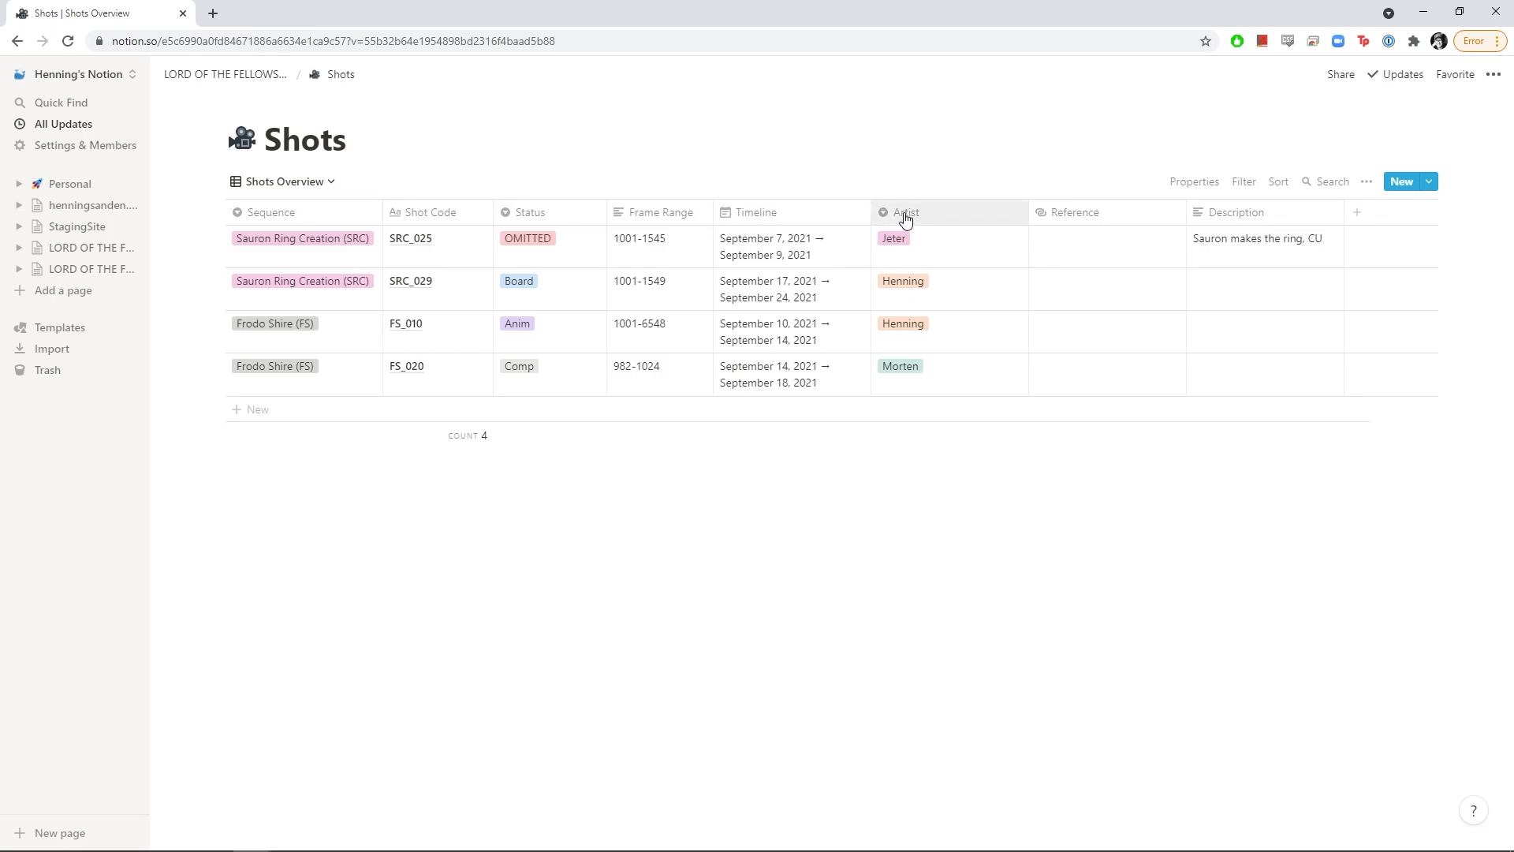
{"action": "left_click_drag", "start_coordinate": [1029, 211], "coordinate": [953, 219]}
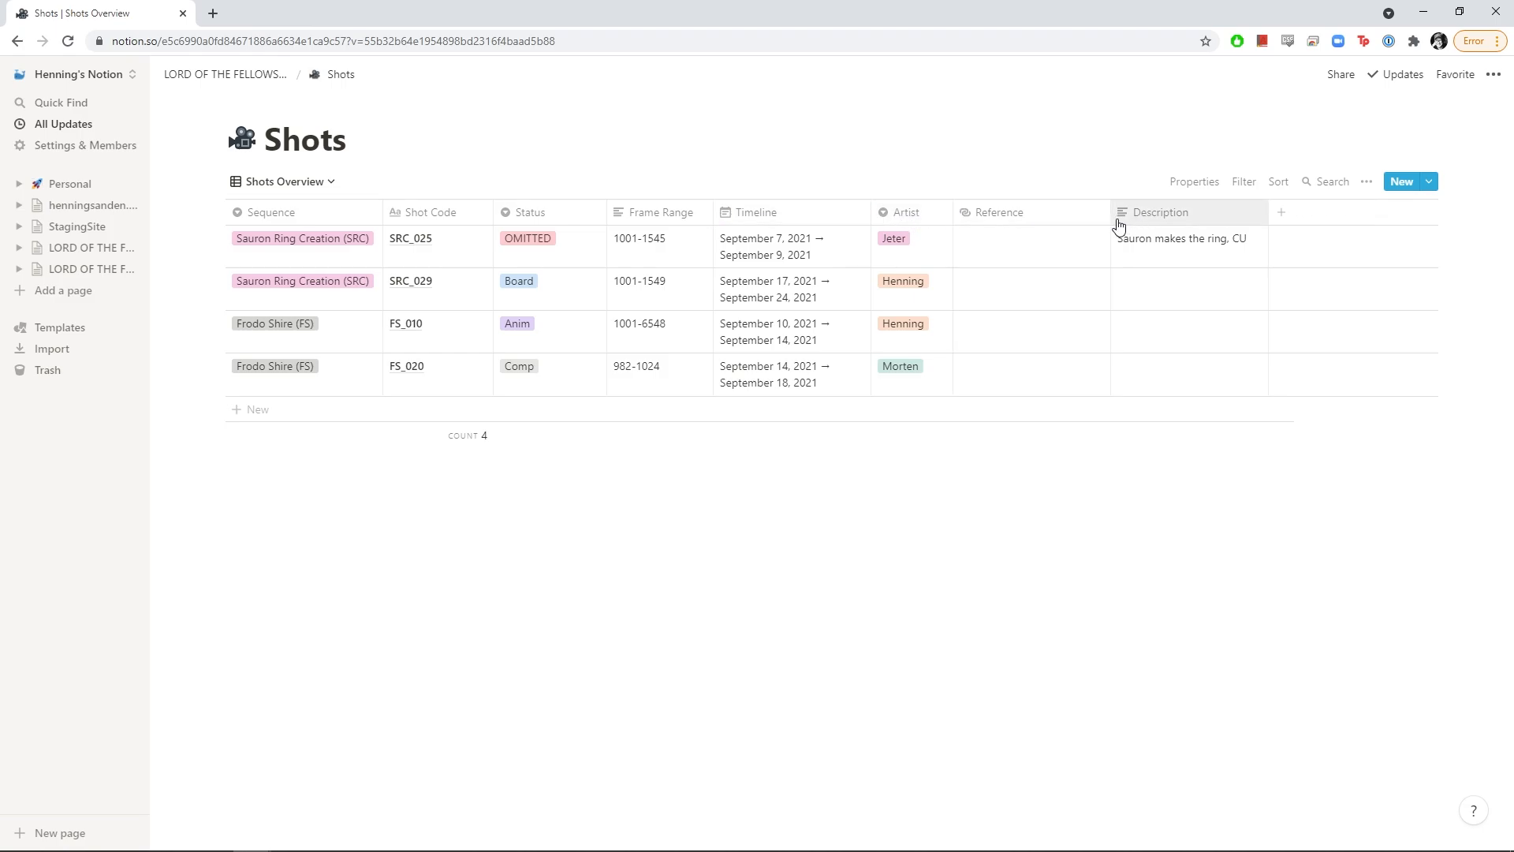
{"action": "left_click_drag", "start_coordinate": [1109, 225], "coordinate": [1058, 224]}
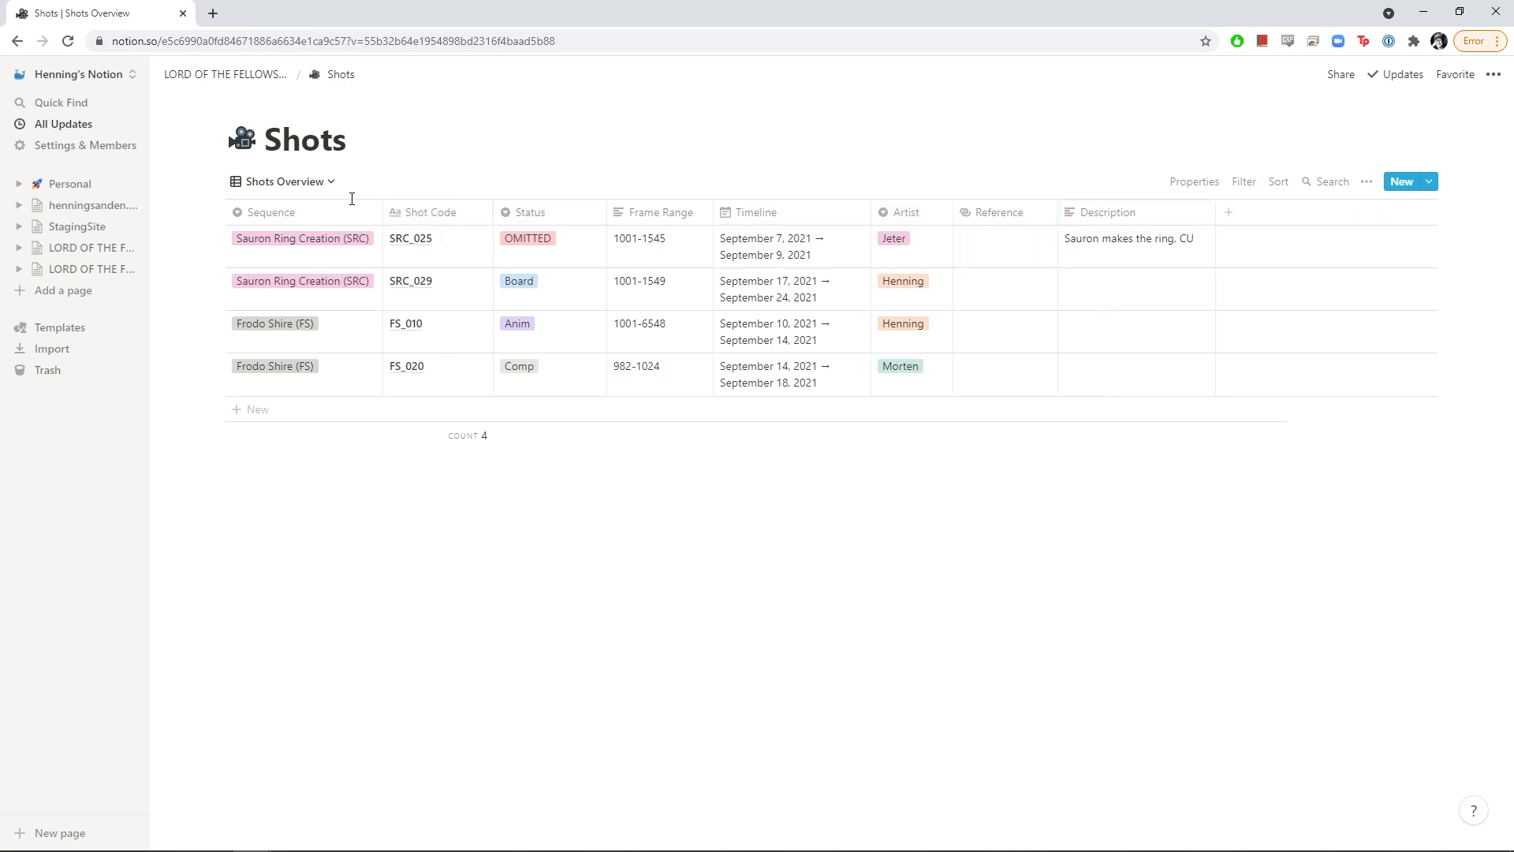
On the project page, insert a full-page table database with /table
{"action": "left_click", "coordinate": [242, 79]}
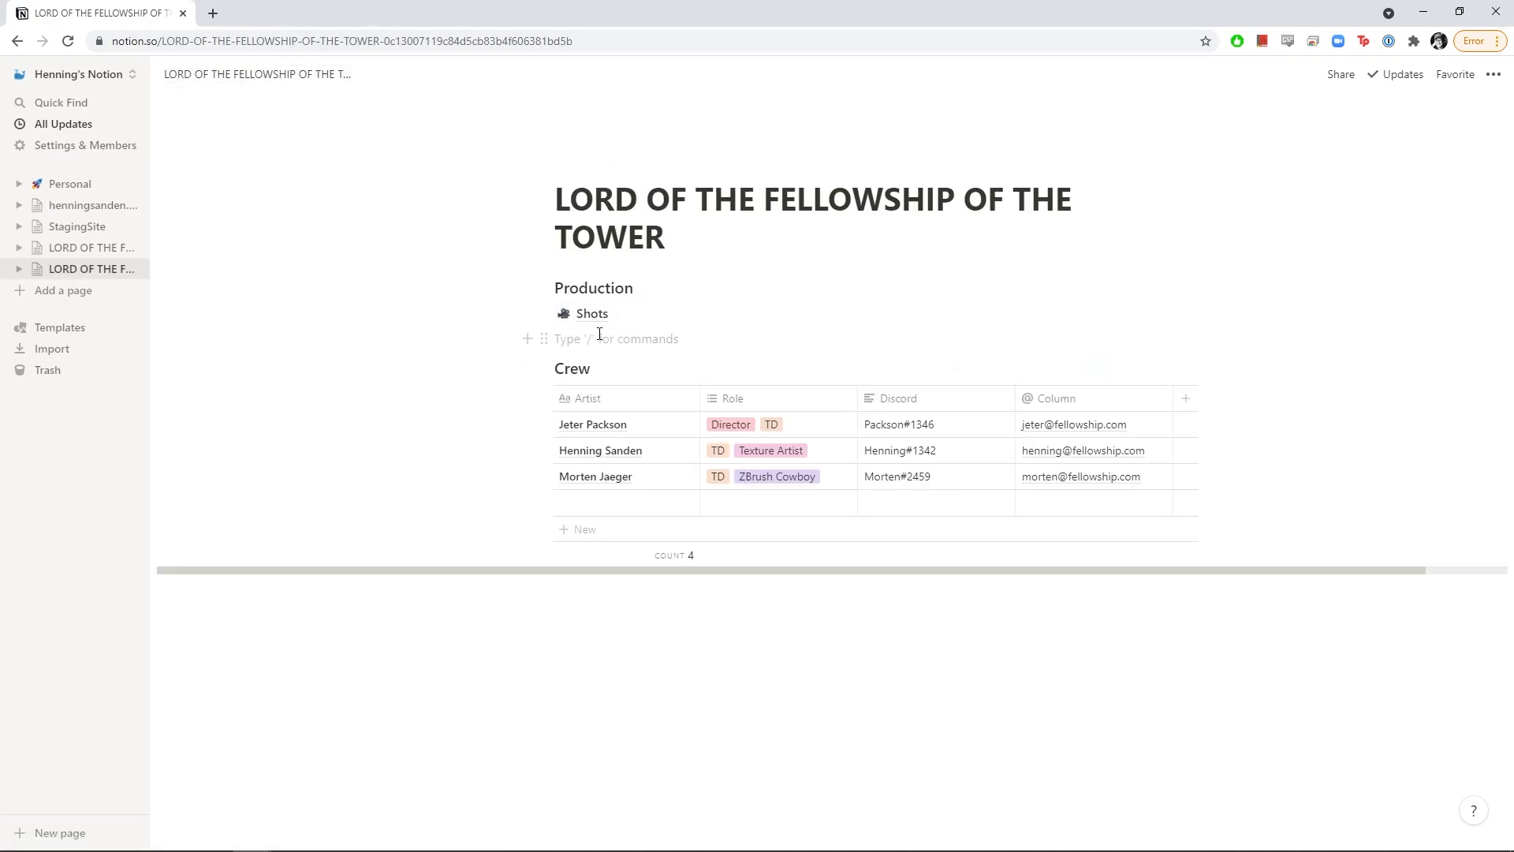
{"action": "type", "text": "/"}
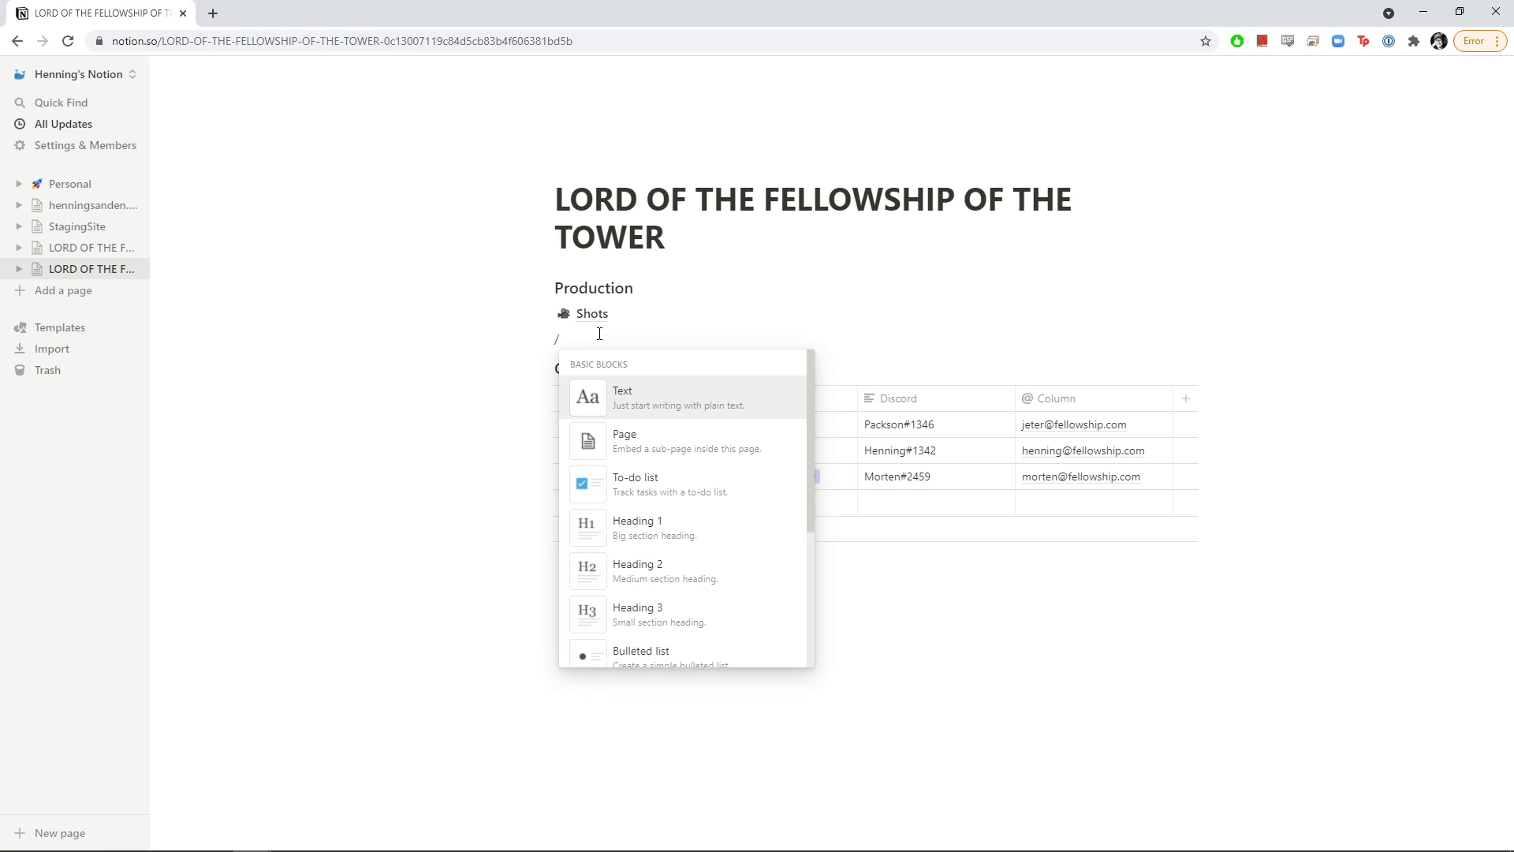
{"action": "type", "text": "table"}
{"action": "key", "text": "Down"}
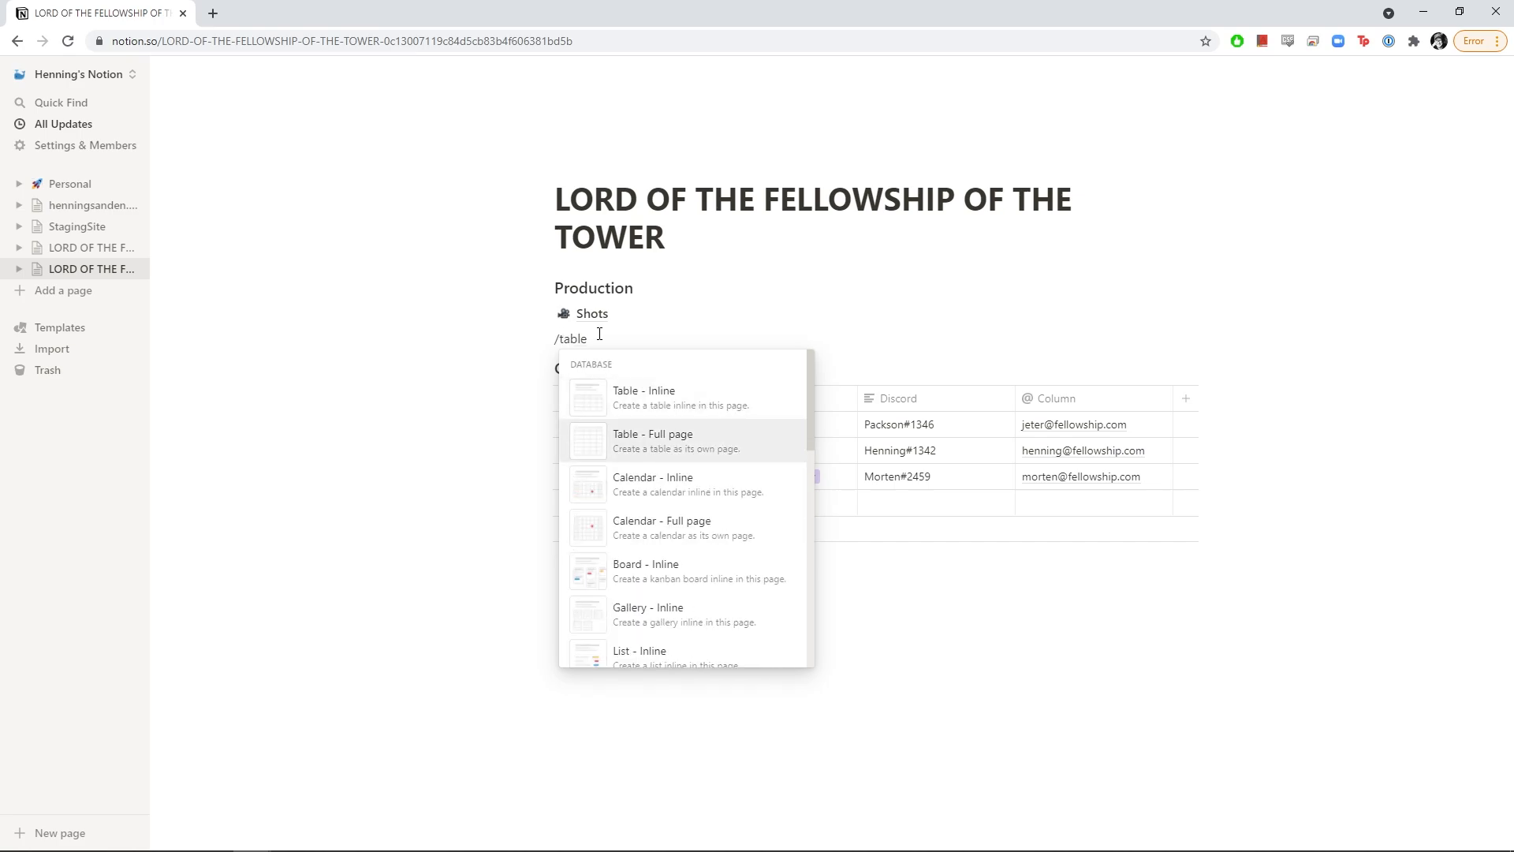
{"action": "key", "text": "Return"}
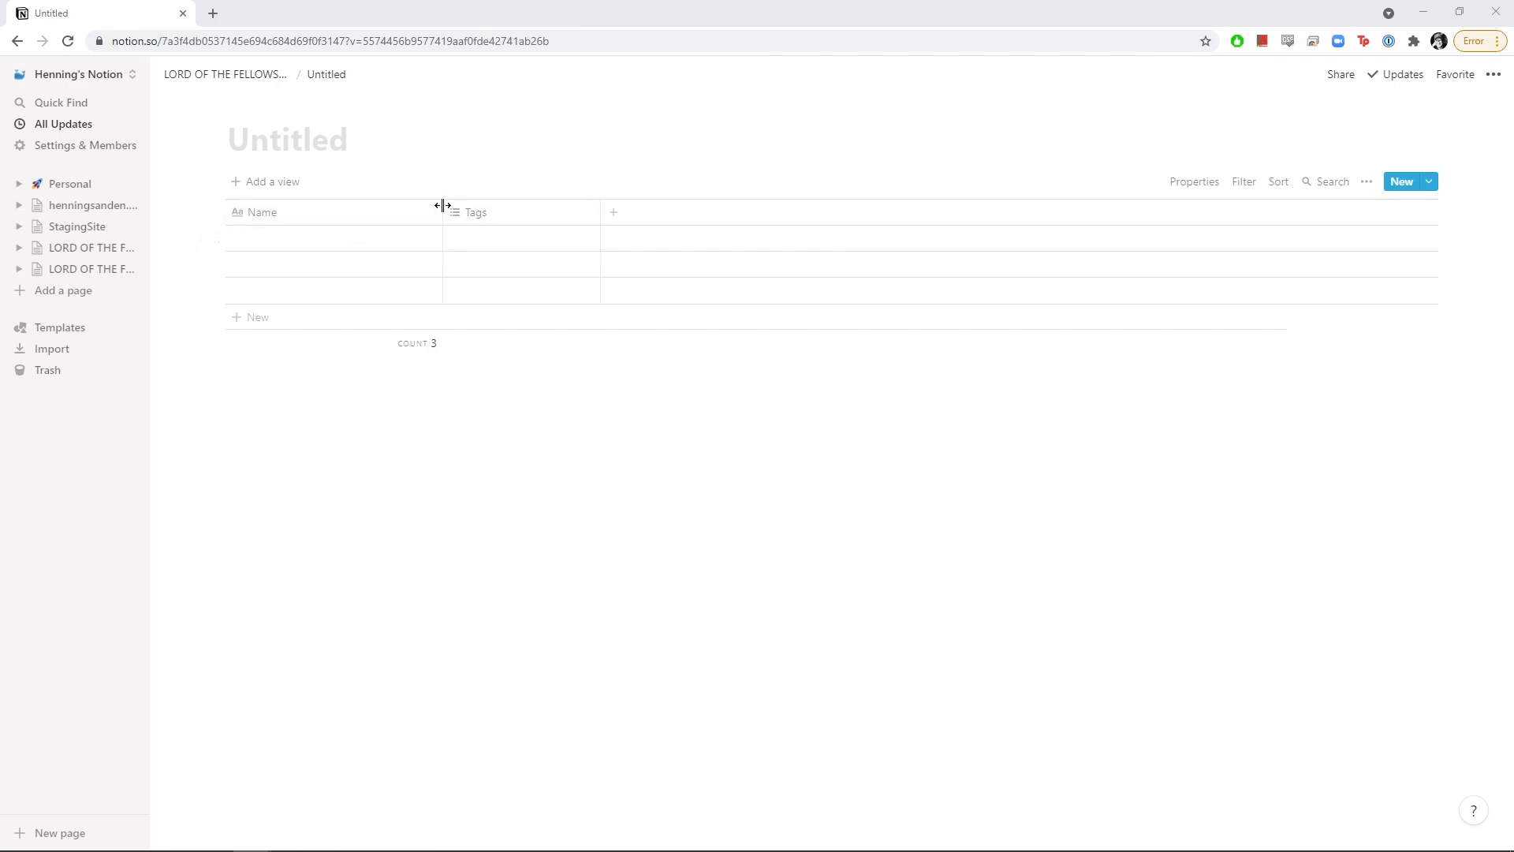
Narrow the Name column and title the new database 'Assets'
{"action": "left_click_drag", "start_coordinate": [442, 211], "coordinate": [374, 213]}
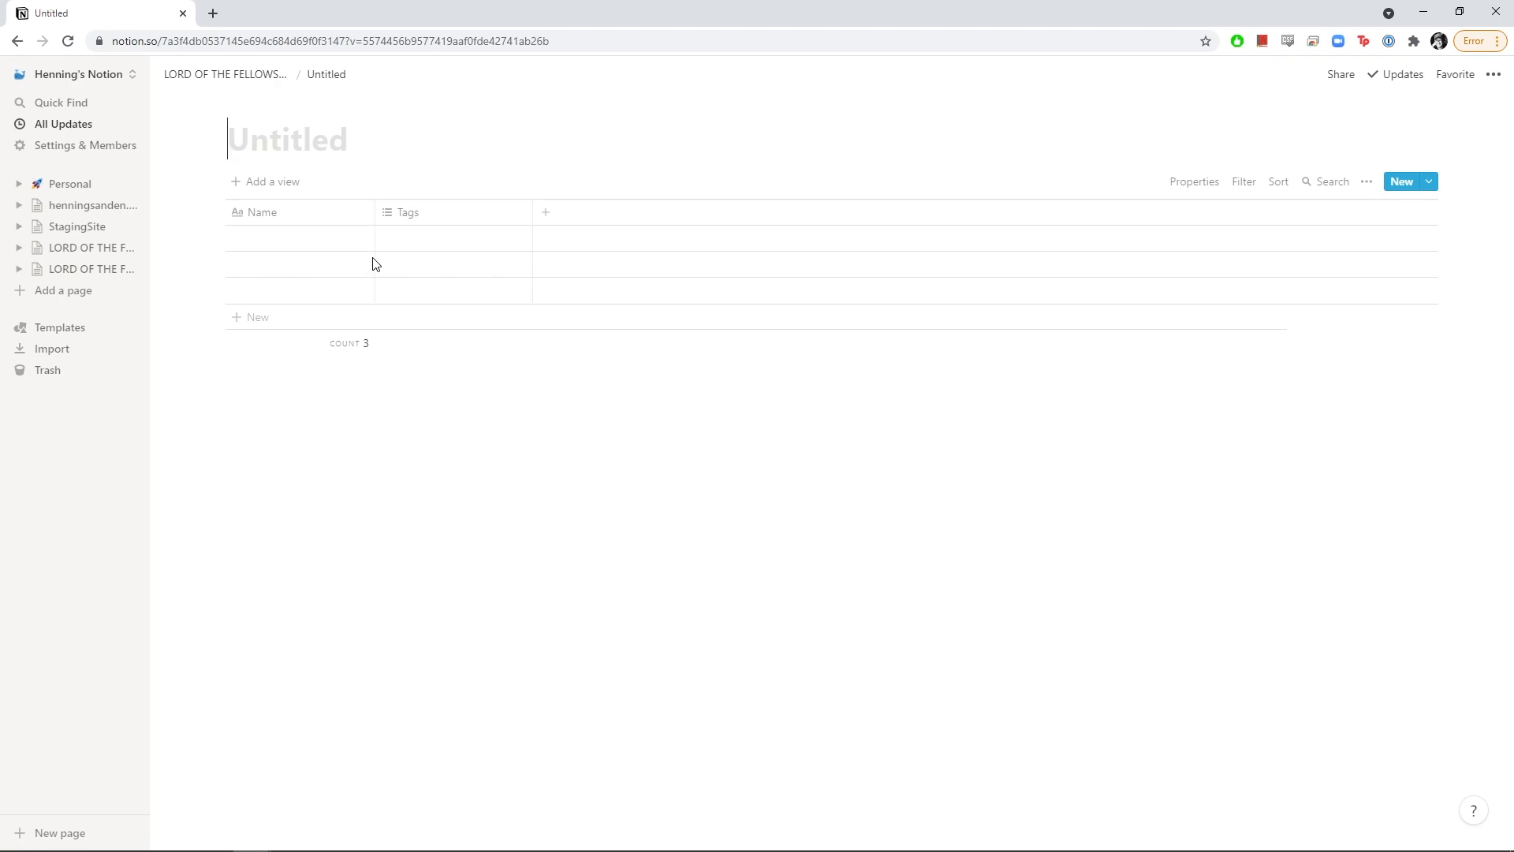
{"action": "type", "text": "Assets"}
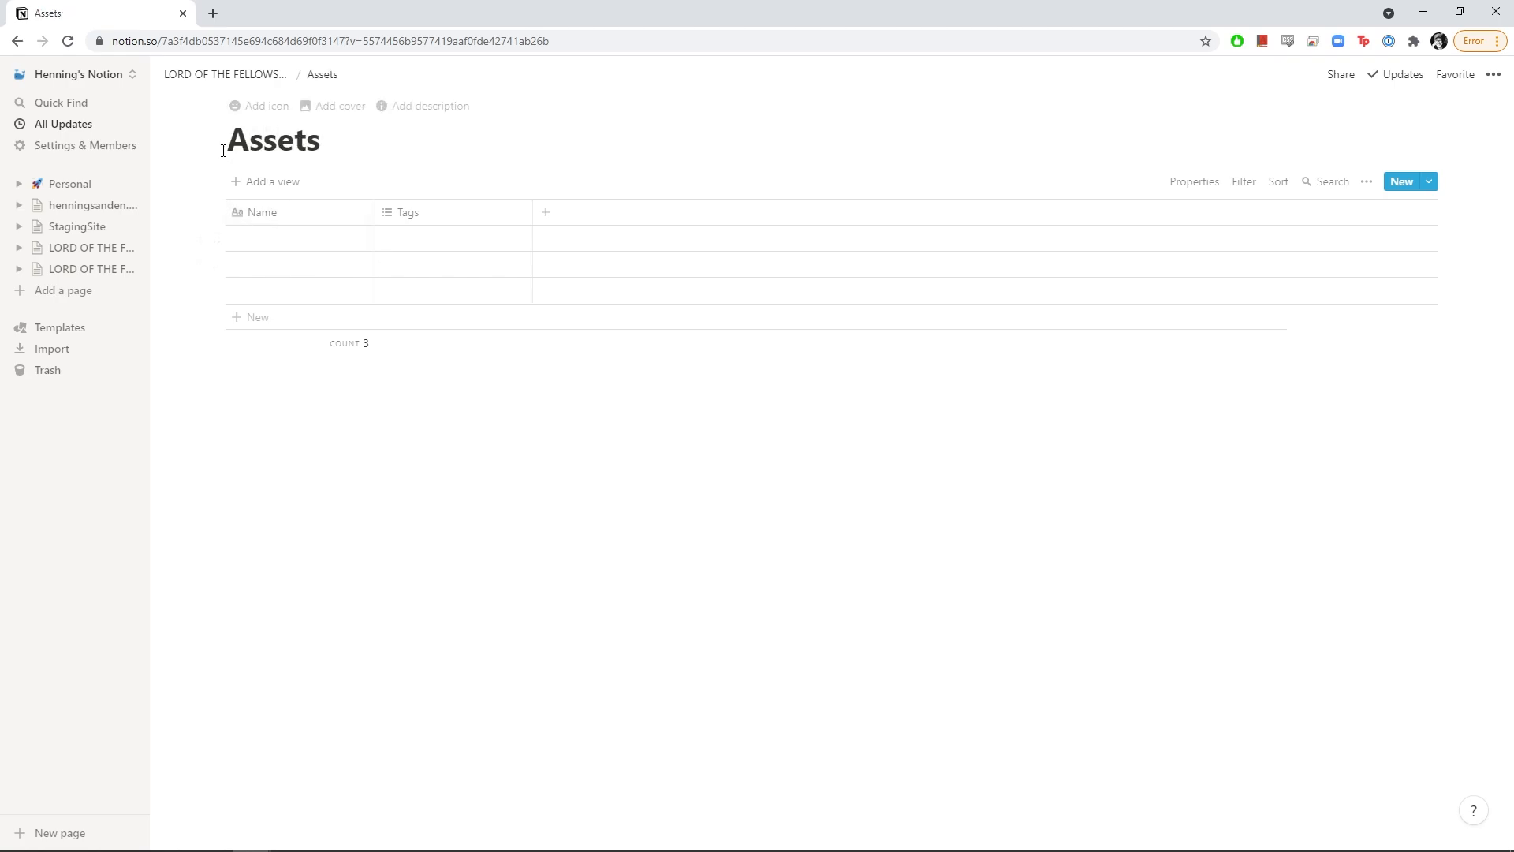
{"action": "left_click", "coordinate": [244, 106]}
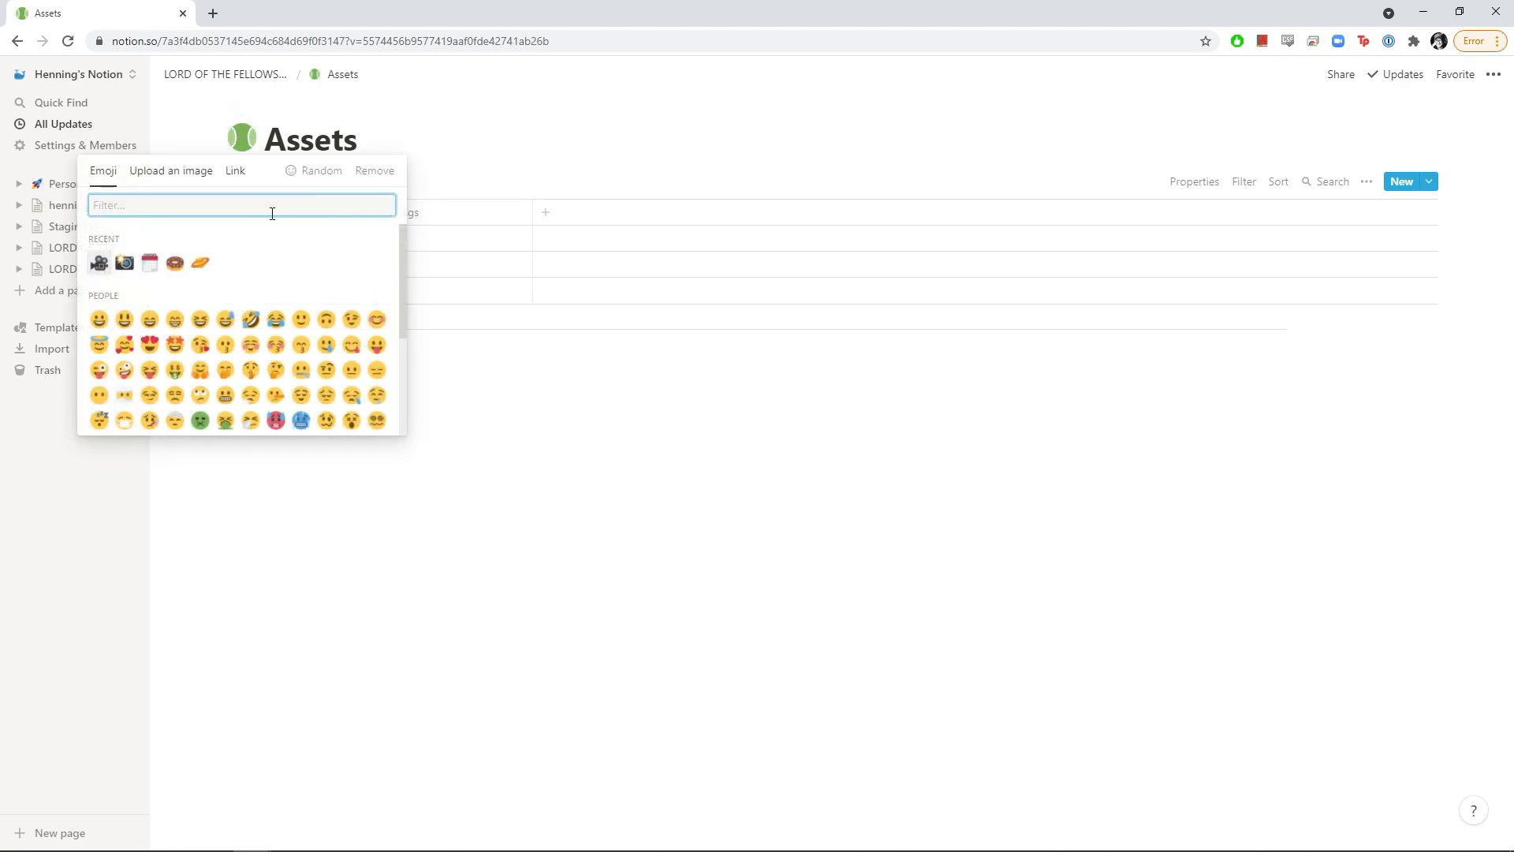
Set a donut emoji as the Assets page icon and rename Name to 'Asset Name'
{"action": "left_click", "coordinate": [175, 263]}
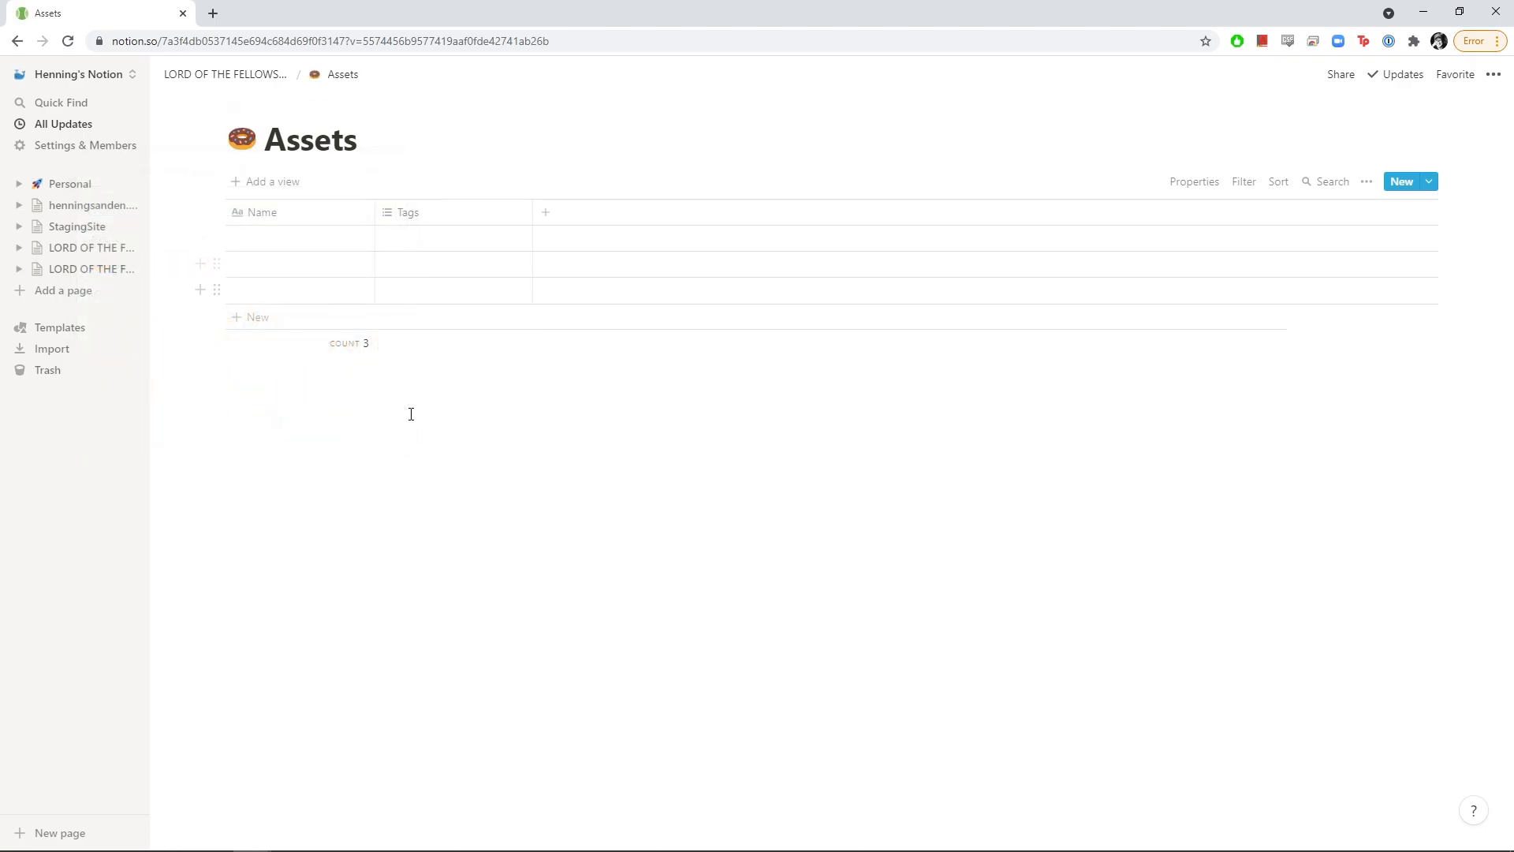
{"action": "left_click", "coordinate": [305, 227]}
{"action": "type", "text": "A"}
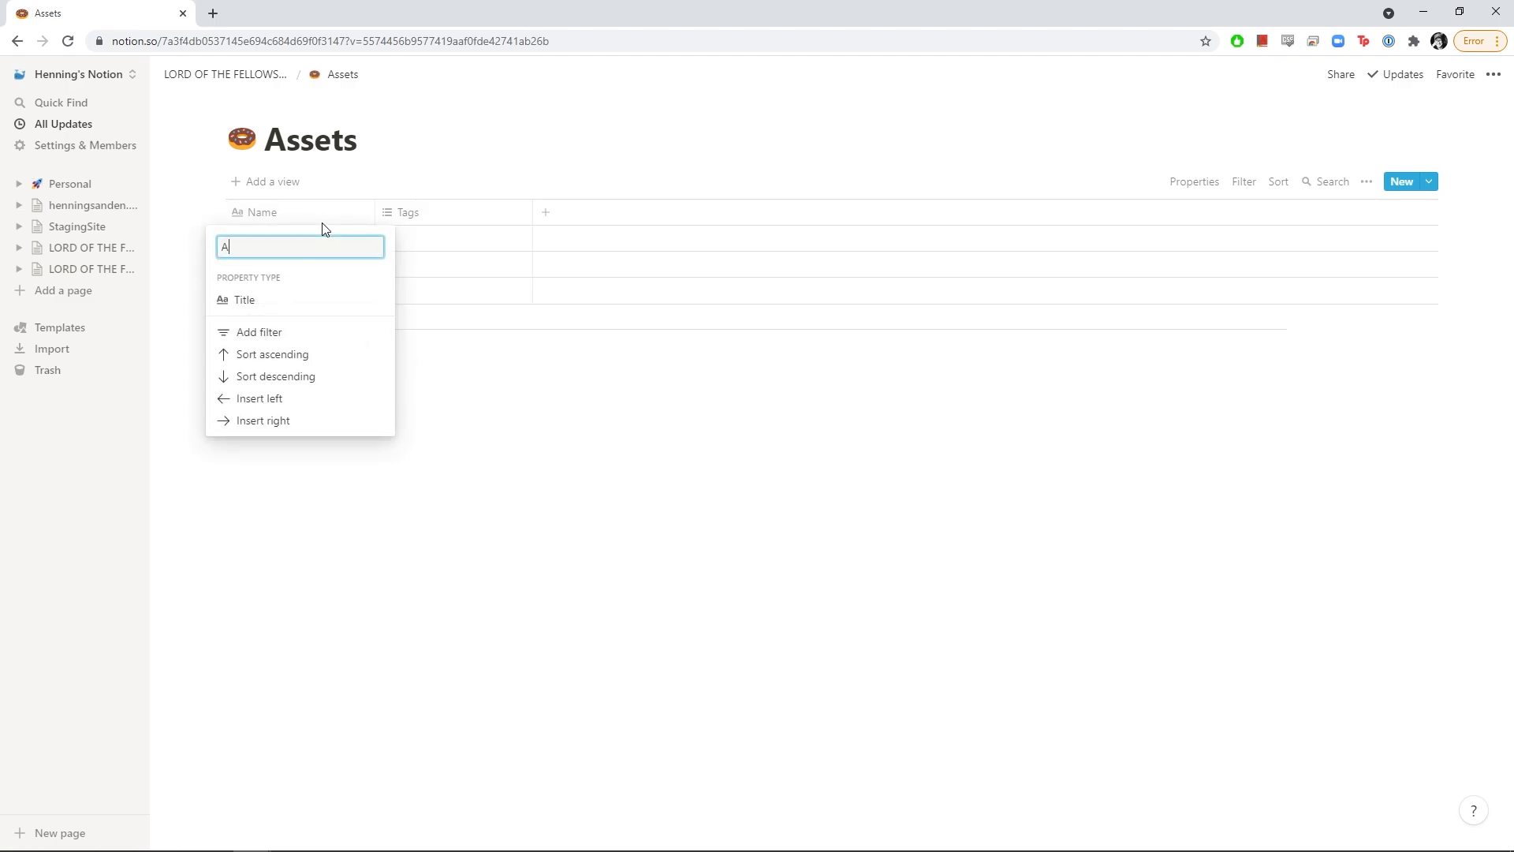
{"action": "type", "text": "sset Name"}
{"action": "key", "text": "Return"}
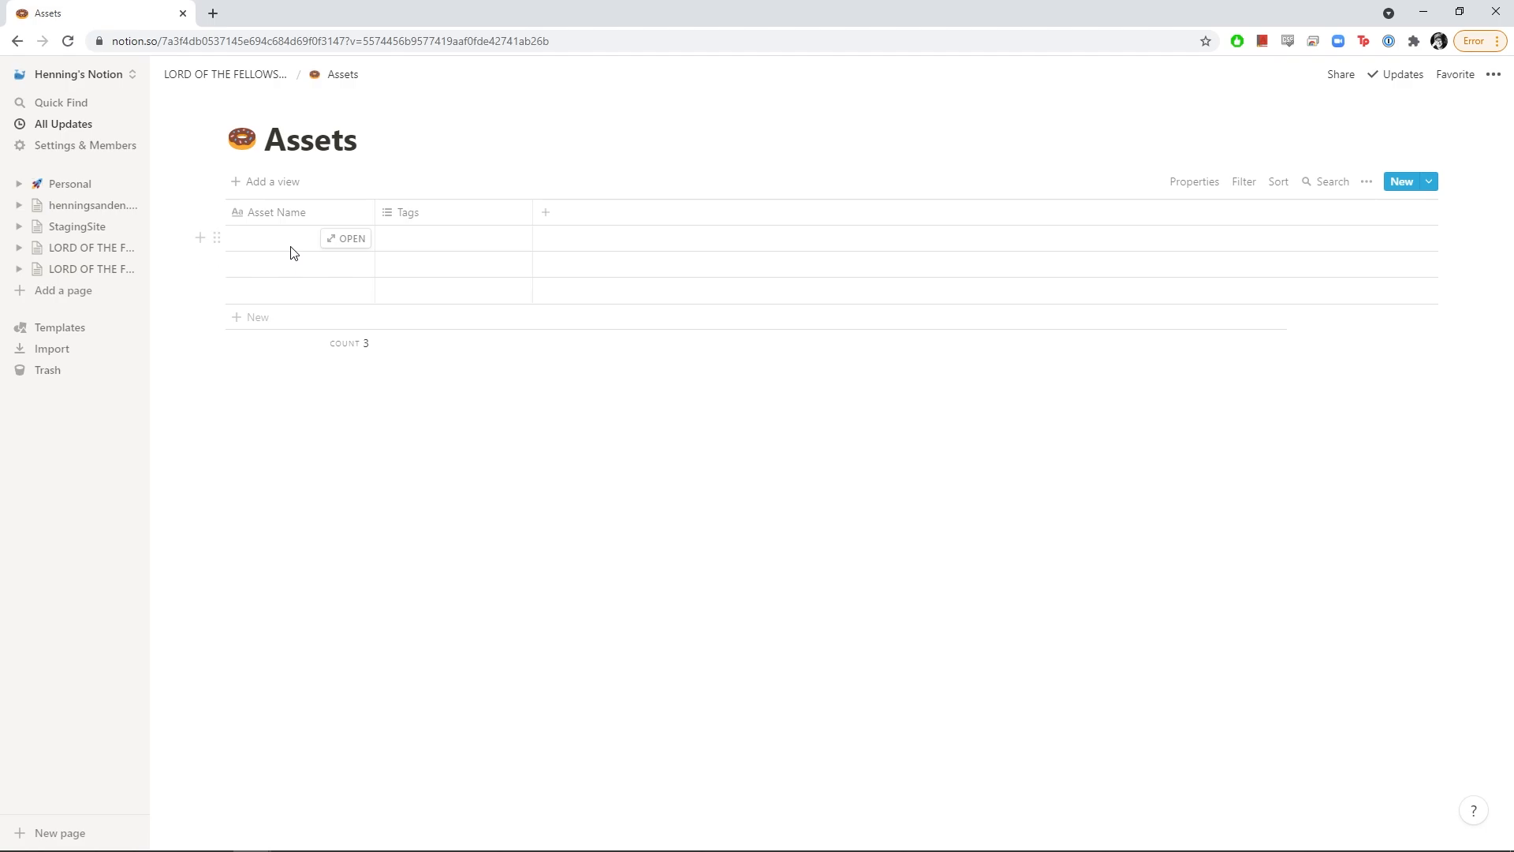
Rename the Tags column to 'Type' and make it a Select property
{"action": "left_click", "coordinate": [409, 224]}
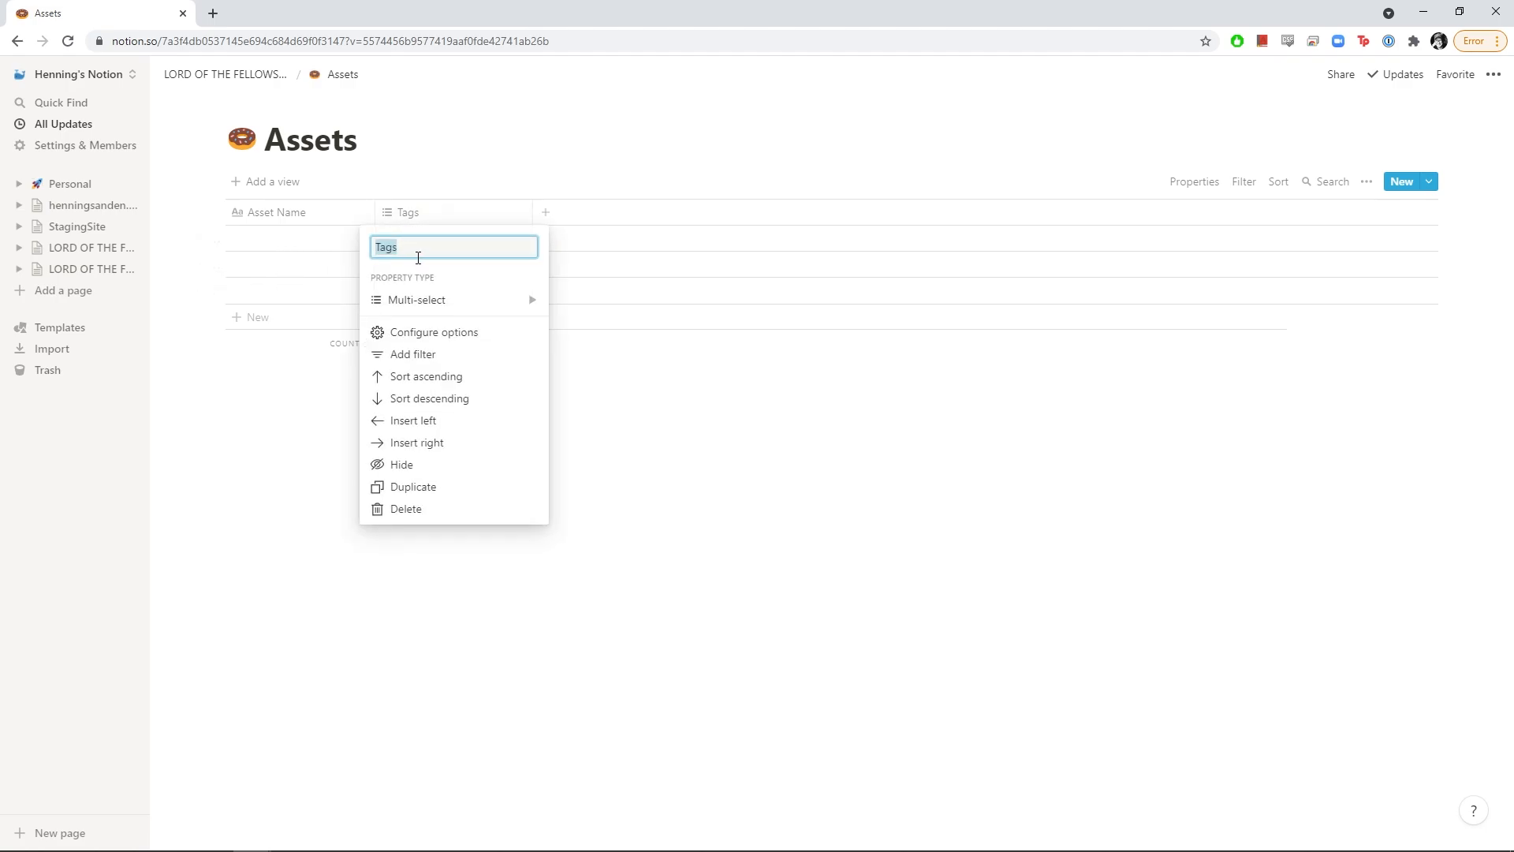
{"action": "type", "text": "Type"}
{"action": "mouse_move", "coordinate": [407, 308]}
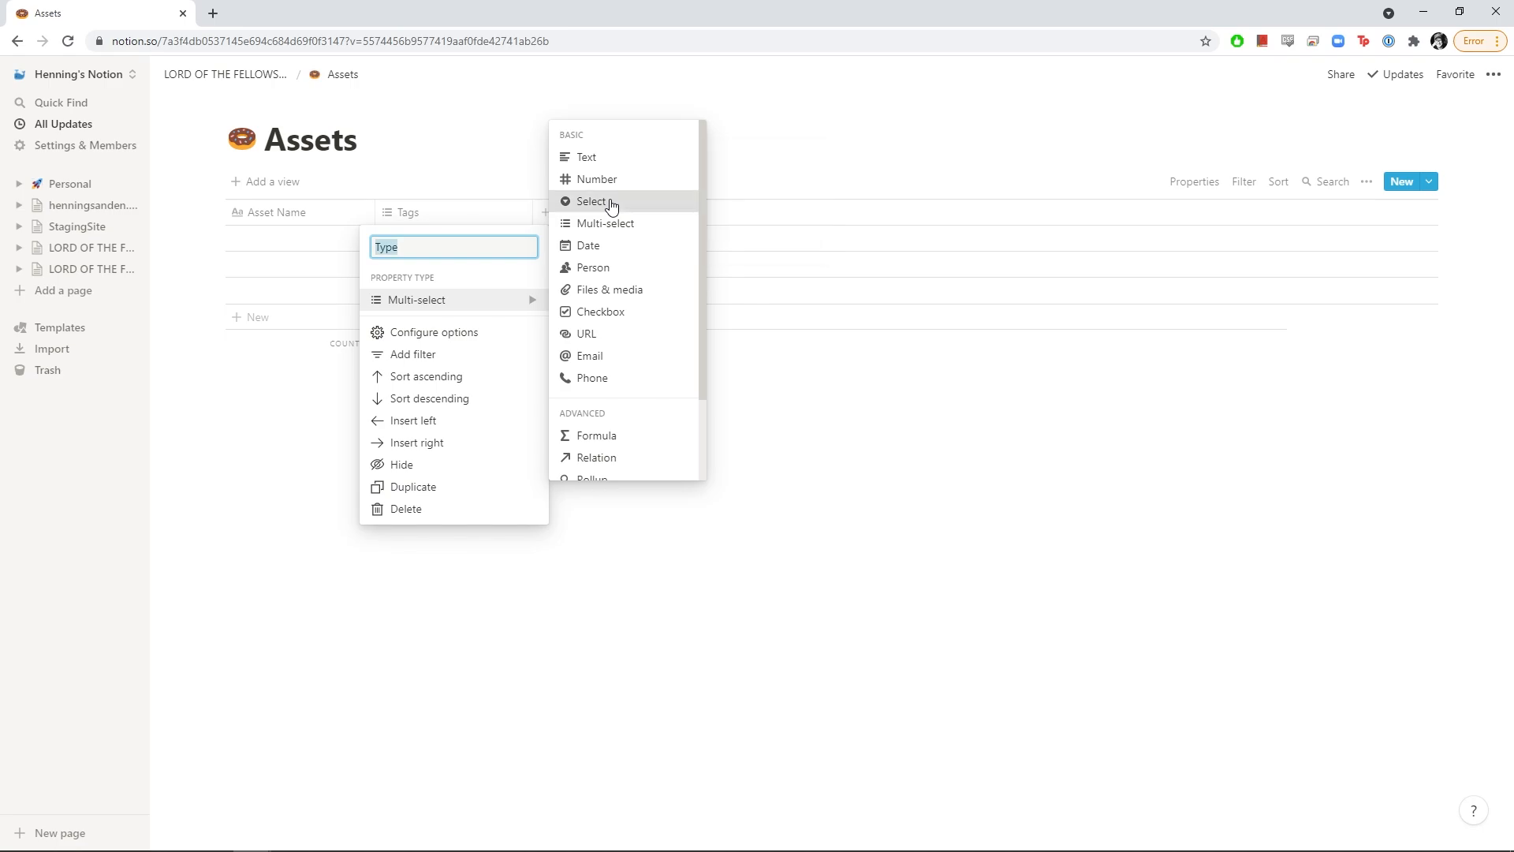
{"action": "left_click", "coordinate": [612, 203]}
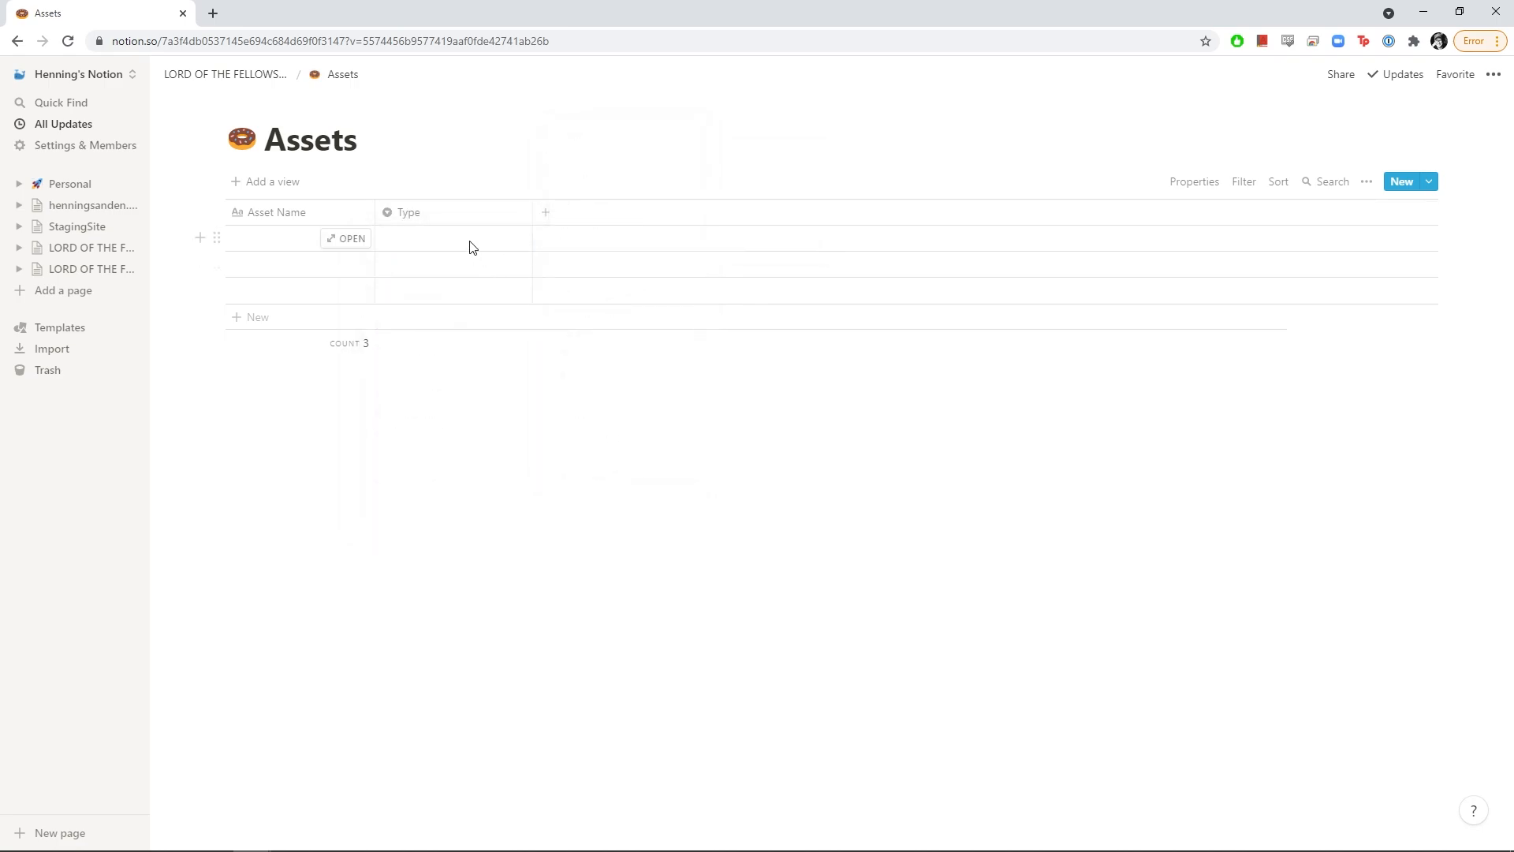
Add a new Select column named 'Concept'
{"action": "left_click", "coordinate": [552, 219]}
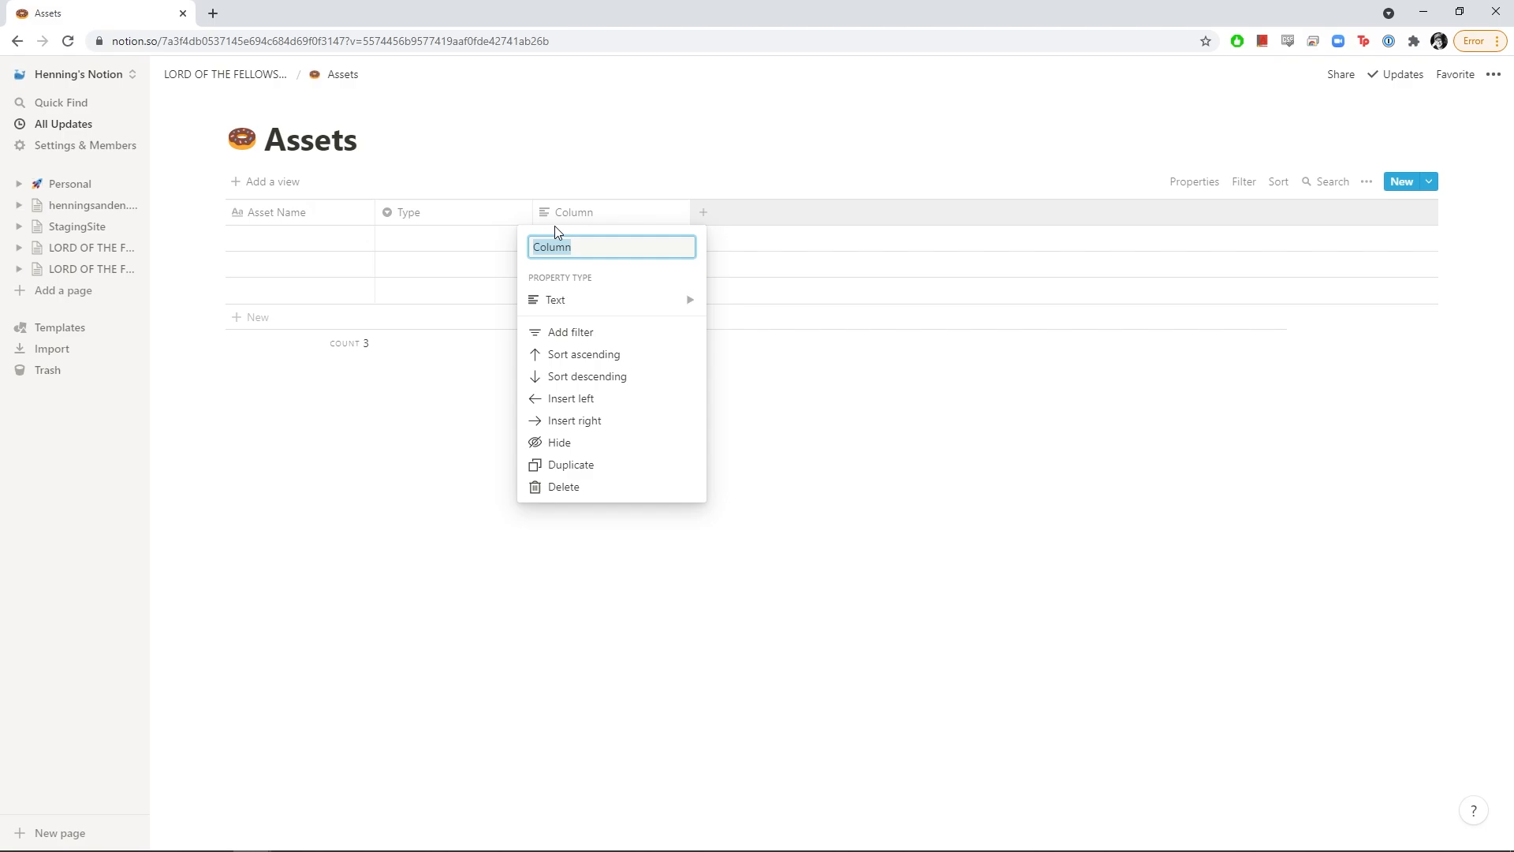
{"action": "mouse_move", "coordinate": [598, 300]}
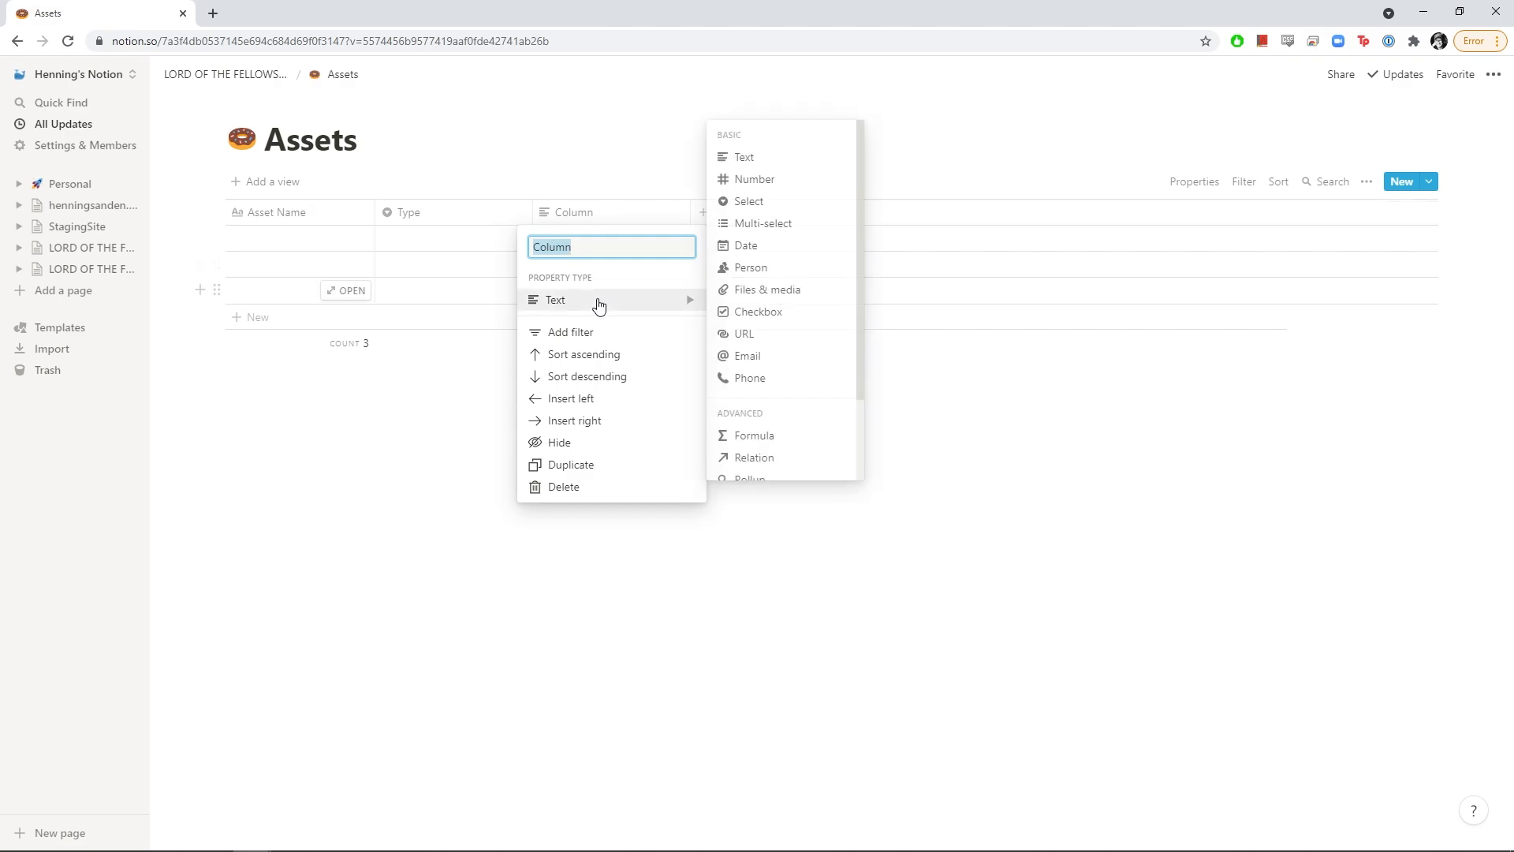
{"action": "left_click", "coordinate": [747, 204]}
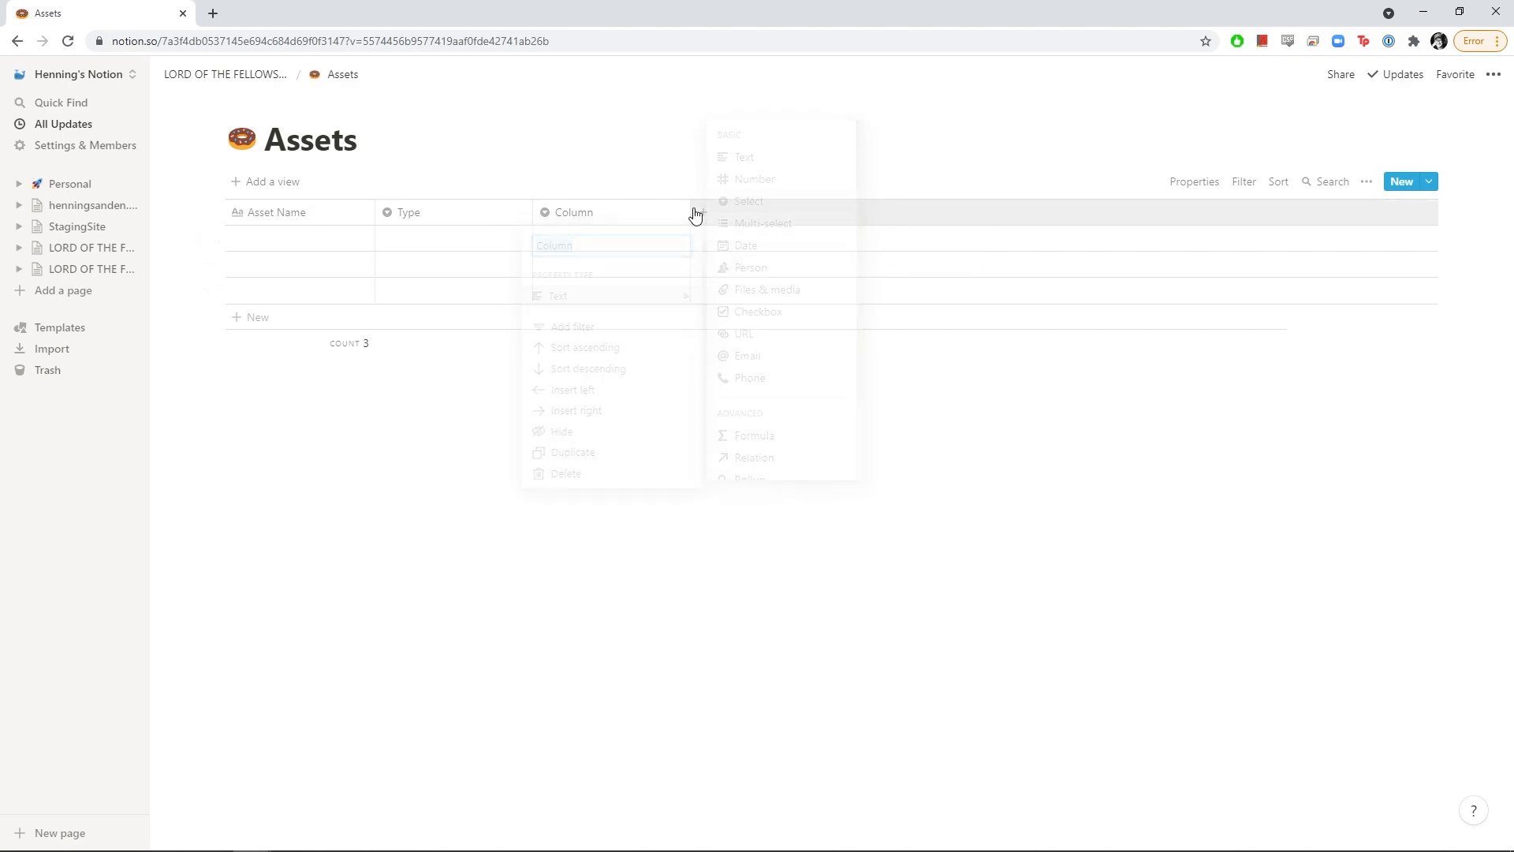
{"action": "left_click", "coordinate": [594, 214]}
{"action": "type", "text": "Concept"}
{"action": "key", "text": "Return"}
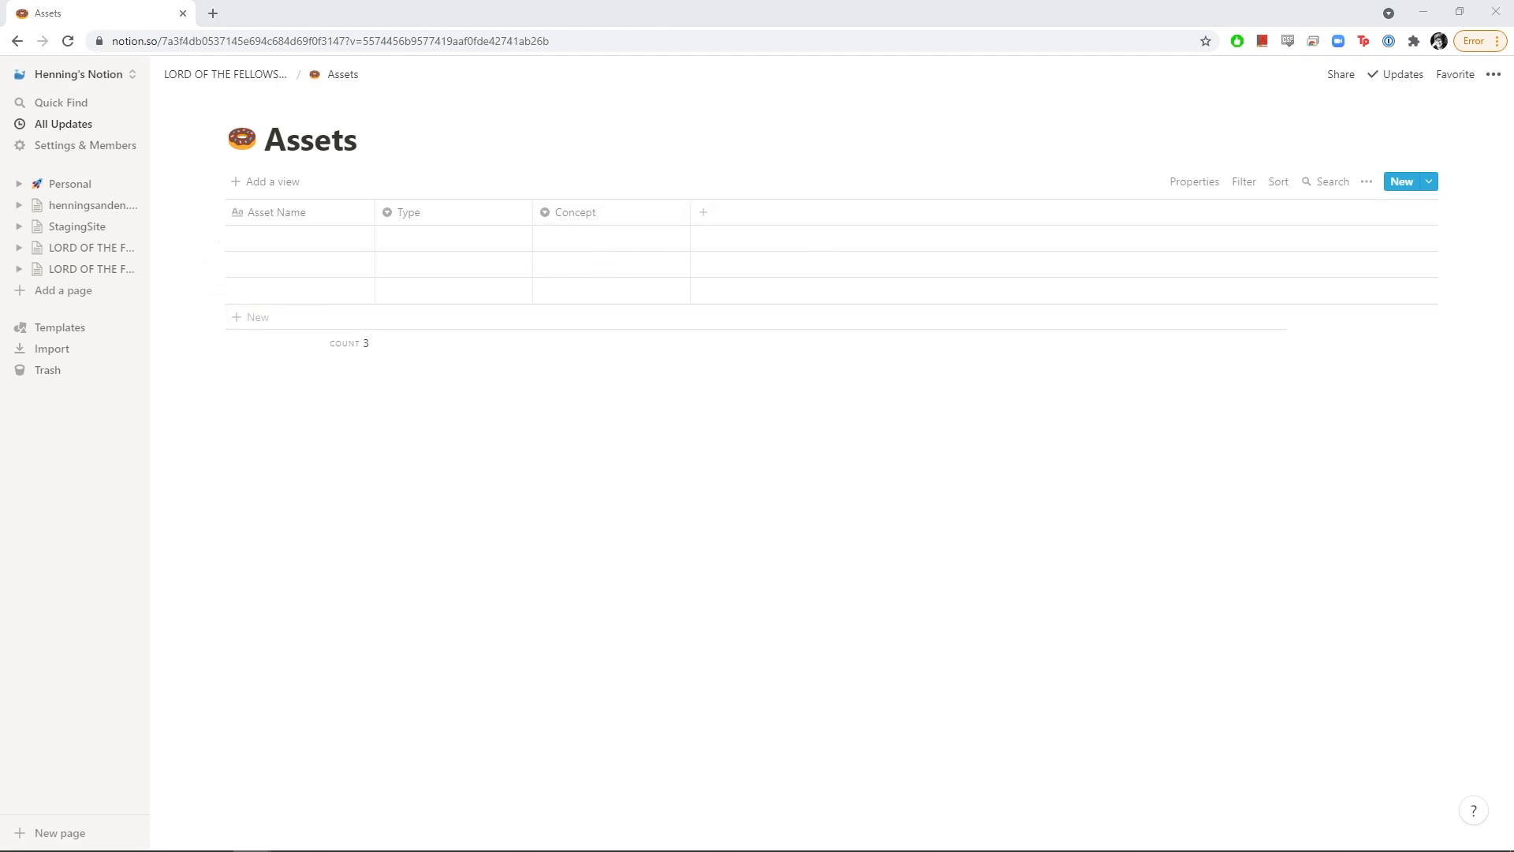
Create Concept options Not Started, Ready For Pickup and In Progress from the first row's cell
{"action": "left_click", "coordinate": [586, 246]}
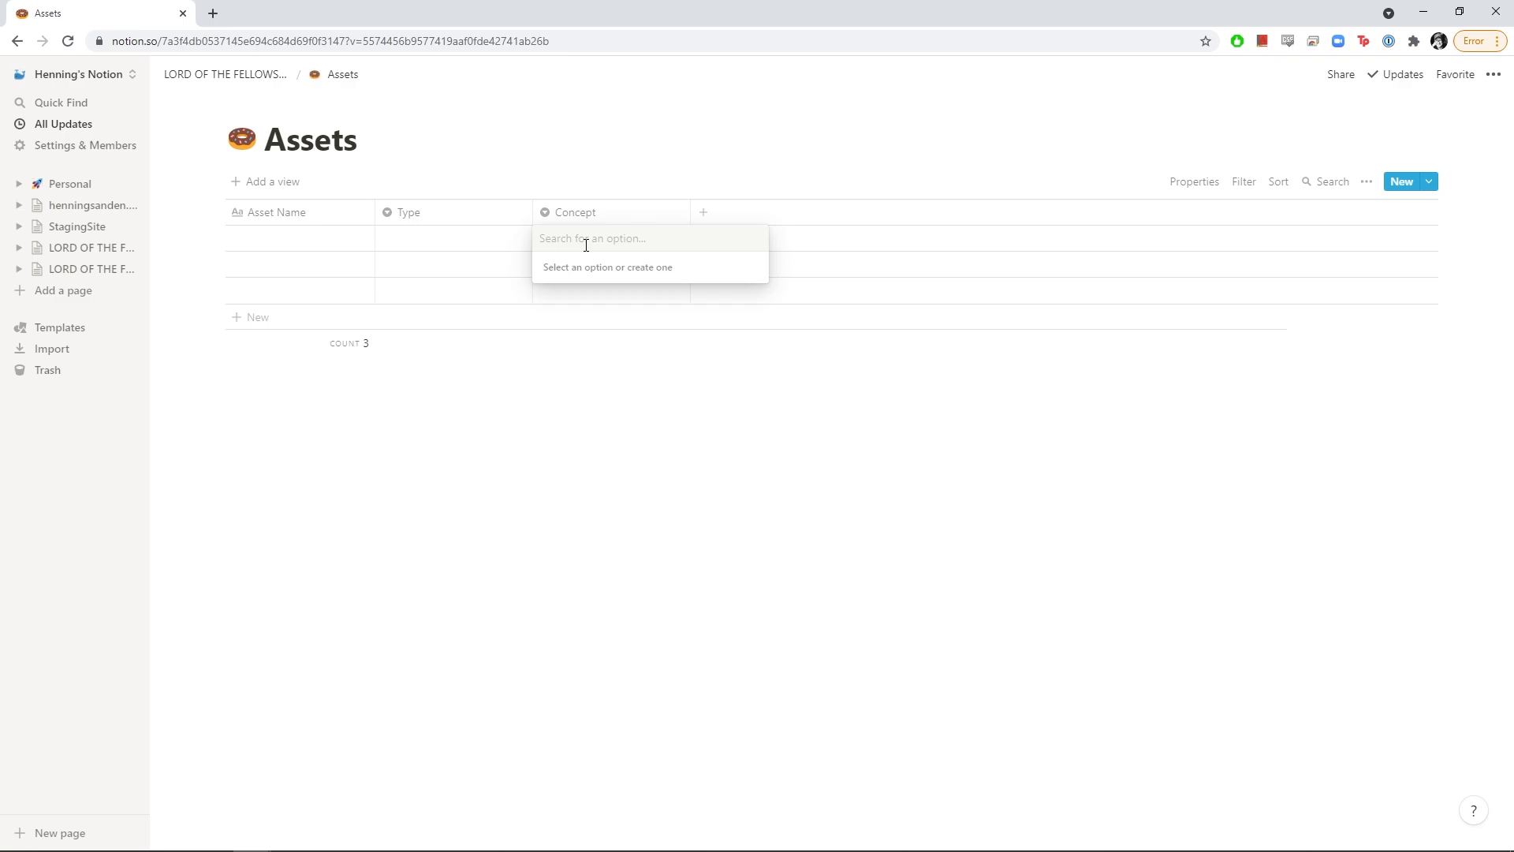
{"action": "type", "text": "Not St"}
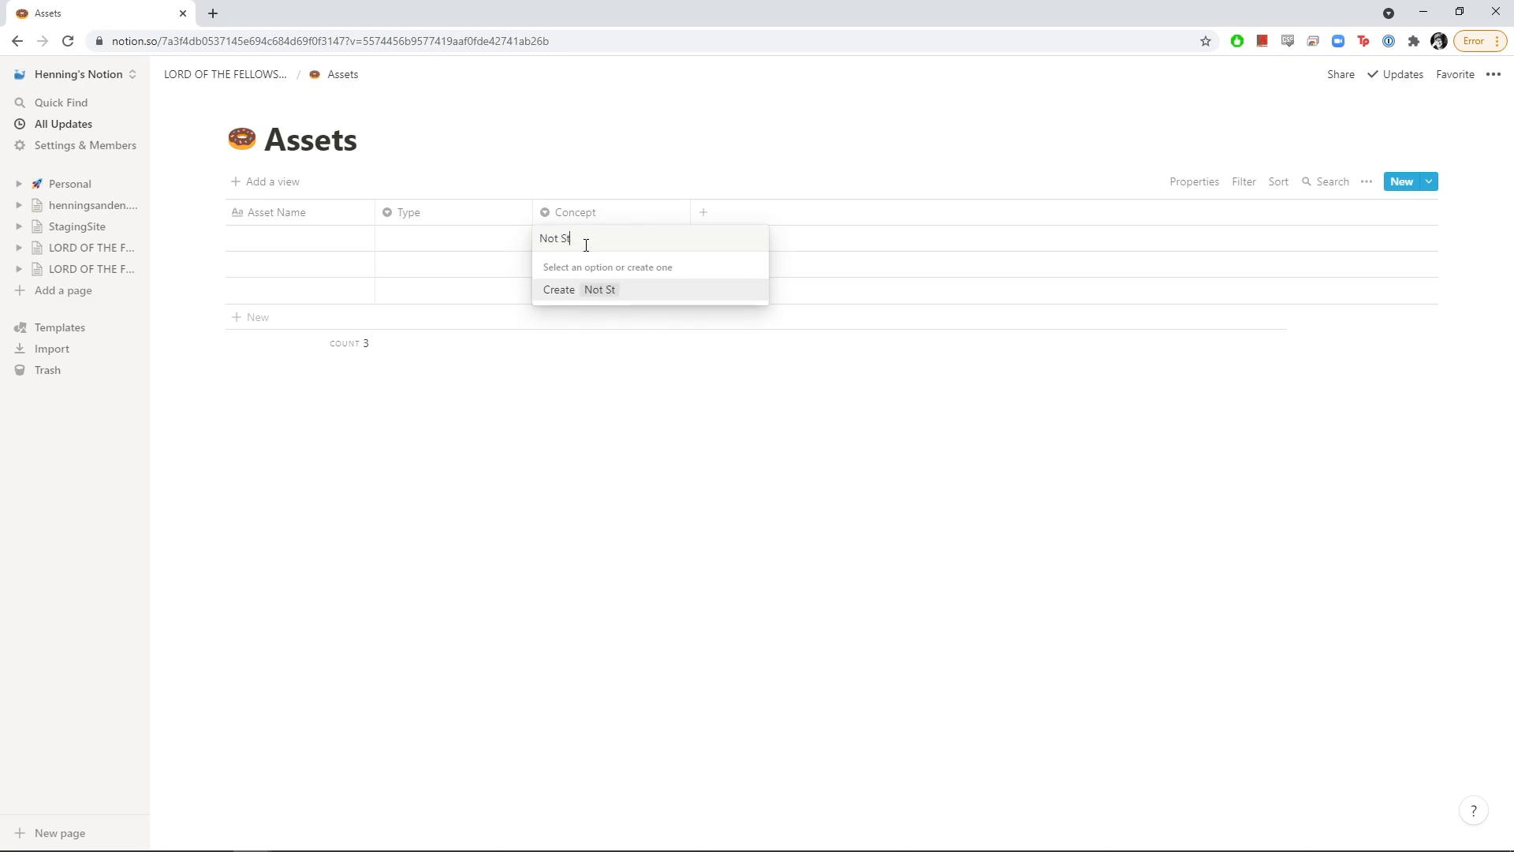
{"action": "type", "text": "arted"}
{"action": "key", "text": "Return"}
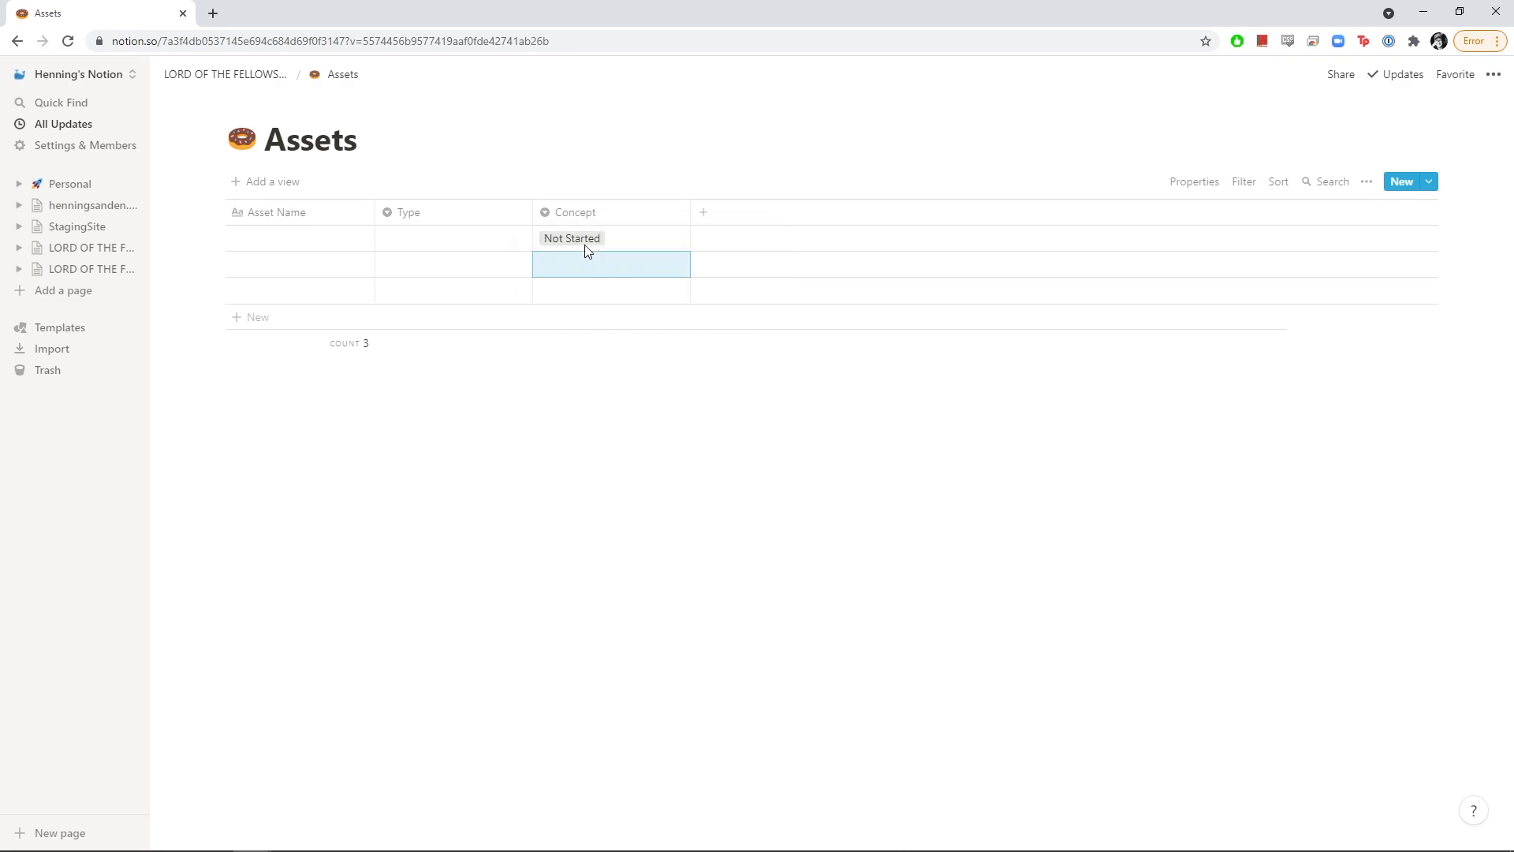
{"action": "left_click", "coordinate": [628, 241]}
{"action": "type", "text": "R"}
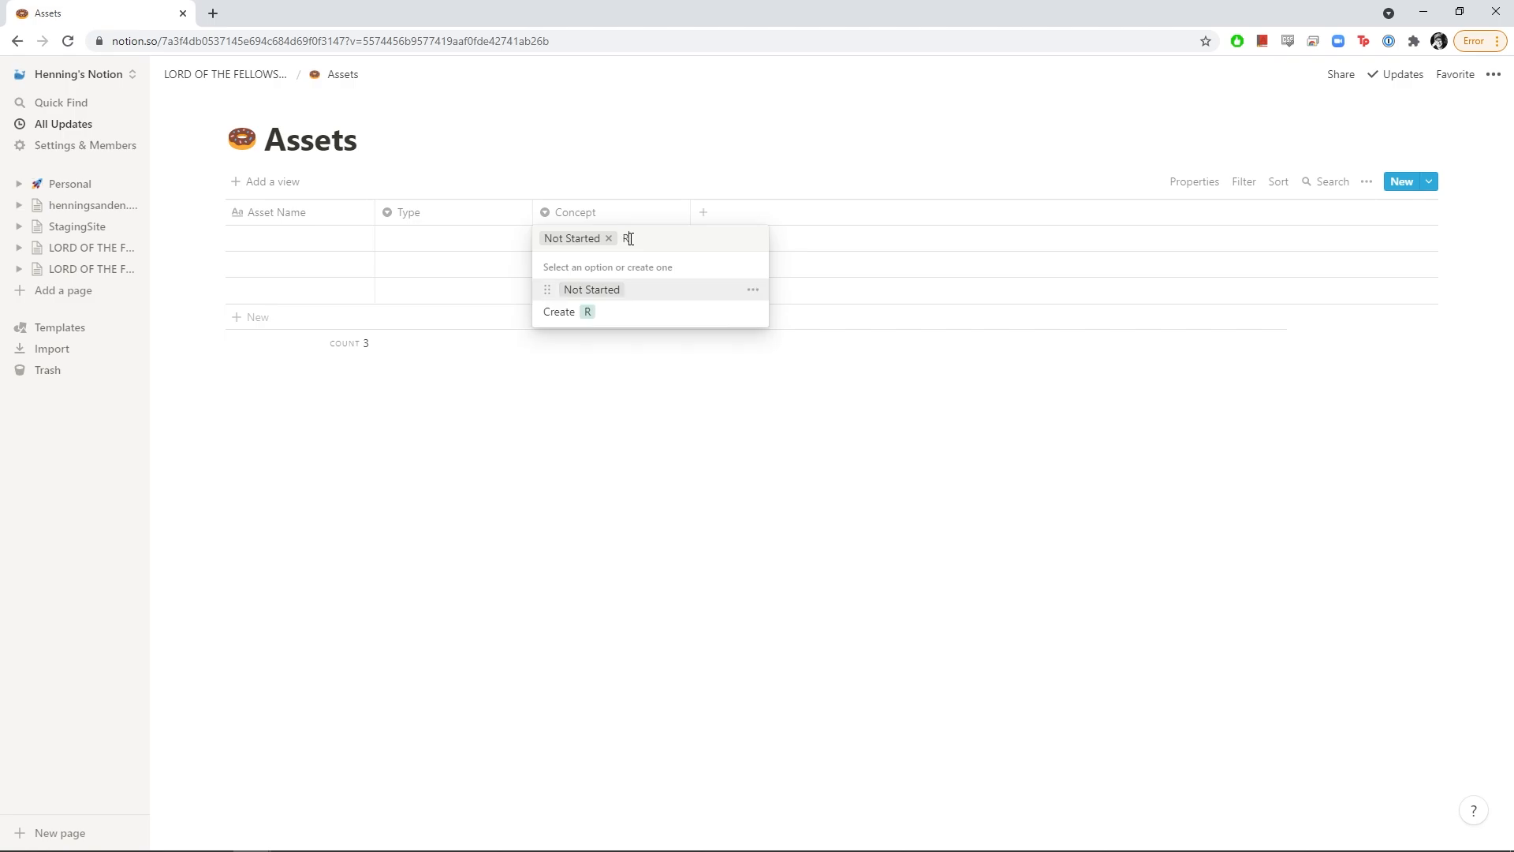
{"action": "type", "text": "eady For Pickup"}
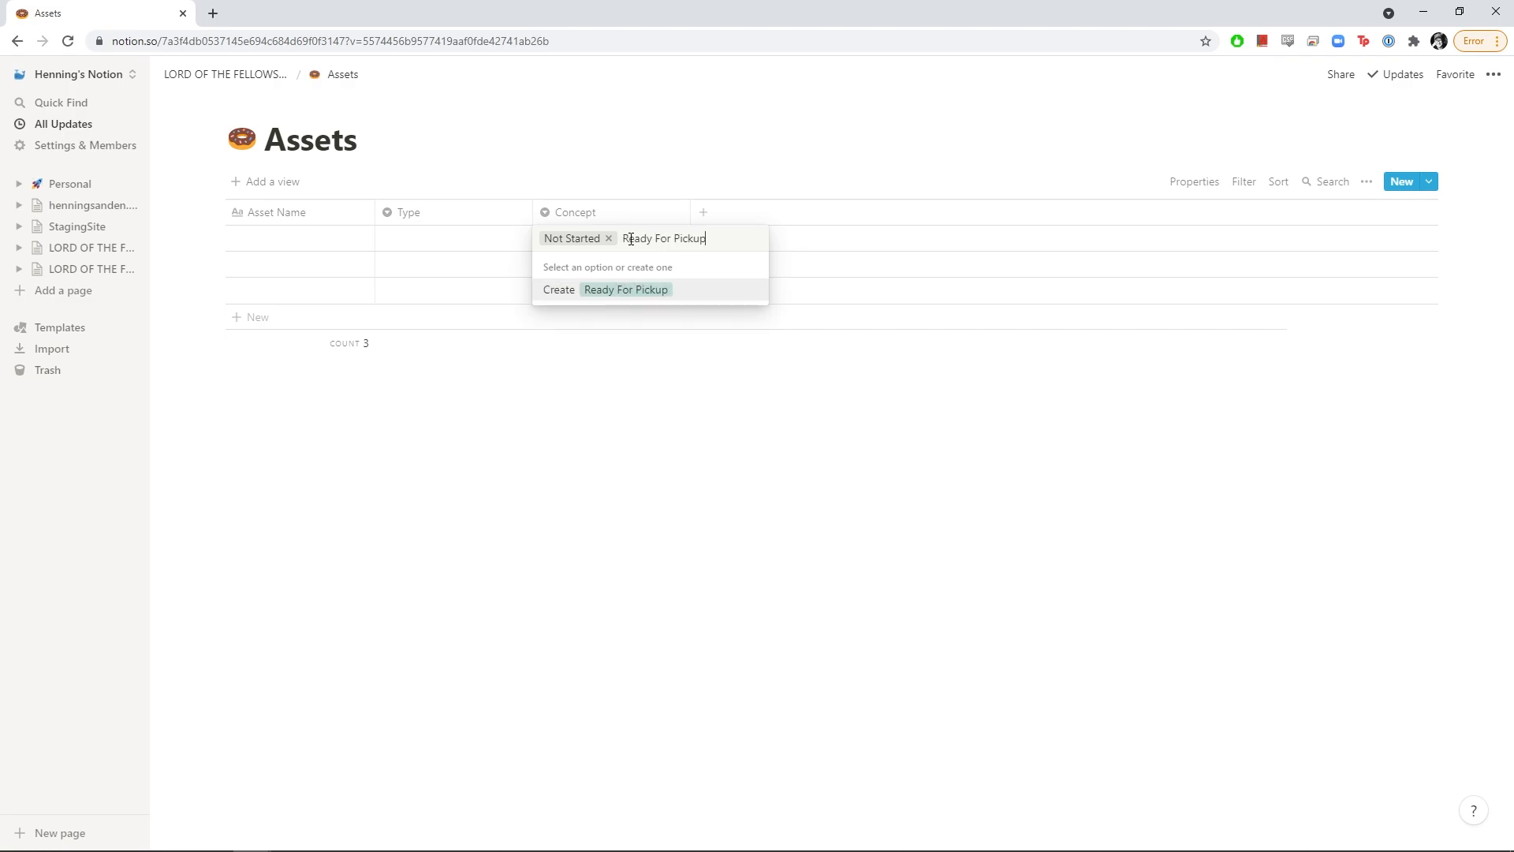
{"action": "key", "text": "Return"}
{"action": "left_click", "coordinate": [630, 240]}
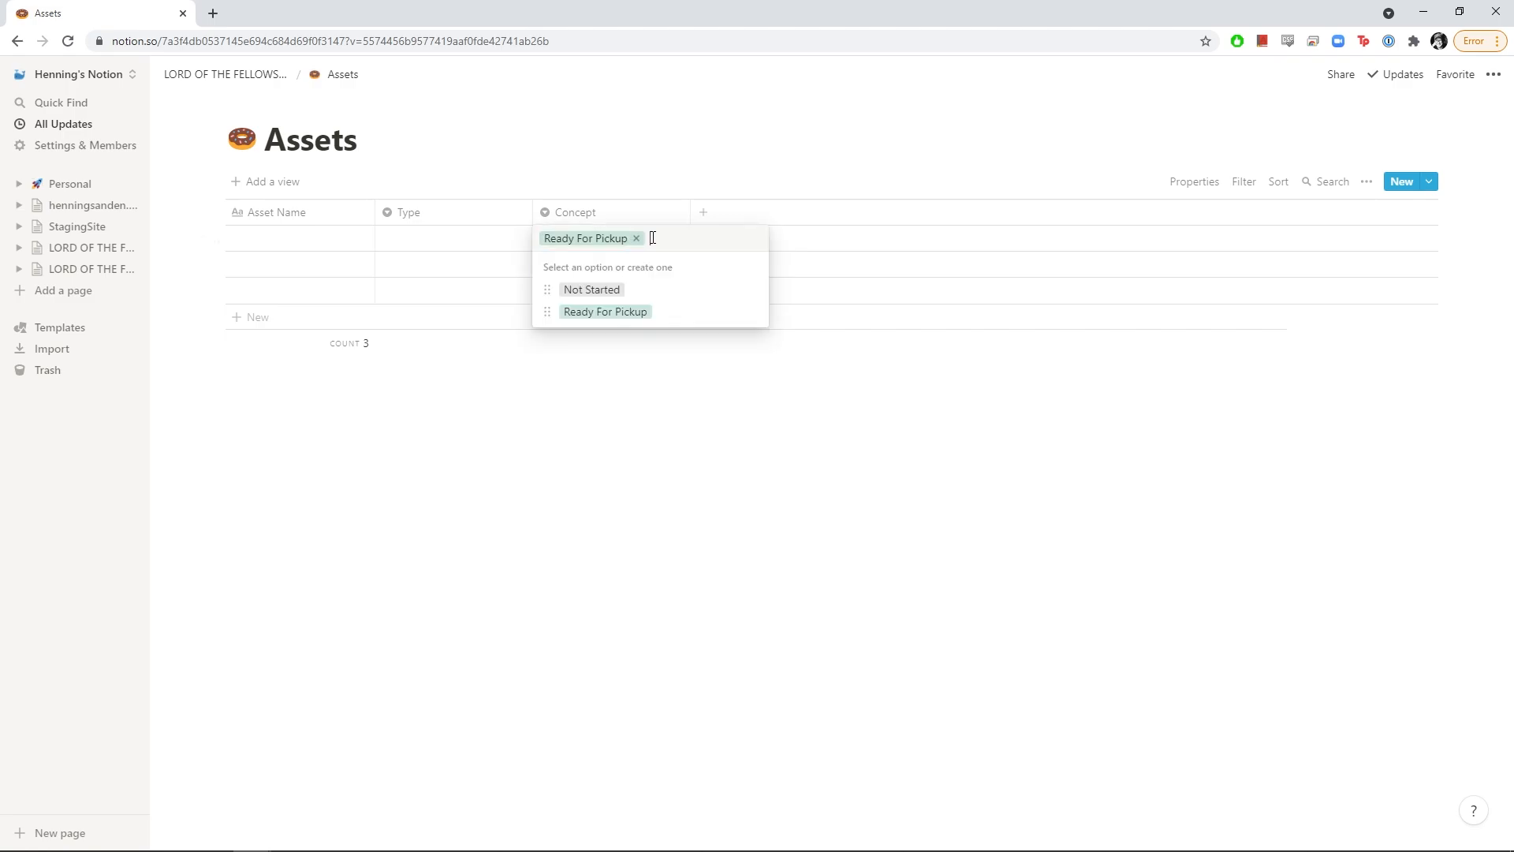
{"action": "type", "text": "In Progress"}
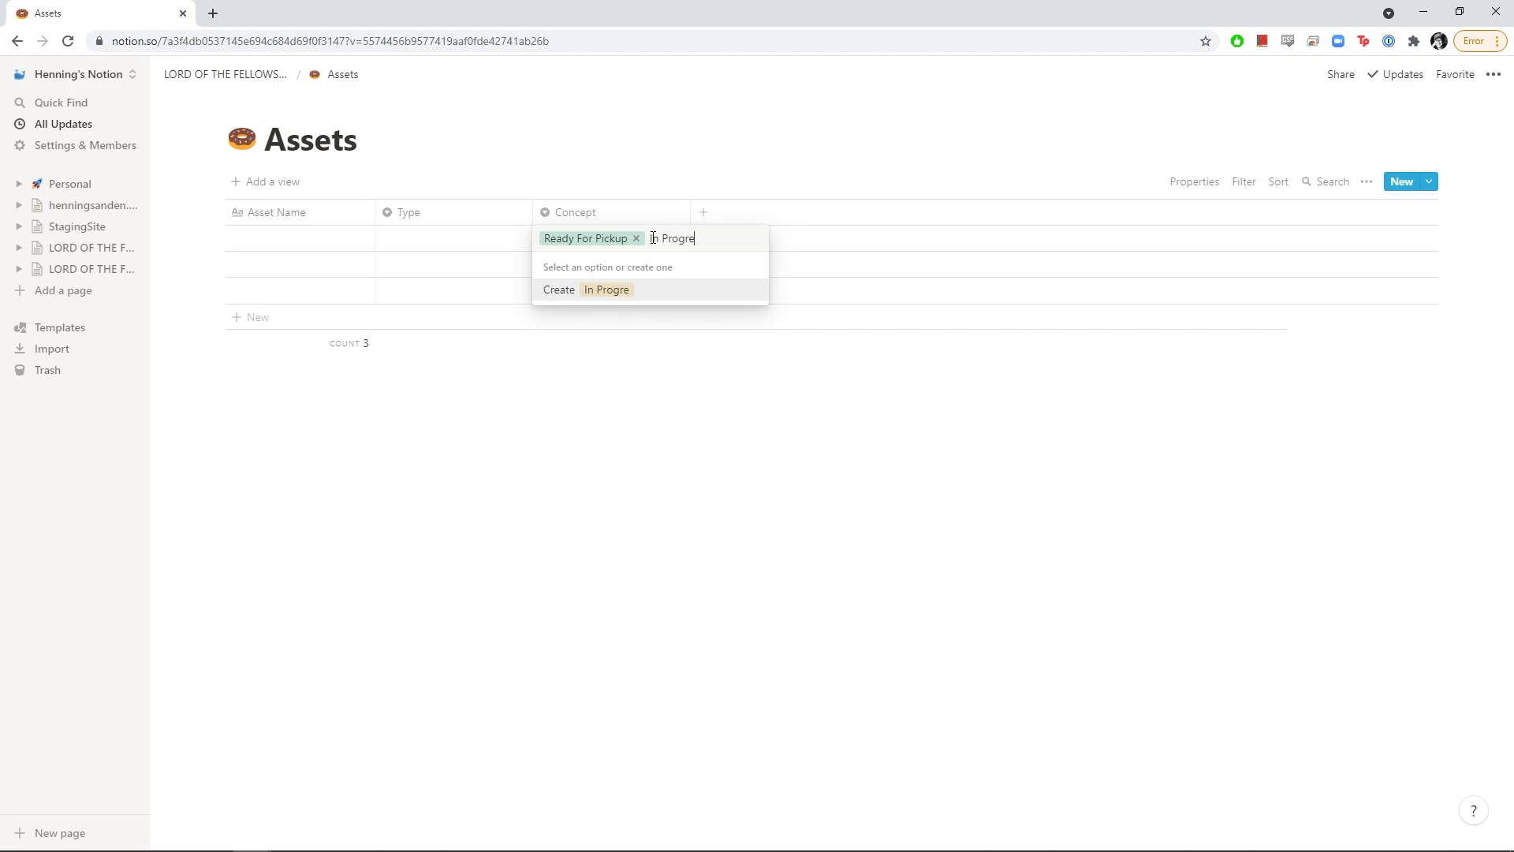
{"action": "key", "text": "Return"}
Add Pending Review, Final Approved and a --- separator option to Concept
{"action": "left_click", "coordinate": [653, 239]}
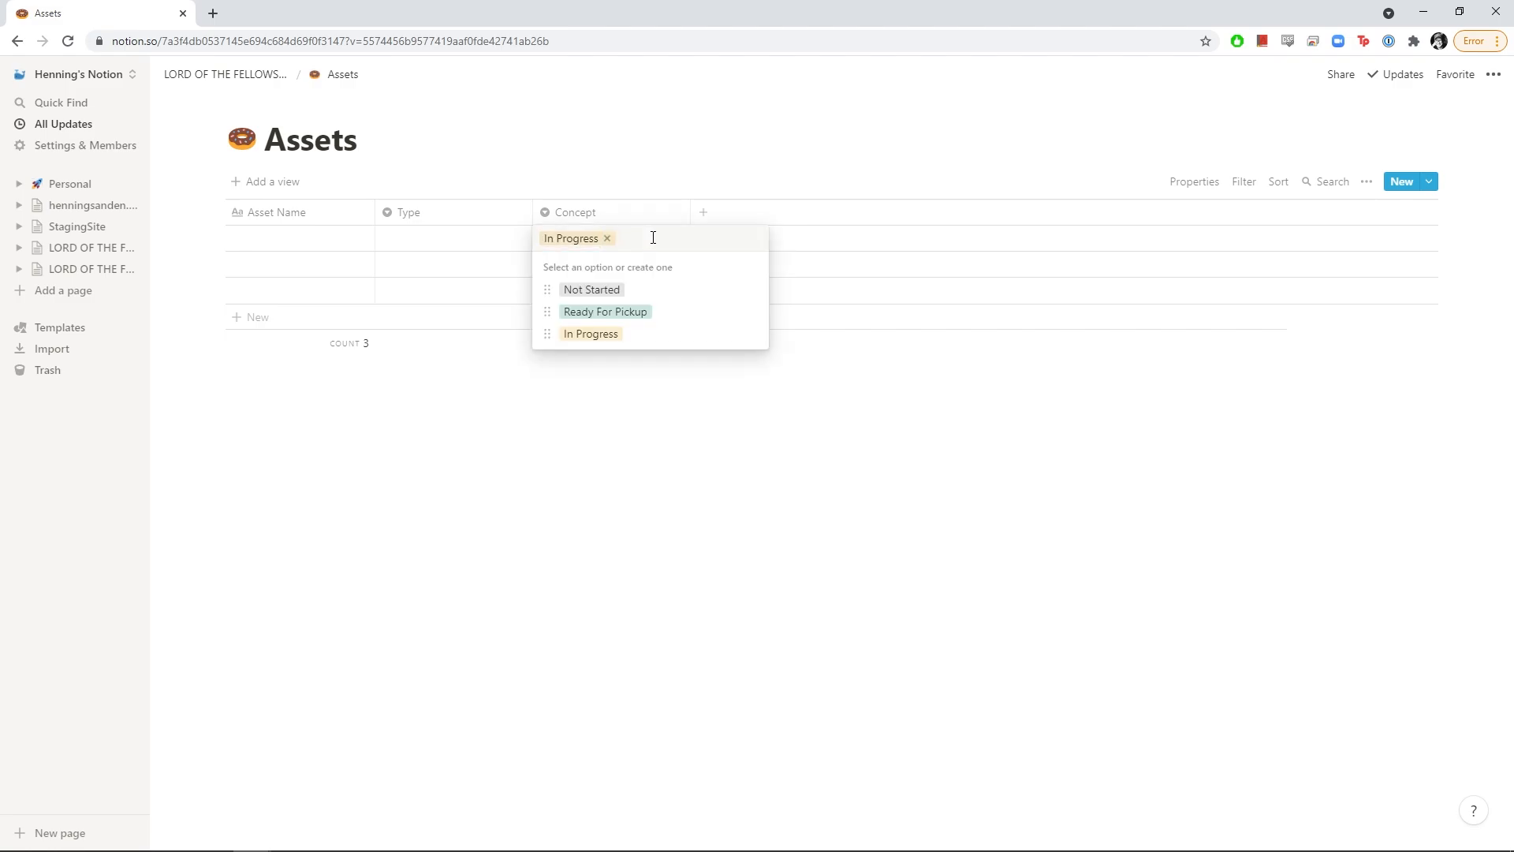
{"action": "type", "text": "Pending Review"}
{"action": "key", "text": "Return"}
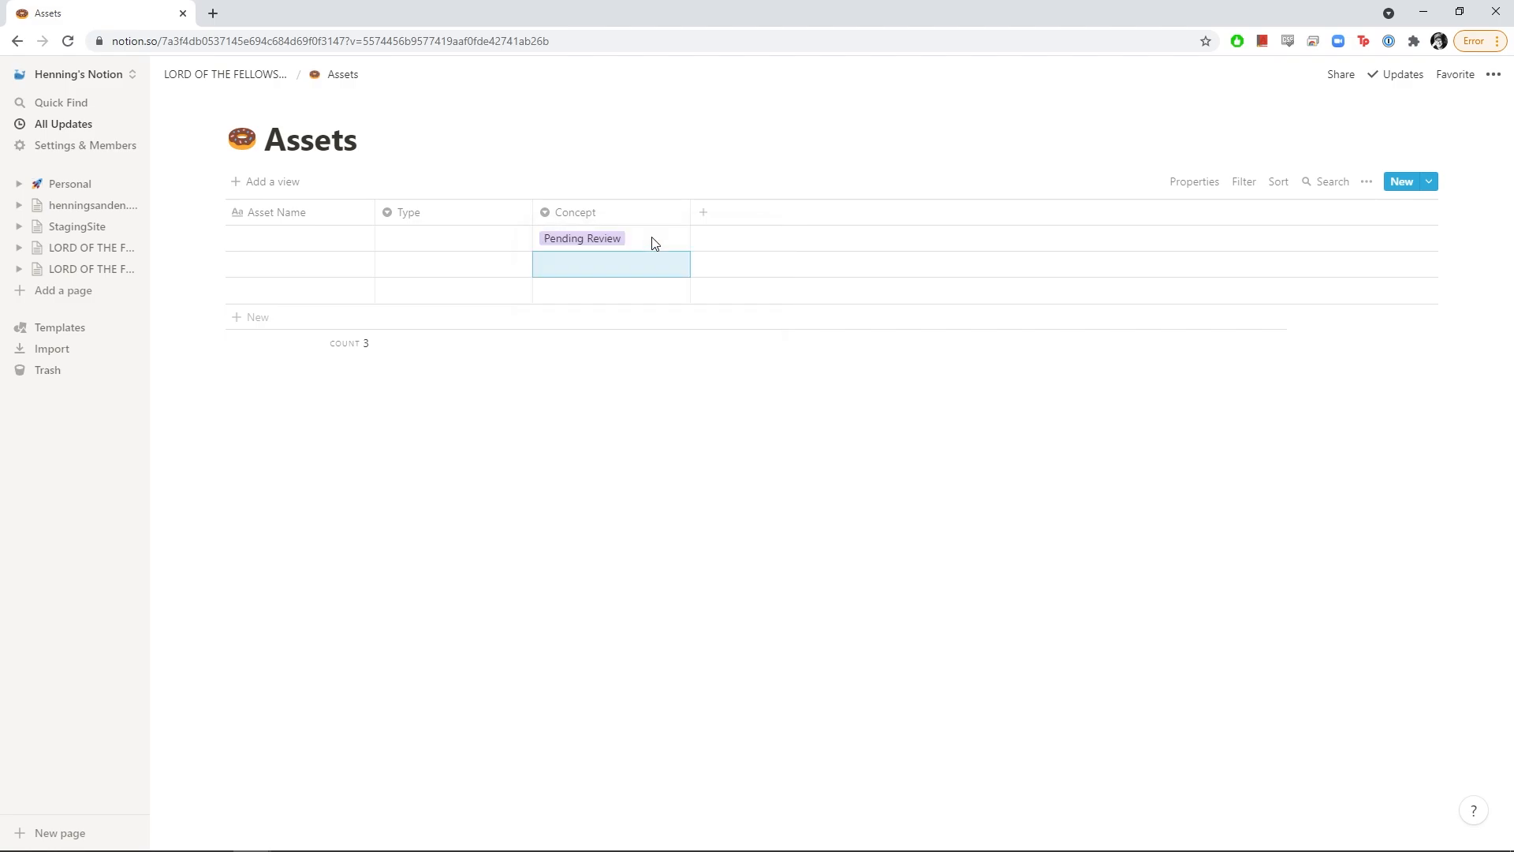
{"action": "left_click", "coordinate": [653, 241]}
{"action": "type", "text": "Foma:"}
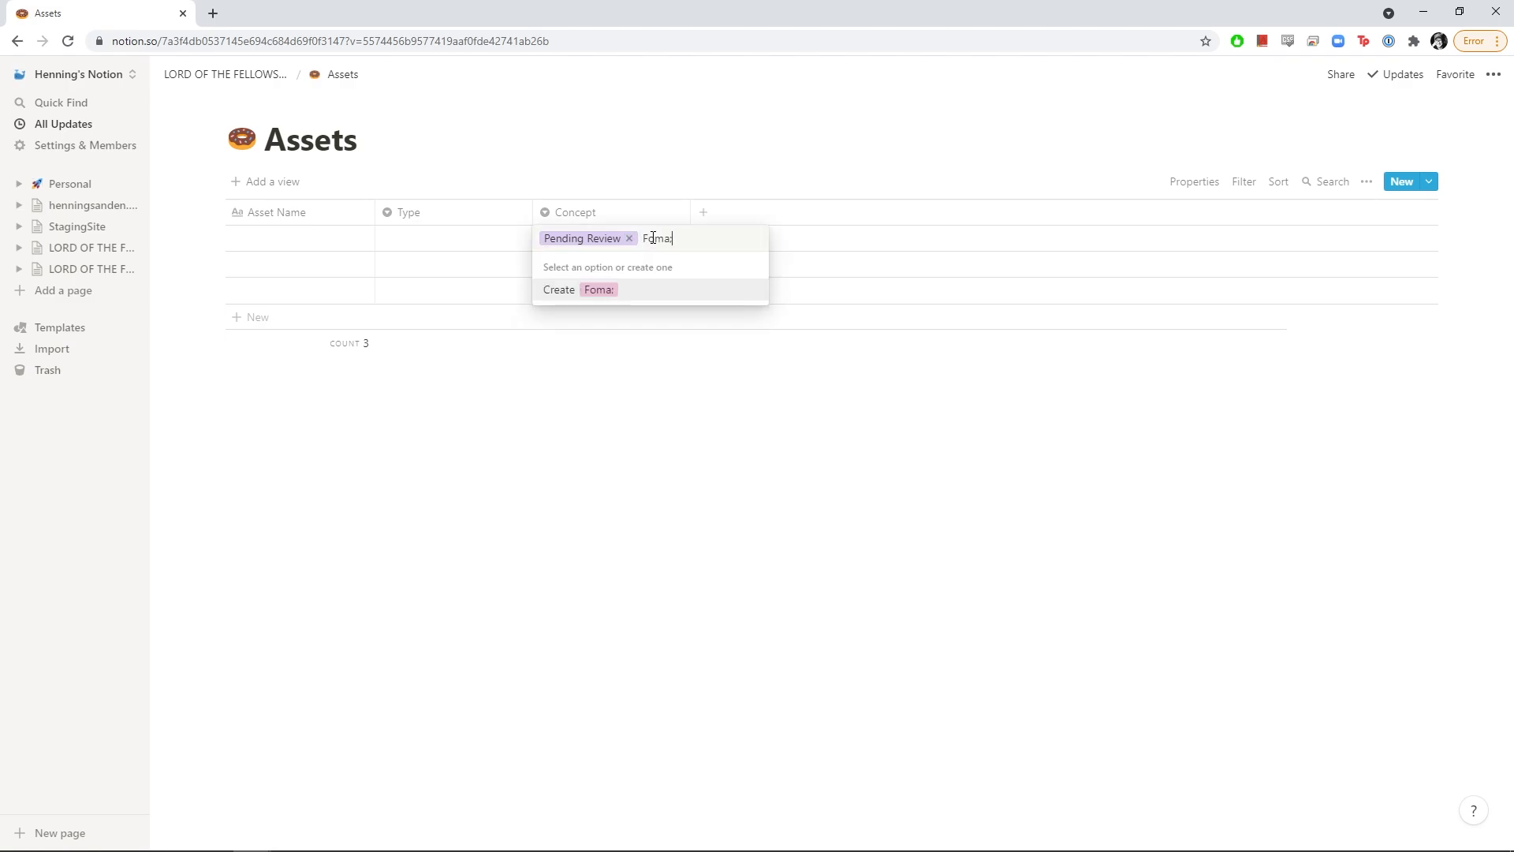
{"action": "key", "text": "BackSpace"}
{"action": "key", "text": "BackSpace"}
{"action": "key", "text": "BackSpace"}
{"action": "key", "text": "BackSpace"}
{"action": "type", "text": "Final Approved"}
{"action": "key", "text": "Return"}
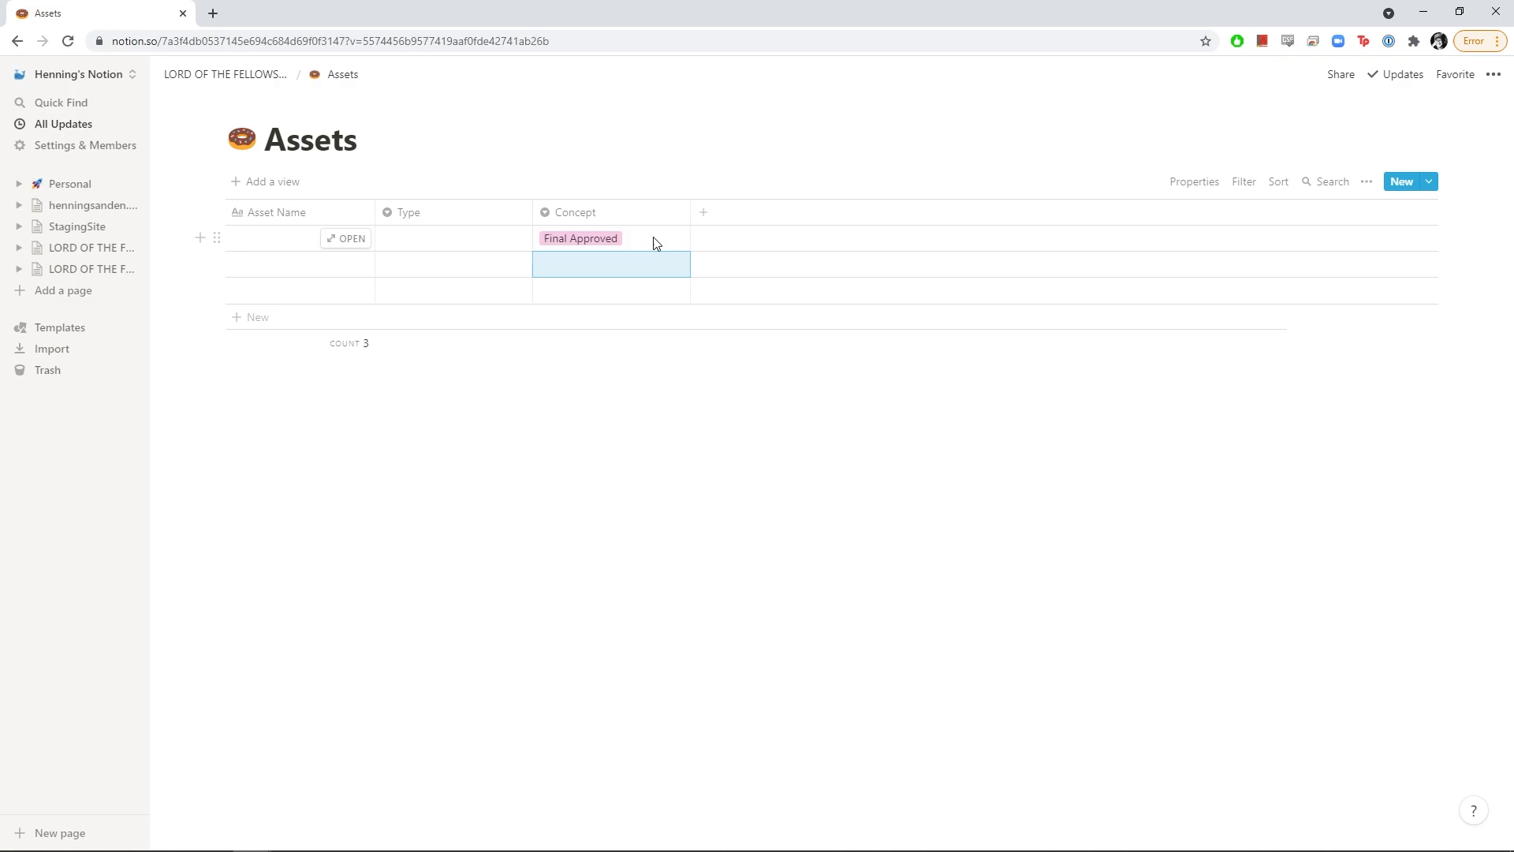
{"action": "left_click", "coordinate": [653, 242]}
{"action": "type", "text": "---"}
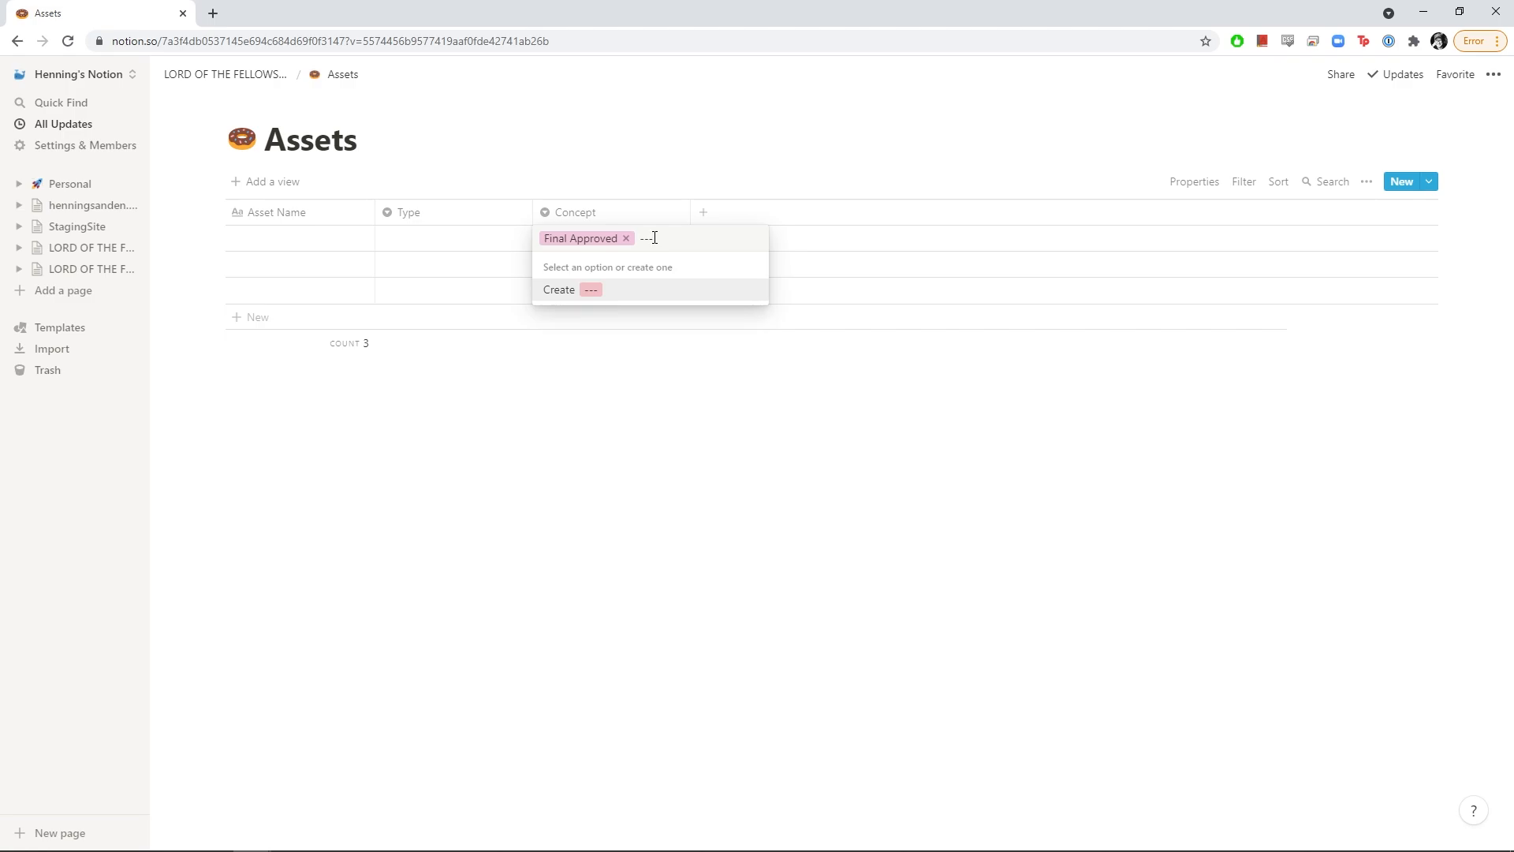
{"action": "key", "text": "Return"}
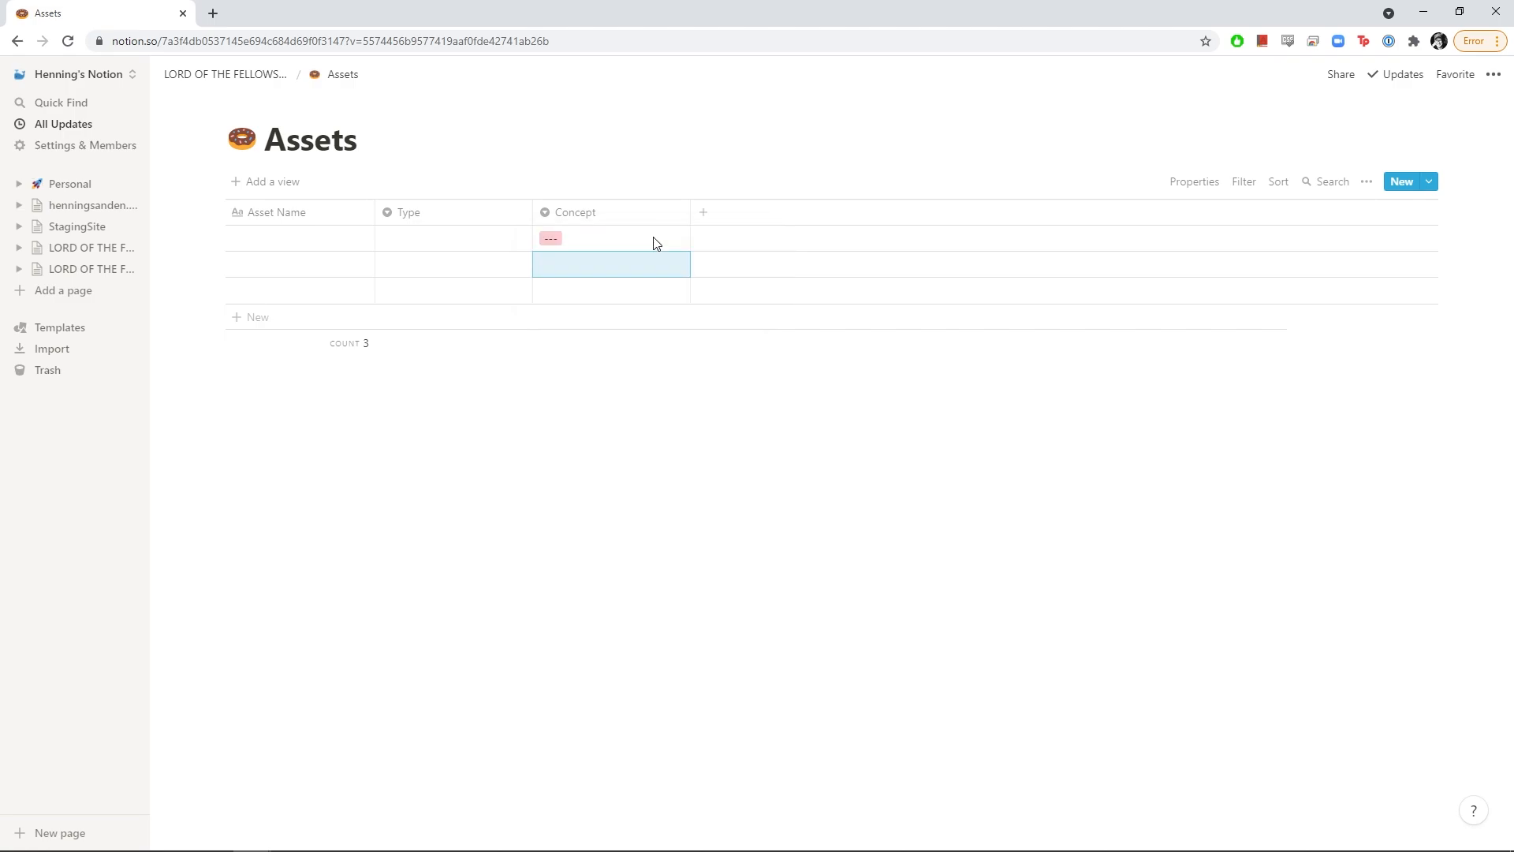
Add three artist-name options to Concept, then check its property type and options list
{"action": "left_click", "coordinate": [654, 240]}
{"action": "type", "text": "Henning"}
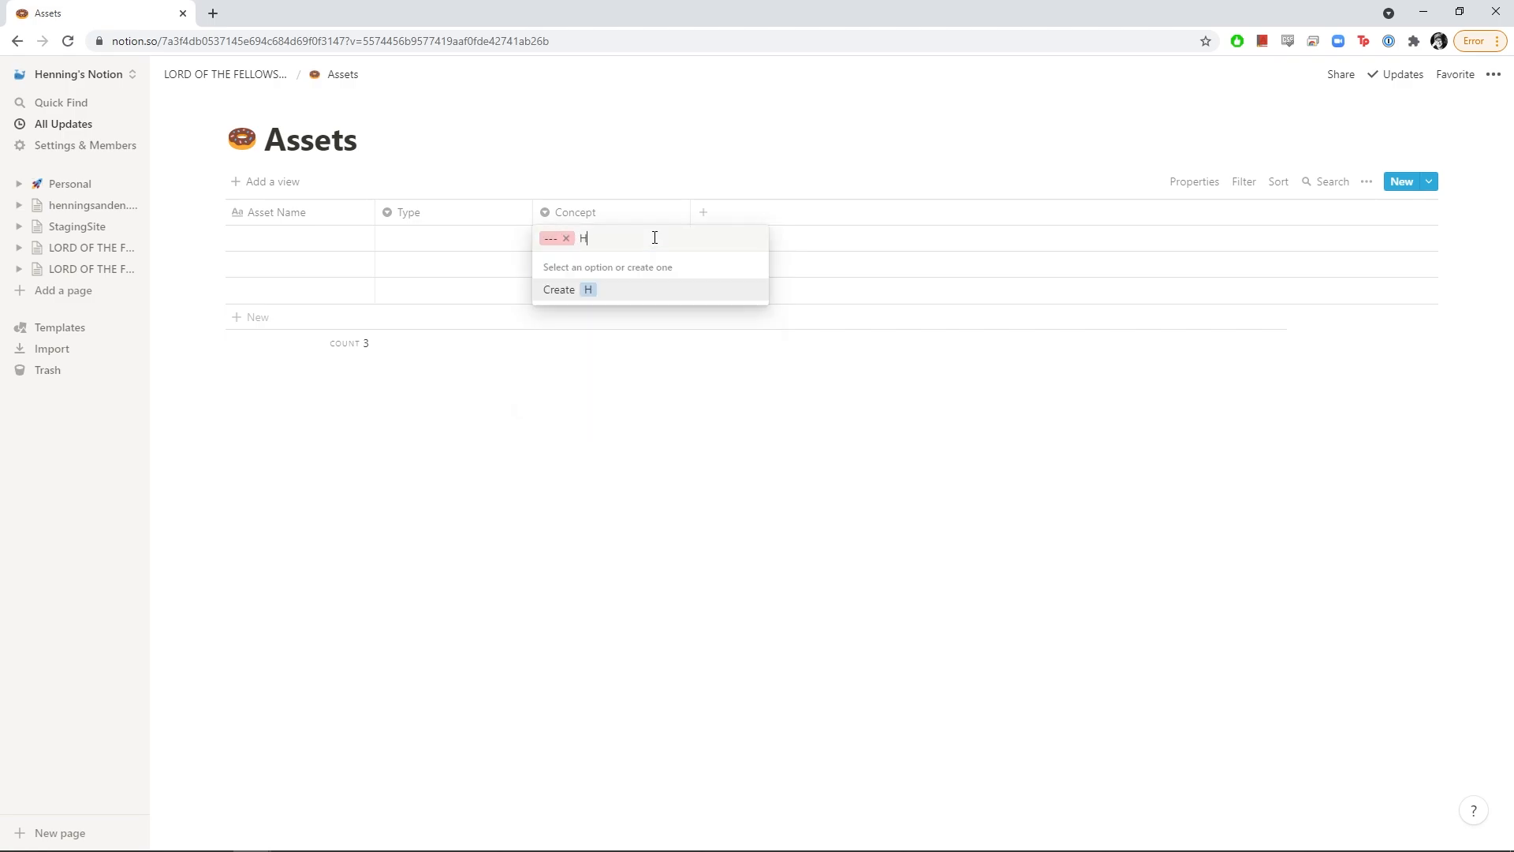
{"action": "key", "text": "Return"}
{"action": "left_click", "coordinate": [654, 240]}
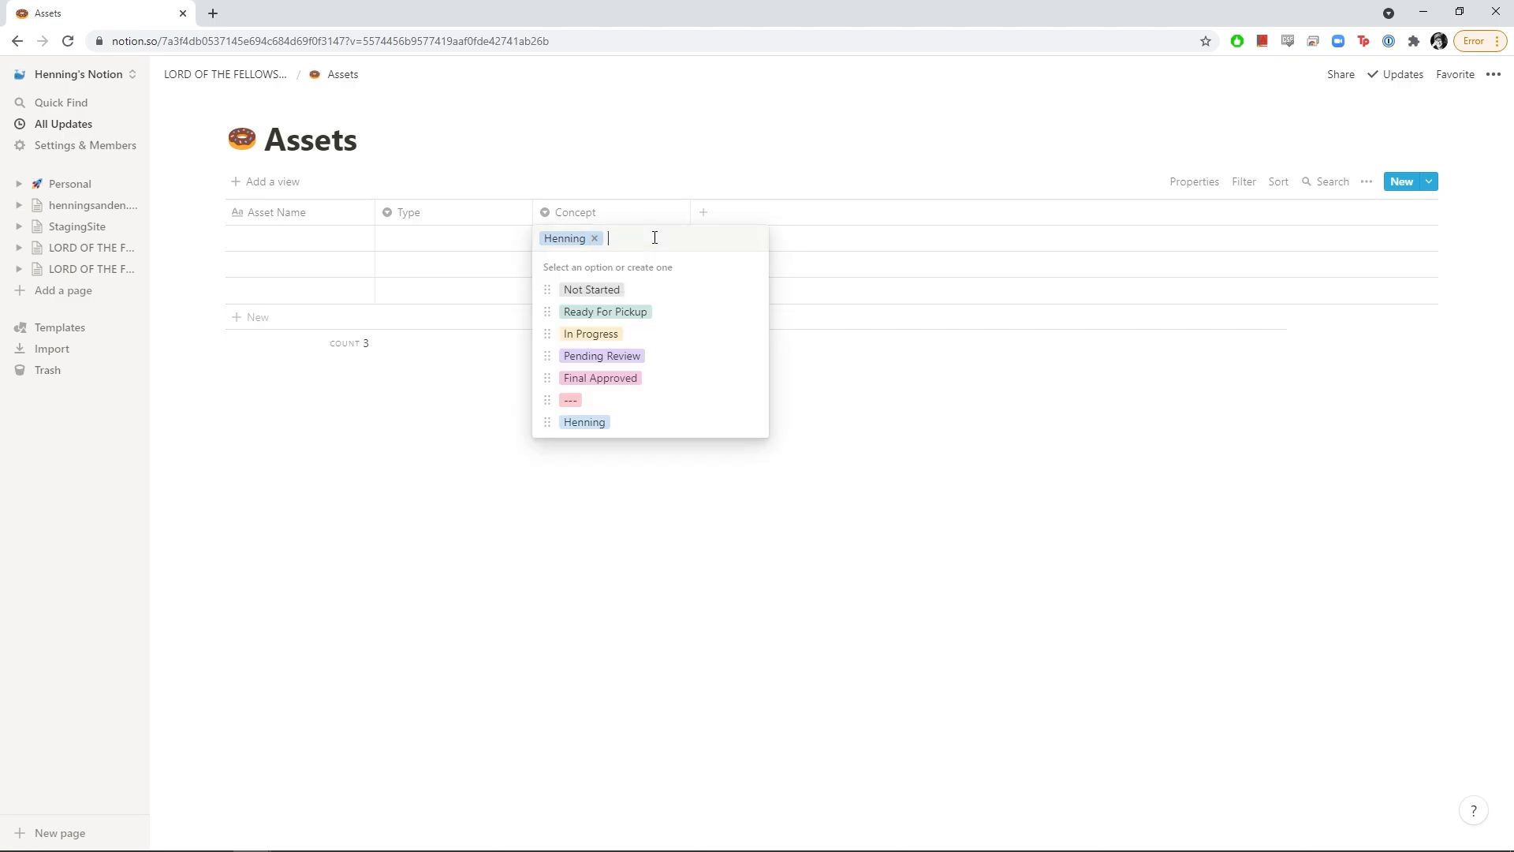
{"action": "type", "text": "Morten"}
{"action": "key", "text": "Return"}
{"action": "left_click", "coordinate": [654, 241]}
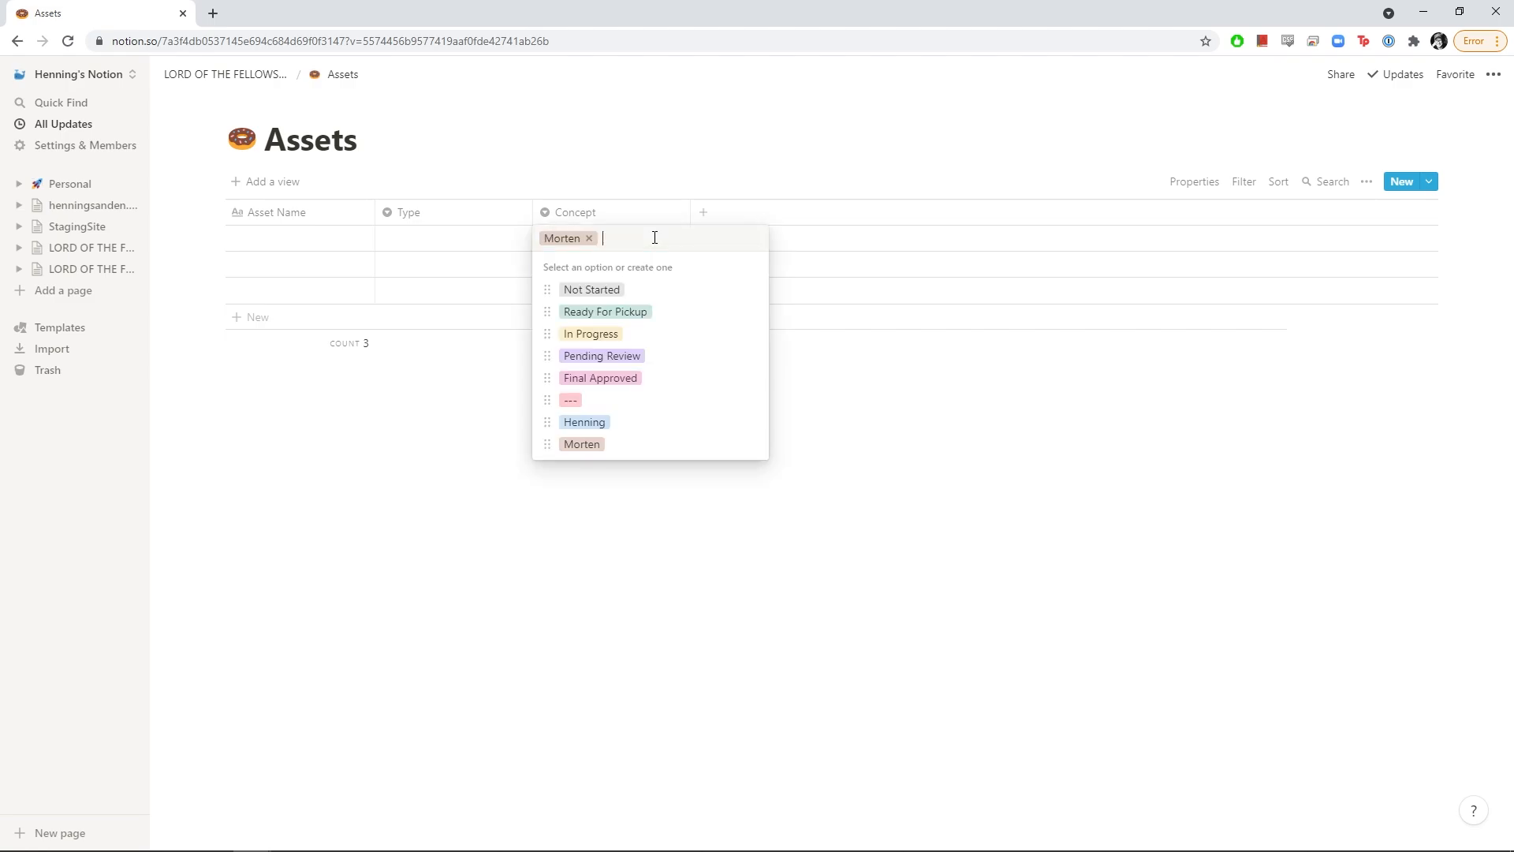
{"action": "type", "text": "Jeter"}
{"action": "key", "text": "Return"}
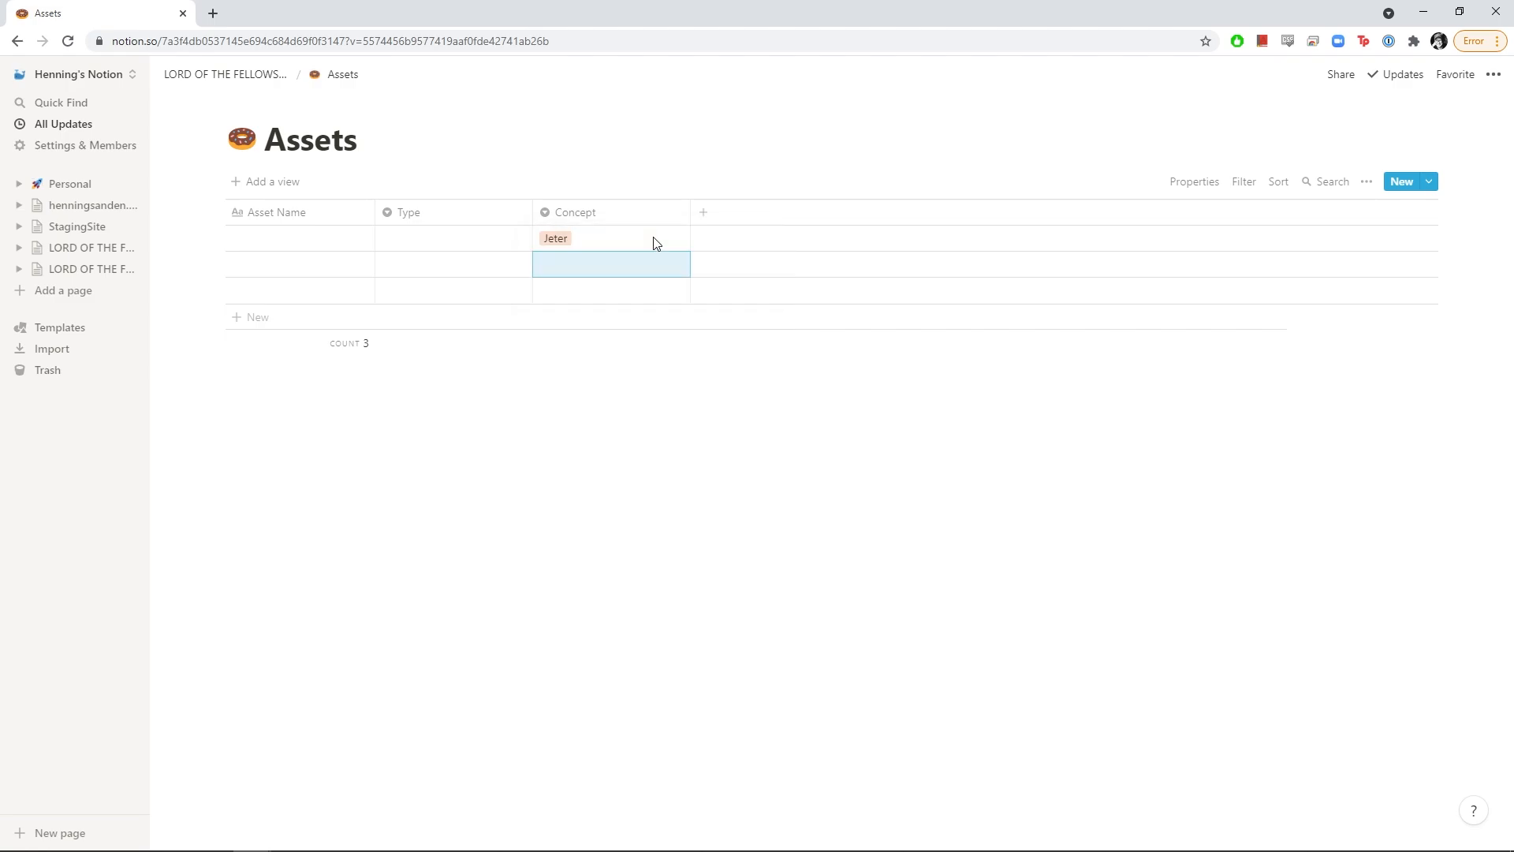
{"action": "left_click", "coordinate": [645, 210]}
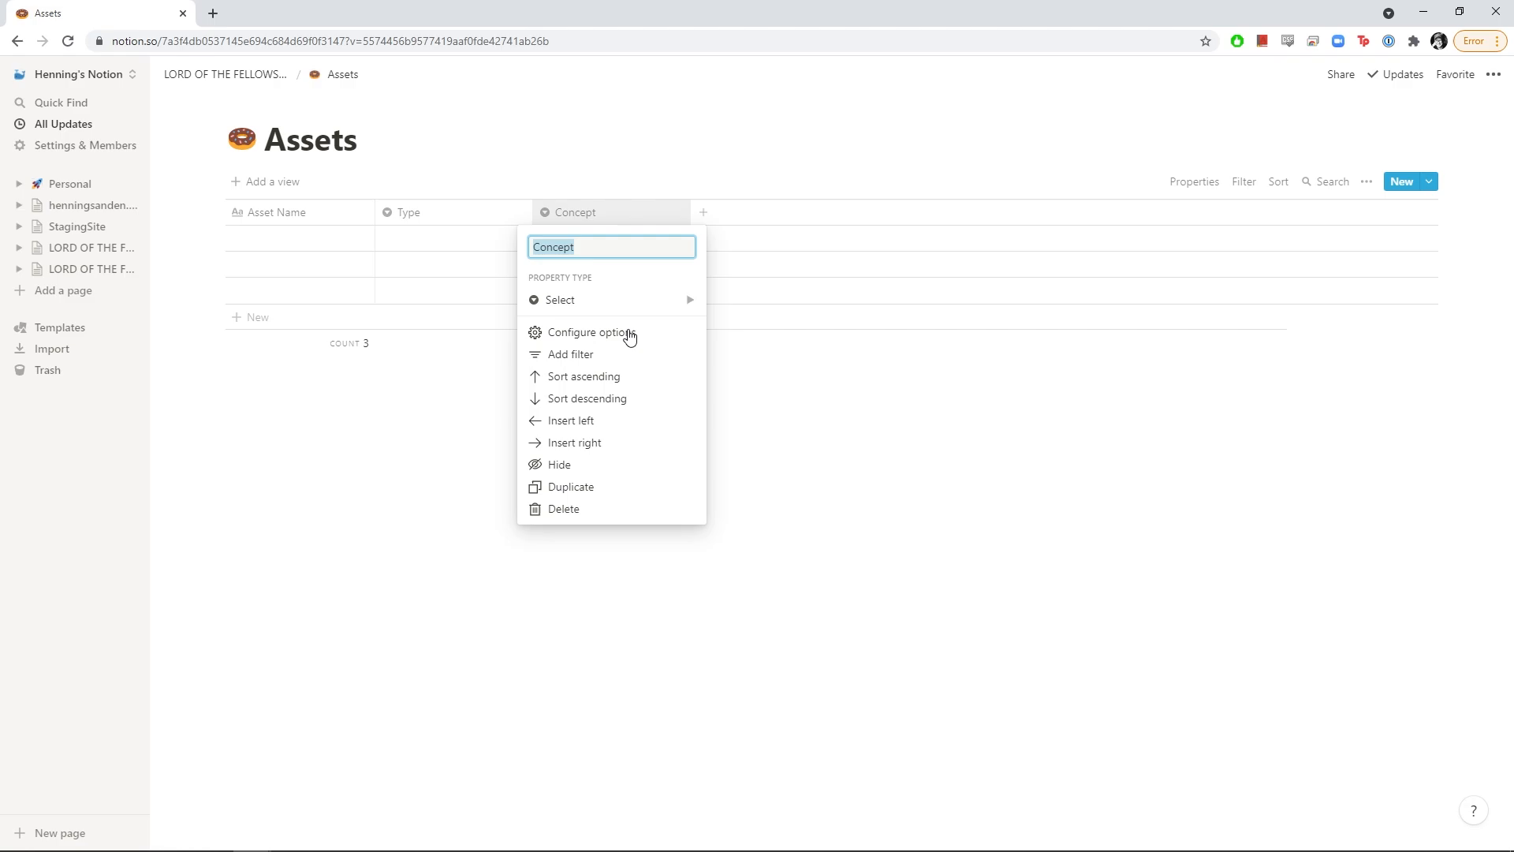
{"action": "left_click", "coordinate": [623, 300]}
{"action": "key", "text": "Escape"}
{"action": "key", "text": "Escape"}
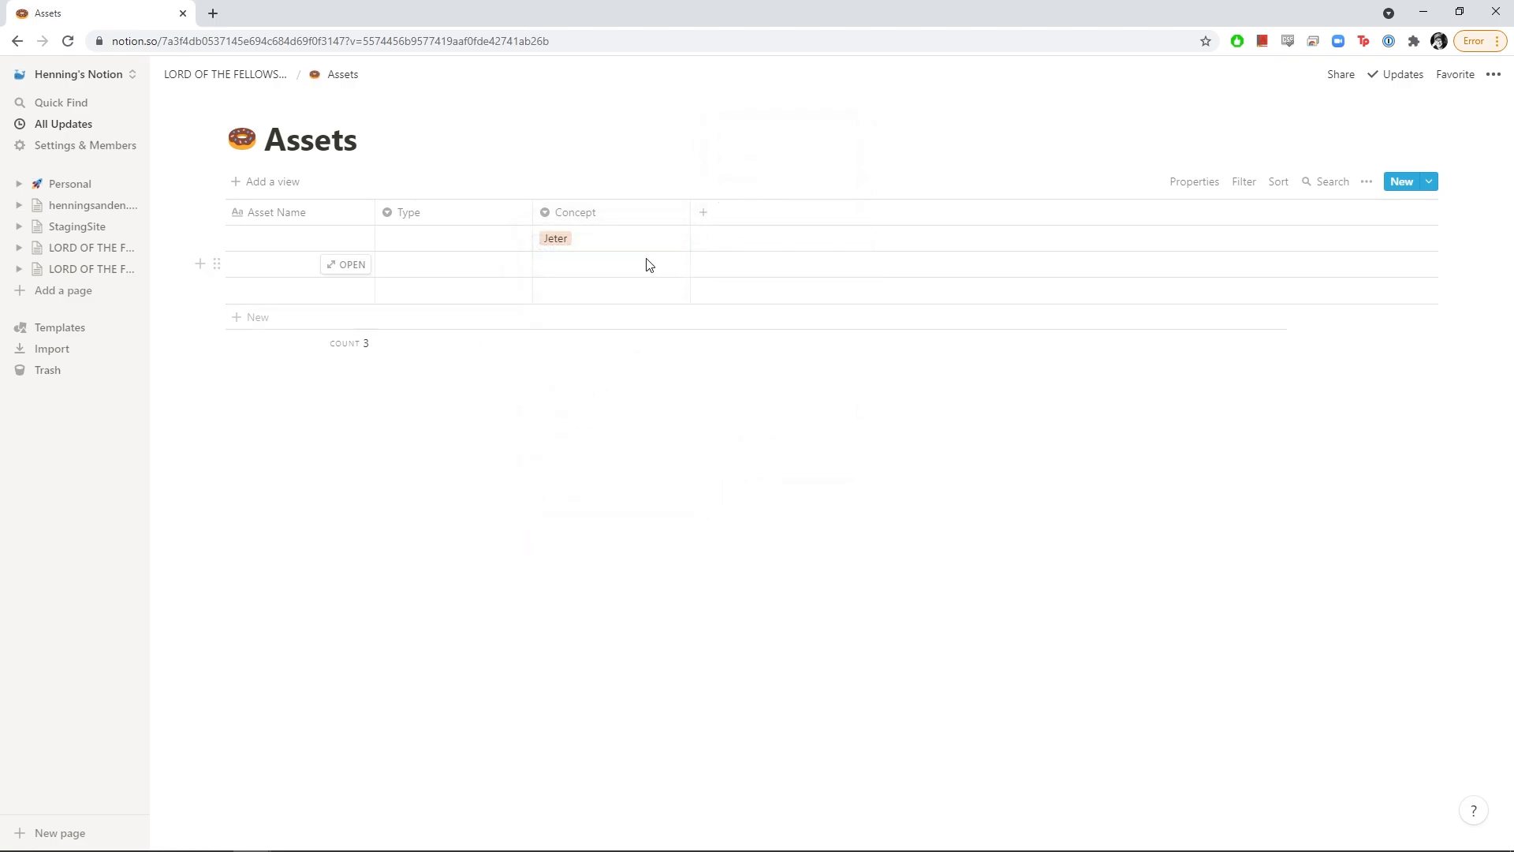
{"action": "left_click", "coordinate": [643, 242]}
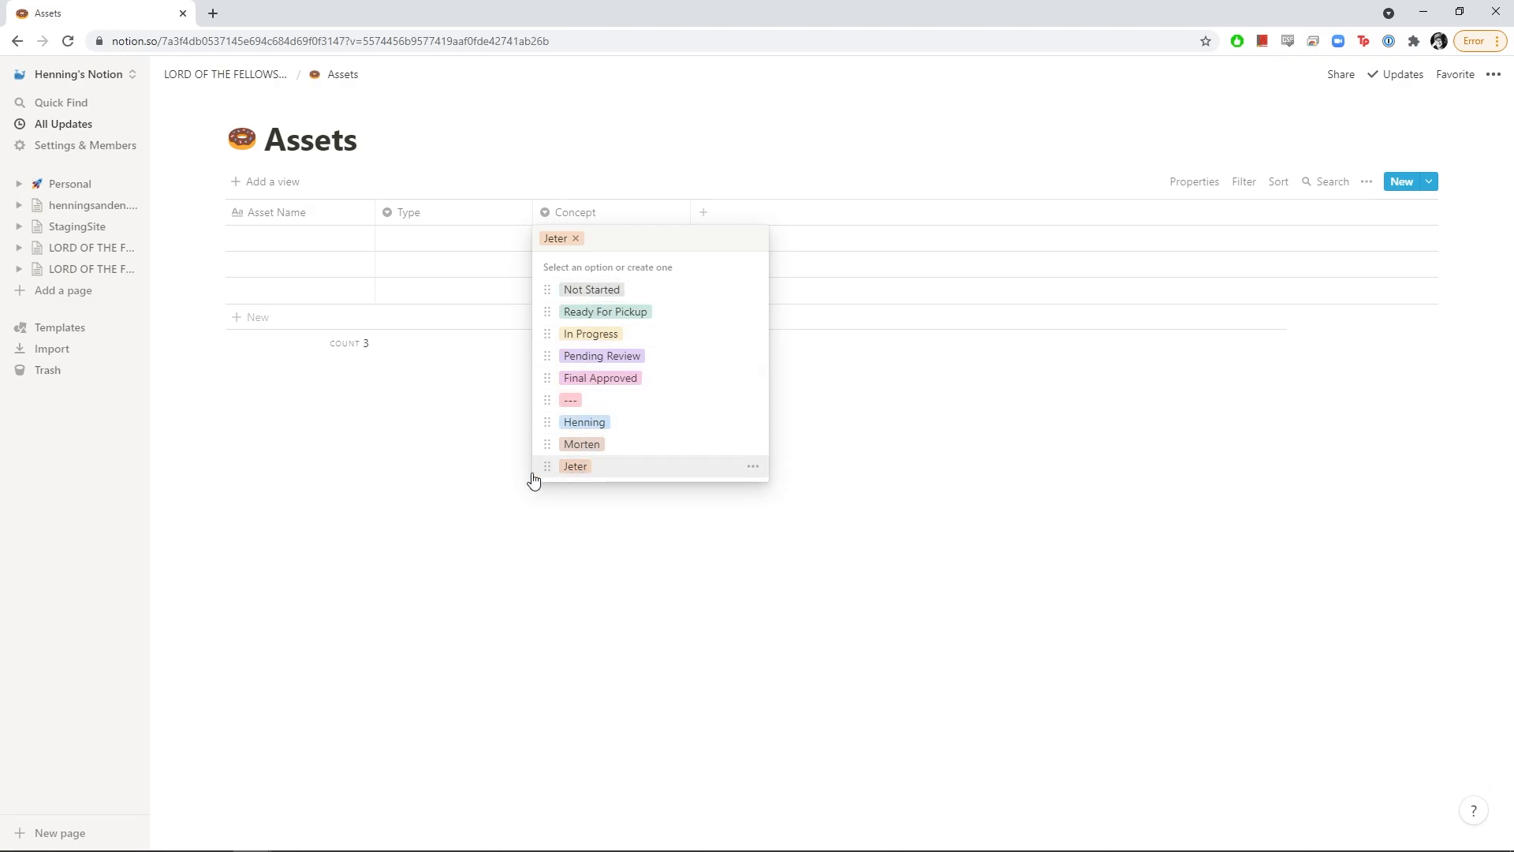
Duplicate Concept into columns named 'Model' and 'Texture'
{"action": "left_click", "coordinate": [483, 480]}
{"action": "left_click", "coordinate": [680, 217]}
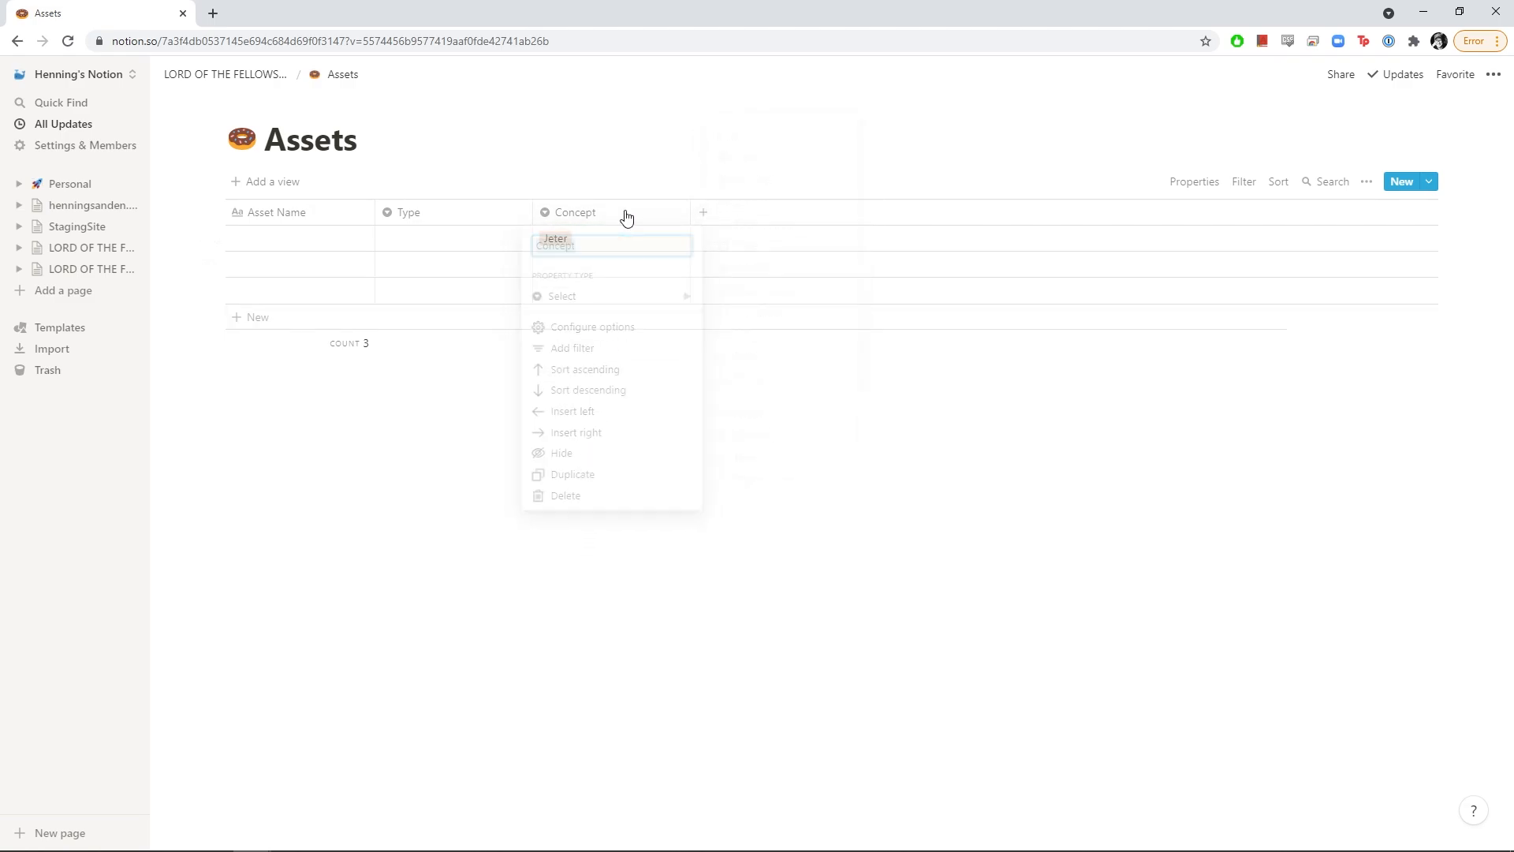
{"action": "left_click", "coordinate": [574, 487]}
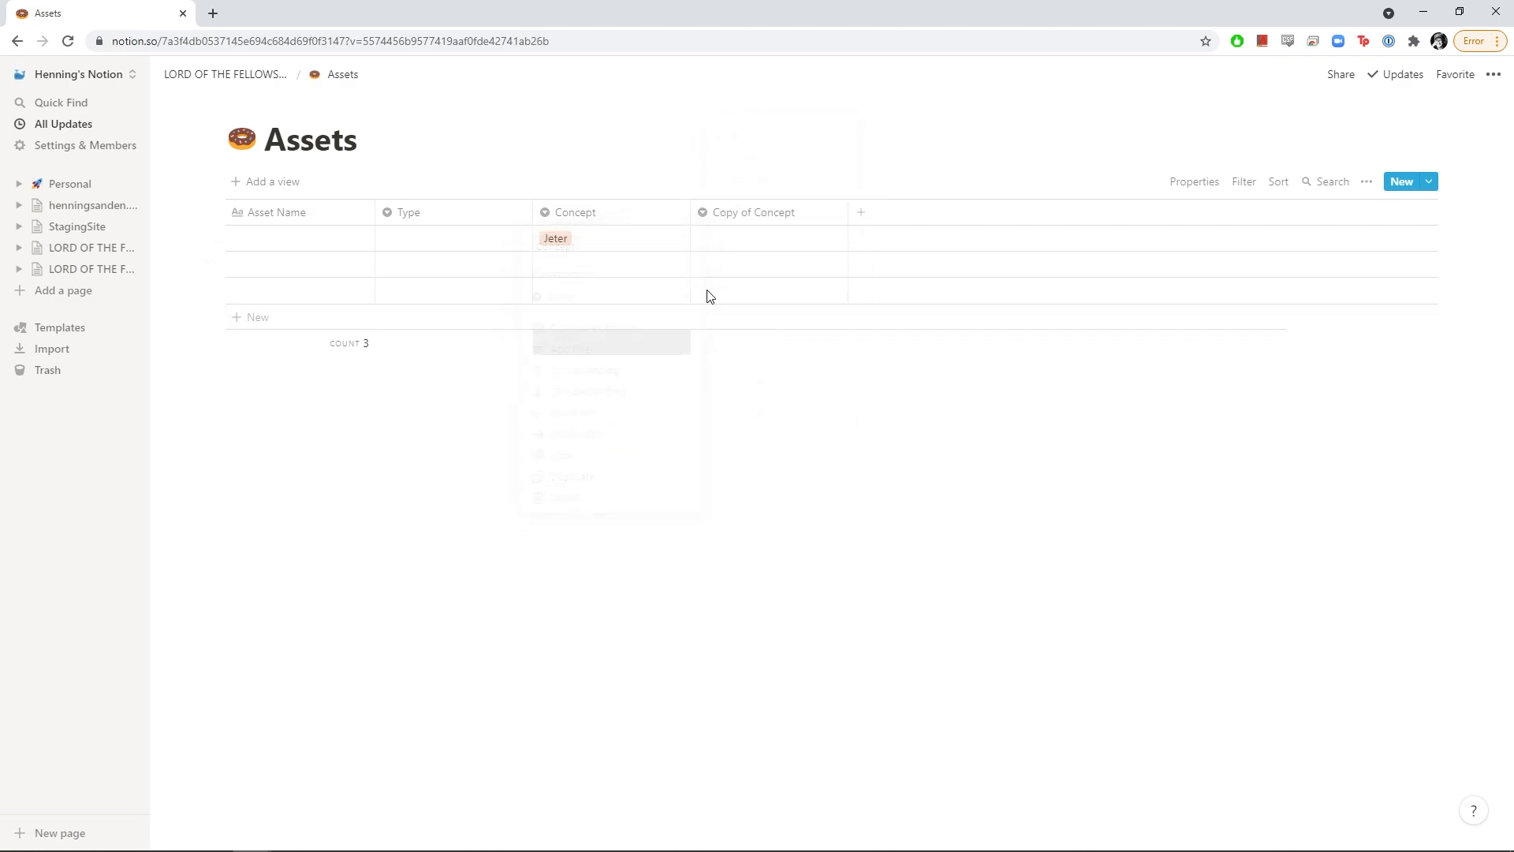
{"action": "left_click", "coordinate": [754, 225]}
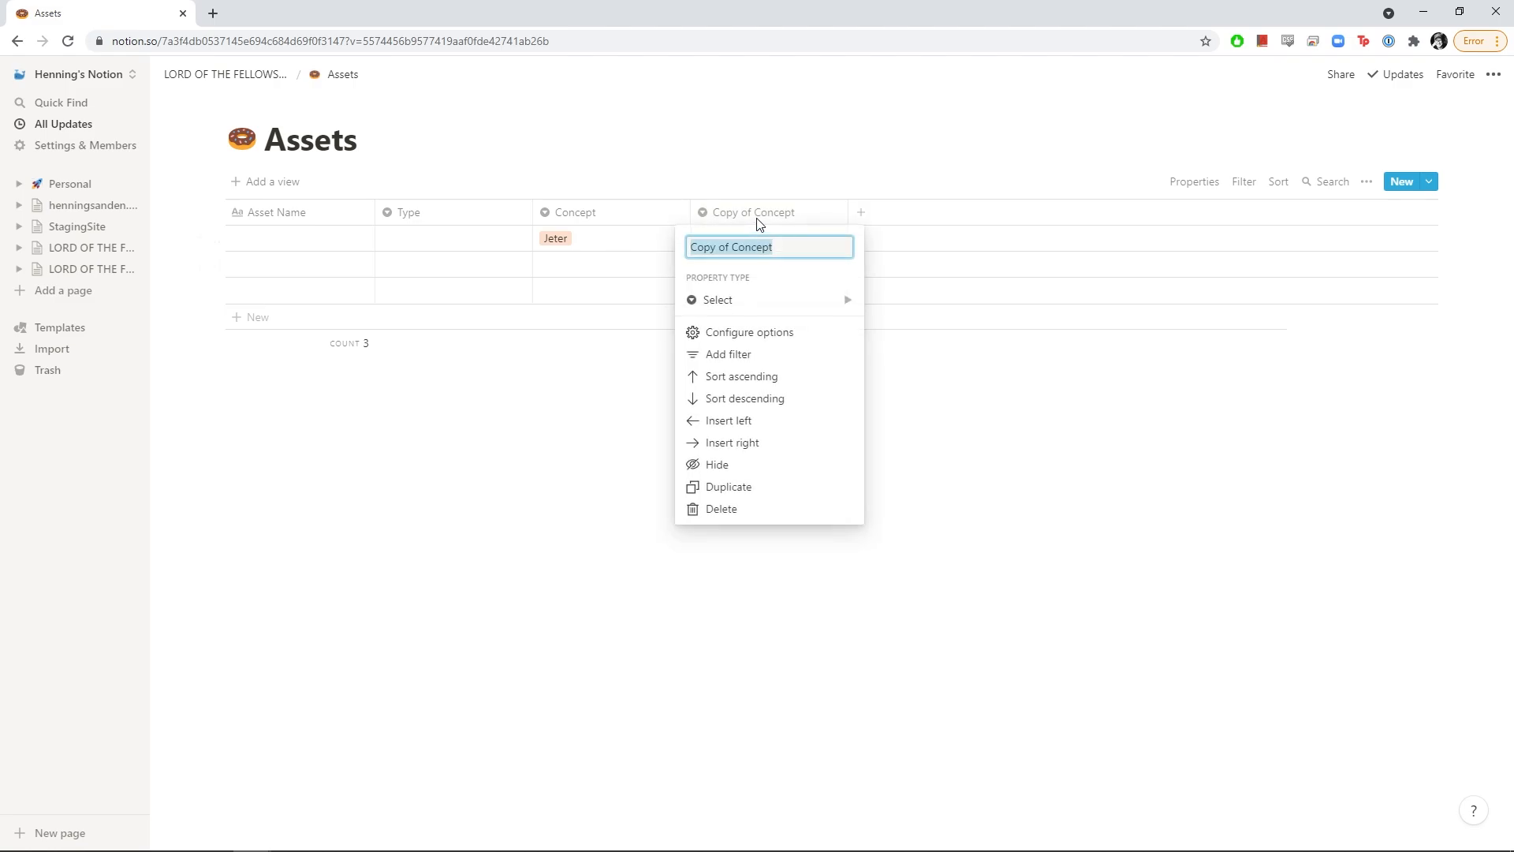
{"action": "type", "text": "Model"}
{"action": "key", "text": "Return"}
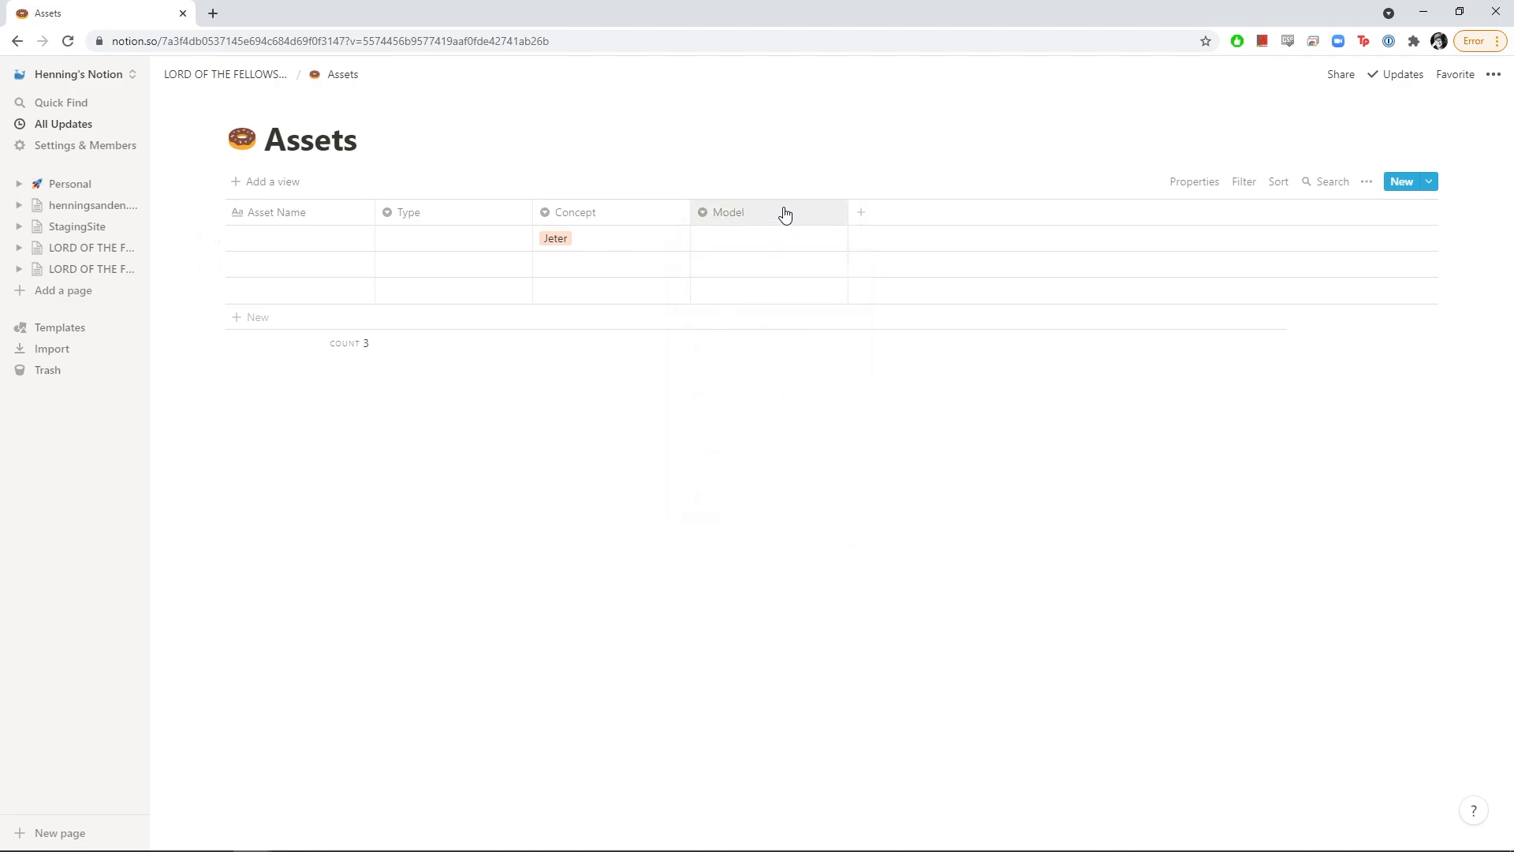
{"action": "left_click", "coordinate": [784, 213]}
{"action": "left_click", "coordinate": [724, 488]}
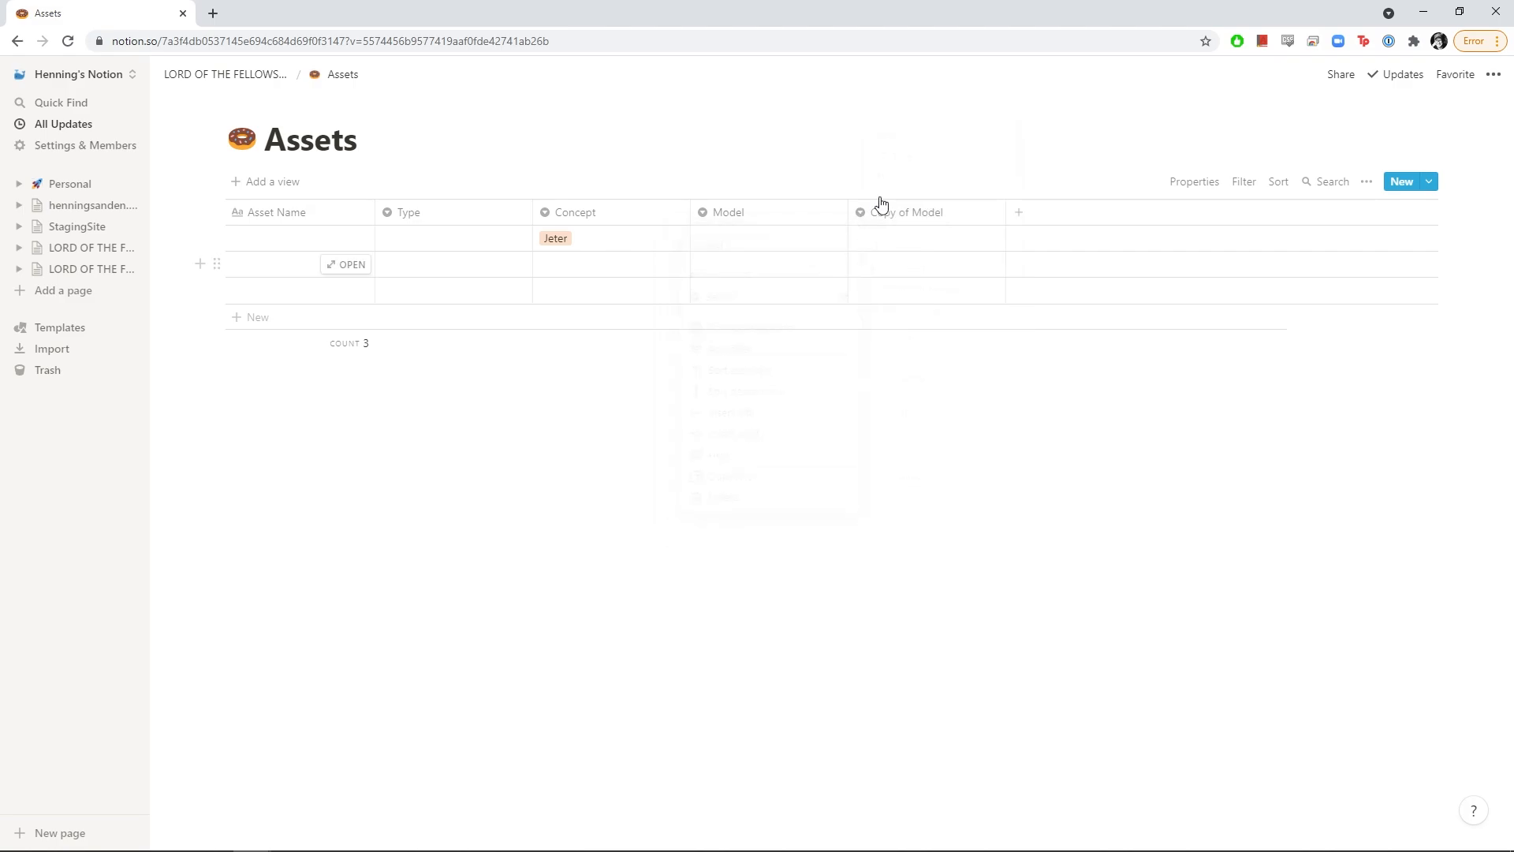
{"action": "left_click", "coordinate": [882, 205]}
{"action": "type", "text": "T"}
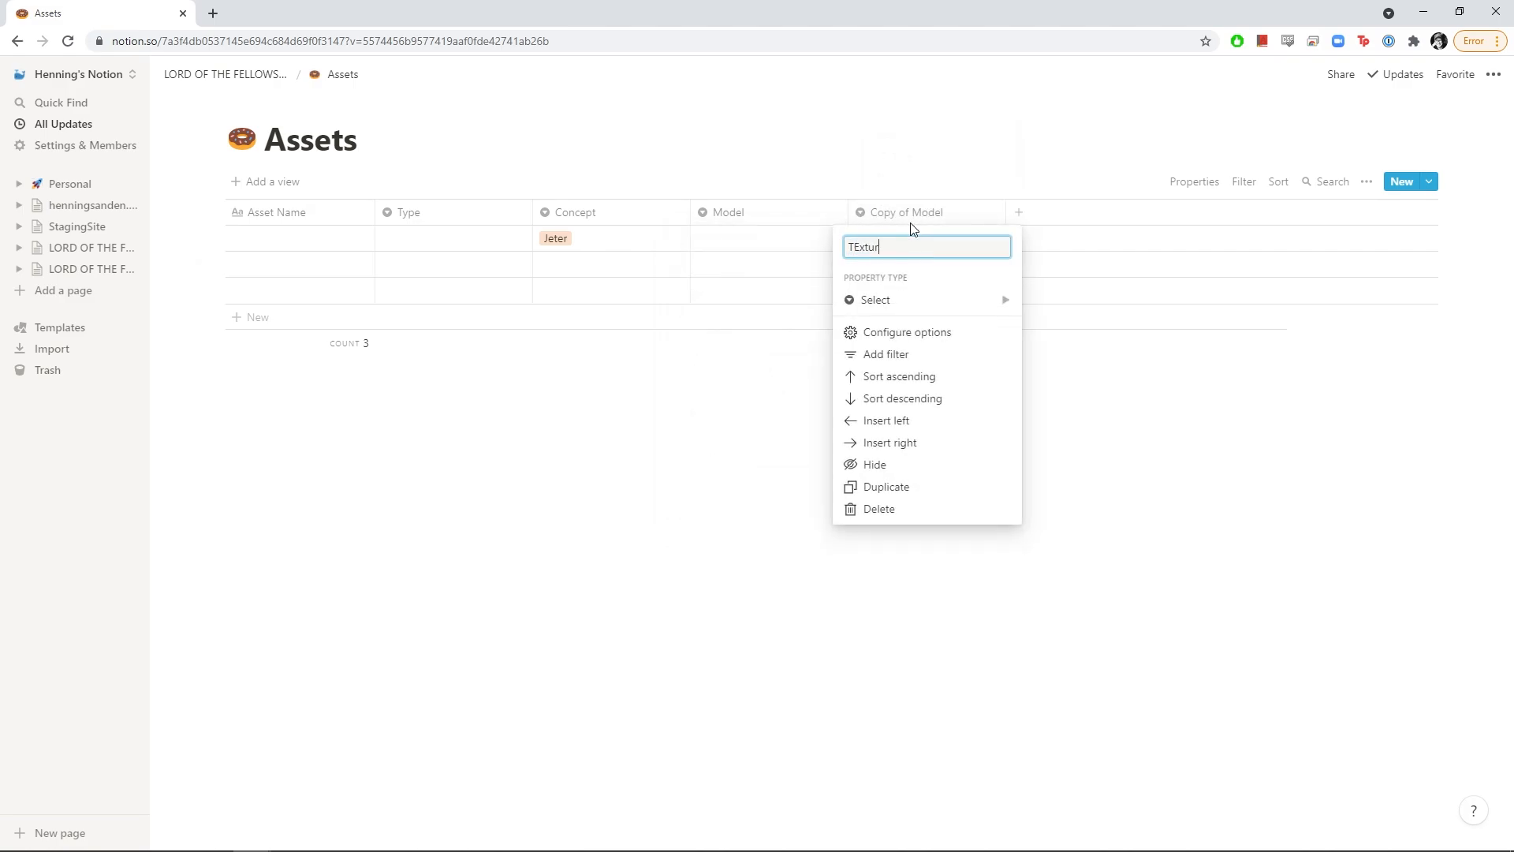
{"action": "type", "text": "exture"}
{"action": "key", "text": "Return"}
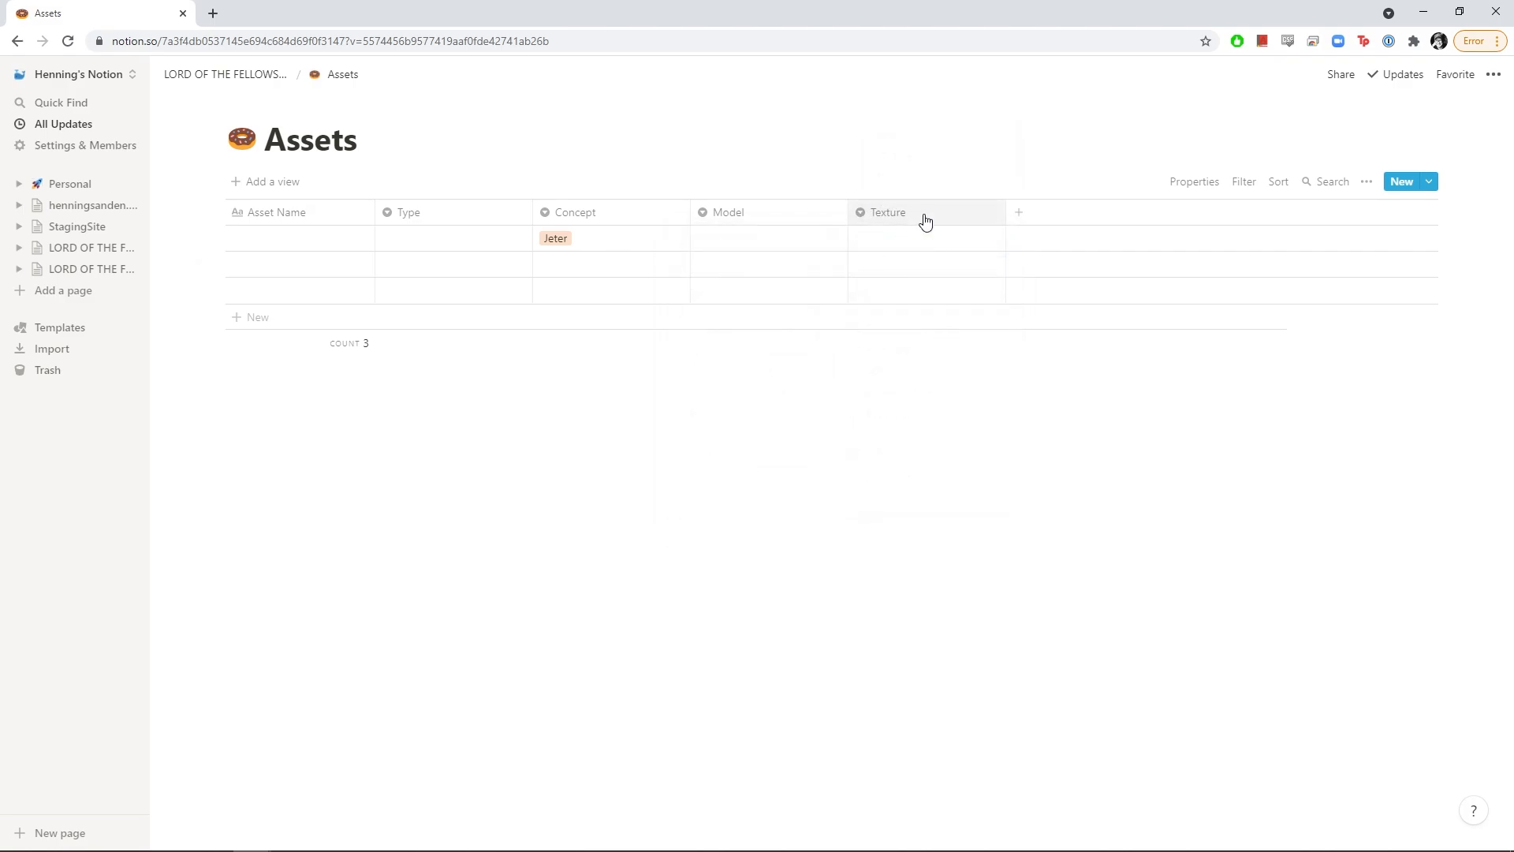
Duplicate the columns again into 'Shading' and 'Rig'
{"action": "left_click", "coordinate": [922, 216]}
{"action": "left_click", "coordinate": [883, 487]}
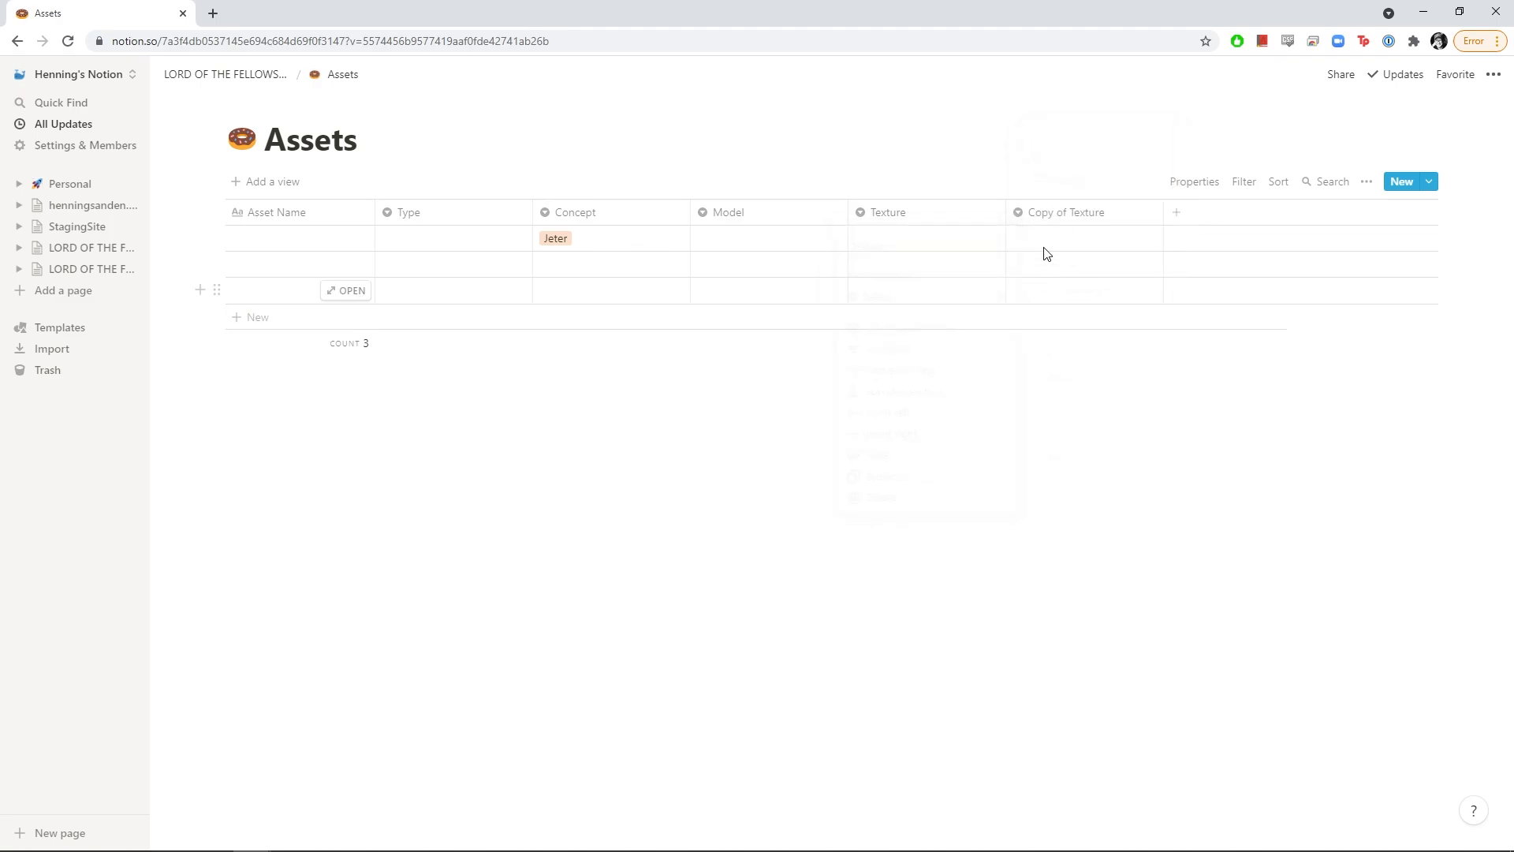
{"action": "left_click", "coordinate": [1065, 220]}
{"action": "type", "text": "Shading"}
{"action": "key", "text": "Return"}
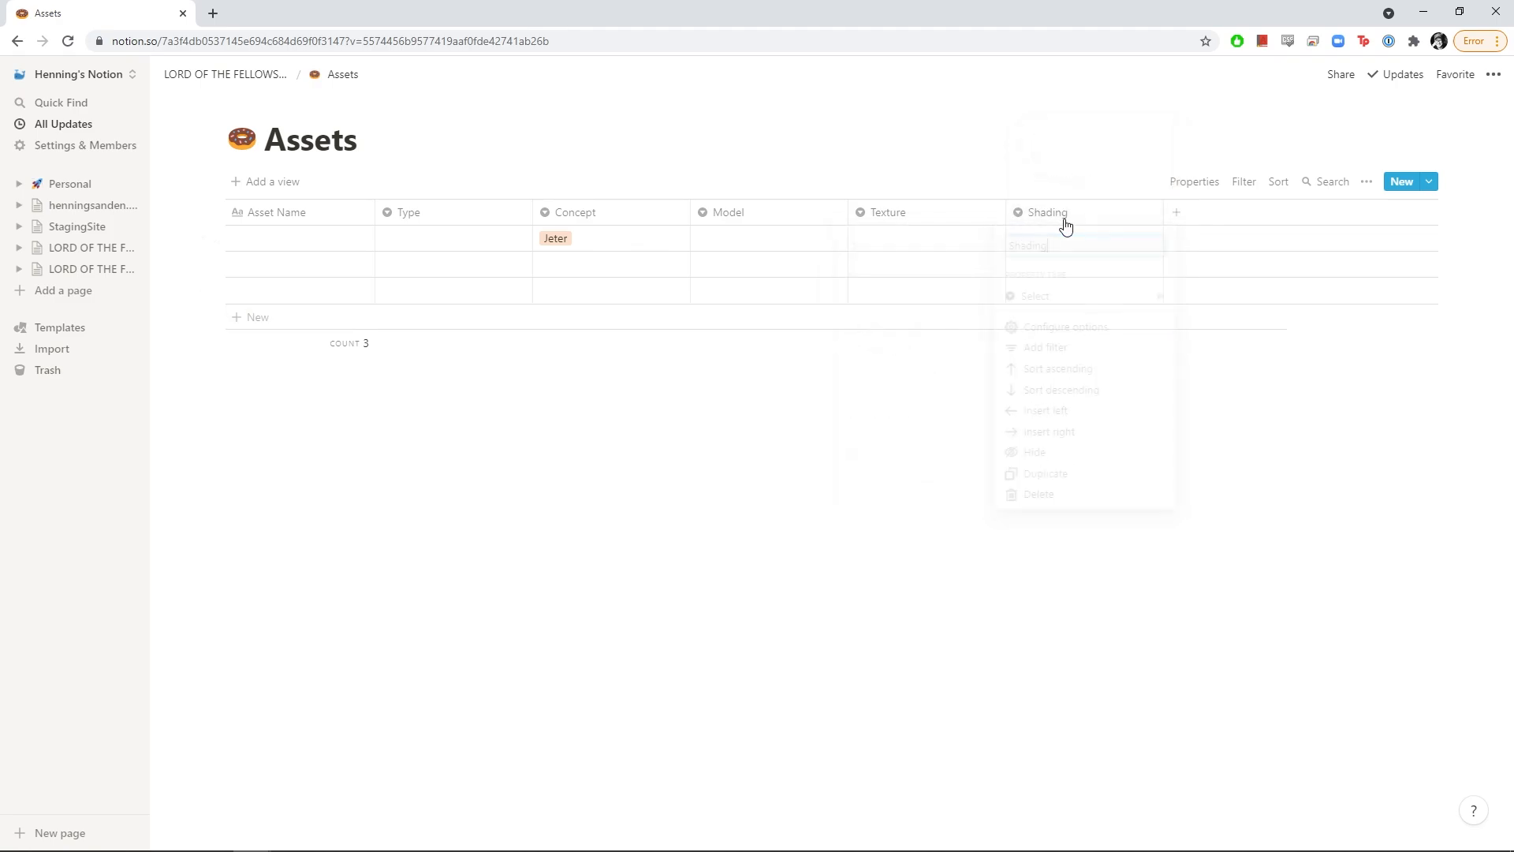
{"action": "left_click", "coordinate": [1064, 223]}
{"action": "left_click", "coordinate": [1038, 492]}
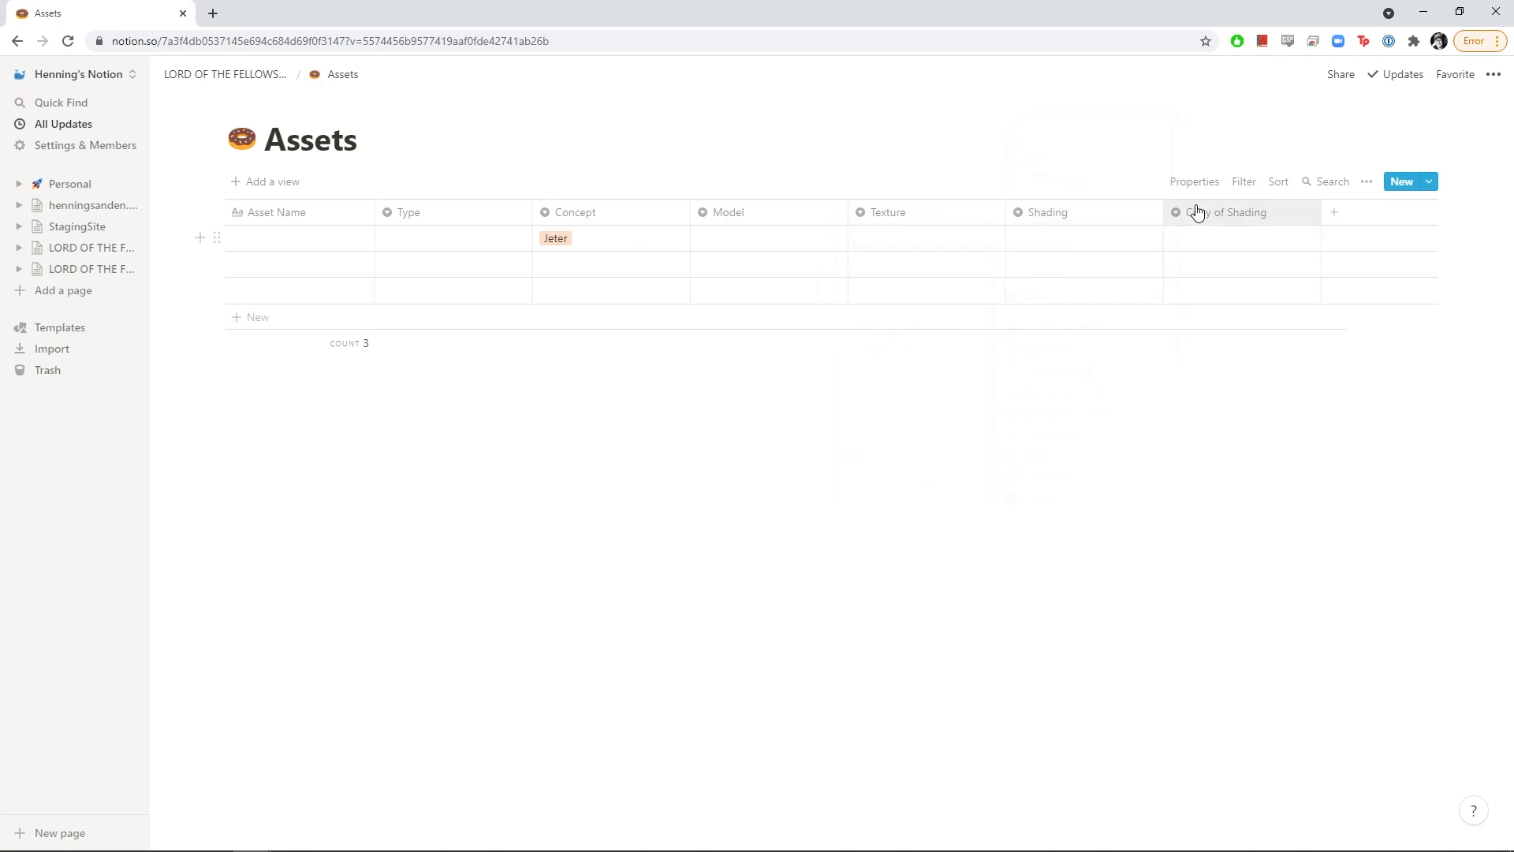
{"action": "left_click", "coordinate": [1204, 215]}
{"action": "type", "text": "Rig"}
{"action": "key", "text": "Return"}
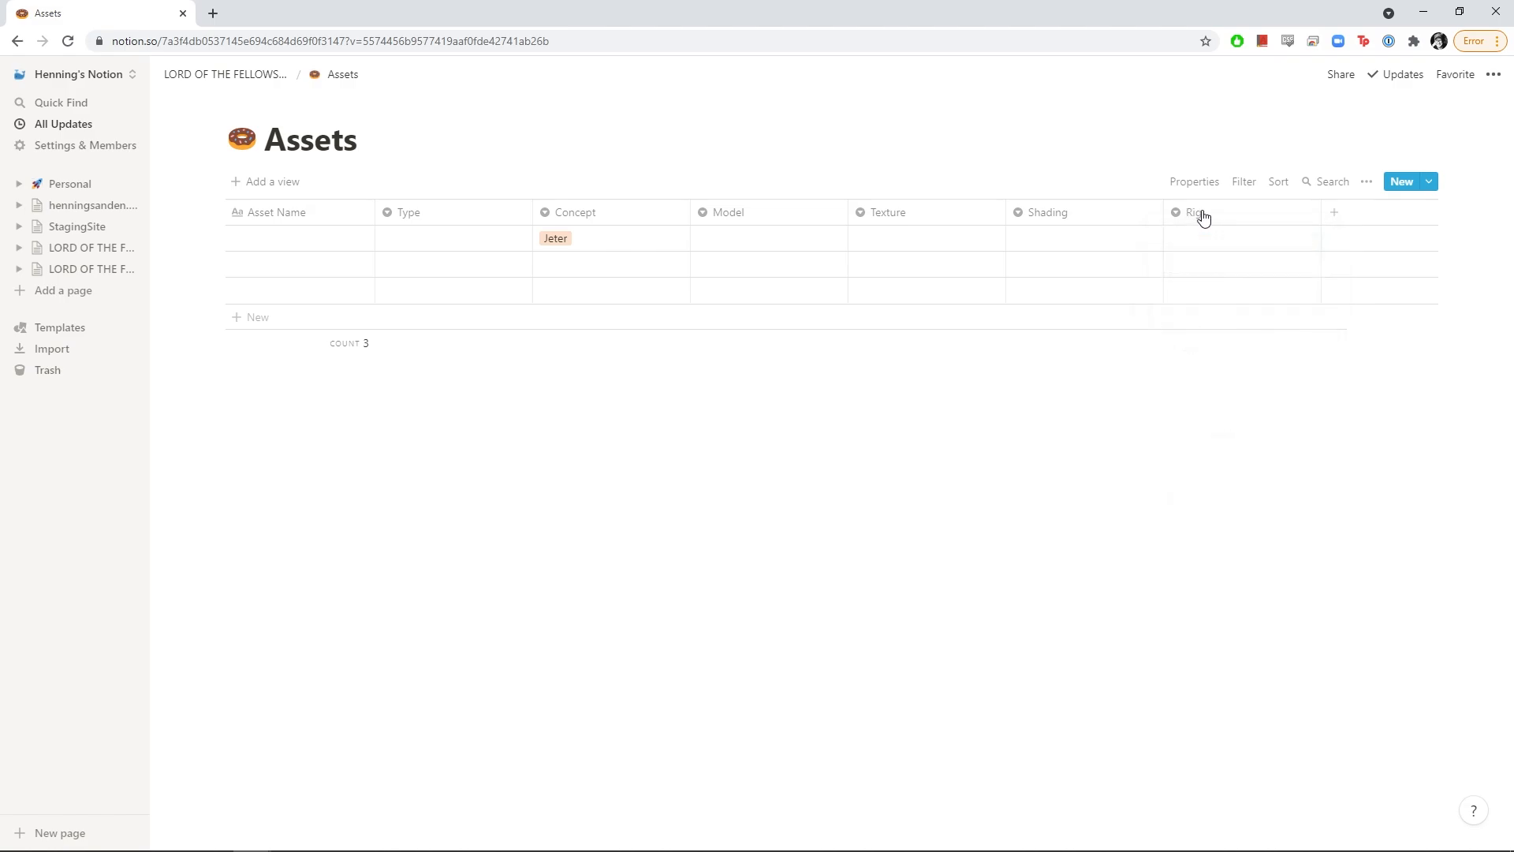
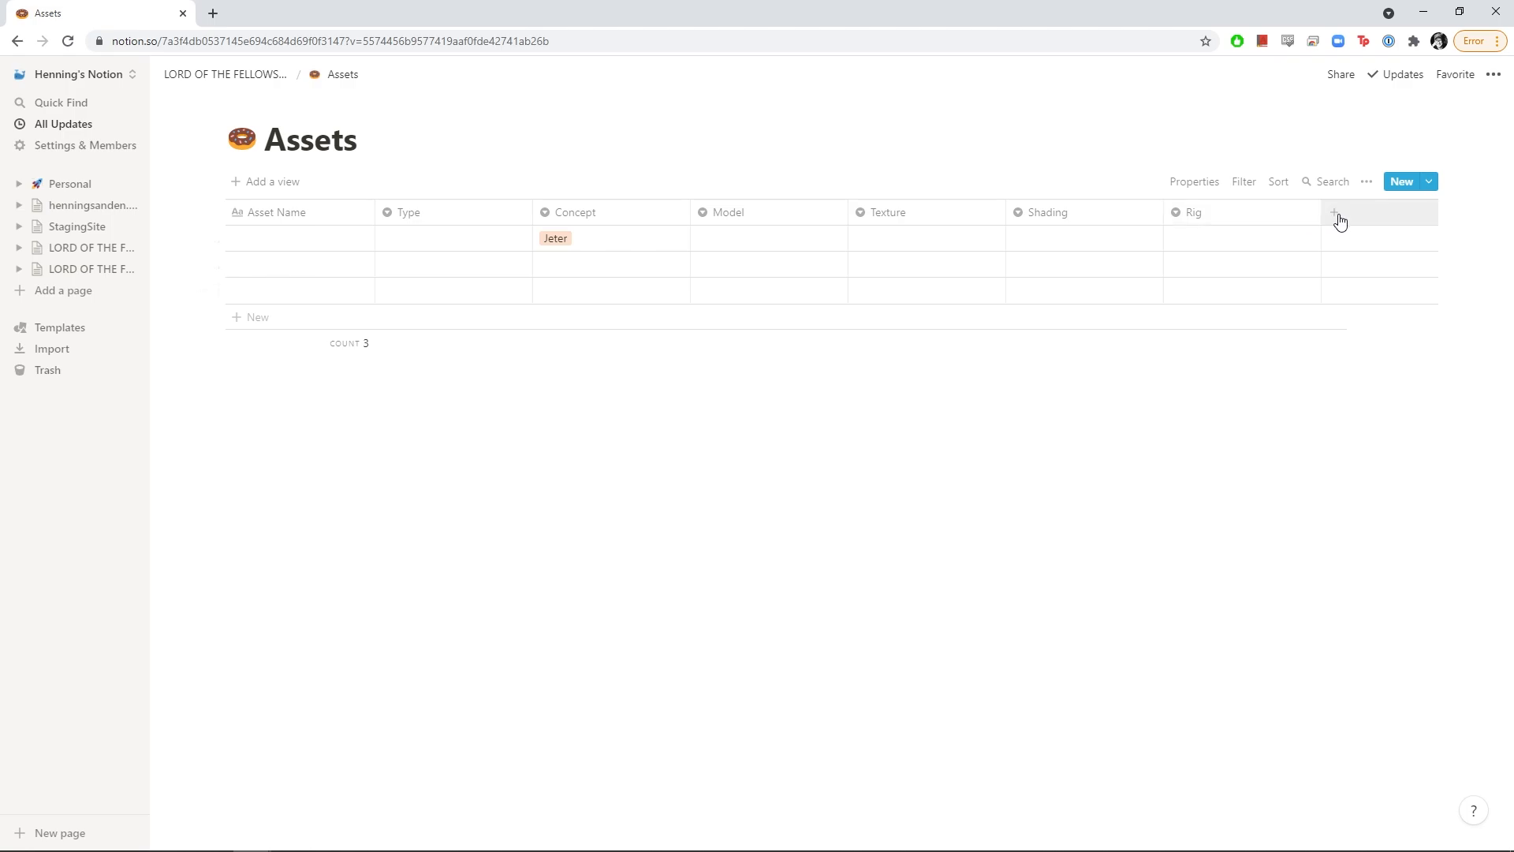
Drag the Rig, Shading, Texture, Model and Concept column borders left to compact them
{"action": "left_click_drag", "start_coordinate": [1321, 214], "coordinate": [940, 215]}
{"action": "left_click", "coordinate": [1004, 220]}
{"action": "left_click", "coordinate": [1005, 213]}
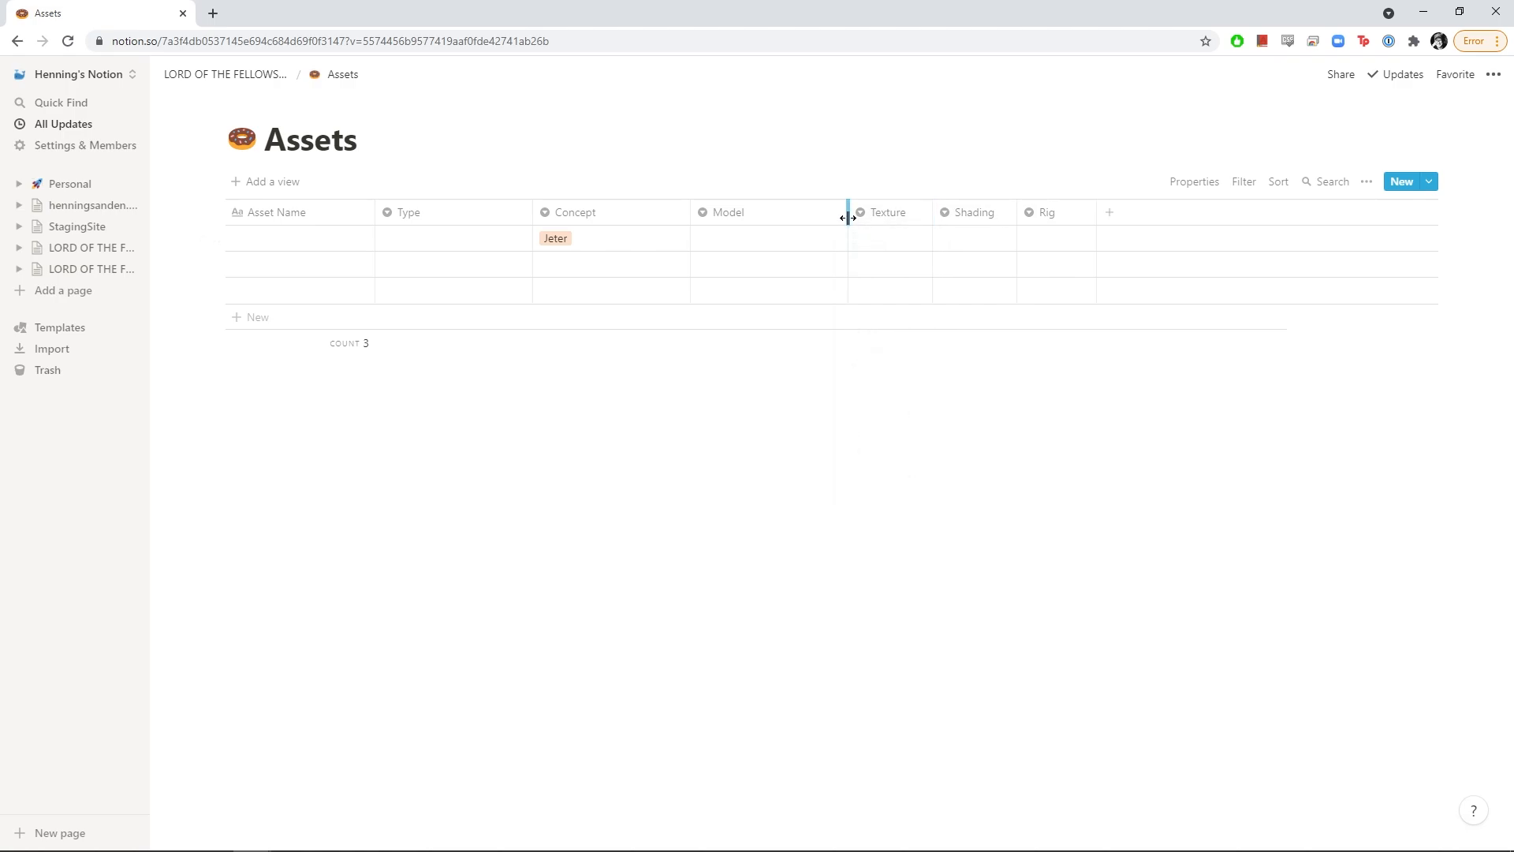
{"action": "left_click_drag", "start_coordinate": [848, 216], "coordinate": [779, 224]}
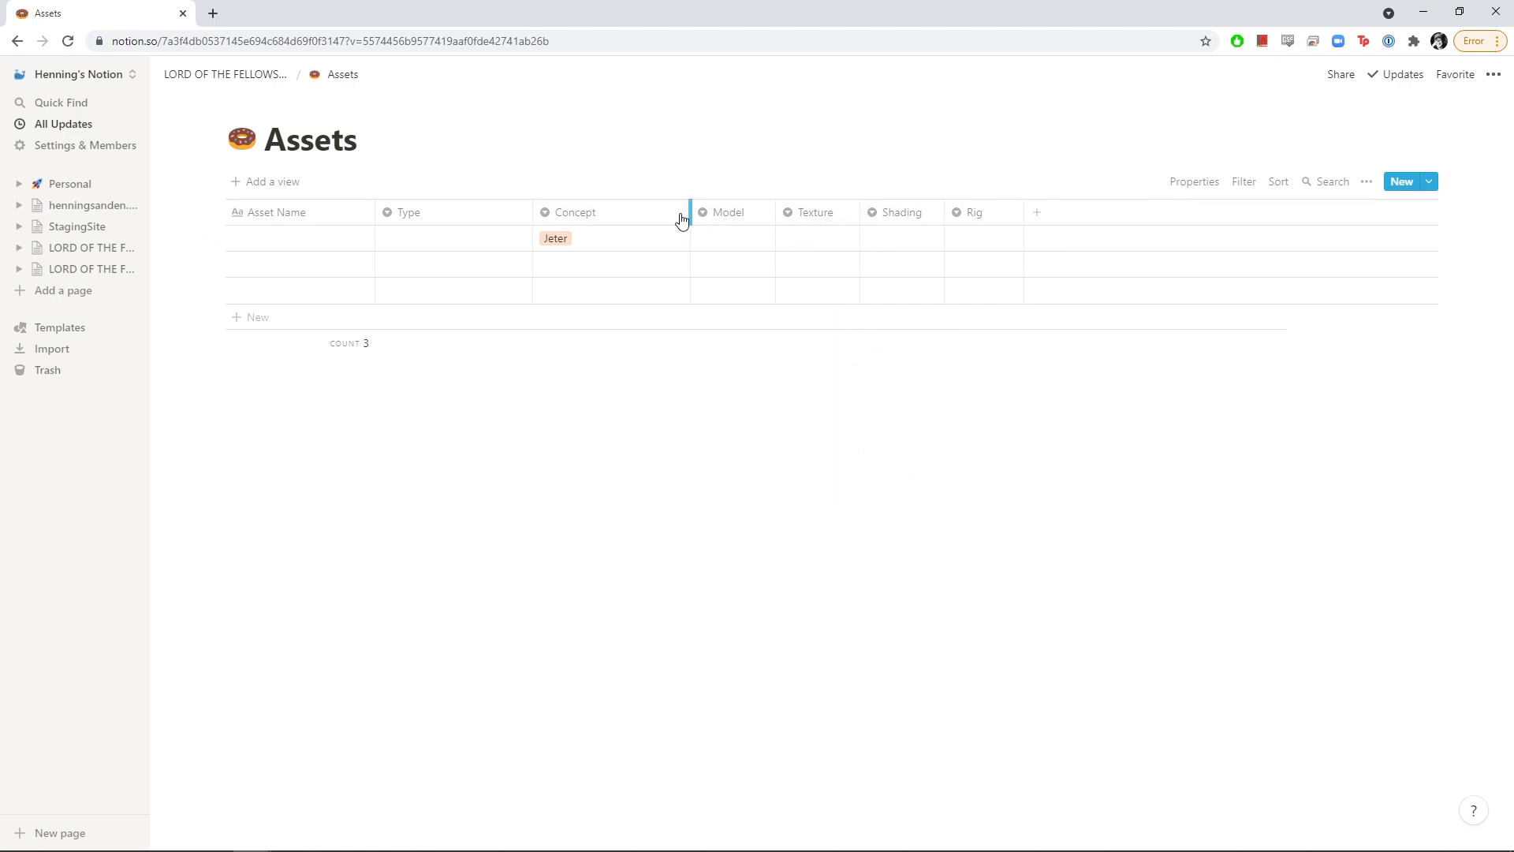
{"action": "left_click_drag", "start_coordinate": [689, 220], "coordinate": [632, 219]}
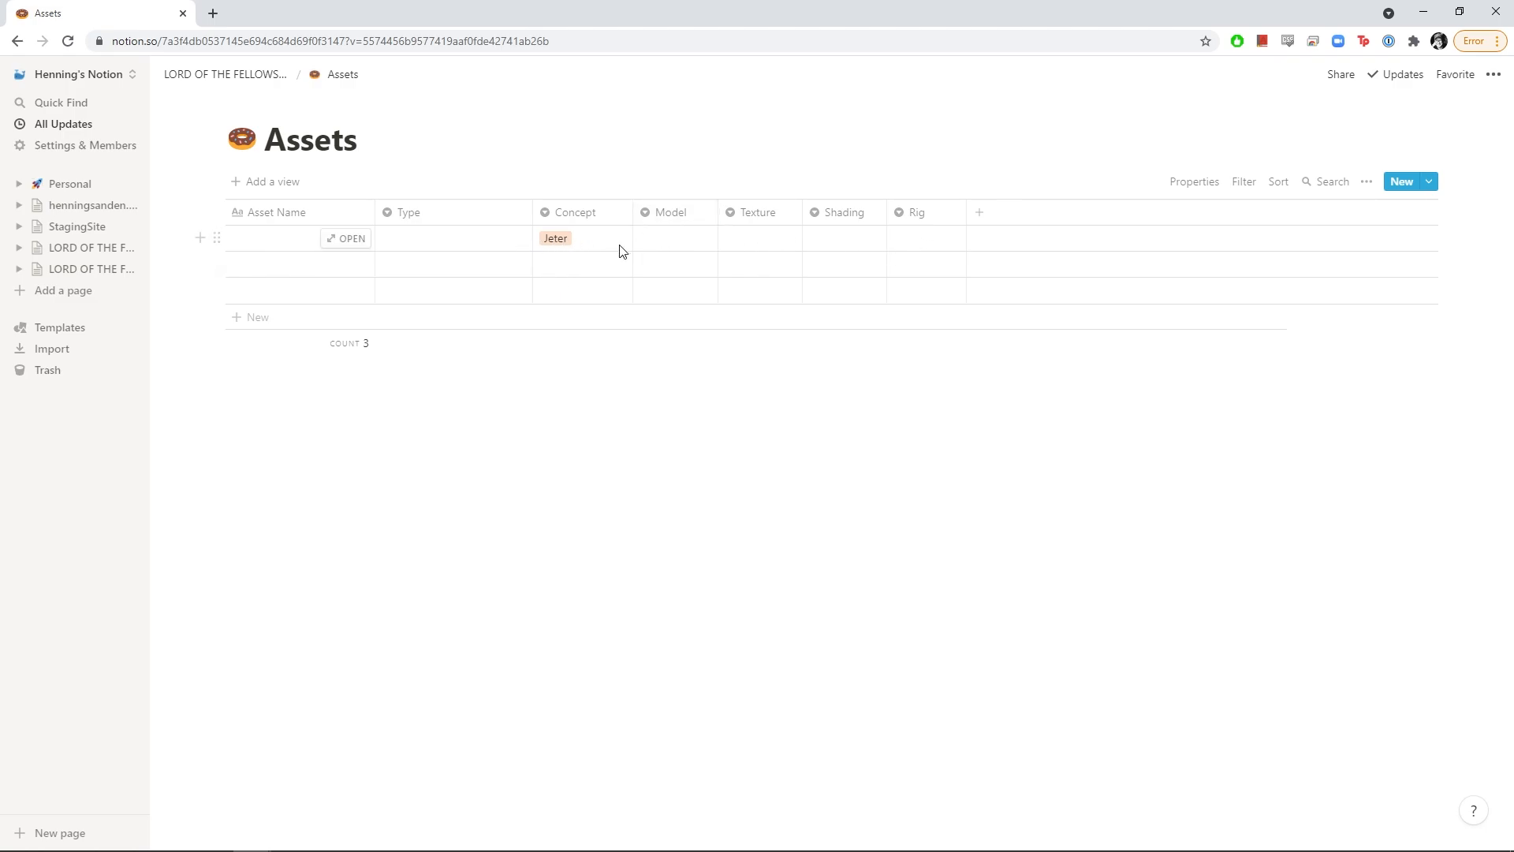
Add a new column to the Assets table named 'Description'
{"action": "left_click", "coordinate": [984, 218]}
{"action": "type", "text": "DE"}
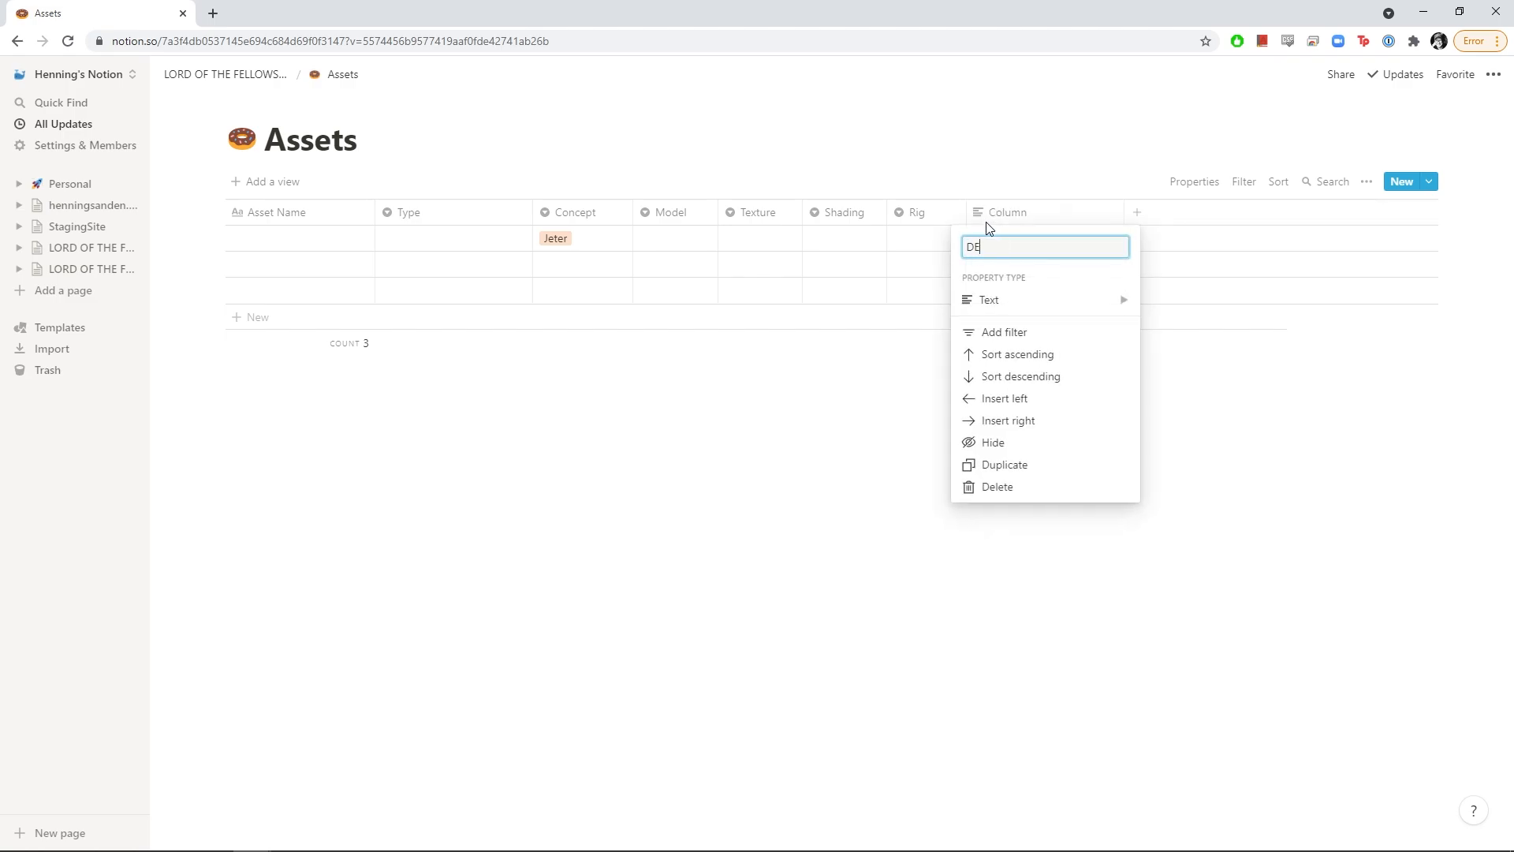
{"action": "type", "text": "scri"}
{"action": "key", "text": "BackSpace"}
{"action": "key", "text": "BackSpace"}
{"action": "key", "text": "BackSpace"}
{"action": "key", "text": "BackSpace"}
{"action": "key", "text": "BackSpace"}
{"action": "type", "text": "escription"}
{"action": "key", "text": "Return"}
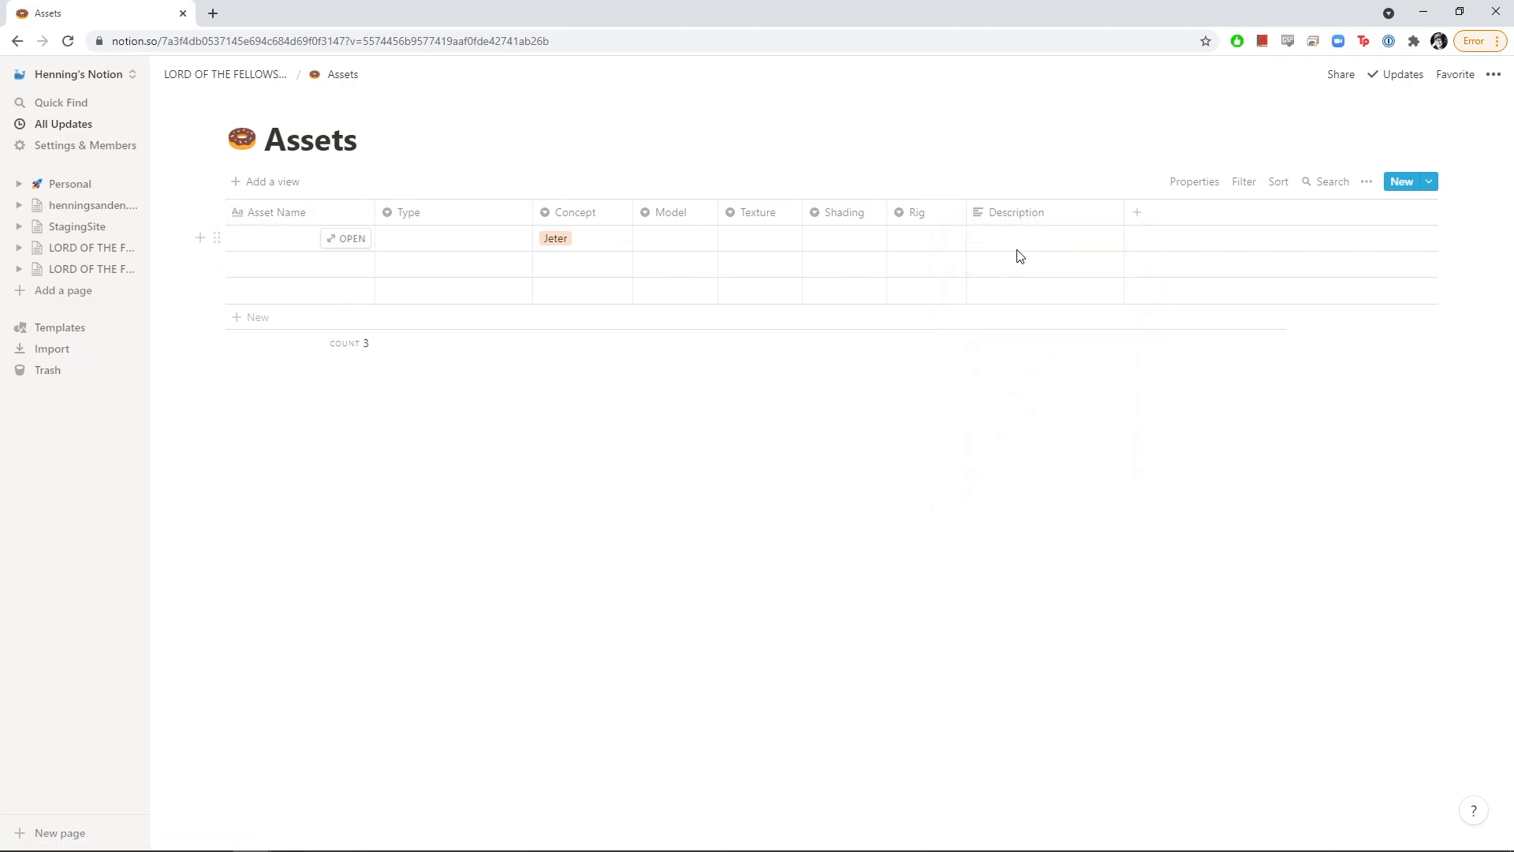
Add a Select-type column named 'LOD'
{"action": "left_click", "coordinate": [1140, 215]}
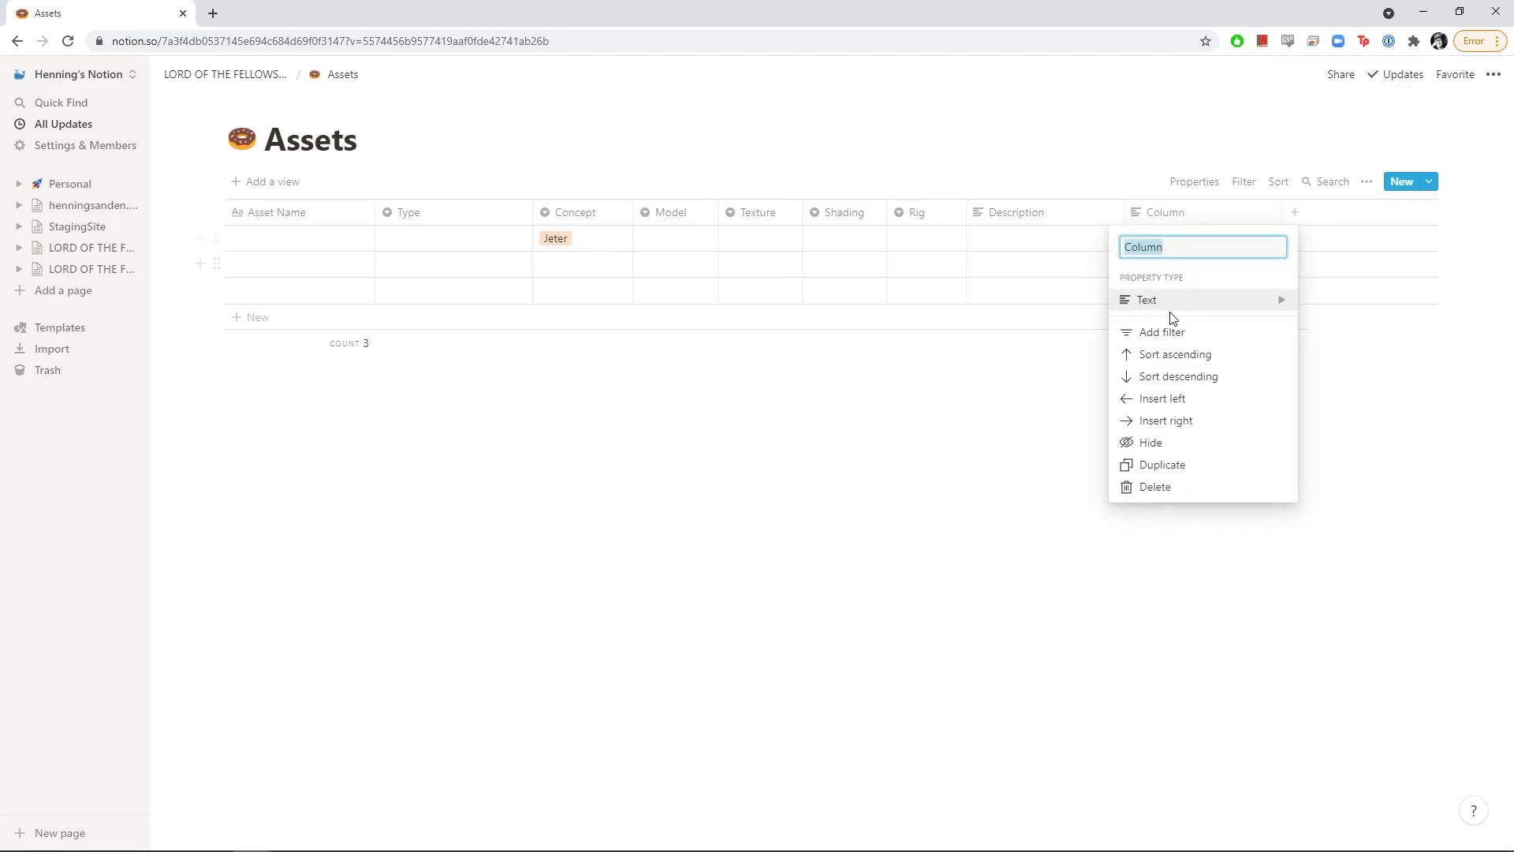
{"action": "mouse_move", "coordinate": [1211, 310]}
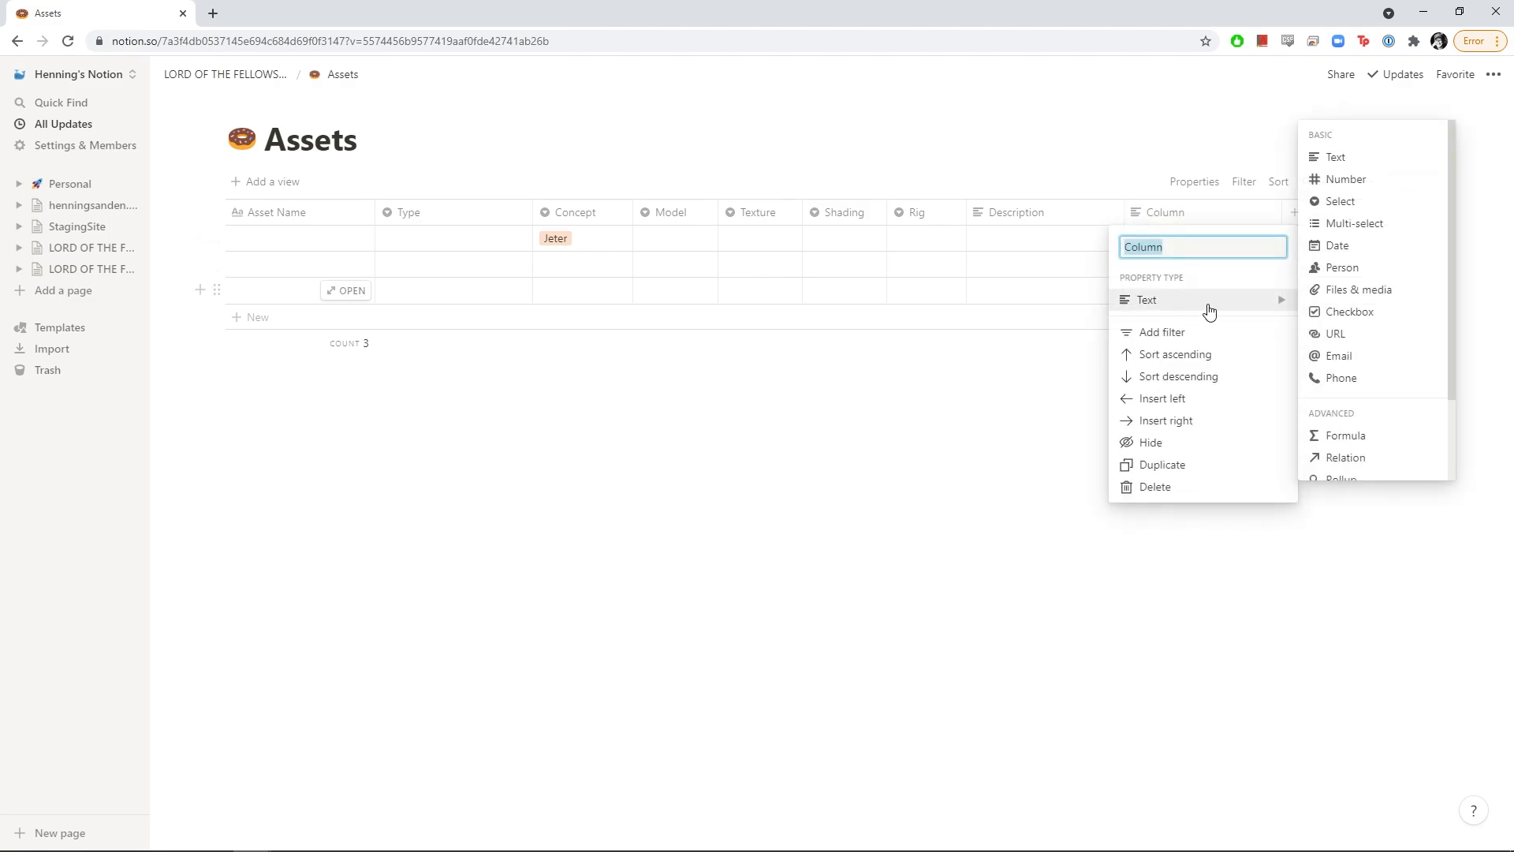
{"action": "left_click", "coordinate": [1354, 206]}
{"action": "left_click", "coordinate": [1199, 216]}
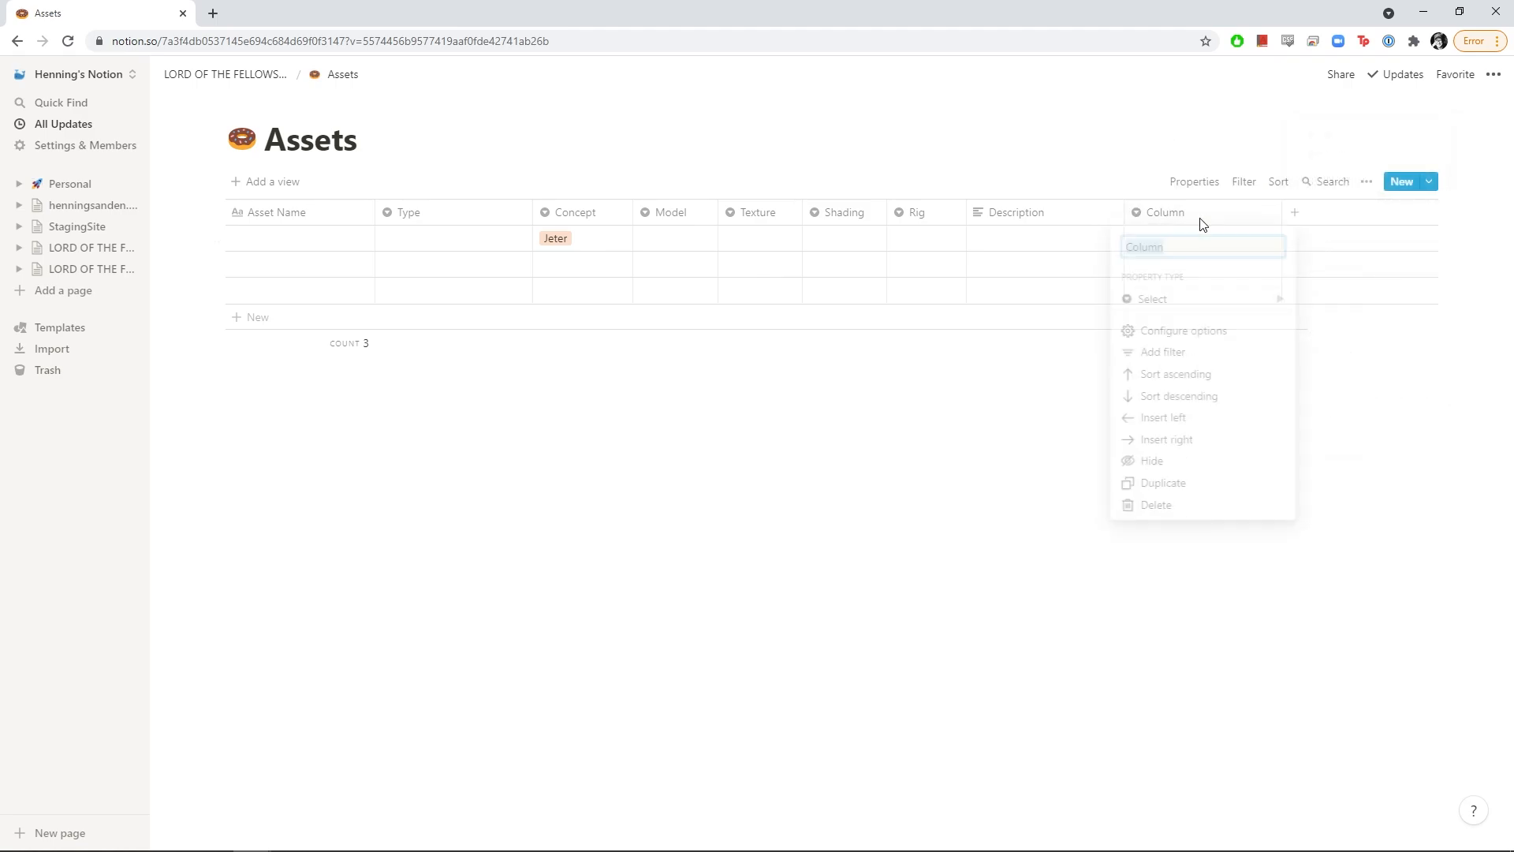
{"action": "double_click", "coordinate": [1188, 250]}
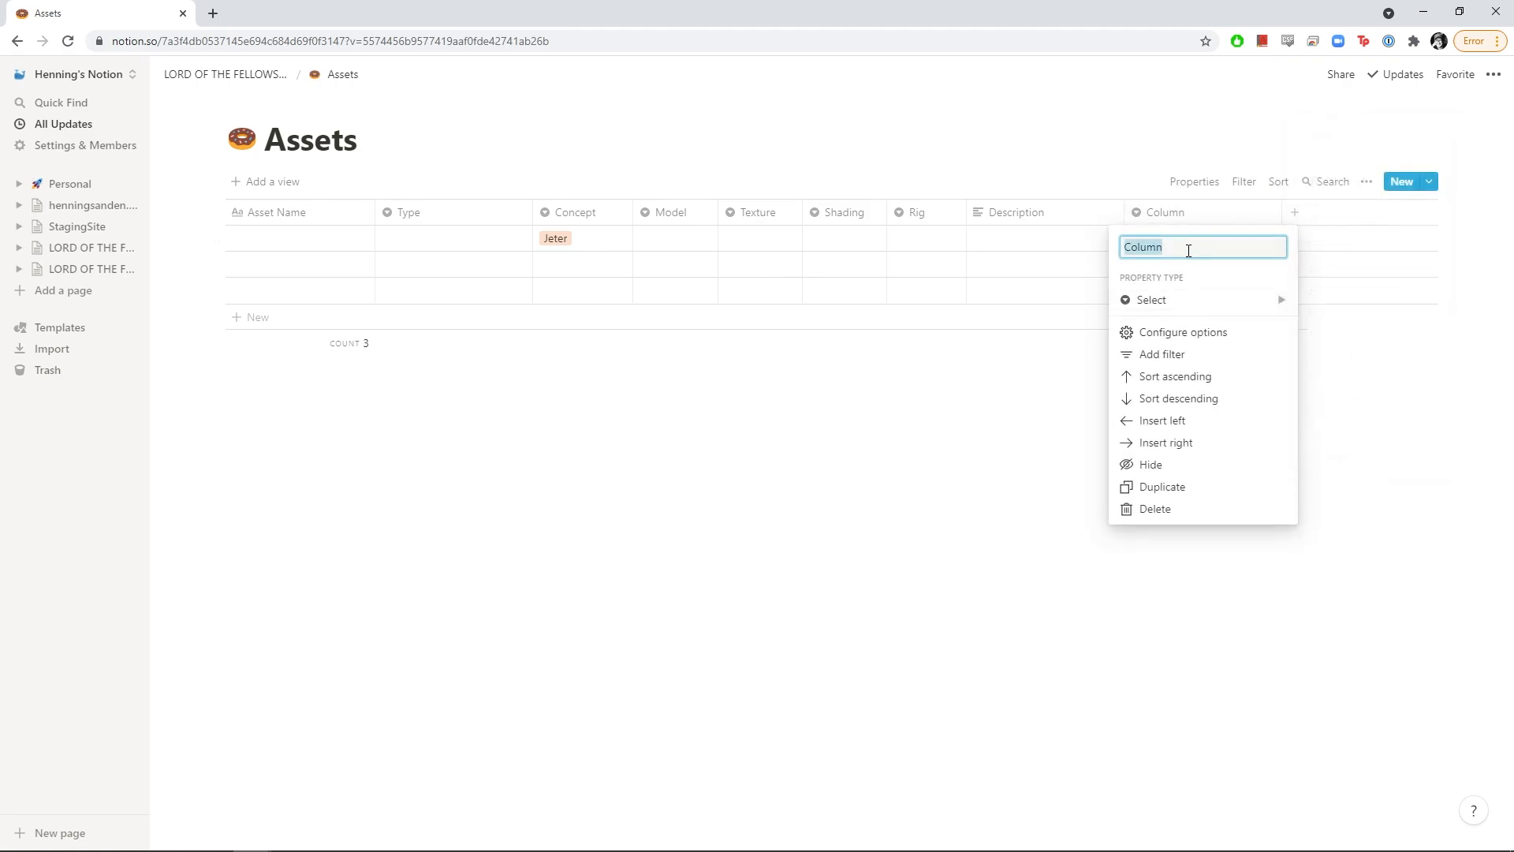
{"action": "type", "text": "LOD"}
{"action": "key", "text": "Return"}
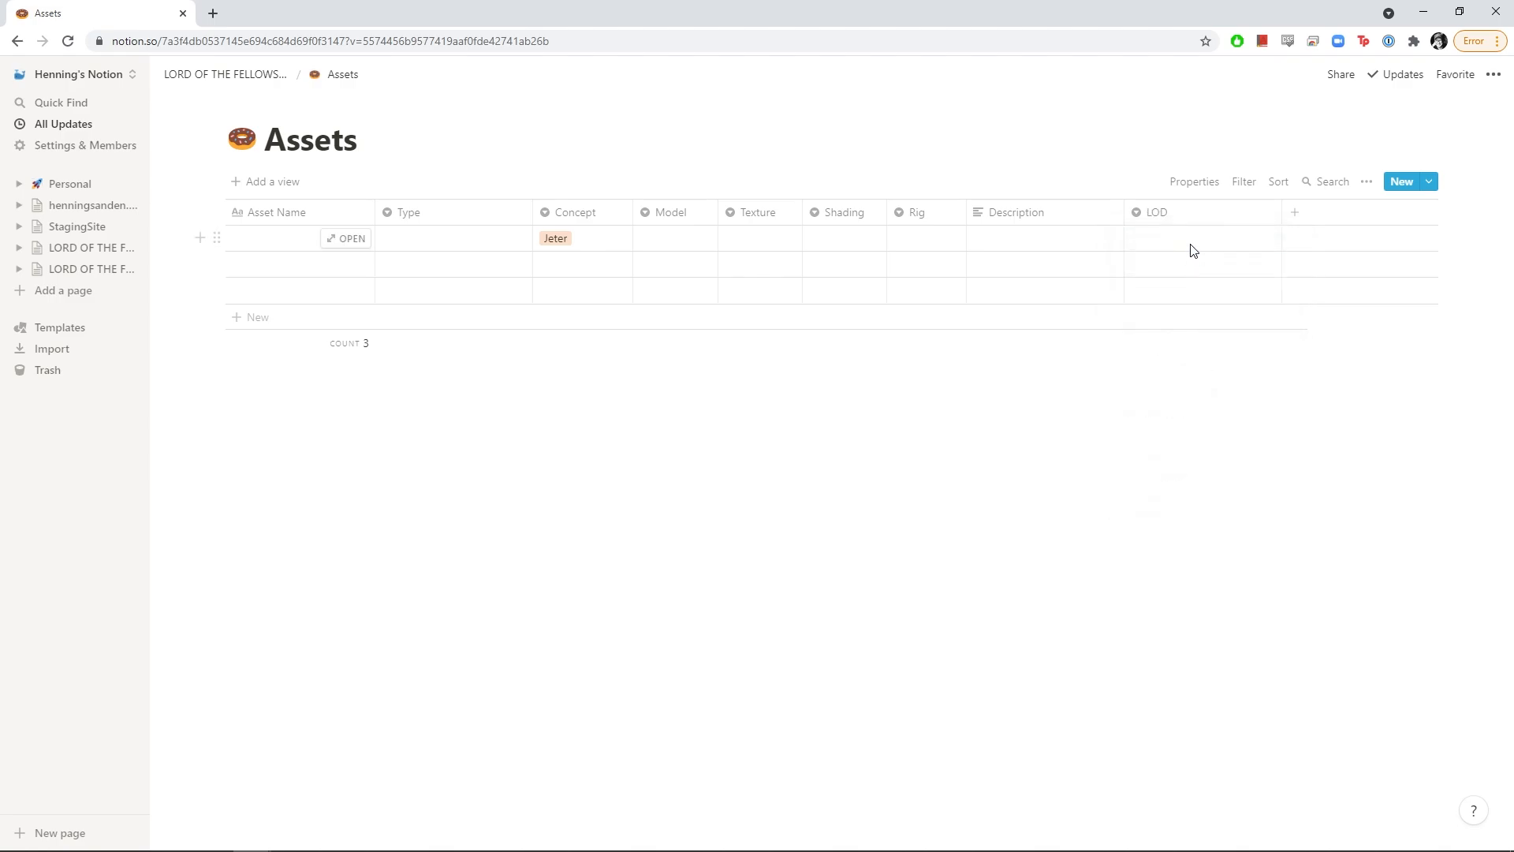
Create LOD options A, B and C from the first asset's LOD cell
{"action": "left_click", "coordinate": [1193, 251]}
{"action": "type", "text": "A"}
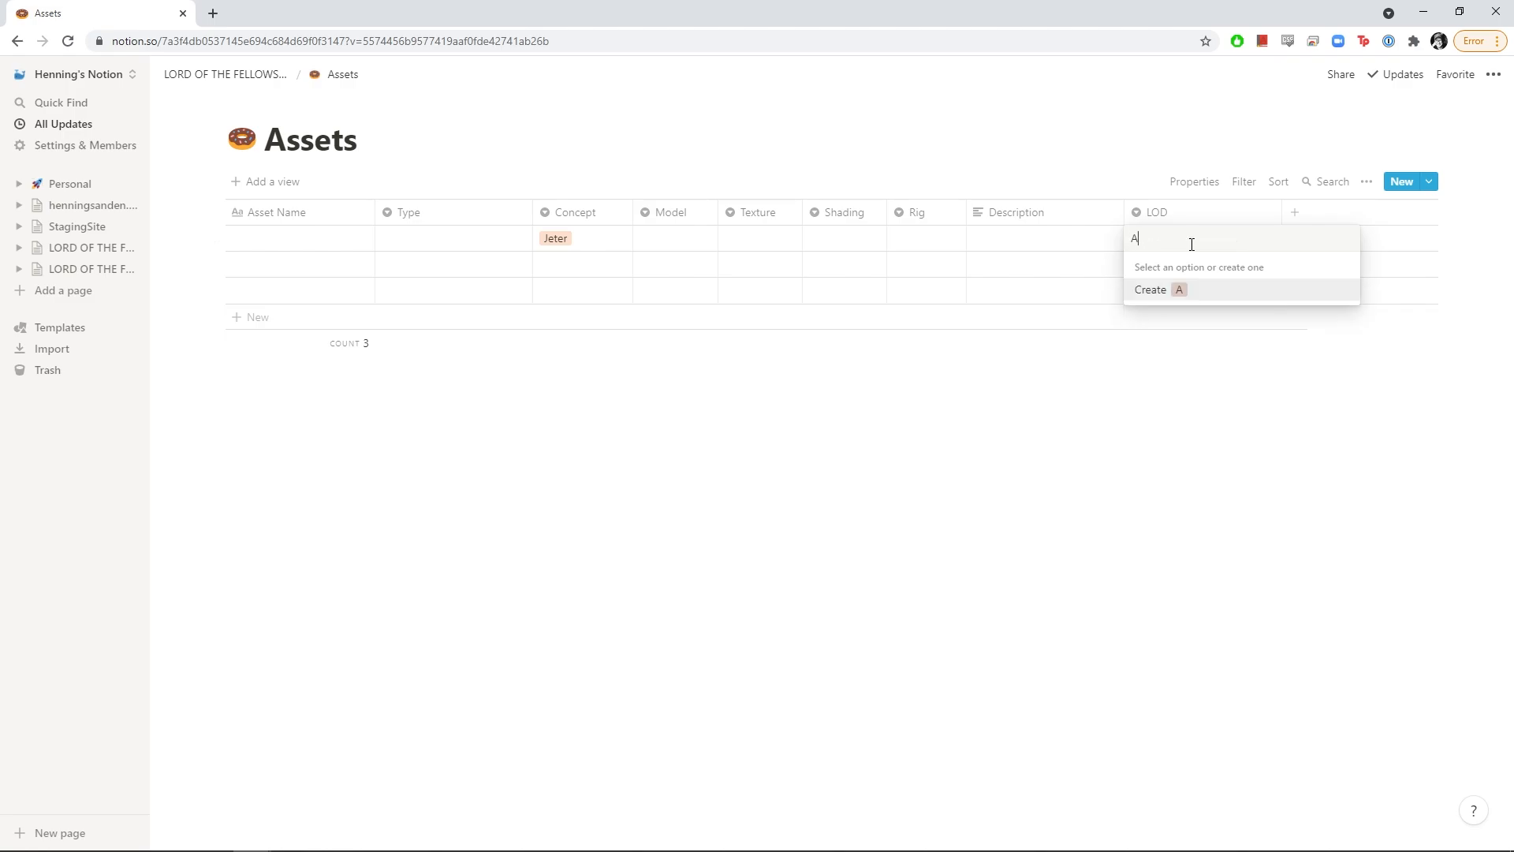
{"action": "key", "text": "Return"}
{"action": "left_click", "coordinate": [1193, 243]}
{"action": "key", "text": "BackSpace"}
{"action": "type", "text": "B"}
{"action": "key", "text": "Return"}
{"action": "left_click", "coordinate": [1192, 245]}
{"action": "key", "text": "BackSpace"}
{"action": "type", "text": "C"}
{"action": "key", "text": "Return"}
Set the first asset's LOD to a new 'Hero A' option, moved to the list top
{"action": "left_click", "coordinate": [1191, 243]}
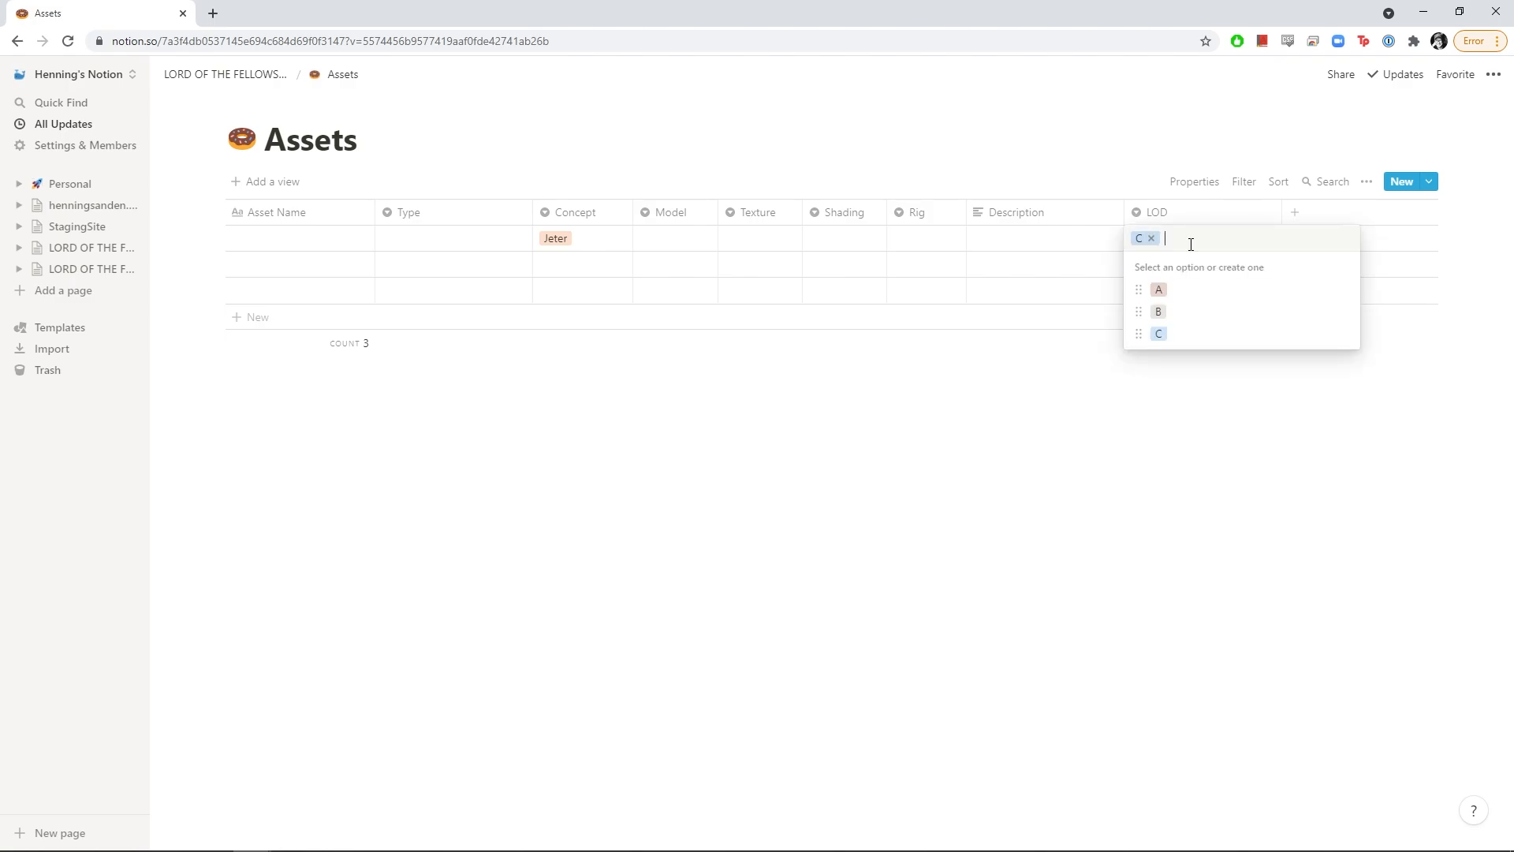
{"action": "key", "text": "BackSpace"}
{"action": "type", "text": "Hero A"}
{"action": "key", "text": "Return"}
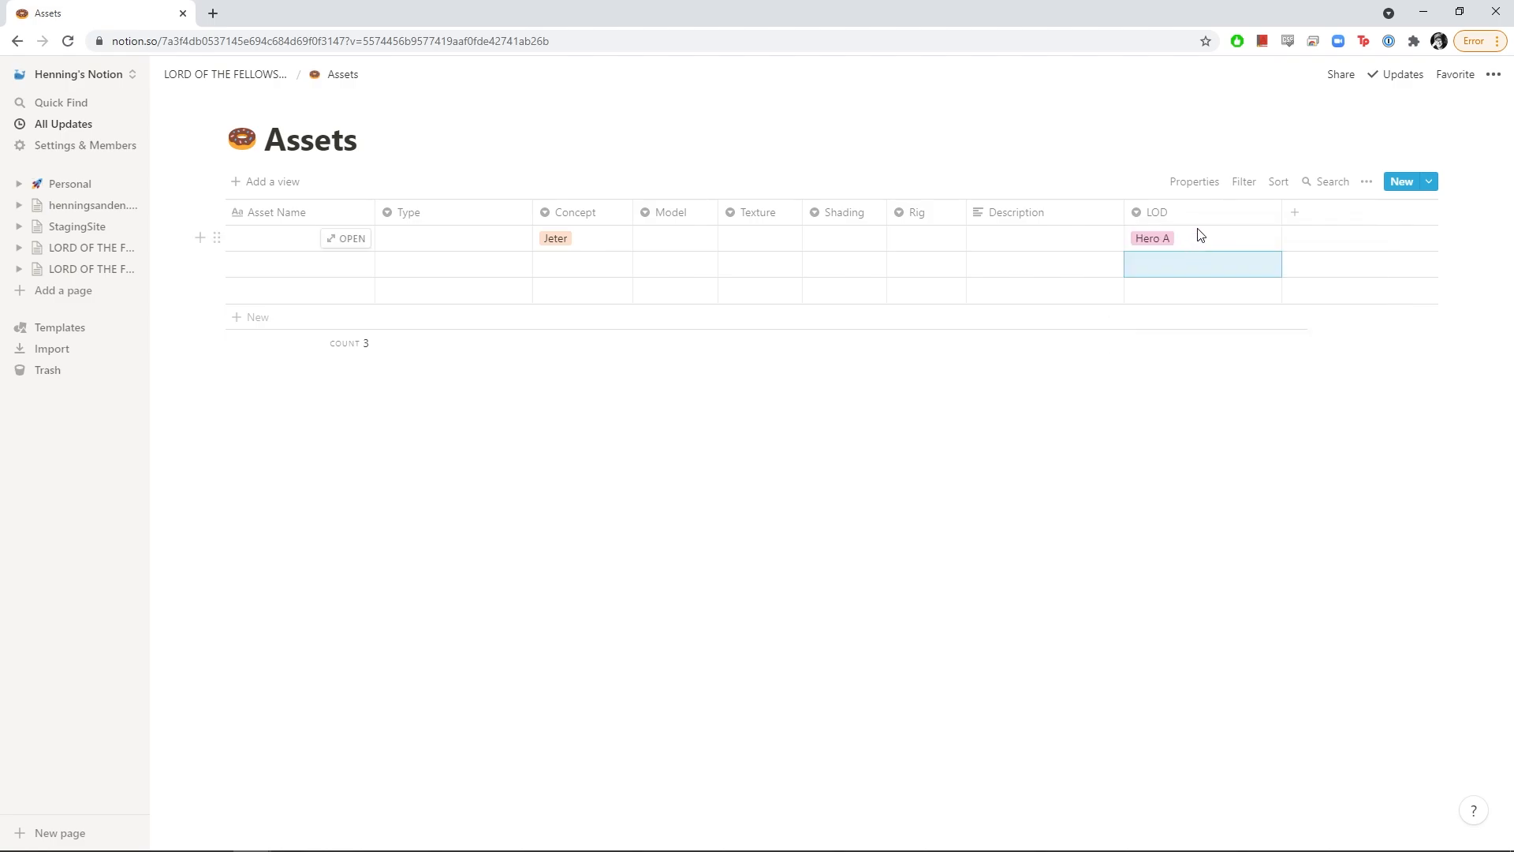
{"action": "left_click", "coordinate": [1201, 242]}
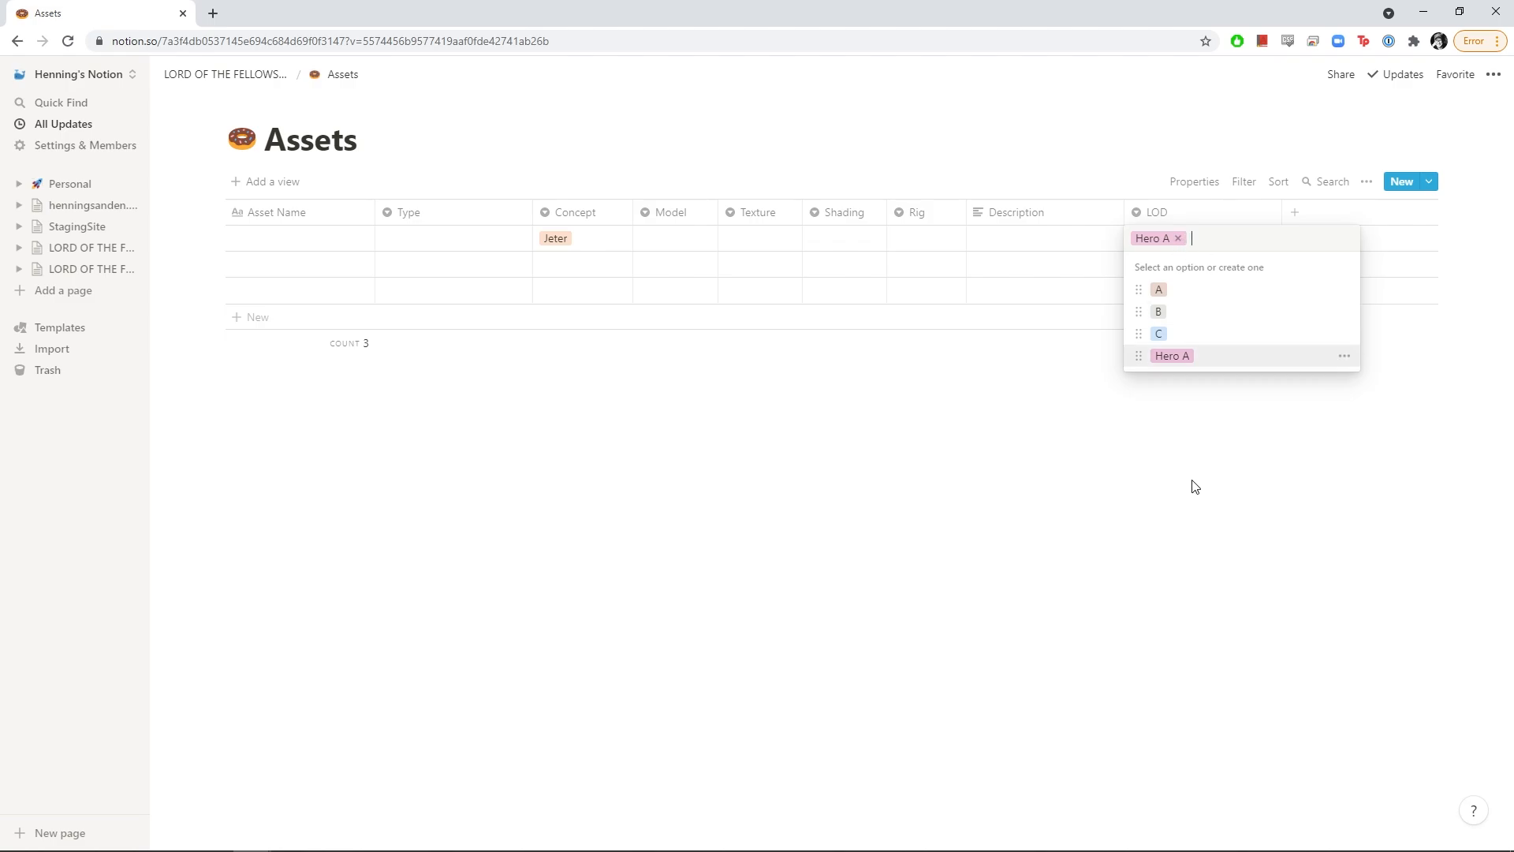
{"action": "left_click_drag", "start_coordinate": [1139, 356], "coordinate": [1140, 289]}
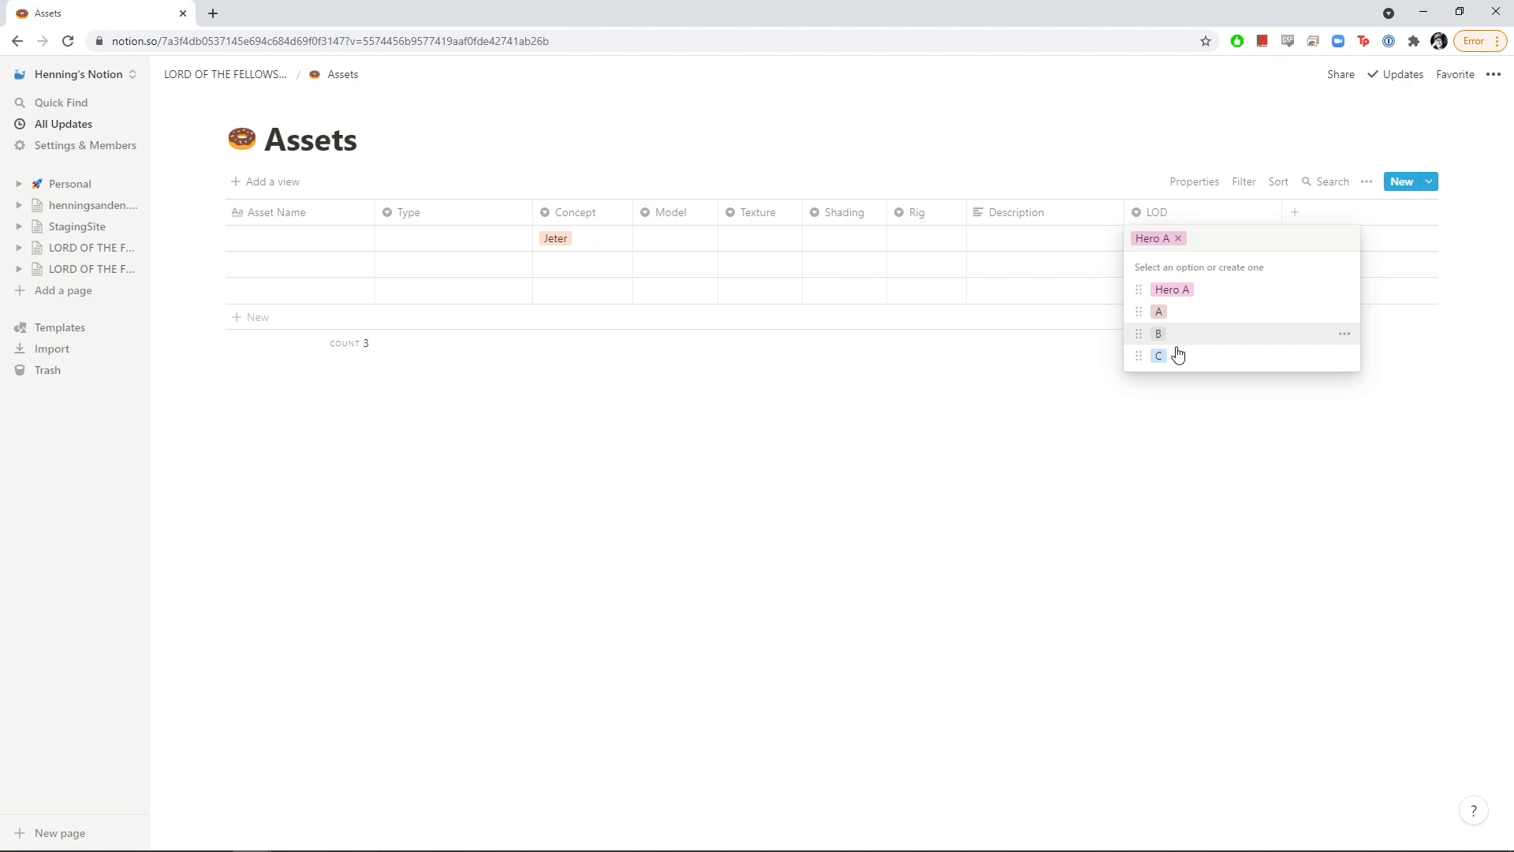
{"action": "left_click", "coordinate": [1133, 424]}
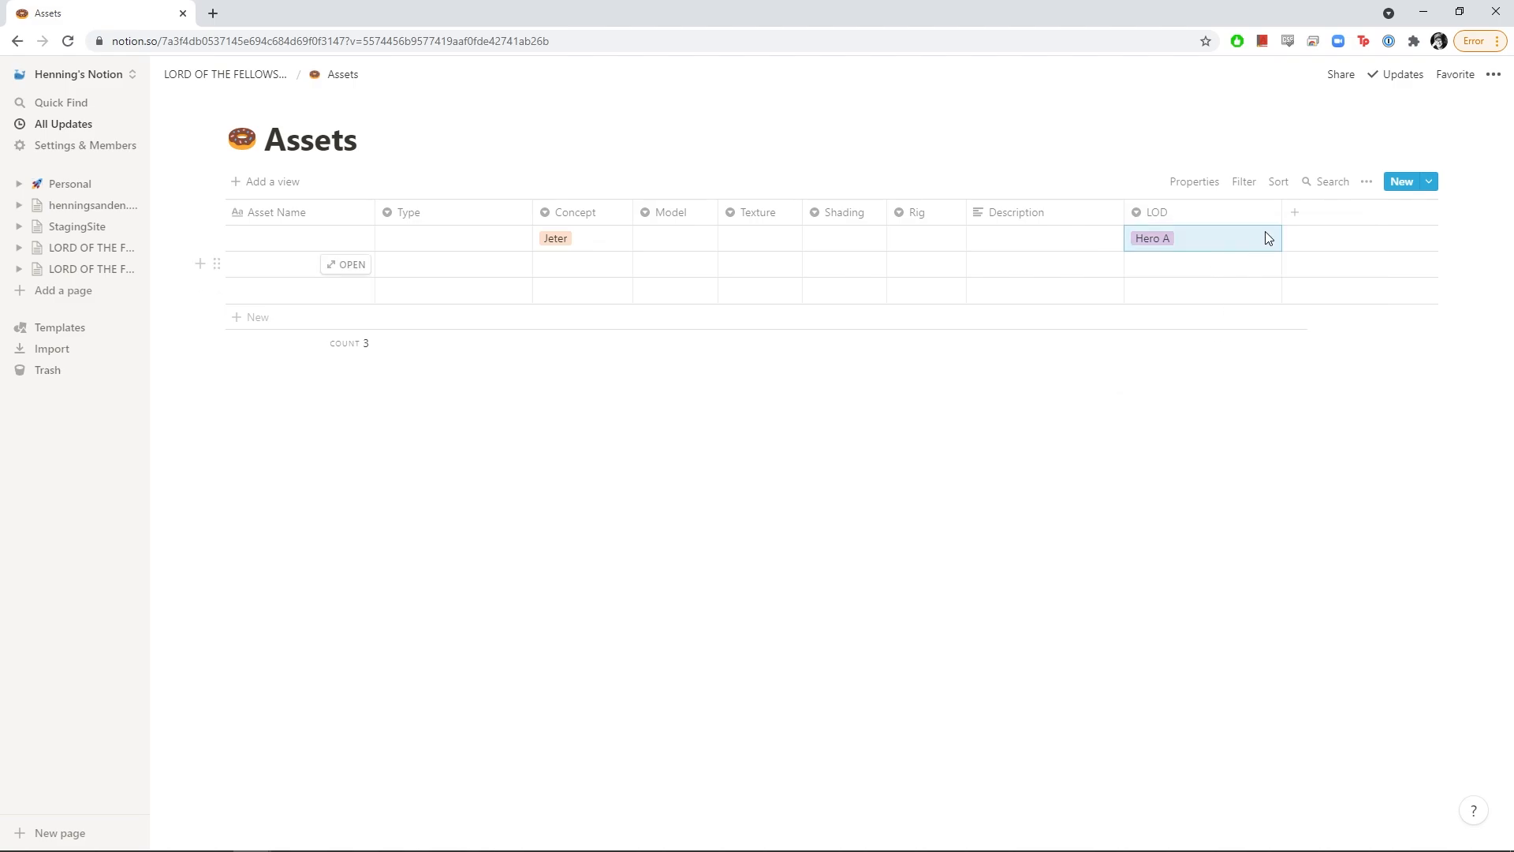
Add a column named 'Ref' after LOD
{"action": "left_click", "coordinate": [1296, 213]}
{"action": "type", "text": "RE"}
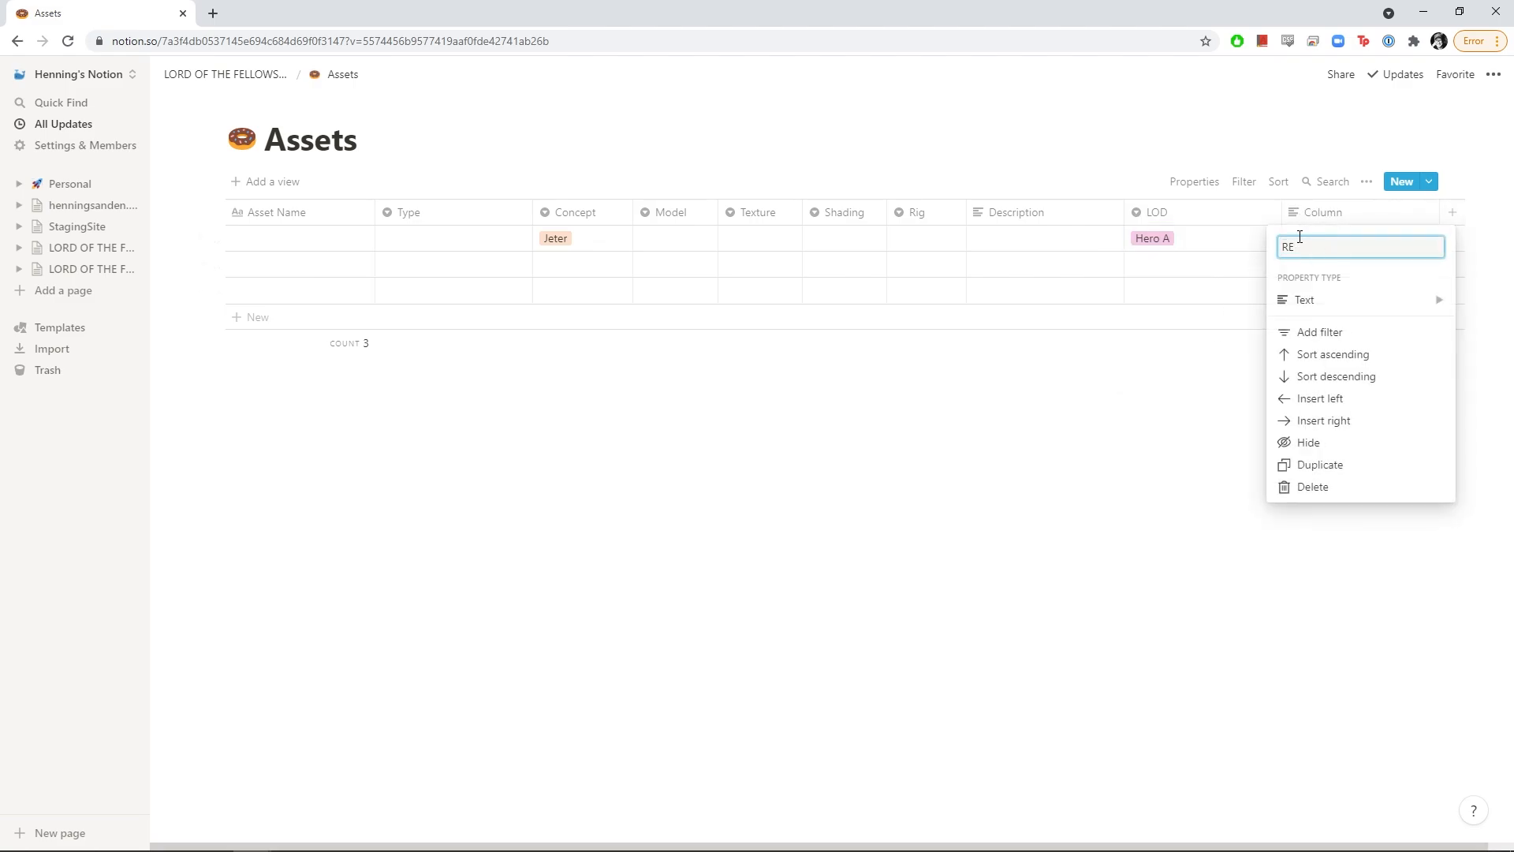
{"action": "type", "text": "f"}
{"action": "key", "text": "Return"}
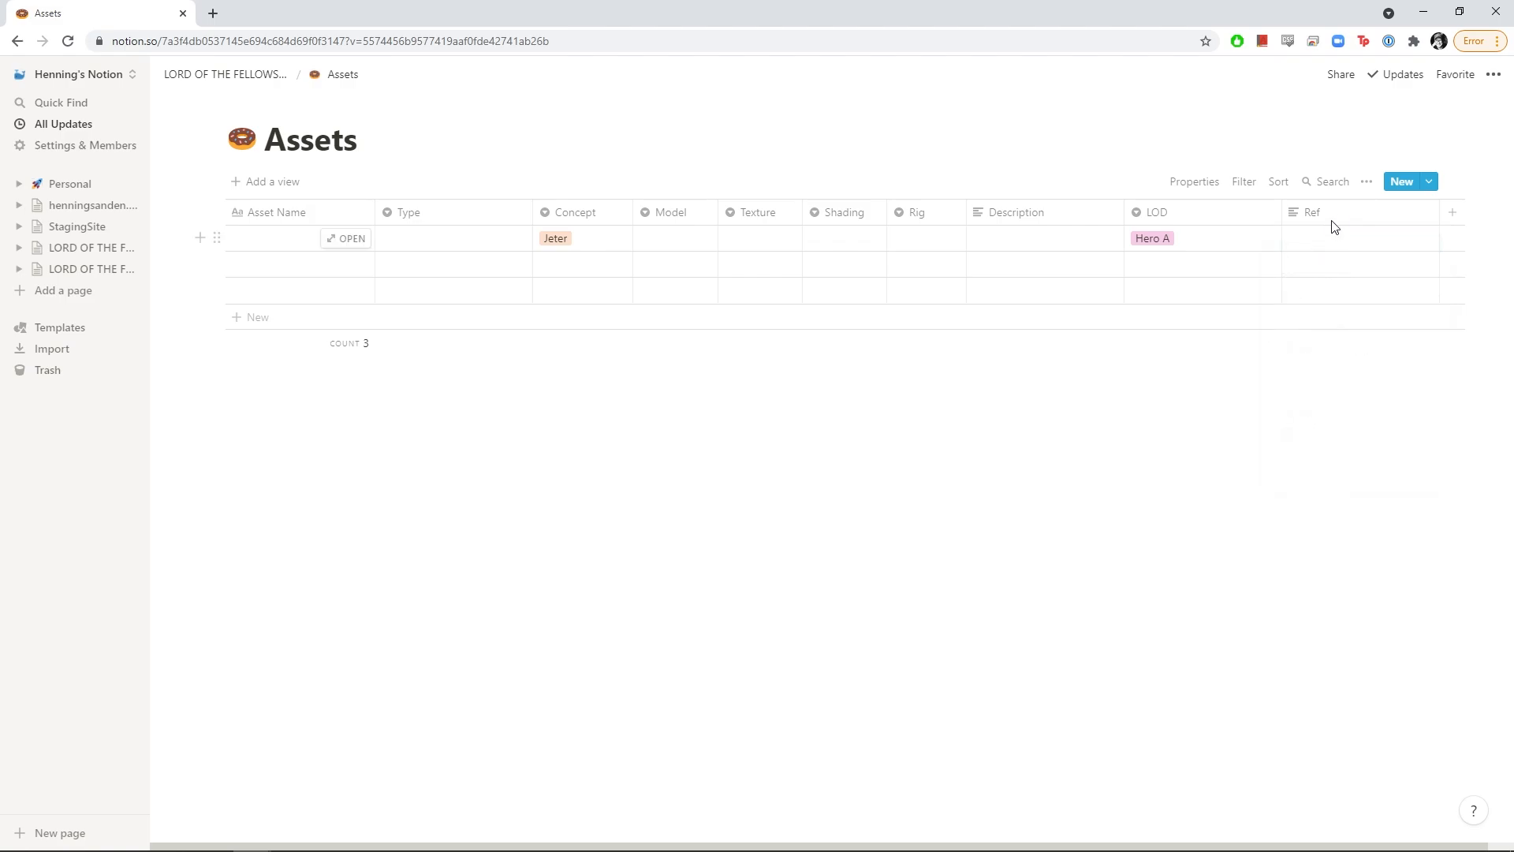
Add a Date-type column named 'Duration' and narrow the Ref column
{"action": "left_click", "coordinate": [1455, 215]}
{"action": "left_click", "coordinate": [1367, 299]}
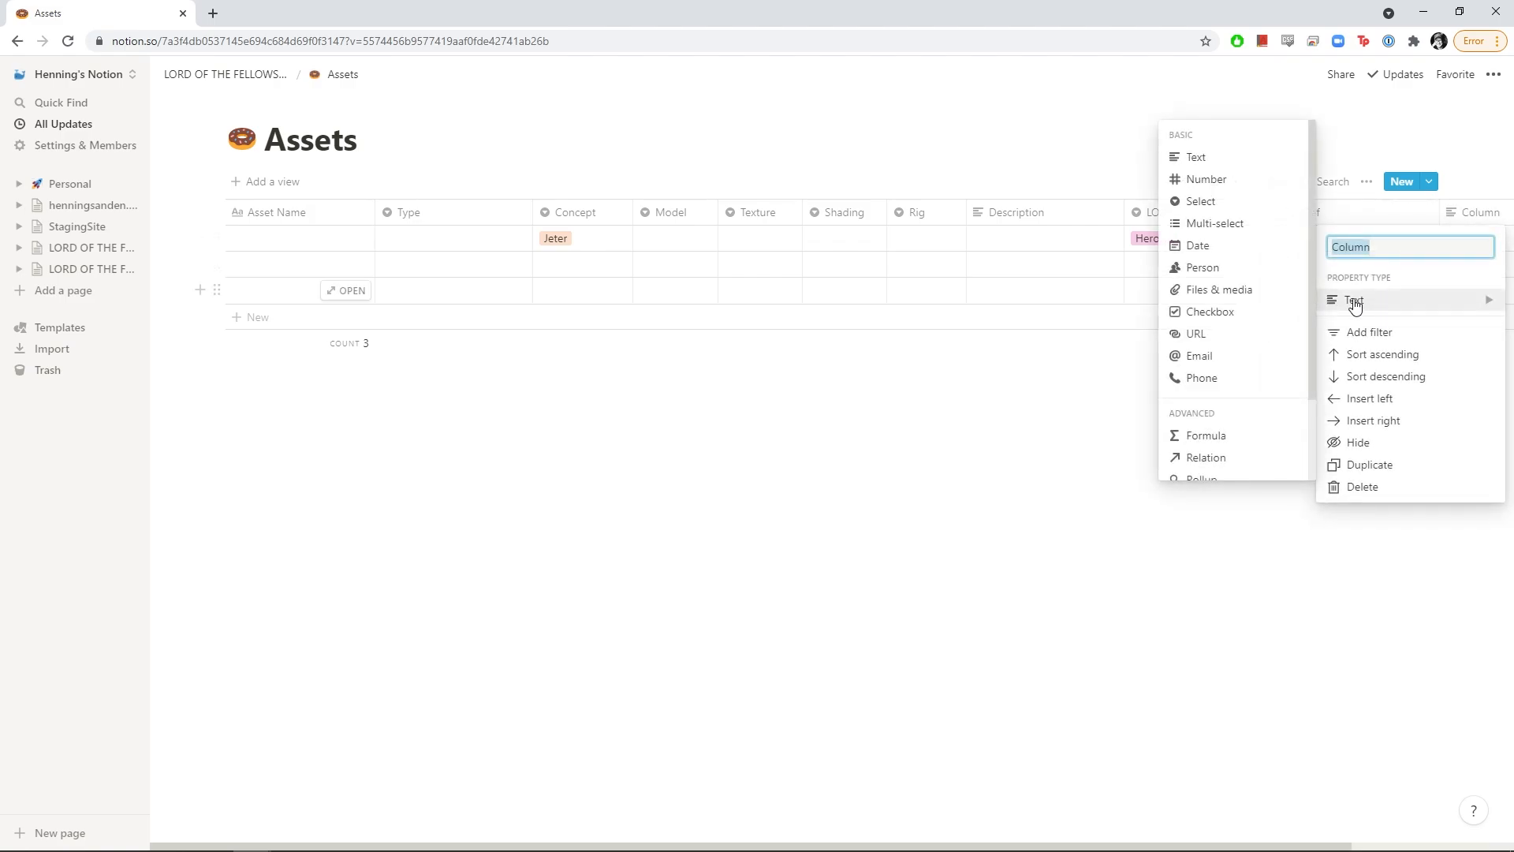
{"action": "left_click", "coordinate": [1212, 246]}
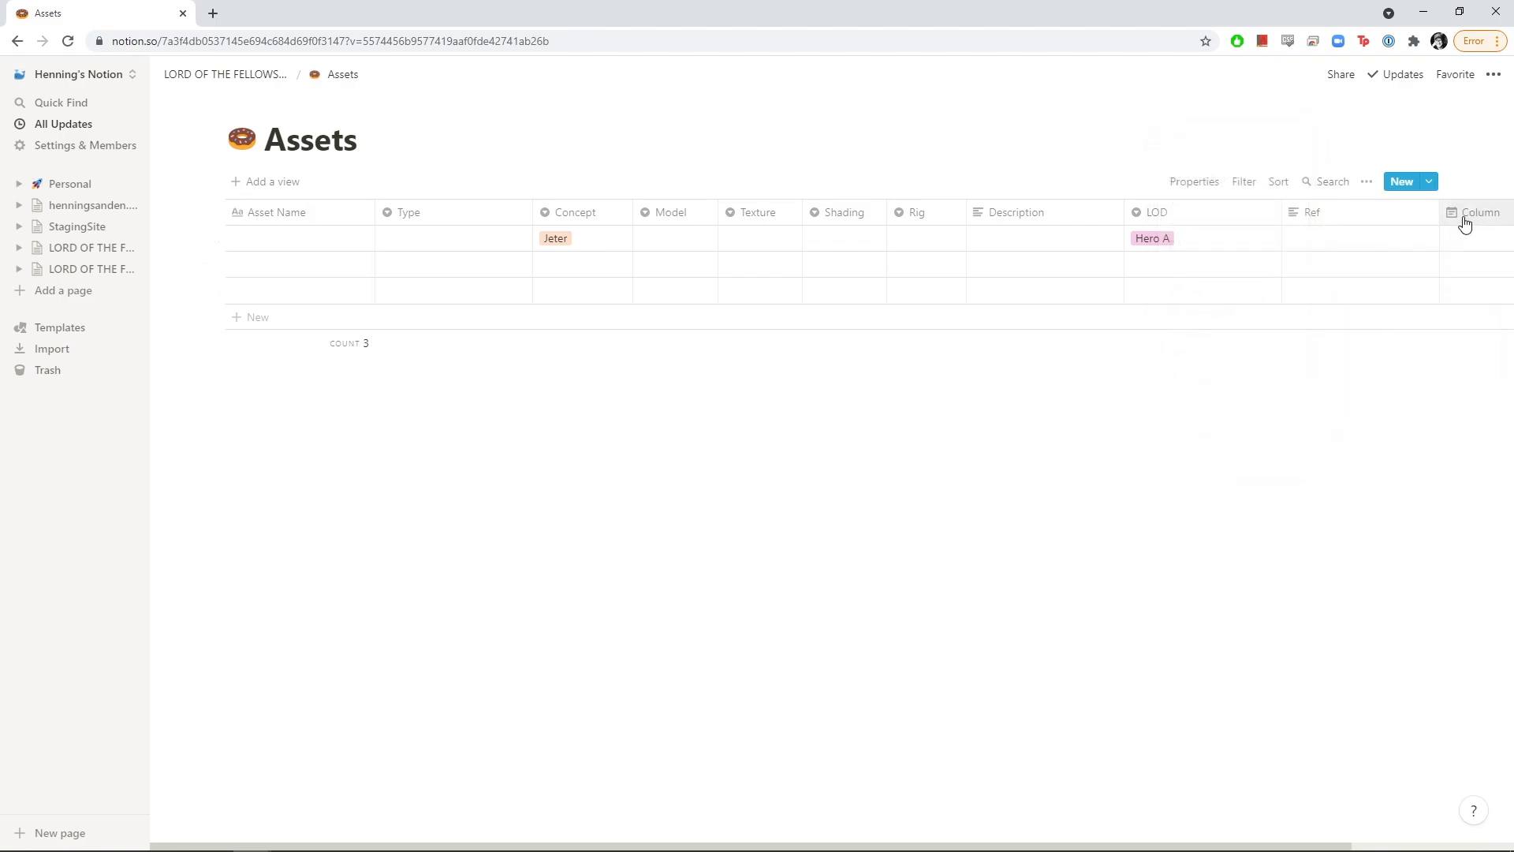
{"action": "left_click_drag", "start_coordinate": [1440, 223], "coordinate": [1361, 220]}
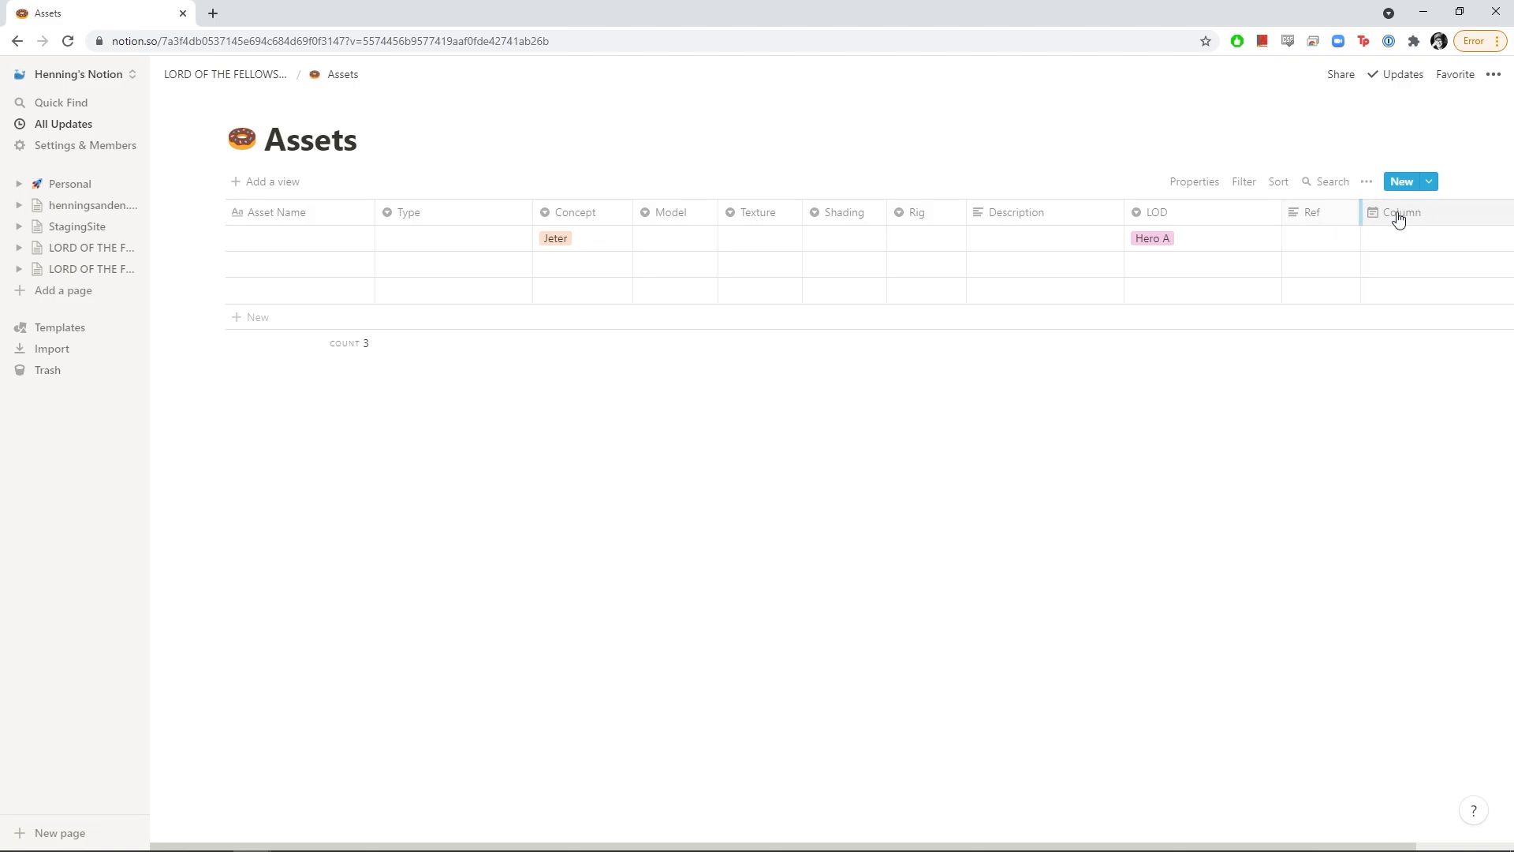
{"action": "left_click", "coordinate": [1439, 220]}
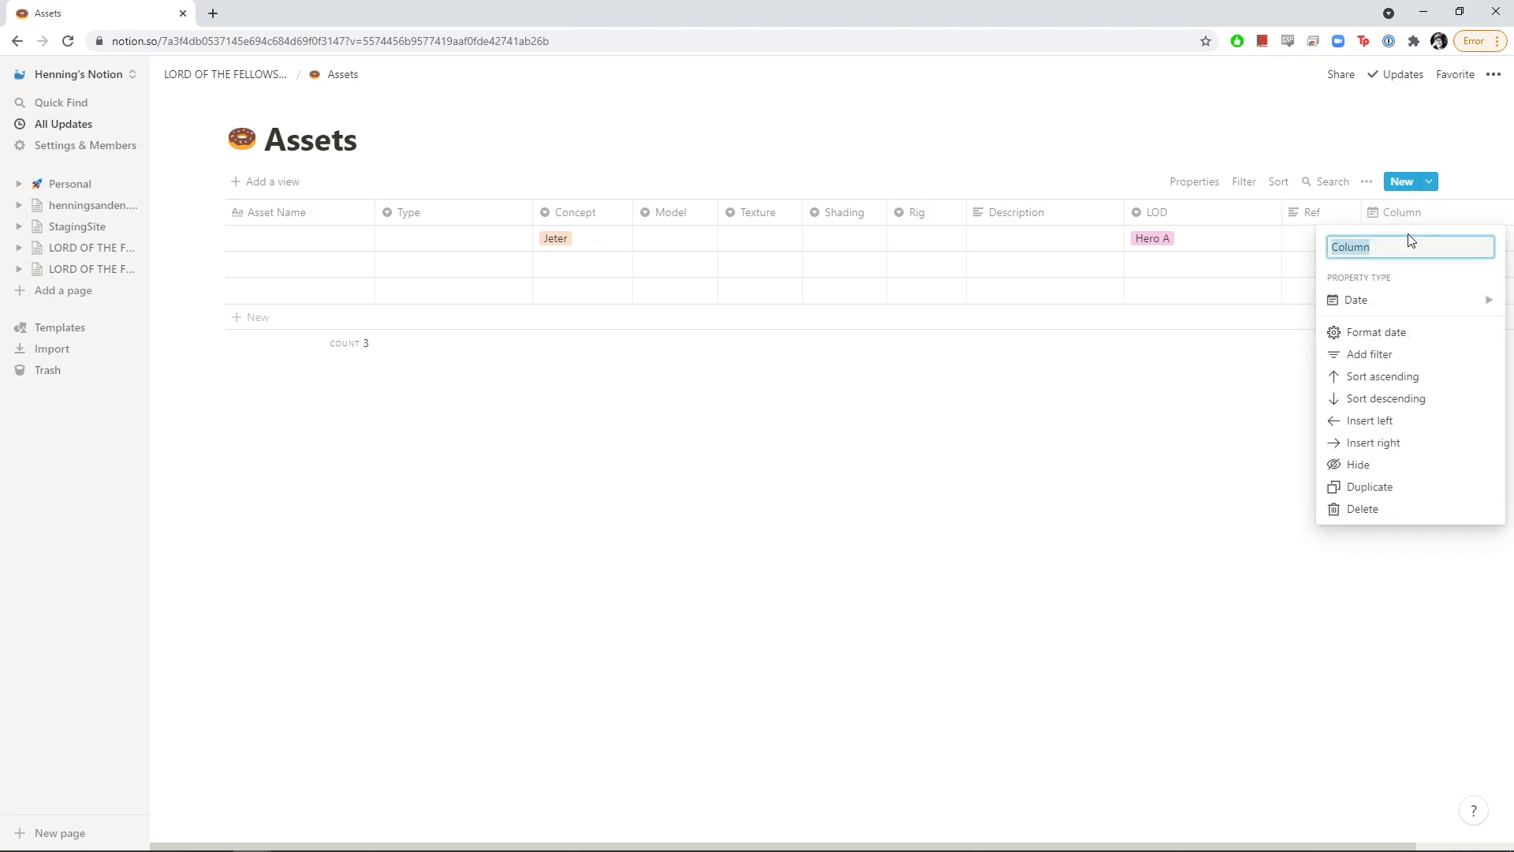
{"action": "type", "text": "Duration"}
{"action": "key", "text": "Return"}
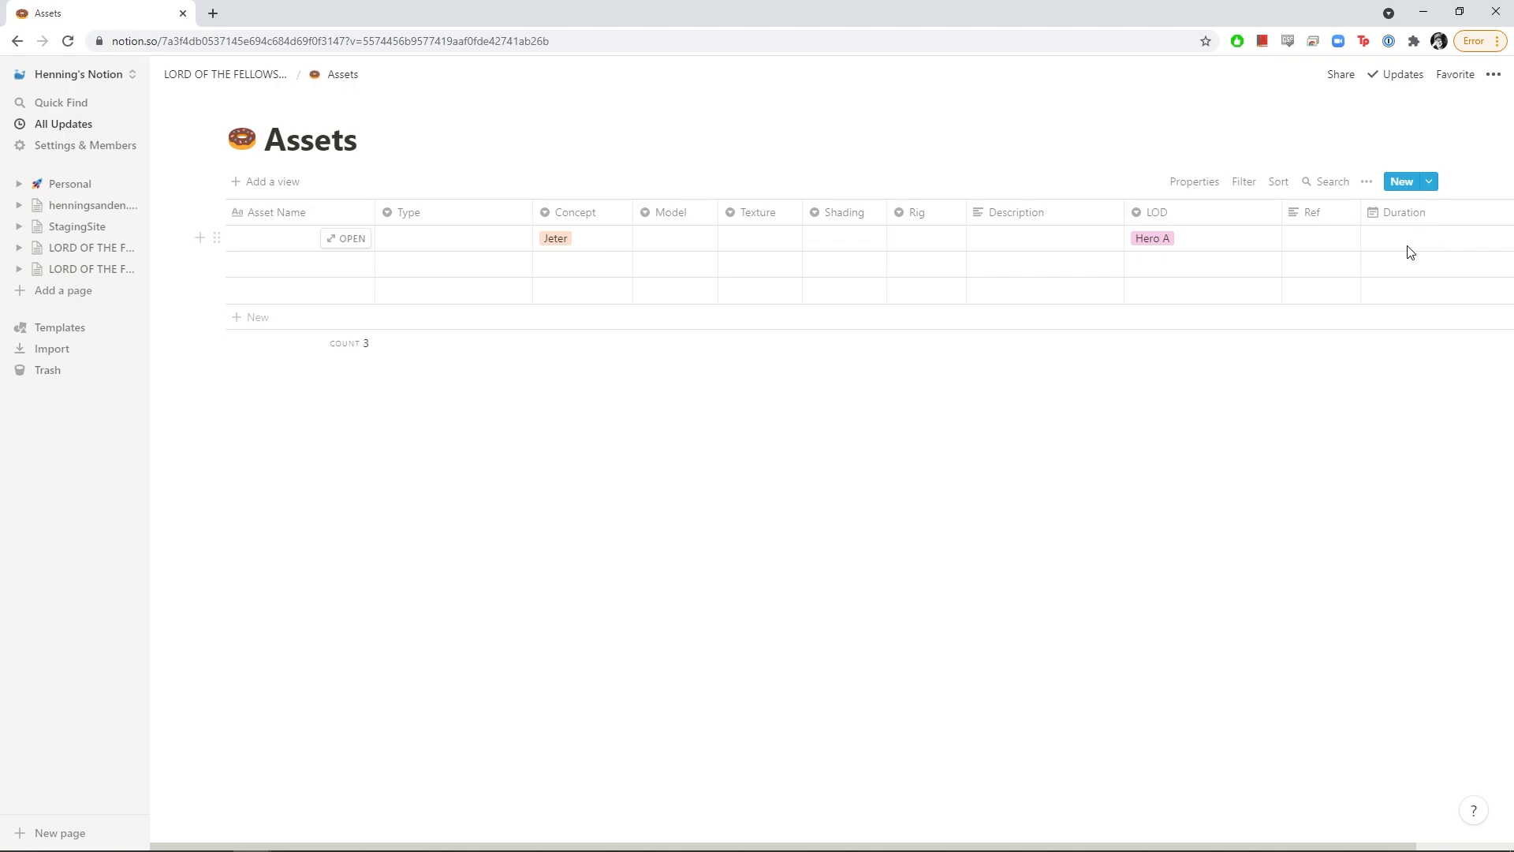
Tag the first three assets' Type as Prop, Char and Env
{"action": "left_click", "coordinate": [264, 251]}
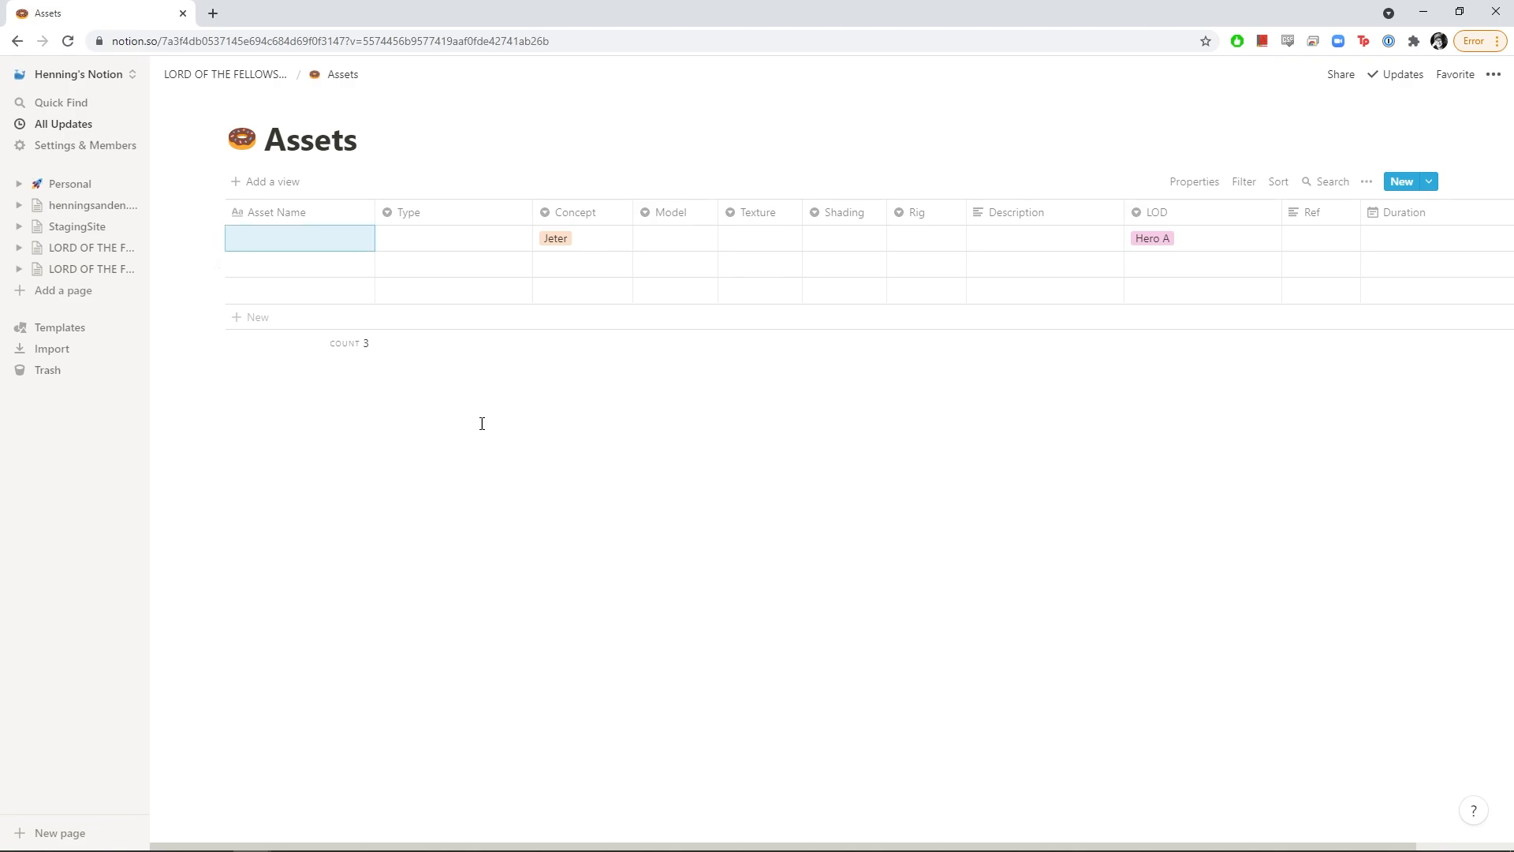
{"action": "left_click", "coordinate": [418, 248]}
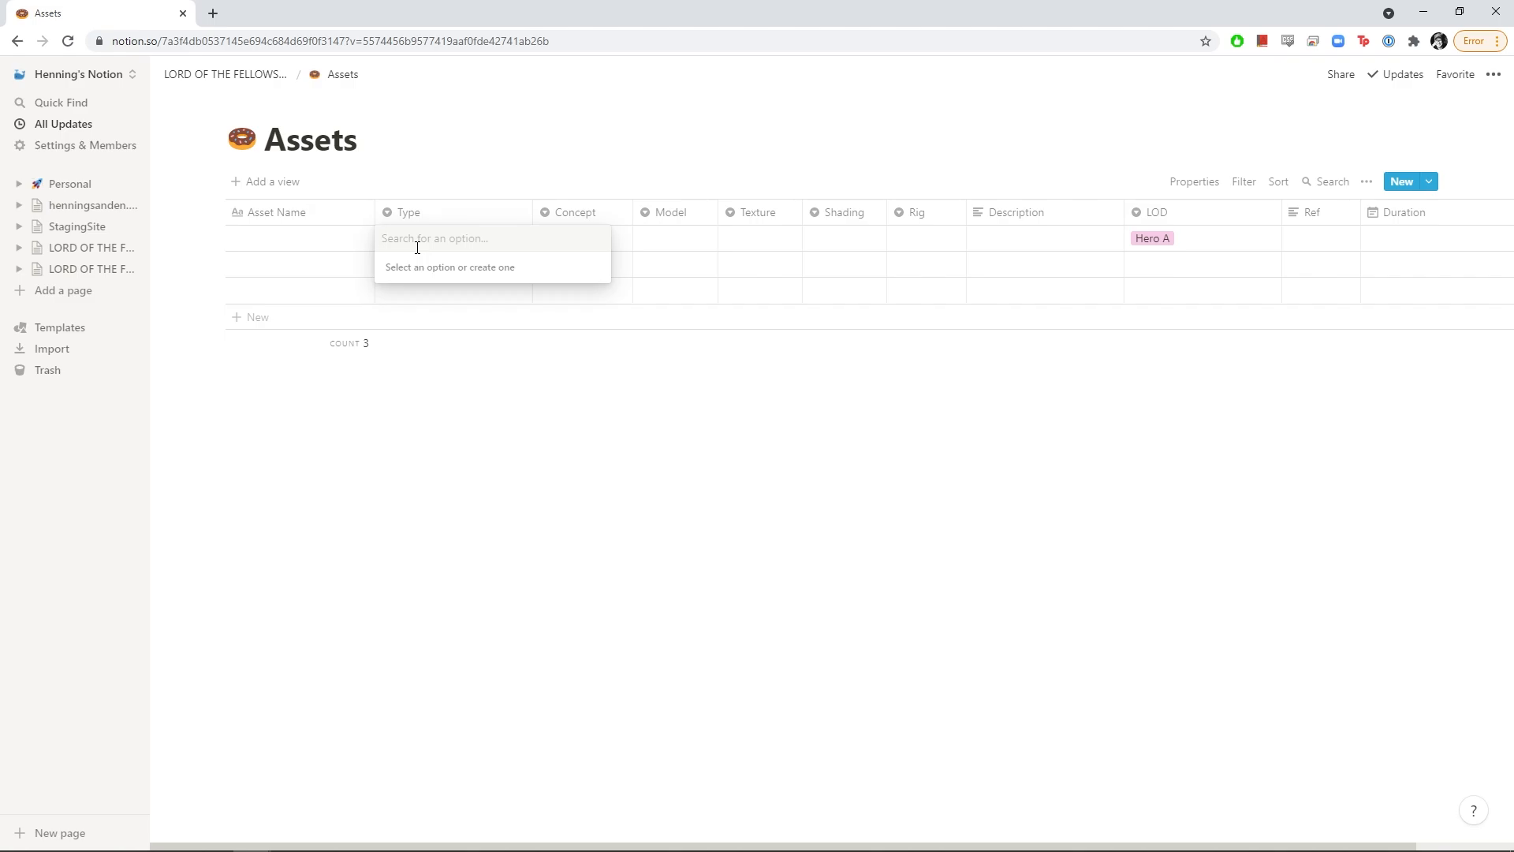
{"action": "type", "text": "Prop"}
{"action": "key", "text": "Return"}
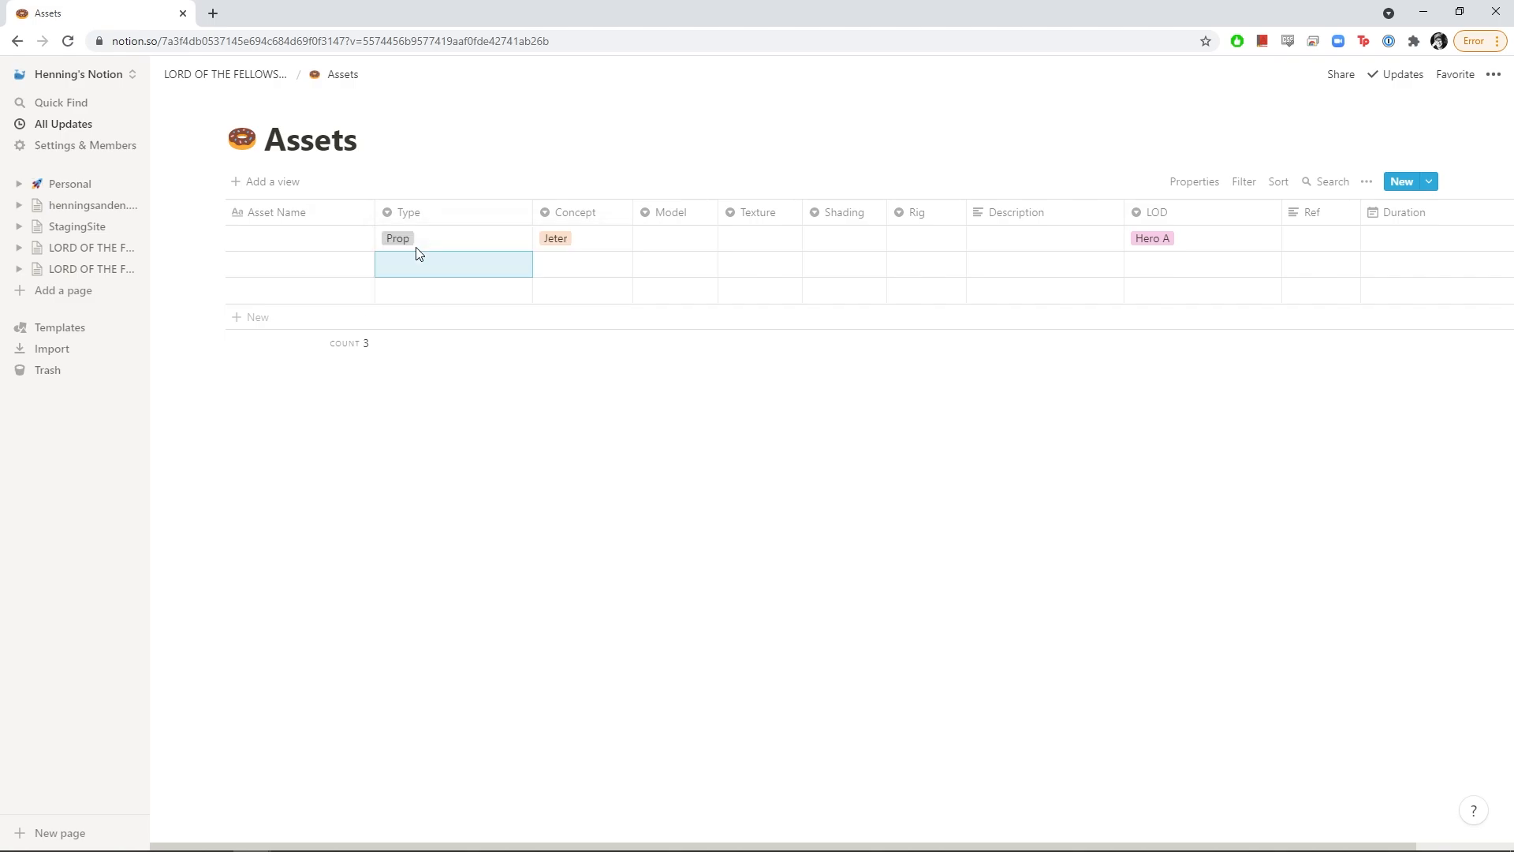
{"action": "left_click", "coordinate": [416, 260]}
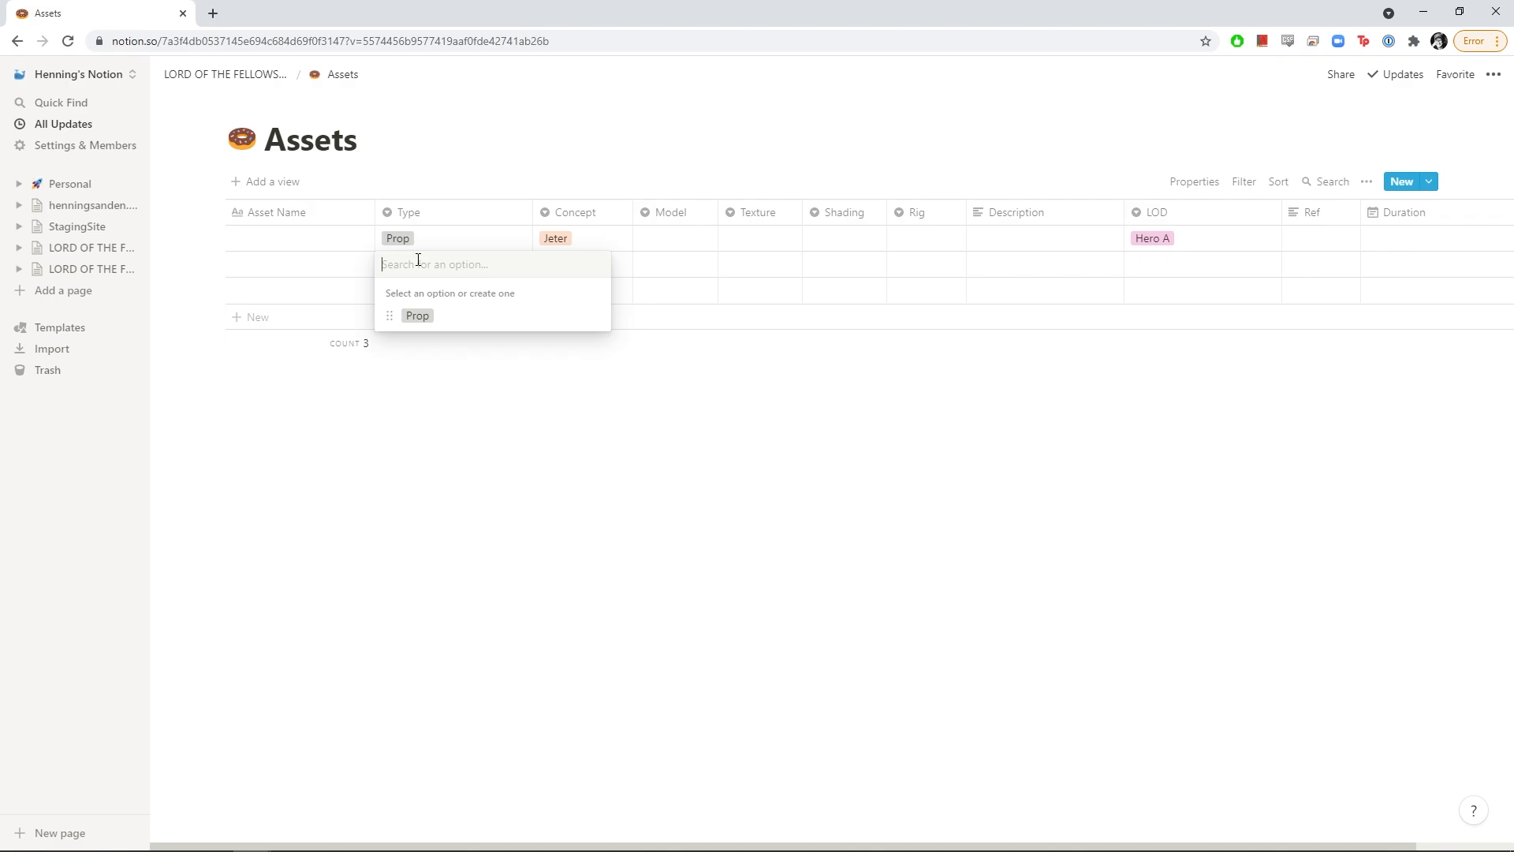
{"action": "type", "text": "Char"}
{"action": "key", "text": "Return"}
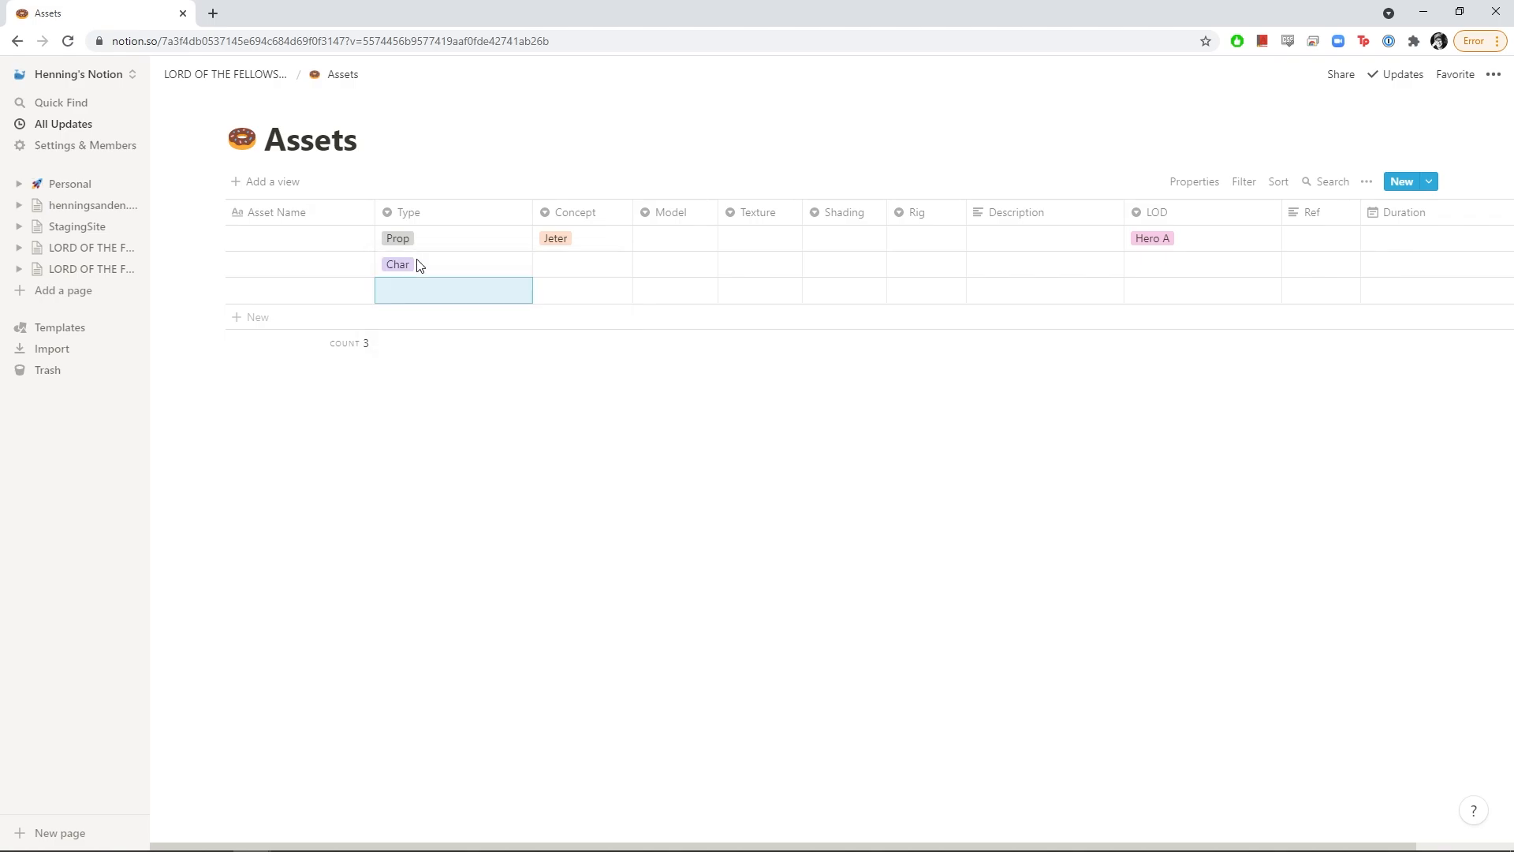
{"action": "left_click", "coordinate": [424, 290]}
{"action": "type", "text": "Env"}
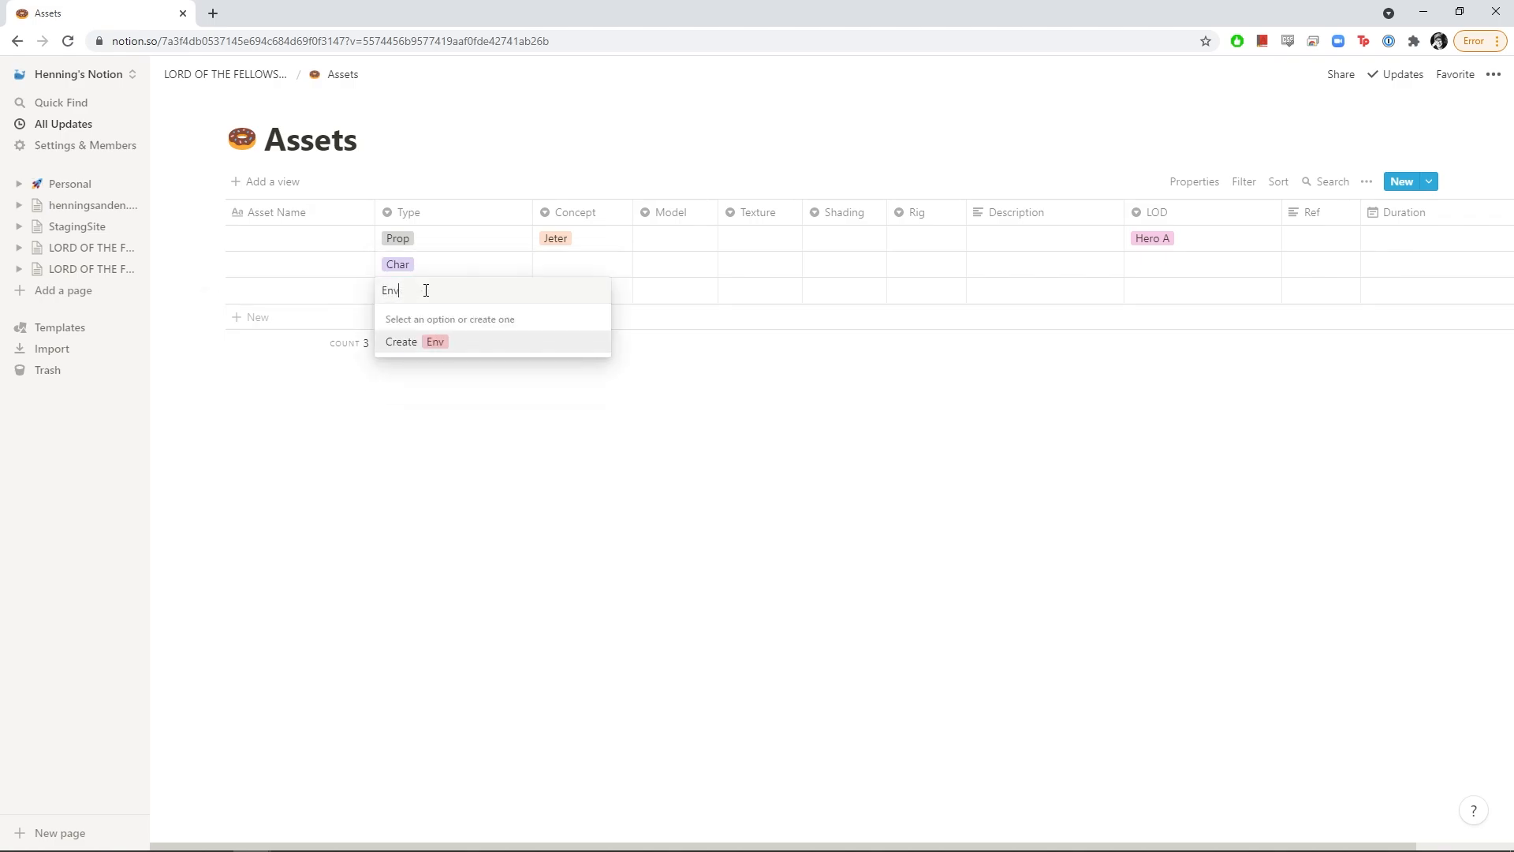
{"action": "key", "text": "Return"}
Remove the Char, Env and Prop Type tags from those rows
{"action": "left_click", "coordinate": [425, 274]}
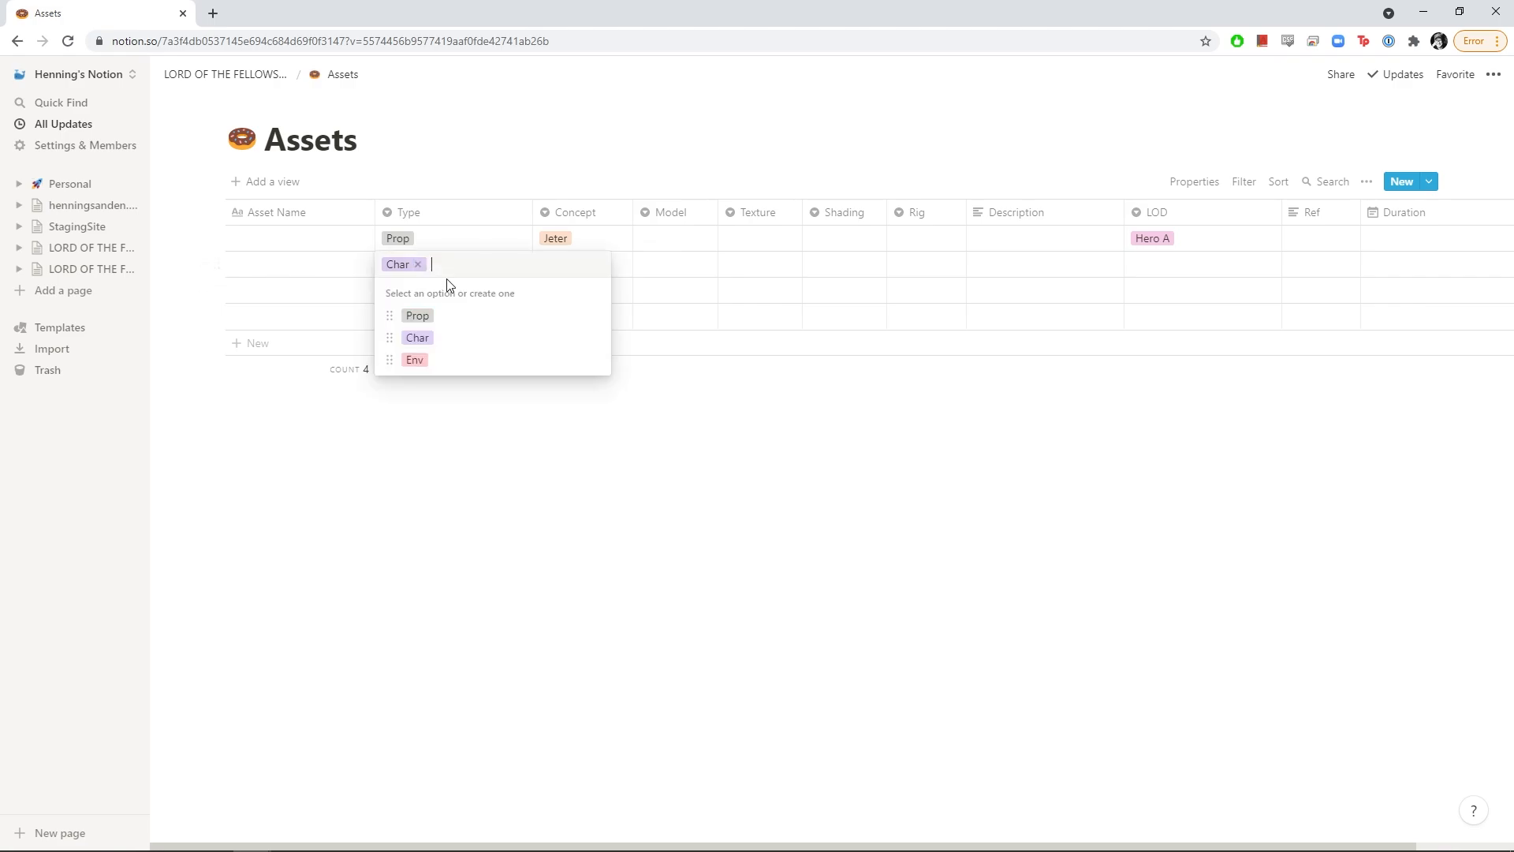
{"action": "left_click", "coordinate": [422, 265]}
{"action": "key", "text": "Escape"}
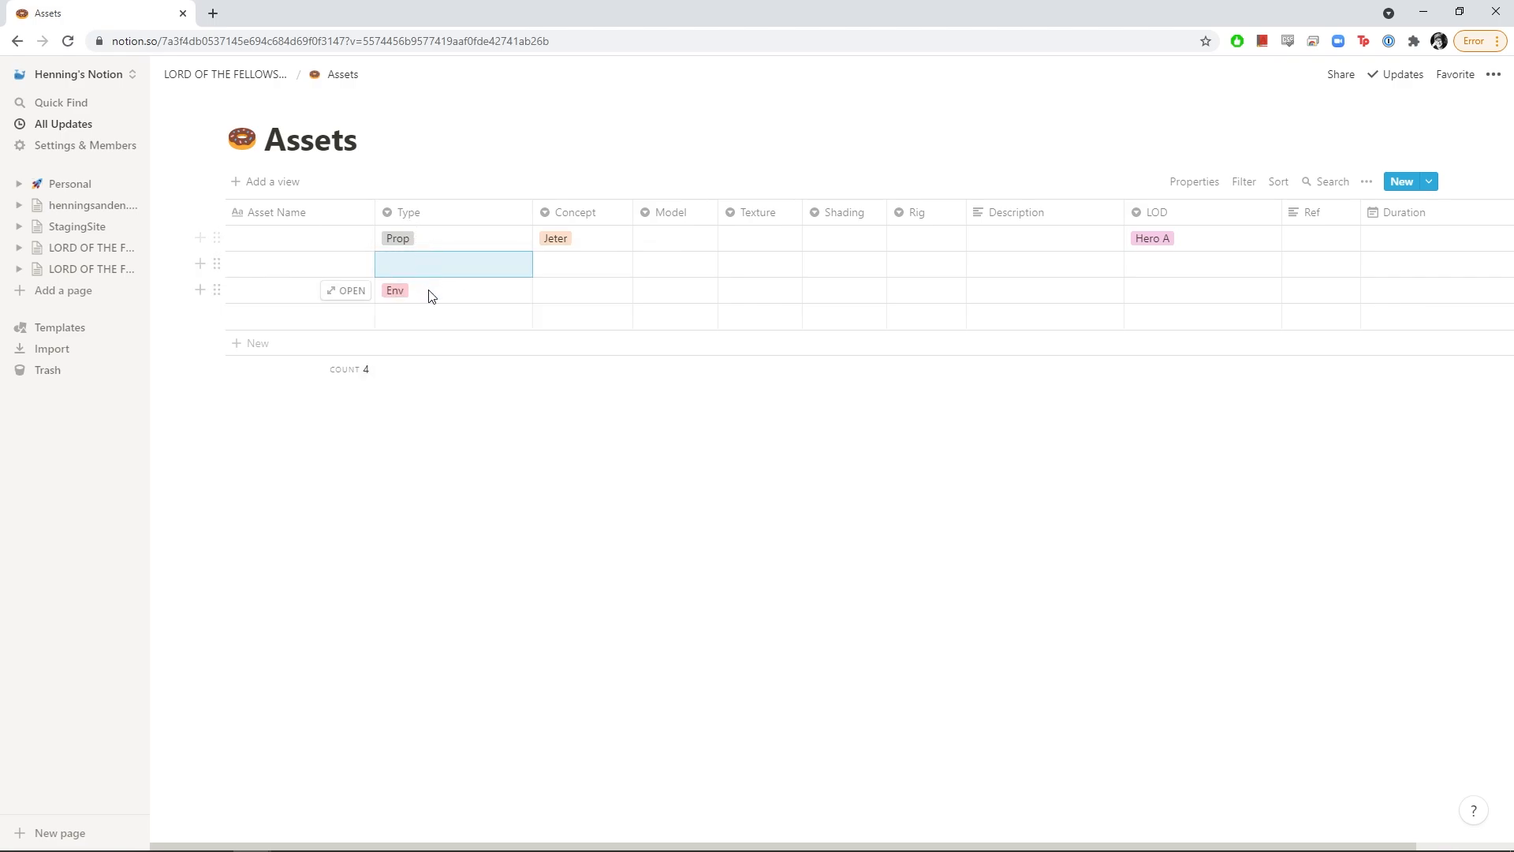
{"action": "left_click", "coordinate": [425, 291]}
{"action": "left_click", "coordinate": [424, 292]}
{"action": "key", "text": "Escape"}
{"action": "left_click", "coordinate": [420, 251]}
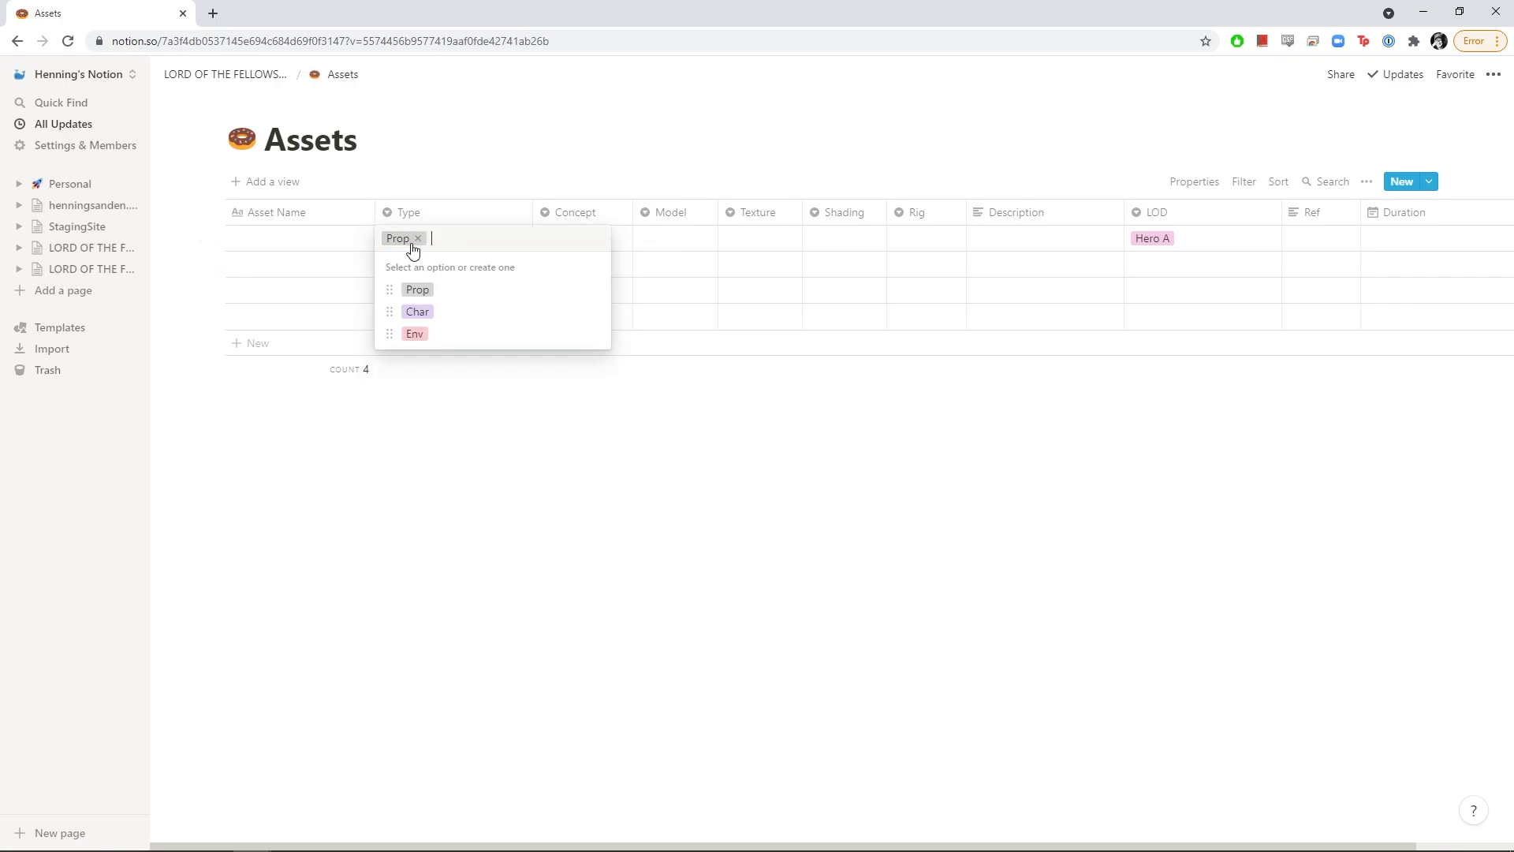
{"action": "left_click", "coordinate": [421, 239]}
{"action": "key", "text": "Escape"}
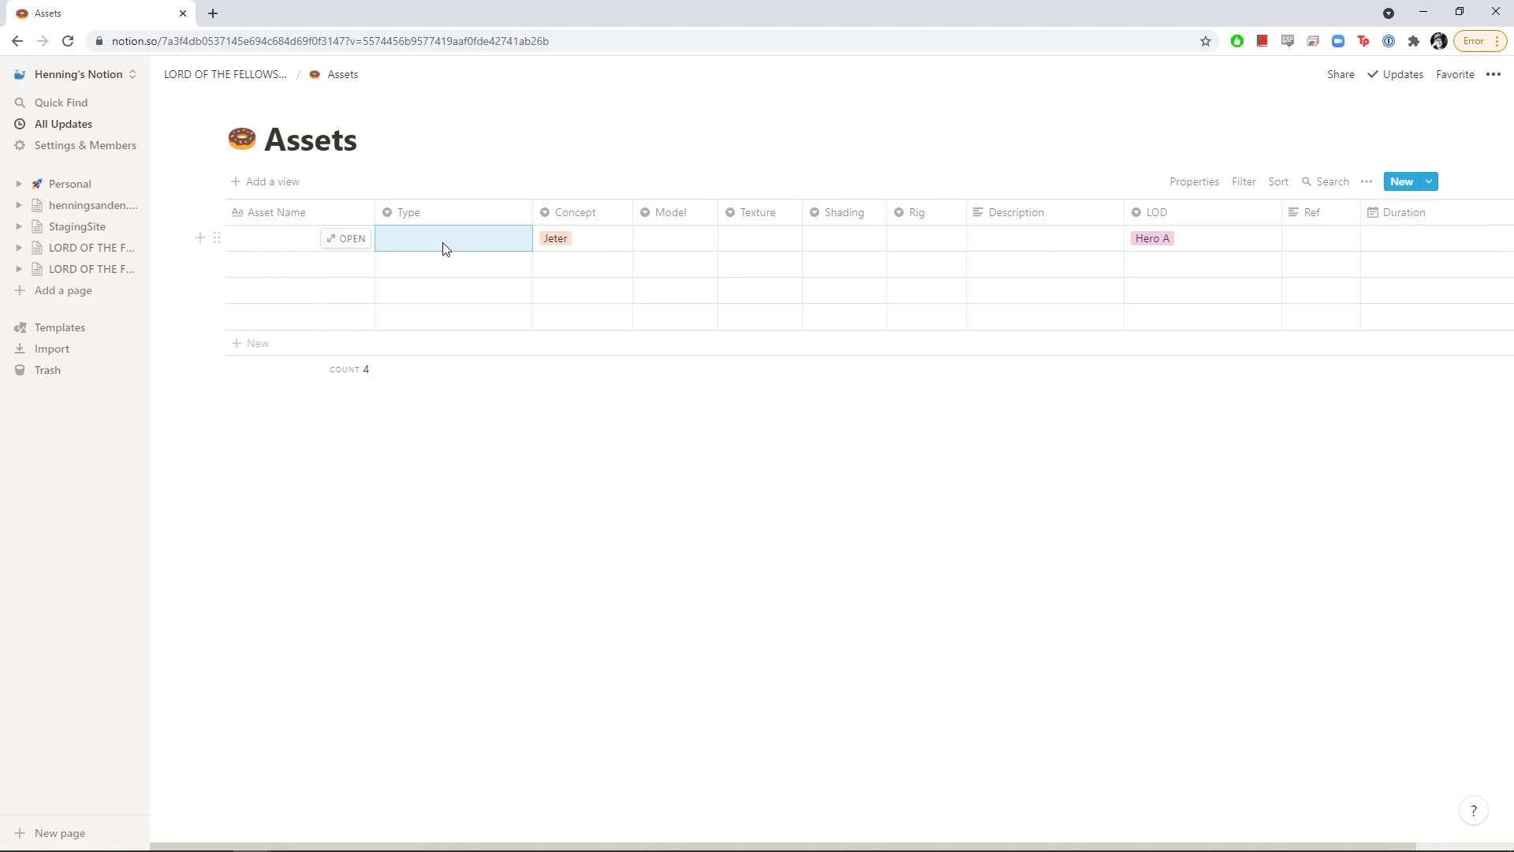
{"action": "left_click", "coordinate": [278, 245]}
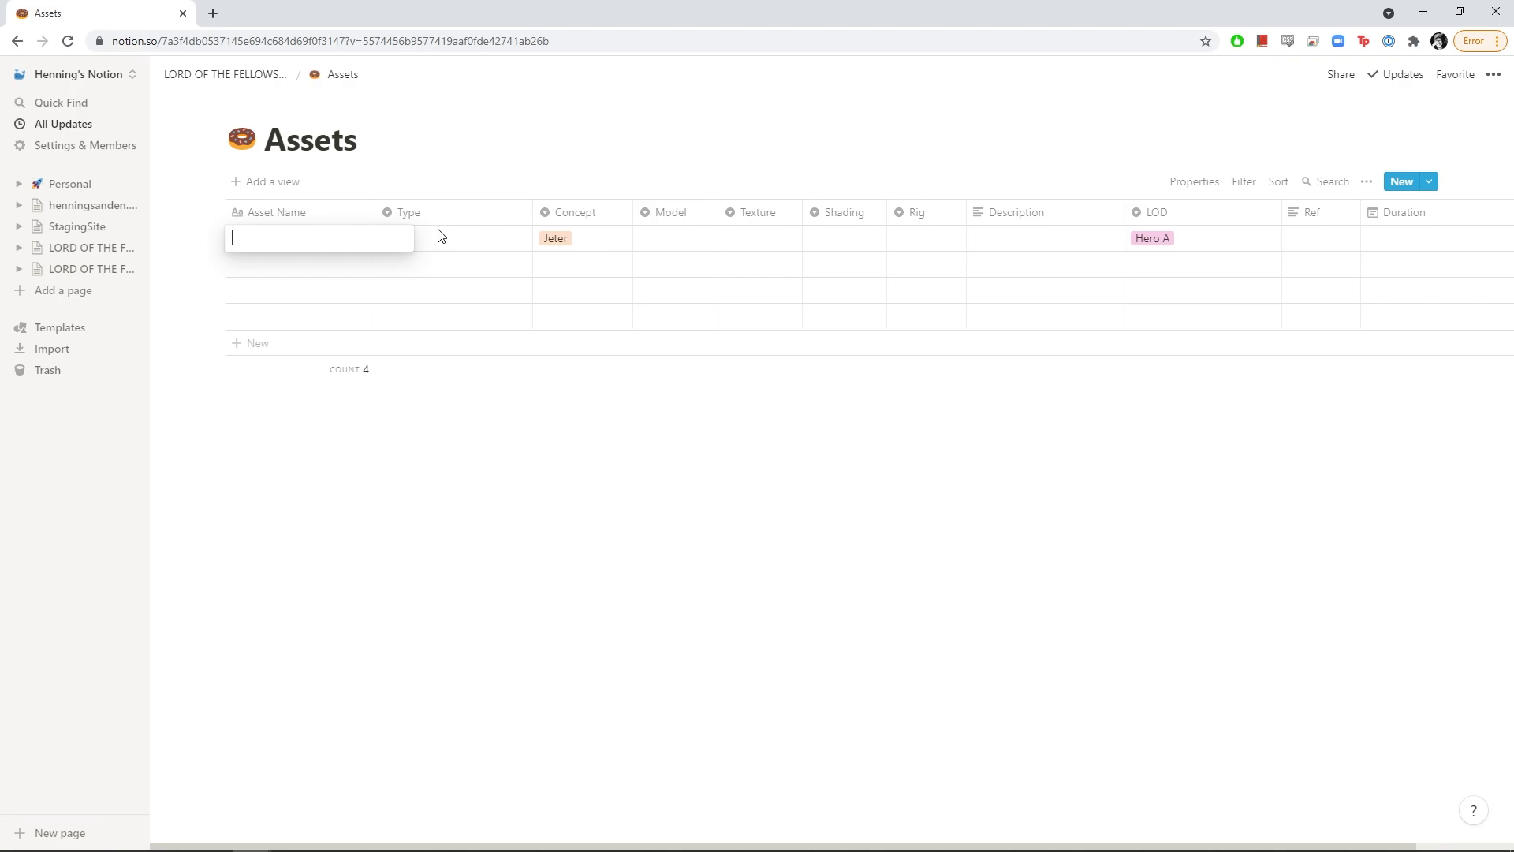
Name the first asset 'The One Thing'
{"action": "left_click", "coordinate": [667, 242]}
{"action": "left_click", "coordinate": [674, 242]}
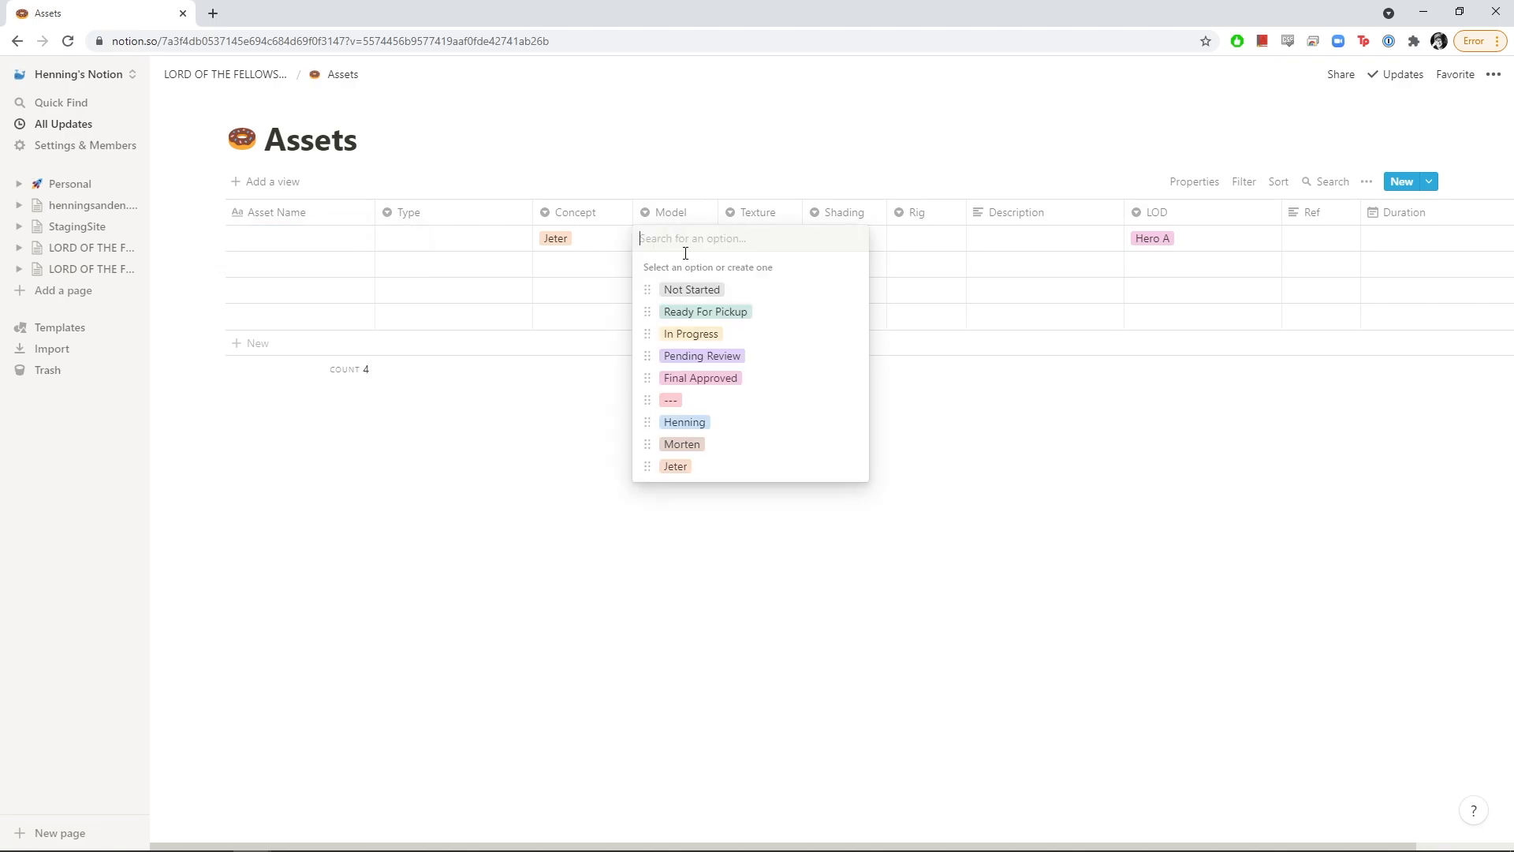
{"action": "left_click", "coordinate": [541, 530]}
{"action": "left_click", "coordinate": [266, 238]}
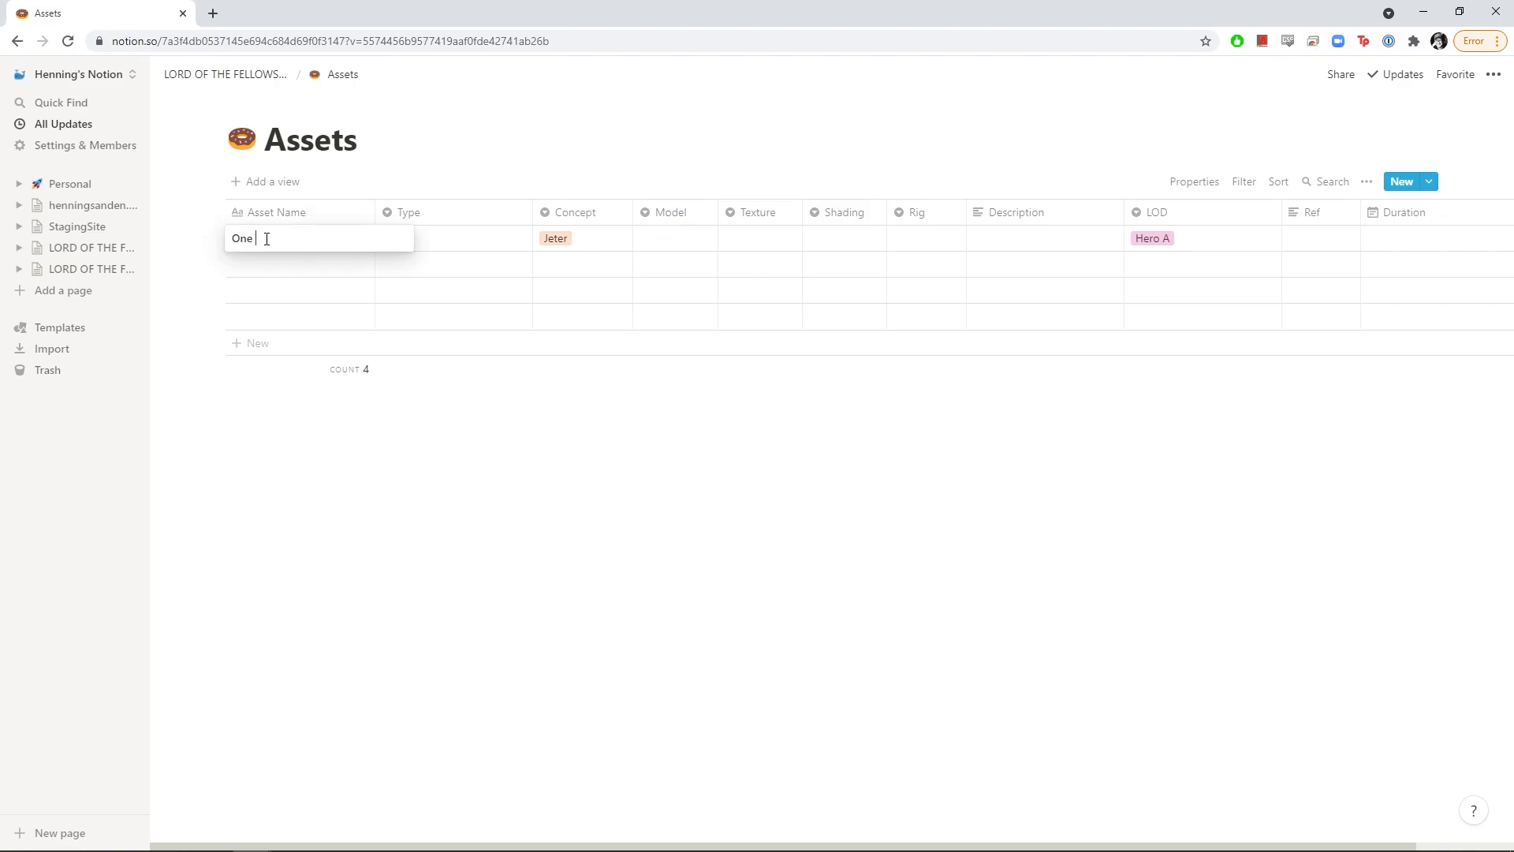
{"action": "type", "text": "One O"}
{"action": "key", "text": "ctrl+a"}
{"action": "type", "text": "The One Thing"}
{"action": "key", "text": "Return"}
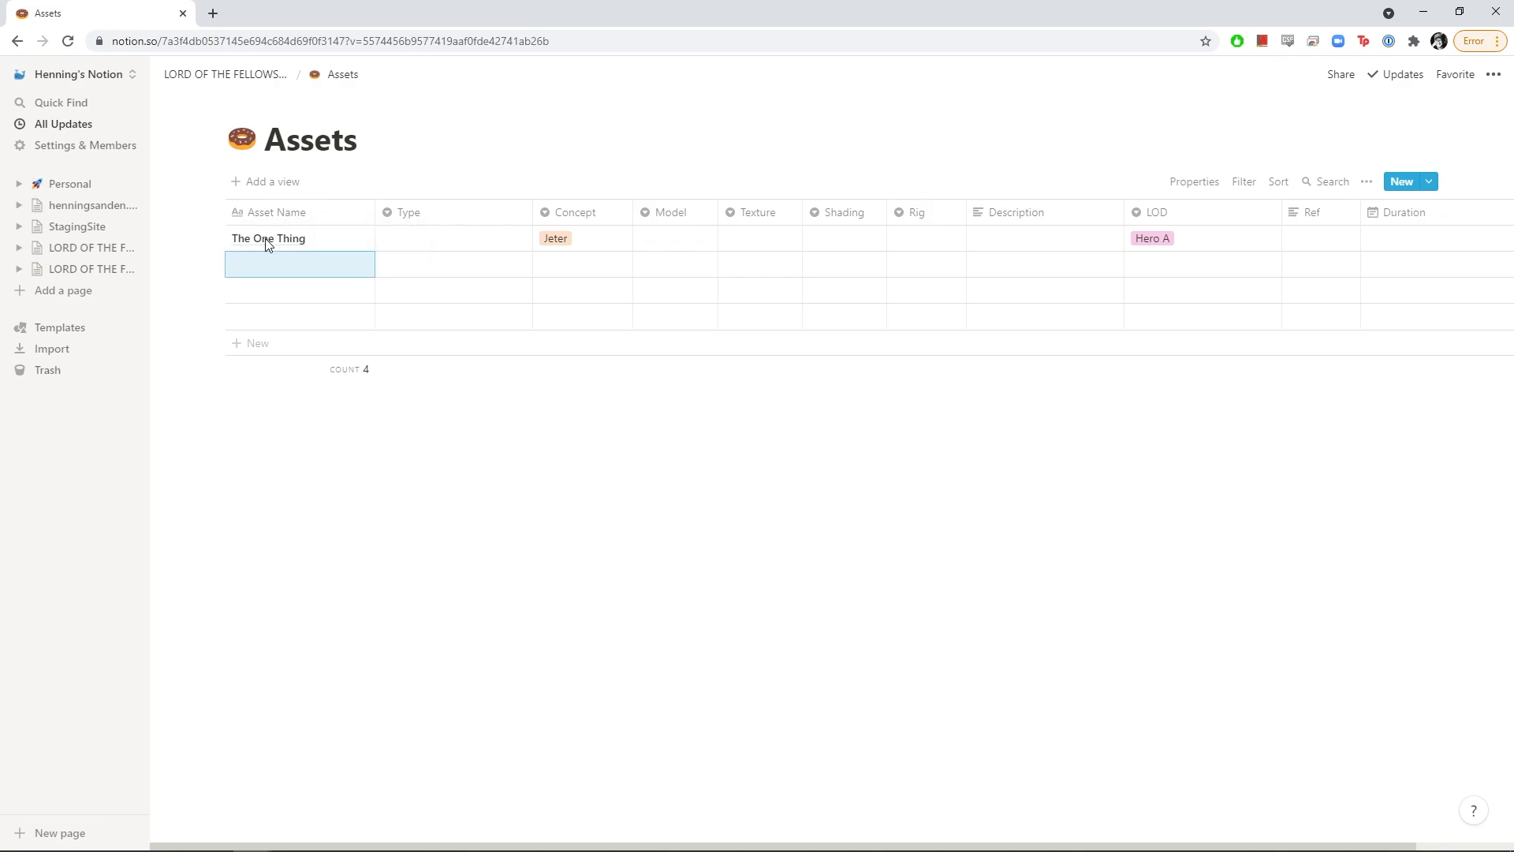
Set the first asset's Type to Prop and its Concept to Henning
{"action": "left_click", "coordinate": [426, 240]}
{"action": "left_click", "coordinate": [418, 290]}
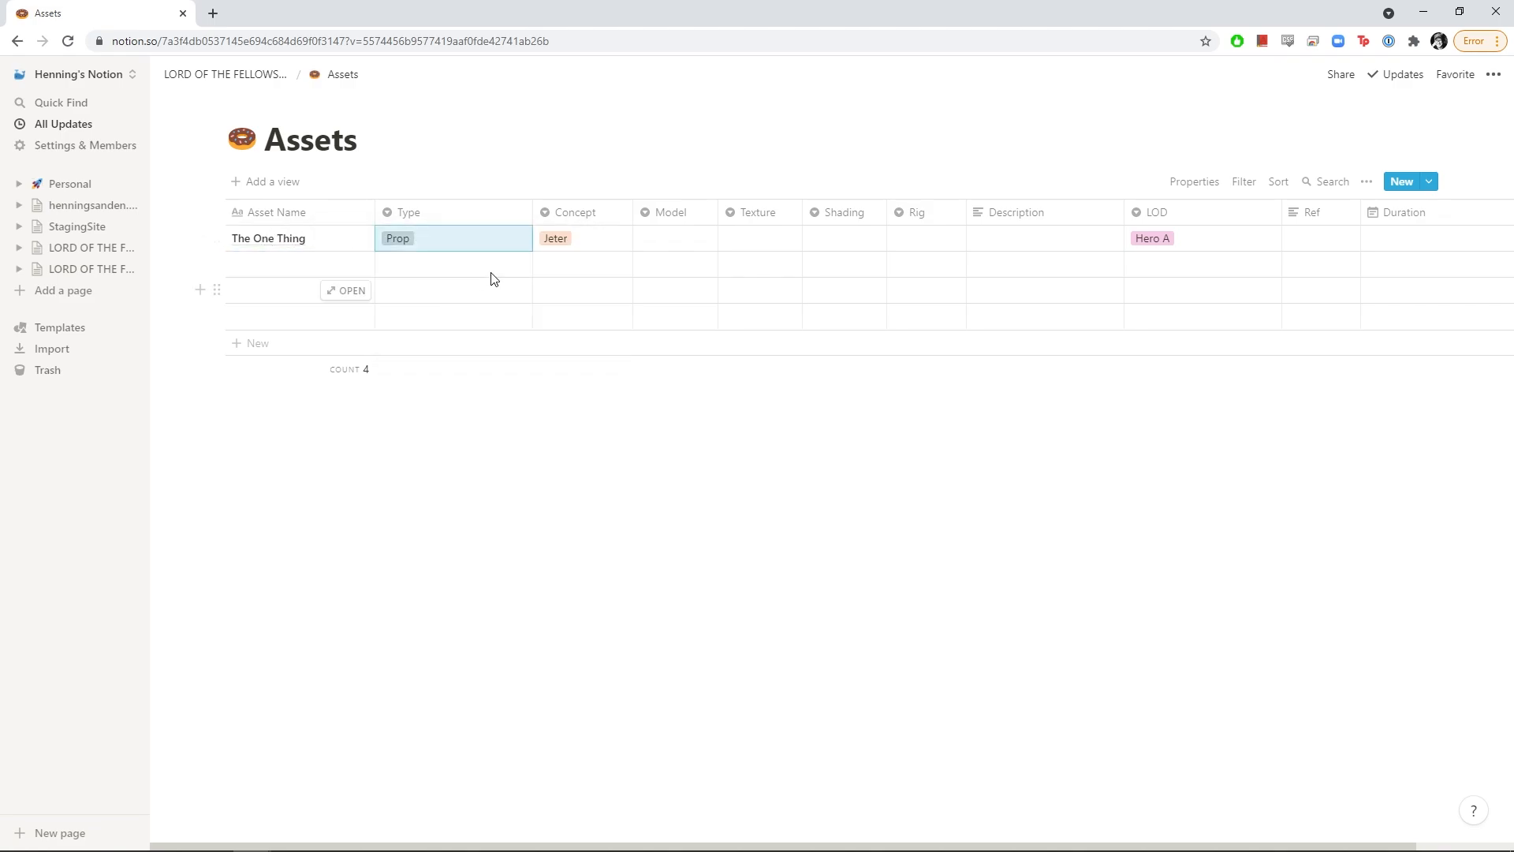
{"action": "left_click", "coordinate": [609, 241]}
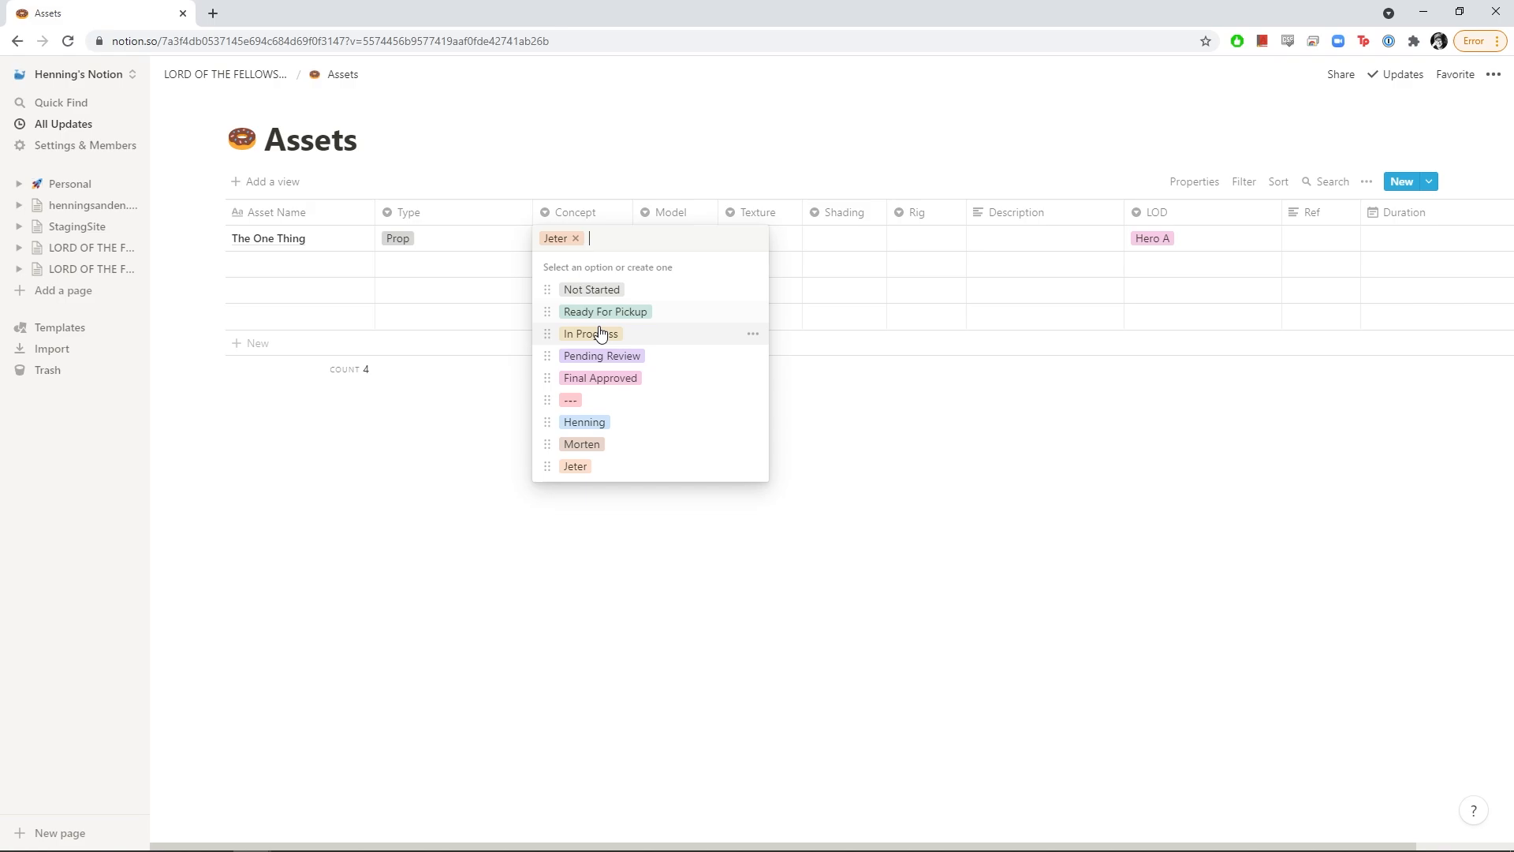
{"action": "left_click", "coordinate": [596, 334]}
{"action": "left_click", "coordinate": [609, 241]}
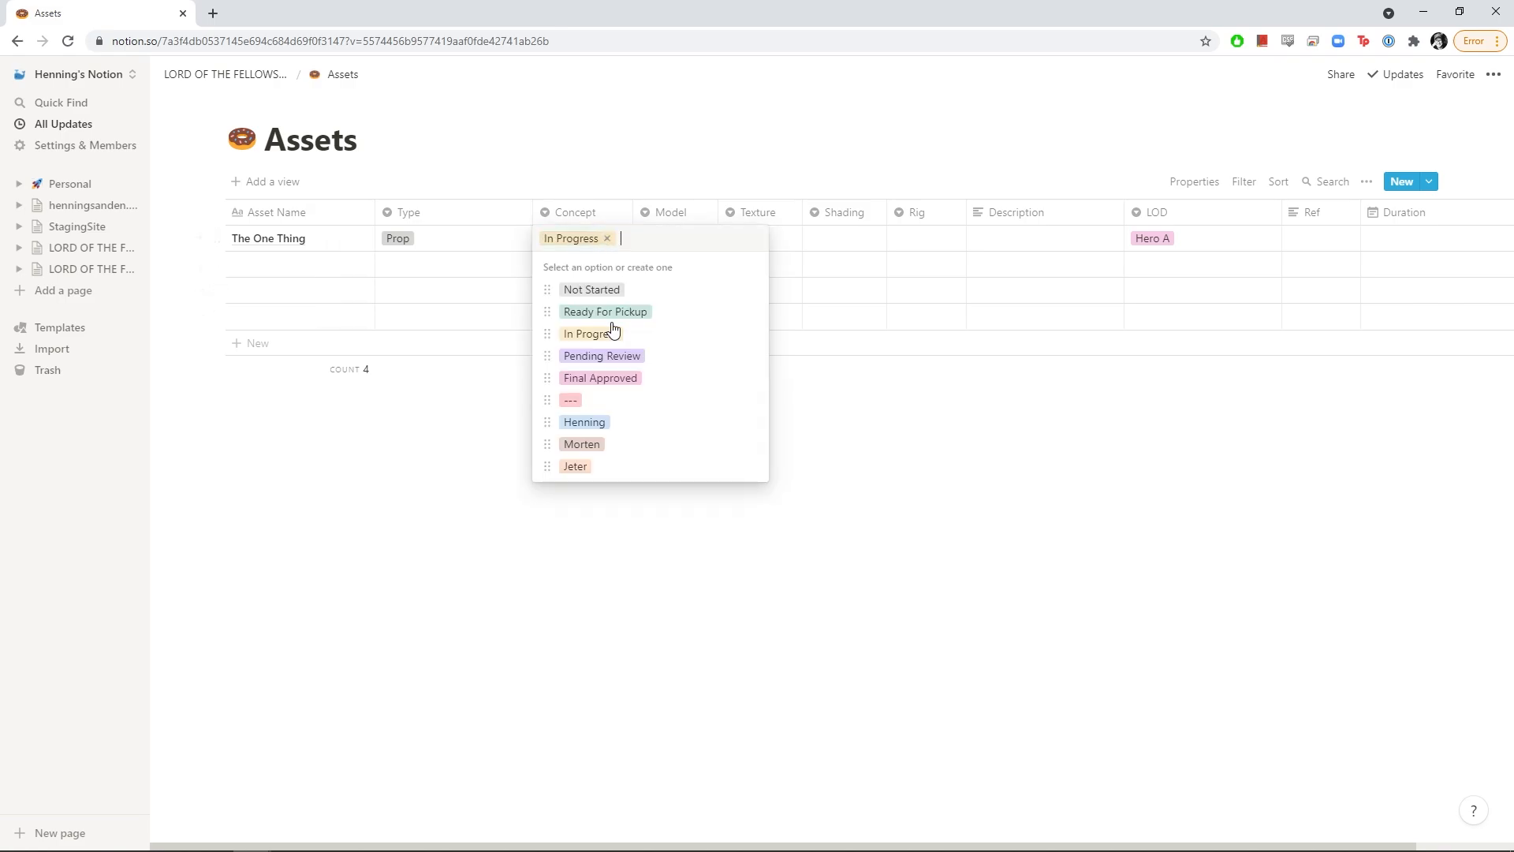
{"action": "left_click", "coordinate": [593, 421]}
{"action": "left_click", "coordinate": [612, 240]}
Make Concept a Multi-select property and add In Progress as a second tag
{"action": "left_click", "coordinate": [616, 214]}
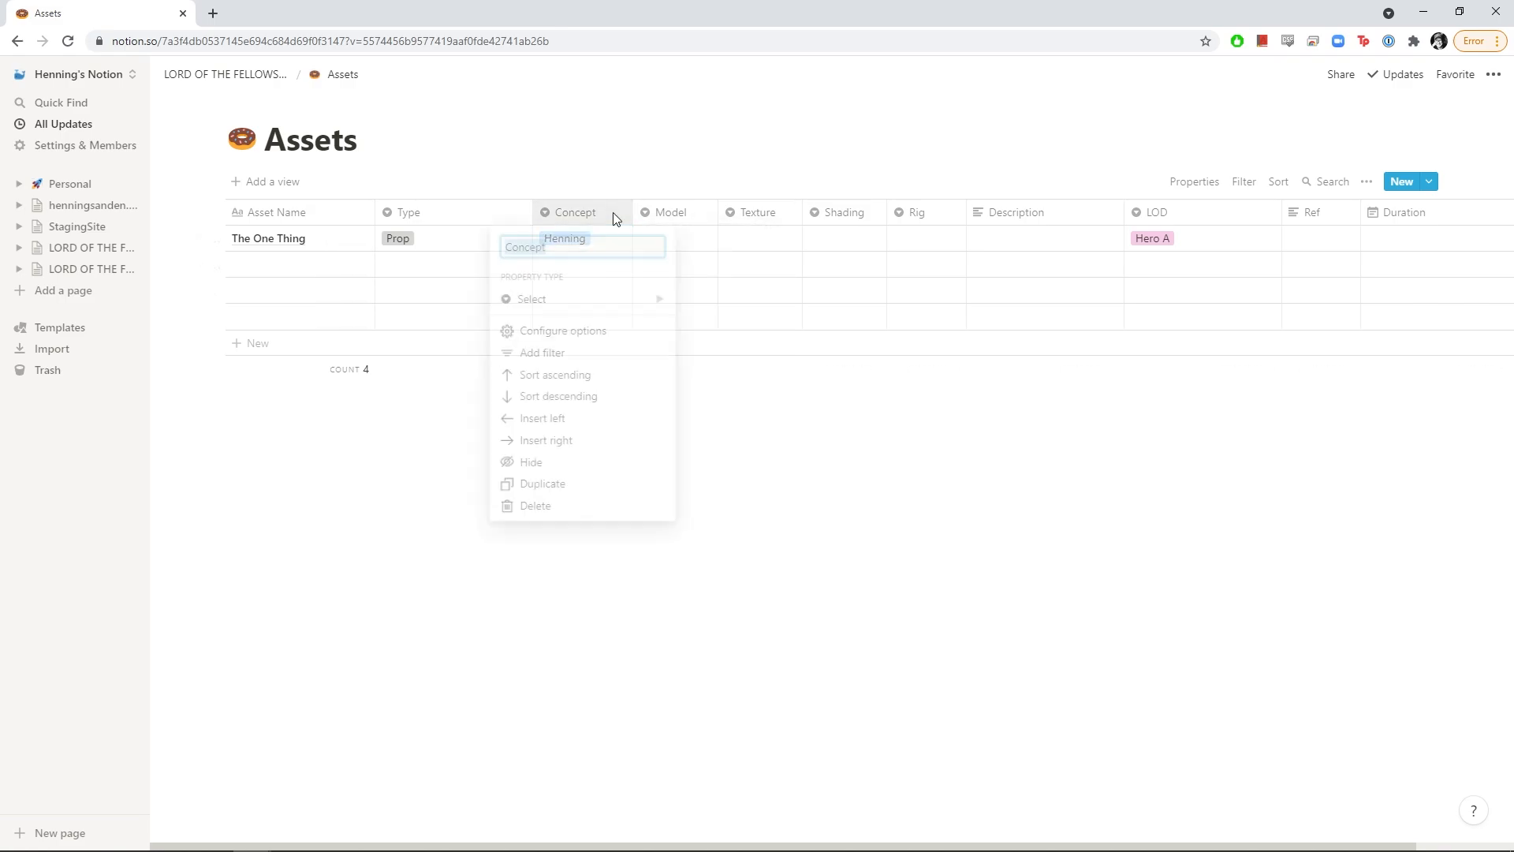
{"action": "mouse_move", "coordinate": [575, 308]}
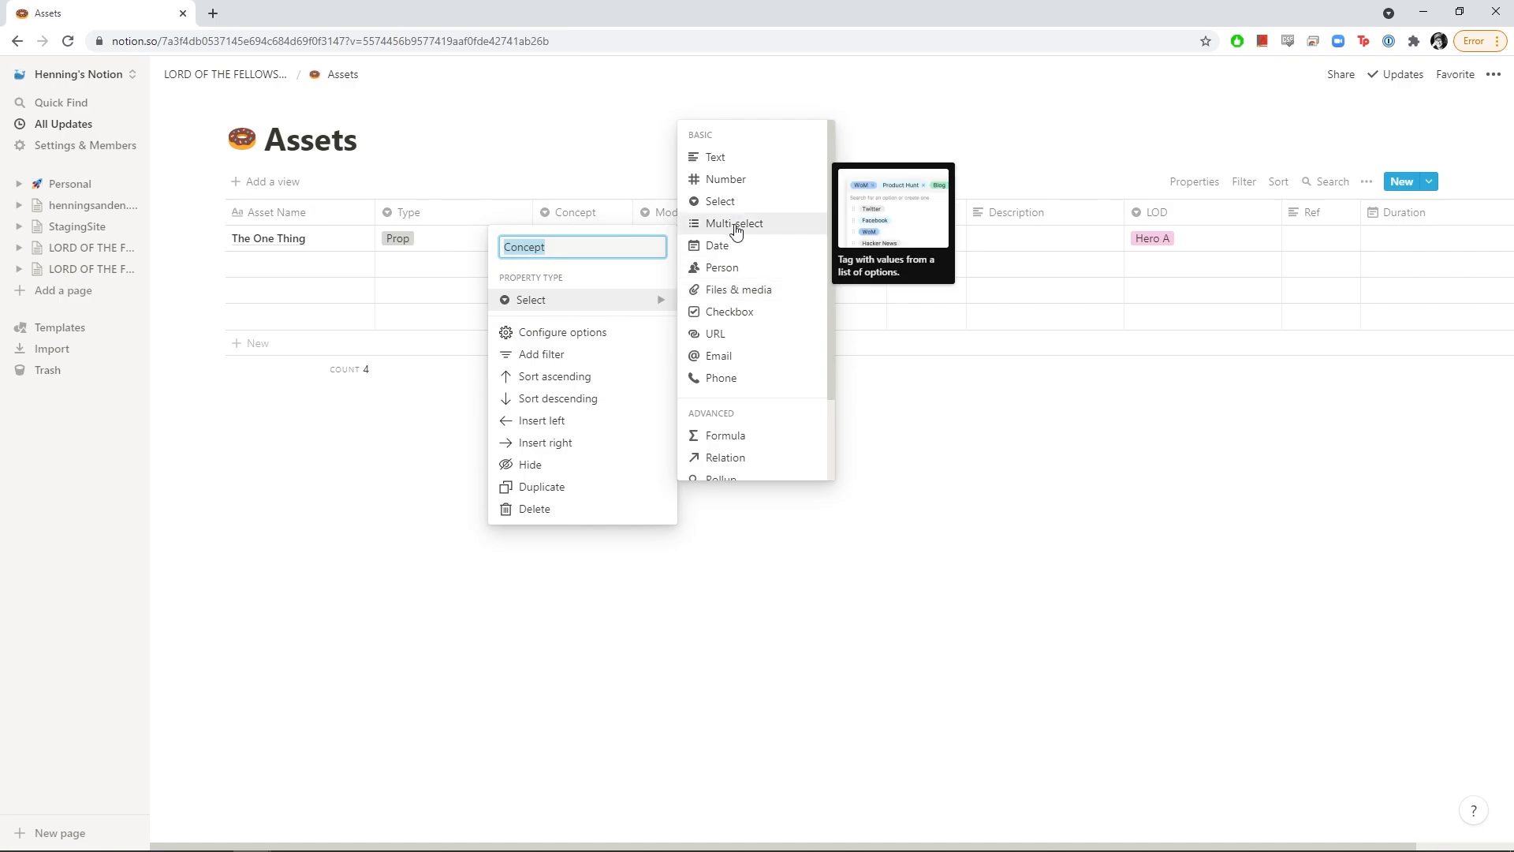
{"action": "left_click", "coordinate": [738, 223]}
{"action": "left_click", "coordinate": [602, 241]}
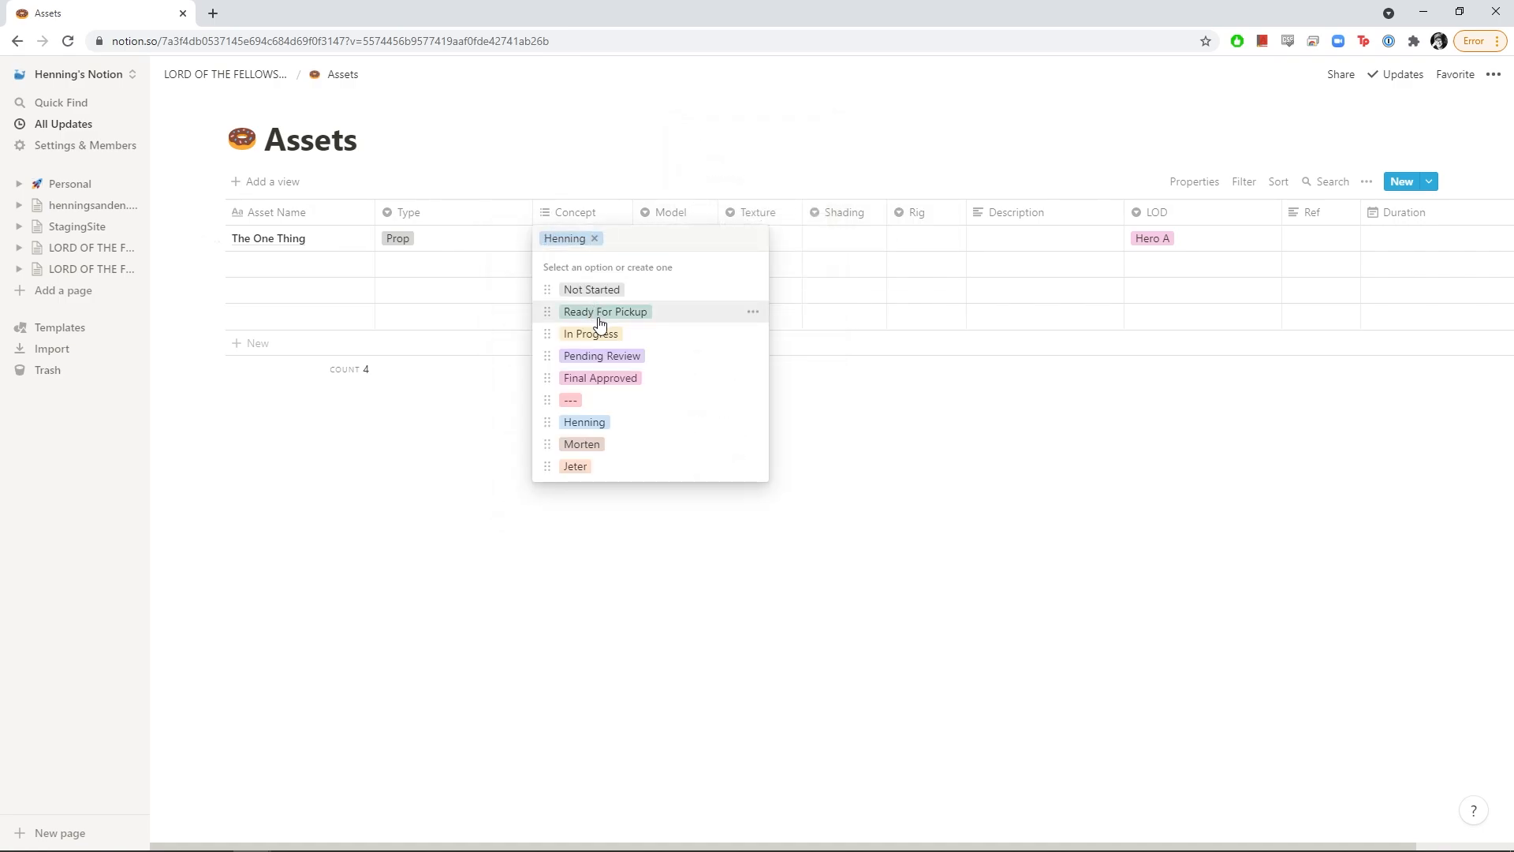
{"action": "left_click", "coordinate": [599, 334]}
{"action": "left_click", "coordinate": [698, 544]}
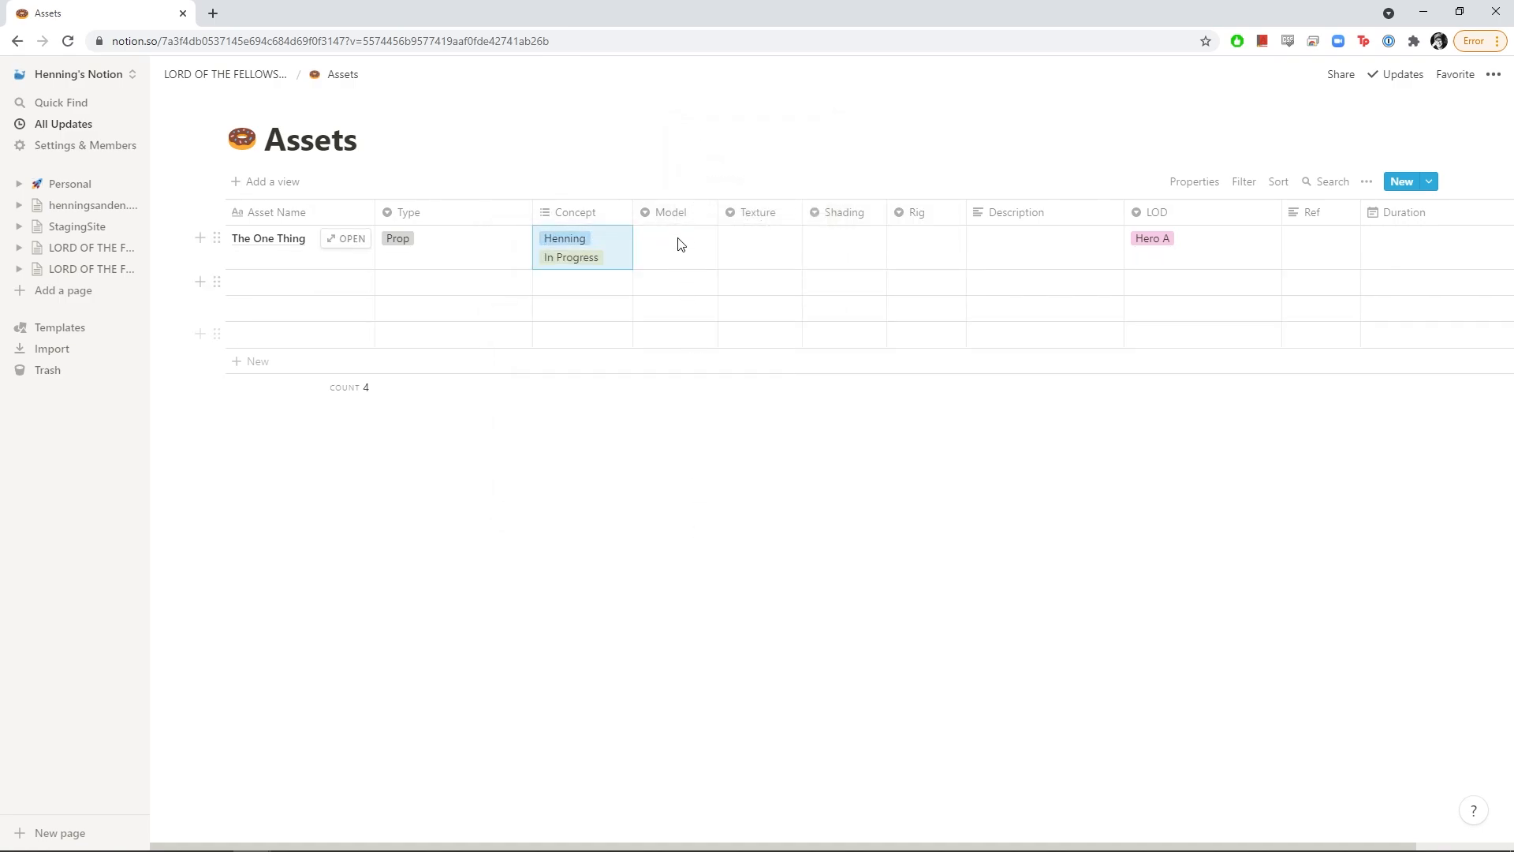
Set the first asset's Model, Texture, Shading and Rig to Not Started
{"action": "left_click", "coordinate": [675, 248]}
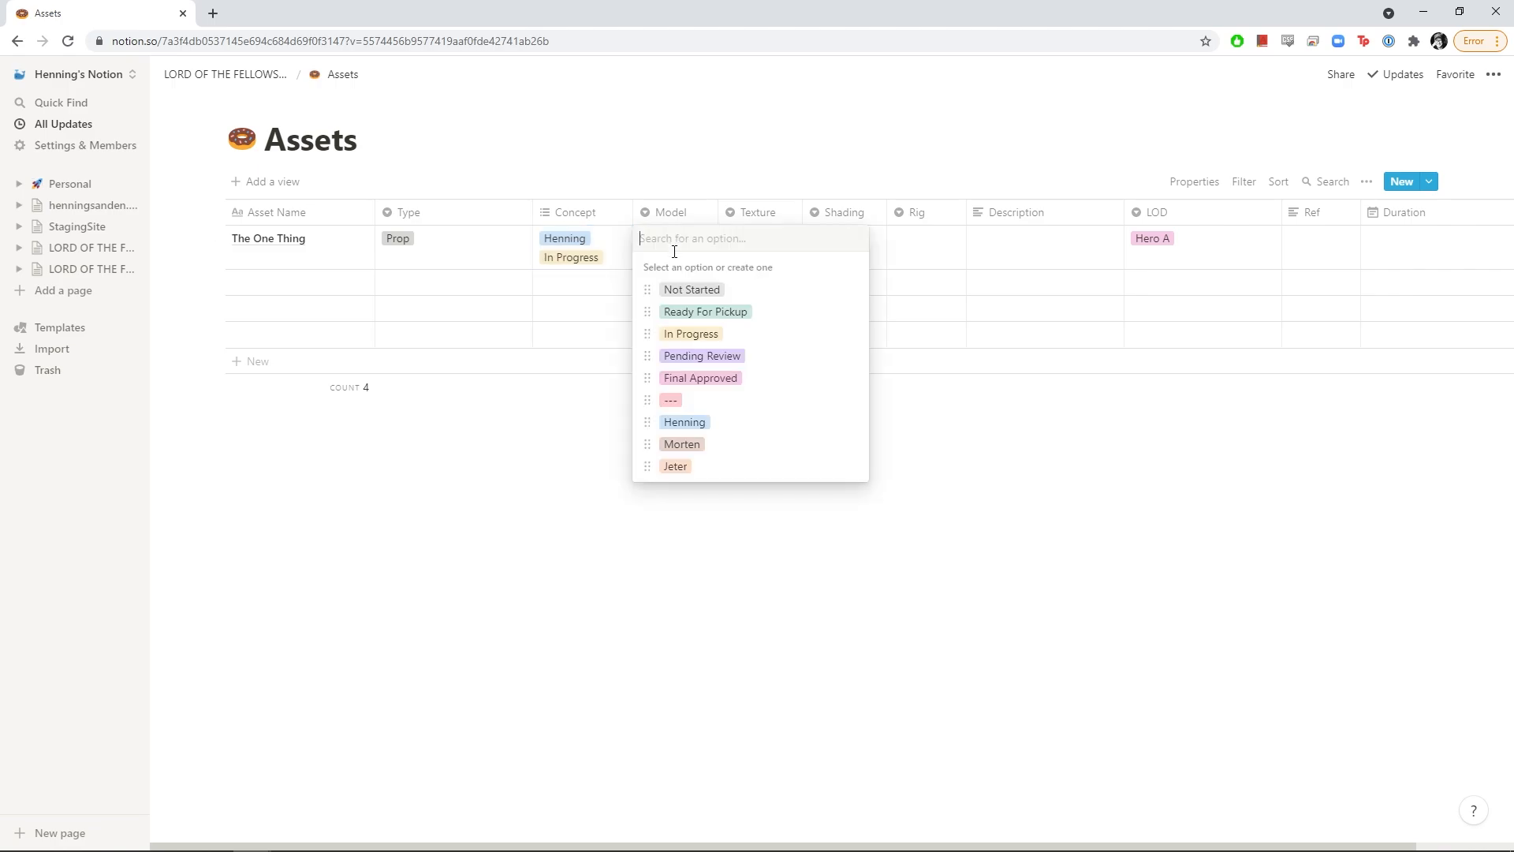
{"action": "left_click", "coordinate": [709, 289]}
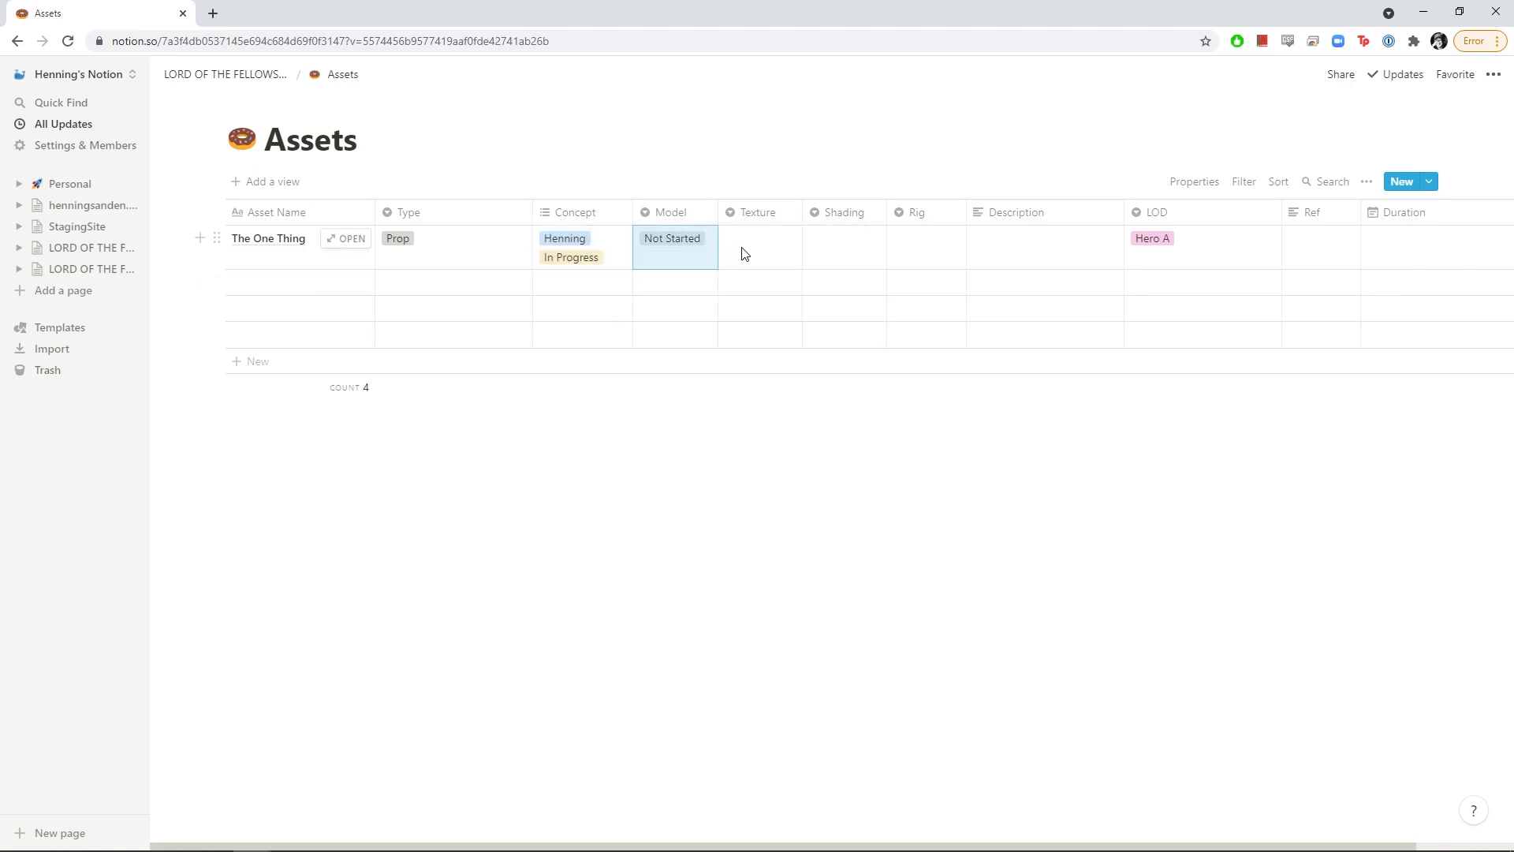
{"action": "left_click", "coordinate": [744, 253]}
{"action": "left_click", "coordinate": [750, 289]}
{"action": "left_click", "coordinate": [838, 253]}
{"action": "left_click", "coordinate": [851, 304]}
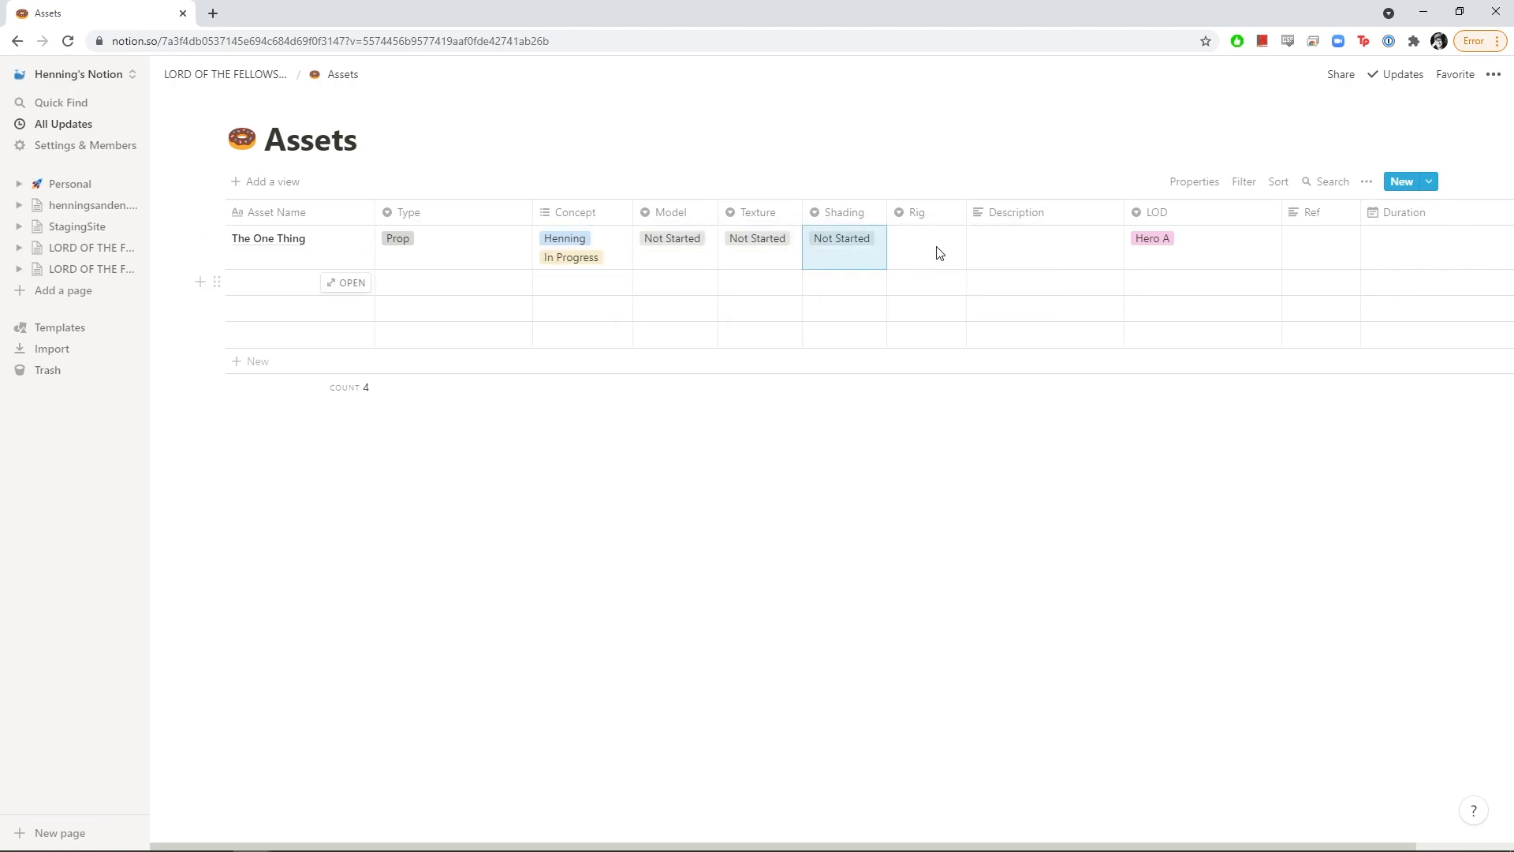
{"action": "left_click", "coordinate": [937, 253]}
{"action": "left_click", "coordinate": [938, 289]}
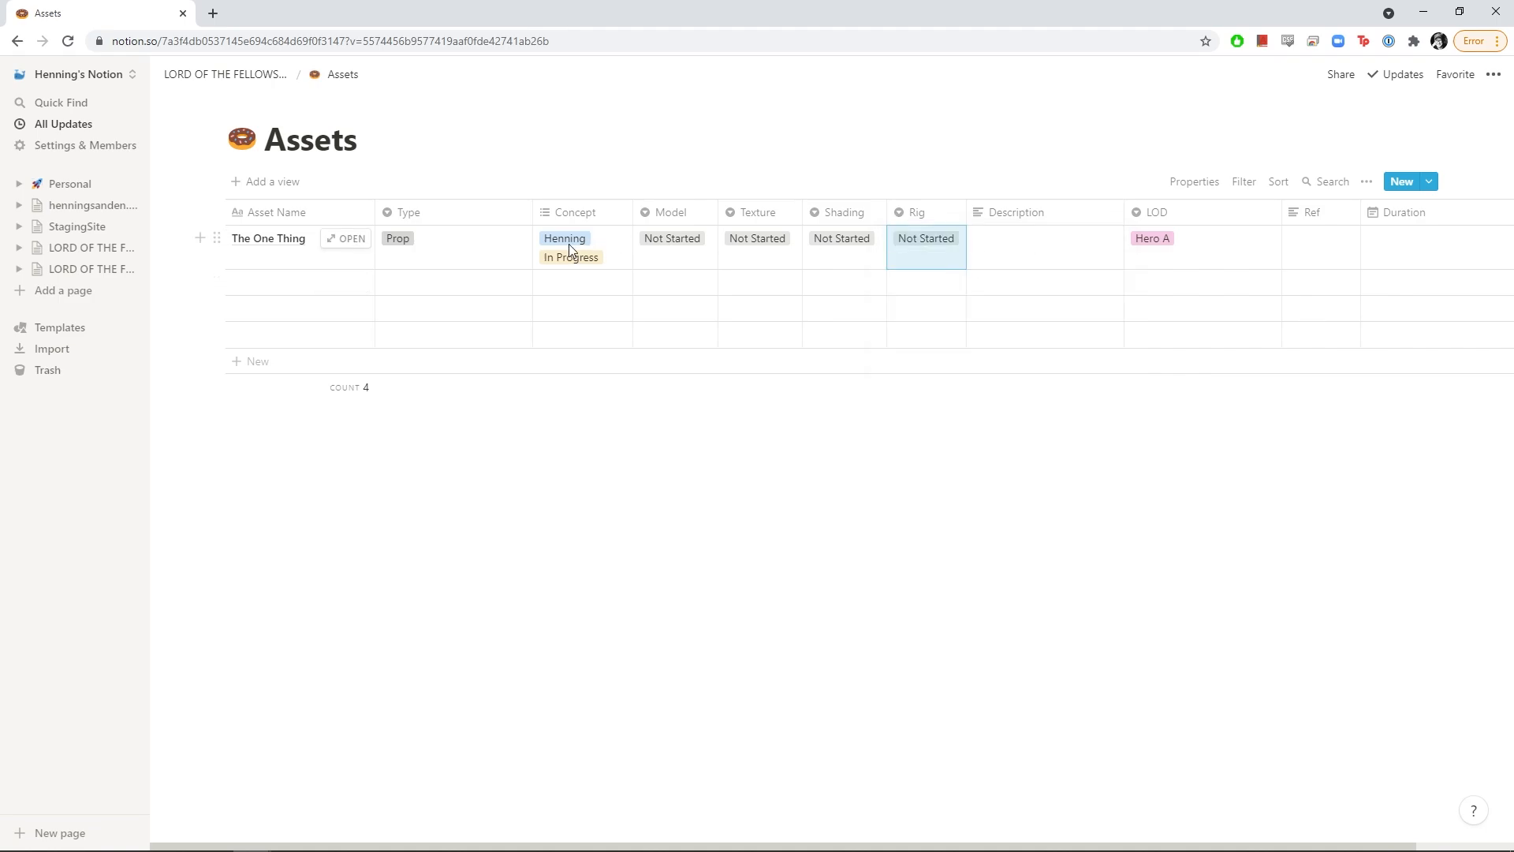
Set the second asset's Model, Texture, Shading and Rig to Not Started
{"action": "left_click", "coordinate": [655, 284]}
{"action": "left_click", "coordinate": [686, 335]}
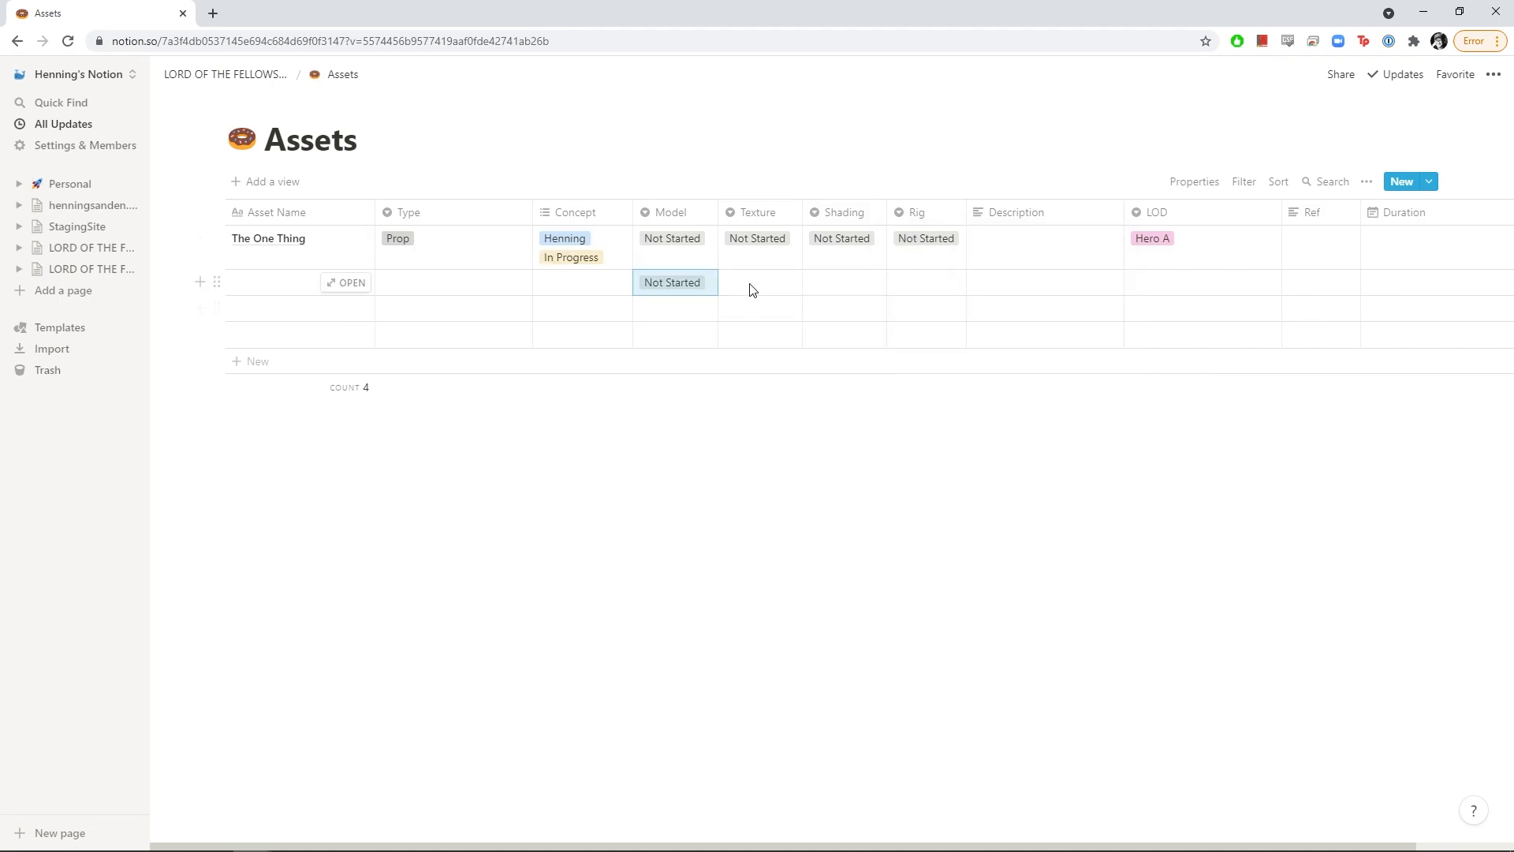
{"action": "left_click", "coordinate": [750, 283]}
{"action": "left_click", "coordinate": [771, 334]}
{"action": "left_click", "coordinate": [841, 282]}
{"action": "left_click", "coordinate": [843, 333]}
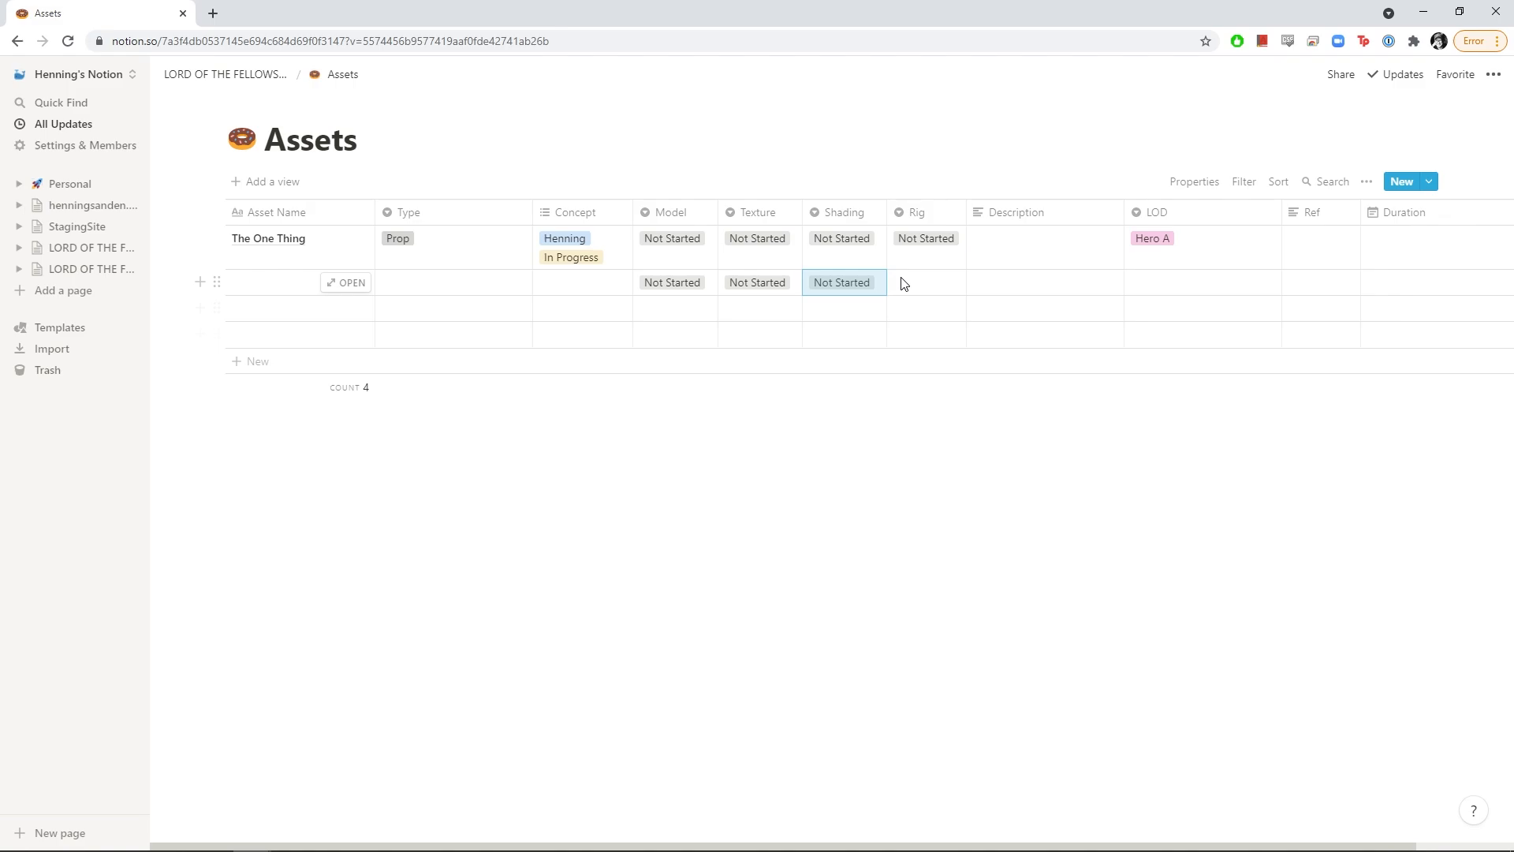
{"action": "left_click", "coordinate": [899, 281]}
{"action": "left_click", "coordinate": [931, 335]}
Describe the first asset as 'The Big Ring' and set its Duration to September 7–8
{"action": "left_click", "coordinate": [1025, 257]}
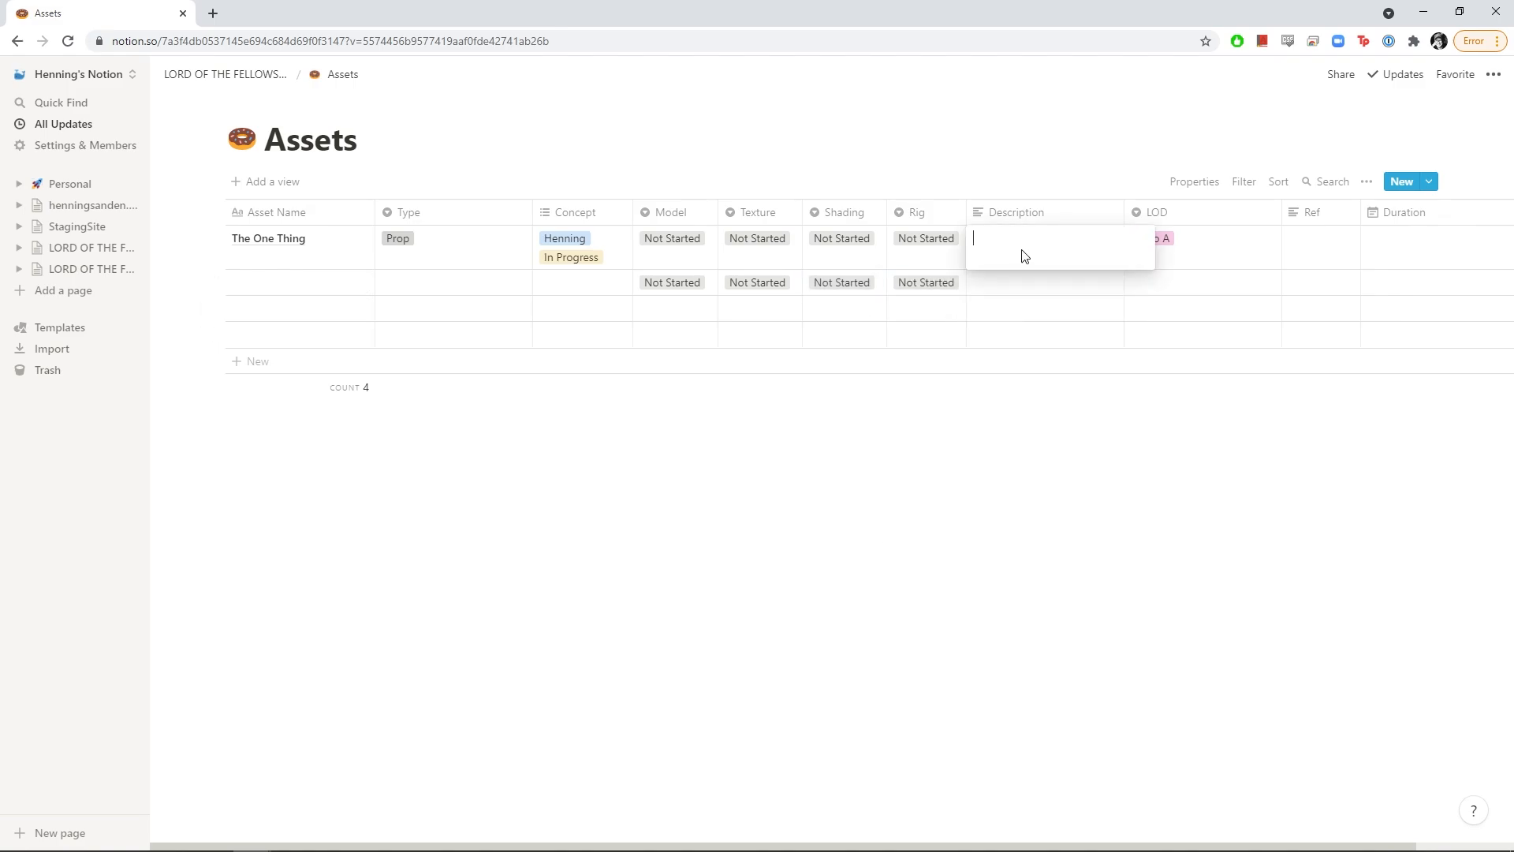
{"action": "type", "text": "The Big Ring"}
{"action": "key", "text": "Return"}
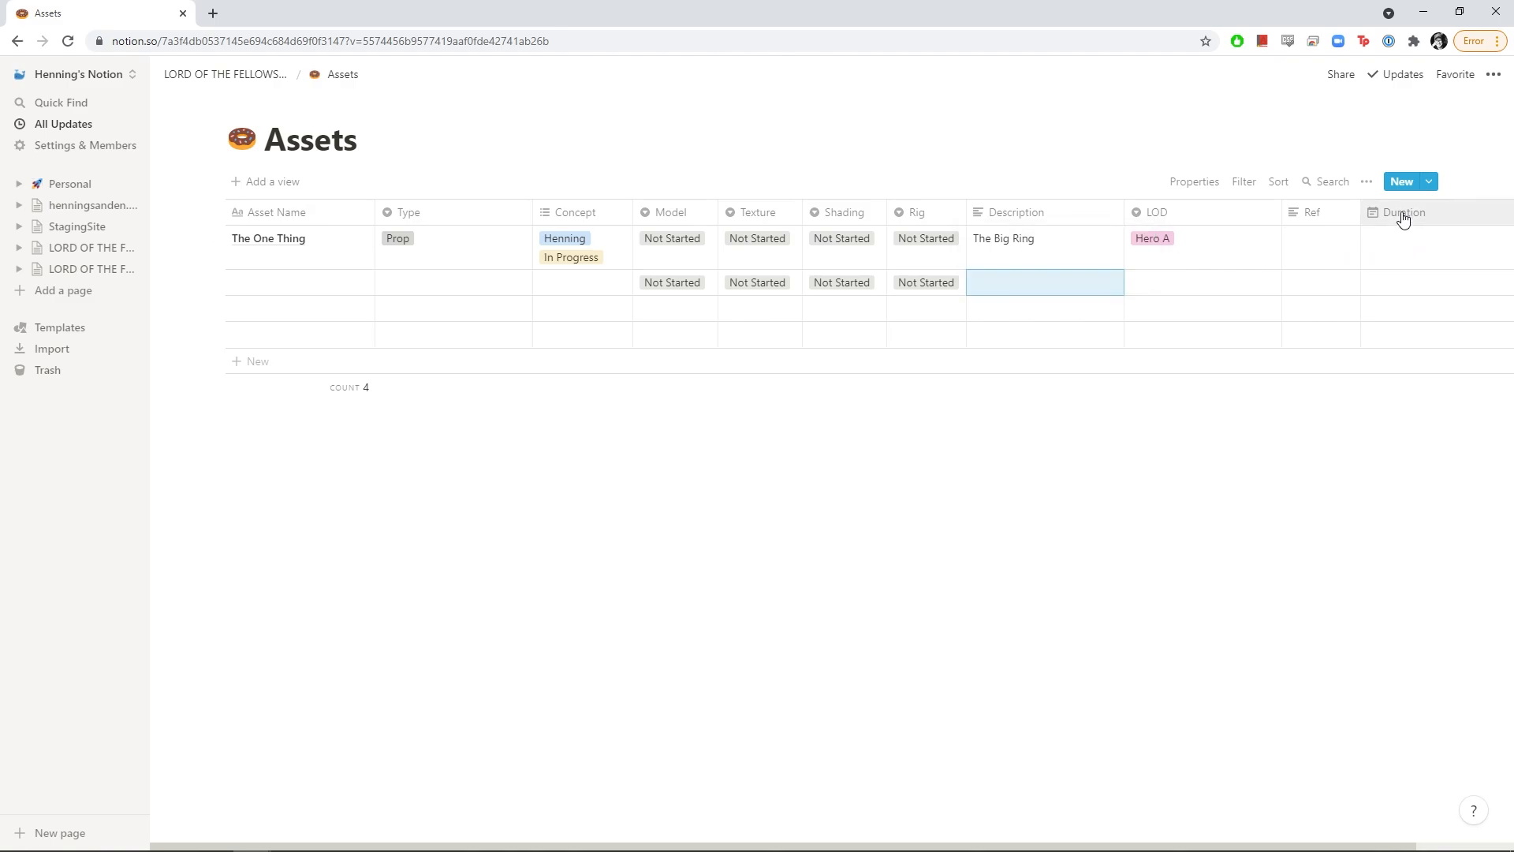
{"action": "left_click", "coordinate": [1405, 256]}
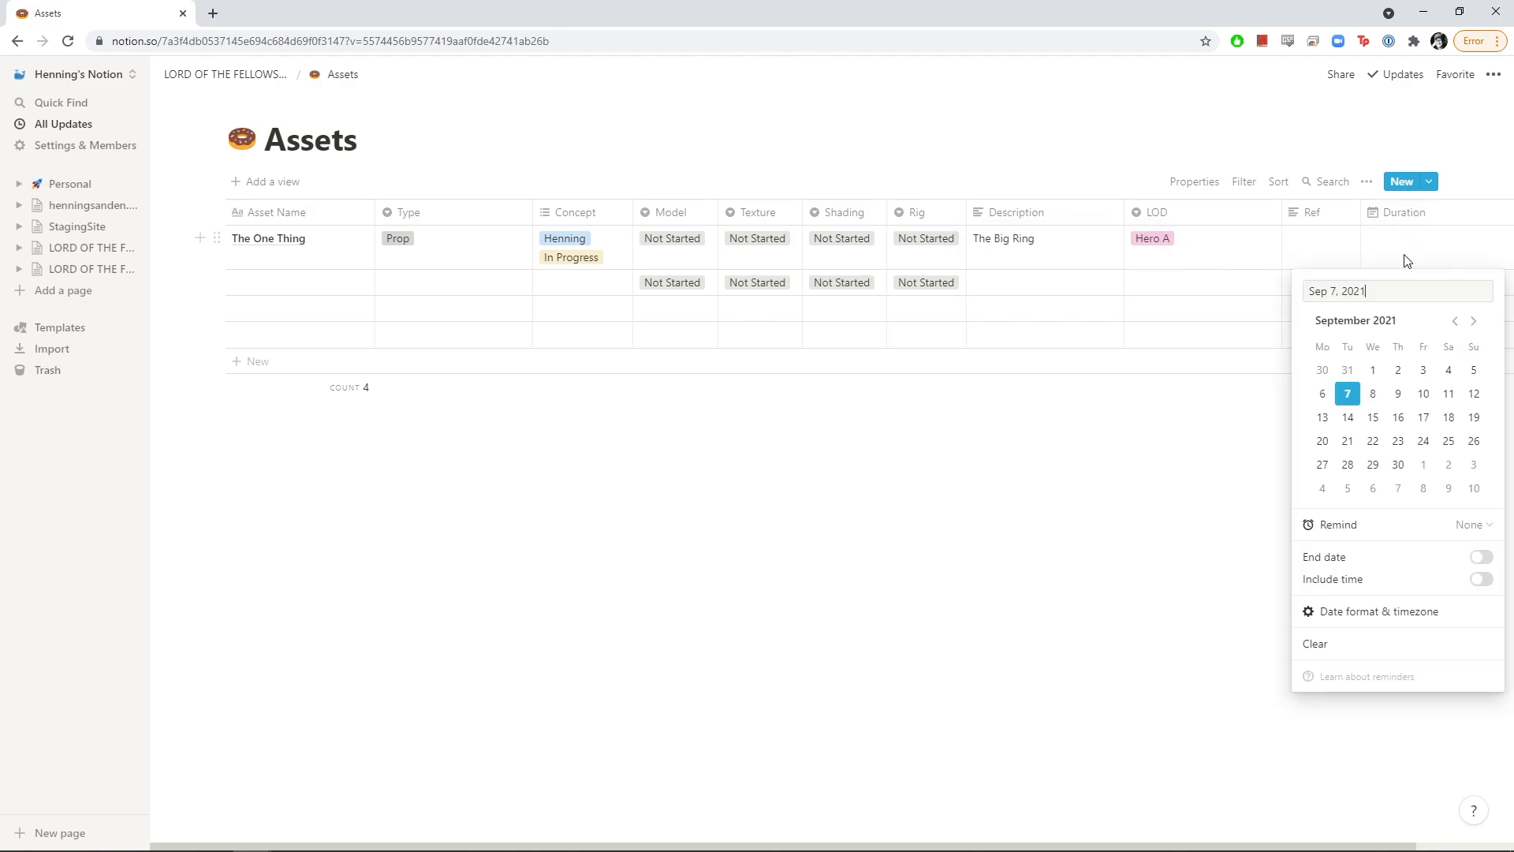
{"action": "left_click", "coordinate": [1477, 558]}
{"action": "left_click", "coordinate": [1373, 395]}
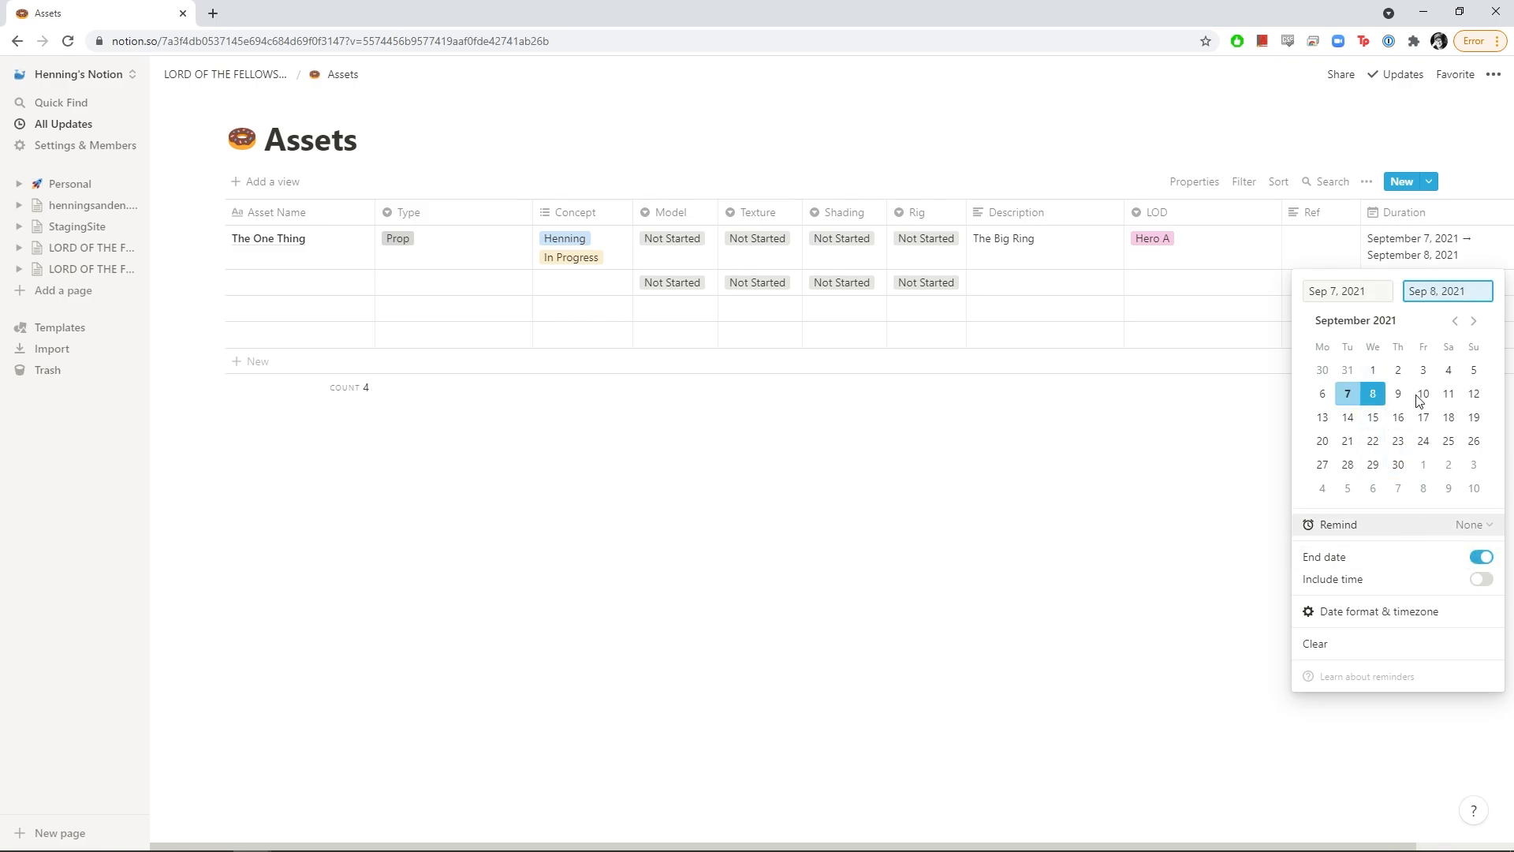
{"action": "left_click", "coordinate": [1045, 448]}
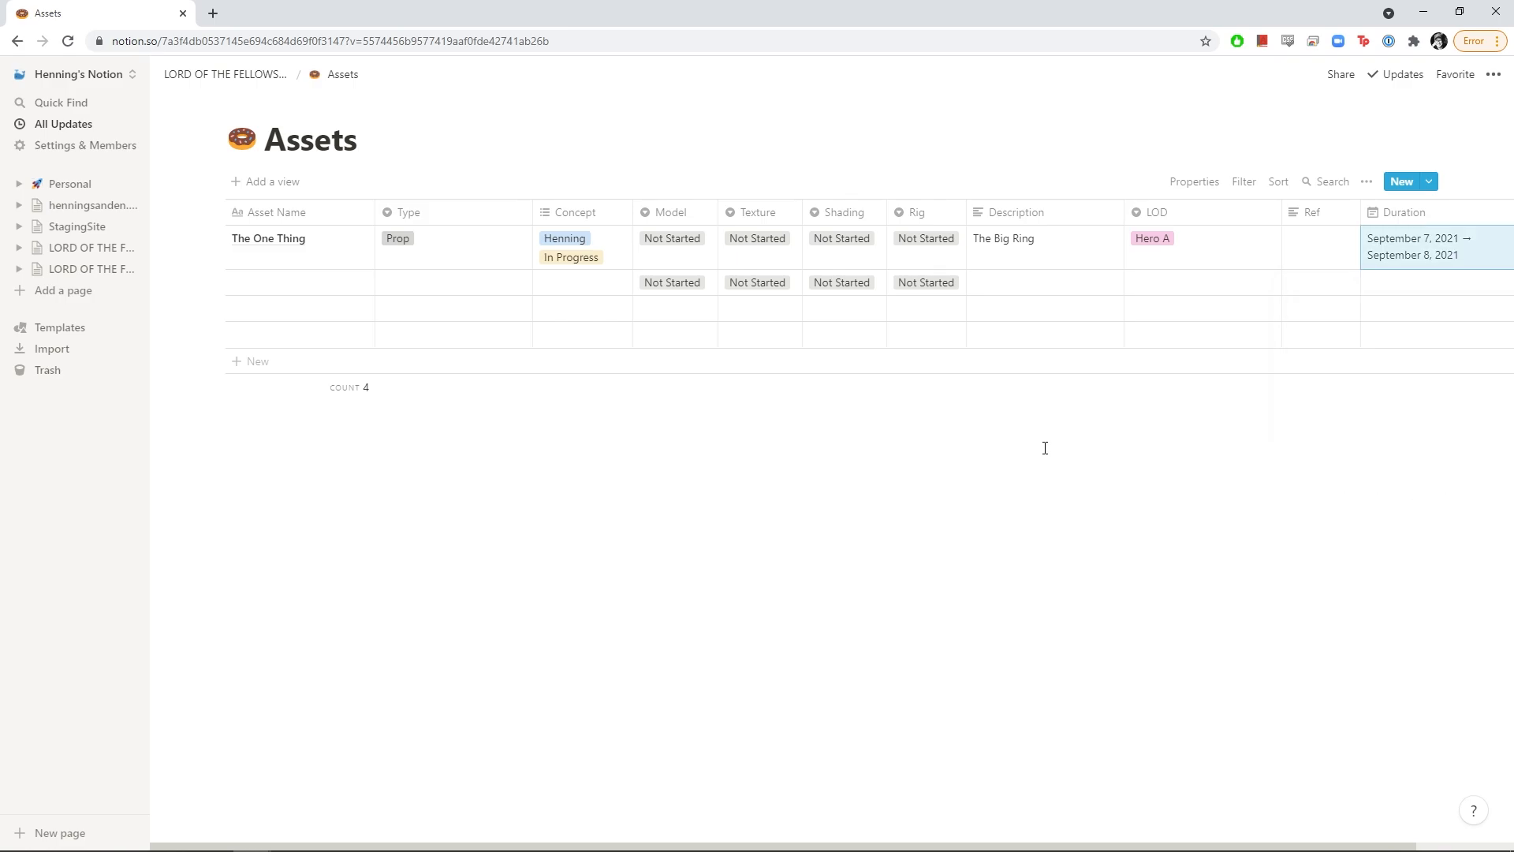
{"action": "left_click", "coordinate": [266, 283]}
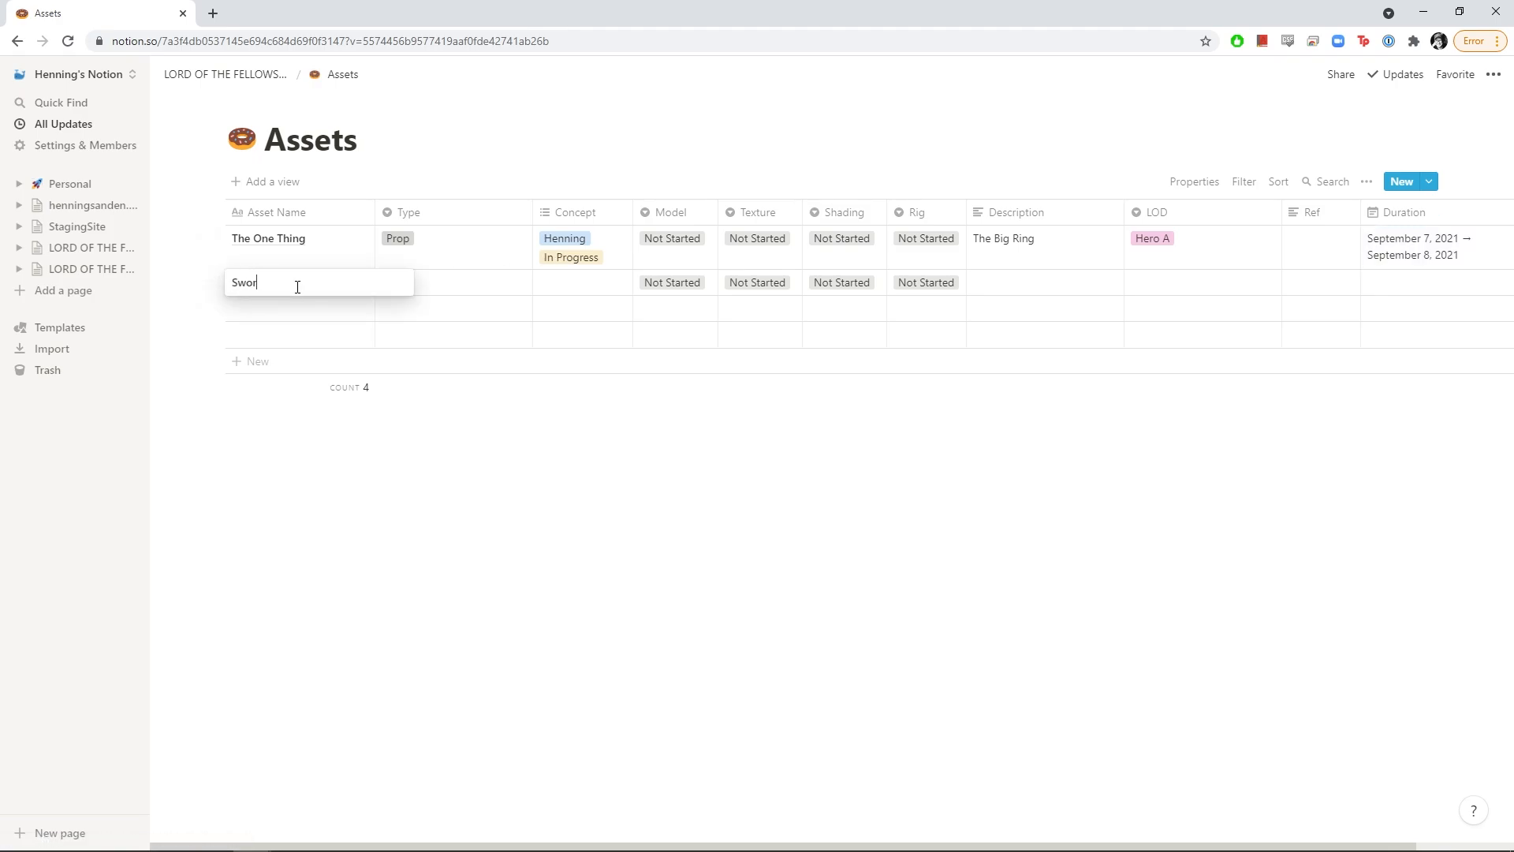
Name the second asset 'Sword A' with Type Prop, Concept Final Approved, Model Ready For Pickup
{"action": "key", "text": "Return"}
{"action": "left_click", "coordinate": [430, 293]}
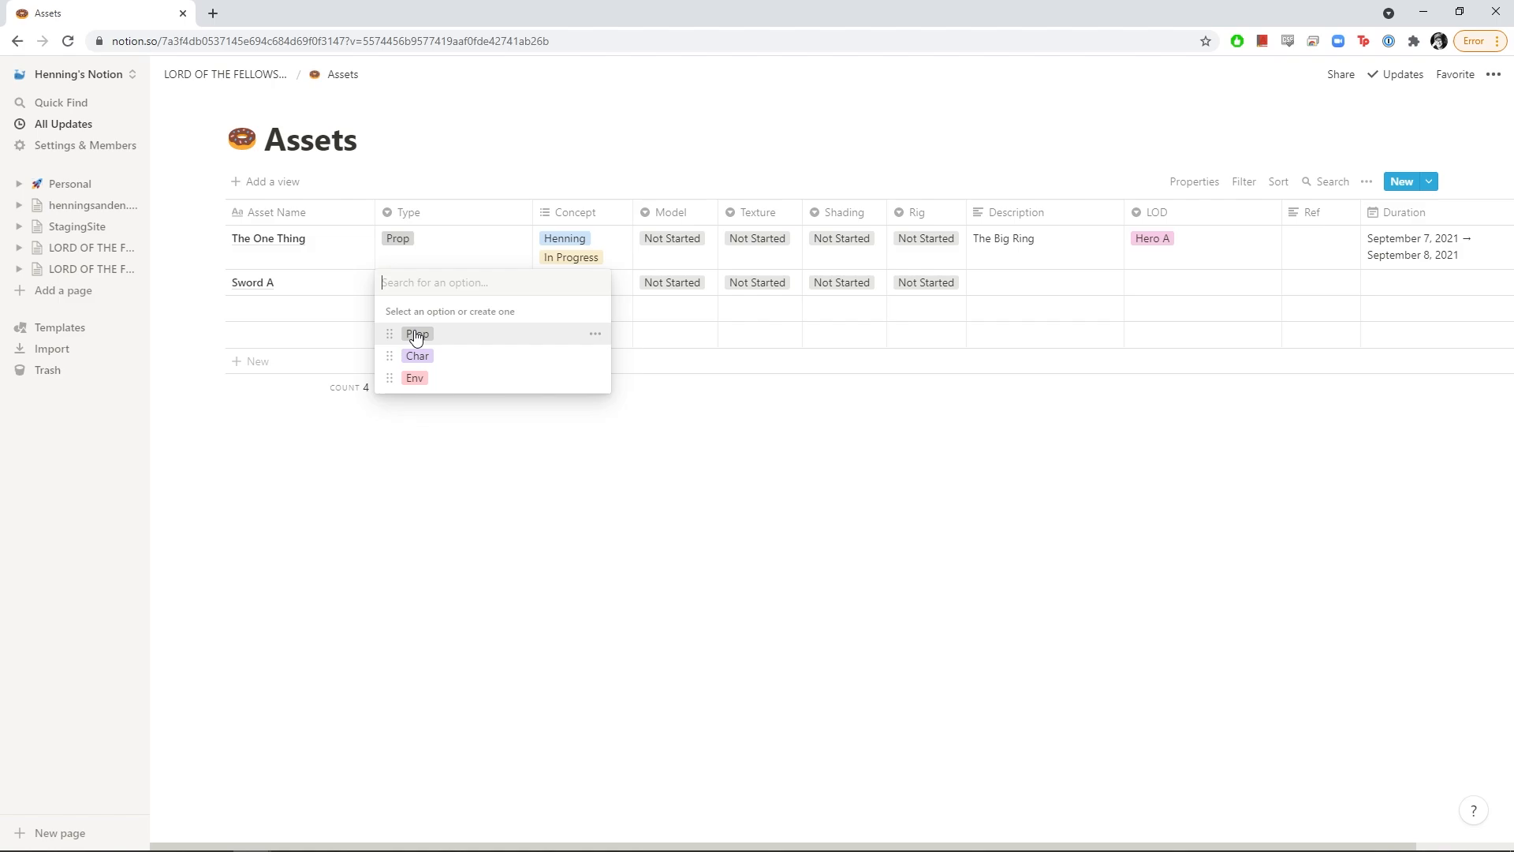
{"action": "left_click", "coordinate": [415, 331]}
{"action": "left_click", "coordinate": [561, 290]}
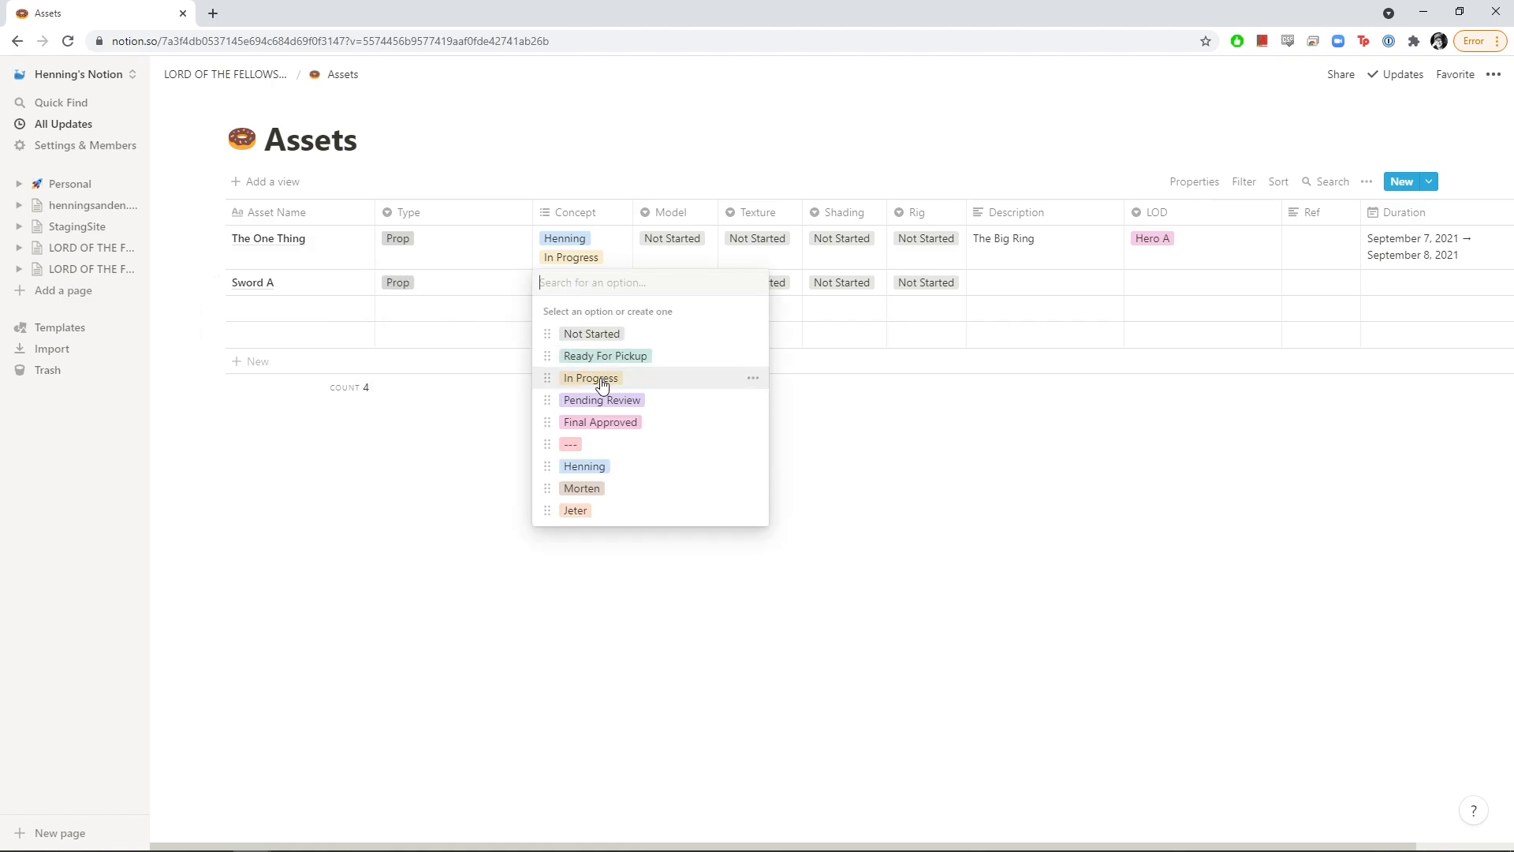
{"action": "left_click", "coordinate": [603, 422]}
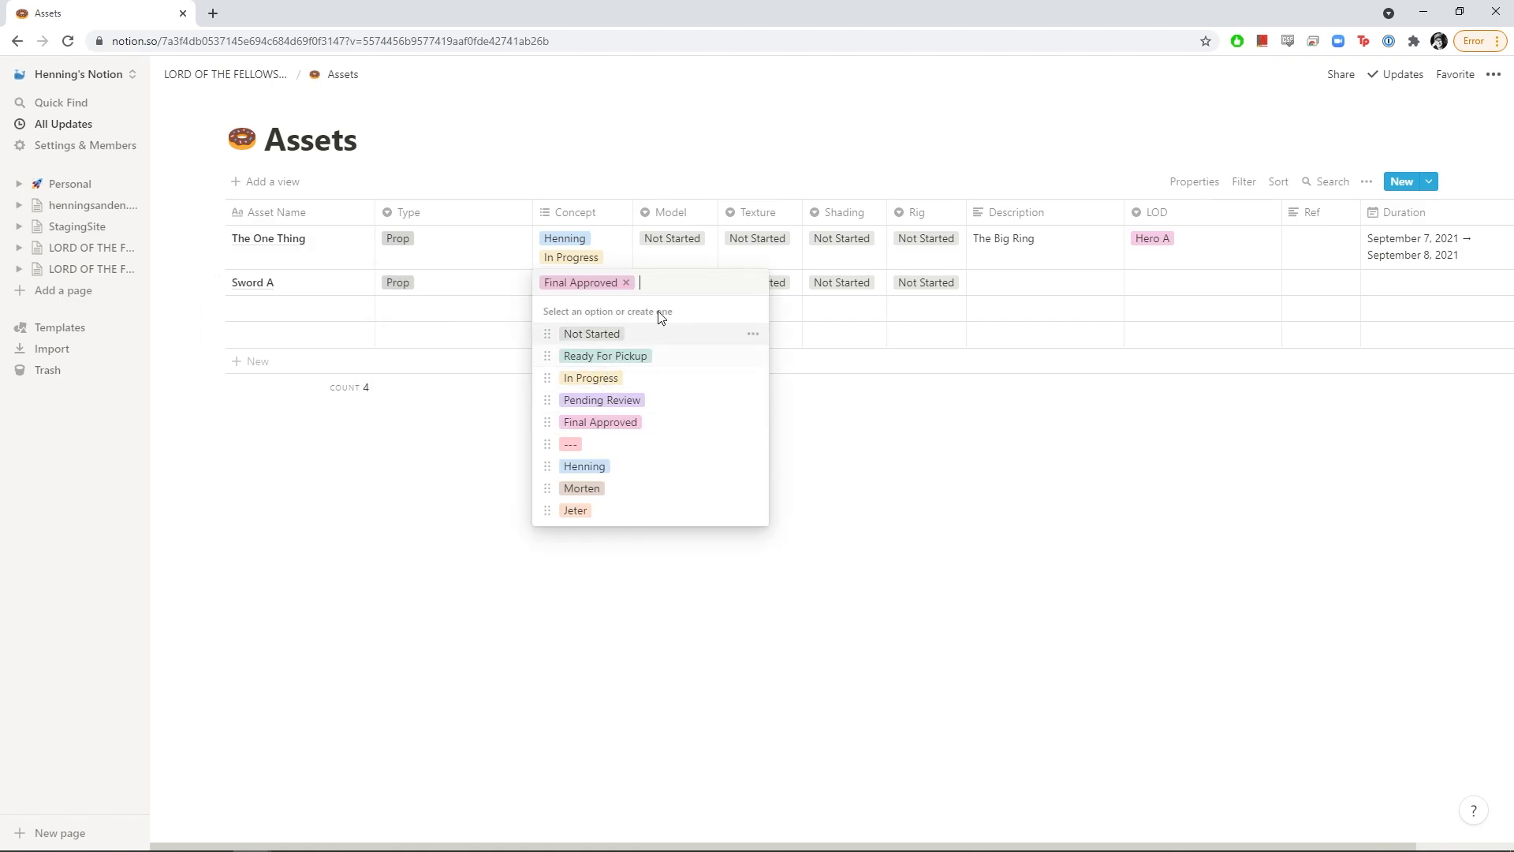
{"action": "left_click", "coordinate": [896, 399]}
{"action": "left_click", "coordinate": [672, 285]}
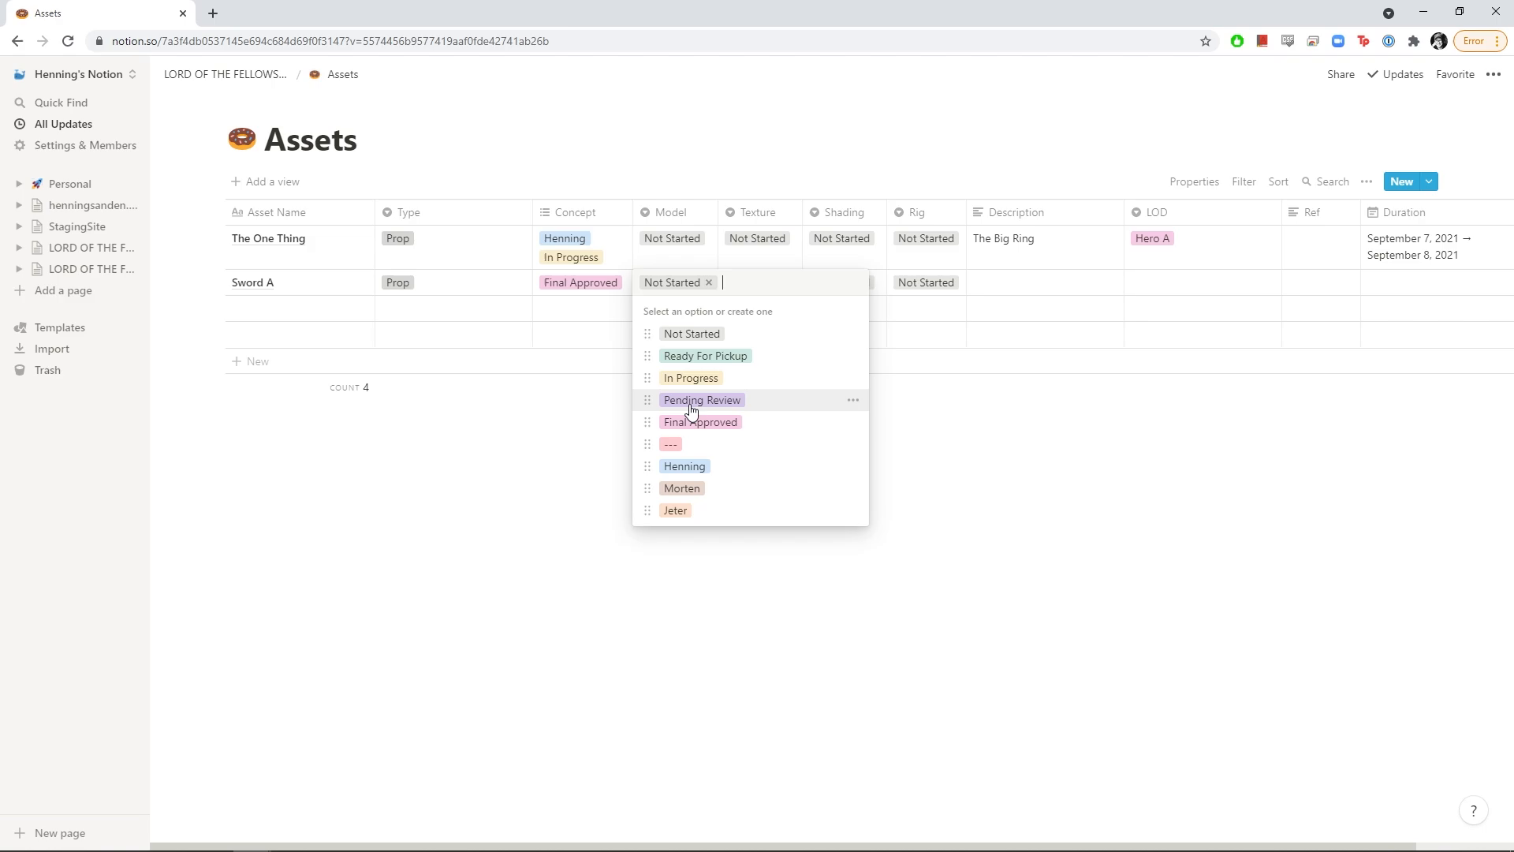
{"action": "left_click", "coordinate": [709, 365]}
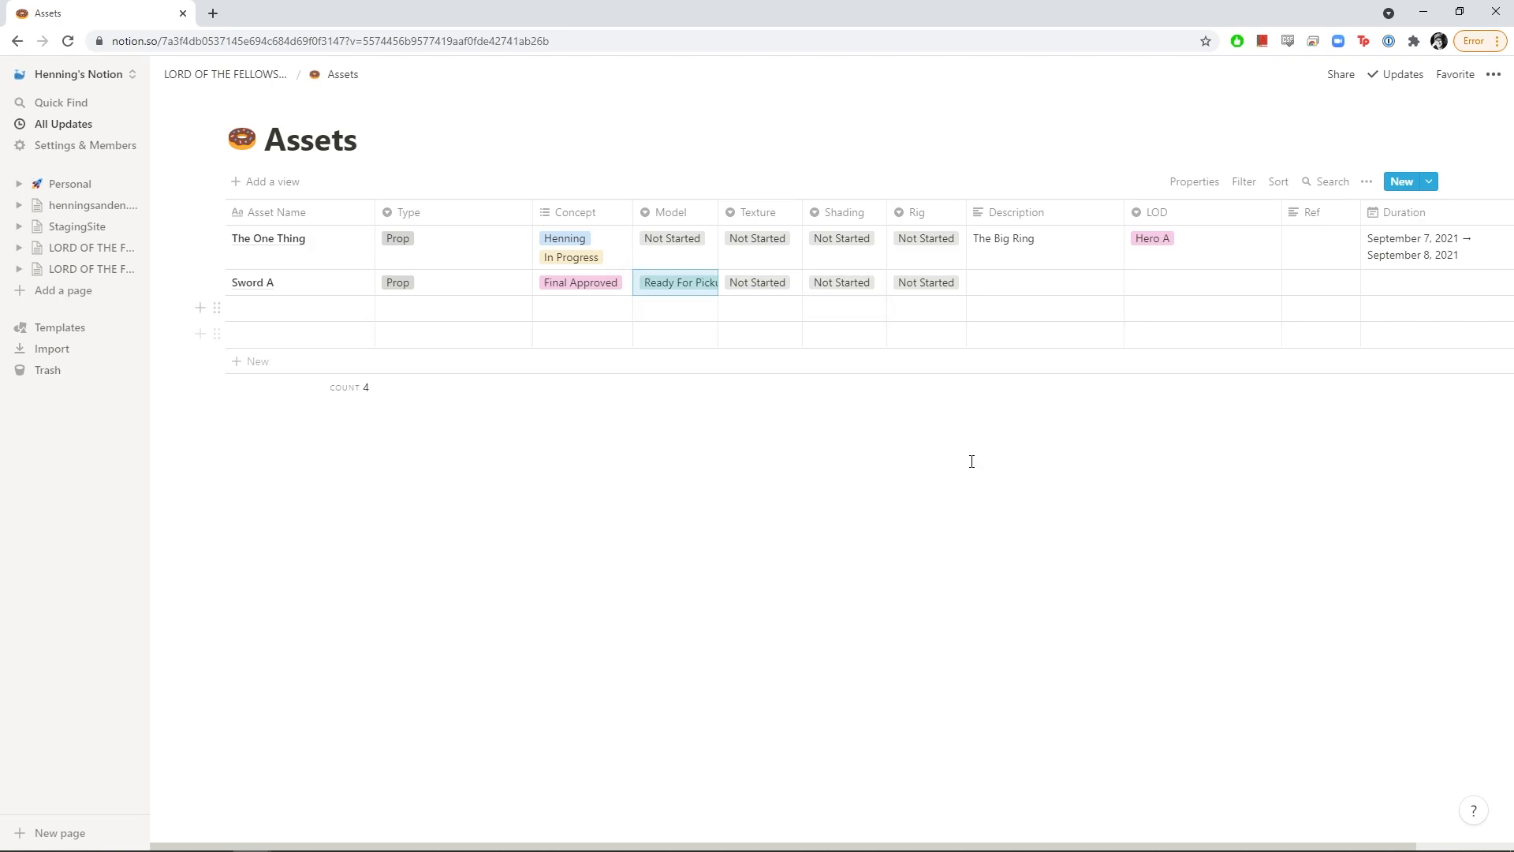
Describe Sword A as 'Needs glow map when baddies are near' and set its LOD to A
{"action": "left_click", "coordinate": [1035, 286]}
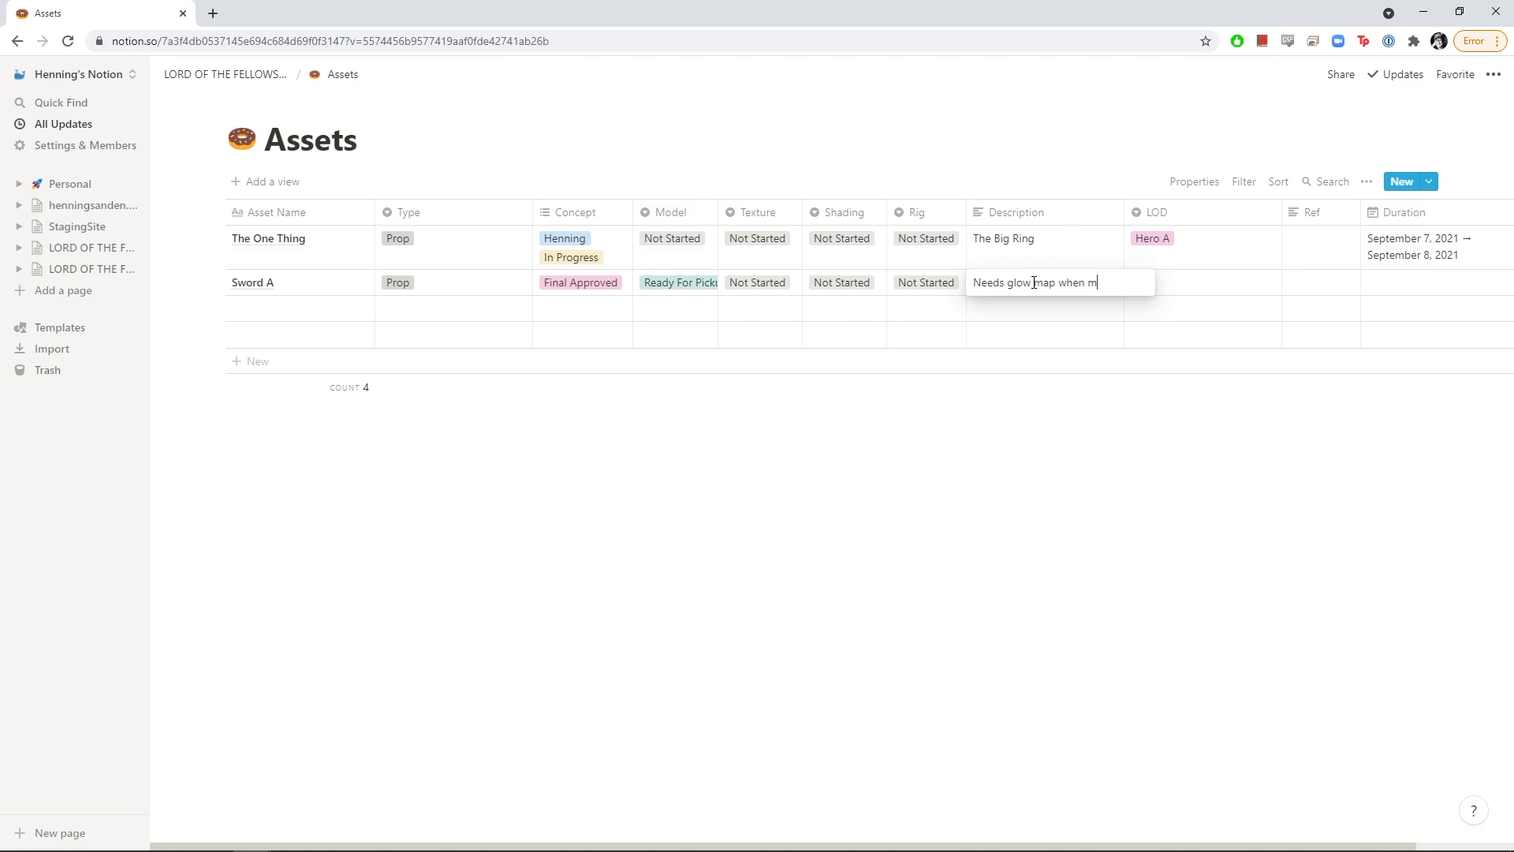
{"action": "type", "text": "Needs glow map when baddies are"}
{"action": "type", "text": "near"}
{"action": "key", "text": "Return"}
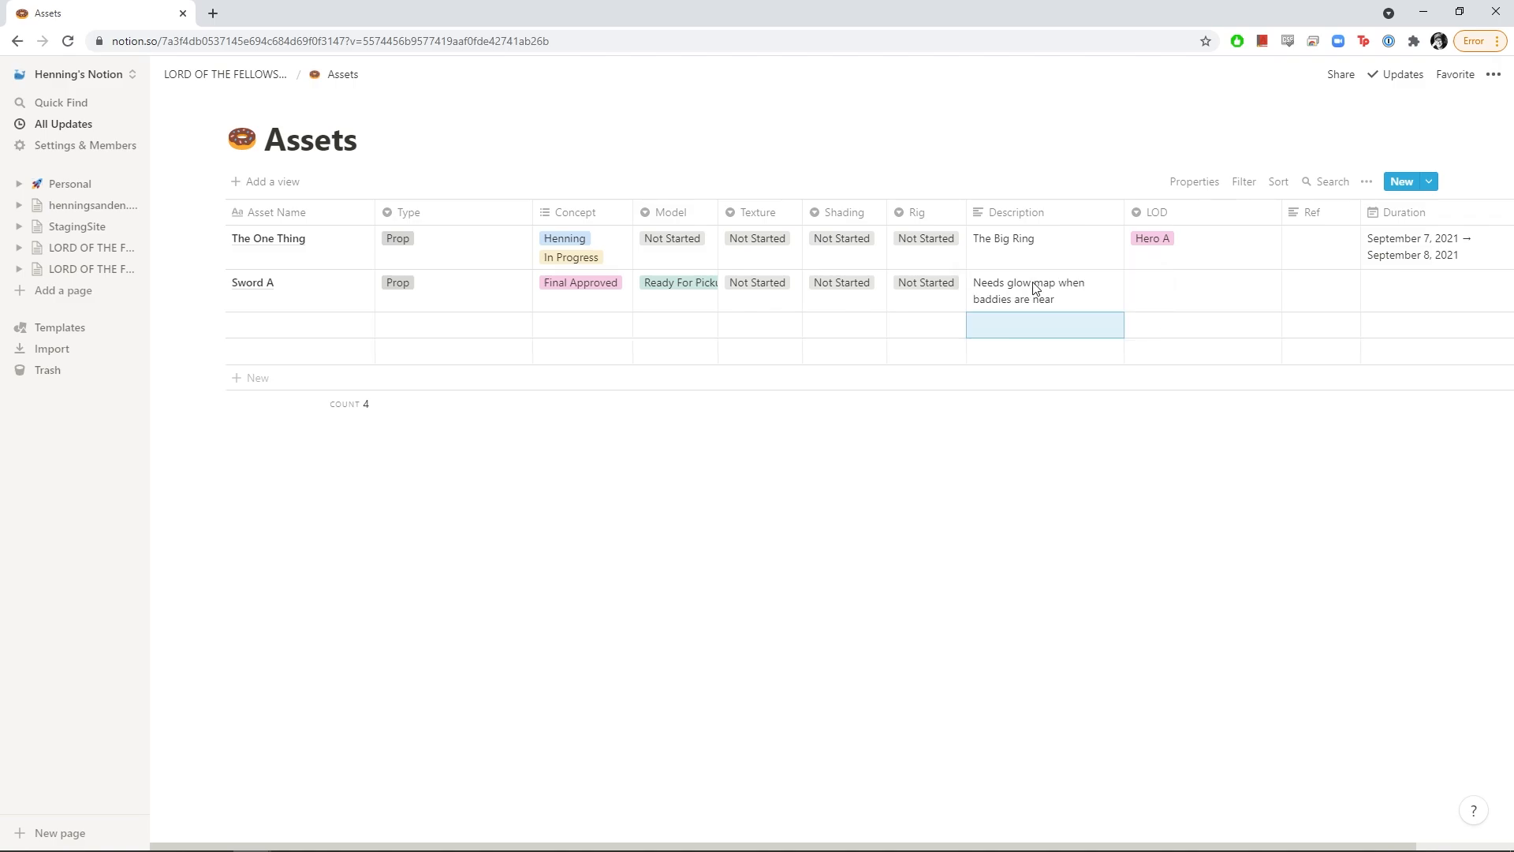
{"action": "left_click", "coordinate": [1153, 303]}
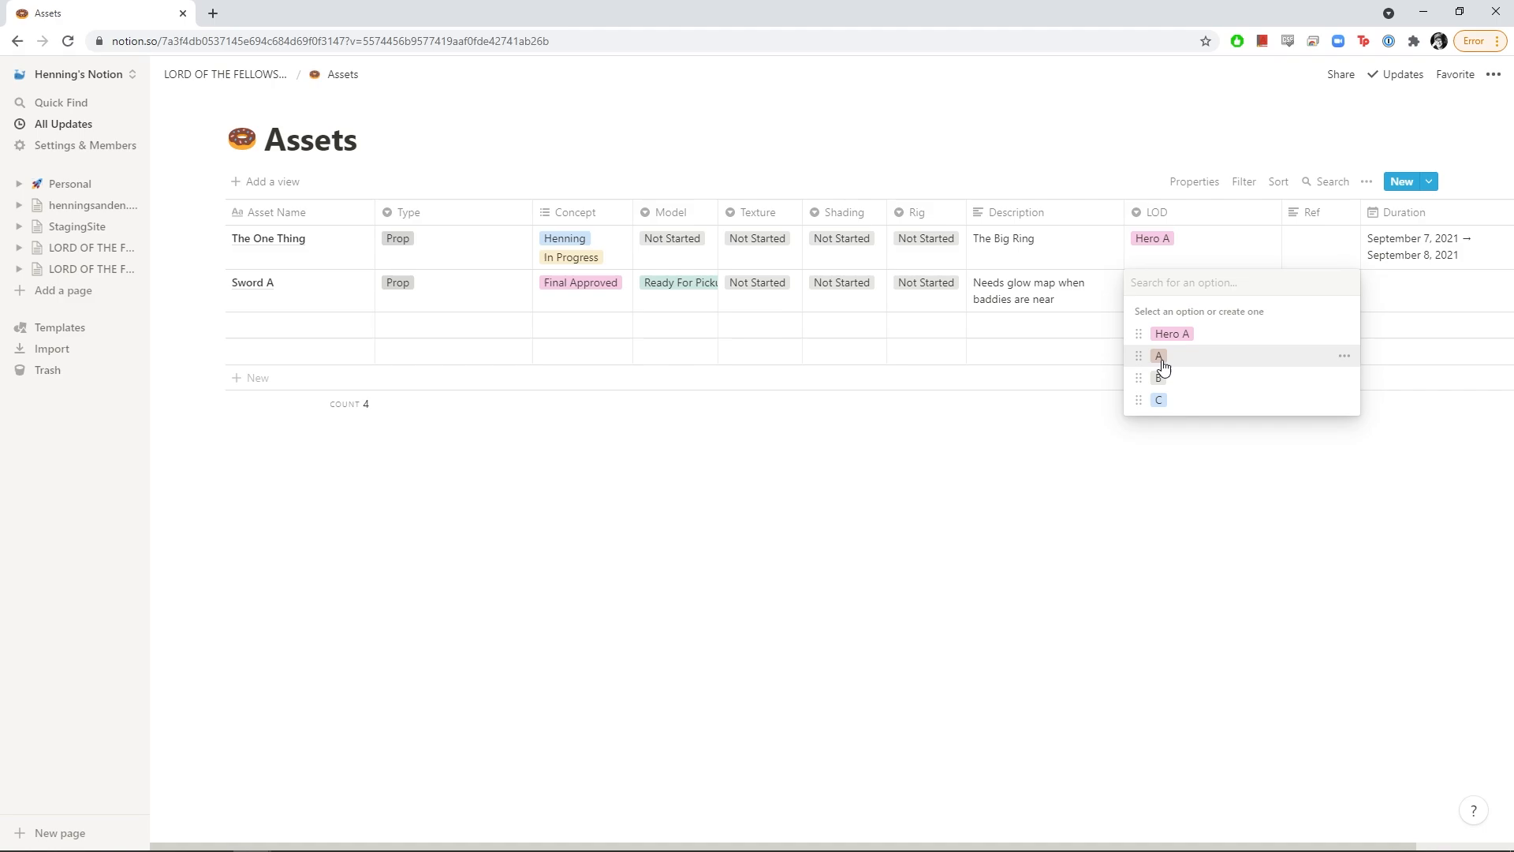
{"action": "left_click", "coordinate": [1162, 362]}
Set Sword A's Duration to September 8–9, 2021
{"action": "left_click", "coordinate": [1309, 284]}
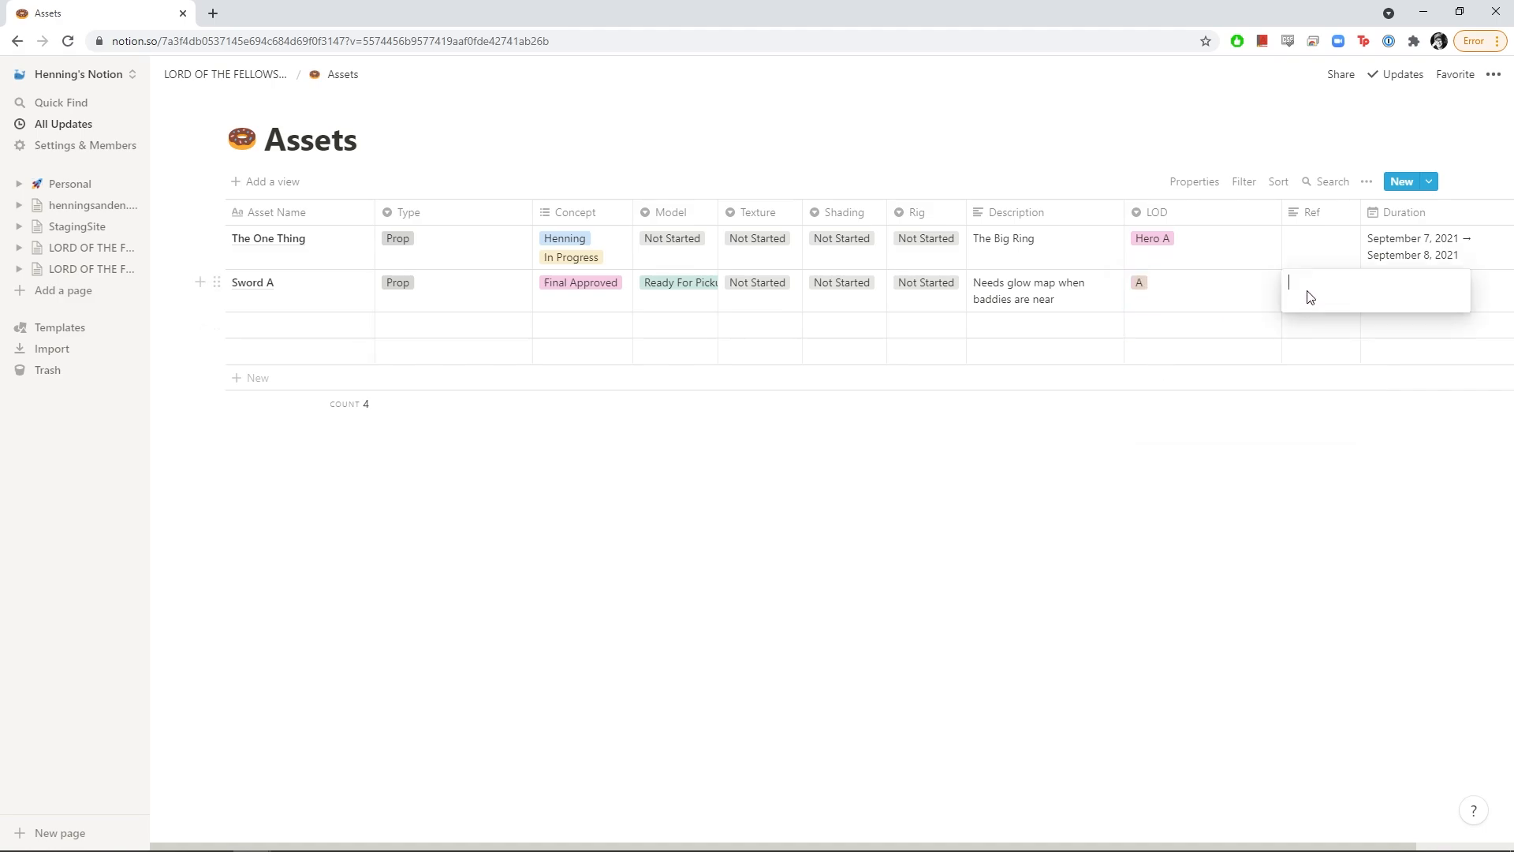
{"action": "key", "text": "Escape"}
{"action": "left_click", "coordinate": [1426, 287]}
{"action": "left_click", "coordinate": [1373, 436]}
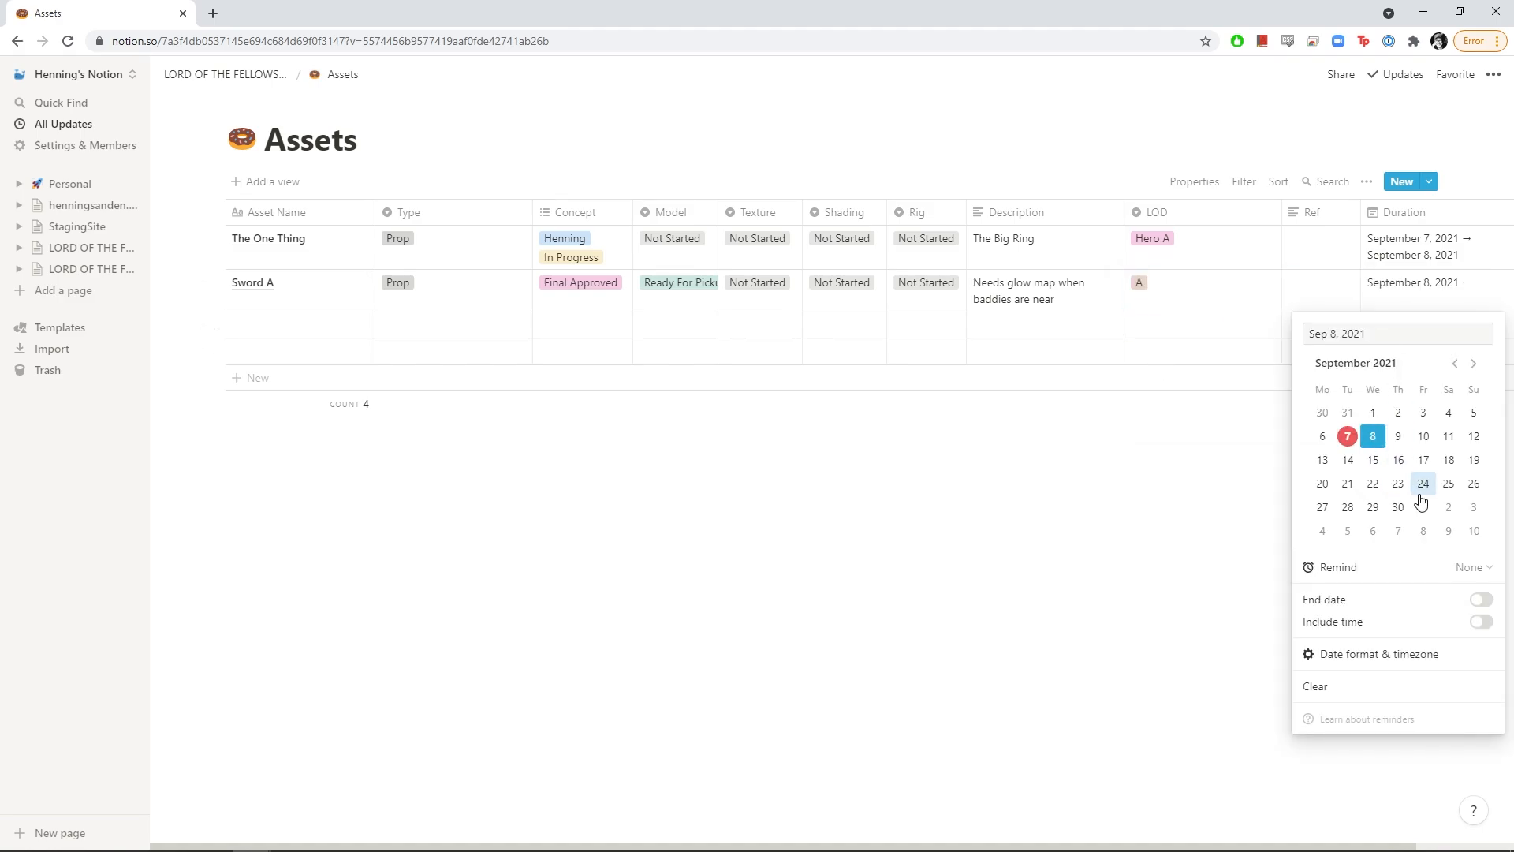
{"action": "left_click", "coordinate": [1482, 600]}
{"action": "left_click", "coordinate": [1398, 436]}
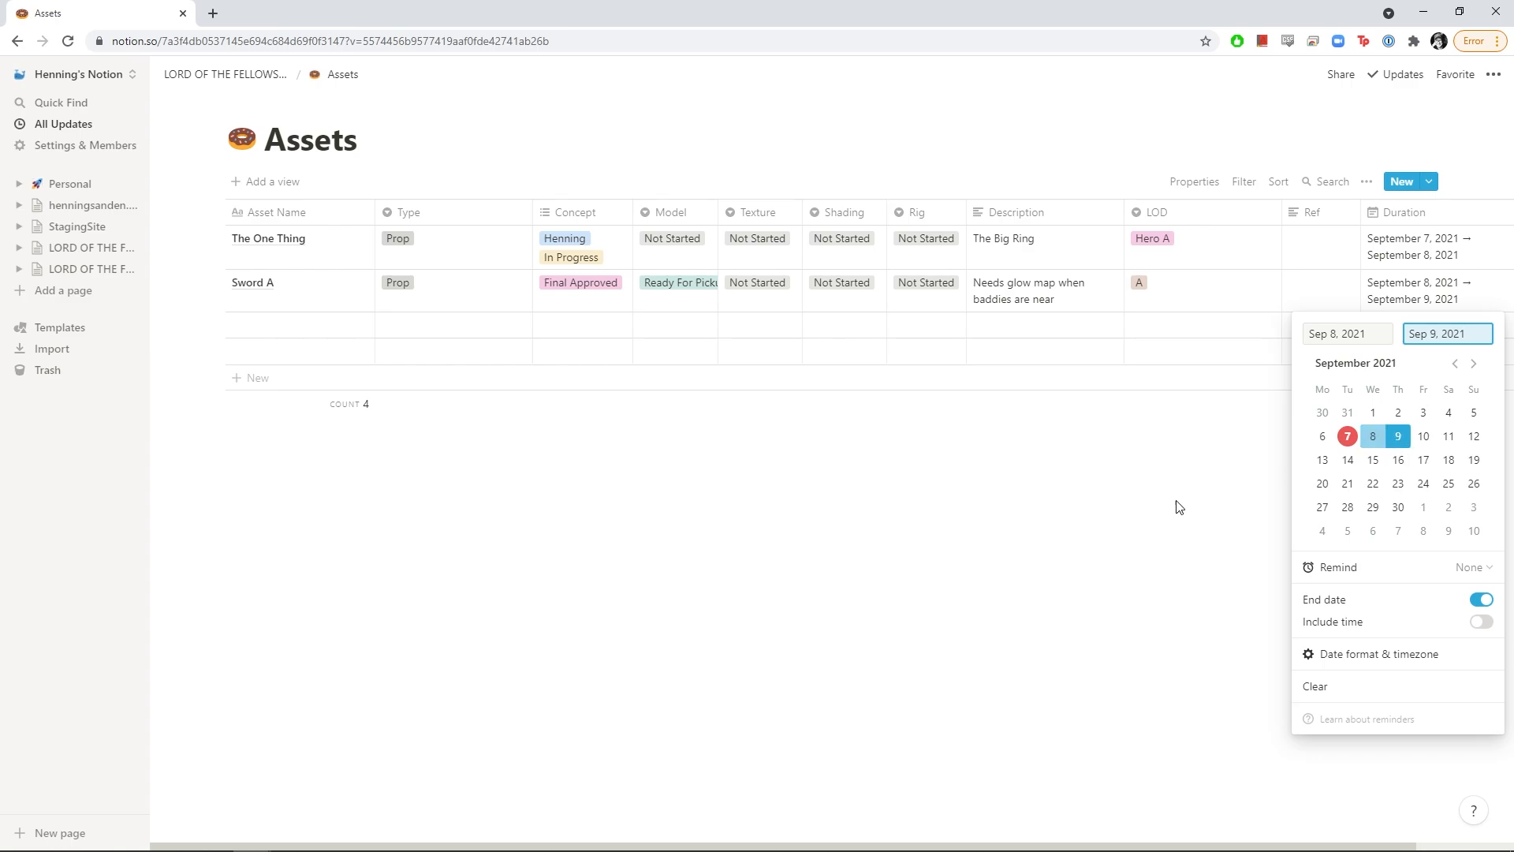
{"action": "left_click", "coordinate": [1044, 519]}
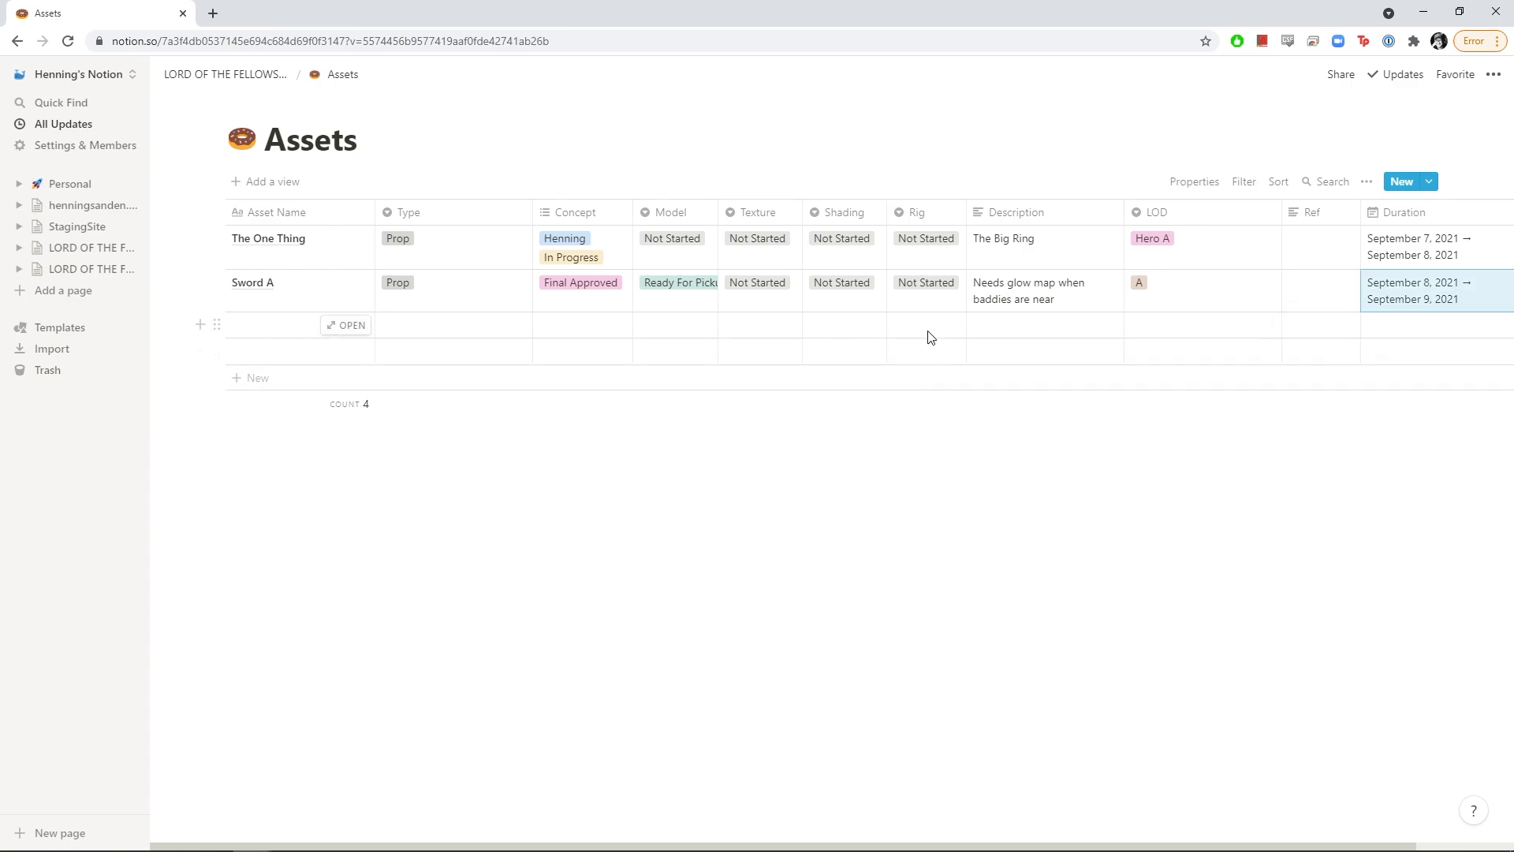
Add Sword B as the third asset and tag a second artist on Sword A's concept
{"action": "left_click", "coordinate": [270, 329]}
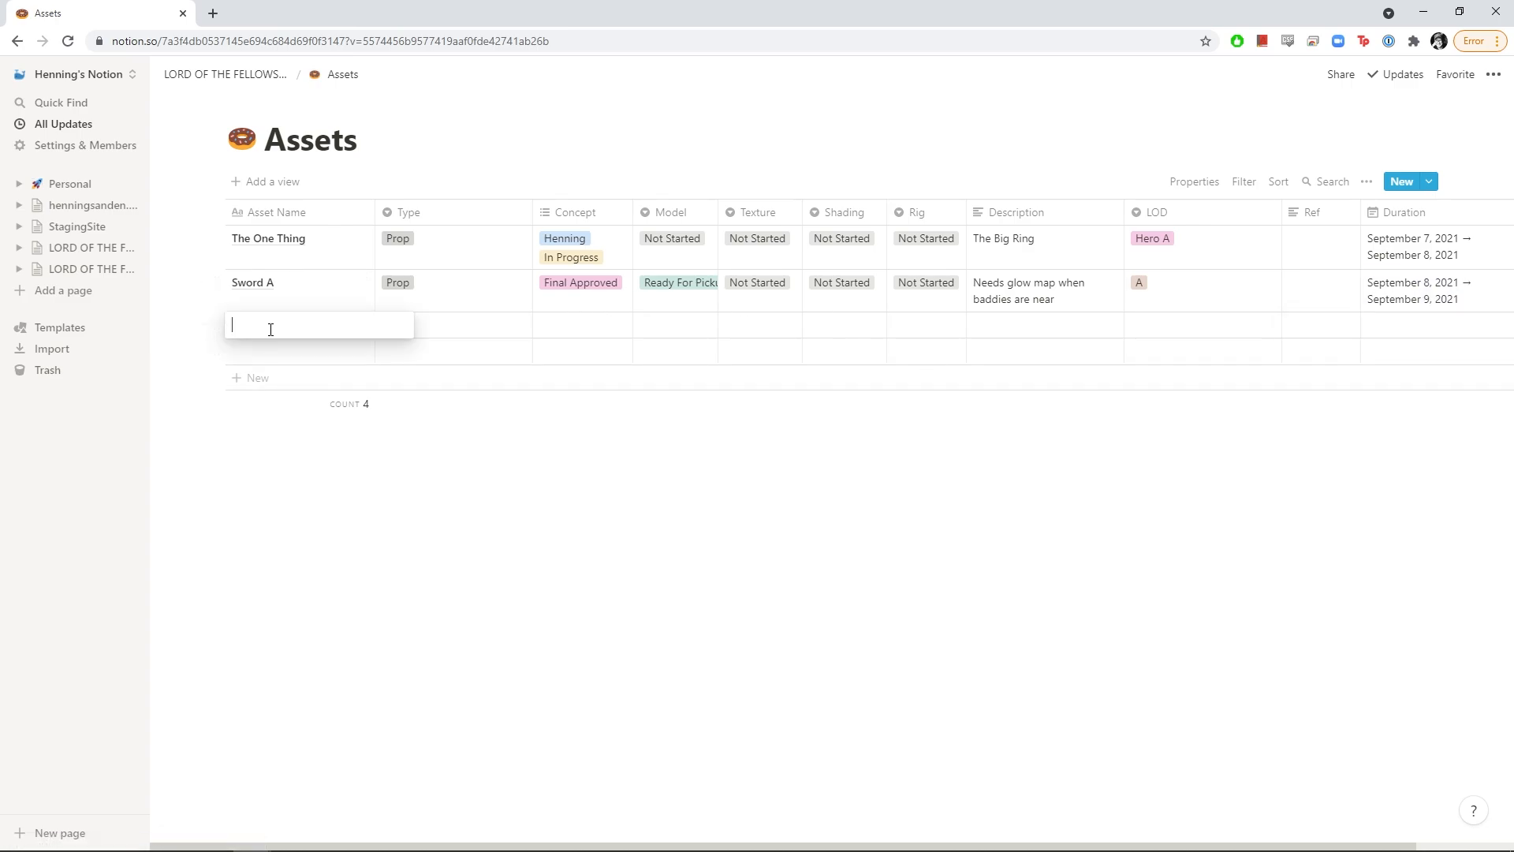
{"action": "key", "text": "Return"}
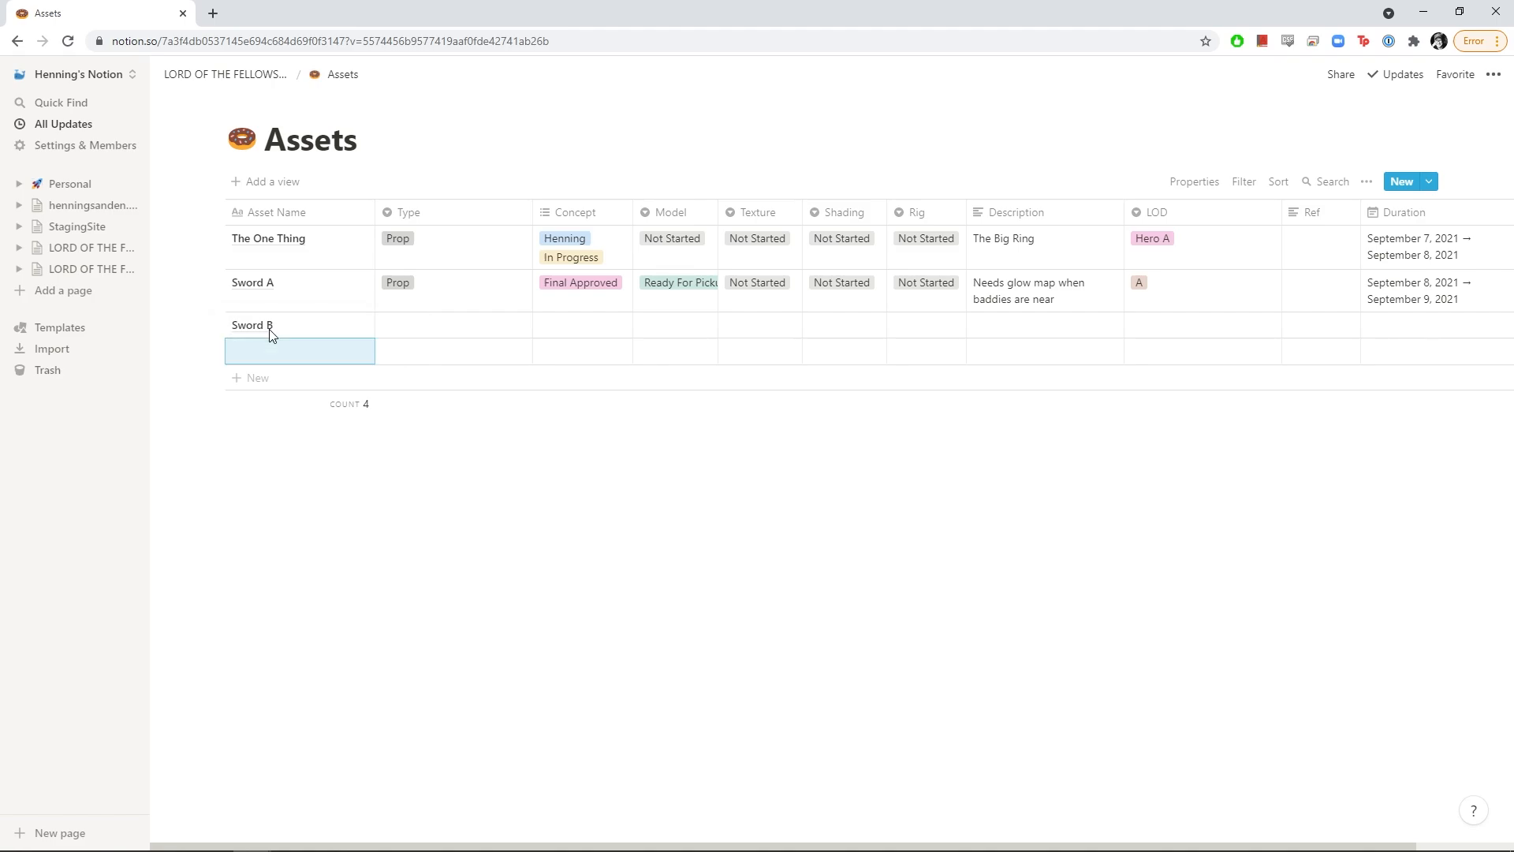
{"action": "left_click", "coordinate": [455, 334]}
{"action": "left_click", "coordinate": [595, 315]}
{"action": "left_click", "coordinate": [602, 298]}
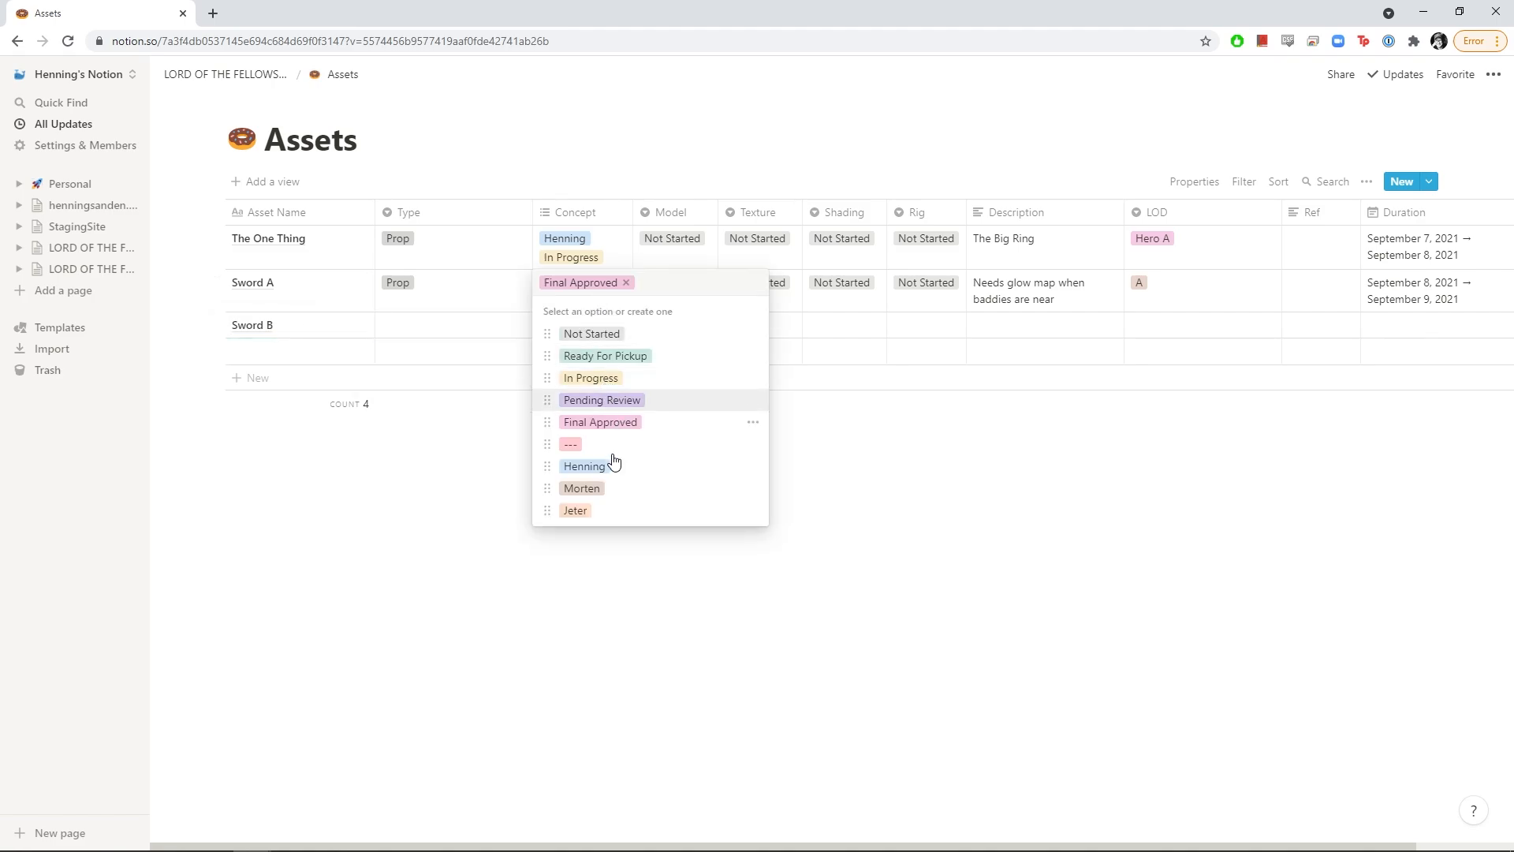
{"action": "left_click", "coordinate": [585, 492]}
{"action": "left_click", "coordinate": [468, 501]}
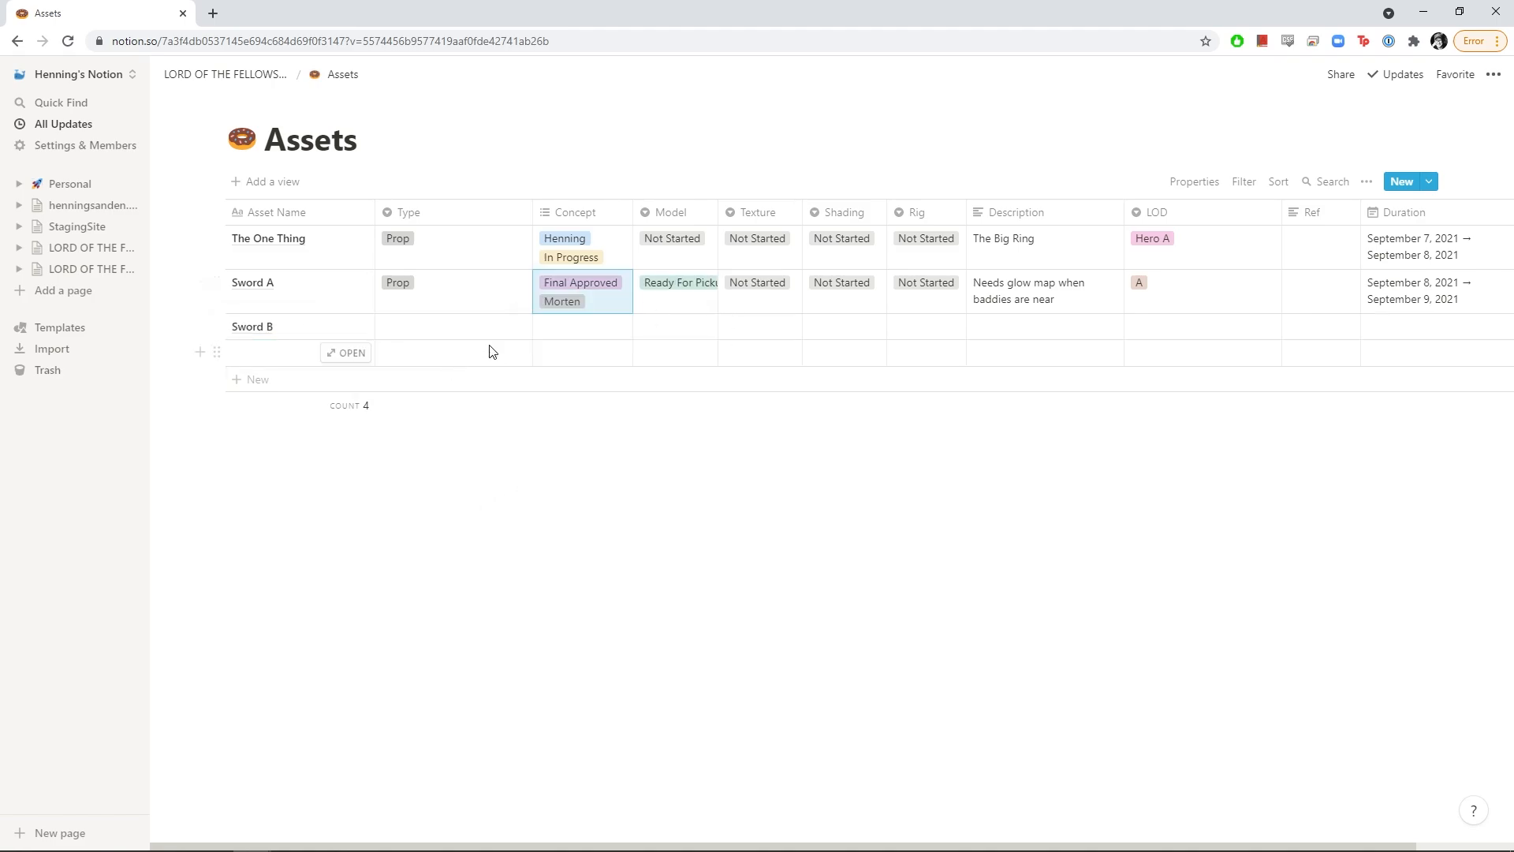
Set Sword B's Concept to one artist tag plus Final Approved
{"action": "left_click", "coordinate": [587, 329]}
{"action": "left_click", "coordinate": [578, 559]}
{"action": "key", "text": "Escape"}
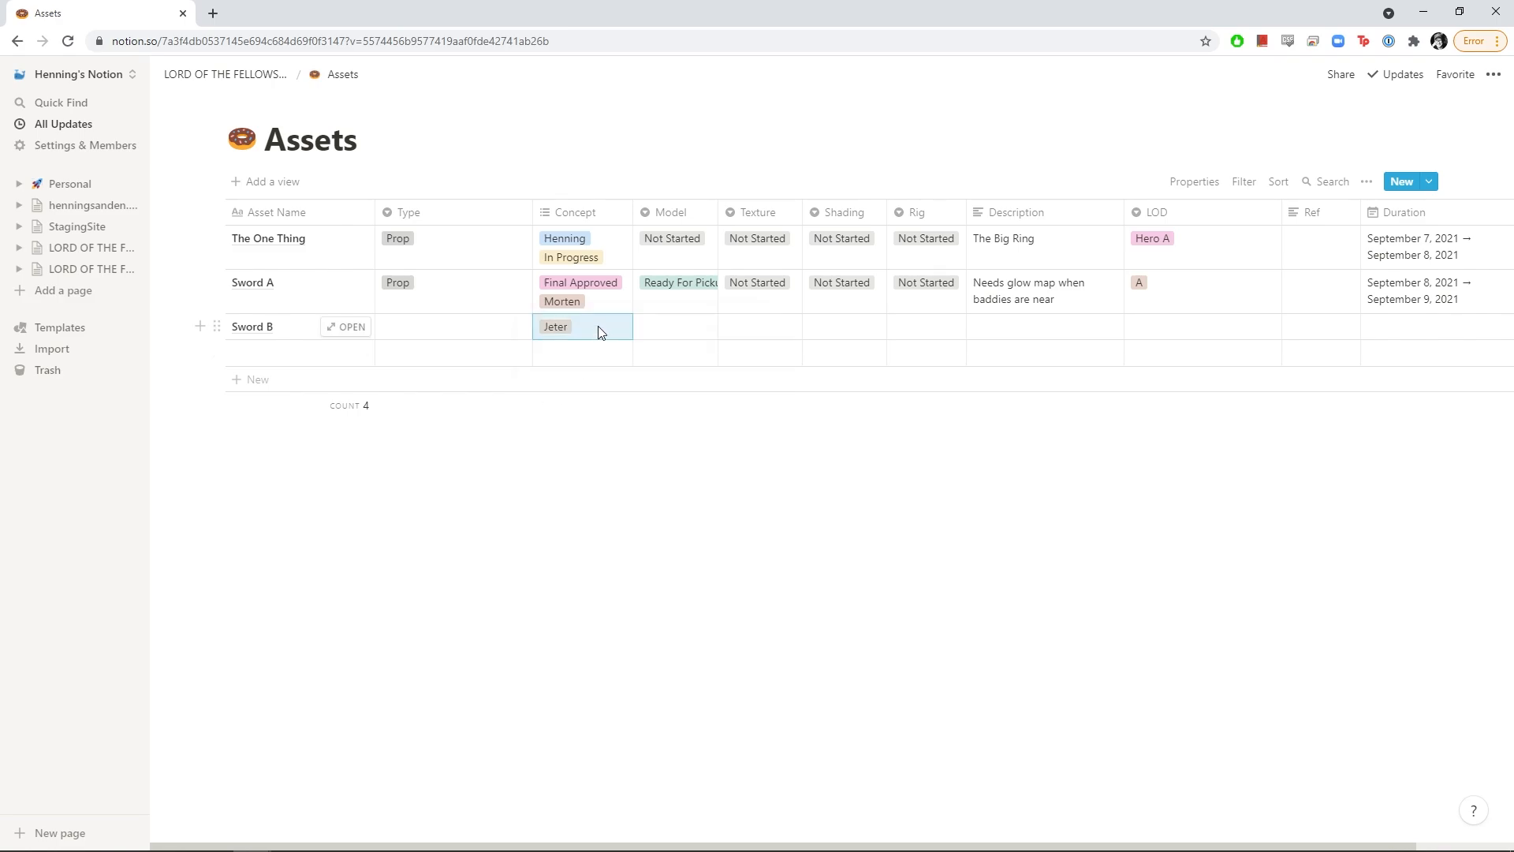
{"action": "left_click", "coordinate": [599, 331]}
{"action": "left_click", "coordinate": [585, 530]}
{"action": "left_click", "coordinate": [481, 482]}
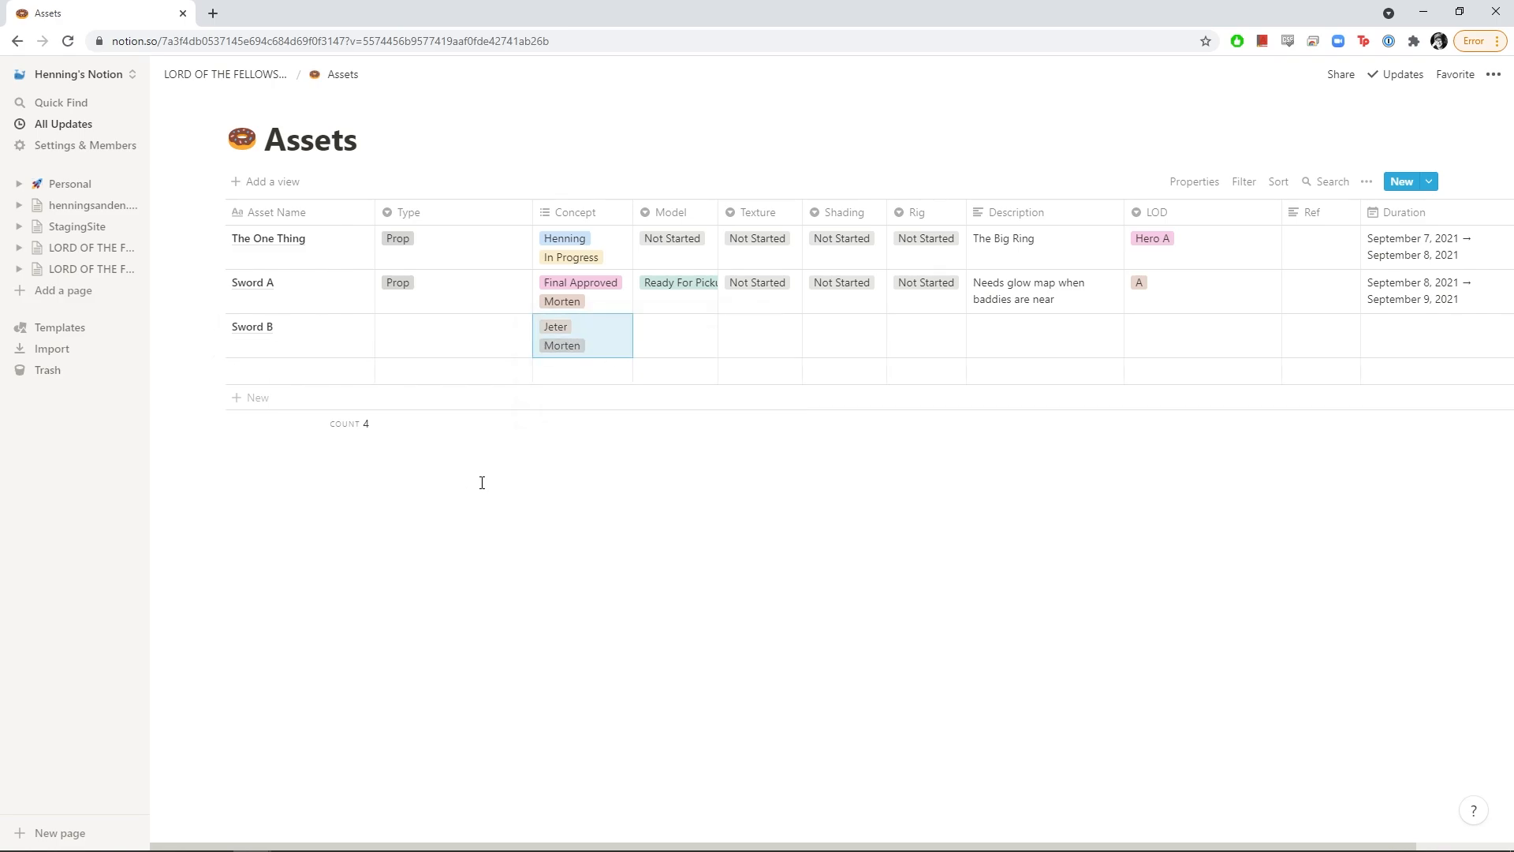
{"action": "left_click", "coordinate": [586, 345]}
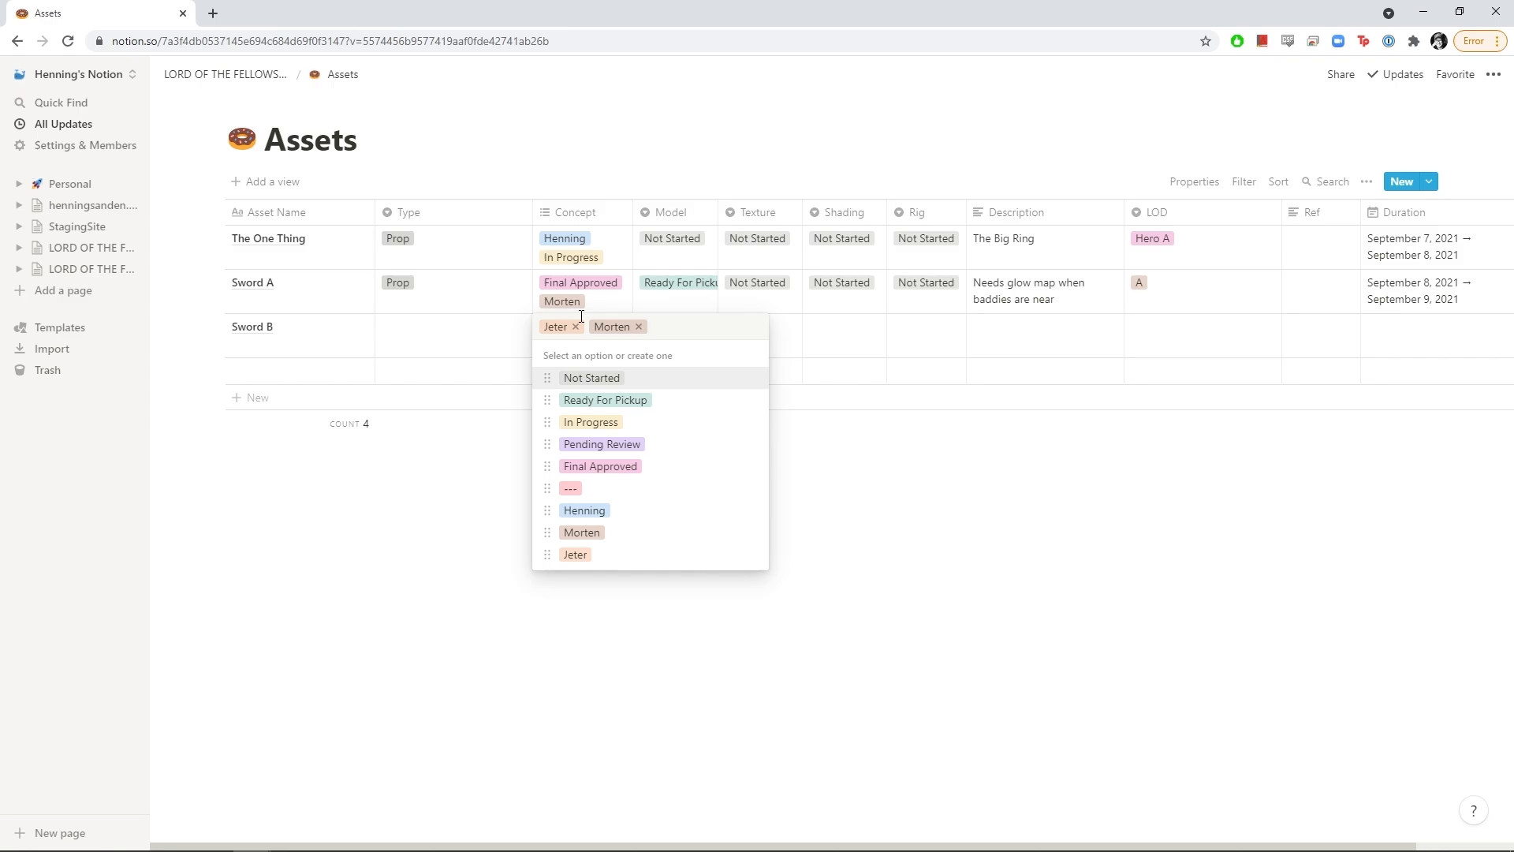
{"action": "left_click", "coordinate": [577, 326]}
{"action": "left_click", "coordinate": [602, 466]}
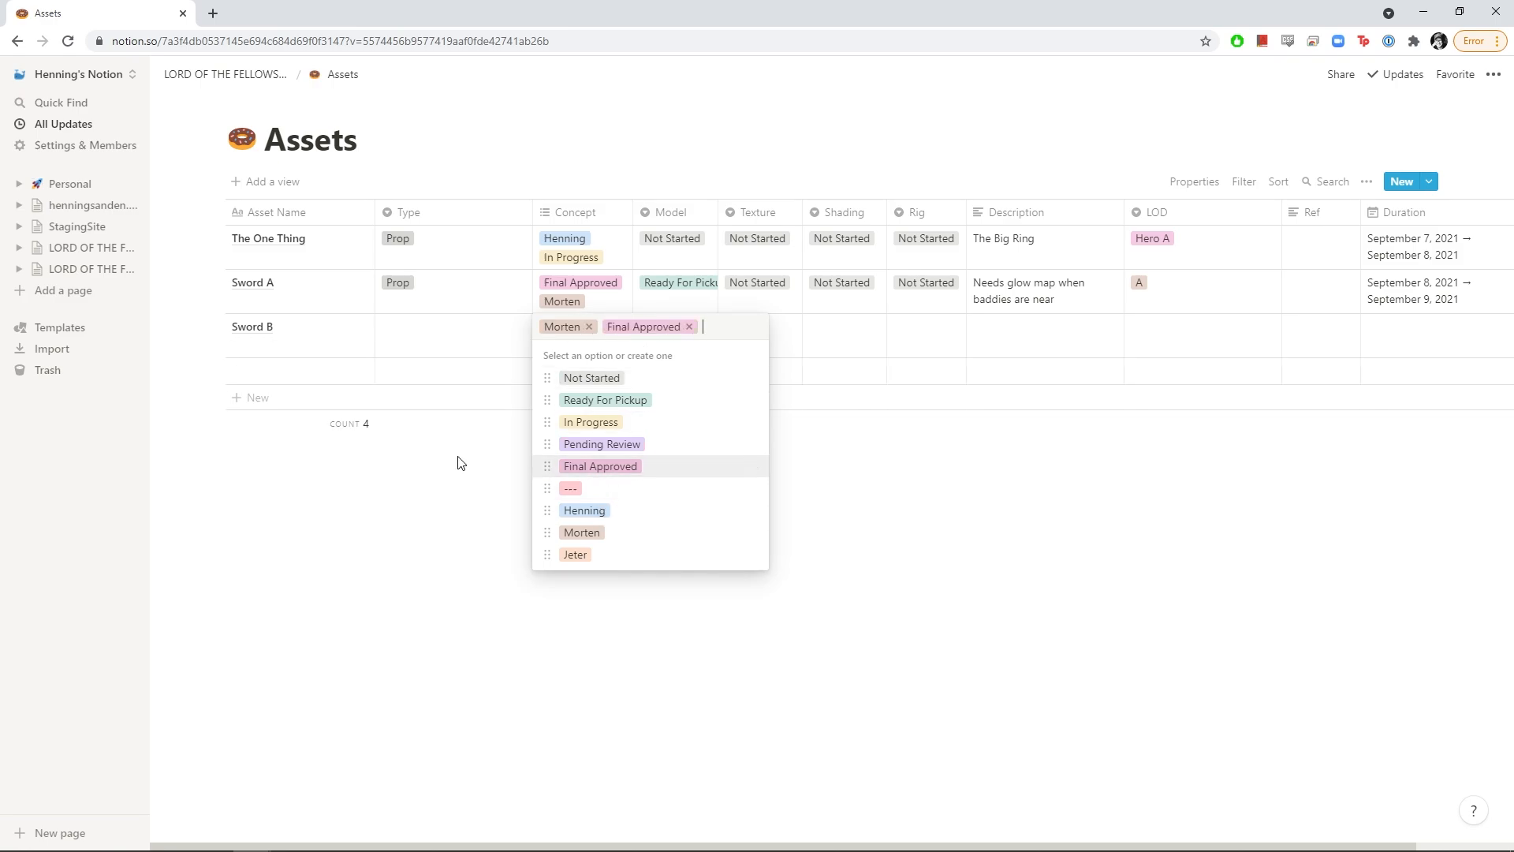
{"action": "left_click", "coordinate": [460, 463]}
Set Sword B's Model, Texture and Rig to In Progress and Shading to Pending Review
{"action": "left_click", "coordinate": [676, 351]}
{"action": "left_click", "coordinate": [691, 422]}
{"action": "left_click", "coordinate": [778, 348]}
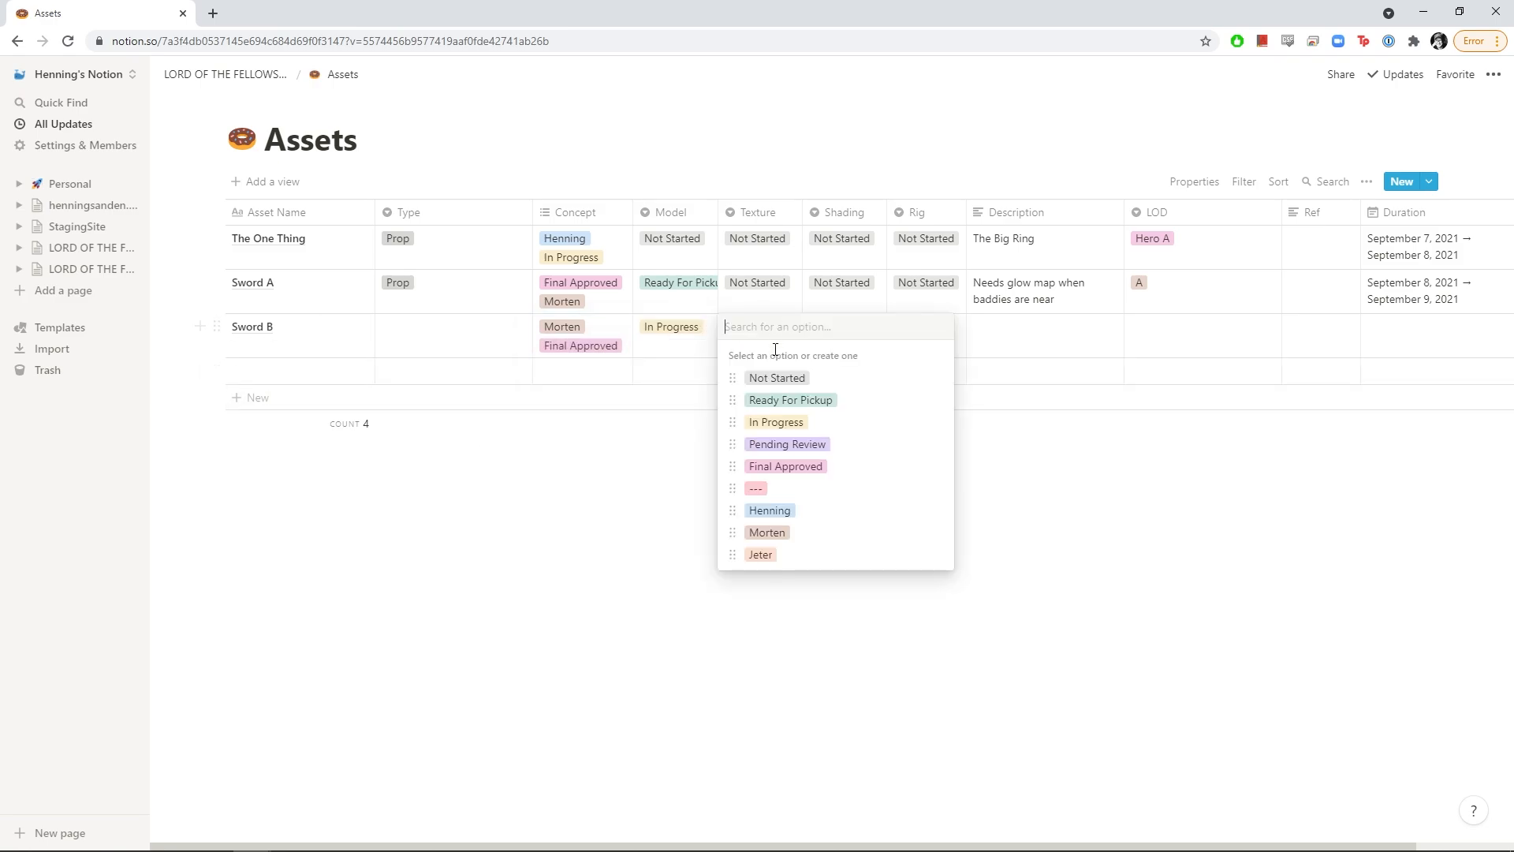
{"action": "left_click", "coordinate": [773, 422]}
{"action": "left_click", "coordinate": [839, 347]}
{"action": "left_click", "coordinate": [870, 444]}
{"action": "left_click", "coordinate": [923, 342]}
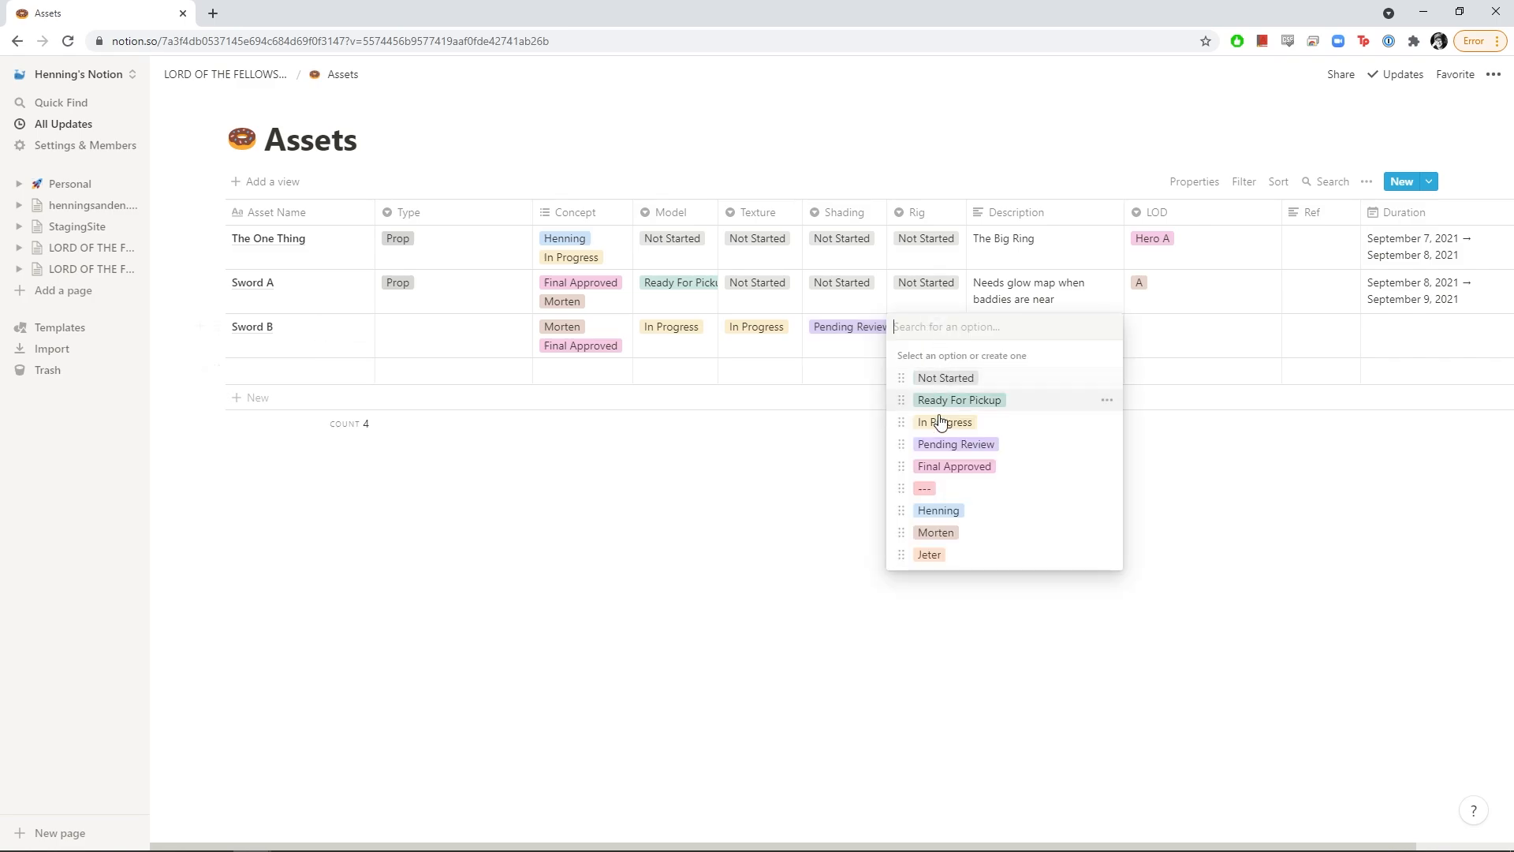
{"action": "left_click", "coordinate": [938, 423]}
Give Sword B LOD C, a September 22–23 duration and type Prop
{"action": "left_click", "coordinate": [1055, 331]}
{"action": "left_click", "coordinate": [1167, 340]}
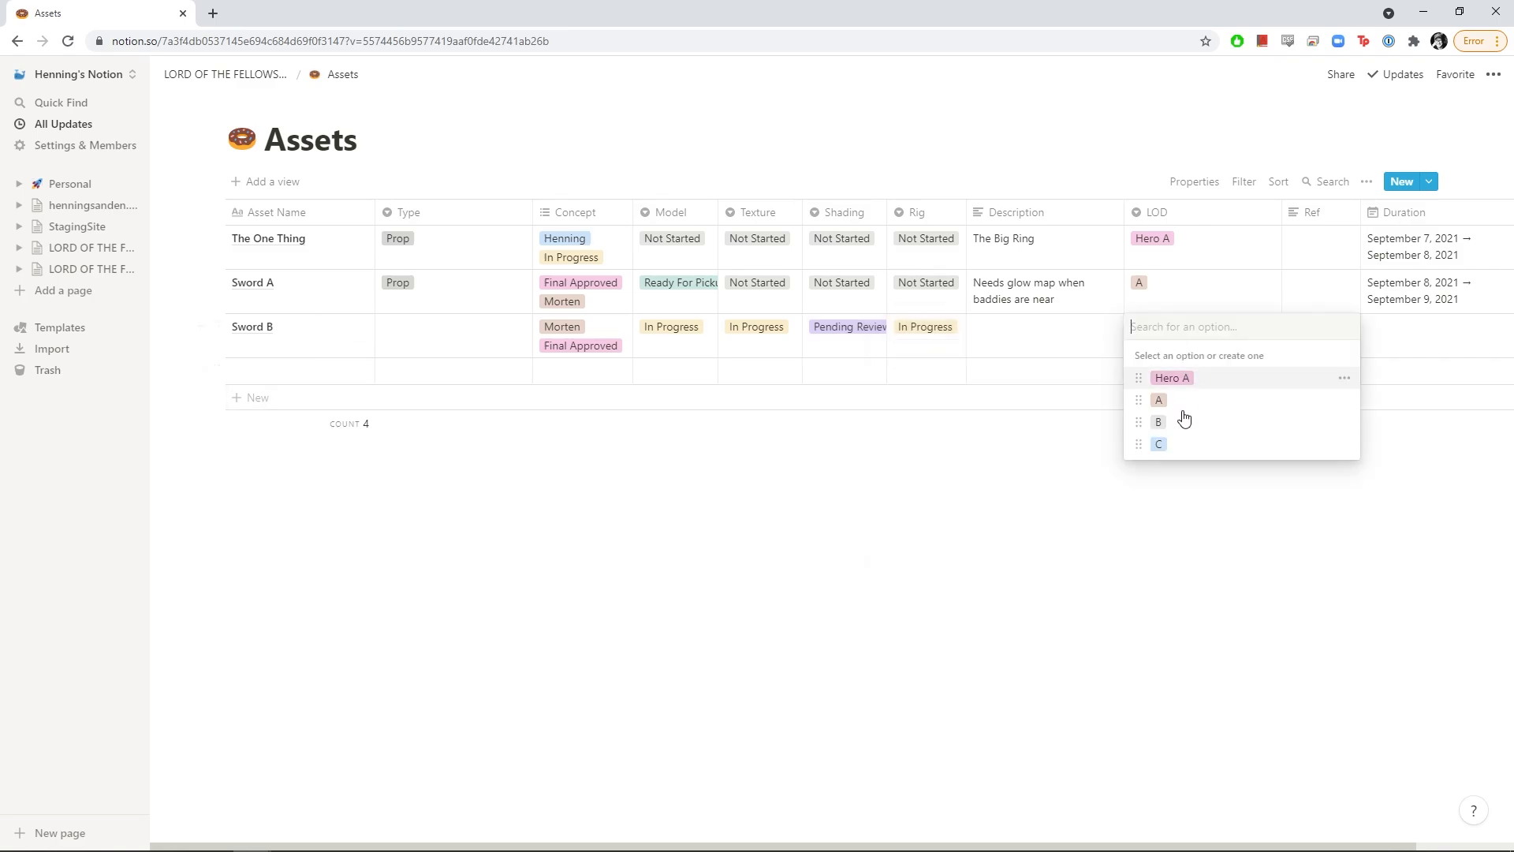
{"action": "left_click", "coordinate": [1159, 442]}
{"action": "left_click", "coordinate": [1396, 342]}
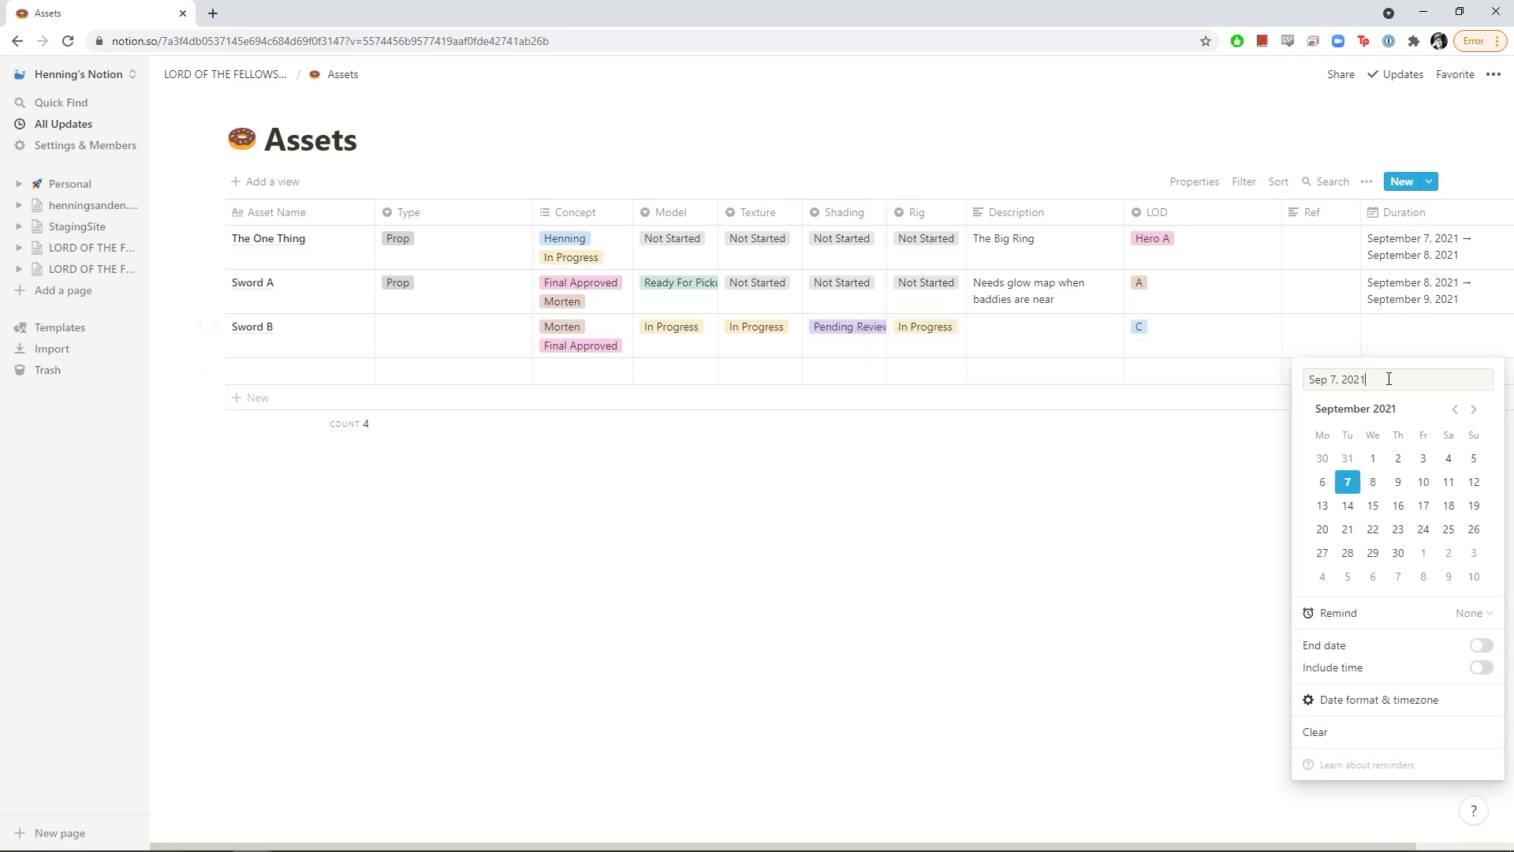
{"action": "left_click", "coordinate": [1373, 528]}
{"action": "left_click", "coordinate": [1481, 645]}
{"action": "left_click", "coordinate": [1398, 529]}
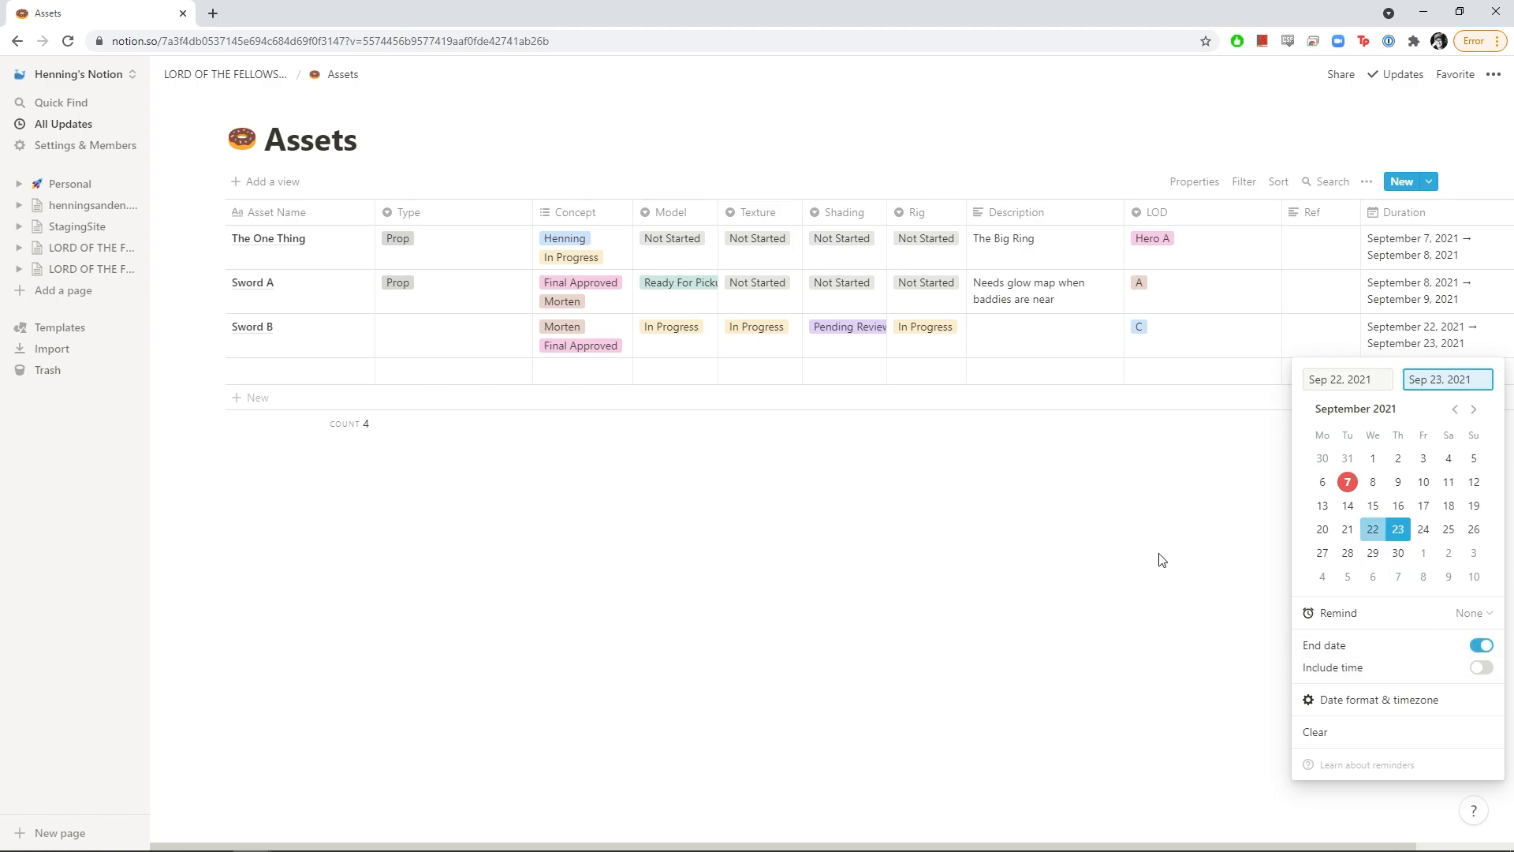
{"action": "key", "text": "Escape"}
{"action": "left_click", "coordinate": [453, 353]}
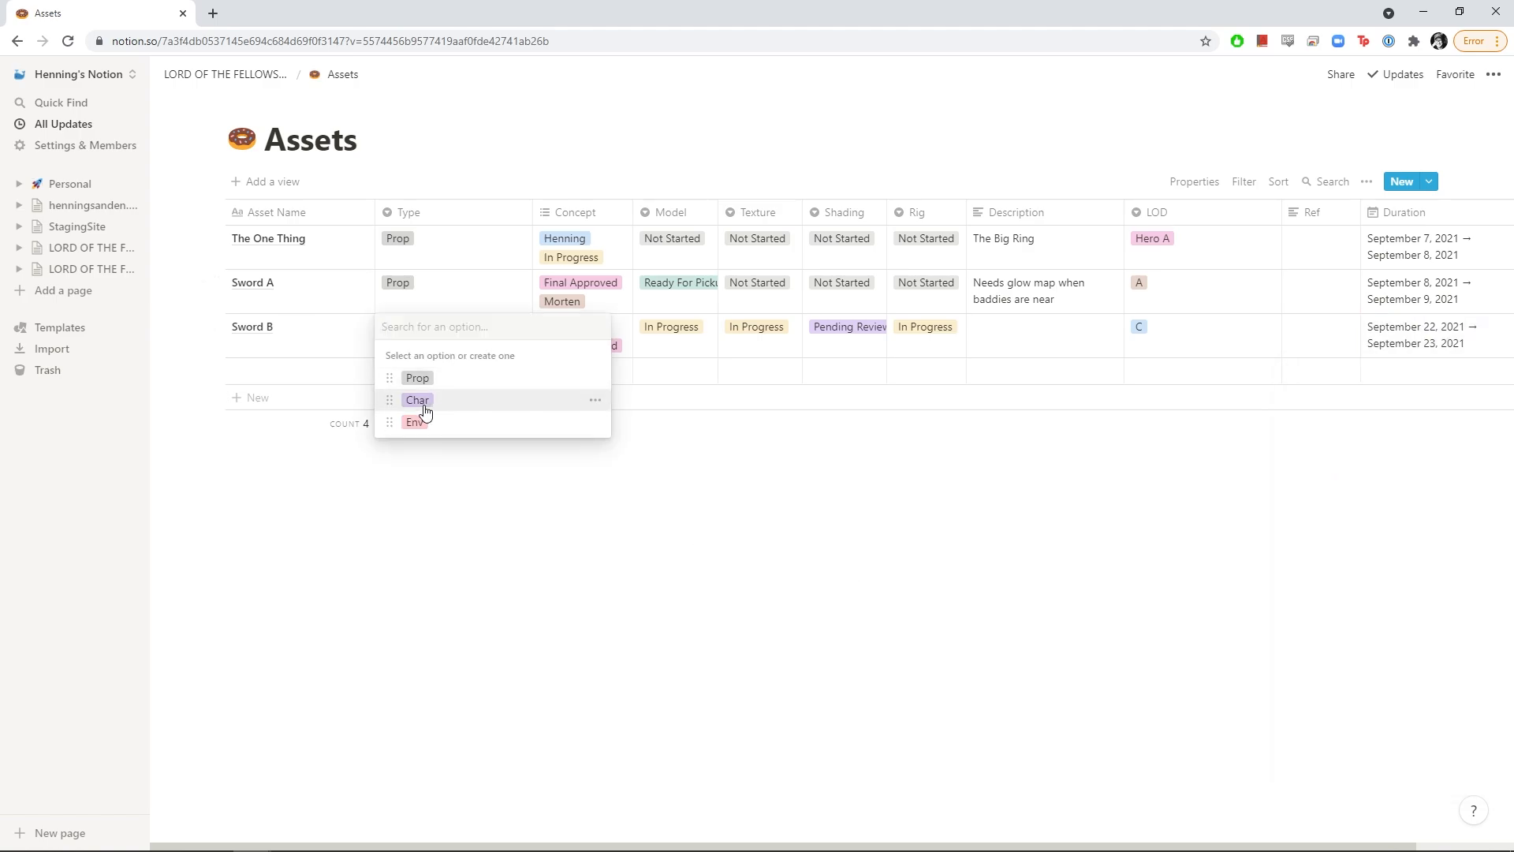
{"action": "left_click", "coordinate": [416, 380]}
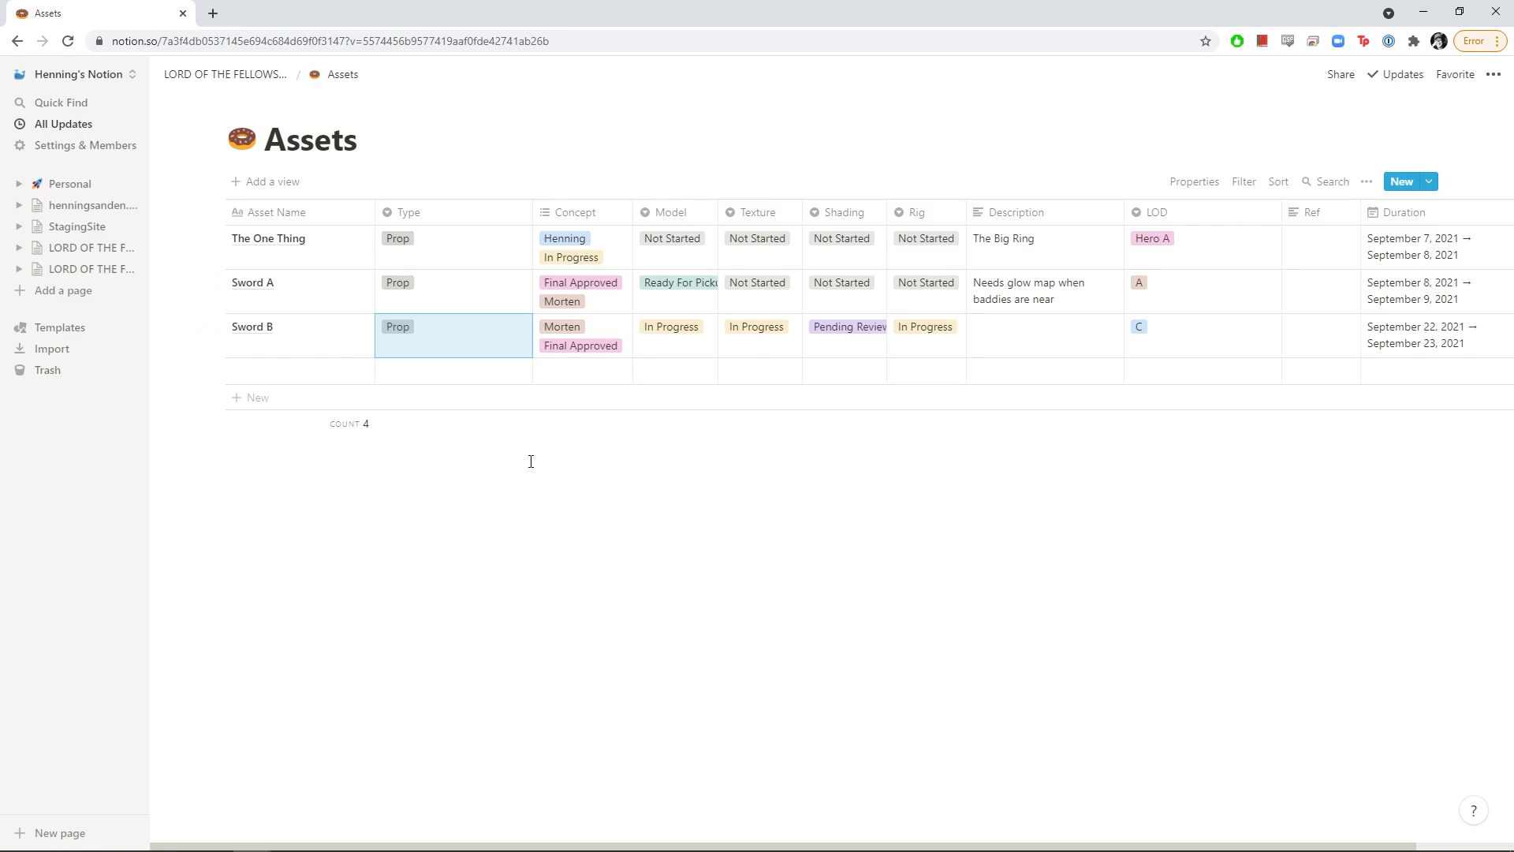
Add a Timeline layout view of Assets named Timeline Assets
{"action": "left_click", "coordinate": [273, 188]}
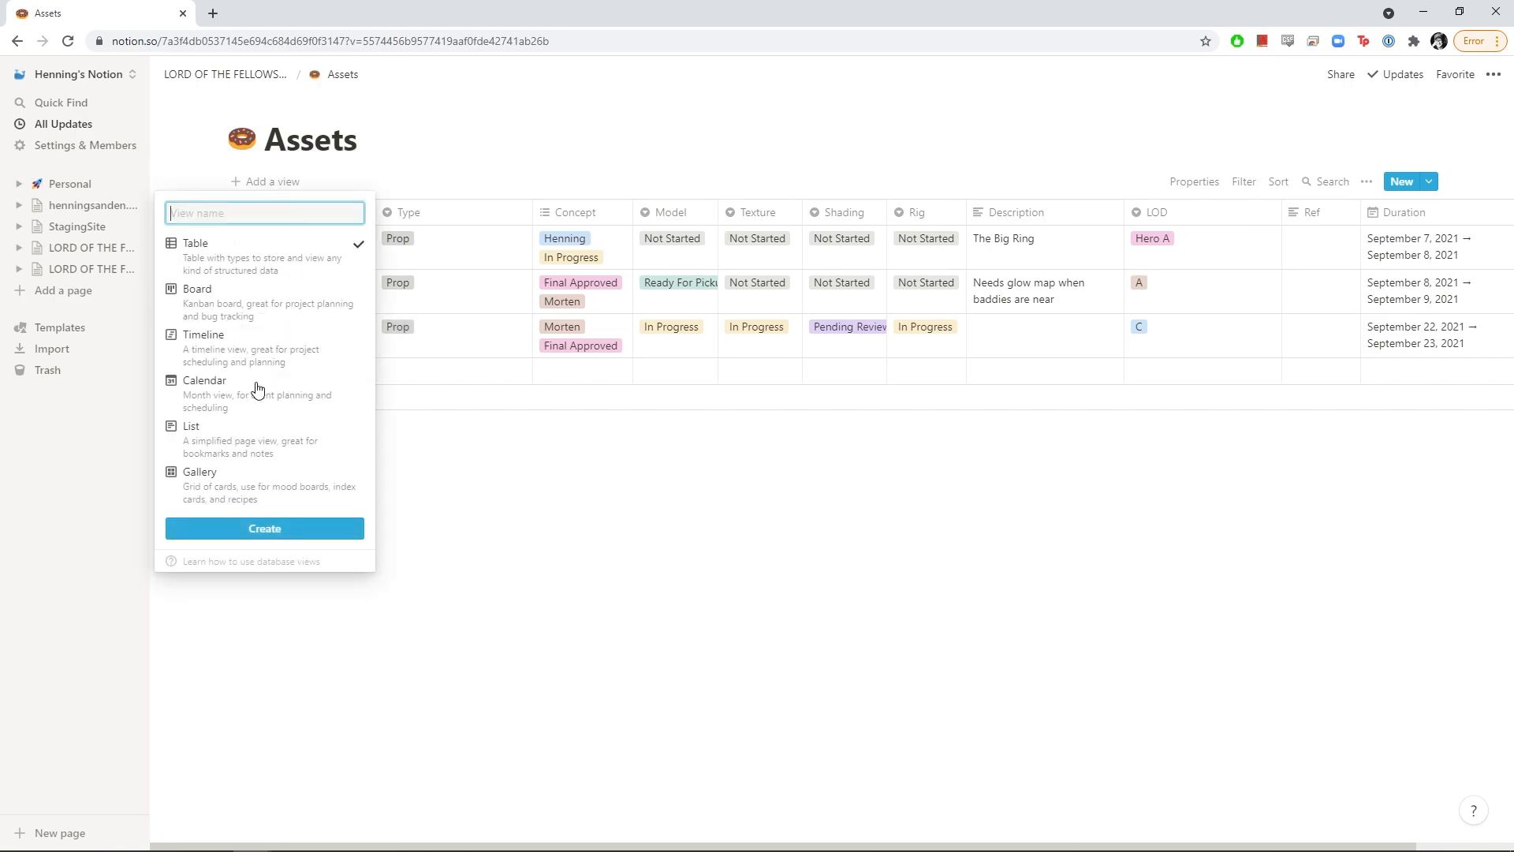
{"action": "left_click", "coordinate": [268, 349]}
{"action": "type", "text": "sset"}
{"action": "key", "text": "Return"}
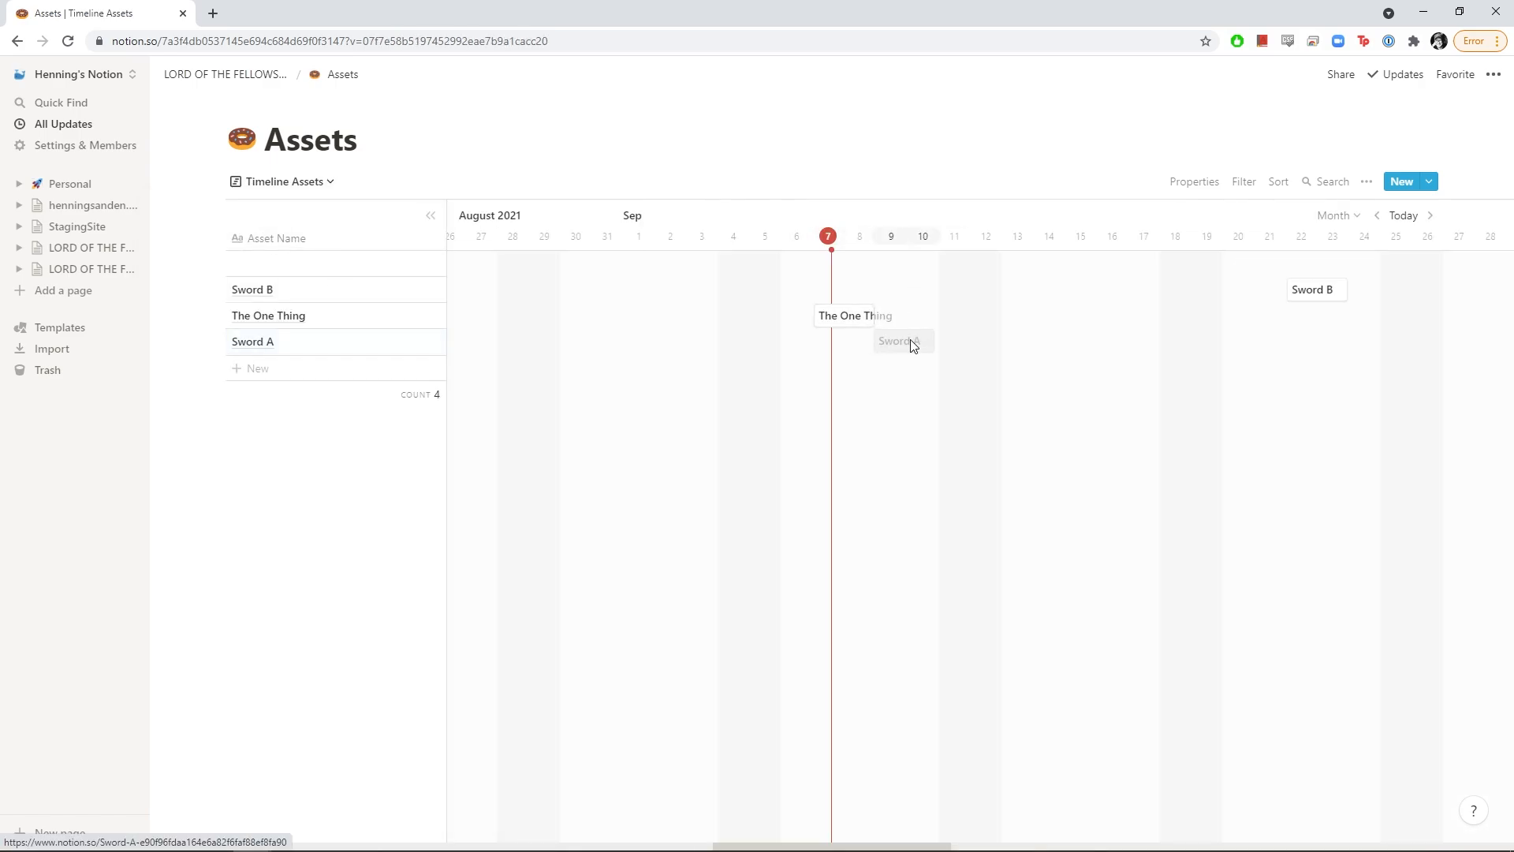
On the timeline, extend Sword A to about Sep 13 and move Sword B to Sep 14–18
{"action": "left_click", "coordinate": [910, 339]}
{"action": "left_click_drag", "start_coordinate": [936, 343], "coordinate": [1031, 343]}
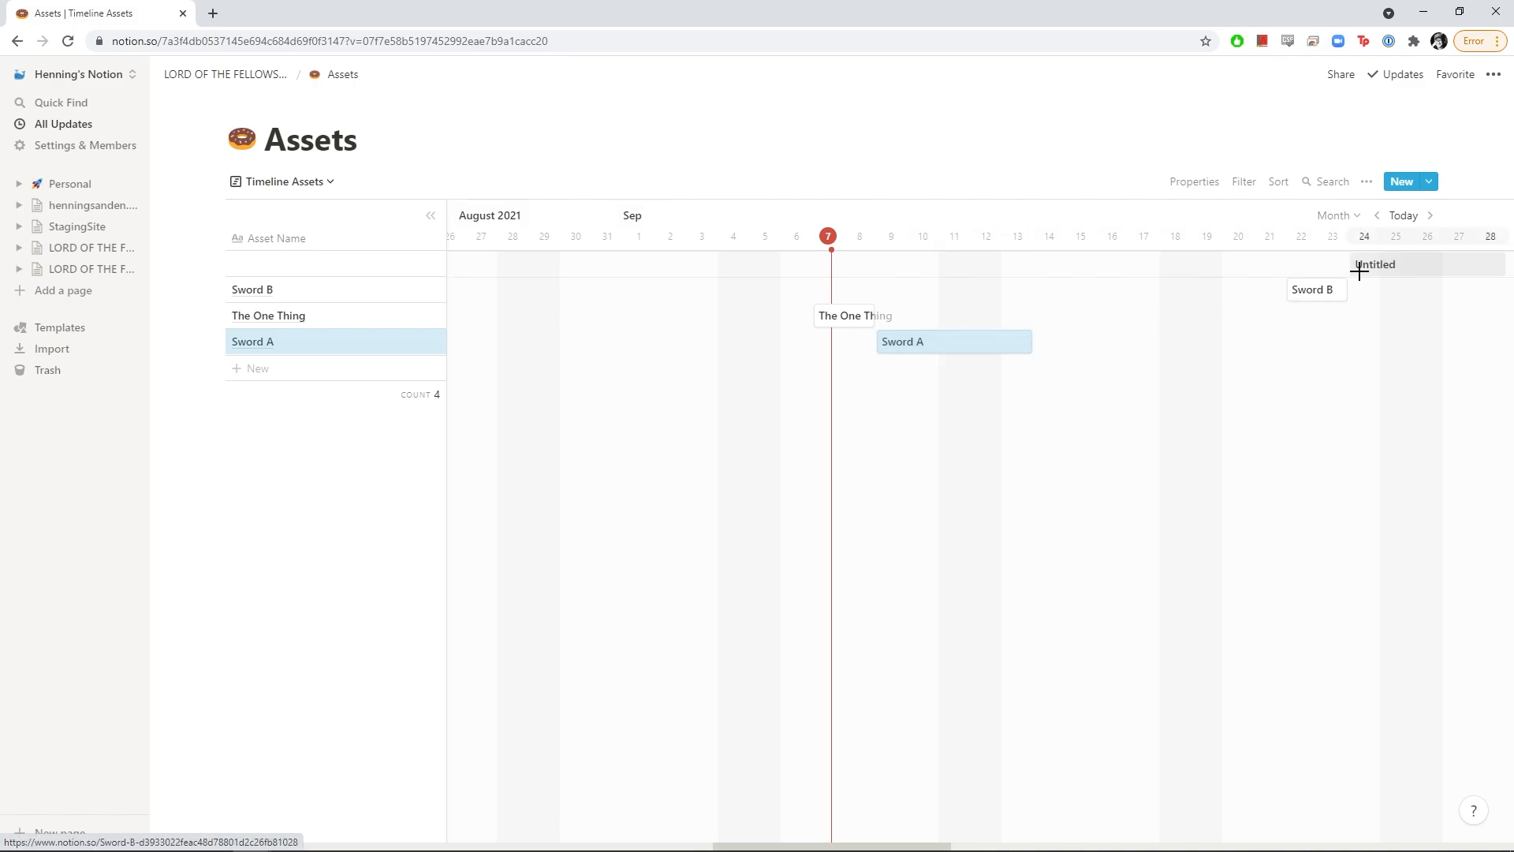
{"action": "left_click_drag", "start_coordinate": [1292, 293], "coordinate": [1189, 294]}
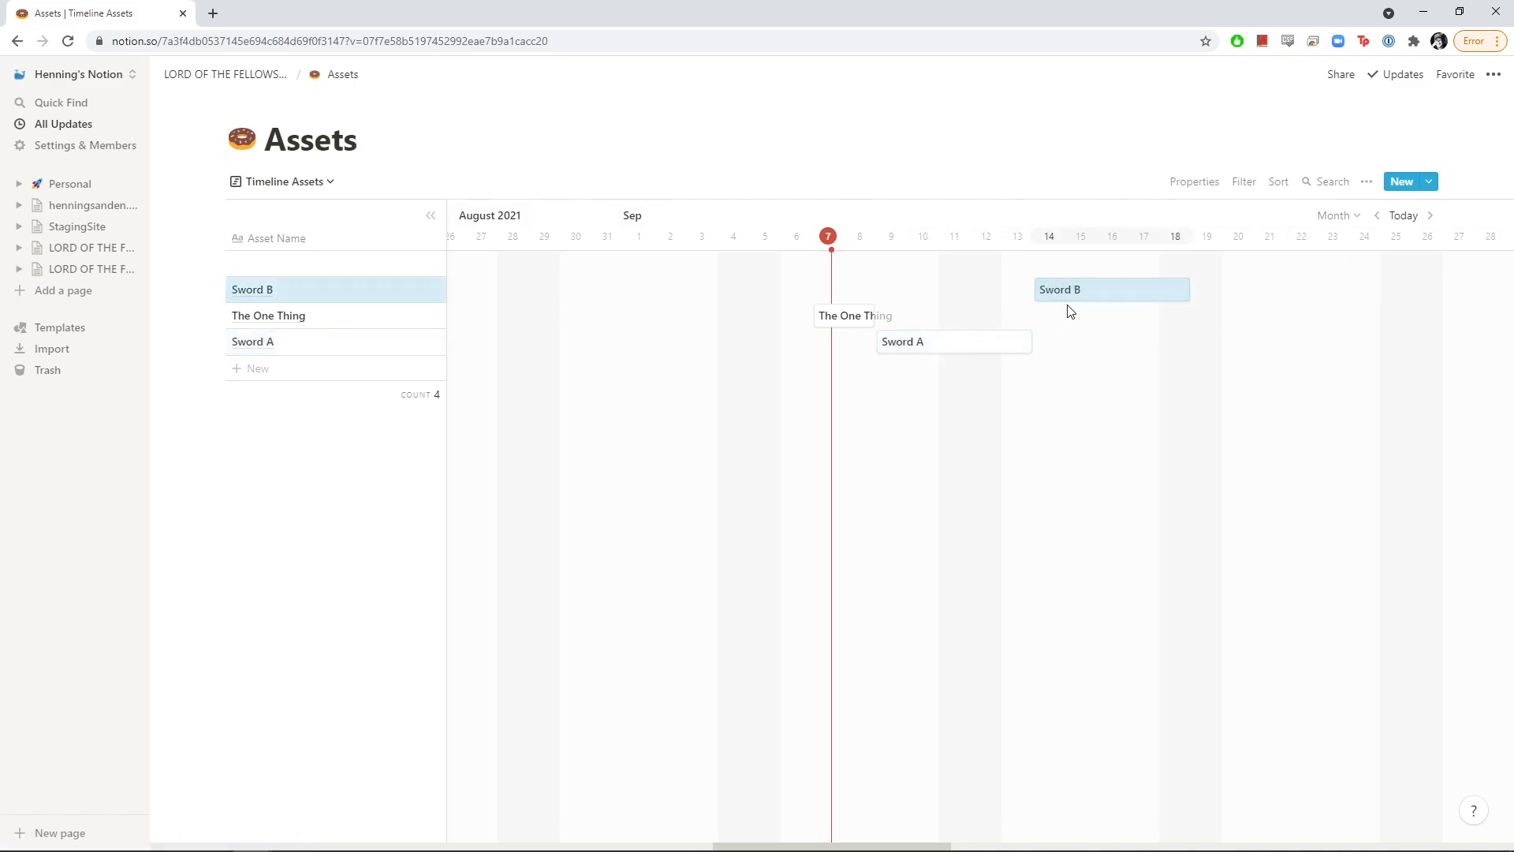
{"action": "left_click", "coordinate": [271, 183]}
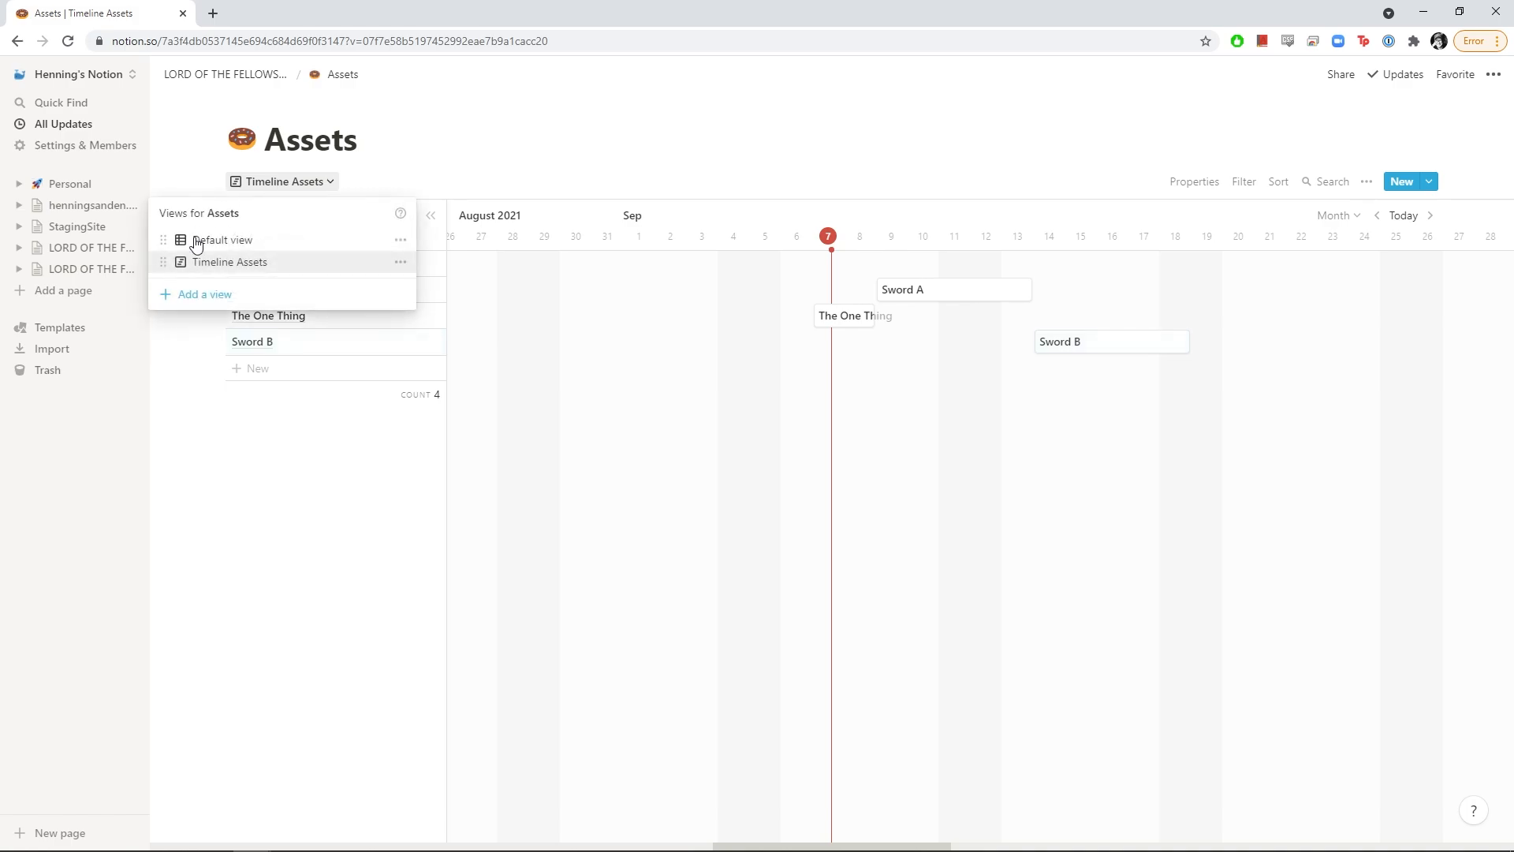
Create a new Table view of Assets named for one artist's tasks, scrolled back left
{"action": "left_click", "coordinate": [200, 296]}
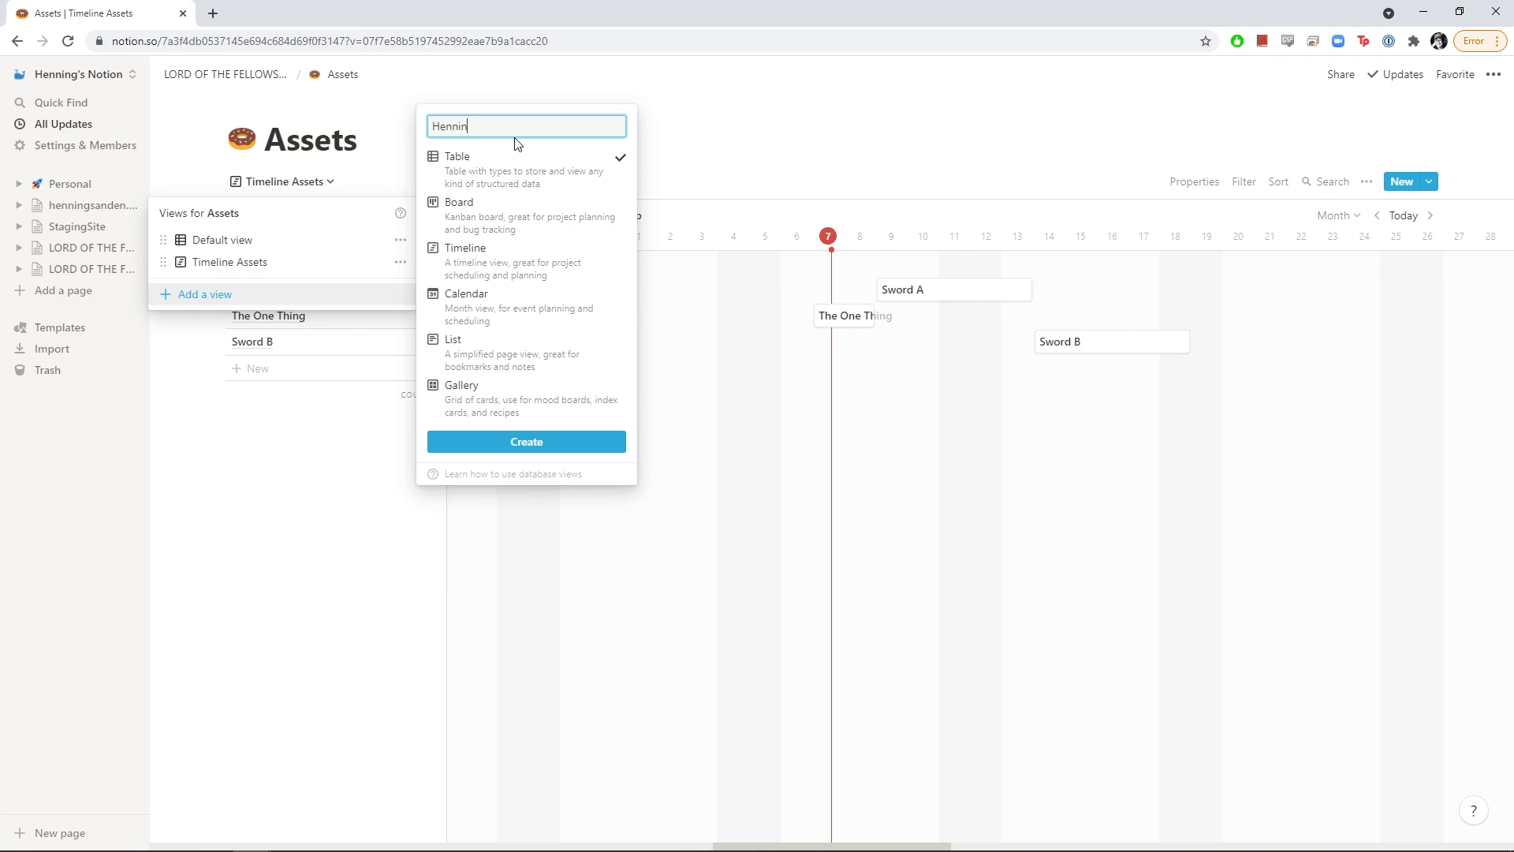
{"action": "key", "text": "Return"}
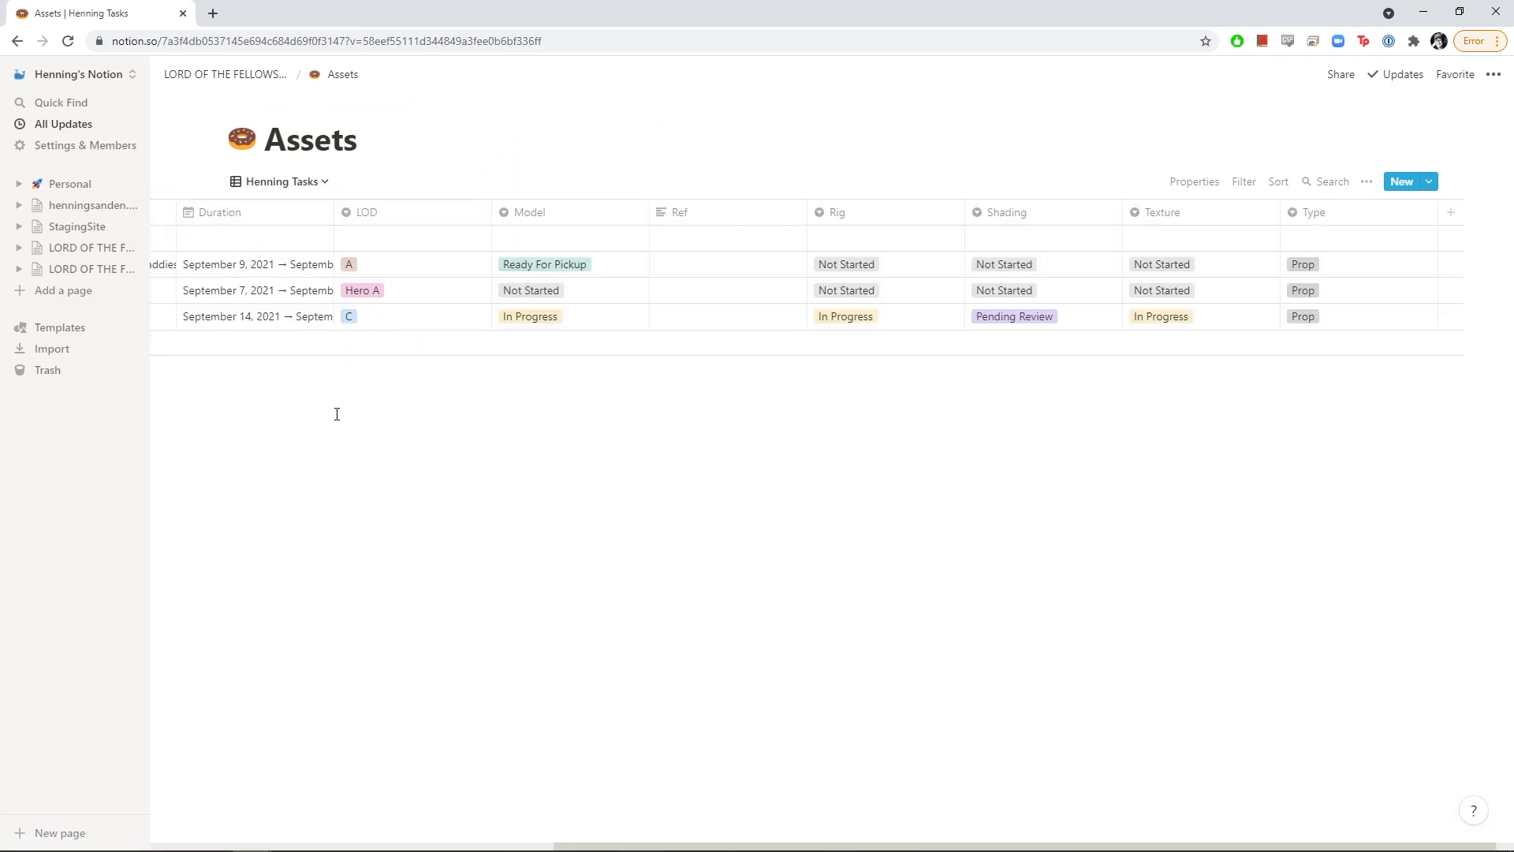
{"action": "left_click_drag", "start_coordinate": [601, 845], "coordinate": [226, 842]}
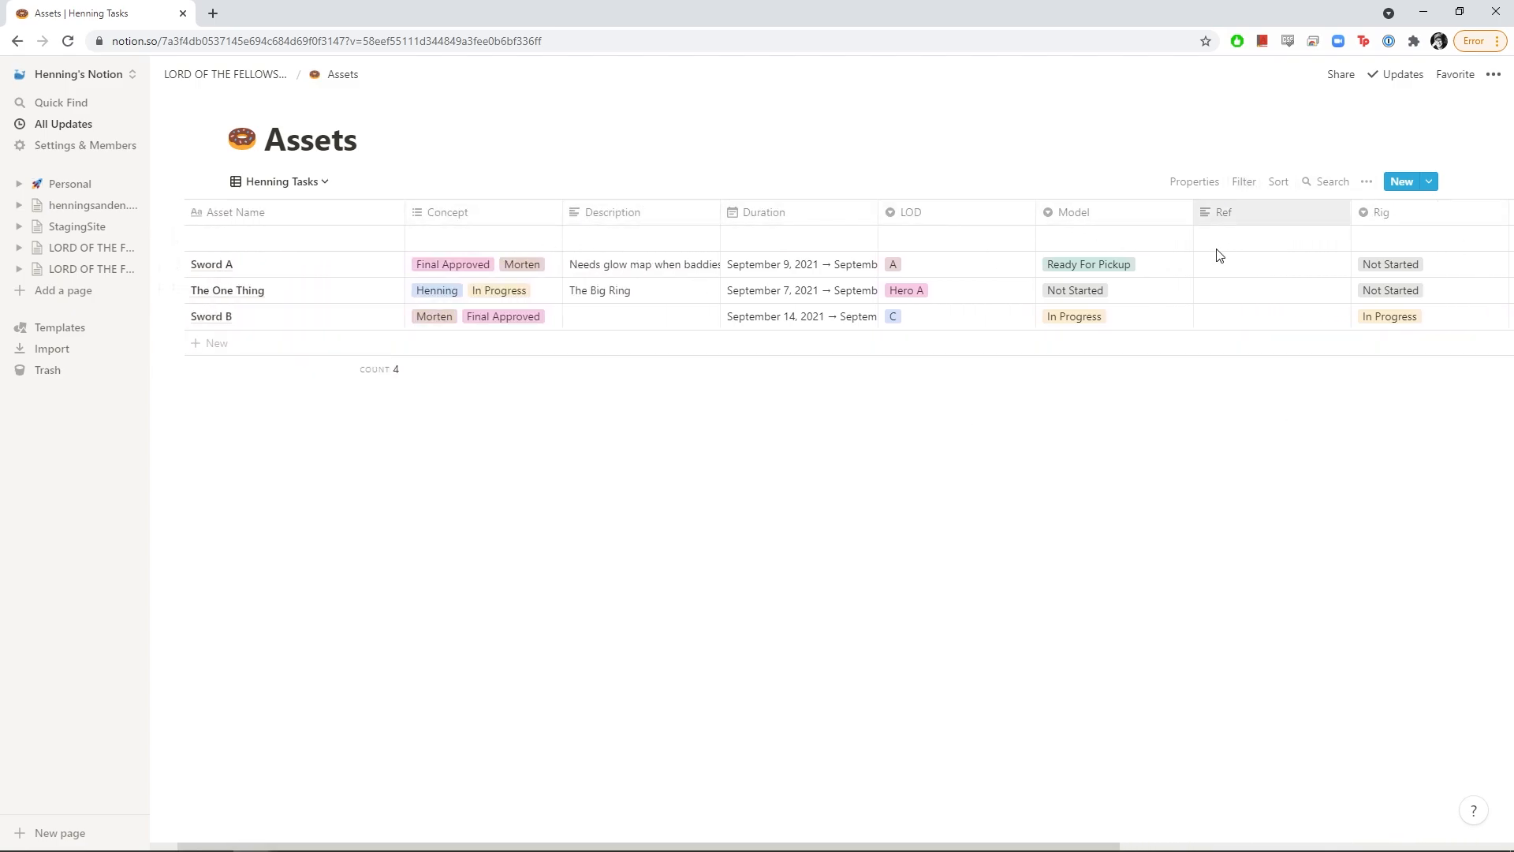
Add a filter rule: Model is the artist's tag
{"action": "left_click", "coordinate": [1244, 186]}
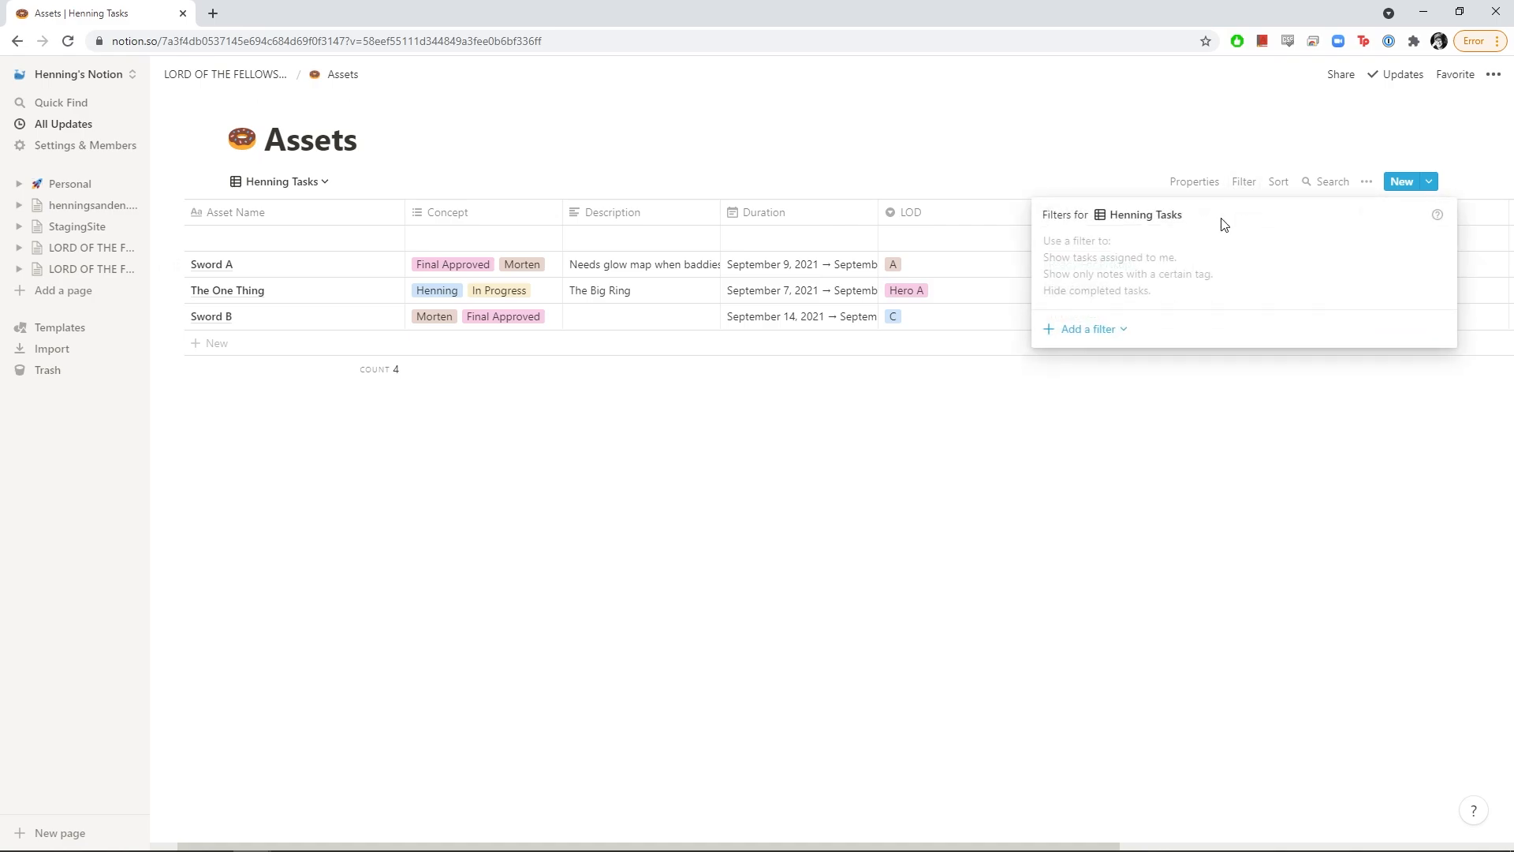
{"action": "left_click", "coordinate": [1097, 340]}
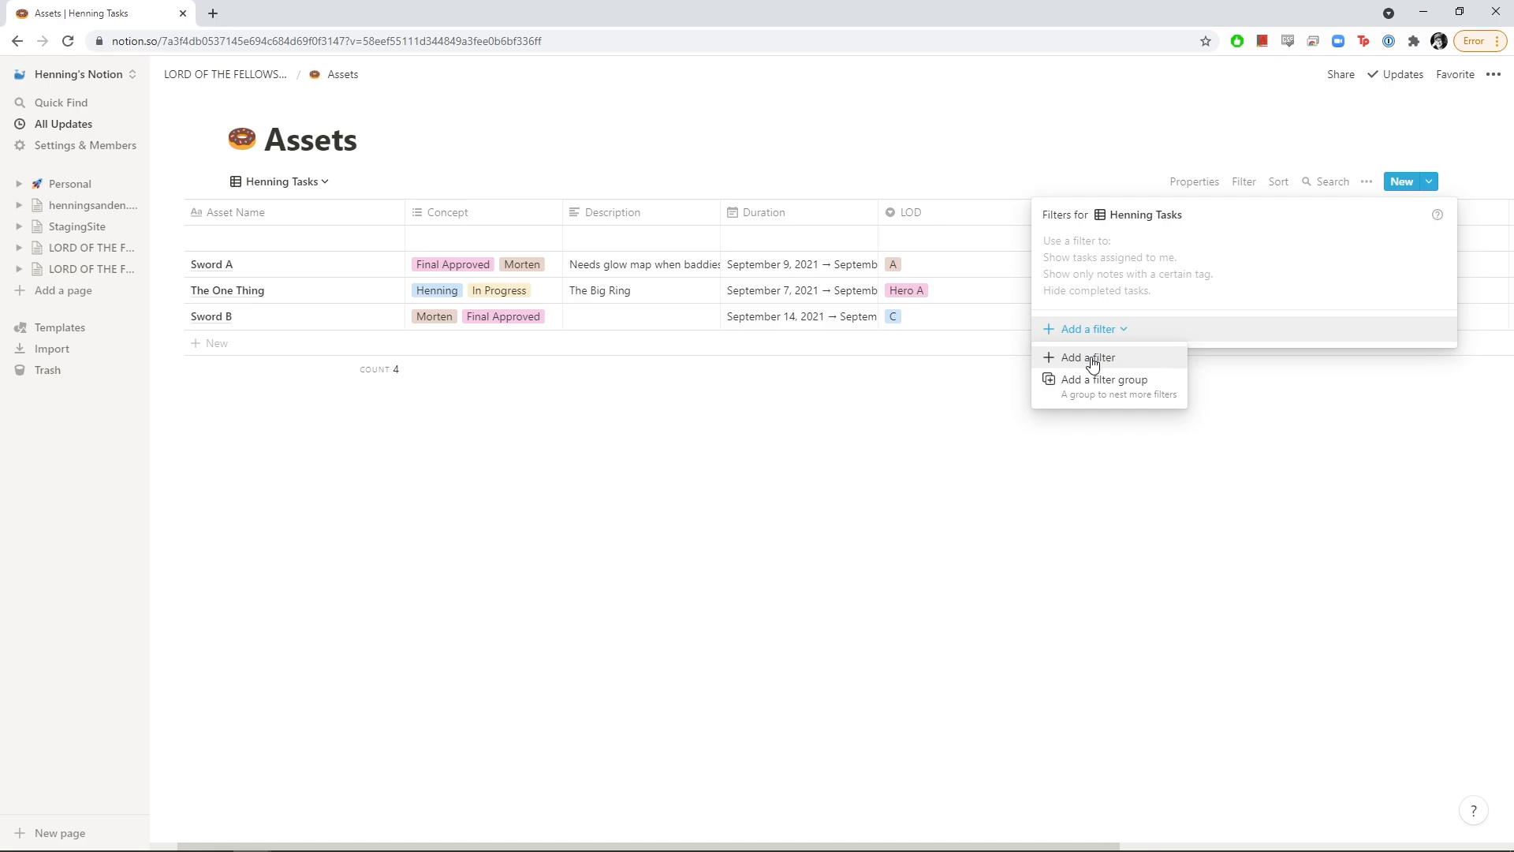
{"action": "left_click", "coordinate": [1092, 361]}
{"action": "left_click", "coordinate": [1151, 247]}
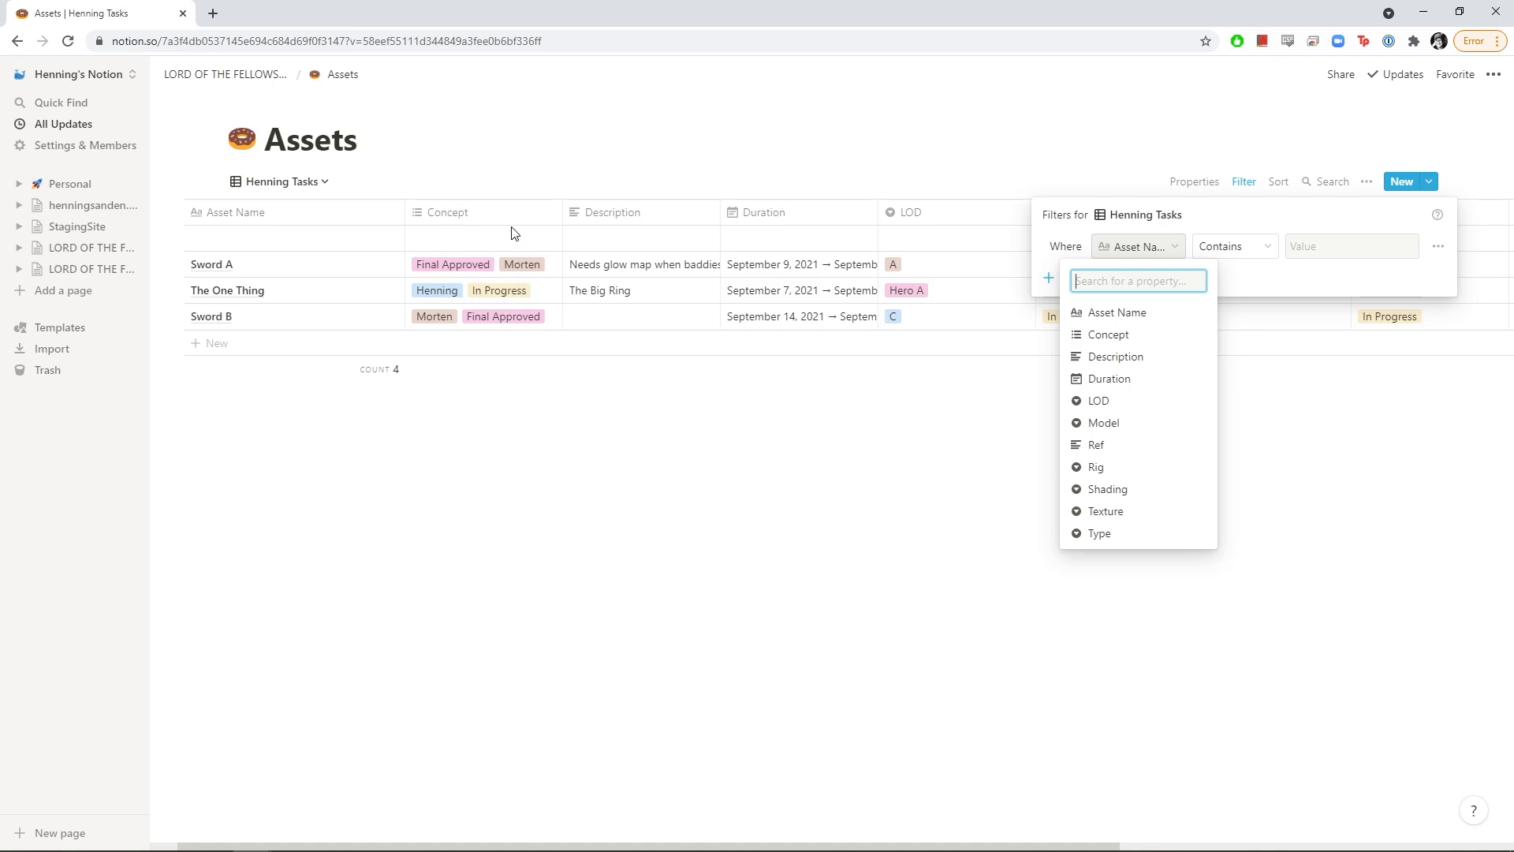
{"action": "left_click", "coordinate": [1118, 430]}
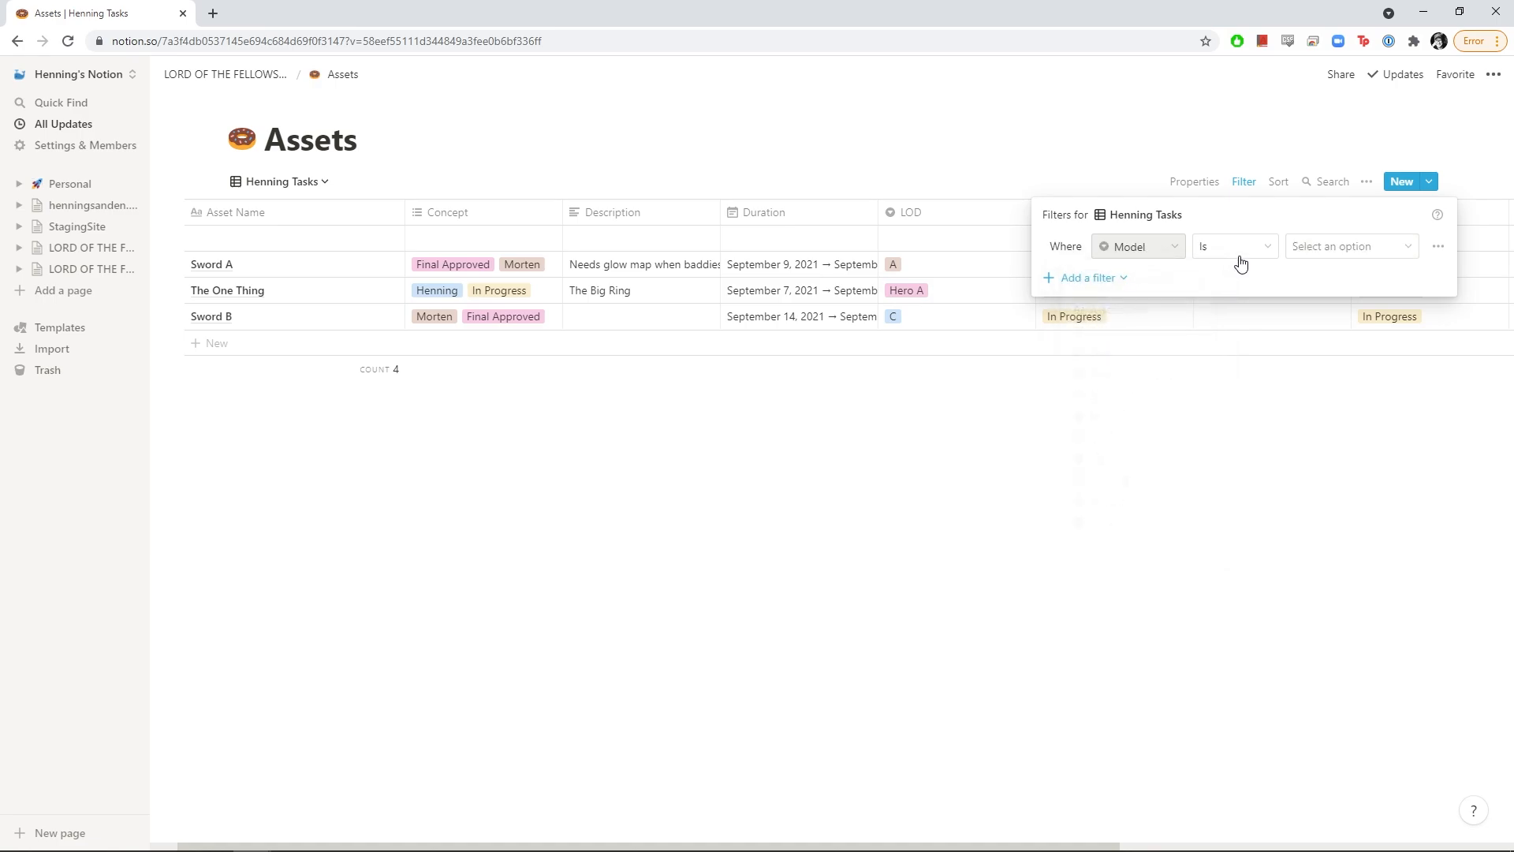
{"action": "left_click", "coordinate": [1355, 247]}
{"action": "left_click", "coordinate": [1322, 469]}
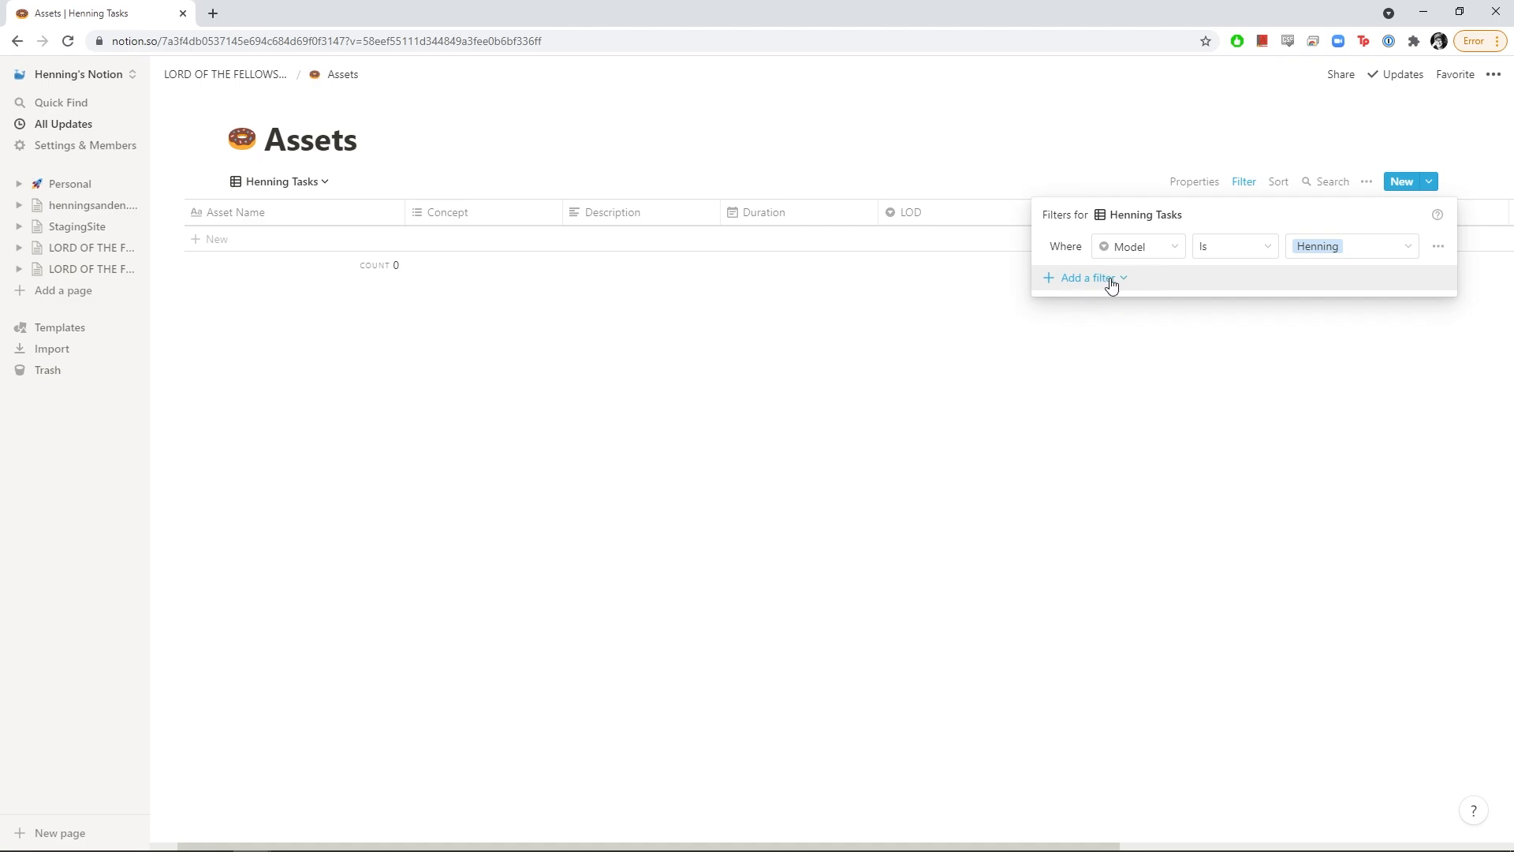
Duplicate the rule for Texture and combine the rules with Or
{"action": "left_click", "coordinate": [1112, 283]}
{"action": "left_click", "coordinate": [1183, 280]}
{"action": "left_click", "coordinate": [1438, 246]}
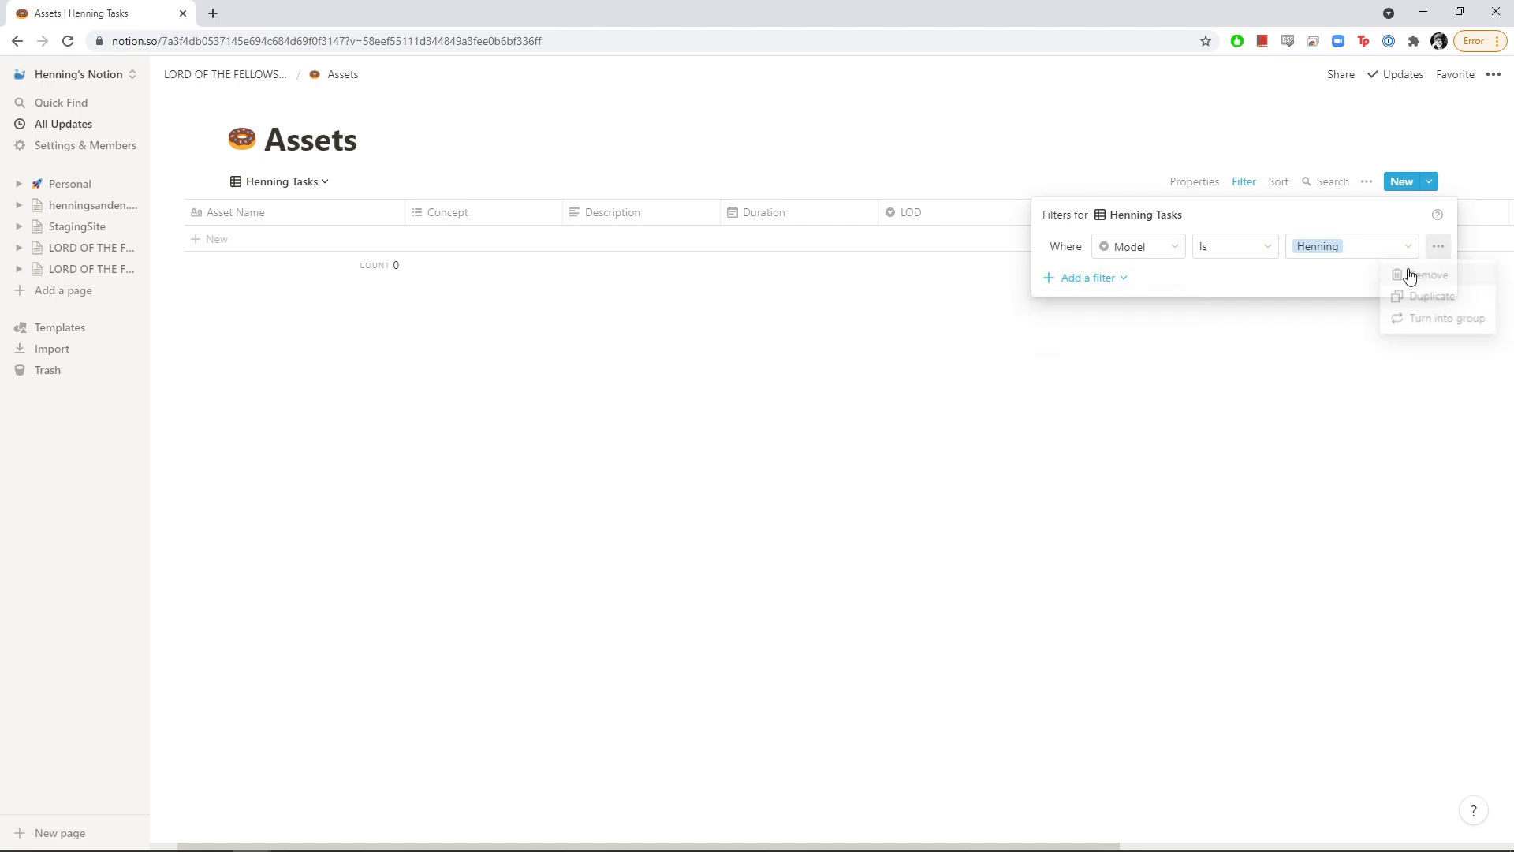
{"action": "left_click", "coordinate": [1433, 298]}
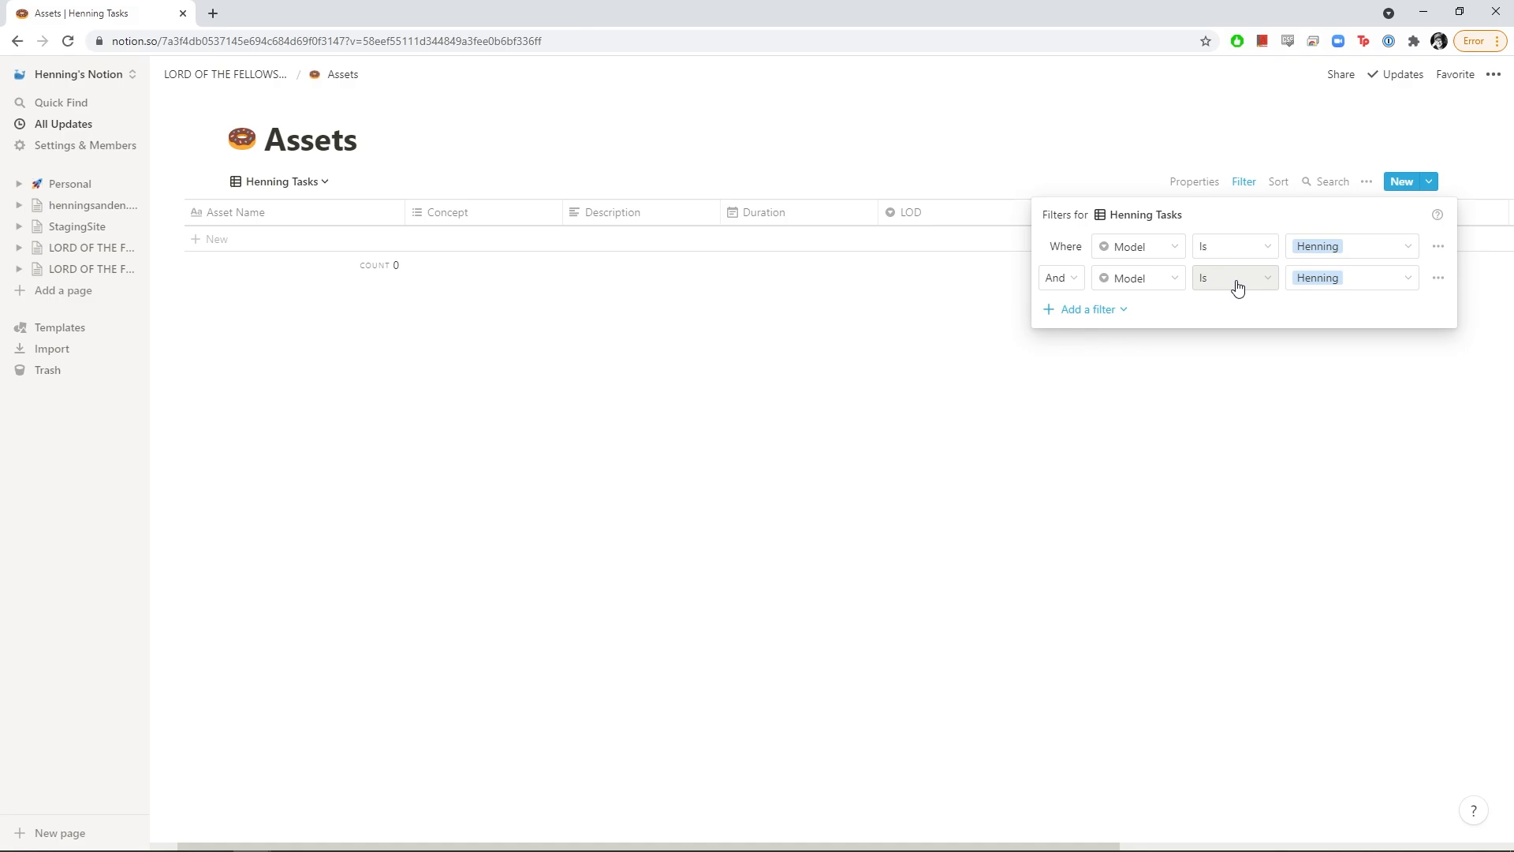
{"action": "left_click", "coordinate": [1139, 278]}
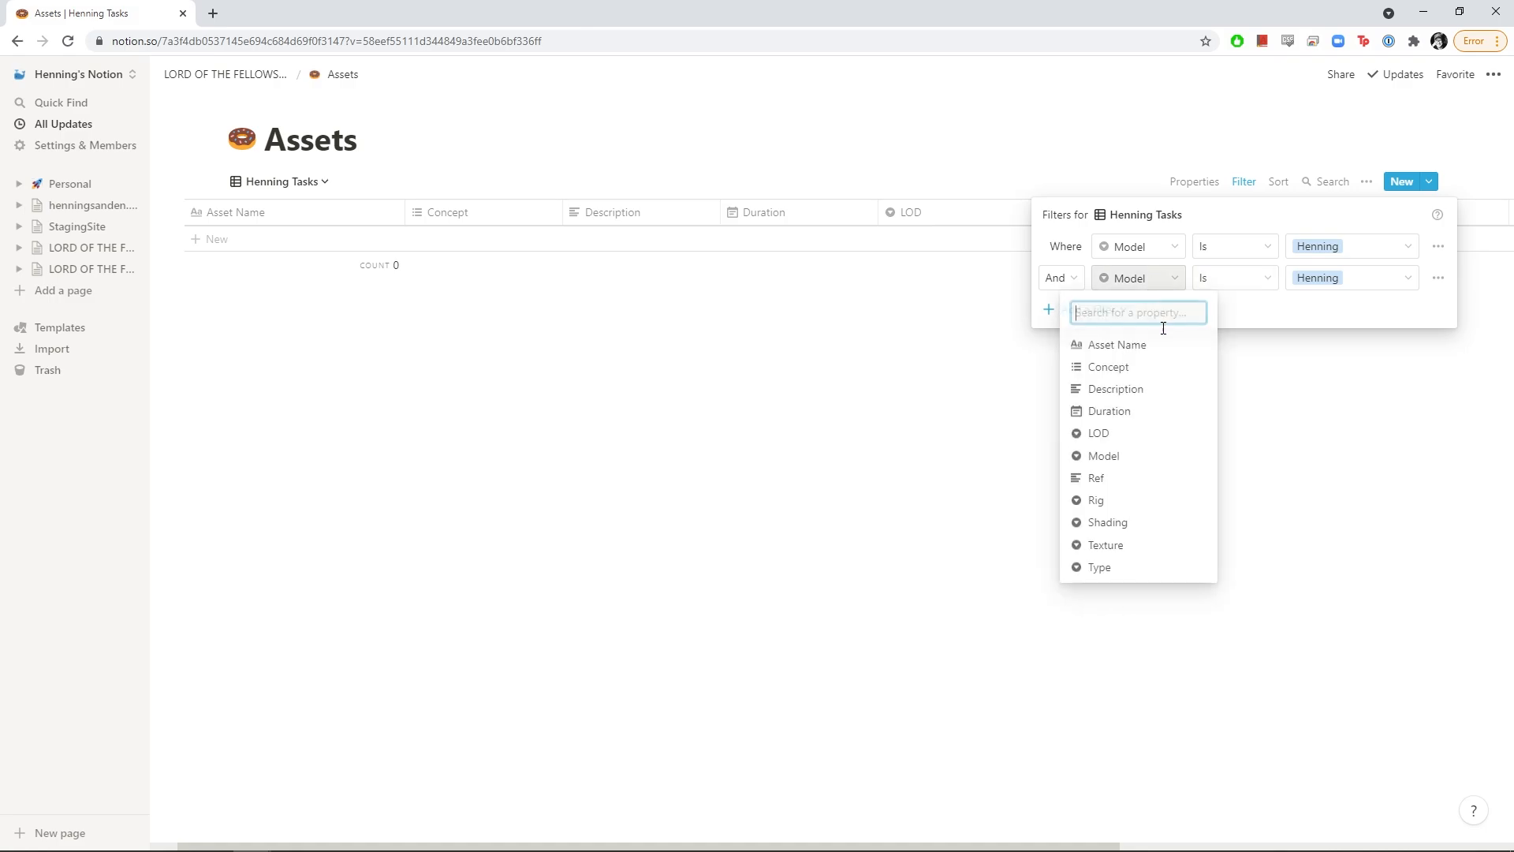
{"action": "left_click", "coordinate": [1126, 526]}
{"action": "left_click", "coordinate": [1140, 283]}
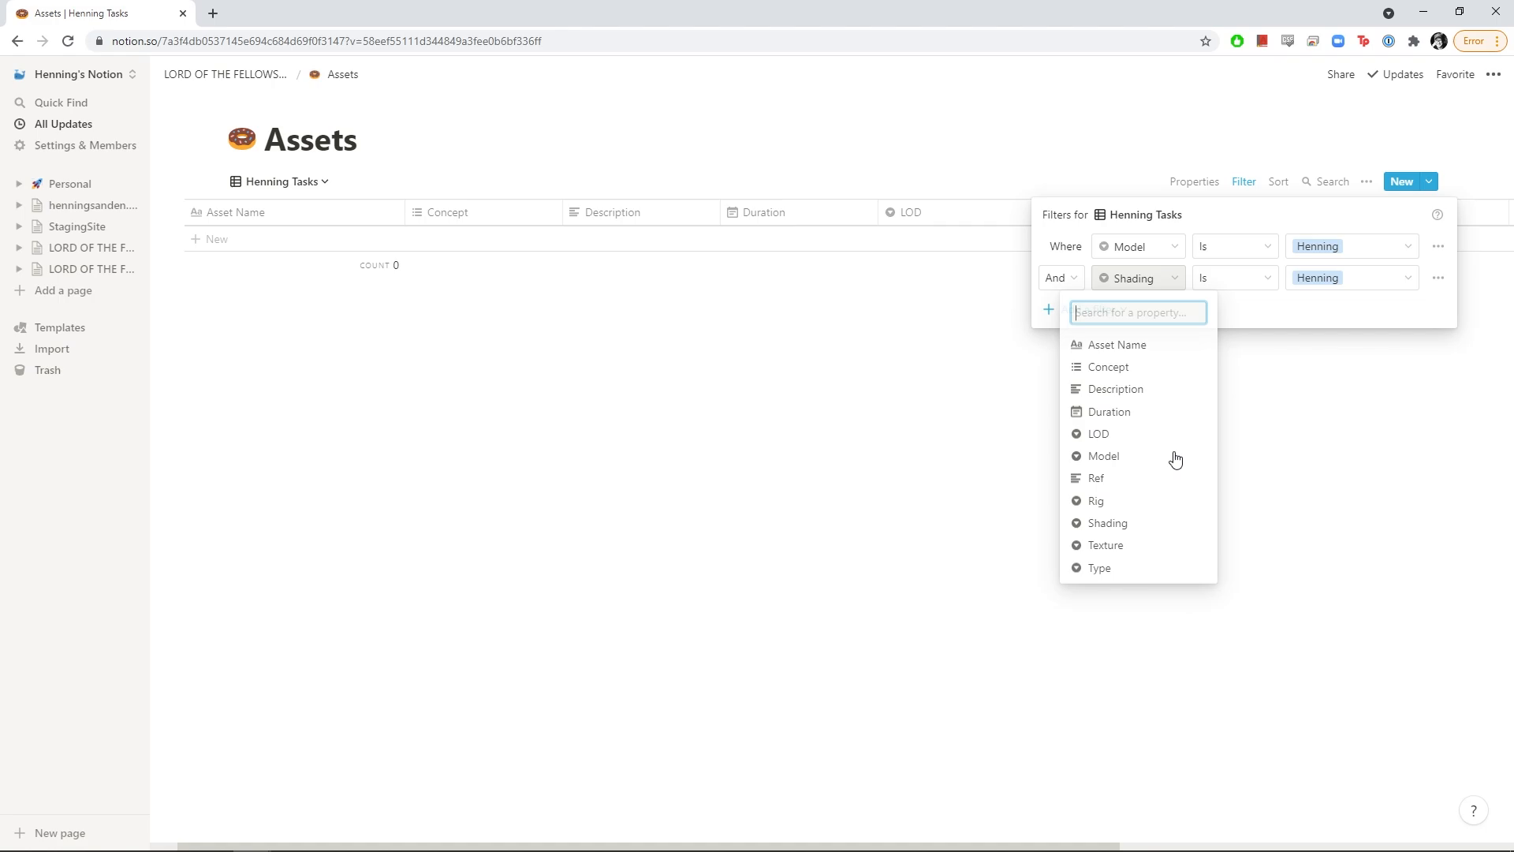
{"action": "left_click", "coordinate": [1120, 538]}
{"action": "left_click", "coordinate": [1072, 283]}
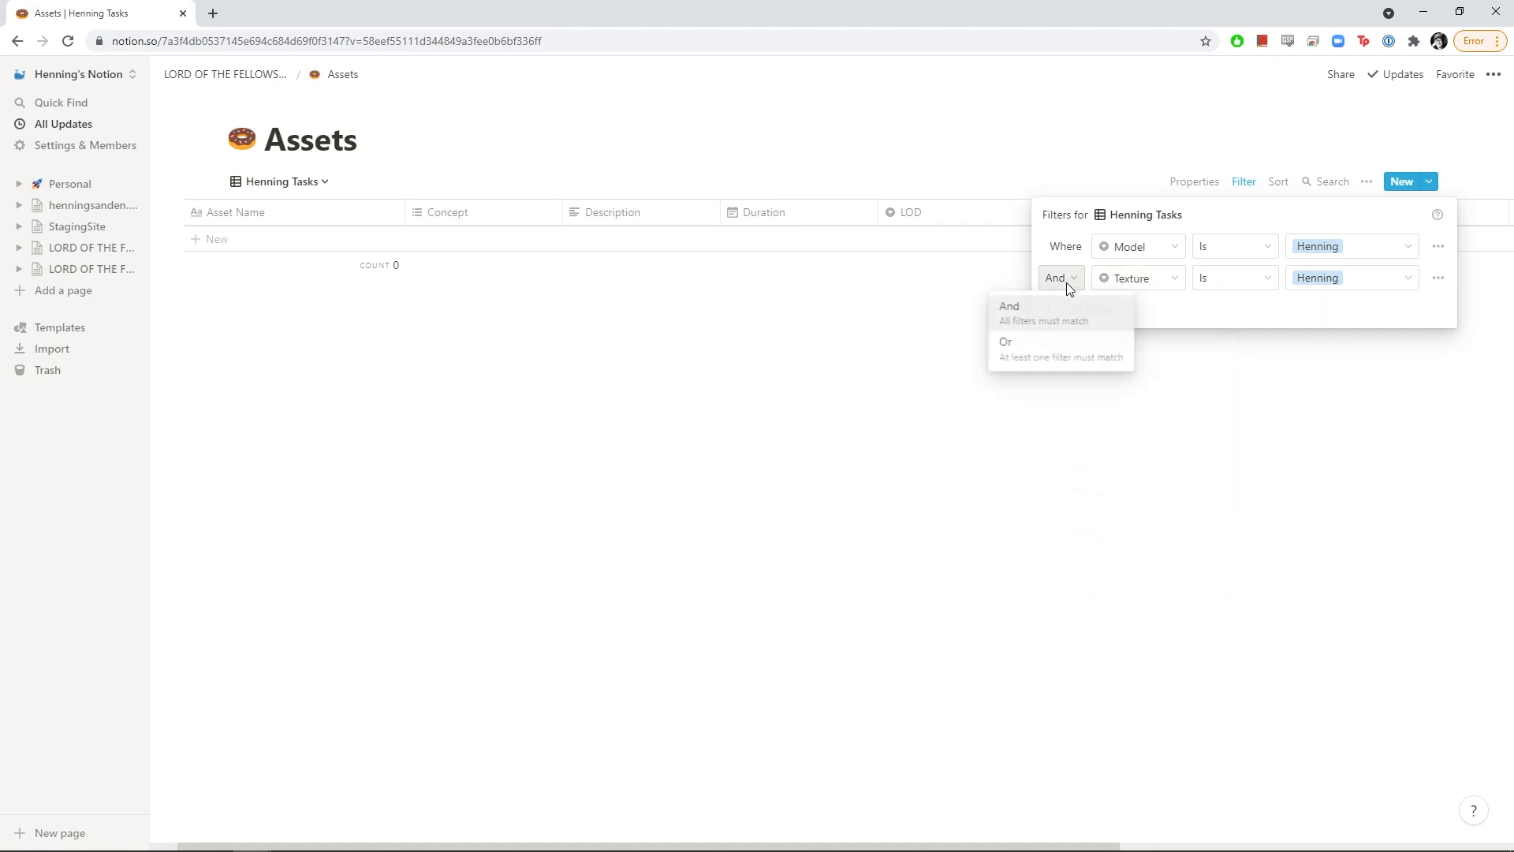
{"action": "left_click", "coordinate": [1029, 357]}
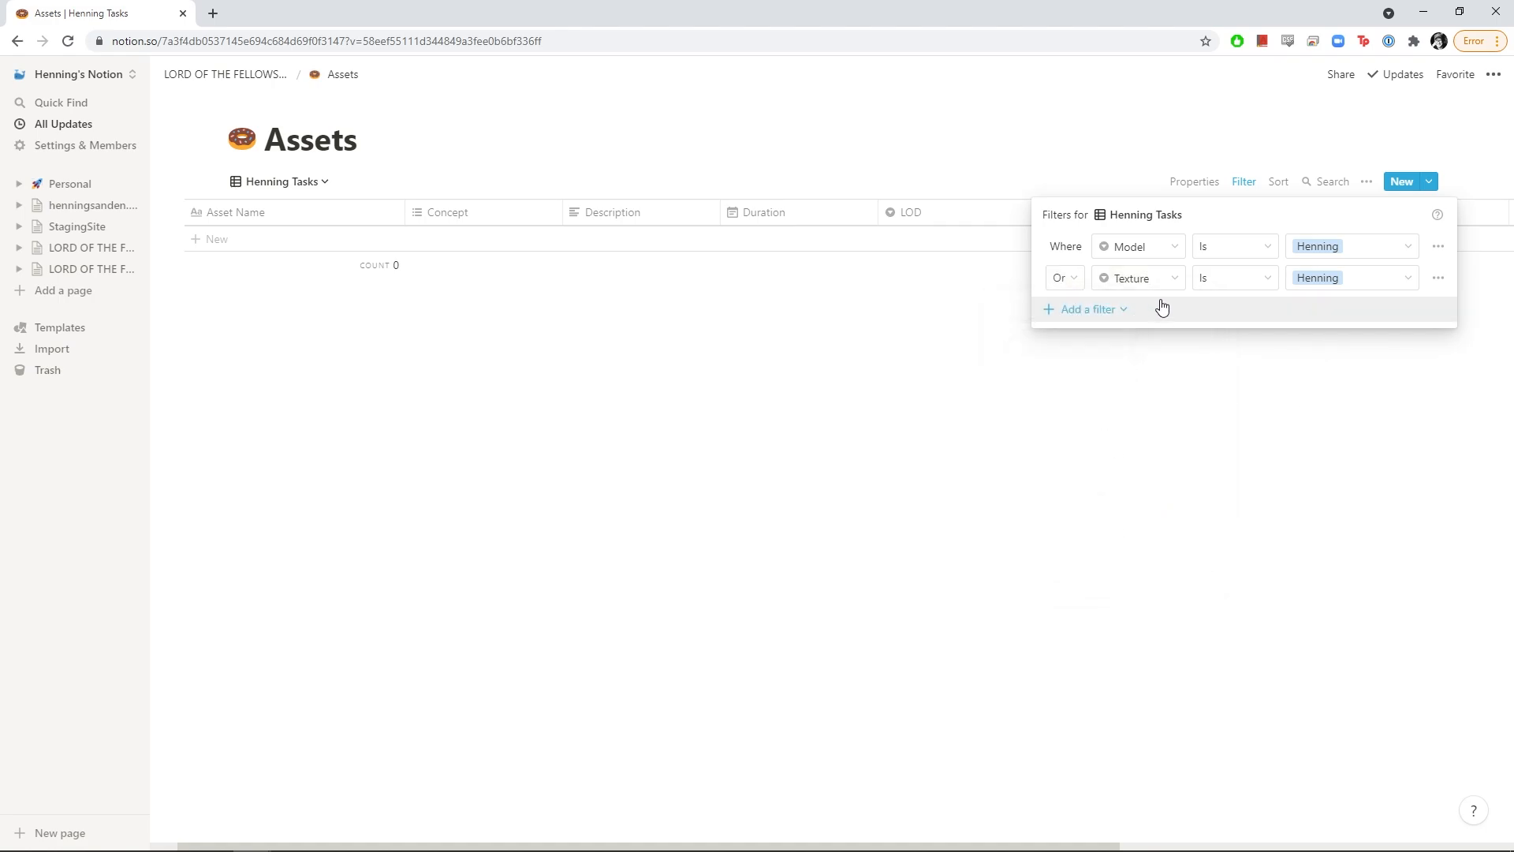
Add Or rules matching the artist on Shading and Rig
{"action": "left_click", "coordinate": [1084, 314]}
{"action": "left_click", "coordinate": [1108, 338]}
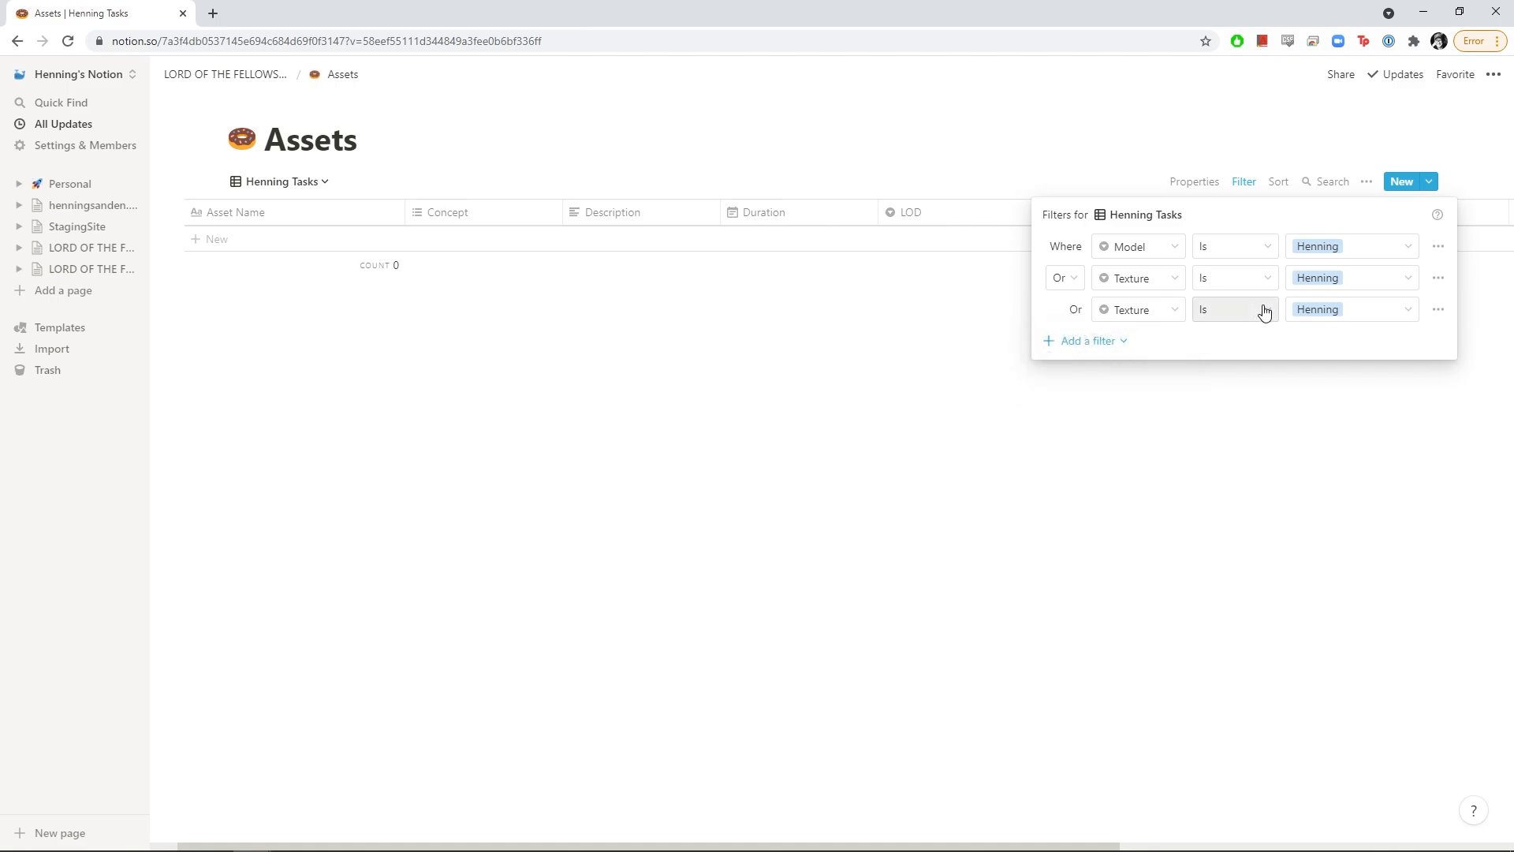
{"action": "left_click", "coordinate": [1147, 312]}
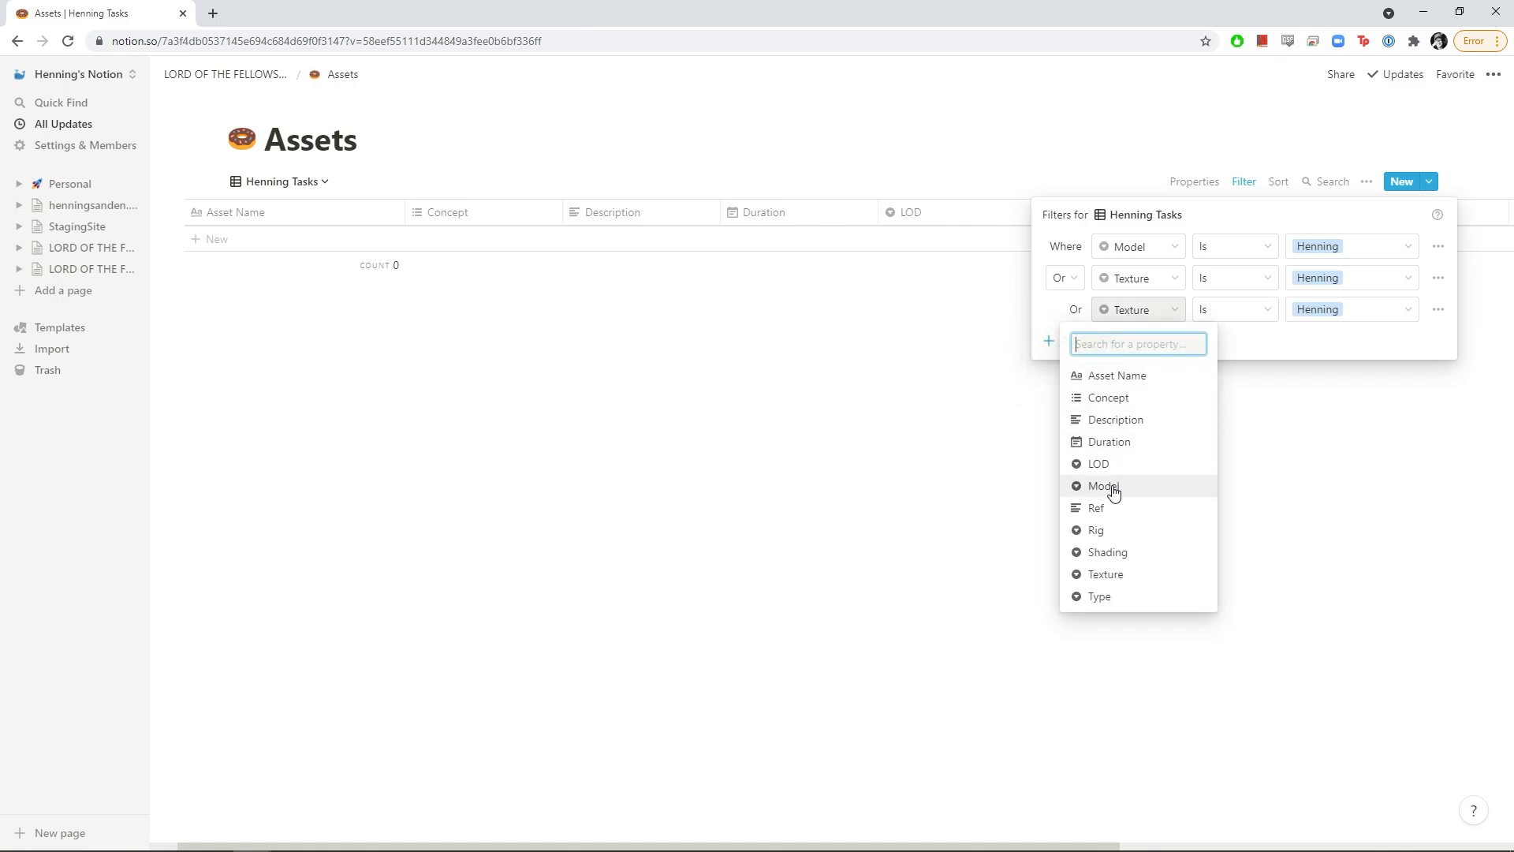
{"action": "left_click", "coordinate": [1116, 558]}
{"action": "left_click", "coordinate": [1065, 341]}
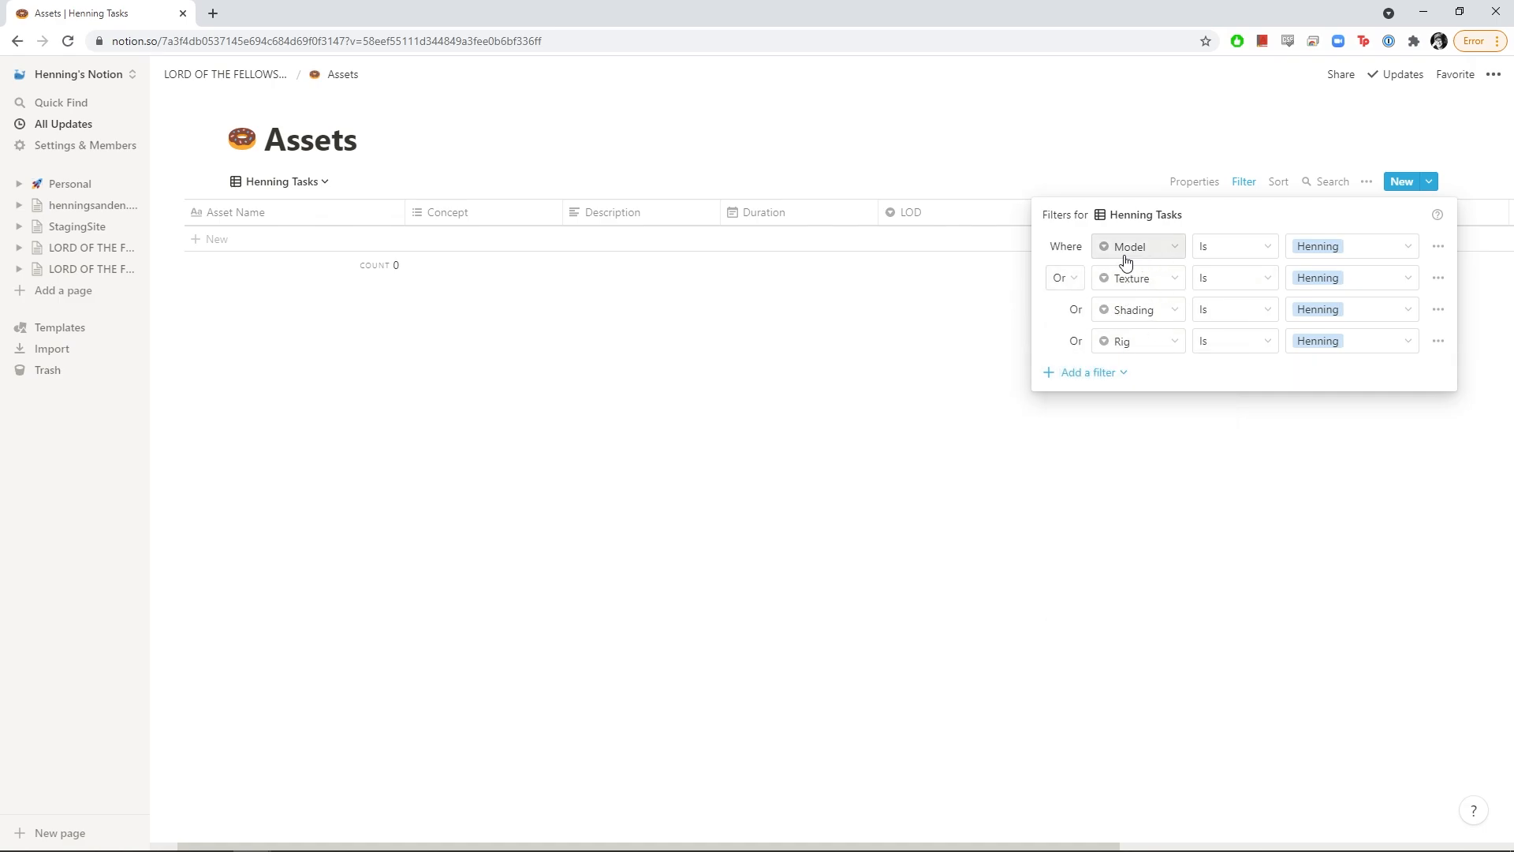
Add a fifth rule where Concept contains the artist's tag
{"action": "left_click", "coordinate": [1086, 376]}
{"action": "left_click", "coordinate": [1439, 341]}
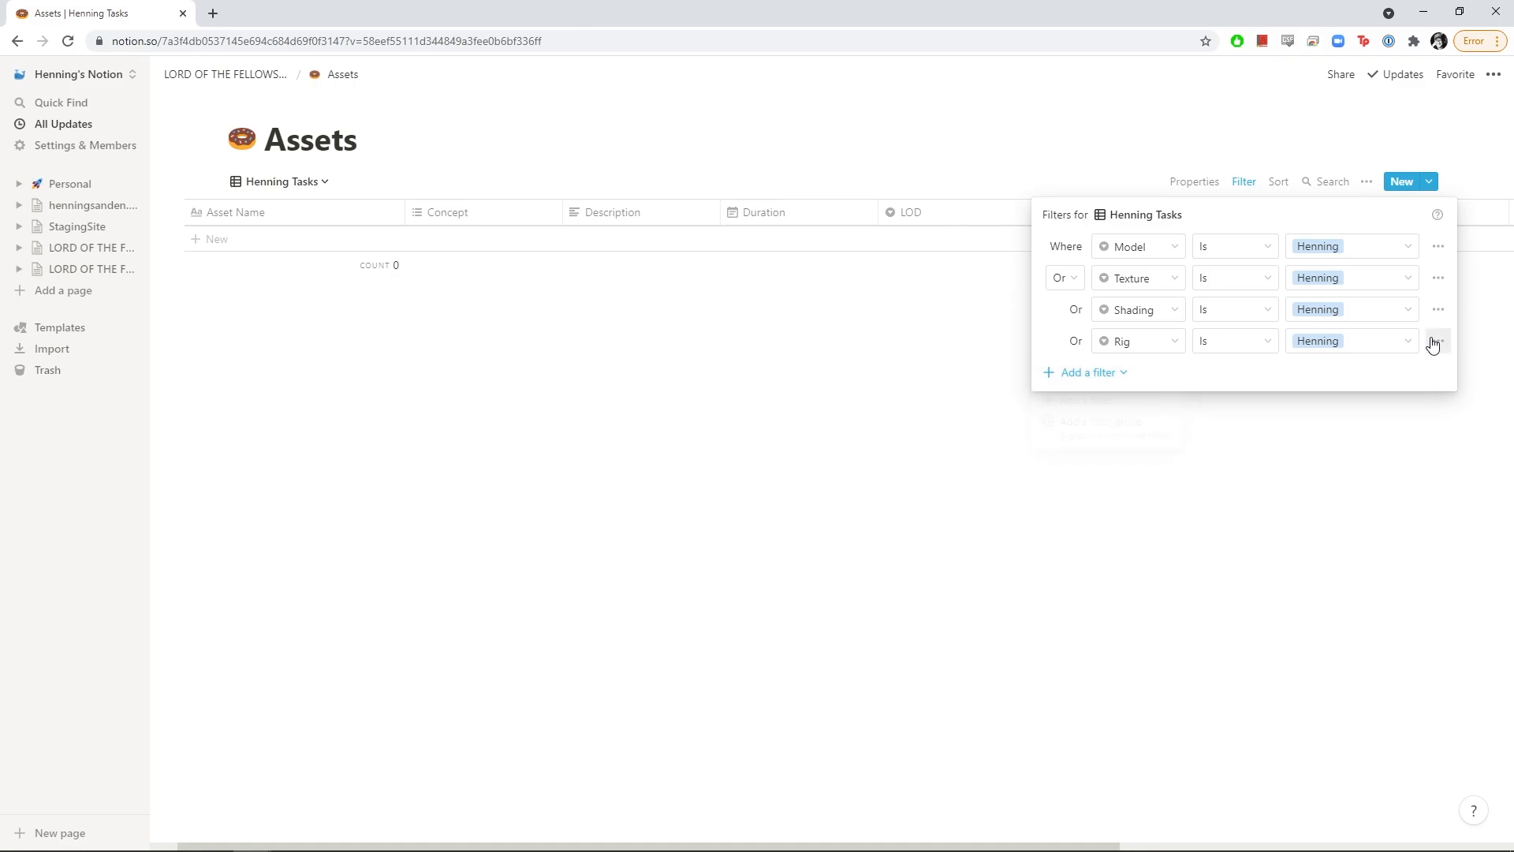
{"action": "left_click", "coordinate": [1439, 341]}
{"action": "left_click", "coordinate": [1415, 390]}
{"action": "left_click", "coordinate": [1168, 369]}
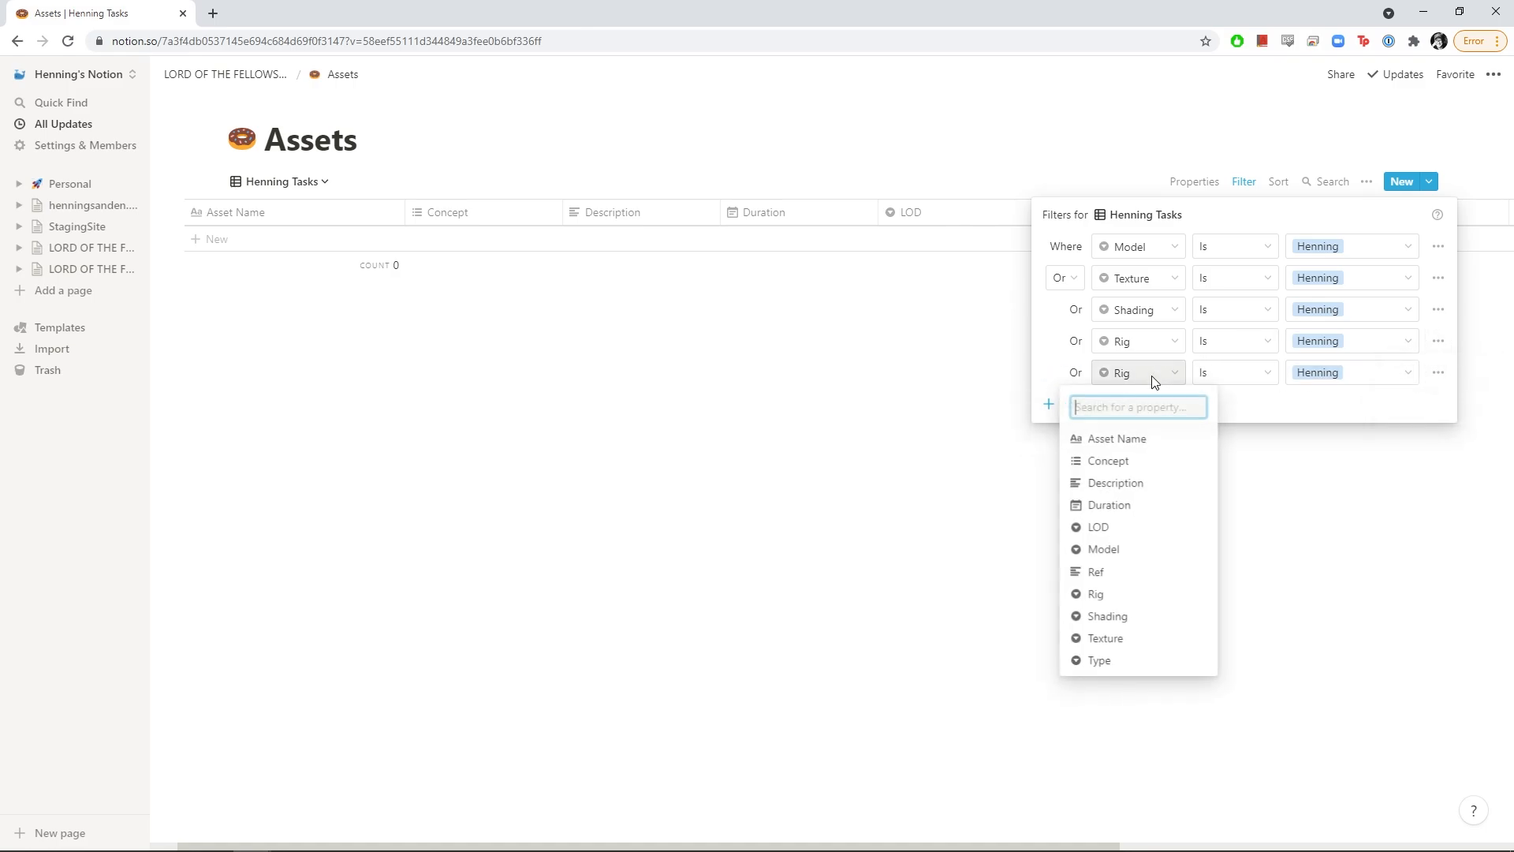
{"action": "left_click", "coordinate": [1124, 466]}
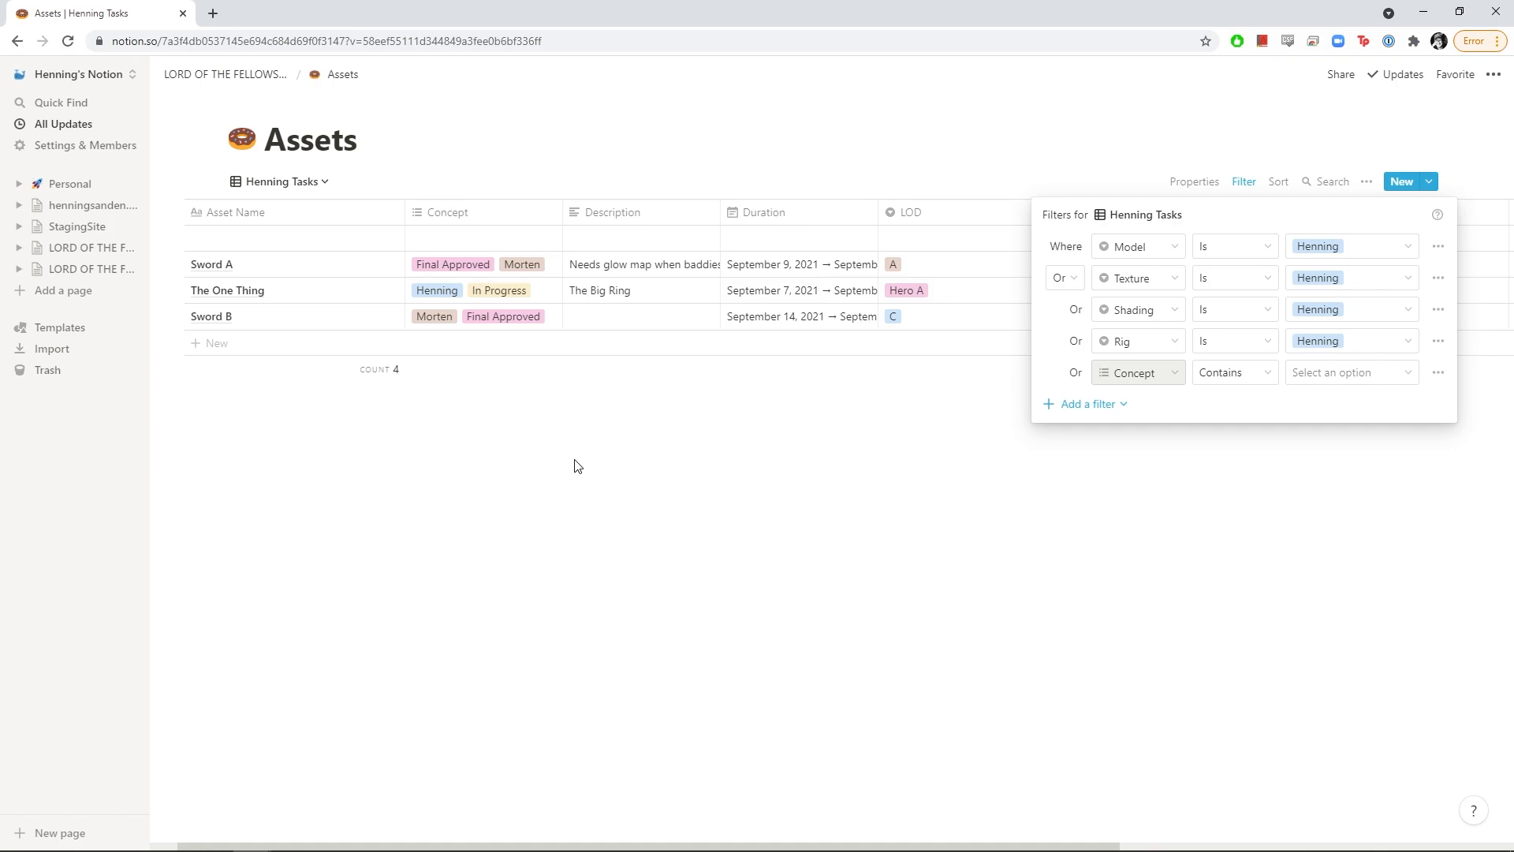
{"action": "left_click", "coordinate": [604, 491]}
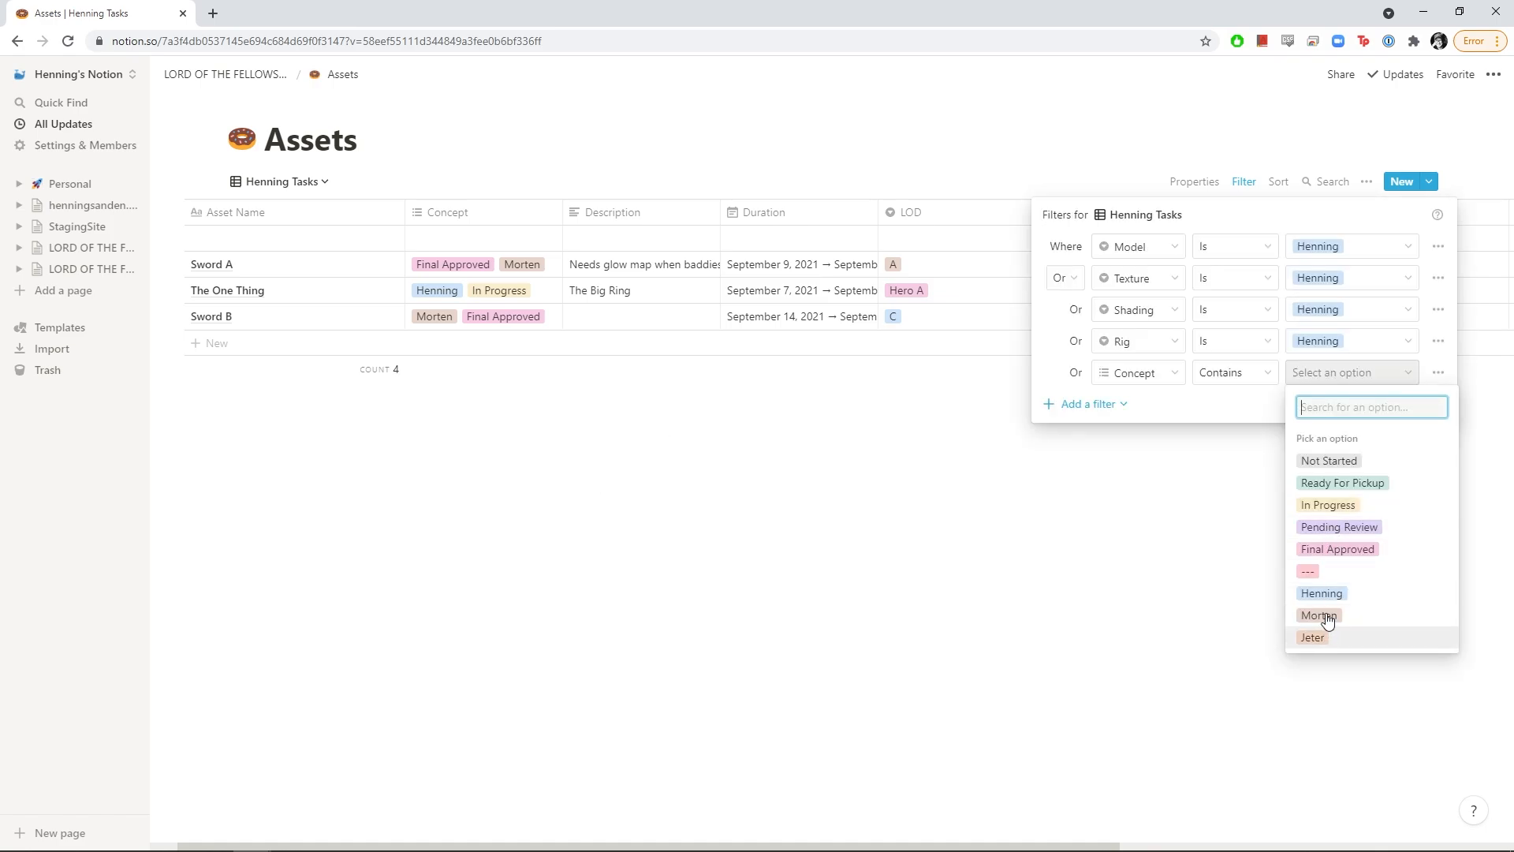
{"action": "left_click", "coordinate": [1323, 591]}
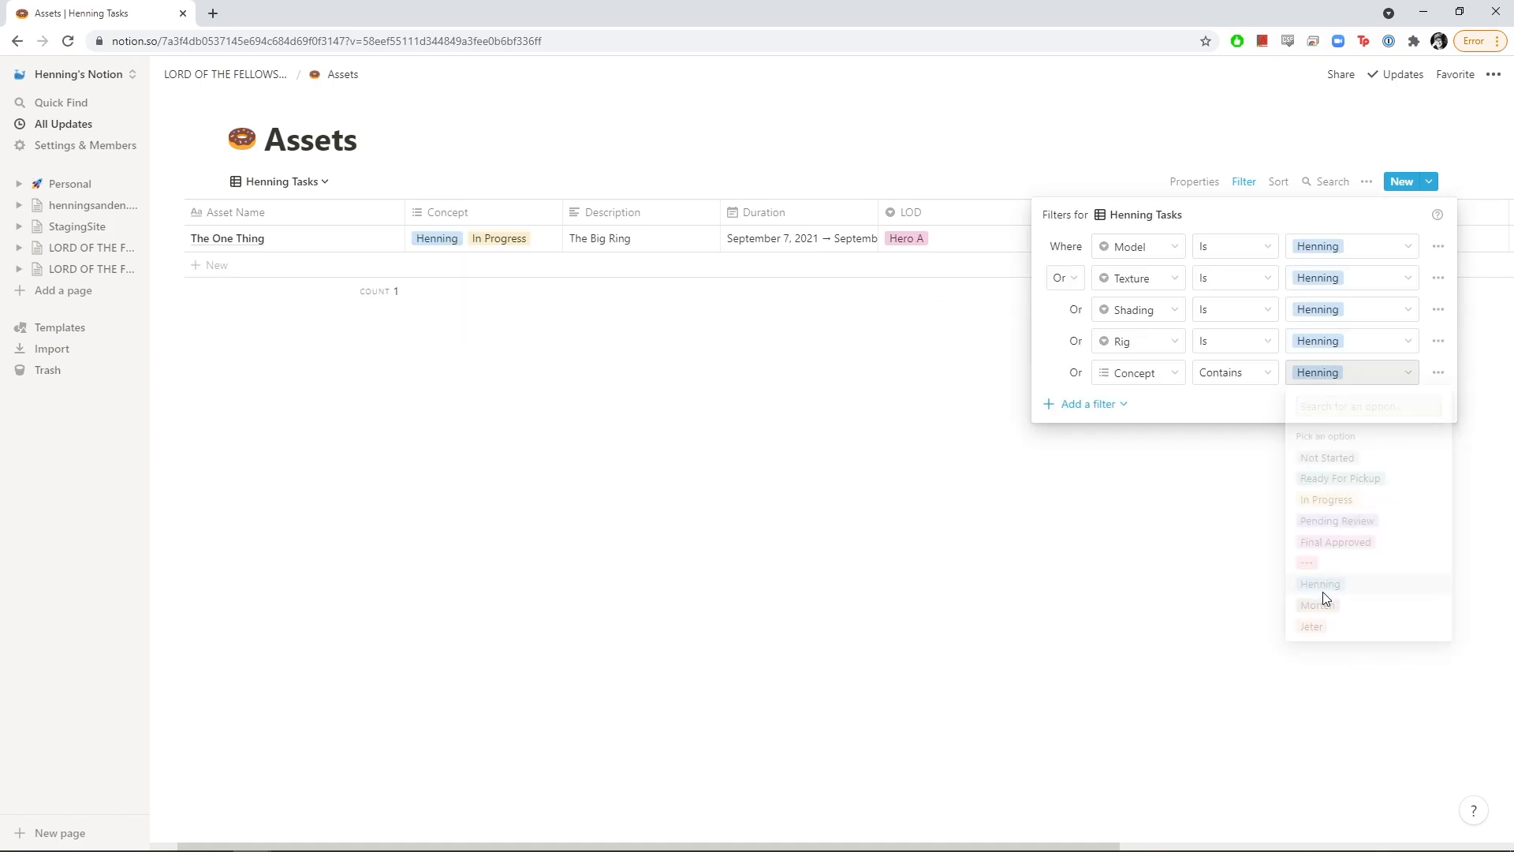
{"action": "left_click", "coordinate": [835, 473]}
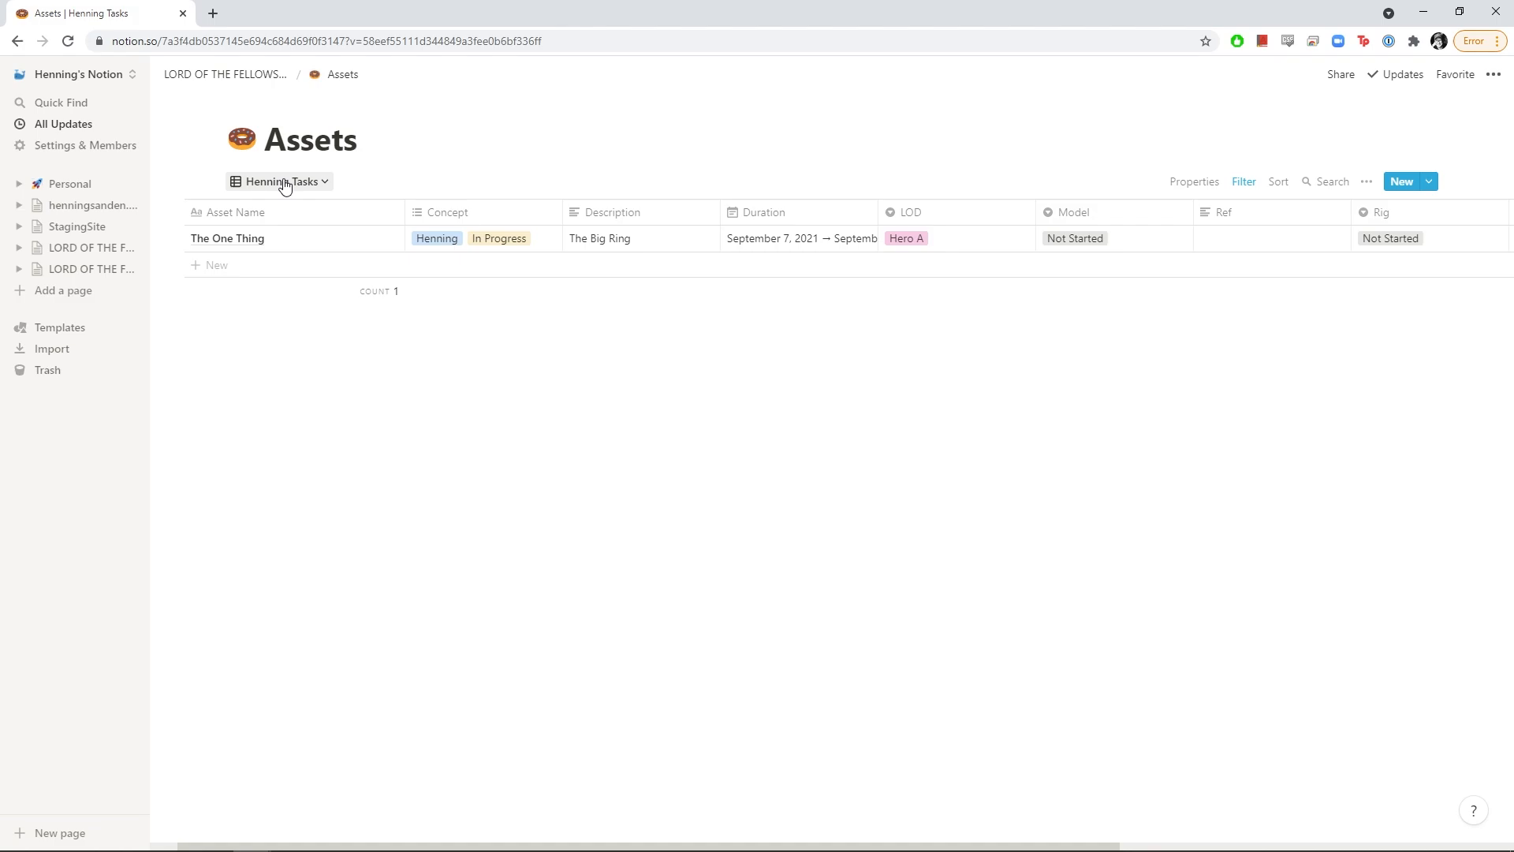
Duplicate the artist task view and rename the copy for the second artist's tasks
{"action": "left_click", "coordinate": [315, 183]}
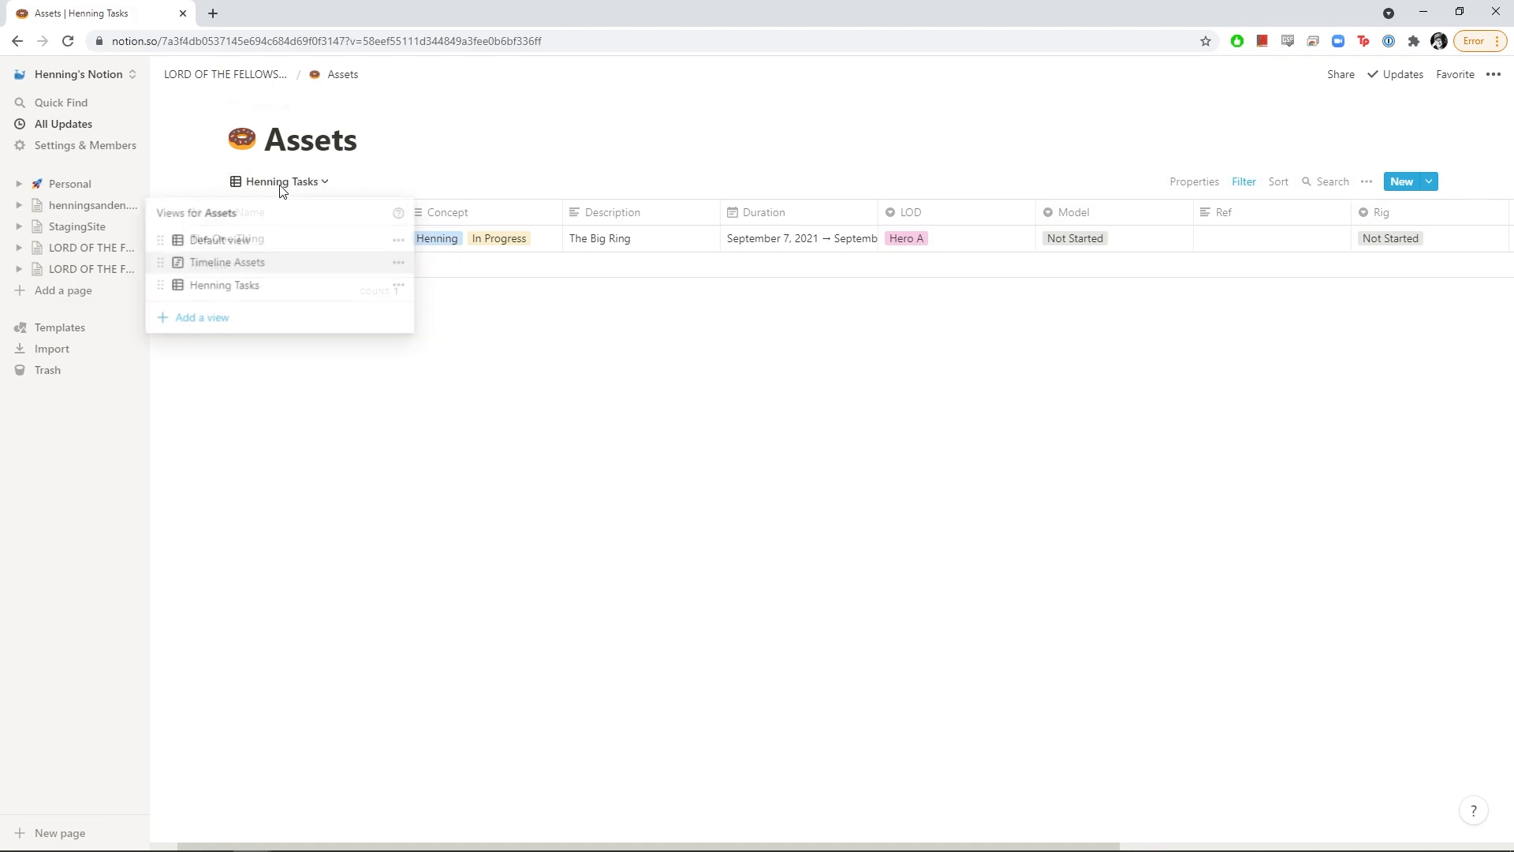
{"action": "left_click", "coordinate": [398, 285]}
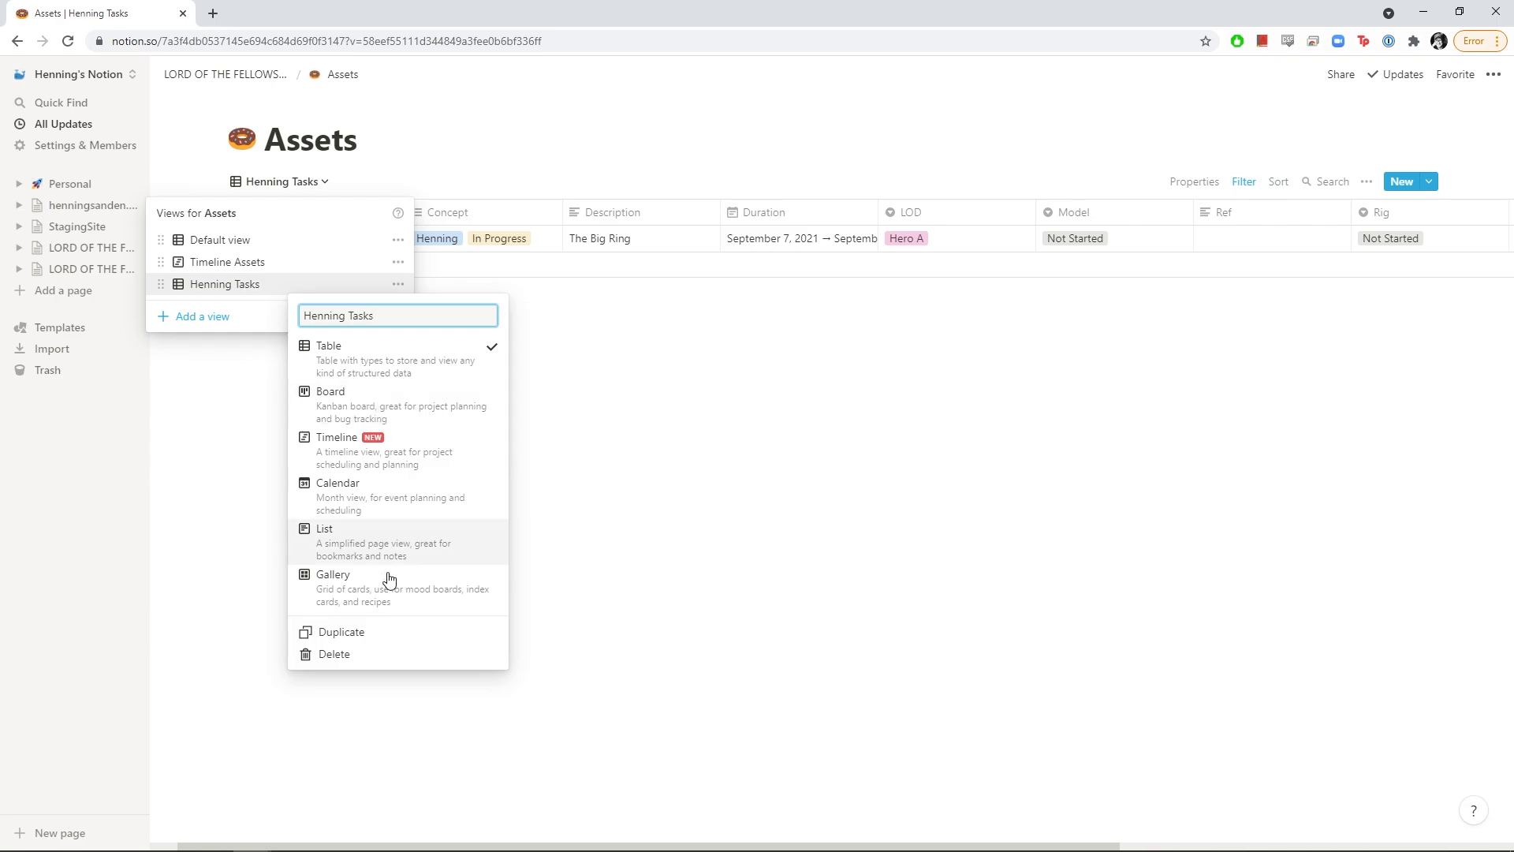
{"action": "left_click", "coordinate": [347, 631]}
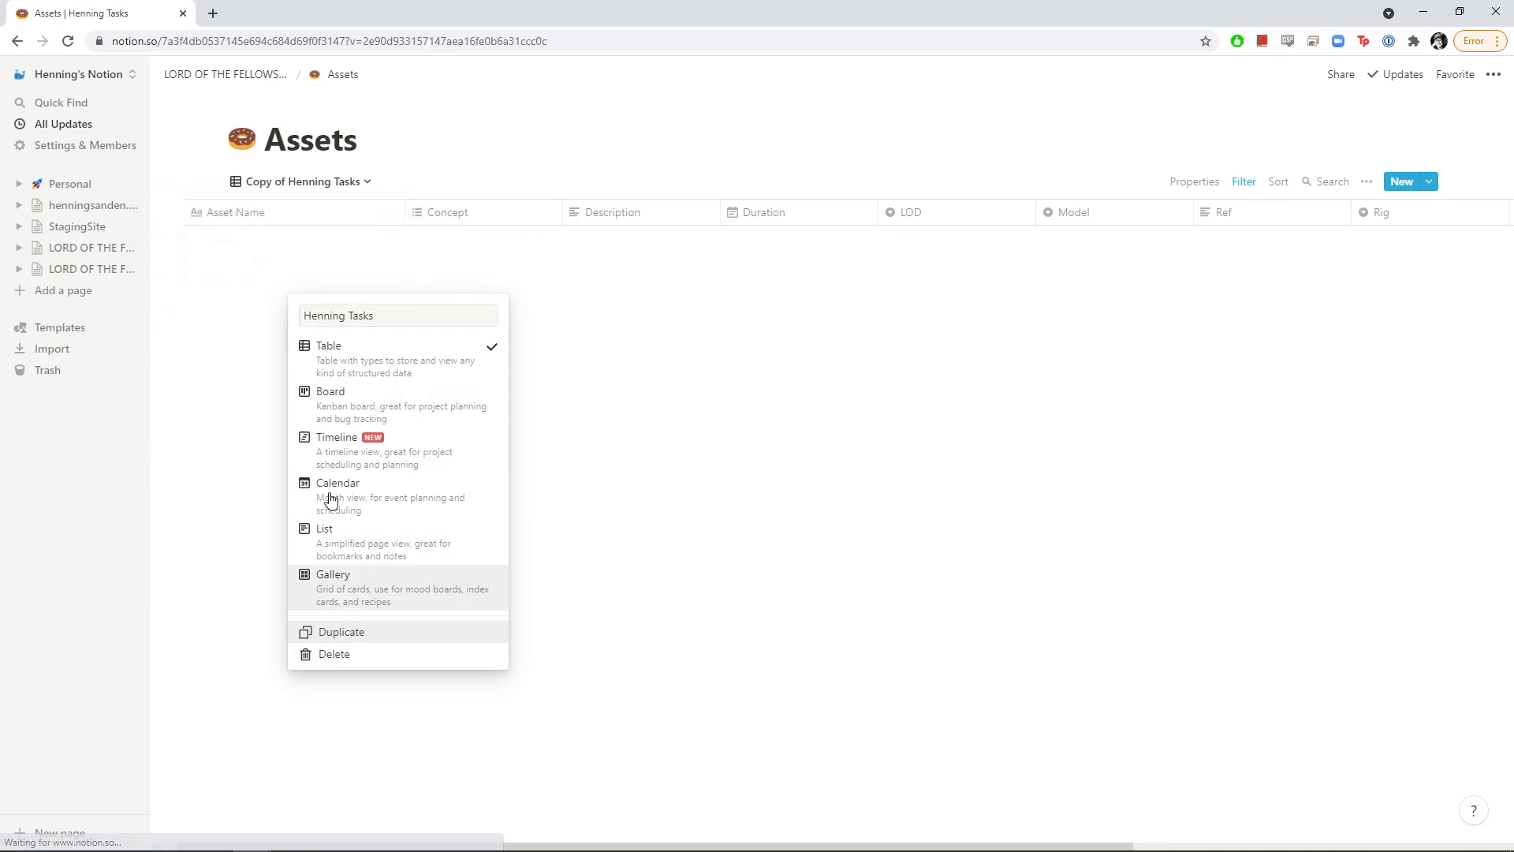
{"action": "left_click", "coordinate": [315, 183]}
{"action": "left_click", "coordinate": [420, 308]}
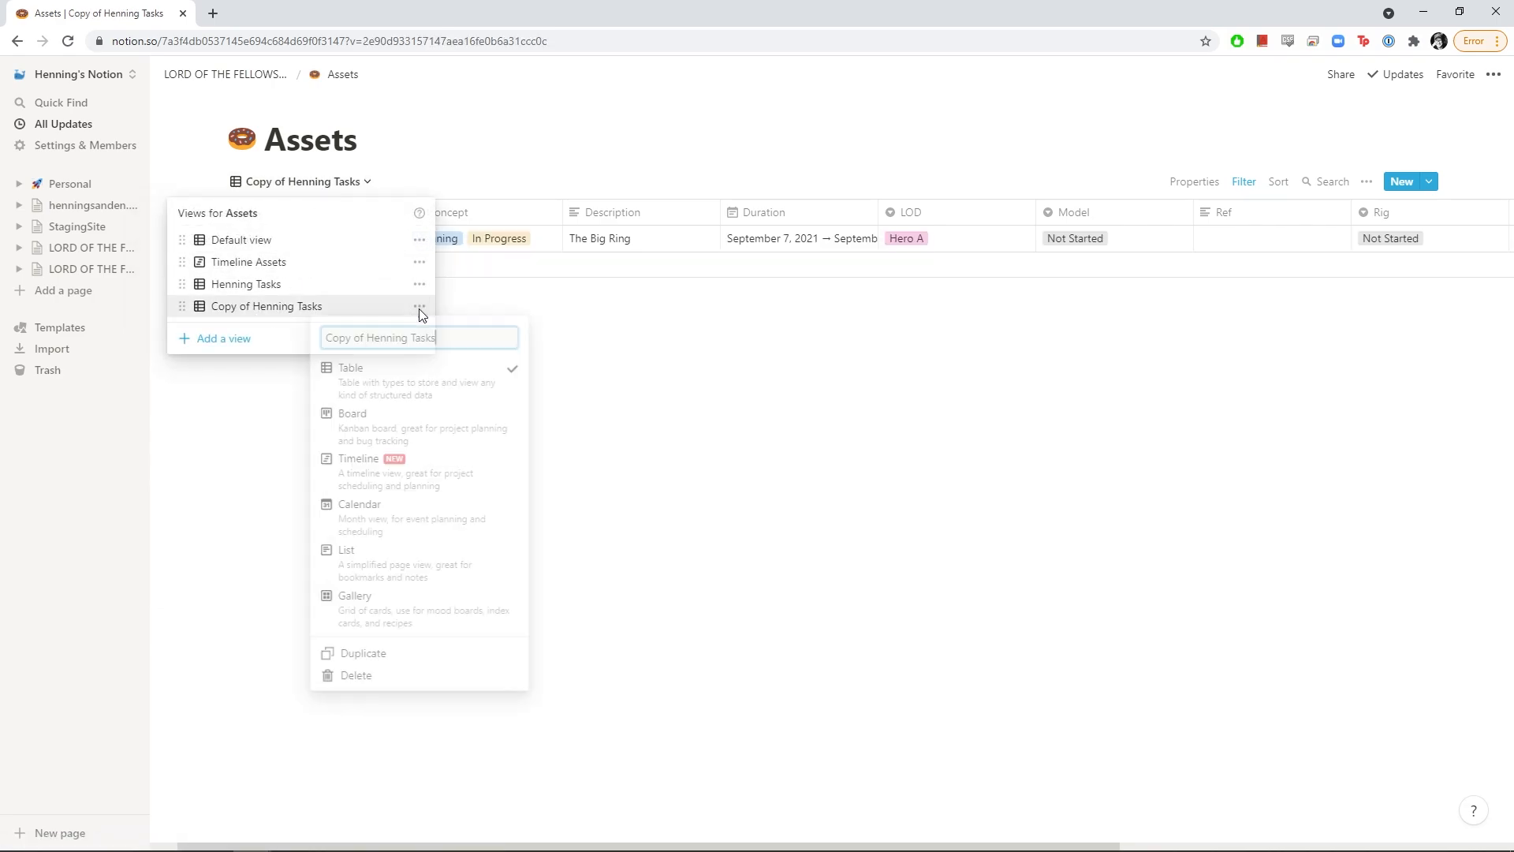
{"action": "key", "text": "ctrl+a"}
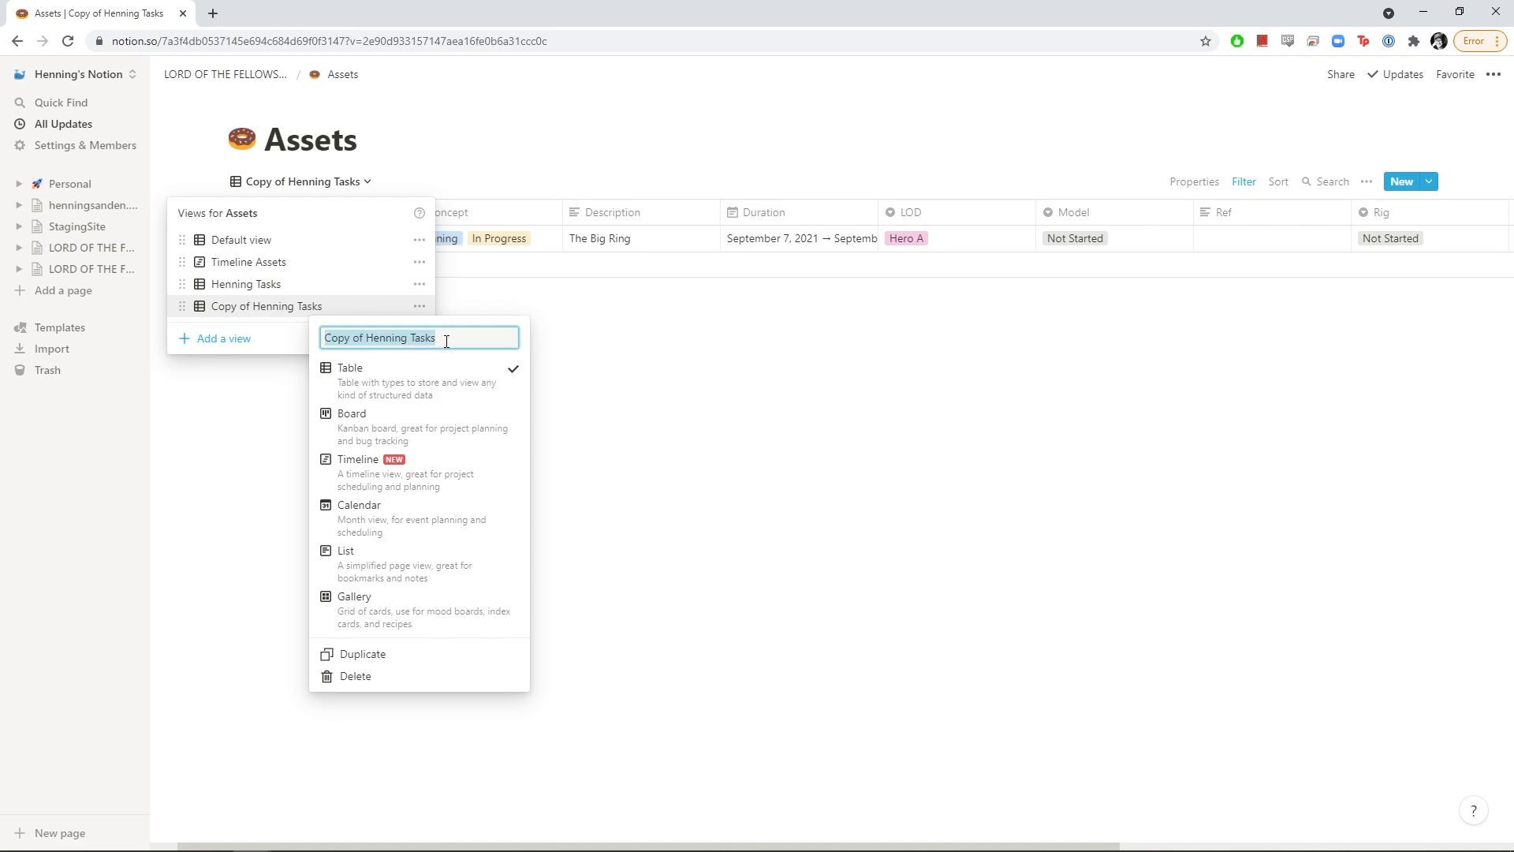
{"action": "type", "text": "Morten Tasks"}
{"action": "key", "text": "Return"}
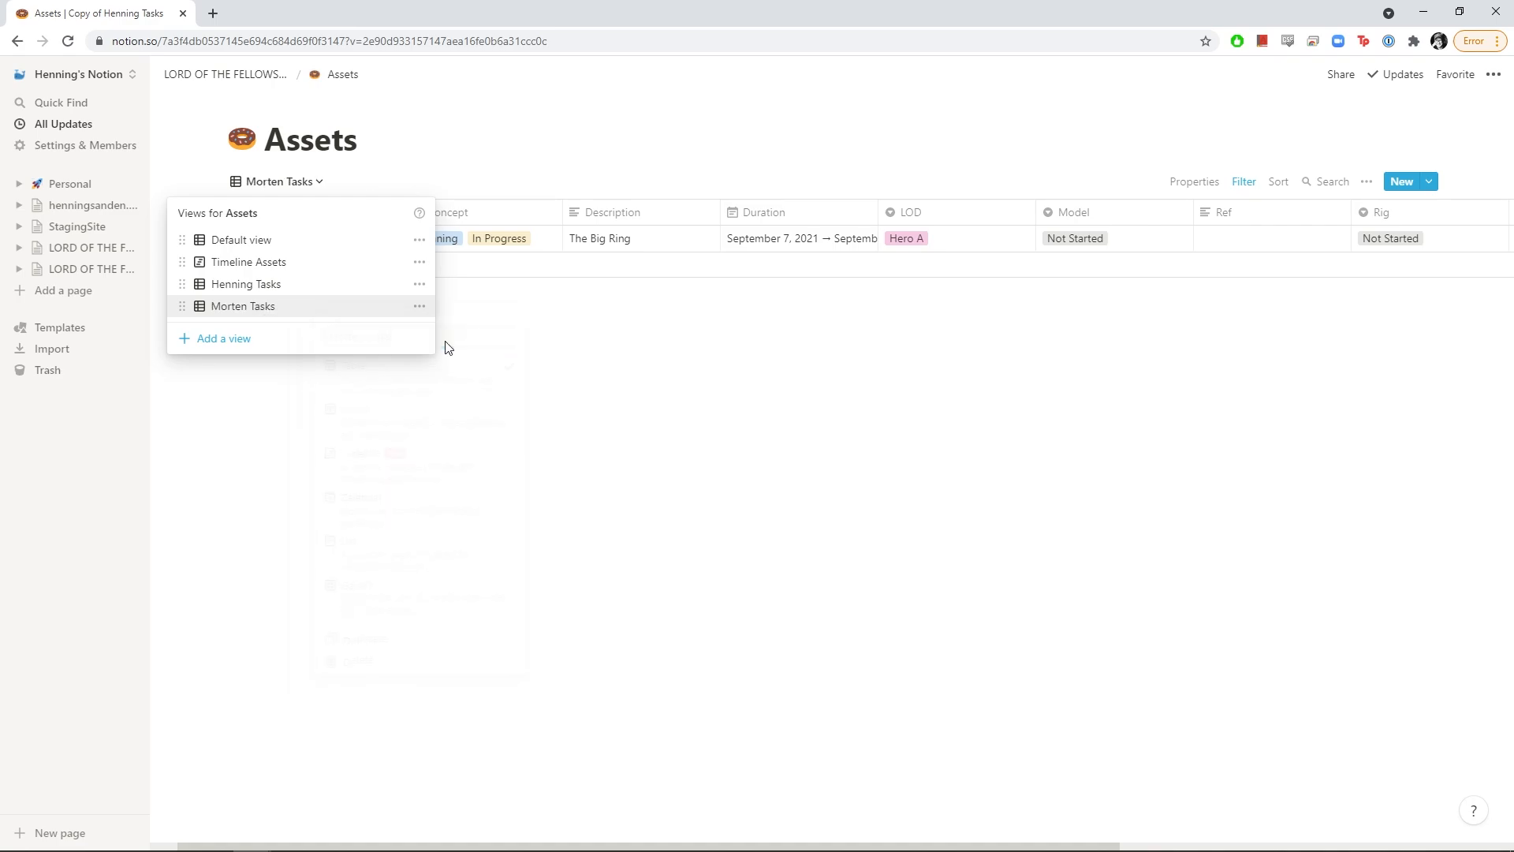
{"action": "left_click", "coordinate": [519, 396]}
Switch the Model, Texture, Shading, Rig and Concept filters to the second artist
{"action": "left_click", "coordinate": [1243, 182]}
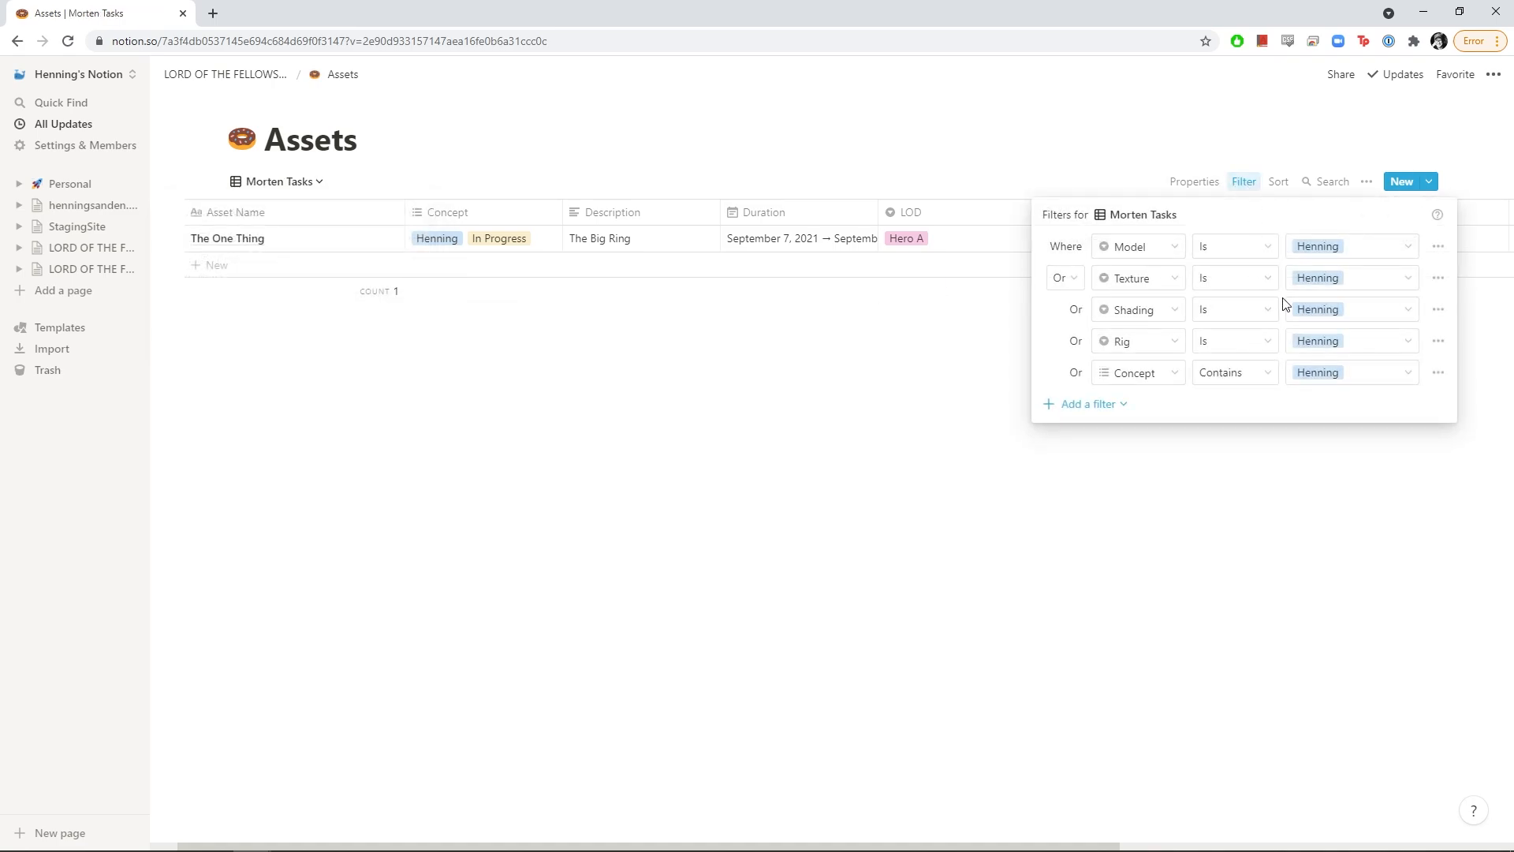
{"action": "left_click", "coordinate": [1333, 256]}
{"action": "left_click", "coordinate": [1319, 491]}
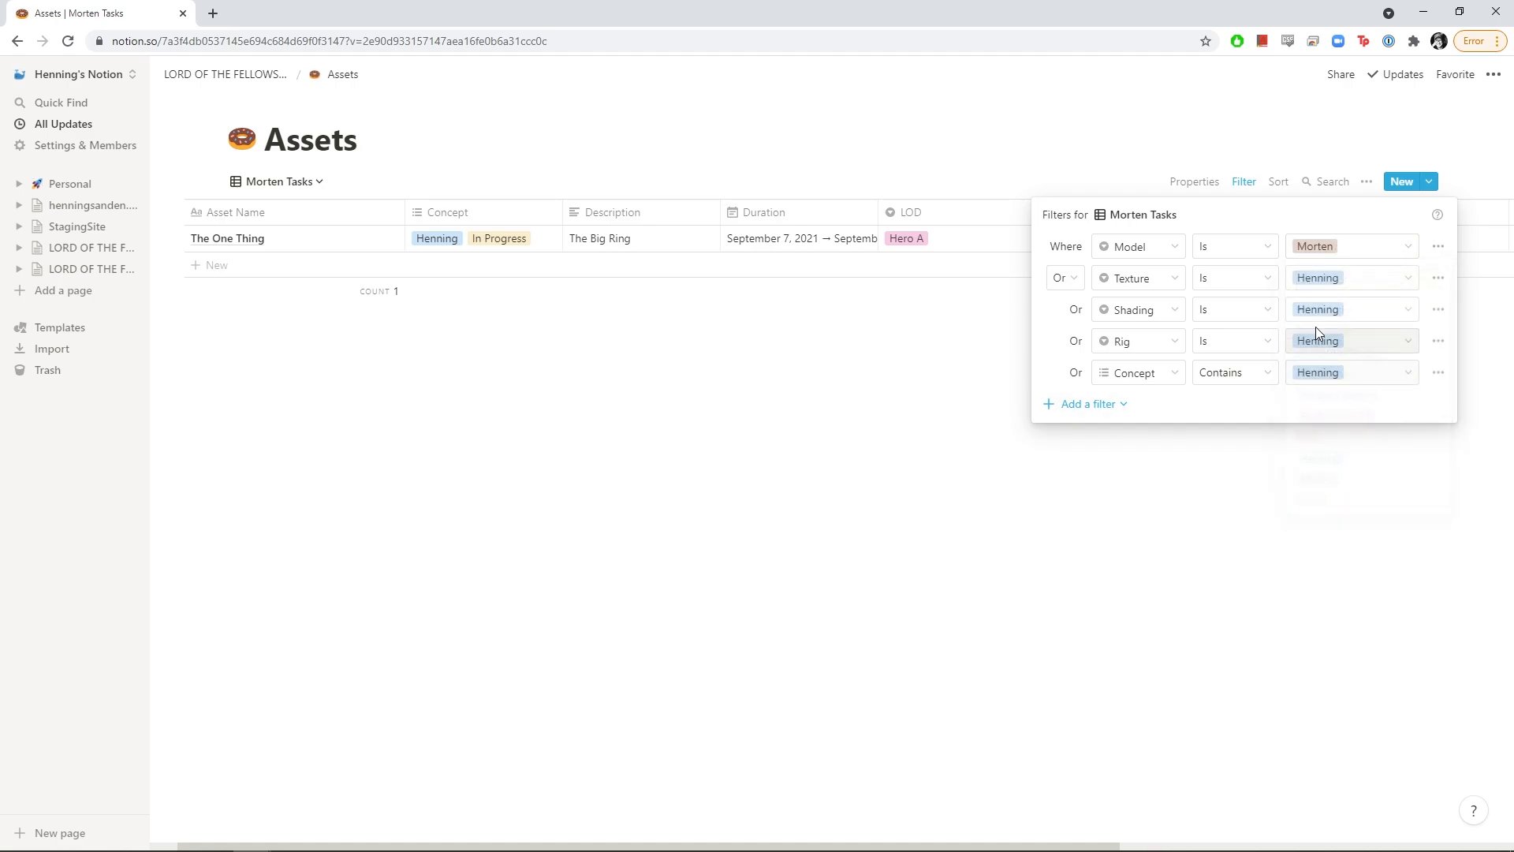
{"action": "left_click", "coordinate": [1341, 278]}
{"action": "left_click", "coordinate": [1319, 523]}
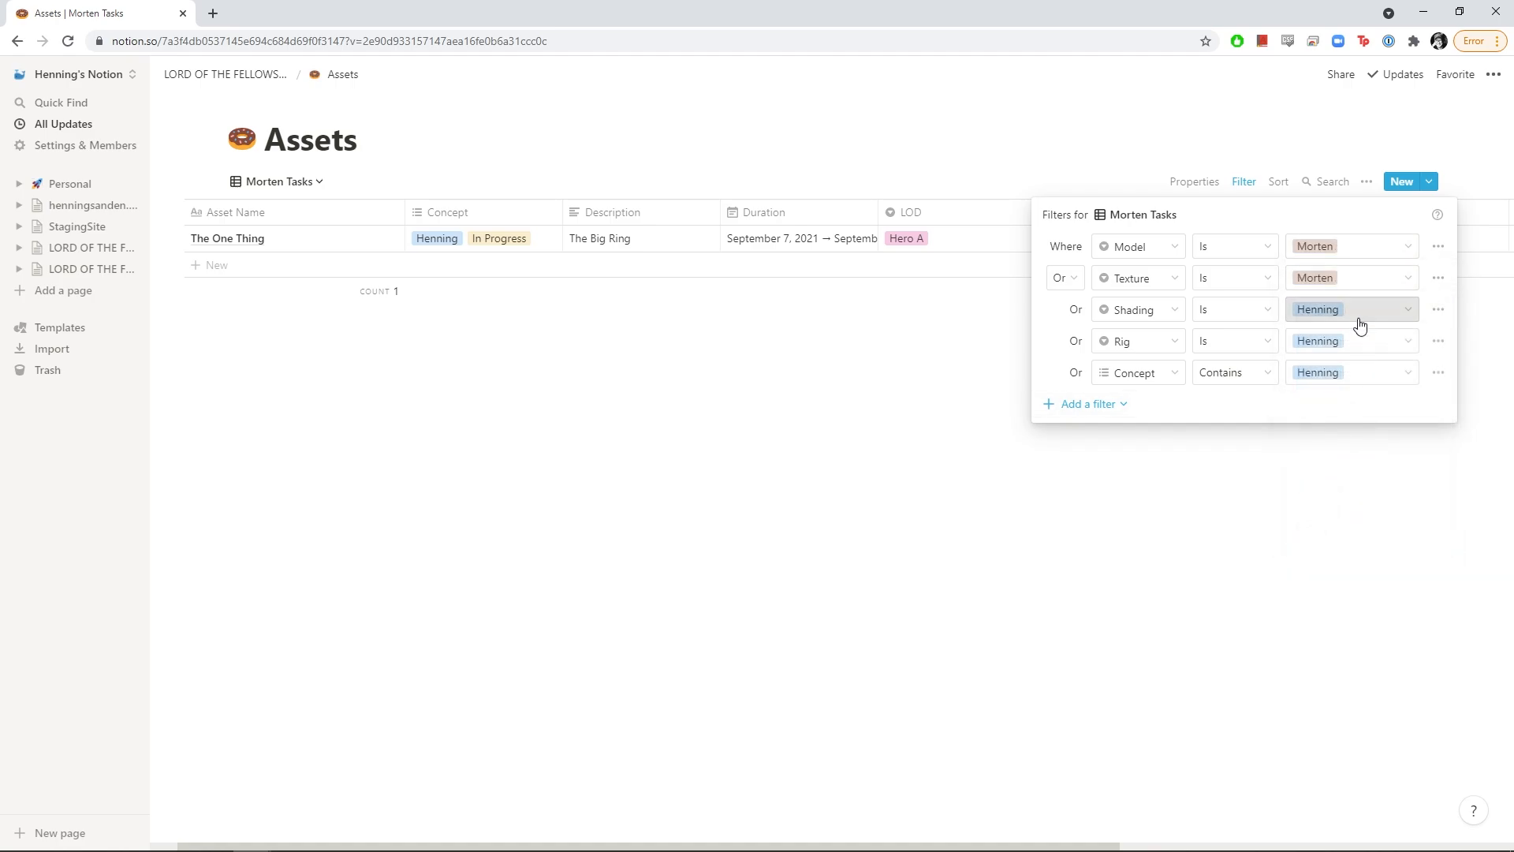
{"action": "left_click", "coordinate": [1313, 310]}
{"action": "left_click", "coordinate": [1318, 552]}
{"action": "left_click", "coordinate": [1350, 341]}
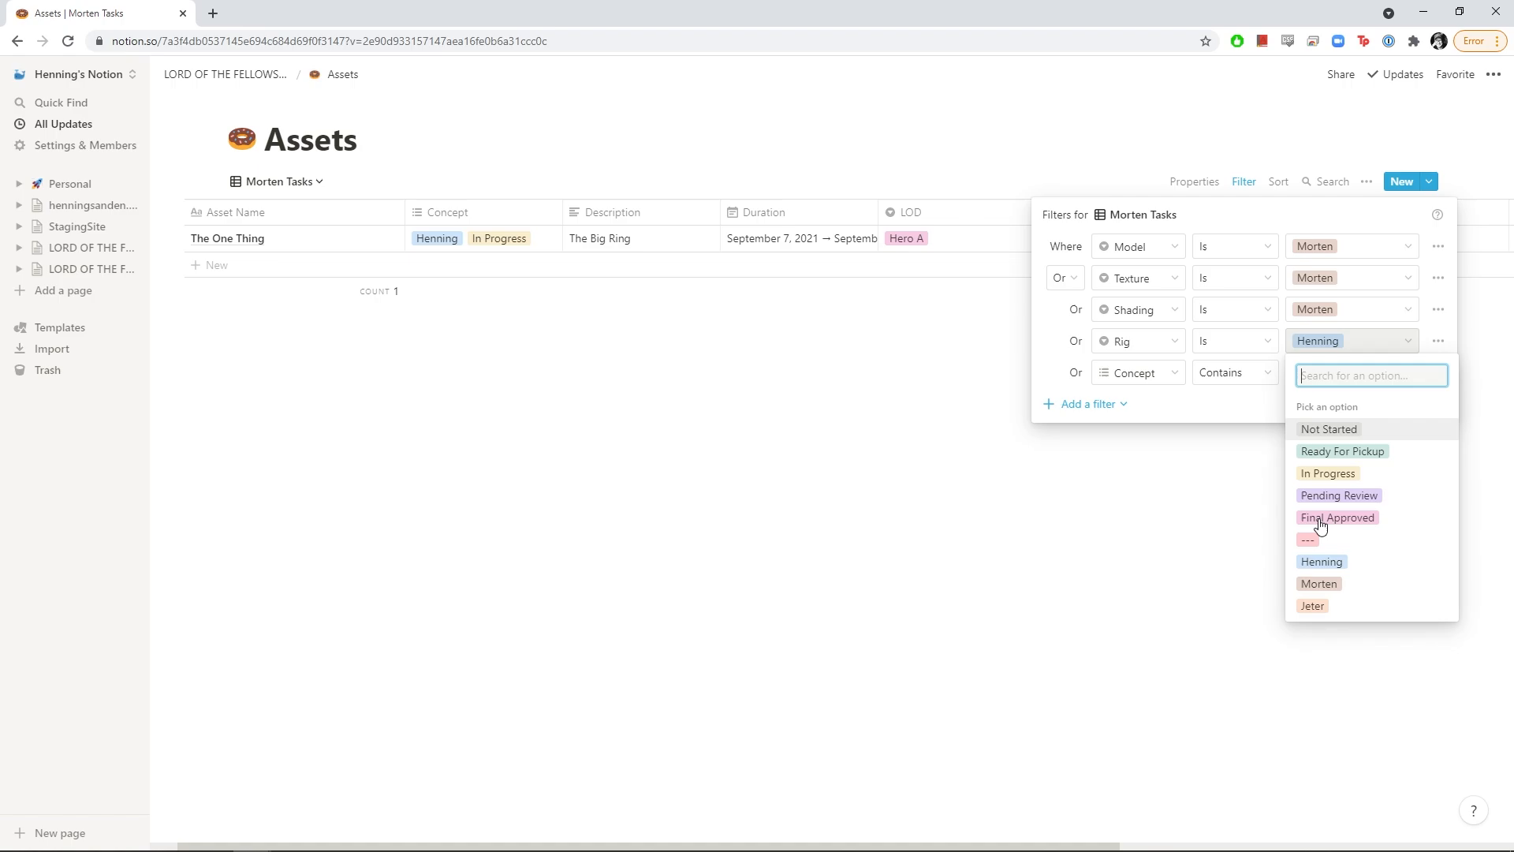
{"action": "left_click", "coordinate": [1325, 588]}
{"action": "left_click", "coordinate": [1360, 373]}
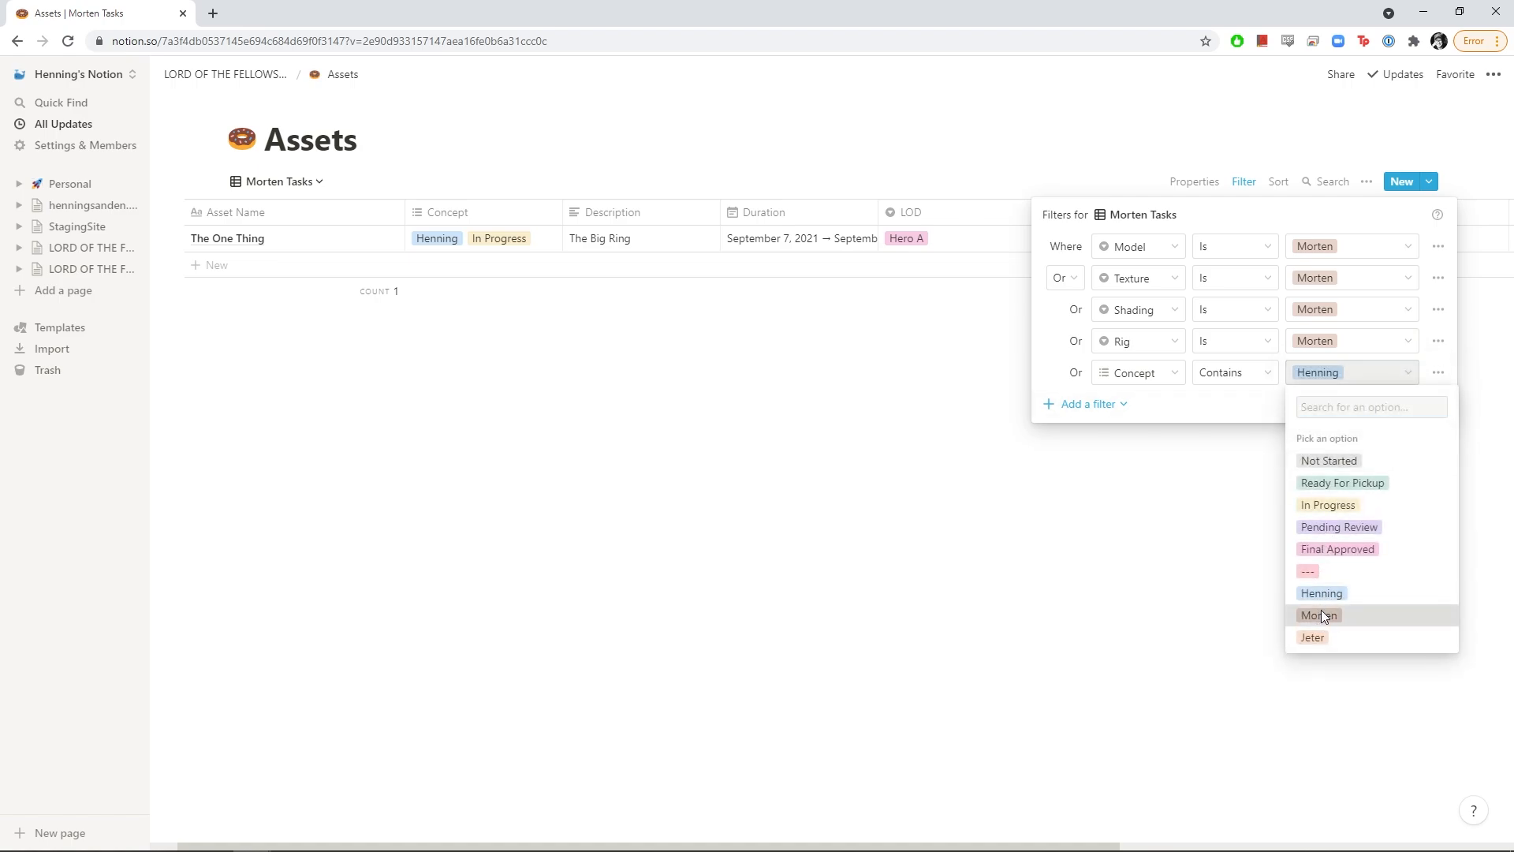
{"action": "left_click", "coordinate": [1322, 612]}
{"action": "left_click", "coordinate": [996, 524]}
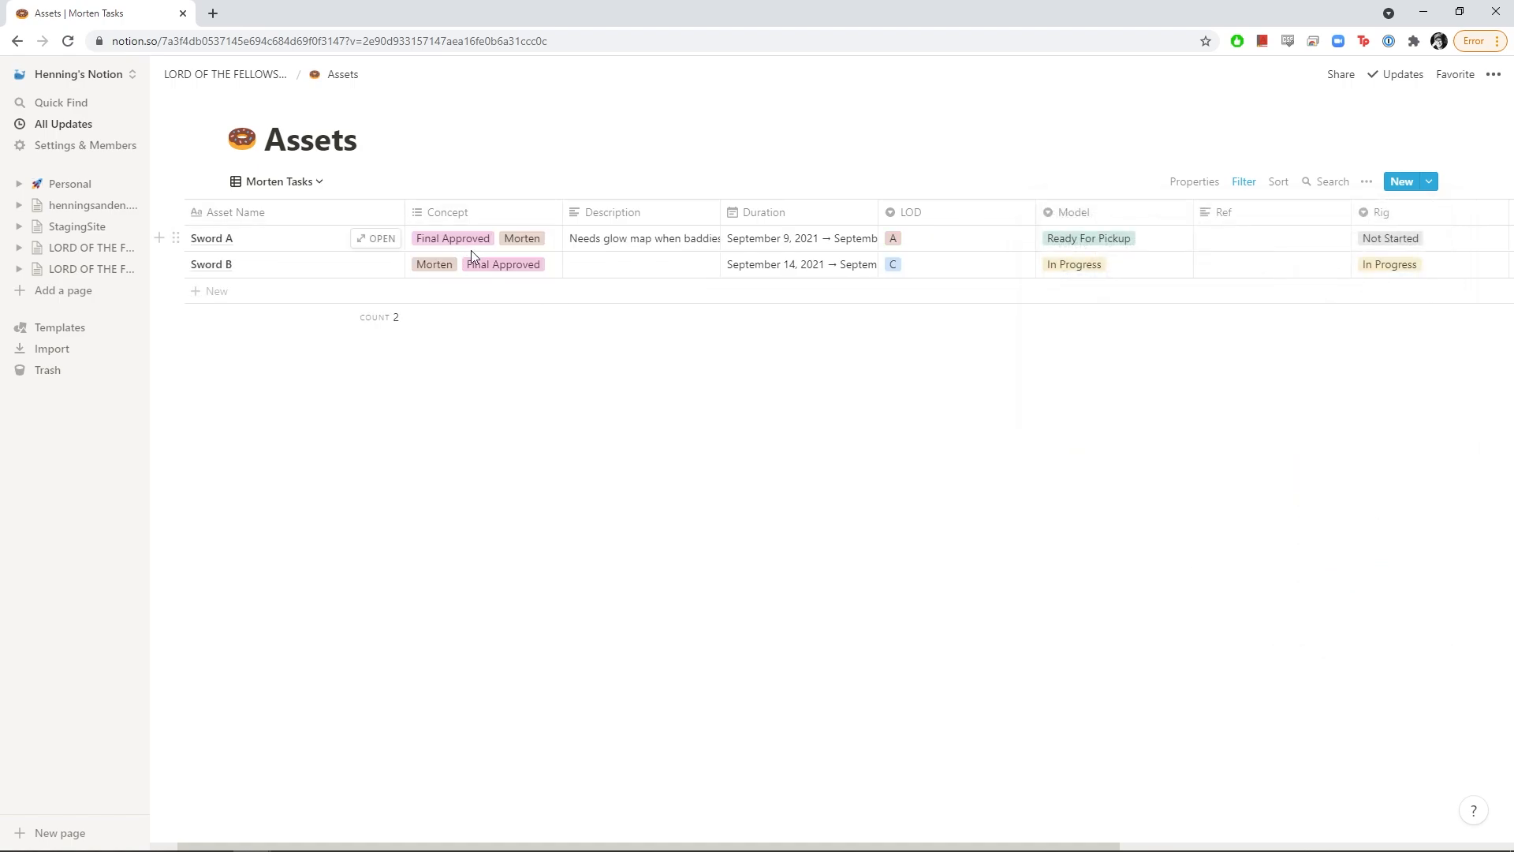
{"action": "left_click", "coordinate": [279, 182]}
Check both artist task views, return Assets to Default view, then open the project page
{"action": "left_click", "coordinate": [233, 284]}
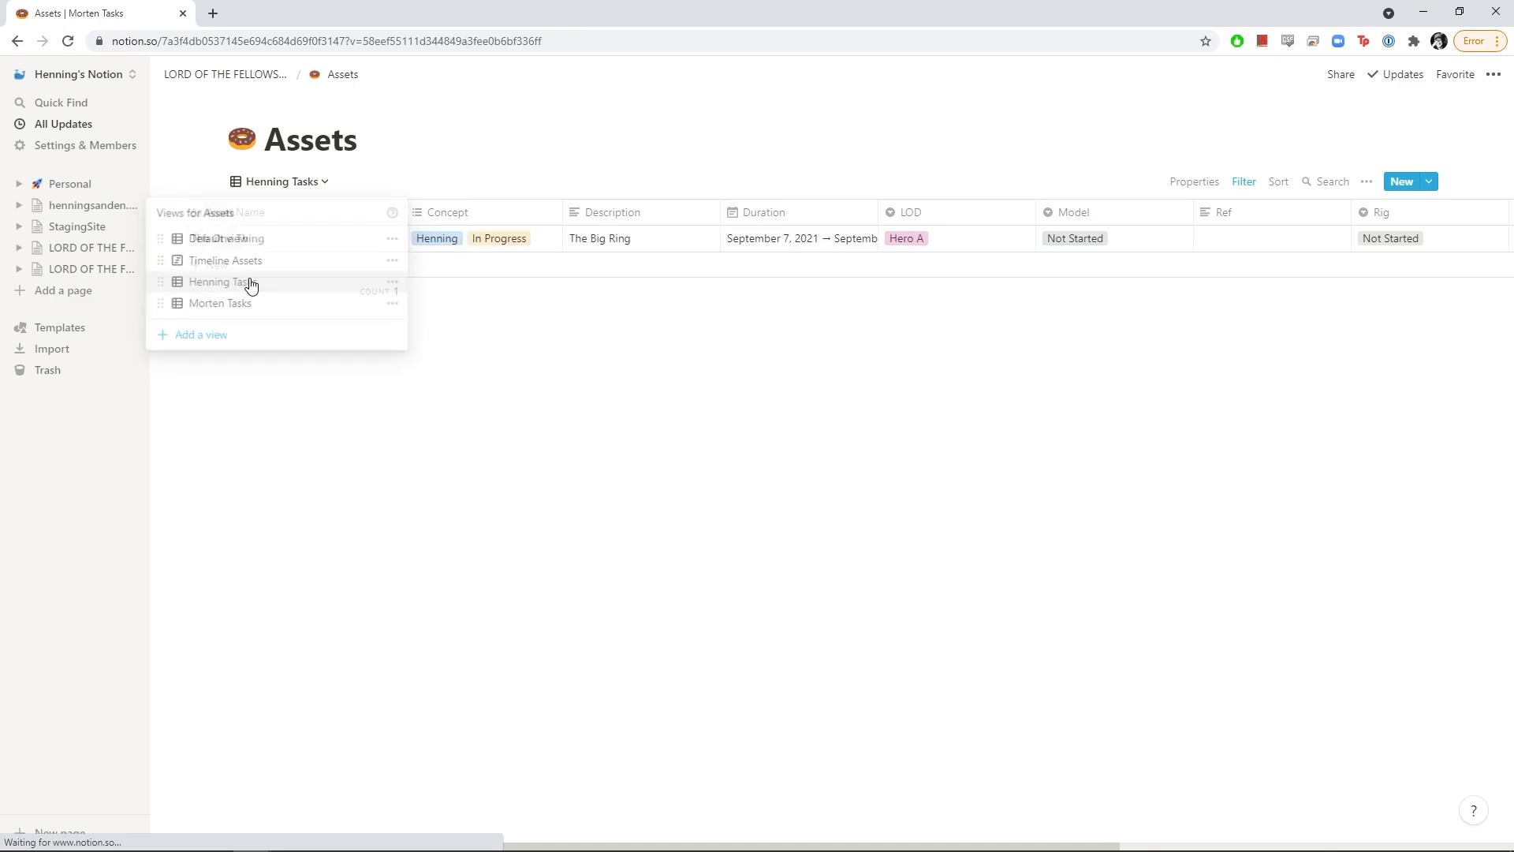
{"action": "left_click", "coordinate": [271, 180]}
{"action": "left_click", "coordinate": [237, 306]}
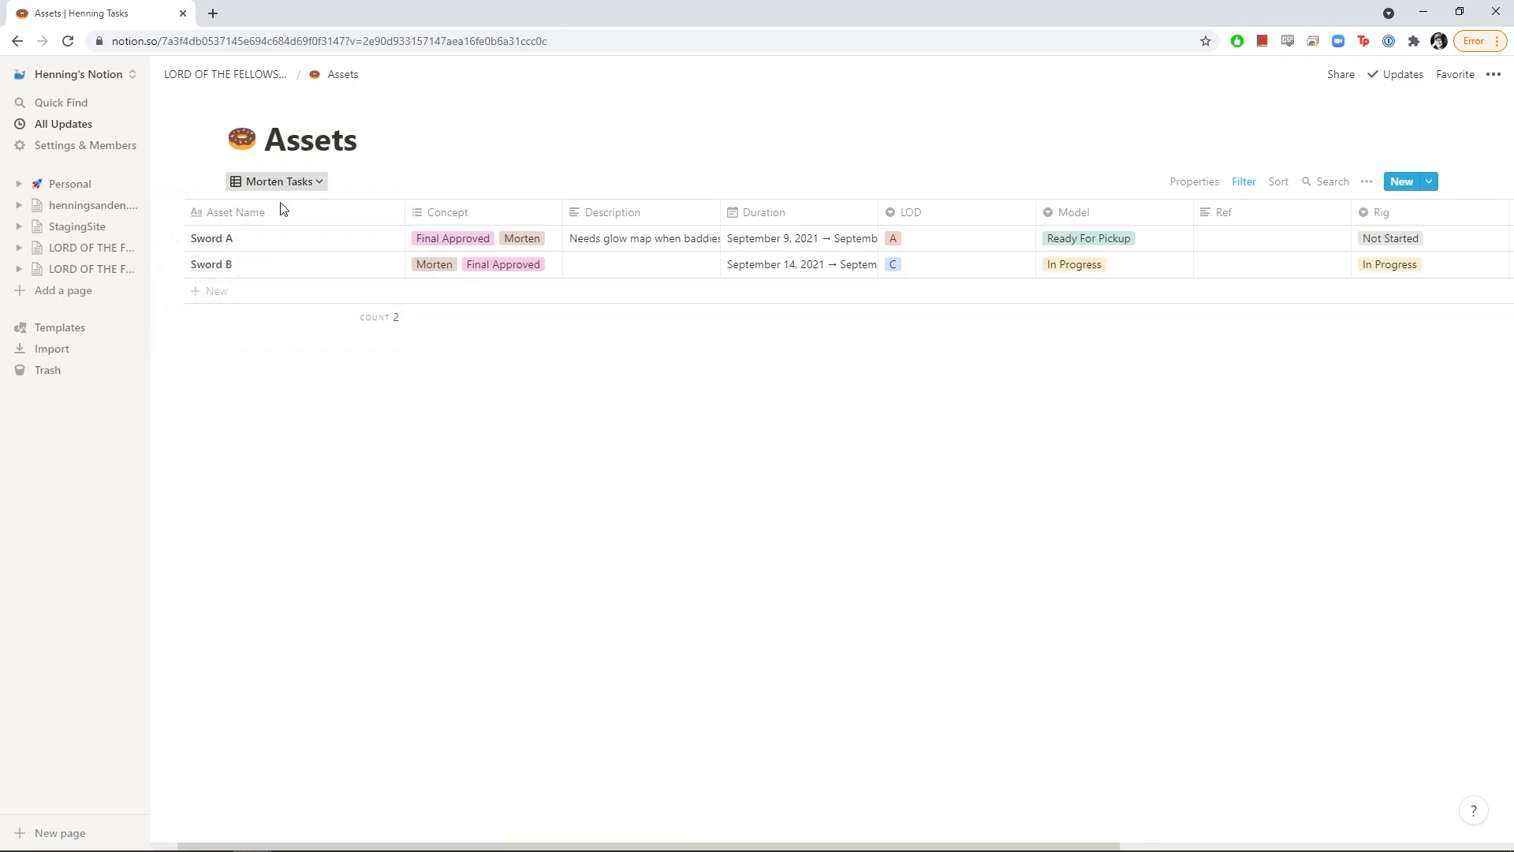
{"action": "left_click", "coordinate": [278, 182]}
{"action": "left_click", "coordinate": [237, 240]}
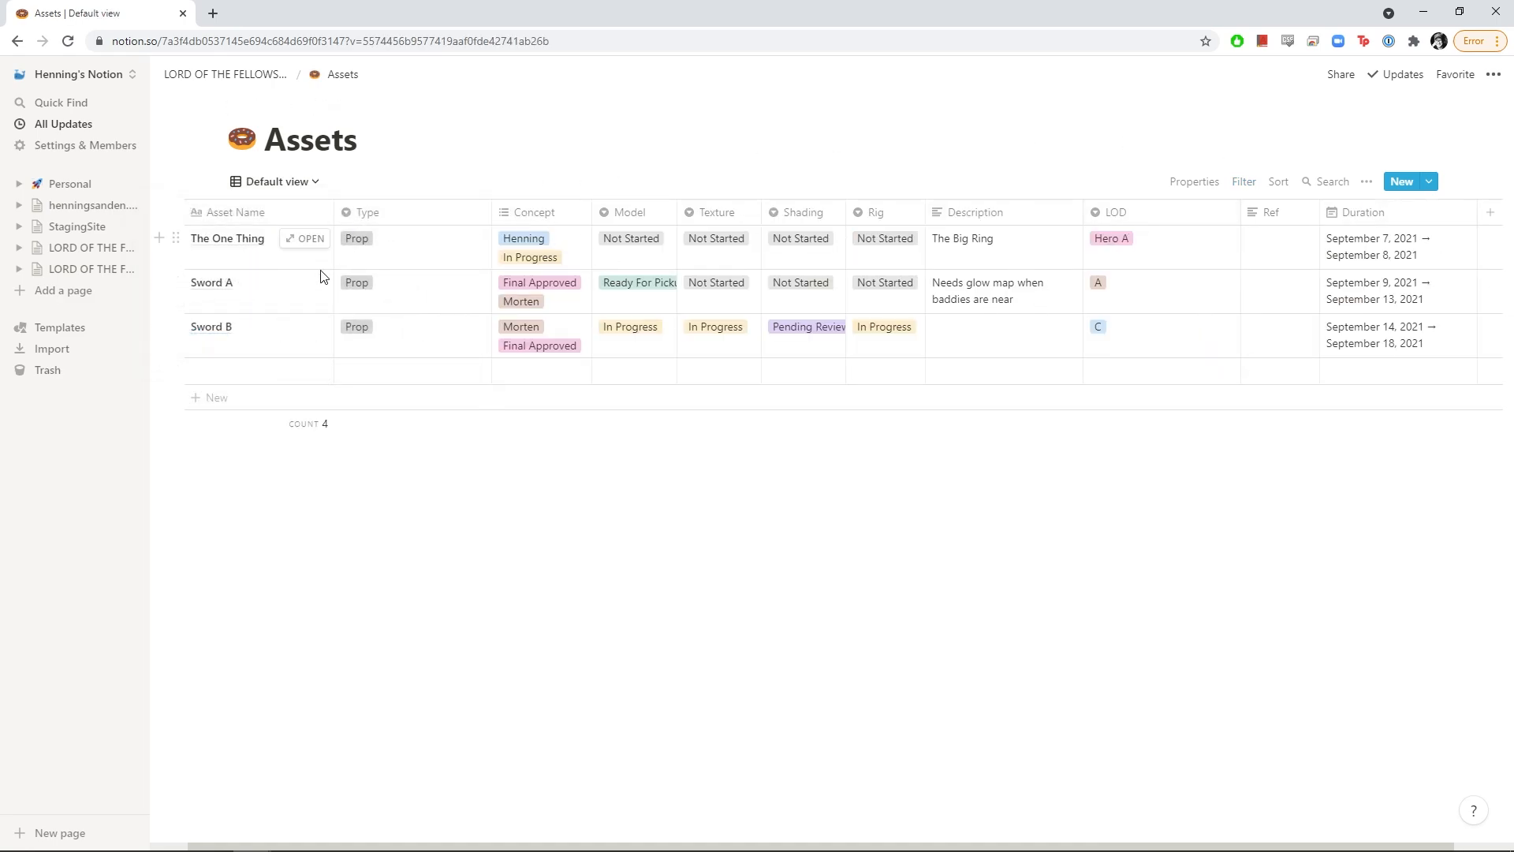
{"action": "left_click", "coordinate": [254, 78]}
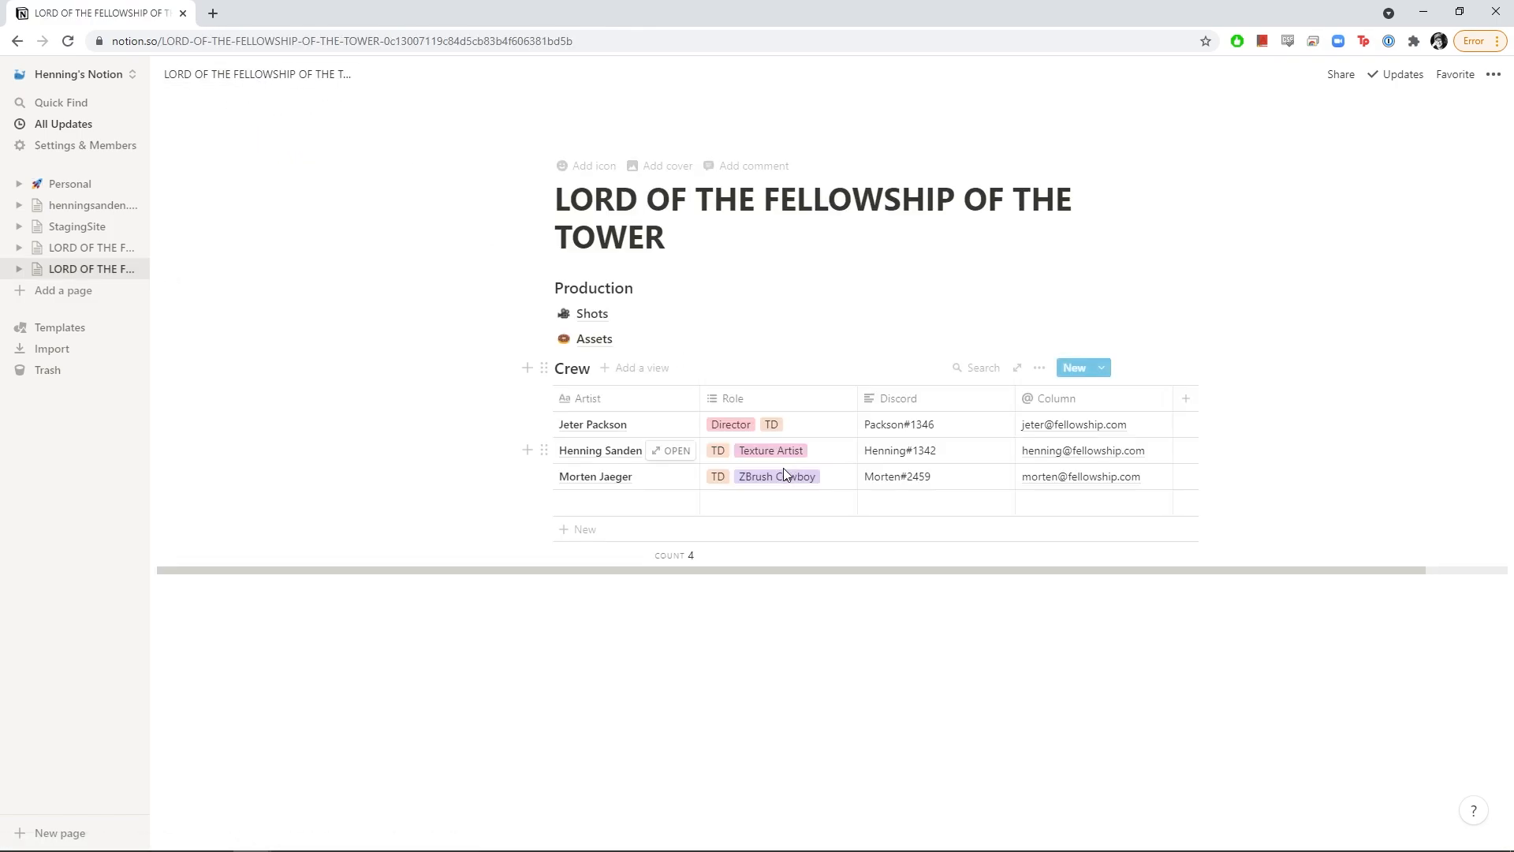
{"action": "left_click", "coordinate": [1118, 338]}
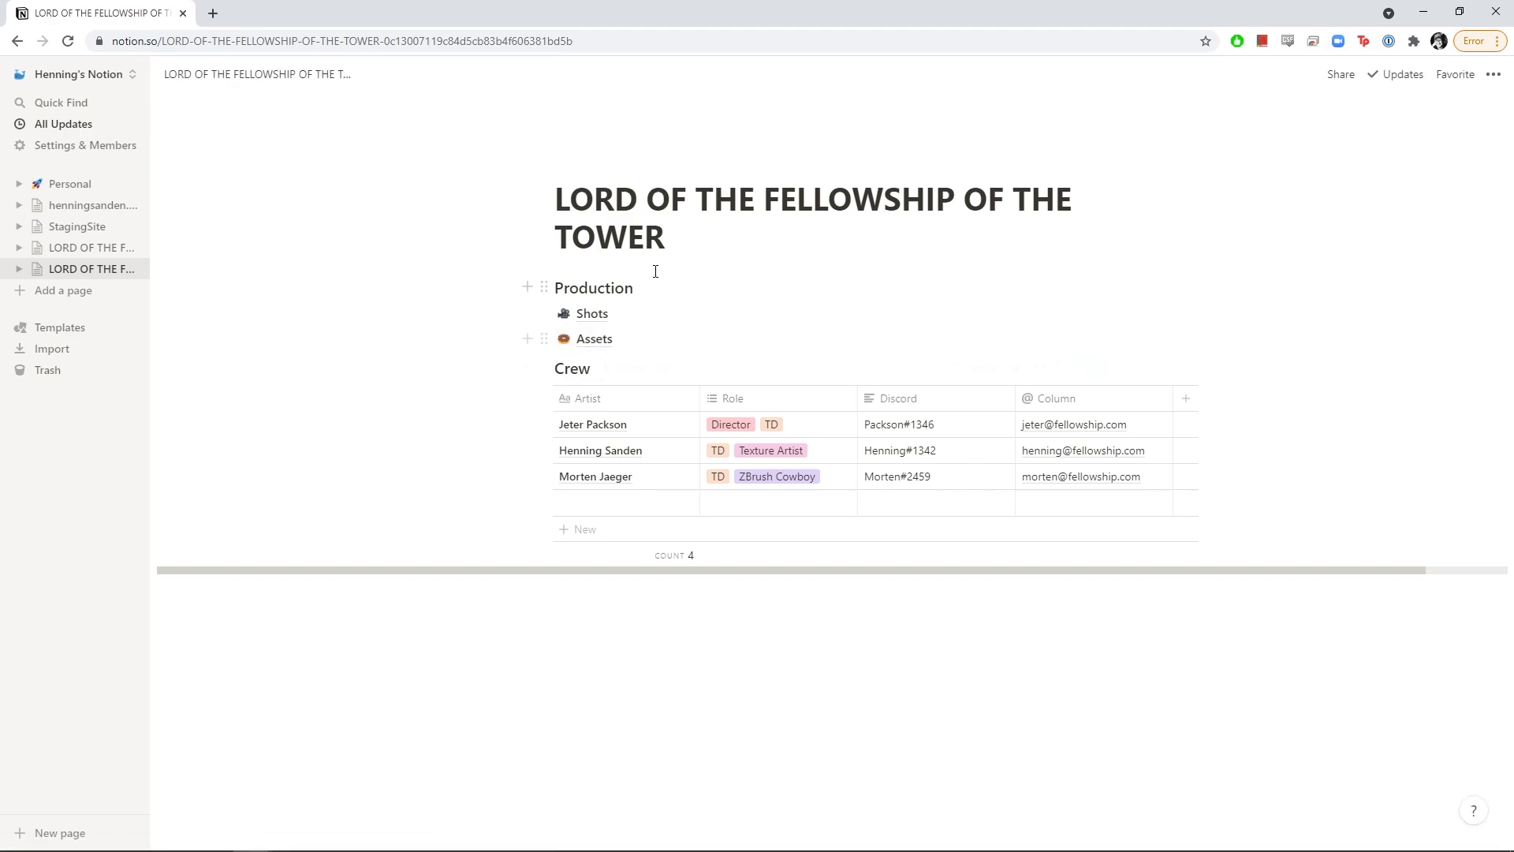
Add empty lines below the Assets link and type Wiki
{"action": "left_click", "coordinate": [677, 287]}
{"action": "key", "text": "Return"}
{"action": "key", "text": "Return"}
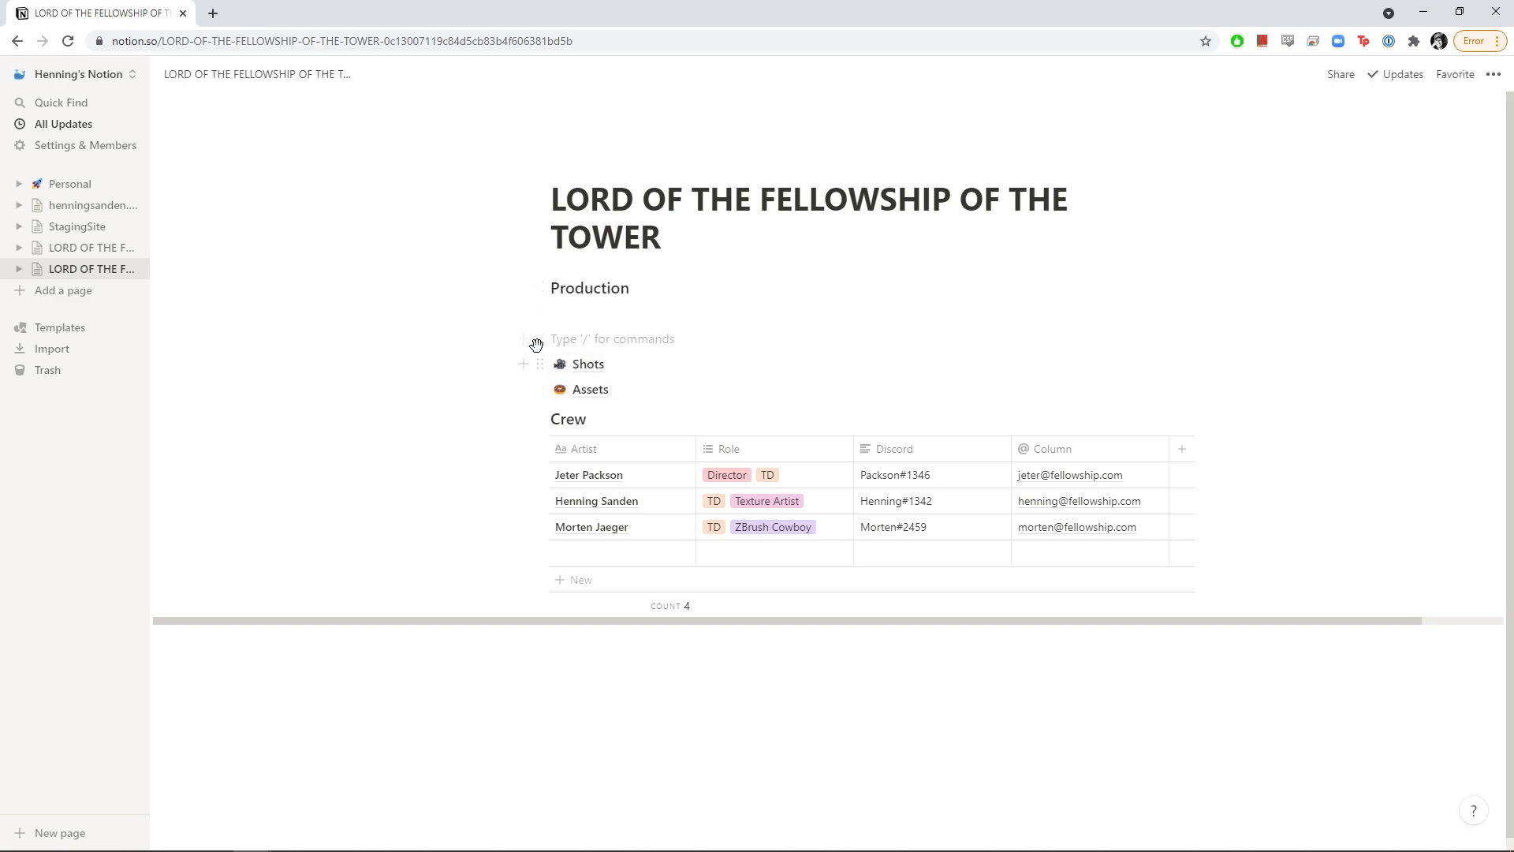
{"action": "left_click_drag", "start_coordinate": [536, 344], "coordinate": [552, 406]}
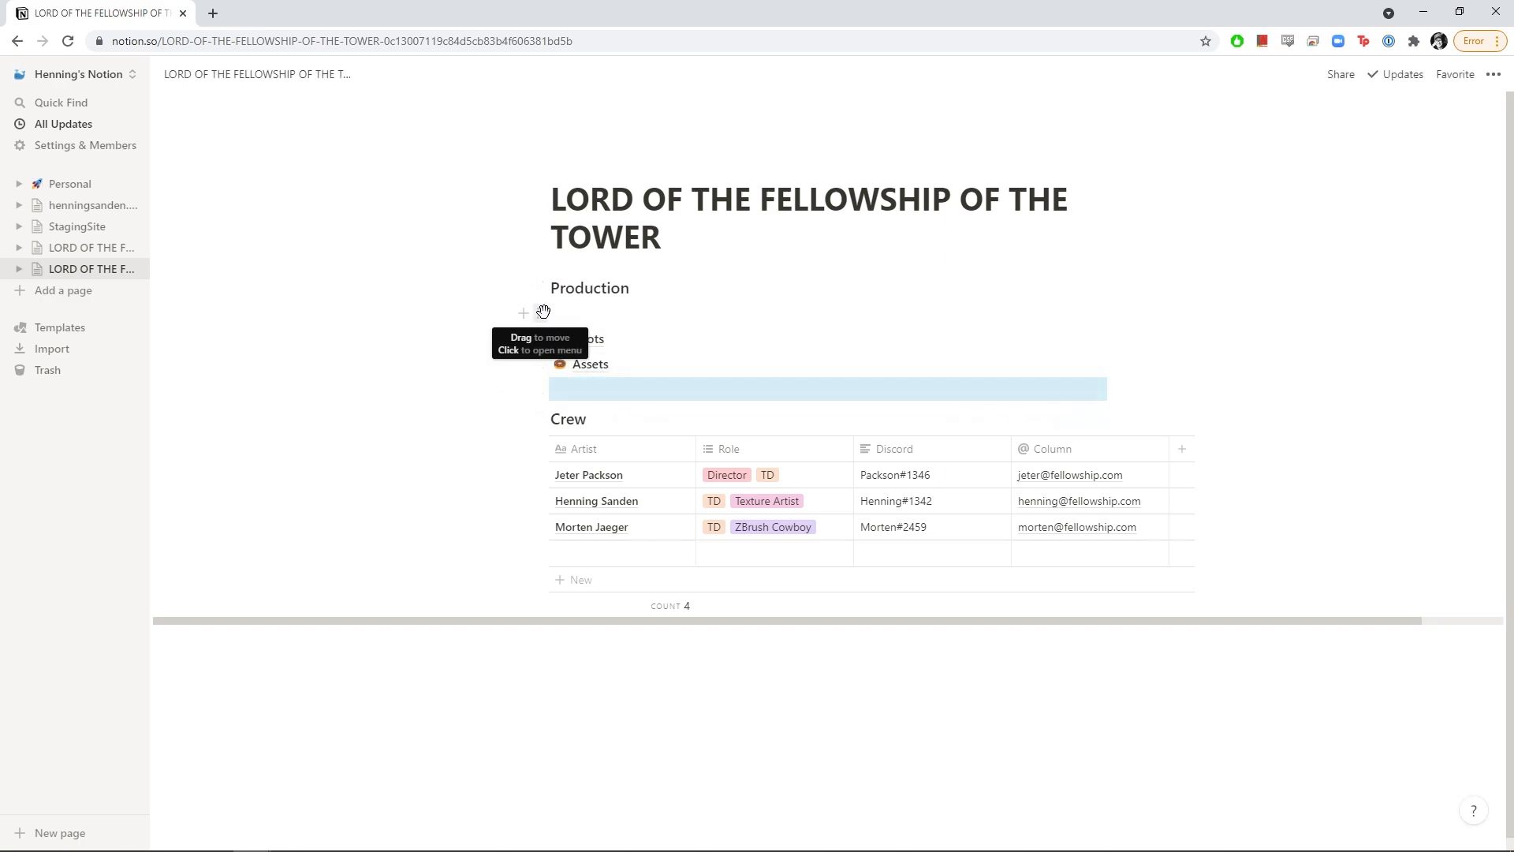
{"action": "left_click_drag", "start_coordinate": [543, 311], "coordinate": [547, 391]}
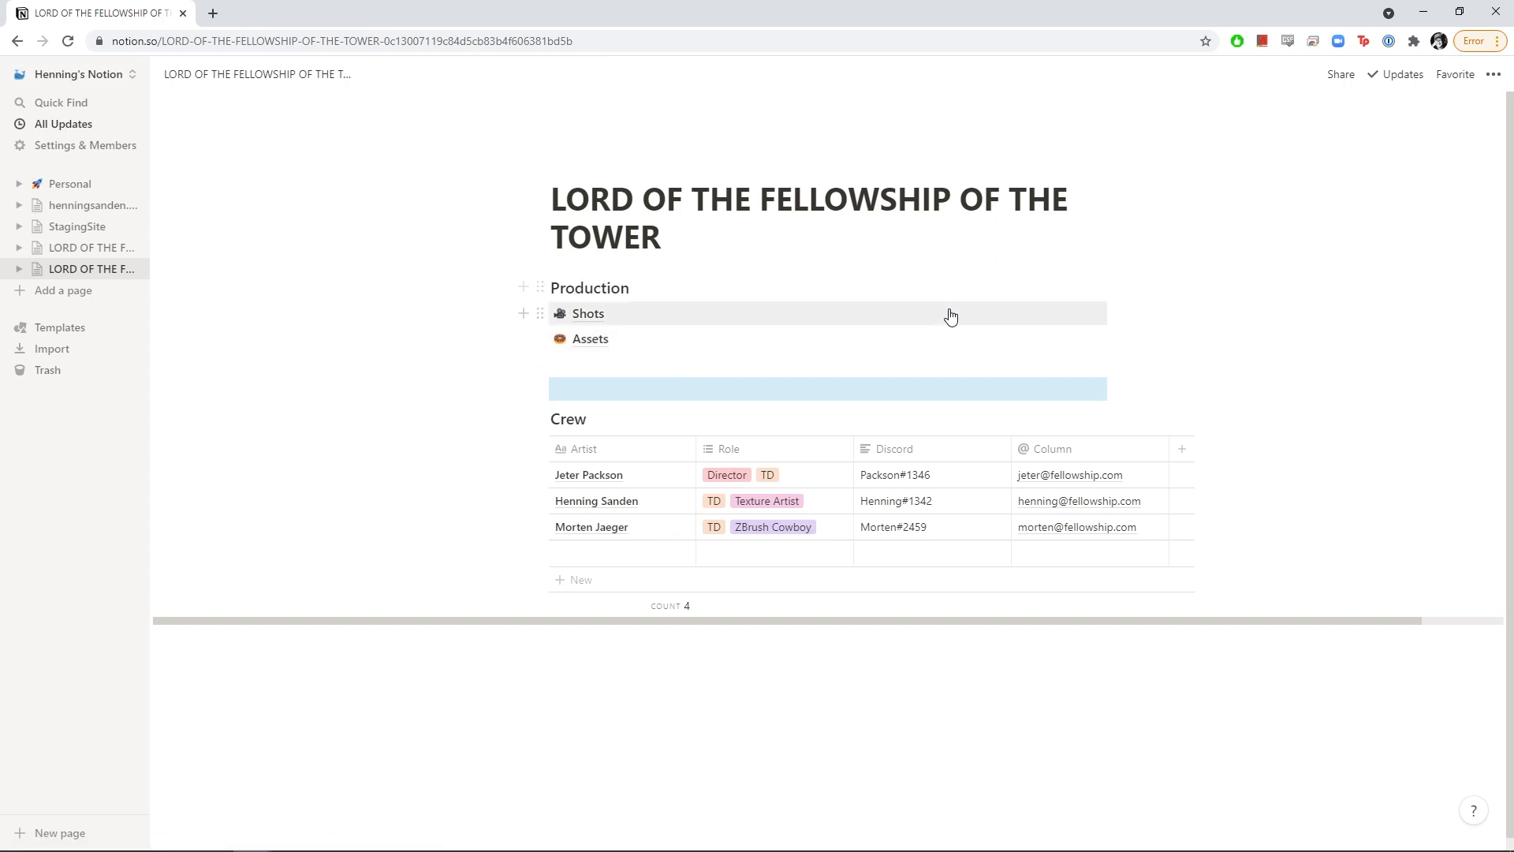
{"action": "left_click", "coordinate": [616, 371]}
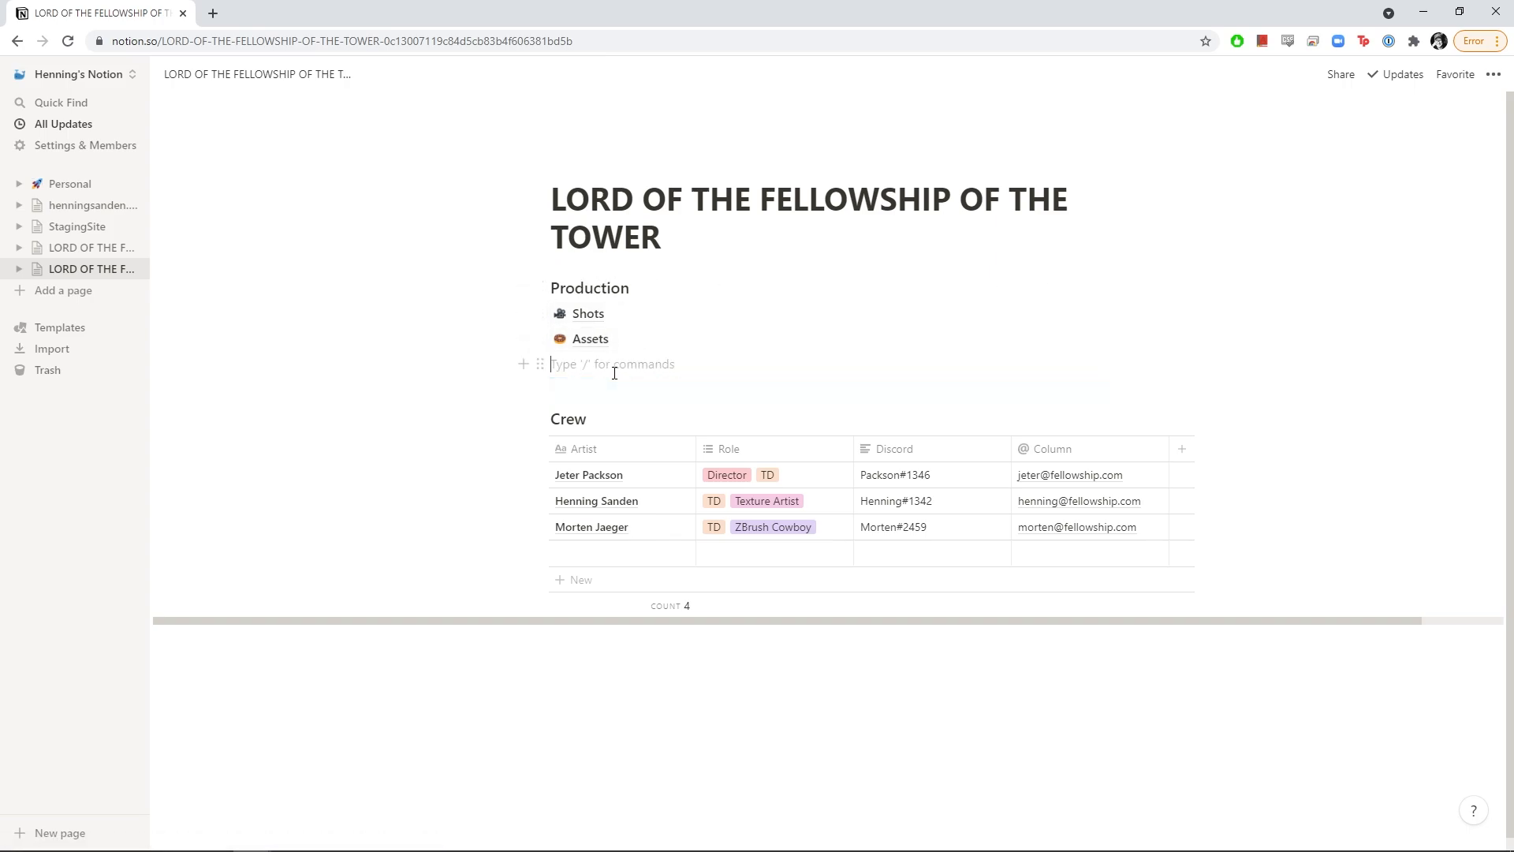
{"action": "key", "text": "Return"}
{"action": "type", "text": "Wiki"}
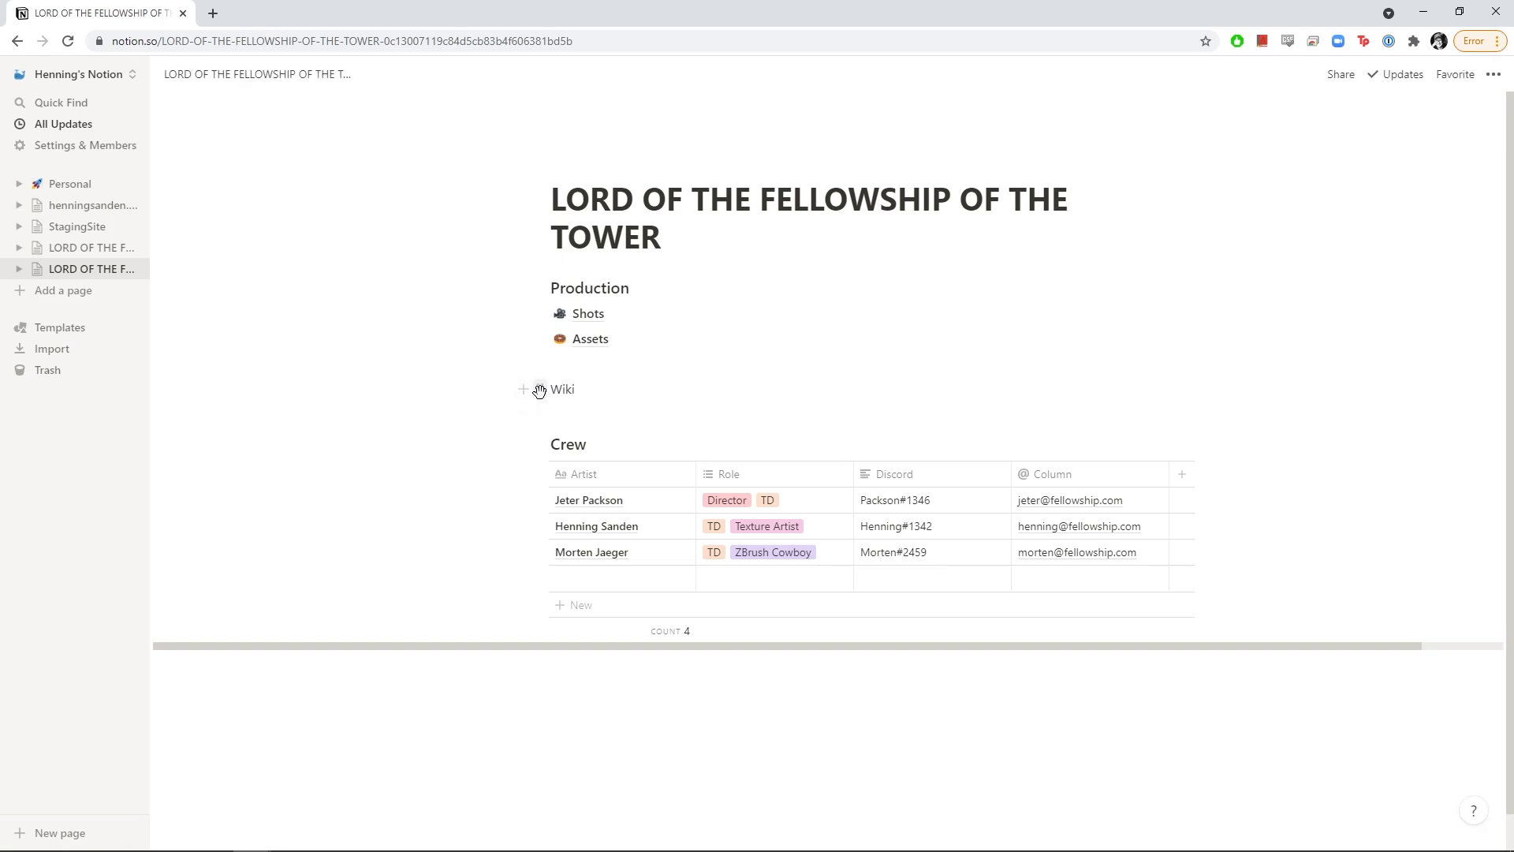
Make Wiki a Heading 3 in a column beside Production and reorder the Shots and Assets links
{"action": "left_click", "coordinate": [539, 391]}
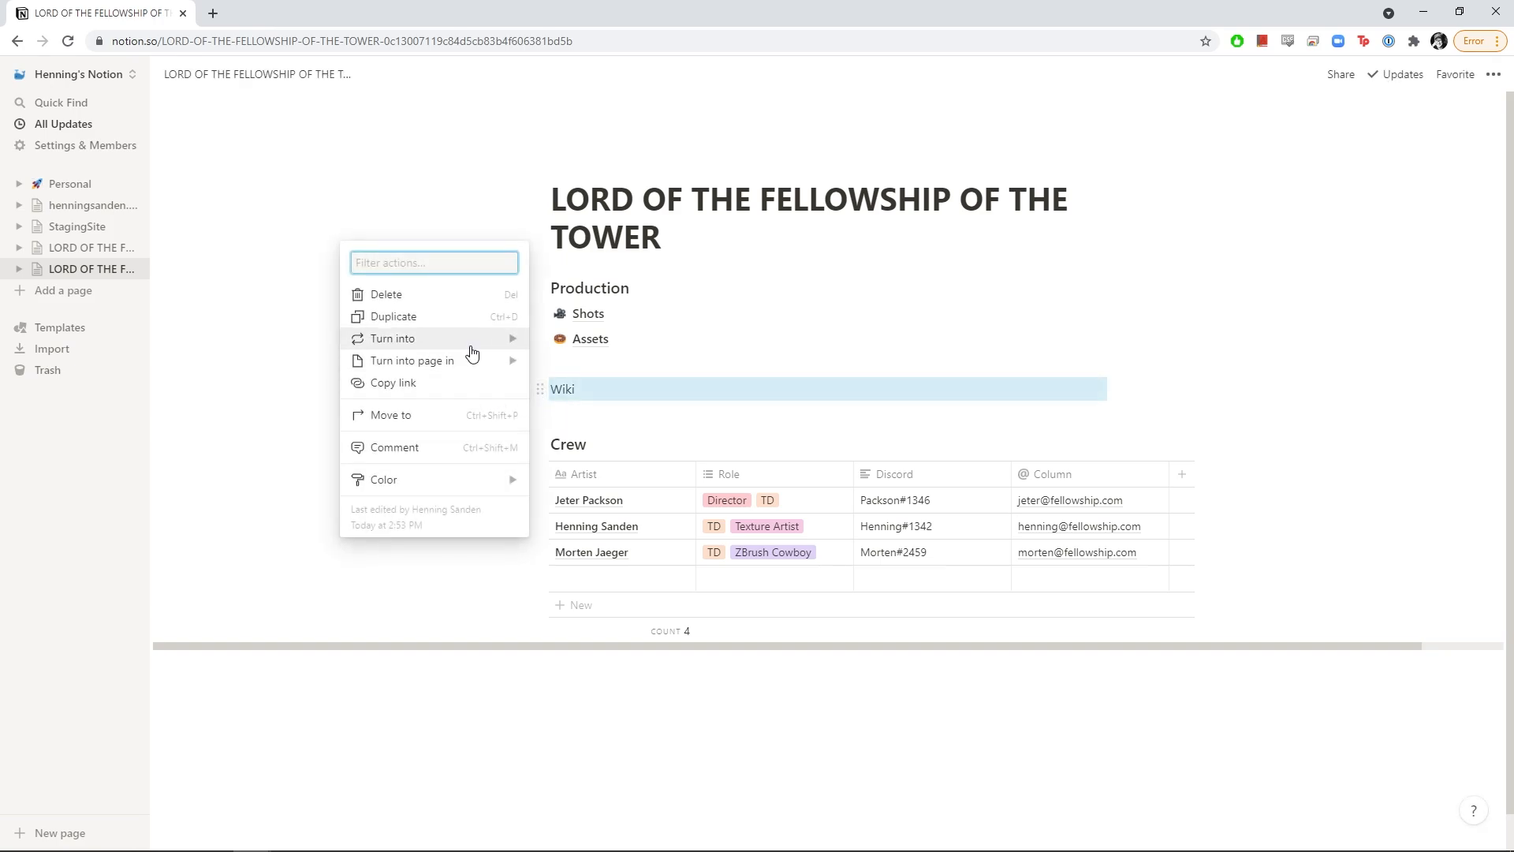
{"action": "mouse_move", "coordinate": [470, 341]}
{"action": "left_click", "coordinate": [601, 261]}
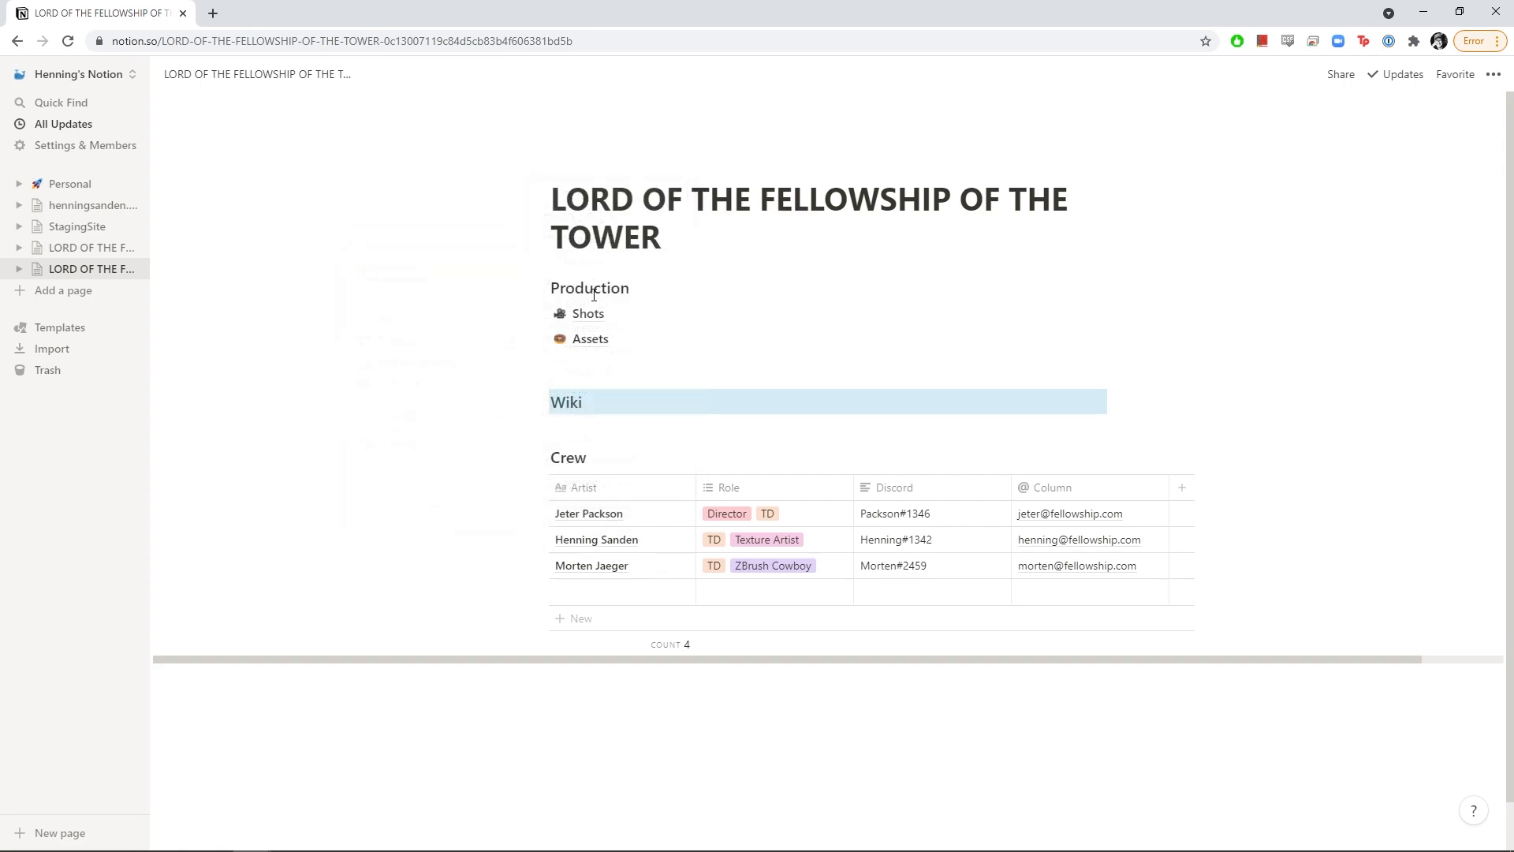
{"action": "left_click_drag", "start_coordinate": [539, 404], "coordinate": [1077, 305]}
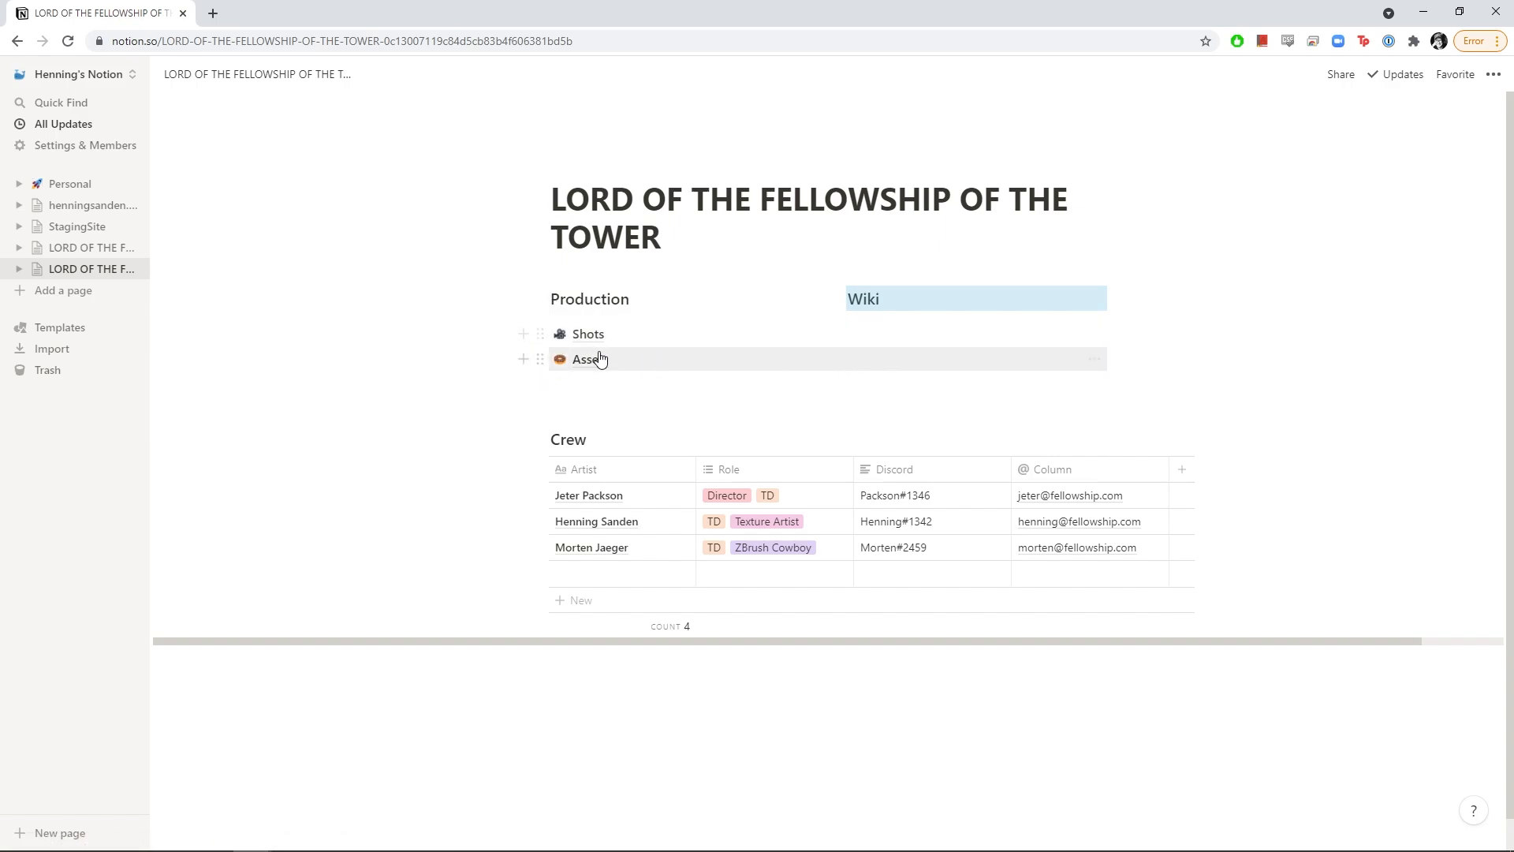
{"action": "left_click", "coordinate": [571, 305]}
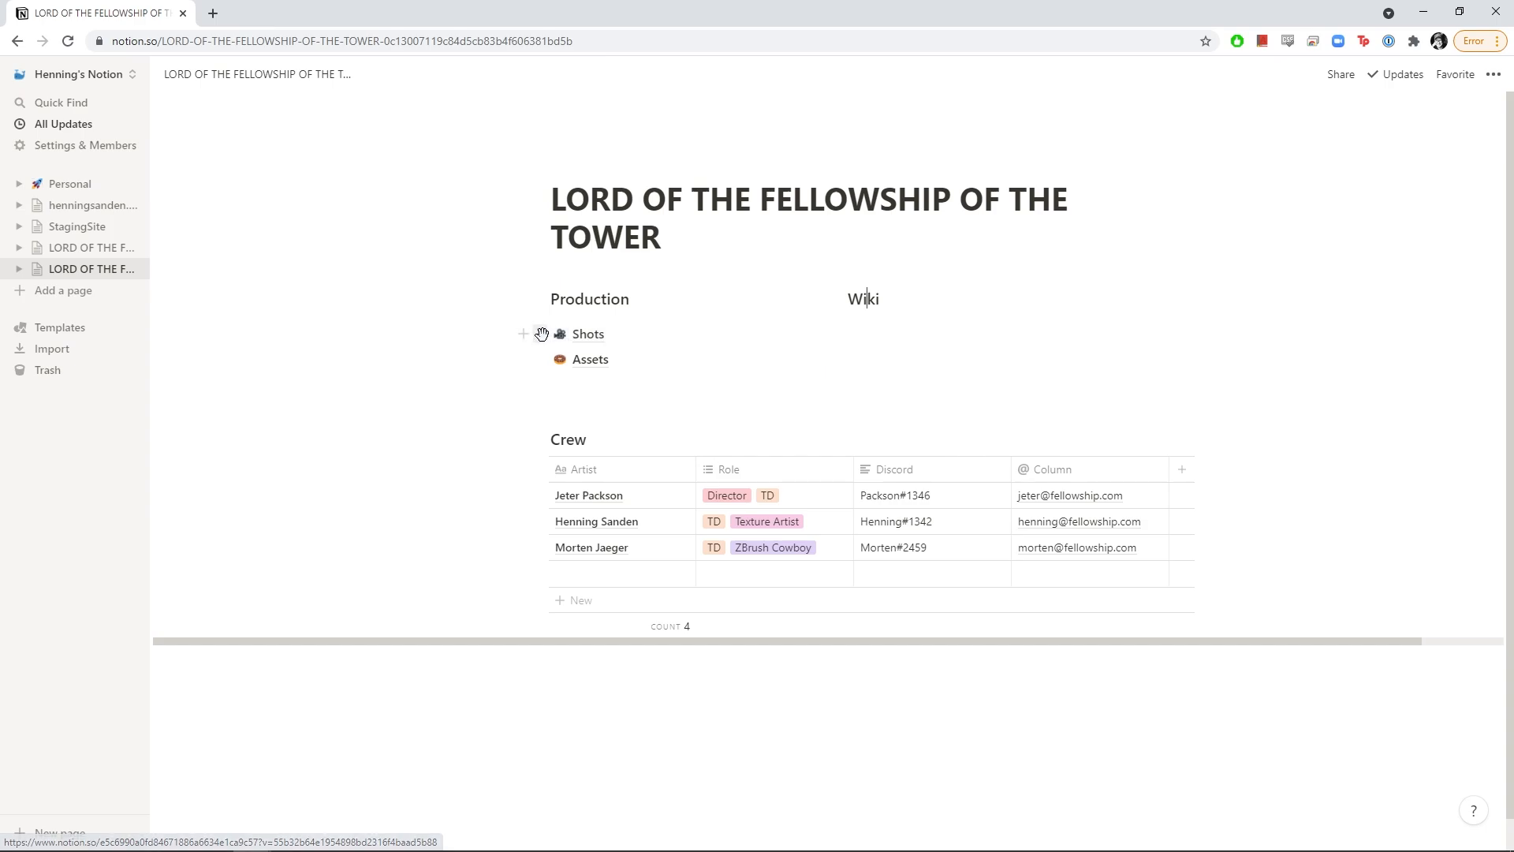
{"action": "mouse_move", "coordinate": [540, 333]}
{"action": "left_mouse_down"}
{"action": "mouse_move", "coordinate": [576, 311]}
{"action": "mouse_move", "coordinate": [575, 335]}
{"action": "mouse_move", "coordinate": [555, 341]}
{"action": "left_mouse_up"}
Insert a sub-page below the Wiki heading with /page, titled 'Model Checklist'
{"action": "left_click", "coordinate": [617, 399]}
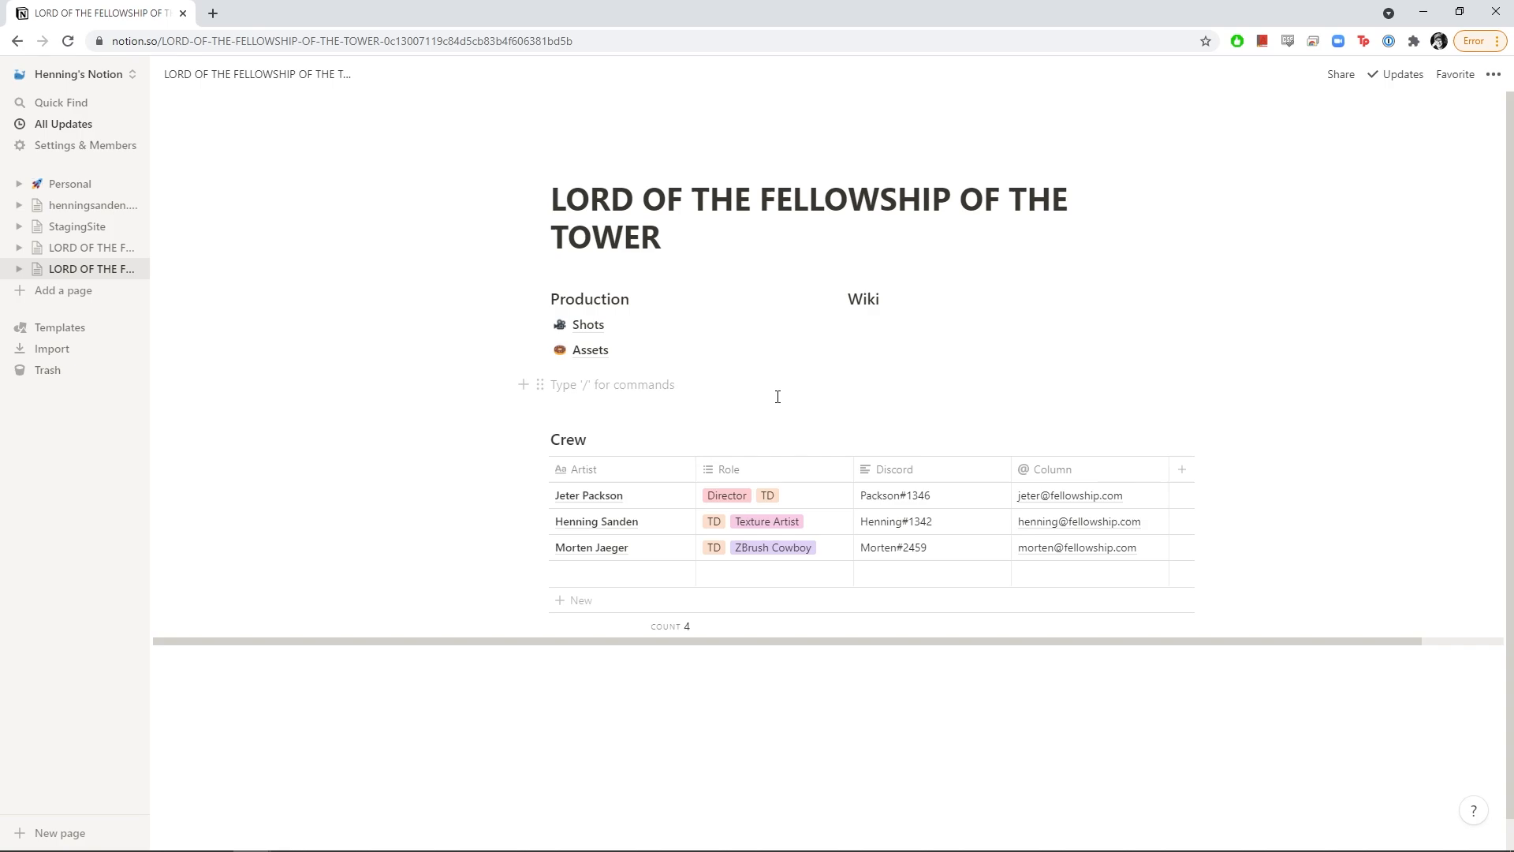
{"action": "type", "text": "/"}
{"action": "key", "text": "BackSpace"}
{"action": "left_click", "coordinate": [896, 319]}
{"action": "key", "text": "Return"}
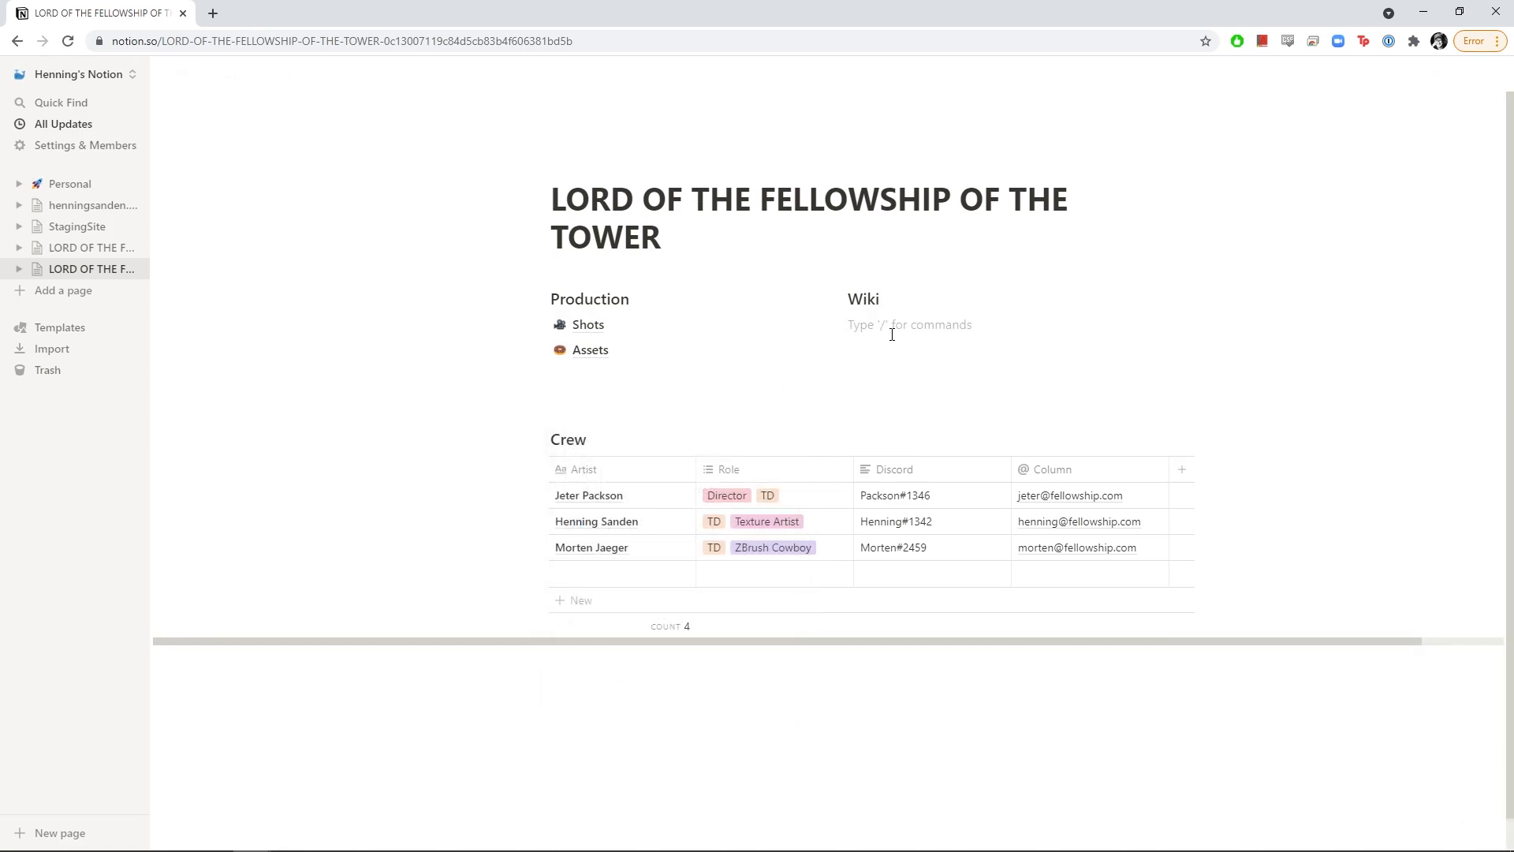
{"action": "type", "text": "/page"}
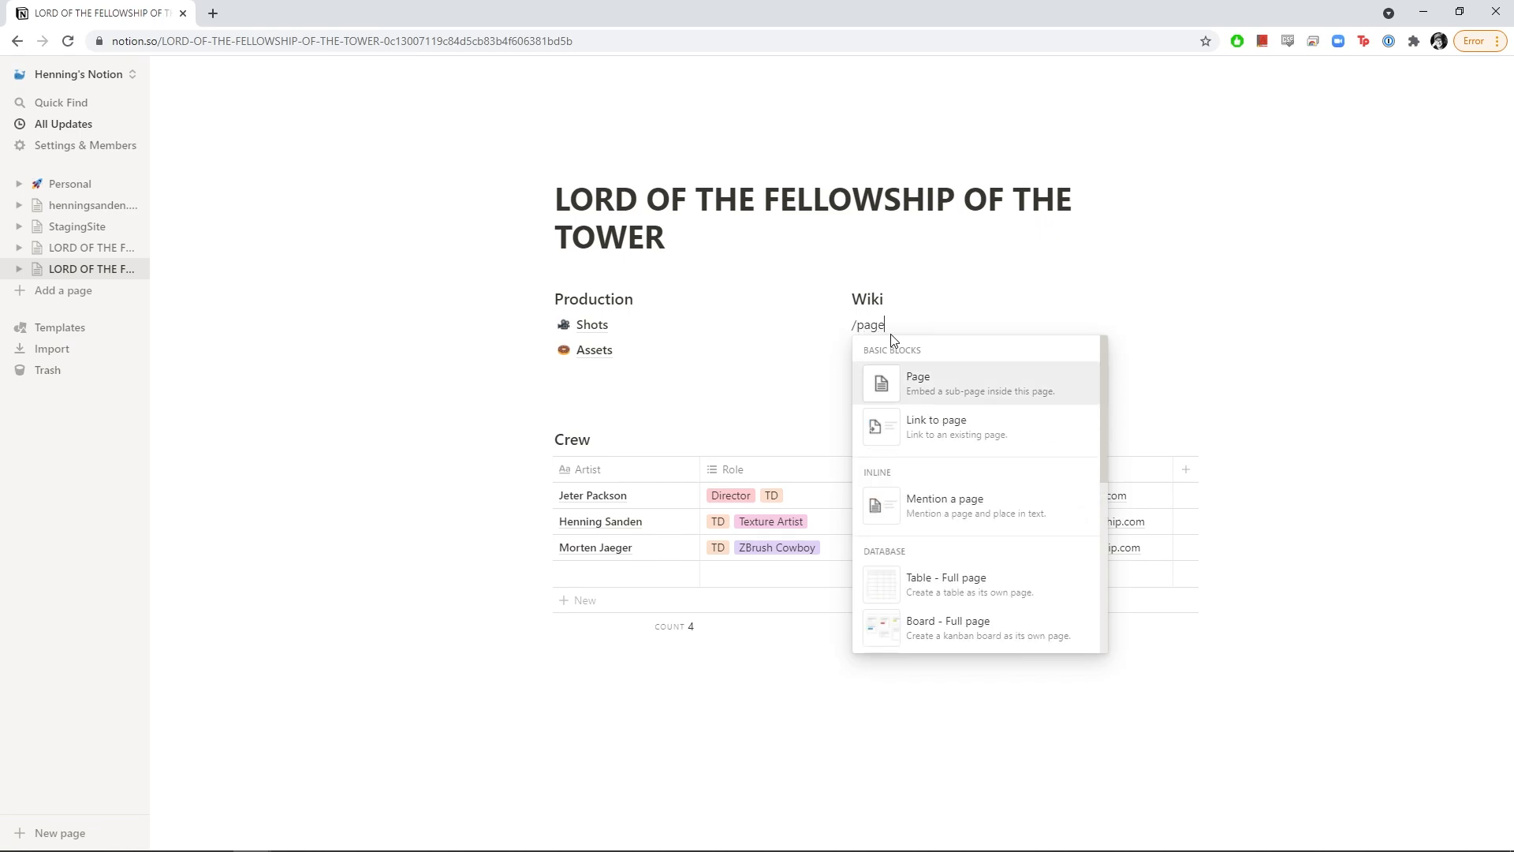
{"action": "left_click", "coordinate": [942, 385]}
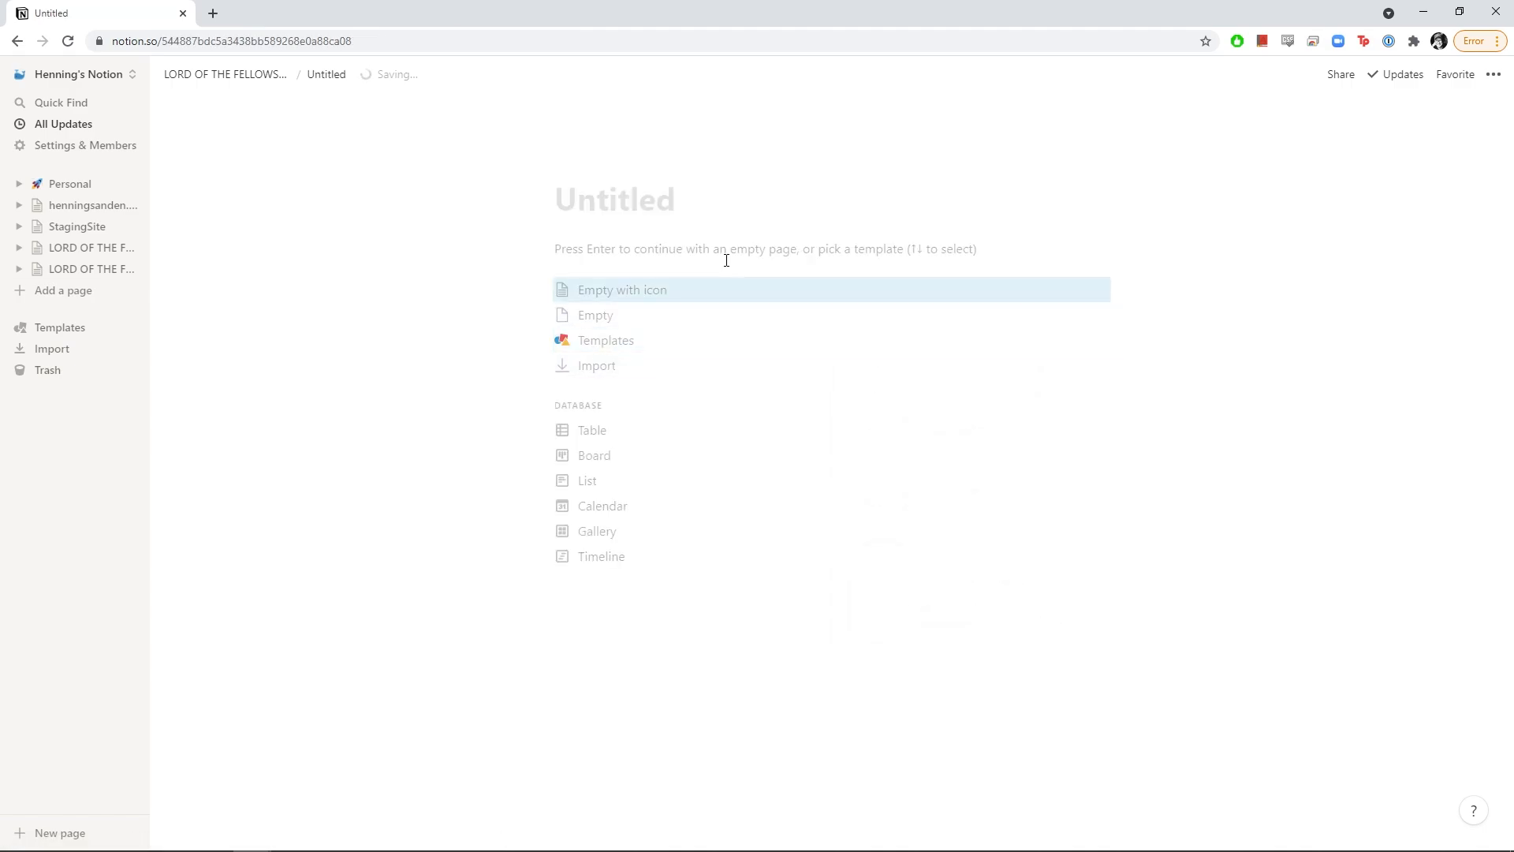
{"action": "type", "text": "Model Check"}
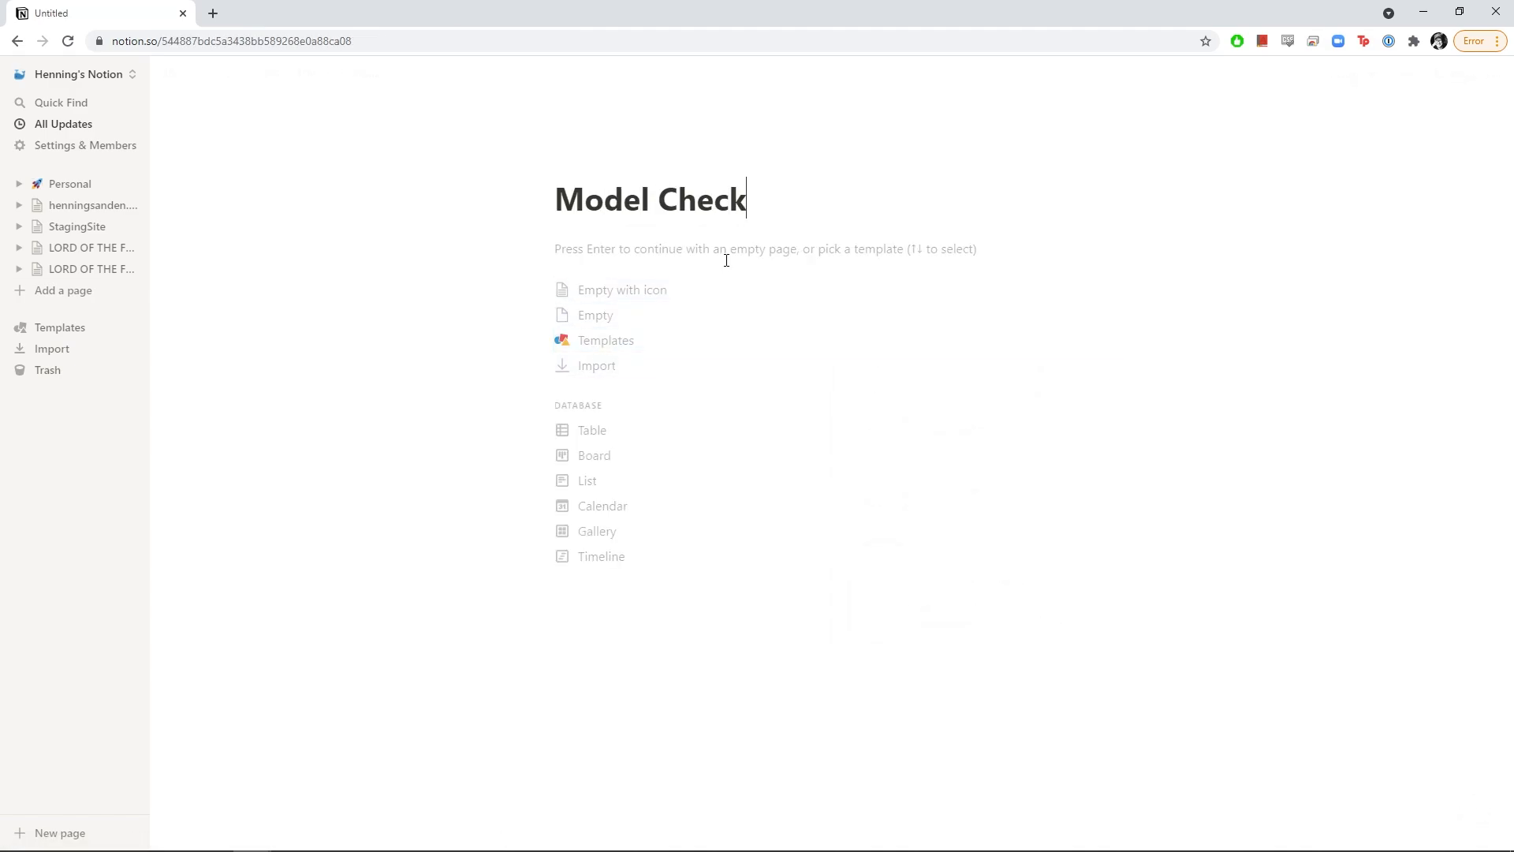
{"action": "type", "text": "list"}
Set the flashlight emoji, found by searching 'light', as the icon and start an empty page
{"action": "left_click", "coordinate": [569, 161]}
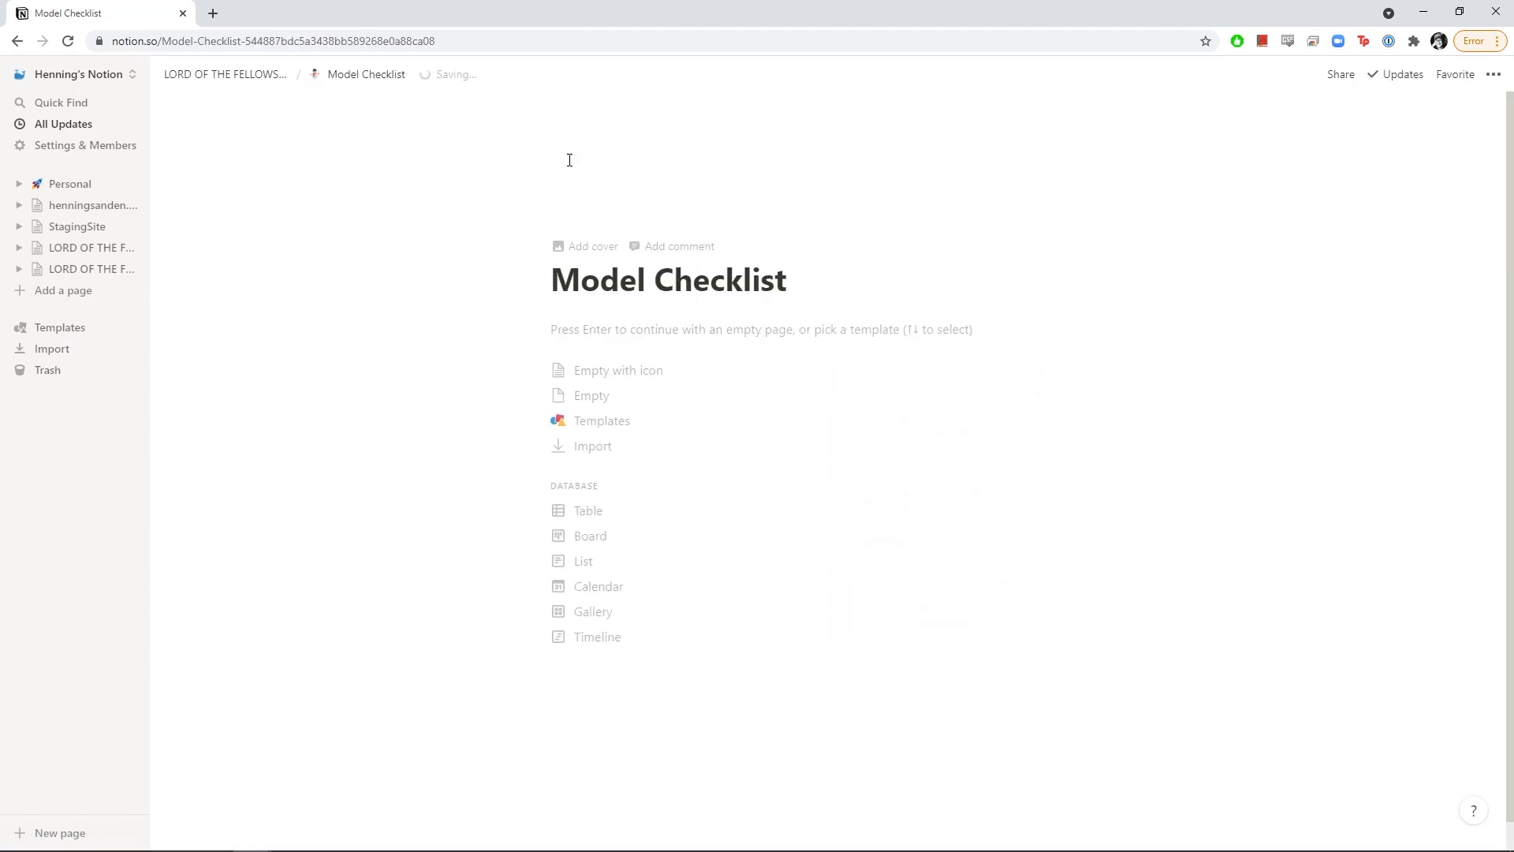
{"action": "left_click", "coordinate": [600, 204]}
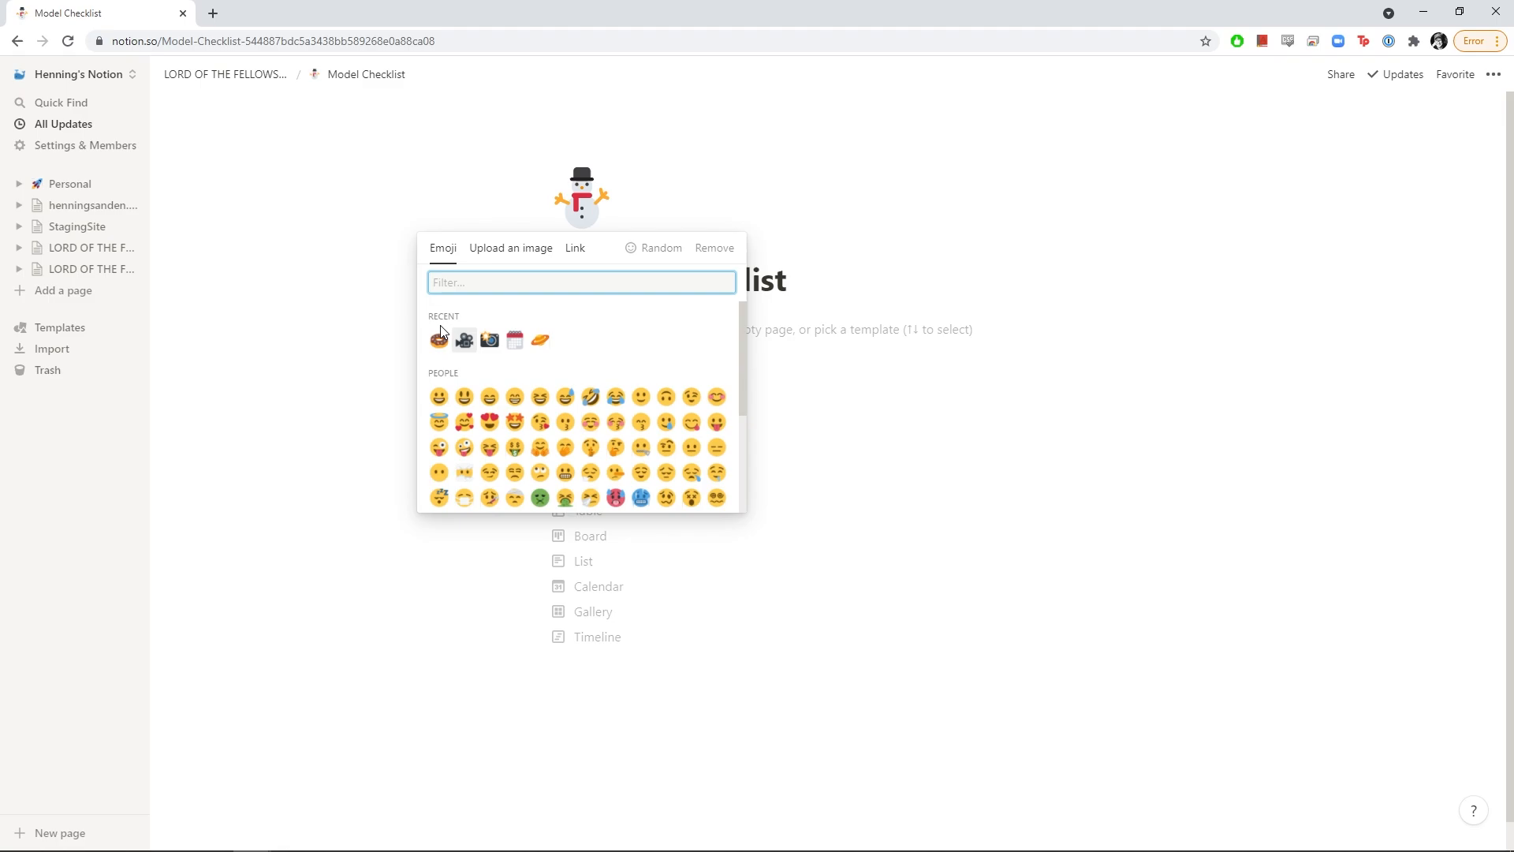
{"action": "type", "text": "light"}
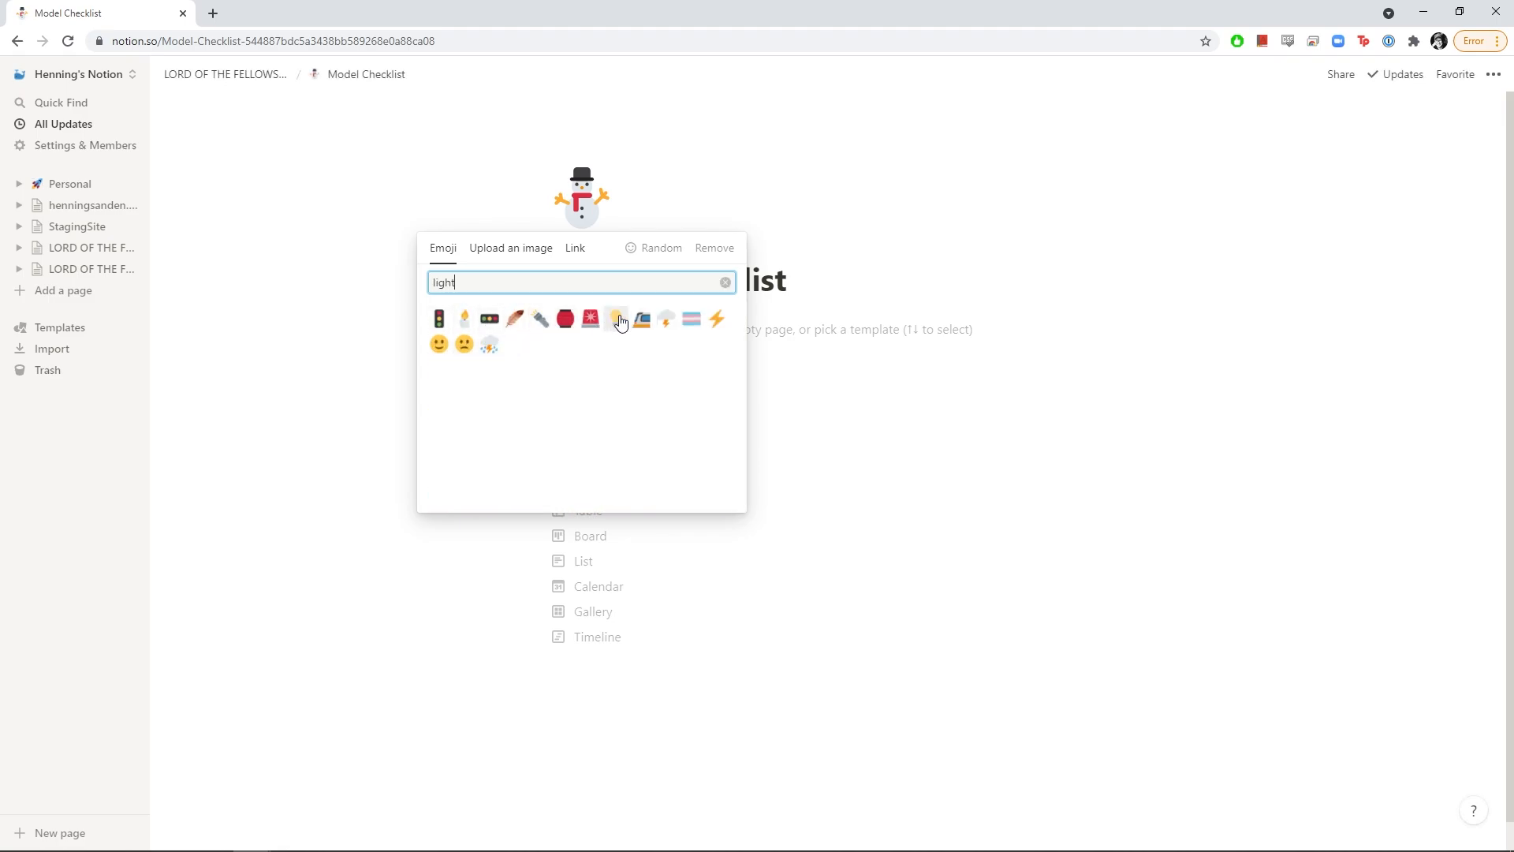
{"action": "left_click", "coordinate": [540, 319]}
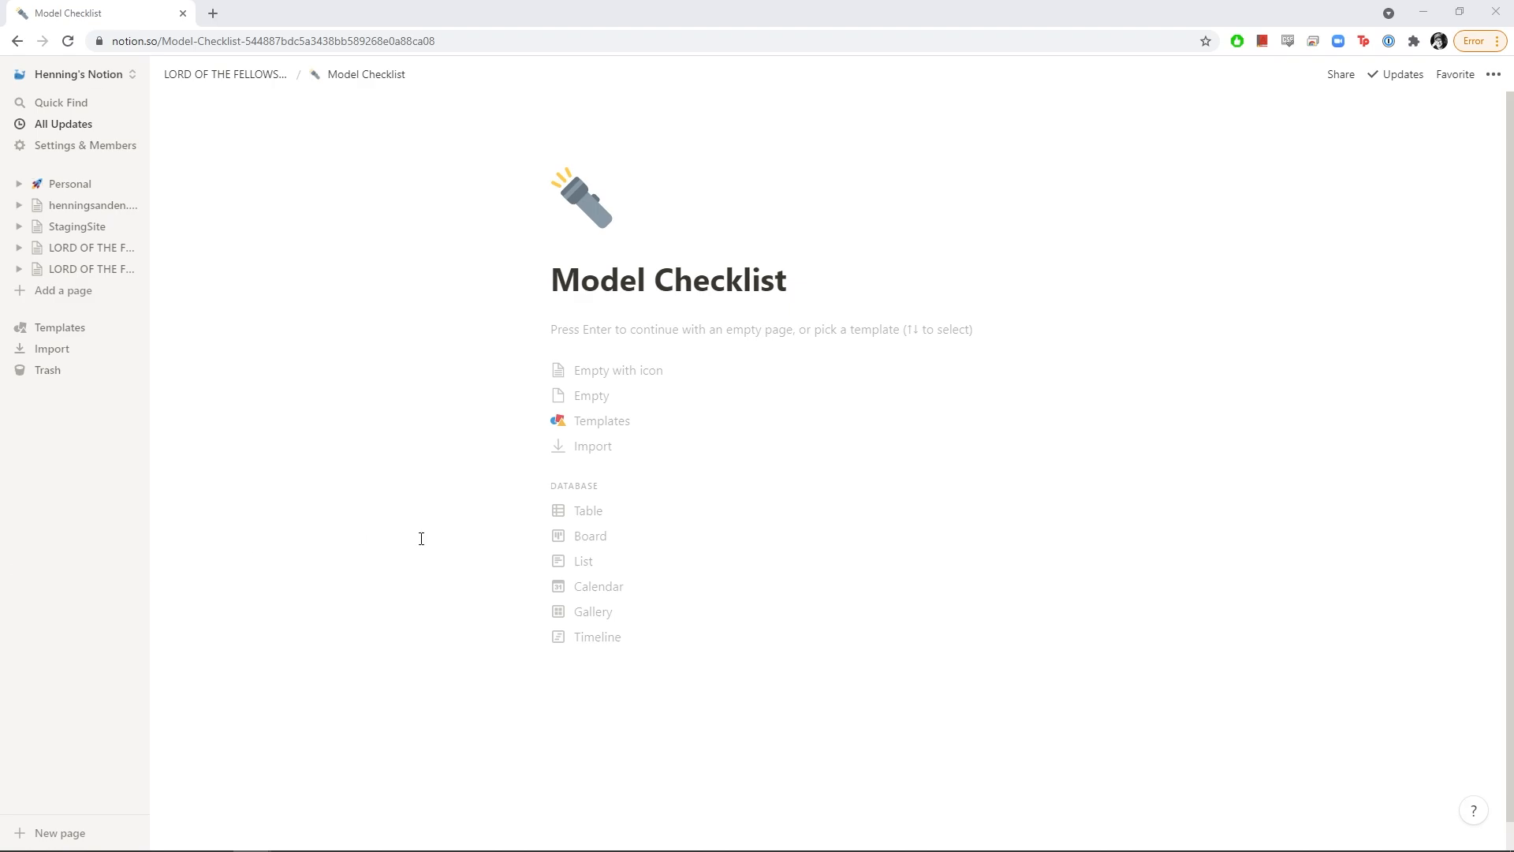
{"action": "left_click", "coordinate": [714, 352]}
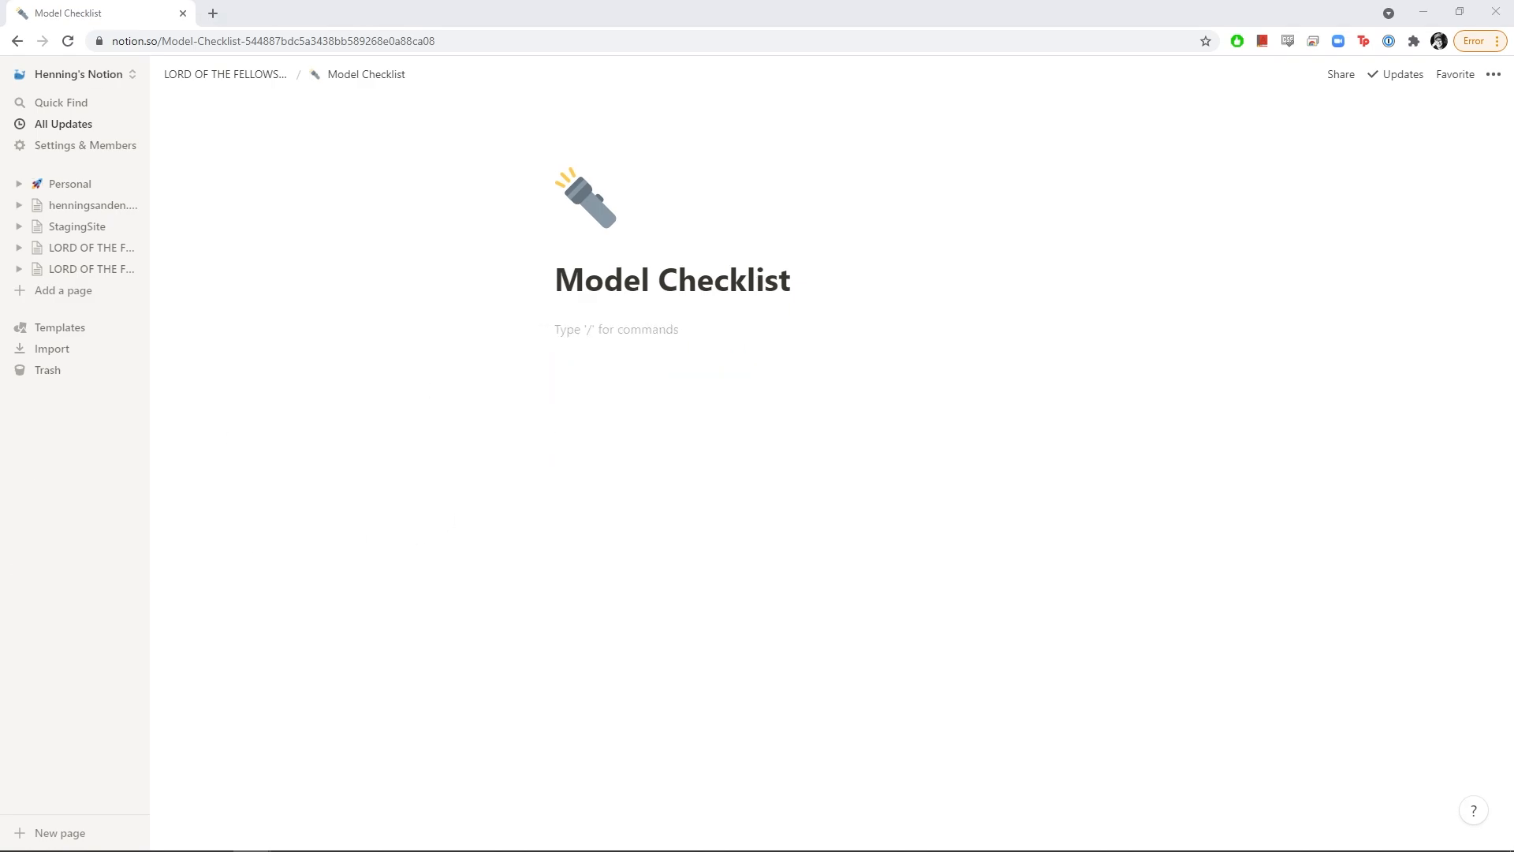
Paste the intro paragraph at the top of Model Checklist and turn it into a callout
{"action": "left_click", "coordinate": [660, 349]}
{"action": "type", "text": "Before you publish, make sure to check this list for a smooth pipeline experience. Forgetting to do a model check will result in no ice cream."}
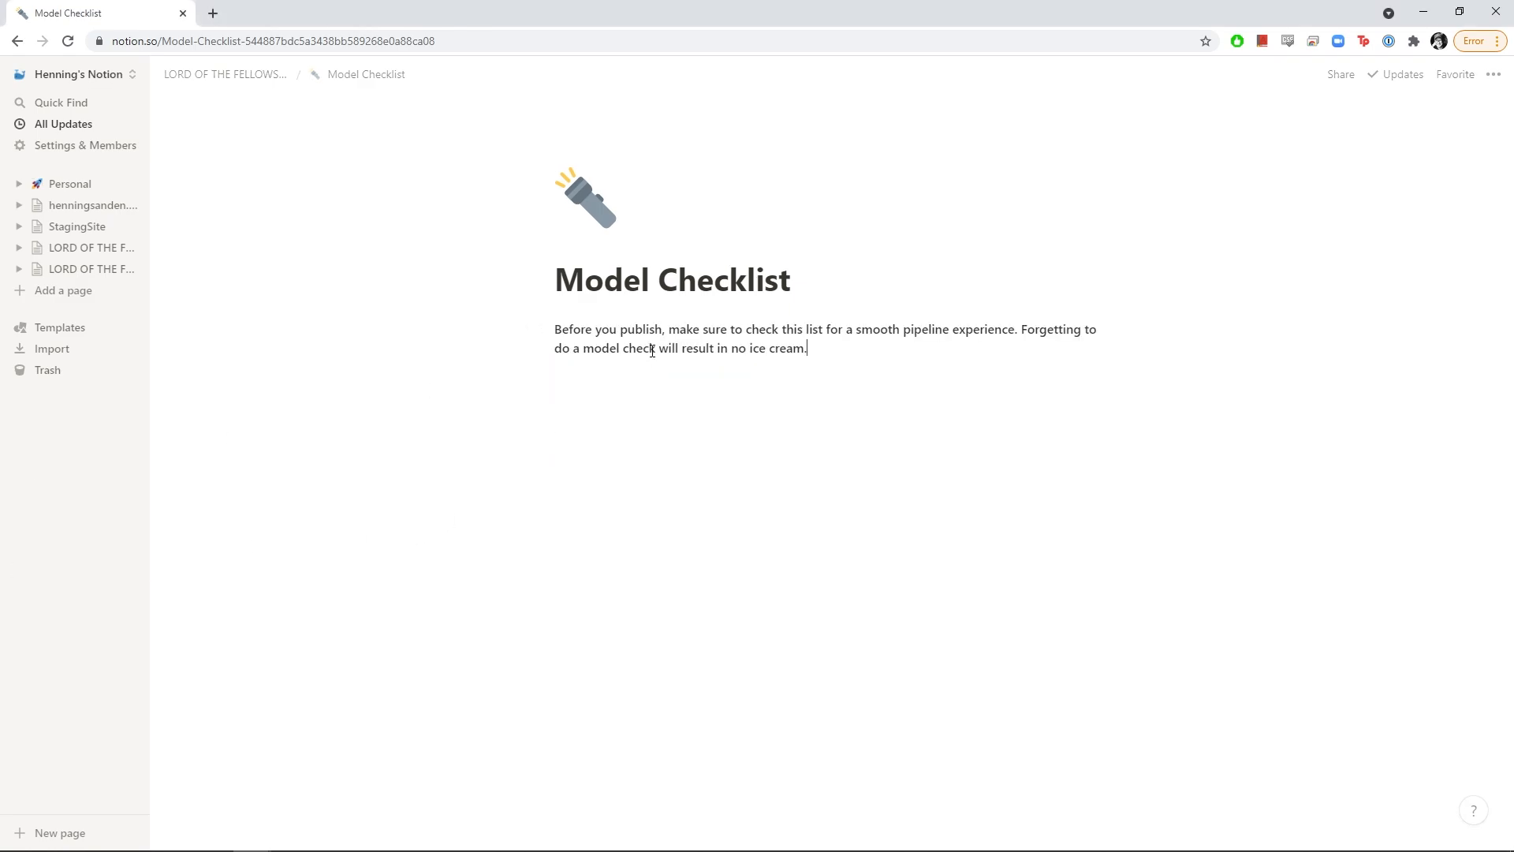
{"action": "triple_click", "coordinate": [634, 345]}
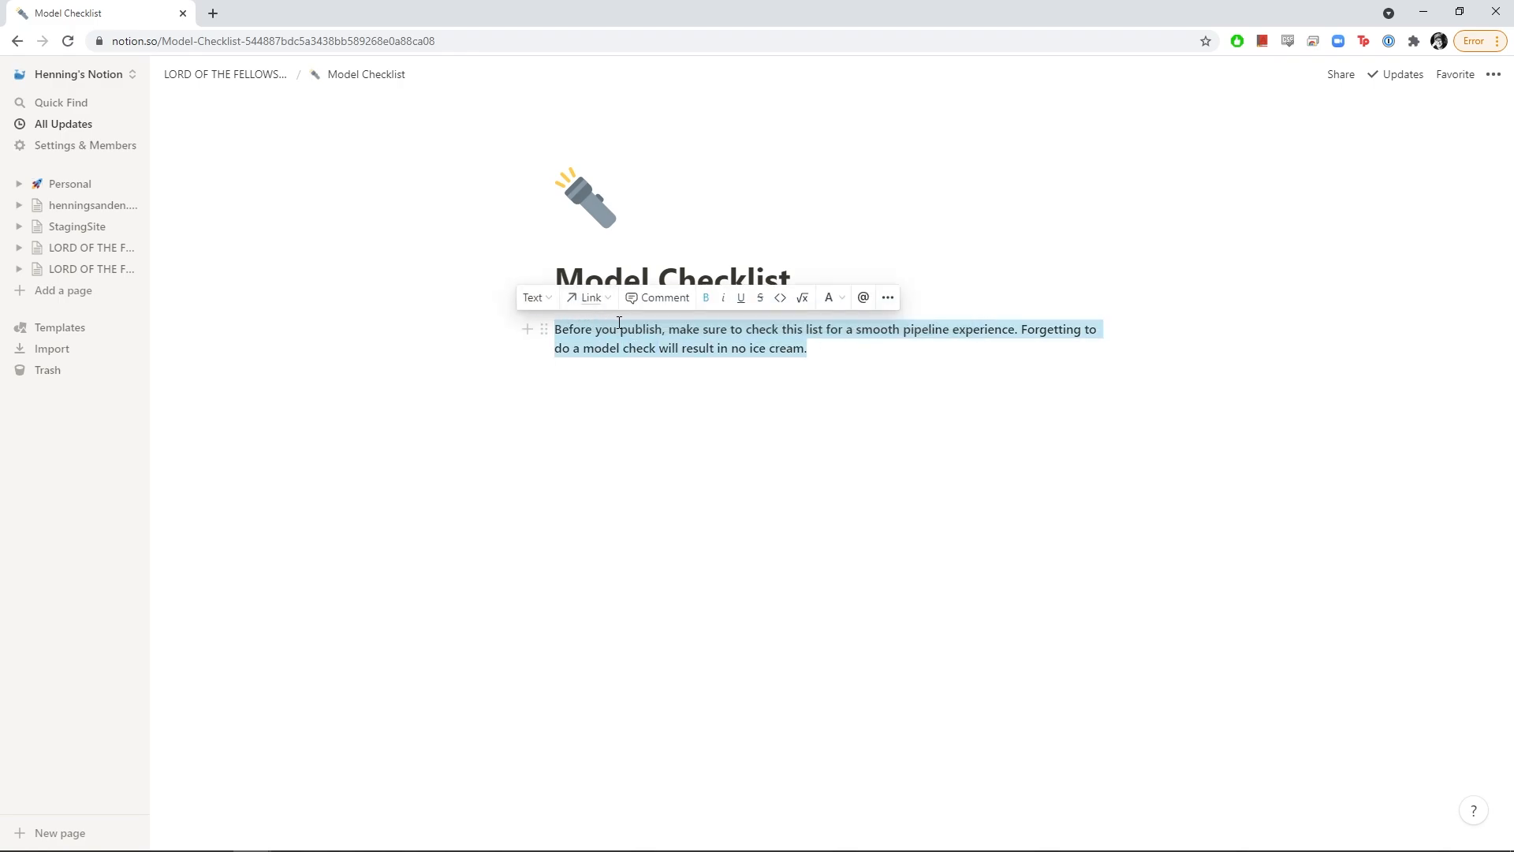
{"action": "left_click", "coordinate": [548, 305]}
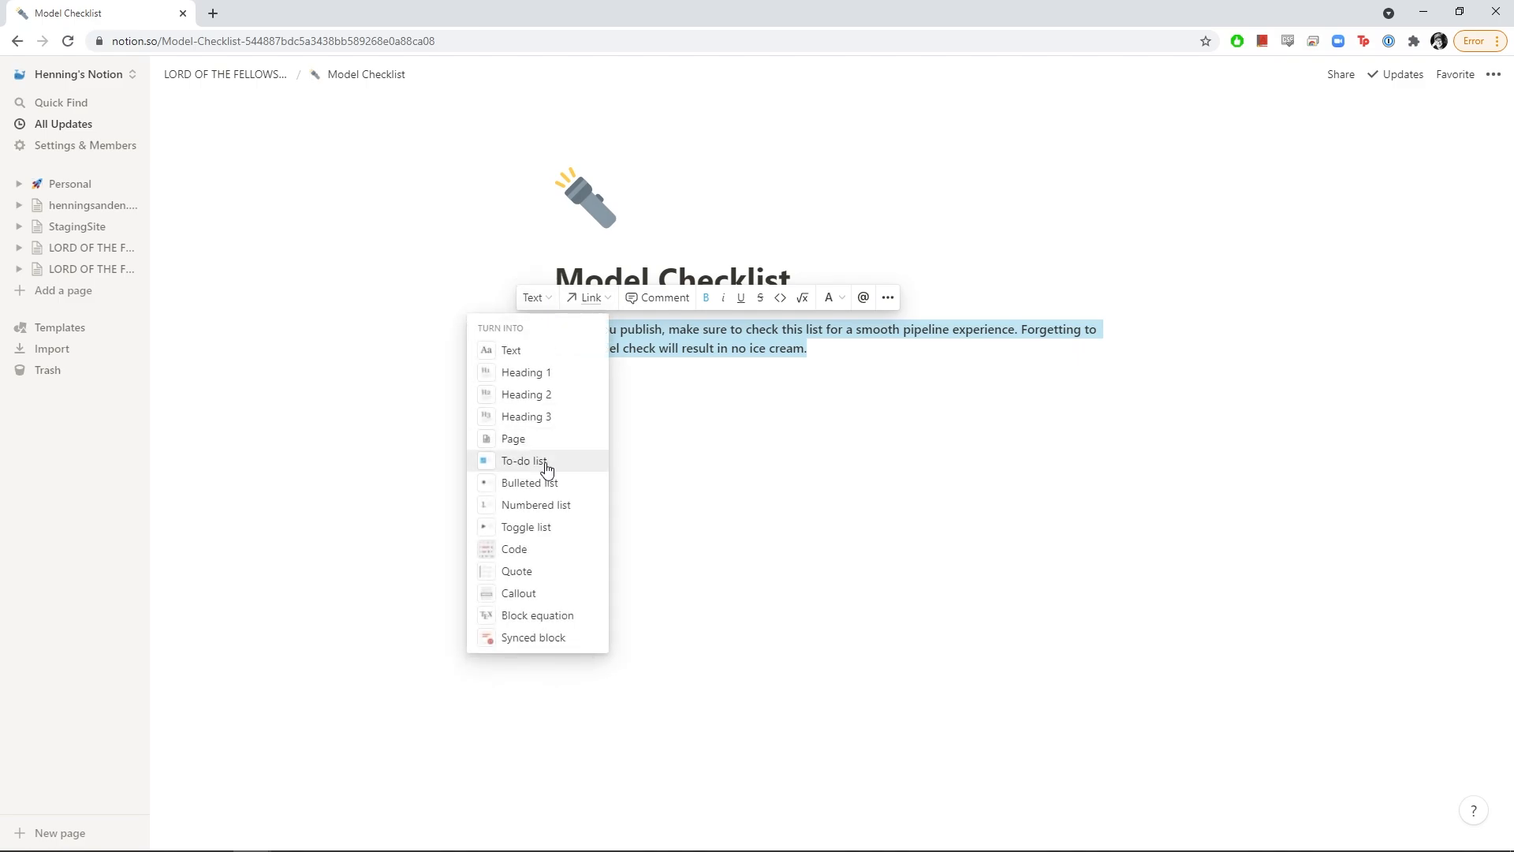
{"action": "left_click", "coordinate": [514, 594]}
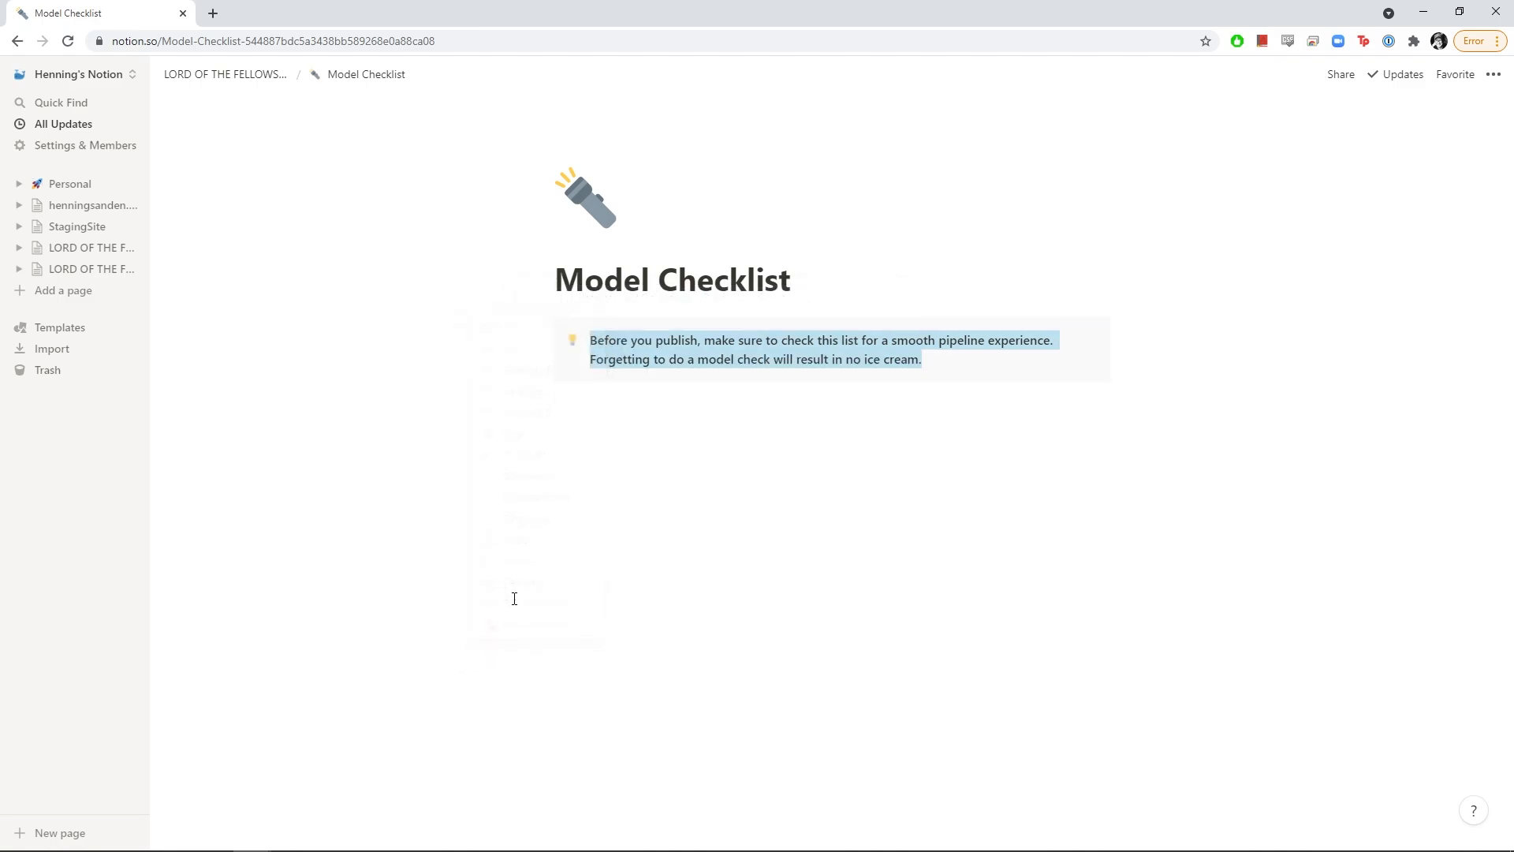
{"action": "left_click", "coordinate": [764, 417]}
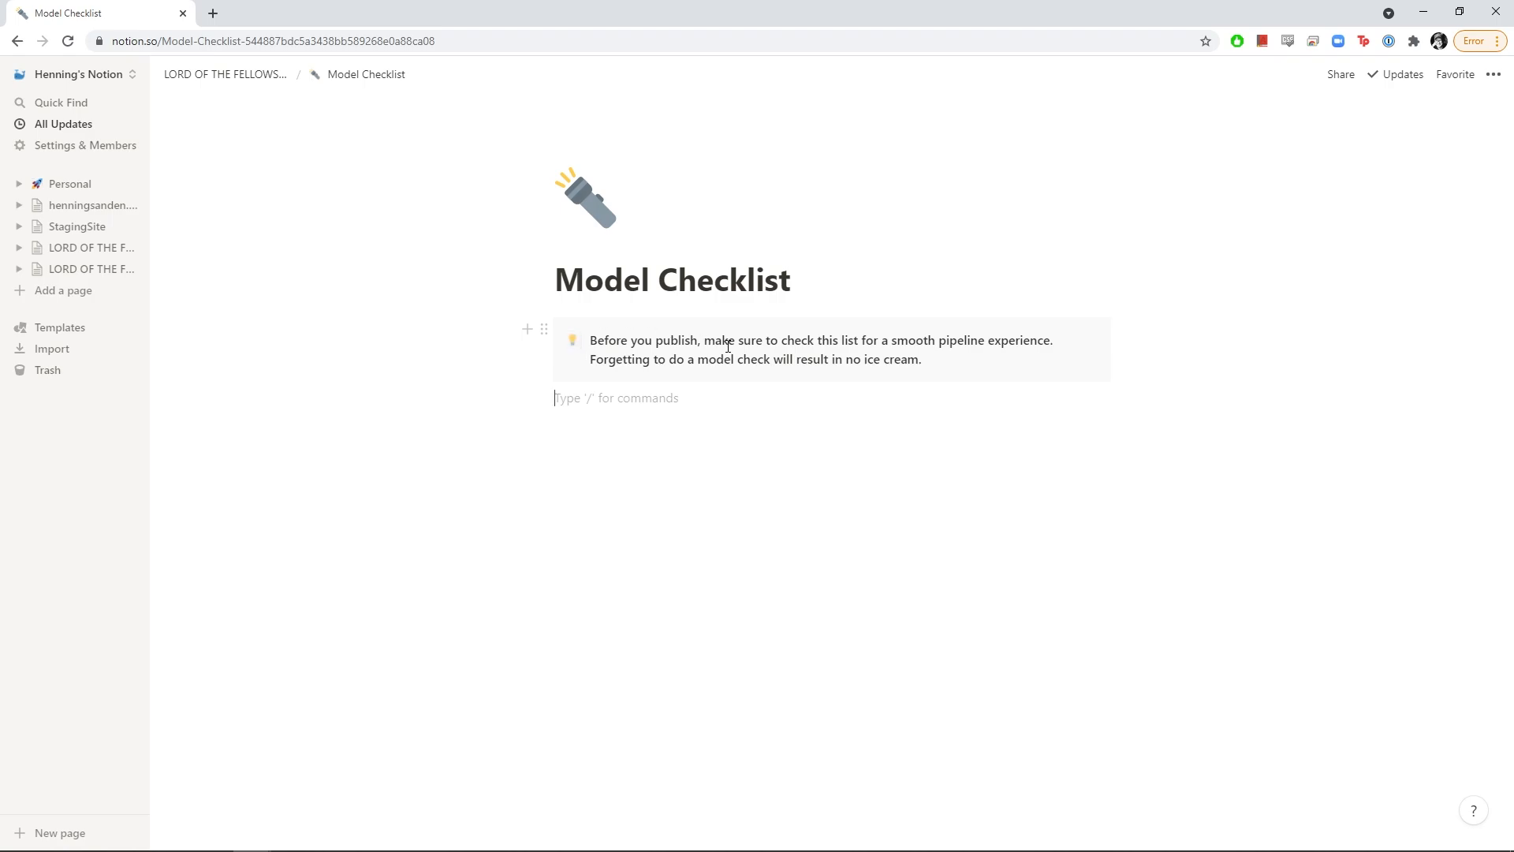
Give the callout a camera-with-flash emoji icon
{"action": "left_click", "coordinate": [572, 352]}
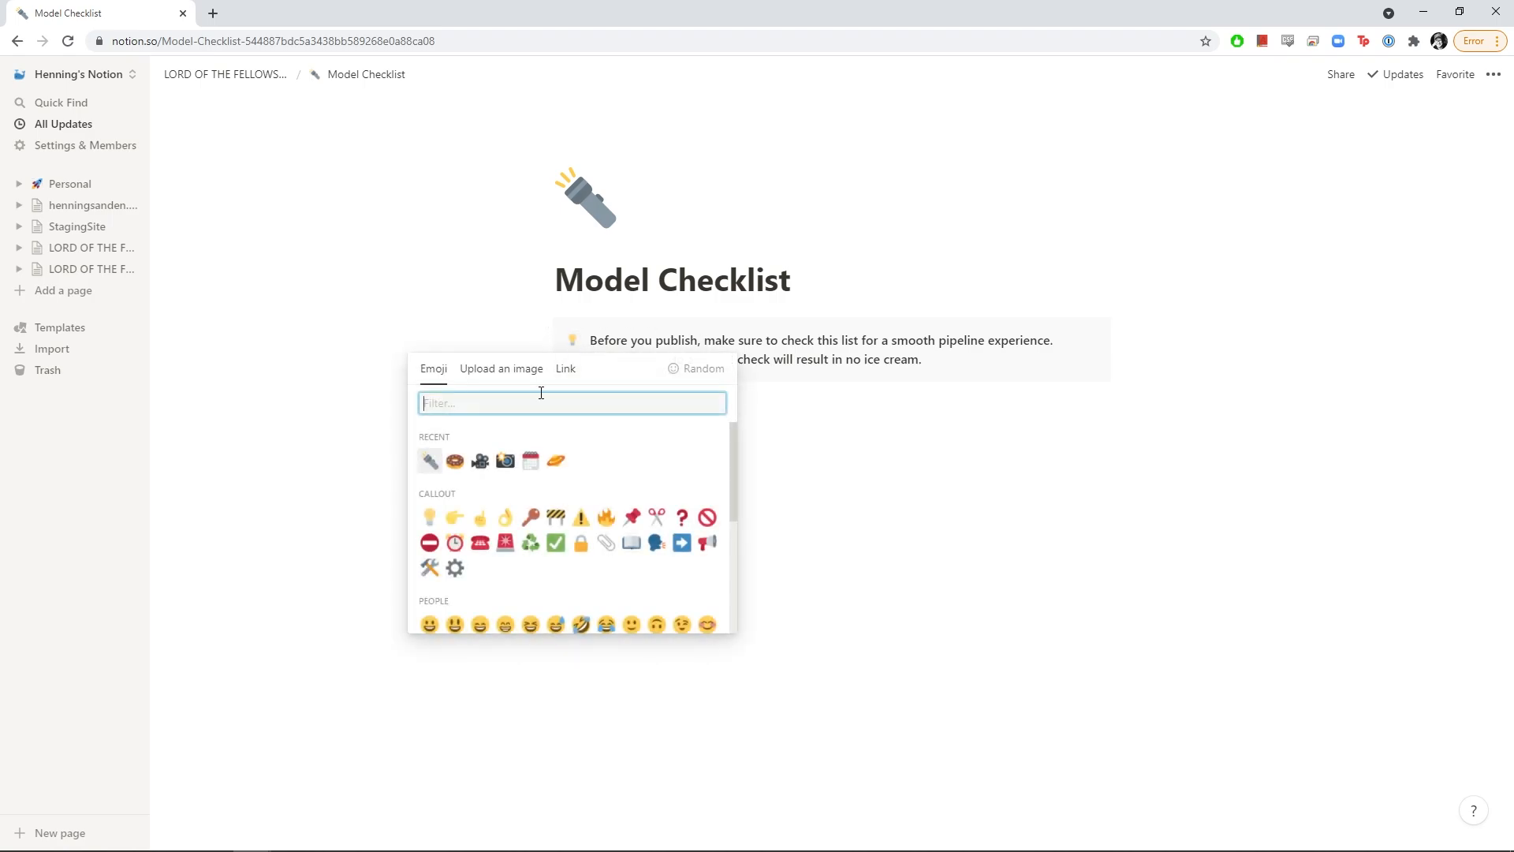
{"action": "left_click", "coordinate": [507, 460]}
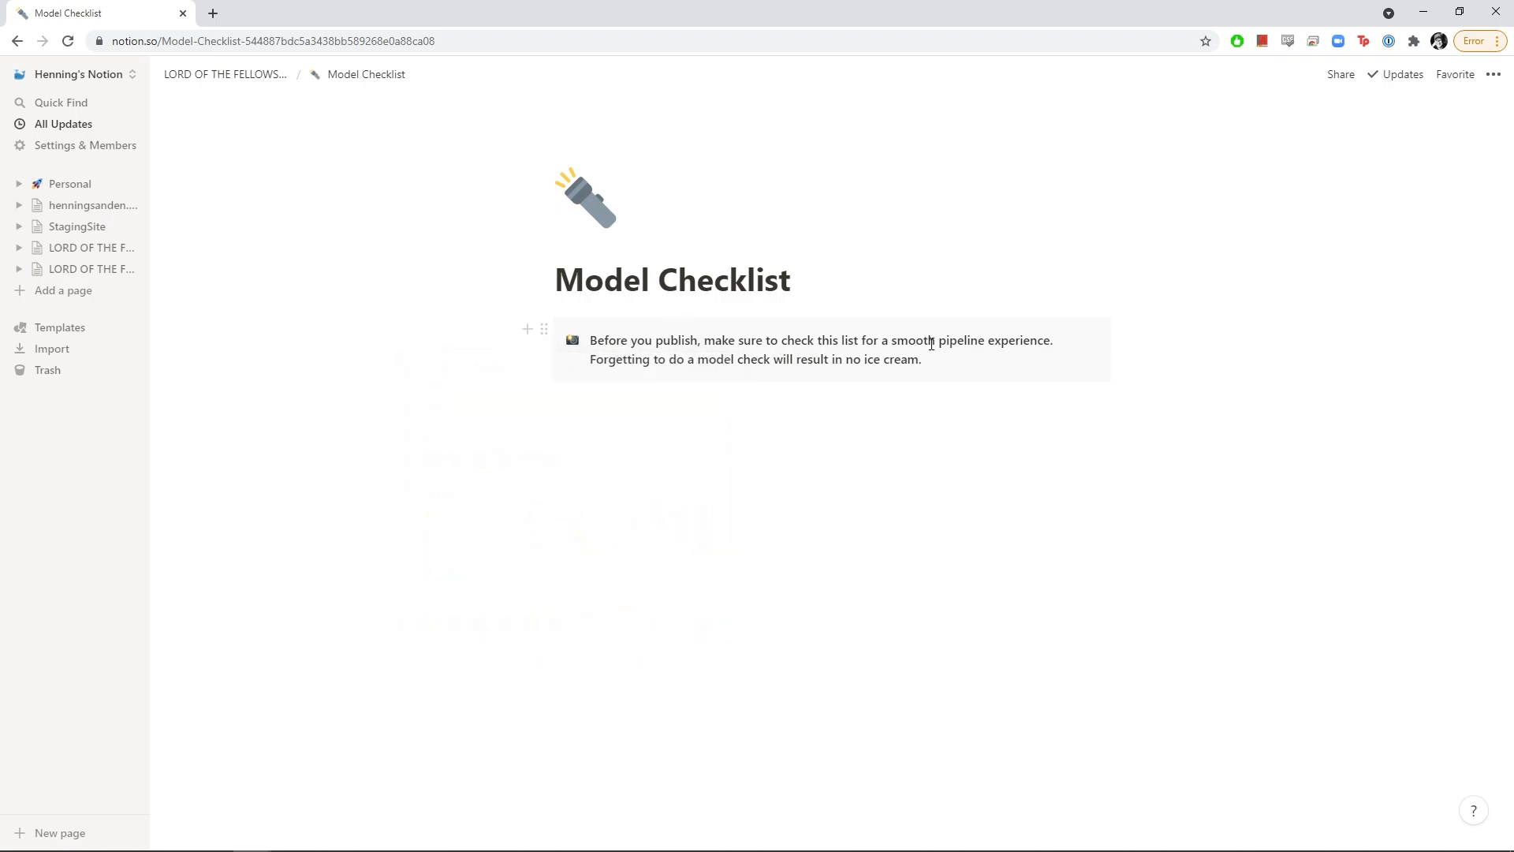
{"action": "left_click", "coordinate": [621, 416]}
Add Maya and Technical lines and place Technical in a second column beside Maya
{"action": "key", "text": "Return"}
{"action": "type", "text": "Maya"}
{"action": "key", "text": "Return"}
{"action": "type", "text": "Tech"}
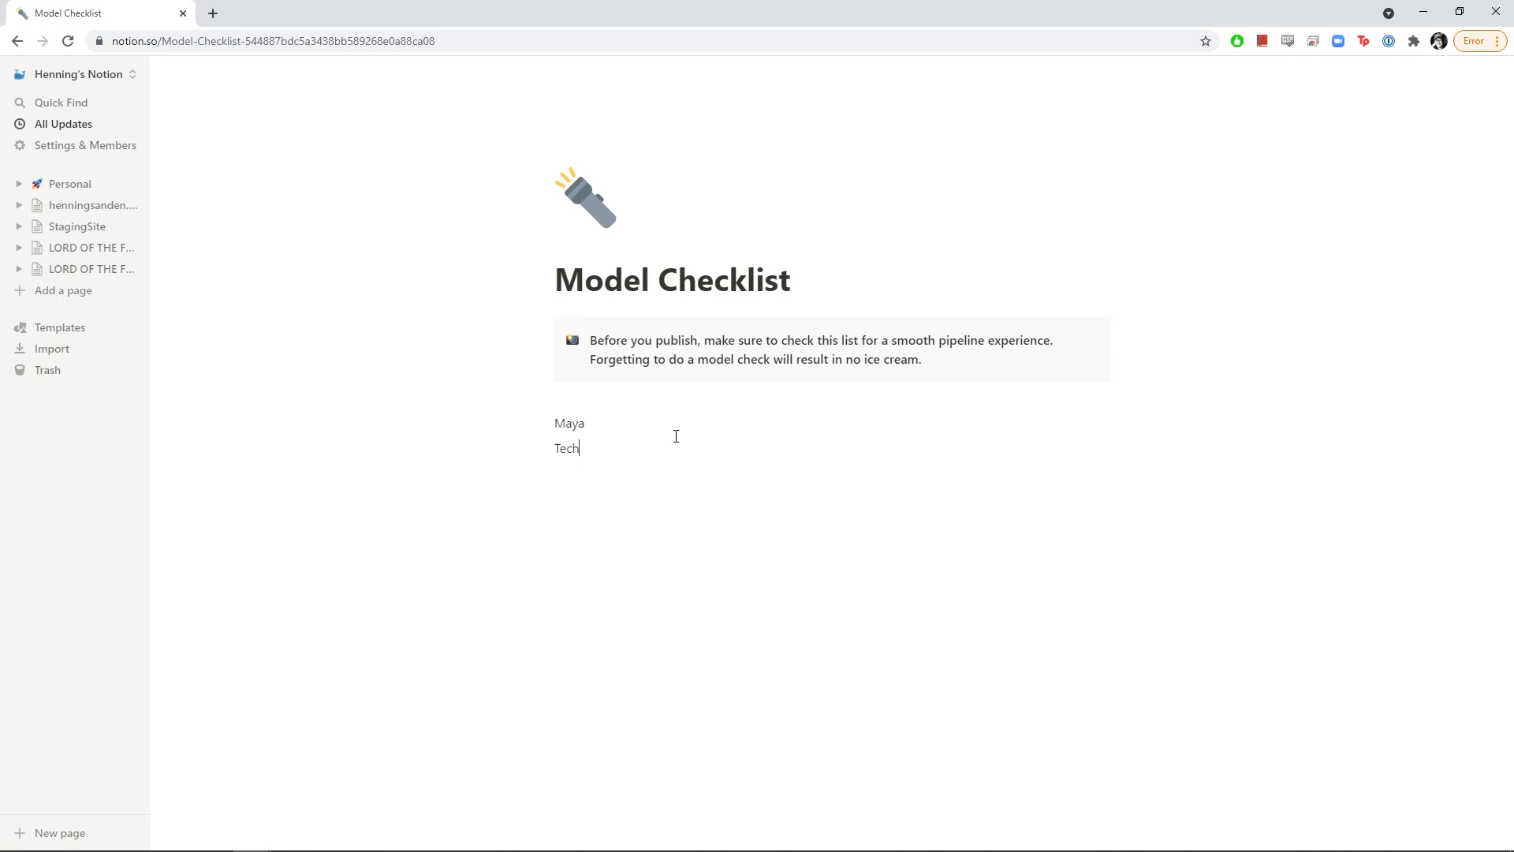
{"action": "type", "text": "nical"}
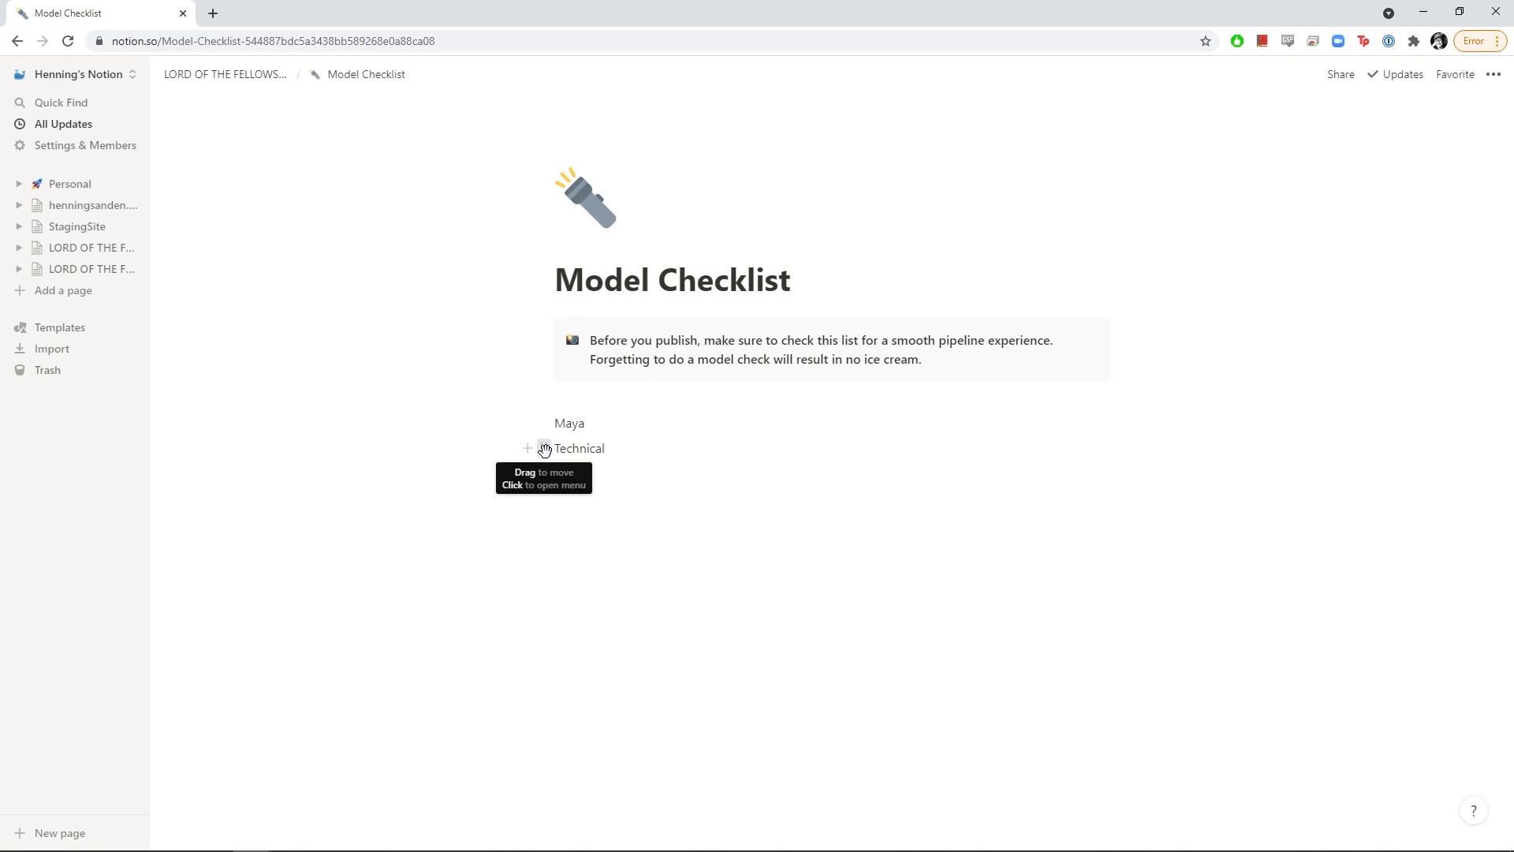
{"action": "left_click_drag", "start_coordinate": [544, 448], "coordinate": [1113, 430]}
{"action": "left_click", "coordinate": [840, 484]}
{"action": "left_click", "coordinate": [639, 426]}
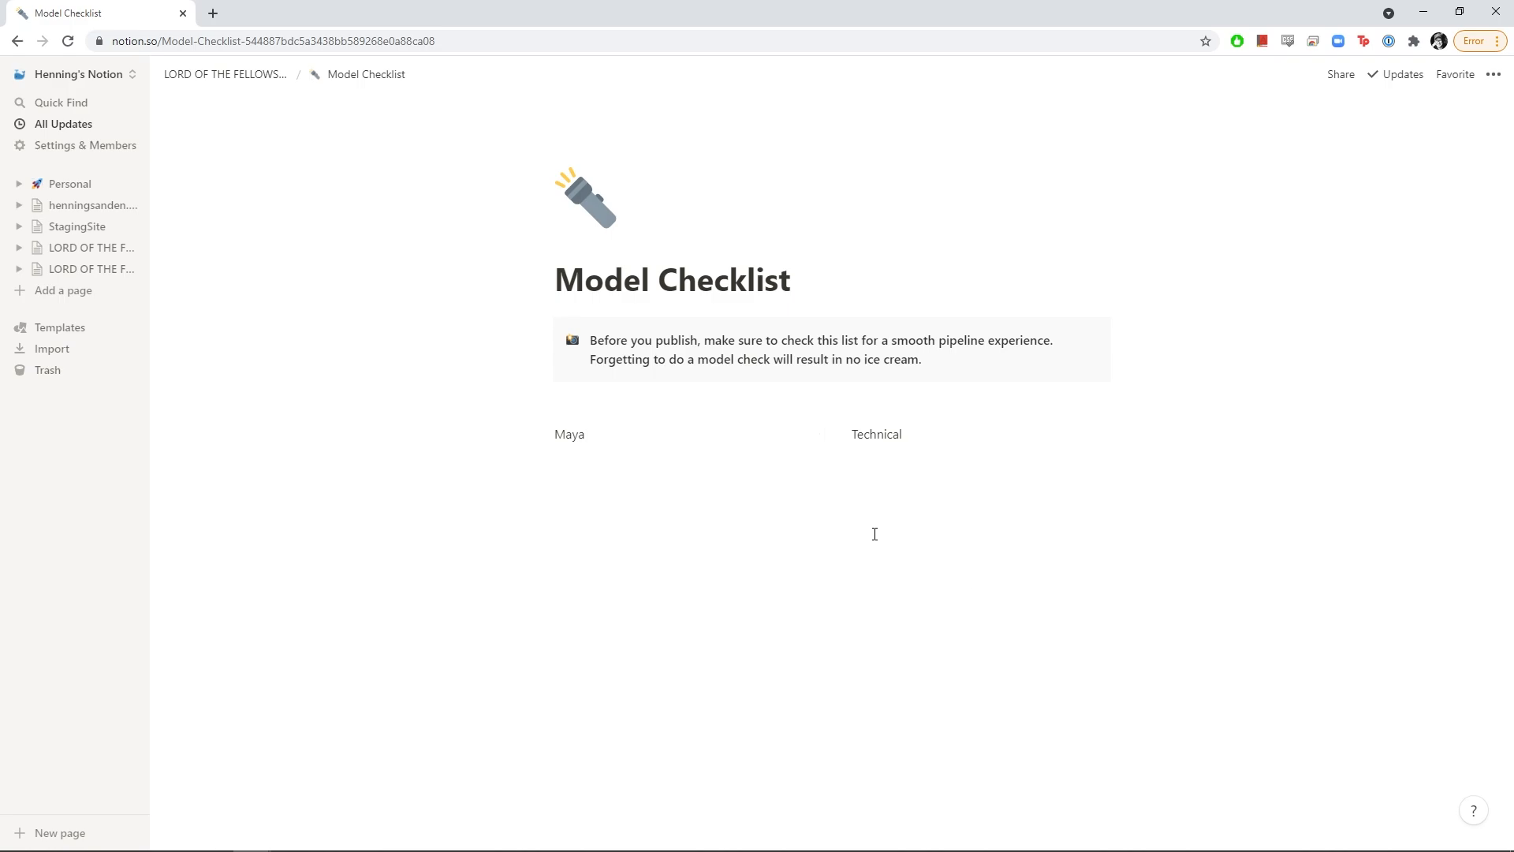
Turn both Maya and Technical into Heading 3 blocks and start a new block under Maya
{"action": "left_click", "coordinate": [544, 434]}
{"action": "mouse_move", "coordinate": [479, 392]}
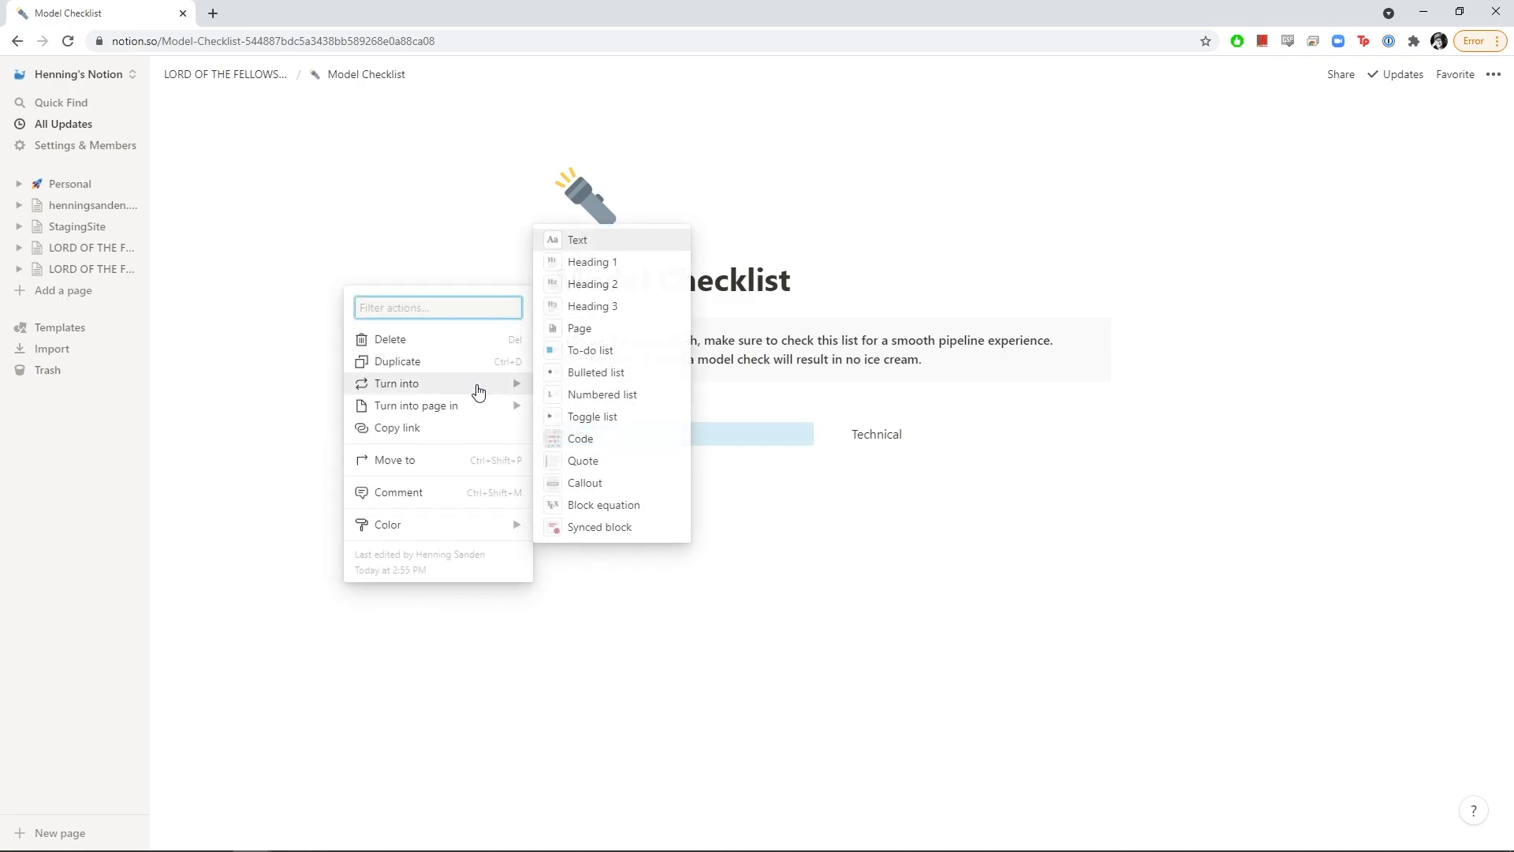
{"action": "left_click", "coordinate": [617, 307]}
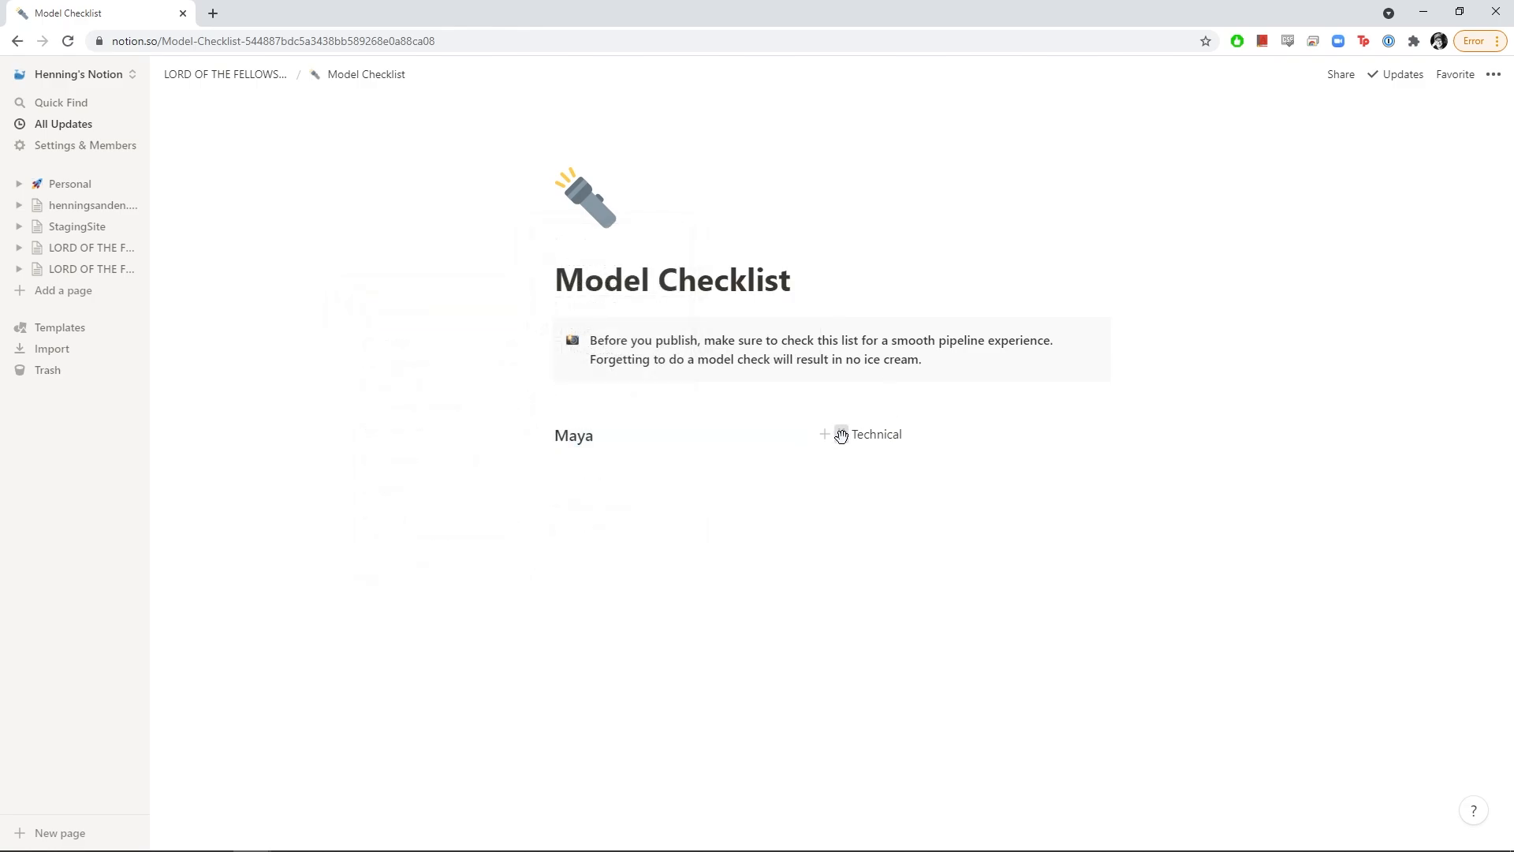
{"action": "left_click", "coordinate": [842, 435]}
{"action": "mouse_move", "coordinate": [746, 388]}
{"action": "left_click", "coordinate": [950, 315]}
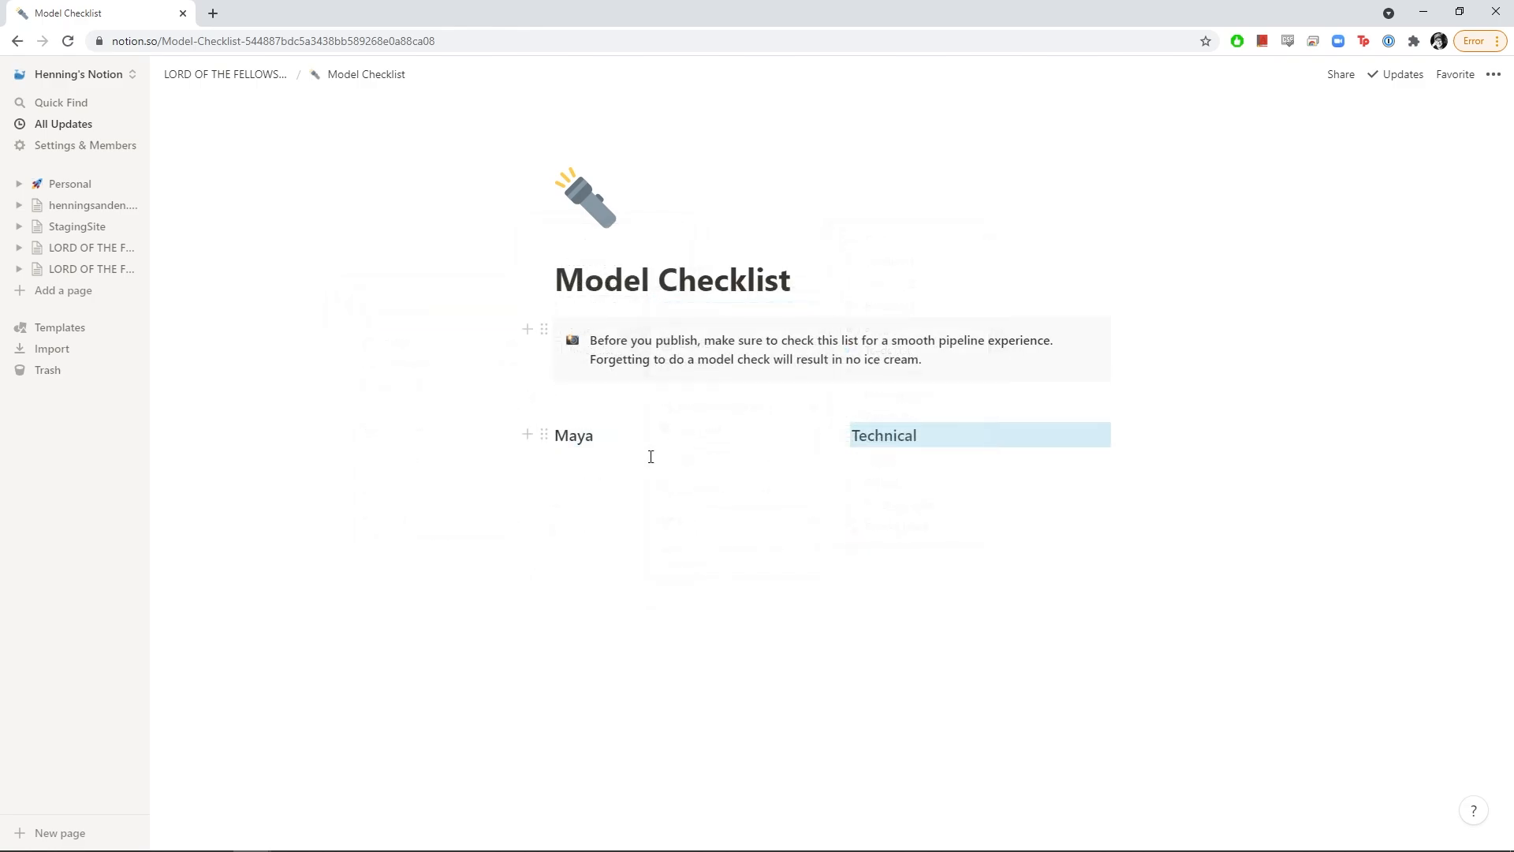
{"action": "left_click", "coordinate": [651, 456]}
{"action": "key", "text": "Return"}
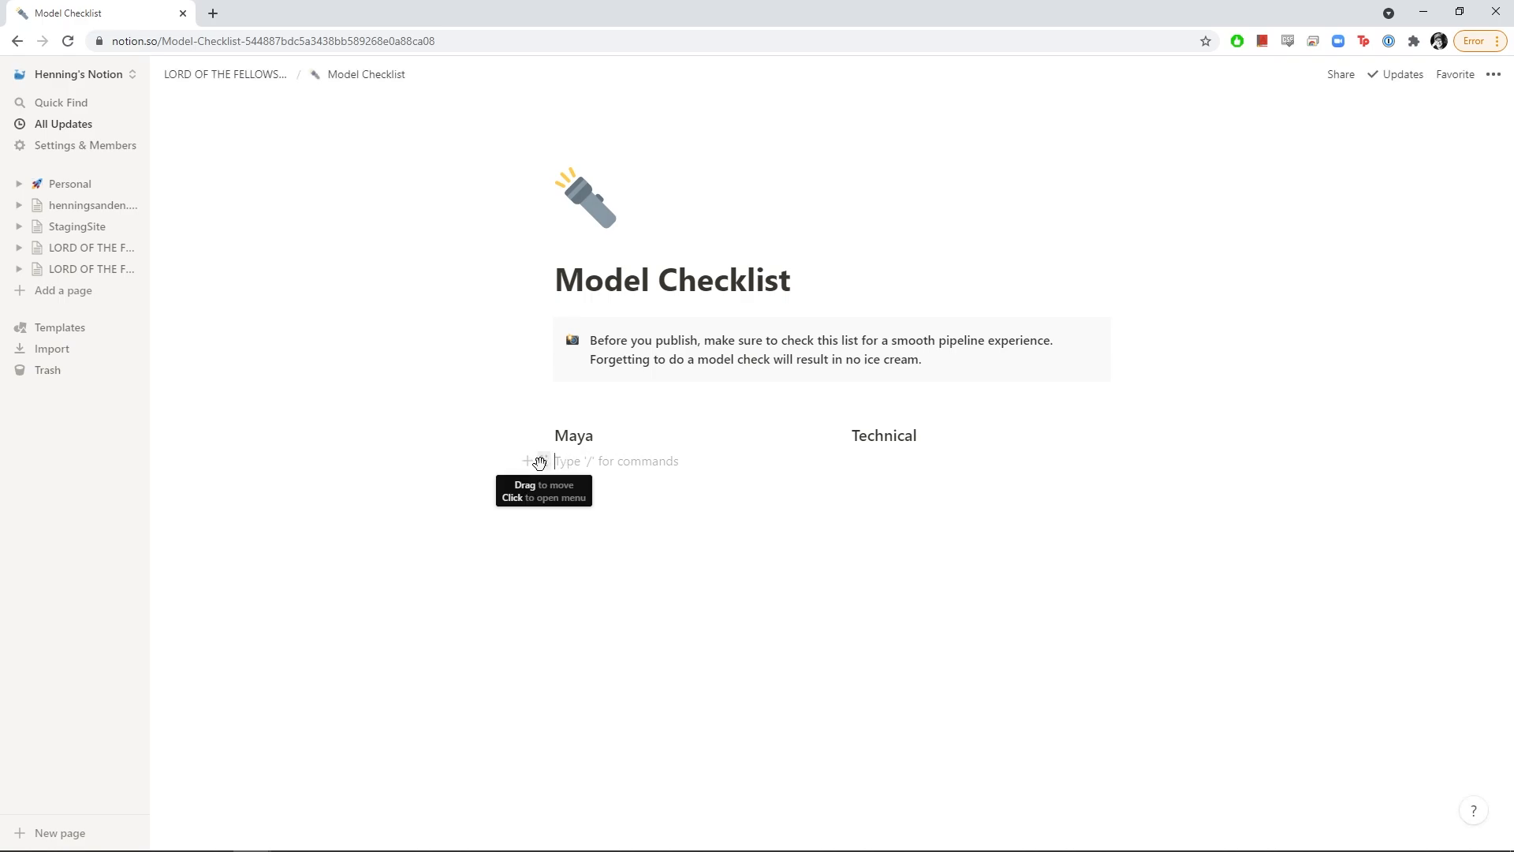
Make a to-do list under Maya: Group: _grp, Lights: _lht, Models: _geo, Controllers: _ctrl
{"action": "left_click", "coordinate": [545, 463]}
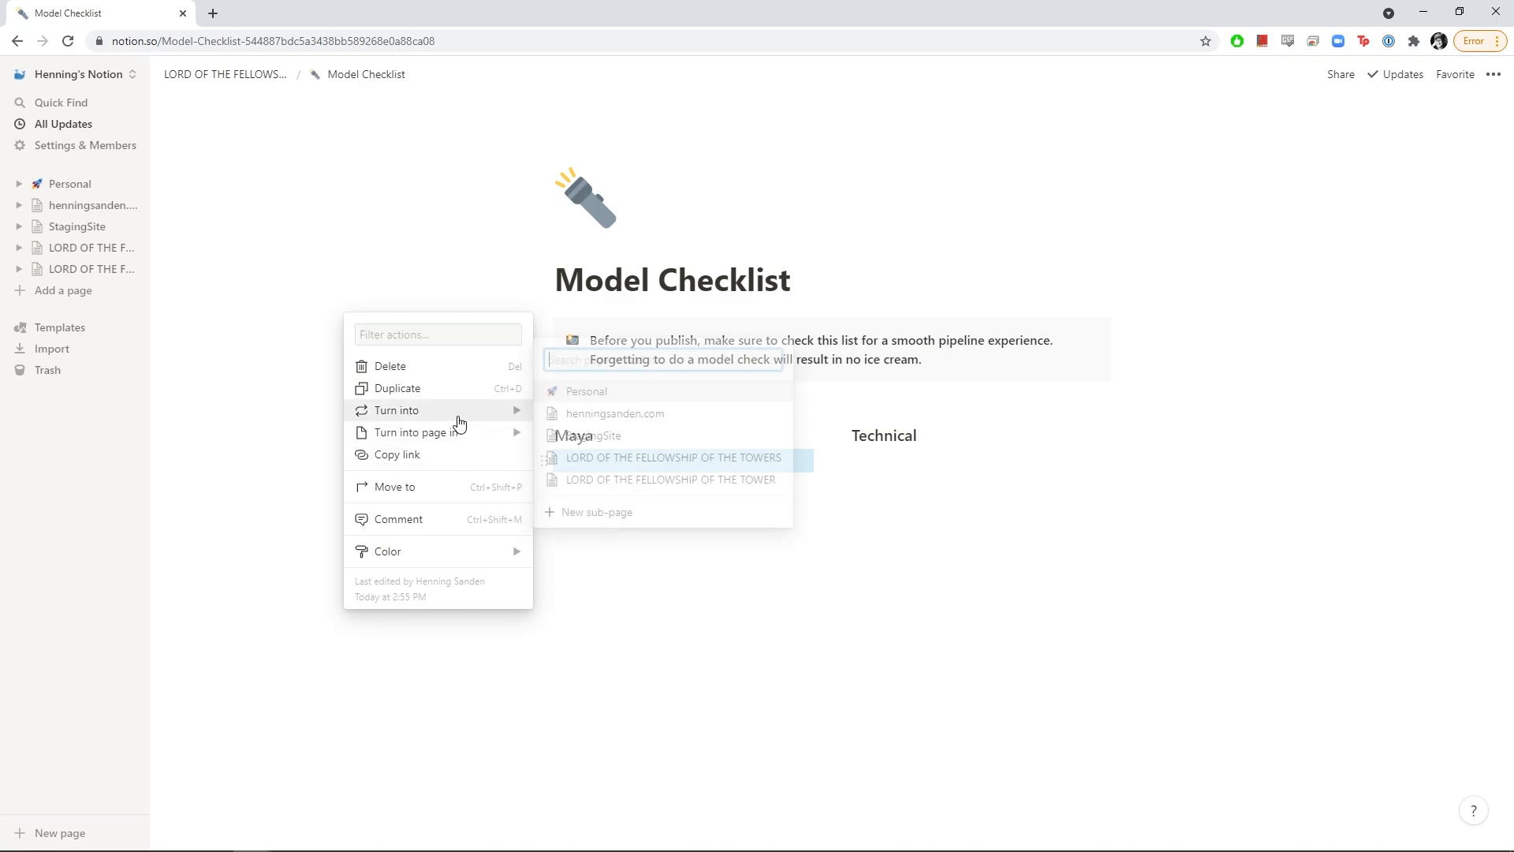
{"action": "mouse_move", "coordinate": [461, 412]}
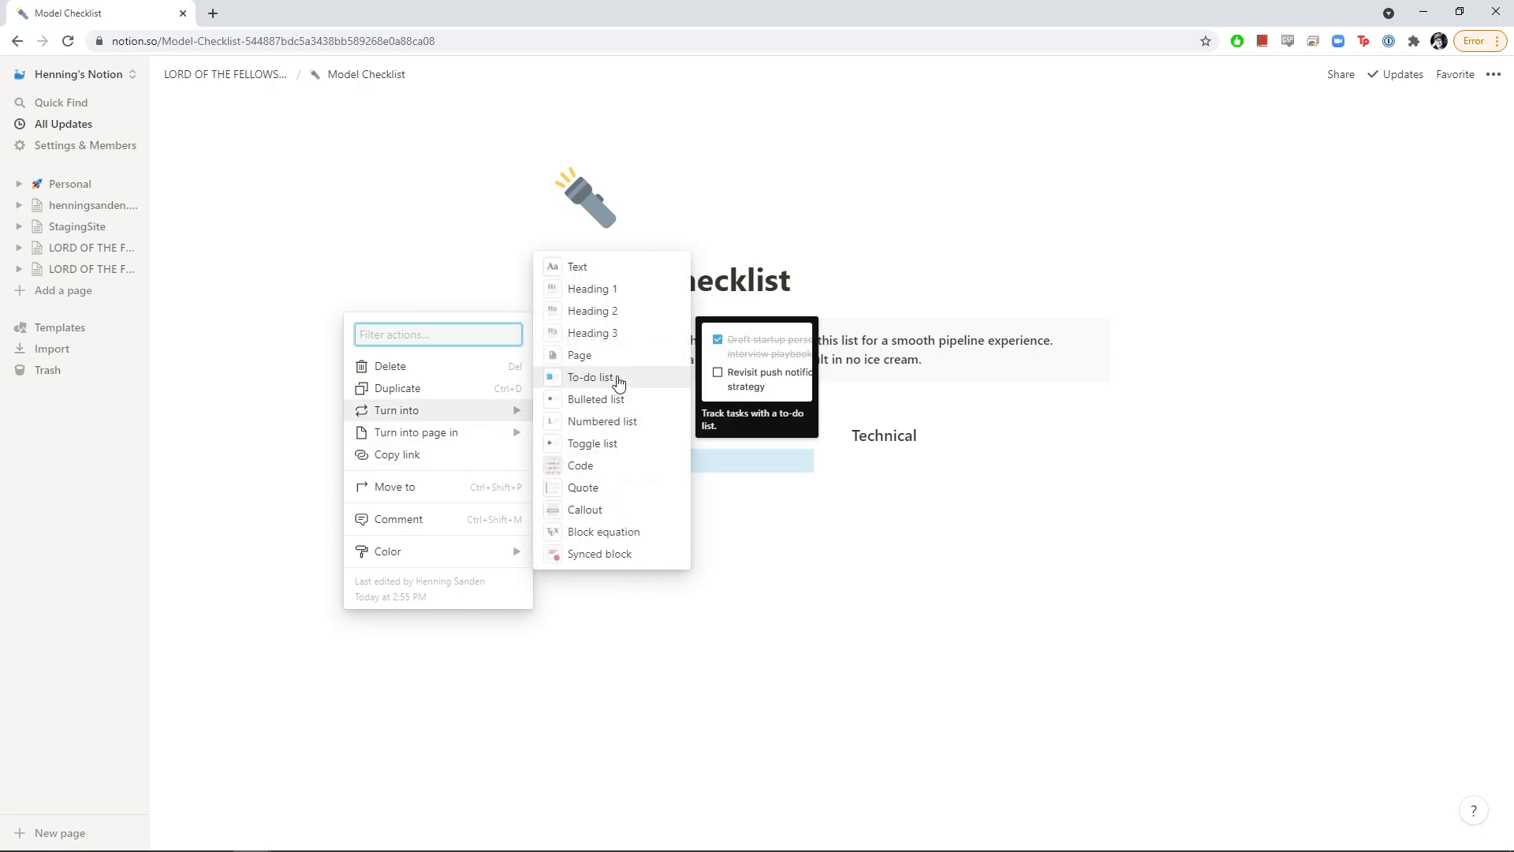
{"action": "left_click", "coordinate": [616, 379]}
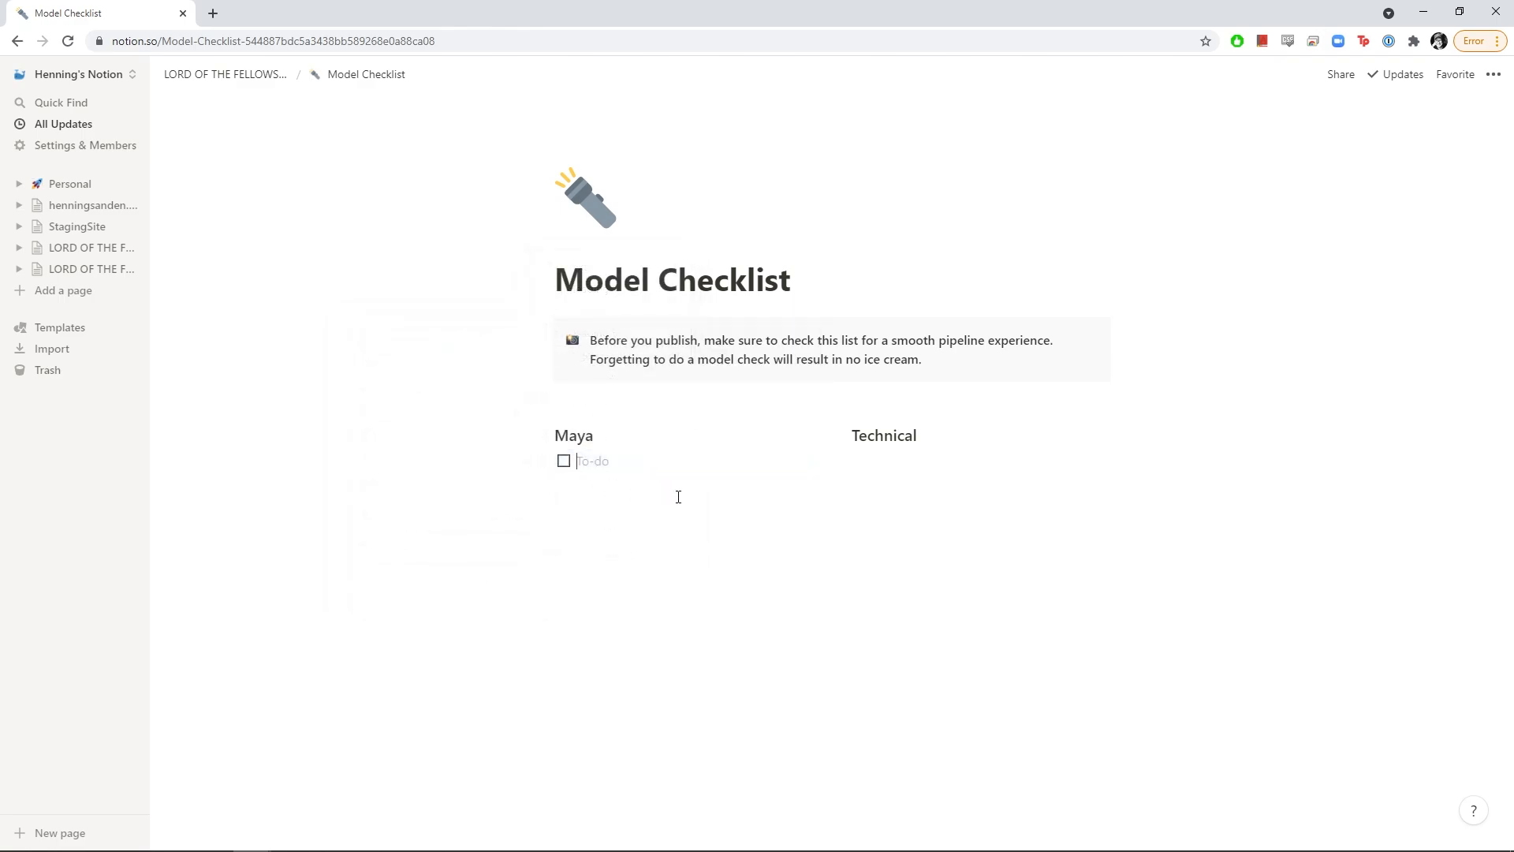
{"action": "type", "text": "Group: _grp"}
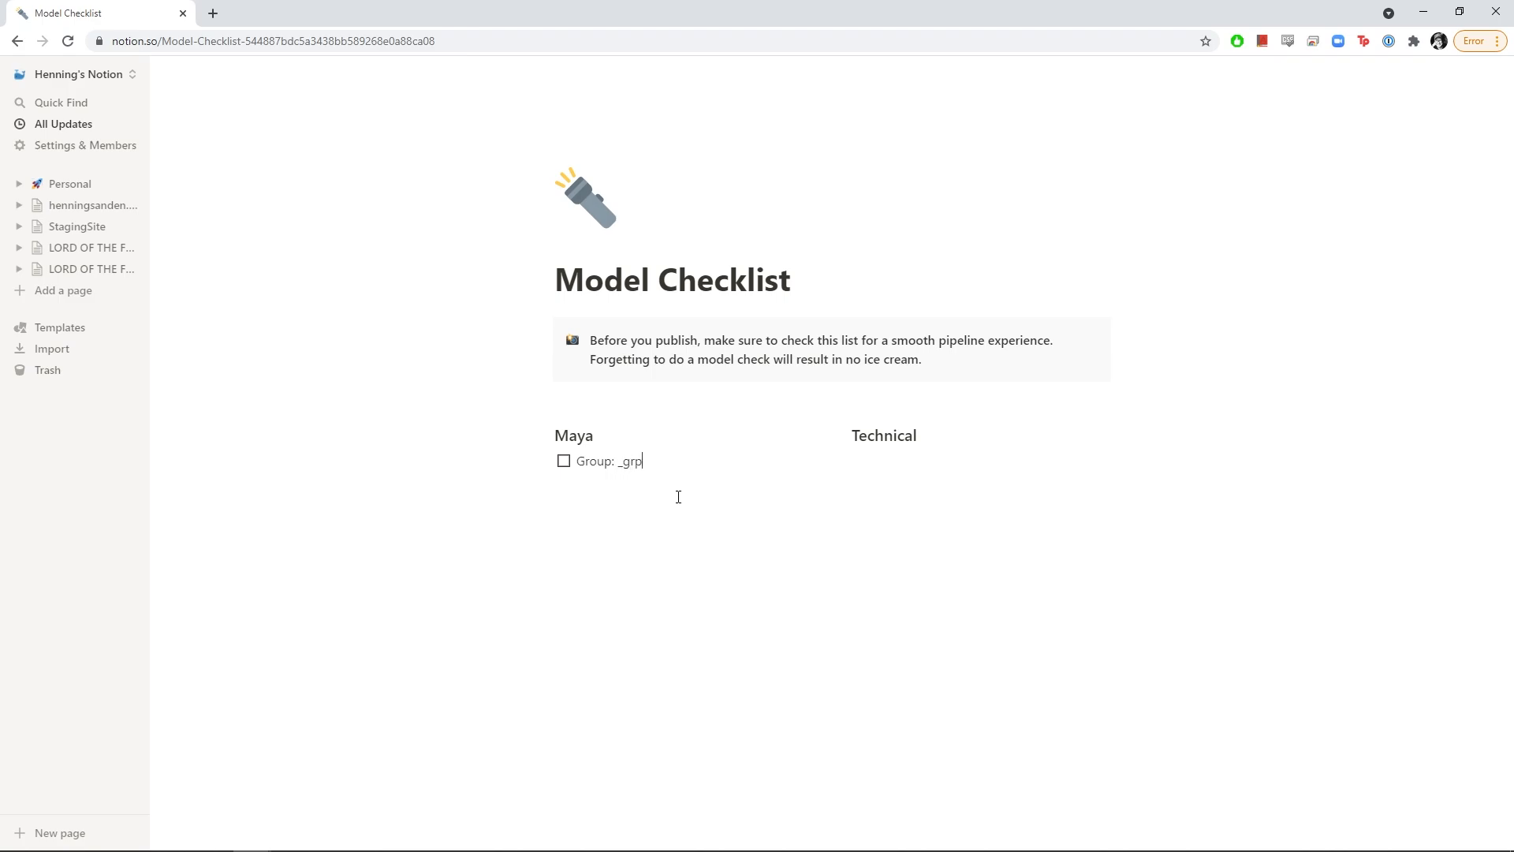
{"action": "key", "text": "alt+Tab"}
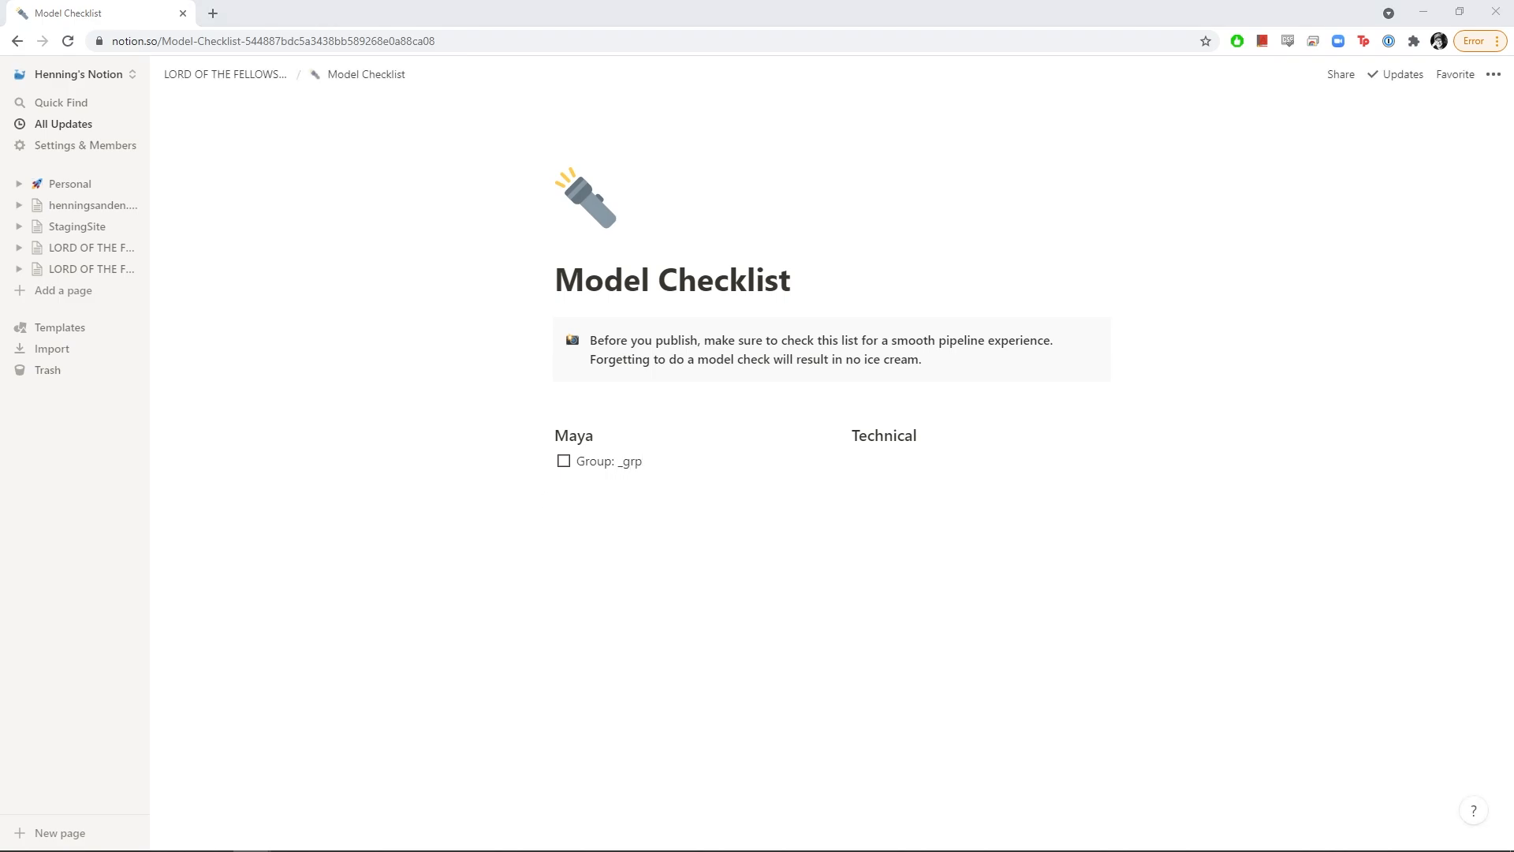
{"action": "left_click", "coordinate": [664, 477]}
{"action": "key", "text": "Return"}
{"action": "type", "text": "Lights: _lht Models: _geo Controllers: _ctrl"}
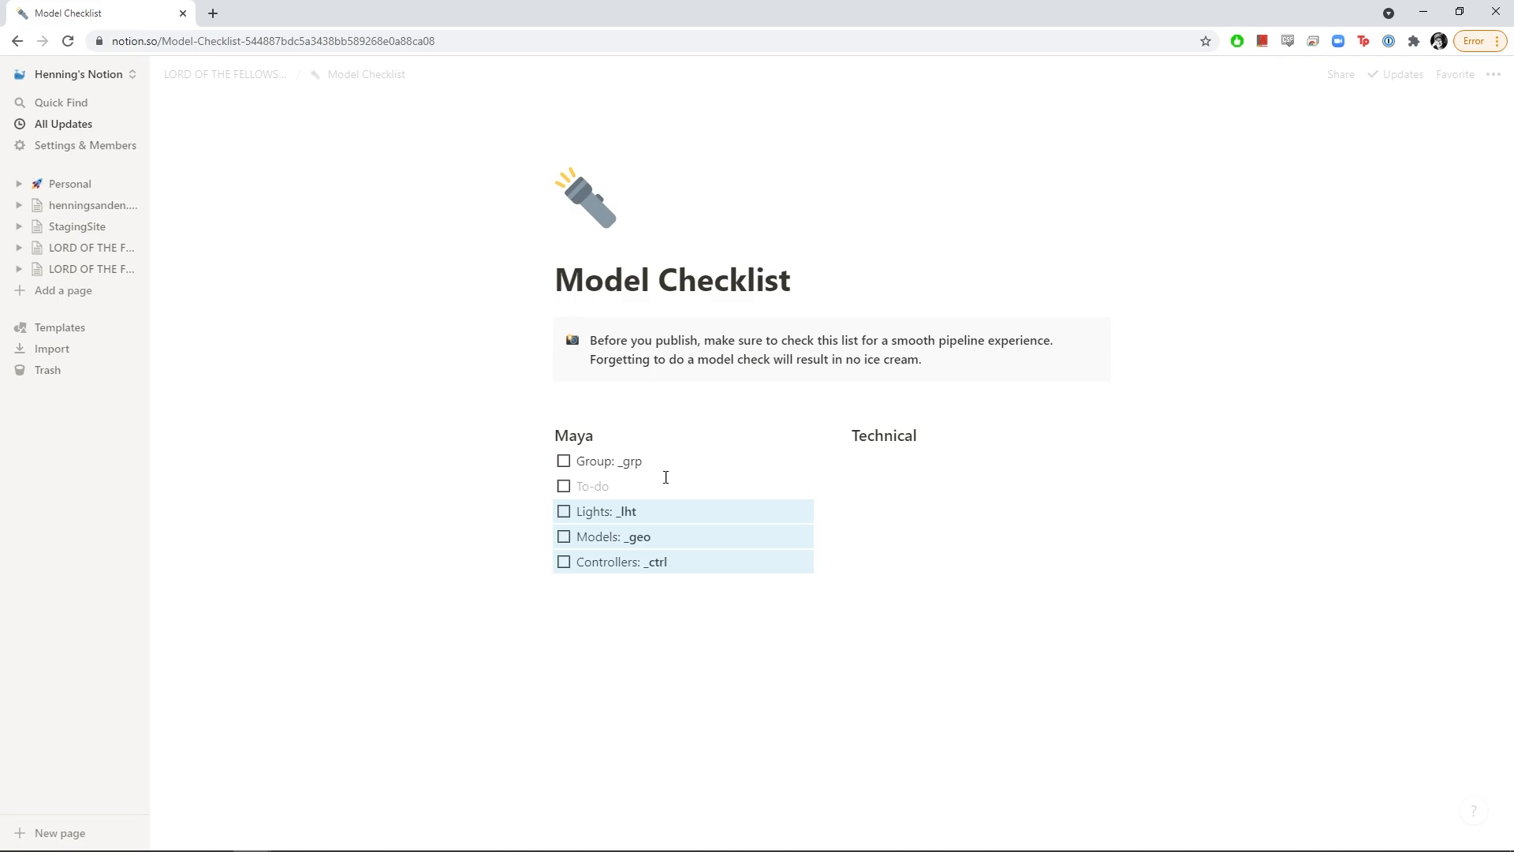
{"action": "key", "text": "BackSpace"}
{"action": "key", "text": "BackSpace"}
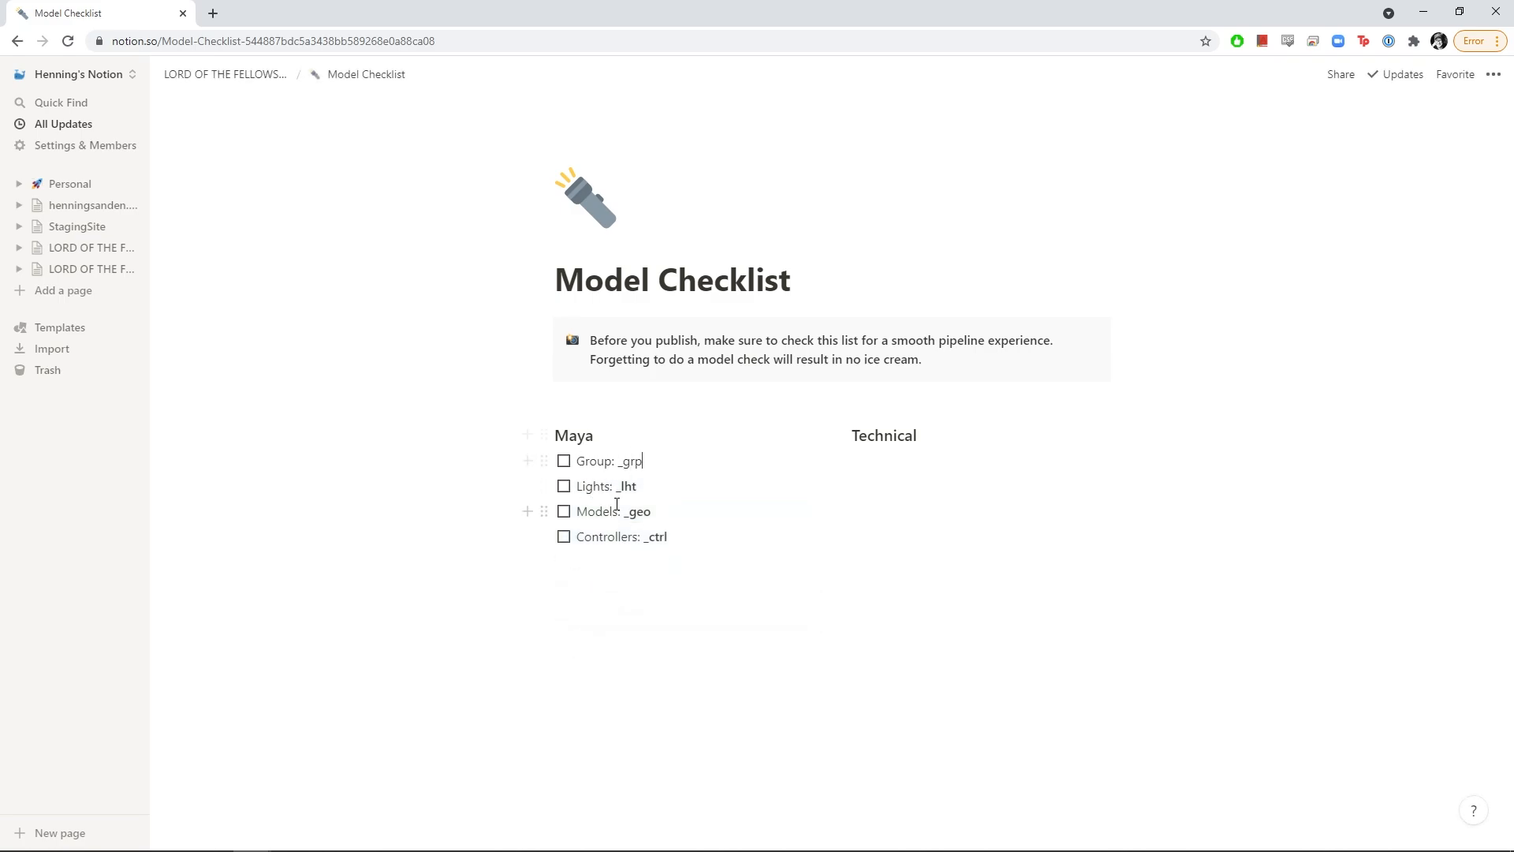
Test the four Maya checkboxes, leaving every to-do unchecked
{"action": "left_click", "coordinate": [564, 463]}
{"action": "left_click", "coordinate": [564, 463]}
{"action": "left_click", "coordinate": [564, 462]}
{"action": "left_click", "coordinate": [564, 486]}
{"action": "left_click", "coordinate": [564, 512]}
{"action": "left_click", "coordinate": [563, 539]}
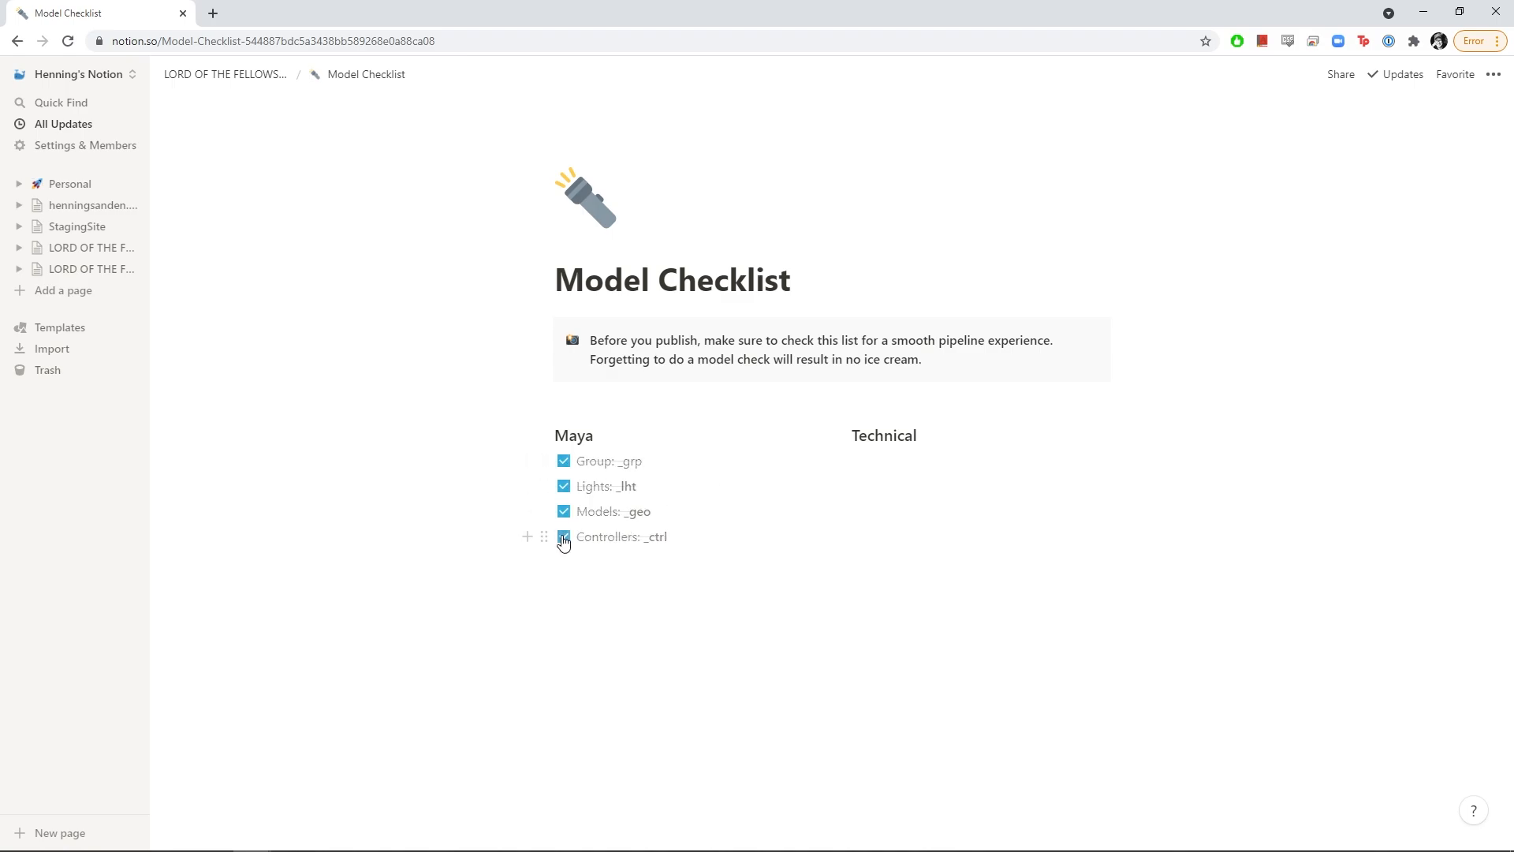
{"action": "left_click", "coordinate": [563, 539]}
{"action": "left_click", "coordinate": [564, 512]}
{"action": "left_click", "coordinate": [564, 487]}
{"action": "left_click", "coordinate": [564, 462]}
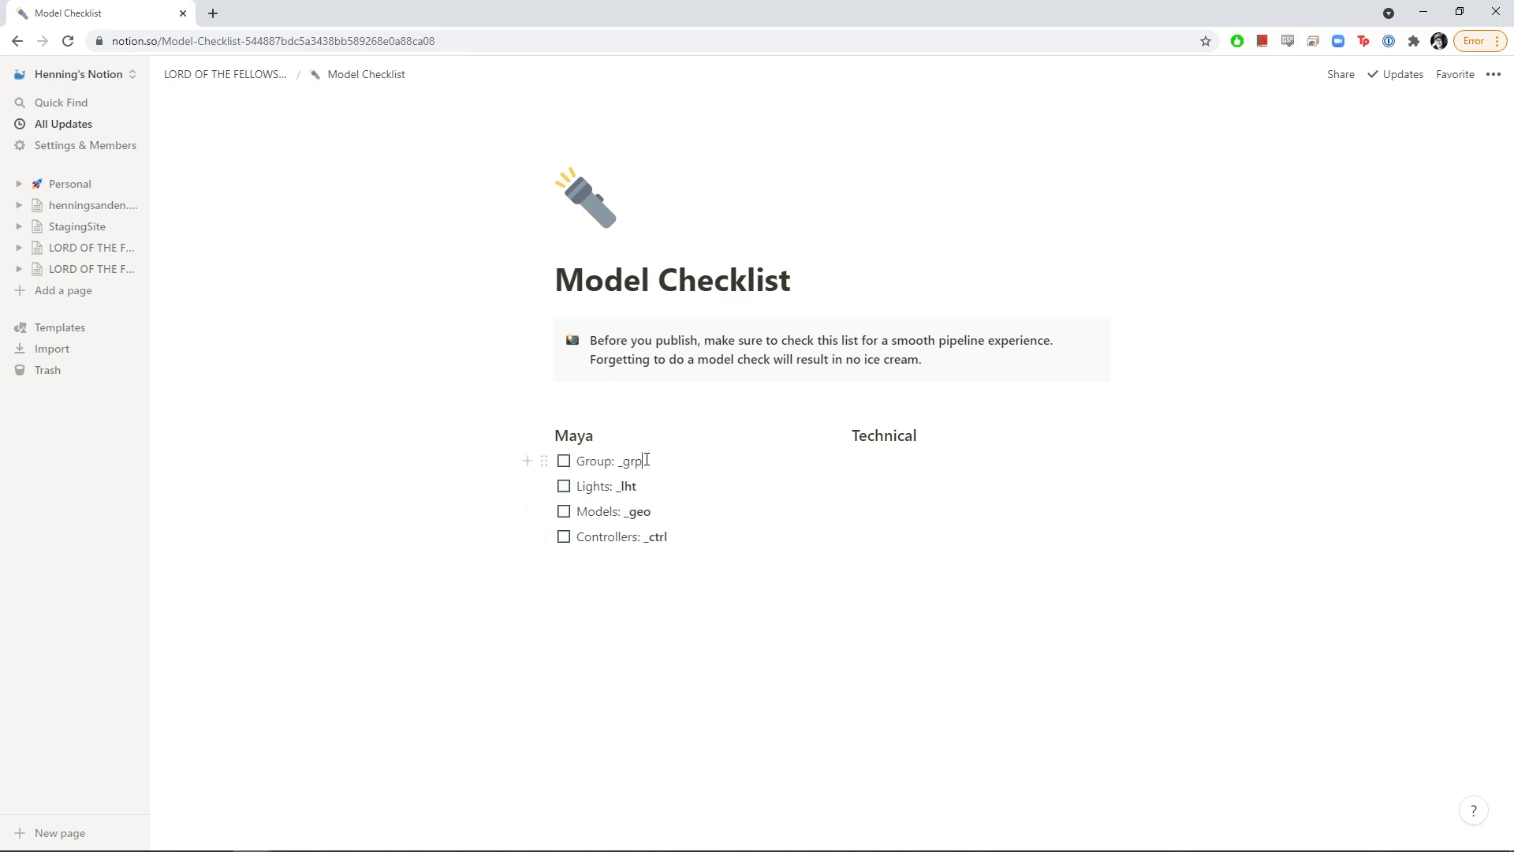
{"action": "left_click_drag", "start_coordinate": [645, 459], "coordinate": [615, 463]}
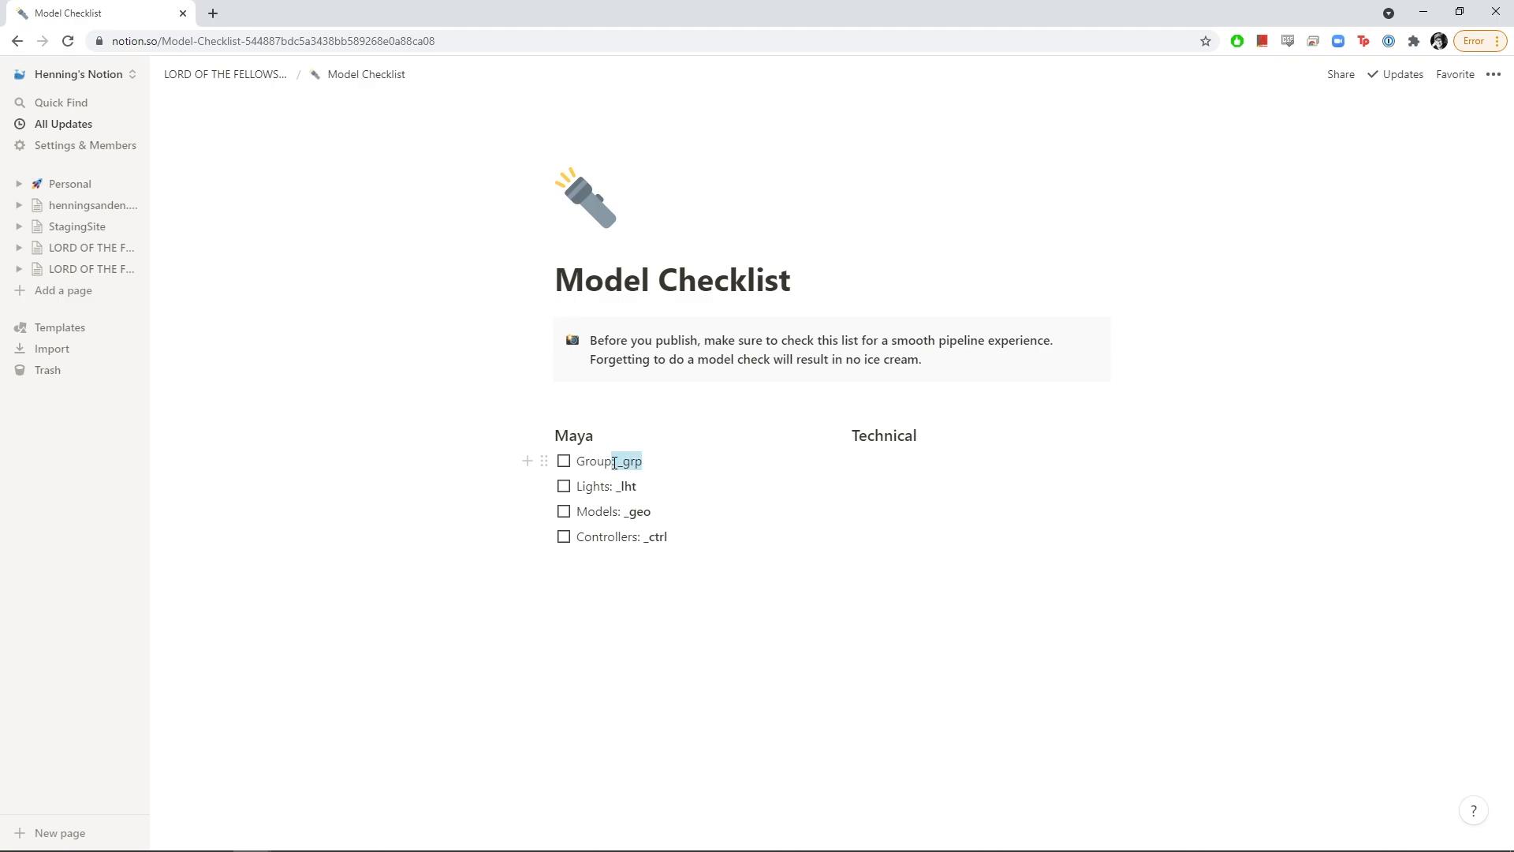
Paste the eight technical to-dos, All Quads through Activate KeyPress, under Technical
{"action": "left_click", "coordinate": [675, 473]}
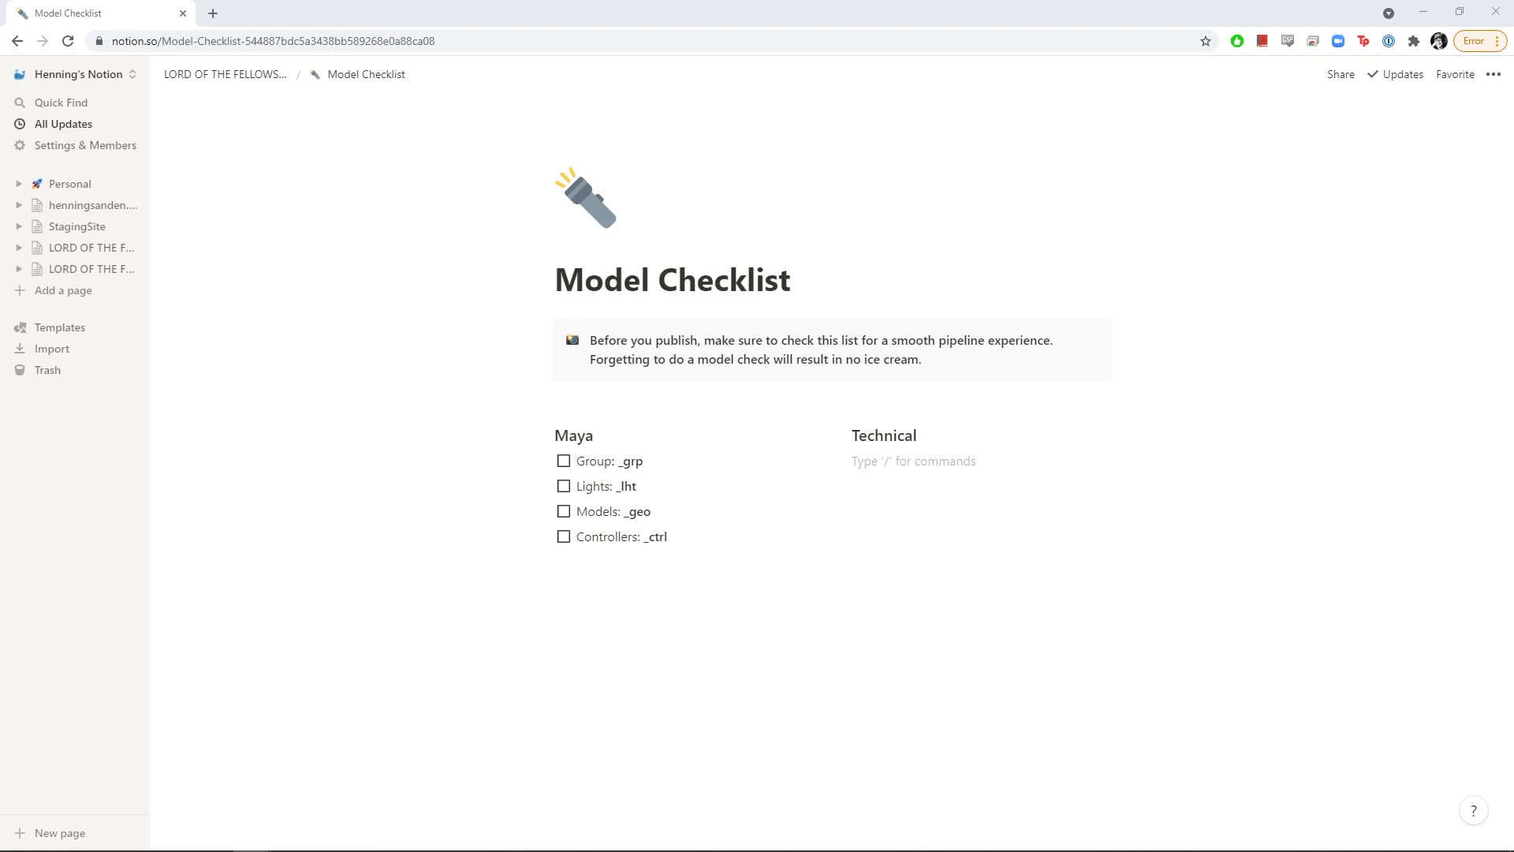
{"action": "type", "text": "All Quads No Ngons UVed No lamina faces Frozen Transforms Double Check Scale Slack closed Activate KeyPress (in 'assets' folder)"}
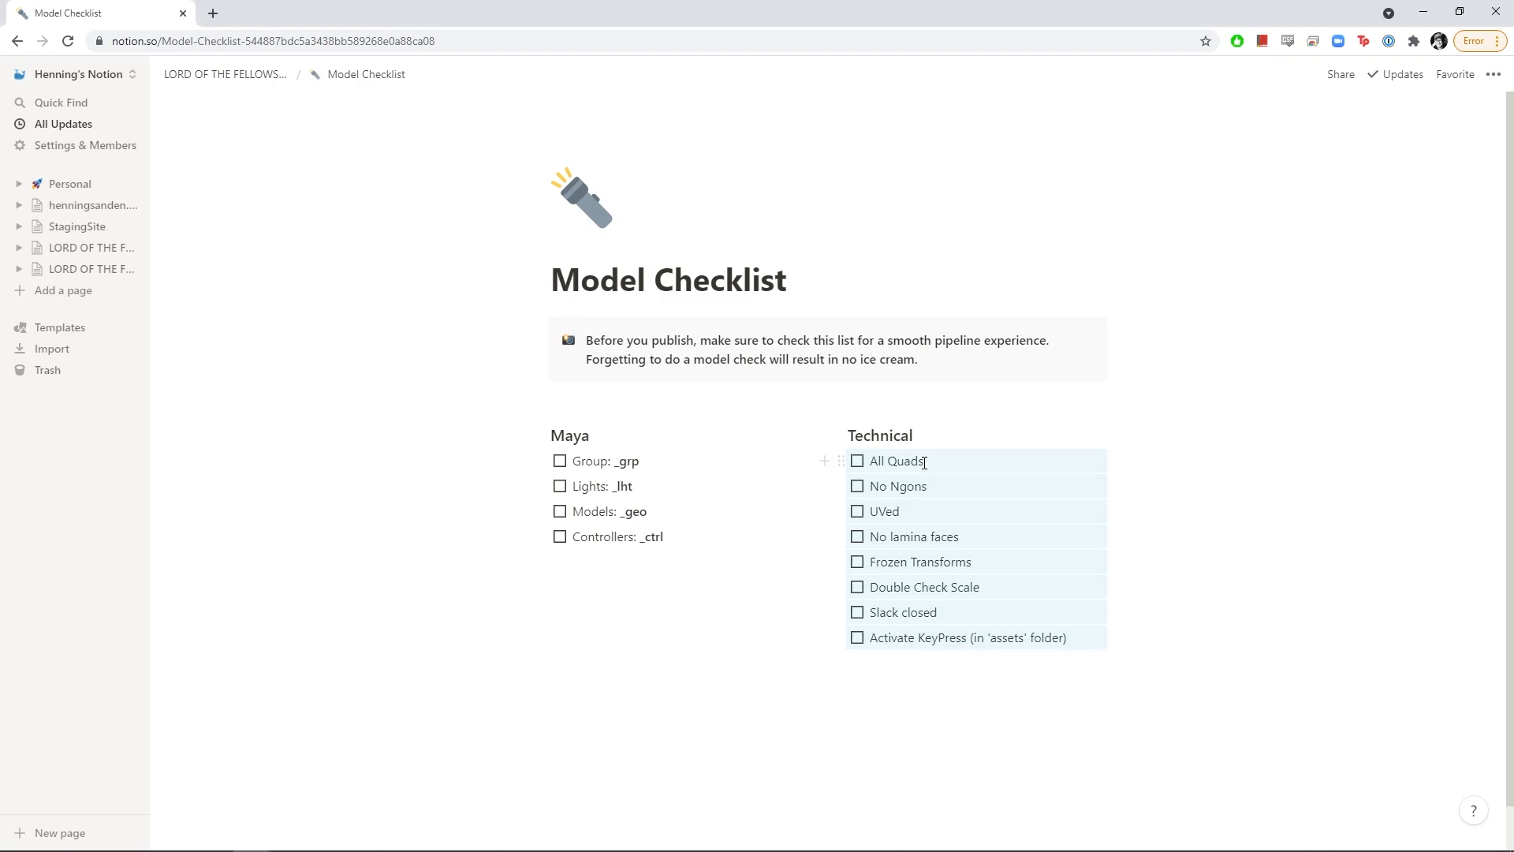
{"action": "left_click", "coordinate": [995, 453]}
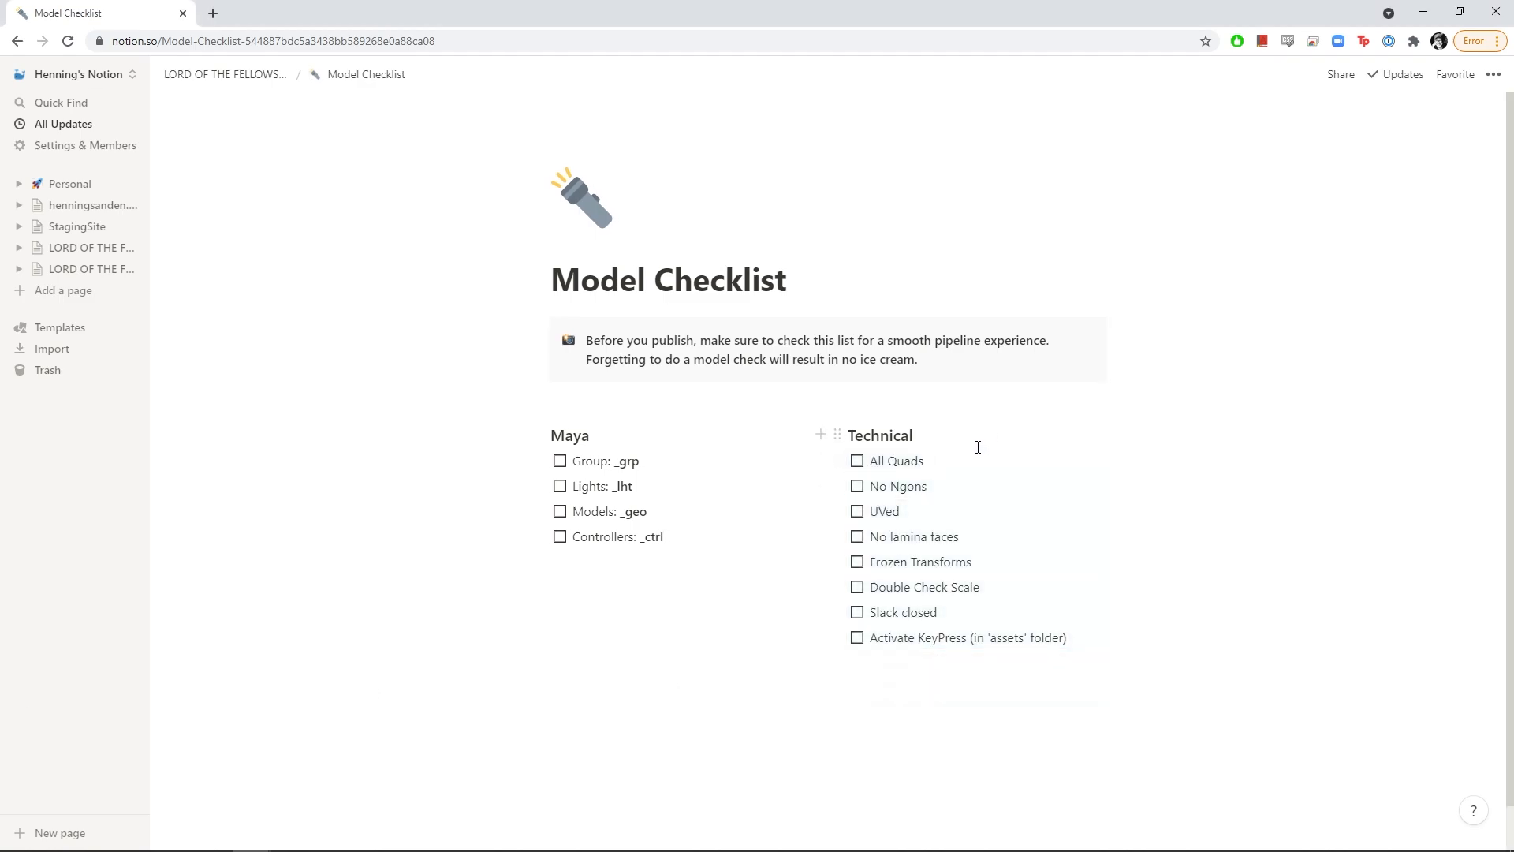
Tick and untick each technical check, leaving all eight unchecked
{"action": "left_click", "coordinate": [857, 461]}
{"action": "left_click", "coordinate": [857, 461]}
{"action": "left_click", "coordinate": [857, 486]}
{"action": "left_click", "coordinate": [857, 487]}
{"action": "left_click", "coordinate": [857, 512]}
{"action": "left_click", "coordinate": [857, 512]}
{"action": "left_click", "coordinate": [857, 537]}
{"action": "left_click", "coordinate": [857, 536]}
{"action": "left_click", "coordinate": [857, 561]}
{"action": "left_click", "coordinate": [857, 561]}
{"action": "left_click", "coordinate": [857, 587]}
{"action": "left_click", "coordinate": [858, 561]}
{"action": "left_click", "coordinate": [857, 536]}
{"action": "left_click", "coordinate": [857, 557]}
{"action": "left_click", "coordinate": [857, 537]}
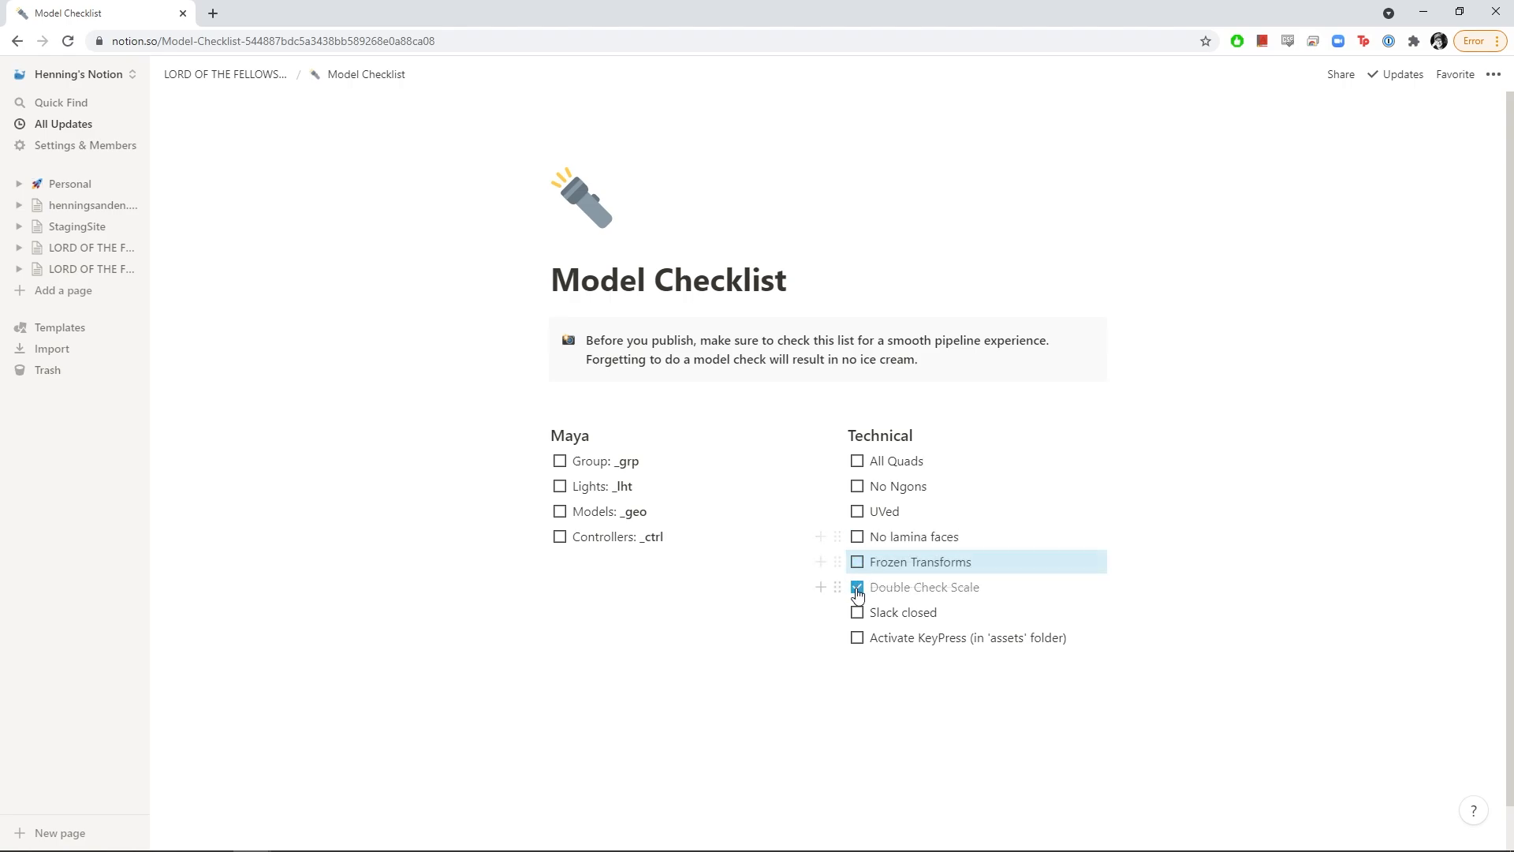
{"action": "left_click", "coordinate": [857, 586]}
Tidy up the blank lines below the two to-do columns
{"action": "left_click", "coordinate": [915, 655]}
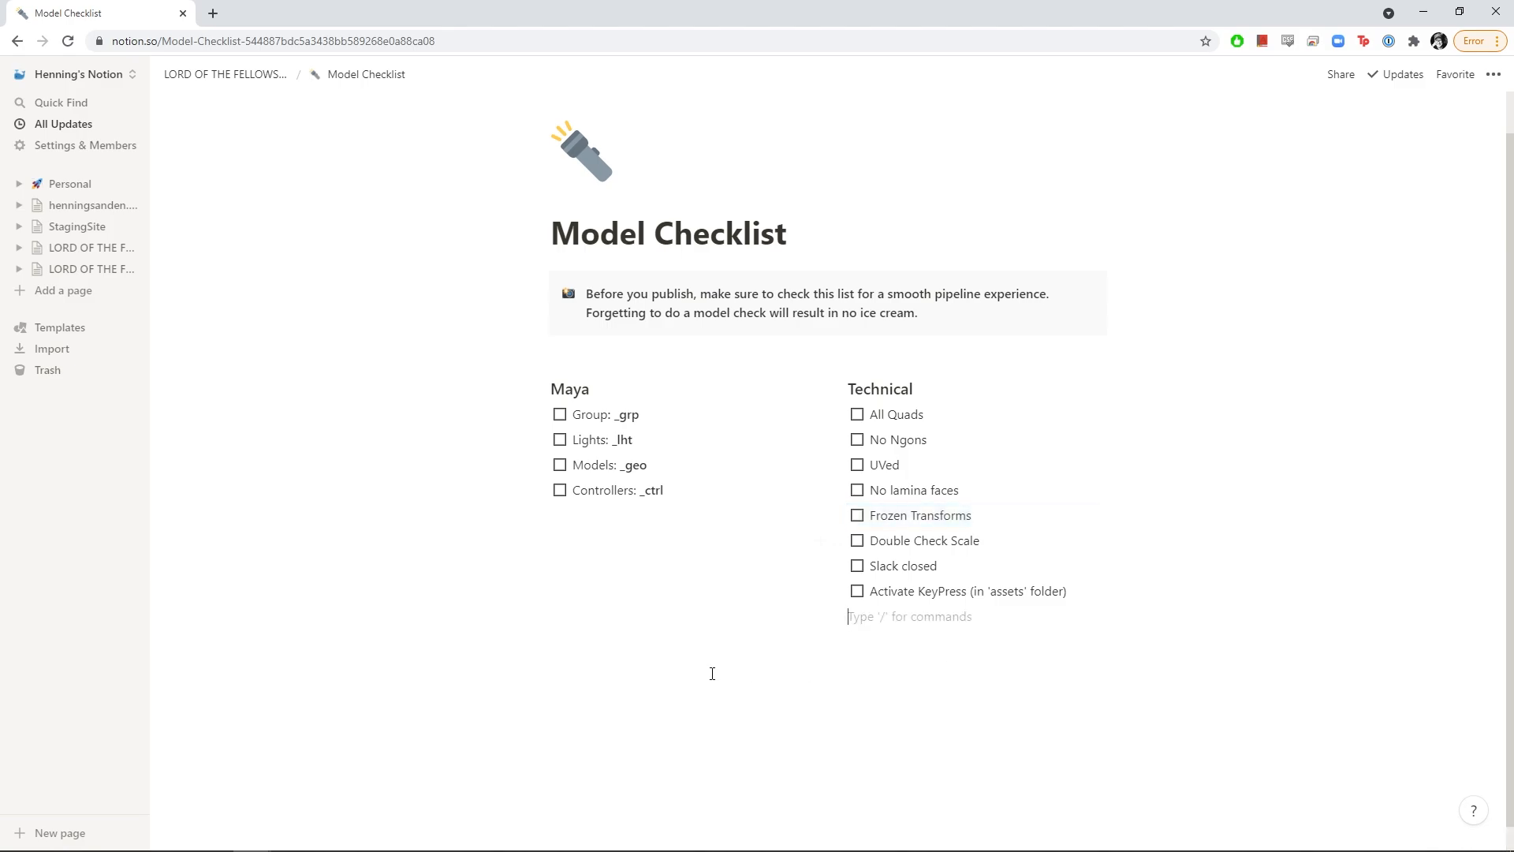
{"action": "key", "text": "Return"}
{"action": "key", "text": "Return"}
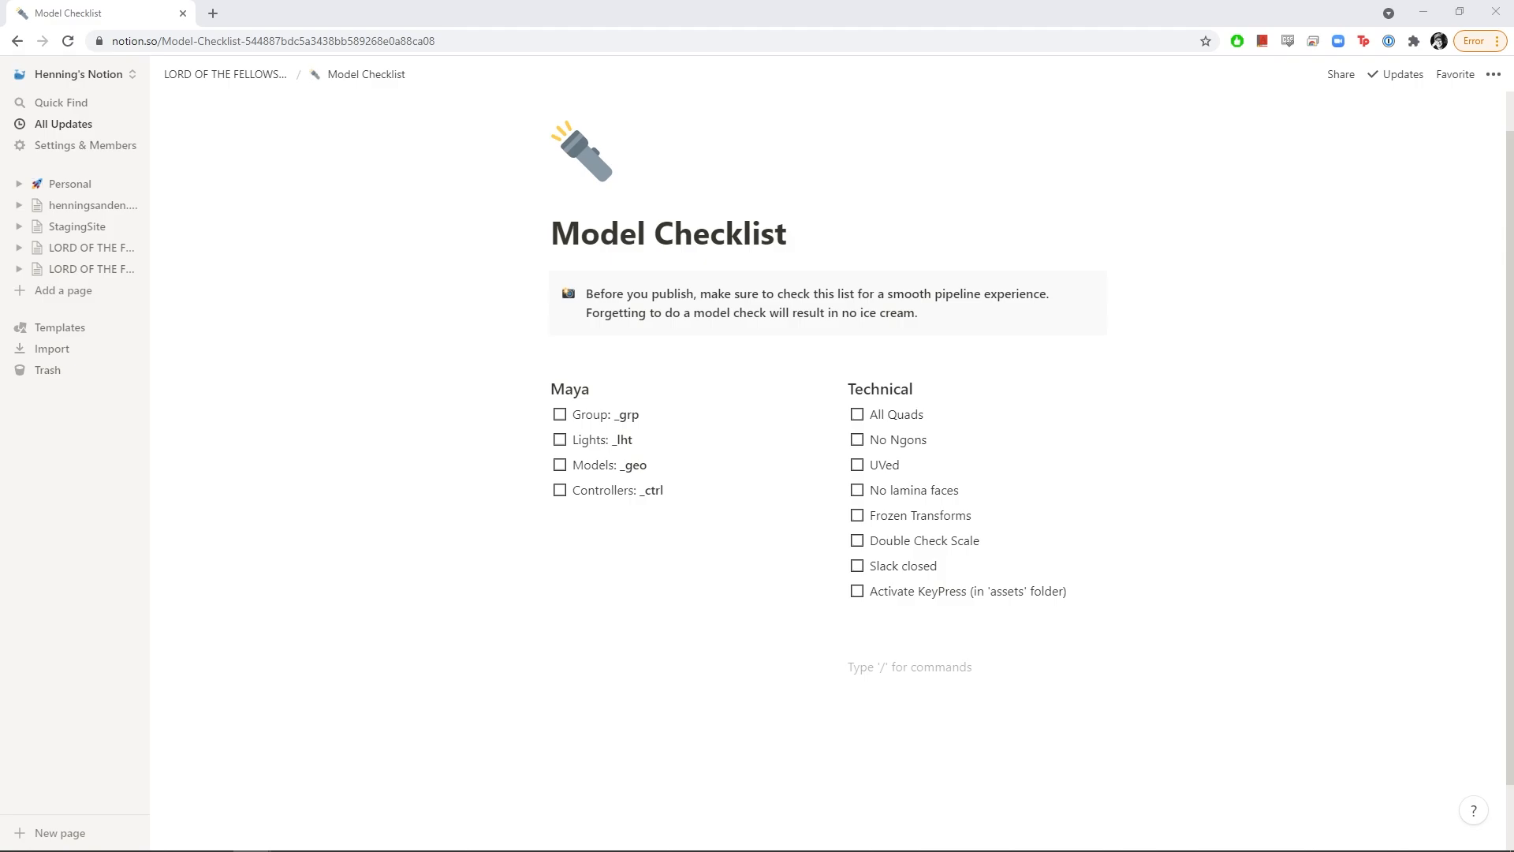
{"action": "left_click", "coordinate": [574, 685]}
{"action": "key", "text": "Return"}
{"action": "key", "text": "Return"}
{"action": "key", "text": "Return"}
{"action": "key", "text": "Return"}
{"action": "key", "text": "Return"}
{"action": "key", "text": "Return"}
{"action": "key", "text": "Return"}
{"action": "key", "text": "Return"}
{"action": "key", "text": "Return"}
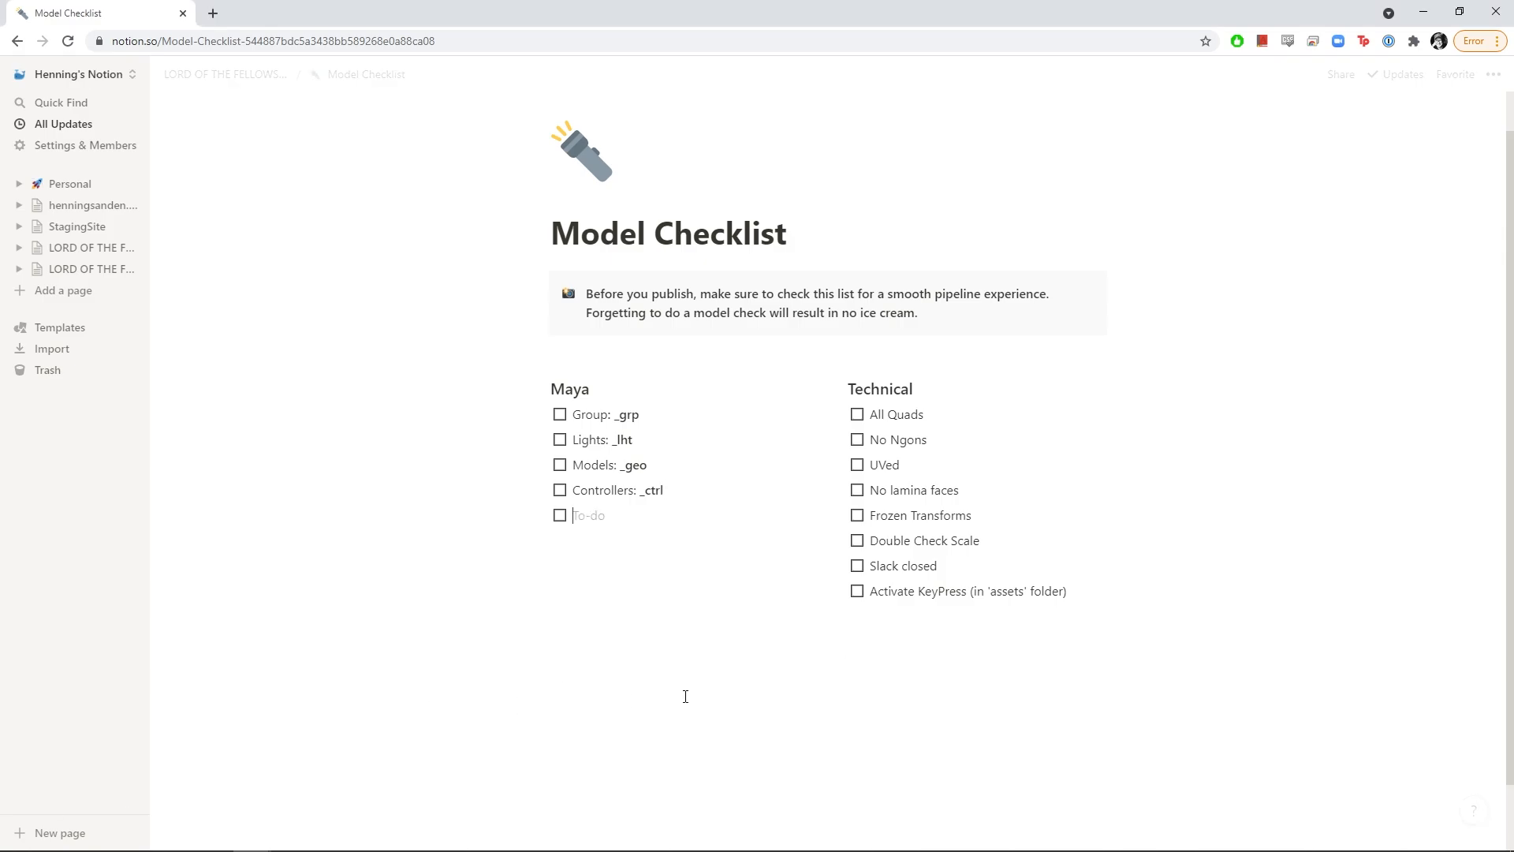
{"action": "key", "text": "BackSpace"}
{"action": "left_click", "coordinate": [683, 690]}
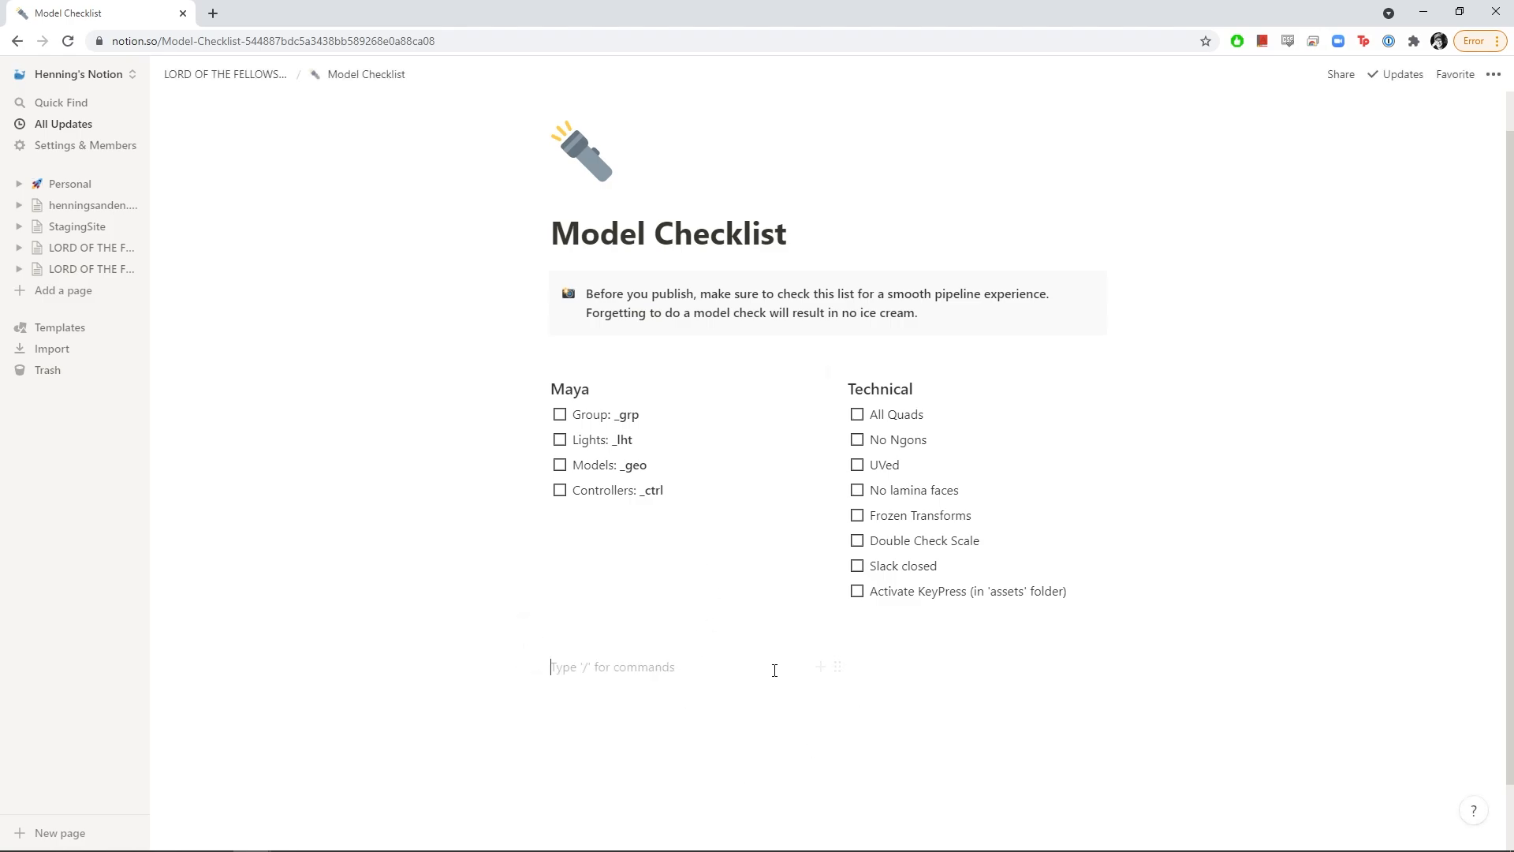
{"action": "type", "text": "#!/usr/bin/env python   selectedItems = lx.eval('query sceneservice selection ? all') lx.eval('item.match item pos') lx.eval('select.drop item') # reselect items for item in selectedItems:     lx.eval('select.item %s add' % item)  lx.eval('item.match item rot')ffStr1;"}
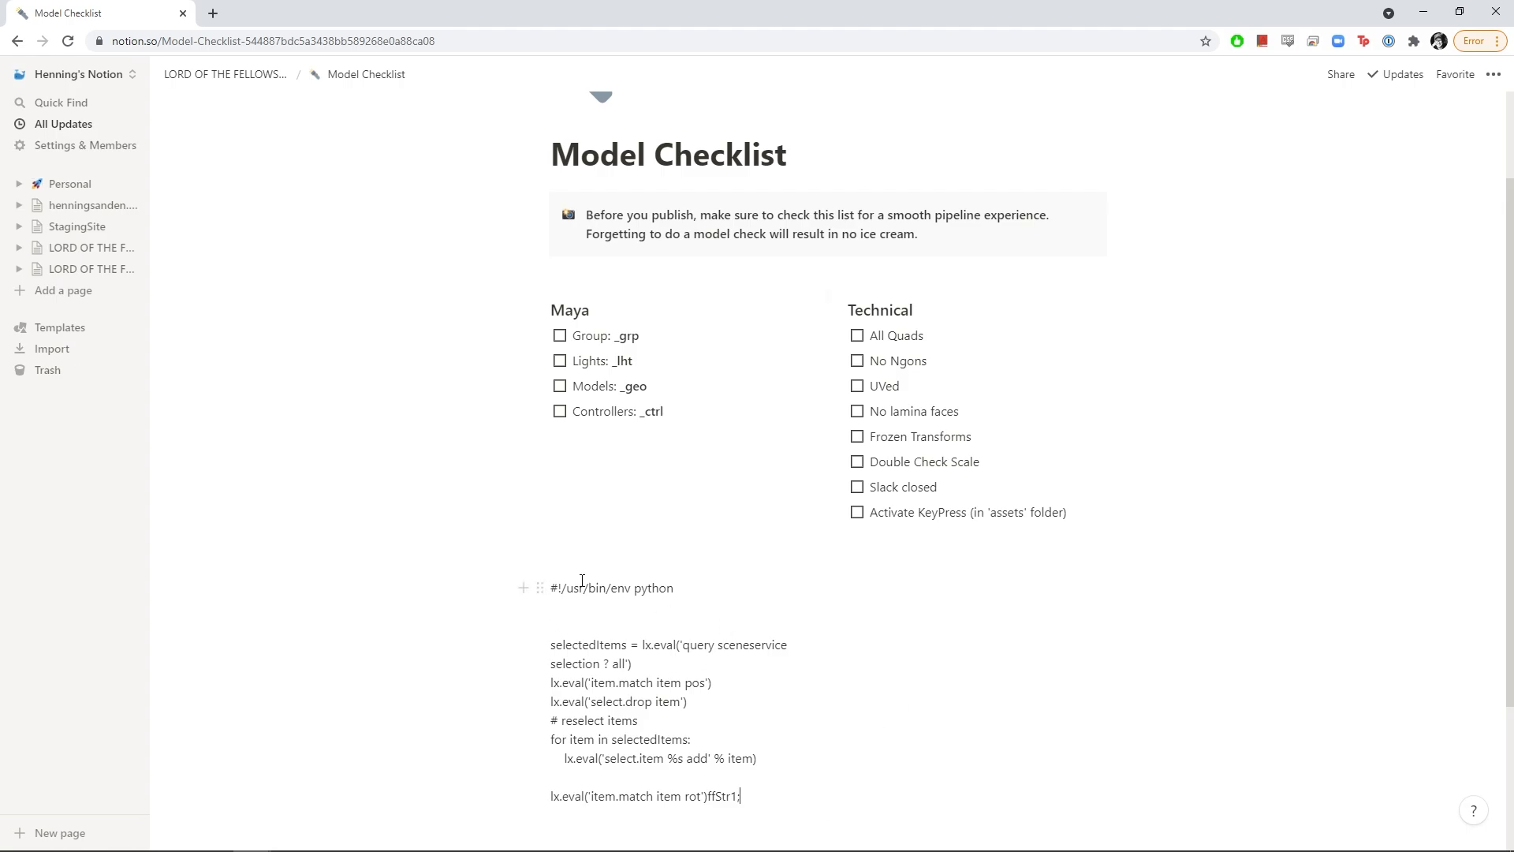
{"action": "scroll", "coordinate": [950, 581], "scroll_direction": "down", "scroll_amount": 1}
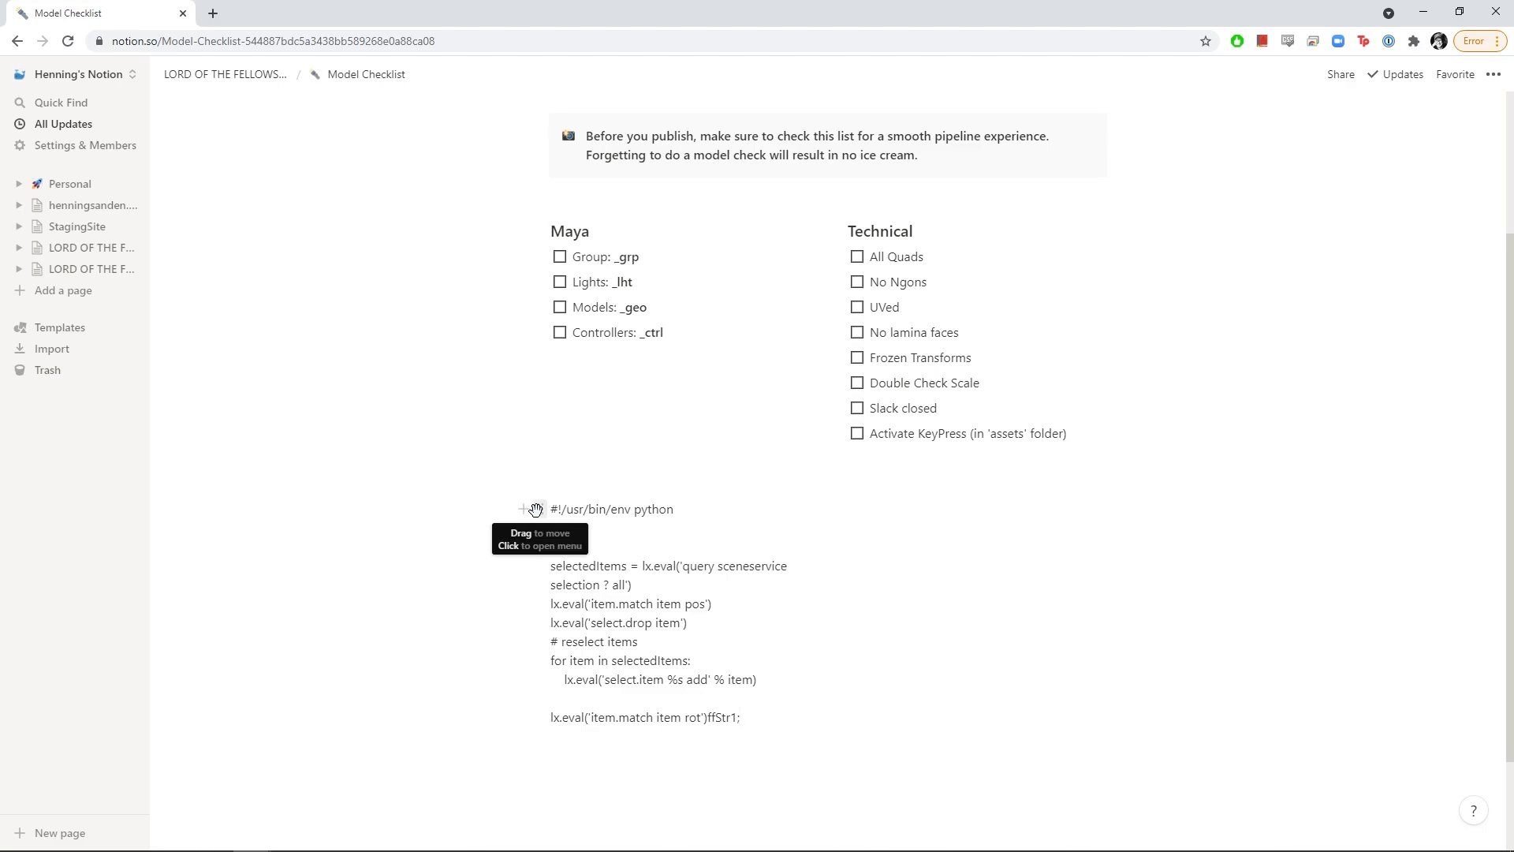
{"action": "left_click", "coordinate": [536, 509]}
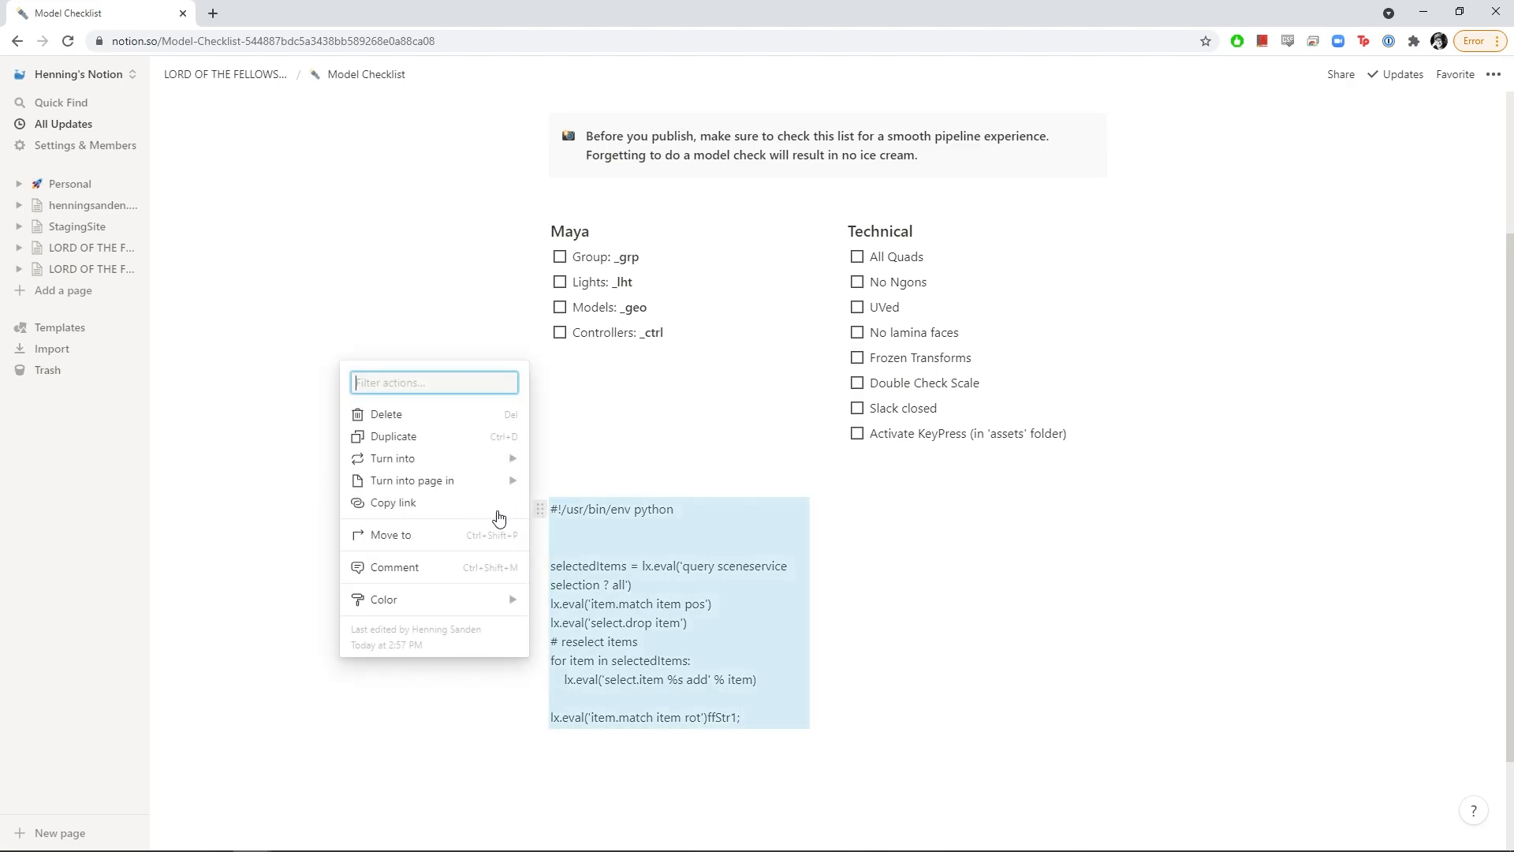
{"action": "mouse_move", "coordinate": [503, 465]}
{"action": "left_click", "coordinate": [577, 513]}
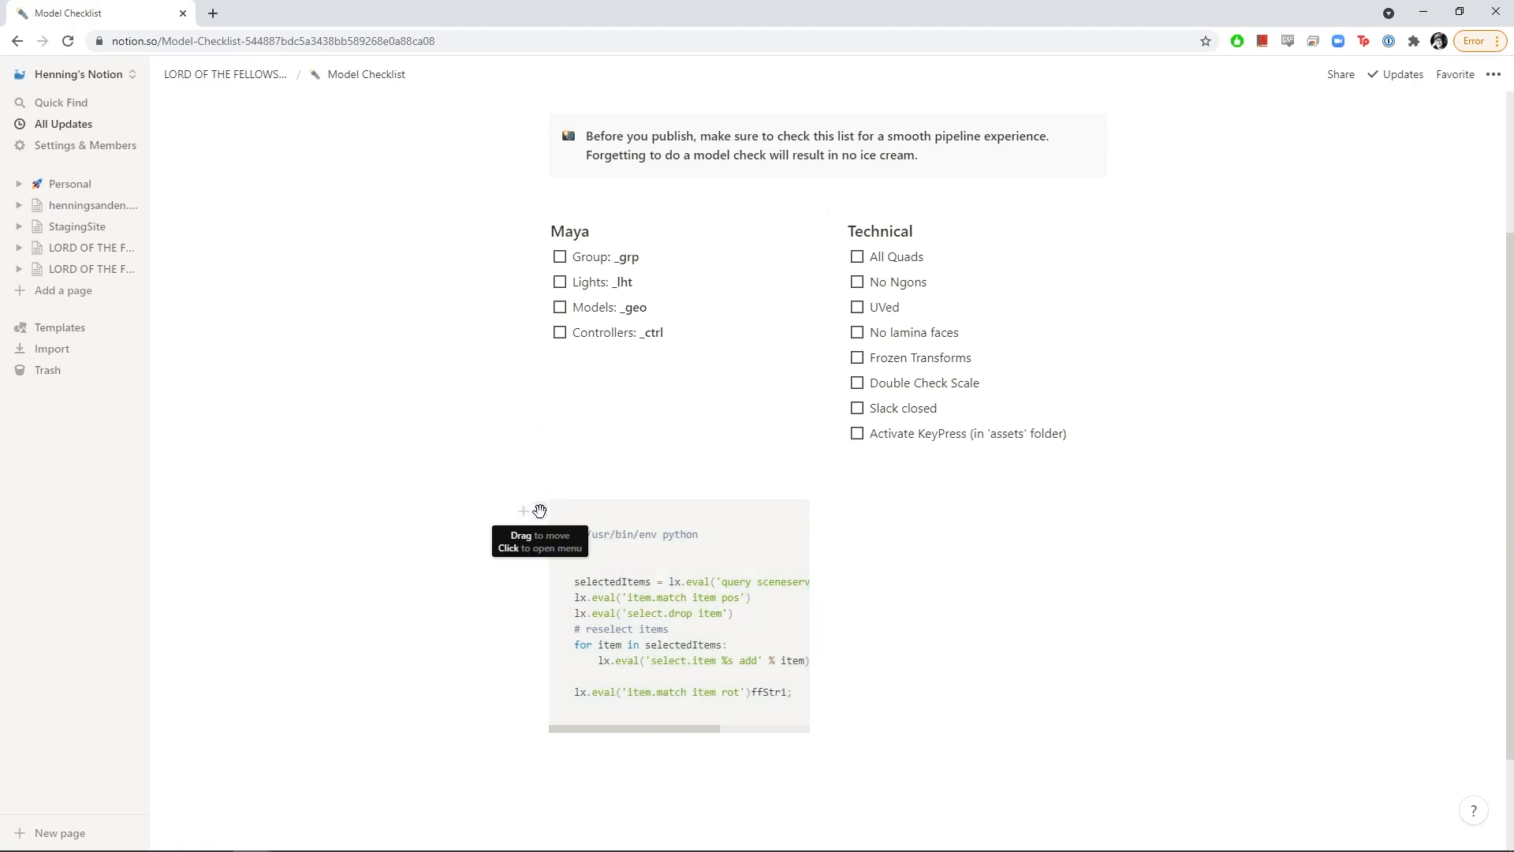
{"action": "left_click_drag", "start_coordinate": [540, 511], "coordinate": [666, 759]}
{"action": "left_click", "coordinate": [821, 726]}
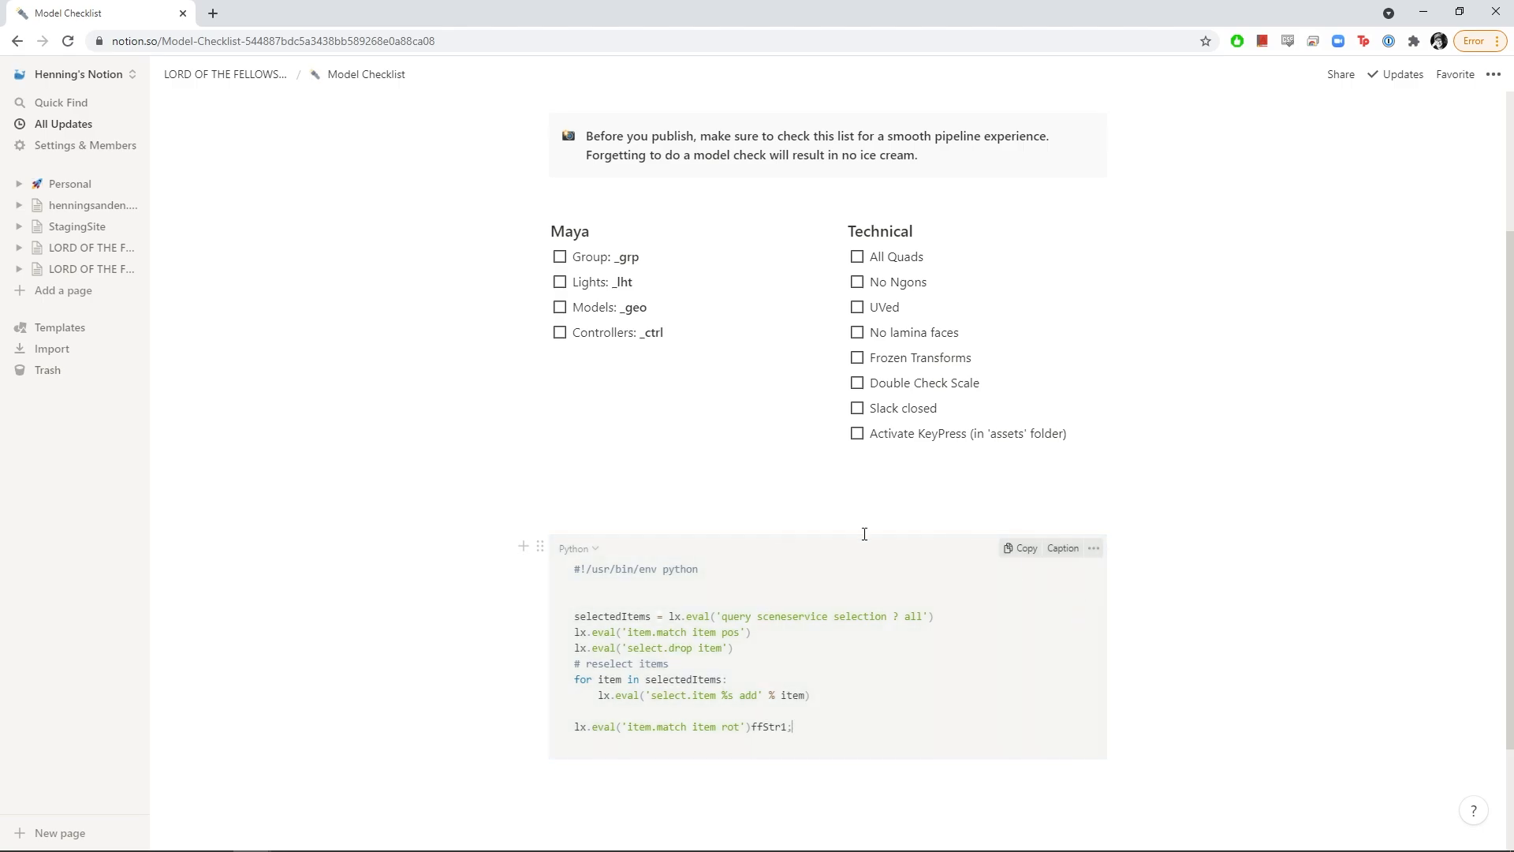
{"action": "left_click_drag", "start_coordinate": [795, 727], "coordinate": [575, 556]}
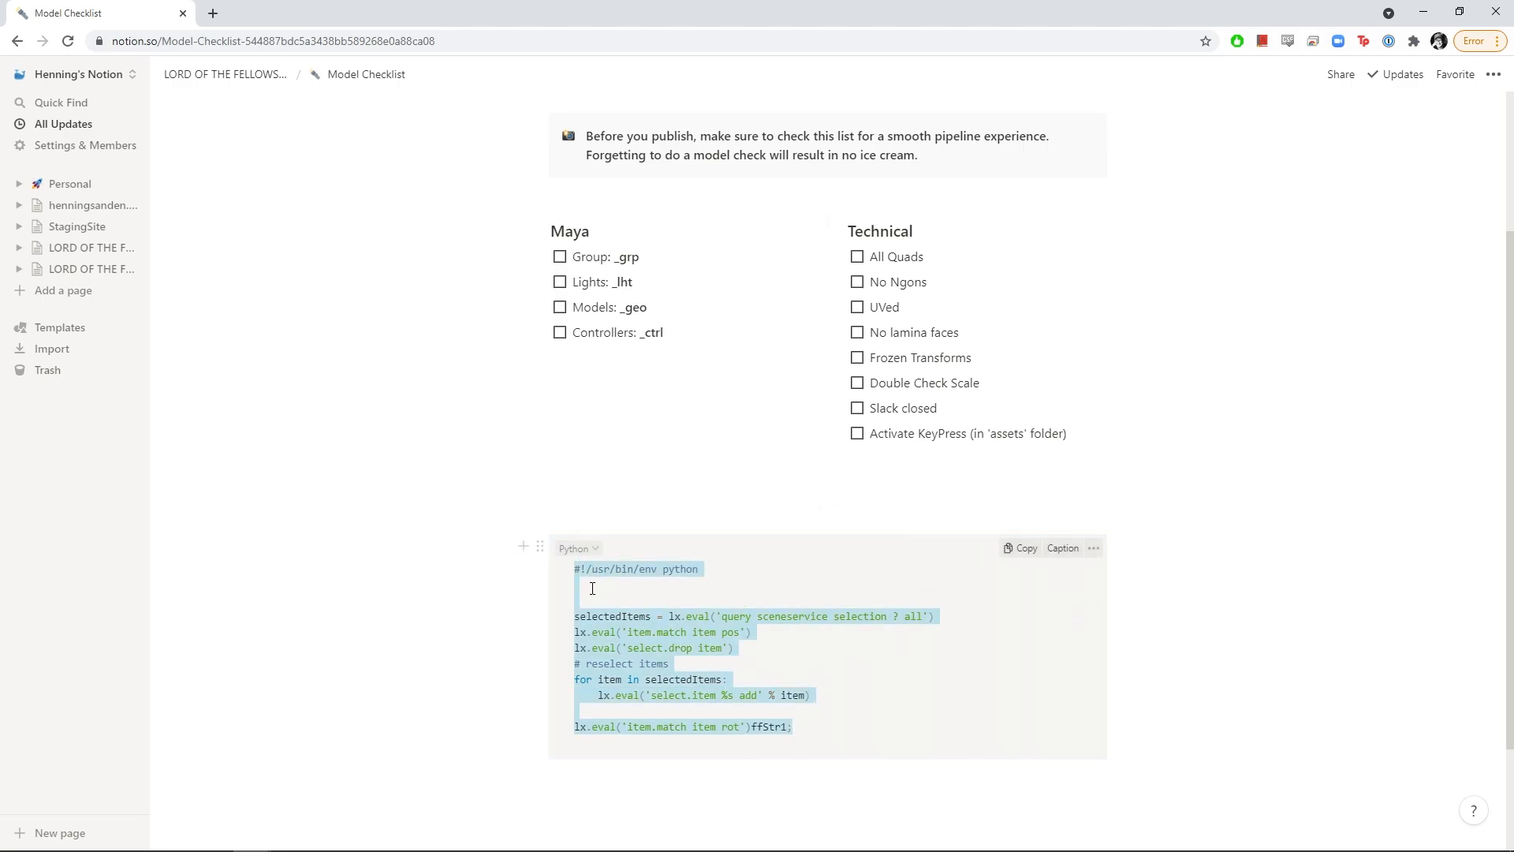
{"action": "left_click", "coordinate": [733, 633]}
{"action": "left_click", "coordinate": [574, 549]}
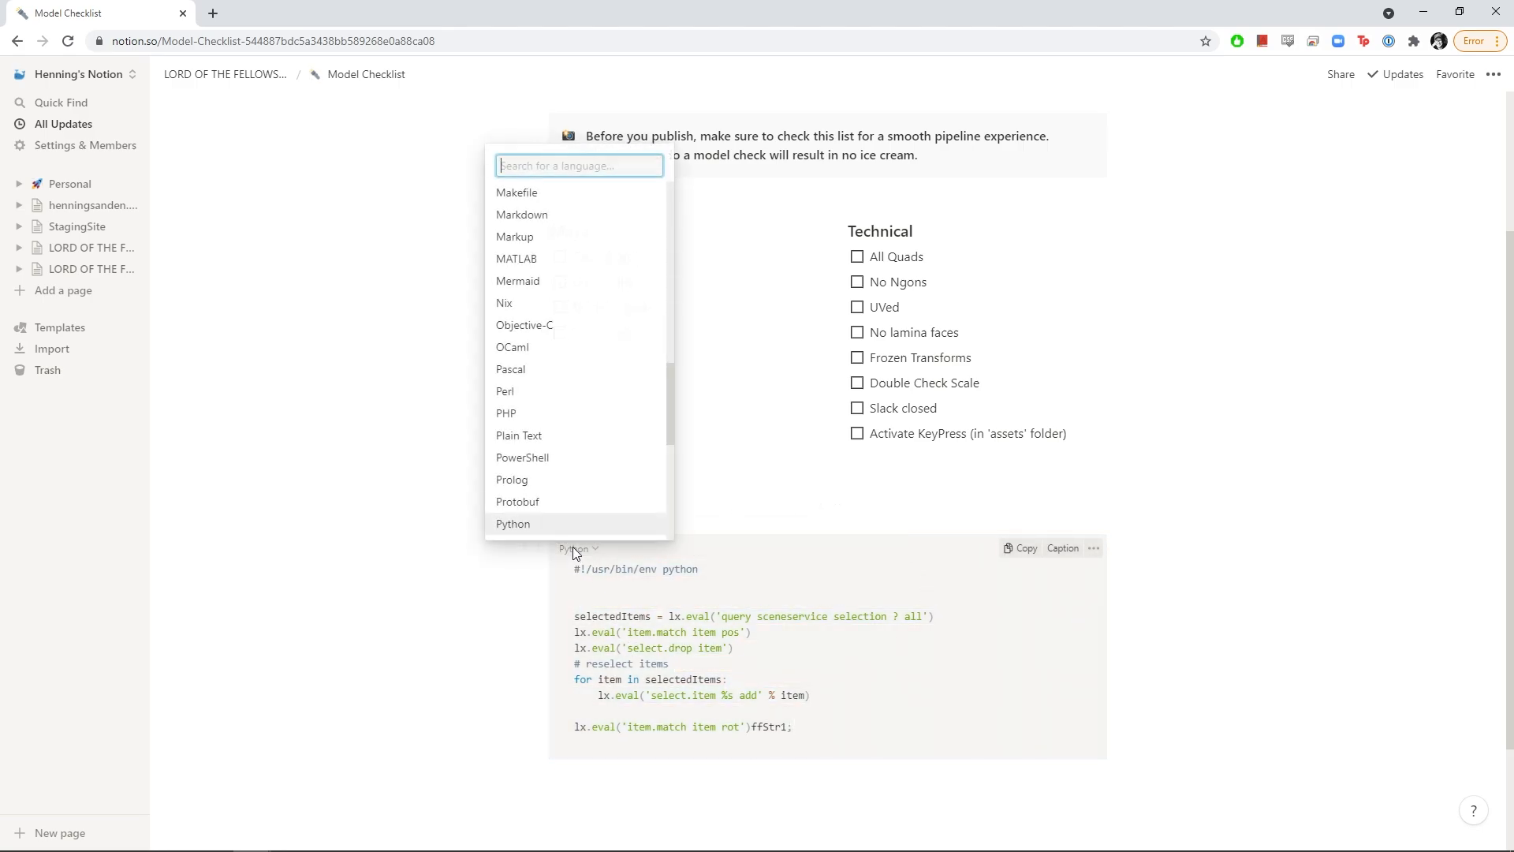
{"action": "scroll", "coordinate": [569, 495], "scroll_direction": "down", "scroll_amount": 1}
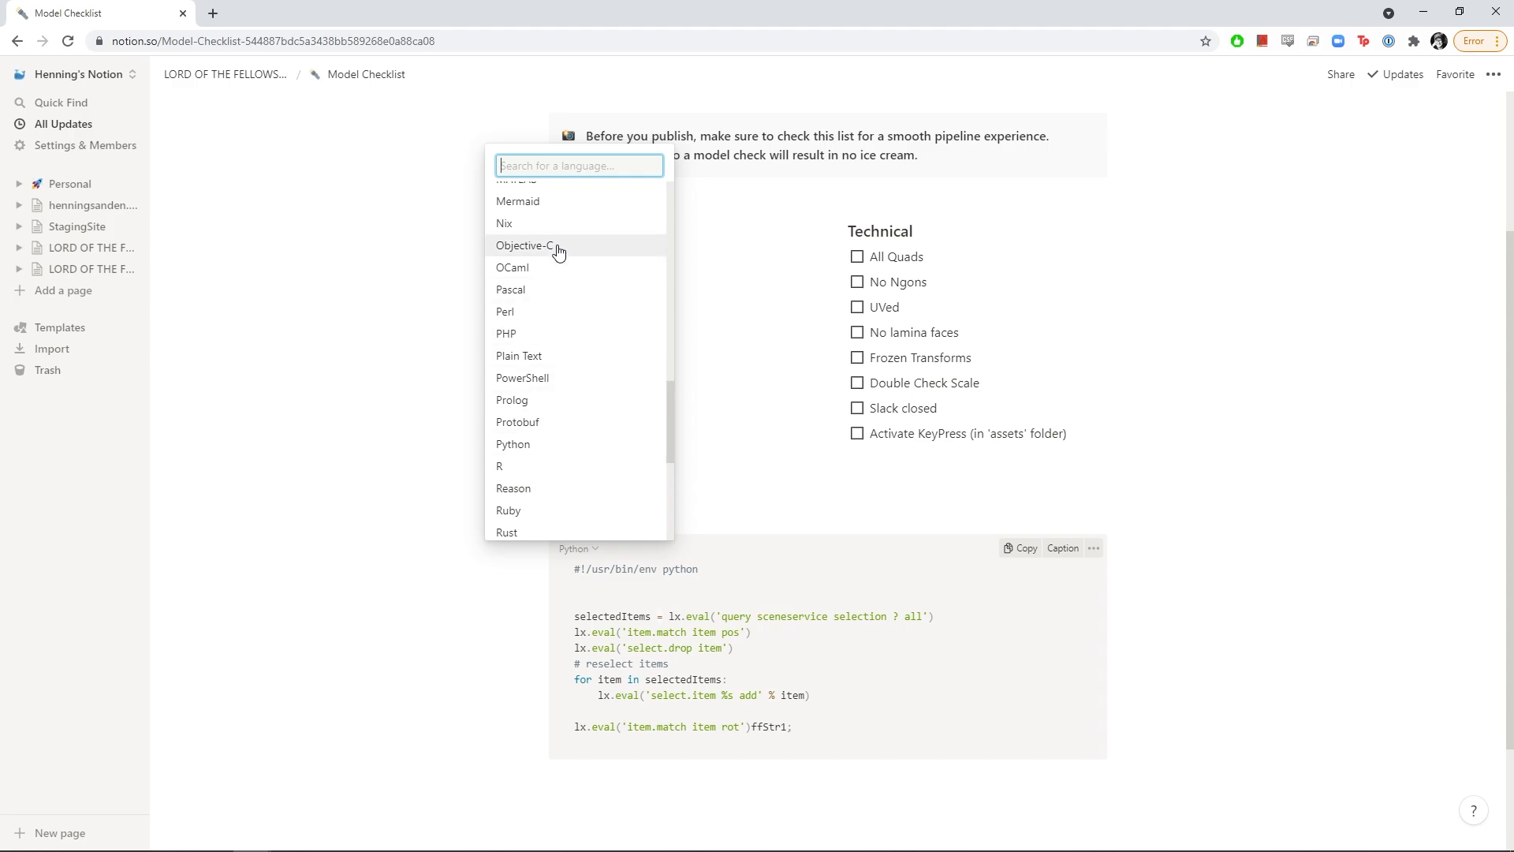
{"action": "type", "text": ".el"}
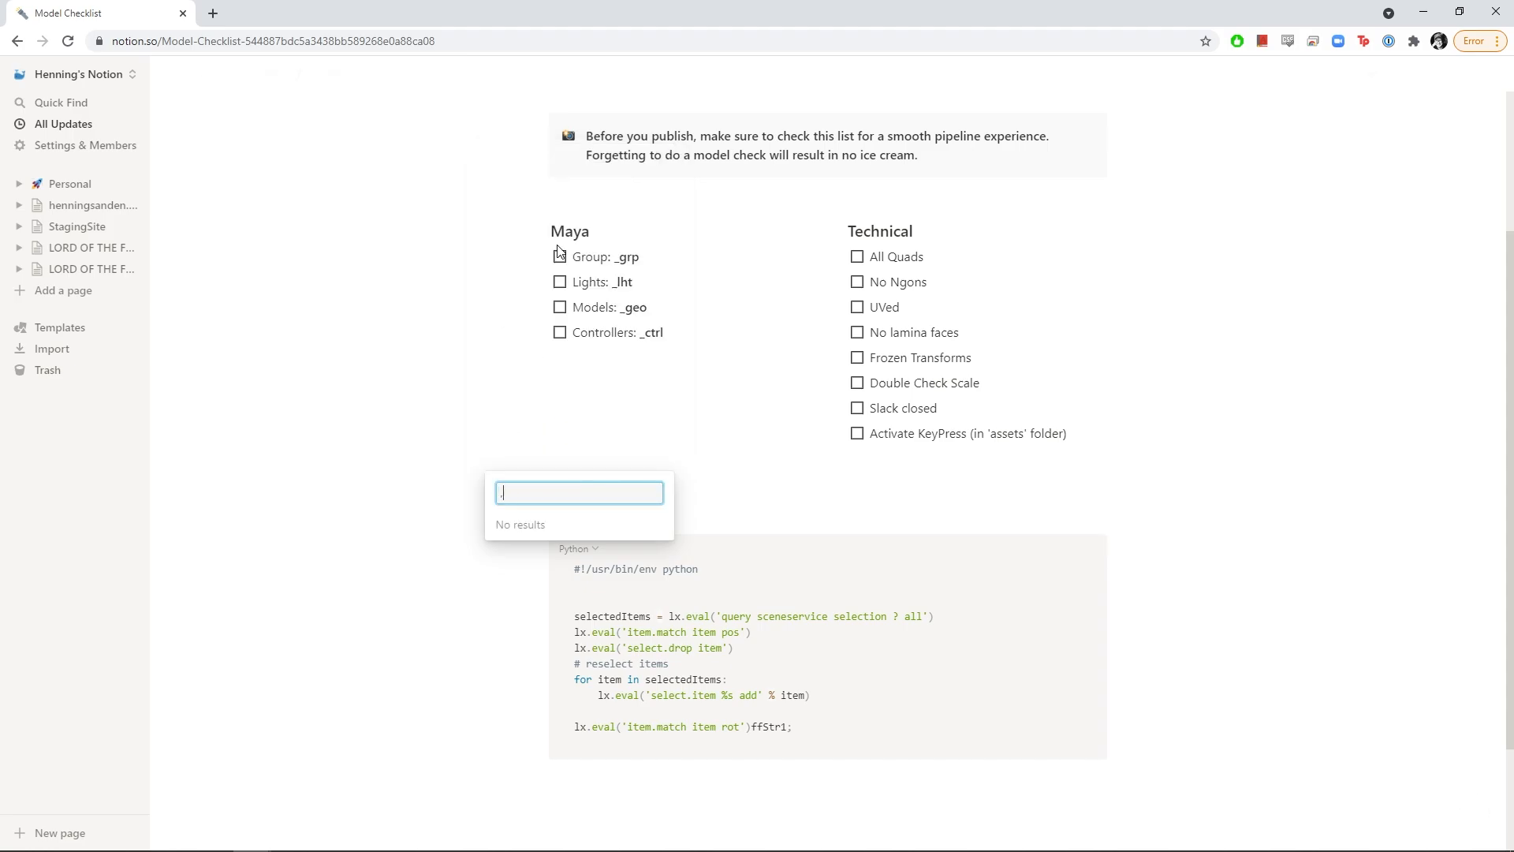
{"action": "key", "text": "BackSpace"}
{"action": "type", "text": "mel"}
{"action": "key", "text": "BackSpace"}
{"action": "key", "text": "BackSpace"}
{"action": "key", "text": "BackSpace"}
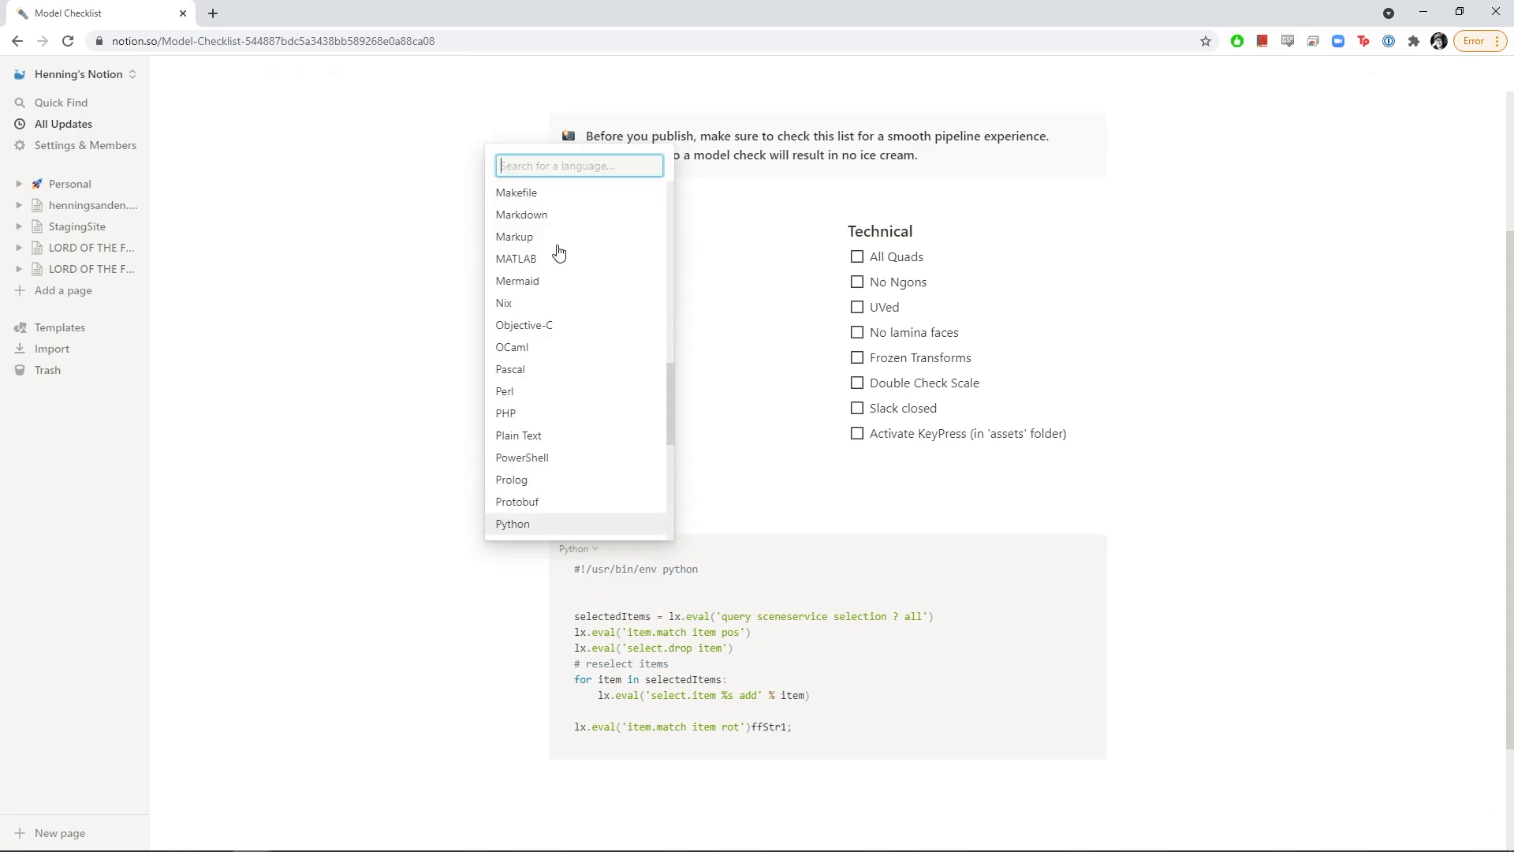
{"action": "left_click", "coordinate": [514, 524]}
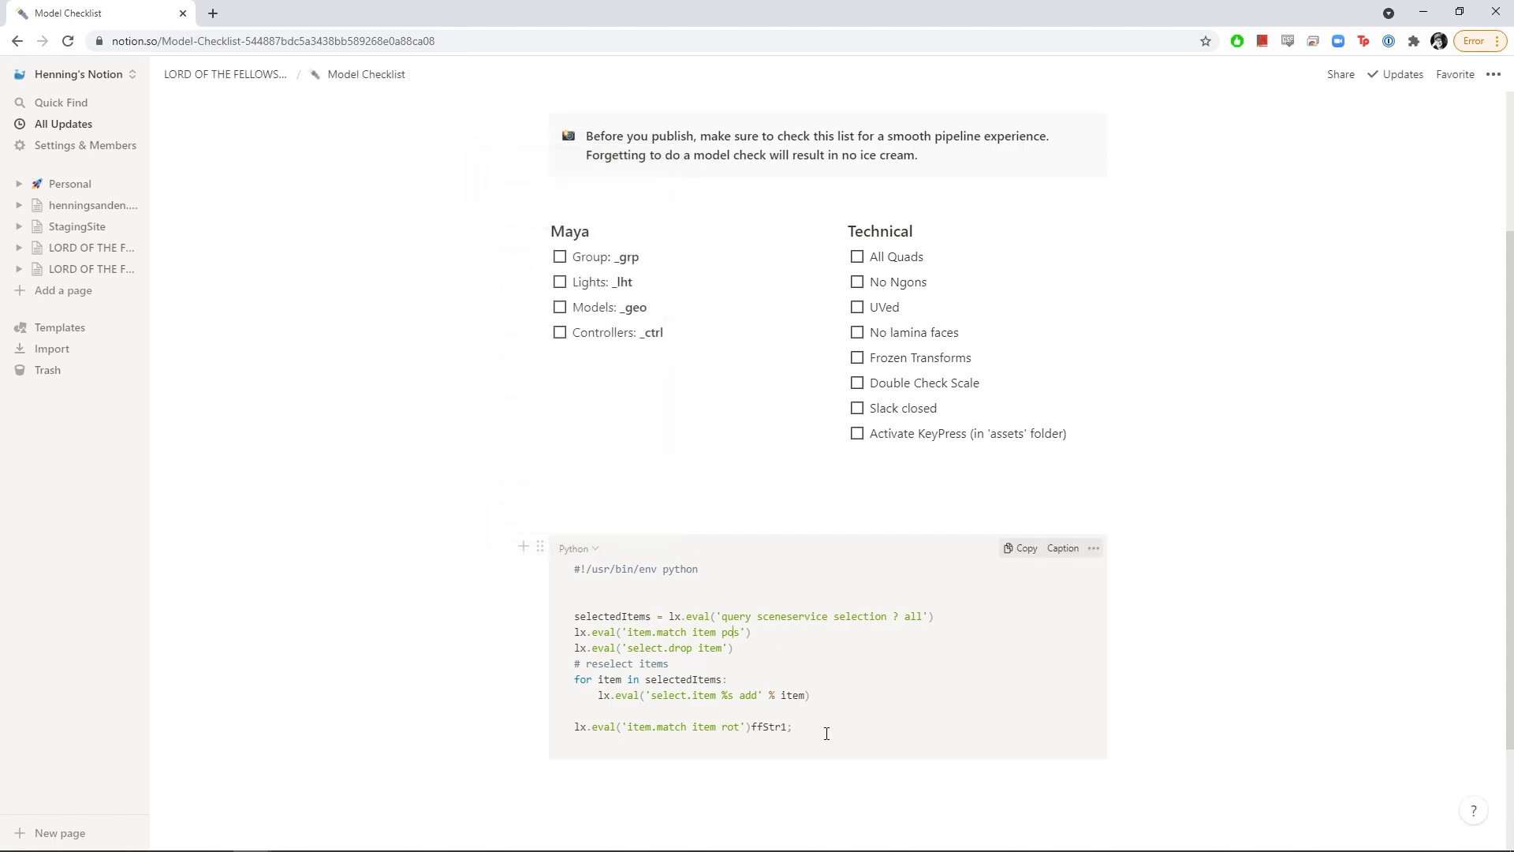
Write 'Code Snippets' above the Python code block and make it a Heading 3
{"action": "left_click", "coordinate": [623, 522]}
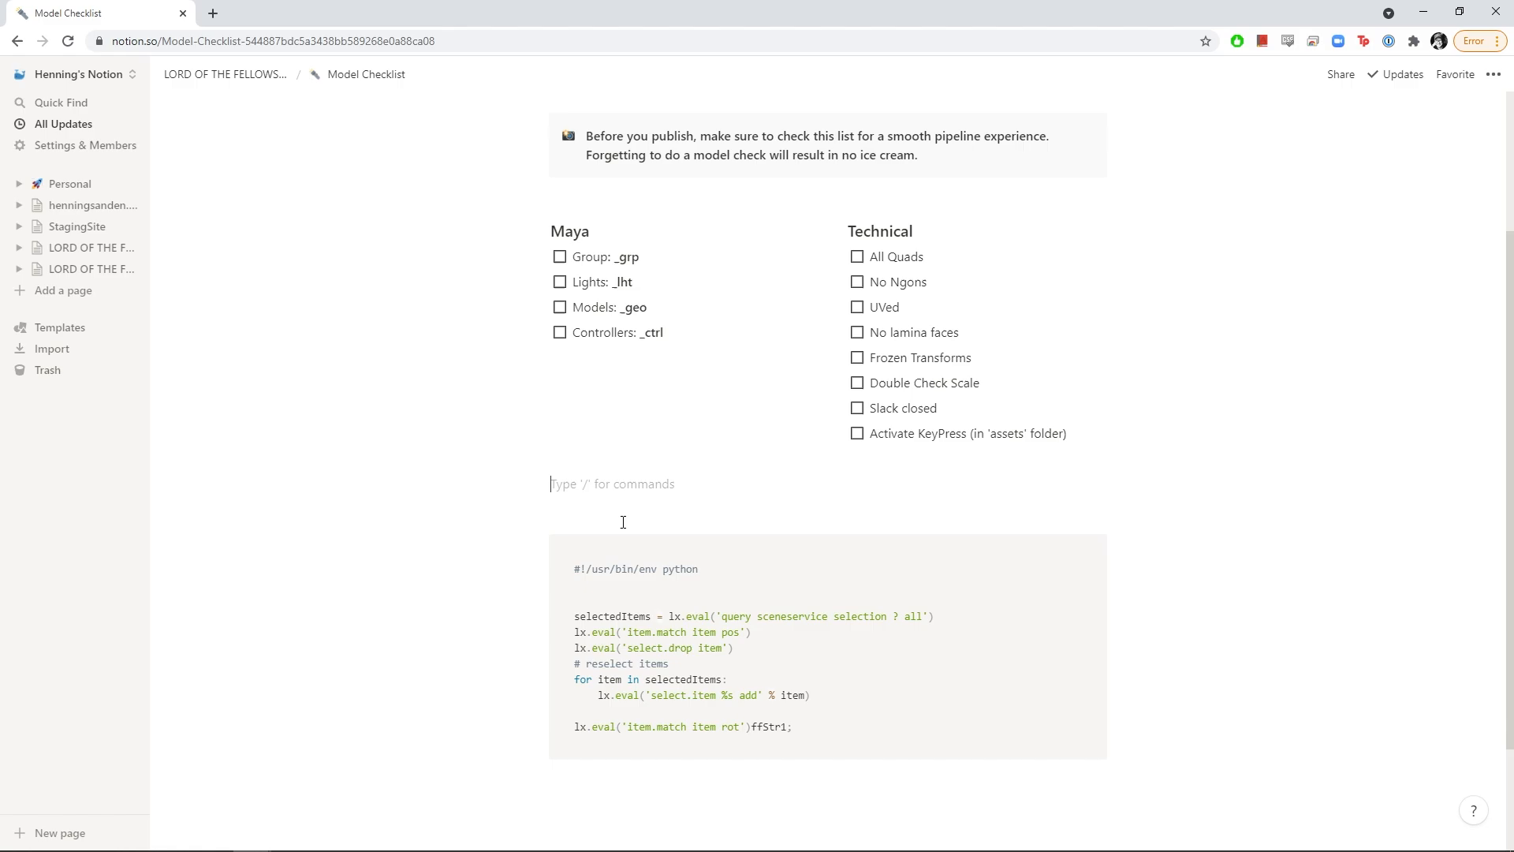
{"action": "type", "text": "co"}
{"action": "left_click", "coordinate": [539, 484]}
{"action": "mouse_move", "coordinate": [470, 440]}
{"action": "left_click", "coordinate": [619, 355]}
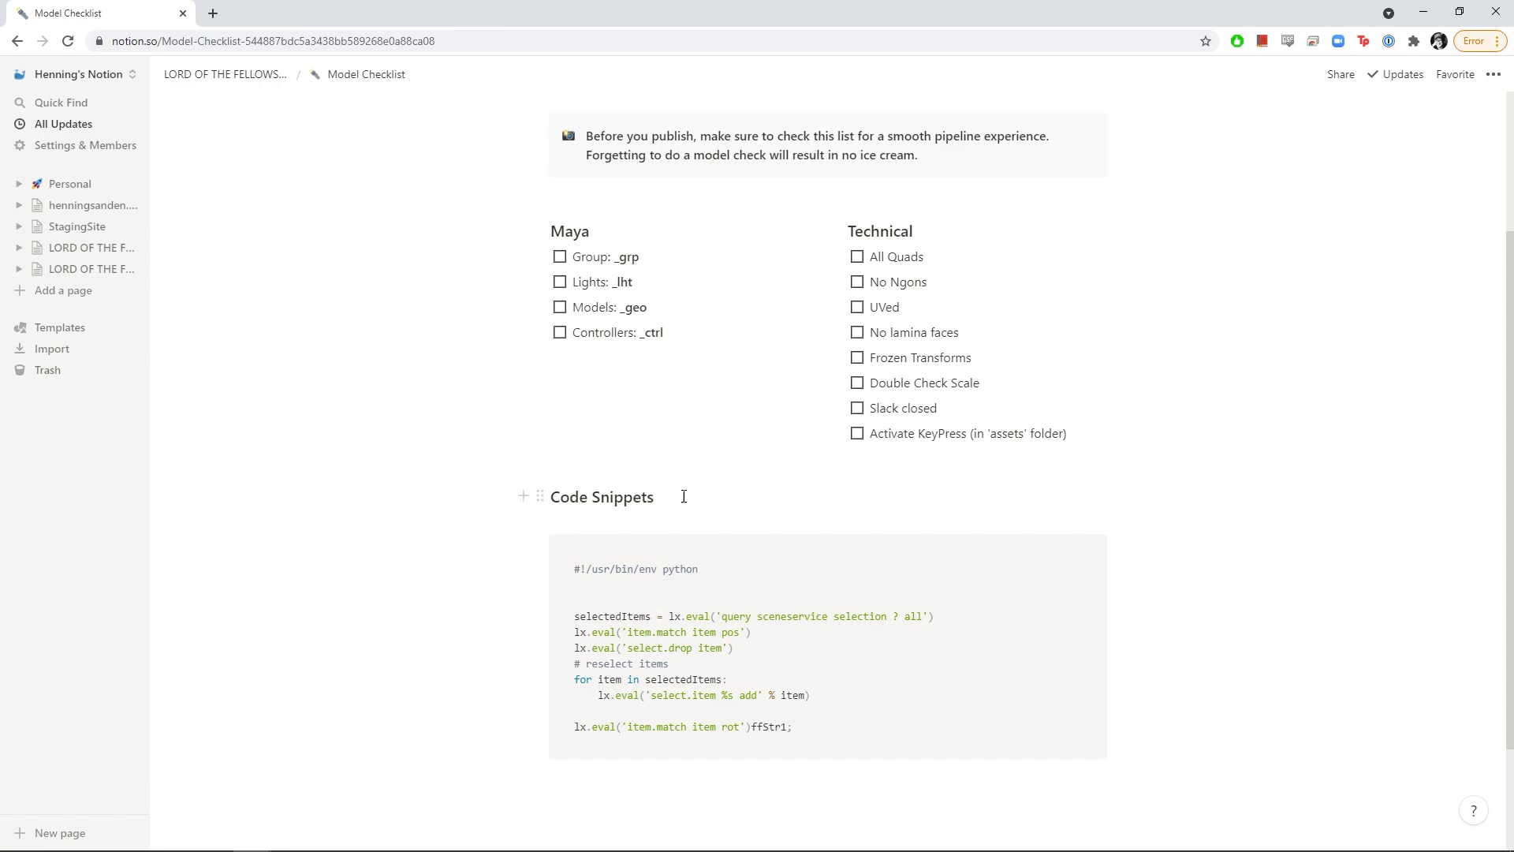
{"action": "left_click_drag", "start_coordinate": [811, 744], "coordinate": [572, 561]}
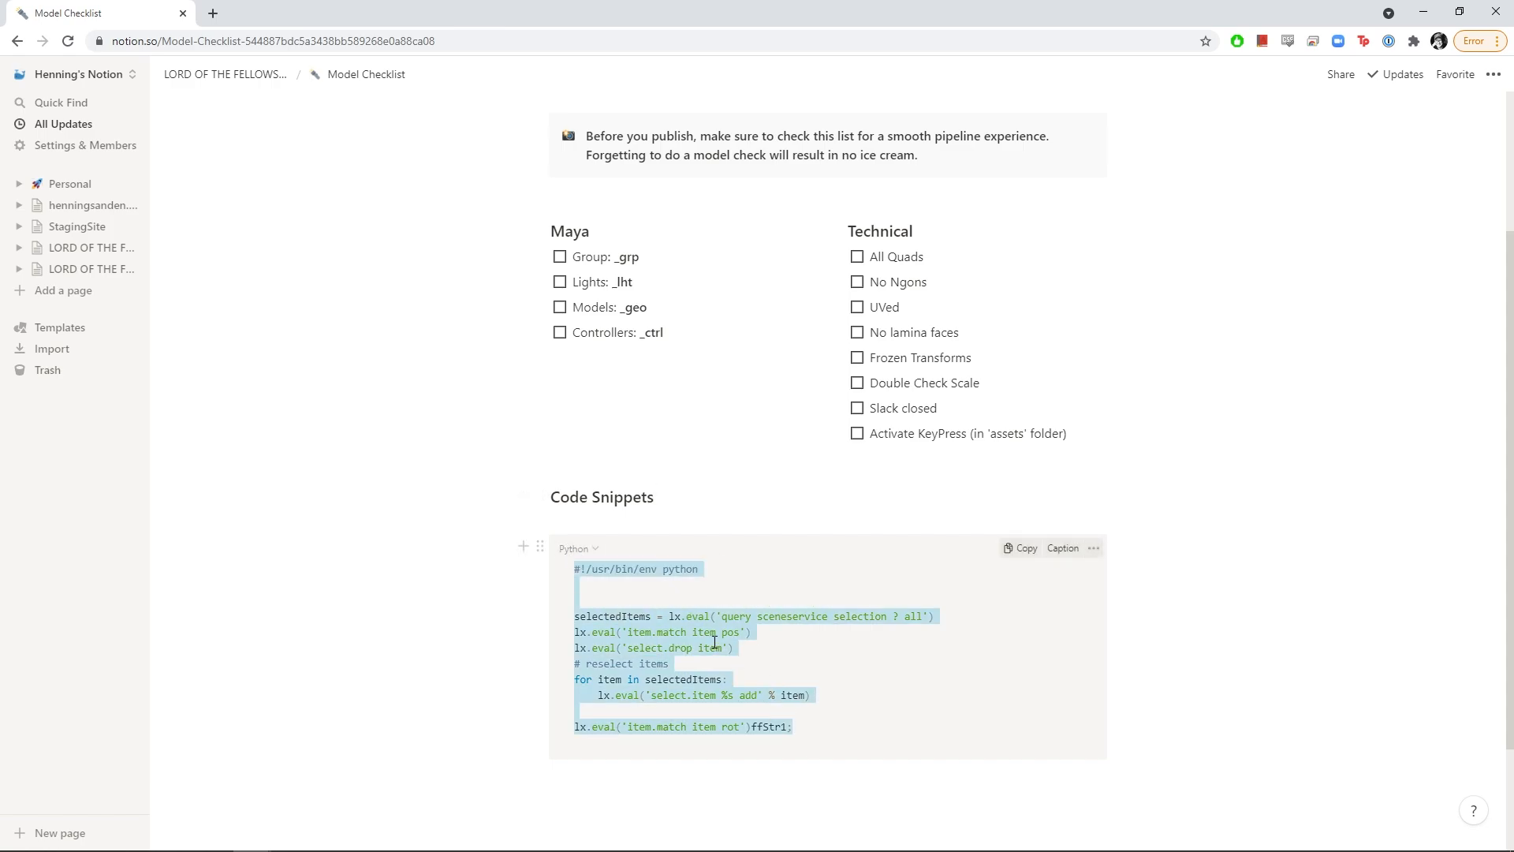
{"action": "left_click", "coordinate": [693, 583]}
{"action": "scroll", "coordinate": [697, 574], "scroll_direction": "up", "scroll_amount": 3}
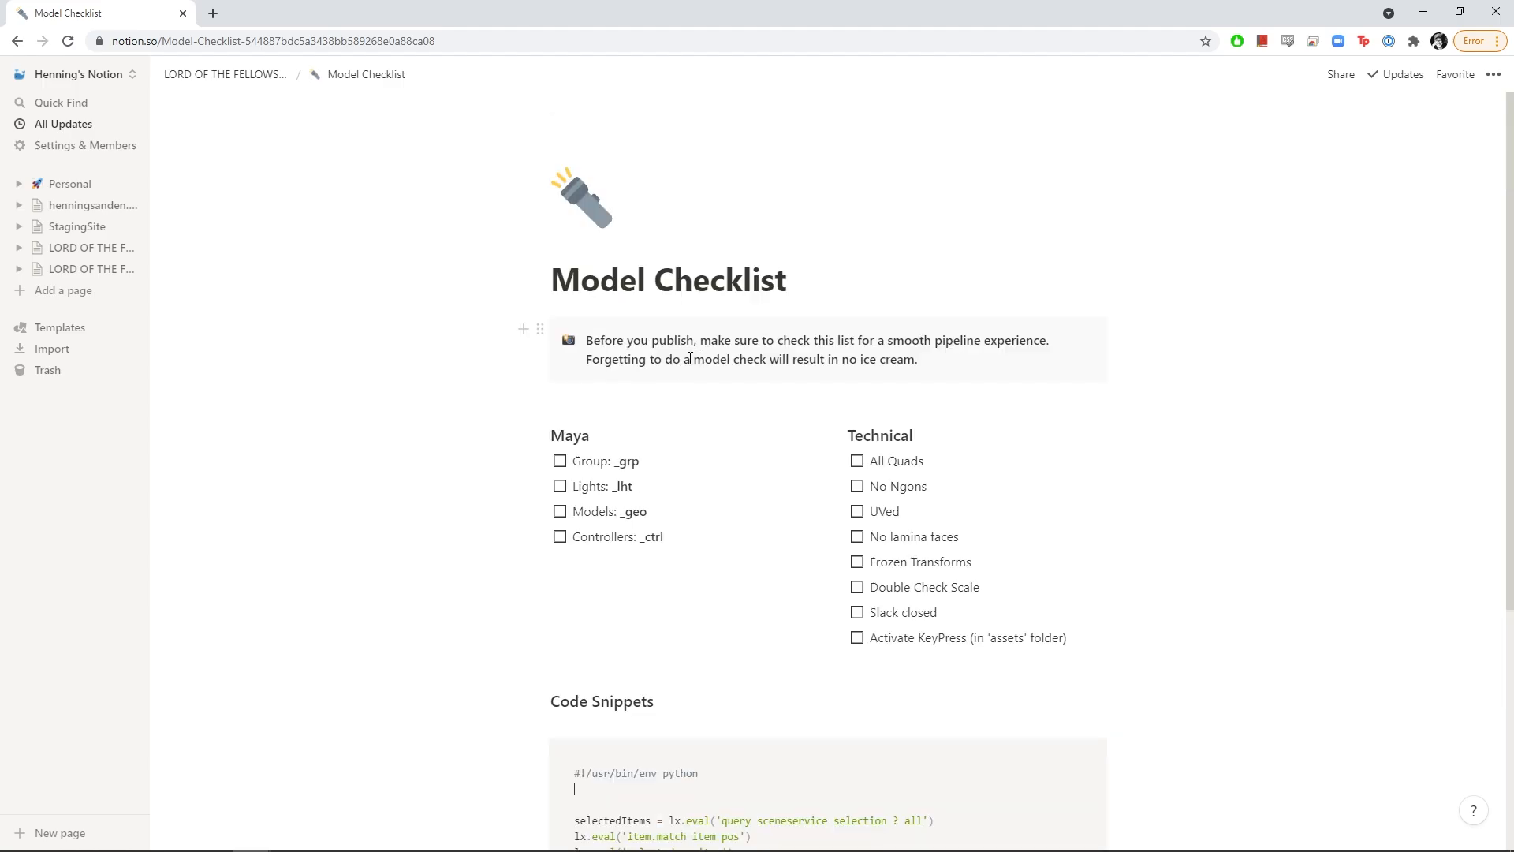
{"action": "scroll", "coordinate": [688, 355], "scroll_direction": "down", "scroll_amount": 5}
{"action": "scroll", "coordinate": [1004, 477], "scroll_direction": "up", "scroll_amount": 5}
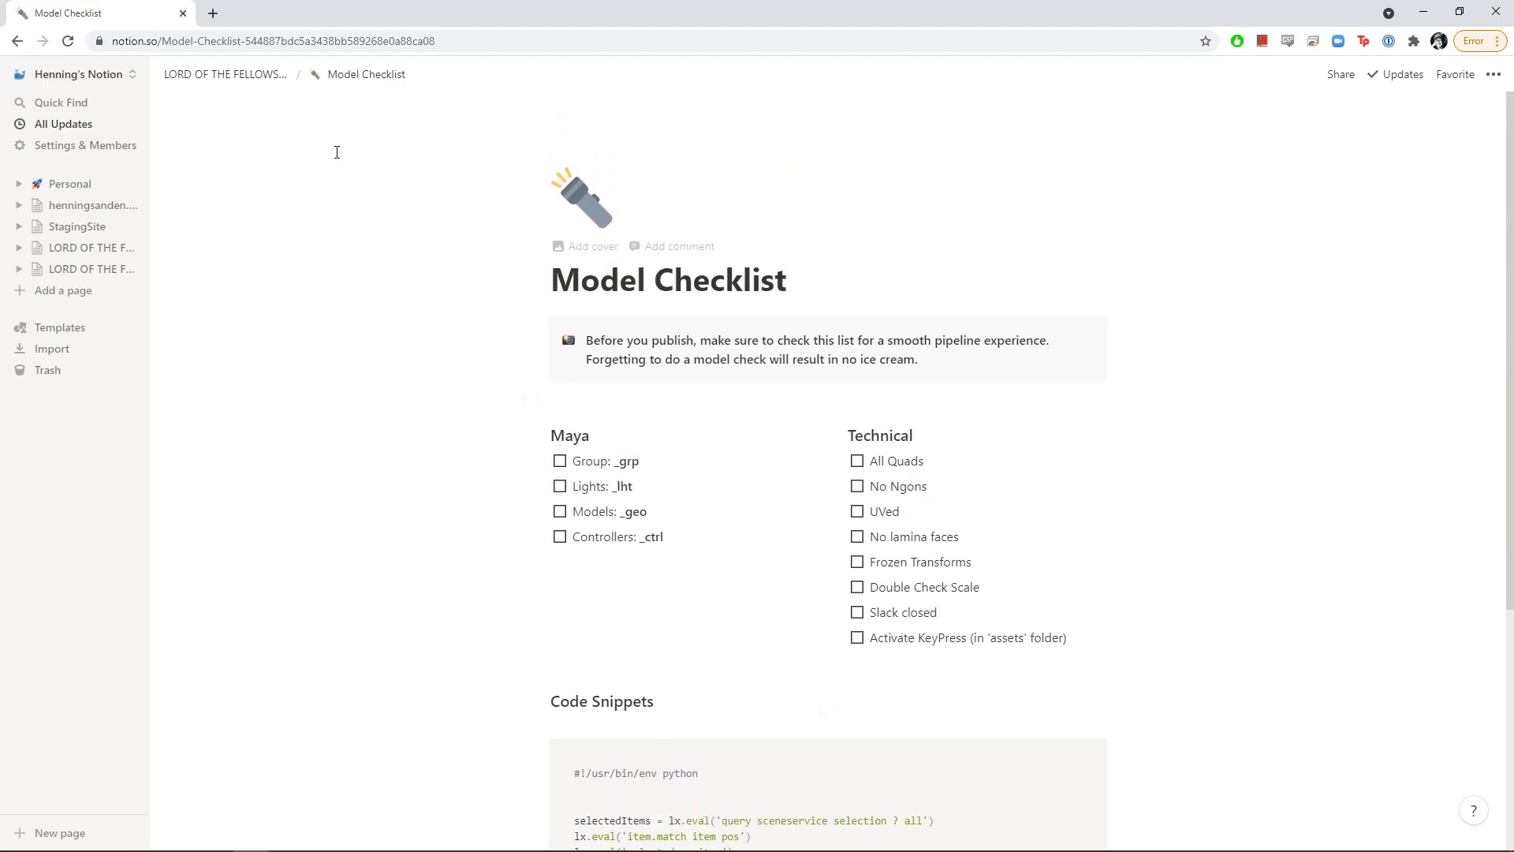
Go back to the LORD OF THE FELLOWSHIP OF THE TOWER page and start an empty line under Assets
{"action": "left_click", "coordinate": [282, 74]}
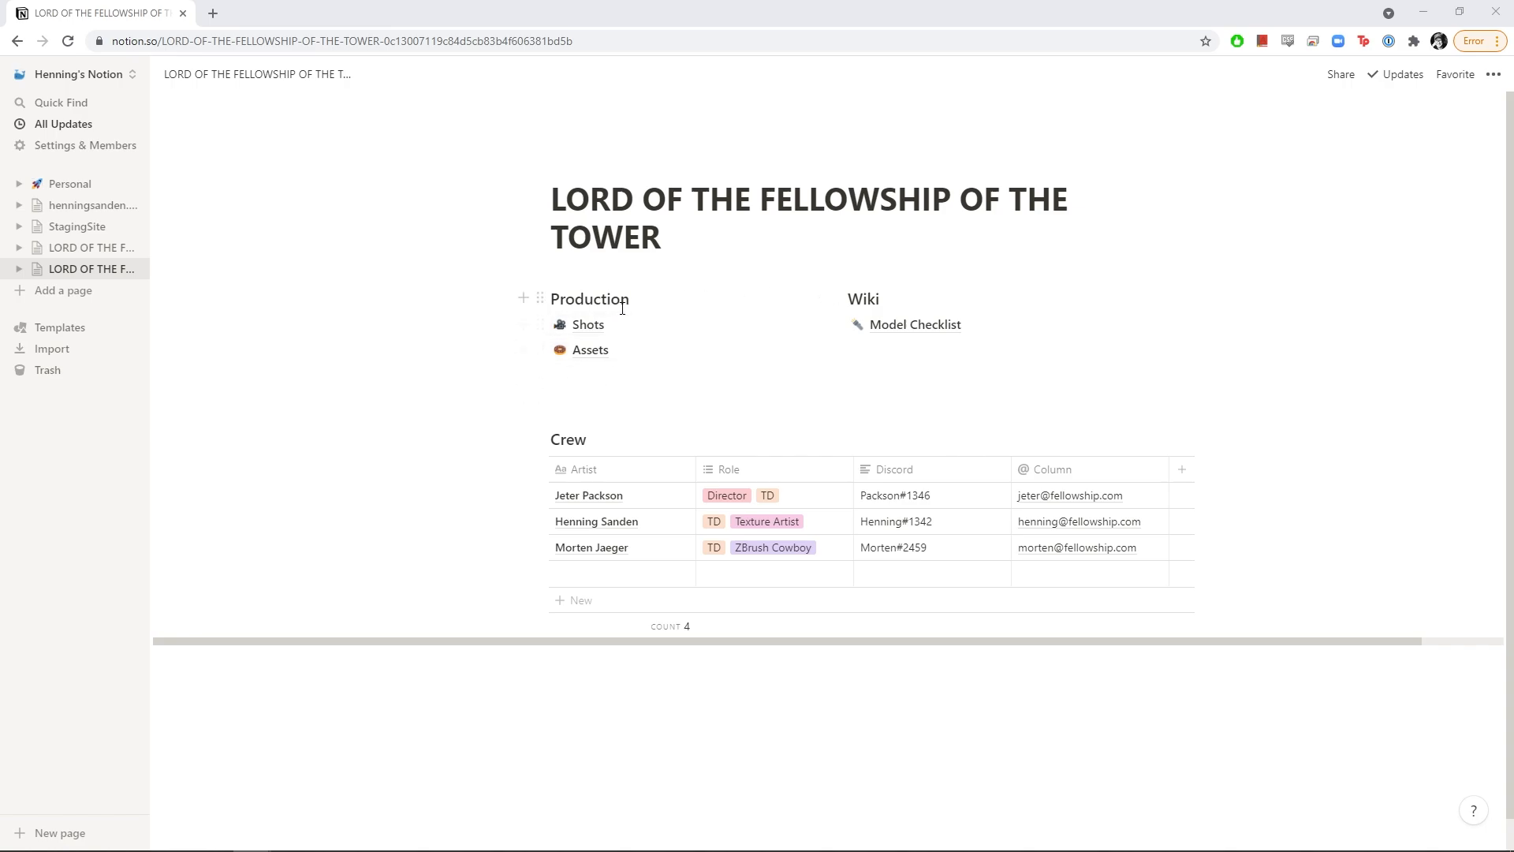
{"action": "left_click", "coordinate": [904, 348]}
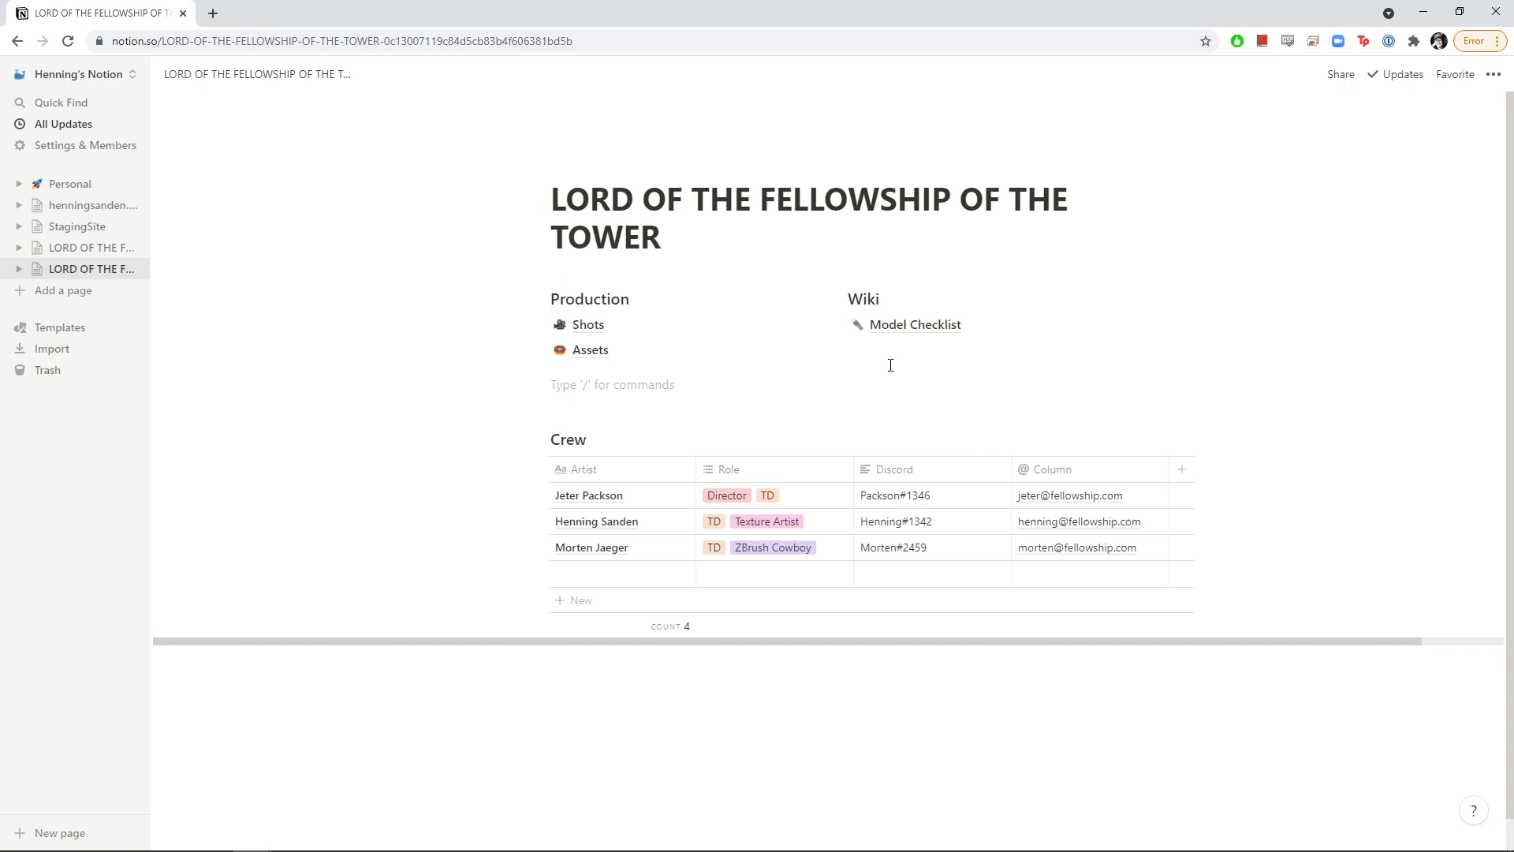
{"action": "left_click", "coordinate": [976, 336]}
{"action": "left_click", "coordinate": [206, 75]}
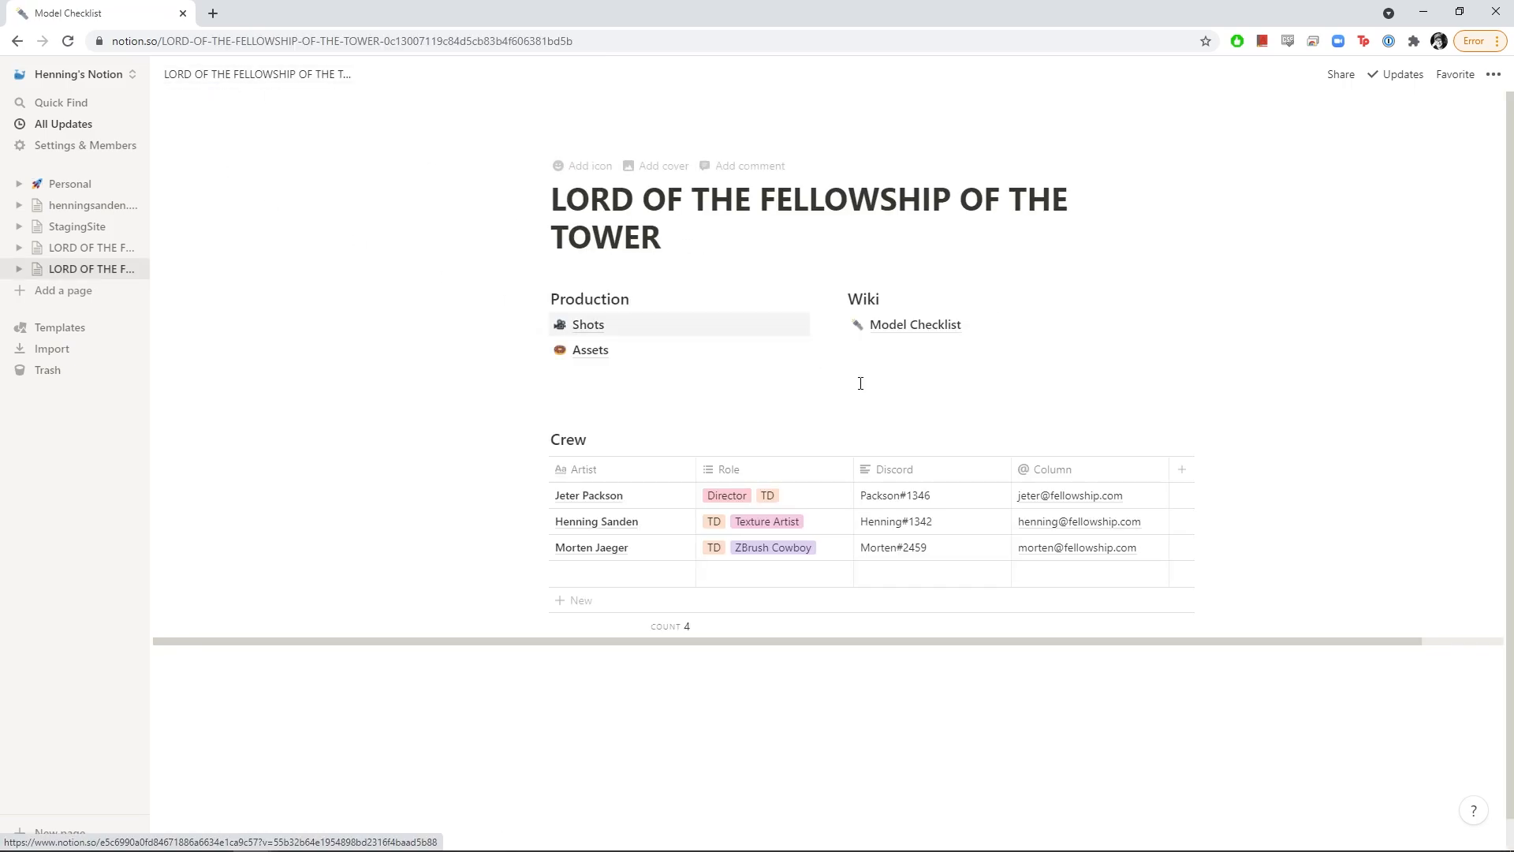
{"action": "left_click", "coordinate": [641, 385]}
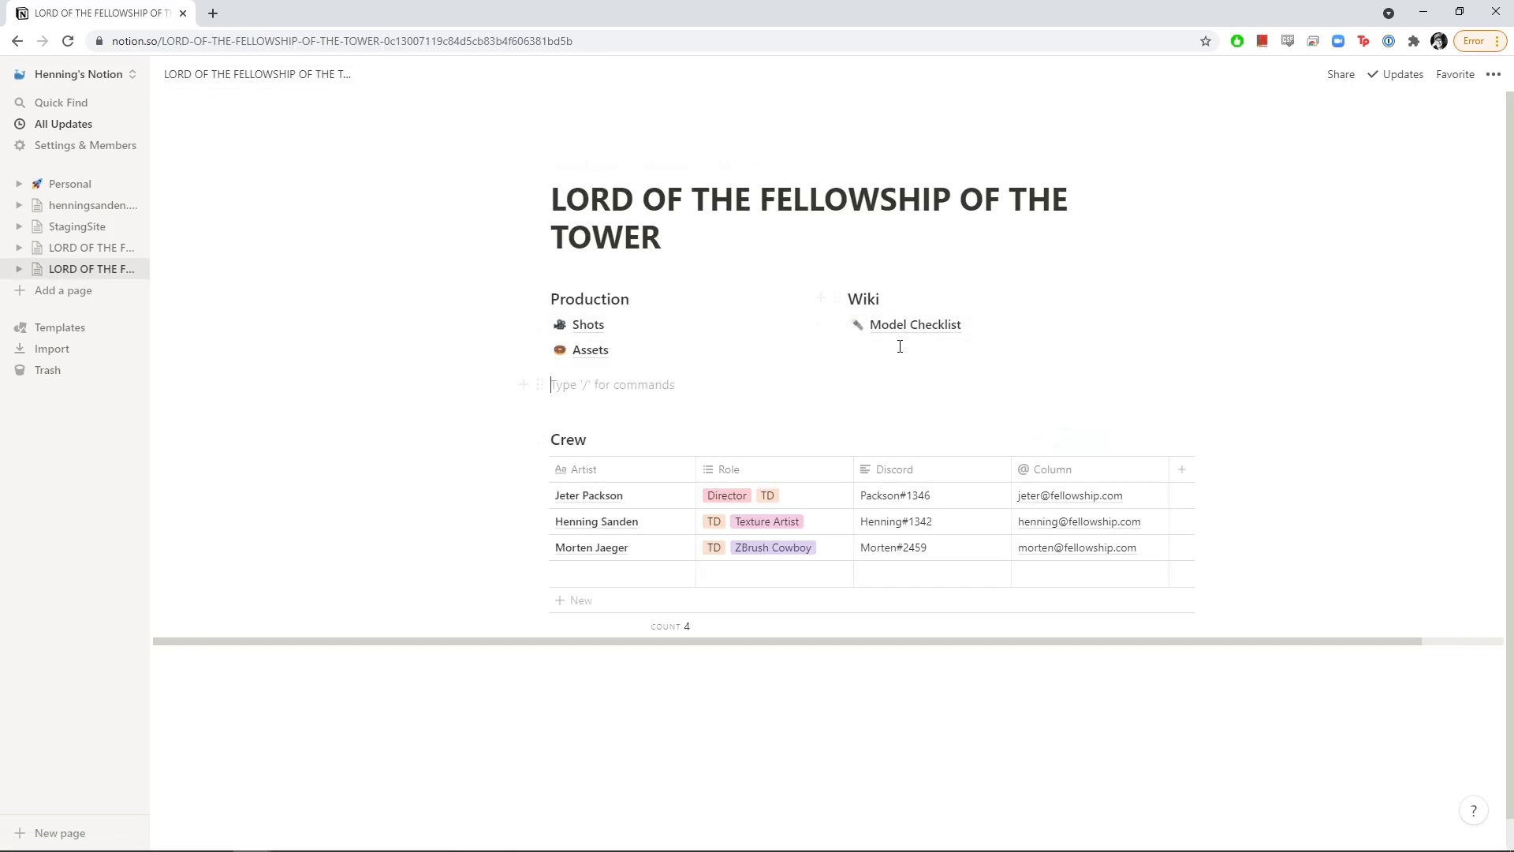
Create a /page sub-page named 'Displacement Settings' with a mountain emoji icon
{"action": "type", "text": "/page"}
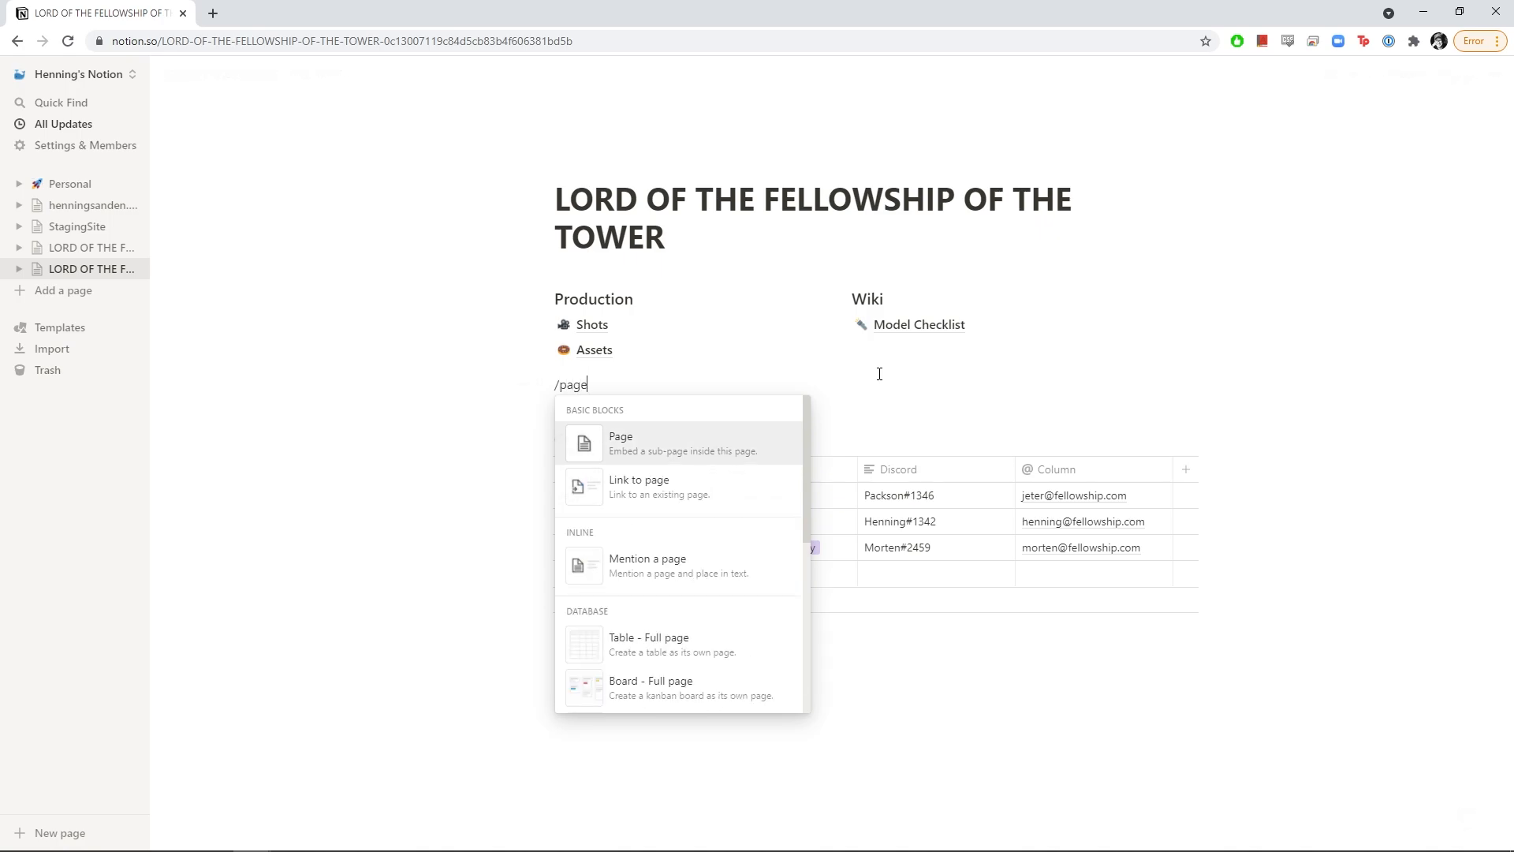
{"action": "key", "text": "Return"}
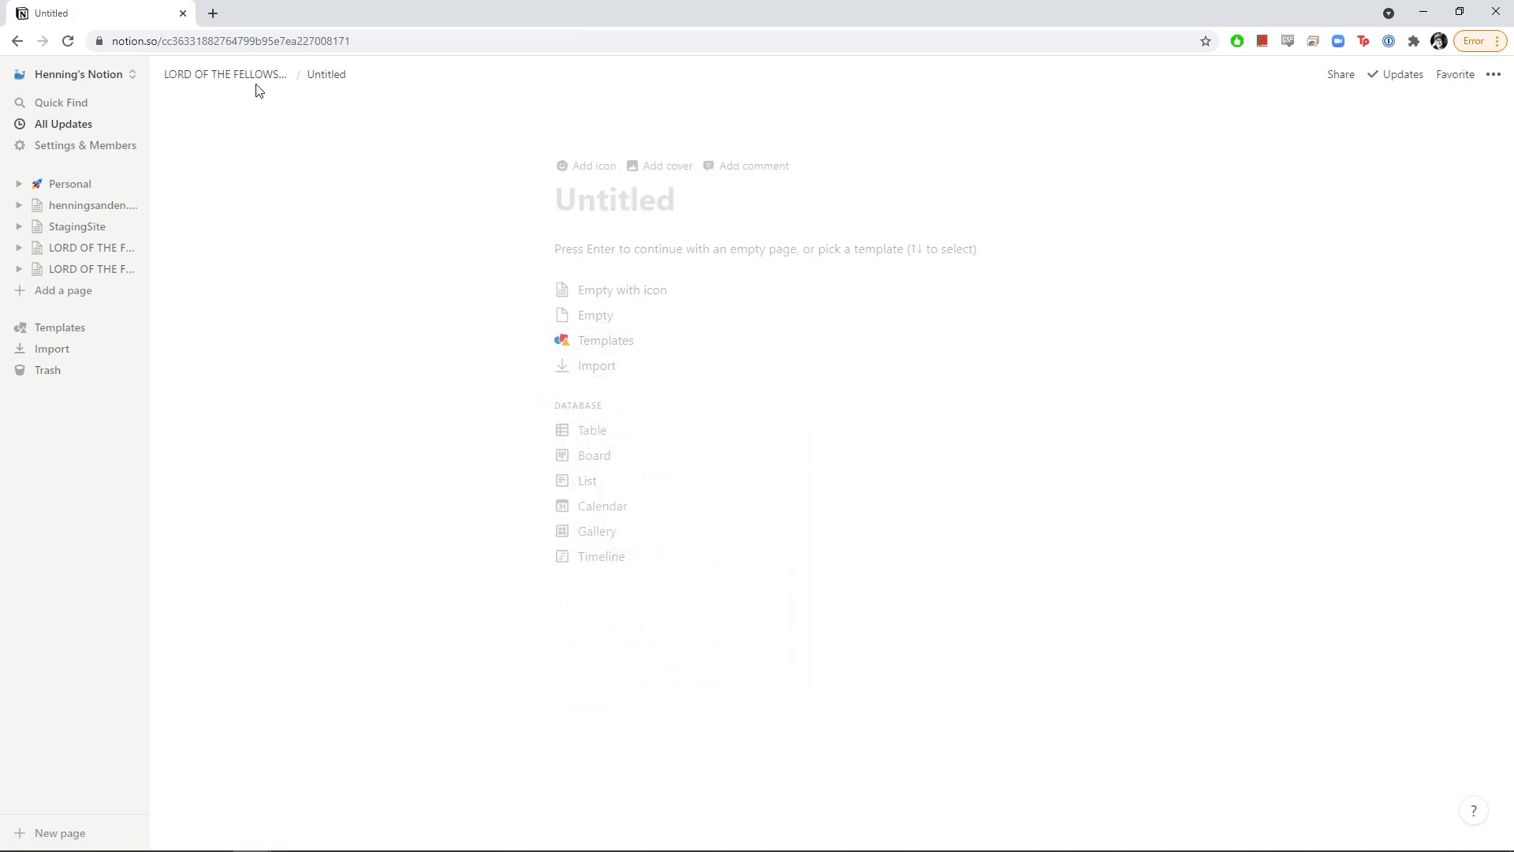
{"action": "type", "text": "Displa"}
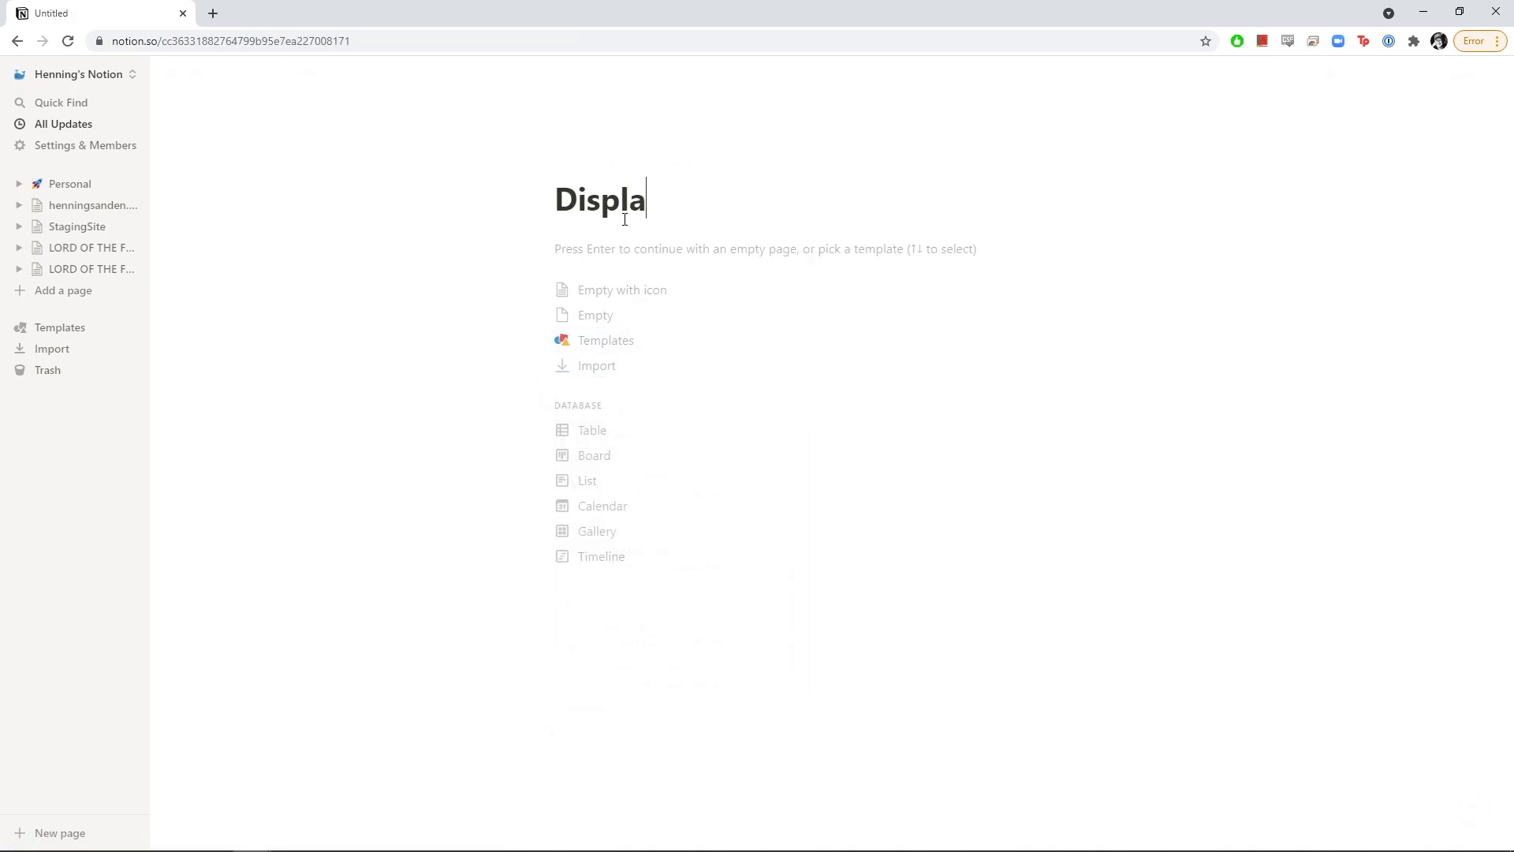
{"action": "type", "text": "cement Settings"}
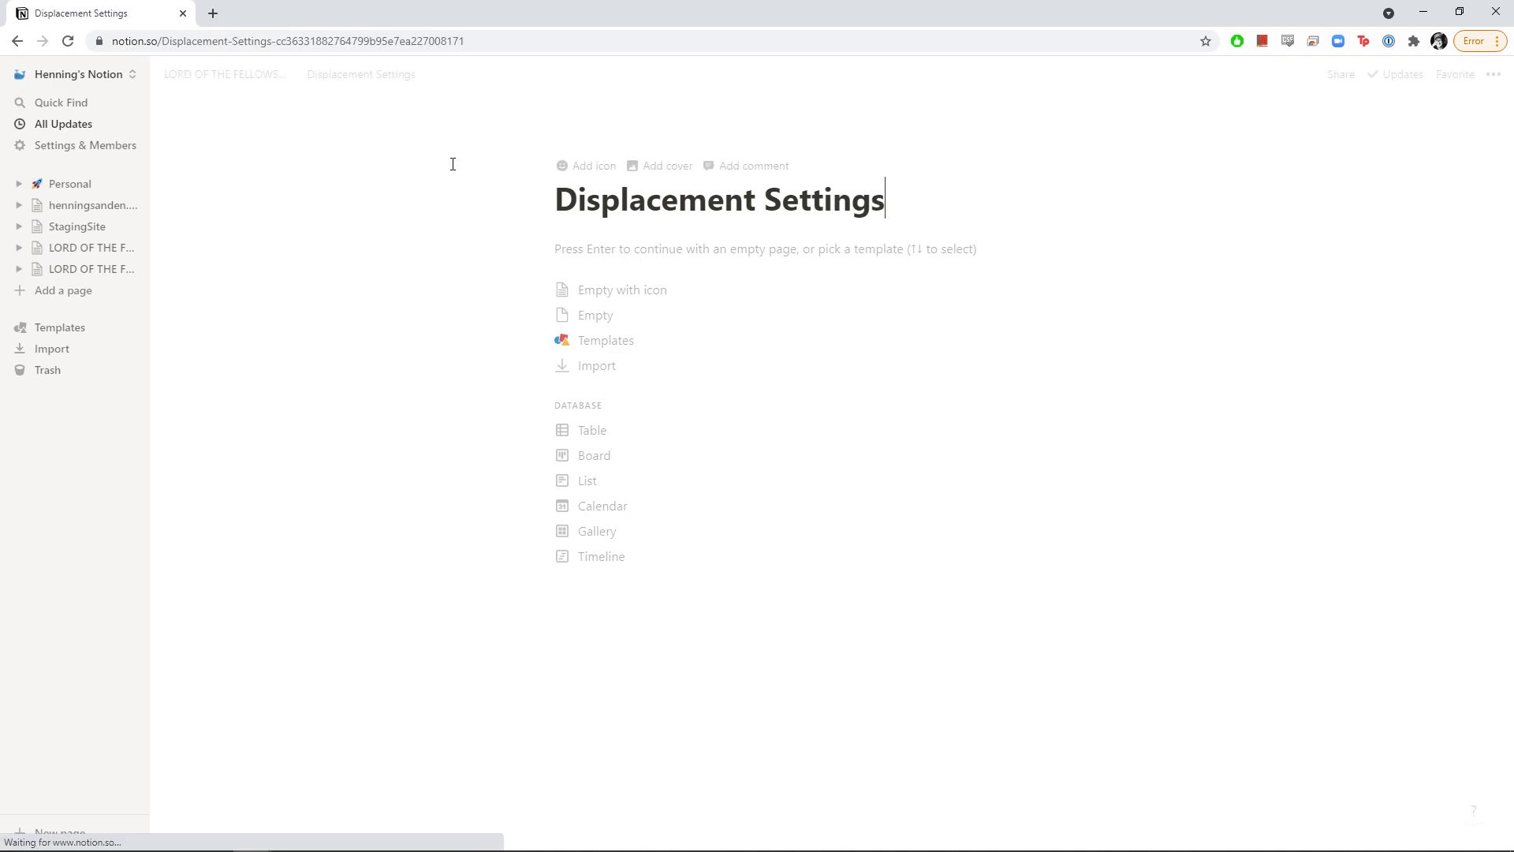
{"action": "left_click", "coordinate": [581, 164]}
{"action": "left_click", "coordinate": [580, 197]}
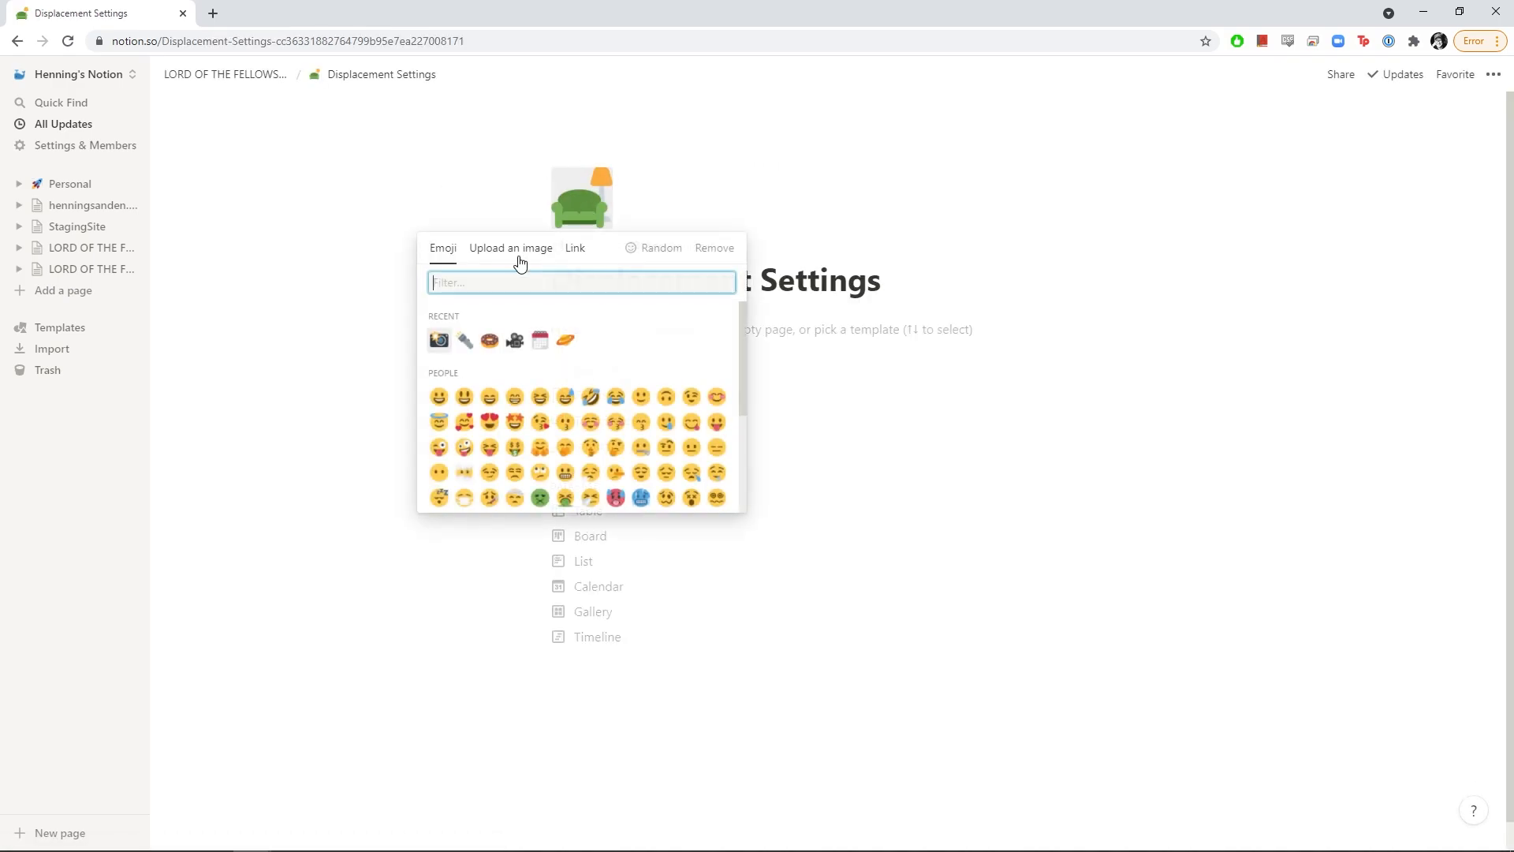
{"action": "type", "text": "mount"}
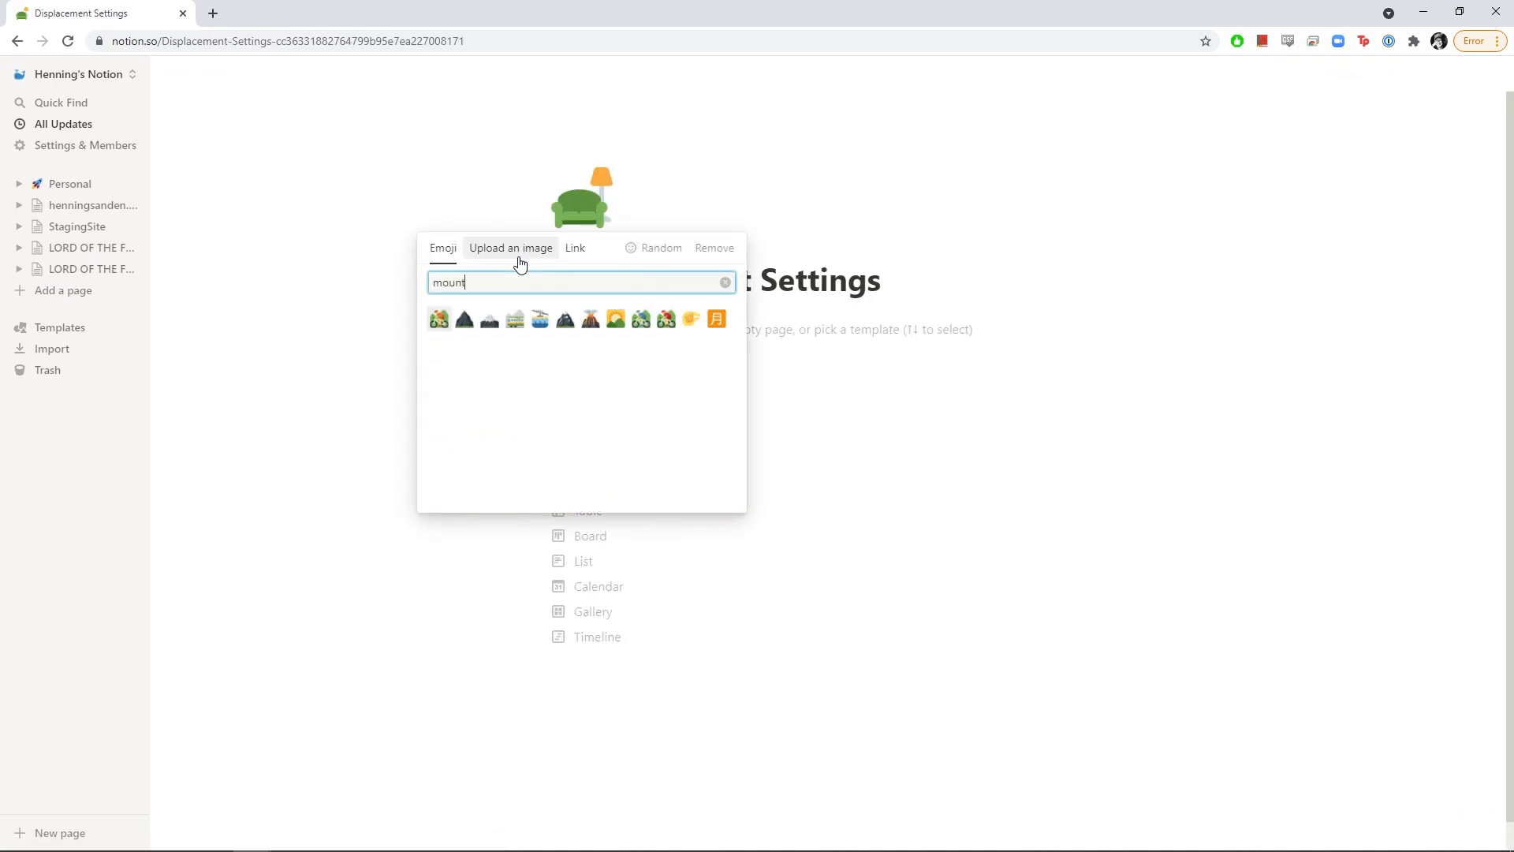
{"action": "left_click", "coordinate": [463, 319]}
{"action": "key", "text": "alt+Tab"}
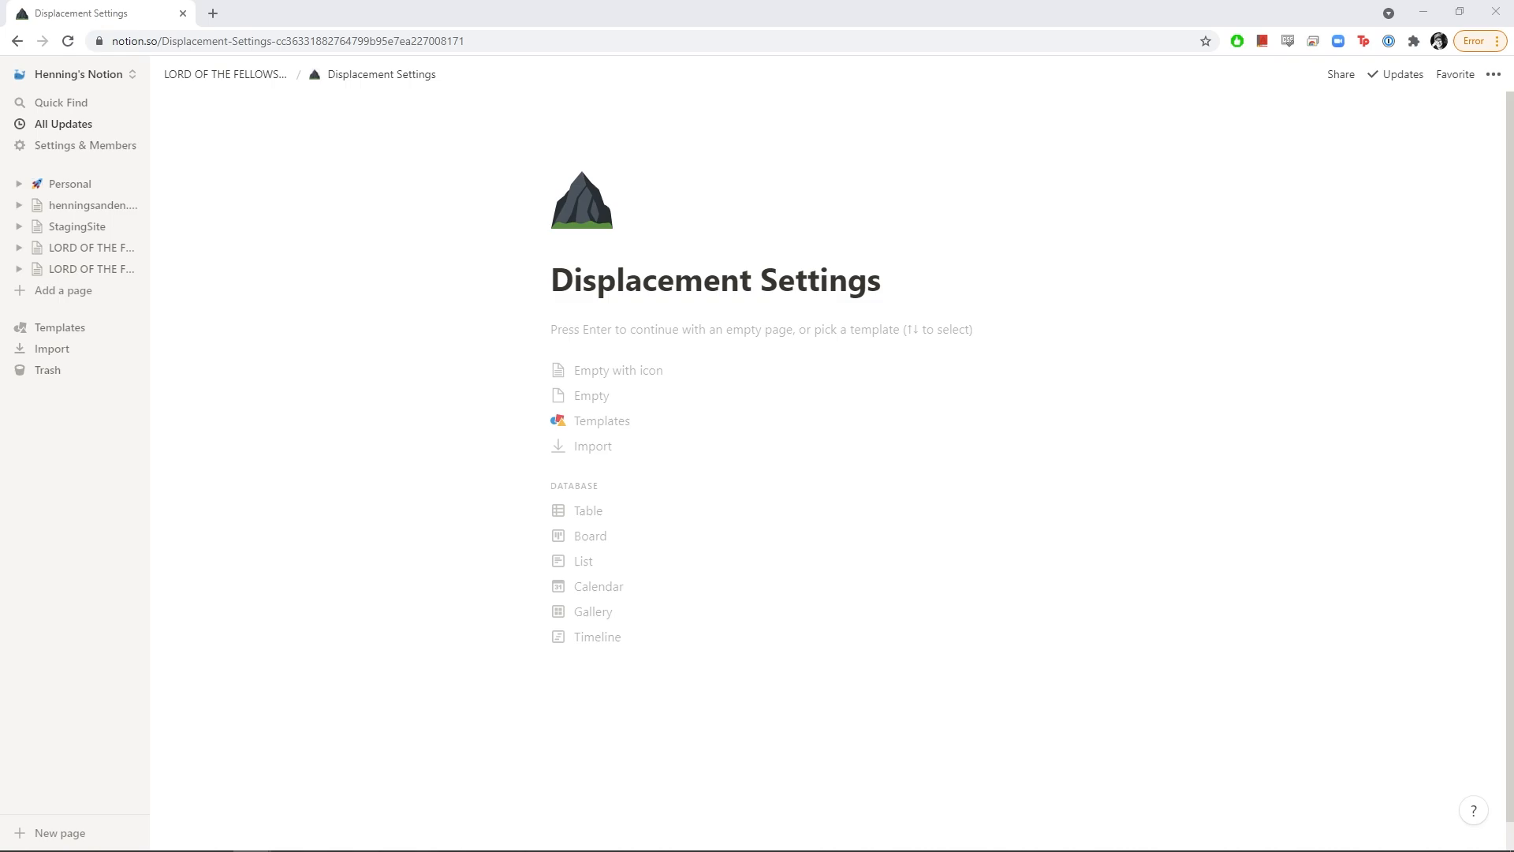
Paste the prepared displacement article text into the Displacement Settings page
{"action": "left_click", "coordinate": [637, 331]}
{"action": "key", "text": "ctrl+v"}
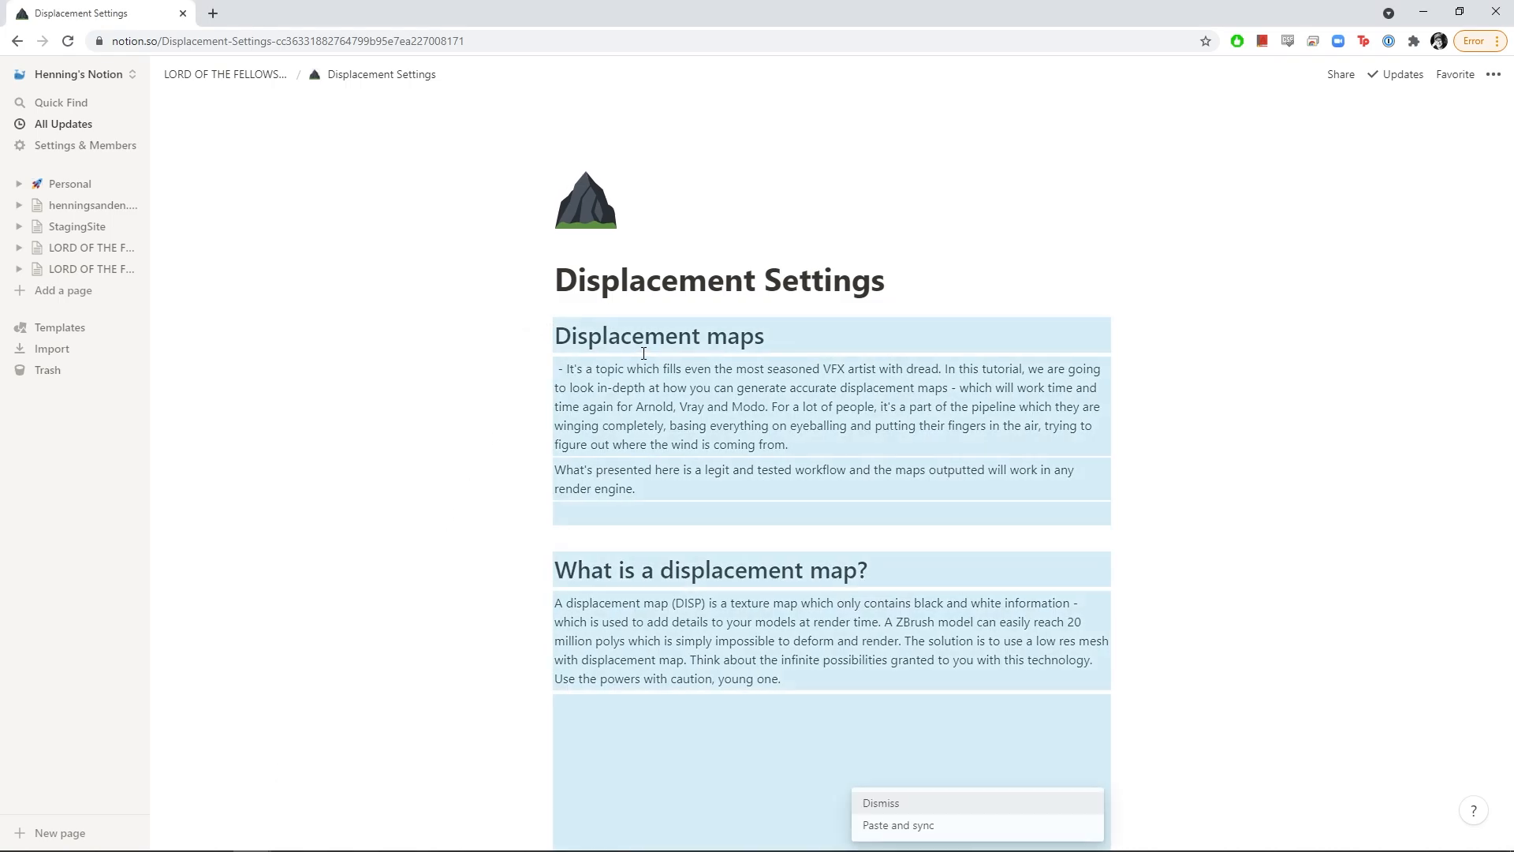
{"action": "scroll", "coordinate": [693, 426], "scroll_direction": "down", "scroll_amount": 12}
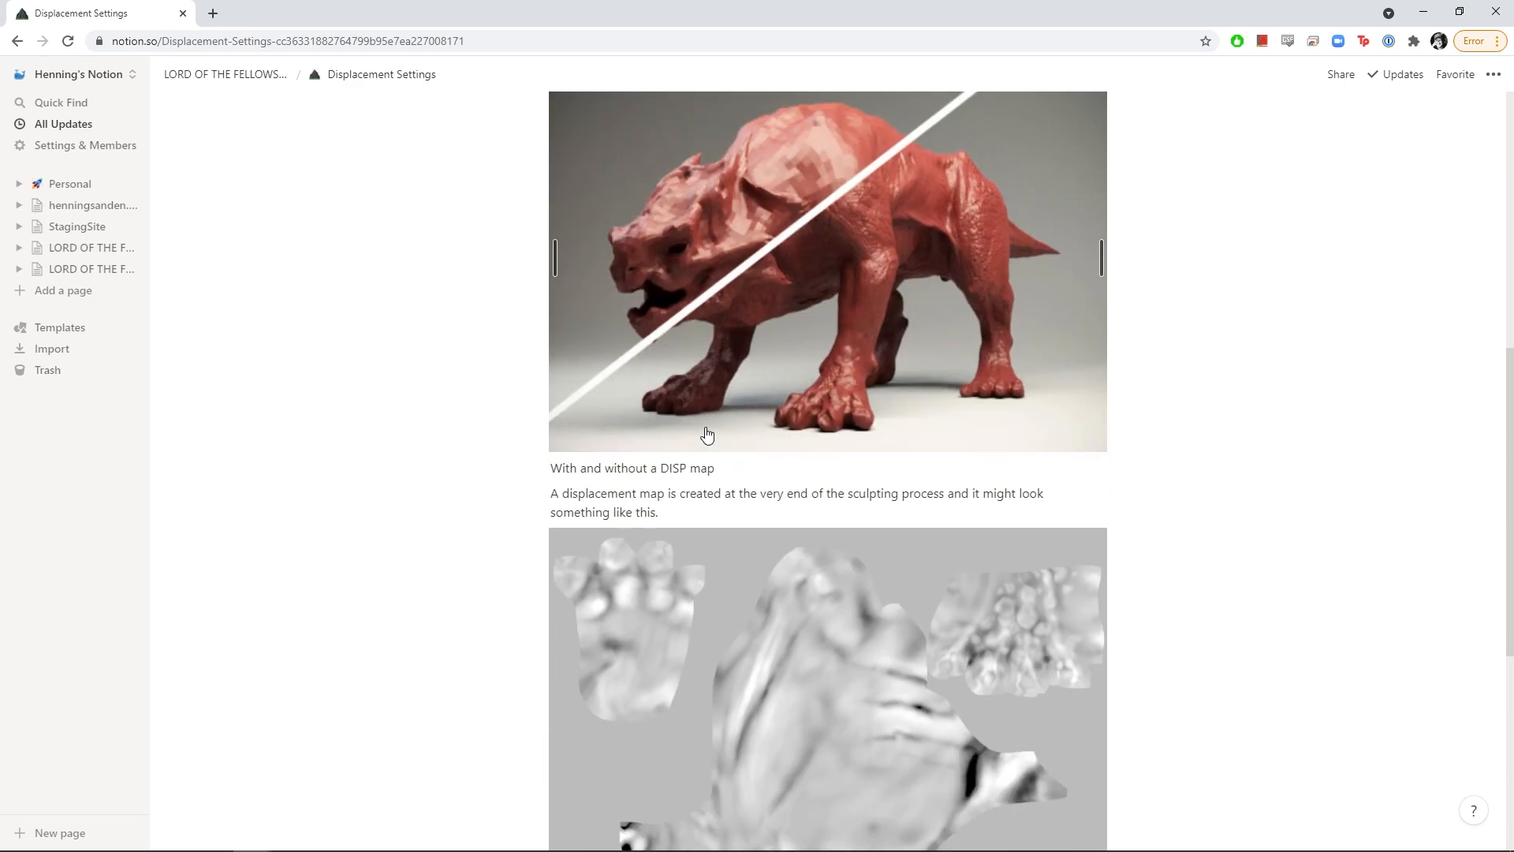
{"action": "scroll", "coordinate": [708, 430], "scroll_direction": "up", "scroll_amount": 12}
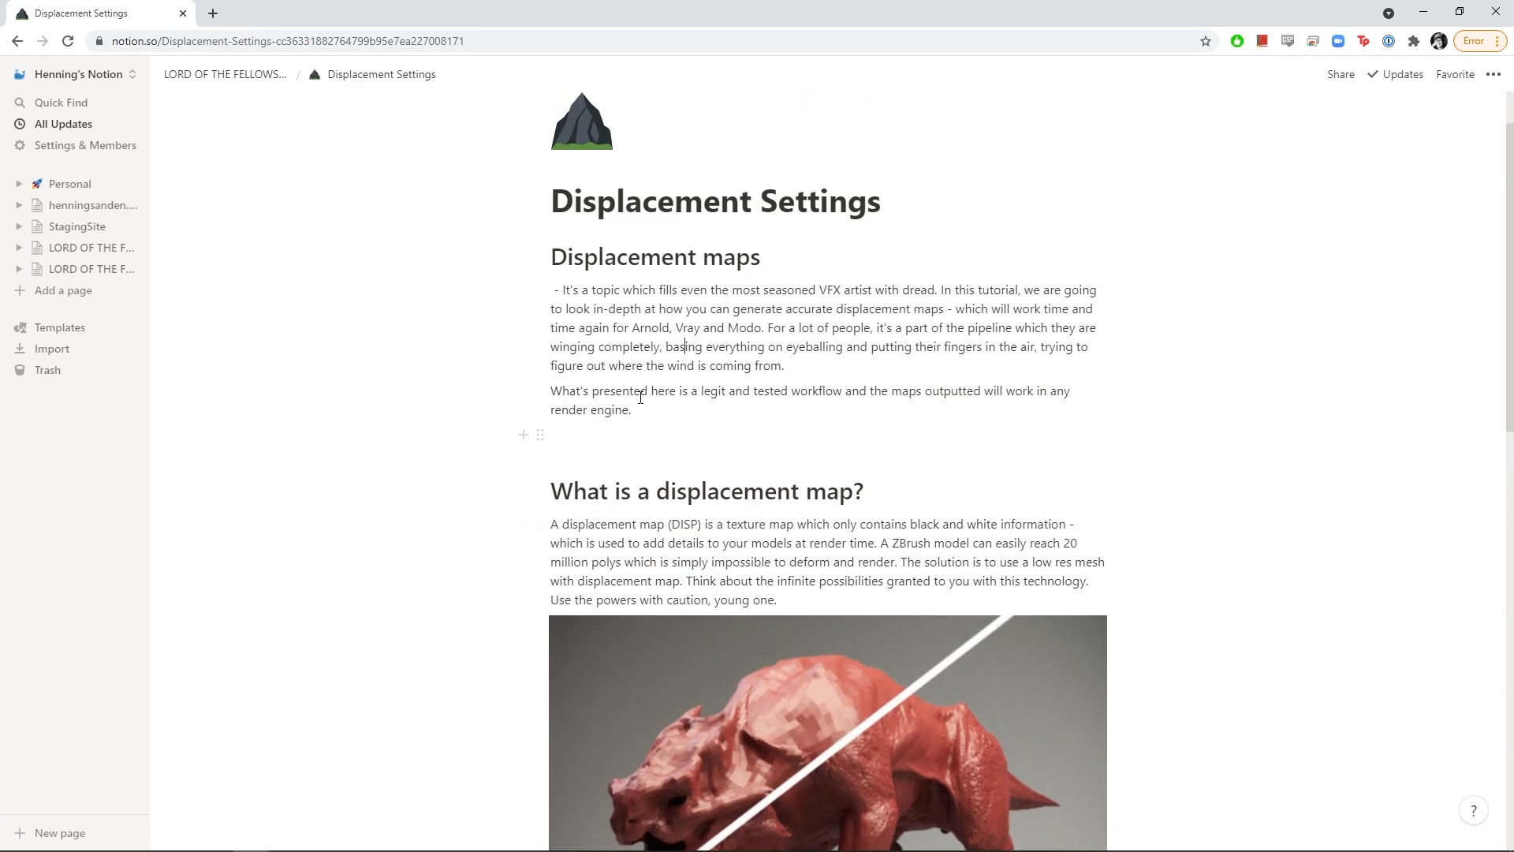
{"action": "left_click", "coordinate": [541, 256]}
{"action": "mouse_move", "coordinate": [466, 205]}
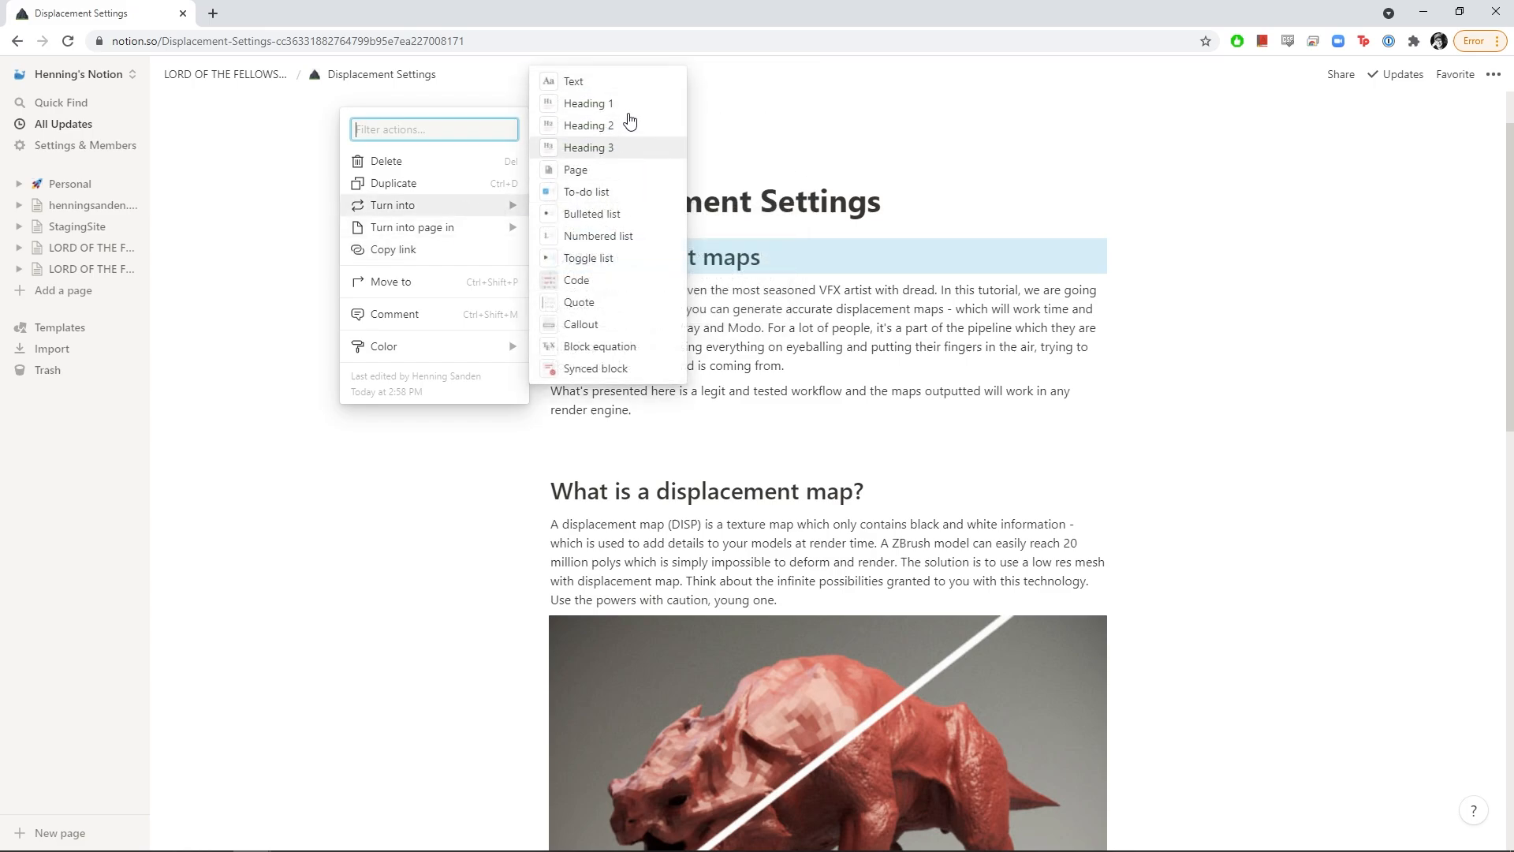
{"action": "left_click", "coordinate": [756, 401]}
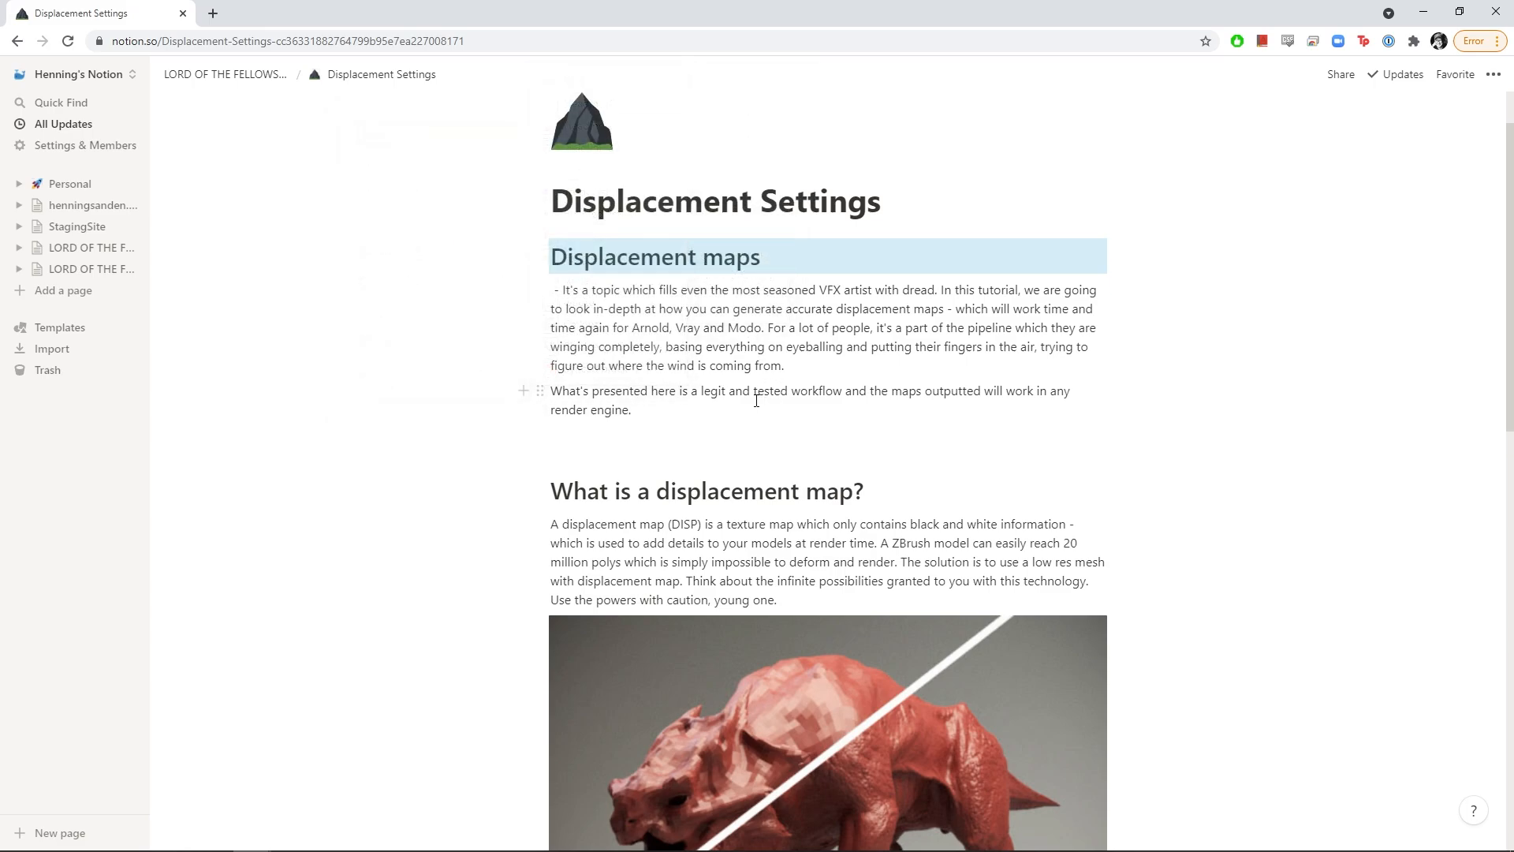
{"action": "left_click", "coordinate": [551, 260]}
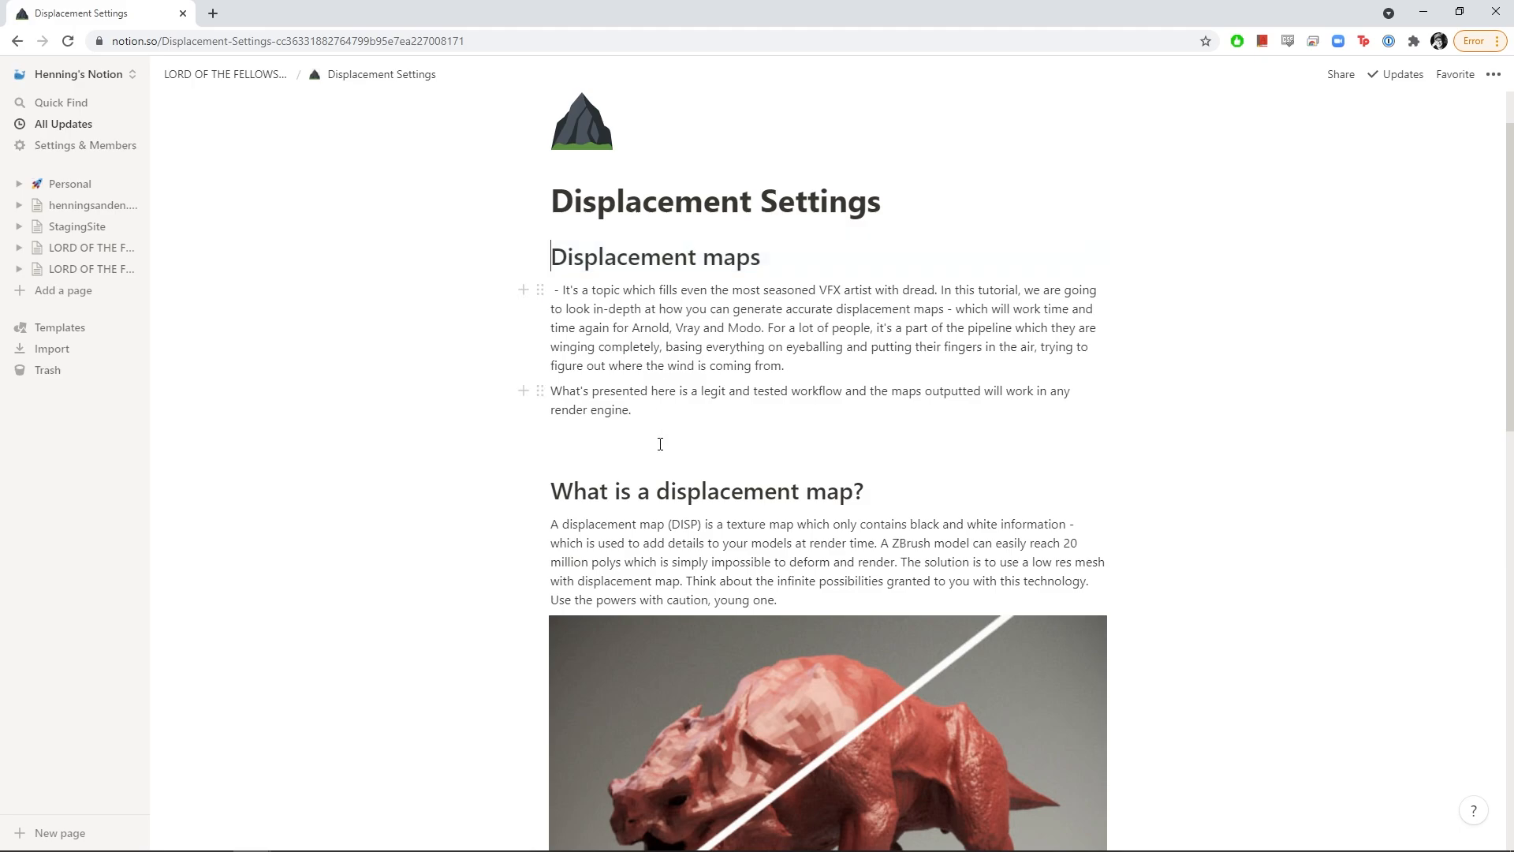
Add a 'ZBrush Displacement Export' Heading 1 below the image, with a filler line under it
{"action": "triple_click", "coordinate": [664, 485]}
{"action": "key", "text": "ctrl+c"}
{"action": "scroll", "coordinate": [789, 552], "scroll_direction": "down", "scroll_amount": 12}
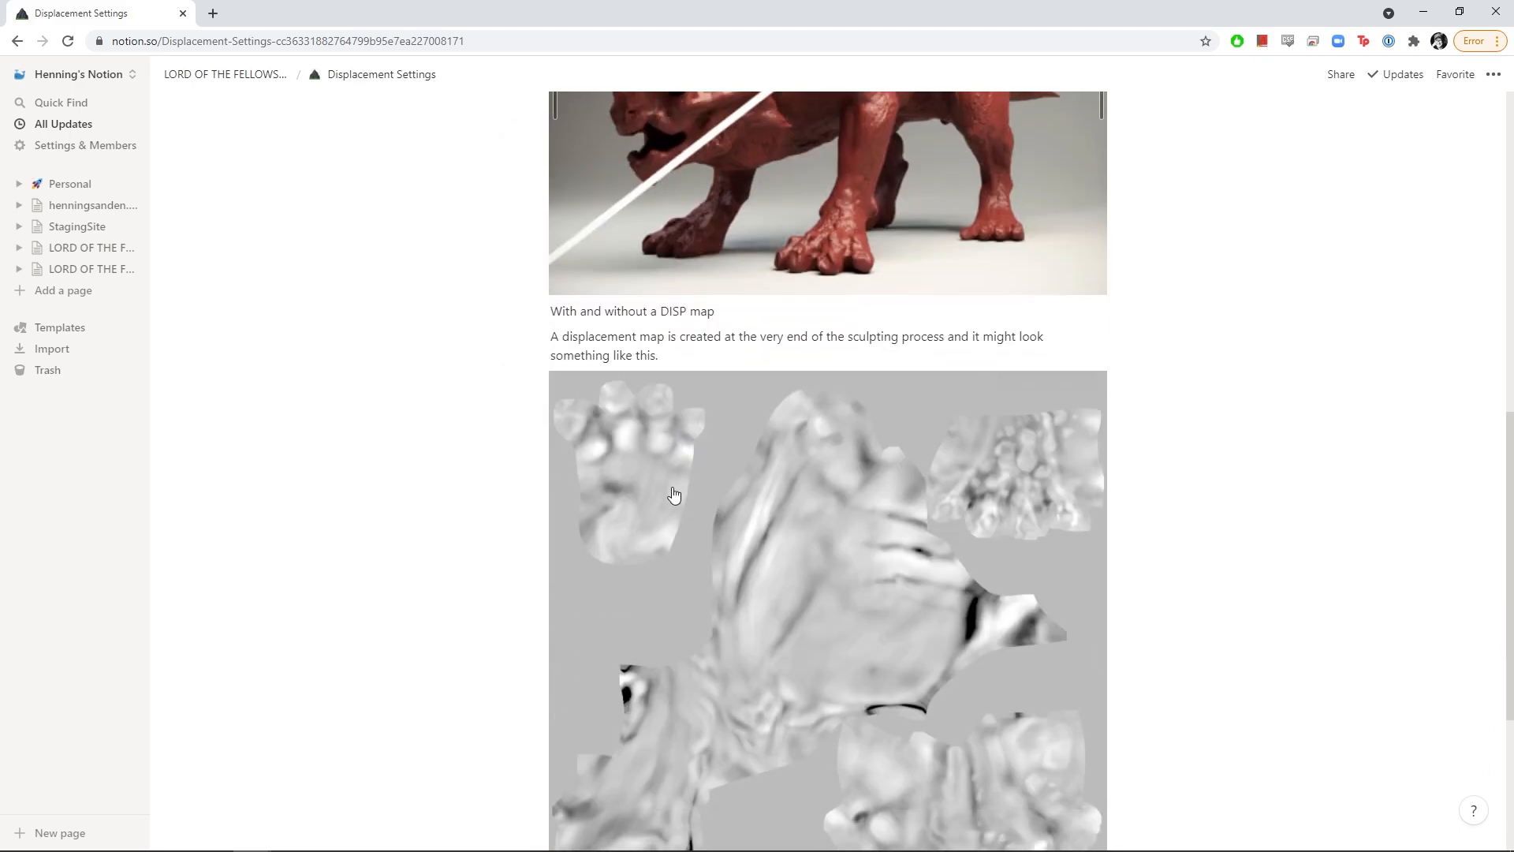
{"action": "left_click", "coordinate": [791, 631]}
{"action": "key", "text": "ctrl+v"}
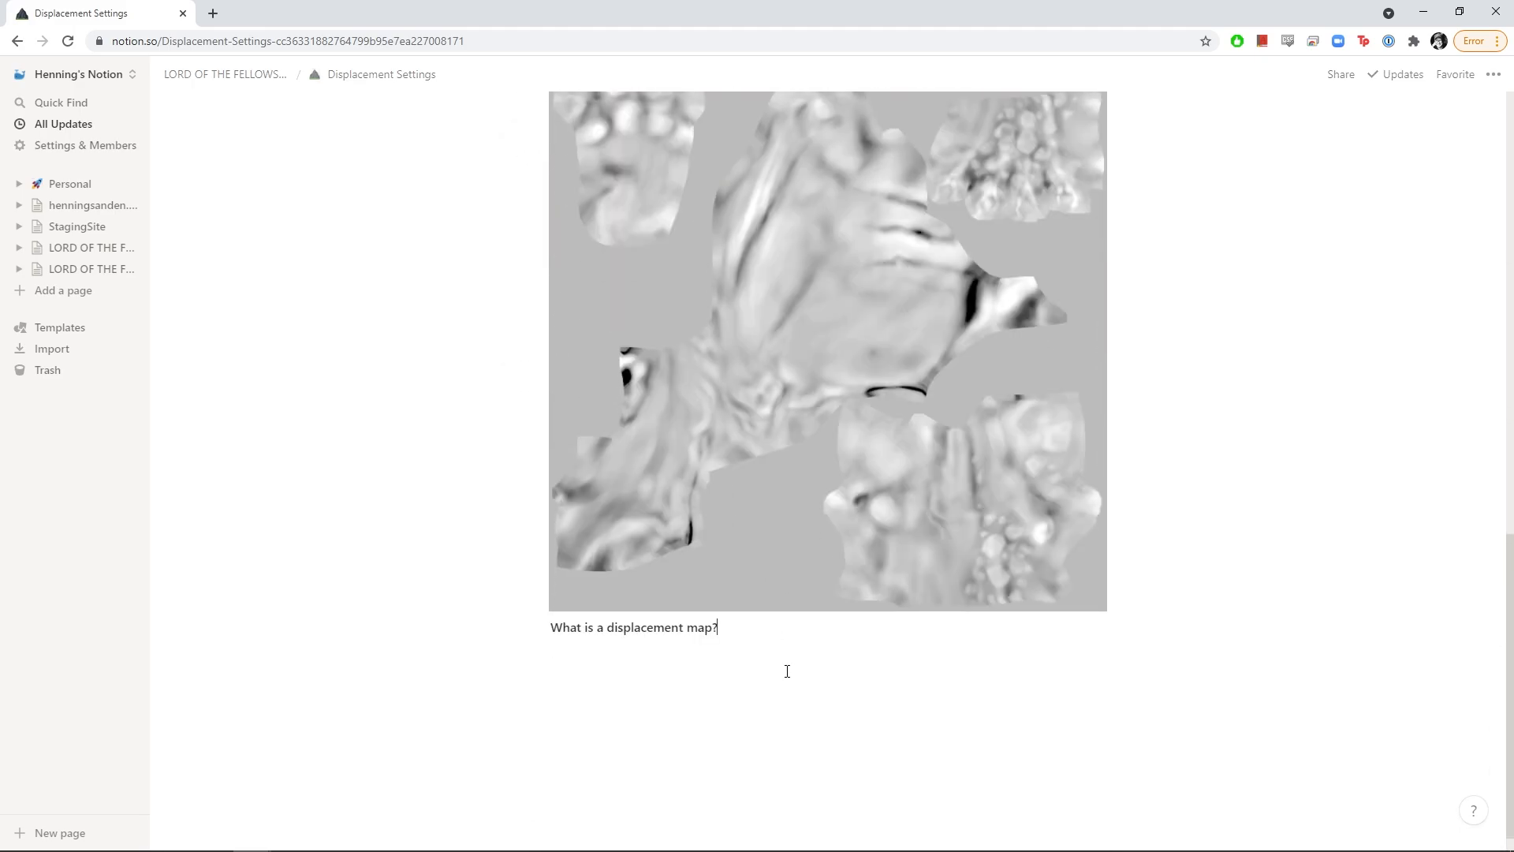
{"action": "double_click", "coordinate": [626, 627]}
{"action": "triple_click", "coordinate": [626, 627]}
{"action": "type", "text": "ZBrush"}
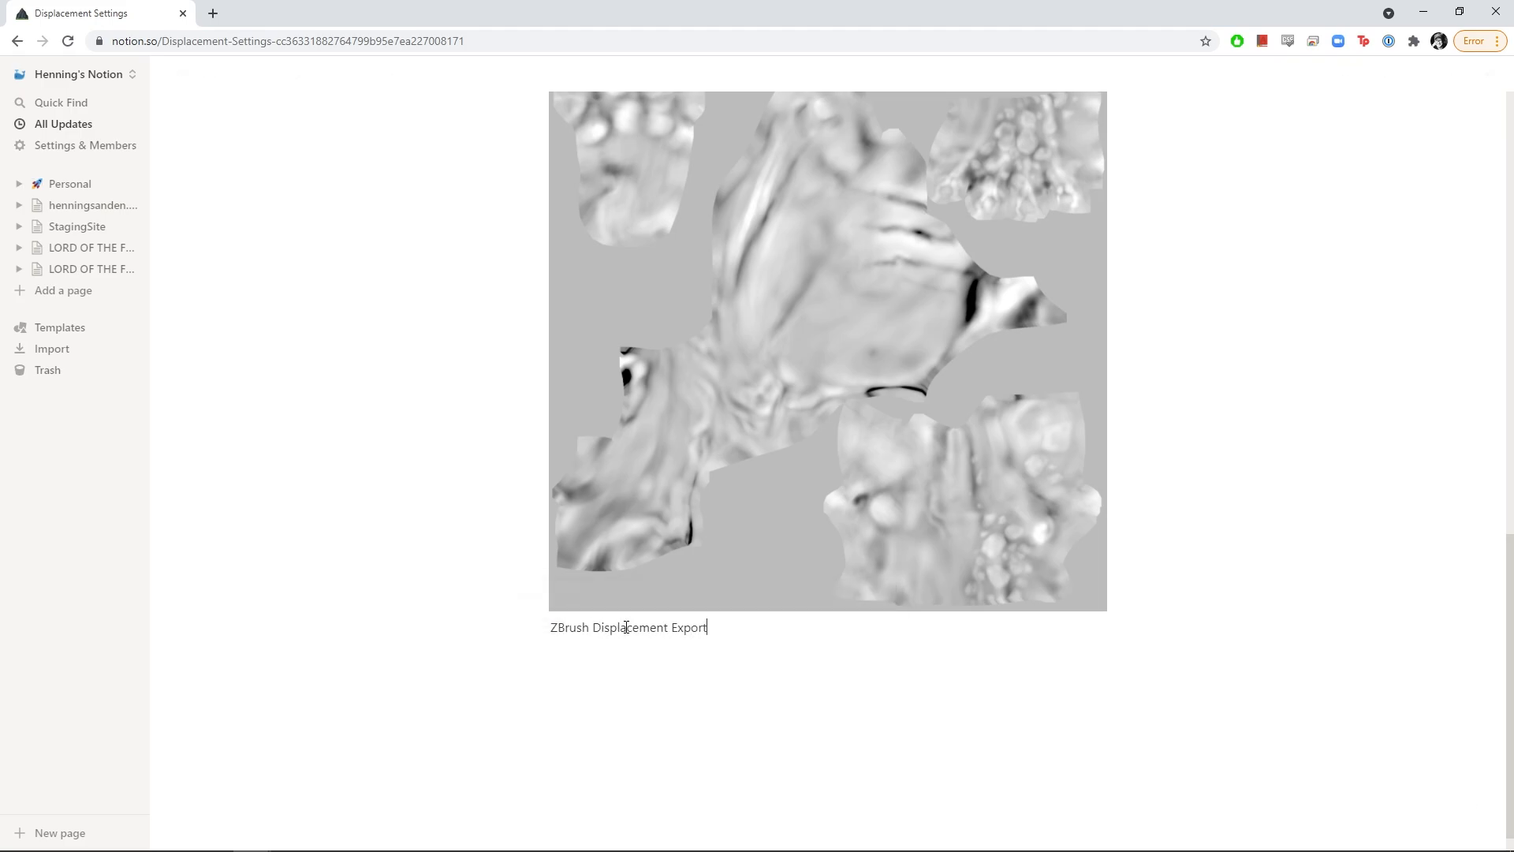
{"action": "left_click", "coordinate": [539, 627]}
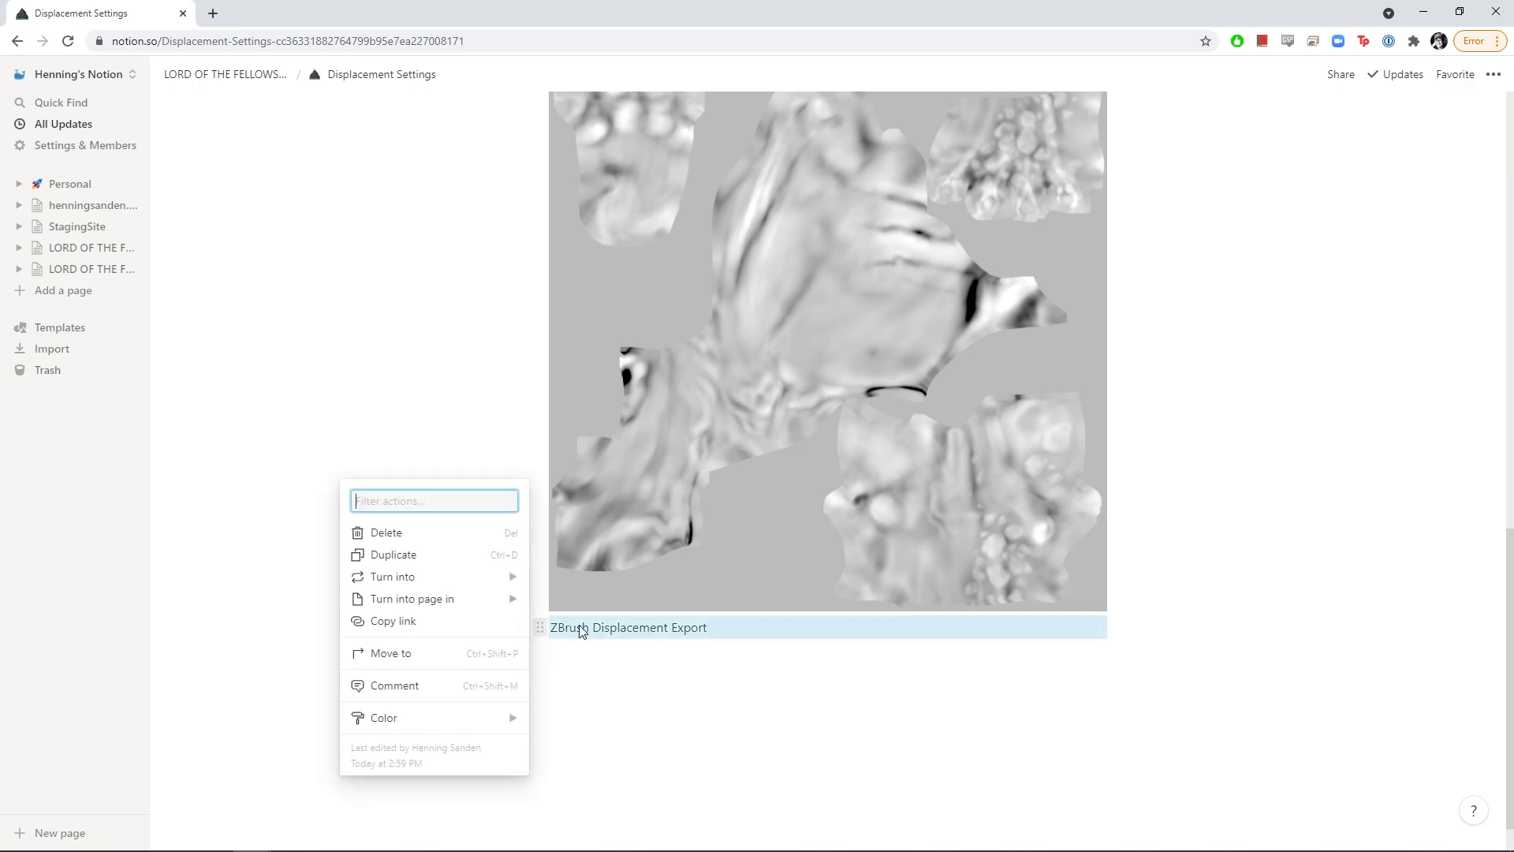
{"action": "mouse_move", "coordinate": [512, 584]}
{"action": "left_click", "coordinate": [596, 500]}
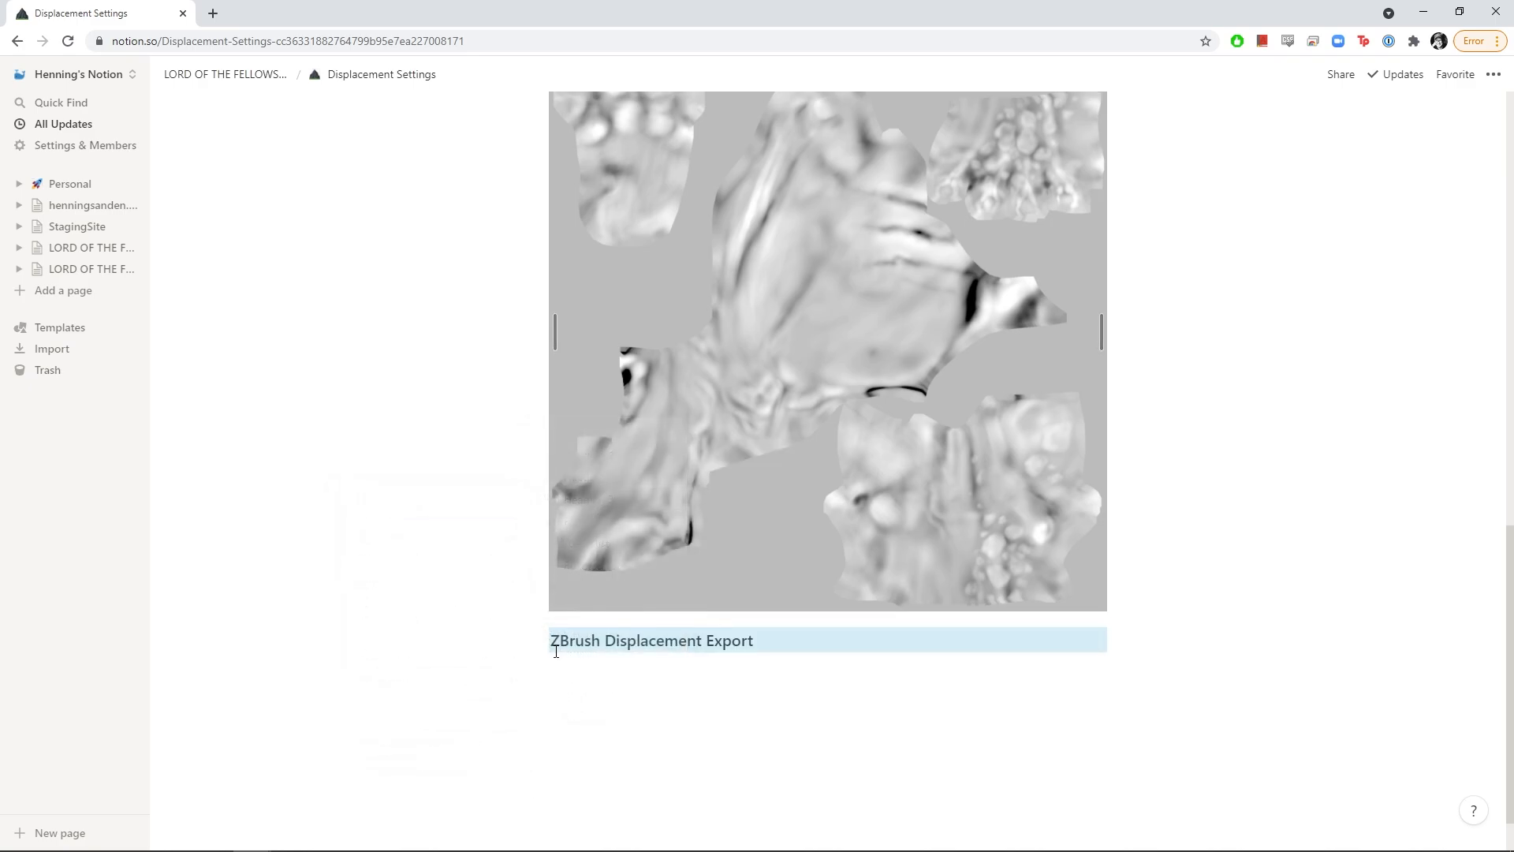
{"action": "left_click", "coordinate": [540, 629]}
{"action": "mouse_move", "coordinate": [440, 577]}
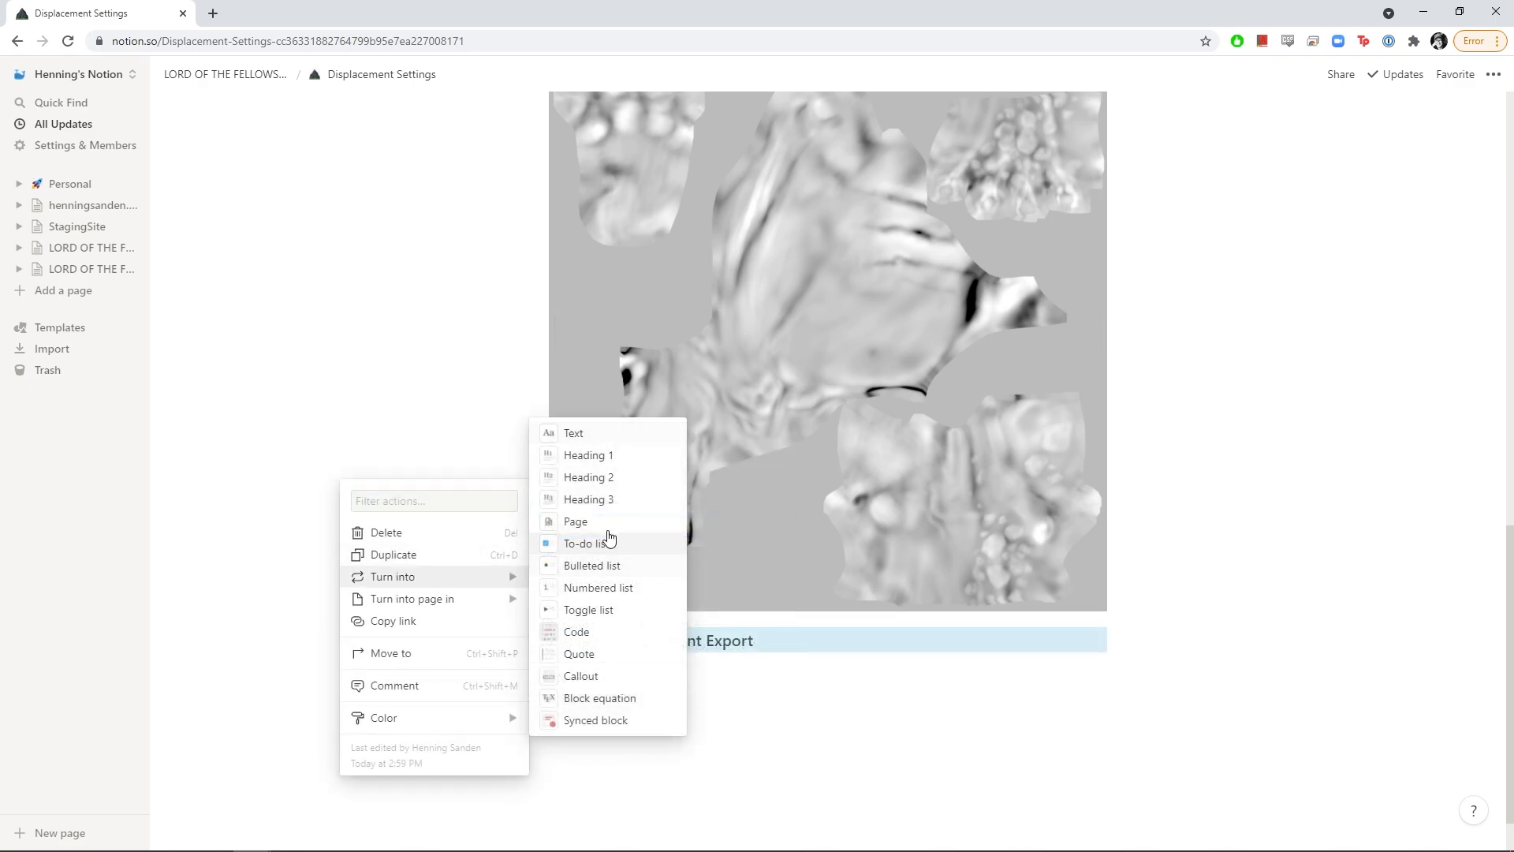
{"action": "left_click", "coordinate": [623, 470]}
{"action": "left_click", "coordinate": [713, 704]}
{"action": "type", "text": "dsadadas"}
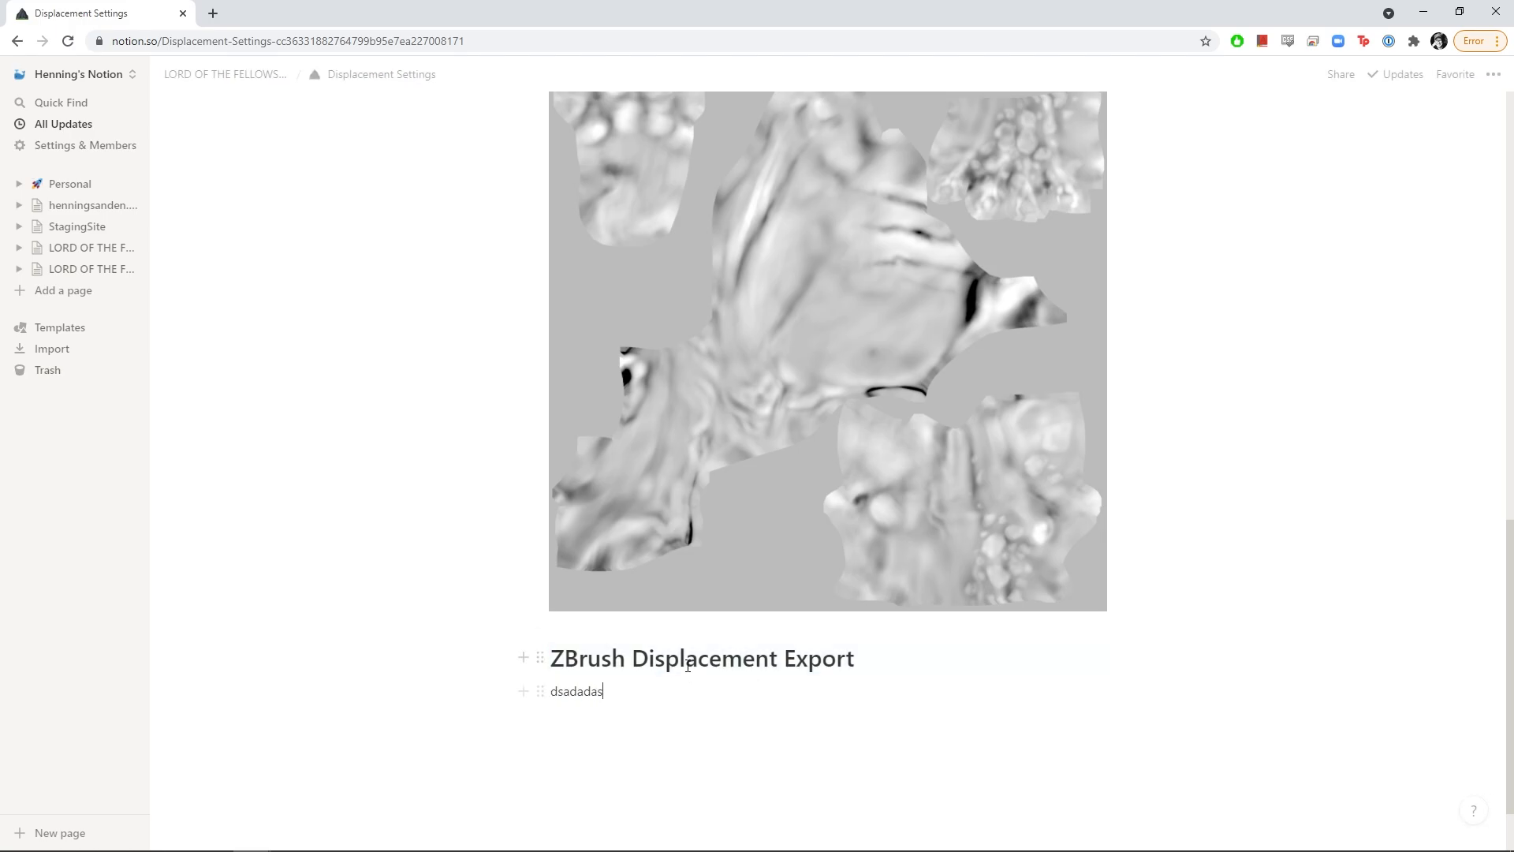
{"action": "scroll", "coordinate": [688, 667], "scroll_direction": "up", "scroll_amount": 15}
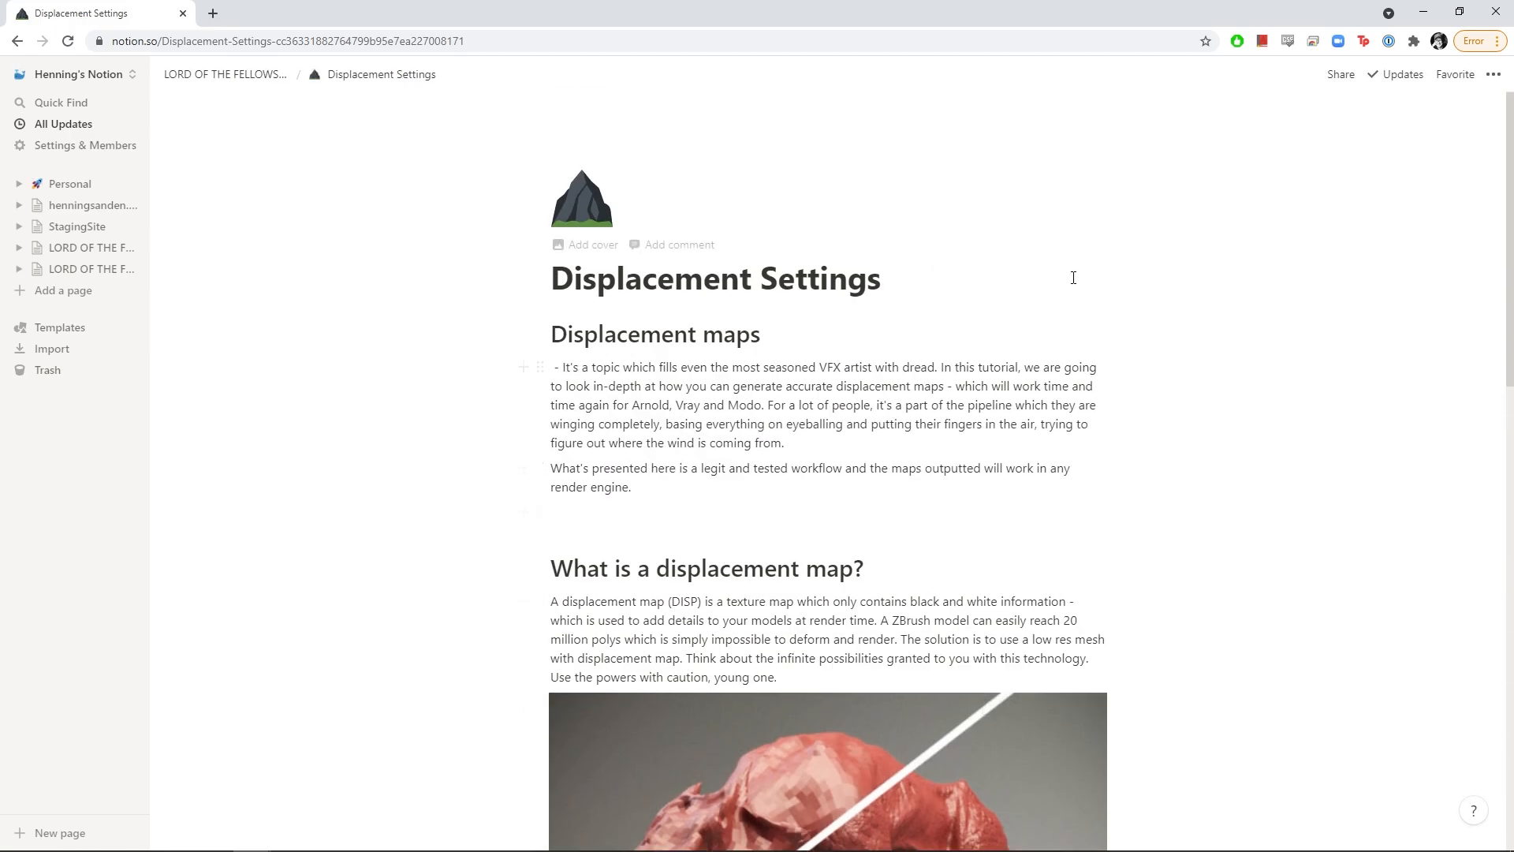
Insert a /toc table of contents right under the Displacement Settings title
{"action": "left_click", "coordinate": [969, 278]}
{"action": "key", "text": "Return"}
{"action": "type", "text": "/toc"}
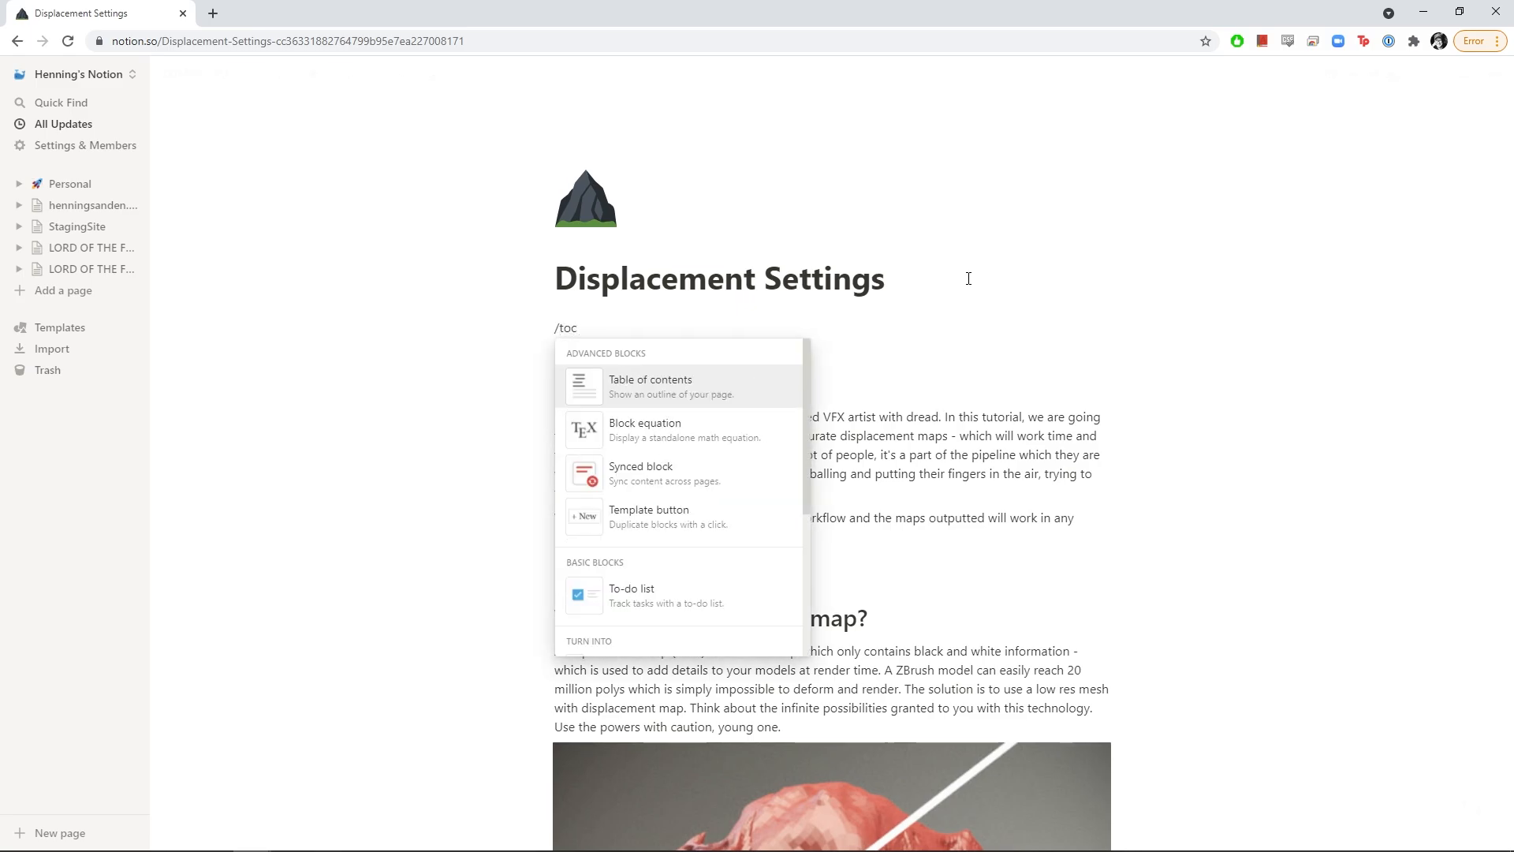
{"action": "left_click", "coordinate": [715, 391]}
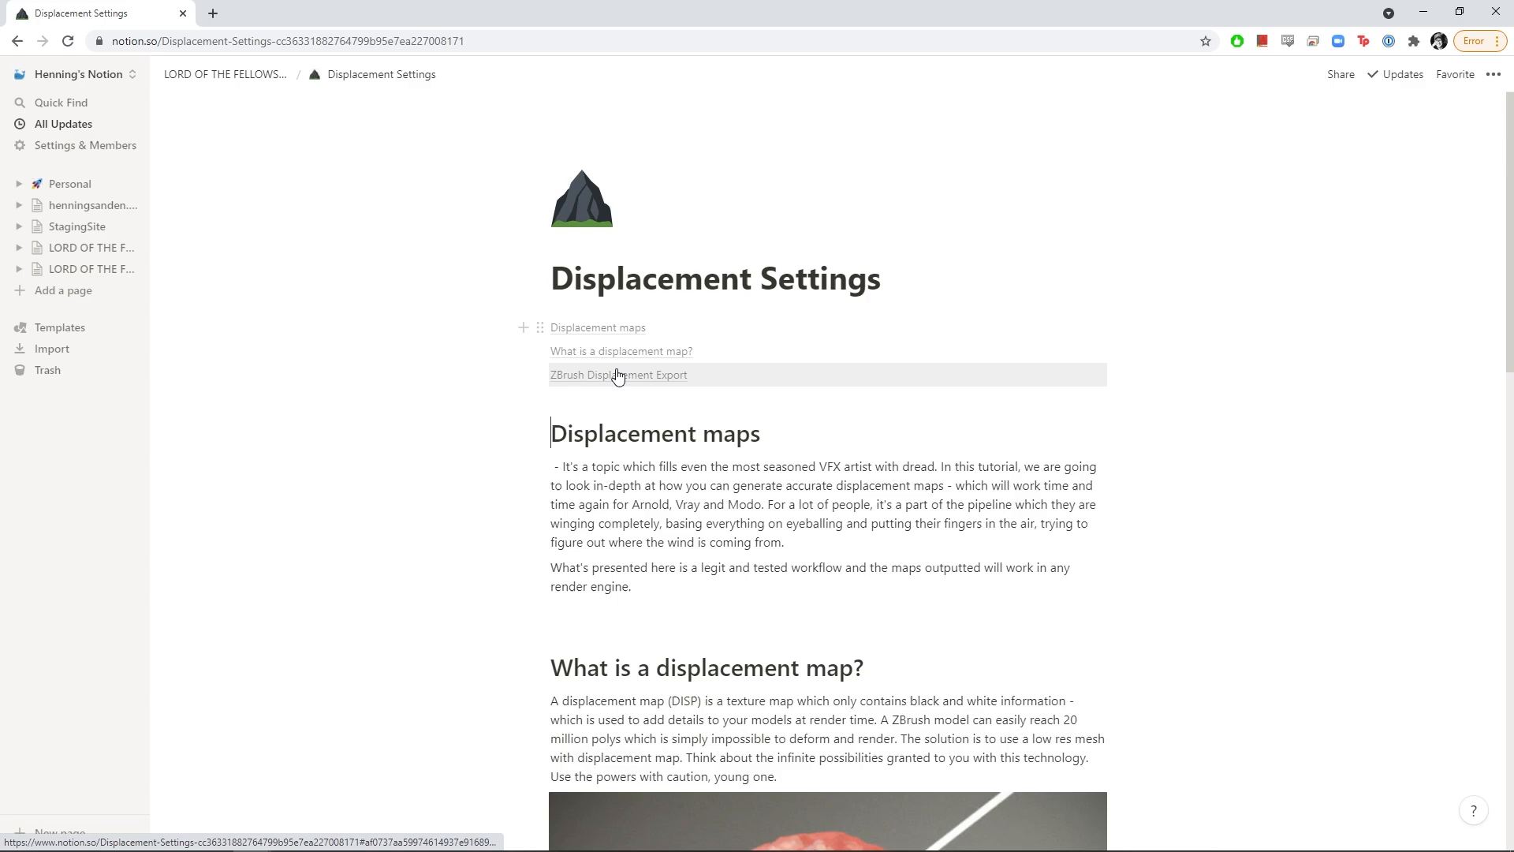
Test the table of contents links to Displacement maps, What is a displacement map? and ZBrush Displacement Export
{"action": "left_click", "coordinate": [592, 329]}
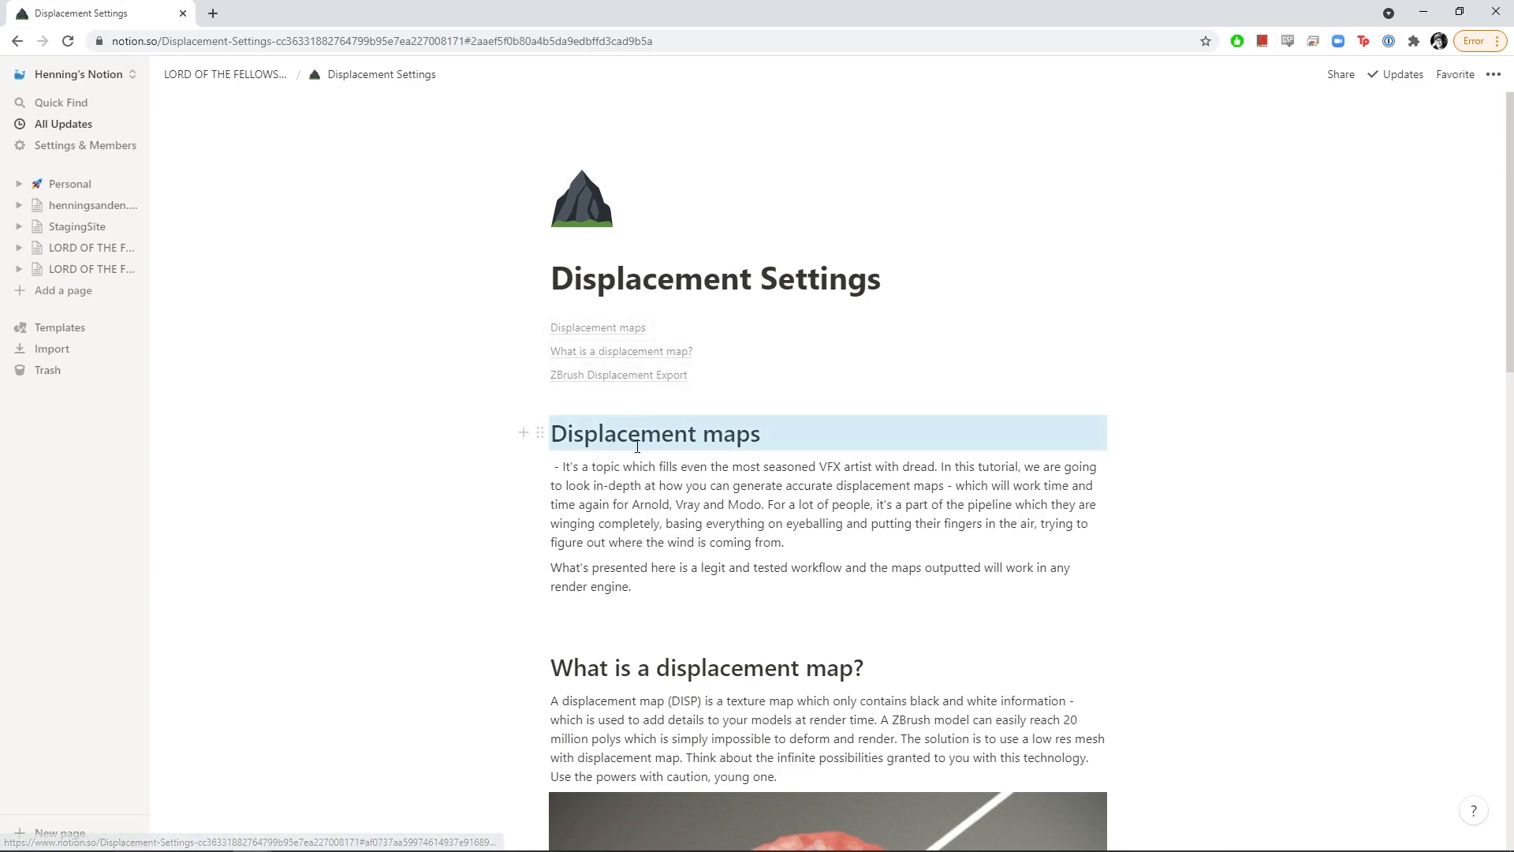
{"action": "left_click", "coordinate": [600, 355]}
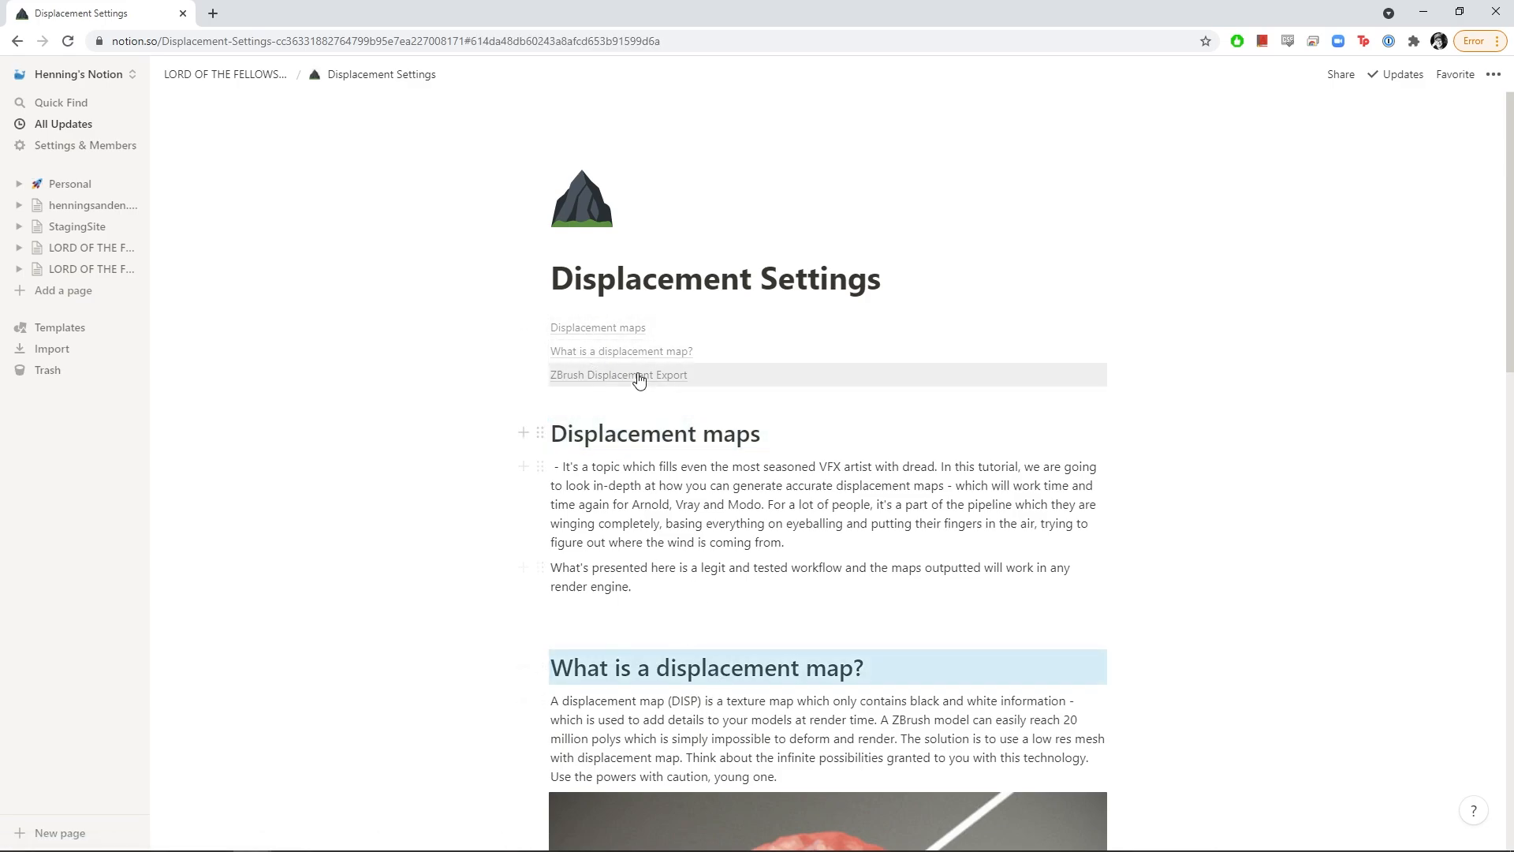
{"action": "left_click", "coordinate": [587, 373]}
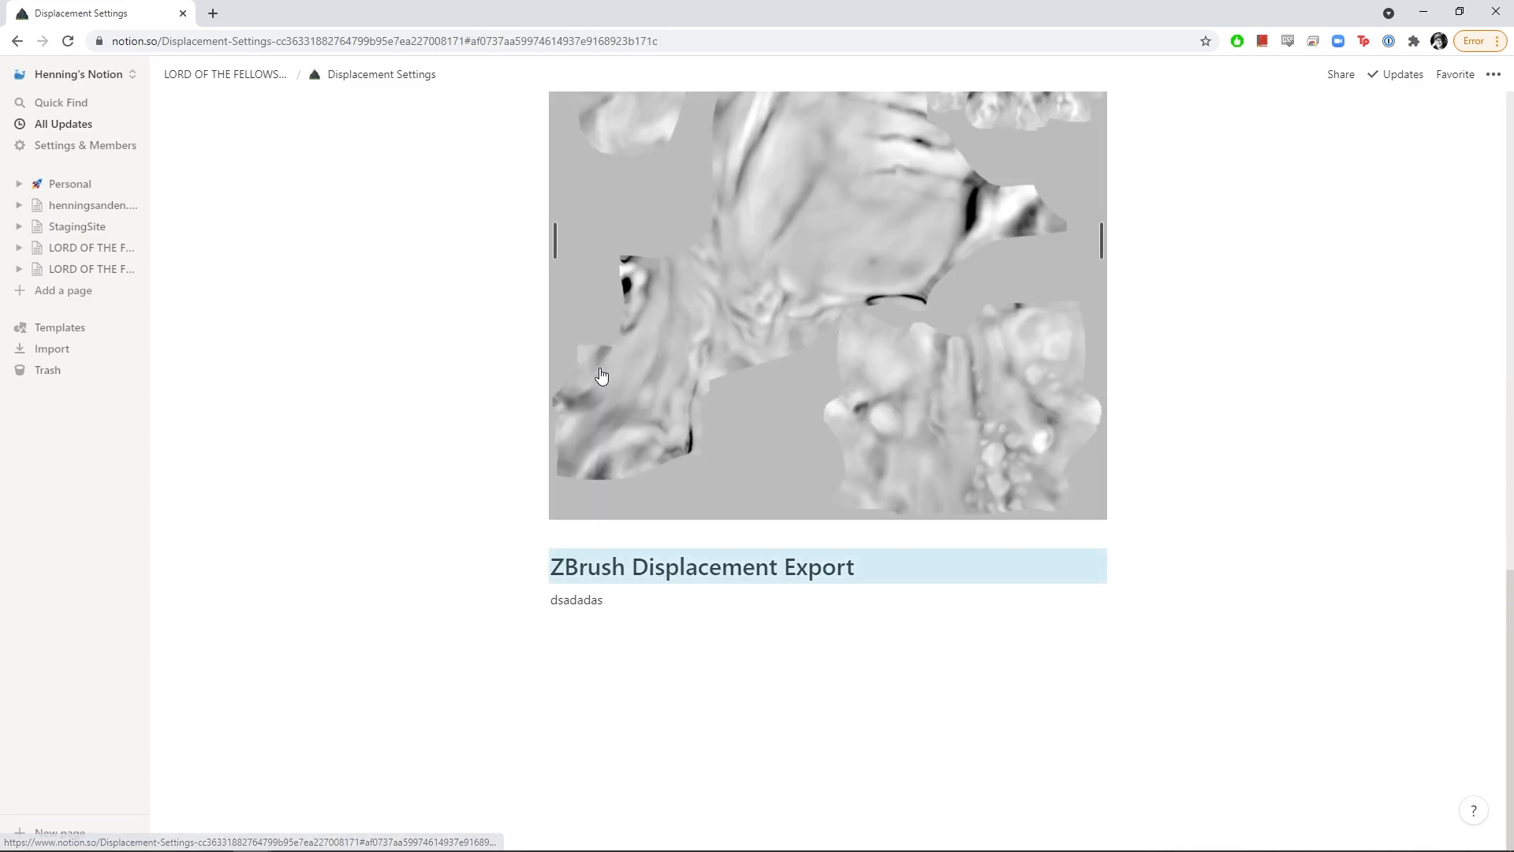
{"action": "left_click", "coordinate": [625, 608]}
{"action": "double_click", "coordinate": [624, 612]}
{"action": "scroll", "coordinate": [652, 608], "scroll_direction": "up", "scroll_amount": 15}
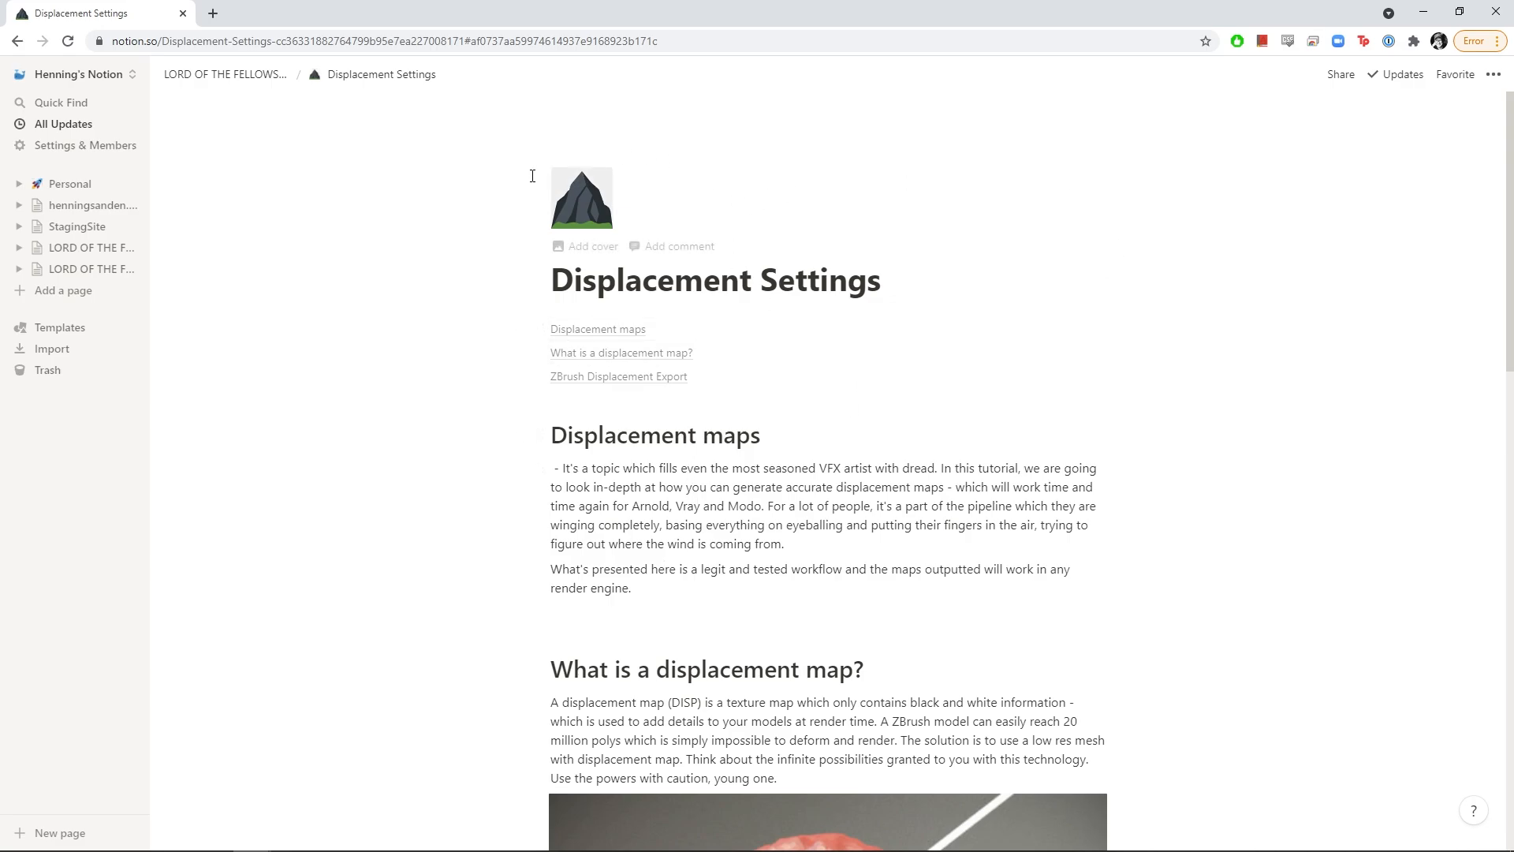
{"action": "scroll", "coordinate": [842, 559], "scroll_direction": "down", "scroll_amount": 5}
{"action": "scroll", "coordinate": [842, 558], "scroll_direction": "up", "scroll_amount": 5}
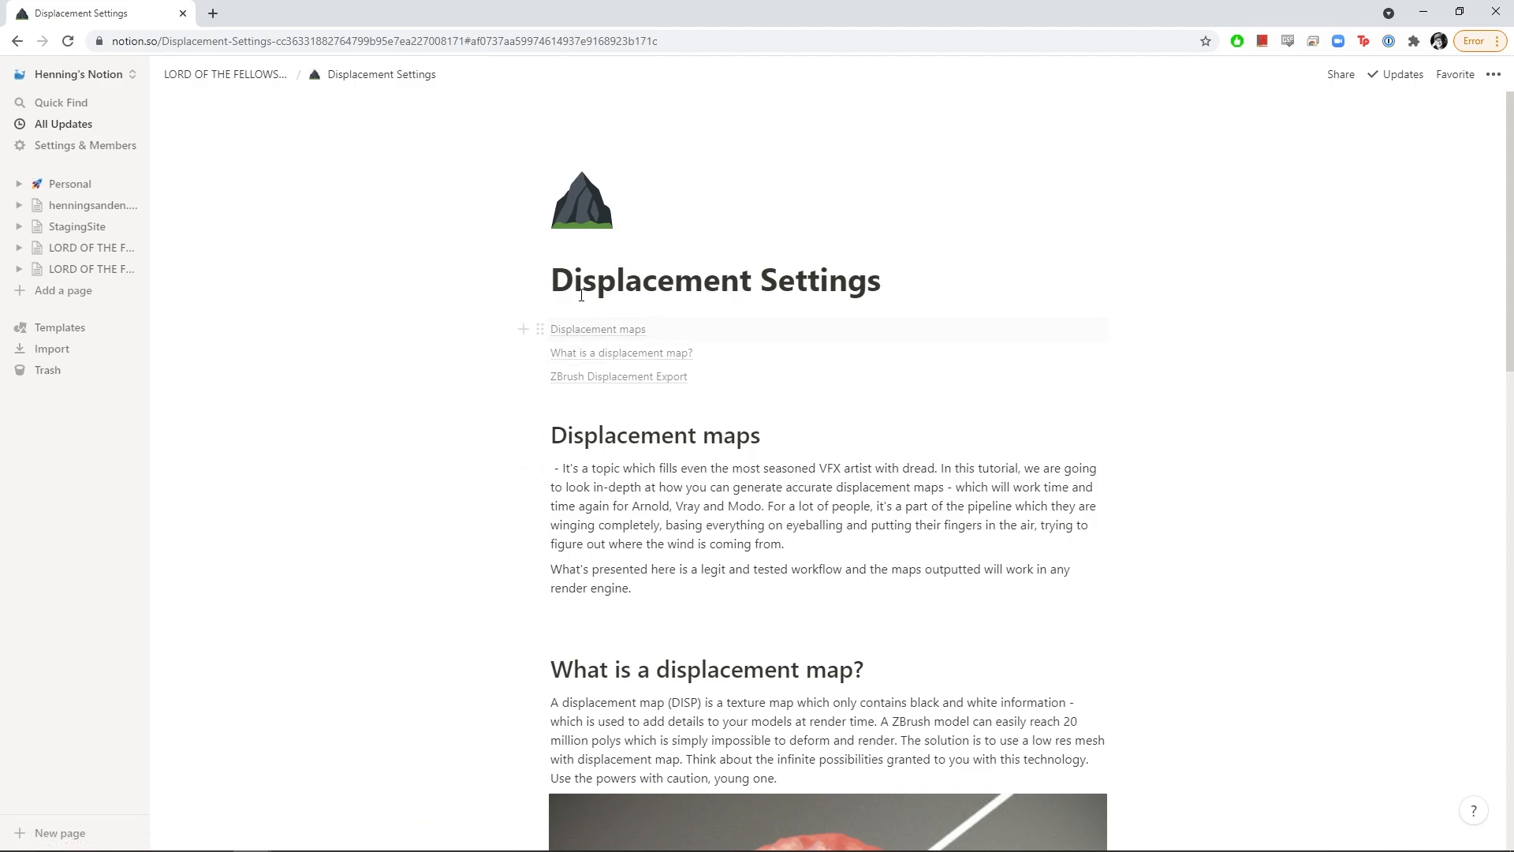
{"action": "scroll", "coordinate": [750, 633], "scroll_direction": "down", "scroll_amount": 1}
{"action": "scroll", "coordinate": [750, 634], "scroll_direction": "down", "scroll_amount": 1}
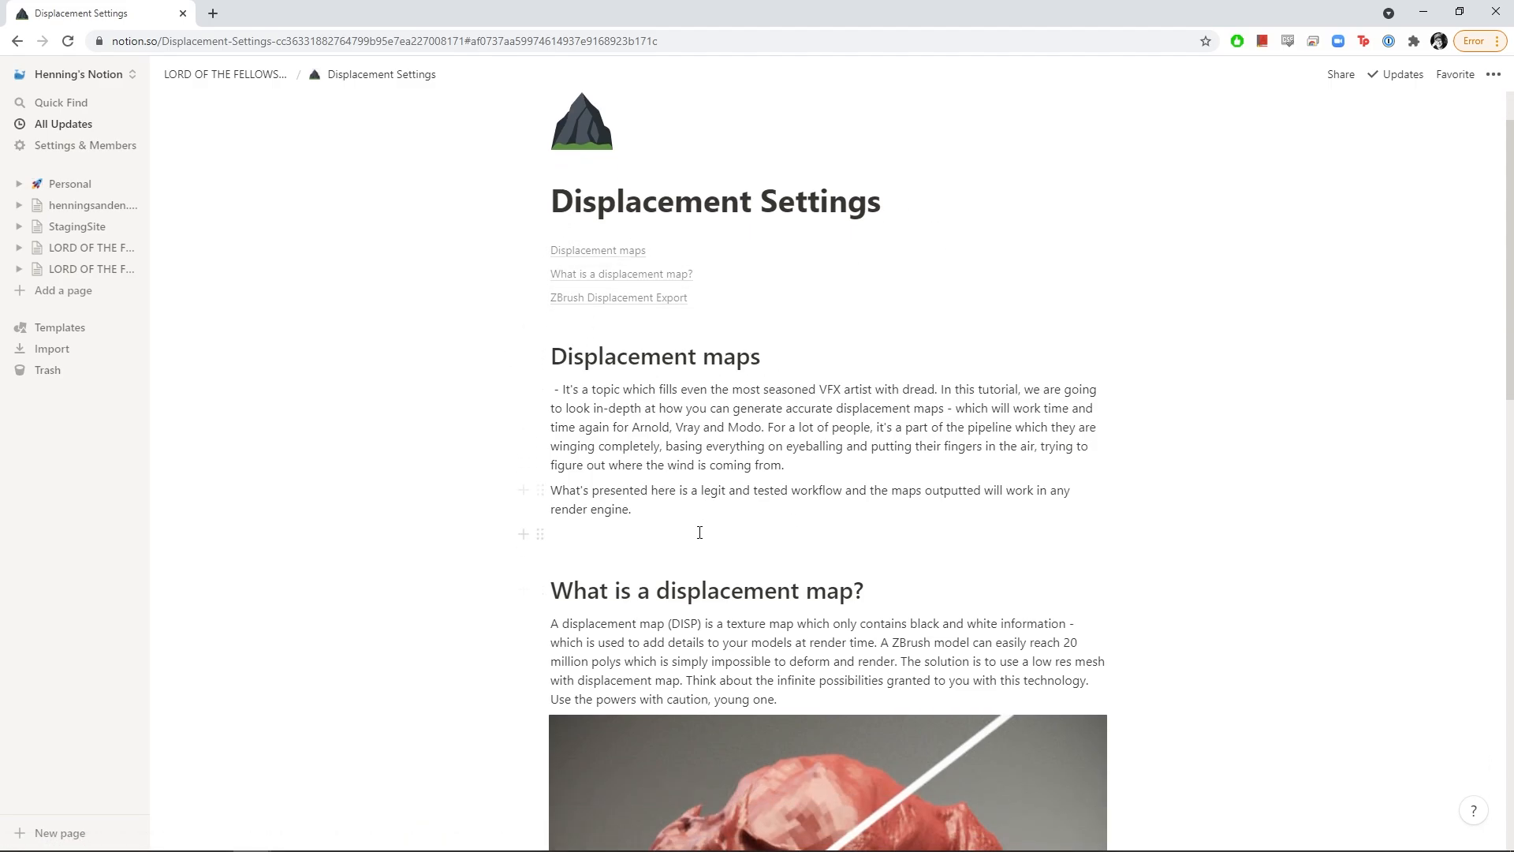
{"action": "left_click", "coordinate": [698, 533]}
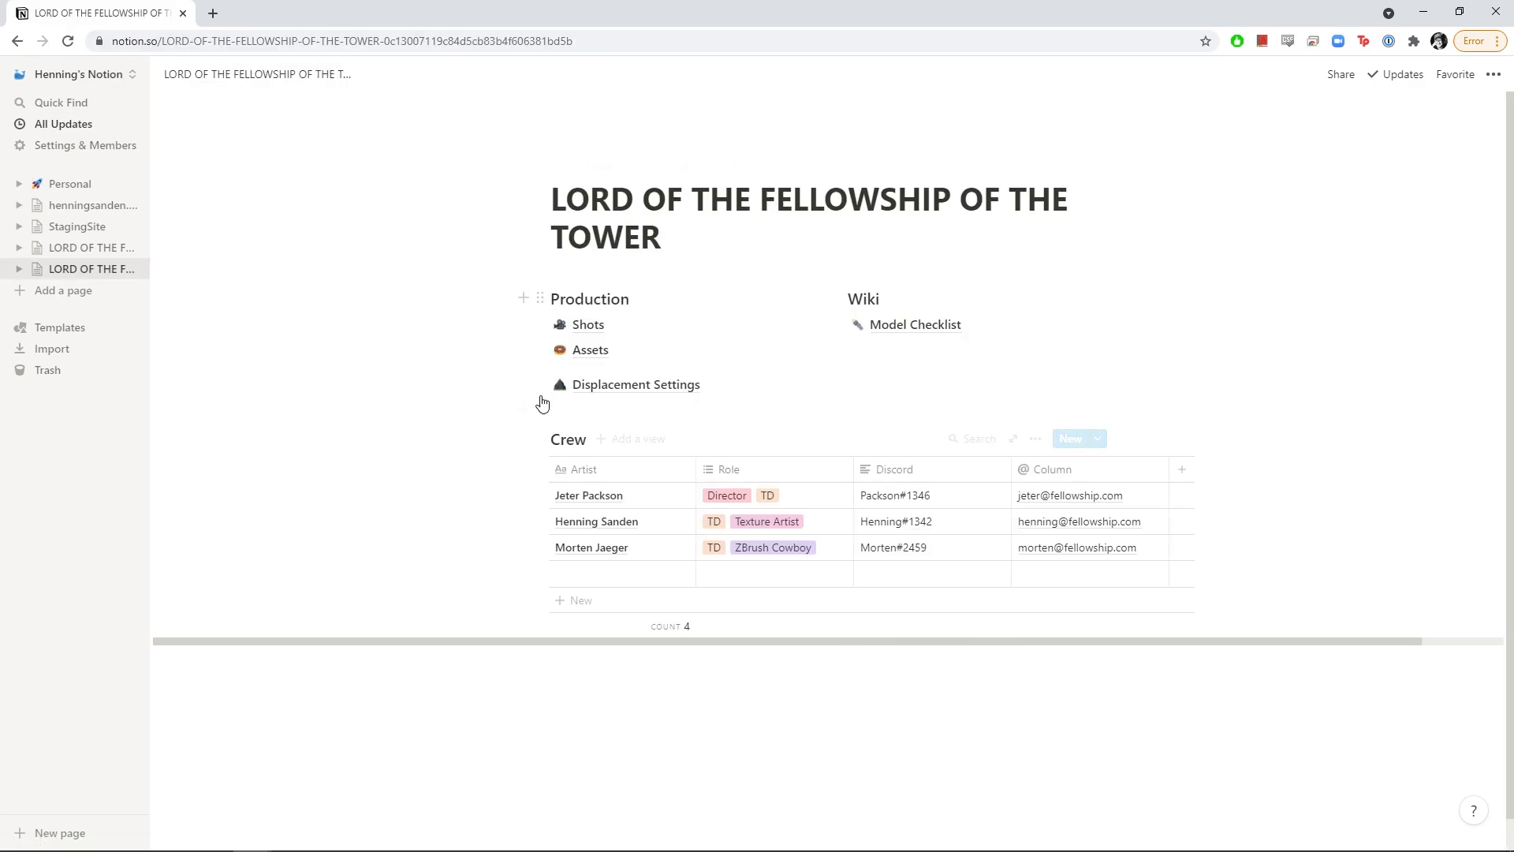
Move the Displacement Settings link under Model Checklist in Wiki, then open it
{"action": "left_click", "coordinate": [896, 327]}
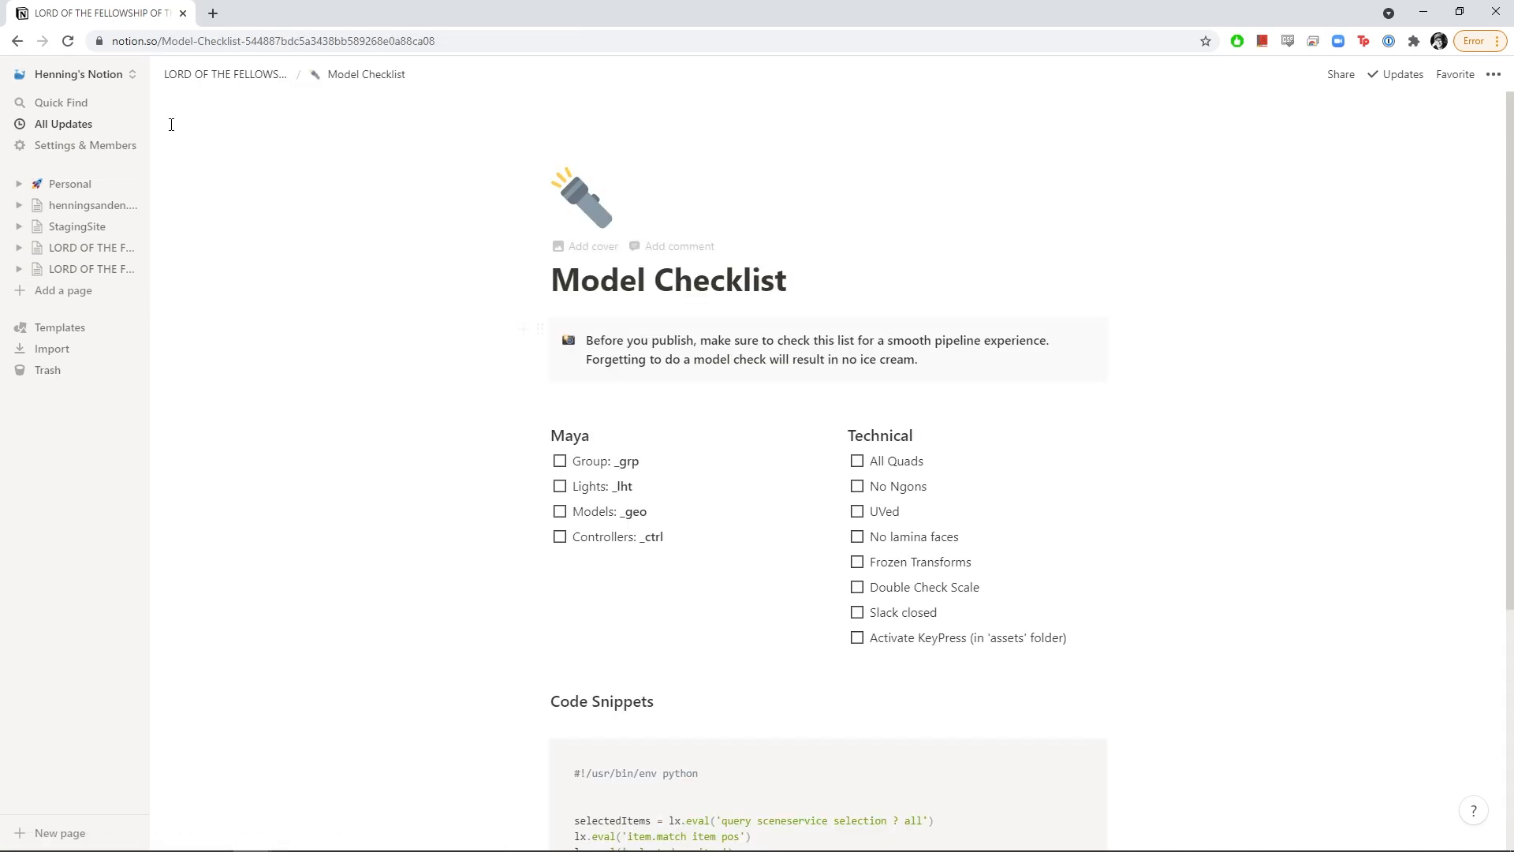
{"action": "left_click", "coordinate": [213, 76]}
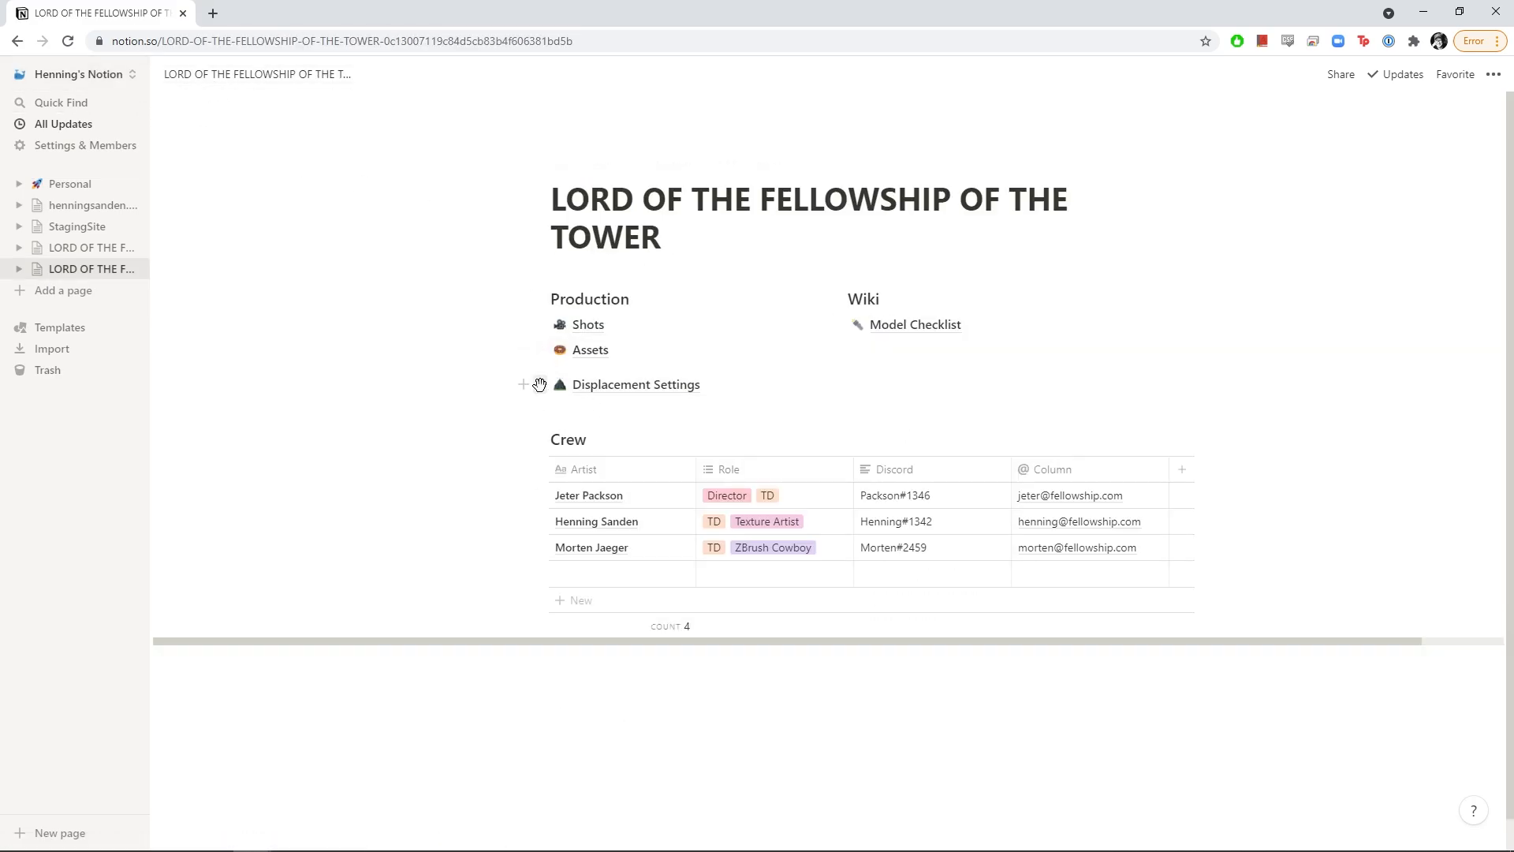
{"action": "left_click_drag", "start_coordinate": [539, 384], "coordinate": [891, 341]}
{"action": "left_click", "coordinate": [887, 349]}
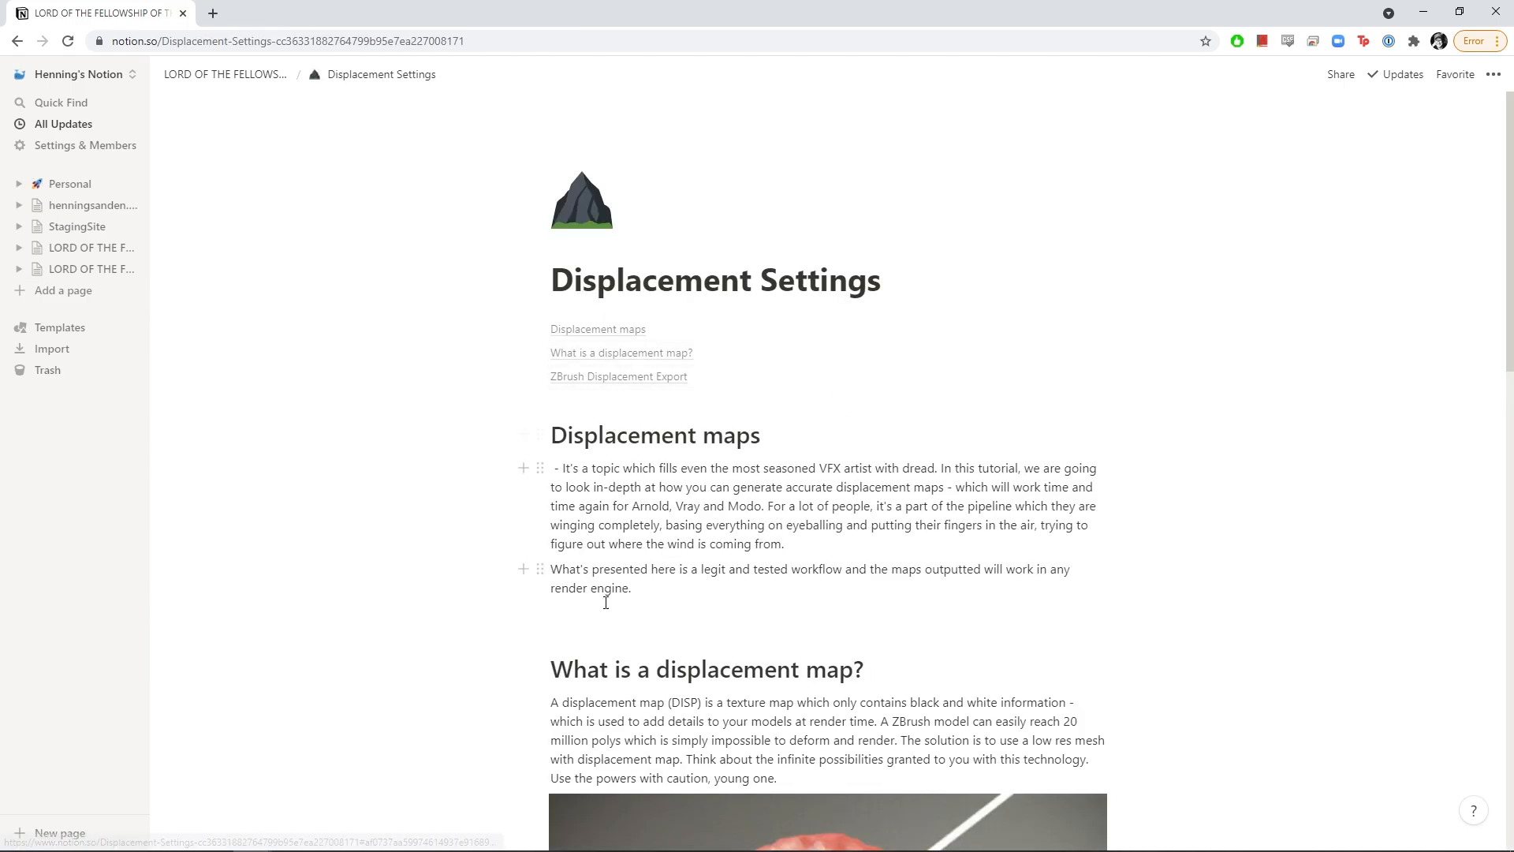
Insert a trial inline table below the Displacement maps intro paragraph with /table
{"action": "left_click", "coordinate": [597, 634]}
{"action": "type", "text": "/table"}
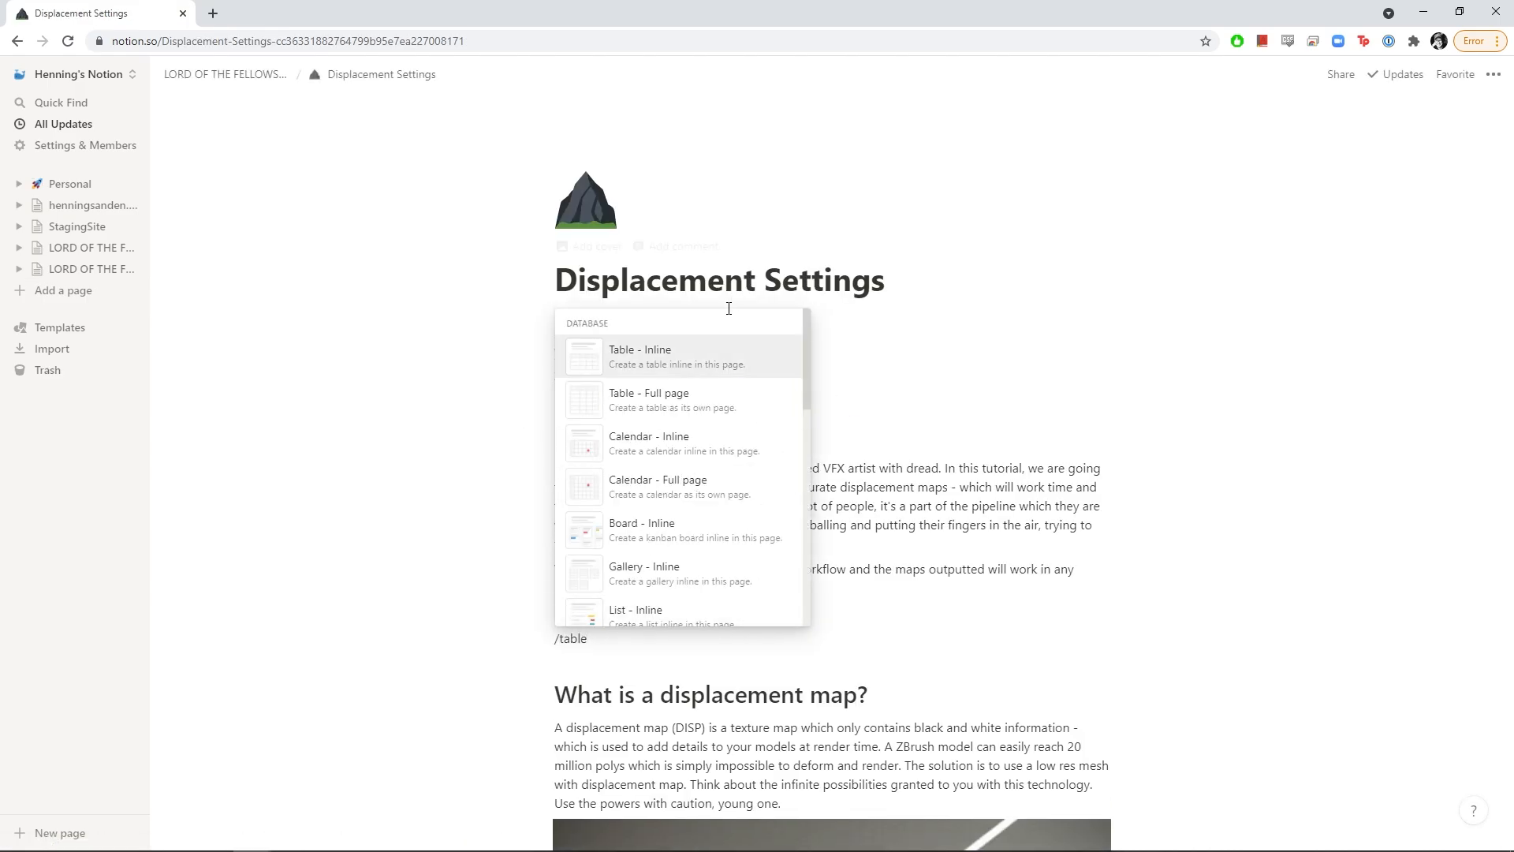
{"action": "left_click", "coordinate": [683, 369]}
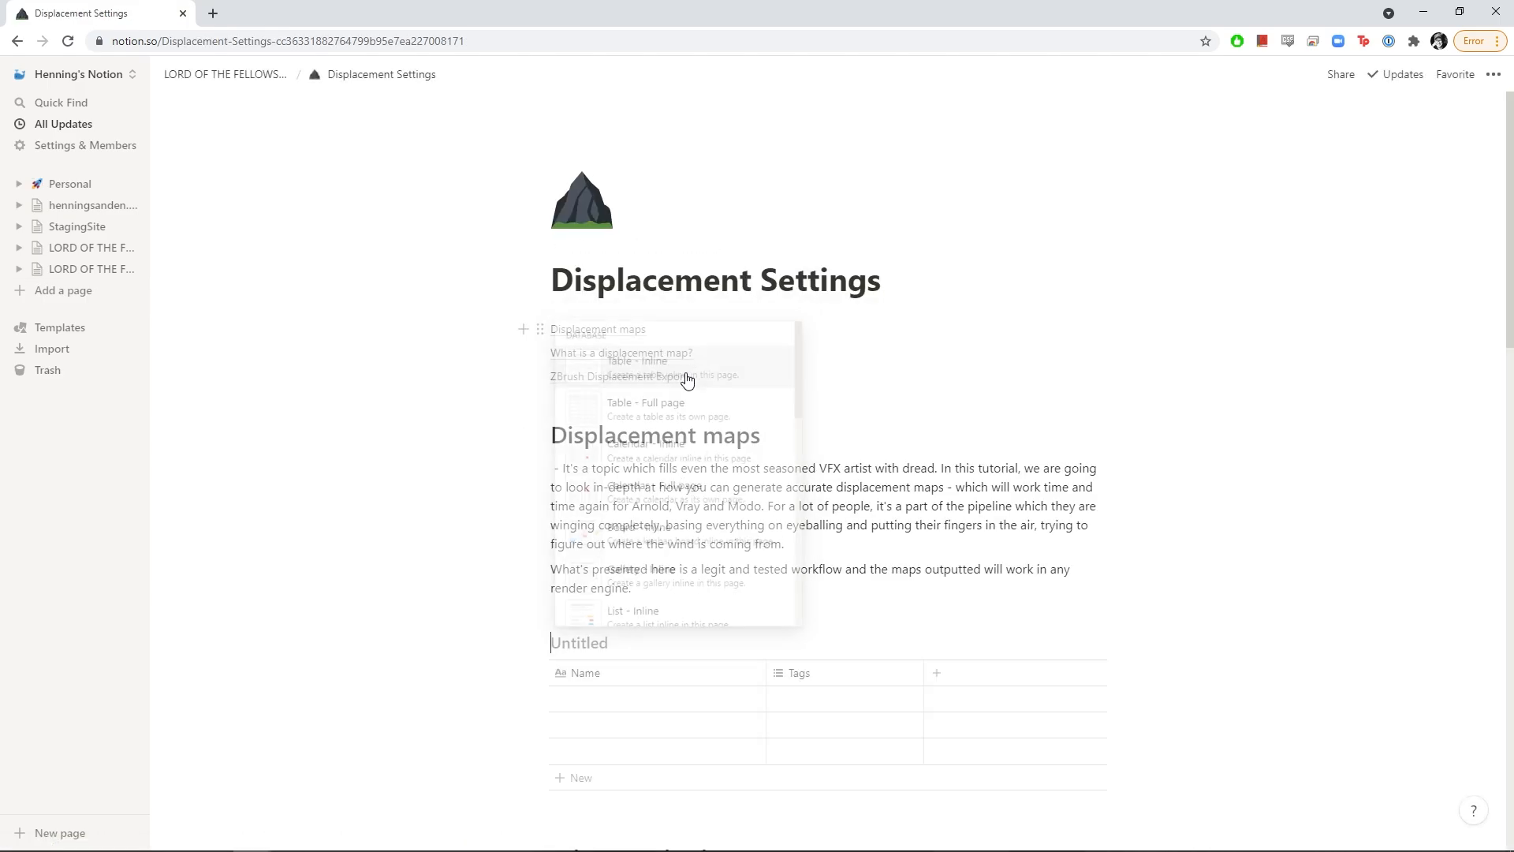
{"action": "scroll", "coordinate": [632, 622], "scroll_direction": "down", "scroll_amount": 2}
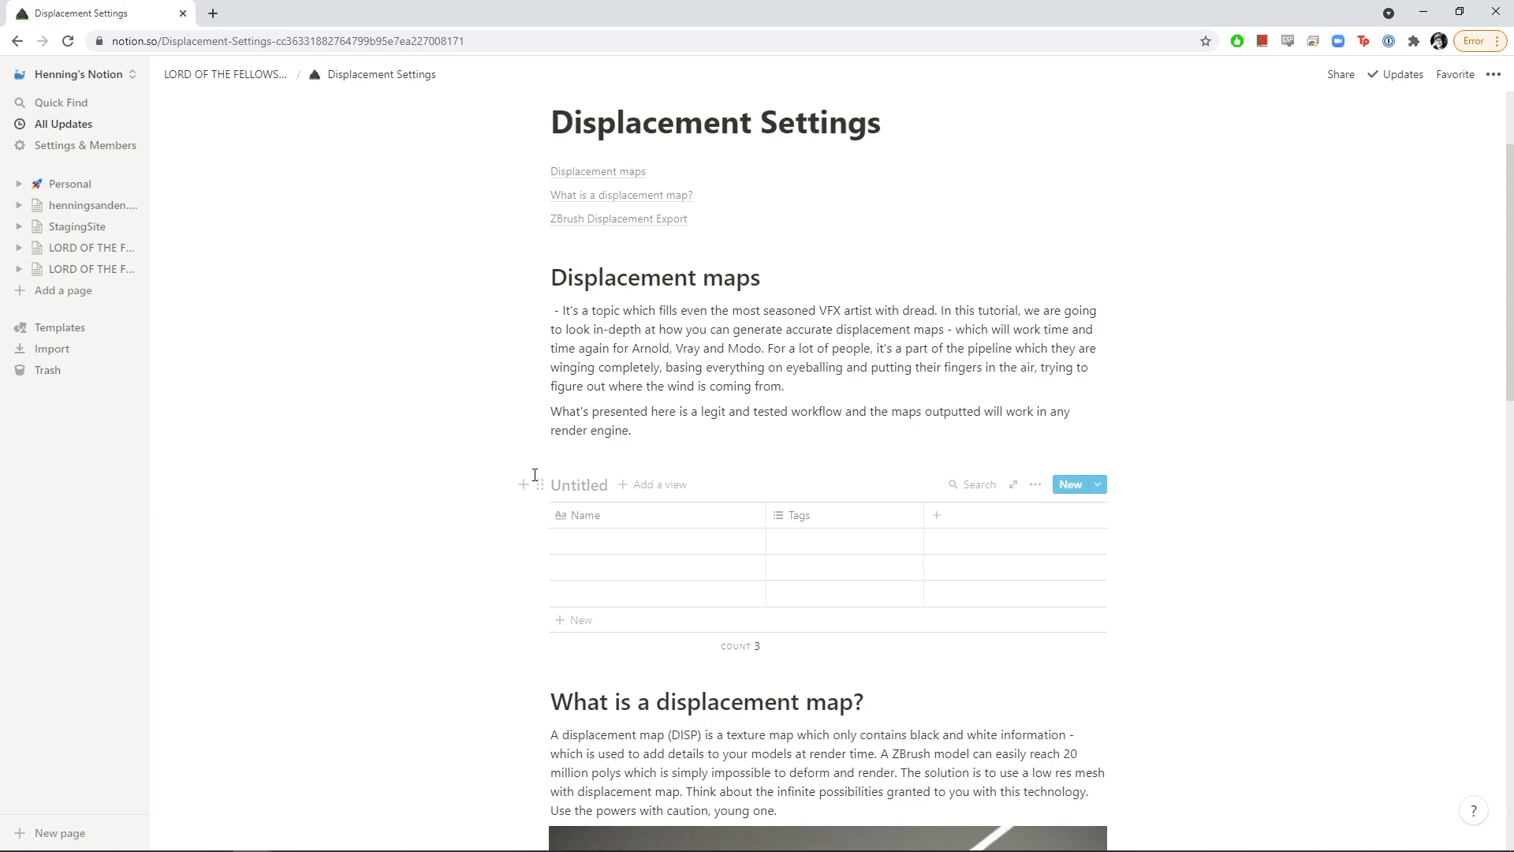
Delete the inline table and remove the leftover empty line under the intro paragraph
{"action": "left_click", "coordinate": [540, 485]}
{"action": "left_click", "coordinate": [438, 426]}
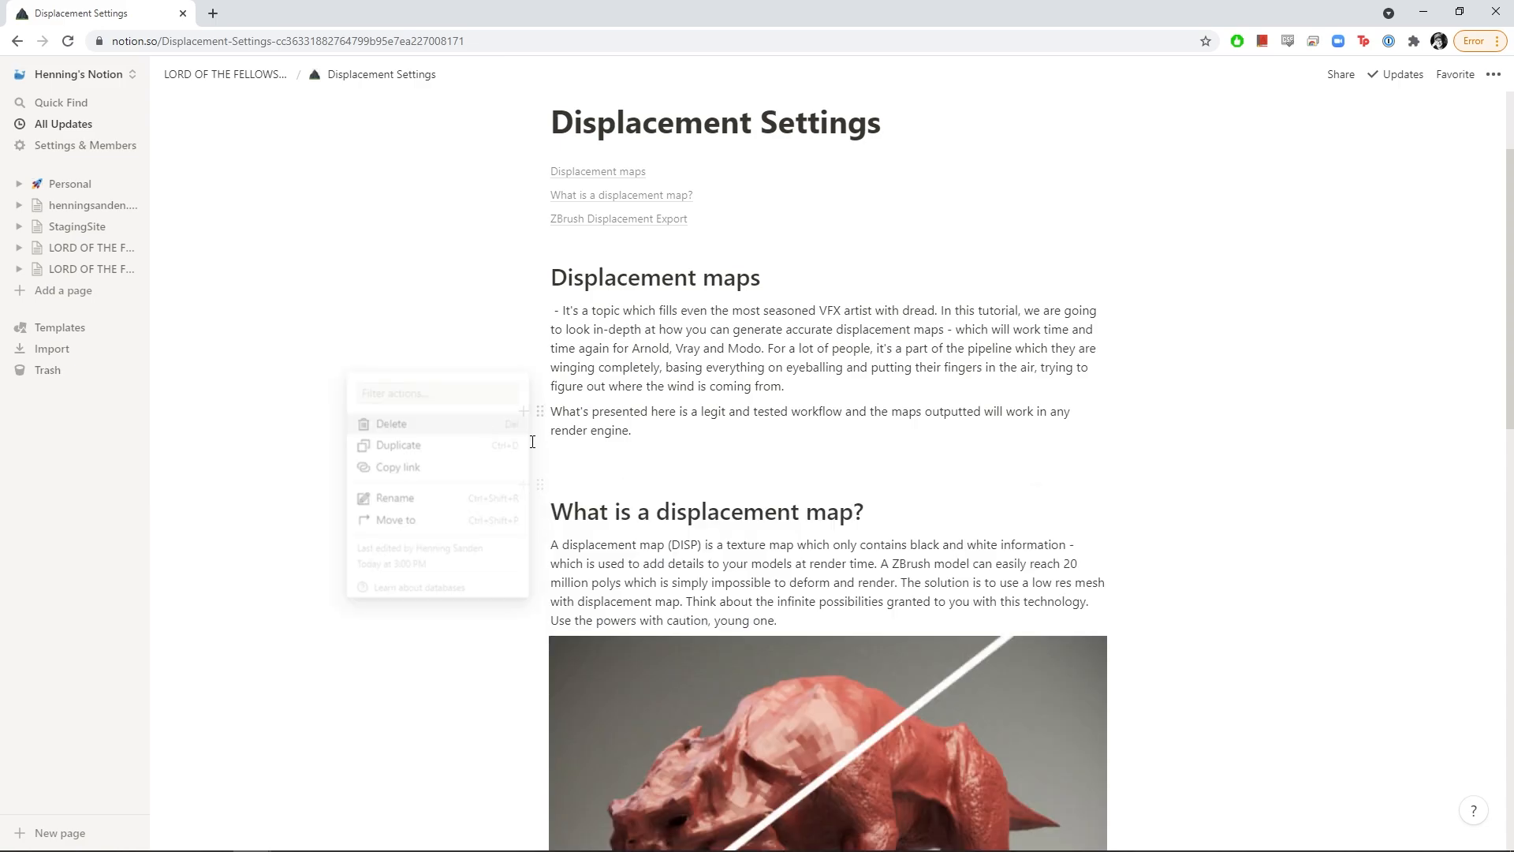
{"action": "left_click", "coordinate": [604, 472]}
{"action": "key", "text": "BackSpace"}
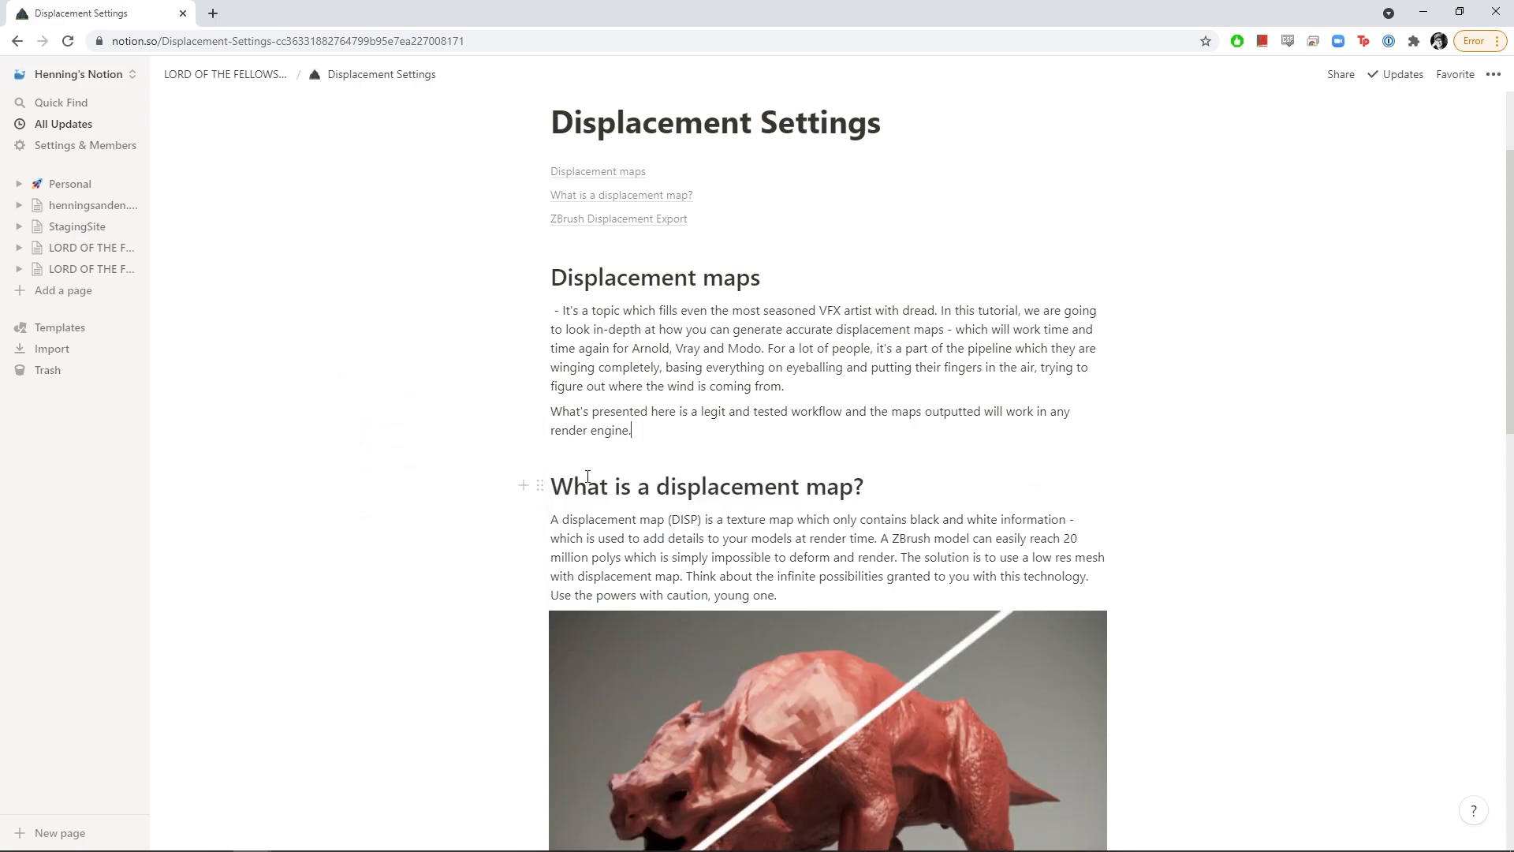
{"action": "scroll", "coordinate": [712, 470], "scroll_direction": "up", "scroll_amount": 2}
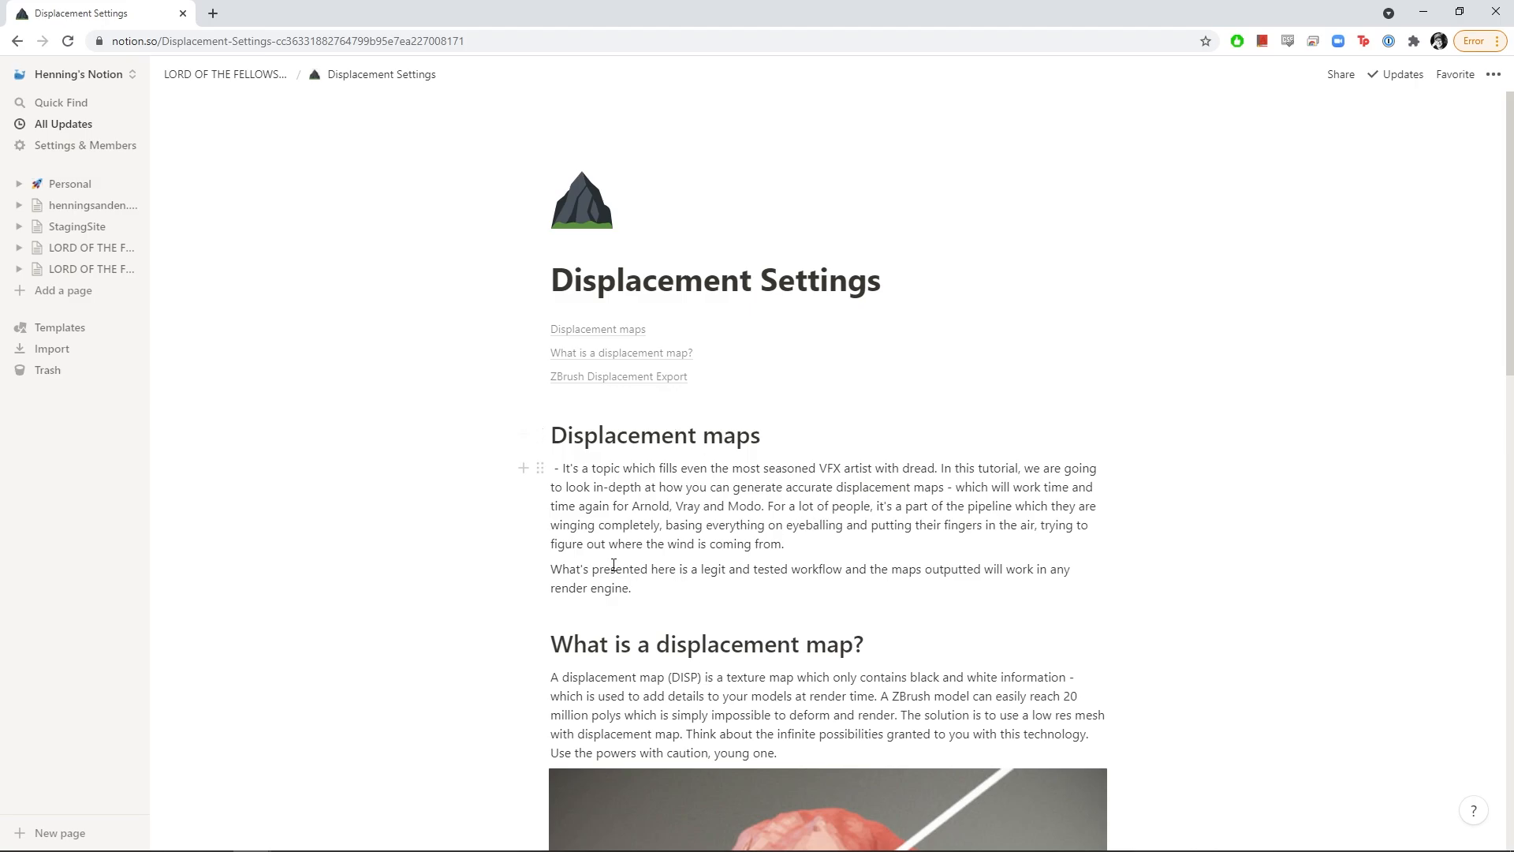
Give the first selected sentences an orange background from the colour menu
{"action": "scroll", "coordinate": [667, 577], "scroll_direction": "down", "scroll_amount": 3}
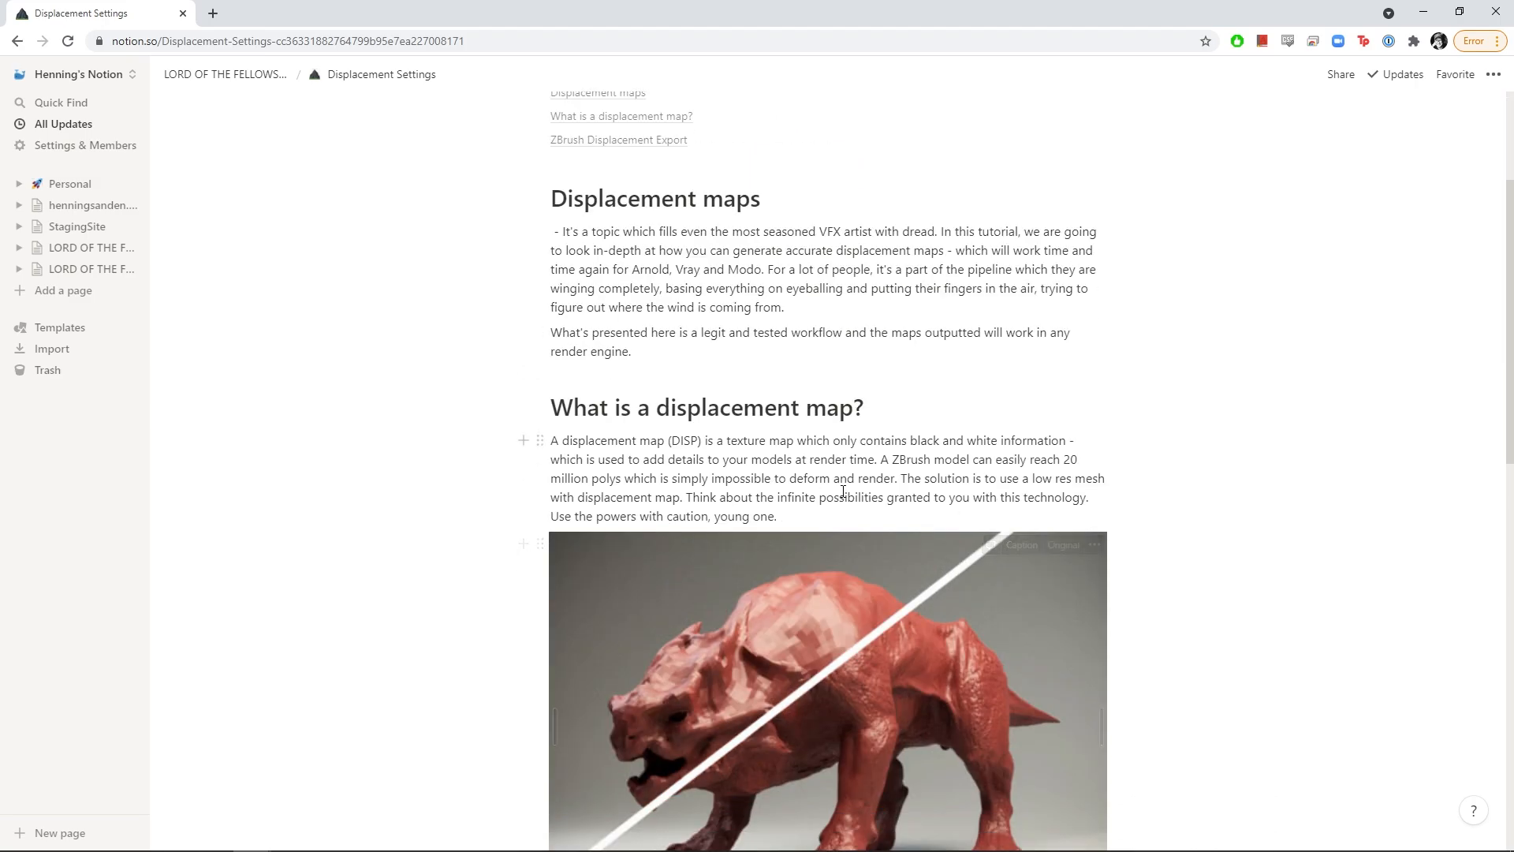
{"action": "left_click_drag", "start_coordinate": [801, 516], "coordinate": [686, 497]}
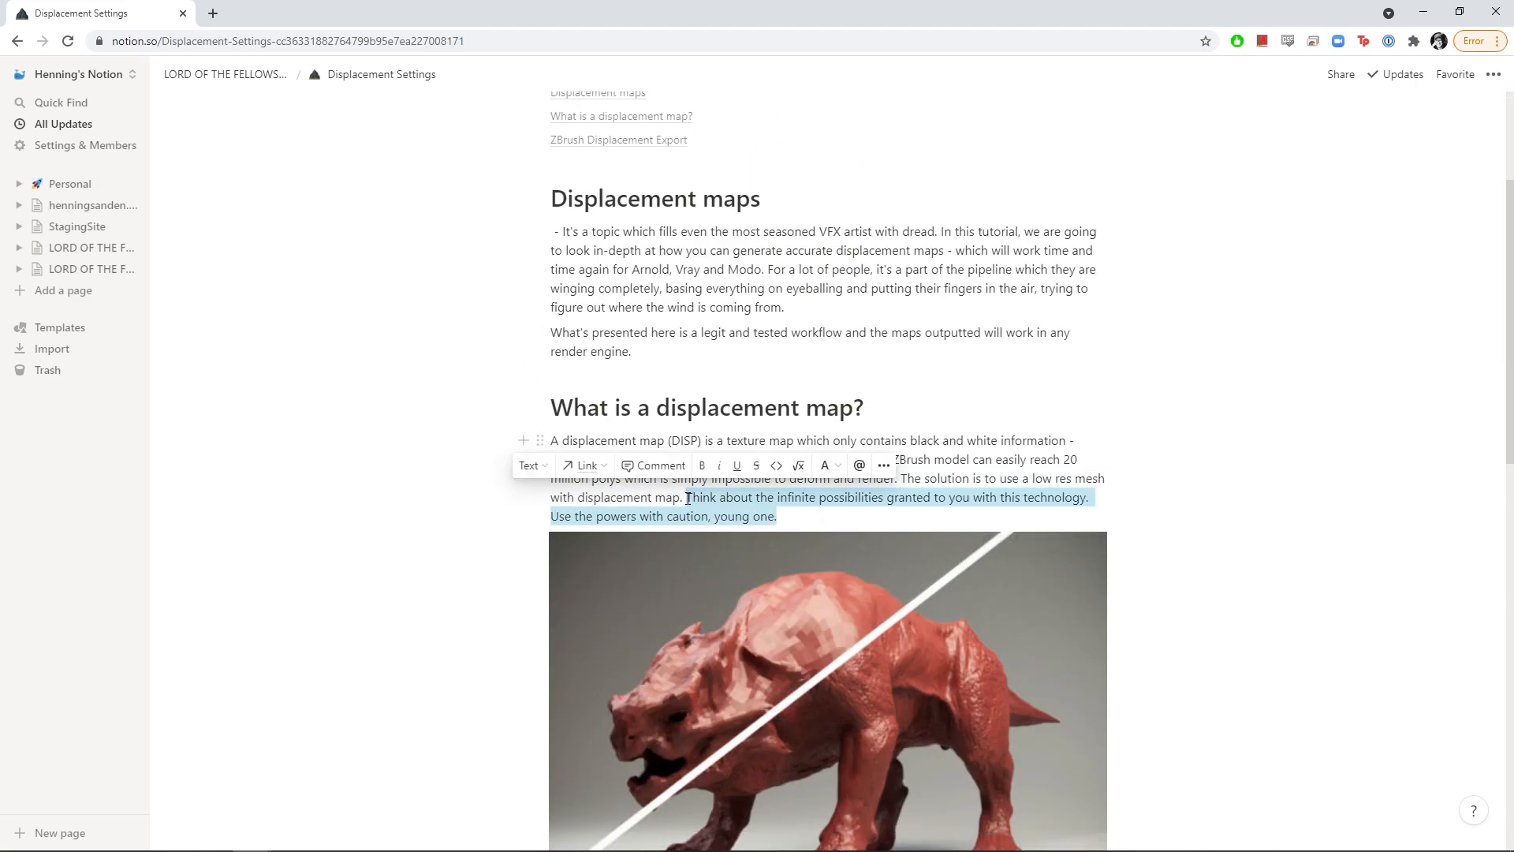
{"action": "left_click", "coordinate": [825, 467]}
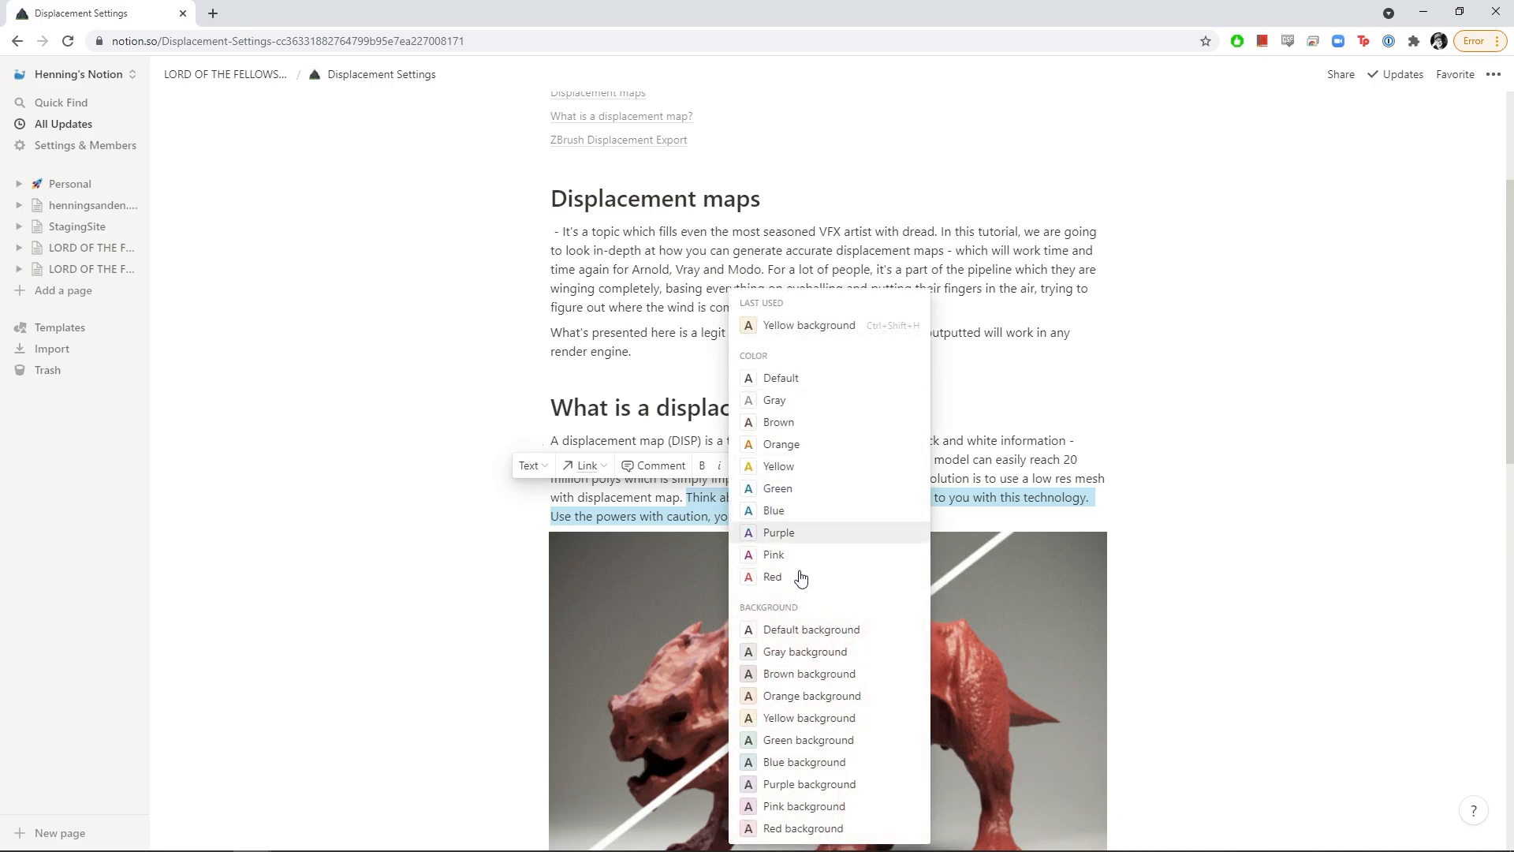
{"action": "left_click", "coordinate": [801, 702]}
{"action": "left_click", "coordinate": [1065, 459]}
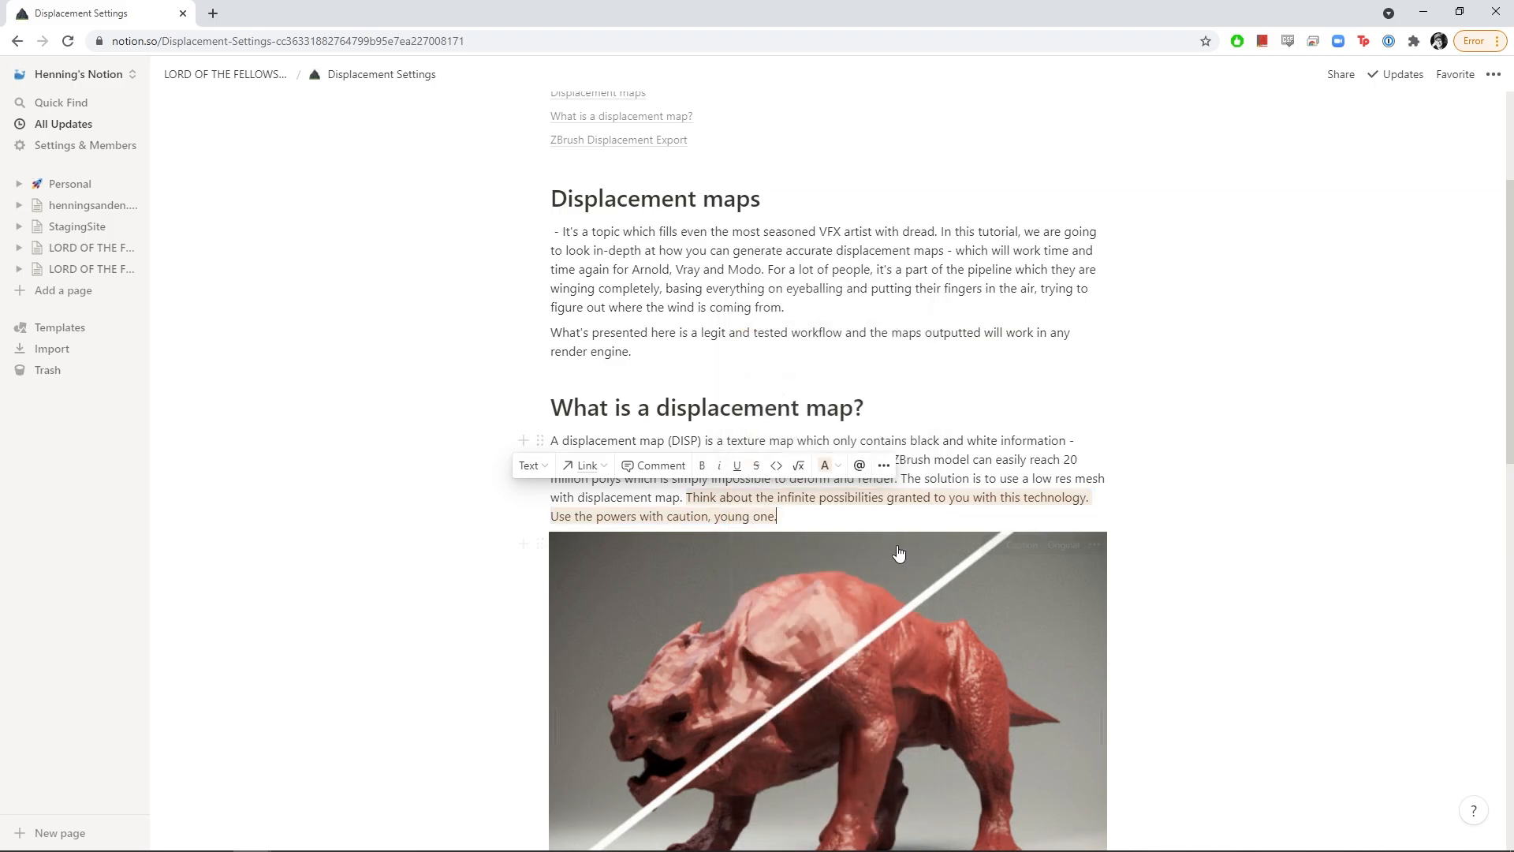
Apply the orange background to the paragraph beginning 'A displacement map is created' using Ctrl+Shift+H
{"action": "scroll", "coordinate": [1065, 441], "scroll_direction": "down", "scroll_amount": 1}
{"action": "scroll", "coordinate": [1065, 440], "scroll_direction": "down", "scroll_amount": 1}
{"action": "scroll", "coordinate": [797, 433], "scroll_direction": "down", "scroll_amount": 4}
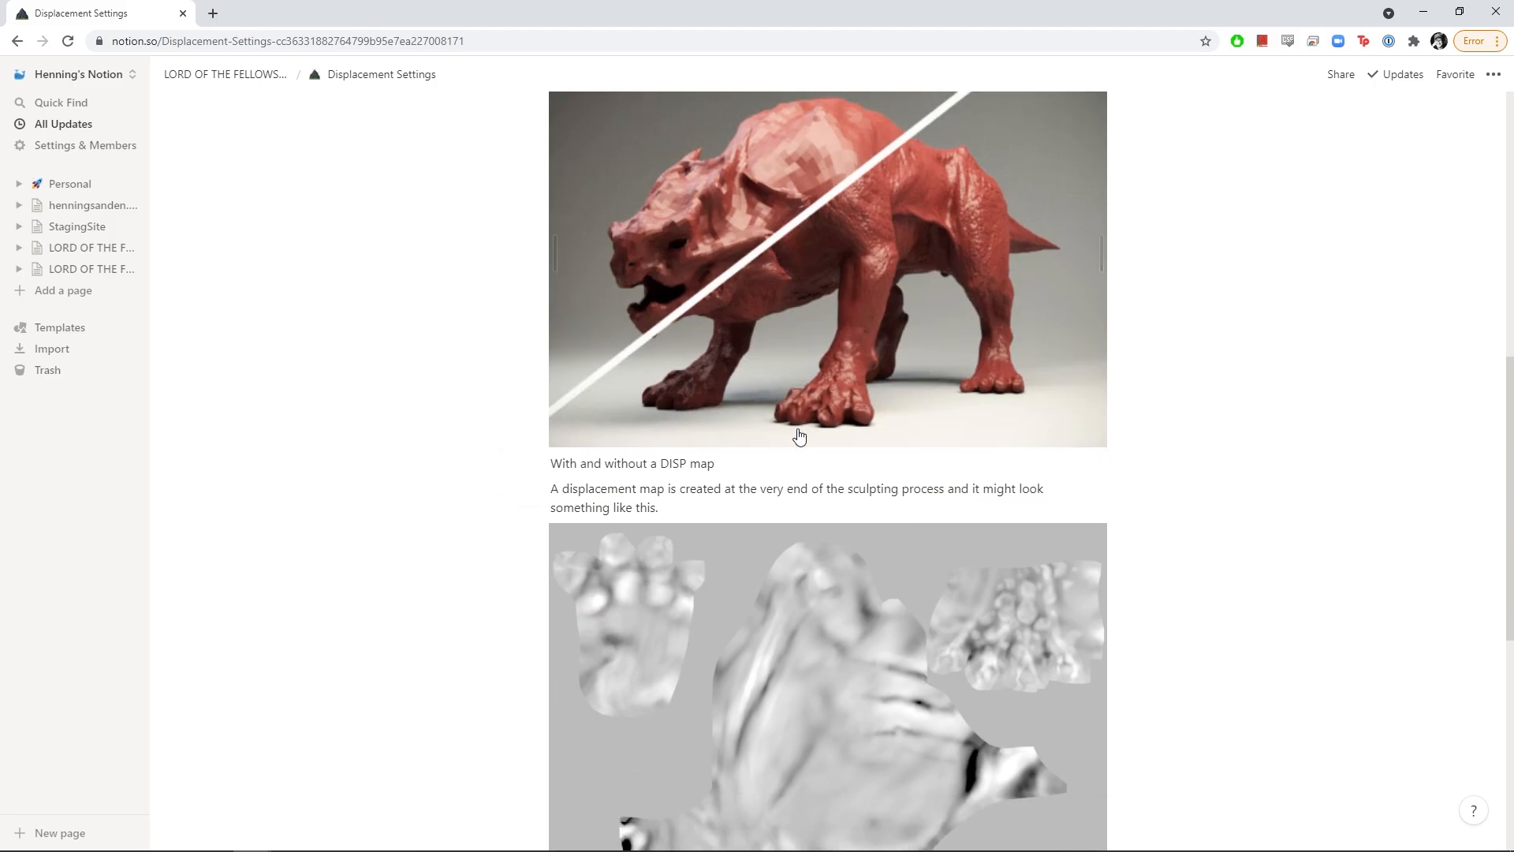
{"action": "scroll", "coordinate": [797, 433], "scroll_direction": "up", "scroll_amount": 6}
{"action": "scroll", "coordinate": [673, 664], "scroll_direction": "down", "scroll_amount": 6}
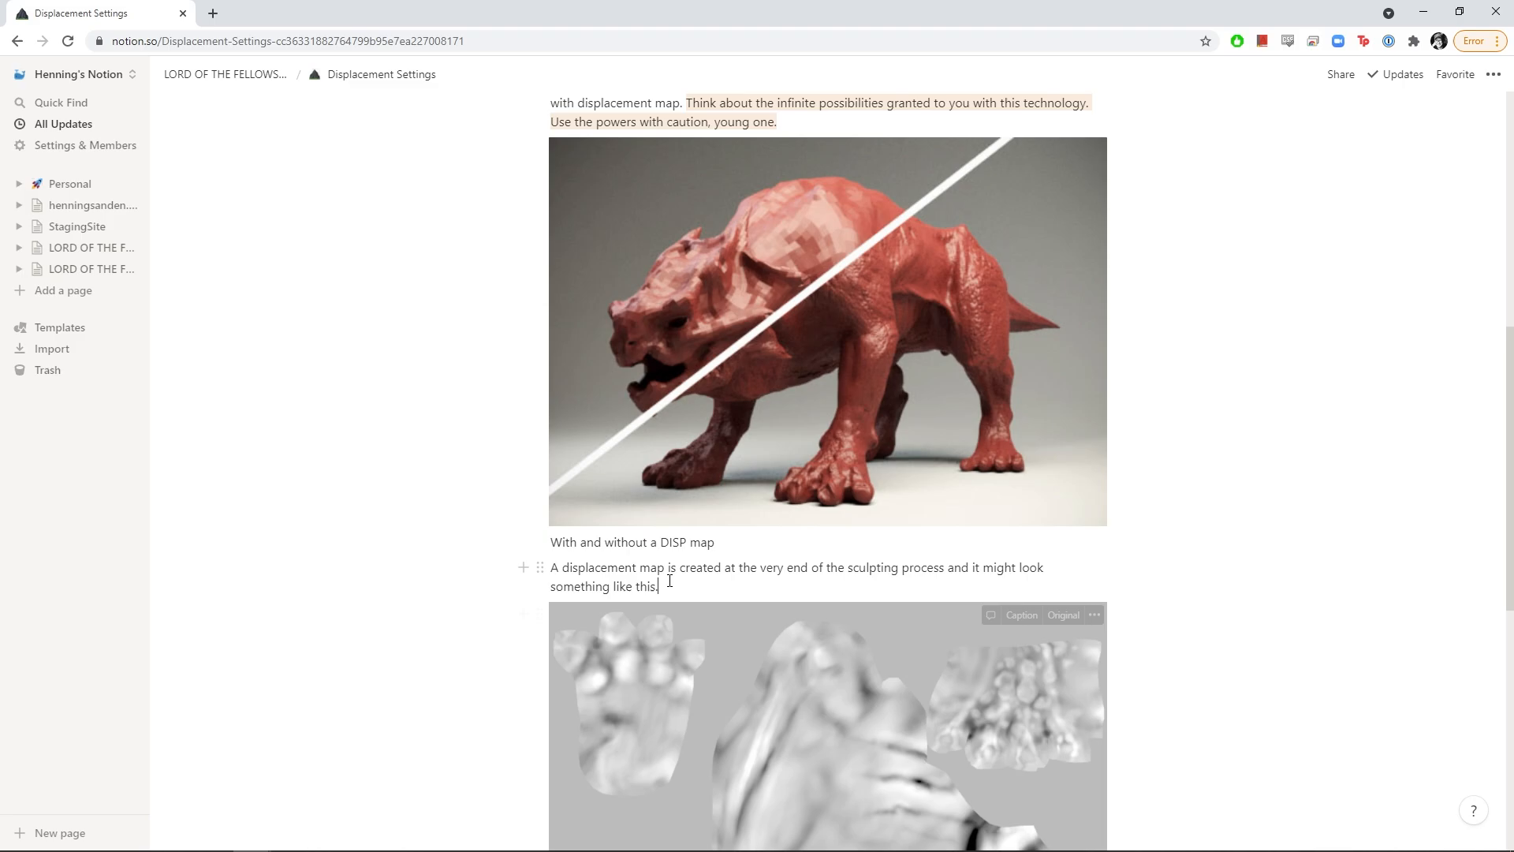
{"action": "left_click", "coordinate": [531, 561]}
{"action": "key", "text": "ctrl+shift+h"}
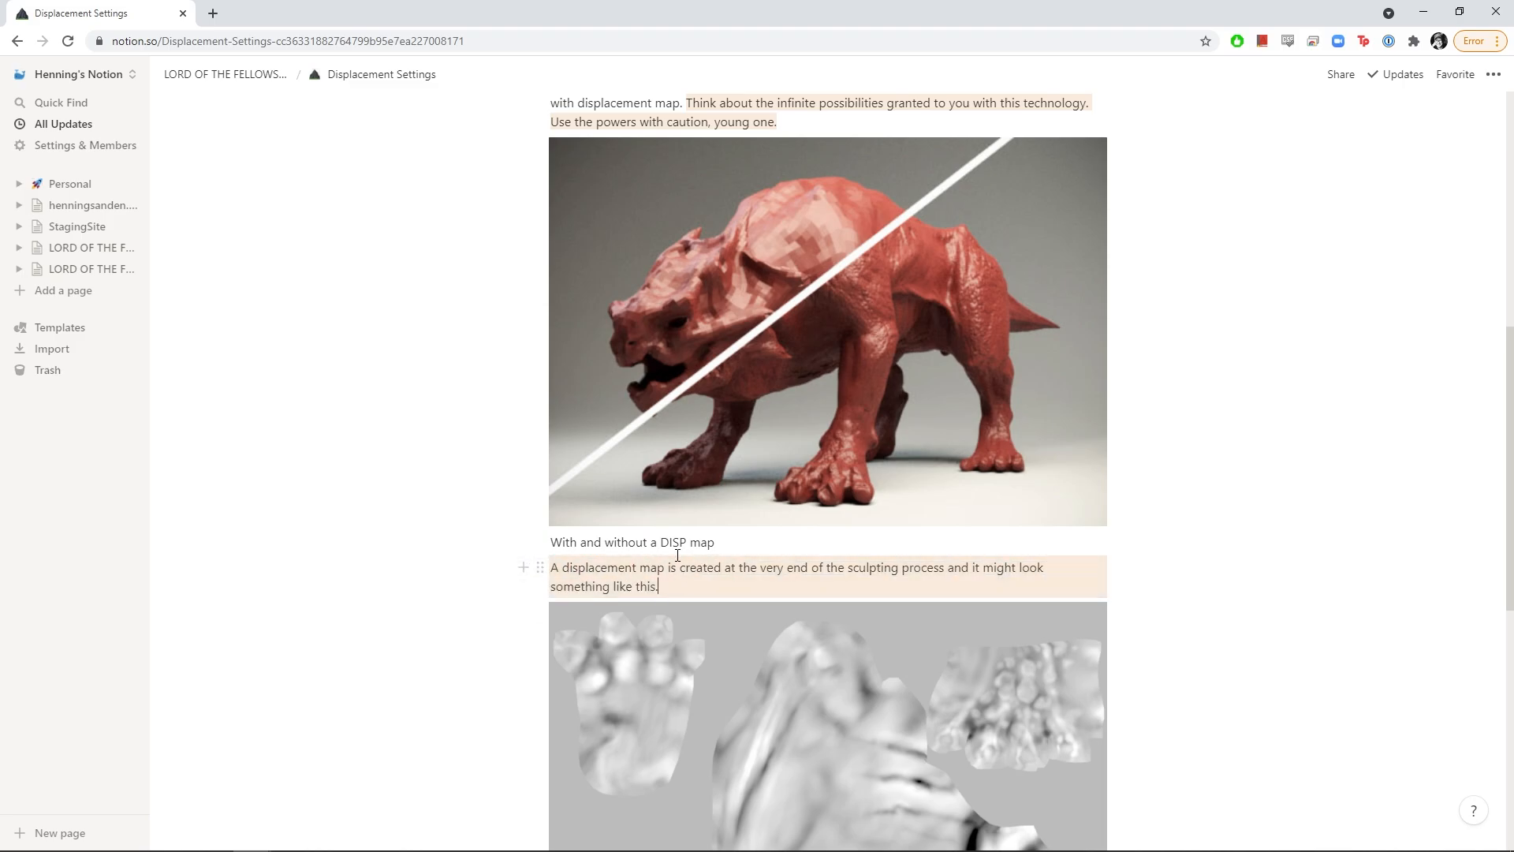
Apply the orange background to the 'What's presented here' workflow paragraph, undoing one extra change
{"action": "scroll", "coordinate": [680, 530], "scroll_direction": "up", "scroll_amount": 4}
{"action": "left_click_drag", "start_coordinate": [670, 279], "coordinate": [548, 253]}
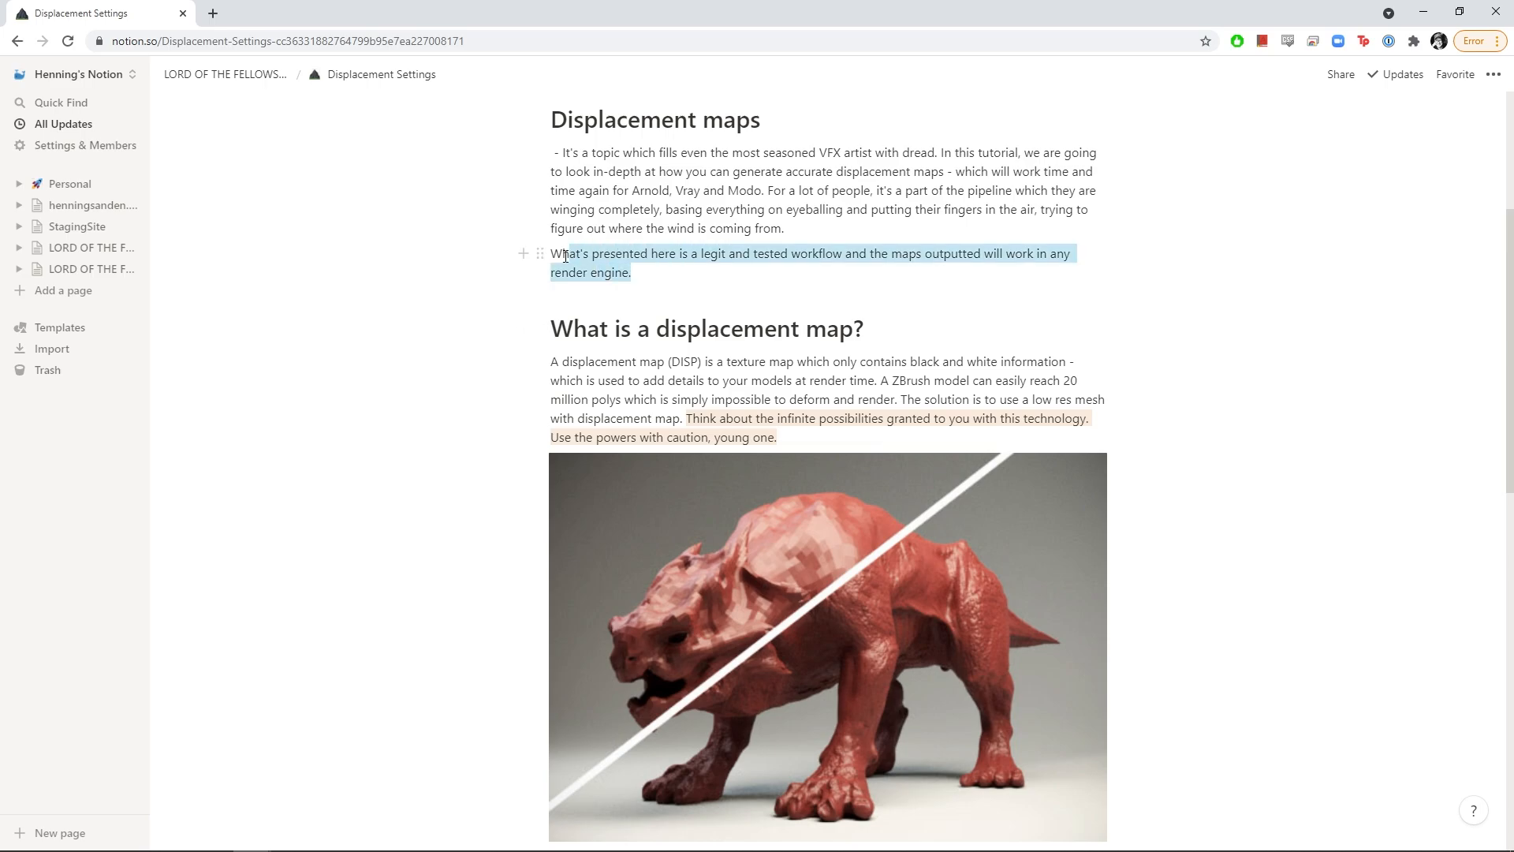
{"action": "left_click", "coordinate": [703, 255]}
{"action": "left_click_drag", "start_coordinate": [686, 272], "coordinate": [562, 254]}
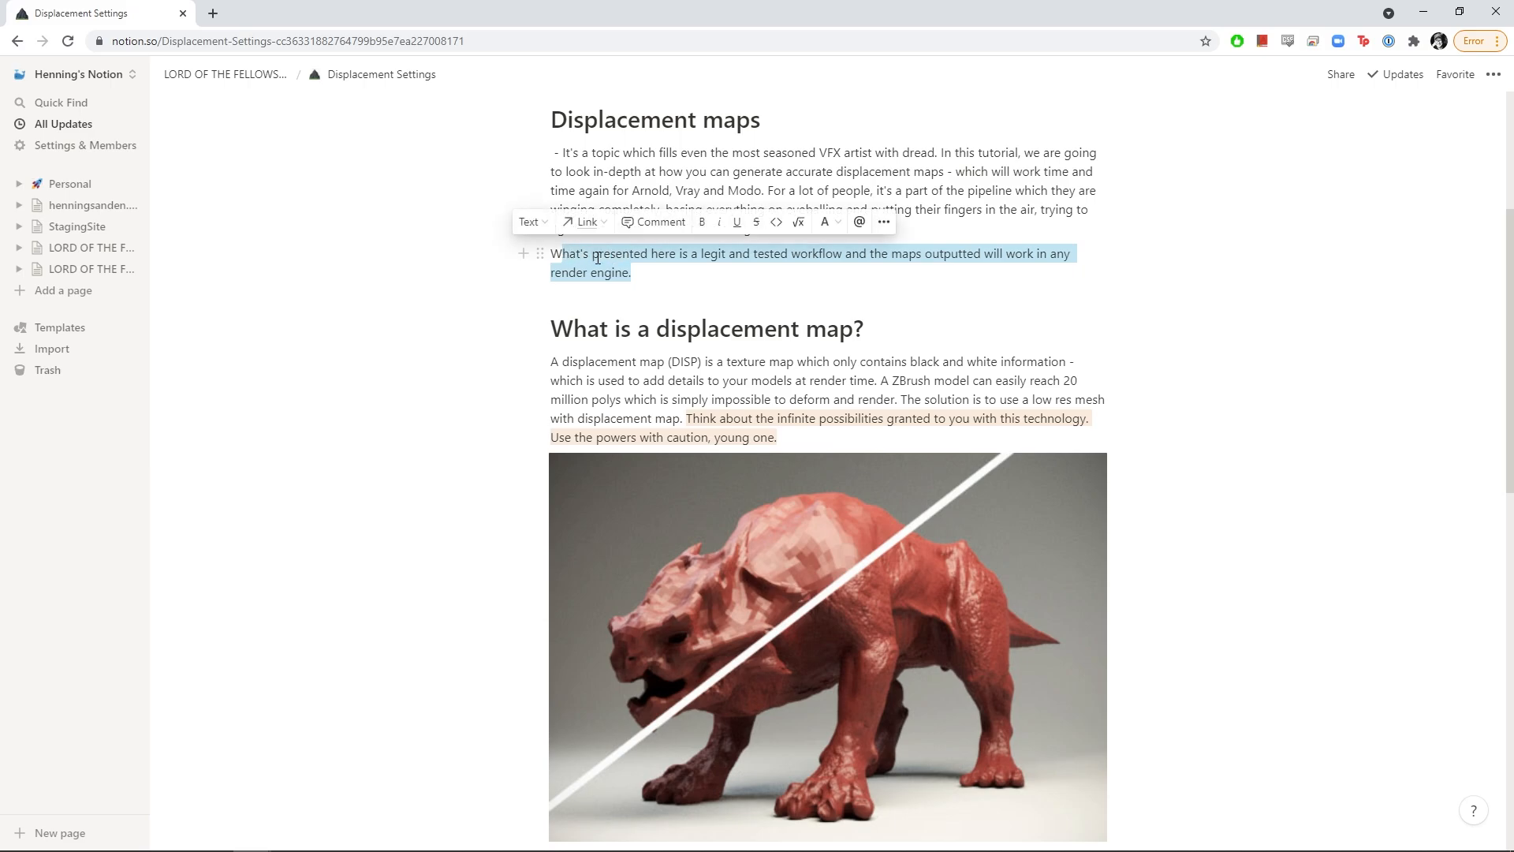
{"action": "key", "text": "ctrl+shift+h"}
{"action": "left_click", "coordinate": [667, 281]}
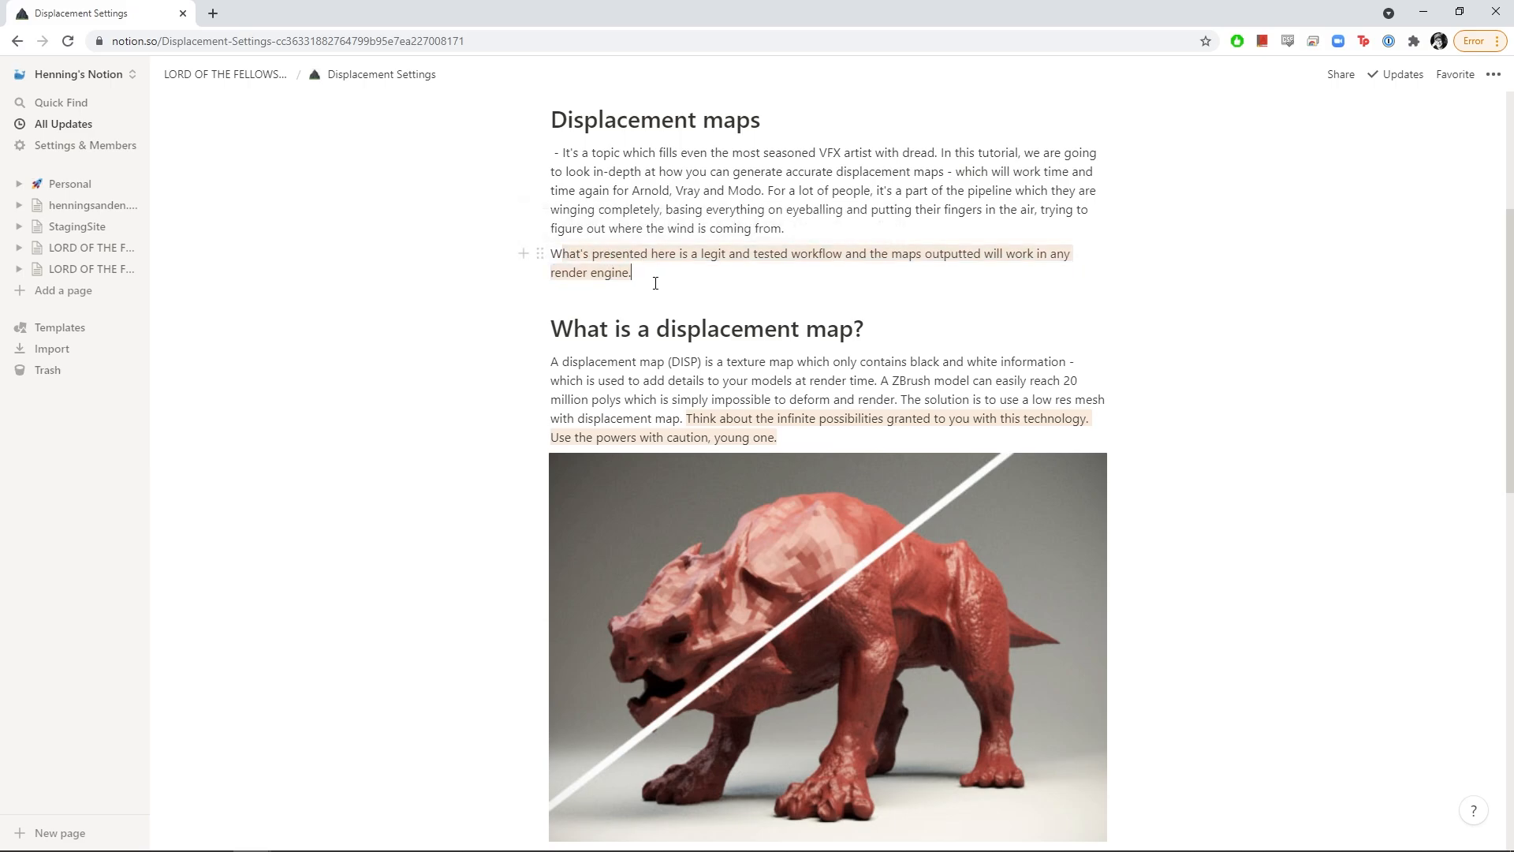
{"action": "key", "text": "ctrl+z"}
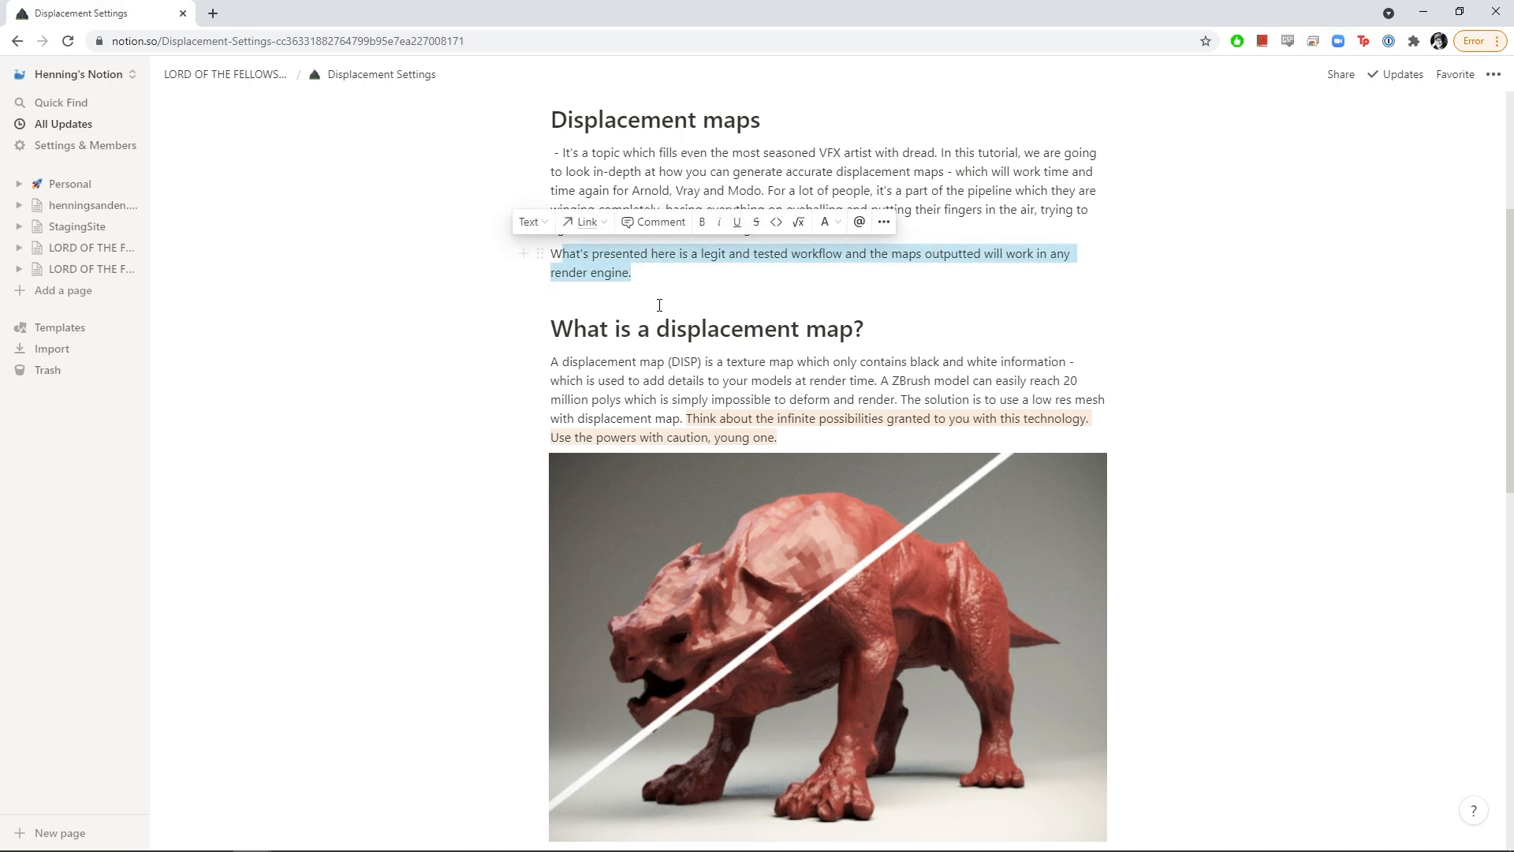
{"action": "scroll", "coordinate": [659, 306], "scroll_direction": "up", "scroll_amount": 3}
Create an empty 'Schedule' sub-page on the project page and give it a calendar icon
{"action": "left_click", "coordinate": [269, 75]}
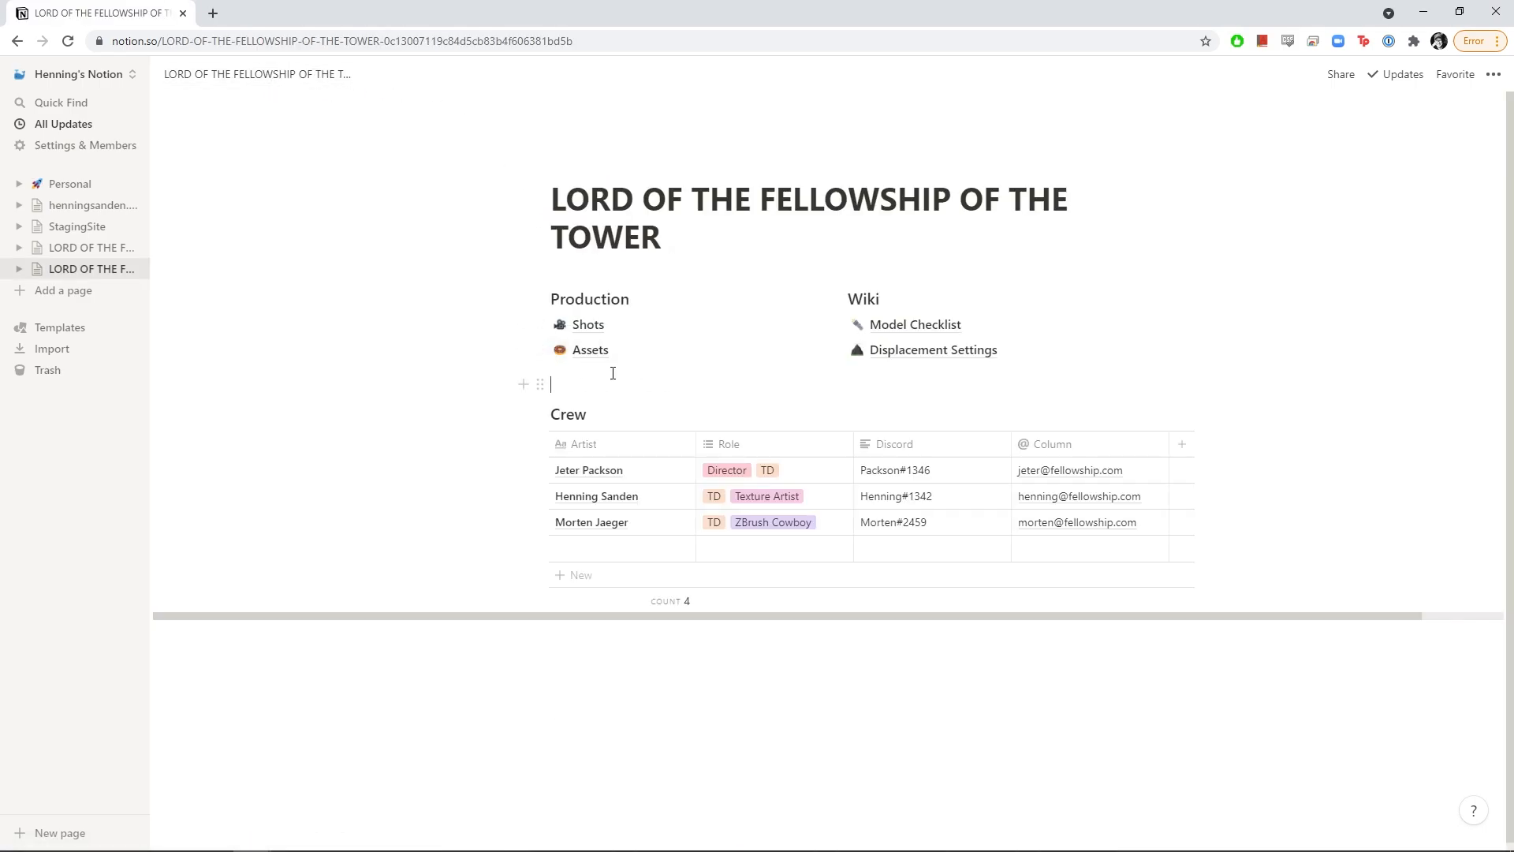
{"action": "type", "text": "/"}
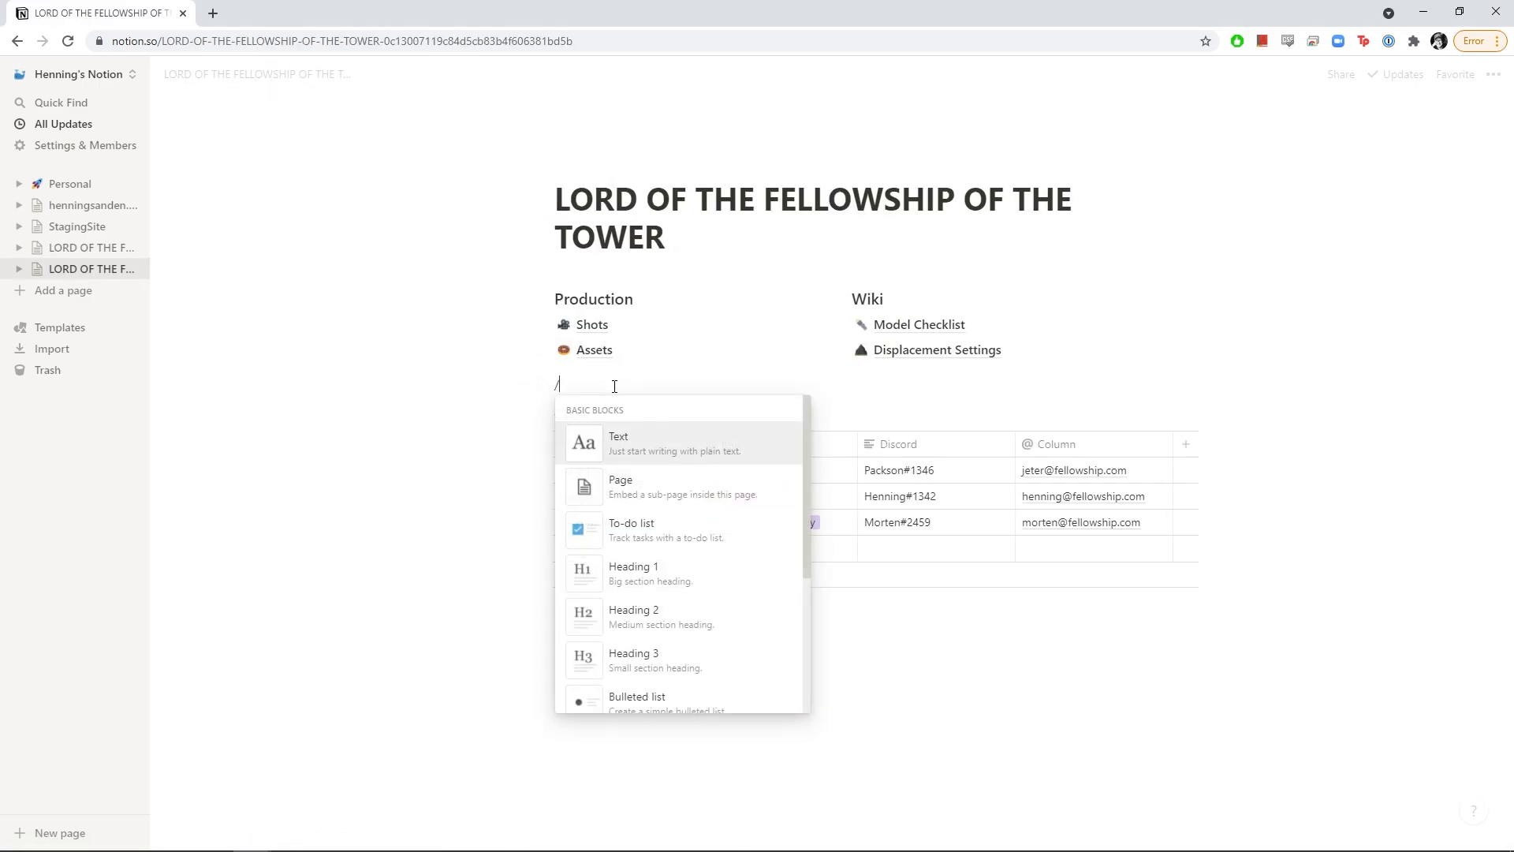
{"action": "type", "text": "page"}
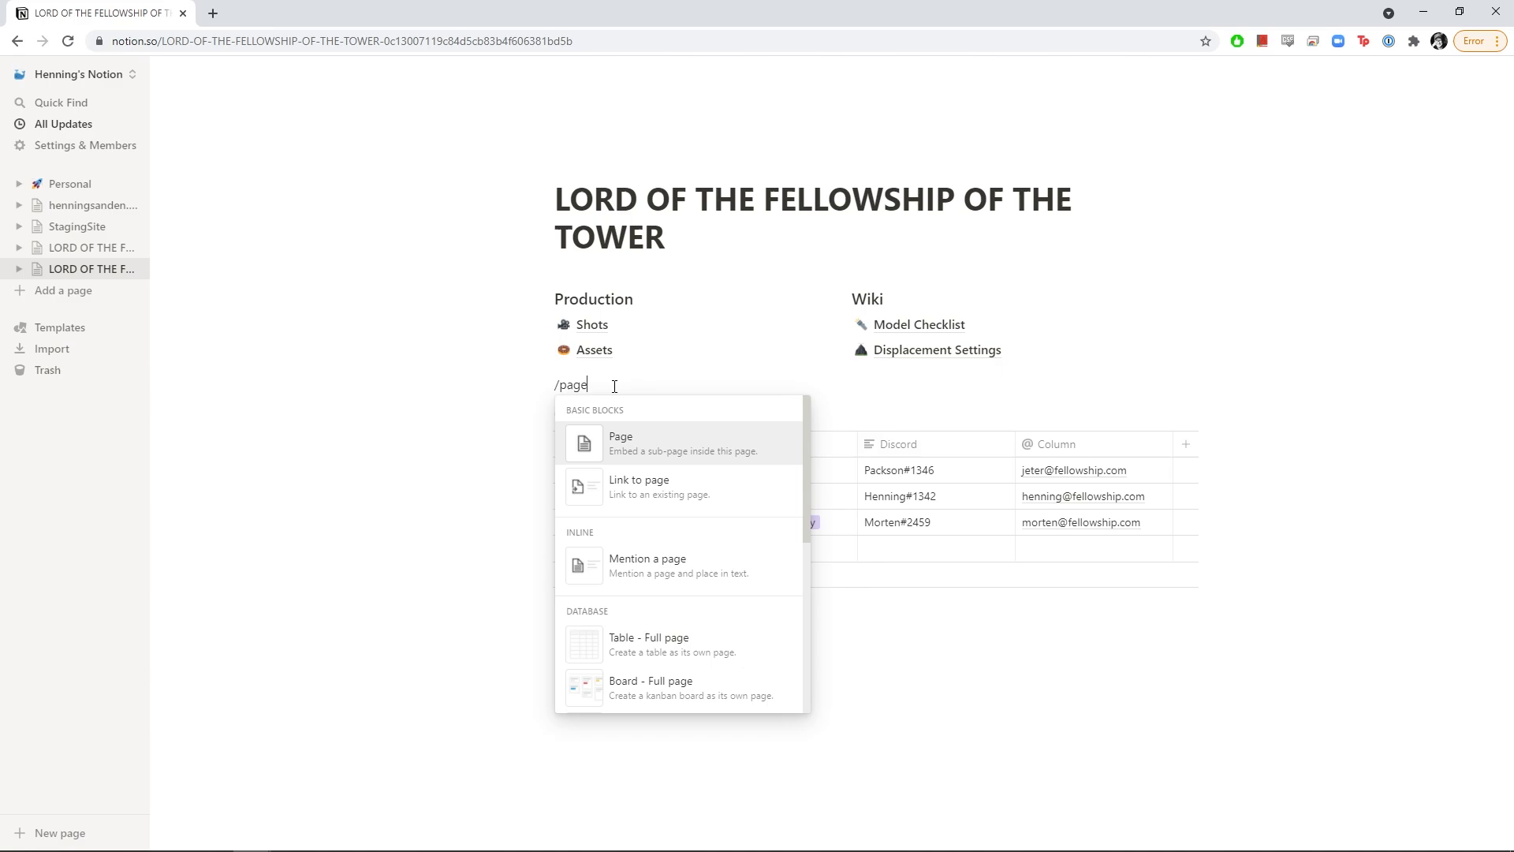
{"action": "key", "text": "Return"}
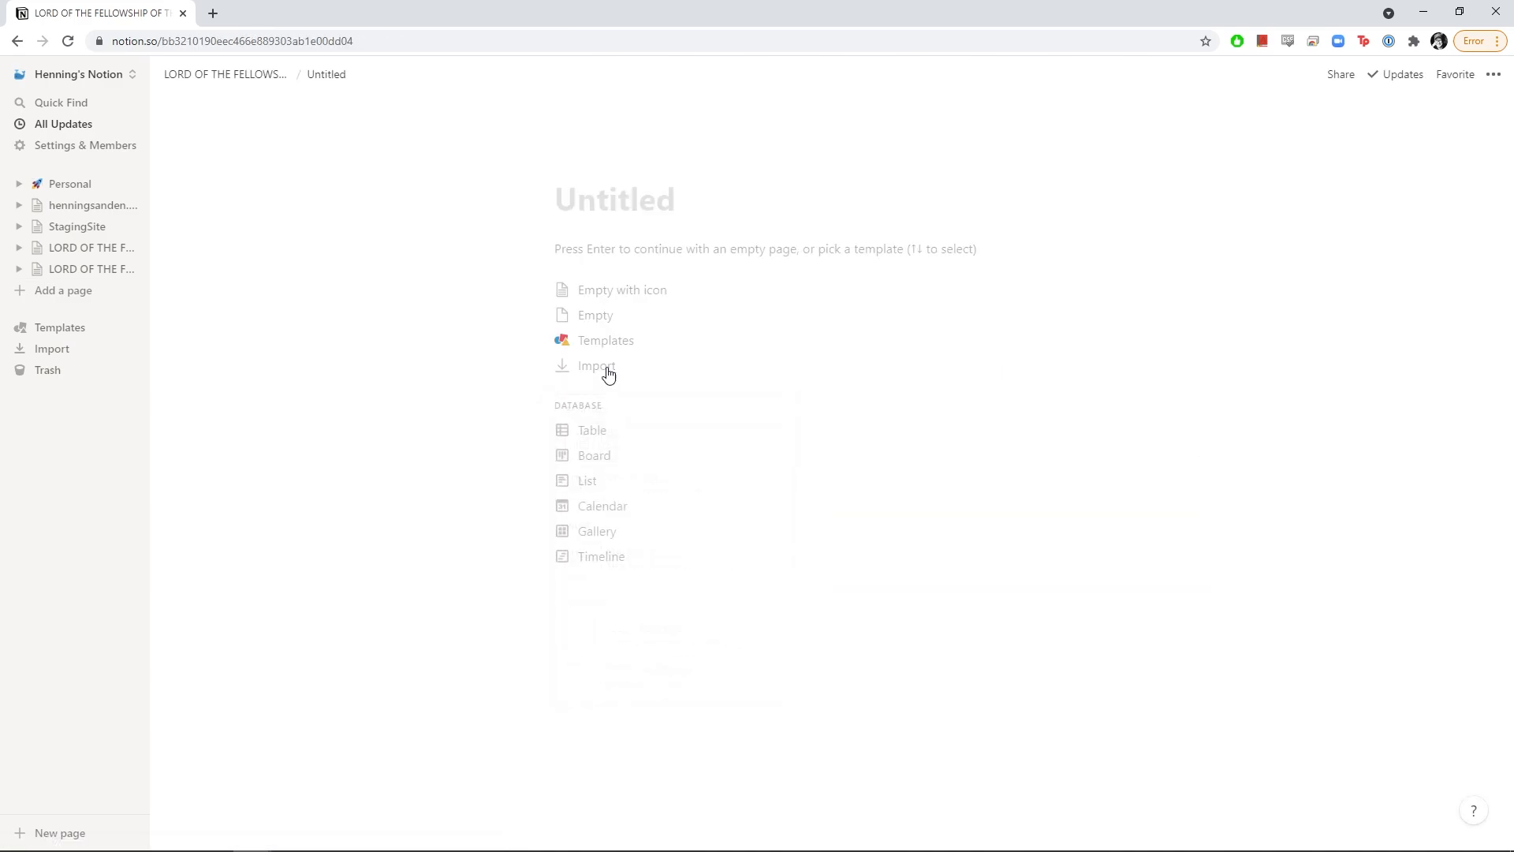
{"action": "type", "text": "Schedule"}
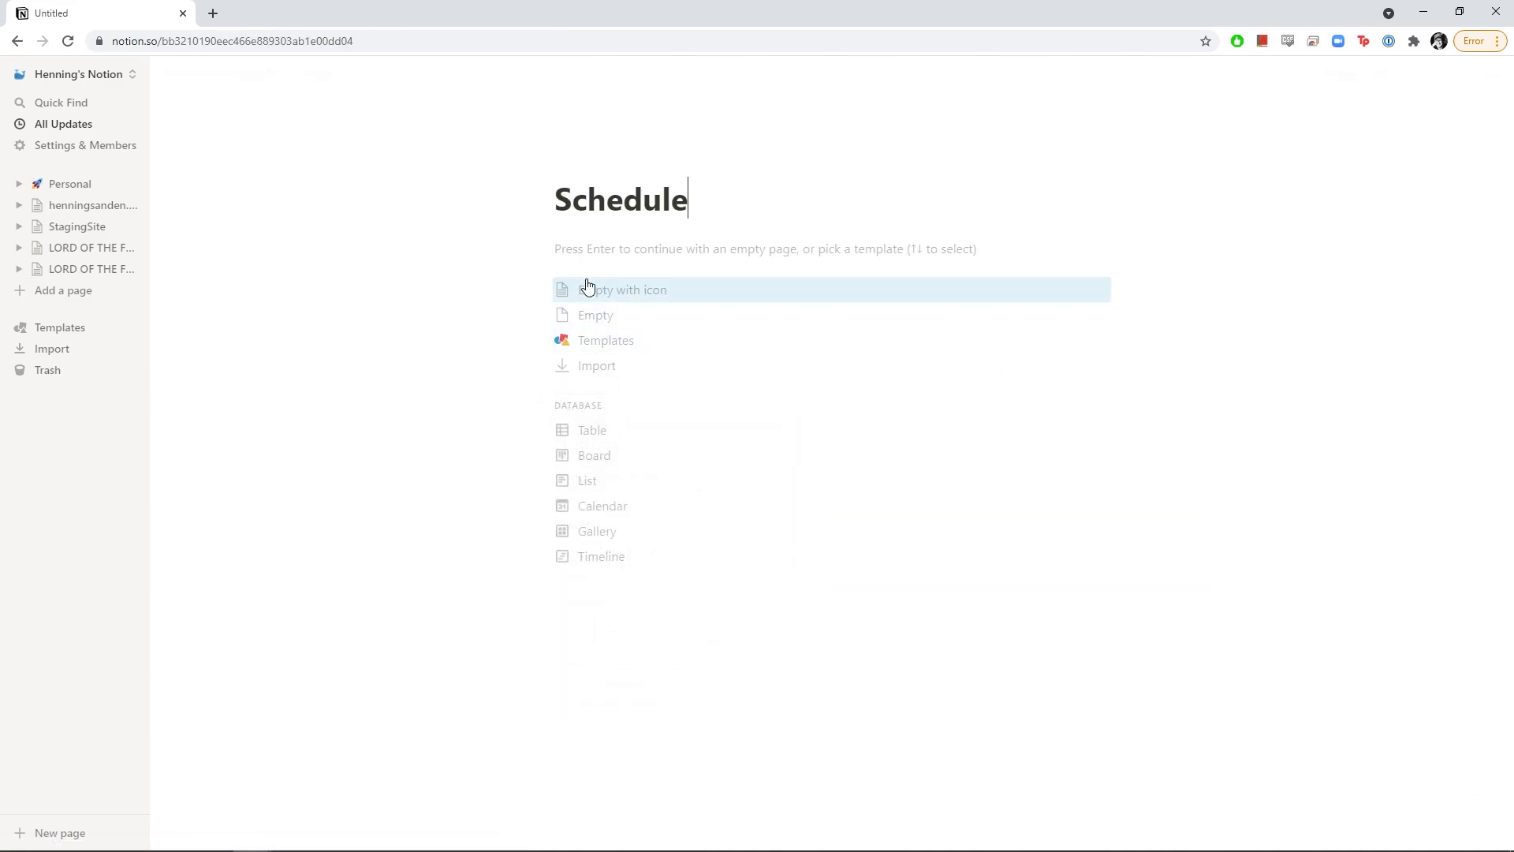
{"action": "left_click", "coordinate": [578, 167]}
{"action": "left_click", "coordinate": [593, 213]}
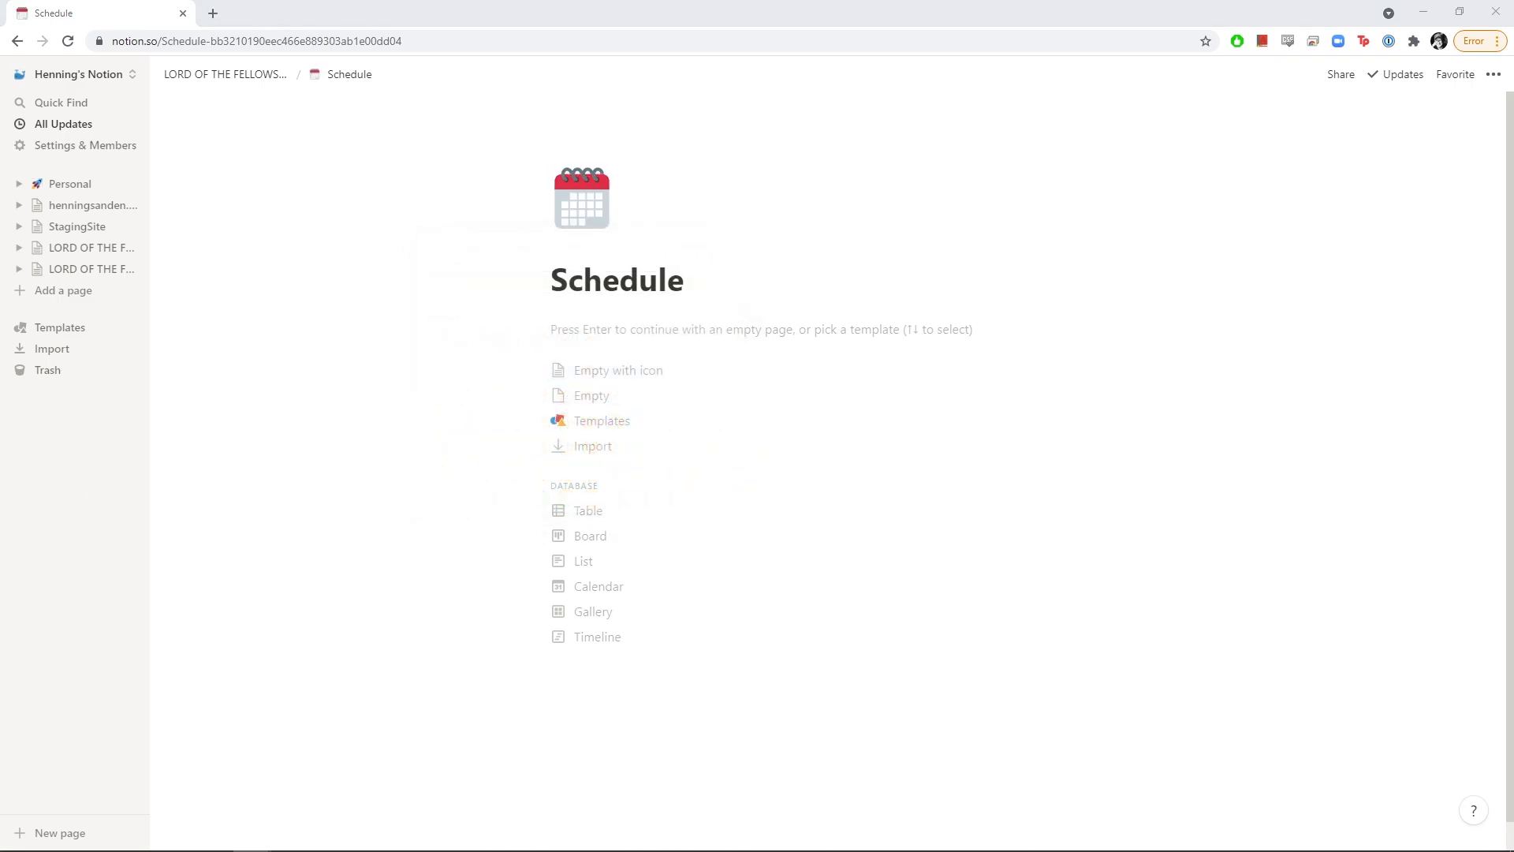
{"action": "left_click", "coordinate": [649, 329]}
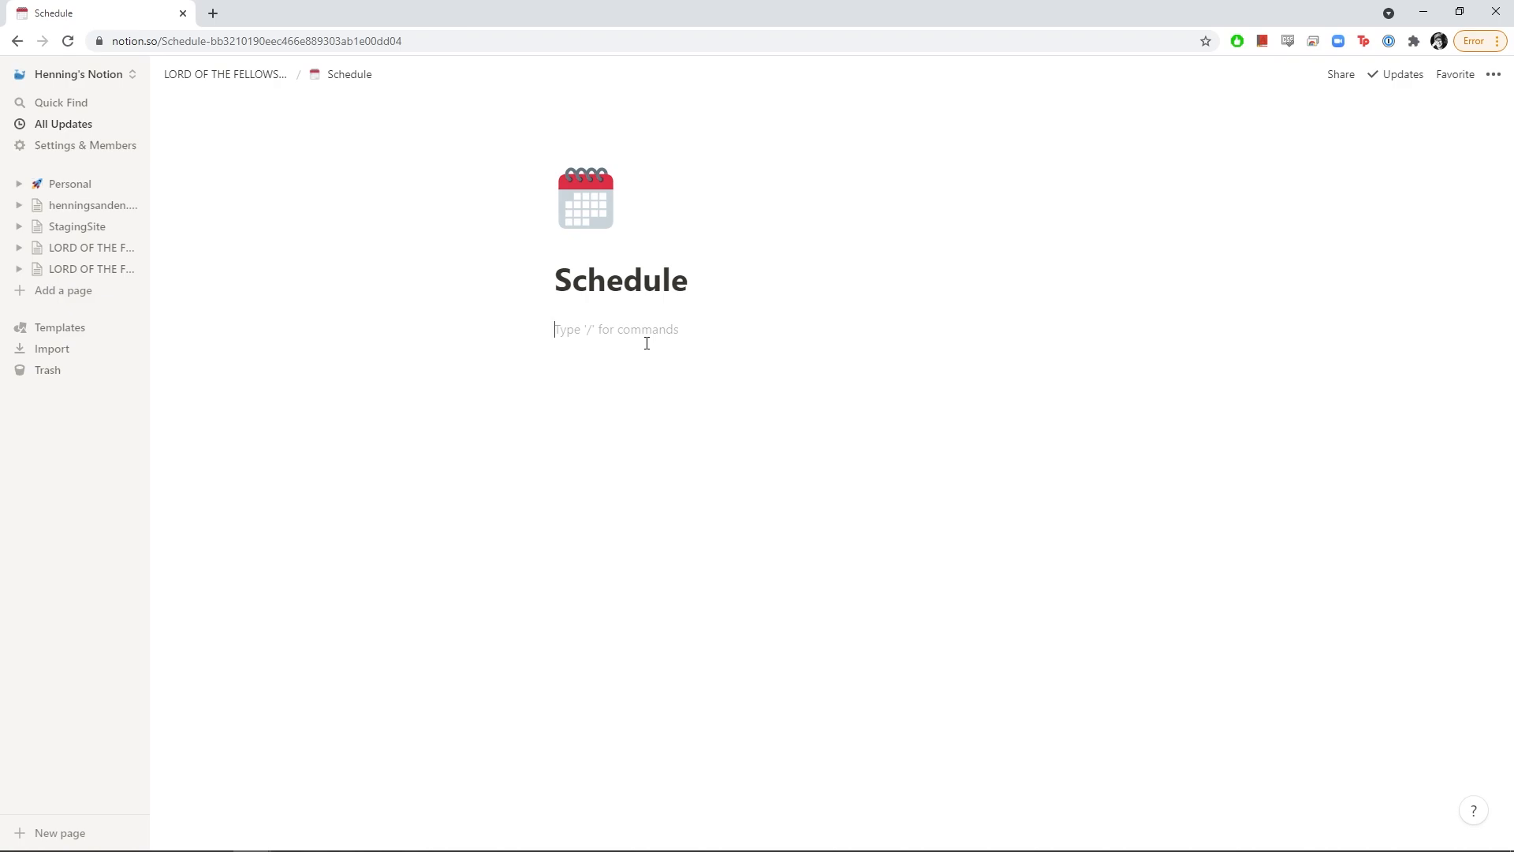
Insert an inline table on the Schedule page and title it Weekly Tasks
{"action": "type", "text": "/ta"}
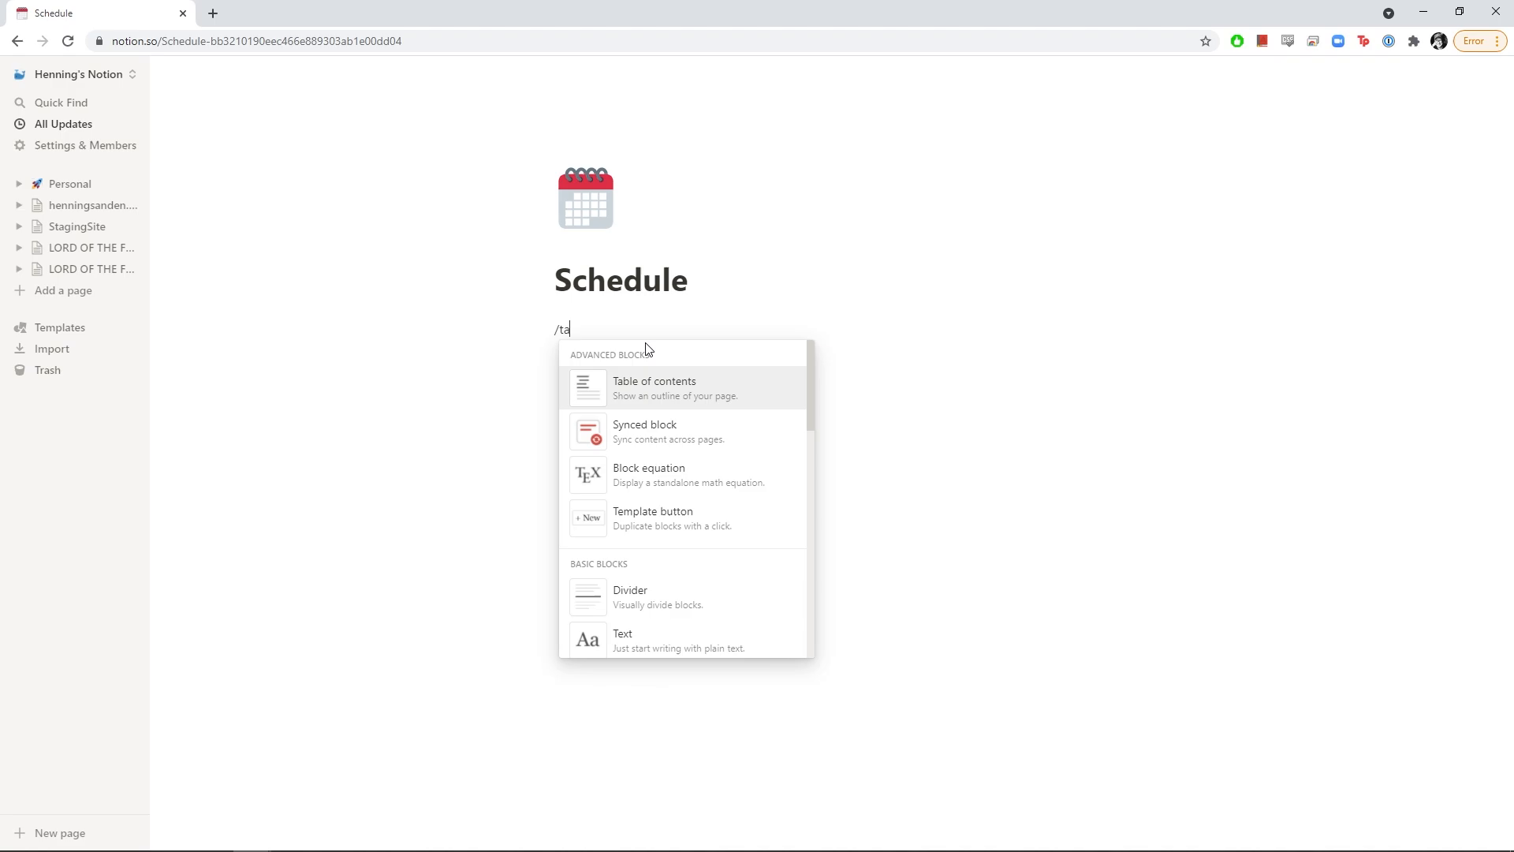
{"action": "type", "text": "ble"}
{"action": "key", "text": "Down"}
{"action": "key", "text": "Up"}
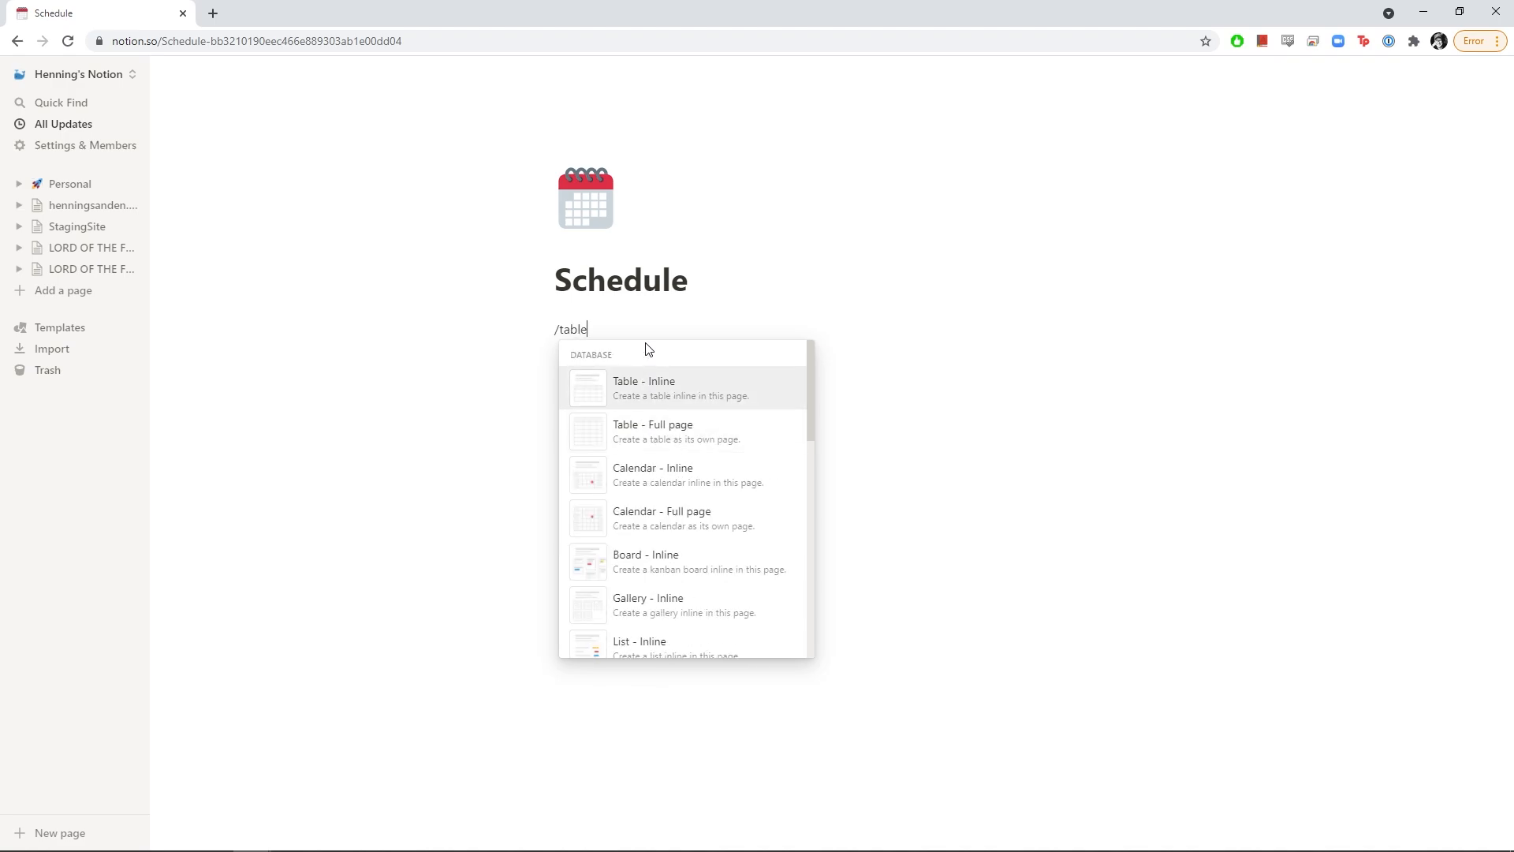
{"action": "key", "text": "Return"}
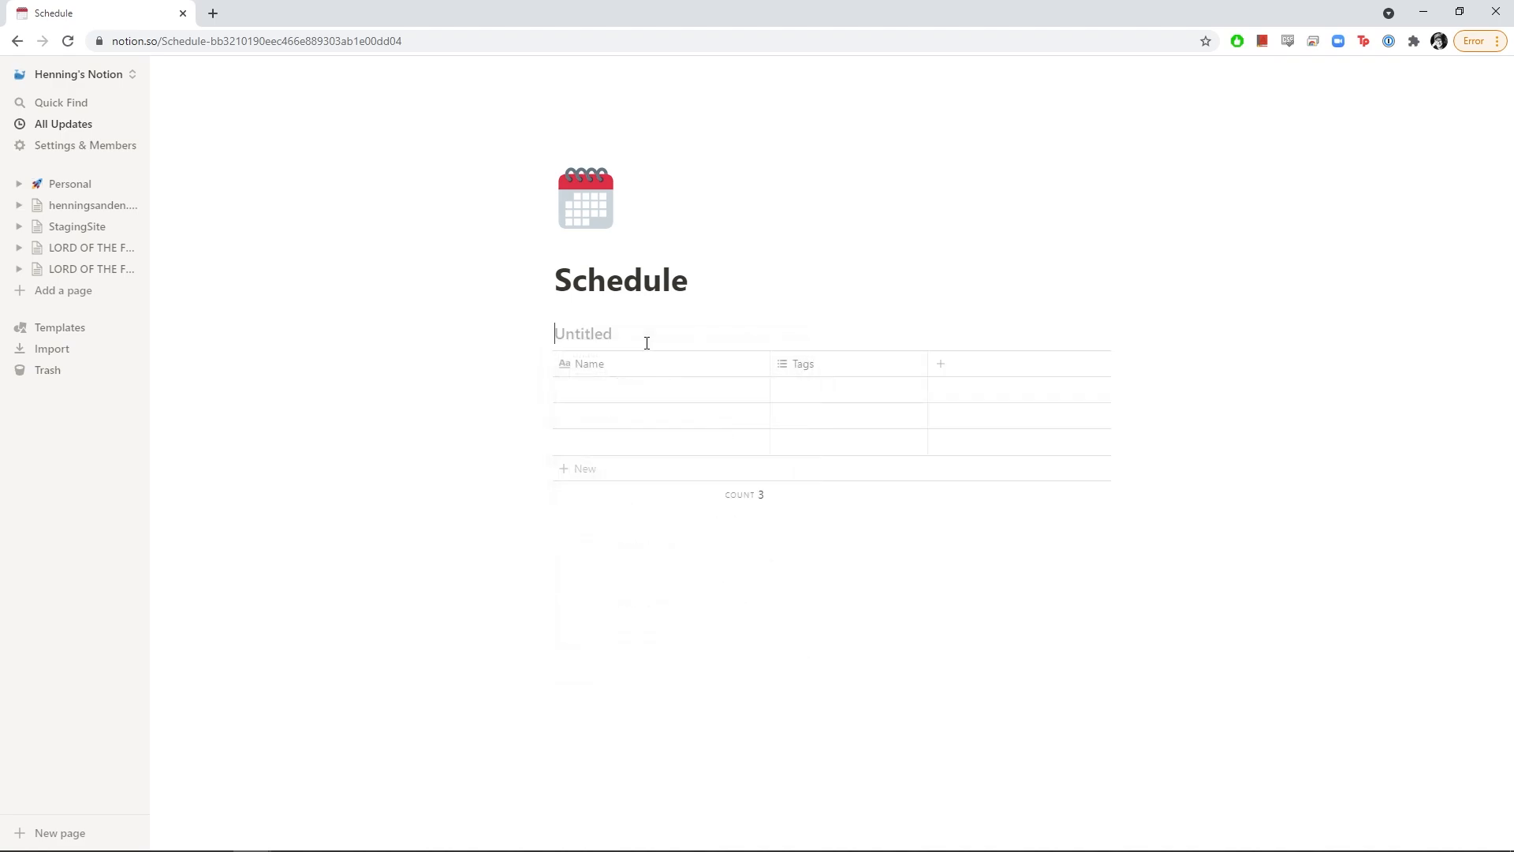
{"action": "type", "text": "Weekly Tasks"}
Make the Tags column single select and tag each of the three rows with a crew member's first name
{"action": "left_click", "coordinate": [810, 369]}
{"action": "mouse_move", "coordinate": [852, 451]}
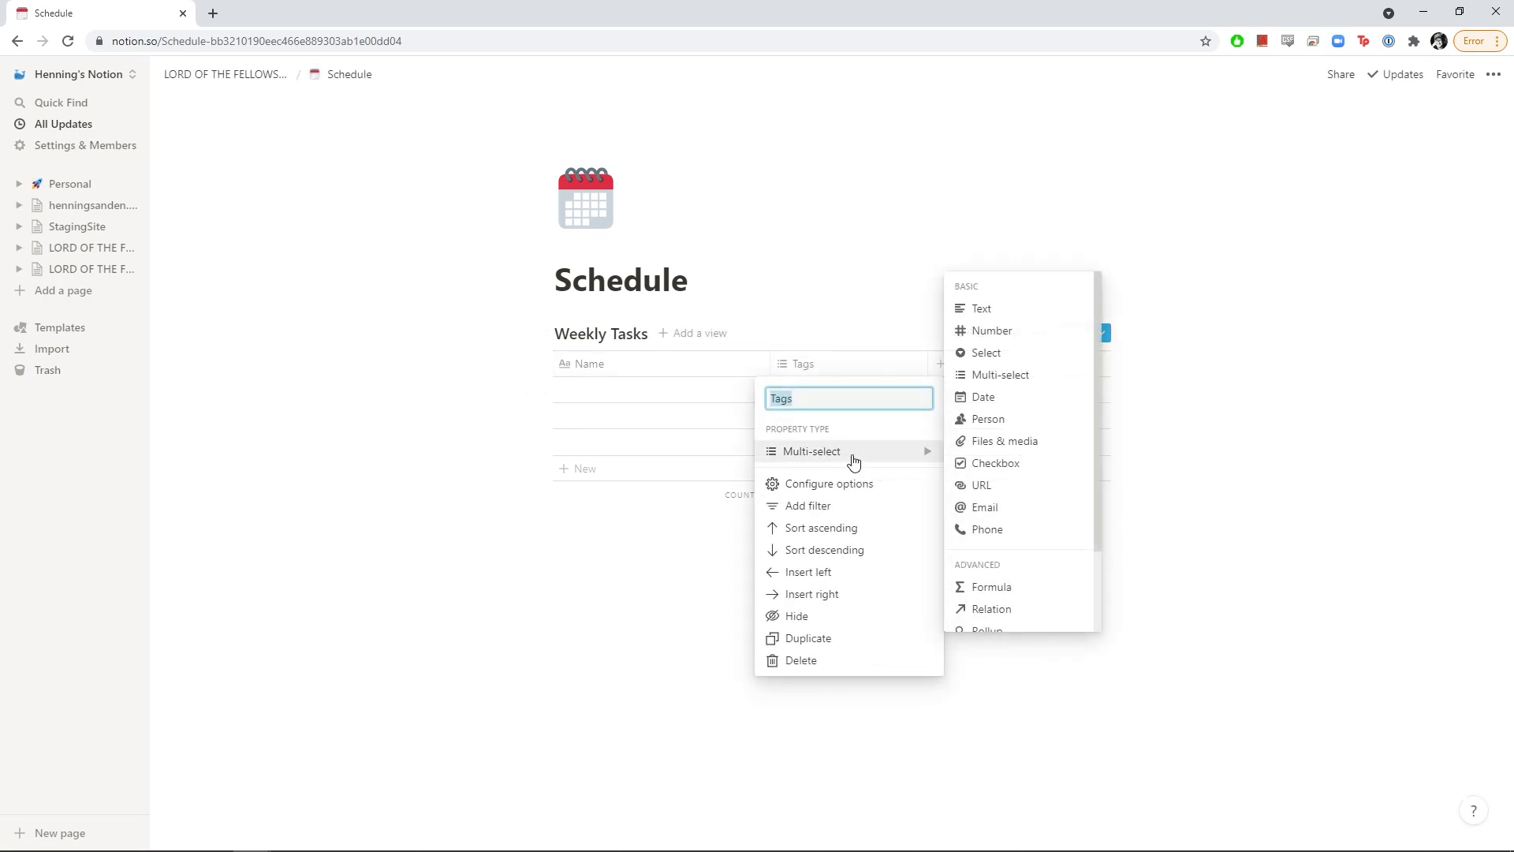
{"action": "left_click", "coordinate": [1003, 361]}
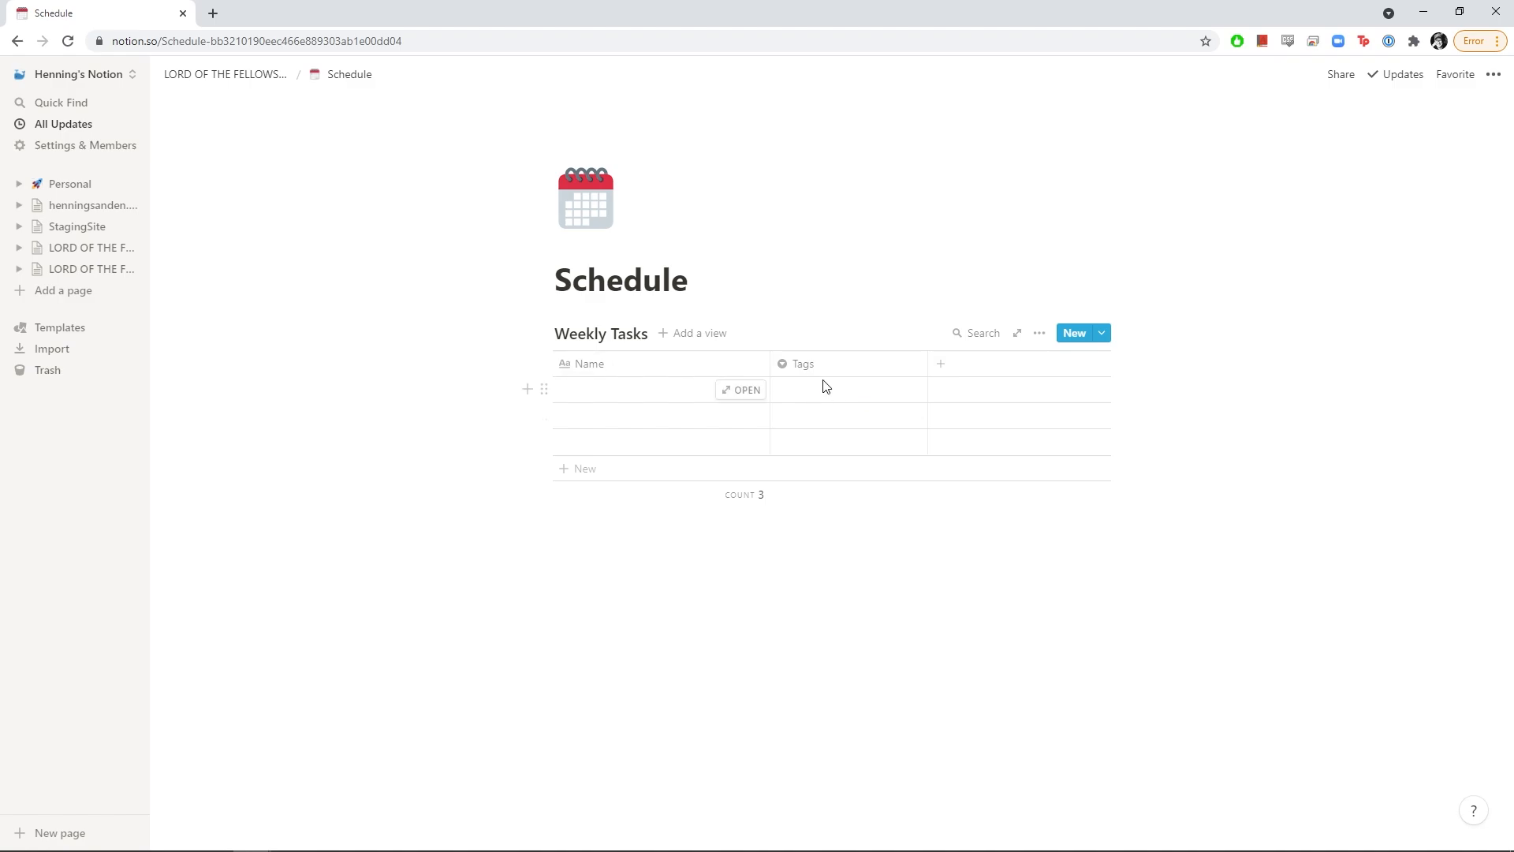
{"action": "left_click", "coordinate": [836, 389]}
{"action": "type", "text": "Henning"}
{"action": "key", "text": "Return"}
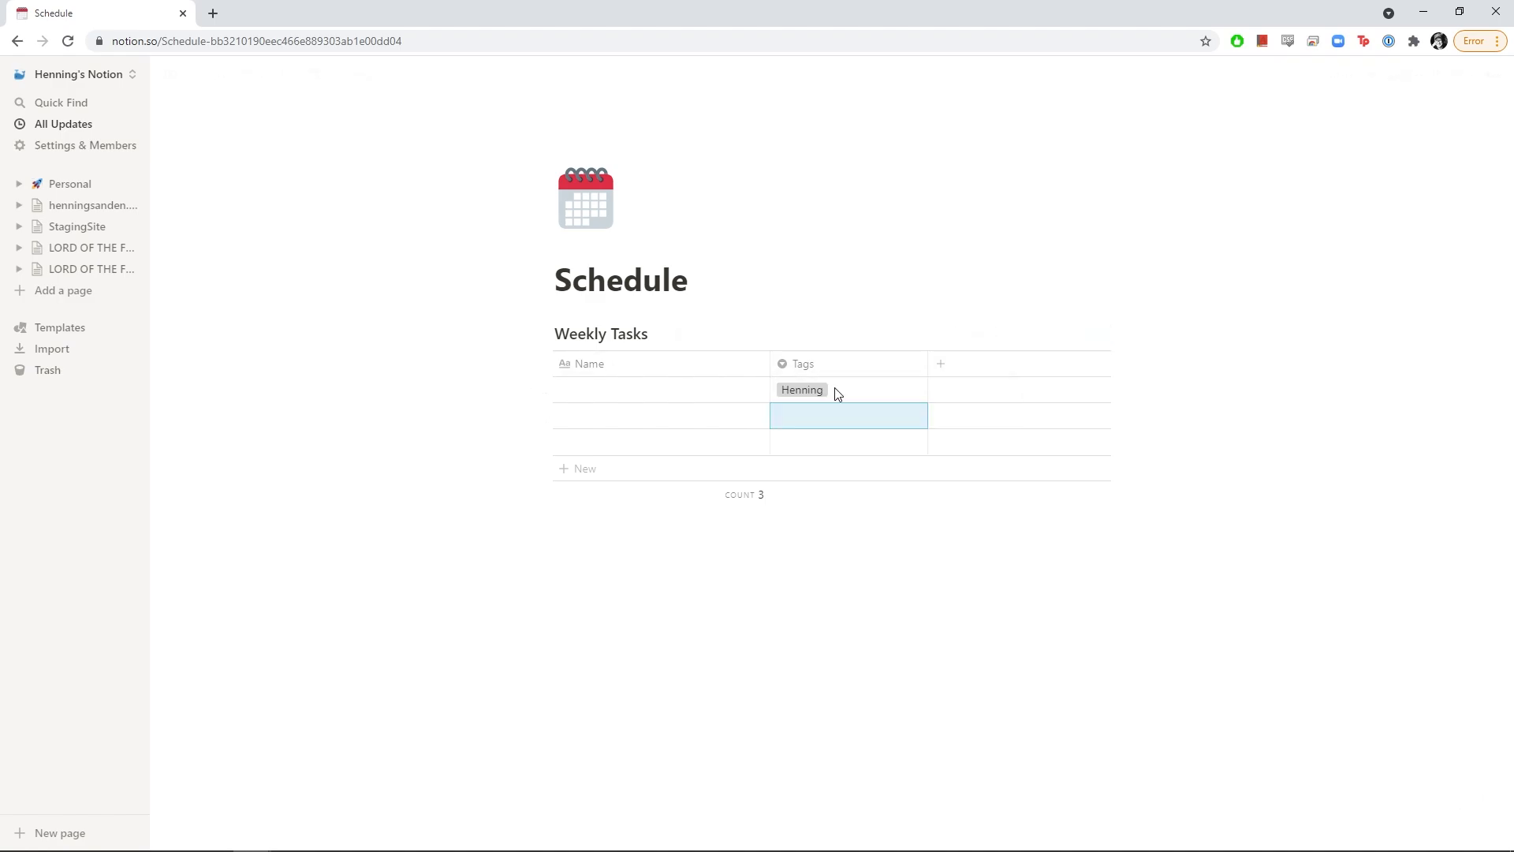
{"action": "key", "text": "Return"}
{"action": "type", "text": "Morten"}
{"action": "key", "text": "Return"}
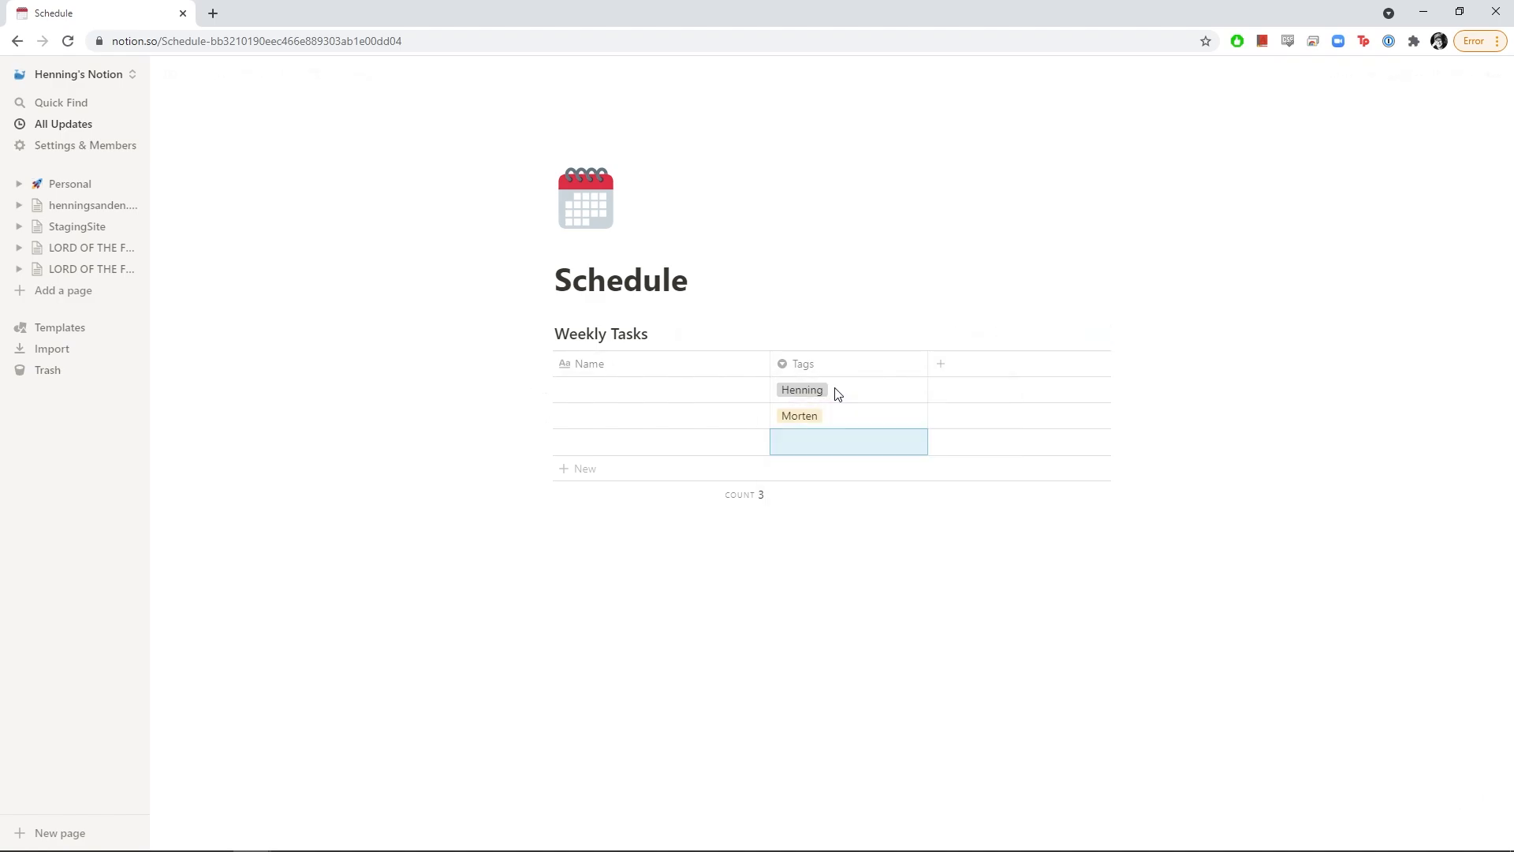
{"action": "key", "text": "Return"}
{"action": "type", "text": "Jeter"}
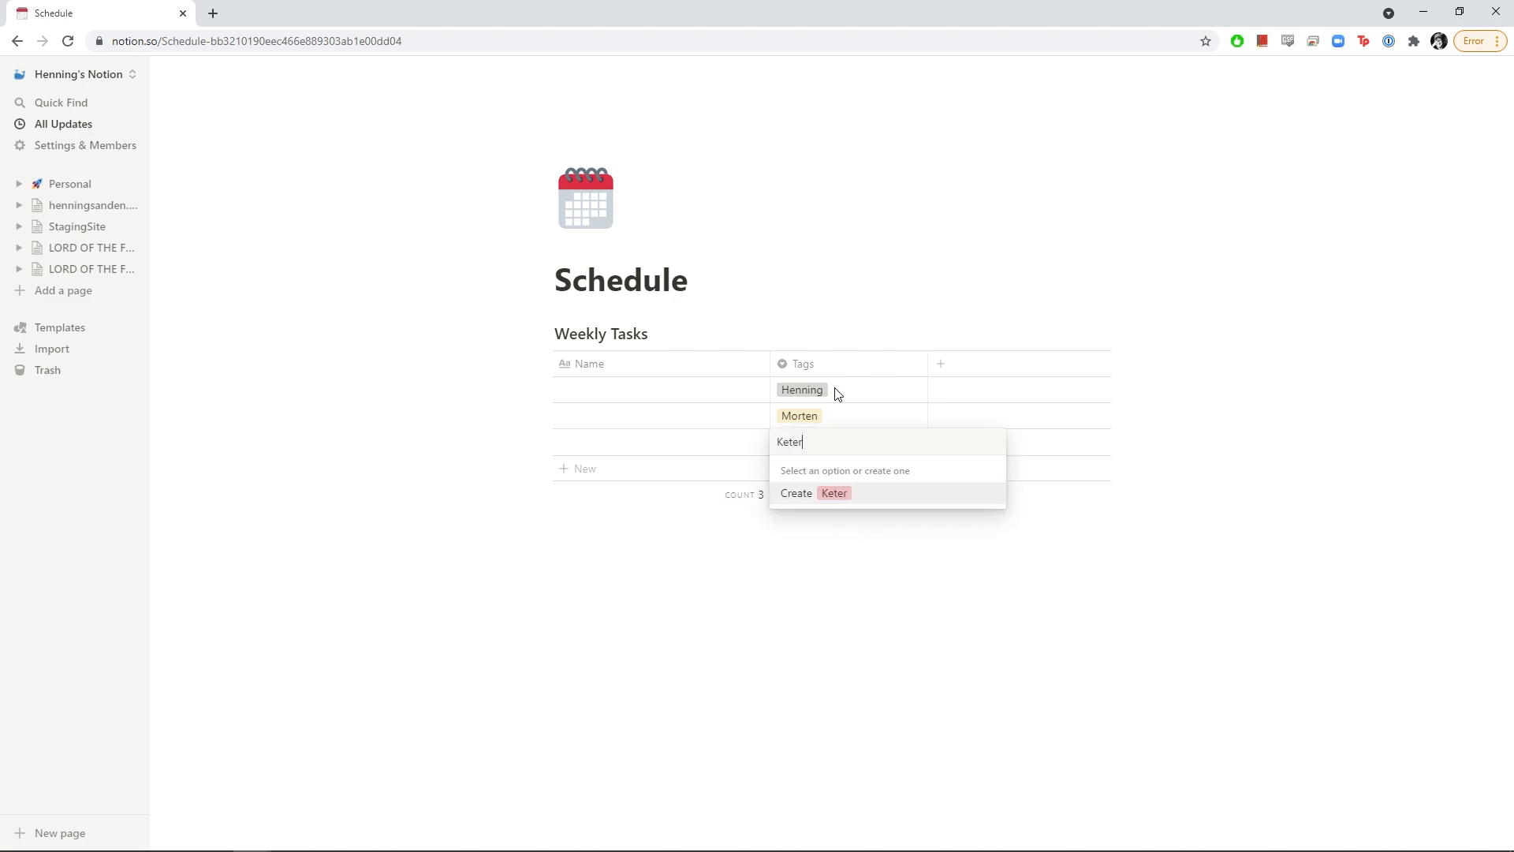
{"action": "key", "text": "Return"}
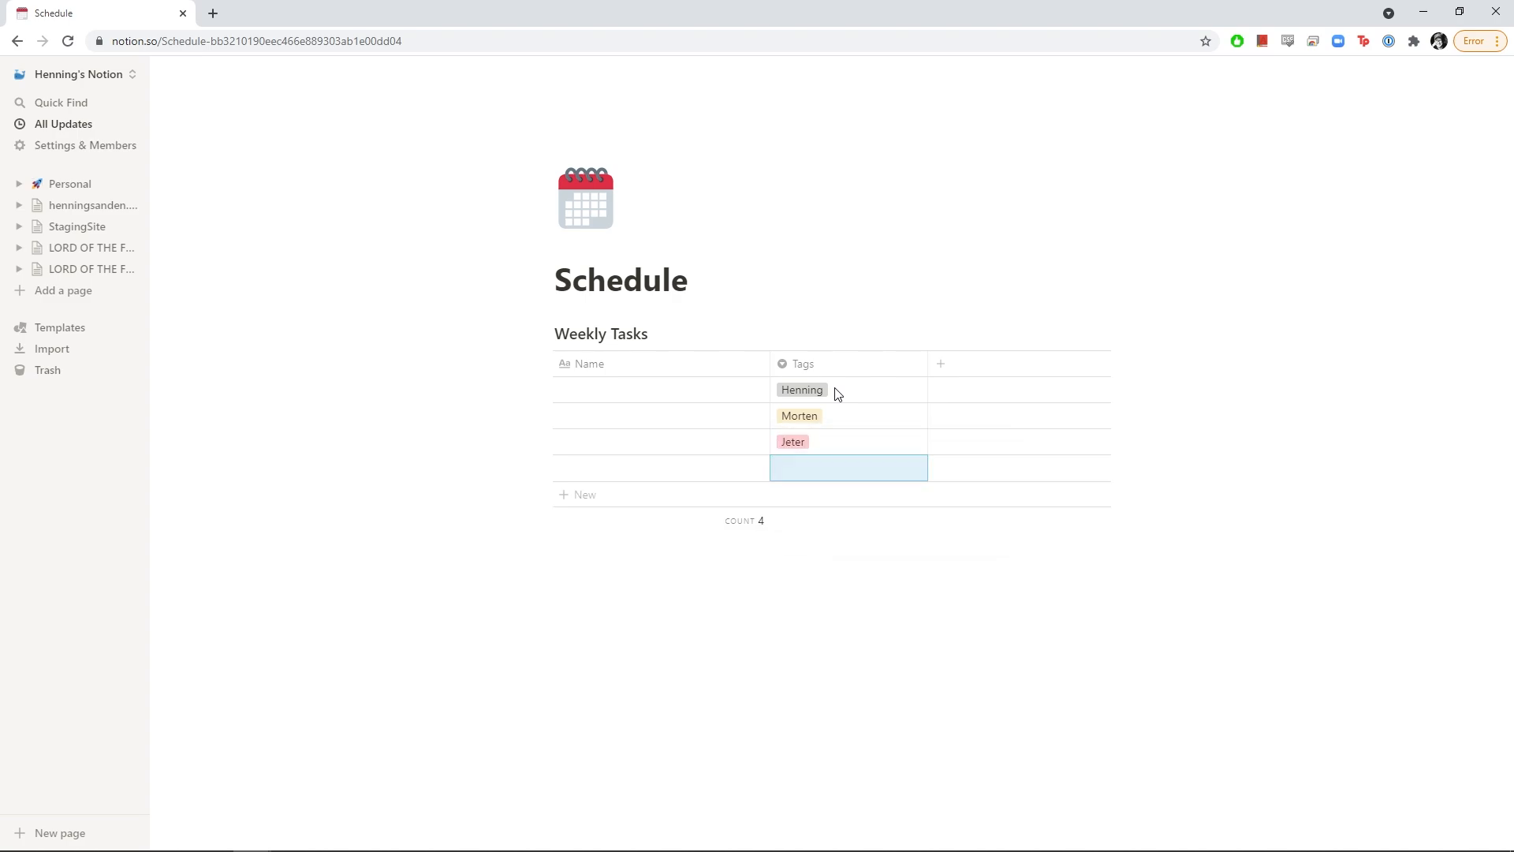
Name the tasks 'Rigging Mordor Environment', 'Texturing Mordor' and 'Working on Previz for ring seq'
{"action": "left_click", "coordinate": [614, 391]}
{"action": "type", "text": "Rigging"}
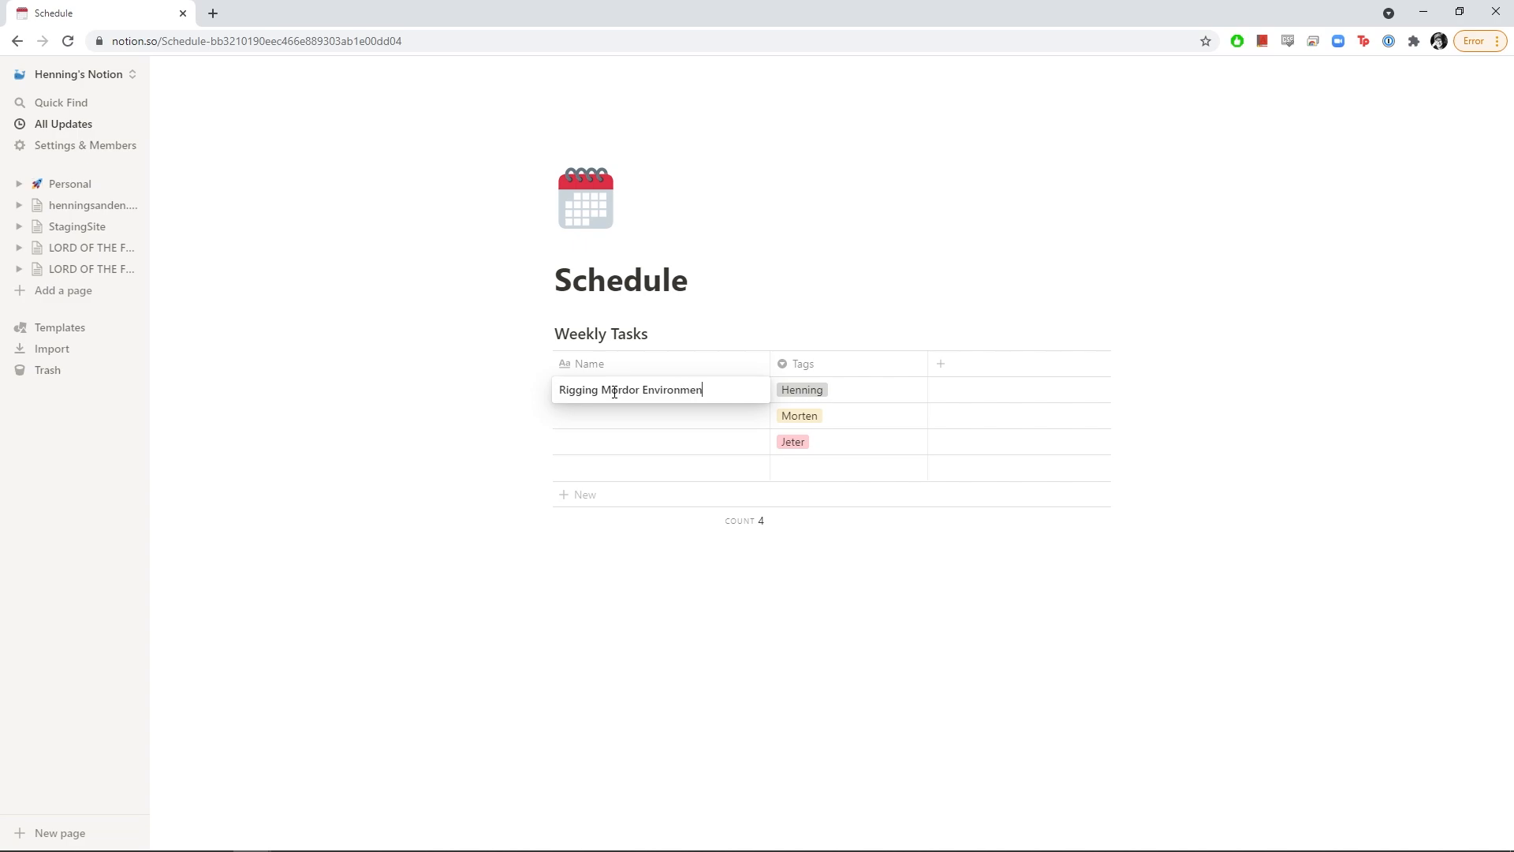
{"action": "type", "text": "Mordor Environmen"}
{"action": "key", "text": "Return"}
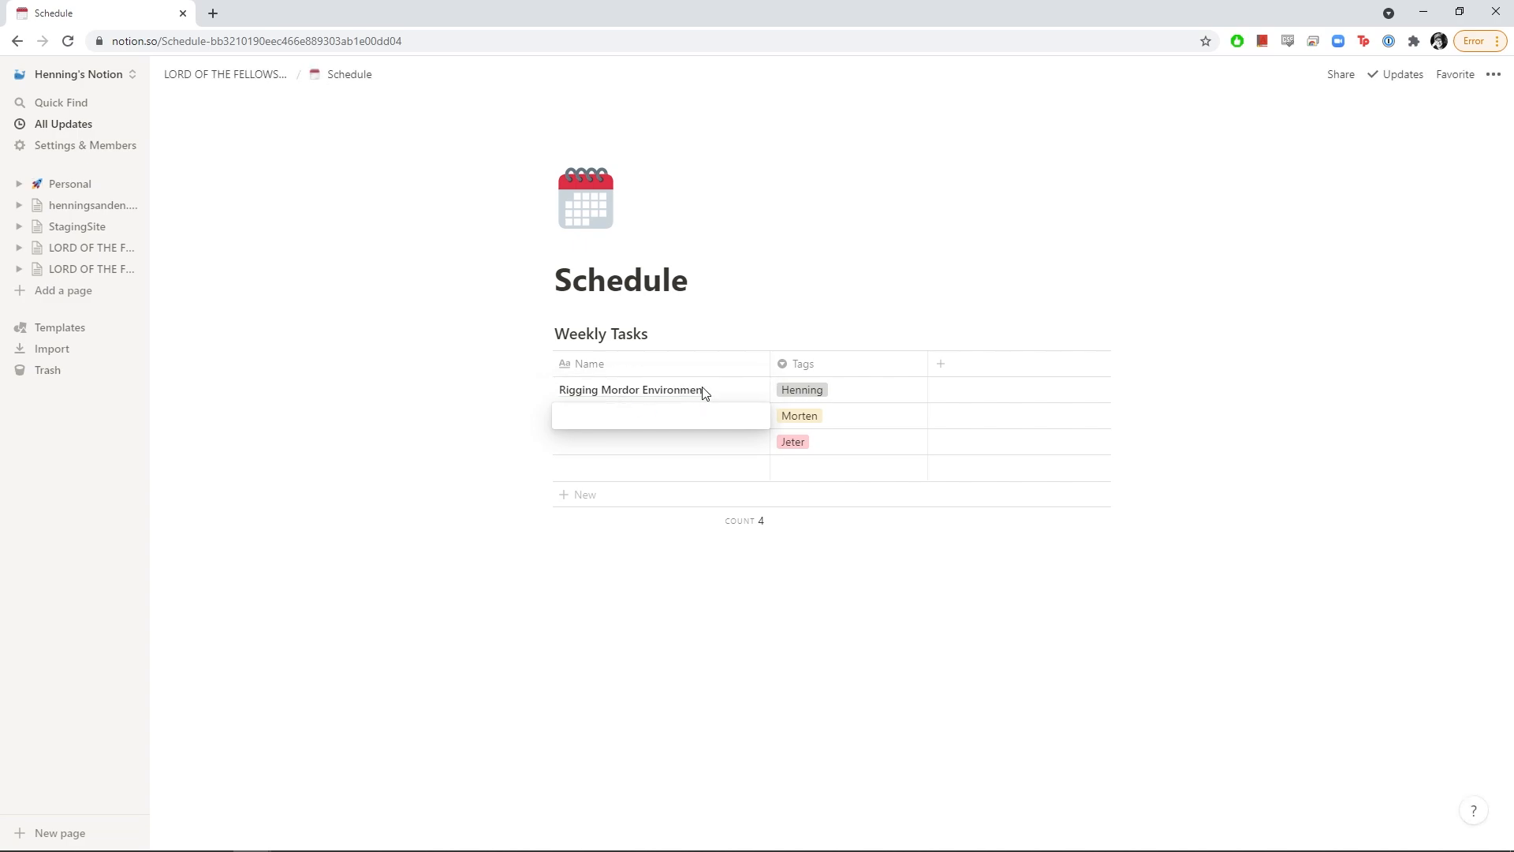
{"action": "key", "text": "Escape"}
{"action": "left_click", "coordinate": [704, 390]}
{"action": "key", "text": "Escape"}
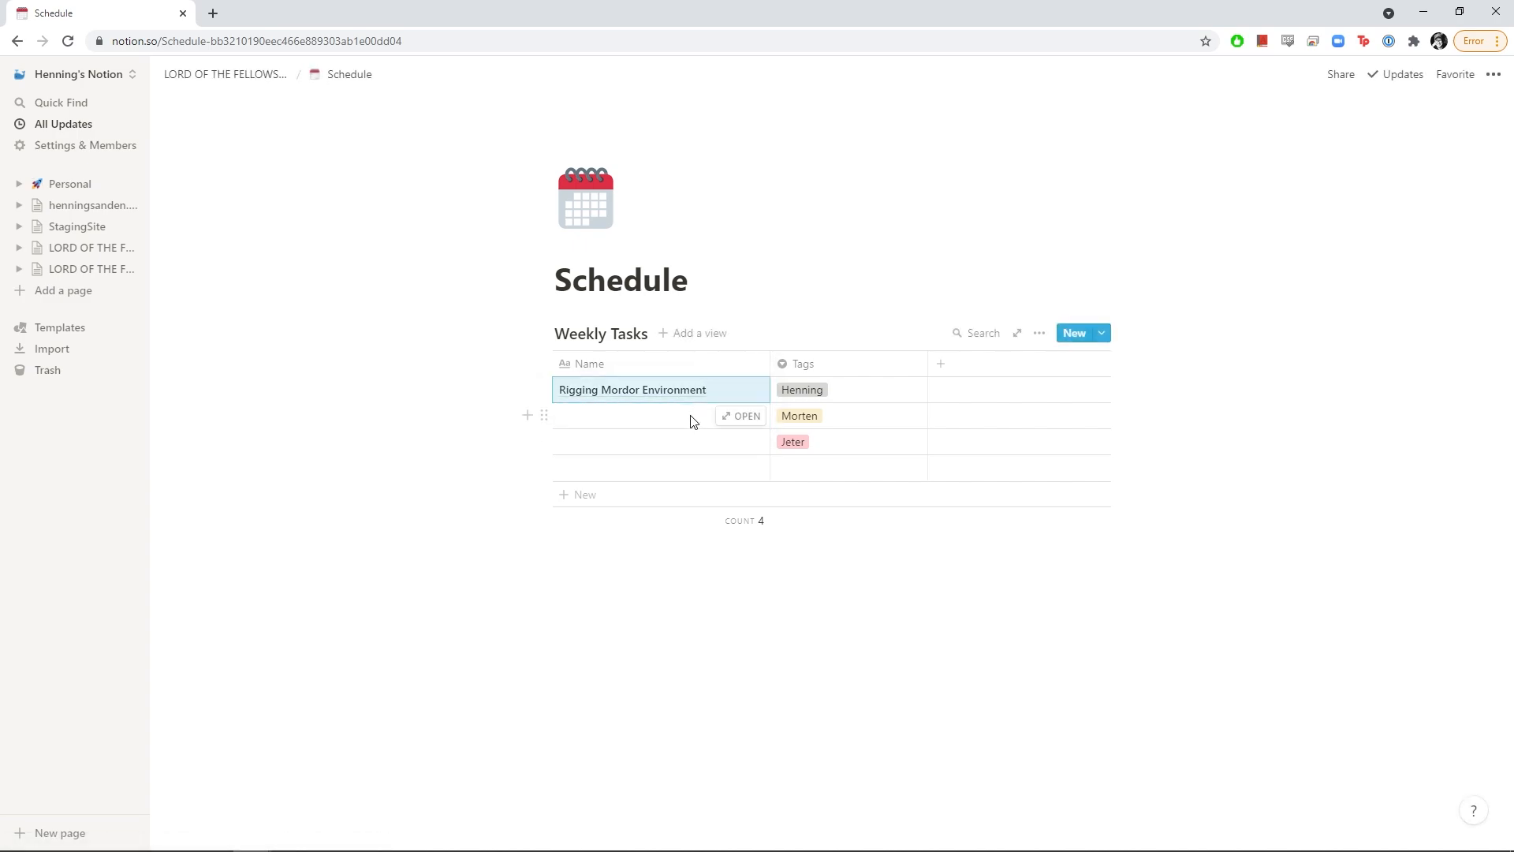
{"action": "left_click", "coordinate": [636, 418]}
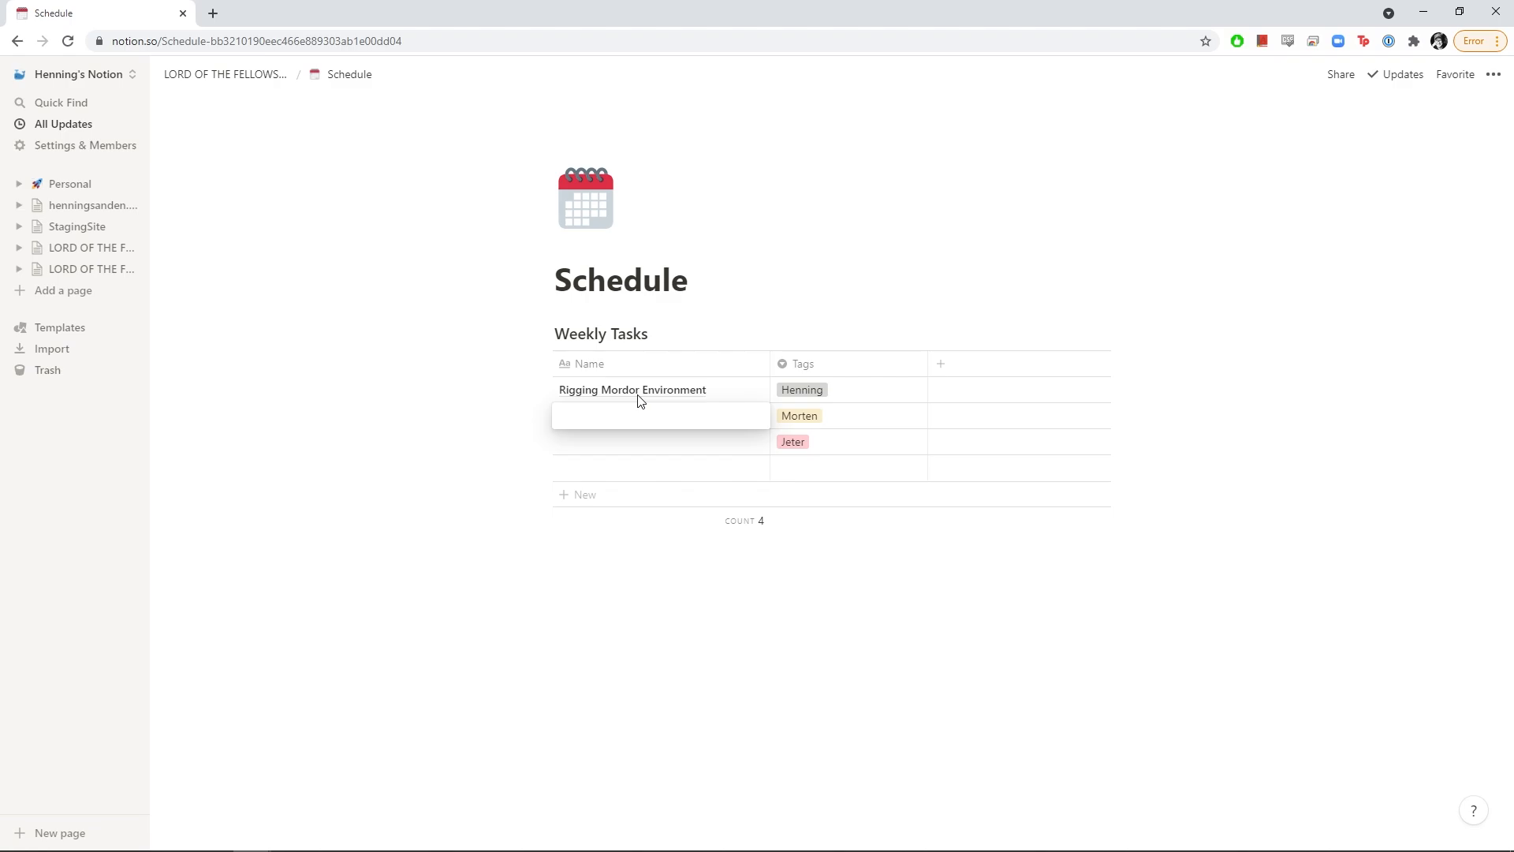
{"action": "type", "text": "Texturing Mordor"}
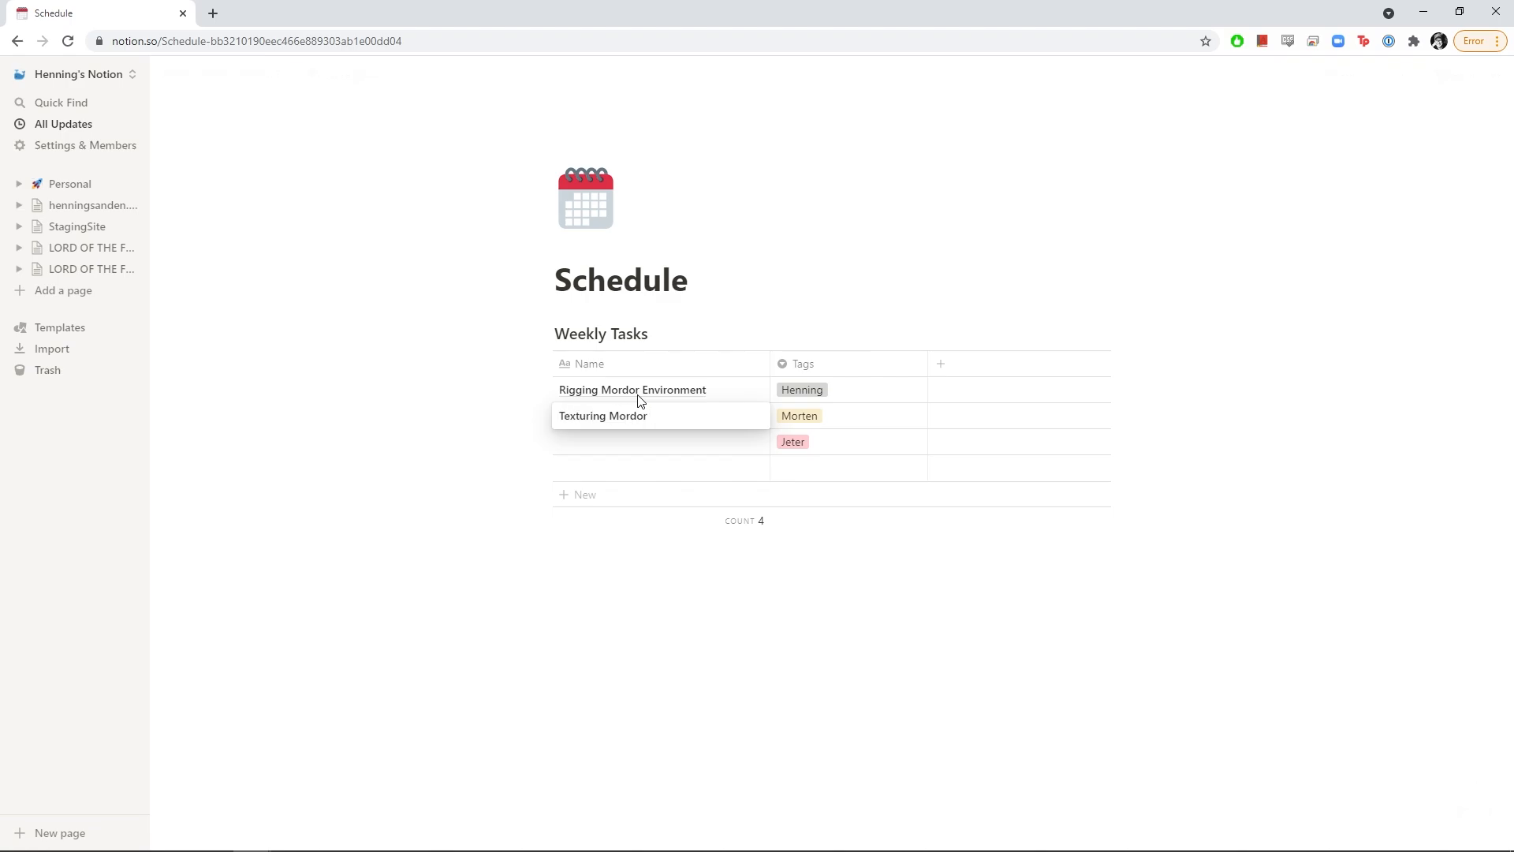
{"action": "key", "text": "Escape"}
{"action": "left_click", "coordinate": [654, 448]}
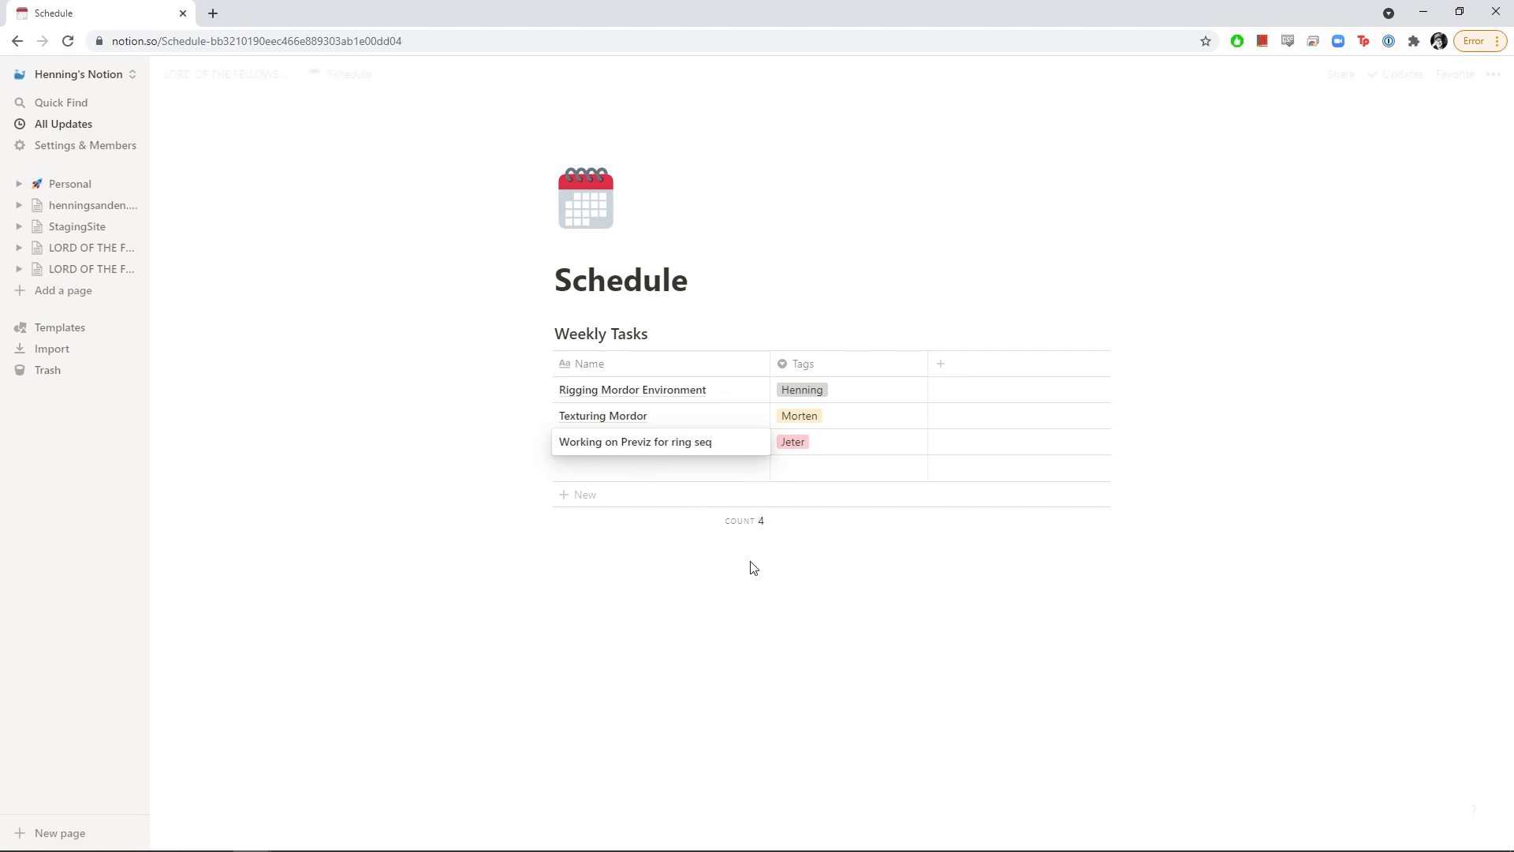
{"action": "key", "text": "Escape"}
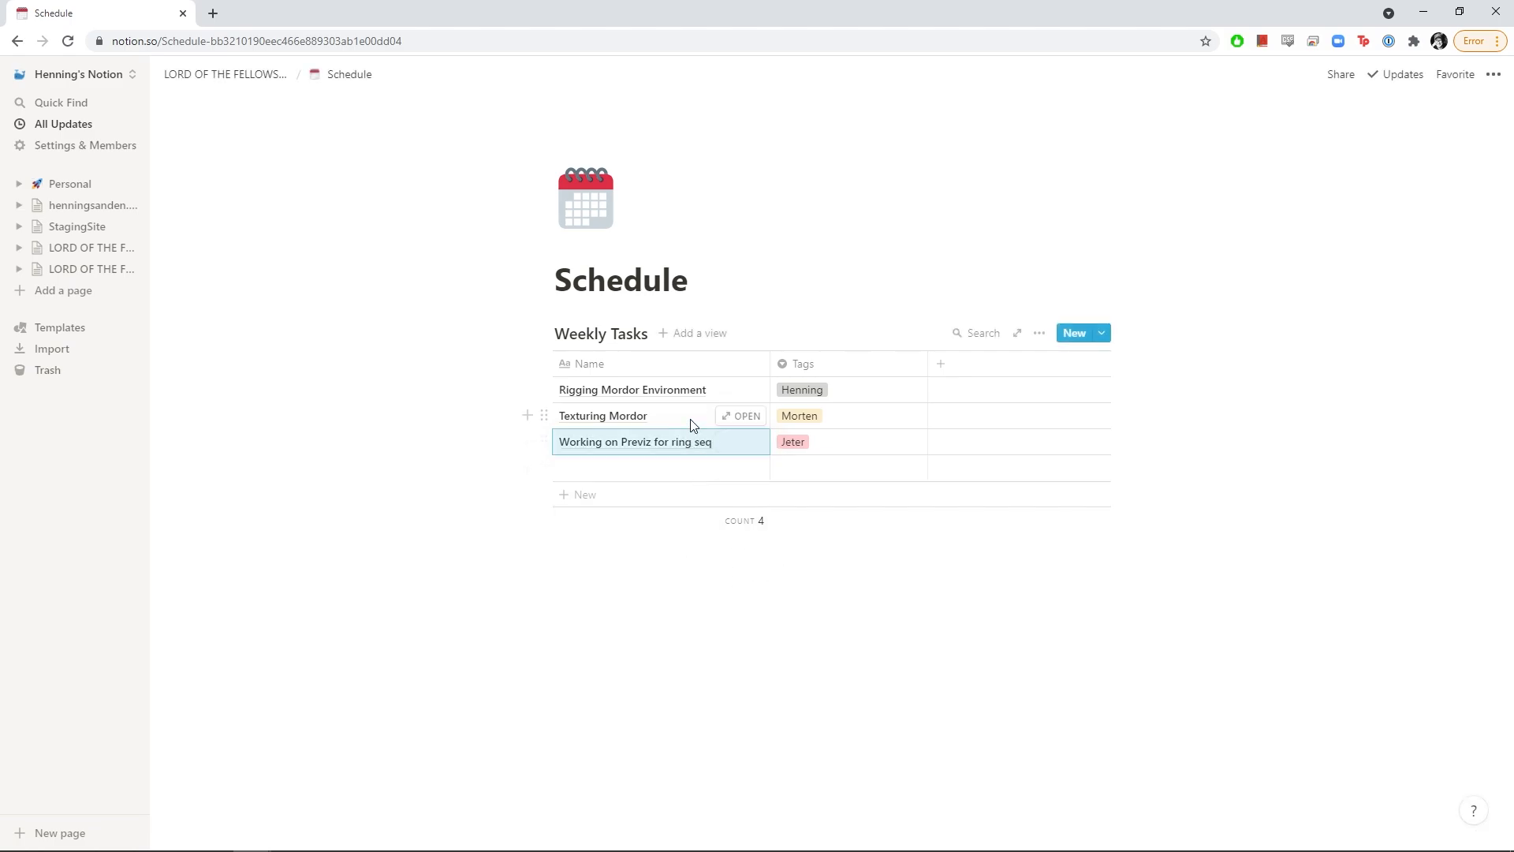
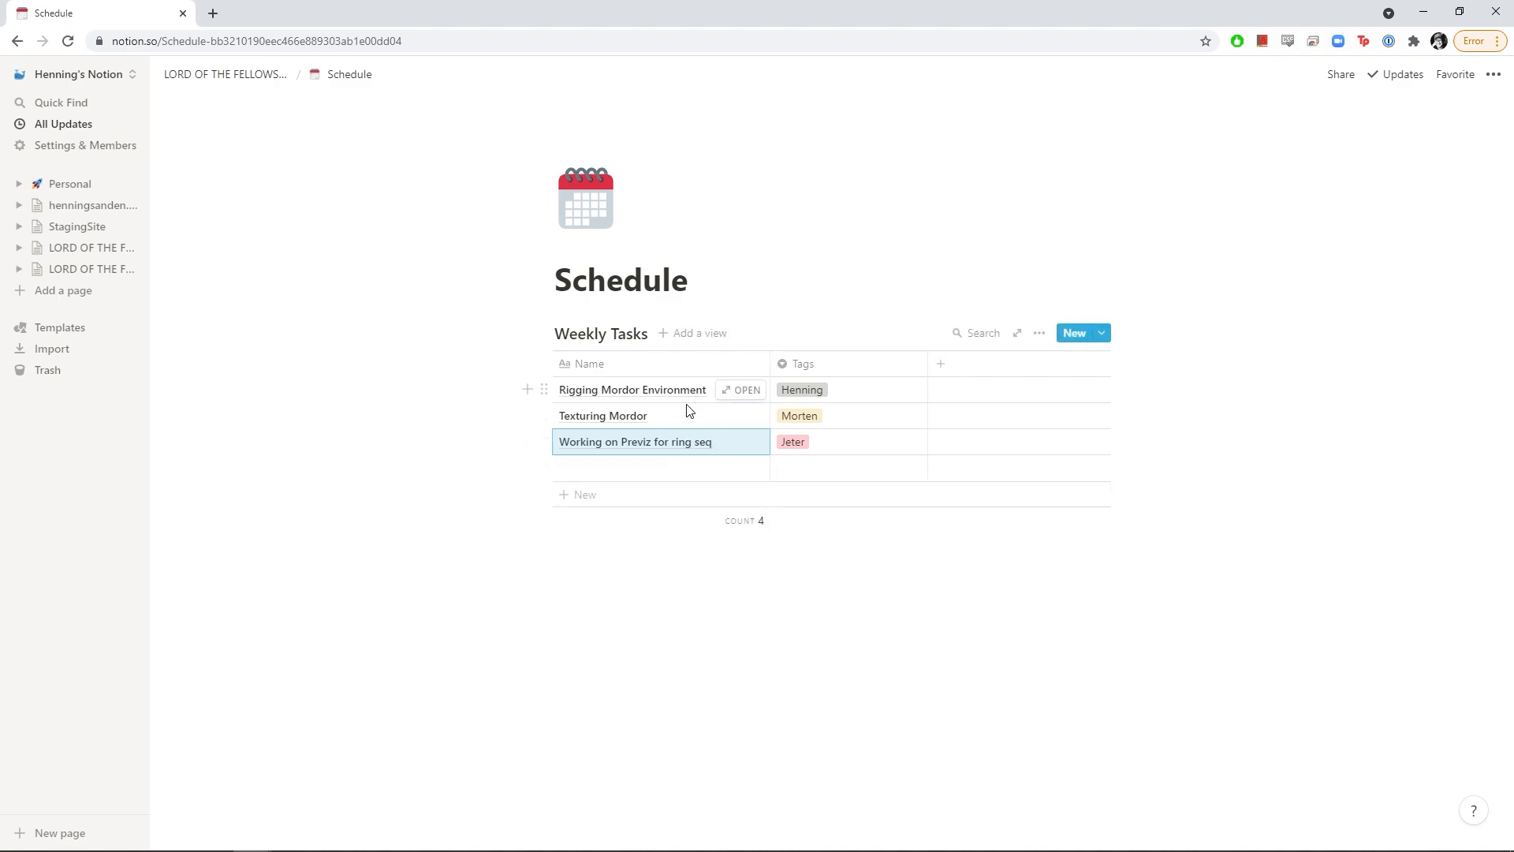
Set the Name column's calculation to None to hide the Weekly Tasks row count
{"action": "left_click", "coordinate": [750, 524]}
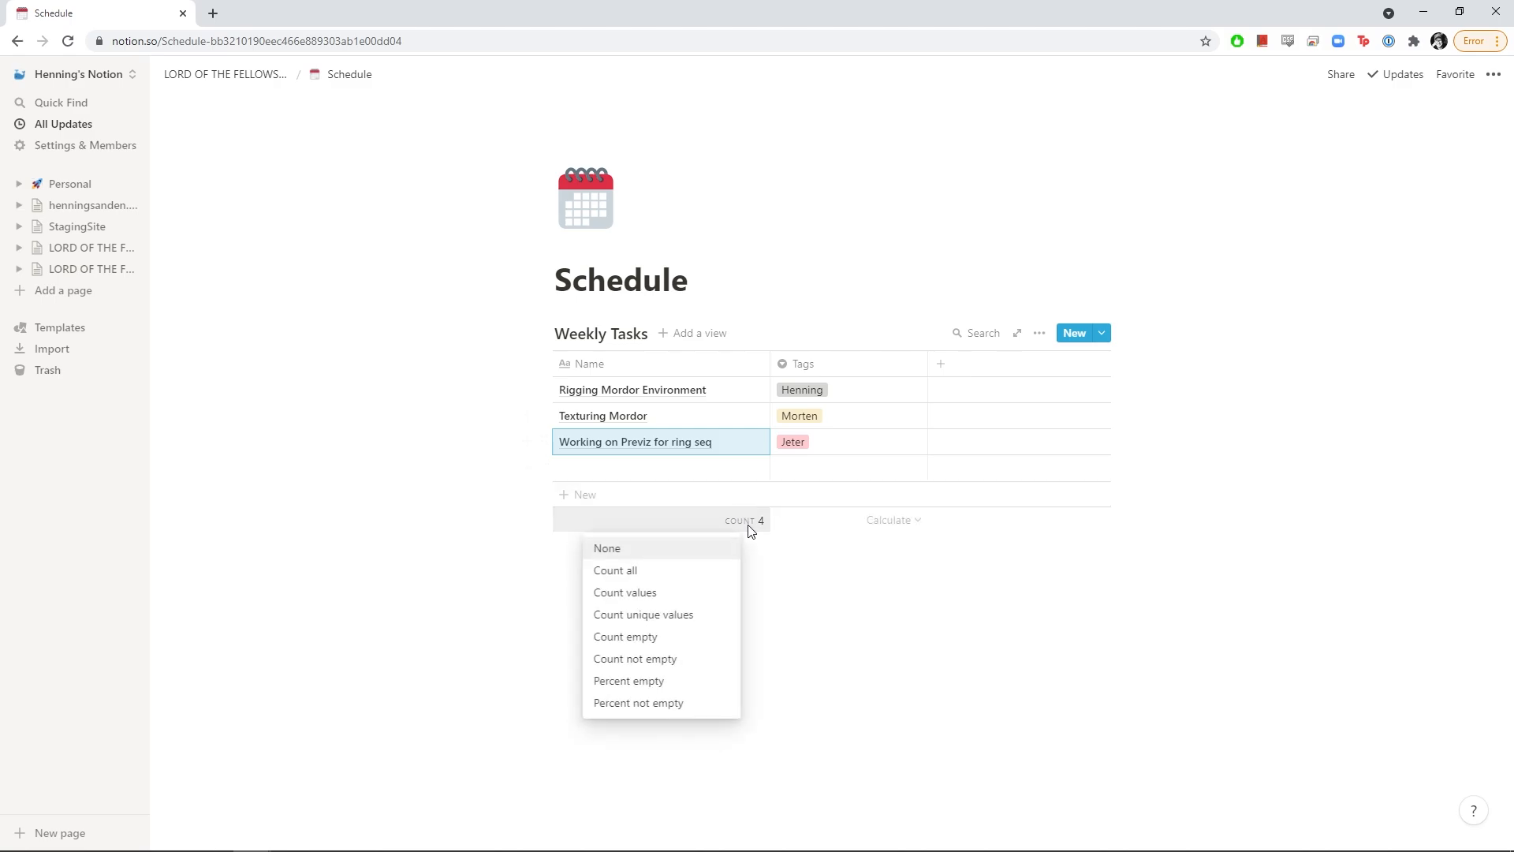
{"action": "left_click", "coordinate": [680, 551]}
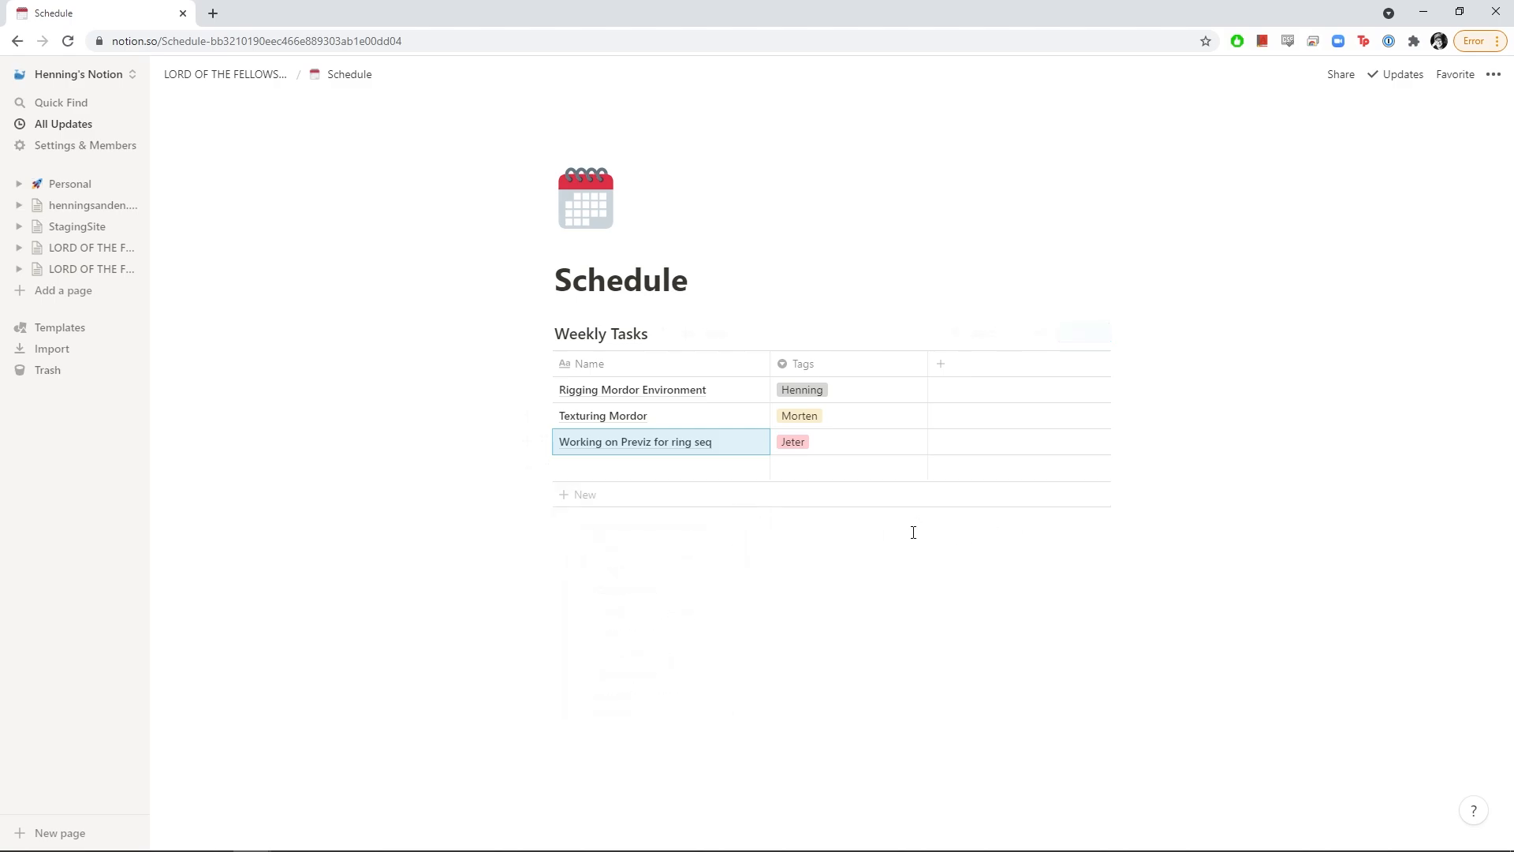
Insert an inline table titled Milestone below Weekly Tasks and make its Tags column a Date property
{"action": "left_click", "coordinate": [621, 577]}
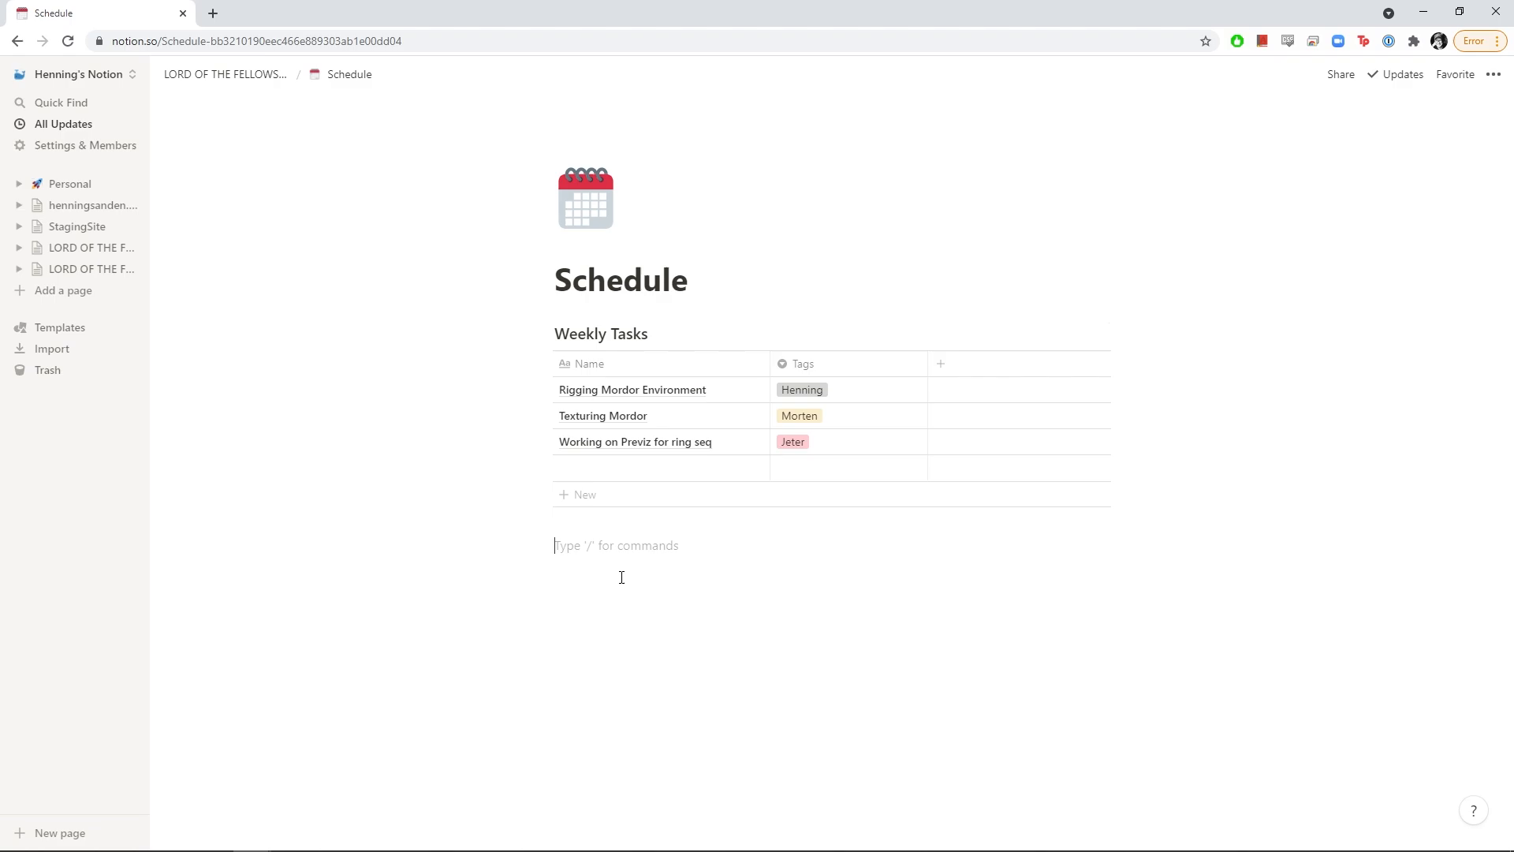
{"action": "type", "text": "/table"}
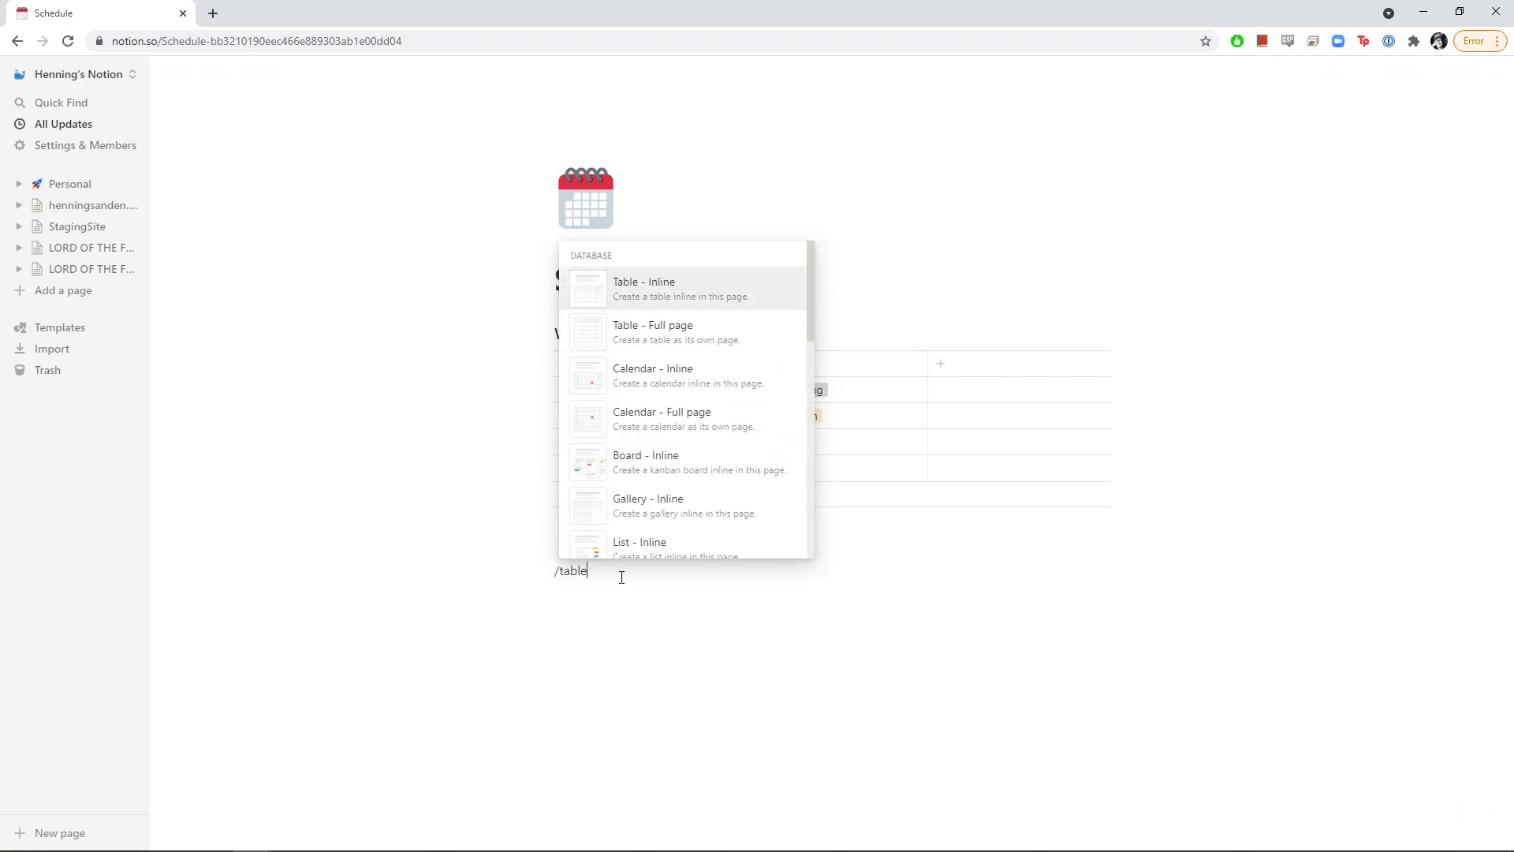
{"action": "key", "text": "Down"}
{"action": "key", "text": "Up"}
{"action": "key", "text": "Return"}
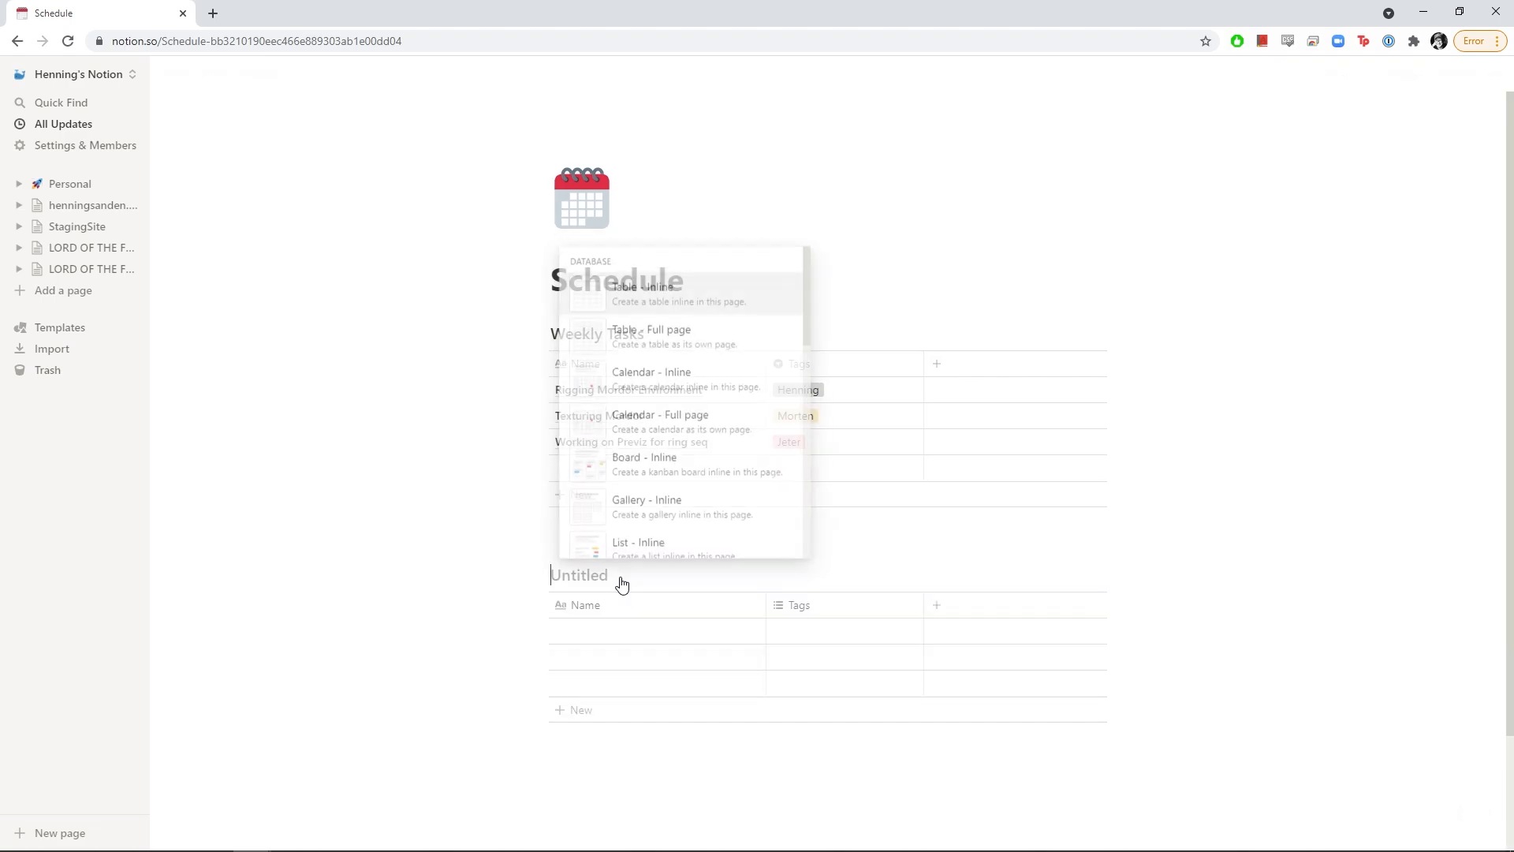
{"action": "type", "text": "Mil"}
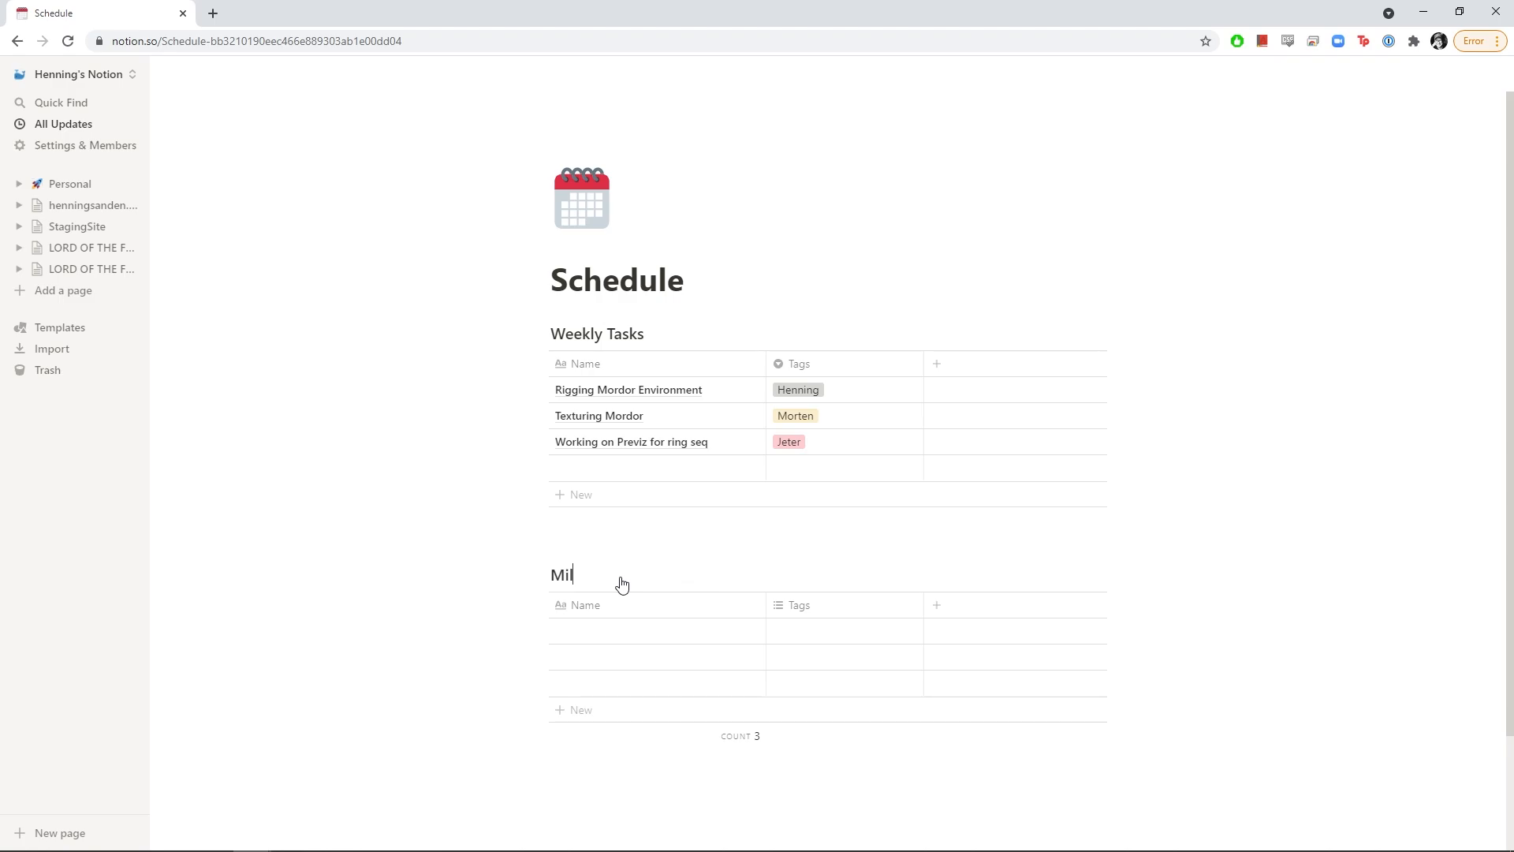
{"action": "type", "text": "estone"}
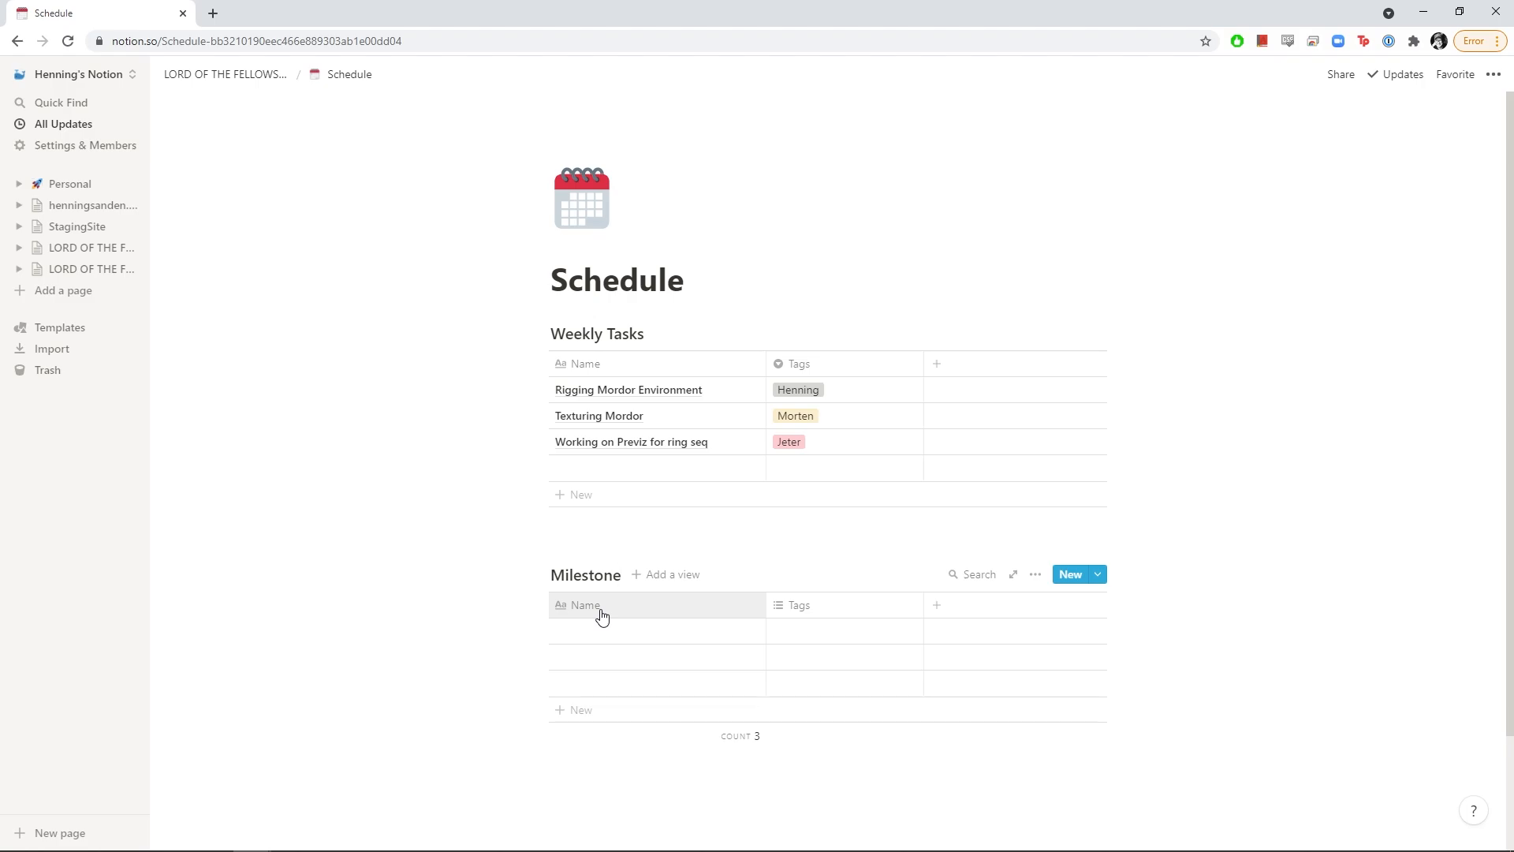
{"action": "left_click", "coordinate": [824, 616]}
{"action": "mouse_move", "coordinate": [821, 367]}
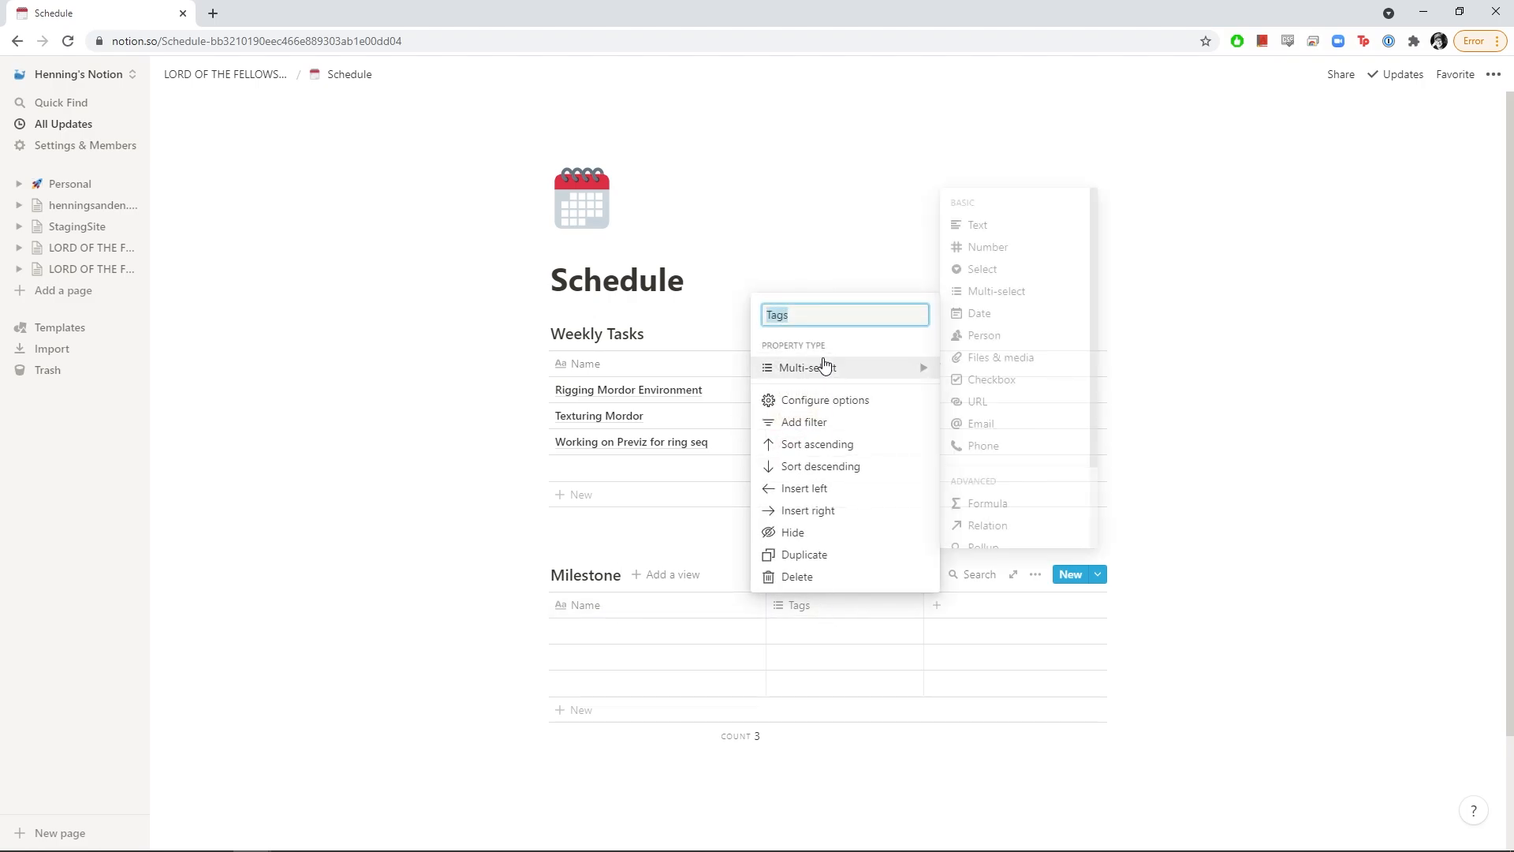
{"action": "left_click", "coordinate": [992, 319]}
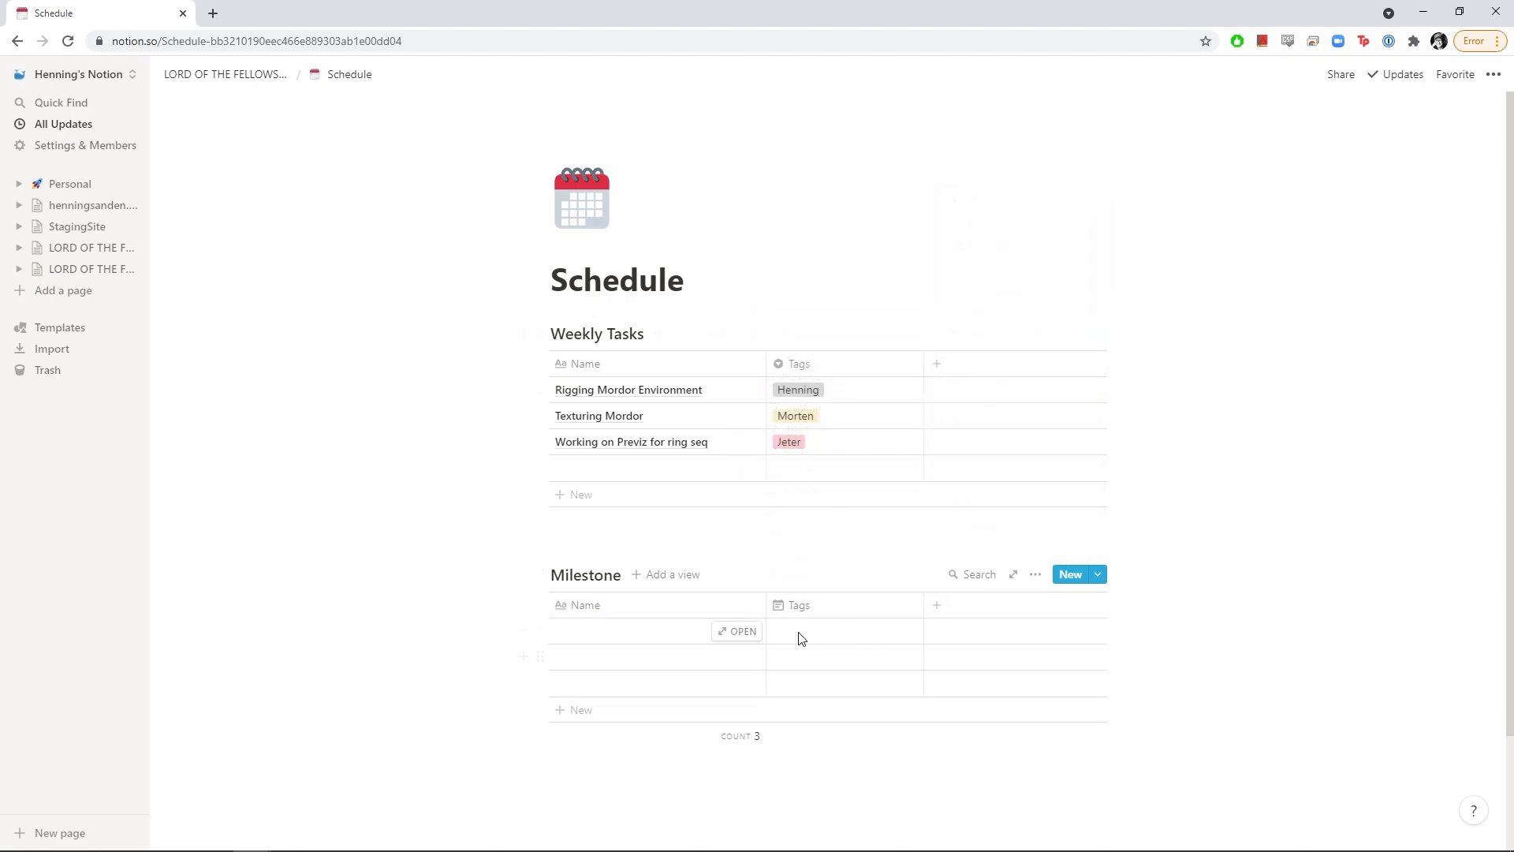
Enter the milestones Finish Previz, All Assets Done, Shot Production Done and Comp
{"action": "left_click", "coordinate": [803, 637]}
{"action": "left_click", "coordinate": [628, 643]}
{"action": "left_click", "coordinate": [628, 636]}
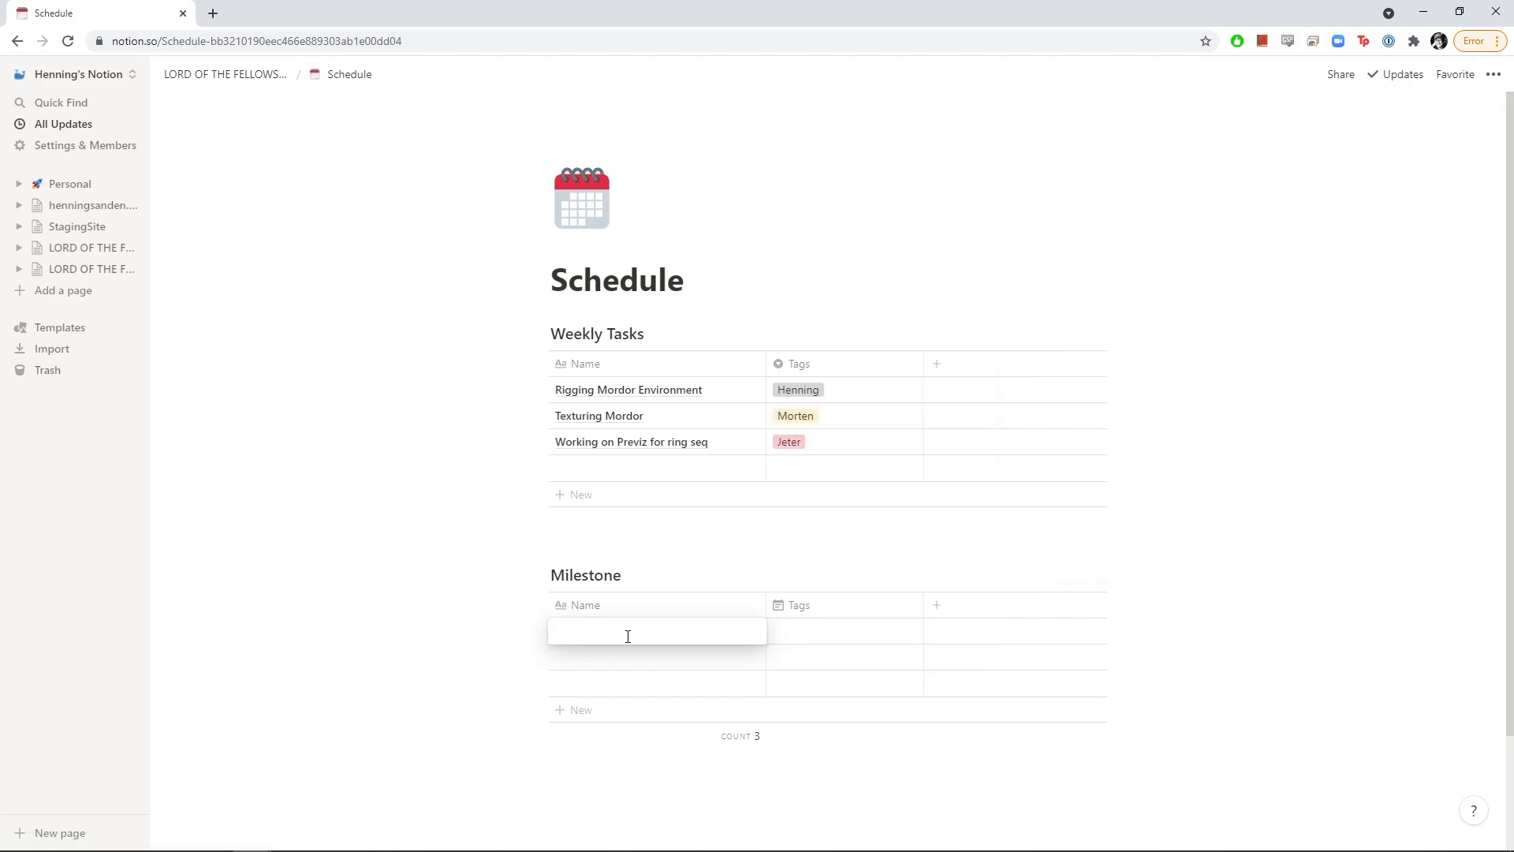
{"action": "type", "text": "Finish P"}
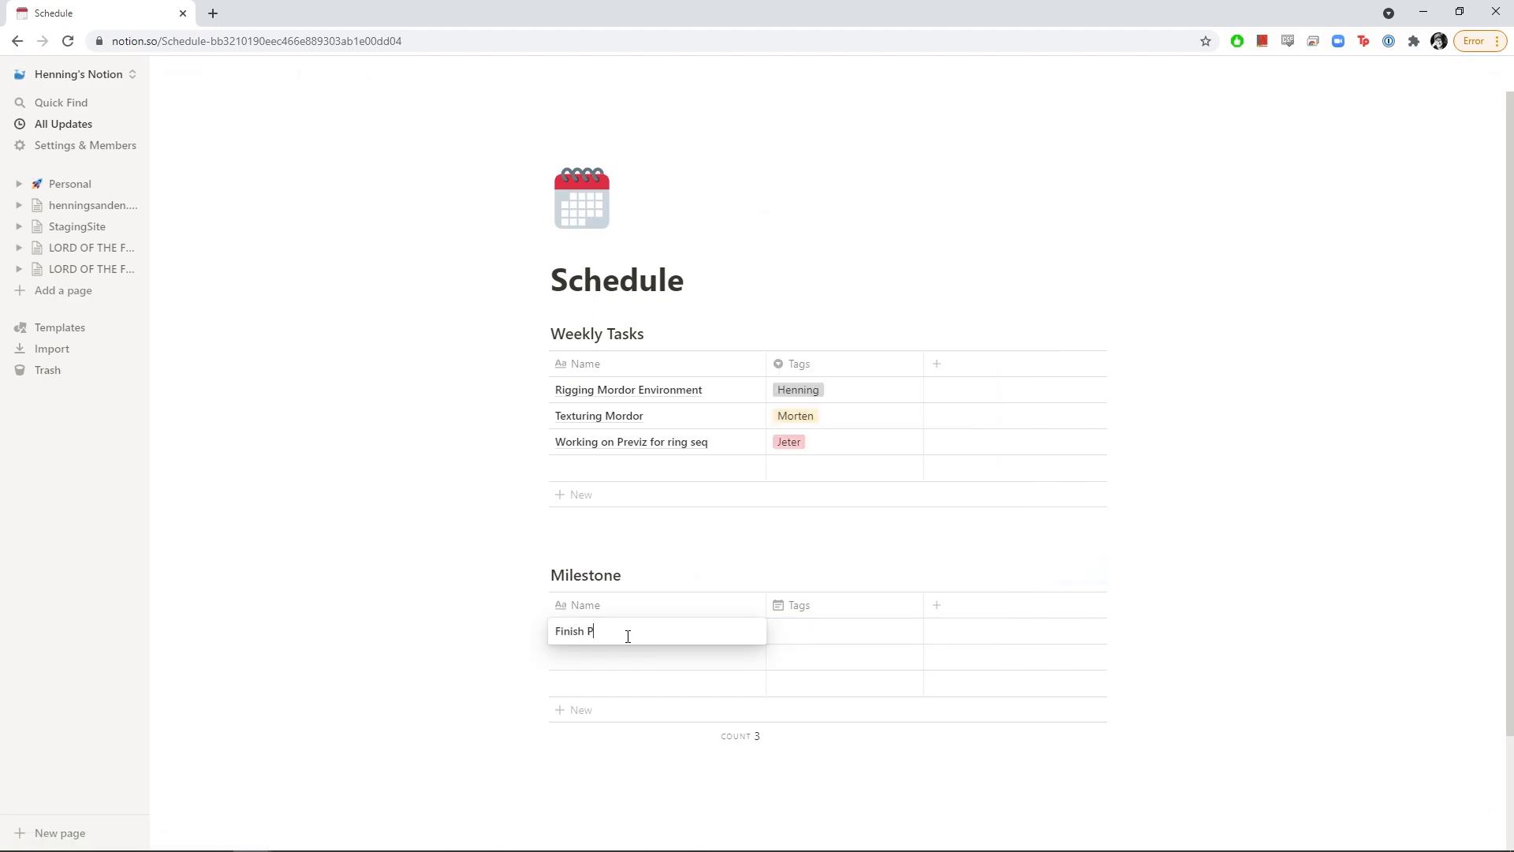
{"action": "type", "text": "reviz"}
{"action": "key", "text": "Return"}
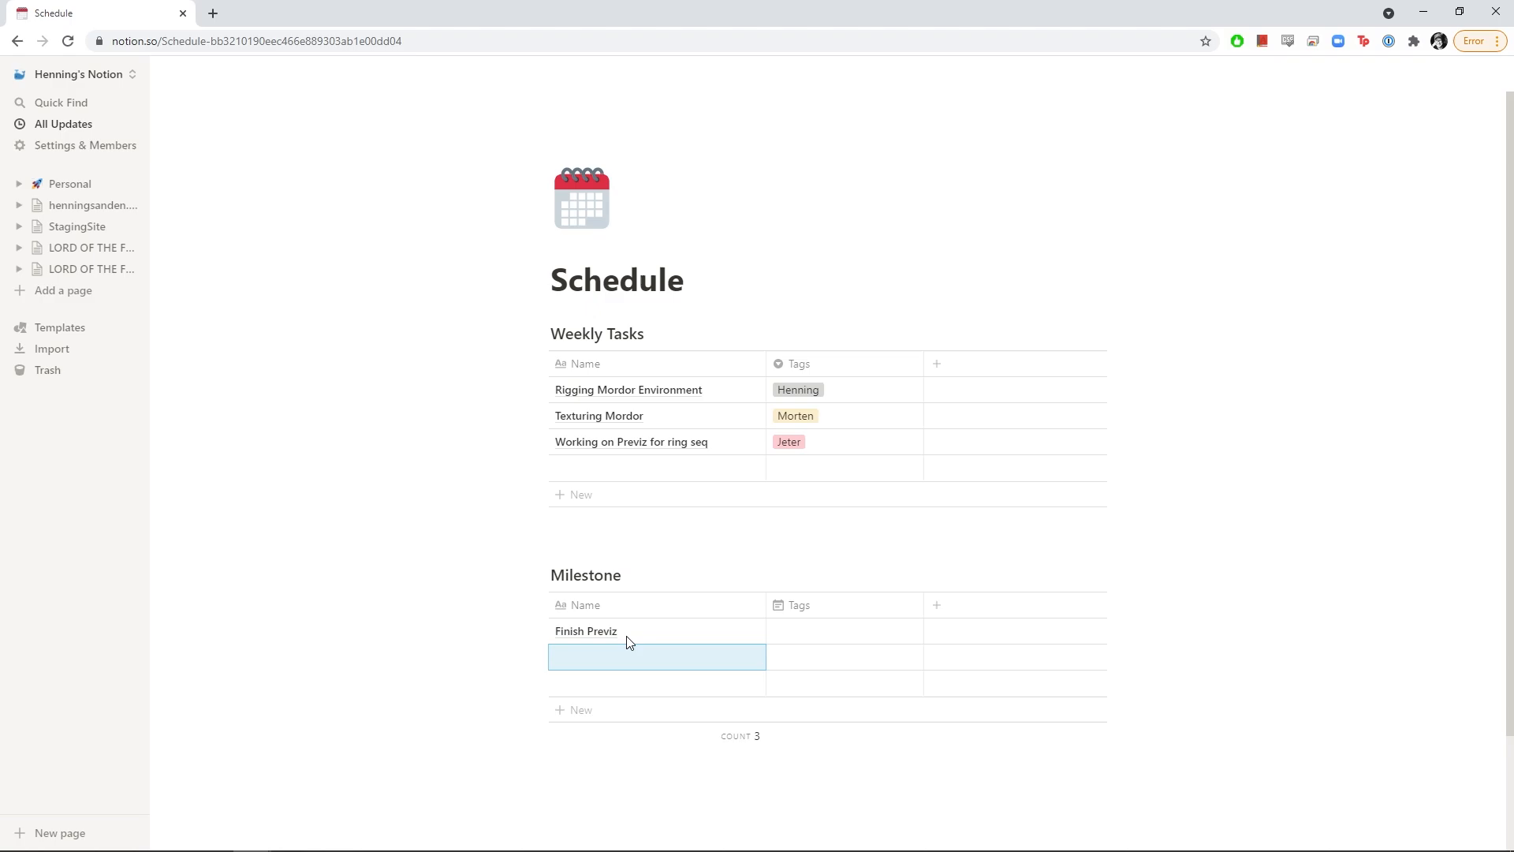
{"action": "type", "text": "All Assets Done"}
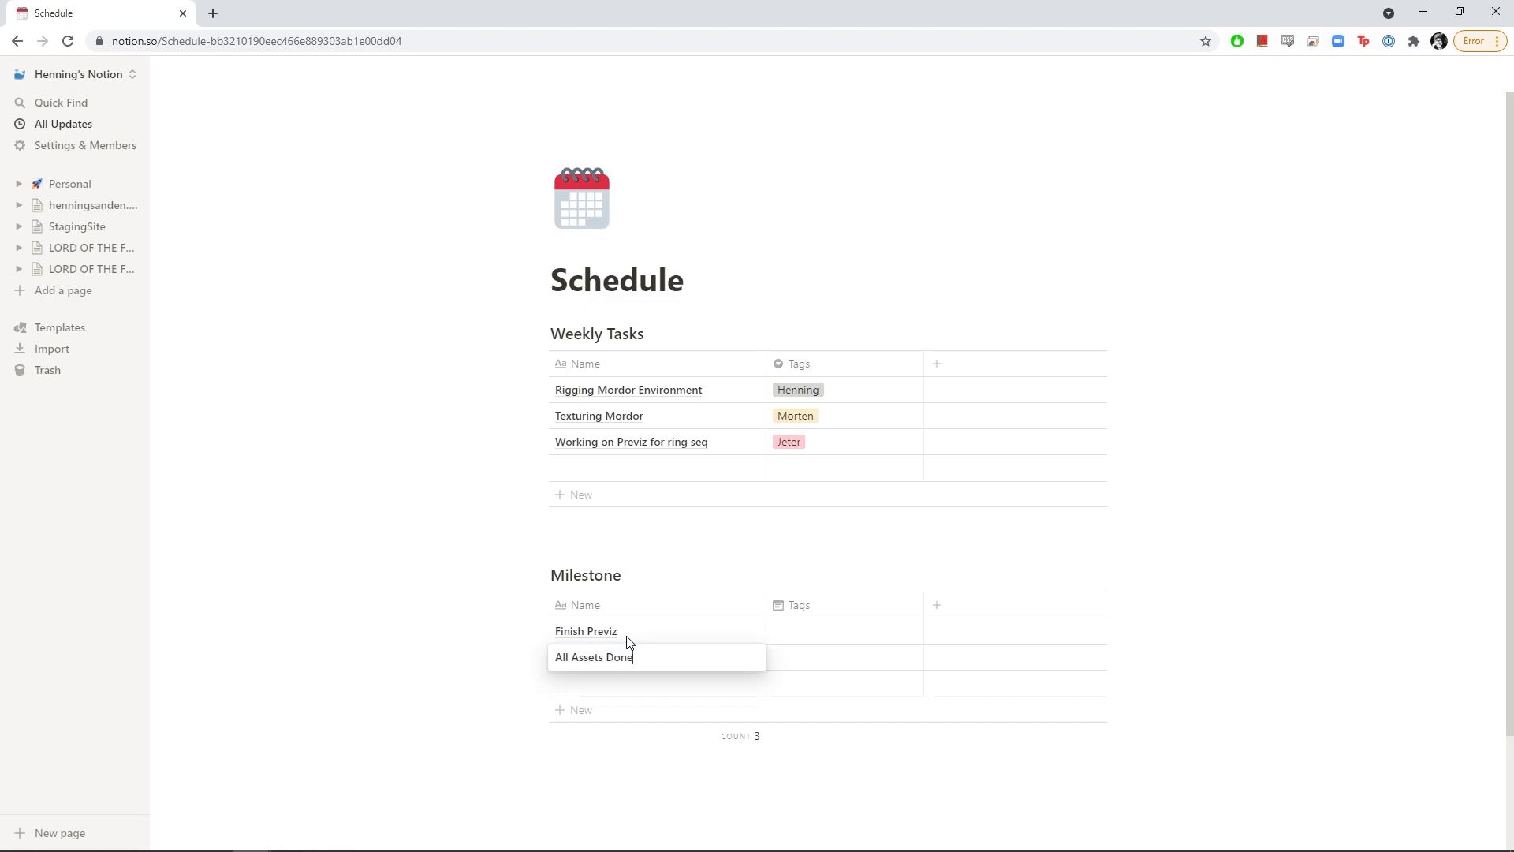
{"action": "key", "text": "Return"}
{"action": "type", "text": "Sho"}
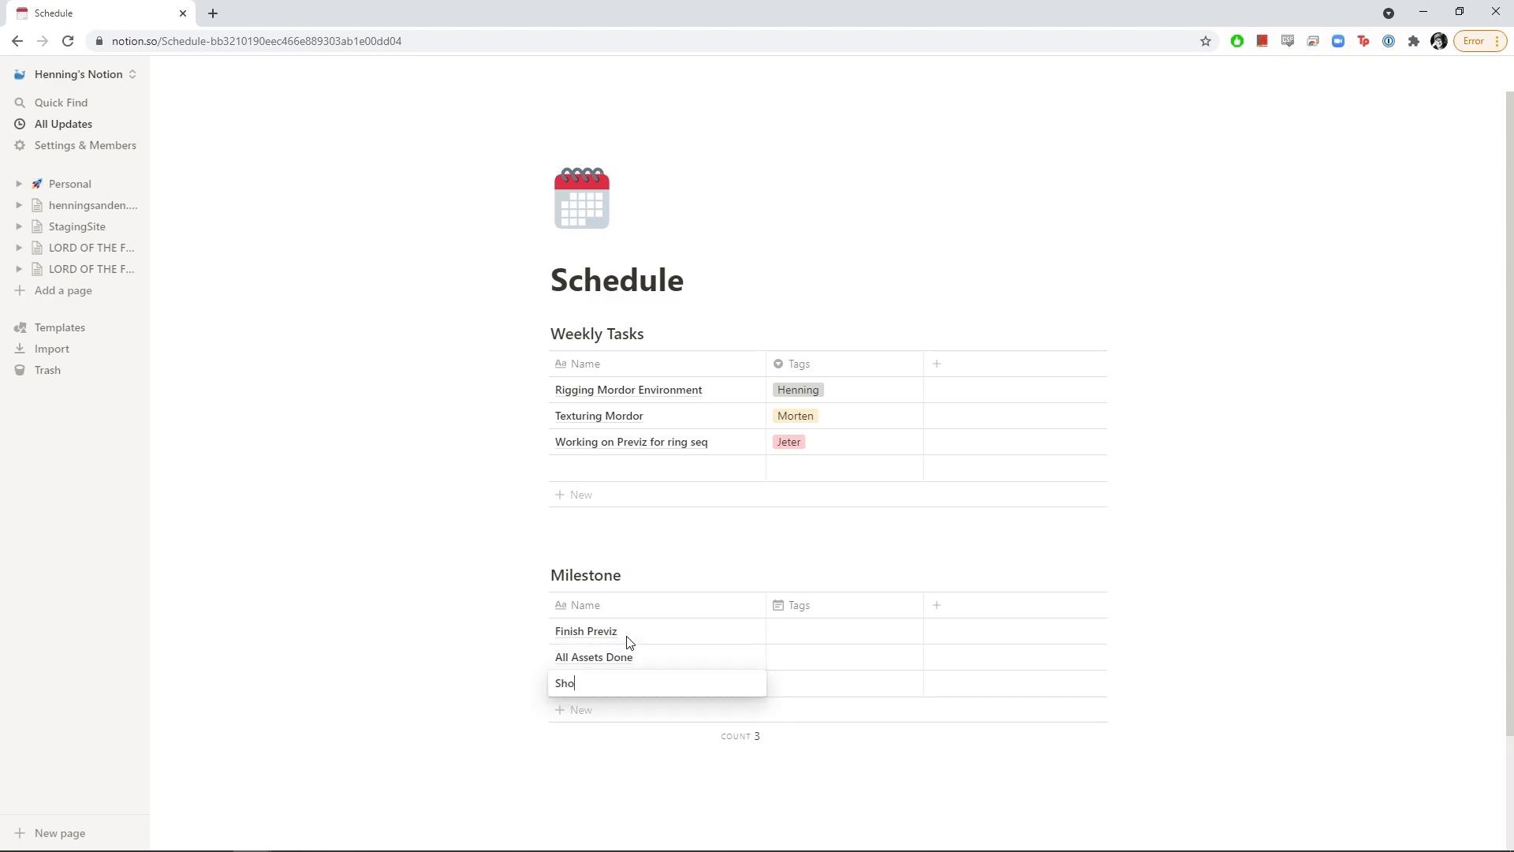
{"action": "type", "text": "t Production Done"}
{"action": "key", "text": "Return"}
{"action": "type", "text": "Comp"}
{"action": "key", "text": "Return"}
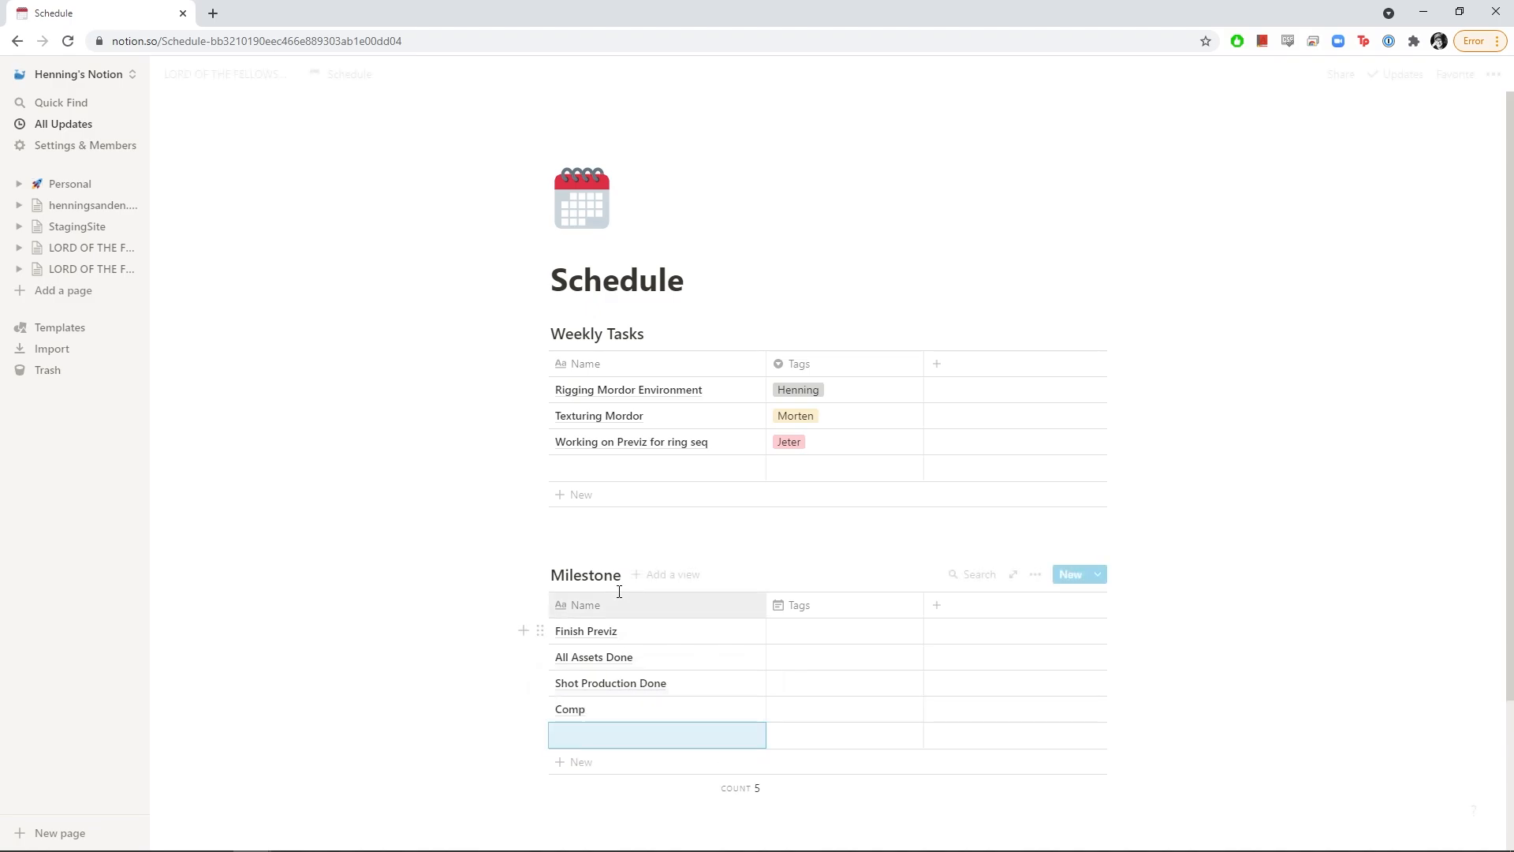
Rename the Milestone date column to Deadline
{"action": "left_click", "coordinate": [823, 607]}
{"action": "key", "text": "BackSpace"}
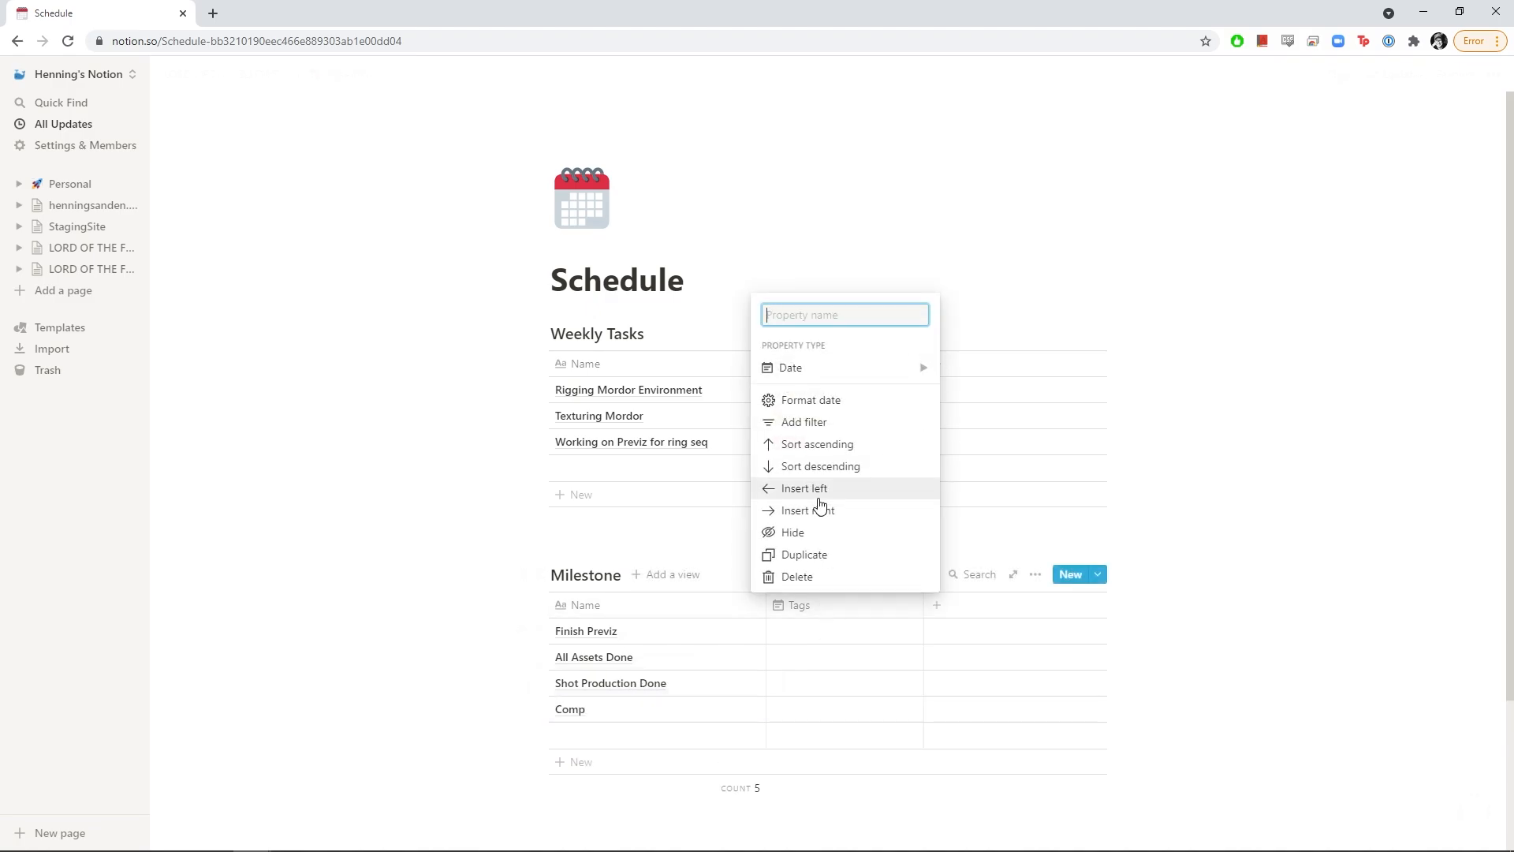
{"action": "type", "text": "Deadline"}
{"action": "key", "text": "Return"}
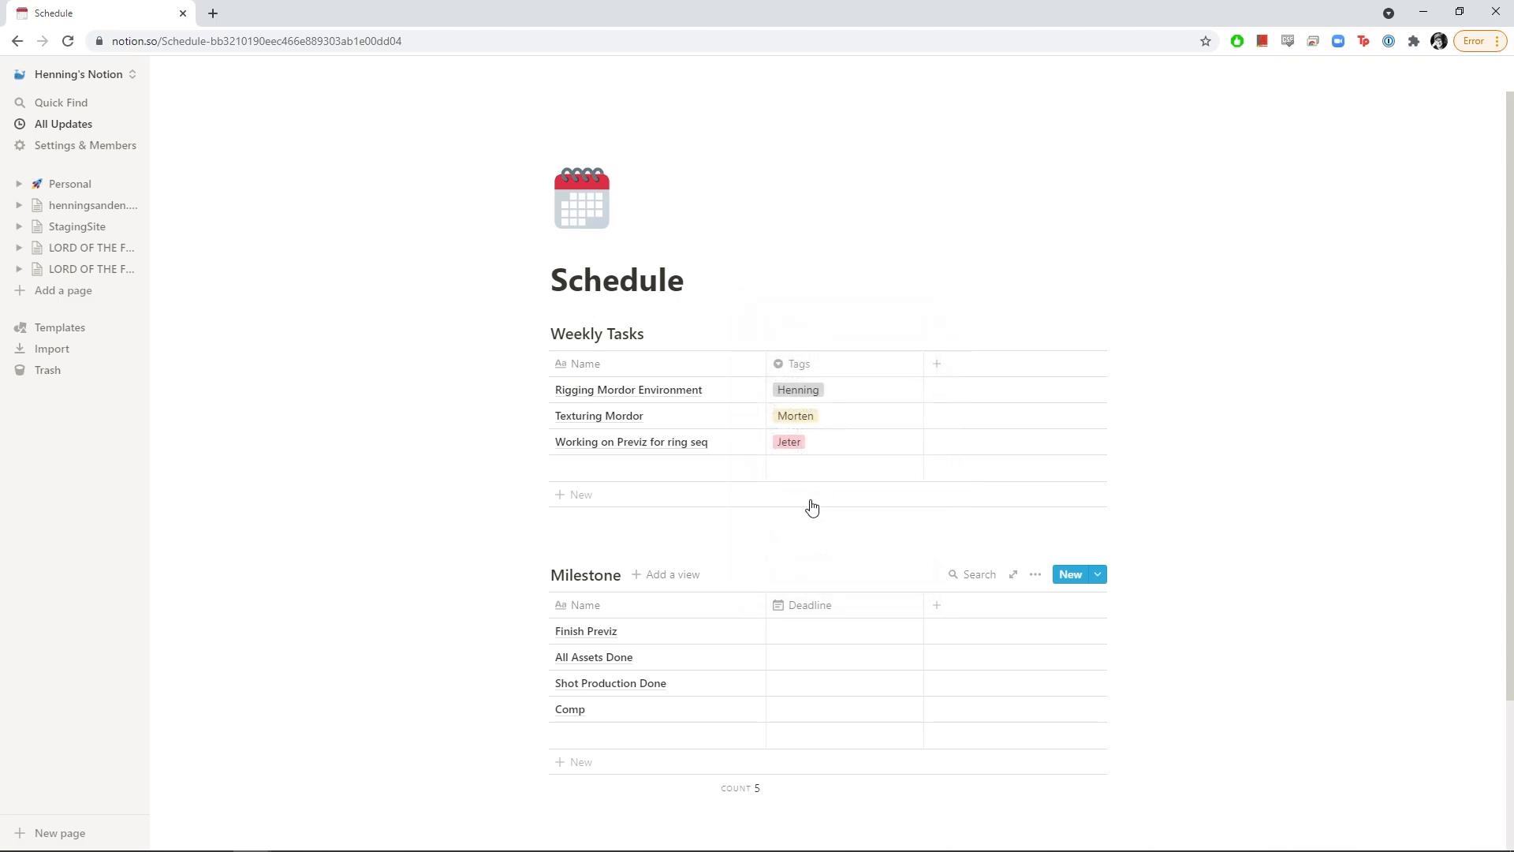
Set deadlines of September 16 for Finish Previz and November 18, 2021 for All Assets Done
{"action": "left_click", "coordinate": [813, 635]}
{"action": "left_click", "coordinate": [871, 394]}
{"action": "left_click", "coordinate": [829, 658]}
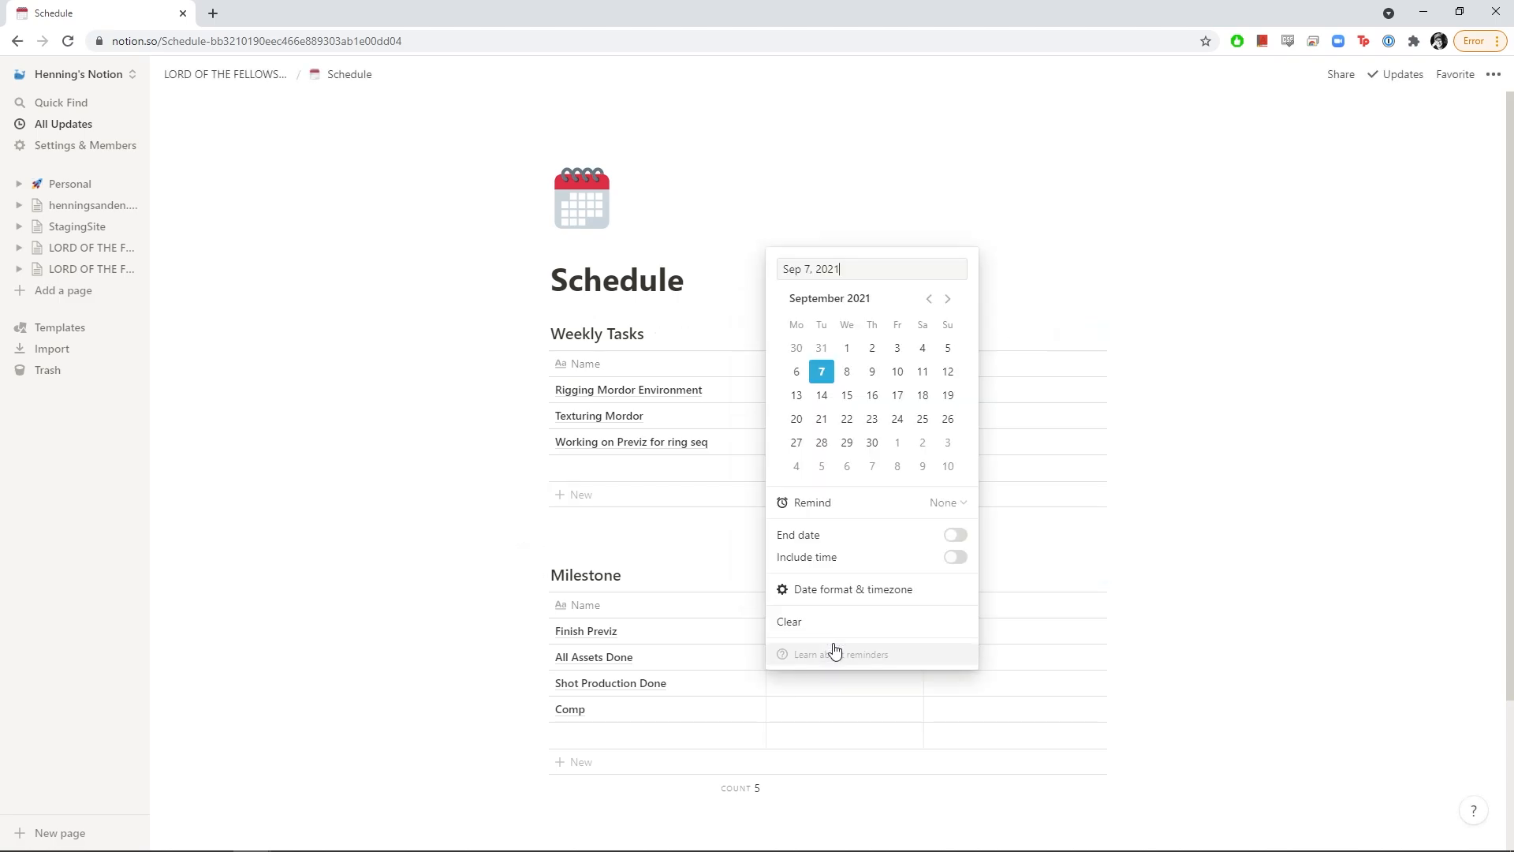
{"action": "left_click", "coordinate": [948, 298]}
{"action": "left_click", "coordinate": [948, 298]}
{"action": "left_click", "coordinate": [872, 395]}
{"action": "key", "text": "Escape"}
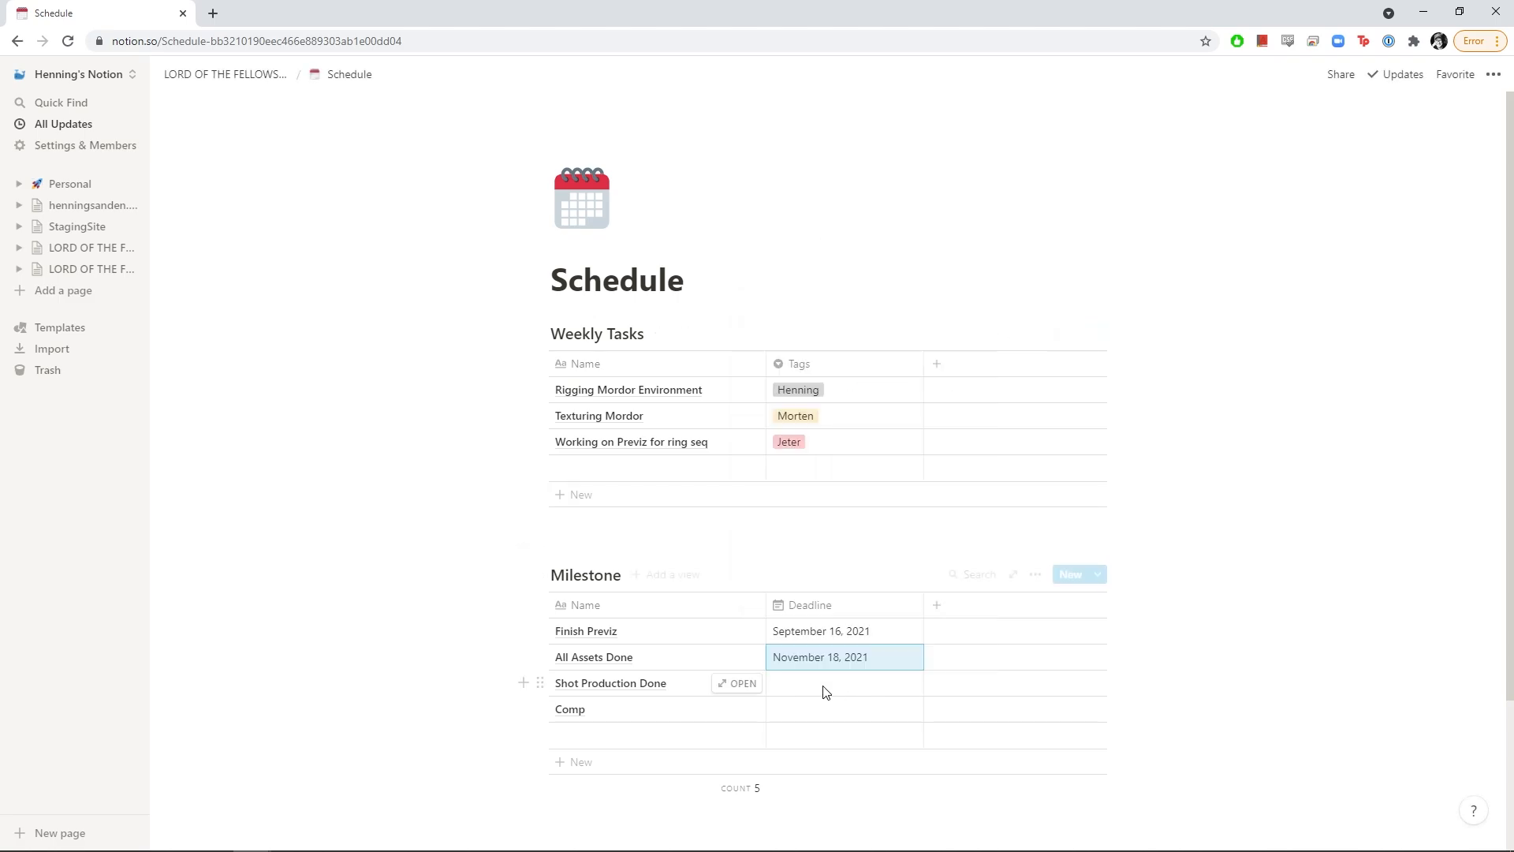
Set deadlines of November 25 for Shot Production Done and November 11, 2021 for Comp
{"action": "left_click", "coordinate": [826, 692]}
{"action": "left_click", "coordinate": [948, 324]}
{"action": "left_click", "coordinate": [948, 324]}
{"action": "left_click", "coordinate": [872, 445]}
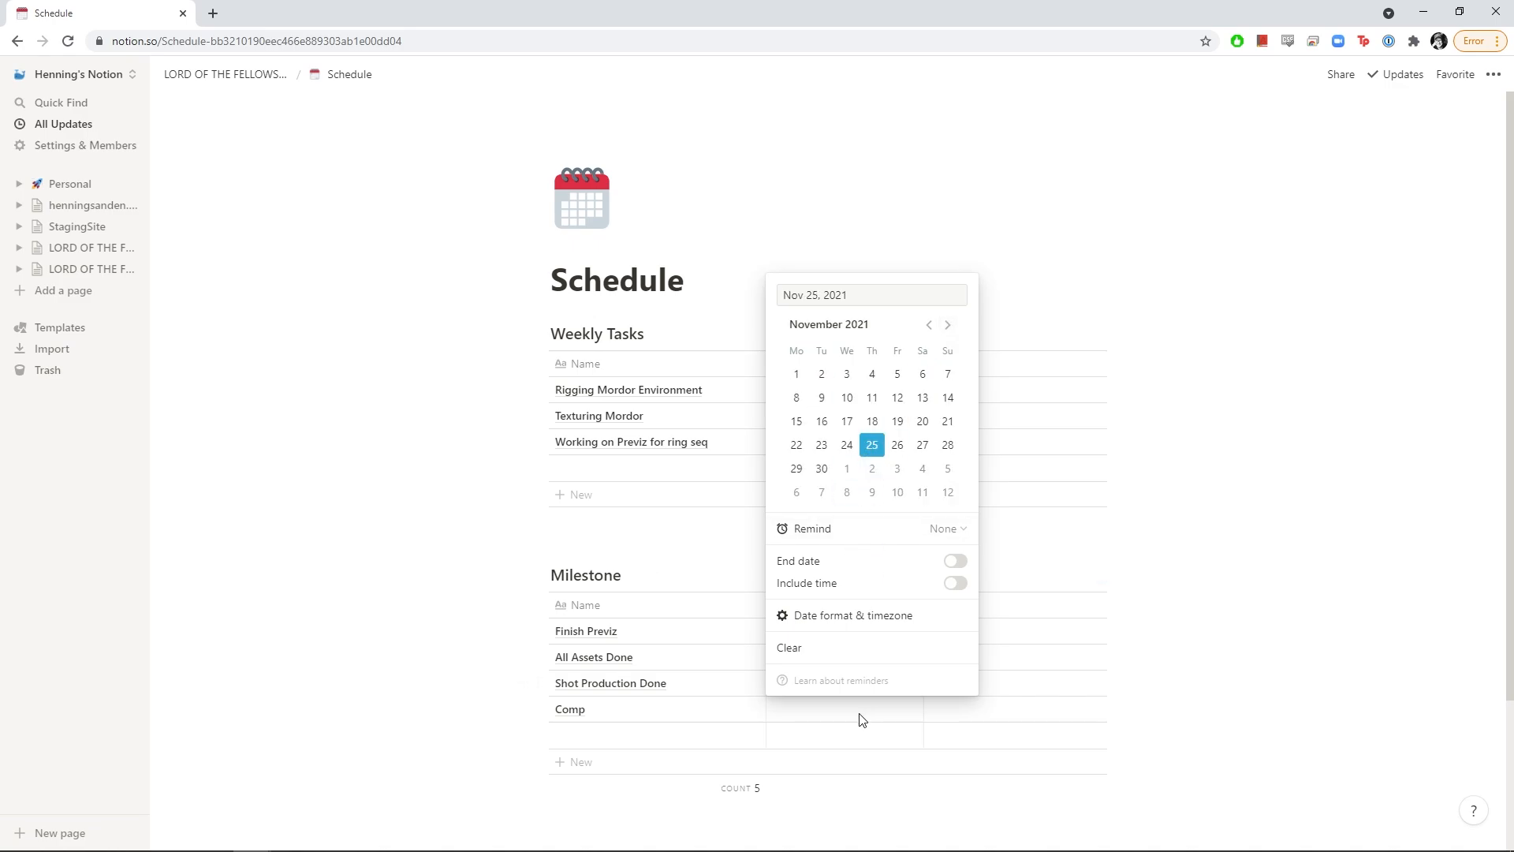
{"action": "key", "text": "Escape"}
{"action": "left_click", "coordinate": [812, 707]}
{"action": "left_click", "coordinate": [948, 350]}
{"action": "left_click", "coordinate": [947, 350]}
{"action": "left_click", "coordinate": [871, 424]}
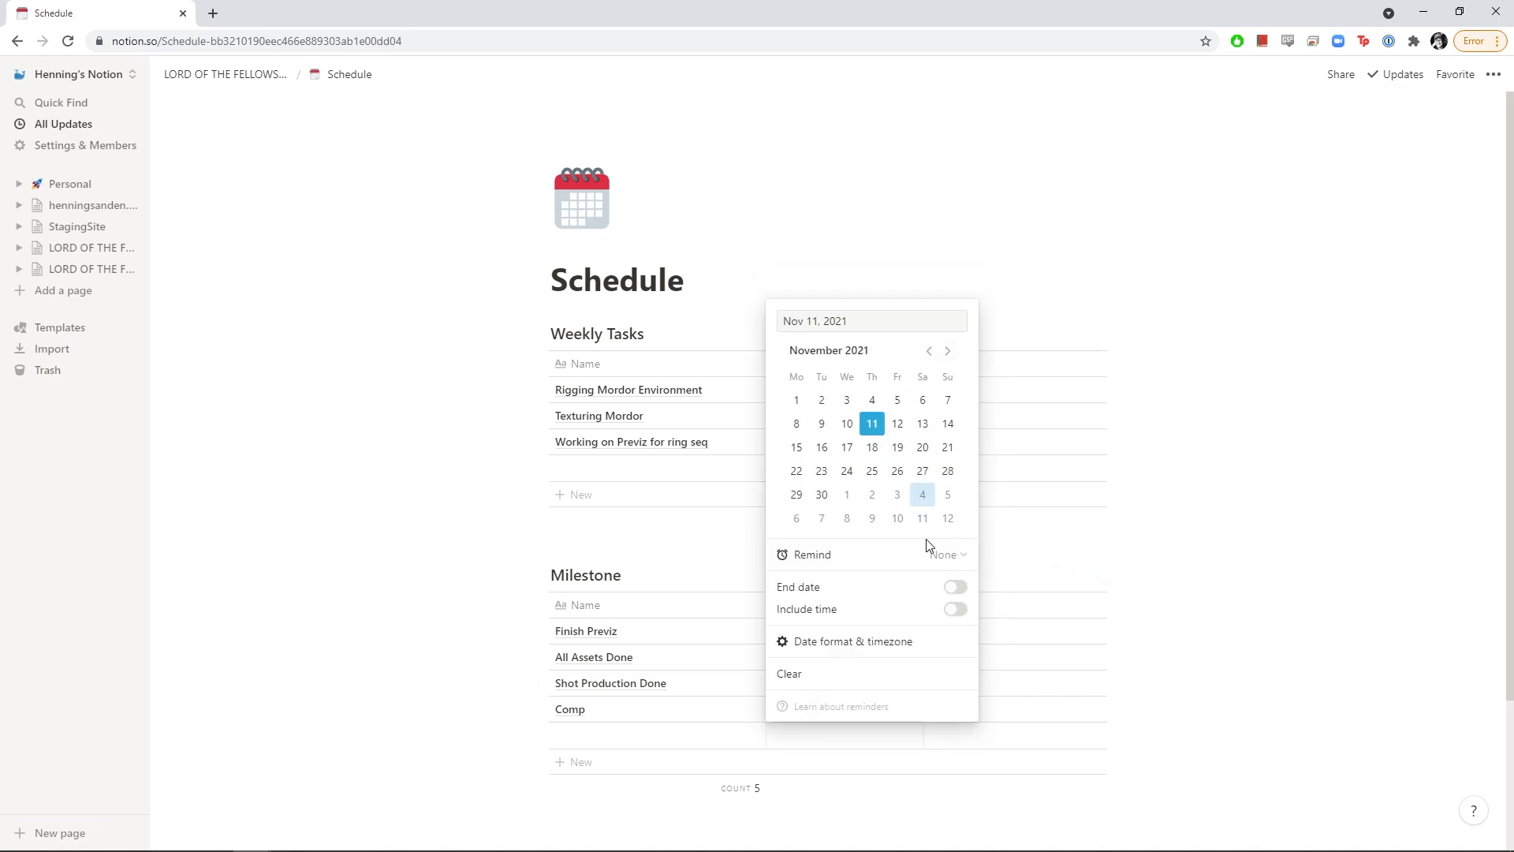
{"action": "key", "text": "Escape"}
{"action": "scroll", "coordinate": [765, 672], "scroll_direction": "down", "scroll_amount": 2}
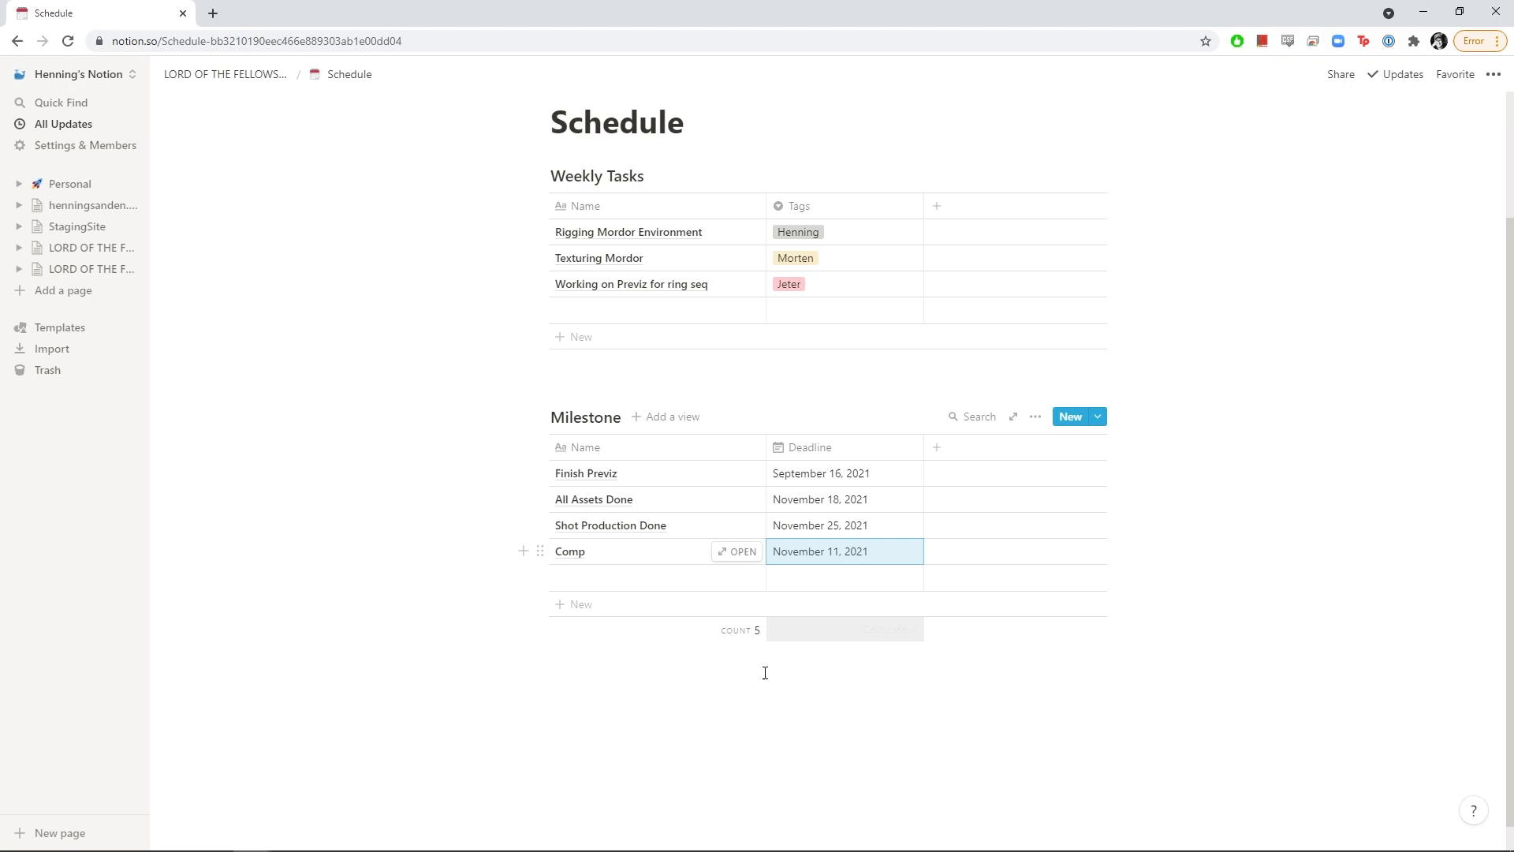
{"action": "scroll", "coordinate": [521, 347], "scroll_direction": "up", "scroll_amount": 2}
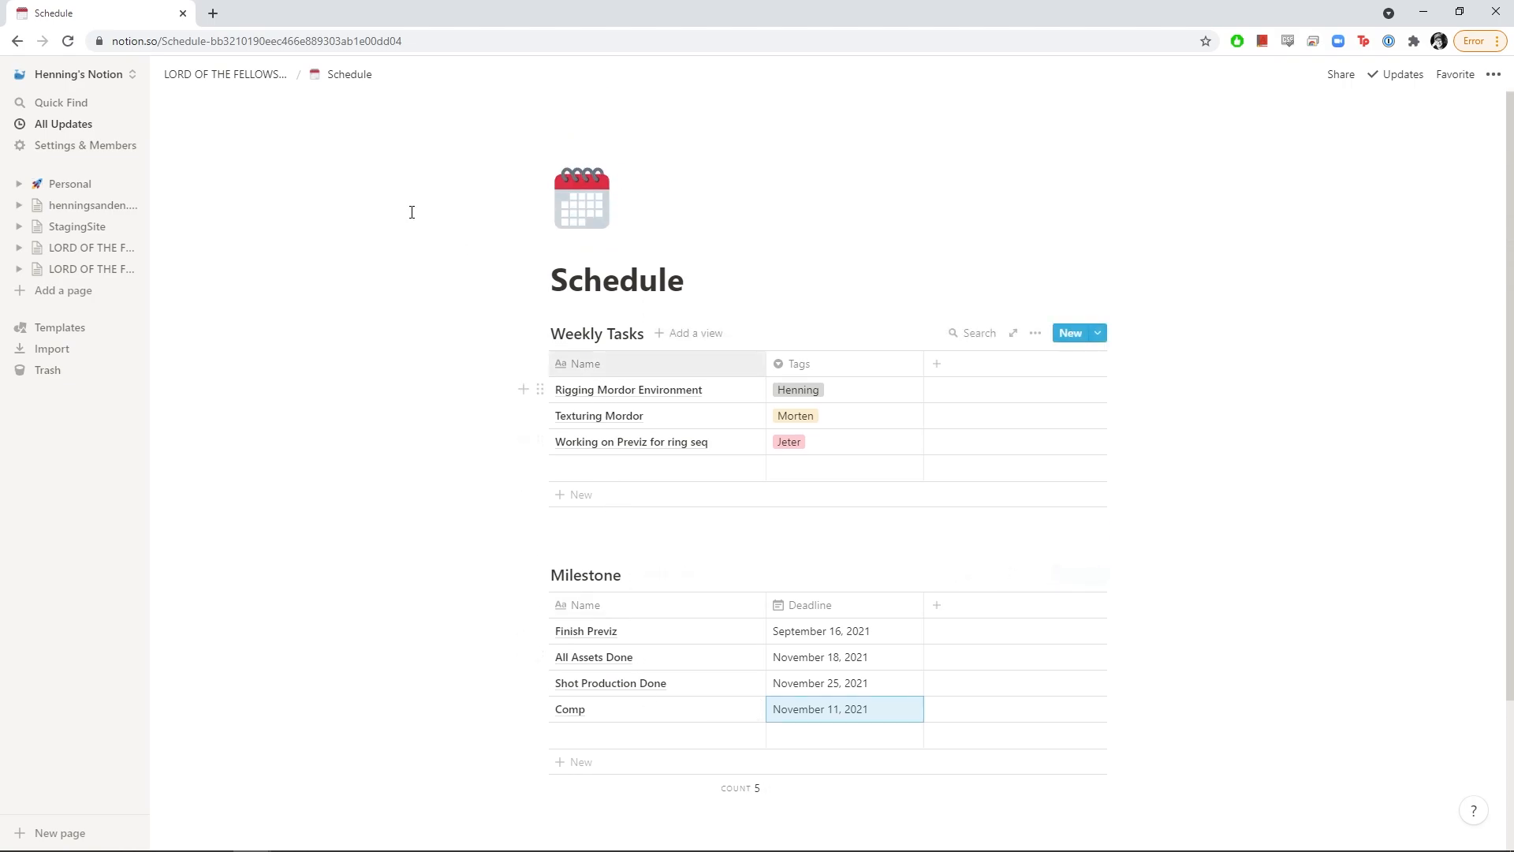
On the LORD OF THE FELLOWSHIP OF THE TOWER page, replace the wand icon with the ring emoji and add a cover
{"action": "left_click", "coordinate": [250, 76]}
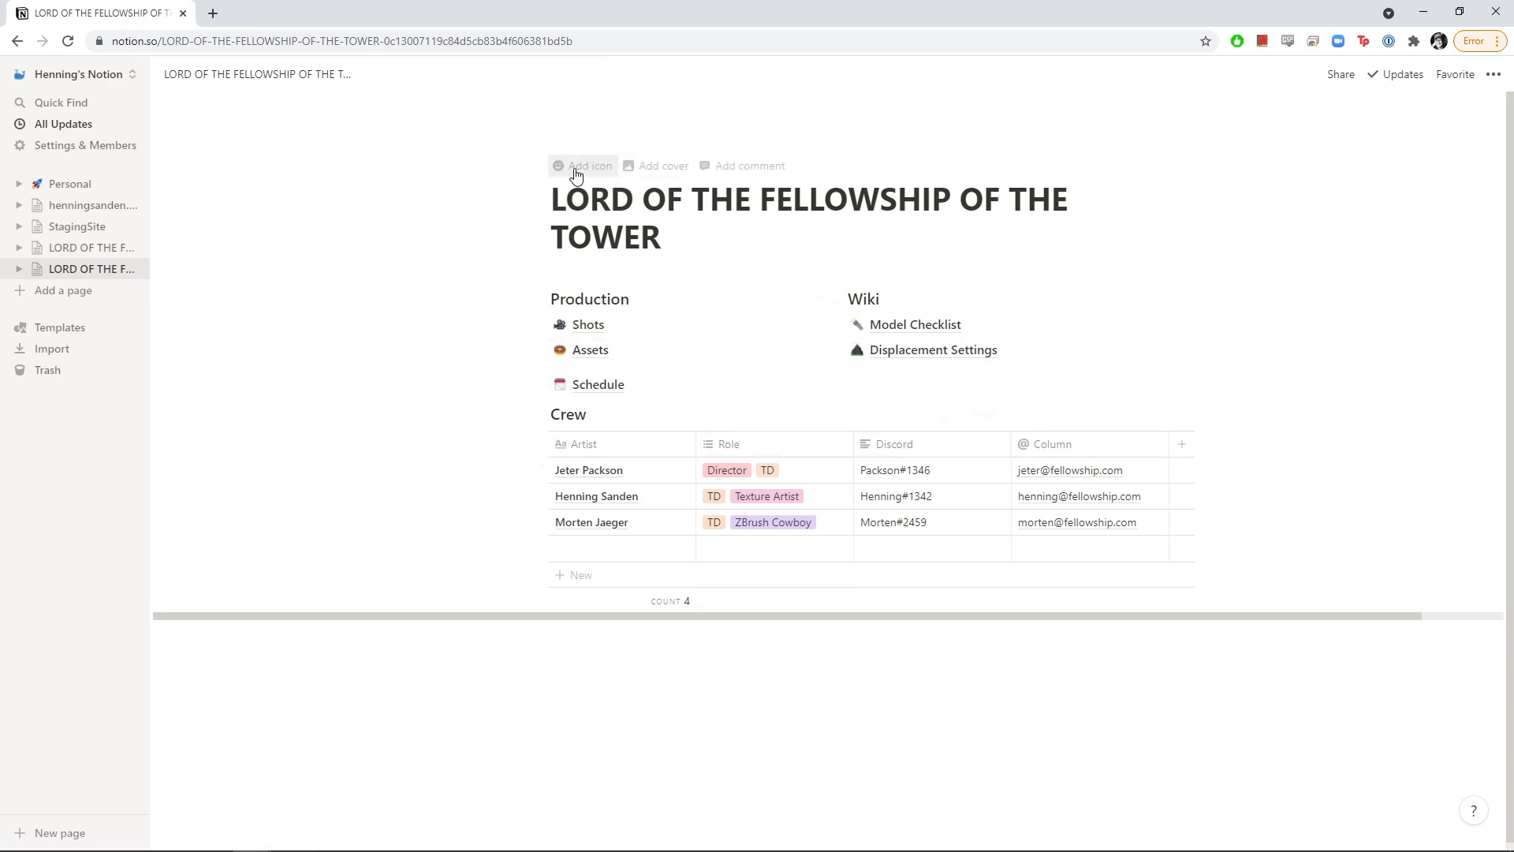
{"action": "left_click", "coordinate": [586, 175]}
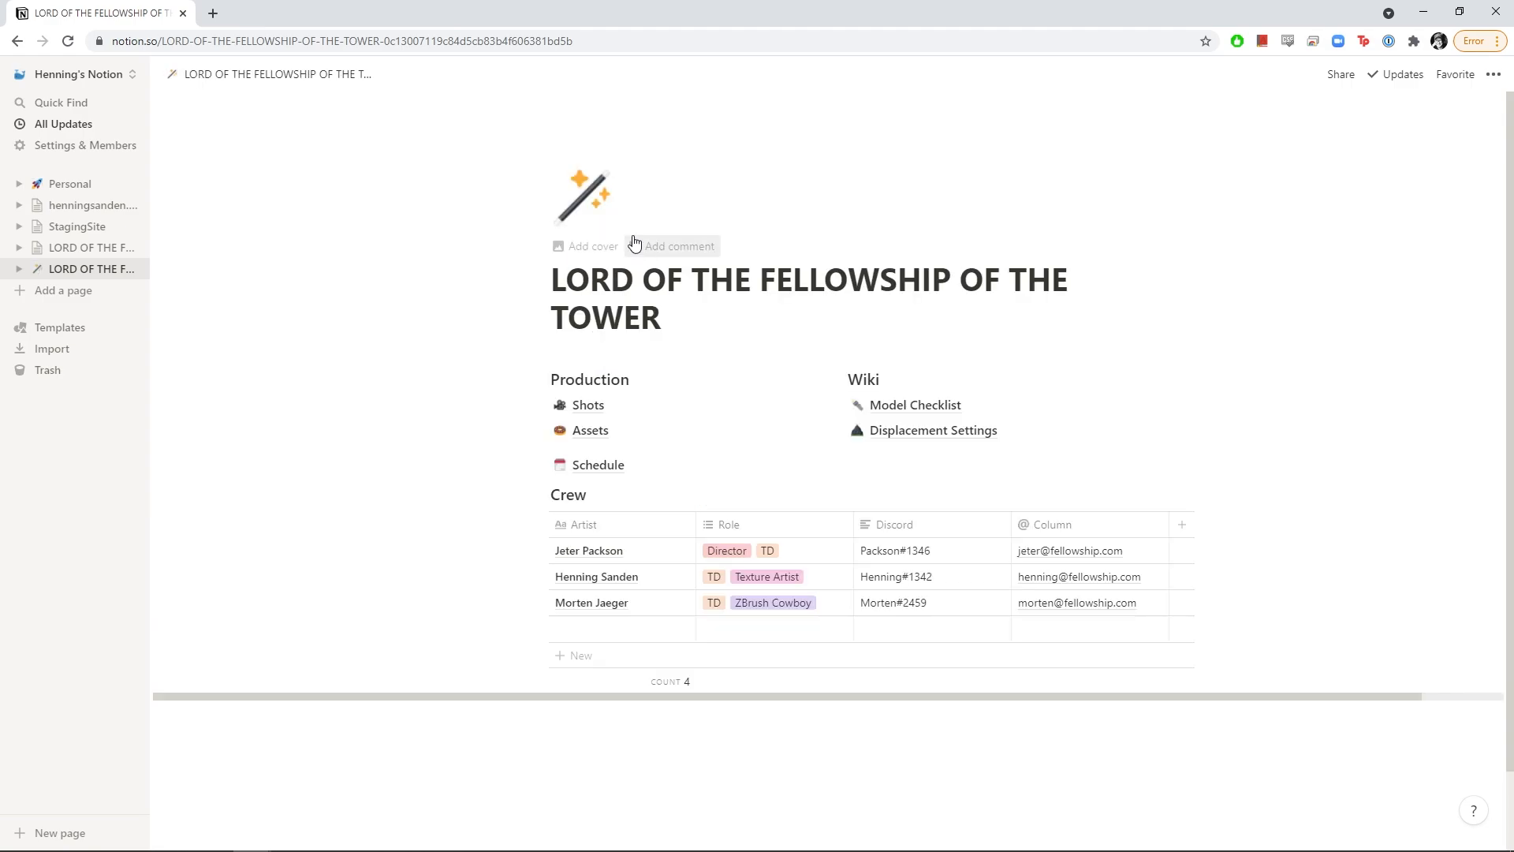
{"action": "left_click", "coordinate": [589, 192]}
{"action": "type", "text": "ring"}
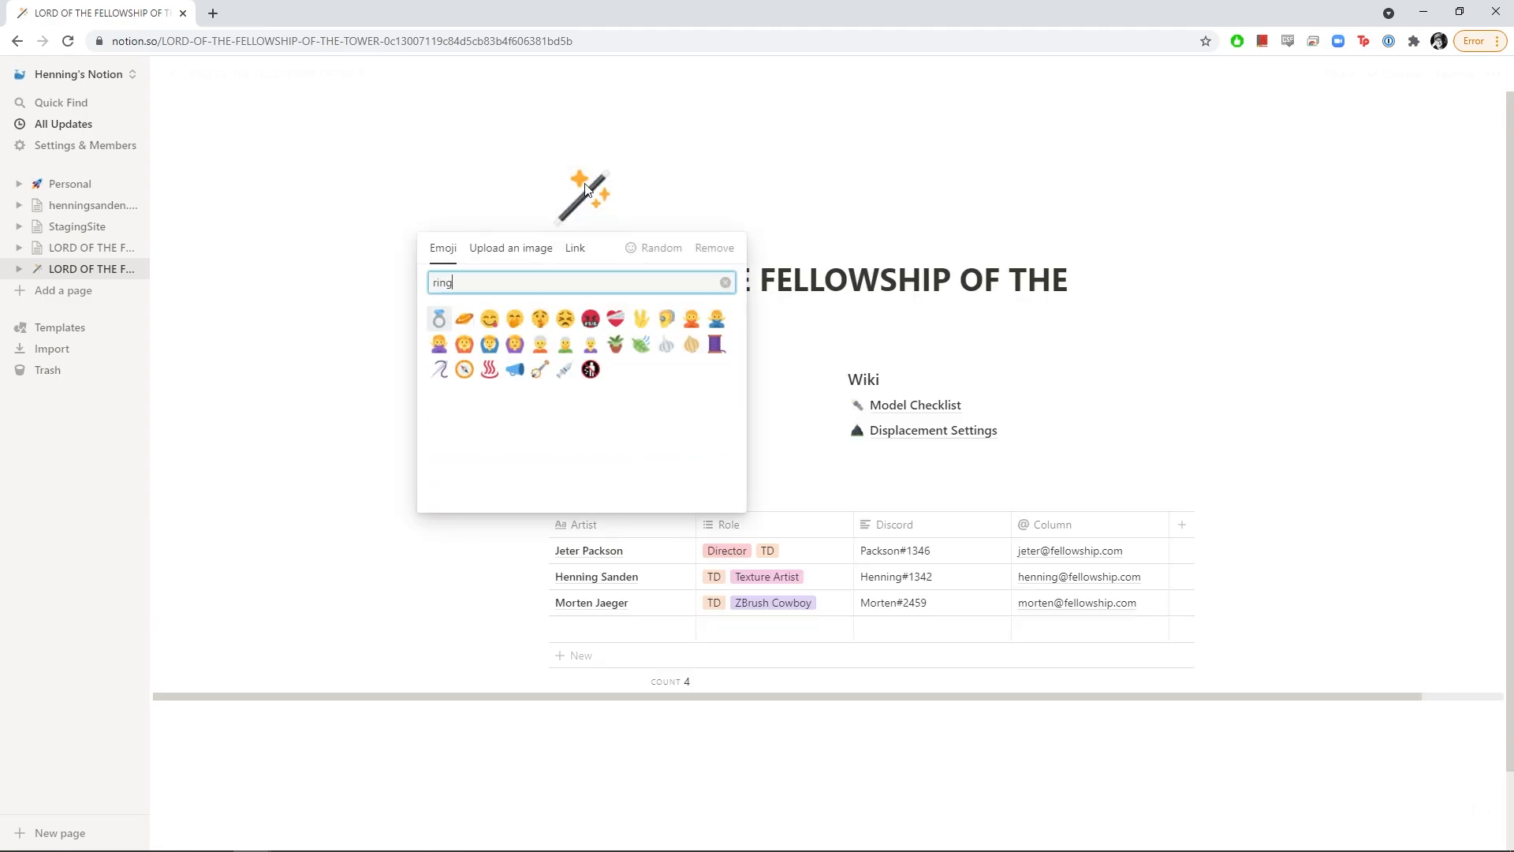
{"action": "left_click", "coordinate": [440, 317]}
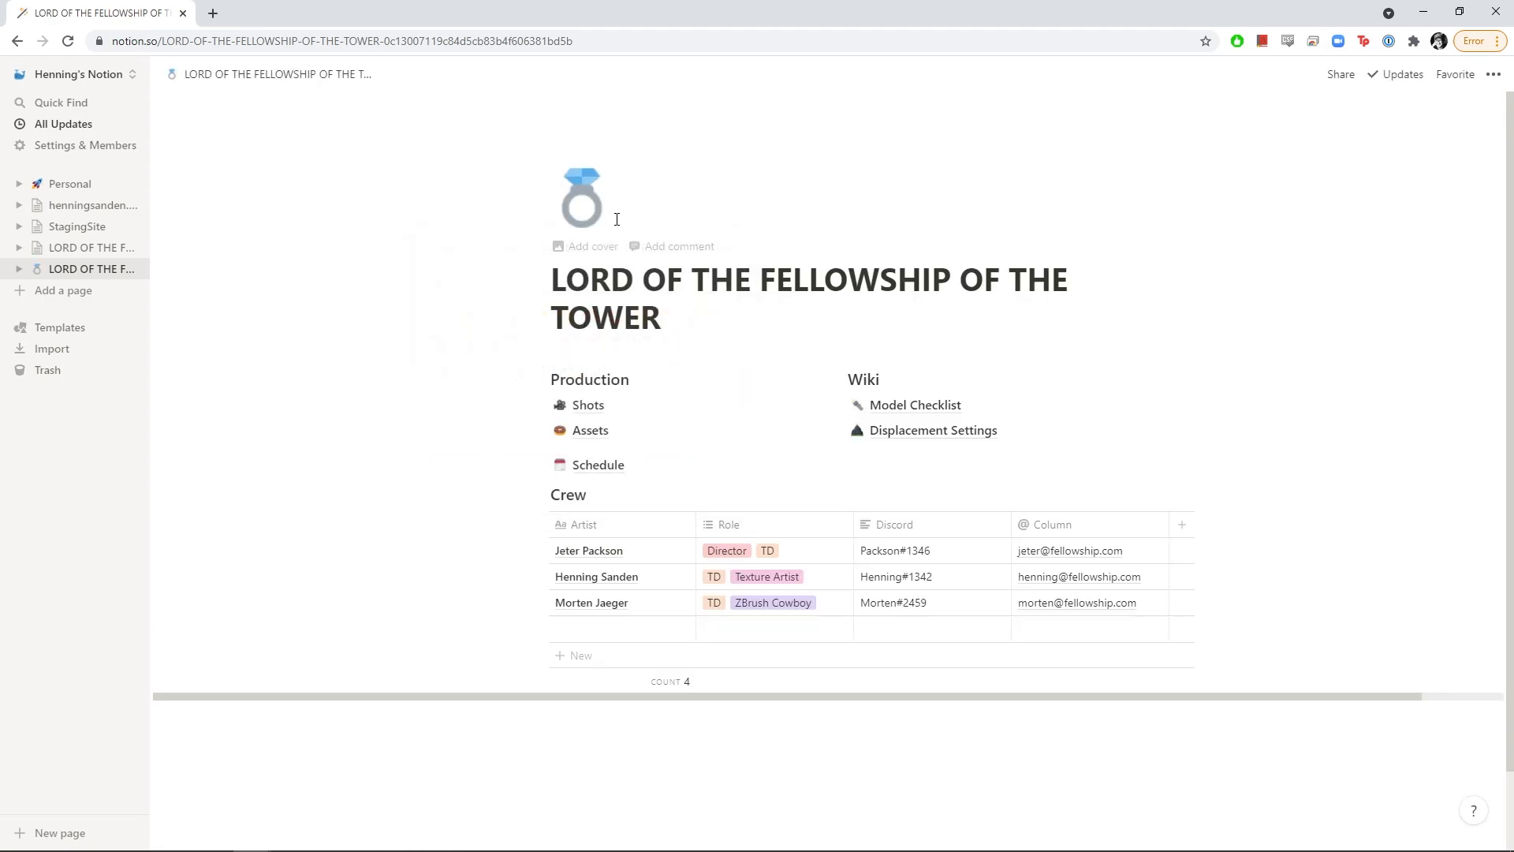
{"action": "left_click", "coordinate": [590, 246]}
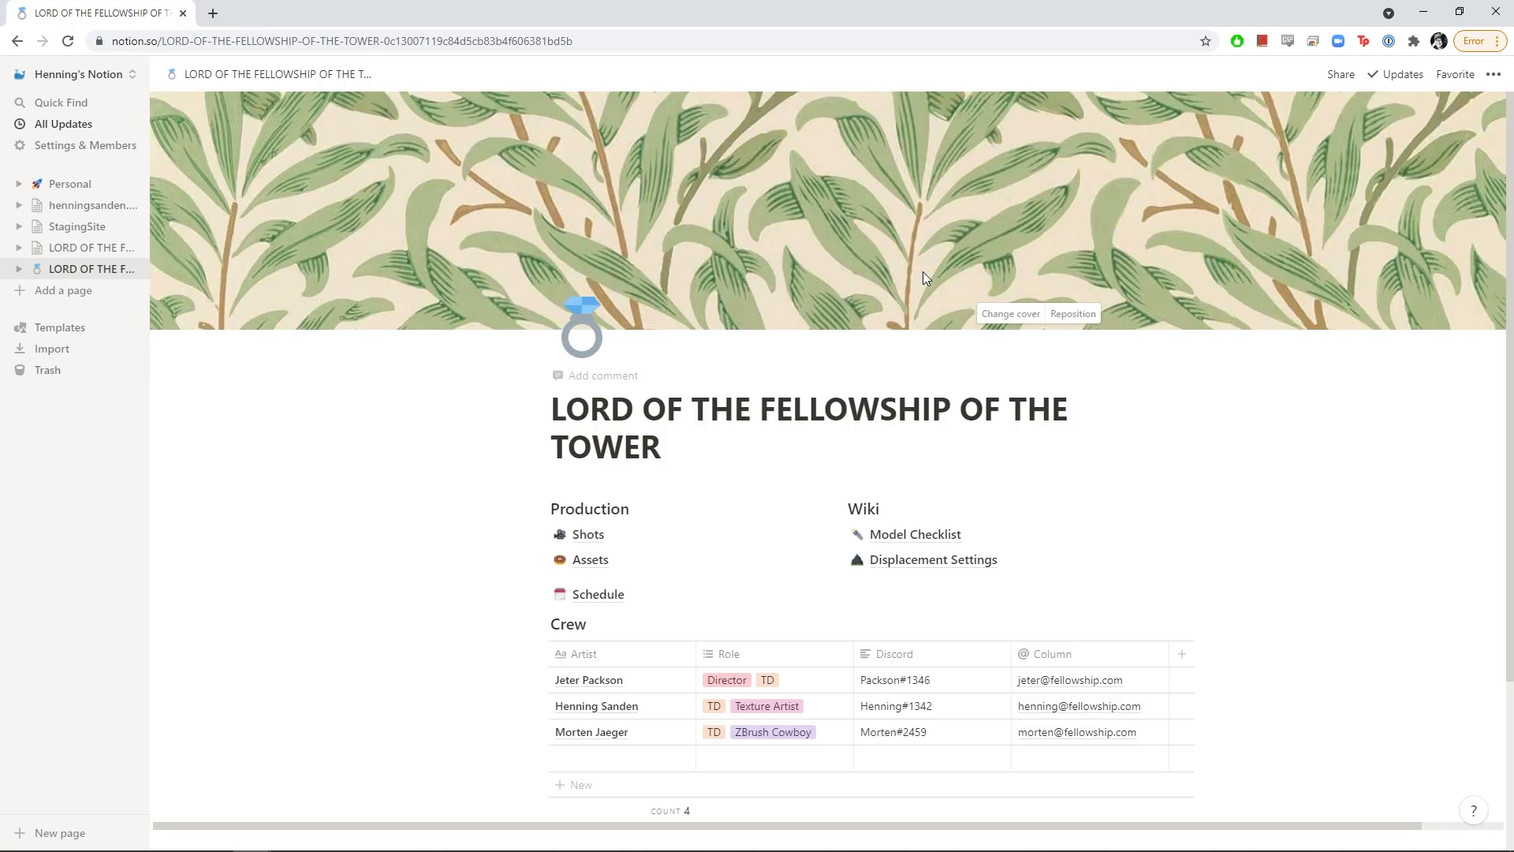
Upload the film-still image as the page cover, replacing the leaf pattern
{"action": "left_click", "coordinate": [1029, 316]}
{"action": "left_click", "coordinate": [872, 347]}
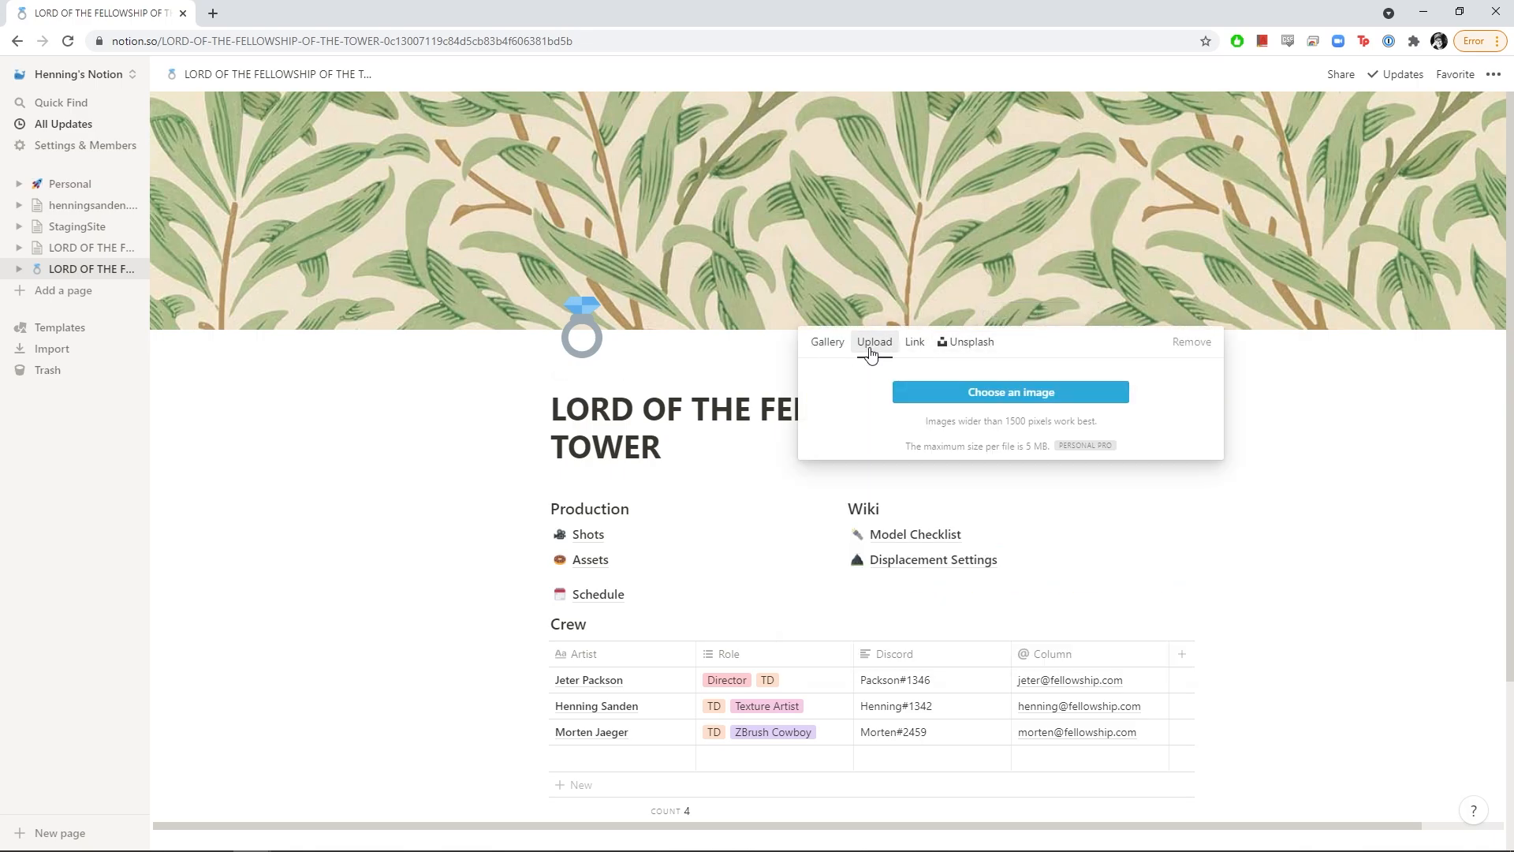
{"action": "left_click", "coordinate": [943, 389]}
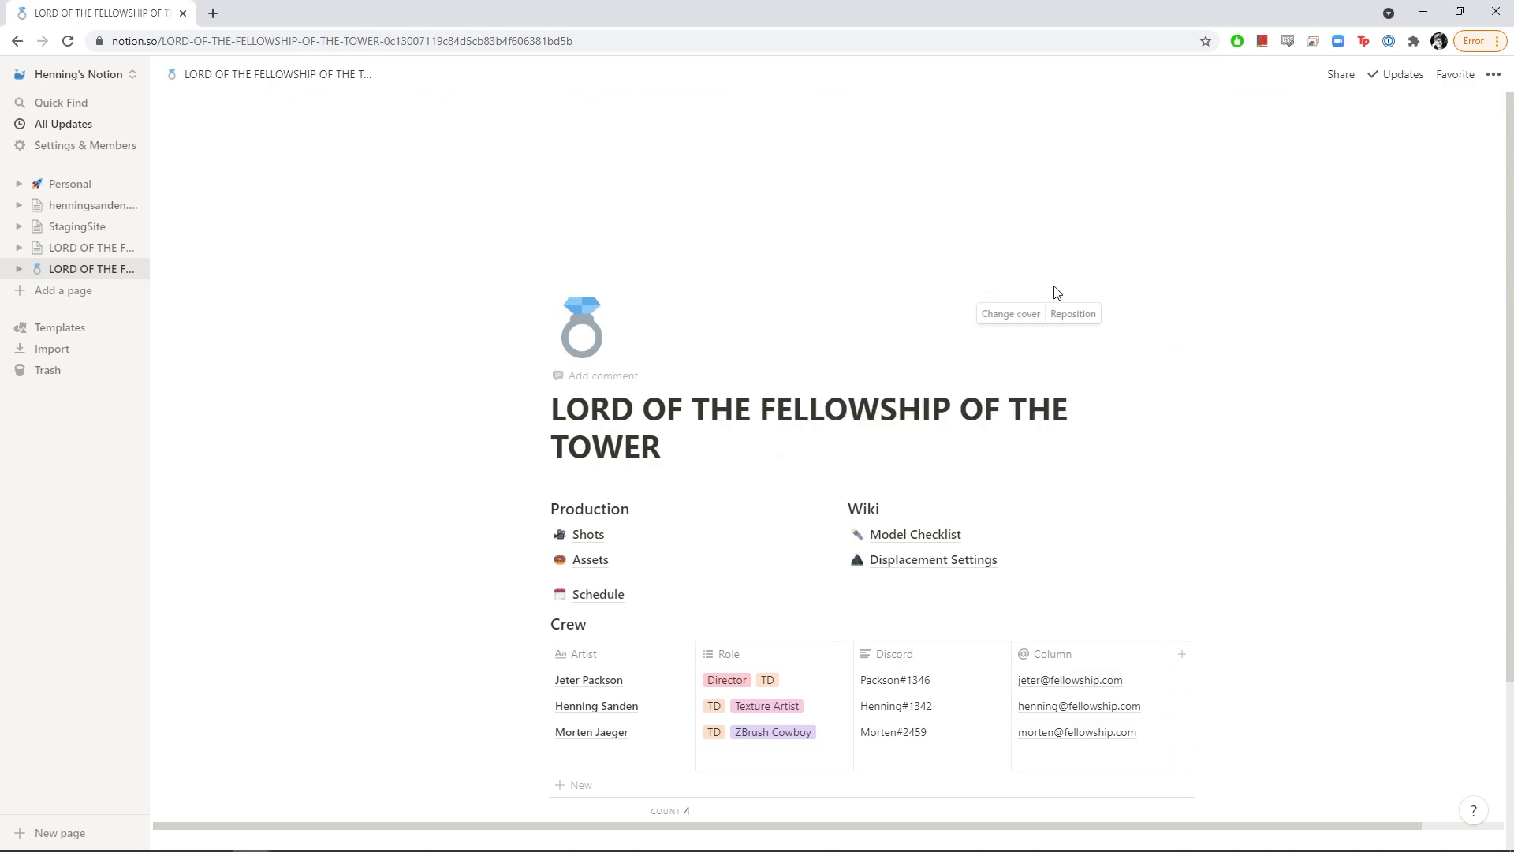
Reposition the cover so the characters' faces show and save the position
{"action": "left_click", "coordinate": [1073, 316]}
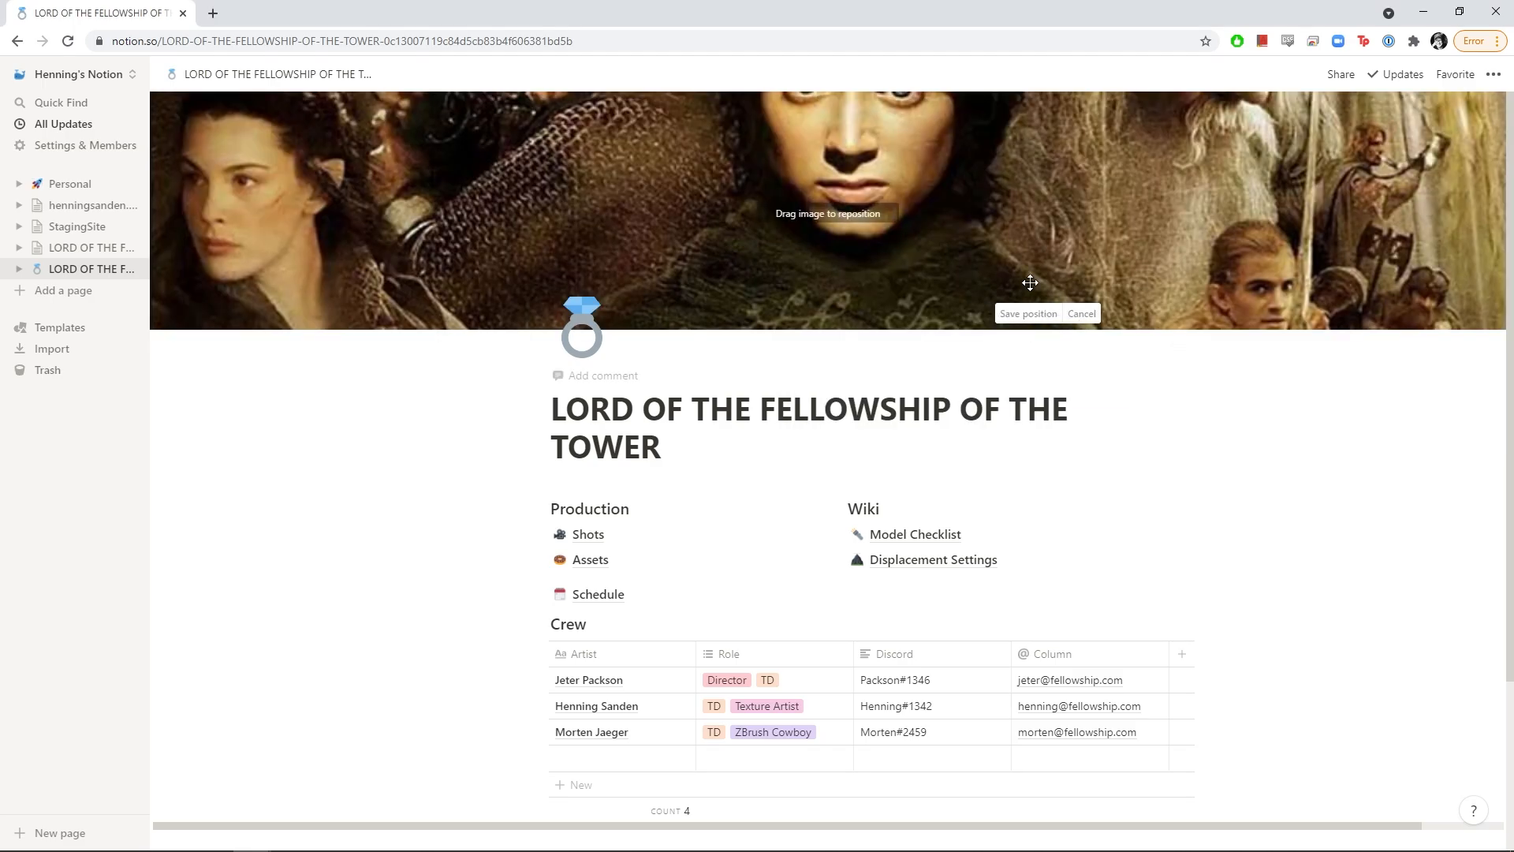
{"action": "left_click_drag", "start_coordinate": [812, 228], "coordinate": [830, 395]}
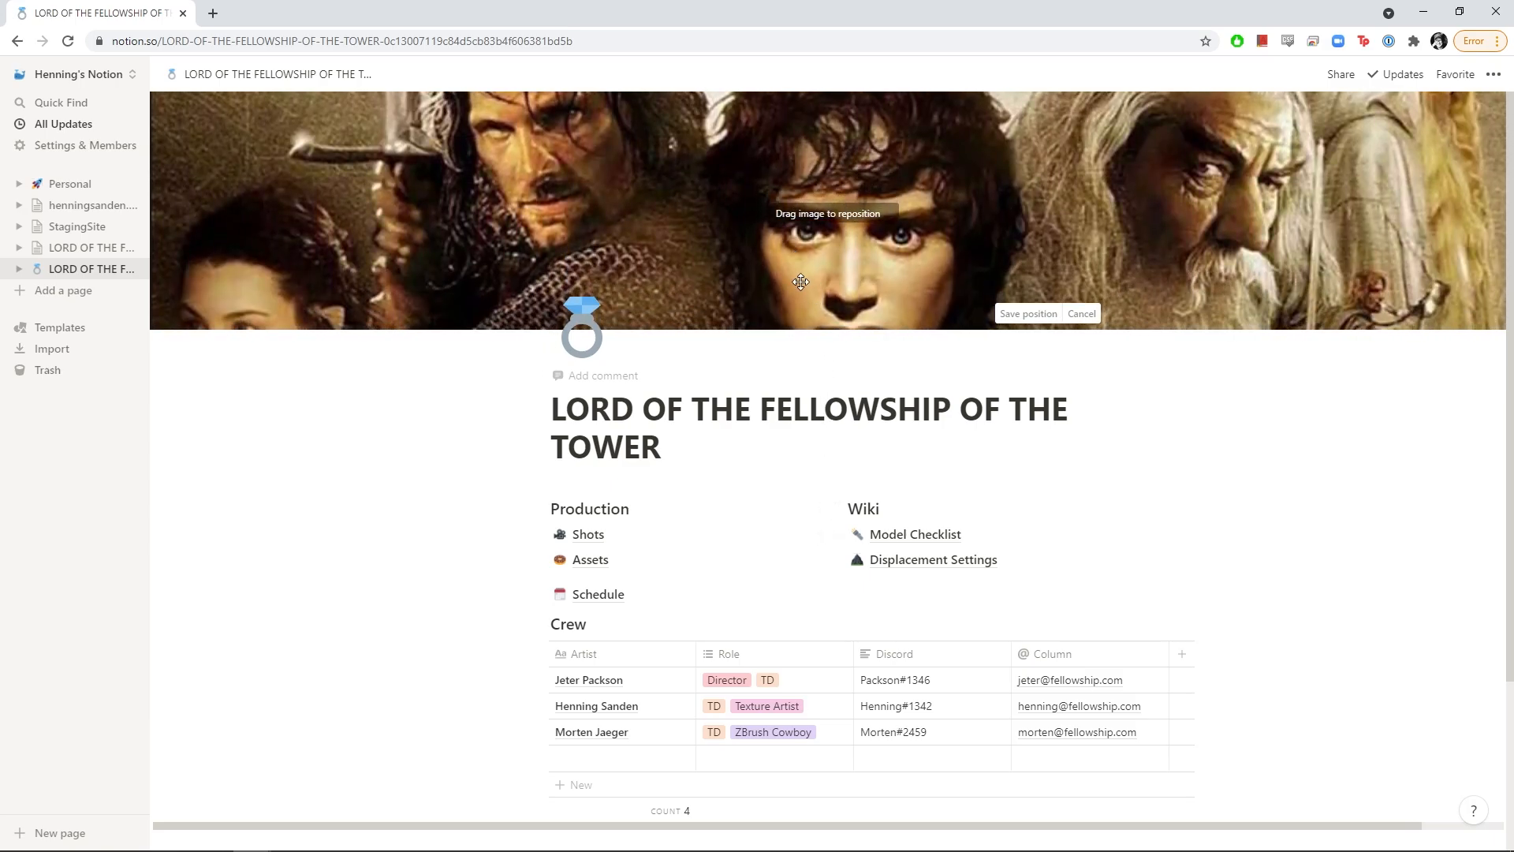
{"action": "left_click_drag", "start_coordinate": [1014, 257], "coordinate": [1010, 238]}
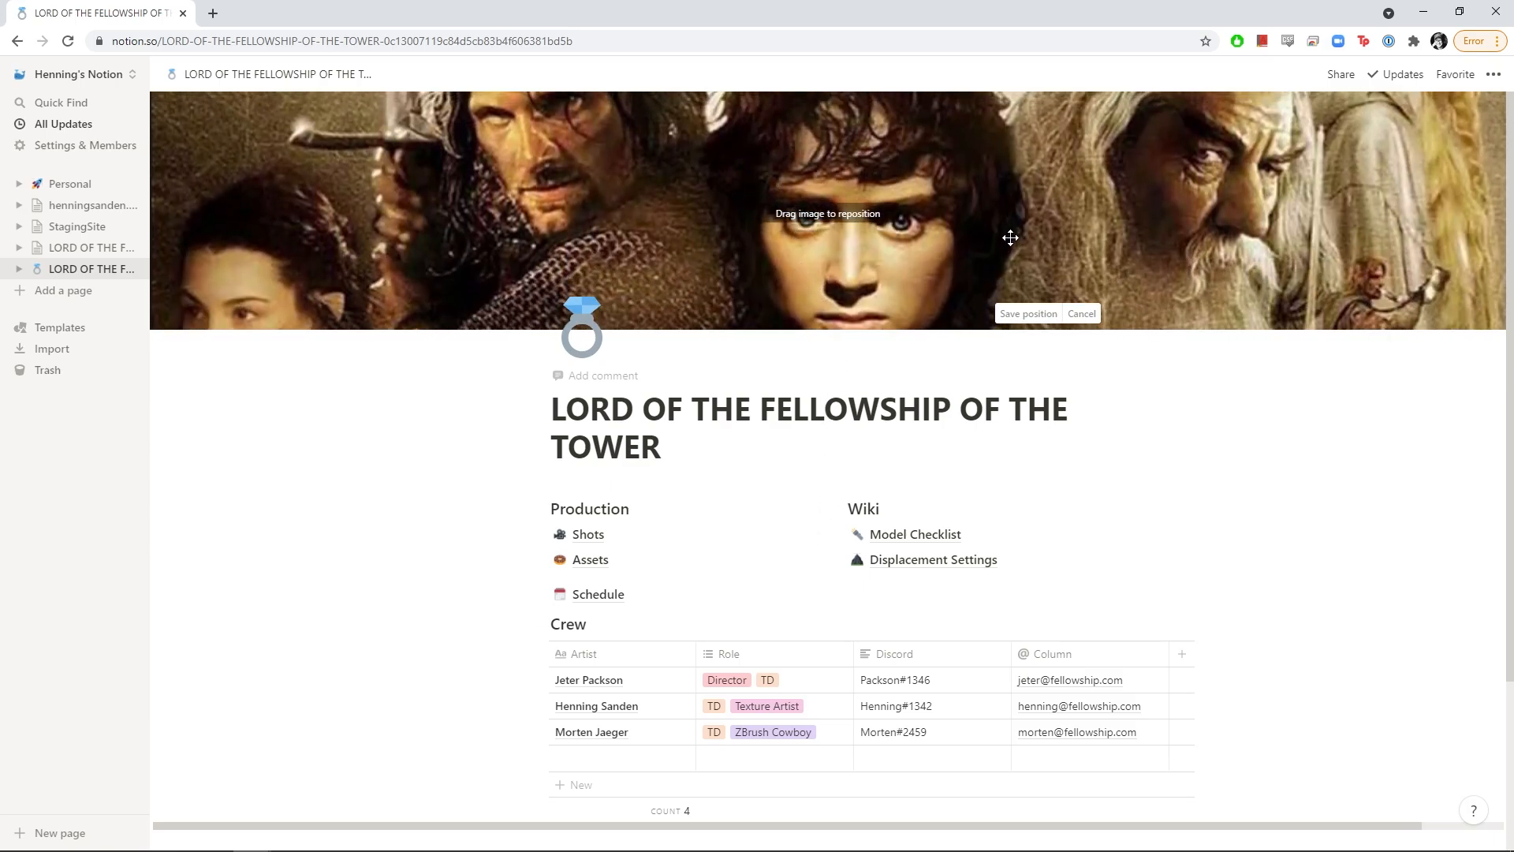
{"action": "left_click", "coordinate": [727, 423]}
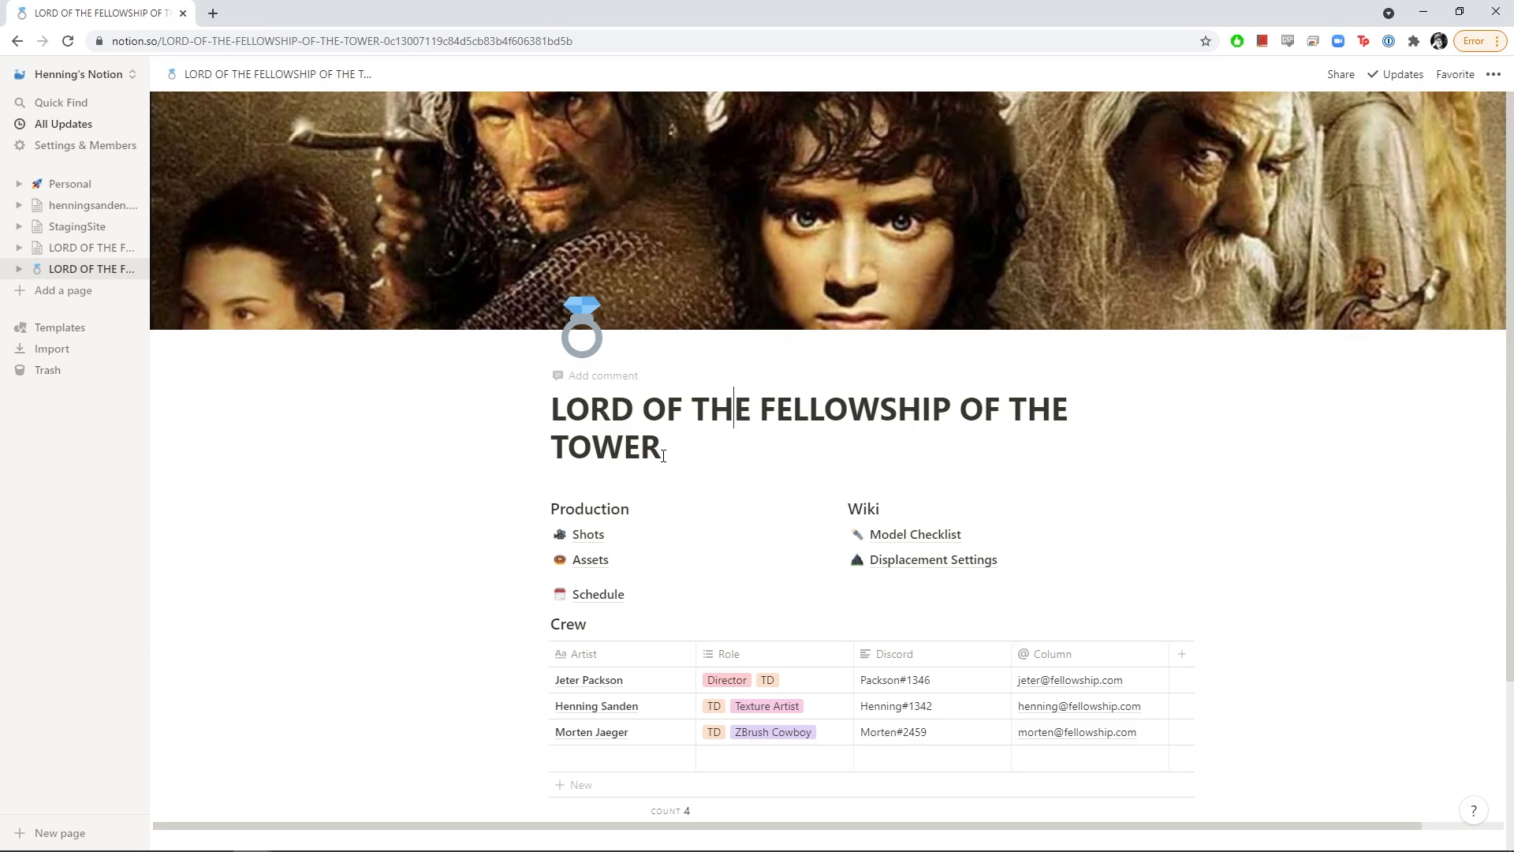
Drag the Schedule link into the Production list directly beneath Assets
{"action": "scroll", "coordinate": [661, 453], "scroll_direction": "down", "scroll_amount": 3}
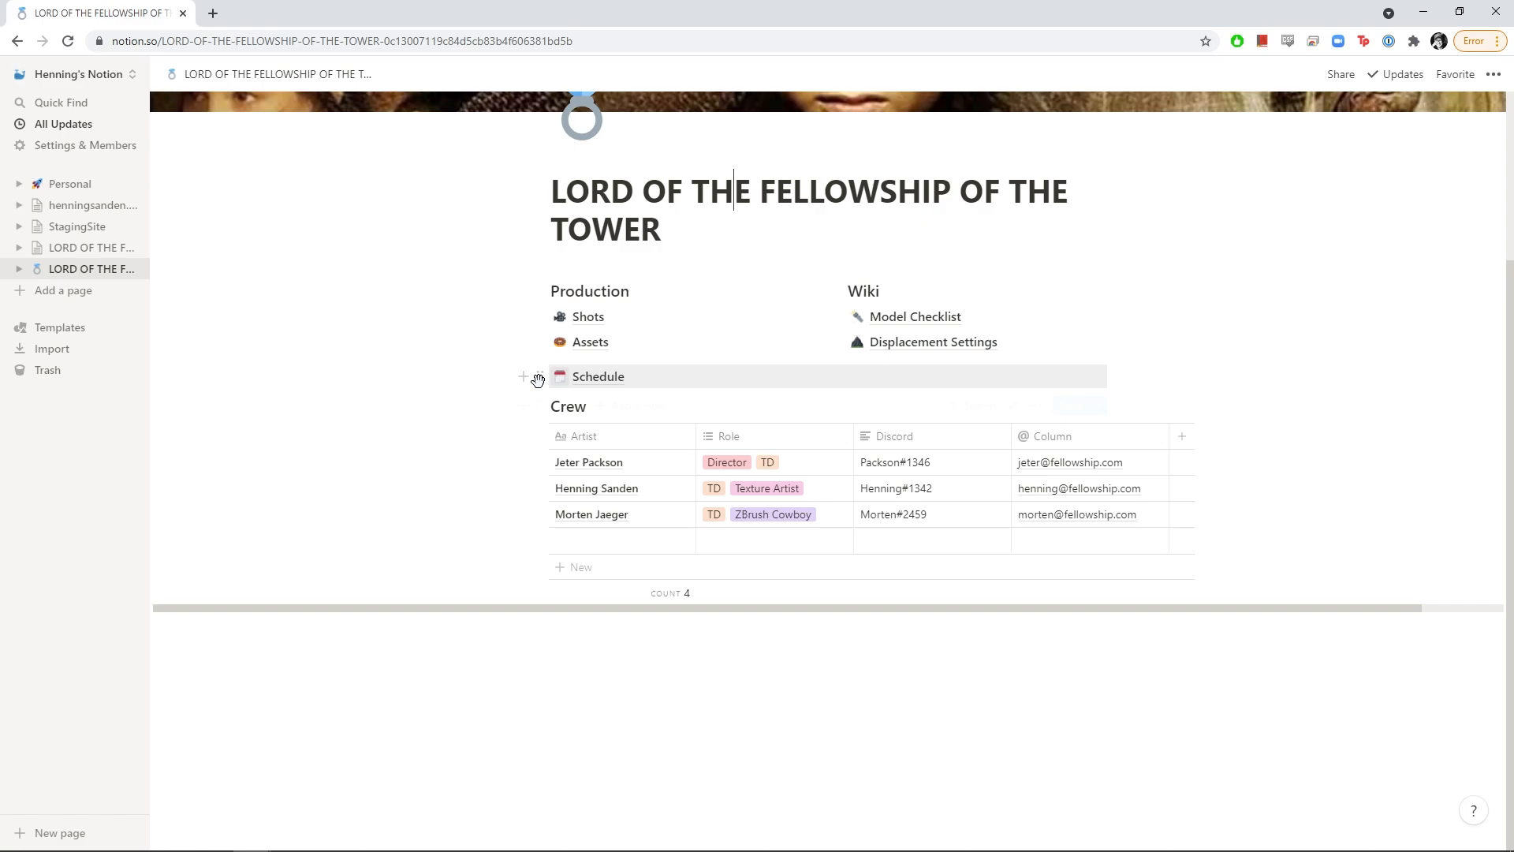
{"action": "left_click_drag", "start_coordinate": [537, 379], "coordinate": [576, 359]}
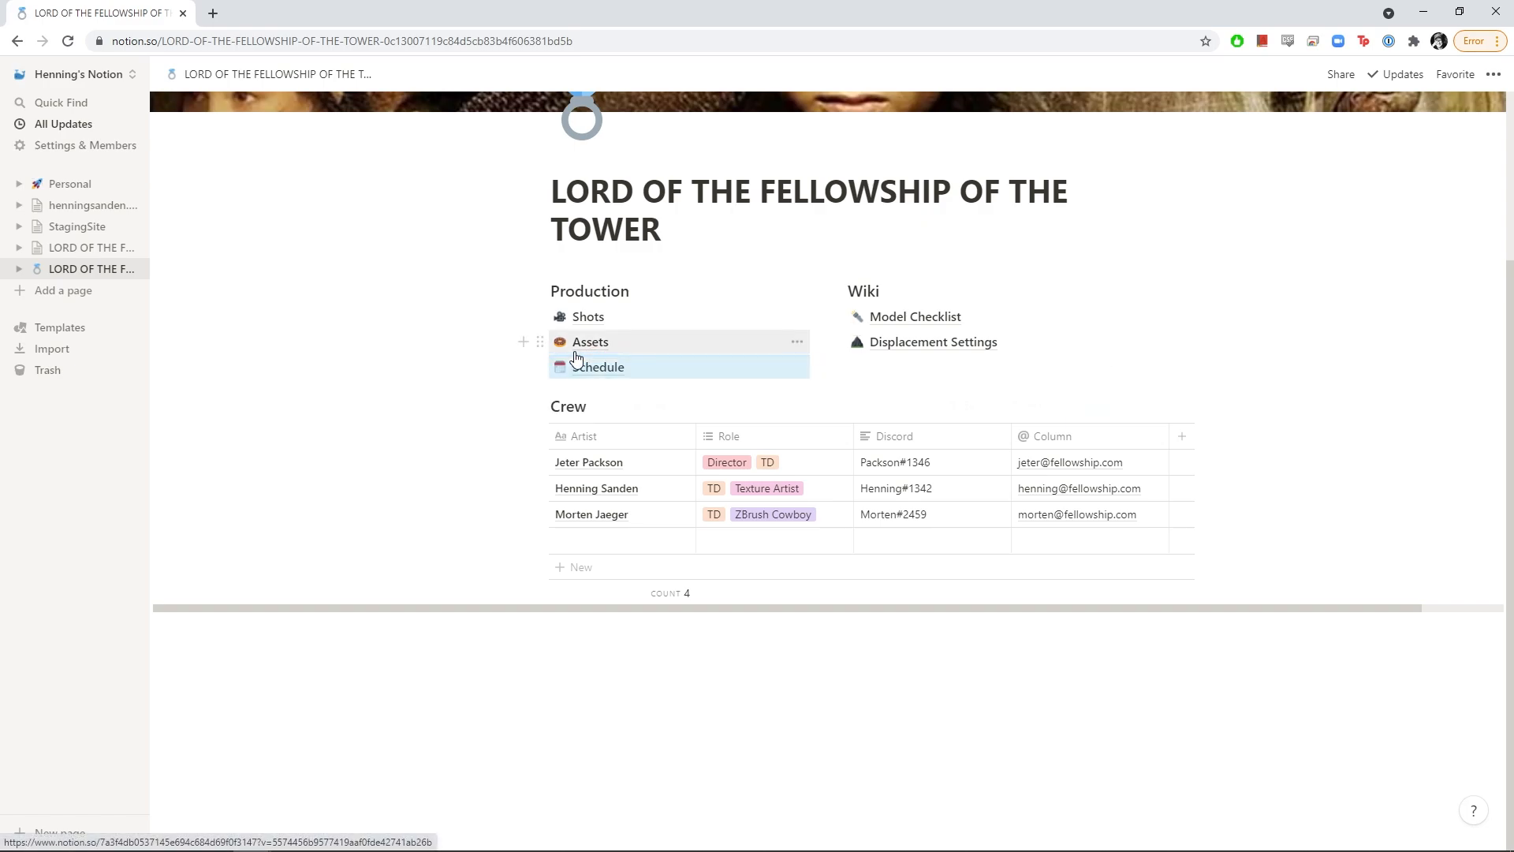
{"action": "left_click", "coordinate": [717, 620]}
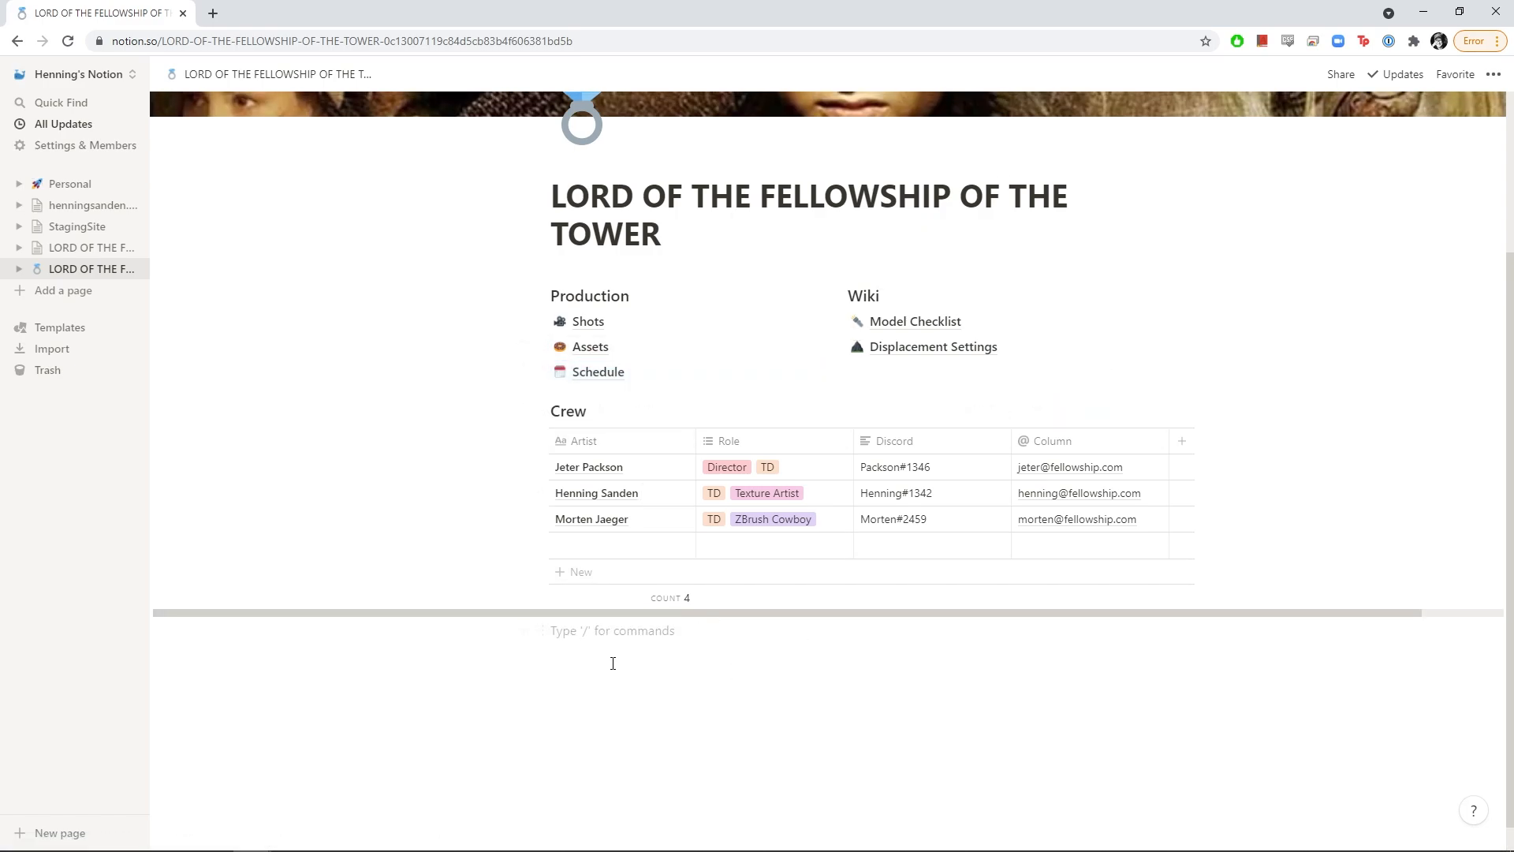
{"action": "scroll", "coordinate": [613, 664], "scroll_direction": "up", "scroll_amount": 2}
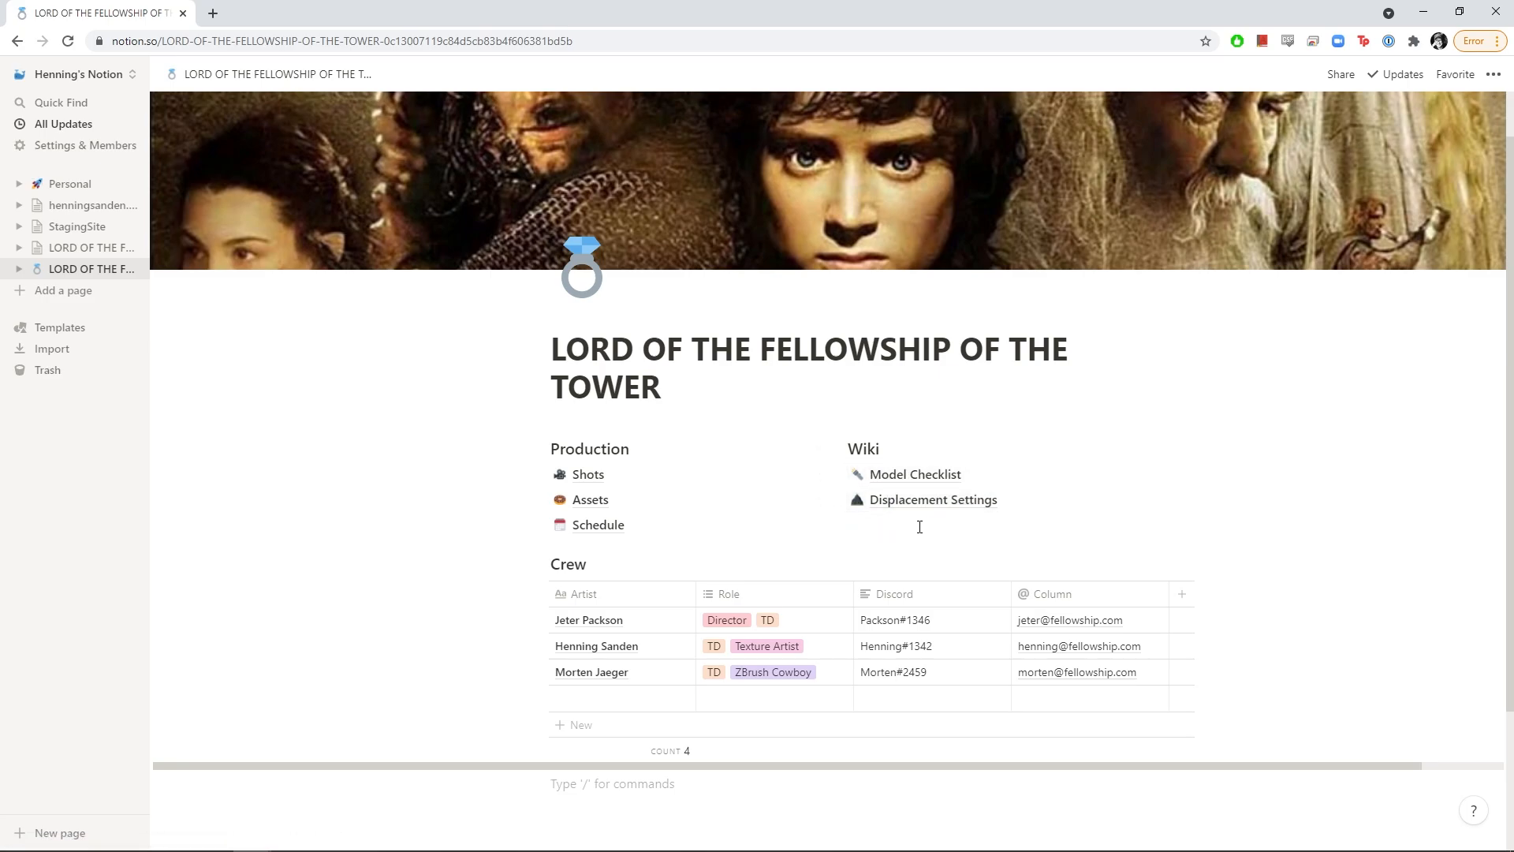
{"action": "scroll", "coordinate": [920, 534], "scroll_direction": "up", "scroll_amount": 1}
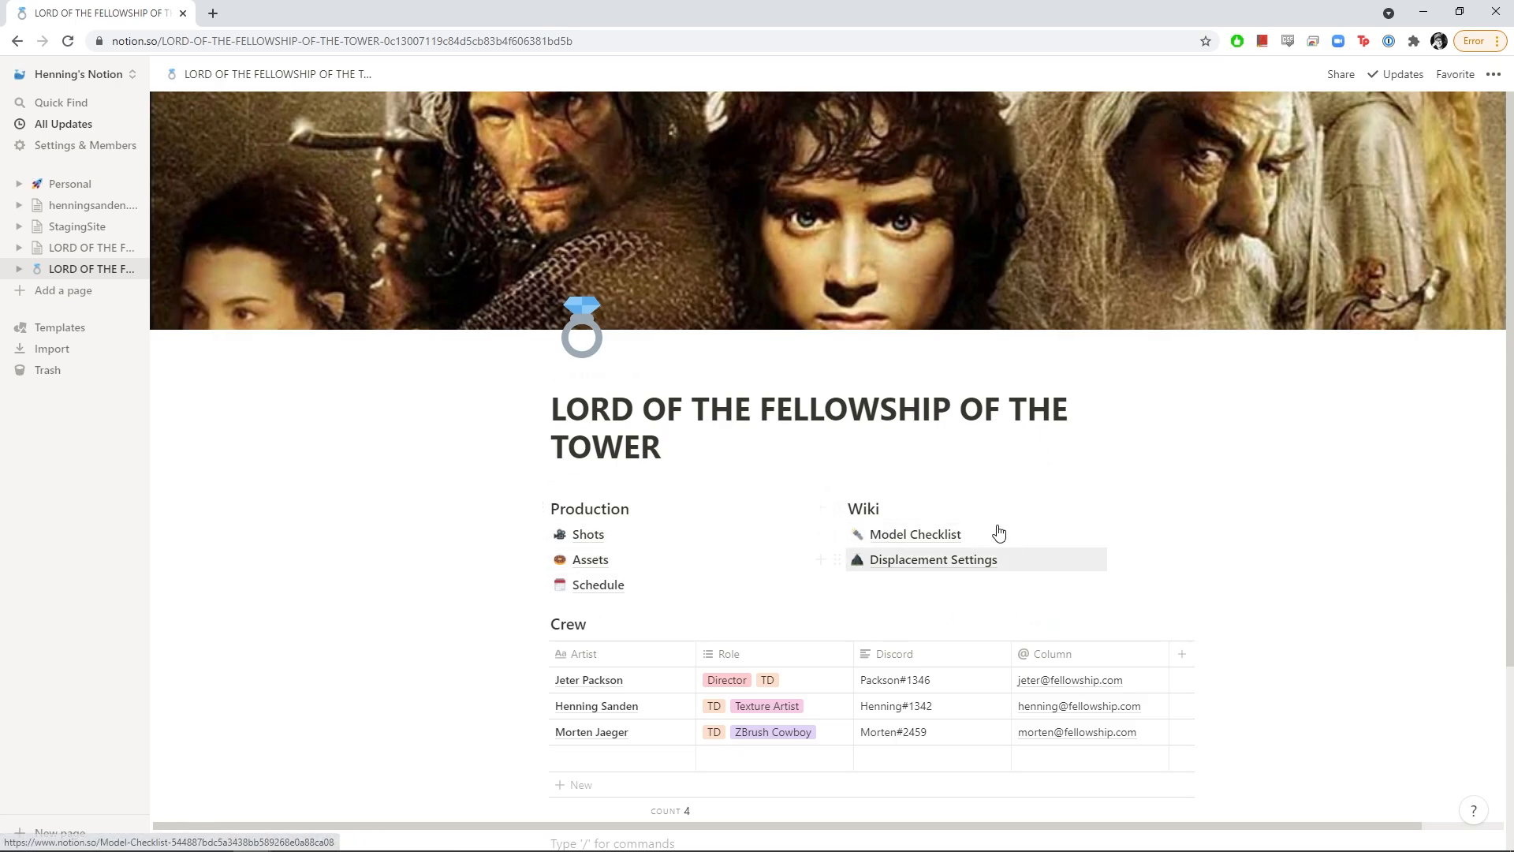
{"action": "scroll", "coordinate": [865, 575], "scroll_direction": "down", "scroll_amount": 2}
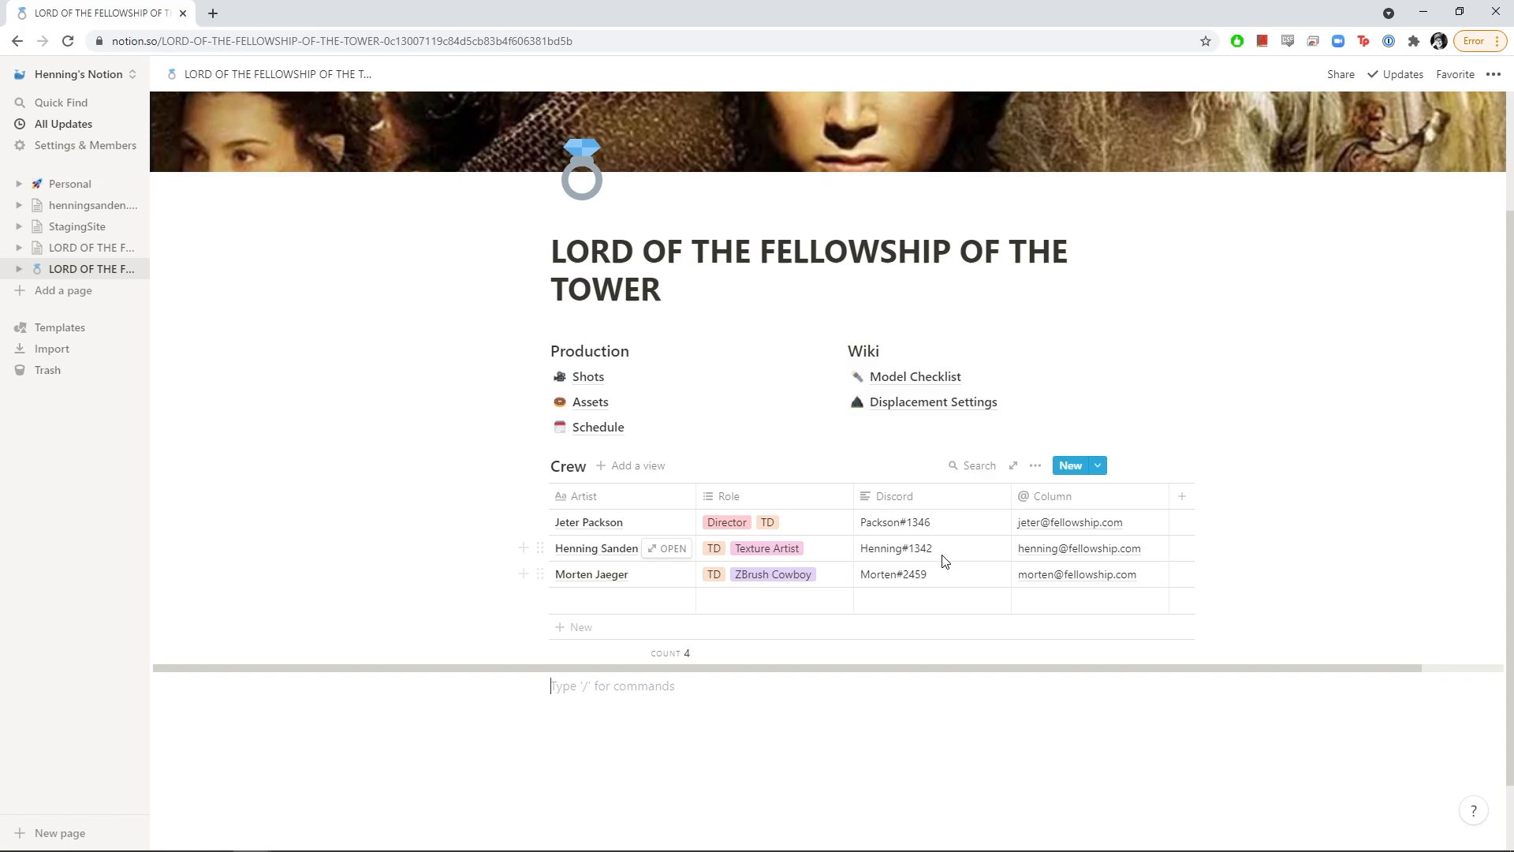
Turn on Share to web for the project page and copy its public link
{"action": "scroll", "coordinate": [1141, 346], "scroll_direction": "up", "scroll_amount": 2}
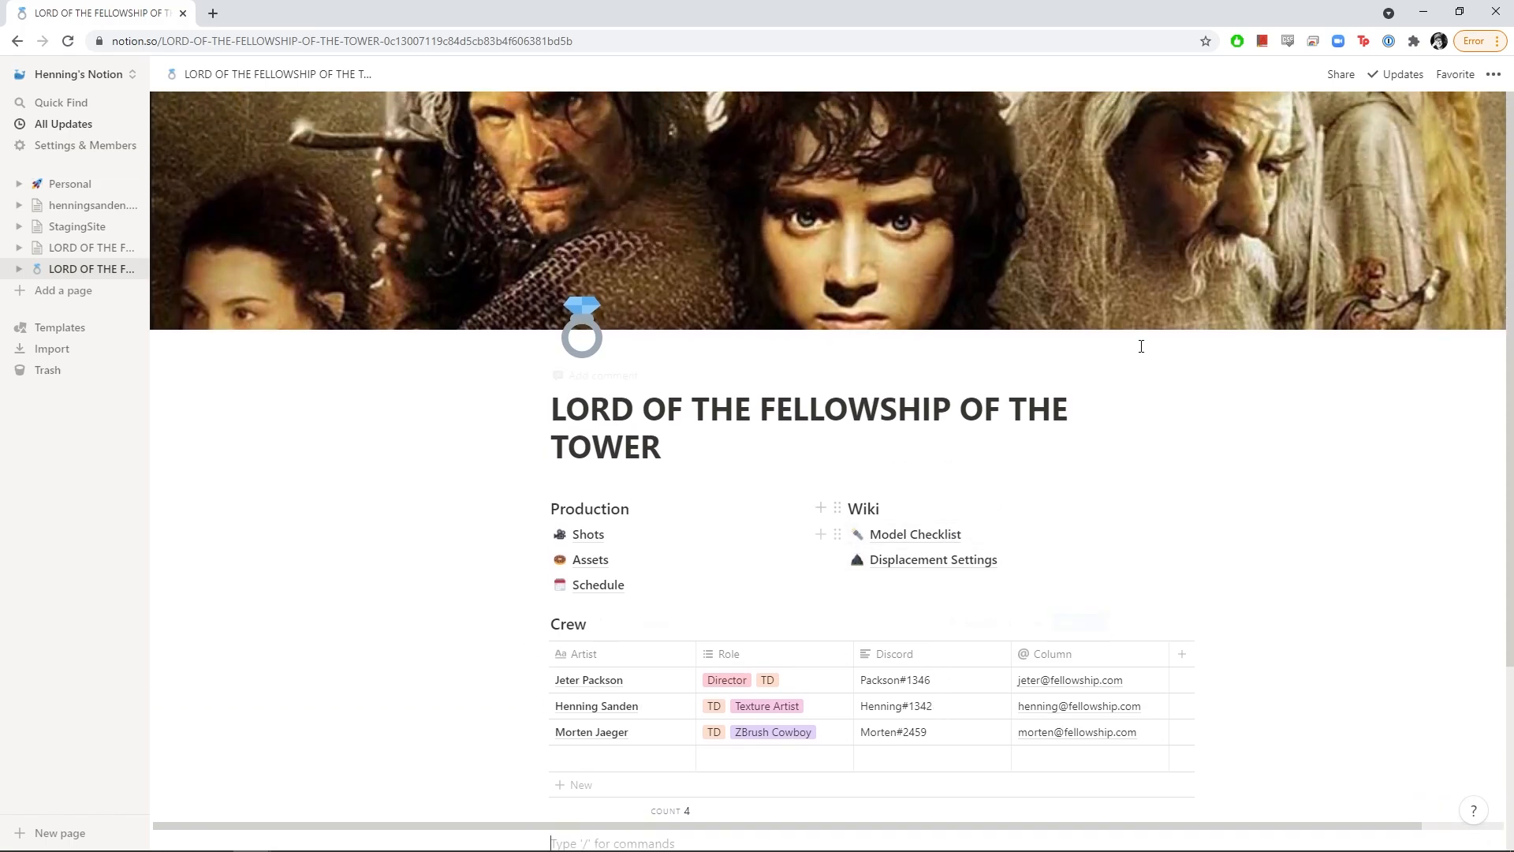
{"action": "left_click", "coordinate": [1341, 75]}
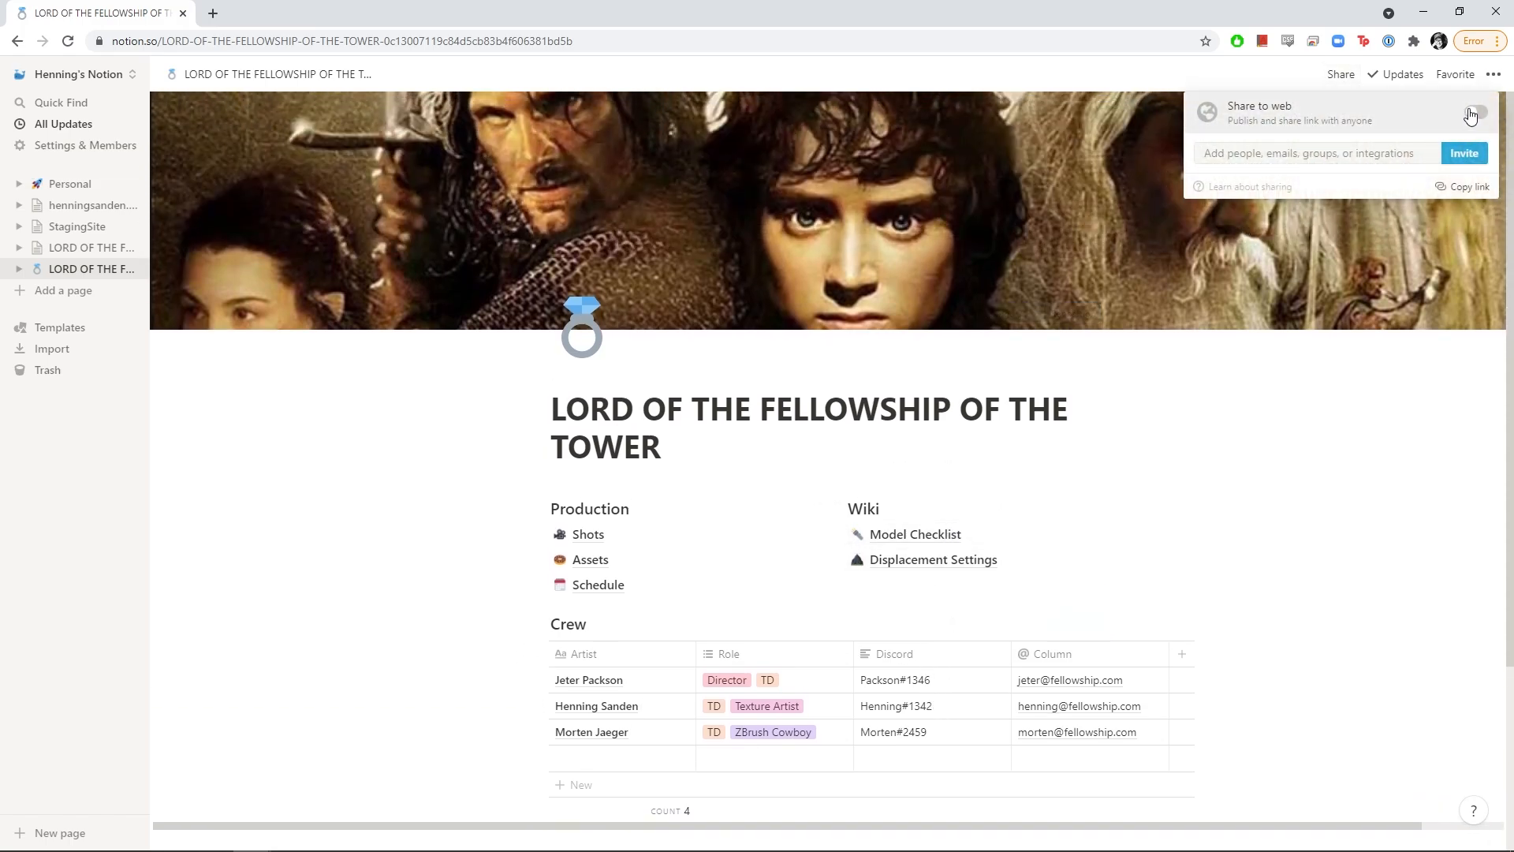
{"action": "left_click", "coordinate": [1473, 114]}
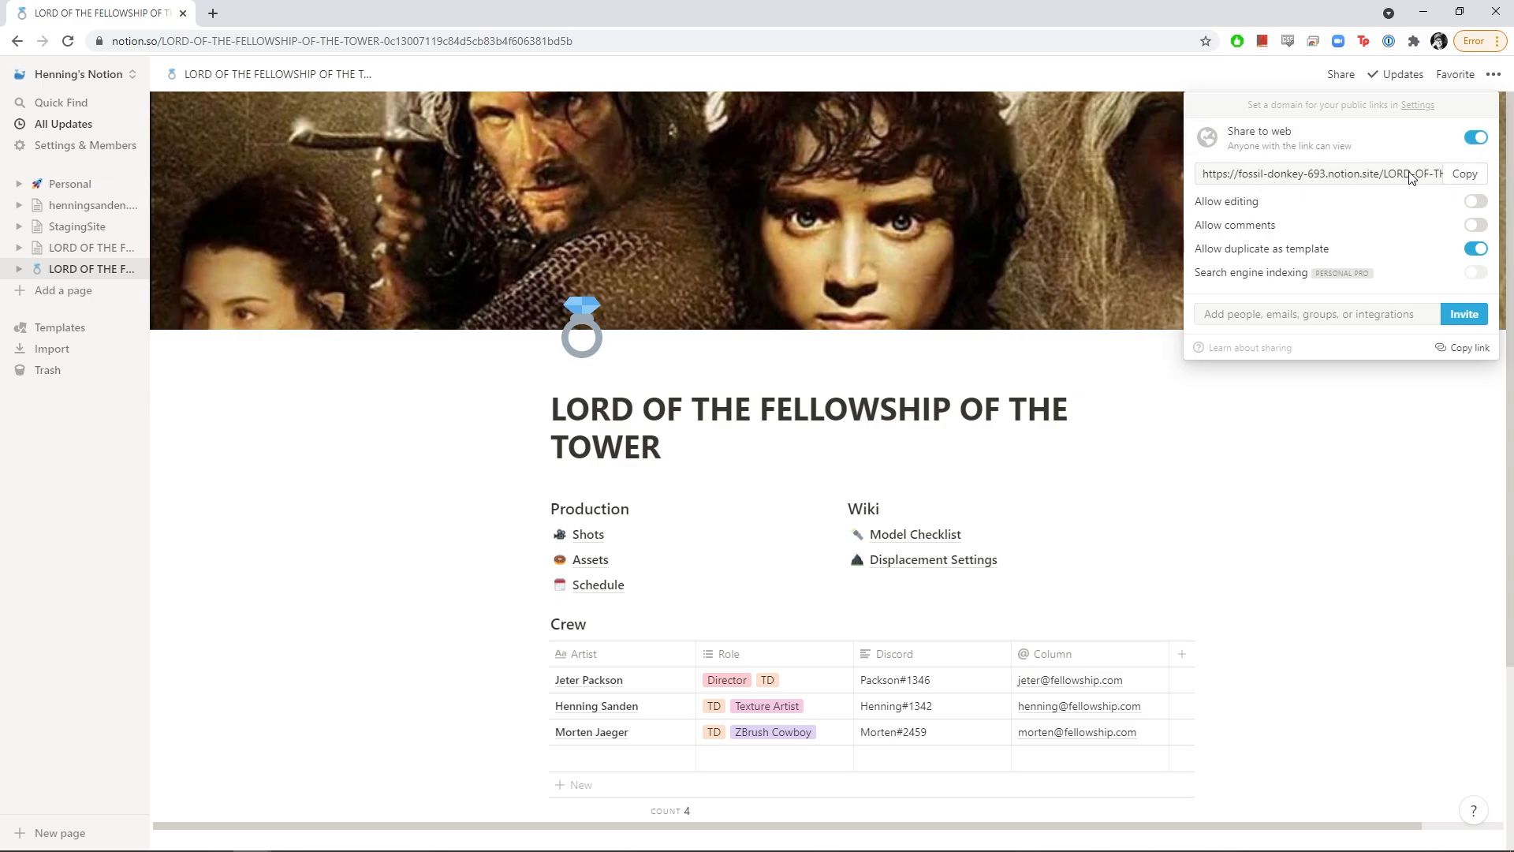
{"action": "left_click", "coordinate": [1468, 181]}
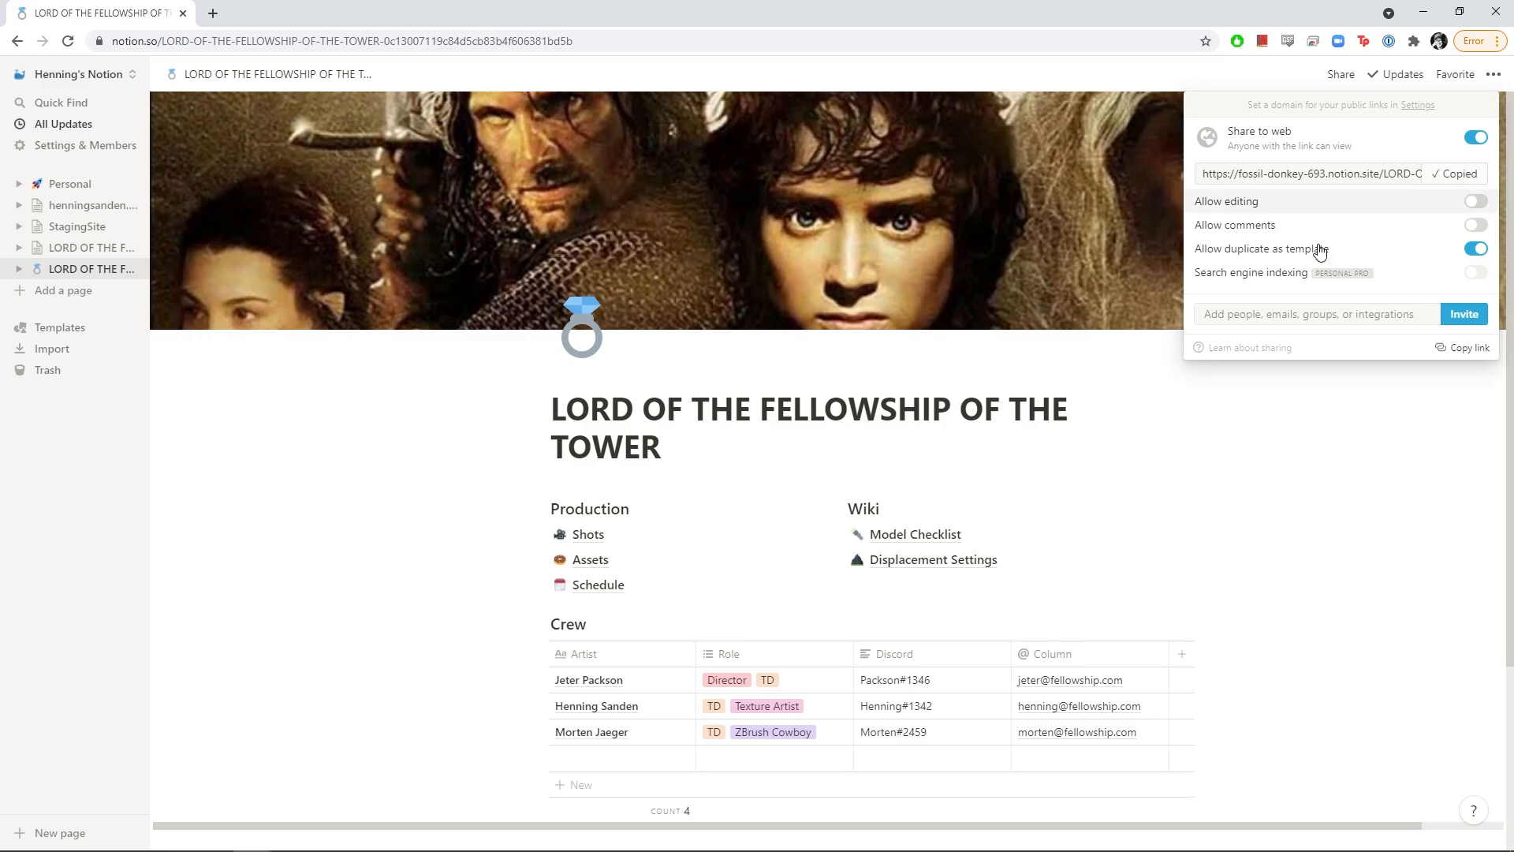
{"action": "left_click", "coordinate": [419, 483]}
Open a new incognito browser window with Ctrl+Shift+N
{"action": "key", "text": "ctrl+shift+p"}
{"action": "key", "text": "Escape"}
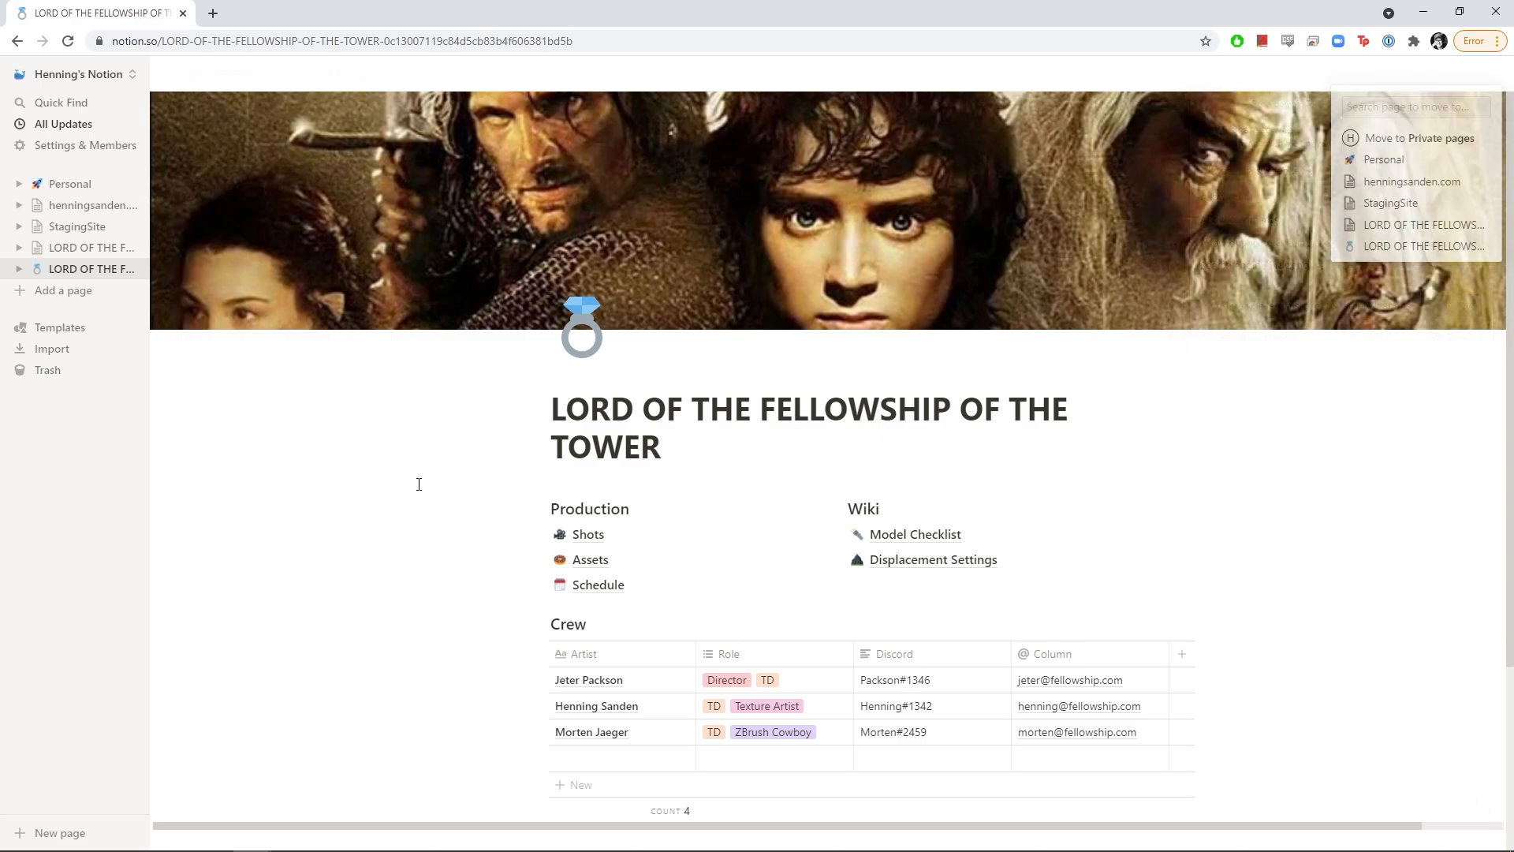
{"action": "key", "text": "ctrl+shift+n"}
Paste the public link into the incognito window and load the published page
{"action": "key", "text": "ctrl+v"}
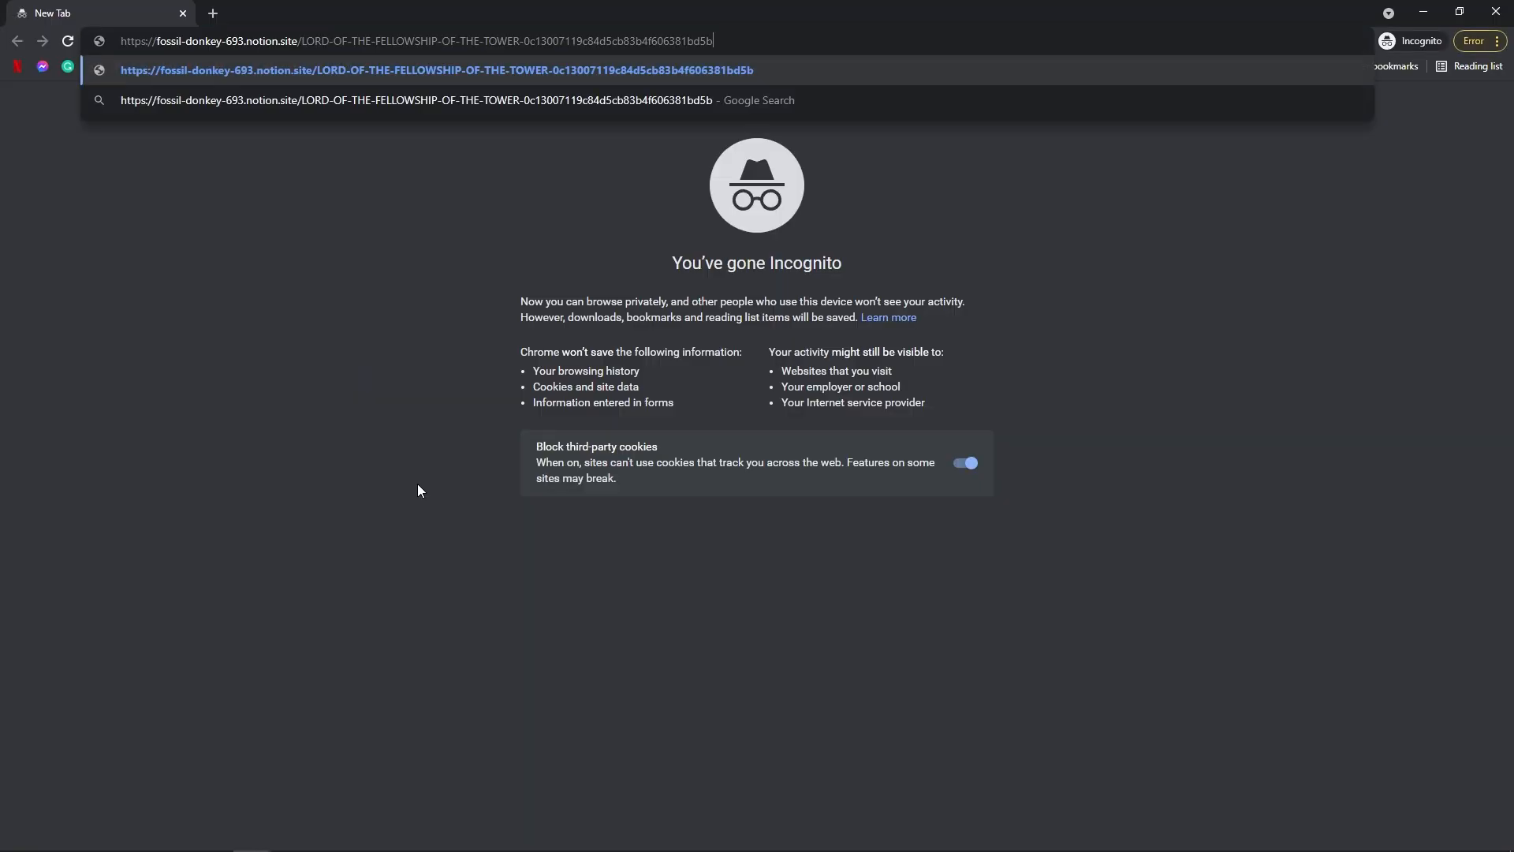
{"action": "key", "text": "Return"}
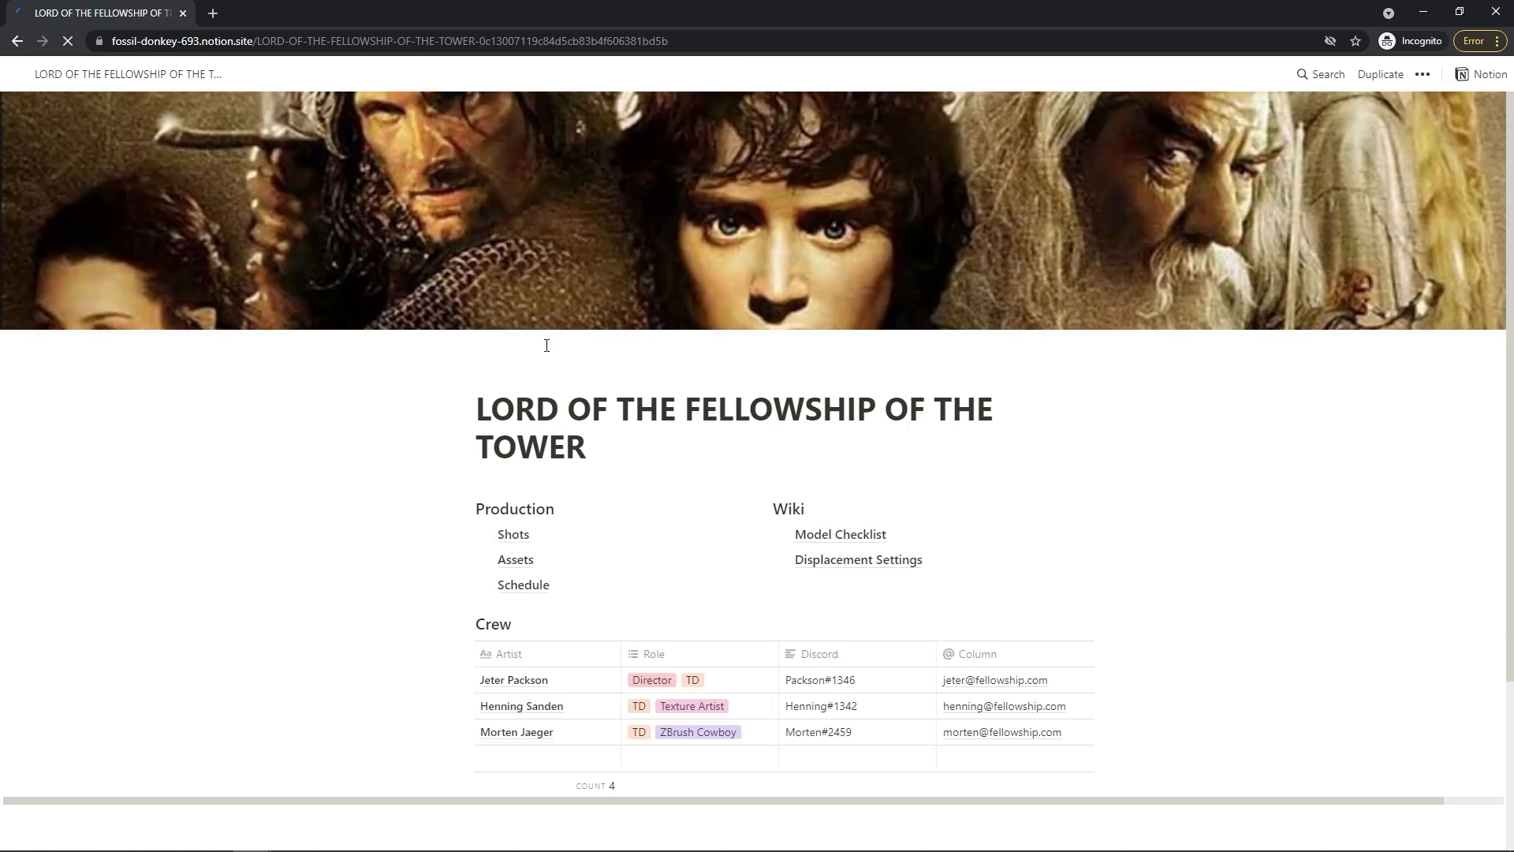
{"action": "scroll", "coordinate": [416, 404], "scroll_direction": "down", "scroll_amount": 2}
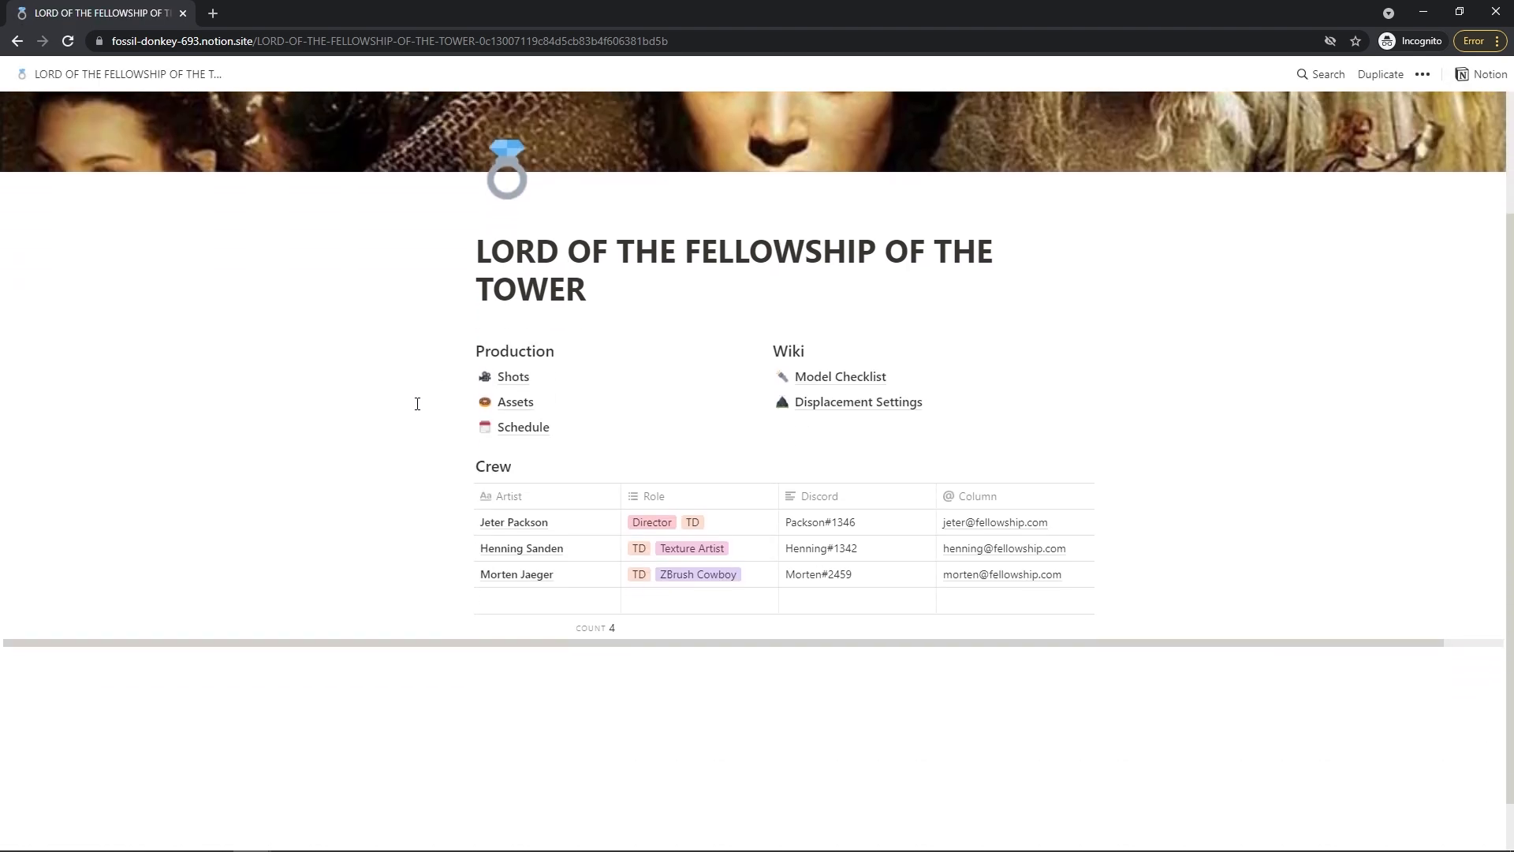
{"action": "scroll", "coordinate": [414, 394], "scroll_direction": "up", "scroll_amount": 1}
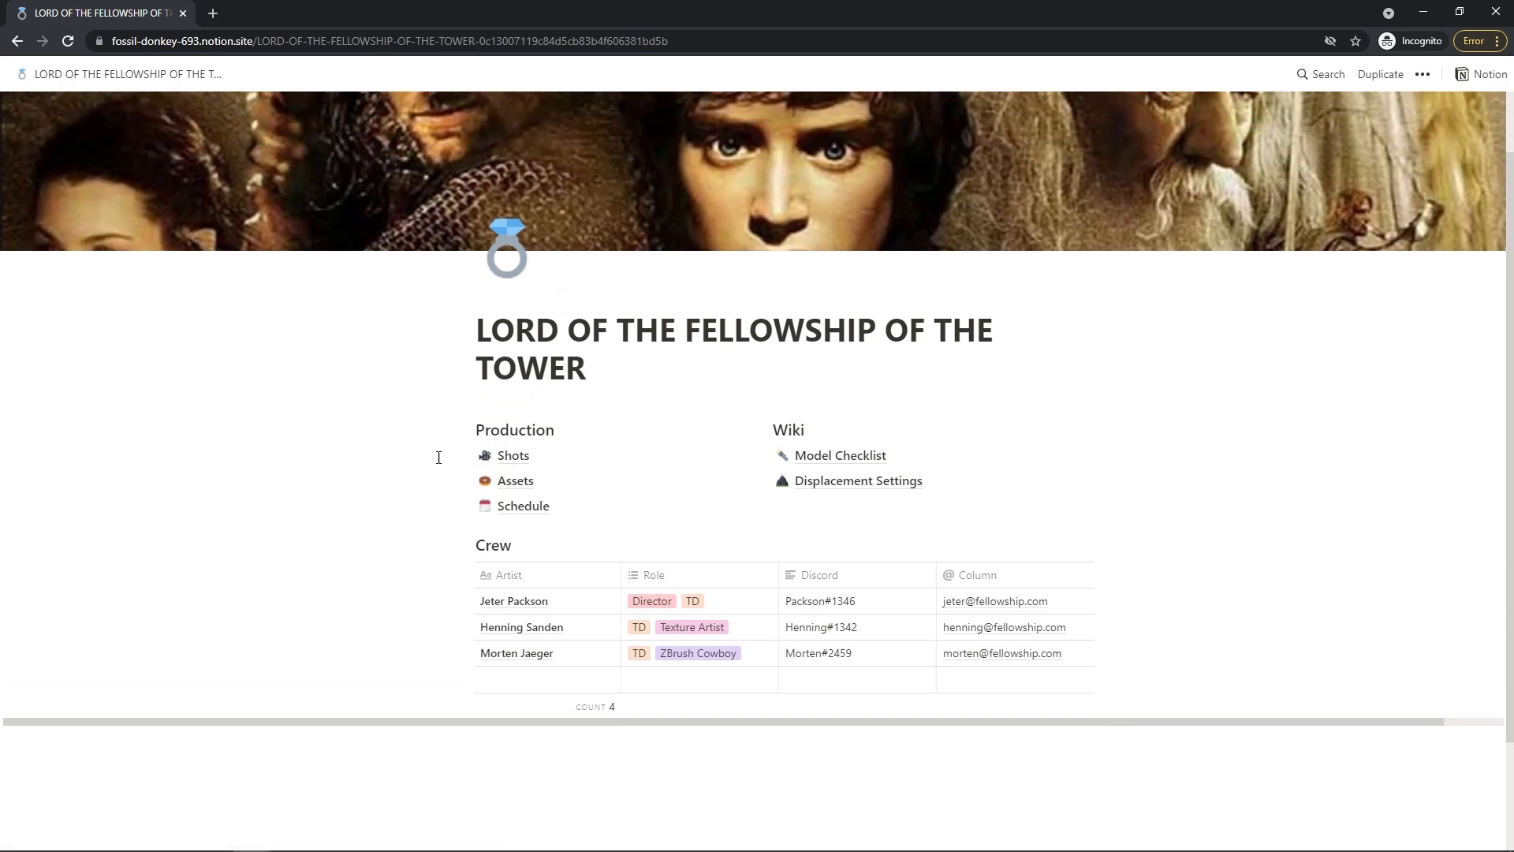
Open the Shots database and check that Frame Range, status and shot code cells aren't editable
{"action": "left_click", "coordinate": [527, 466]}
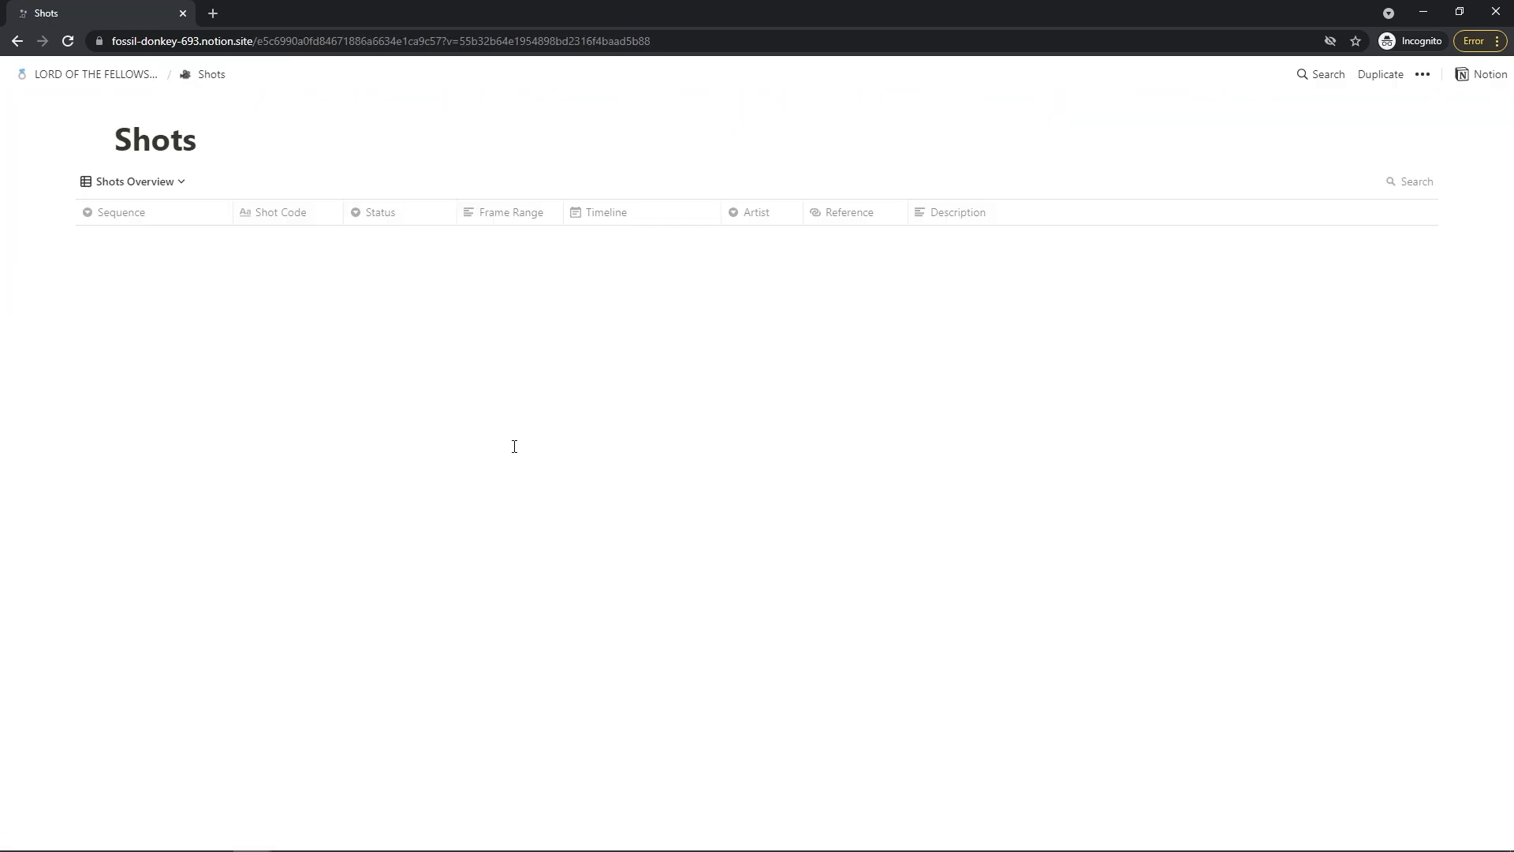
{"action": "left_click", "coordinate": [519, 259]}
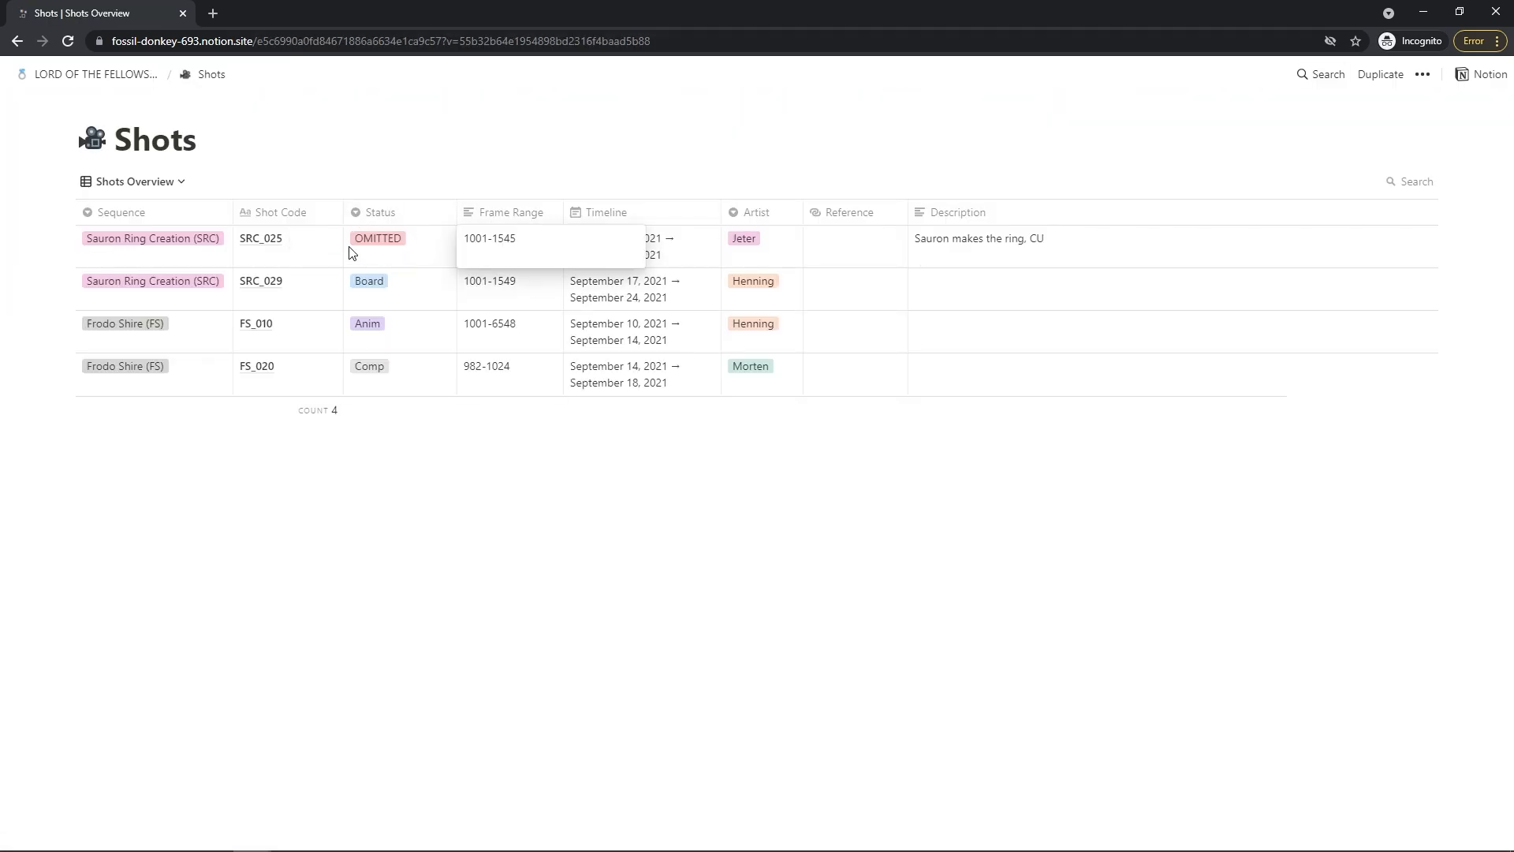
{"action": "left_click", "coordinate": [393, 240]}
{"action": "left_click", "coordinate": [392, 239]}
{"action": "left_click", "coordinate": [263, 254]}
{"action": "left_click", "coordinate": [253, 253]}
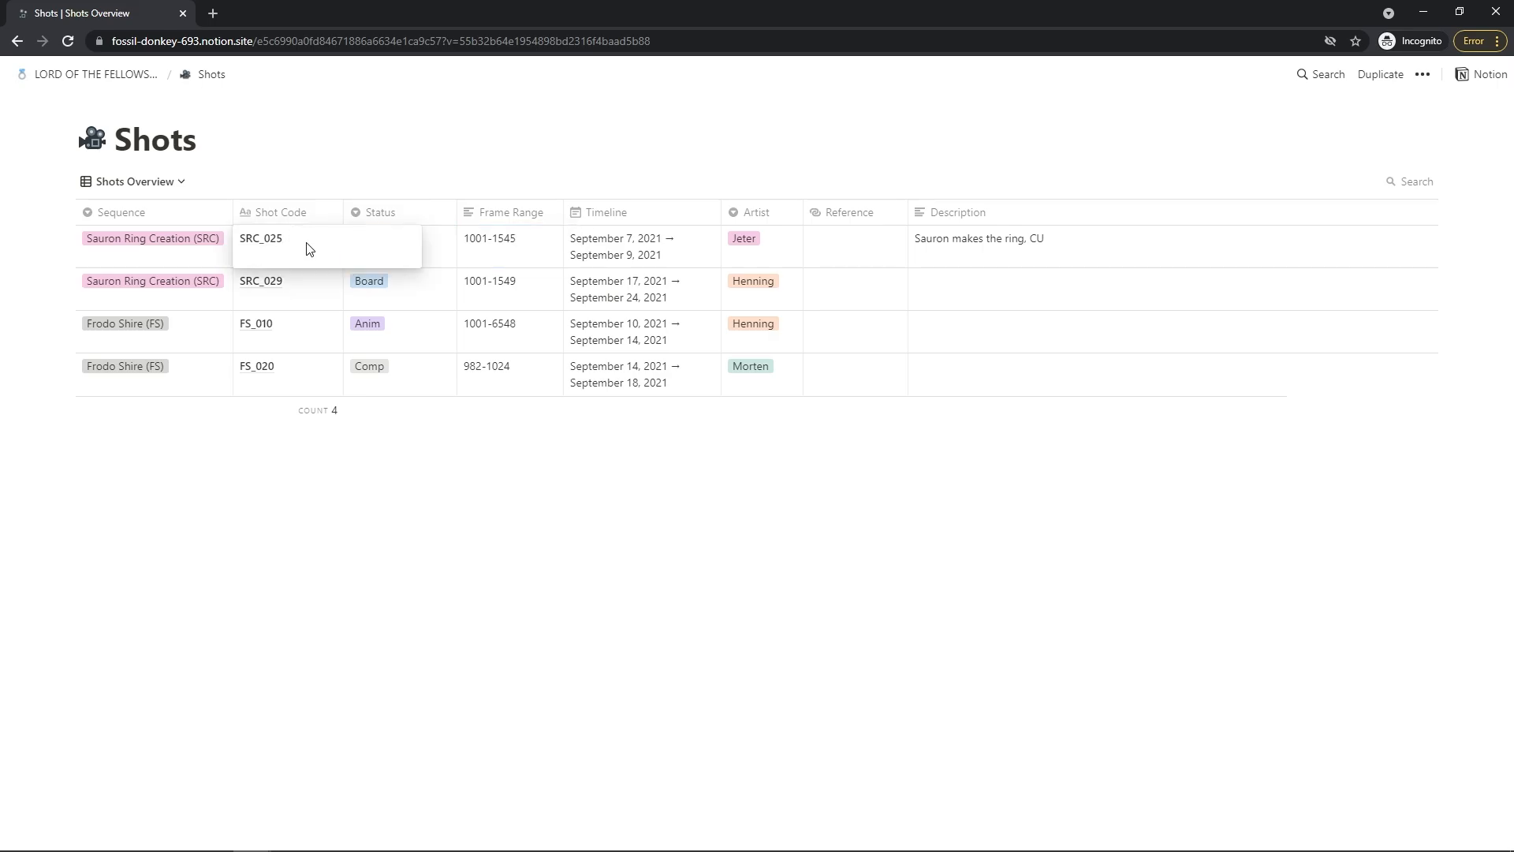
{"action": "left_click", "coordinate": [458, 195]}
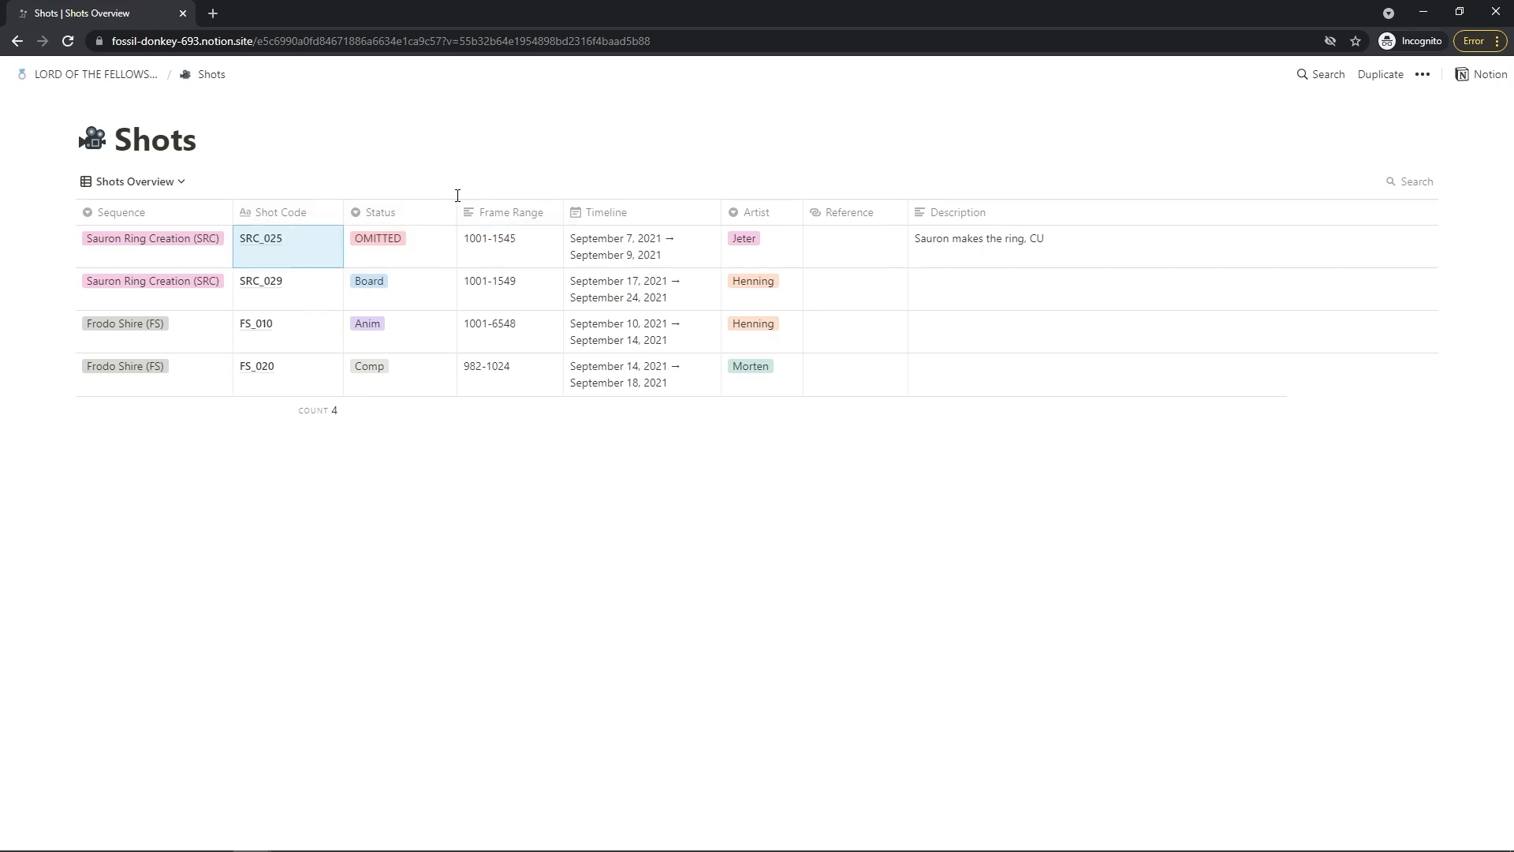
Return to the main project page and scroll through it
{"action": "left_click", "coordinate": [50, 73]}
{"action": "scroll", "coordinate": [442, 447], "scroll_direction": "down", "scroll_amount": 2}
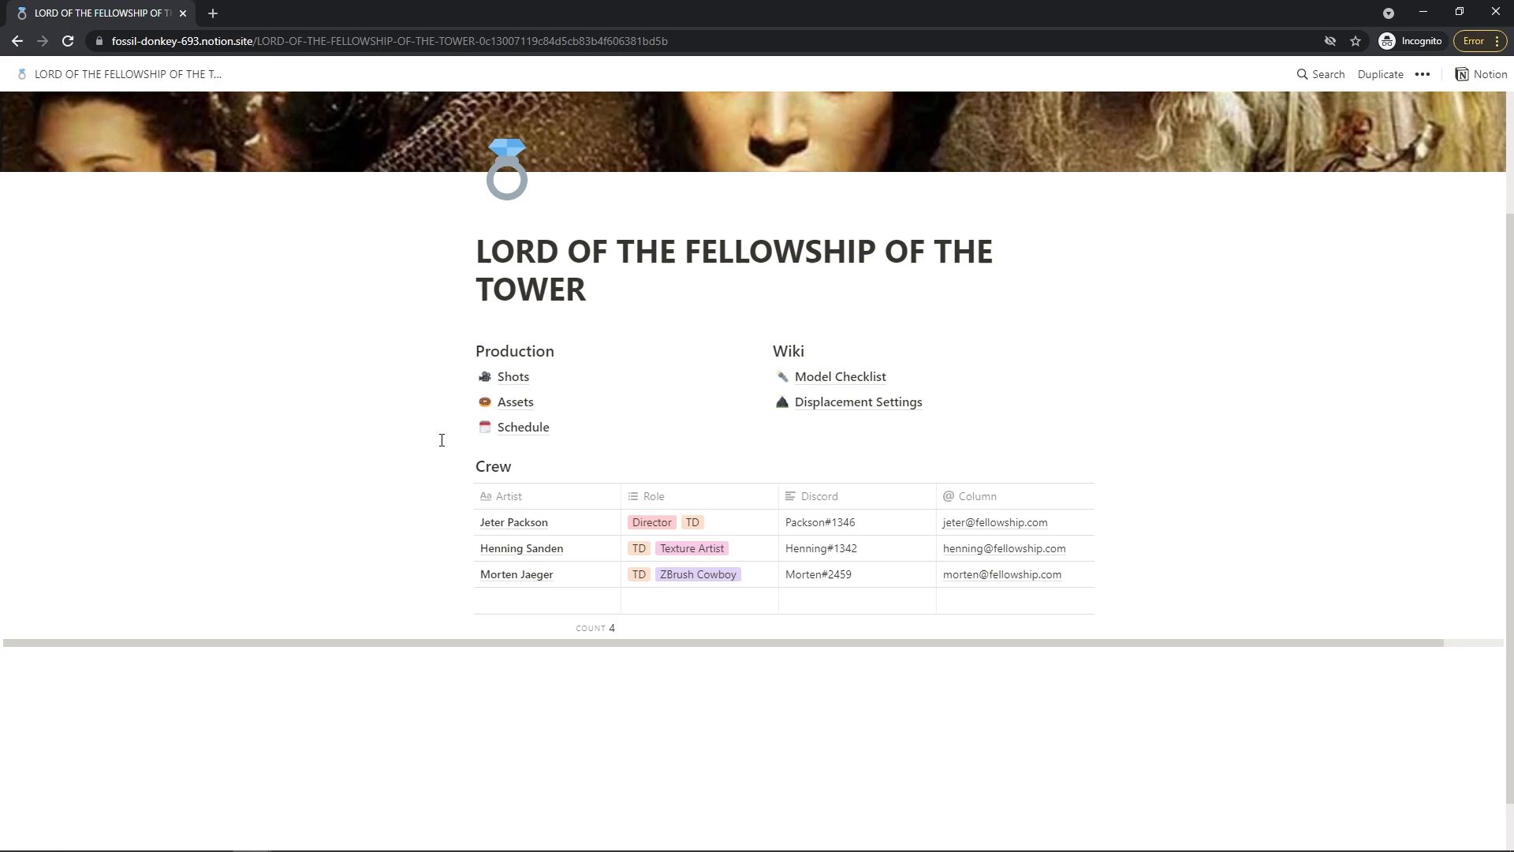
{"action": "scroll", "coordinate": [419, 418], "scroll_direction": "up", "scroll_amount": 2}
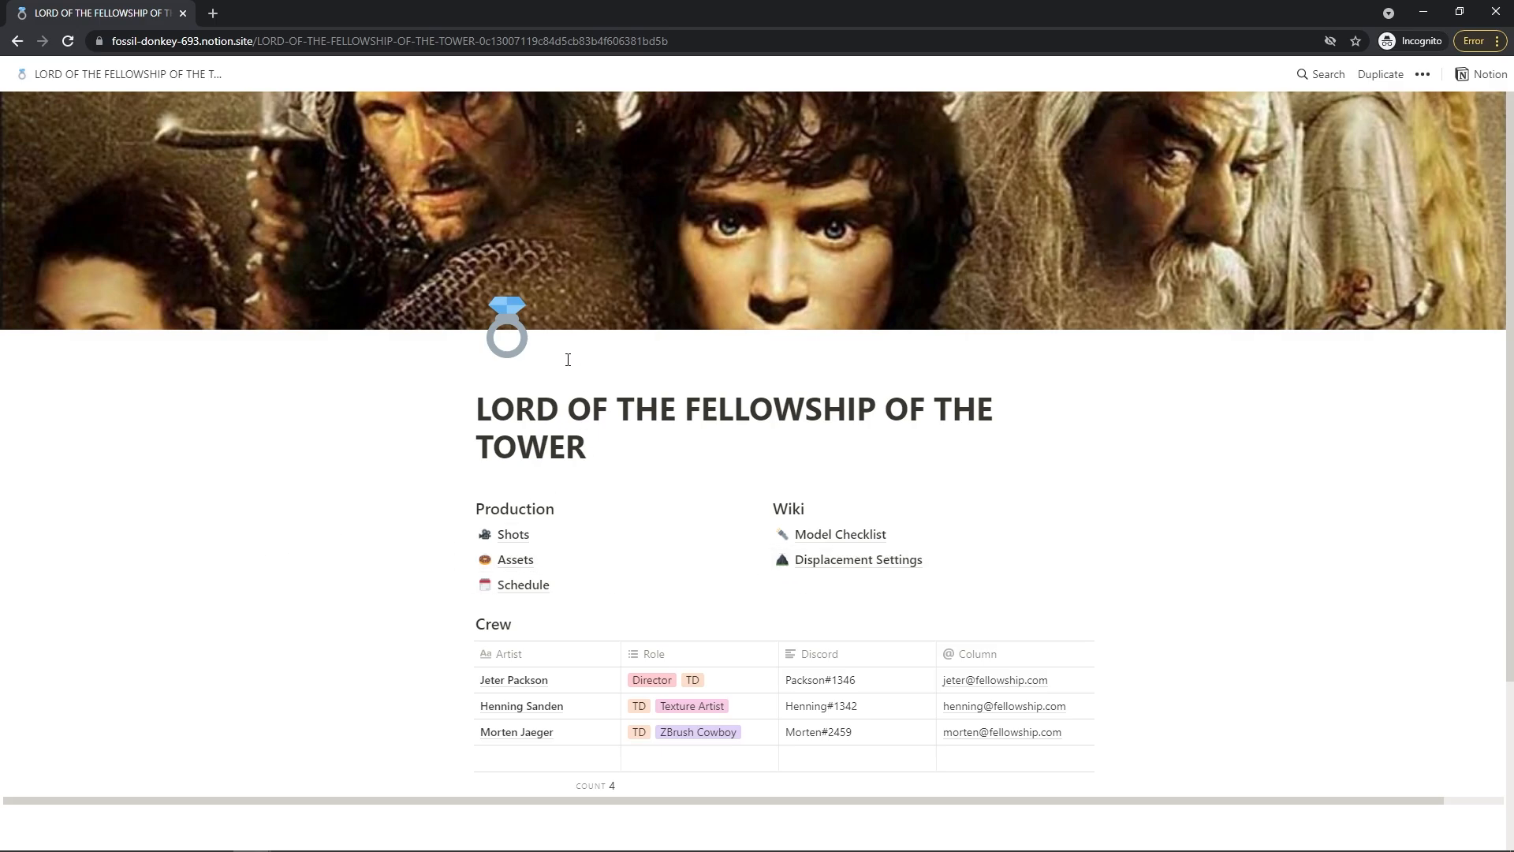
{"action": "scroll", "coordinate": [568, 360], "scroll_direction": "down", "scroll_amount": 1}
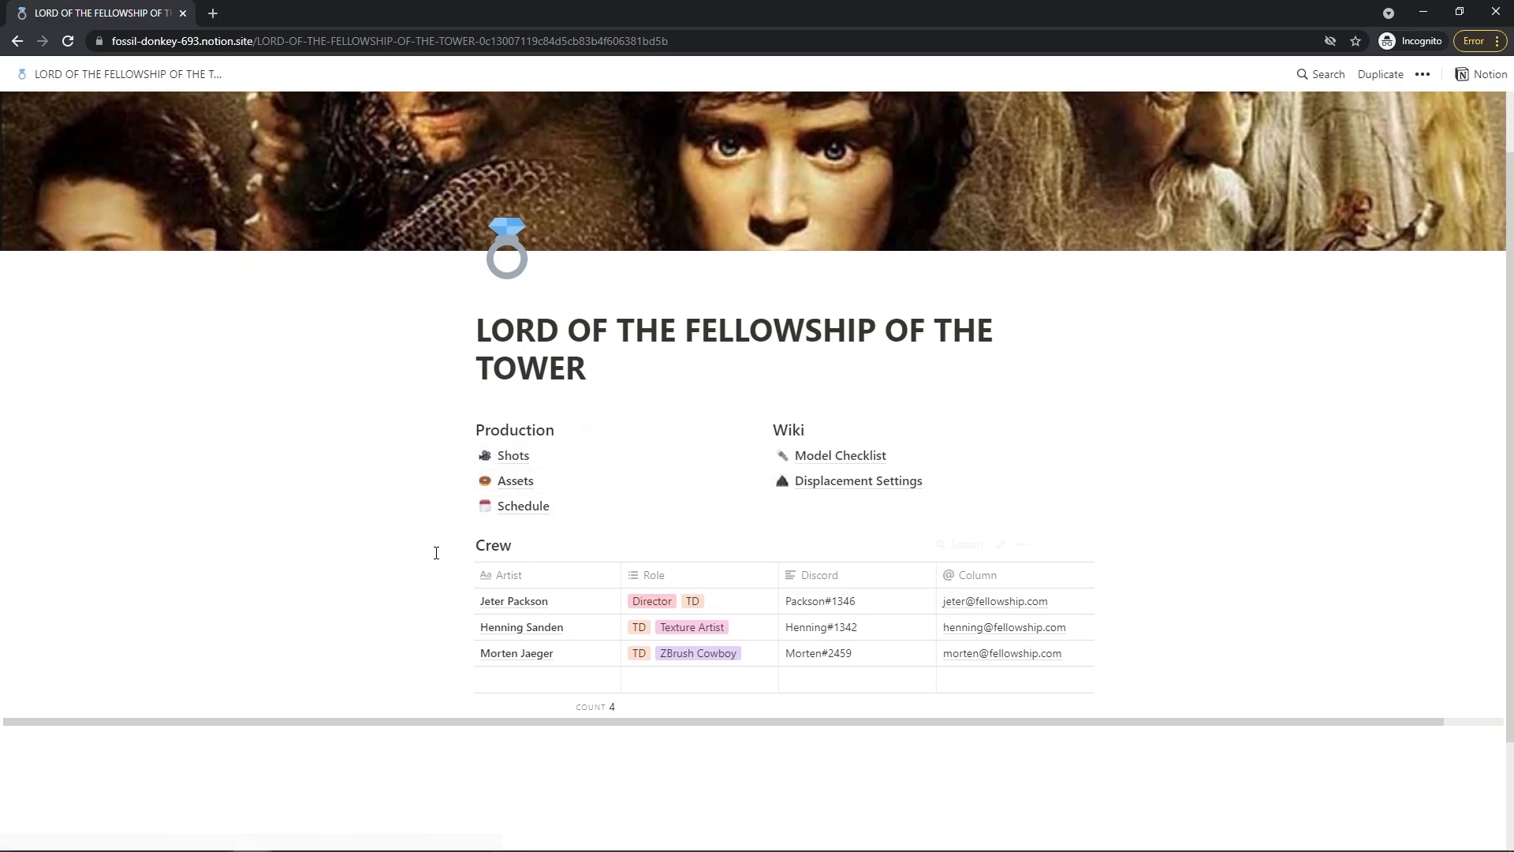